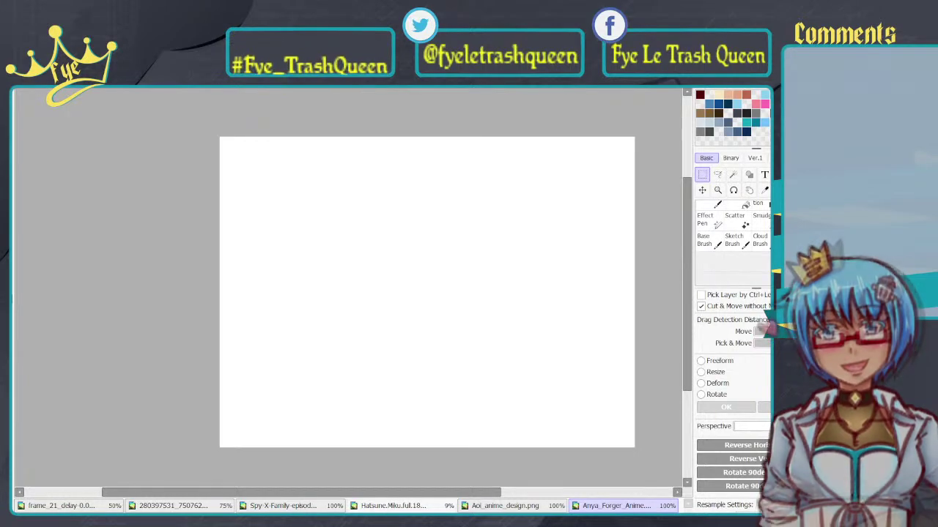
Step: Examine the handwritten character notes and the pink-haired girl in the 280397531 notebook reference photo
click(173, 506)
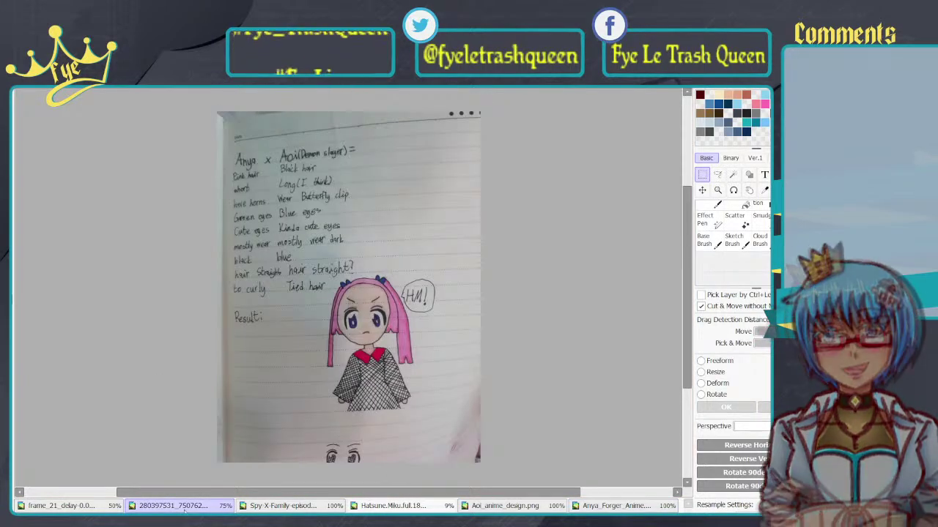
drag(495, 227, 542, 222)
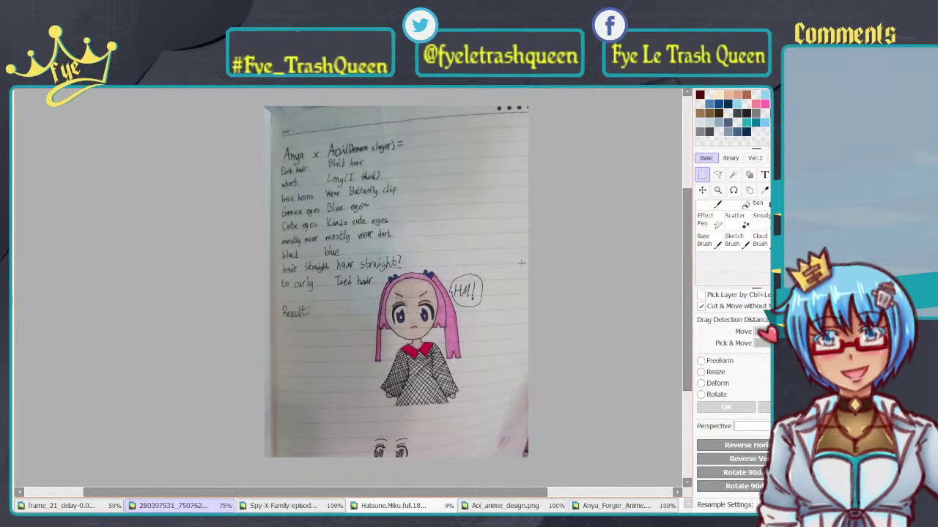
scroll(300, 189, up, 1)
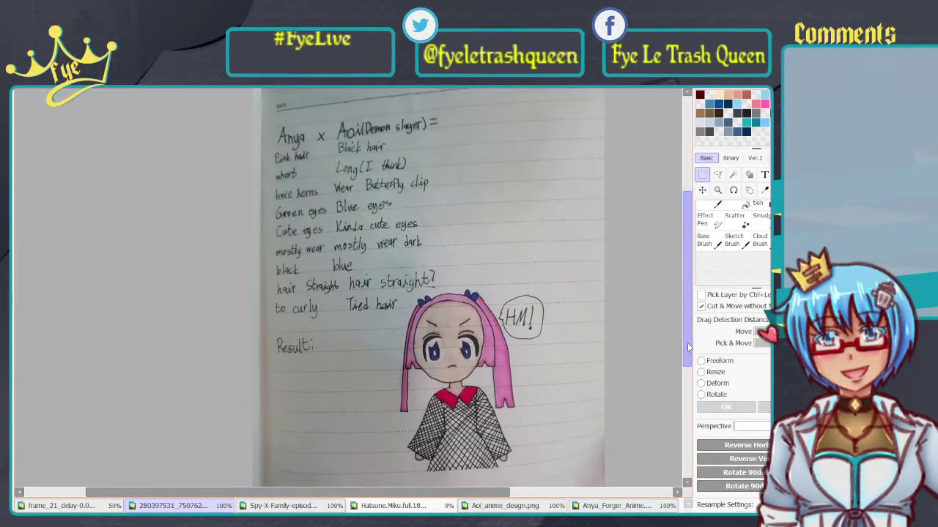
drag(520, 449, 521, 413)
scroll(520, 415, up, 2)
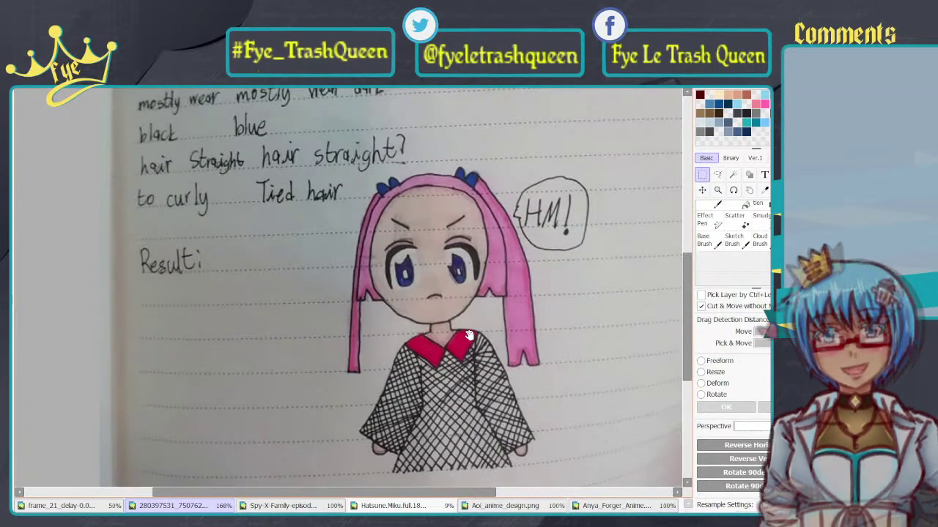
scroll(445, 327, up, 1)
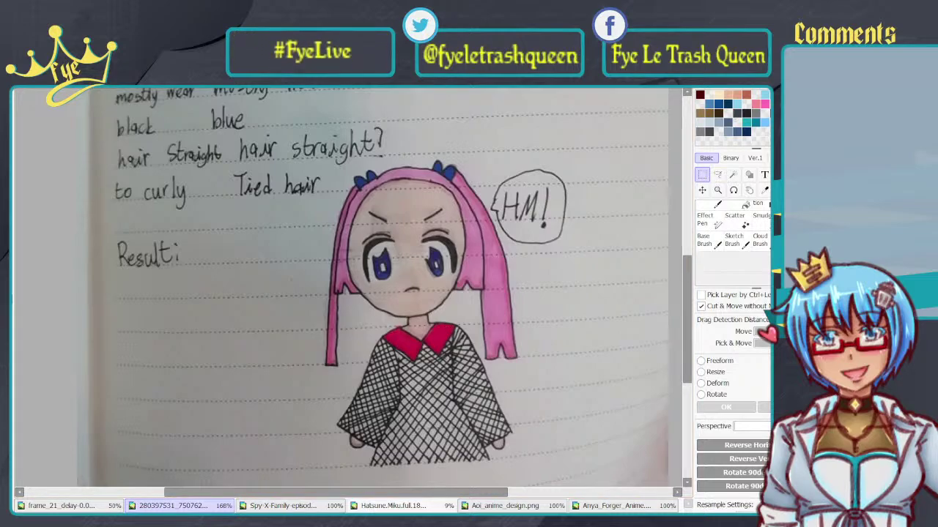
scroll(479, 257, down, 3)
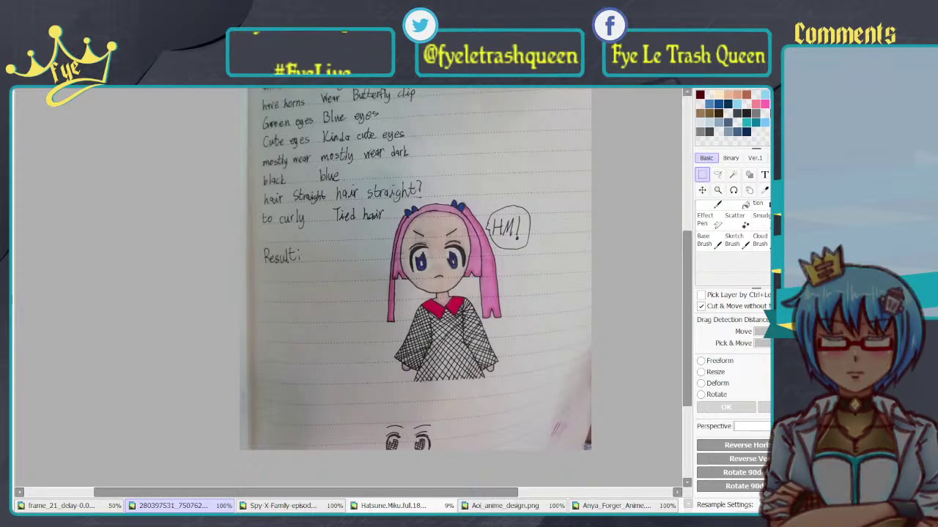
Step: Float the document windows and place the notebook photo beside the blank canvas with the pink-haired girl in view
click(677, 82)
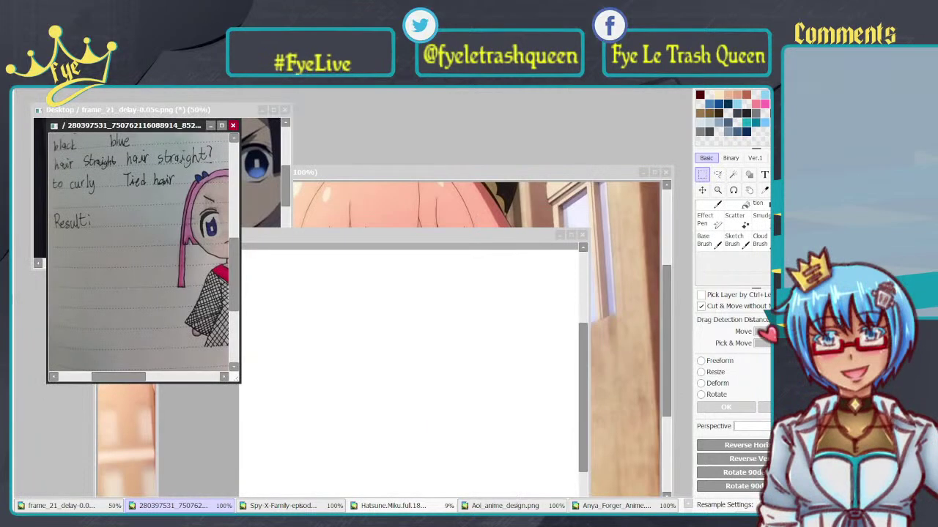
drag(315, 236, 287, 134)
click(155, 506)
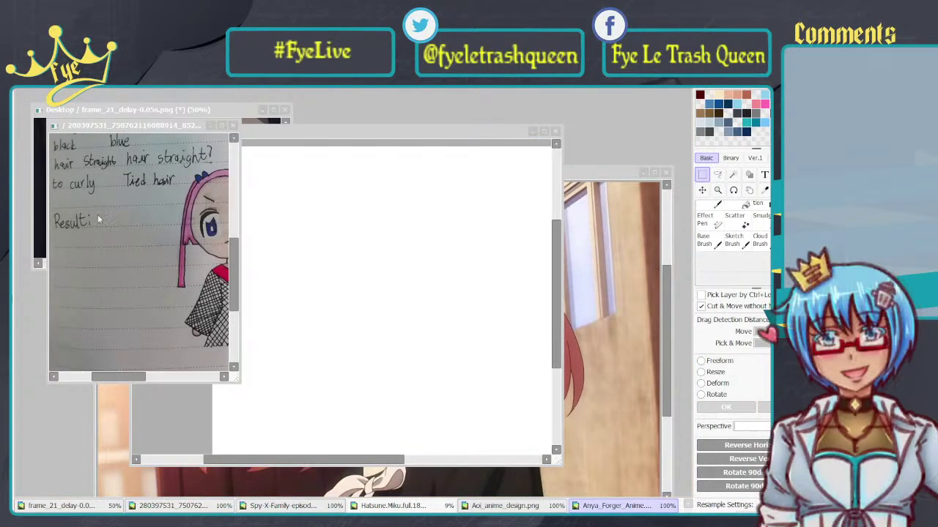
drag(180, 127, 625, 108)
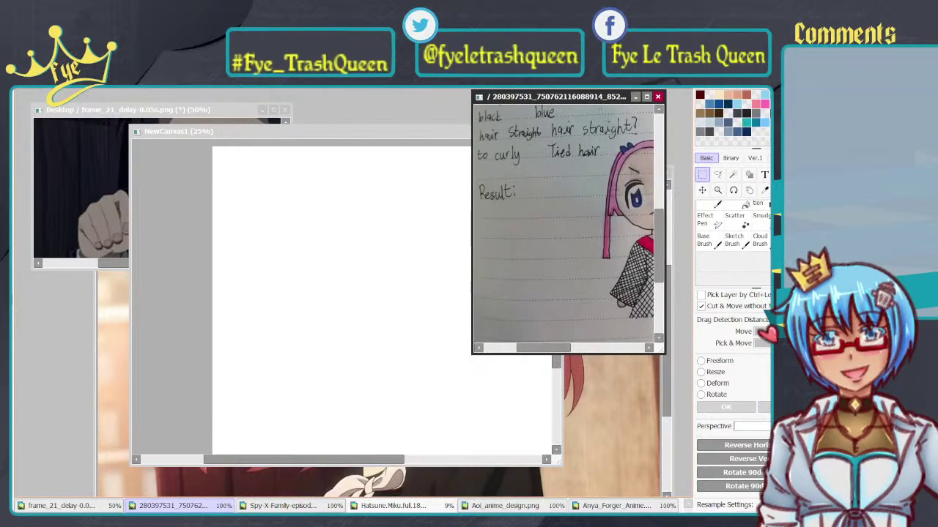
drag(536, 346, 569, 339)
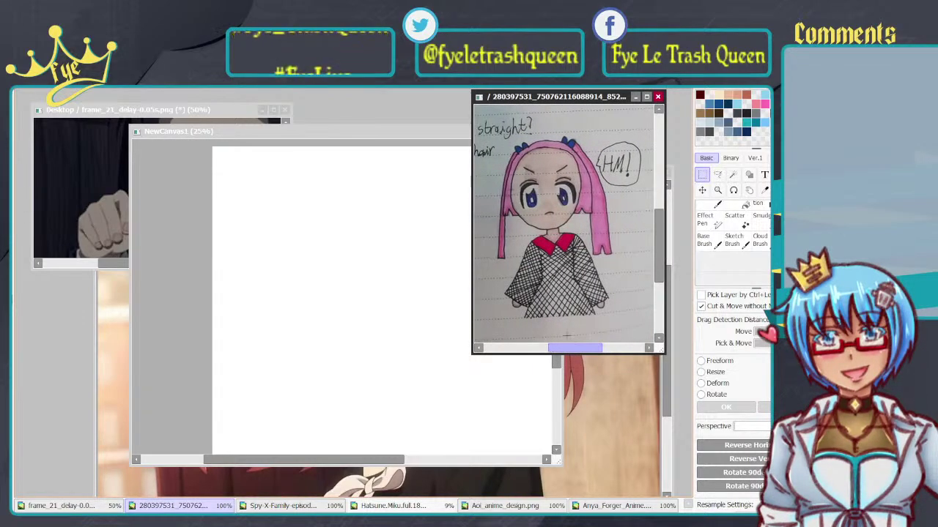
Step: Reposition the NewCanvas1 and notebook photo windows so the canvas and the reference drawing are visible side by side
click(402, 133)
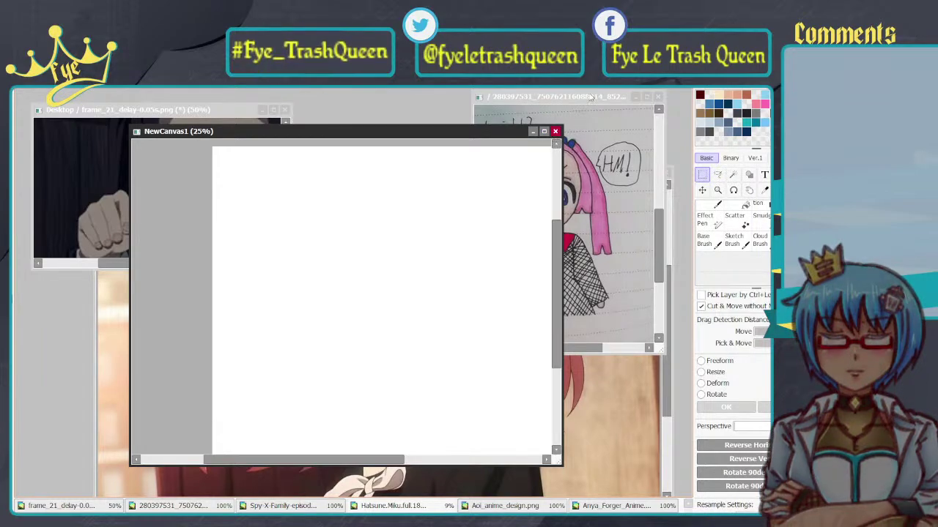
mouse_move(586, 99)
mouse_down()
mouse_move(567, 108)
mouse_move(618, 96)
mouse_move(602, 100)
mouse_up()
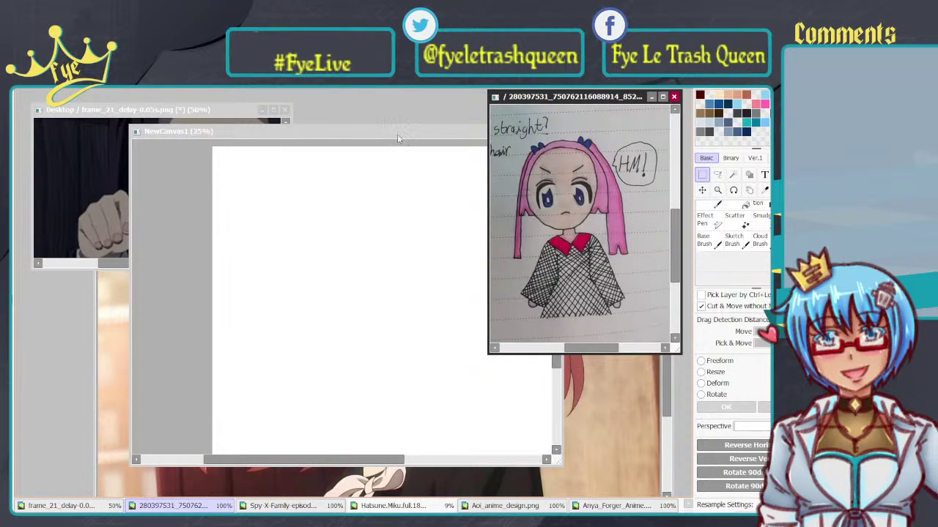
drag(397, 134, 354, 104)
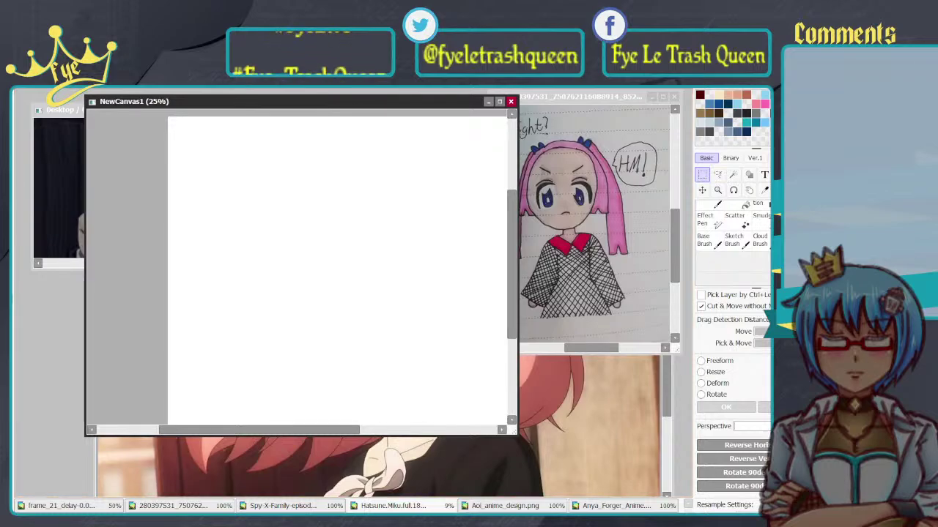
drag(567, 99, 530, 118)
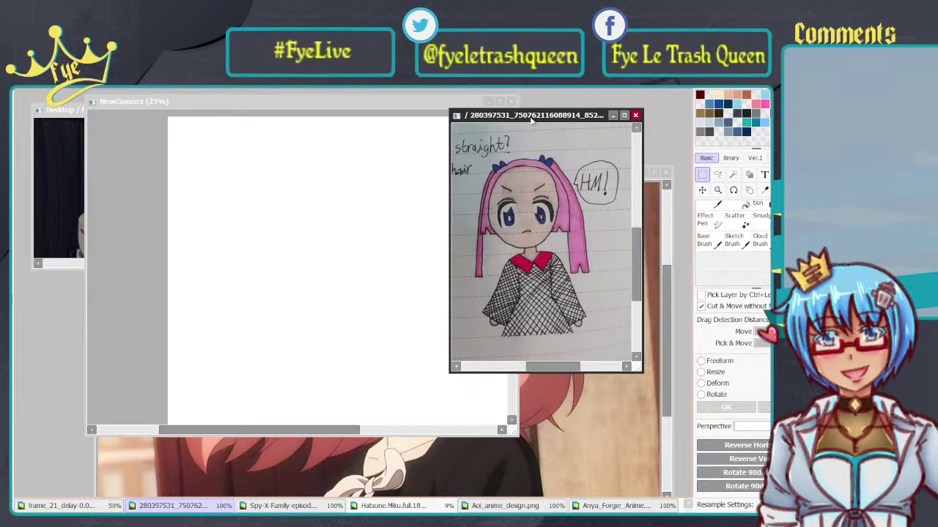
drag(531, 120, 595, 101)
click(505, 507)
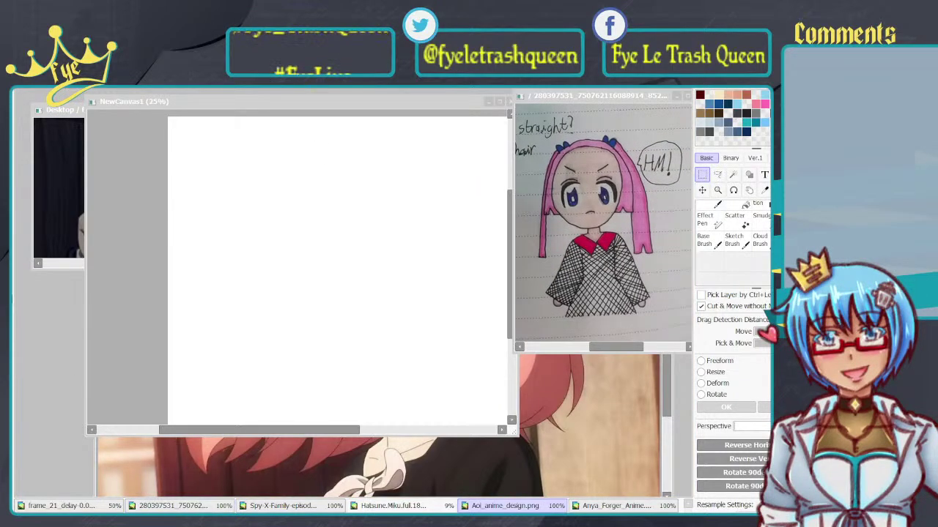
scroll(505, 293, down, 1)
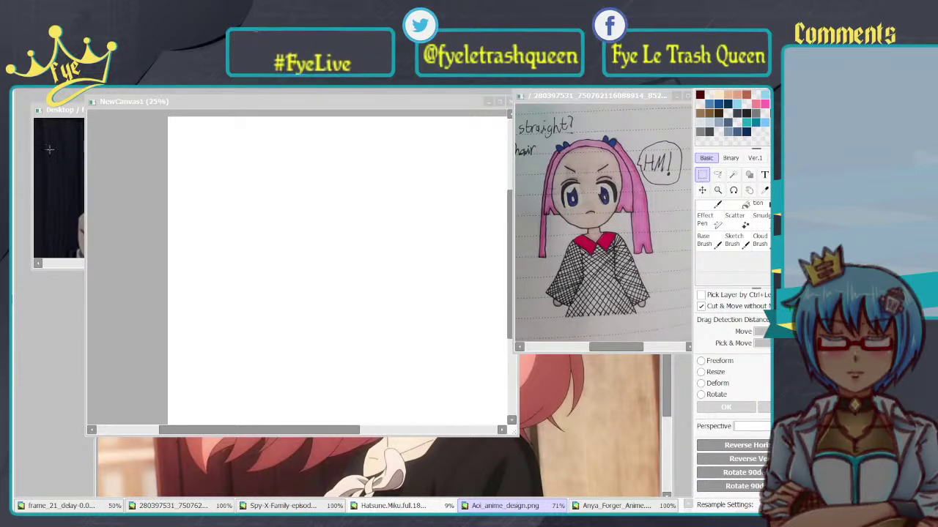
click(99, 236)
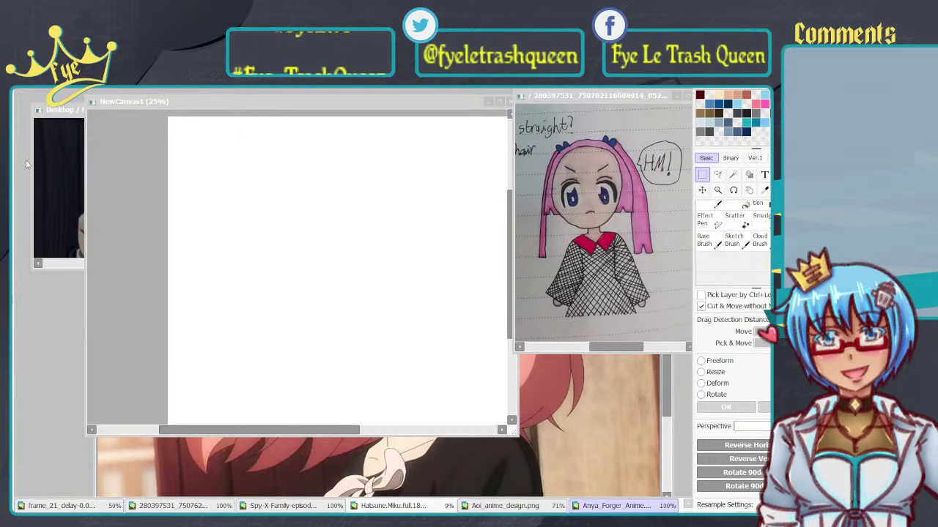
Step: Enlarge the NewCanvas1 window to fill most of the workspace, keeping the notebook reference in view next to it
drag(275, 107, 207, 102)
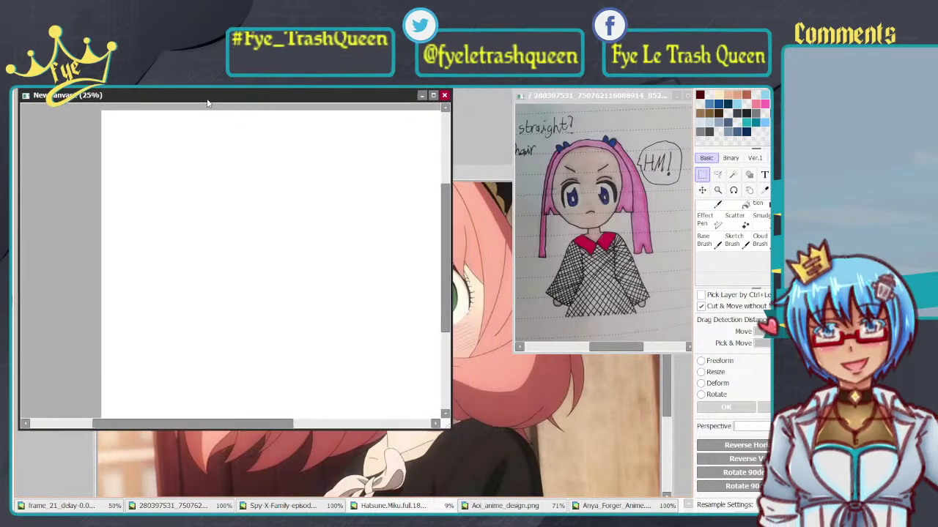
drag(447, 427, 534, 498)
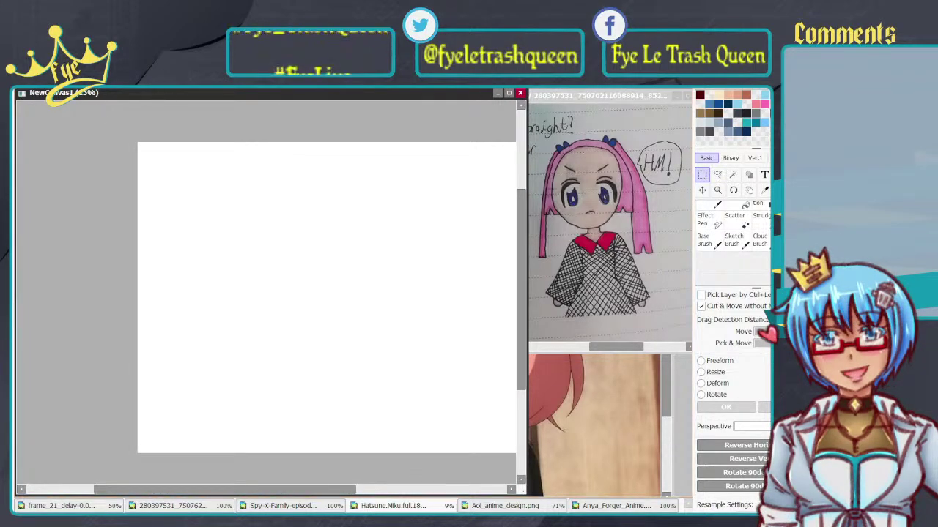
click(614, 95)
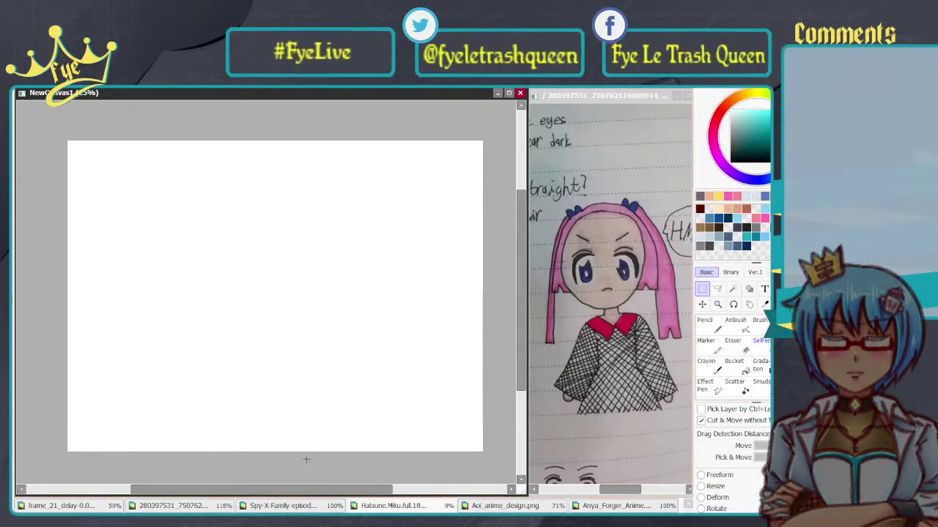
Step: Sketch a cyan circle for the head on the blank canvas with the Pencil, redoing strokes until it is round
click(718, 327)
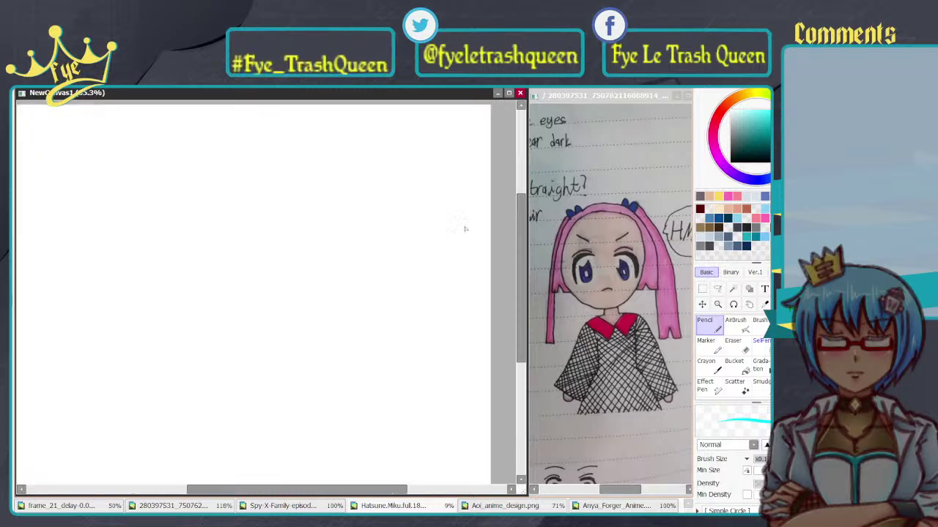
drag(449, 223, 441, 229)
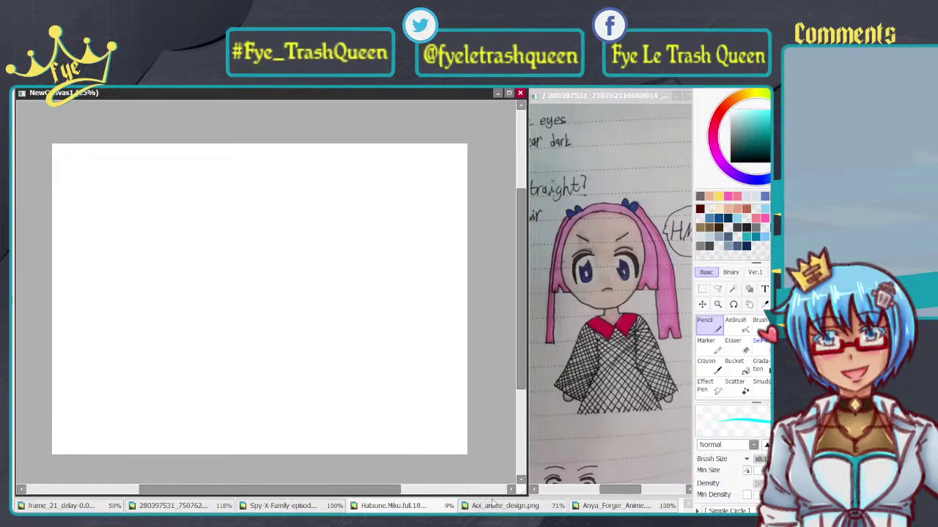
click(374, 509)
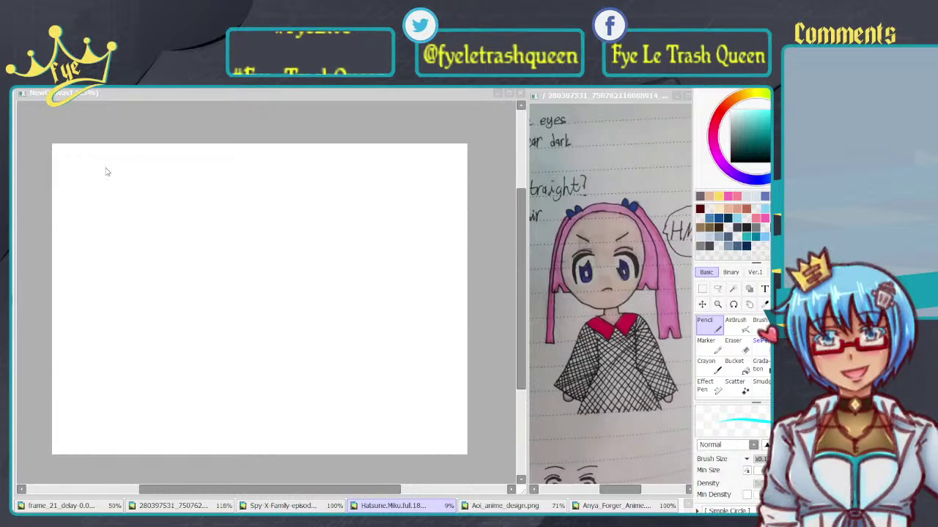
click(402, 170)
scroll(400, 170, up, 3)
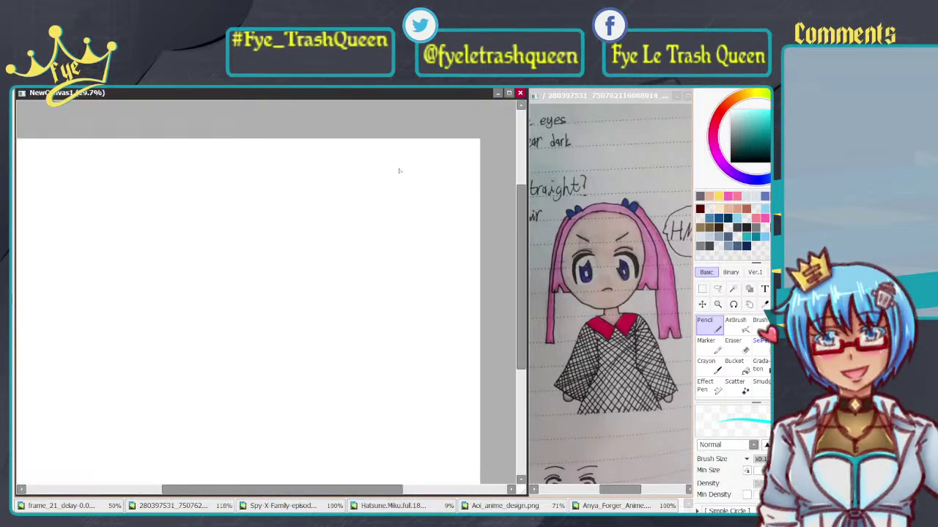
mouse_move(436, 201)
mouse_down()
mouse_move(429, 175)
mouse_move(432, 198)
mouse_up()
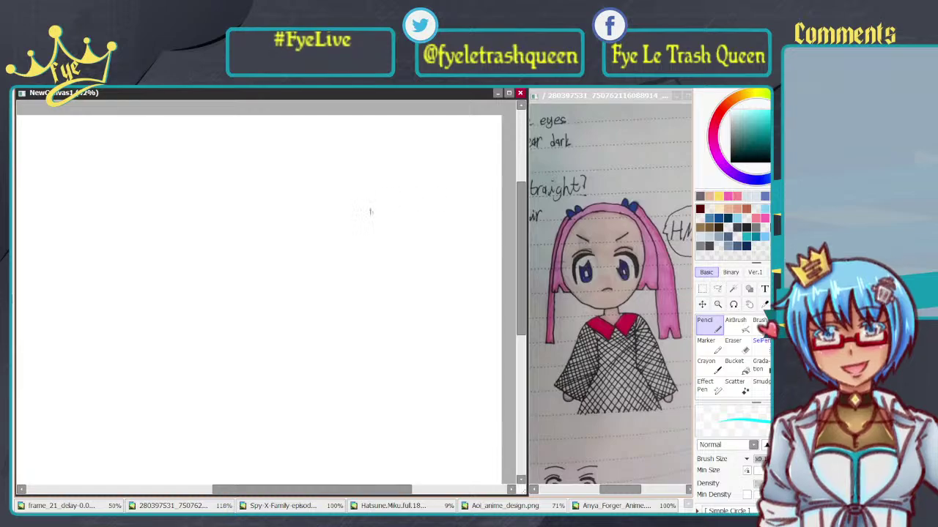
mouse_move(350, 192)
mouse_down()
mouse_move(415, 266)
mouse_move(374, 199)
mouse_move(376, 303)
mouse_up()
key(ctrl+z)
key(ctrl+z)
mouse_move(350, 192)
mouse_down()
mouse_move(376, 288)
mouse_move(346, 195)
mouse_move(401, 280)
mouse_move(339, 214)
mouse_move(371, 311)
mouse_move(336, 208)
mouse_up()
key(ctrl+z)
key(ctrl+z)
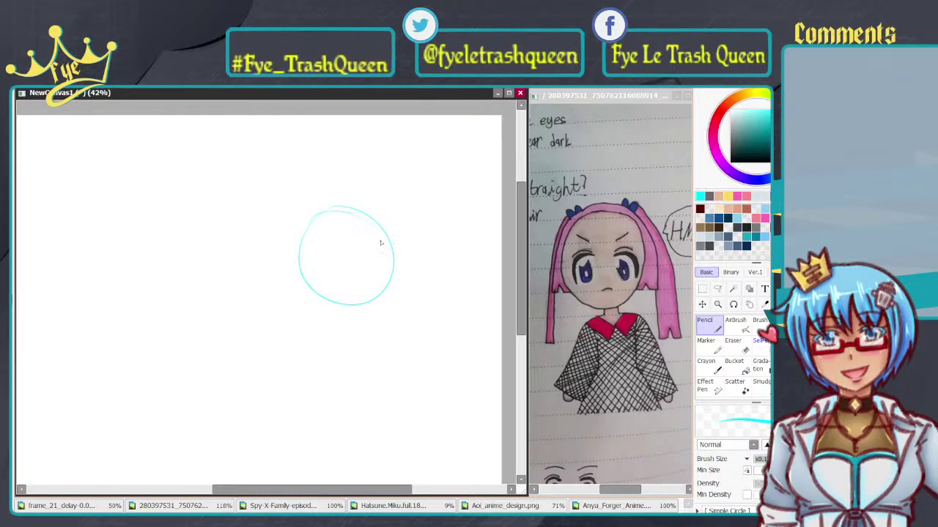
Step: Retrace the upper edge of the head circle to close its outline, undoing the stray strokes
drag(326, 213, 360, 210)
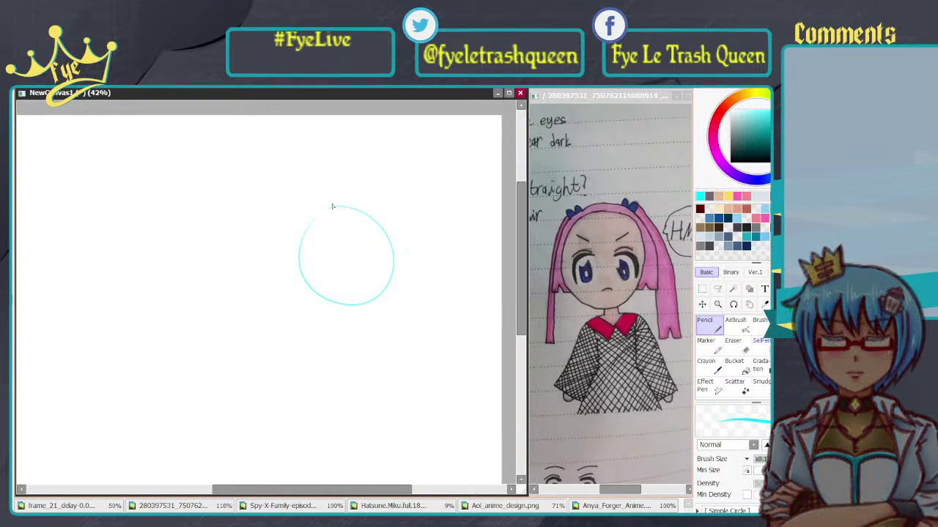
drag(309, 224, 386, 221)
key(ctrl+z)
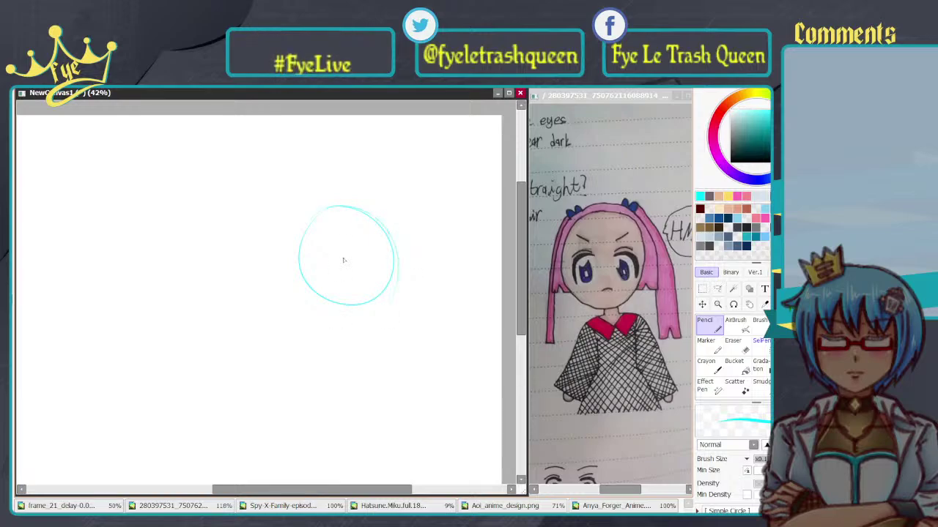
key(ctrl+z)
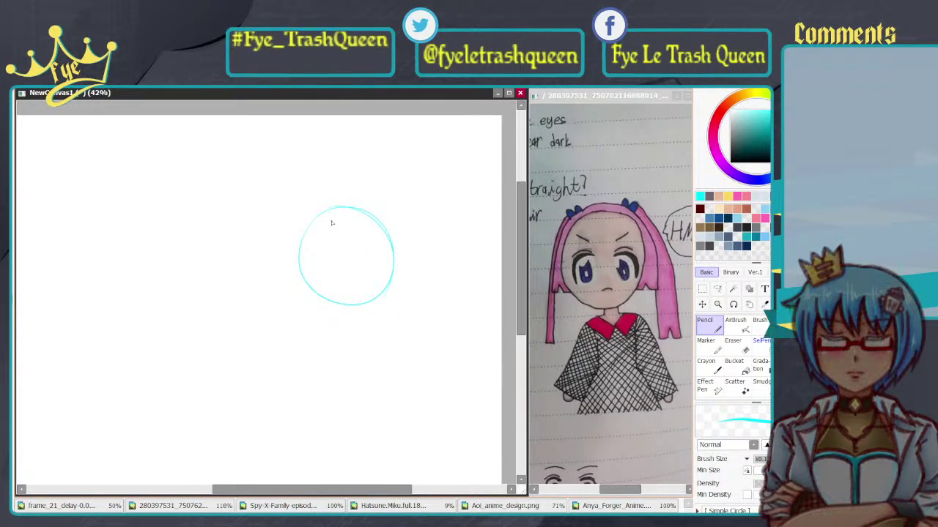
Step: Draw a curved vertical centre line through the head circle, left of its middle, redoing it until the curve fits
drag(334, 197, 352, 296)
key(ctrl+z)
drag(328, 195, 351, 304)
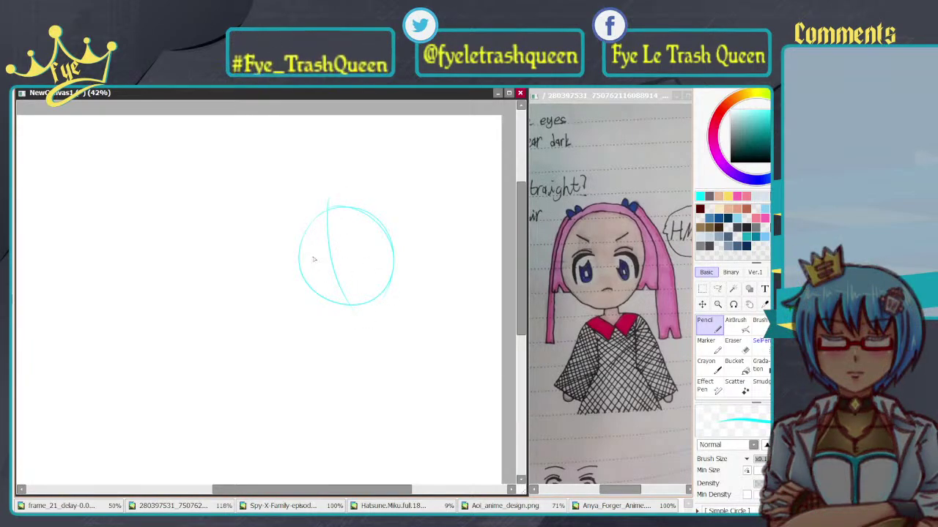
key(ctrl+z)
drag(329, 196, 349, 302)
key(ctrl+z)
drag(330, 195, 350, 304)
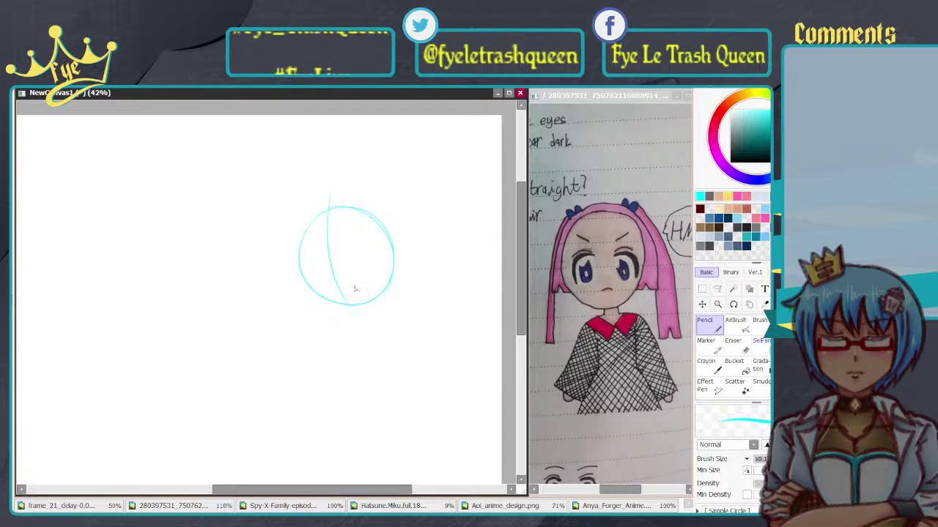
Step: Add two slightly curved horizontal guidelines across the head circle for the eye placement
drag(305, 261, 393, 237)
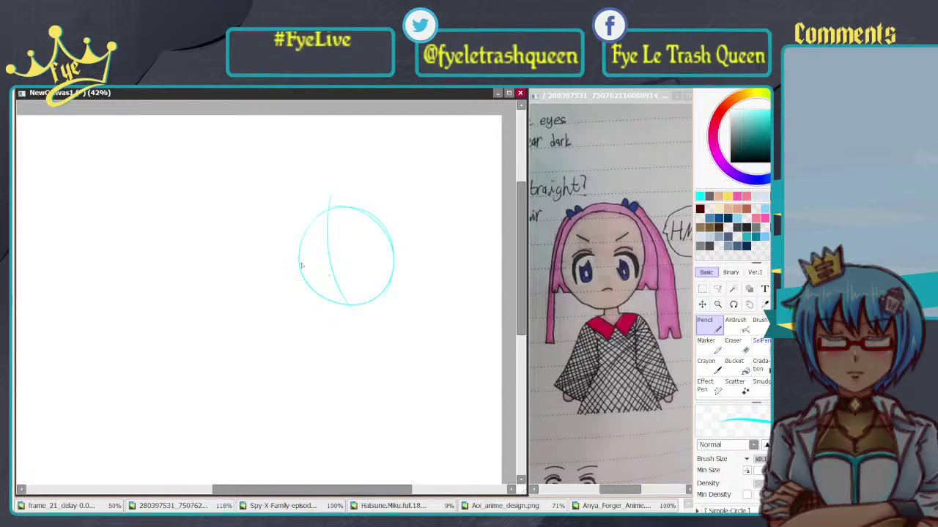
mouse_move(293, 263)
mouse_down()
mouse_move(344, 238)
mouse_move(412, 242)
mouse_up()
drag(301, 276, 411, 255)
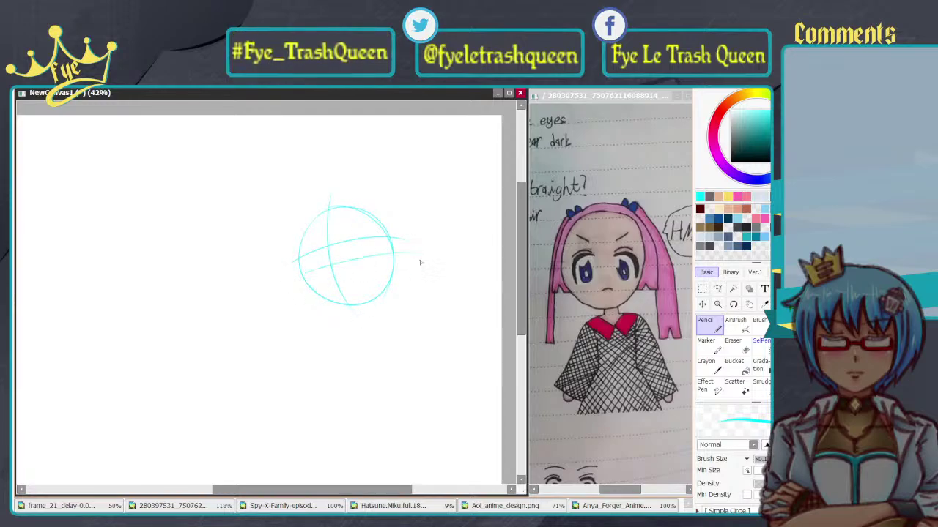
key(ctrl+z)
drag(298, 278, 416, 270)
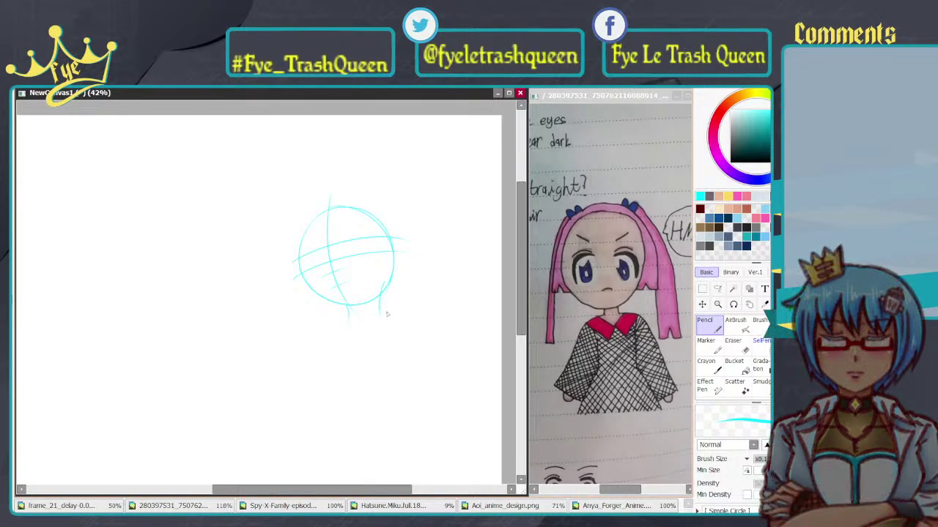
Step: Sketch the neck below the head circle and extend it into sloping shoulder lines on both sides
mouse_move(381, 285)
mouse_down()
mouse_move(383, 316)
mouse_move(382, 299)
mouse_move(348, 318)
mouse_up()
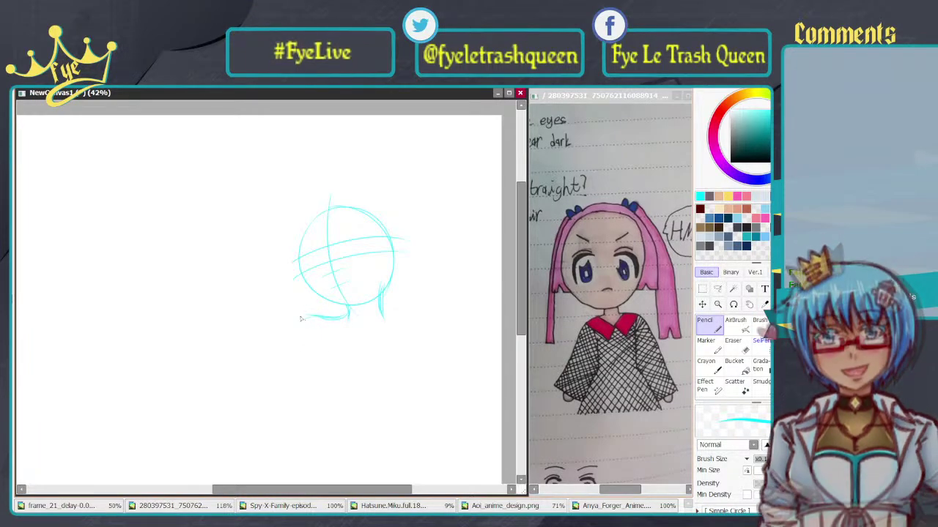
drag(308, 317, 288, 337)
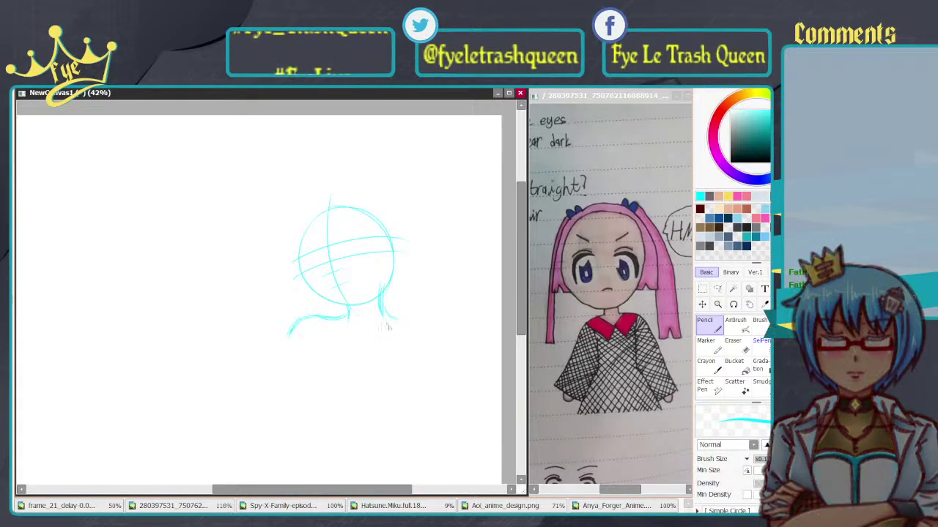
mouse_move(382, 319)
mouse_down()
mouse_move(421, 323)
mouse_move(389, 318)
mouse_move(438, 325)
mouse_up()
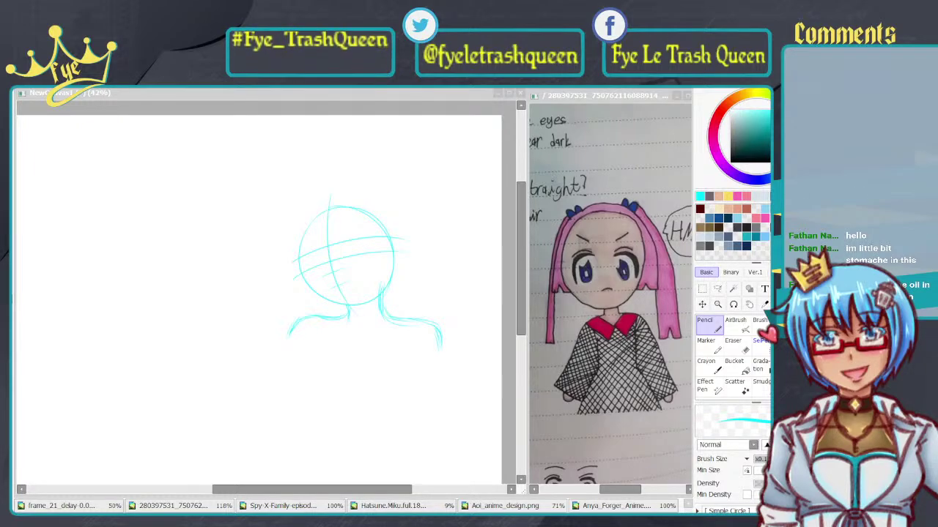
key(alt+Tab)
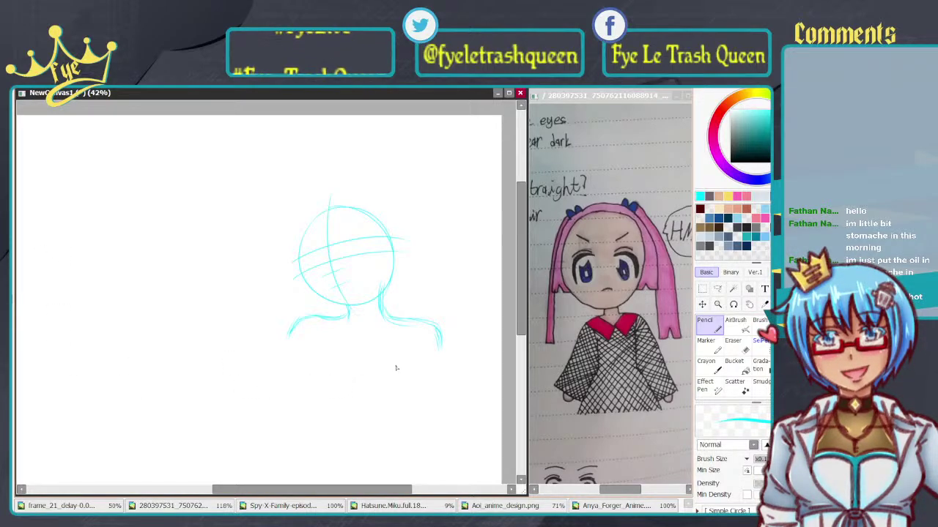
Step: Reinforce the curves of both shoulders with repeated strokes along the top and outer ends
scroll(393, 338, up, 1)
scroll(321, 290, up, 1)
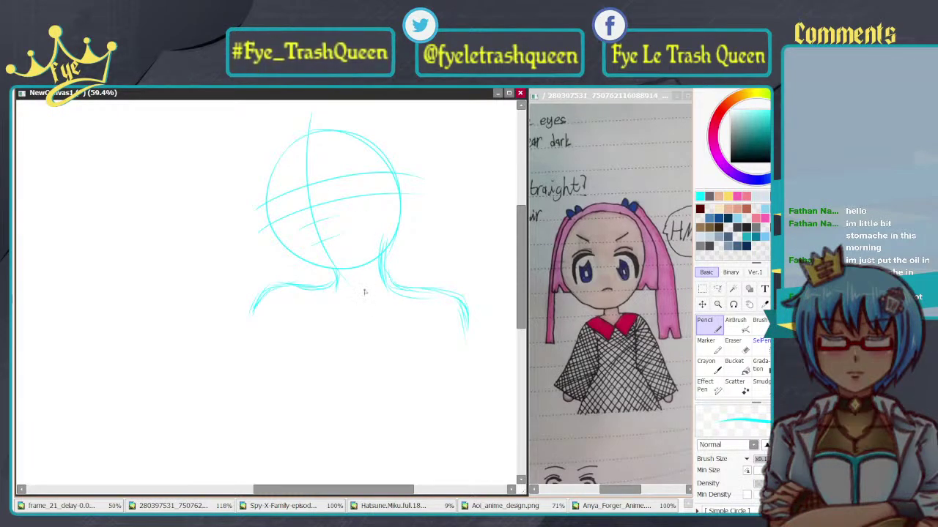
mouse_move(392, 339)
mouse_down()
mouse_move(371, 312)
mouse_move(383, 298)
mouse_up()
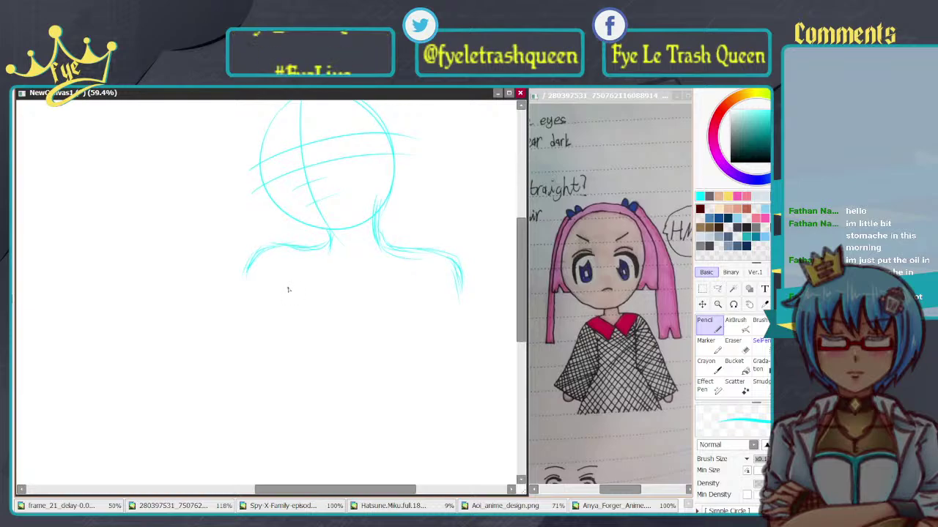
drag(256, 248, 246, 280)
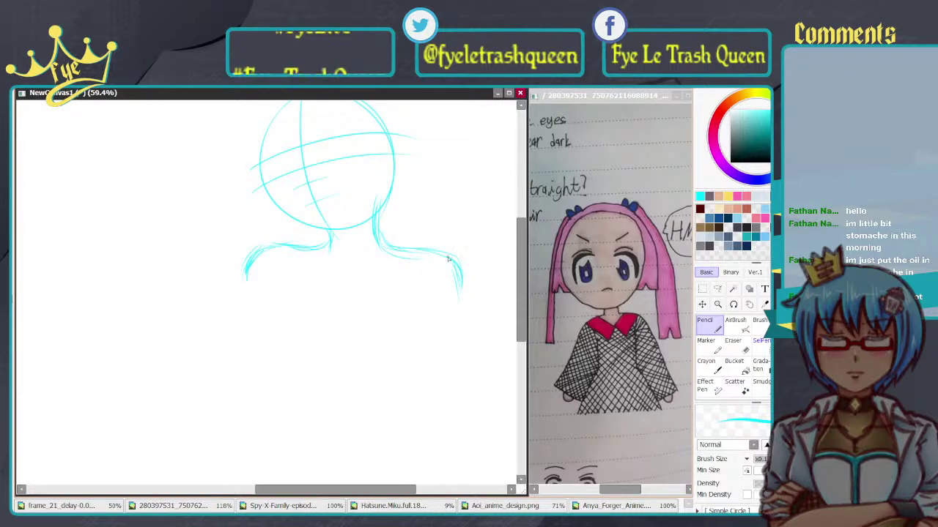
drag(445, 256, 400, 249)
drag(455, 273, 460, 297)
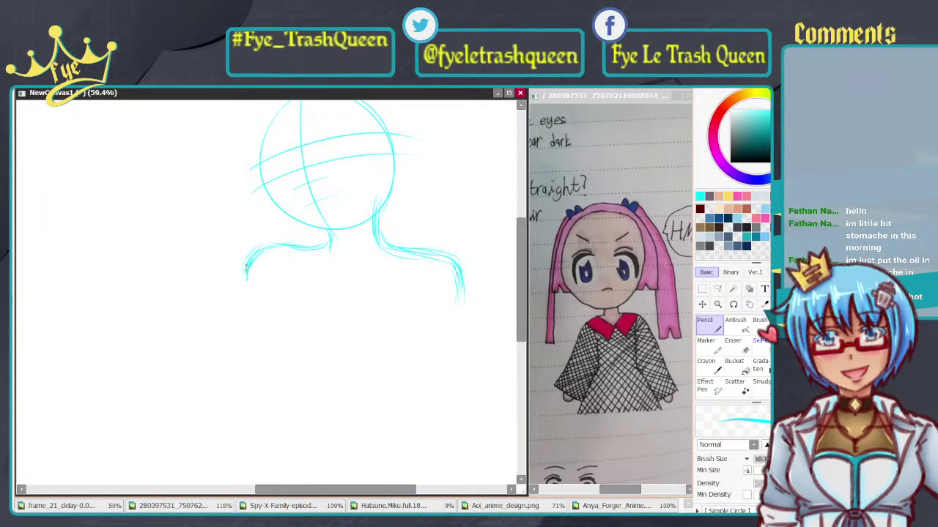
drag(247, 268, 246, 279)
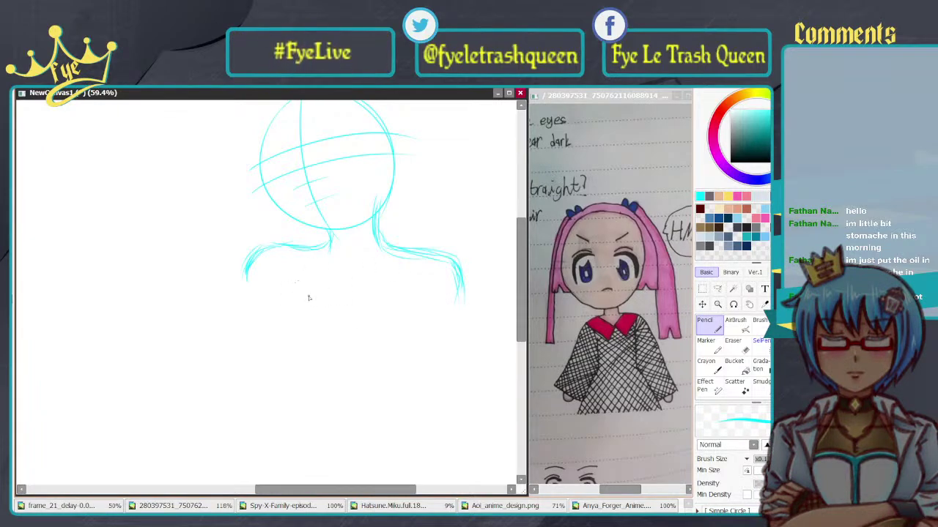
Step: Sketch the ribcage below the shoulders with two curved sides joined by a rounded lower edge
drag(356, 287, 376, 271)
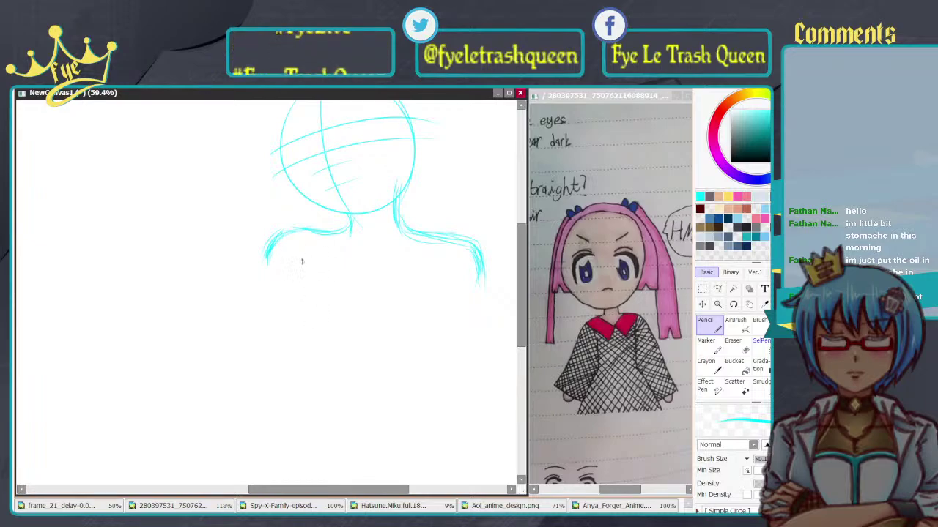
drag(298, 260, 296, 294)
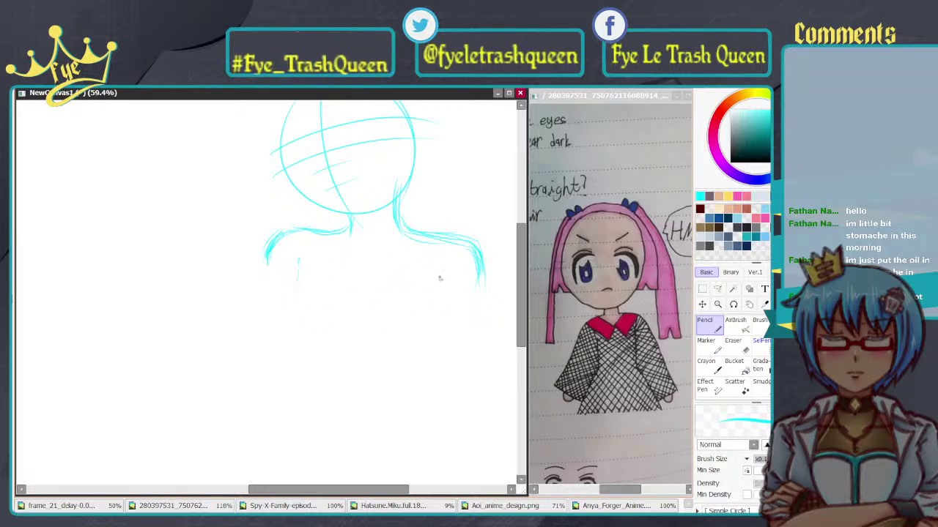
drag(442, 270, 437, 302)
drag(297, 275, 290, 293)
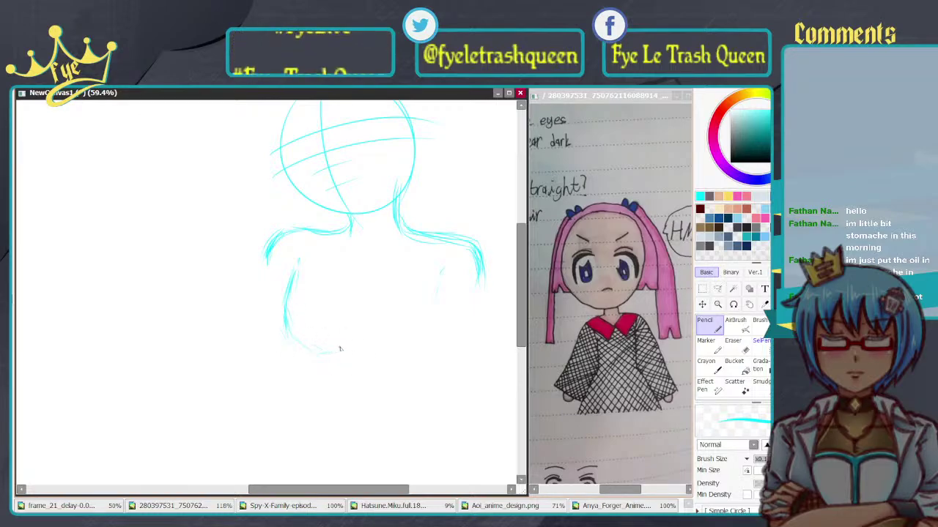
drag(340, 348, 422, 360)
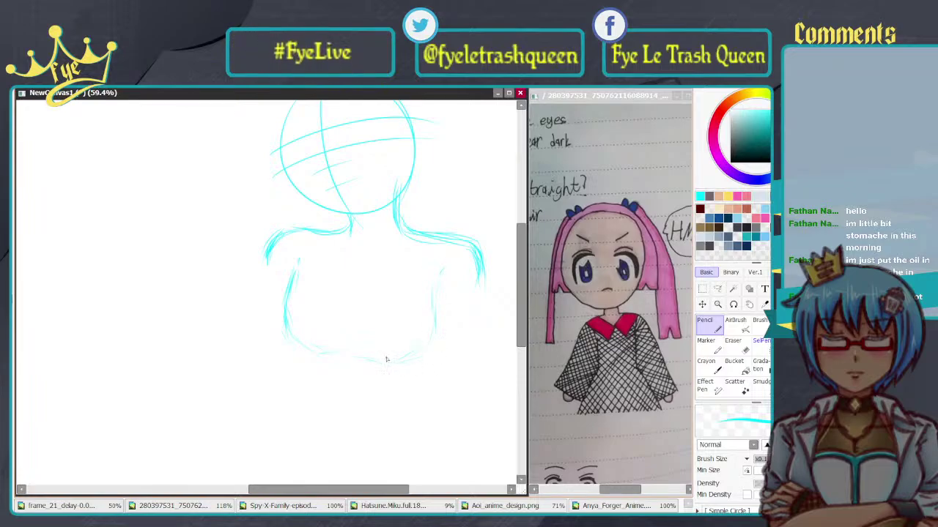
drag(291, 275, 288, 334)
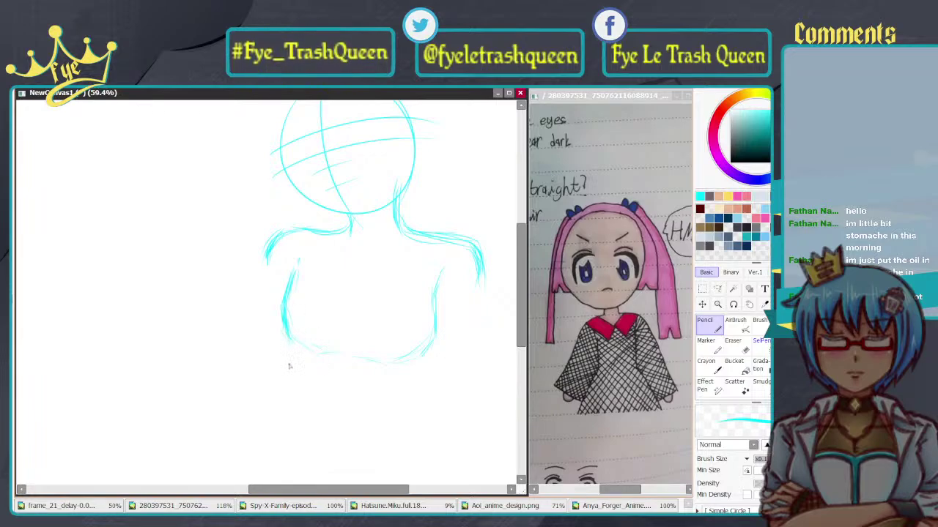
Step: Draw both sides of the waist down from the ribcage, flaring the right side outward into the hip
scroll(297, 326, down, 2)
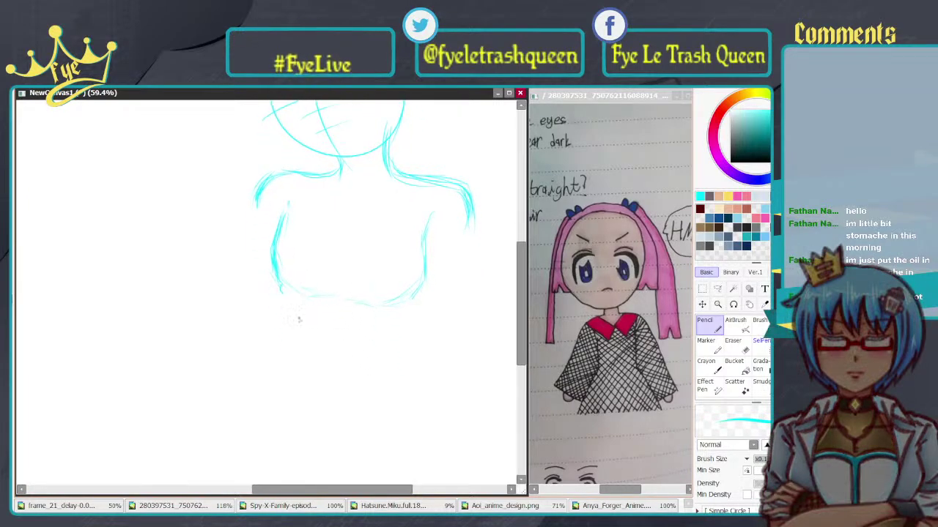
drag(278, 297, 269, 381)
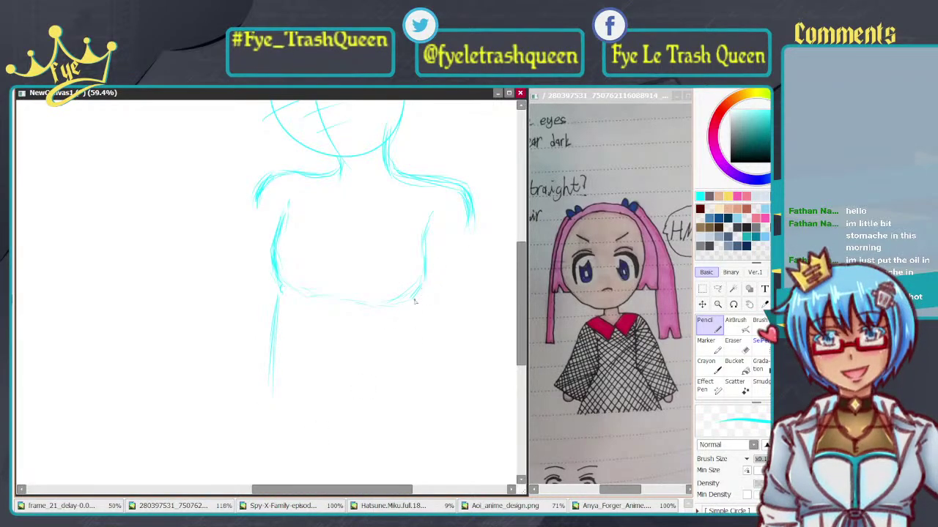
drag(417, 298, 390, 373)
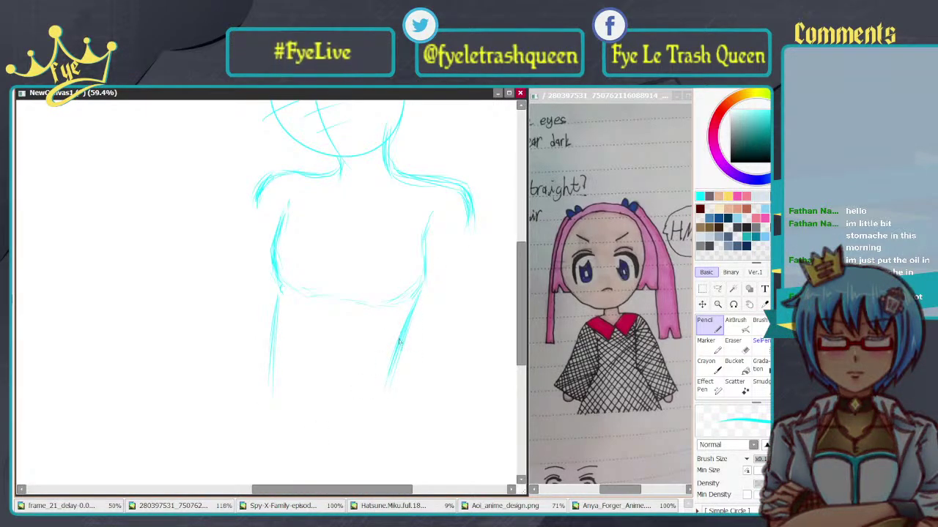
drag(388, 382, 415, 420)
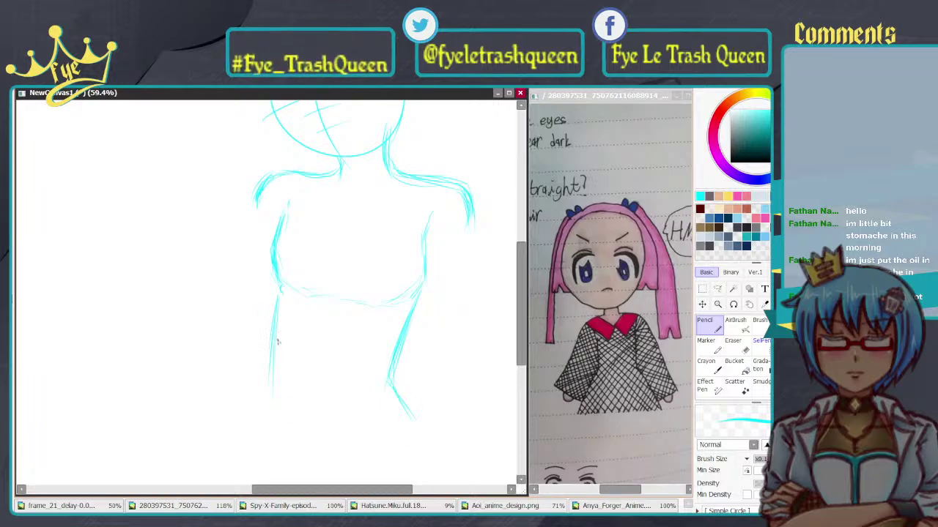
Step: Extend the left side of the waist down to hip level, redoing the stroke until it slants slightly outward
drag(280, 299, 274, 419)
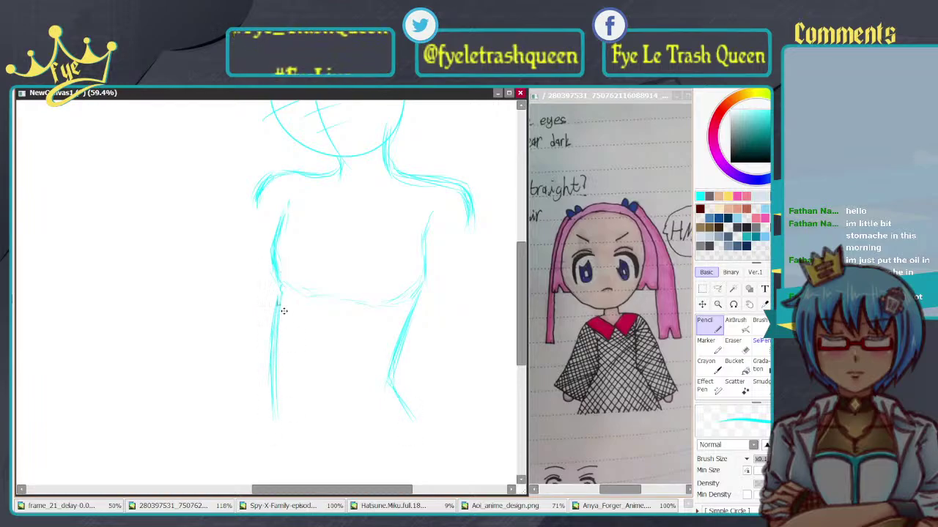
key(ctrl+z)
drag(276, 308, 266, 418)
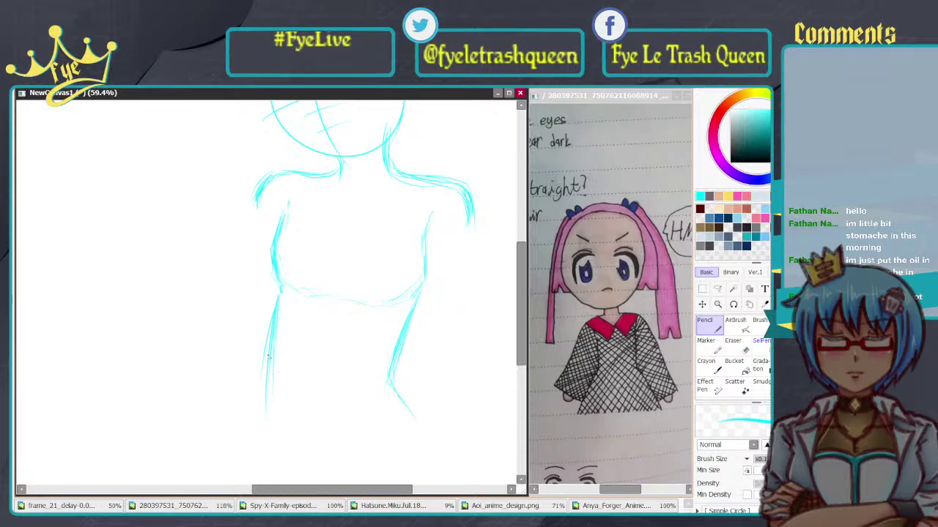
key(ctrl+z)
drag(280, 299, 267, 424)
drag(275, 322, 269, 423)
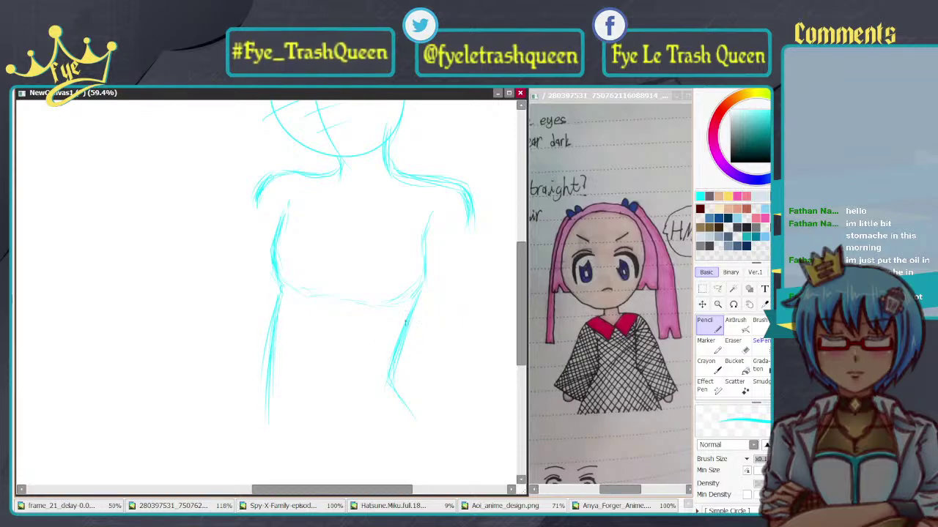
Step: Strengthen the right side of the waist and close the hips with a curved line across the bottom
drag(411, 316, 384, 413)
drag(393, 364, 383, 412)
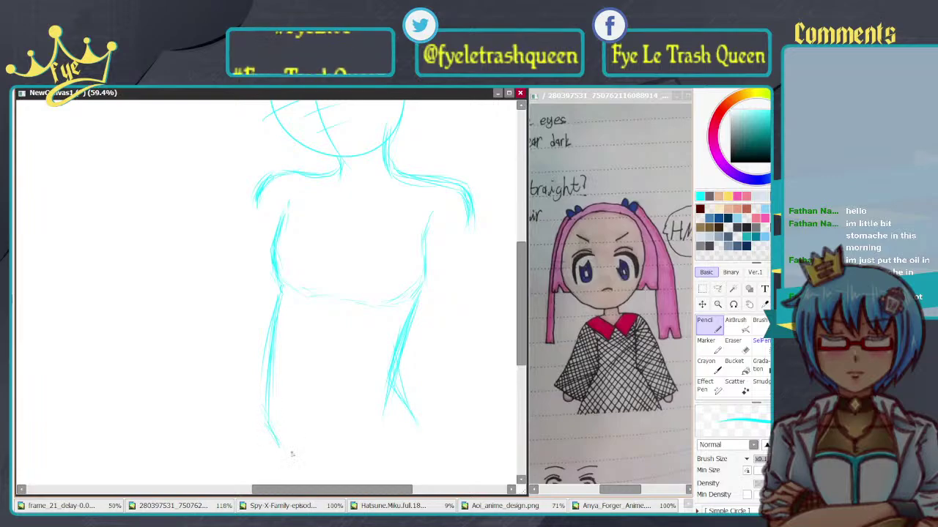
mouse_move(286, 446)
mouse_down()
mouse_move(343, 448)
mouse_move(413, 415)
mouse_up()
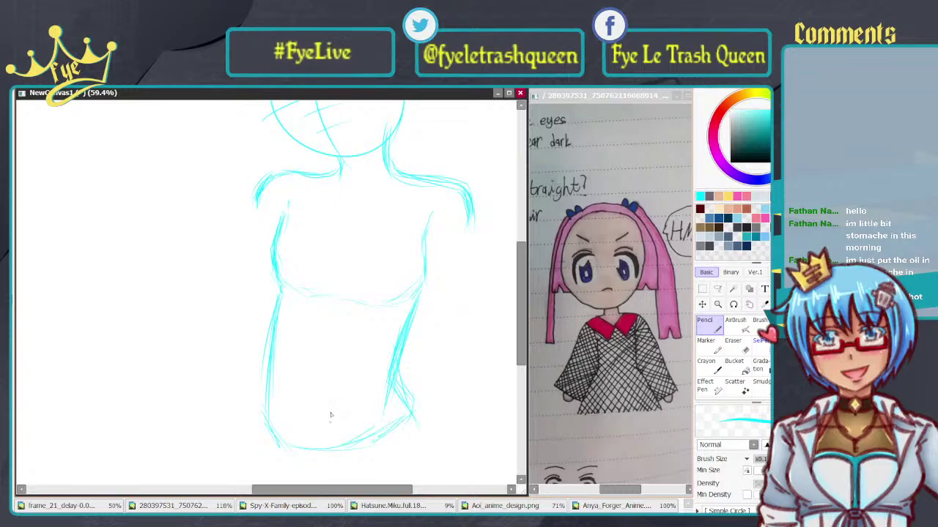
Step: Sketch circles for both shoulder joints and draw the upper arm on the right side, ending in an elbow circle
drag(412, 277, 402, 313)
drag(332, 189, 332, 212)
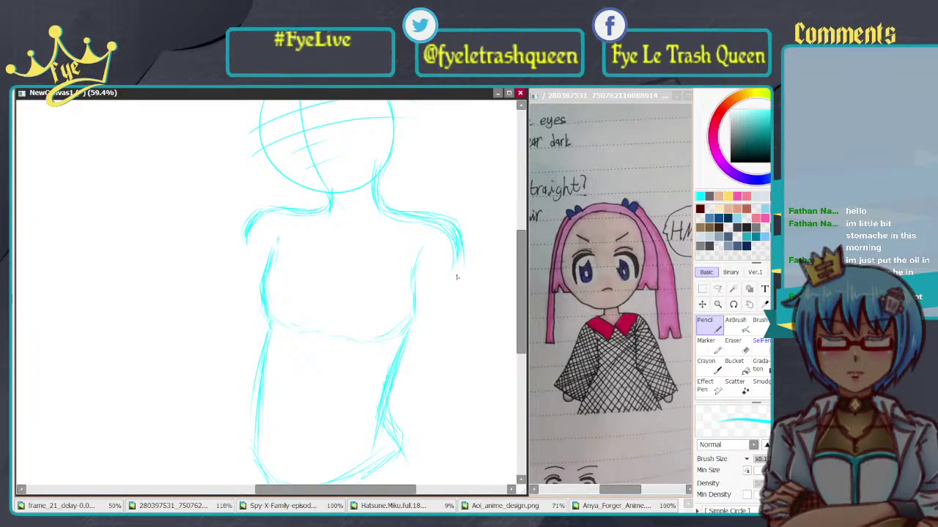
drag(428, 234, 452, 231)
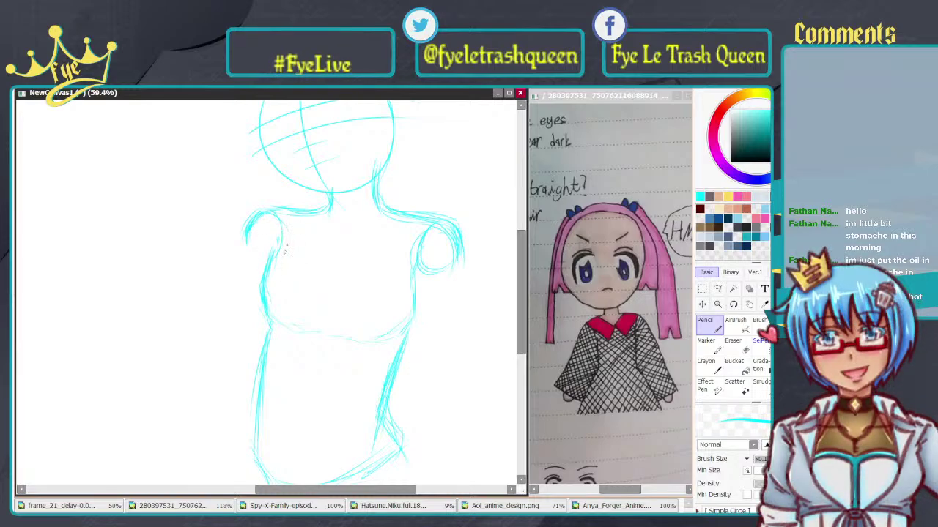
mouse_move(272, 215)
mouse_down()
mouse_move(284, 238)
mouse_move(247, 229)
mouse_move(279, 204)
mouse_move(281, 247)
mouse_up()
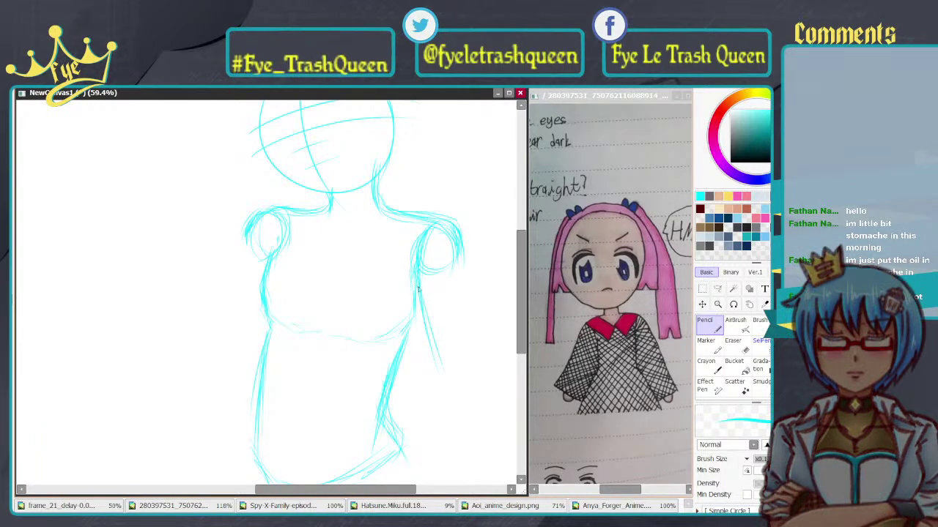
drag(458, 252, 460, 336)
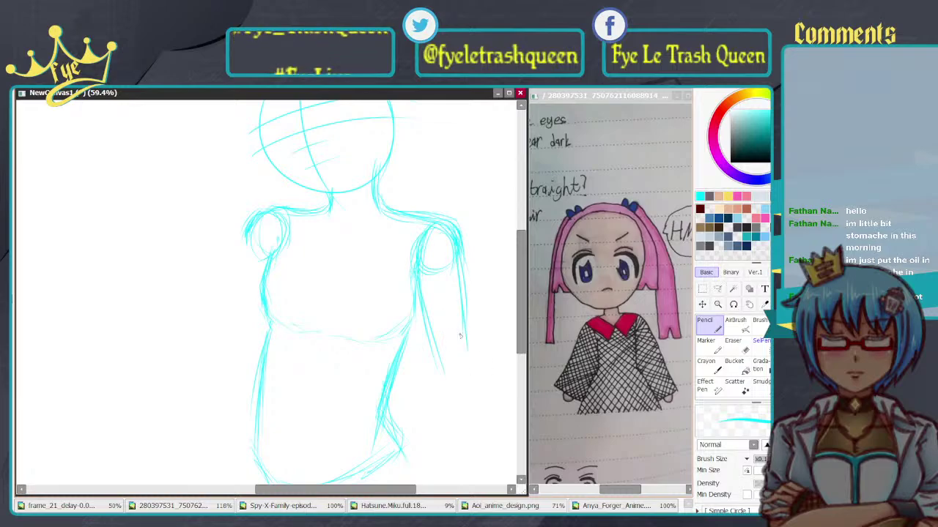
mouse_move(438, 378)
mouse_down()
mouse_move(459, 353)
mouse_move(449, 366)
mouse_up()
Step: Add curved guidelines across the upper chest and the ribcage's lower edge, plus a curved centre line down the torso
mouse_move(323, 308)
mouse_down()
mouse_move(389, 266)
mouse_move(353, 247)
mouse_up()
scroll(353, 247, down, 1)
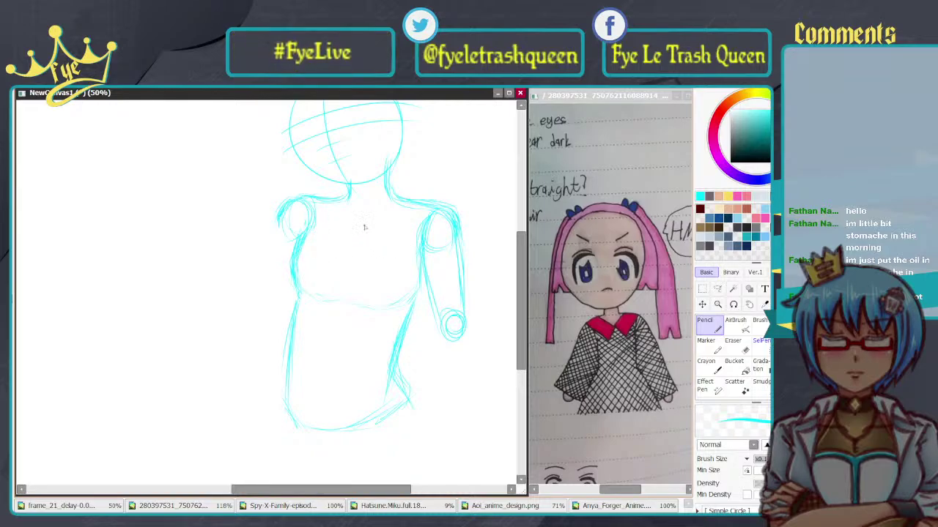
drag(387, 239, 399, 246)
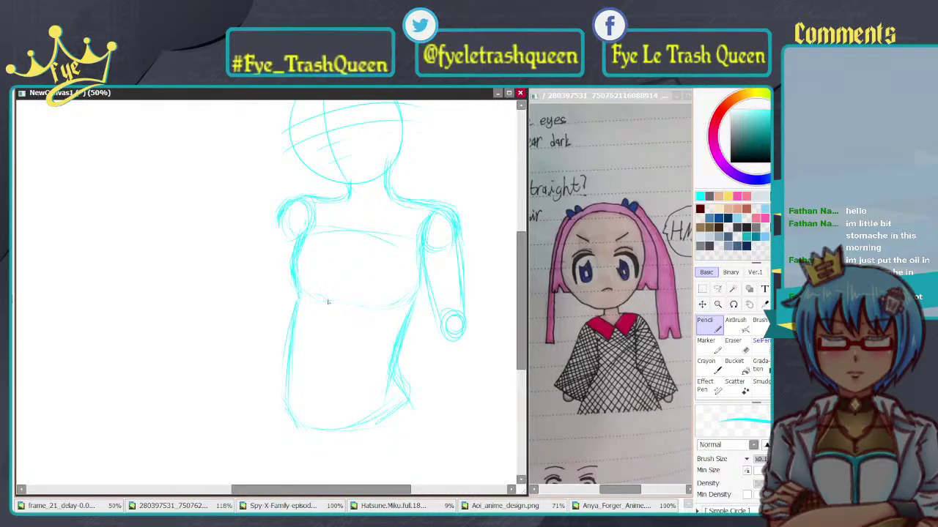
drag(302, 296, 393, 305)
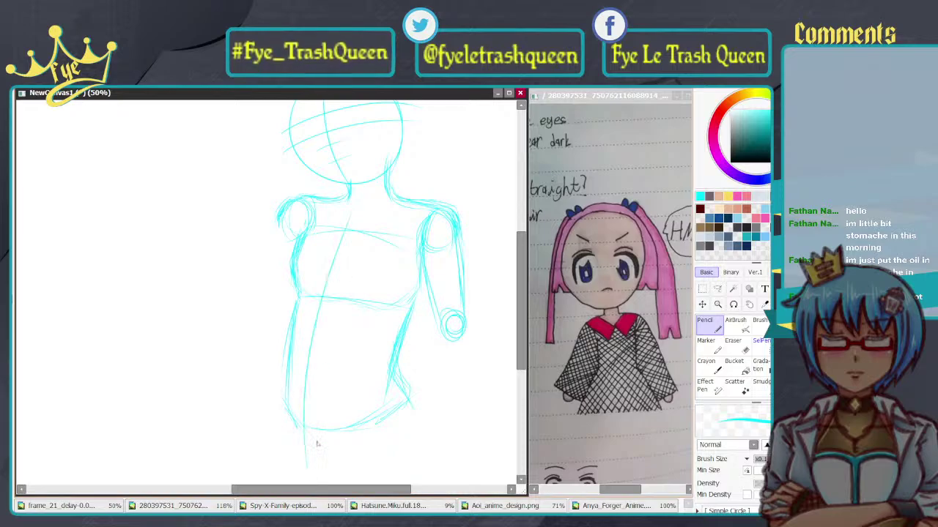
mouse_move(338, 219)
mouse_down()
mouse_move(316, 322)
mouse_move(313, 438)
mouse_up()
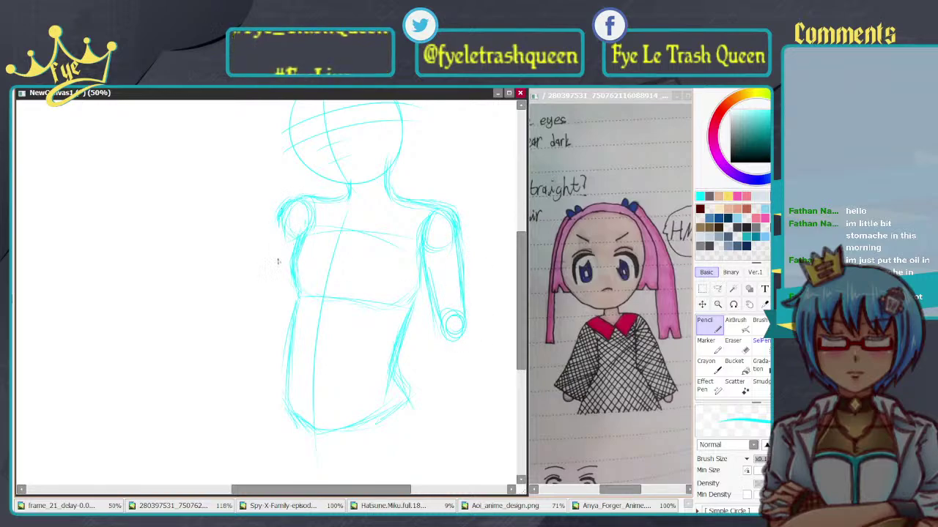
Step: Draw the left upper arm angled away from the torso with an elbow circle, redoing its outer line until shorter
drag(282, 219, 219, 317)
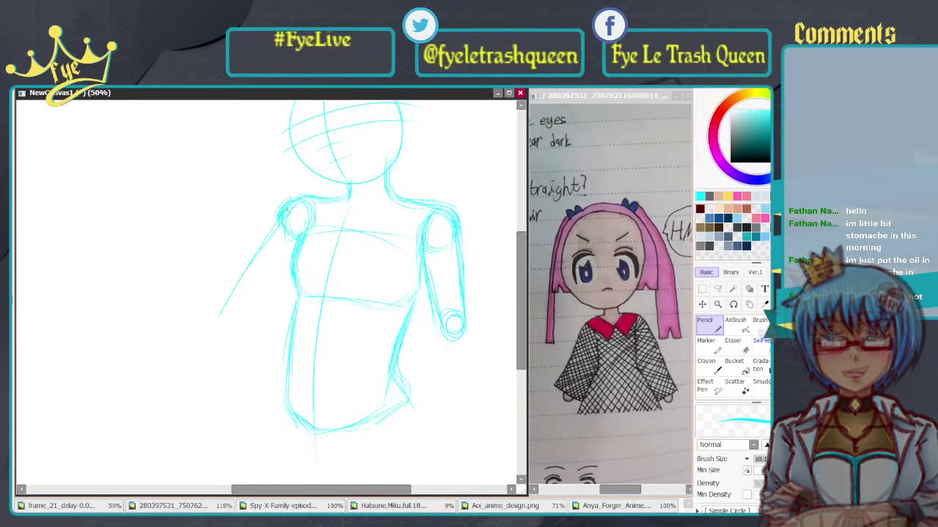
key(ctrl+z)
drag(281, 218, 215, 302)
key(ctrl+z)
key(ctrl+z)
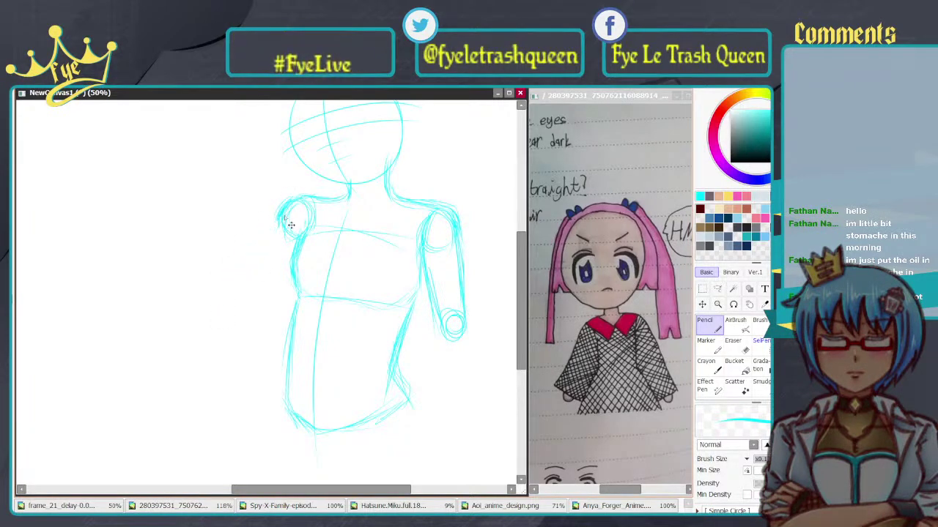
drag(284, 215, 238, 287)
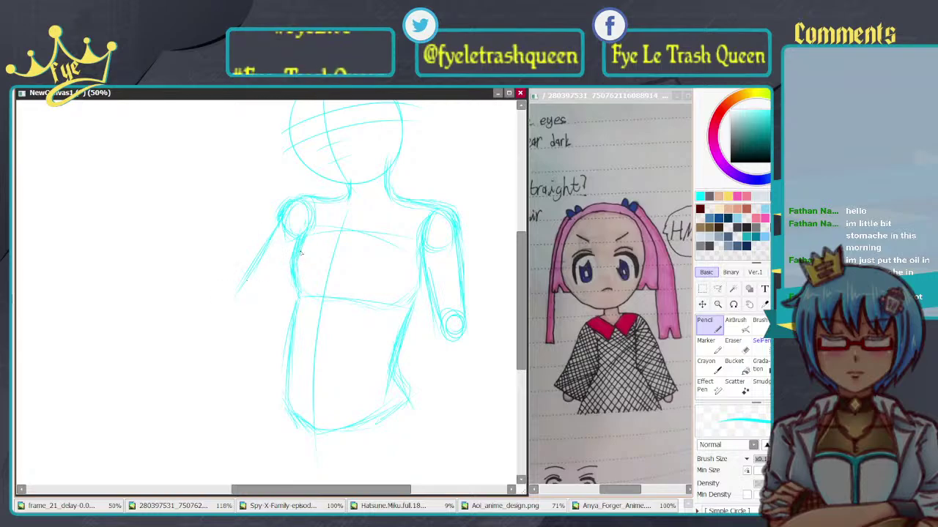
mouse_move(291, 267)
mouse_down()
mouse_move(256, 310)
mouse_move(288, 276)
mouse_move(235, 299)
mouse_up()
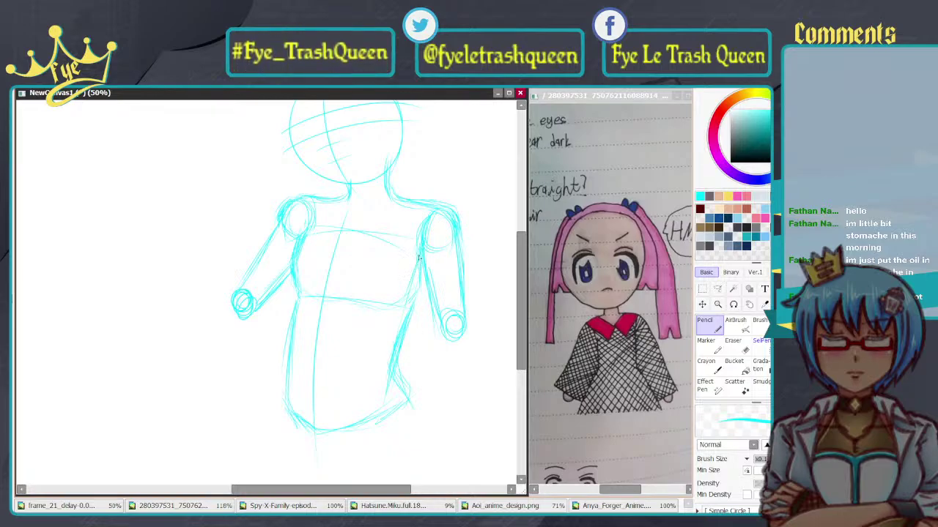
Step: Strengthen the right waist line and draw the right forearm hanging down from the elbow circle, redoing its outer line
drag(409, 284, 389, 370)
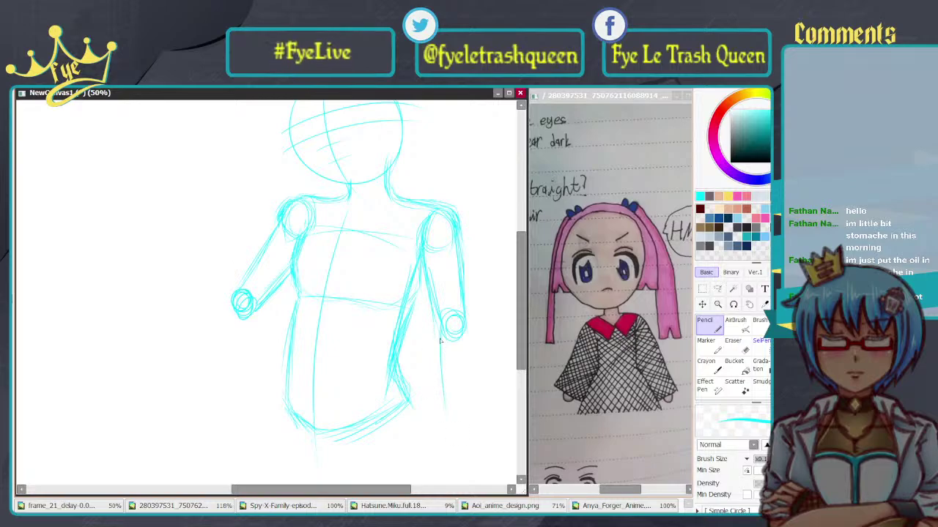
drag(469, 319, 481, 387)
key(ctrl+z)
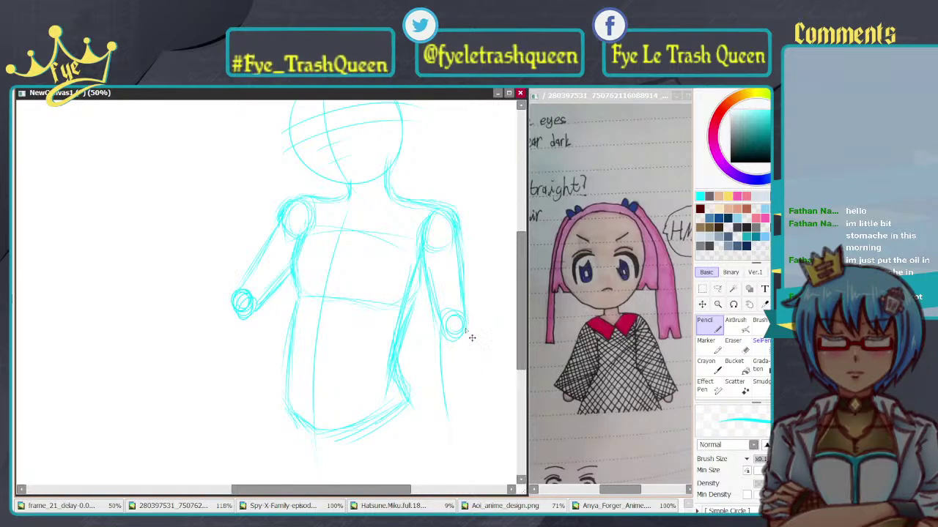
mouse_move(461, 322)
mouse_down()
mouse_move(464, 387)
mouse_move(470, 353)
mouse_up()
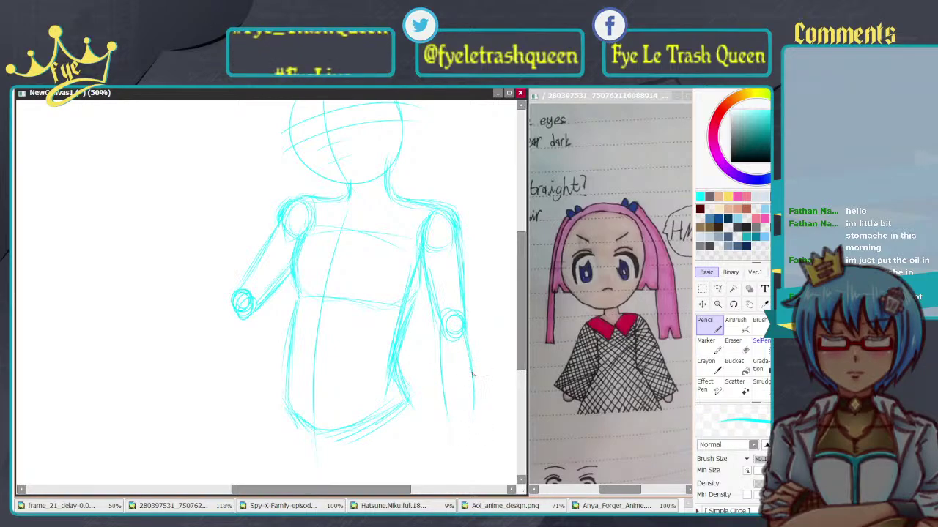
Step: Draw the left forearm as two lines extending diagonally outward and down from the elbow circle
drag(261, 333, 412, 319)
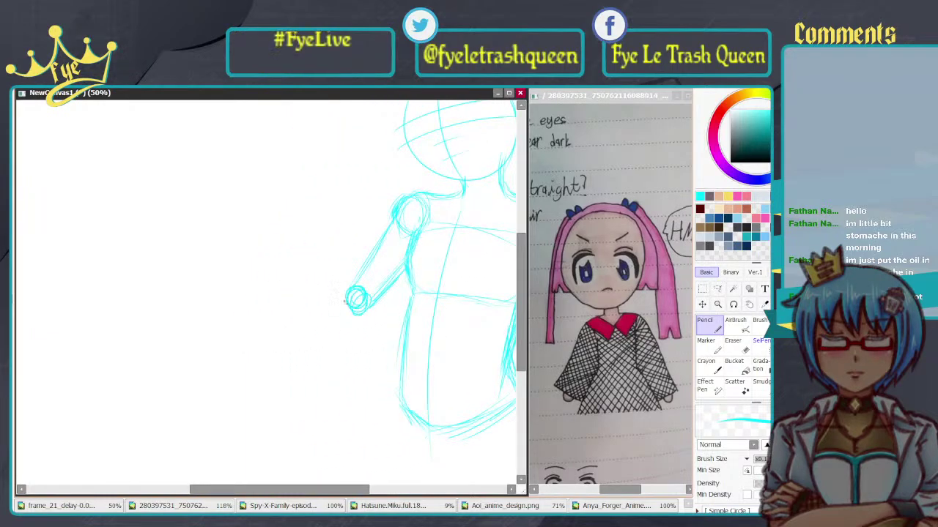
drag(346, 295, 279, 353)
drag(353, 329, 290, 366)
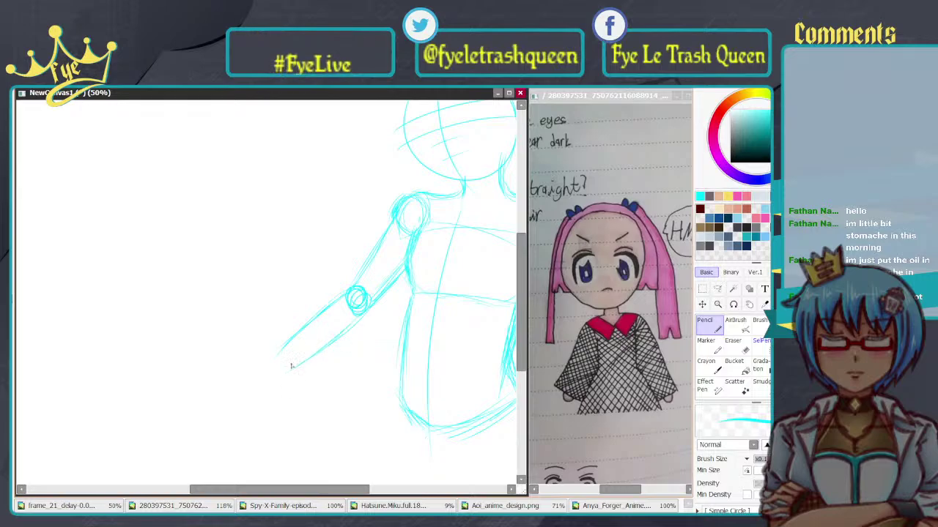
scroll(307, 342, down, 3)
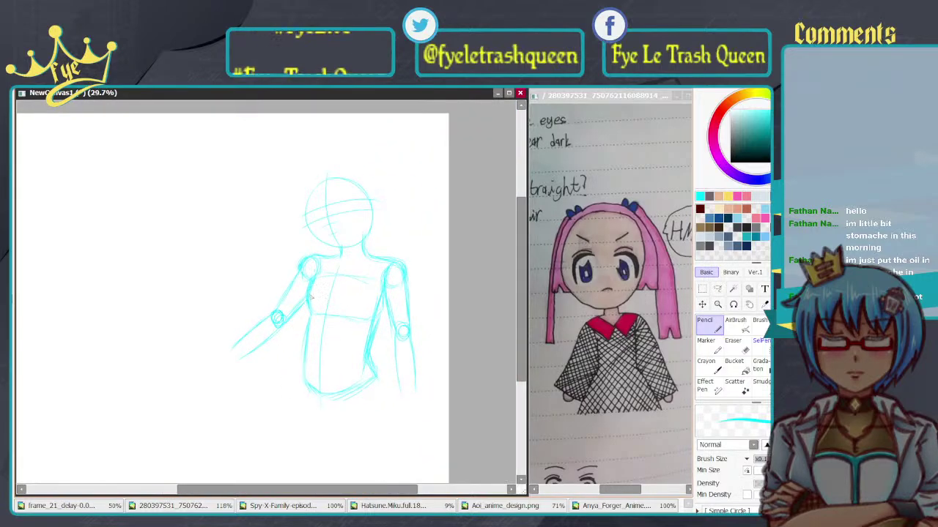
scroll(316, 222, up, 3)
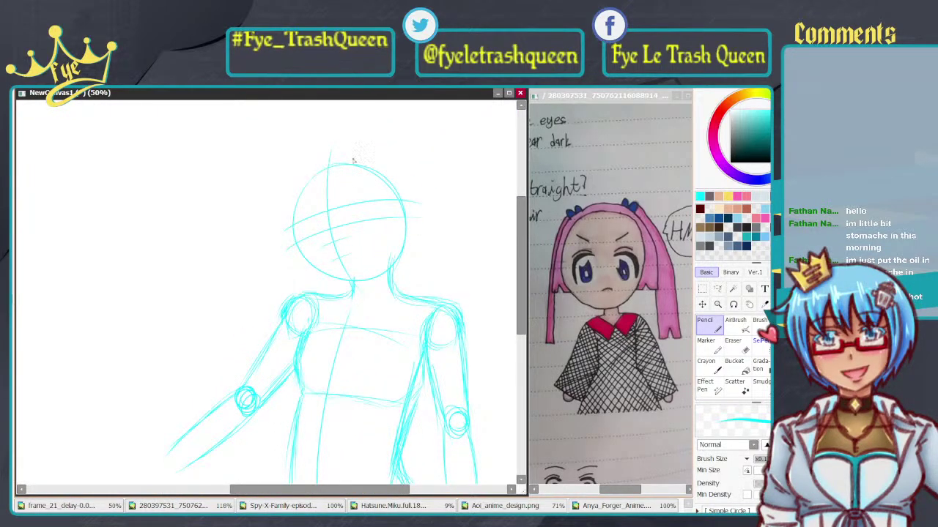
scroll(381, 201, up, 2)
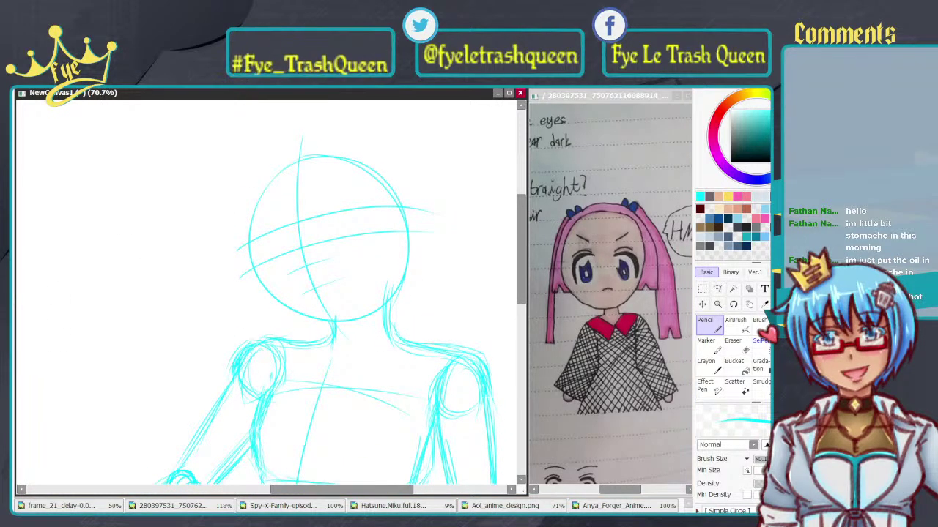
key(ctrl+Tab)
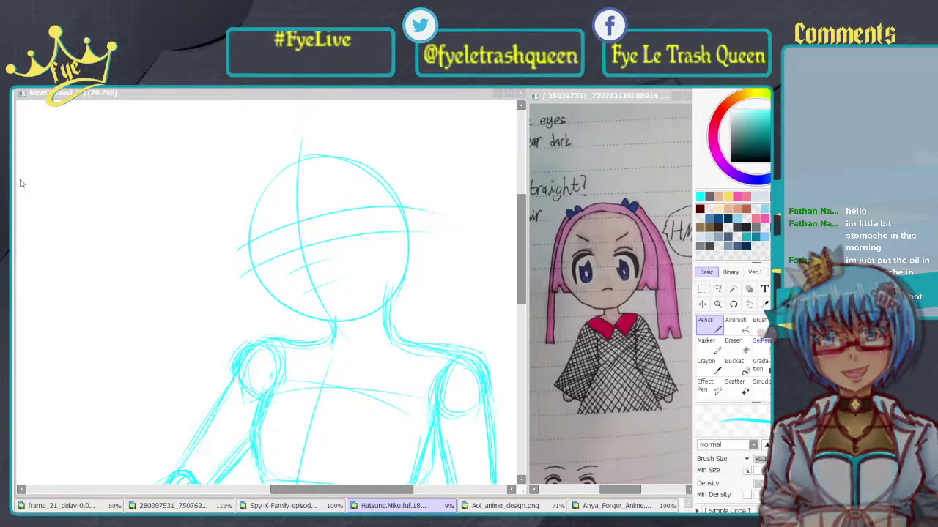
key(ctrl+Tab)
key(ctrl+Tab)
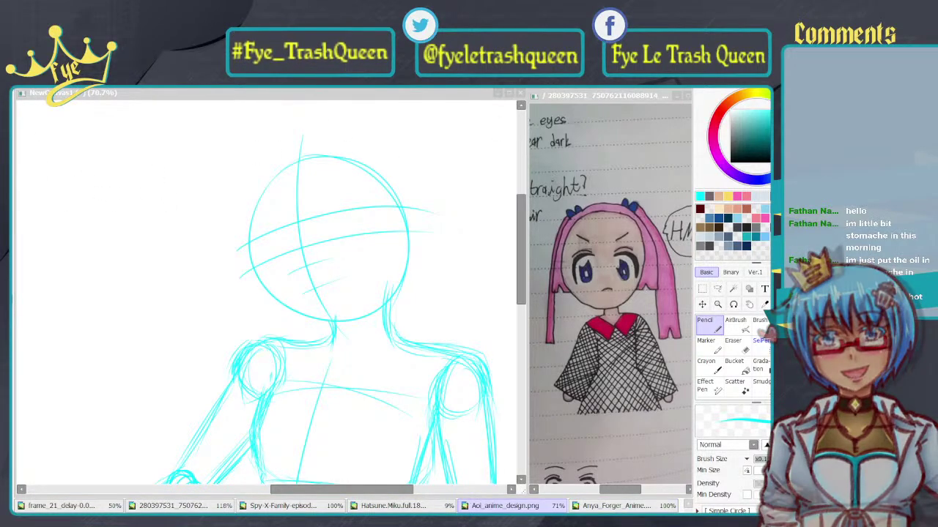
click(157, 325)
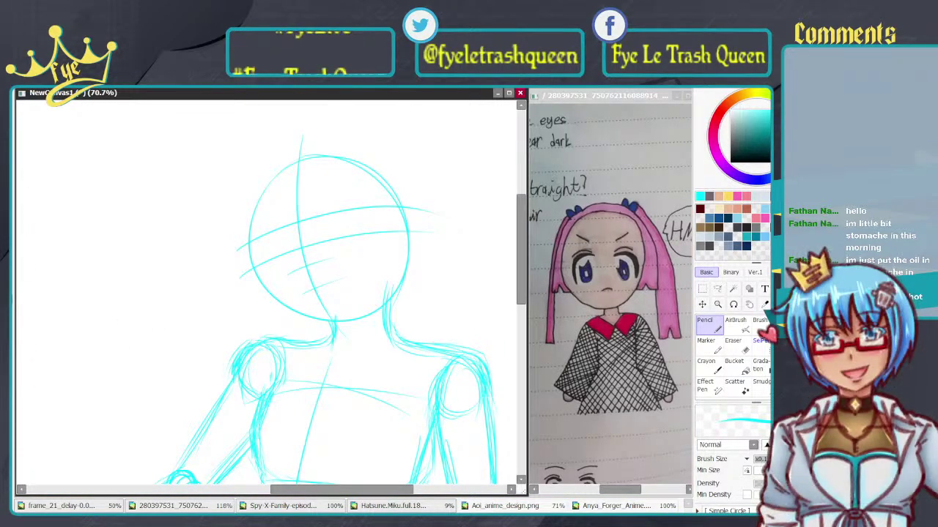
key(alt+Tab)
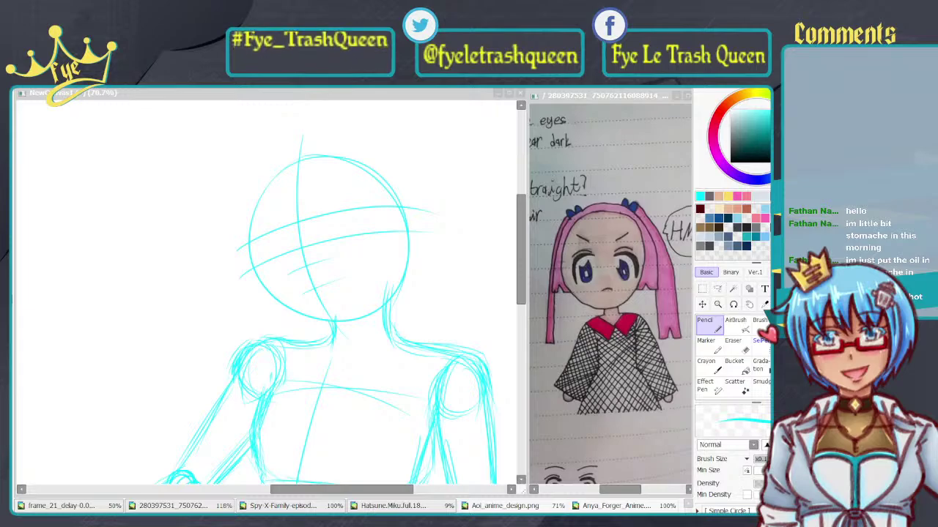
key(alt+Tab)
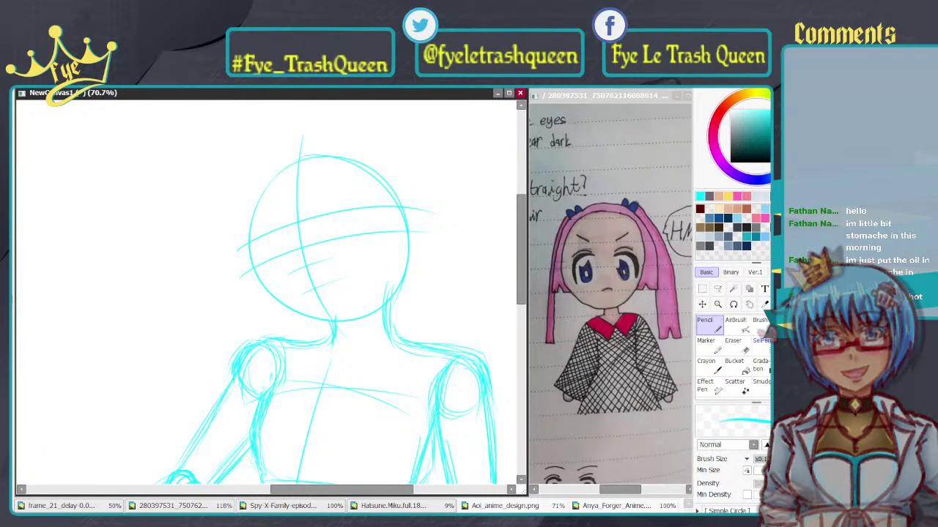
key(alt+Tab)
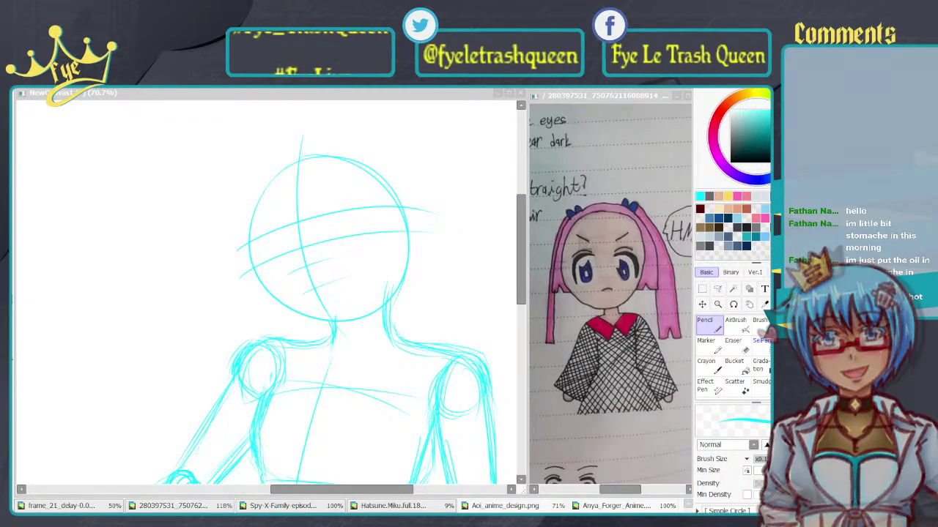
Step: Fade the cyan construction sketch and set the pencil colour to red
key(alt+Tab)
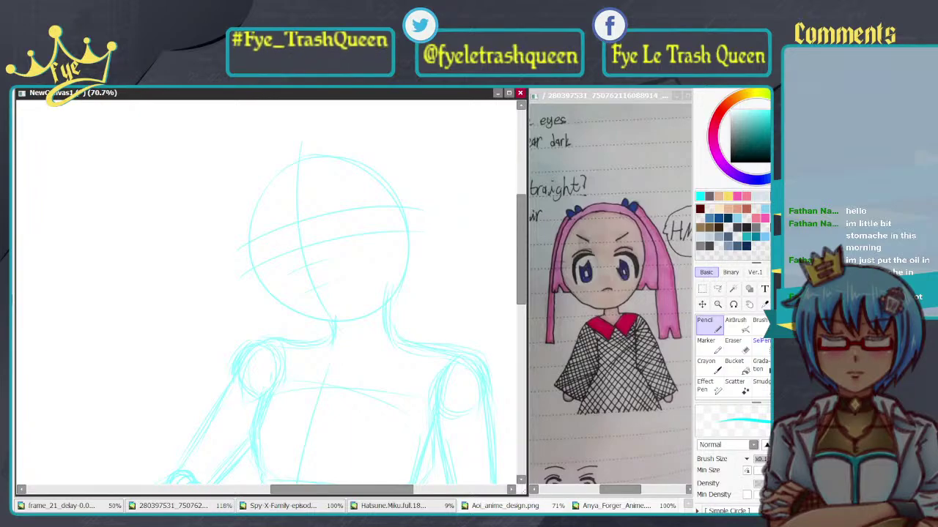
click(393, 506)
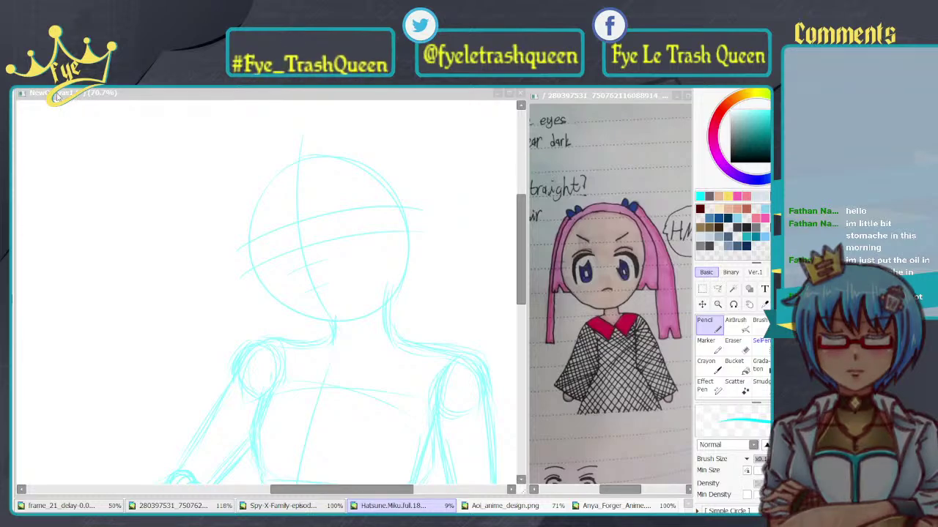
click(221, 130)
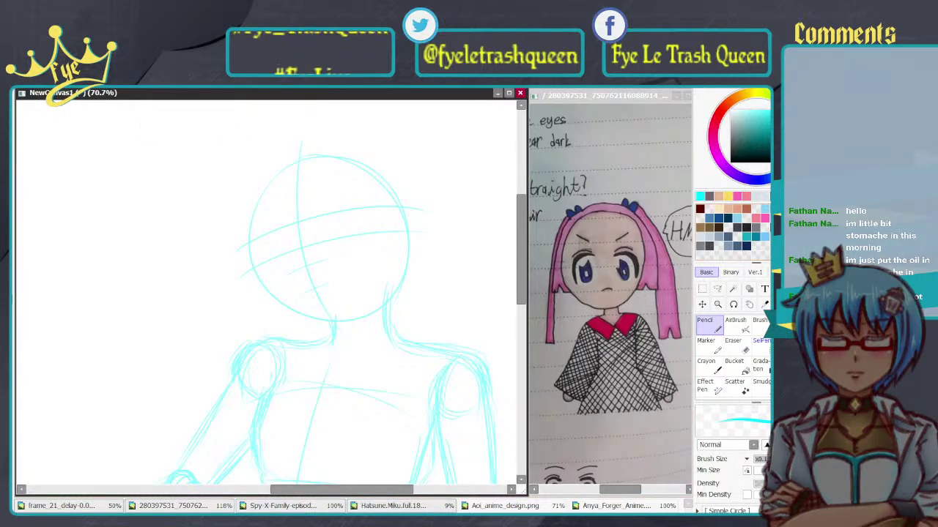
click(786, 289)
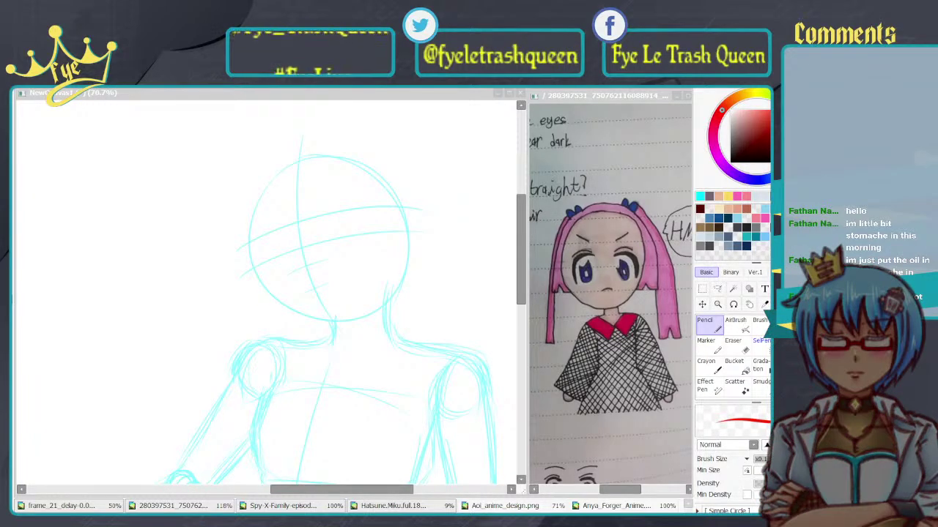
click(325, 351)
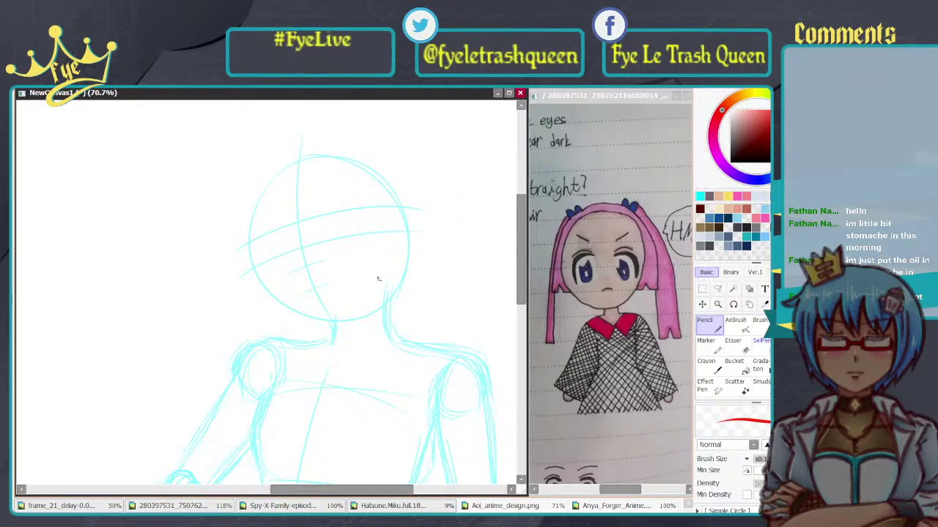
mouse_move(364, 245)
mouse_down()
mouse_move(341, 248)
mouse_move(354, 248)
mouse_up()
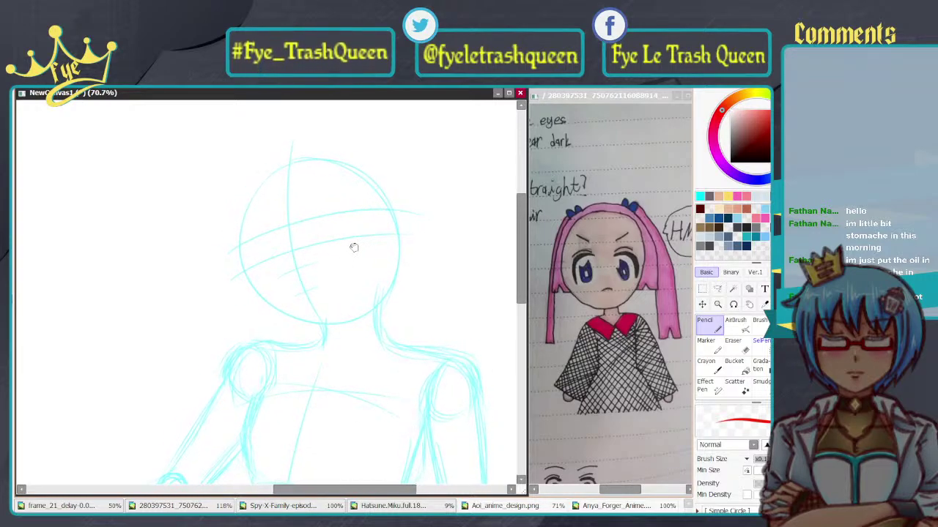
Step: Draw the left face contour in red over the head circle, from the temple along the cheek to the chin
drag(250, 236, 256, 257)
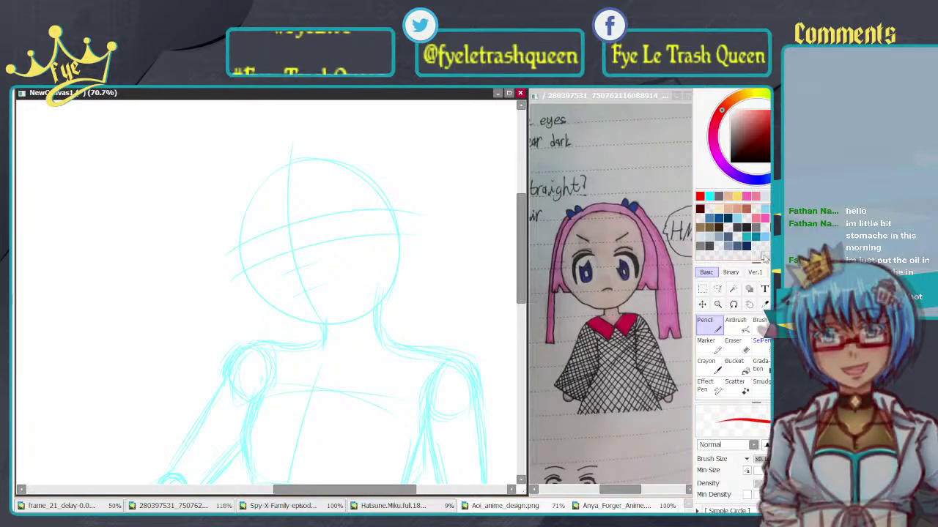
scroll(732, 367, down, 3)
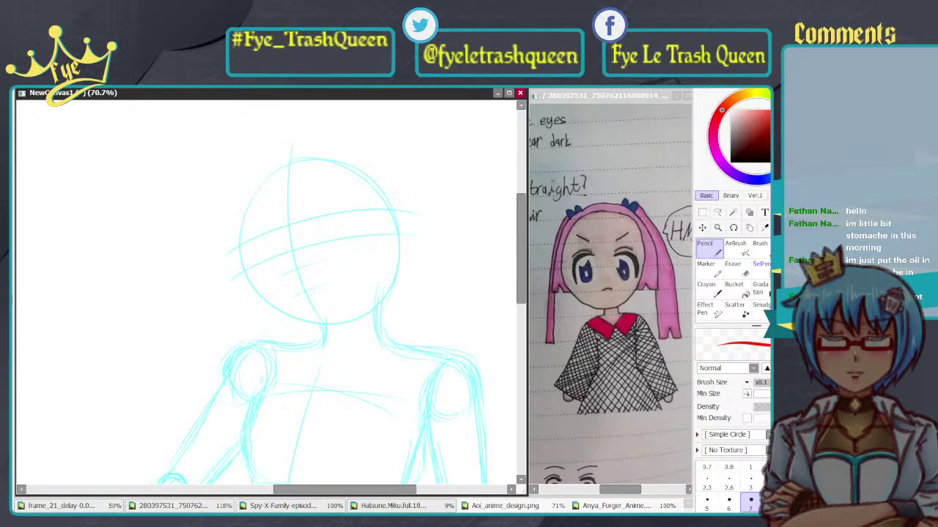
scroll(732, 293, down, 1)
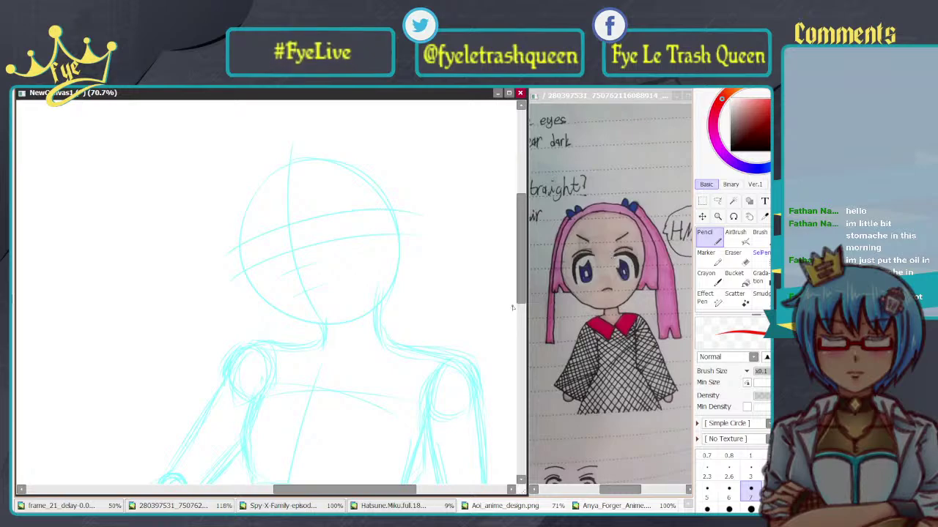
scroll(402, 192, up, 2)
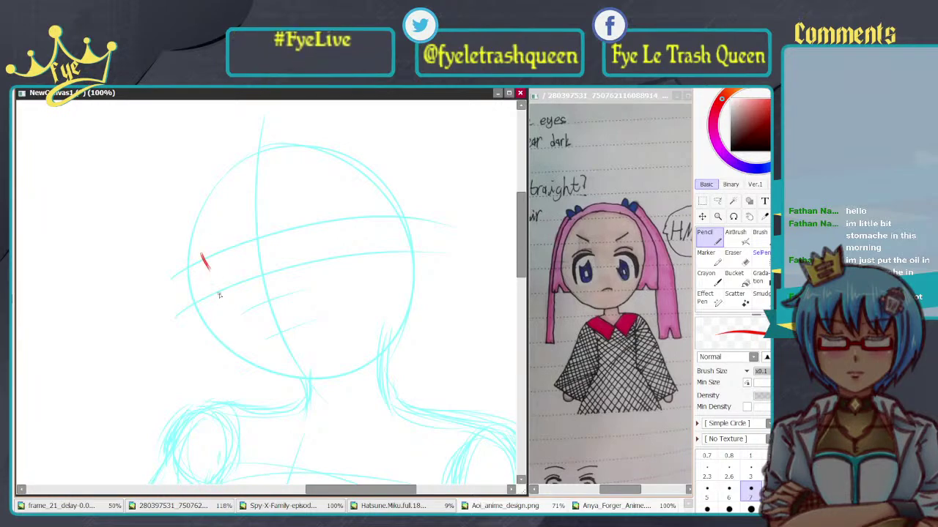
mouse_move(213, 280)
mouse_down()
mouse_move(231, 339)
mouse_move(219, 304)
mouse_move(233, 335)
mouse_up()
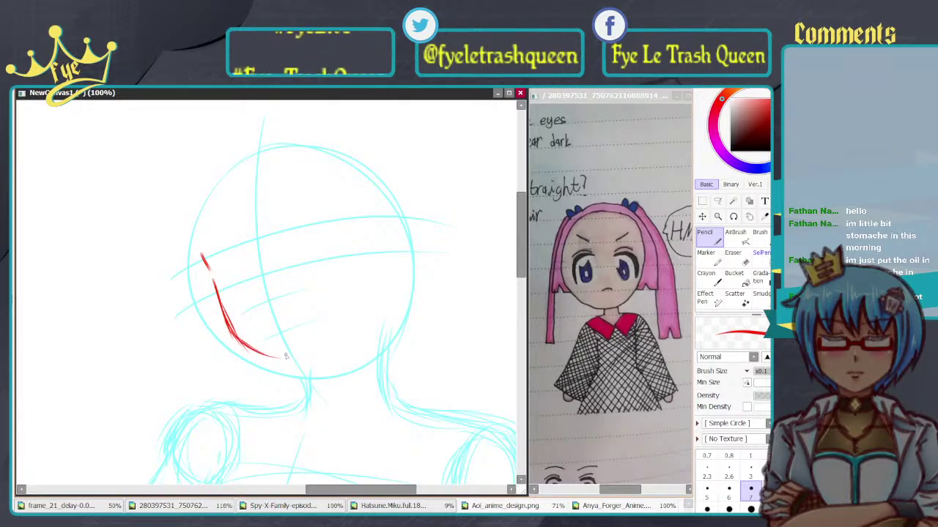
drag(241, 351, 322, 372)
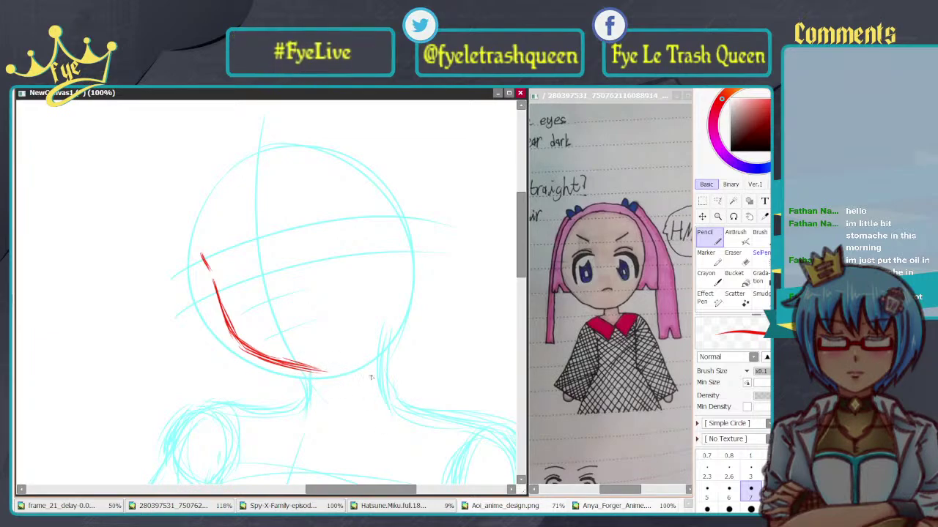
Step: Draw the right jawline in red from the chin up towards the ear, undoing the first strokes and building it up again
mouse_move(252, 350)
mouse_down()
mouse_move(321, 377)
mouse_move(362, 336)
mouse_up()
drag(320, 375, 380, 312)
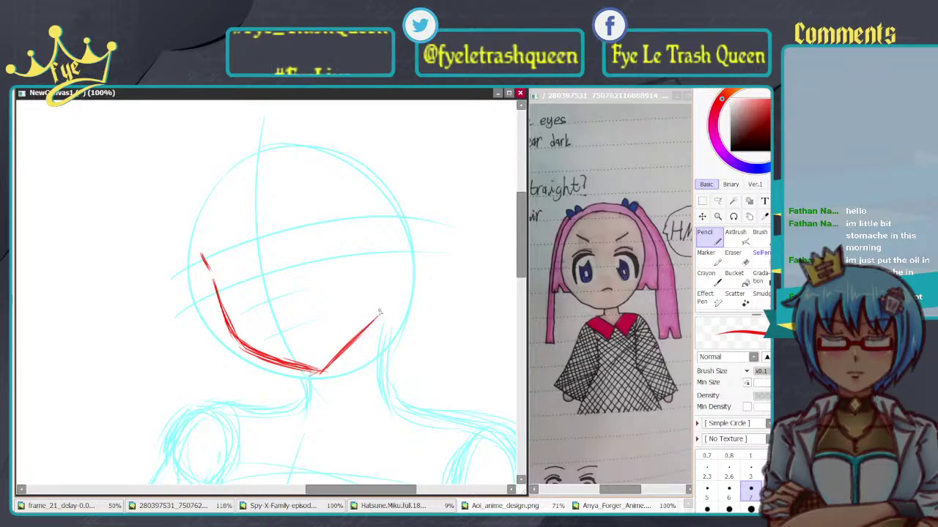
key(ctrl+z)
key(ctrl+z)
key(ctrl+z)
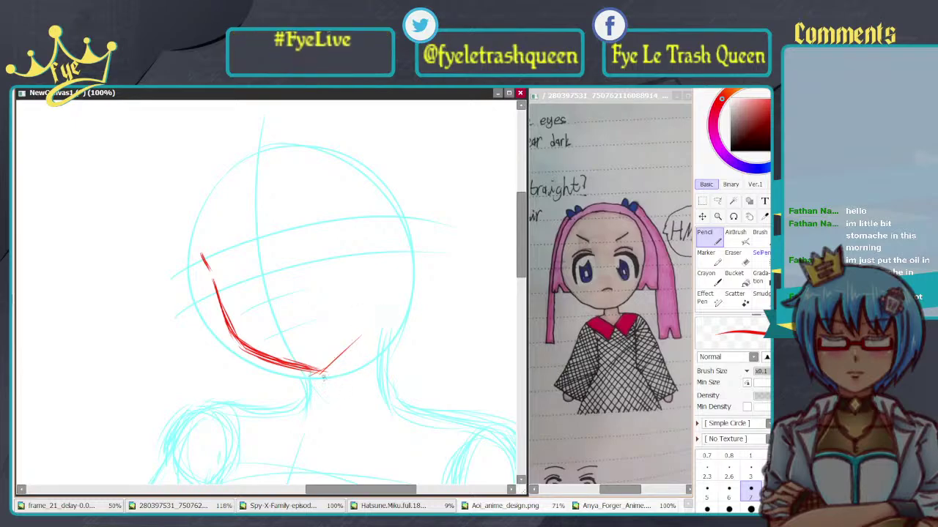
drag(321, 378, 369, 327)
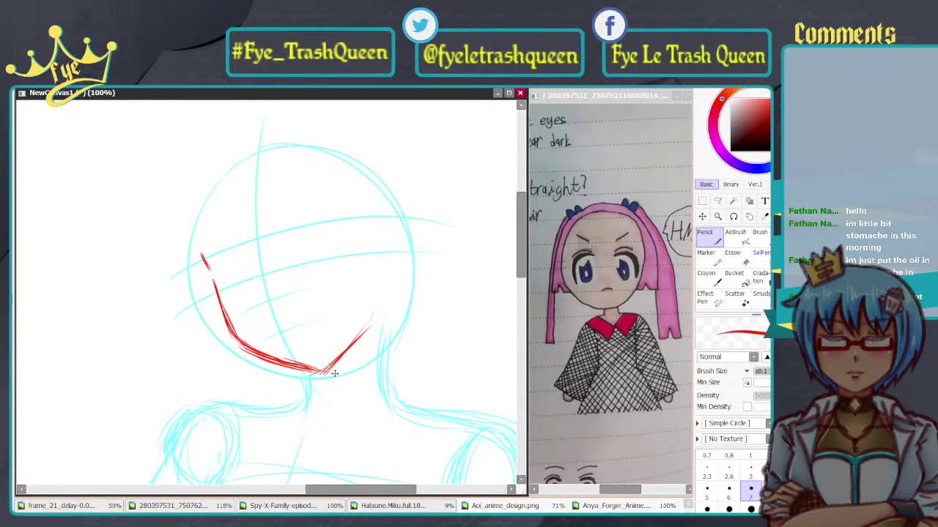
drag(331, 365, 372, 319)
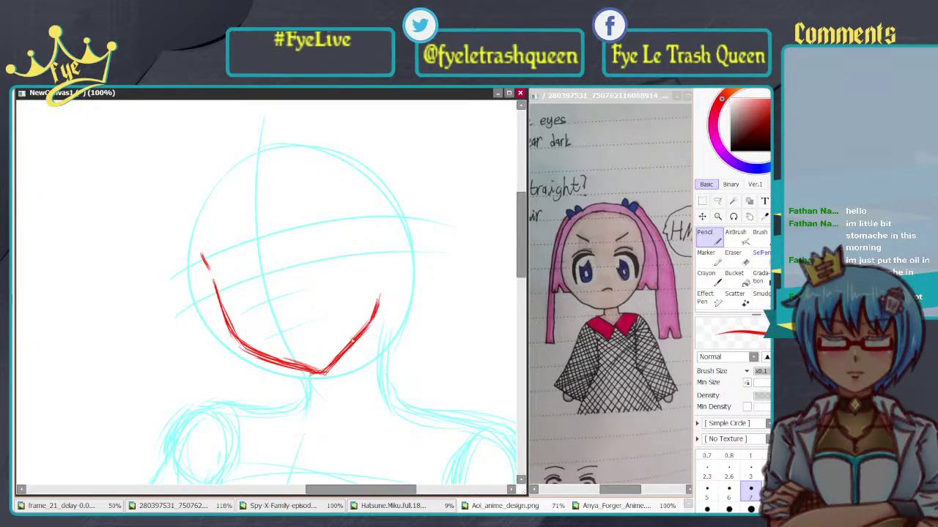
mouse_move(328, 371)
mouse_down()
mouse_move(370, 331)
mouse_move(380, 300)
mouse_up()
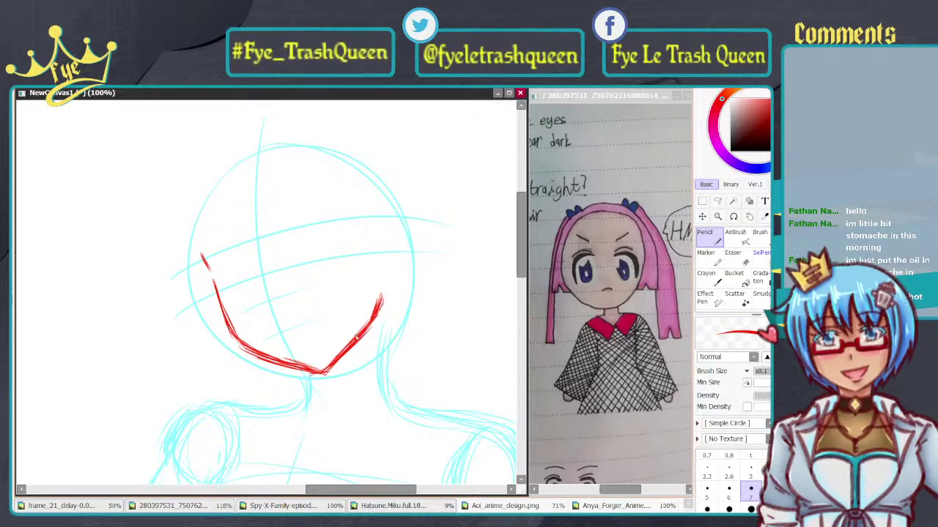
Step: Thicken the red line of the left cheek and undo the extra stroke at the temple
drag(214, 285, 233, 334)
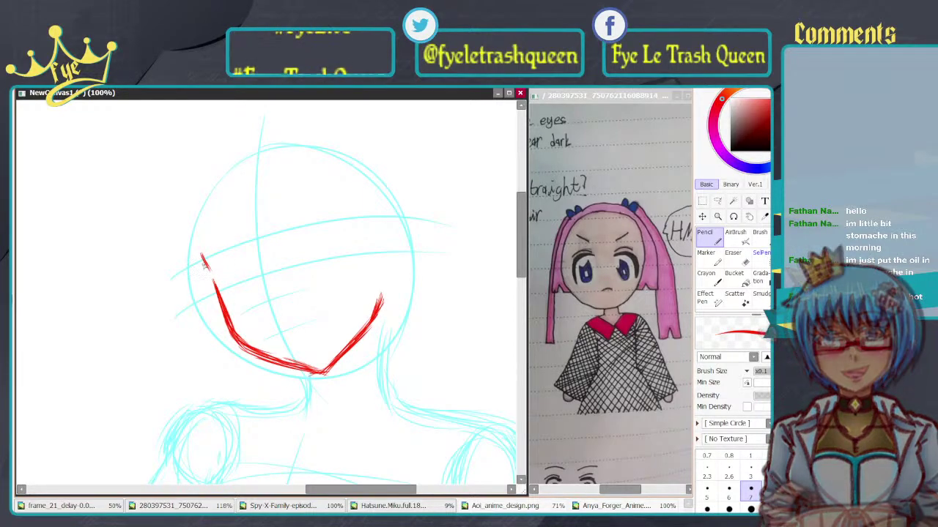
drag(198, 256, 214, 277)
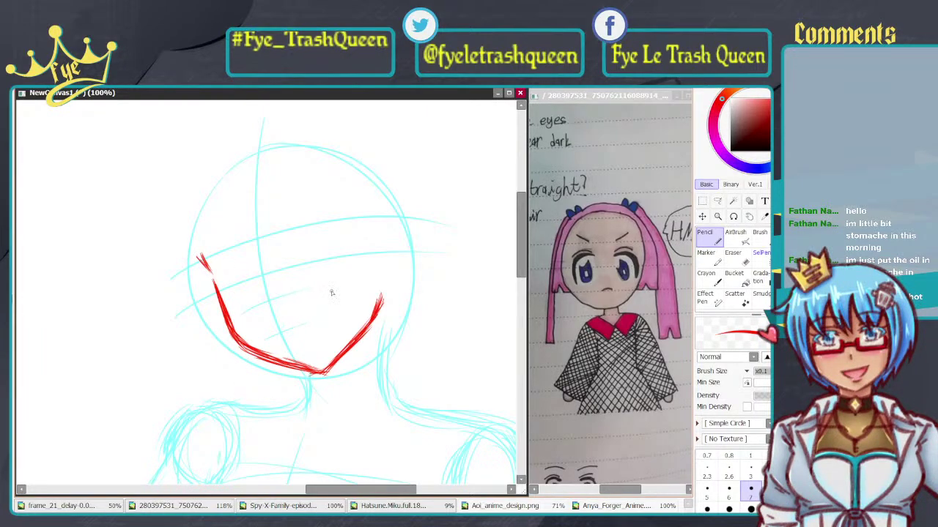
key(ctrl+z)
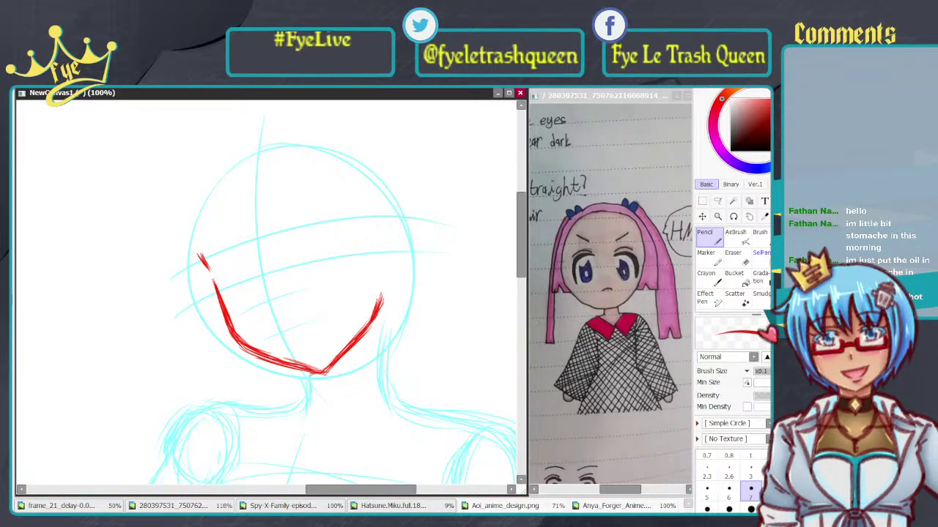
key(alt+Tab)
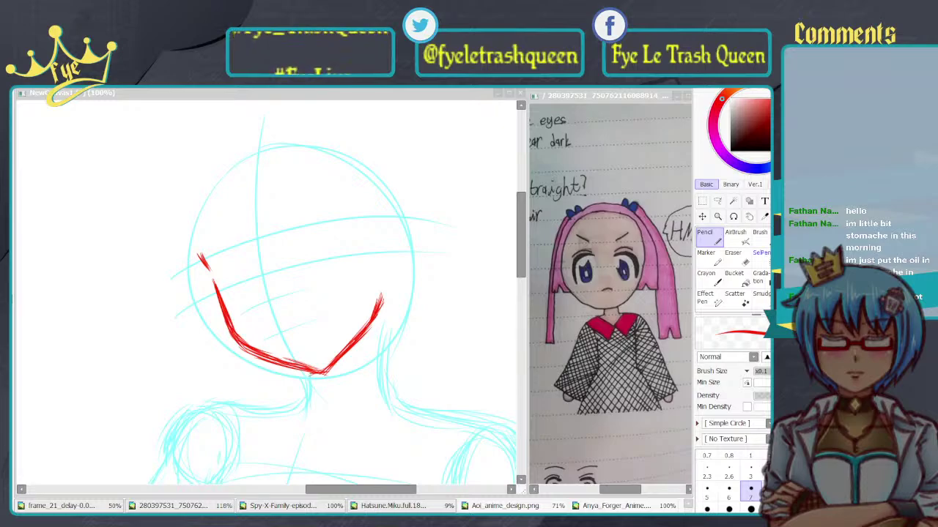
Step: Select the red face outline, shift it slightly left and down, and rotate it a little clockwise with a free transform
key(alt+Tab)
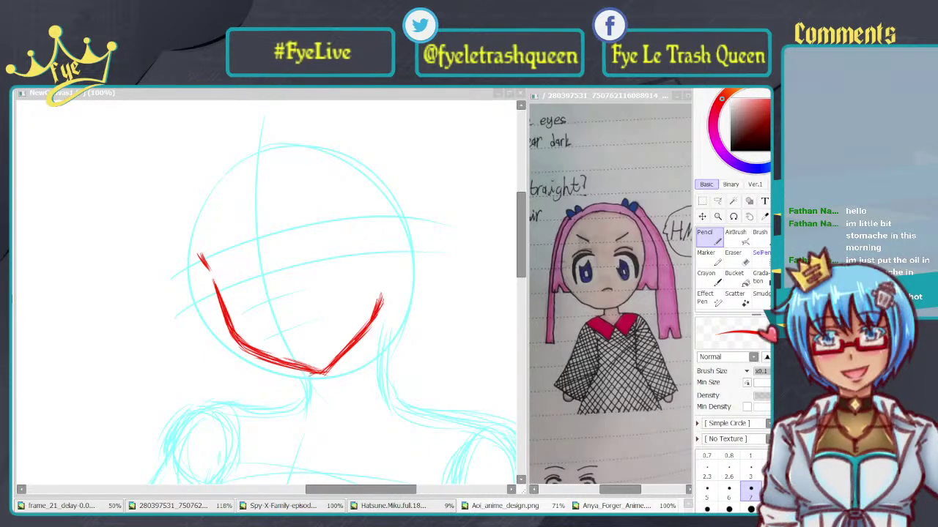
click(189, 464)
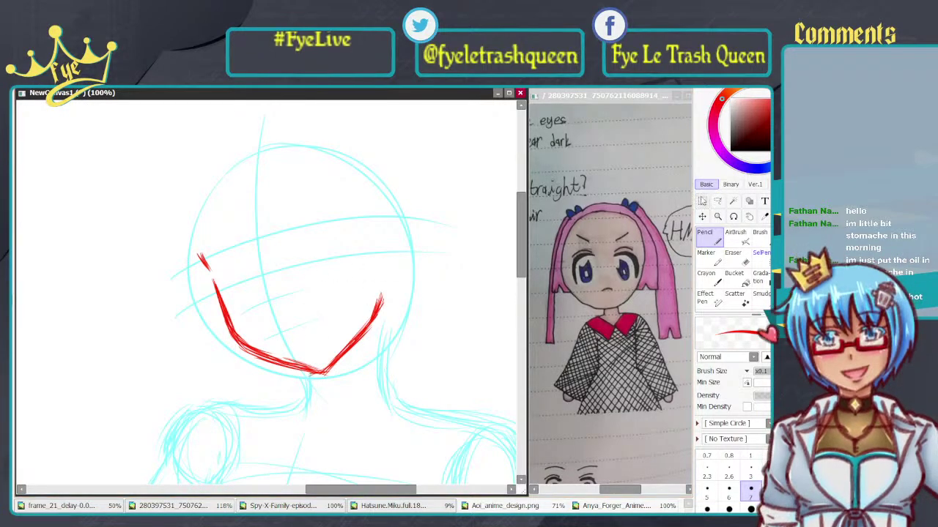
key(m)
mouse_move(172, 189)
mouse_down()
mouse_move(324, 357)
mouse_move(420, 410)
mouse_up()
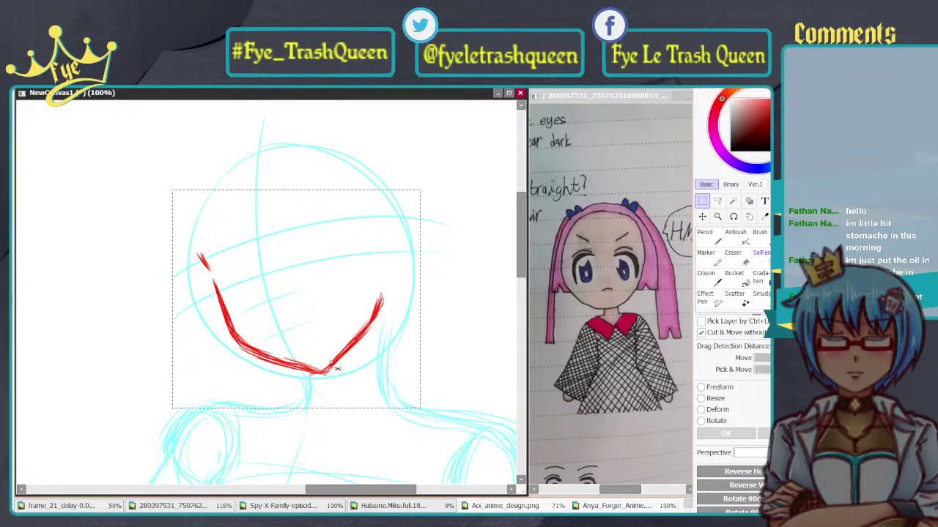
mouse_move(320, 327)
mouse_down()
mouse_move(305, 337)
mouse_move(319, 337)
mouse_move(303, 331)
mouse_up()
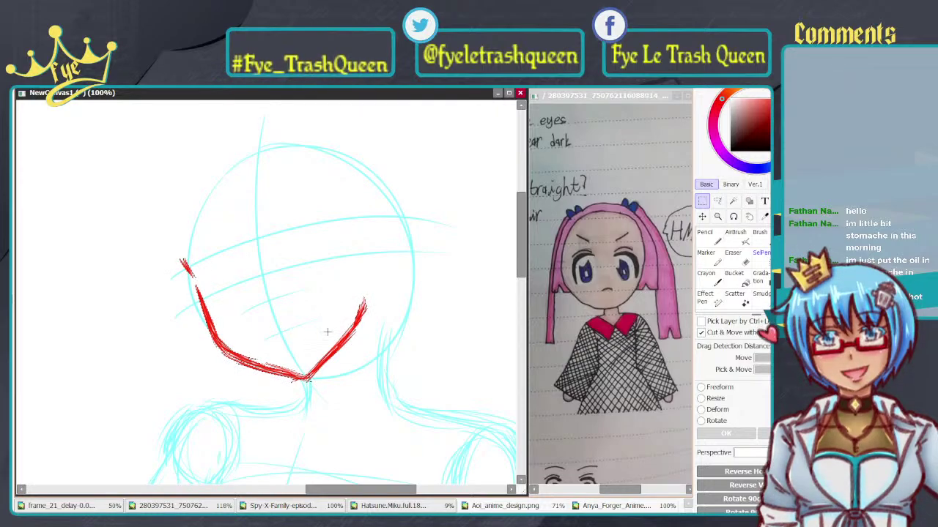
key(ctrl+t)
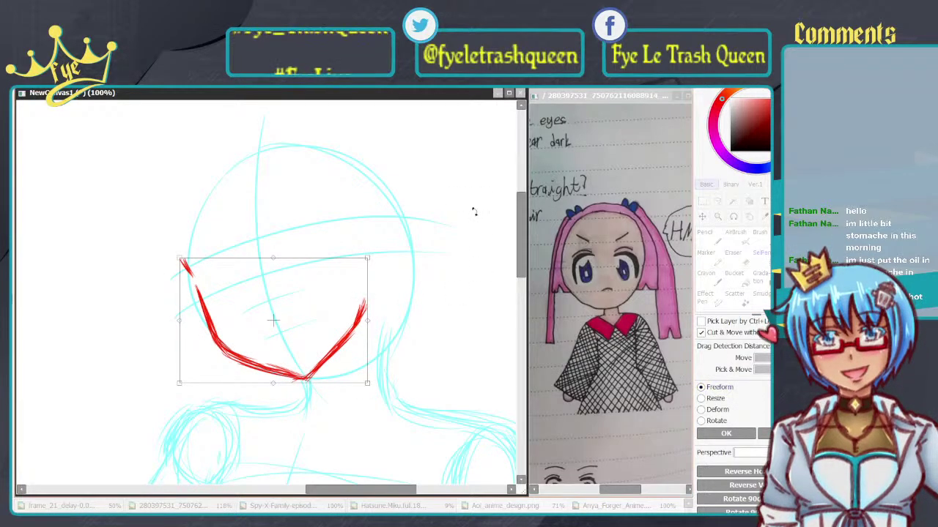
drag(473, 211, 479, 233)
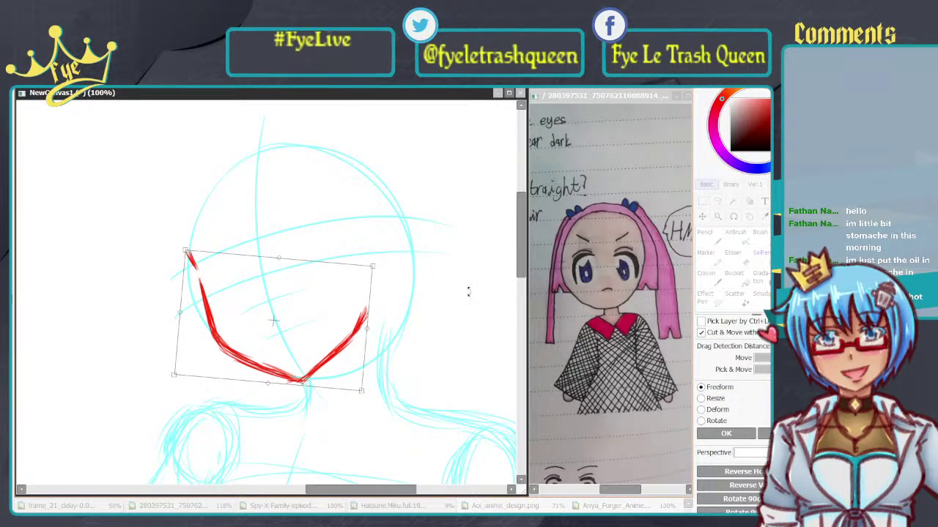
click(722, 434)
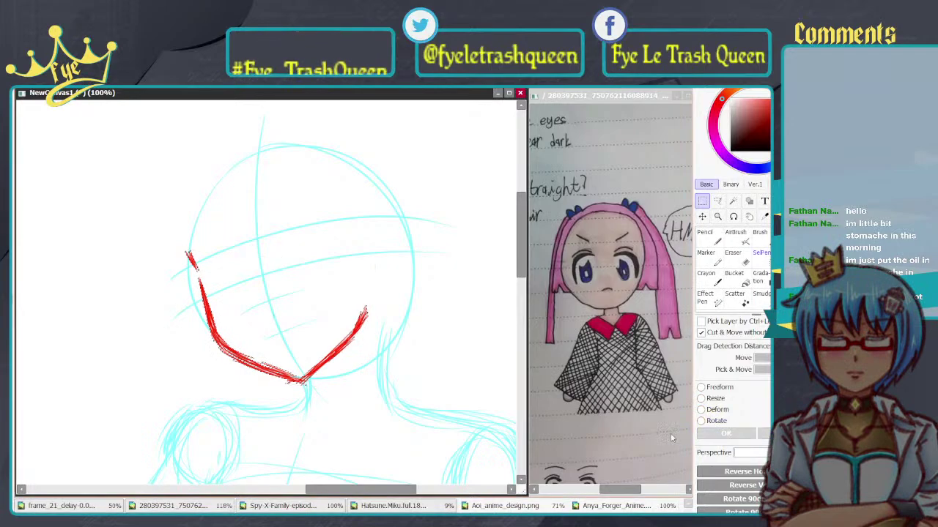
Step: Draw both sides of the neck in red with the Pencil and lead the lines out onto the tops of the shoulders
click(718, 245)
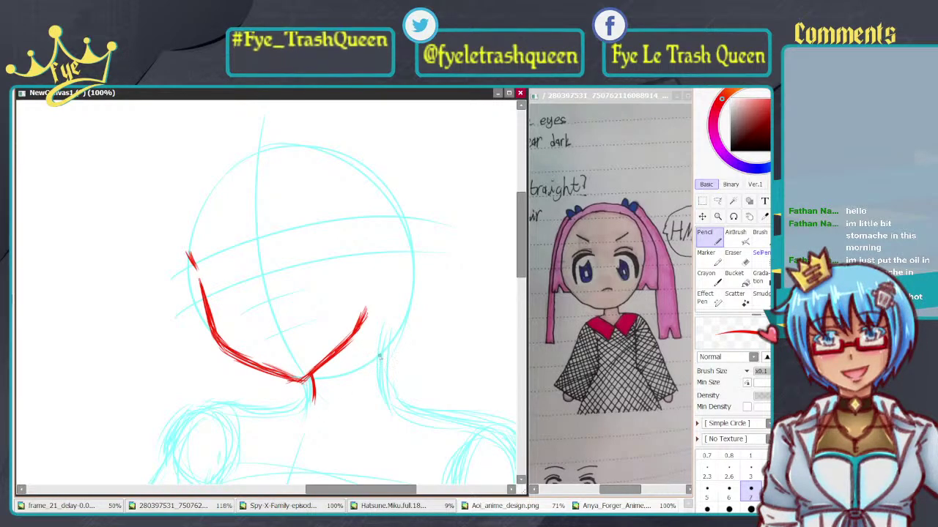
drag(378, 318, 381, 401)
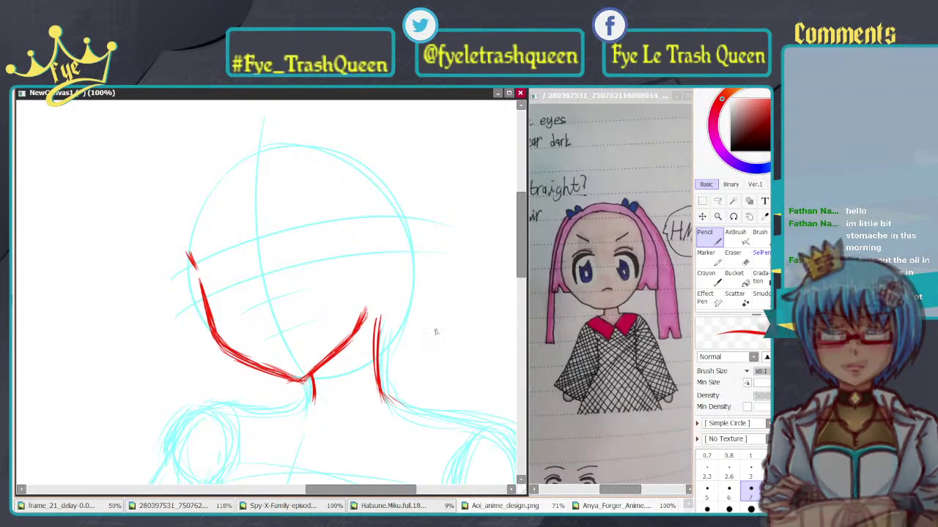
scroll(445, 306, down, 3)
scroll(445, 307, up, 2)
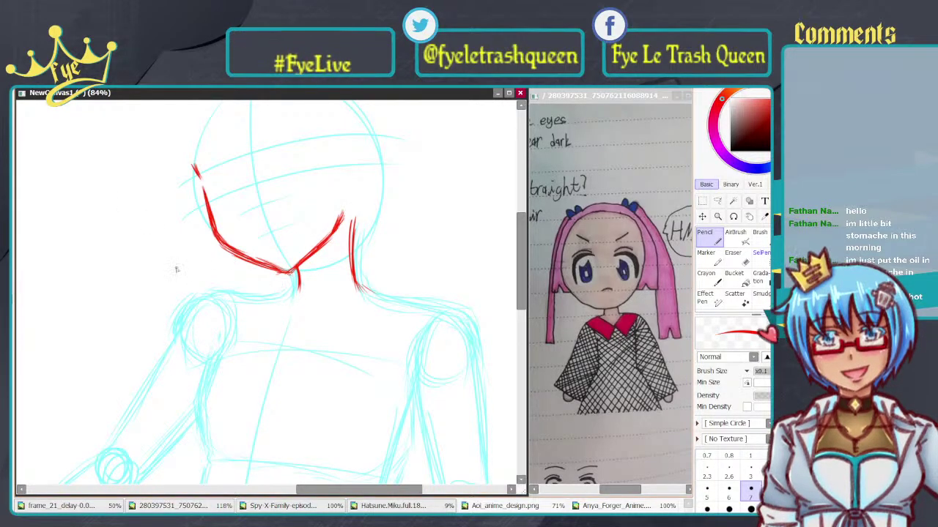
drag(293, 295, 224, 298)
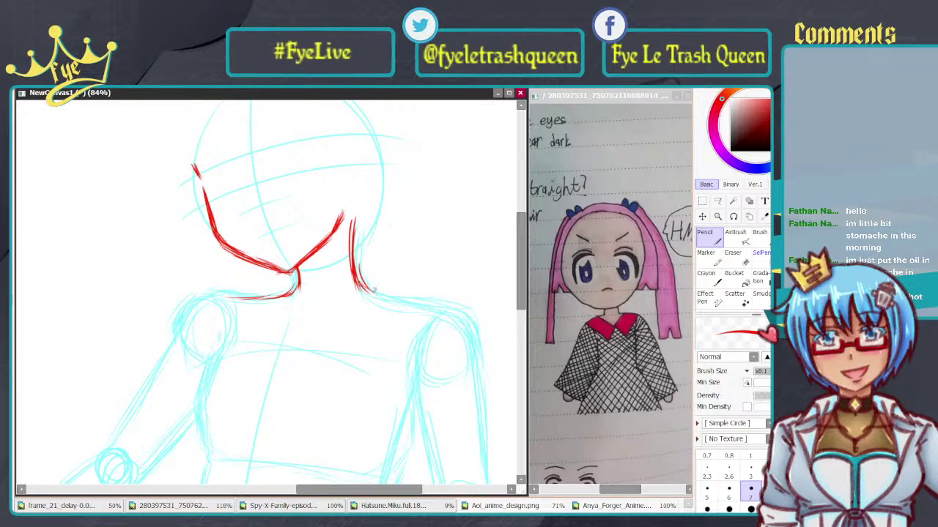
drag(374, 291, 384, 298)
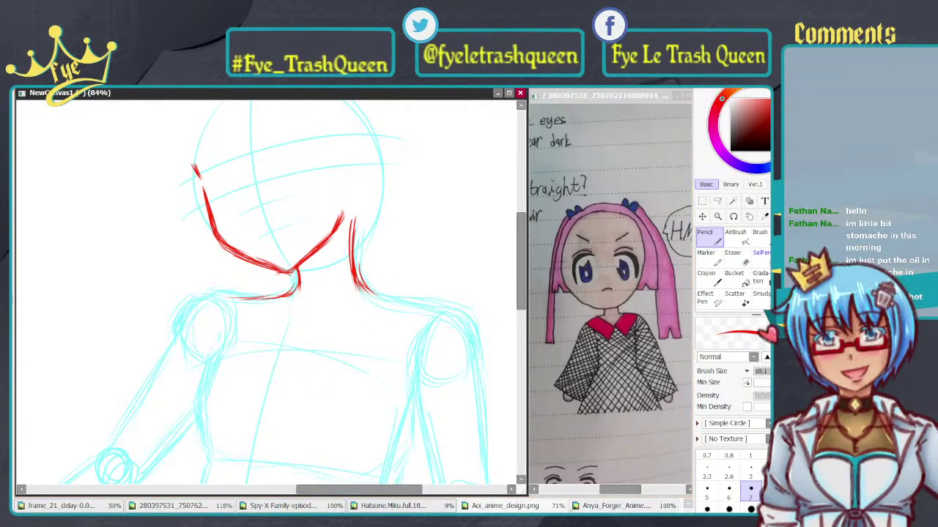
Step: Check the Aoi_anime_design.png reference and extend both red shoulder lines around the outside of the shoulder joints
click(543, 508)
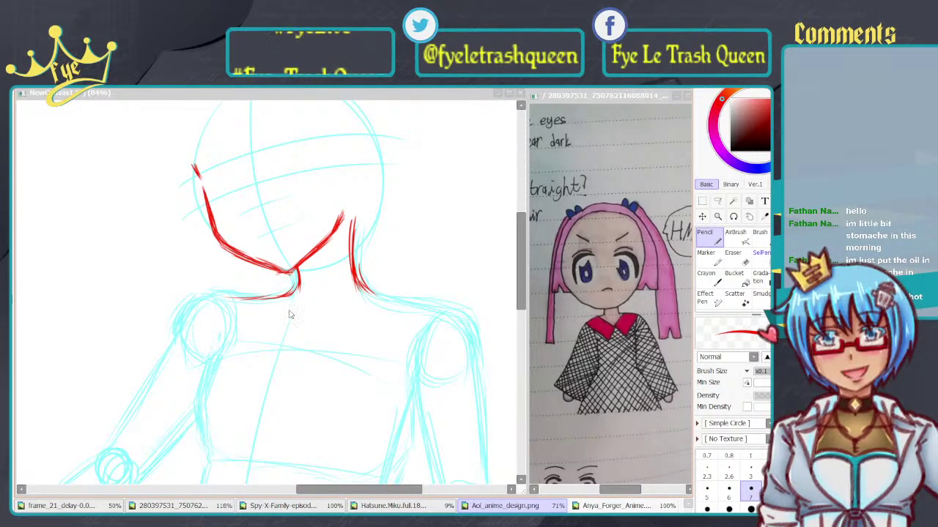
click(371, 264)
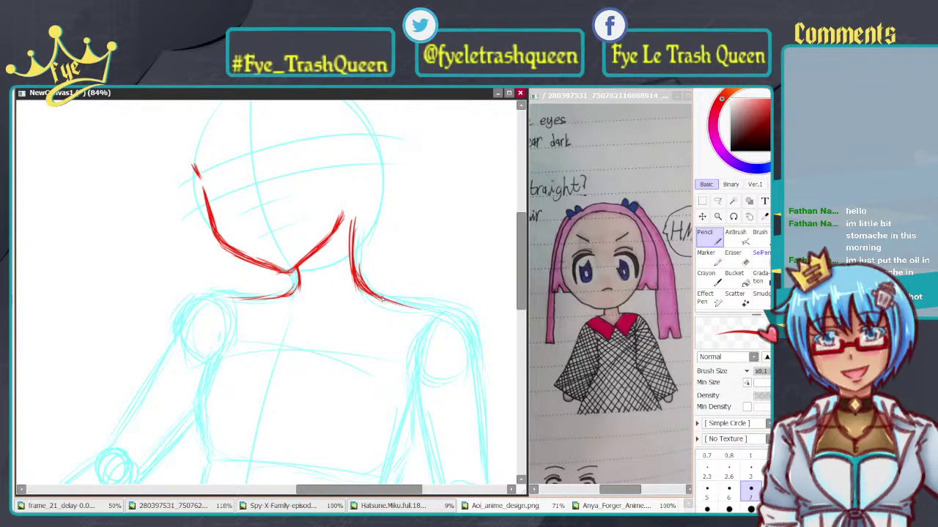
mouse_move(381, 299)
mouse_down()
mouse_move(452, 314)
mouse_move(441, 310)
mouse_move(461, 336)
mouse_move(428, 307)
mouse_move(462, 330)
mouse_move(473, 363)
mouse_up()
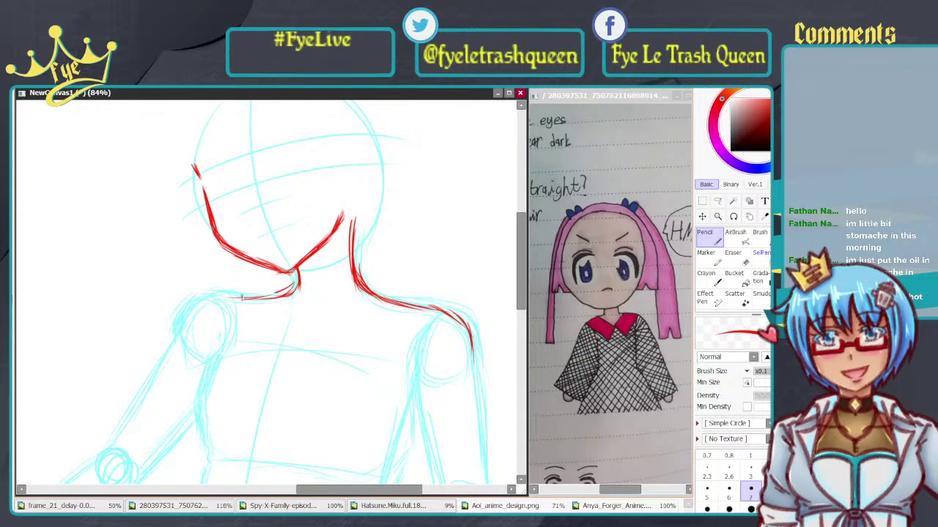
mouse_move(222, 294)
mouse_down()
mouse_move(195, 299)
mouse_move(176, 338)
mouse_up()
drag(196, 307, 180, 338)
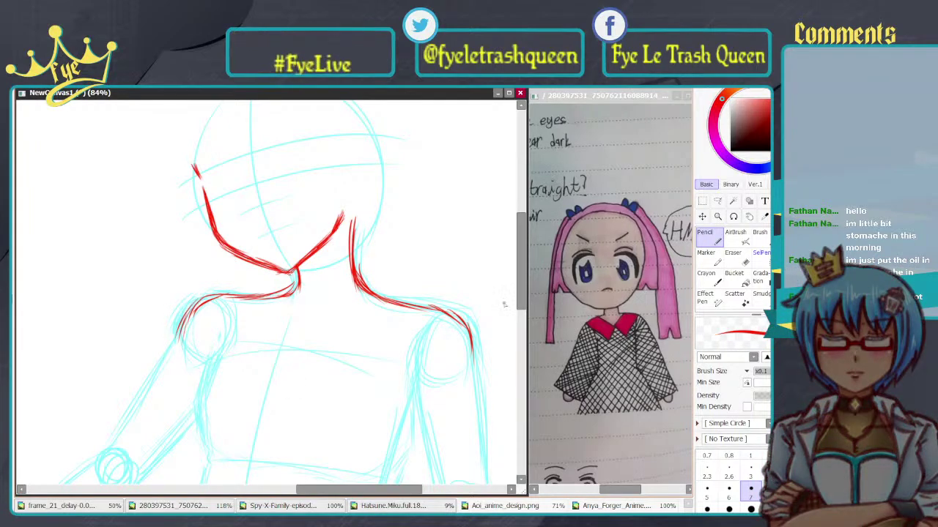
Step: Try several red arcs for the upper lash line of the eye right of the face centreline, undoing each one
scroll(504, 305, down, 5)
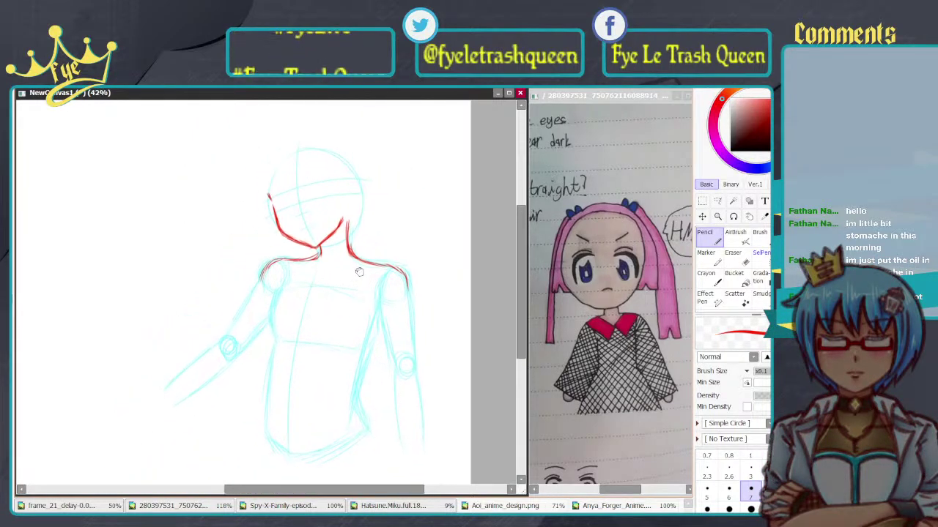
scroll(359, 271, up, 7)
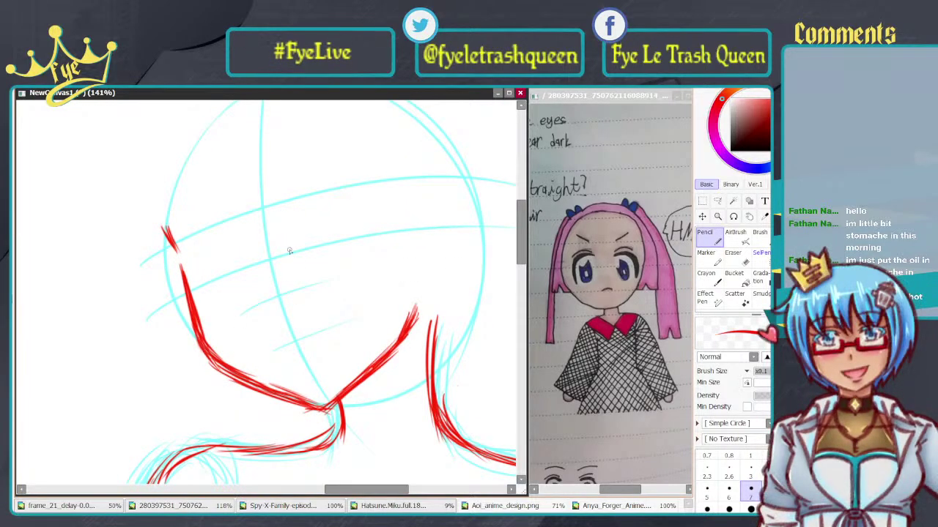
mouse_move(428, 258)
mouse_down()
mouse_move(404, 259)
mouse_move(422, 254)
mouse_move(414, 253)
mouse_up()
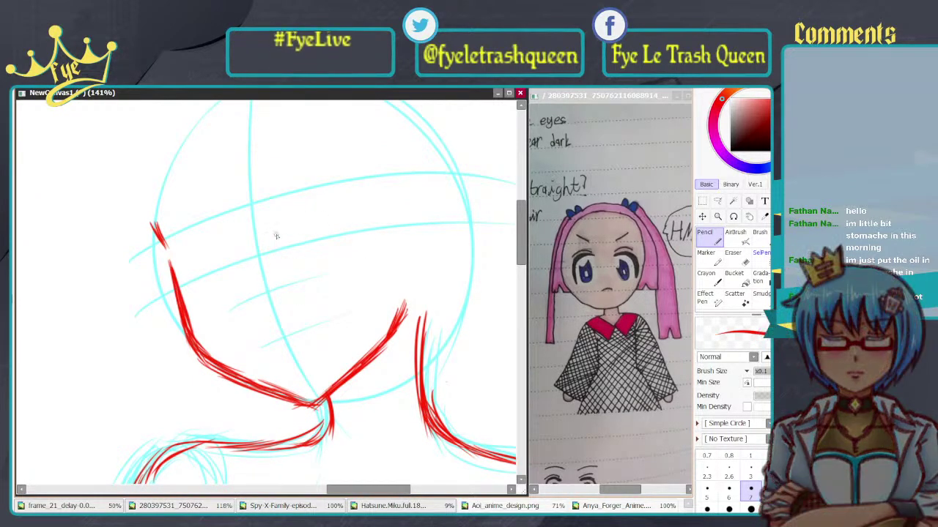
drag(288, 211, 344, 207)
key(ctrl+z)
key(ctrl+z)
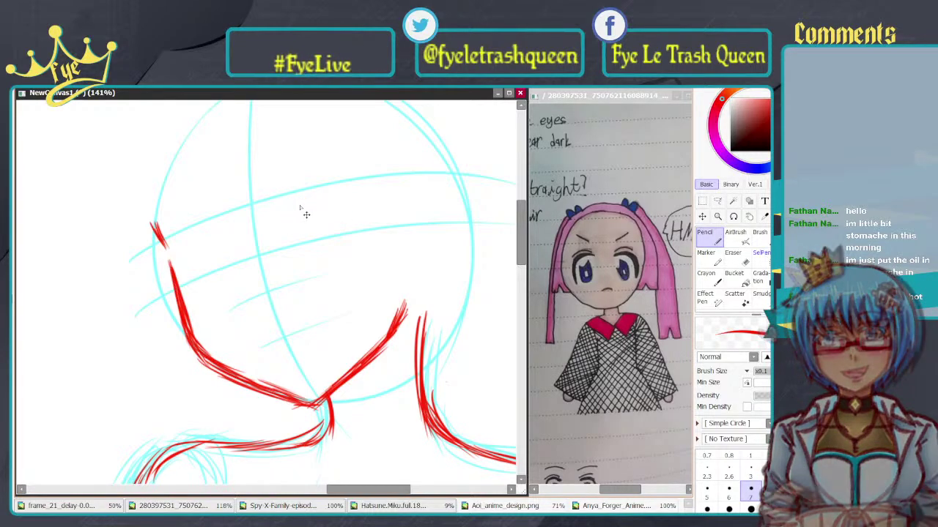
mouse_move(287, 211)
mouse_down()
mouse_move(330, 192)
mouse_move(346, 226)
mouse_up()
key(ctrl+z)
drag(285, 210, 334, 238)
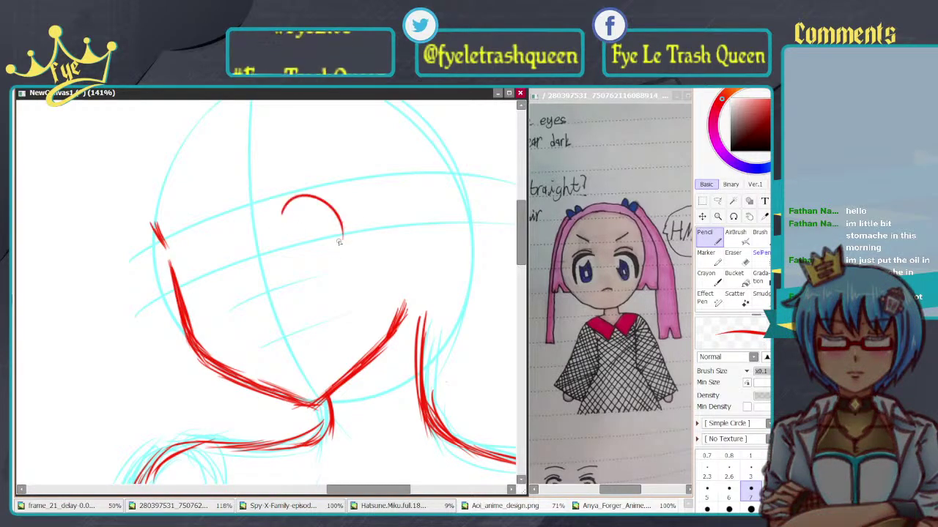
key(ctrl+z)
mouse_move(284, 208)
mouse_down()
mouse_move(347, 224)
mouse_move(336, 245)
mouse_up()
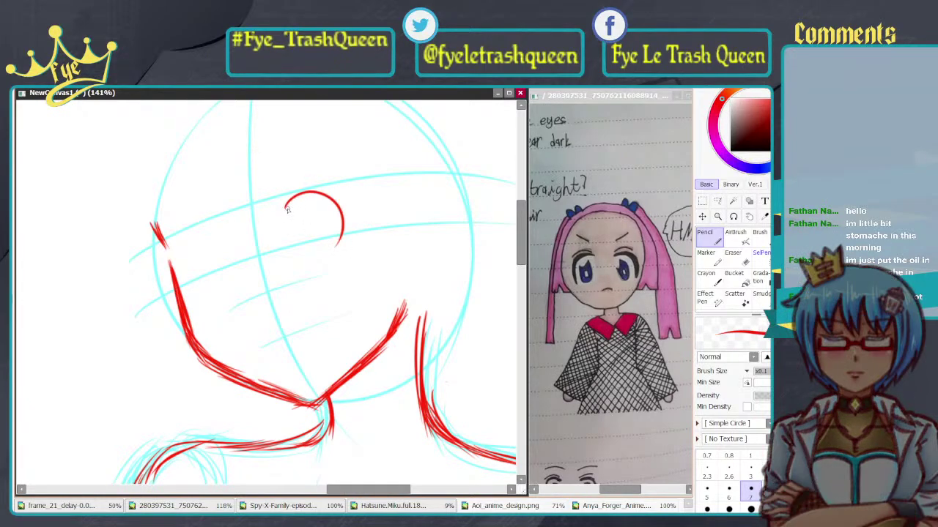
key(ctrl+z)
drag(285, 209, 334, 242)
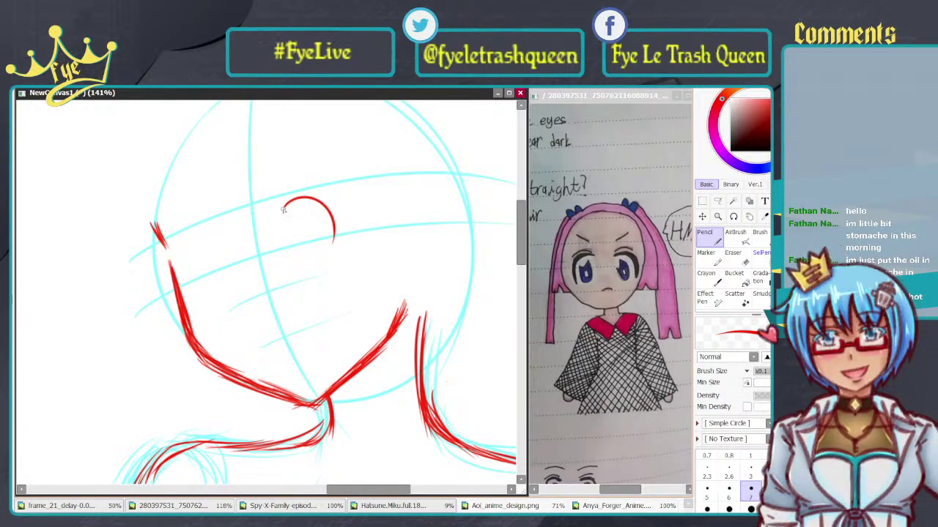
key(ctrl+z)
drag(279, 211, 323, 244)
key(ctrl+z)
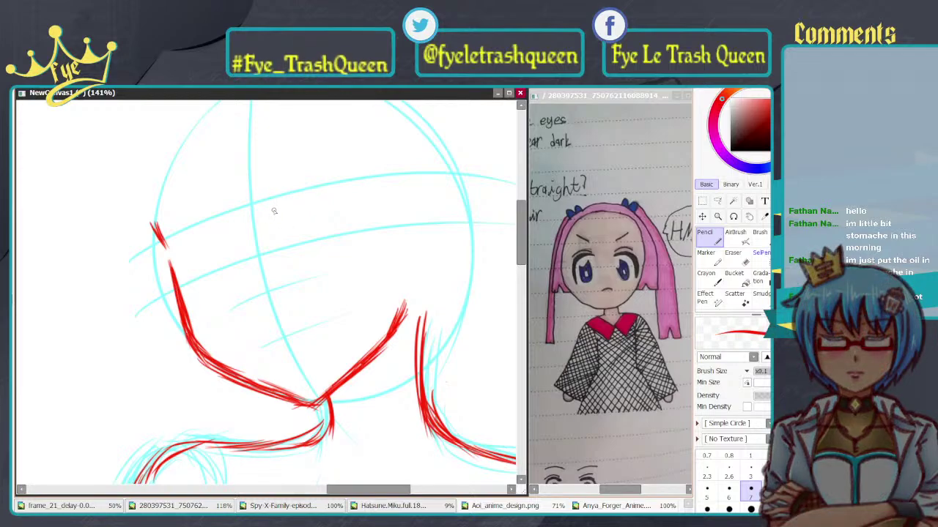
mouse_move(293, 213)
mouse_down()
mouse_move(317, 247)
mouse_move(305, 233)
mouse_move(335, 235)
mouse_up()
key(ctrl+z)
key(ctrl+z)
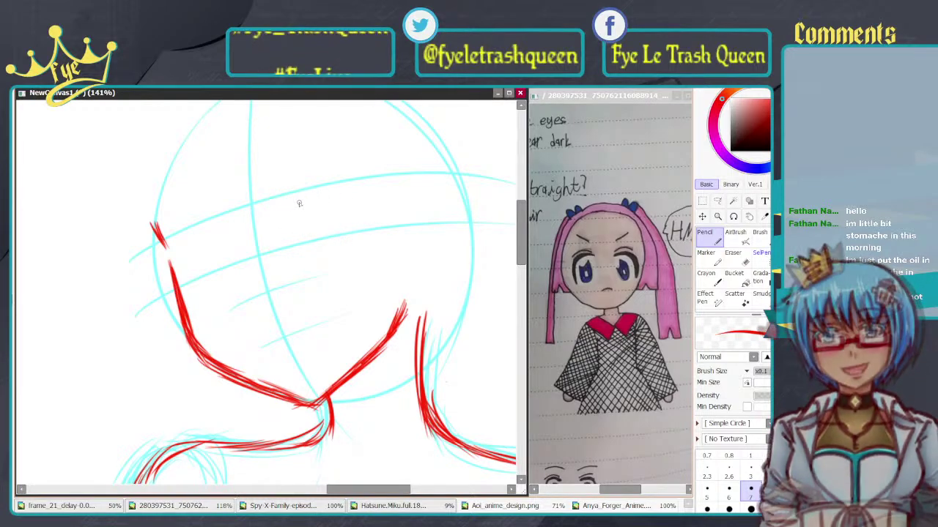
drag(292, 205, 334, 228)
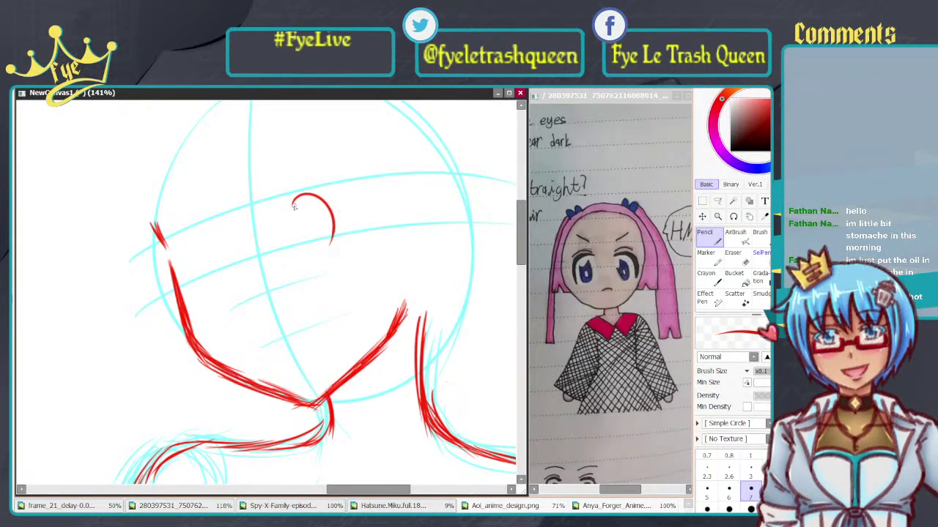
key(ctrl+z)
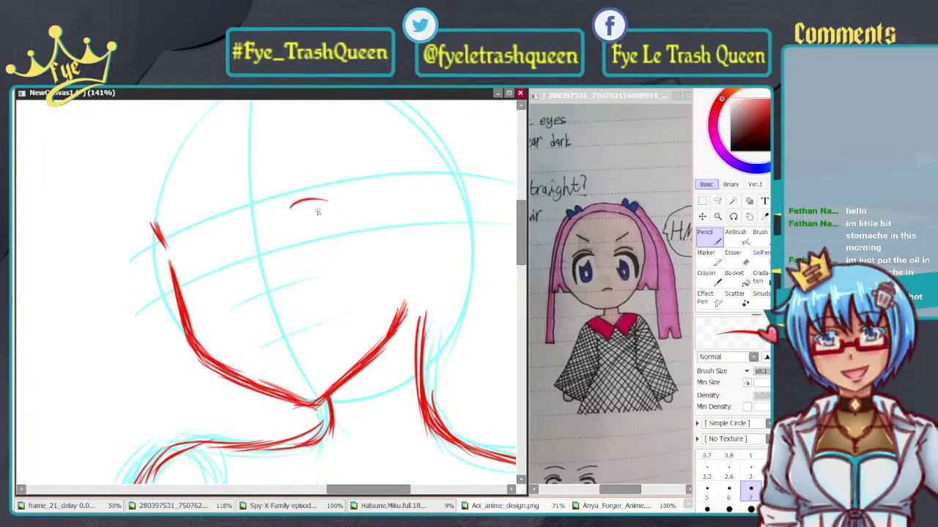
Step: Draw the right eye's upper lash line with its outer corner in red and add a short eyelid crease above it
drag(292, 209, 331, 200)
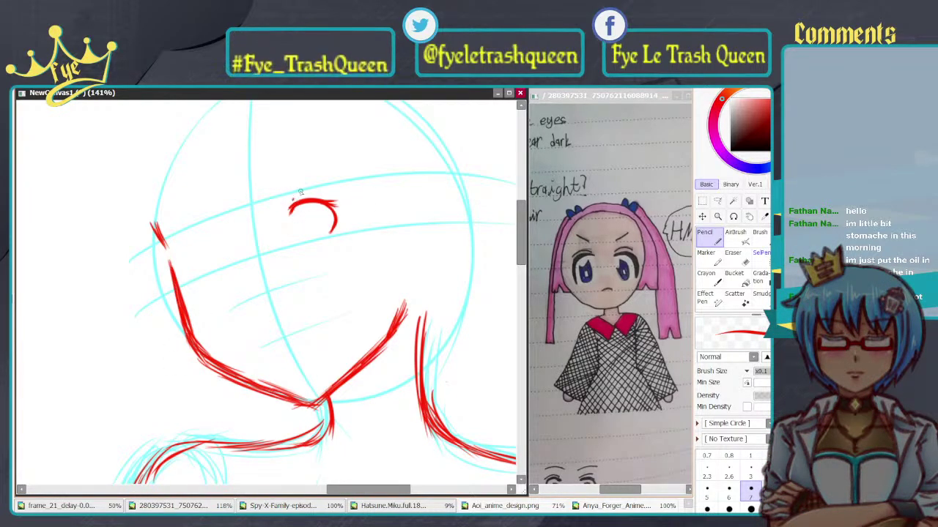
key(ctrl+z)
drag(301, 192, 323, 196)
key(ctrl+z)
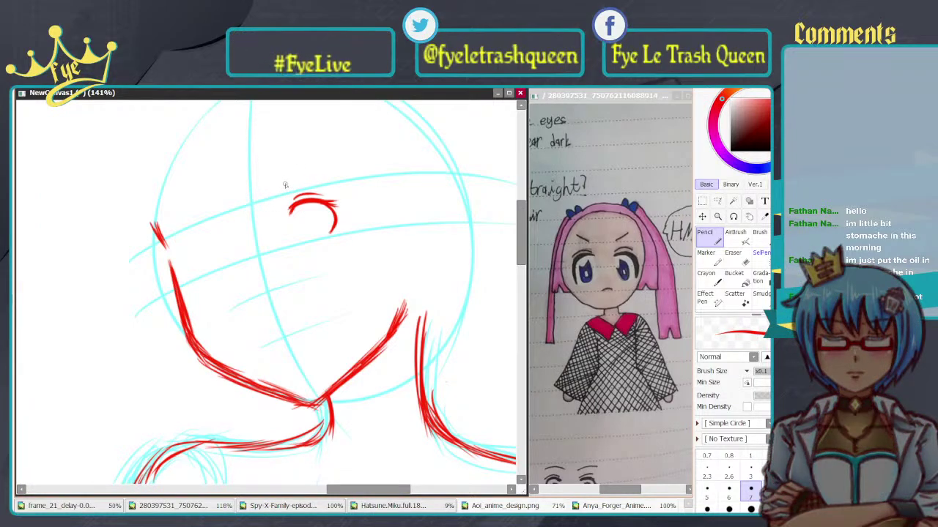
Step: Draw a thin curved red eyebrow above the right eye, undoing the strokes that do not fit
key(ctrl+z)
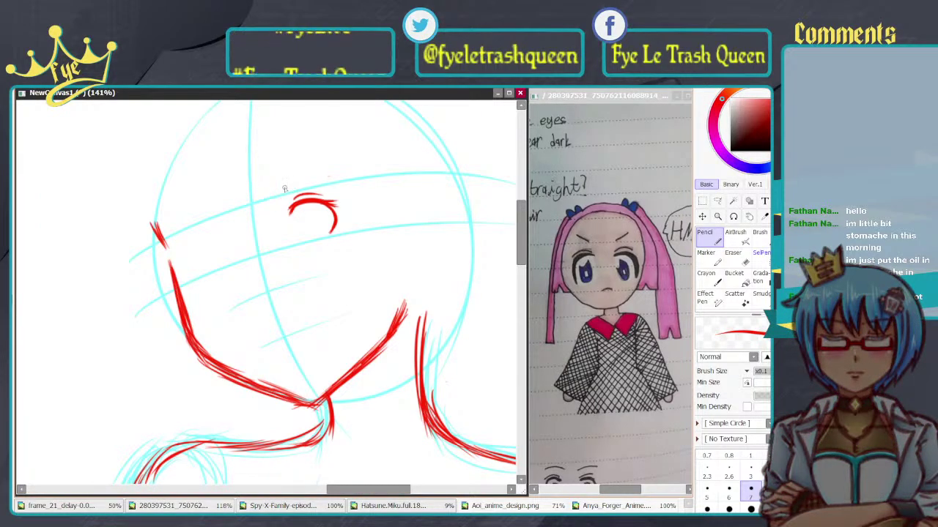
mouse_move(277, 194)
mouse_down()
mouse_move(334, 179)
mouse_move(320, 176)
mouse_move(334, 182)
mouse_up()
key(ctrl+z)
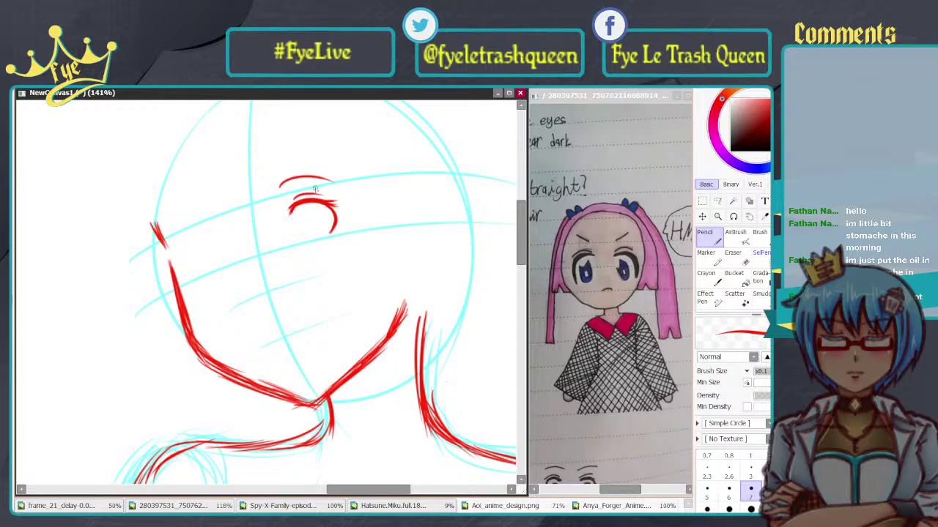
Step: Try several red curves for the inner side of the iris in the right eye, undoing each one
scroll(309, 218, down, 4)
scroll(304, 204, up, 6)
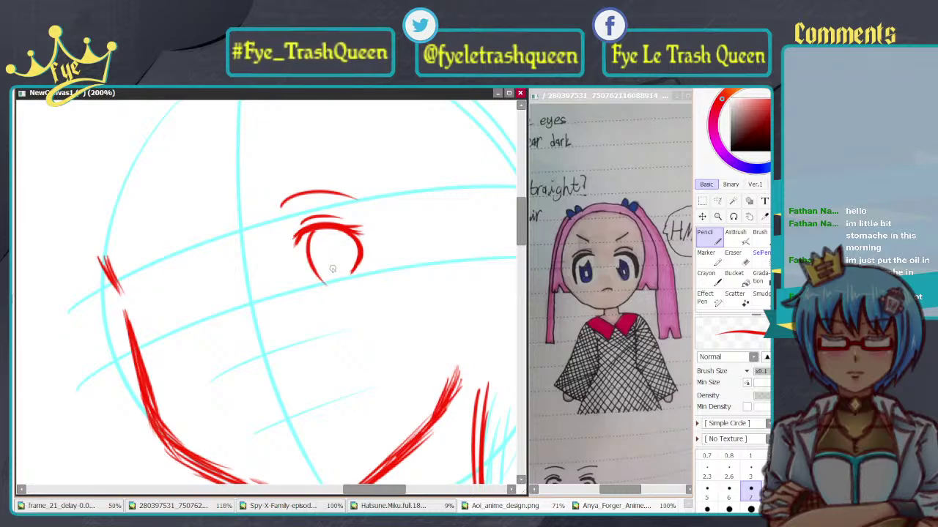
drag(315, 227, 331, 292)
key(ctrl+z)
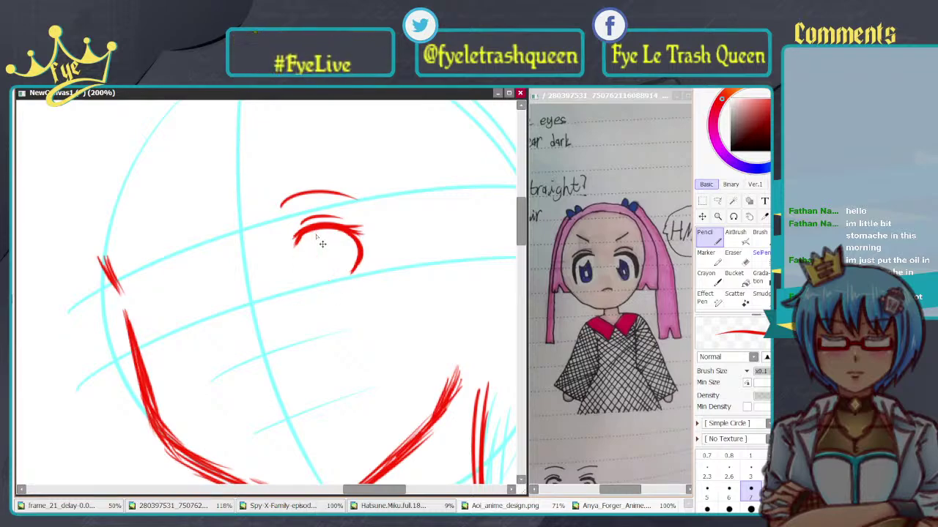
drag(312, 229, 332, 291)
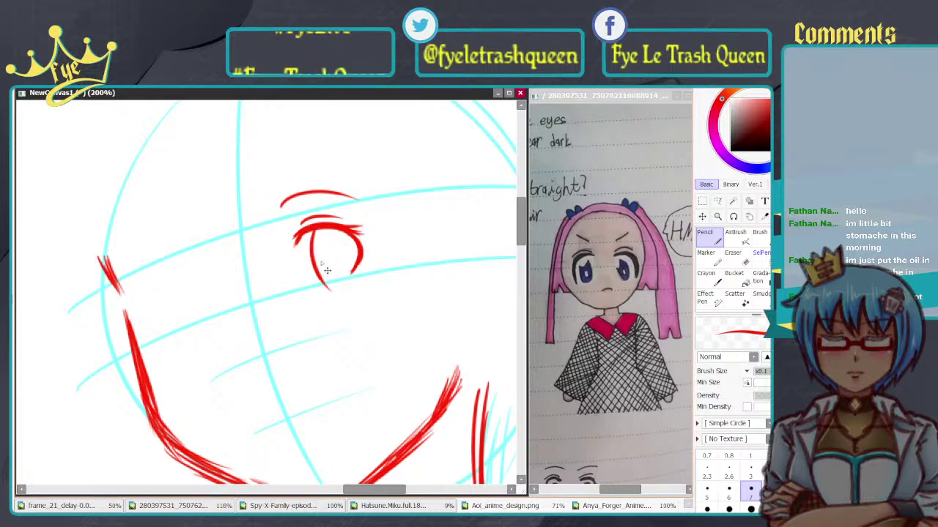
key(ctrl+z)
mouse_move(314, 230)
mouse_down()
mouse_move(307, 257)
mouse_move(330, 292)
mouse_up()
key(ctrl+z)
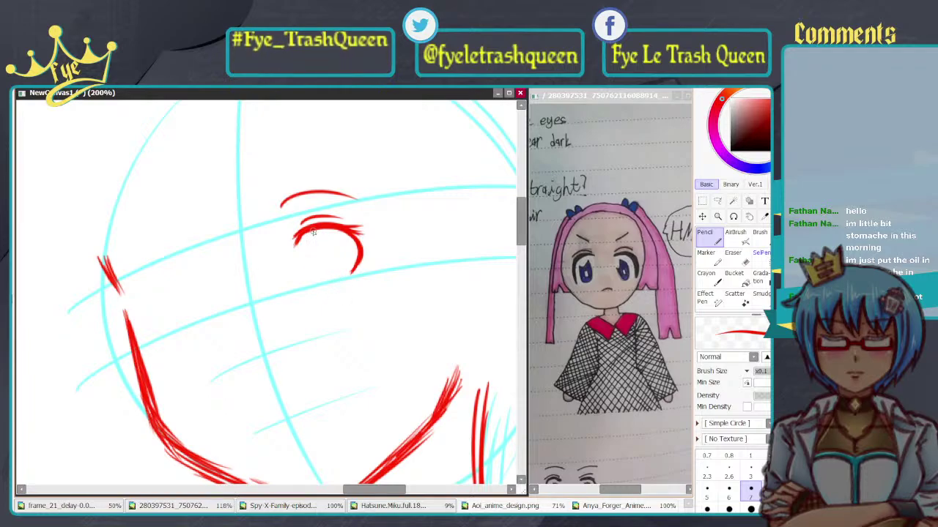
drag(313, 232, 328, 288)
drag(335, 227, 331, 290)
key(ctrl+z)
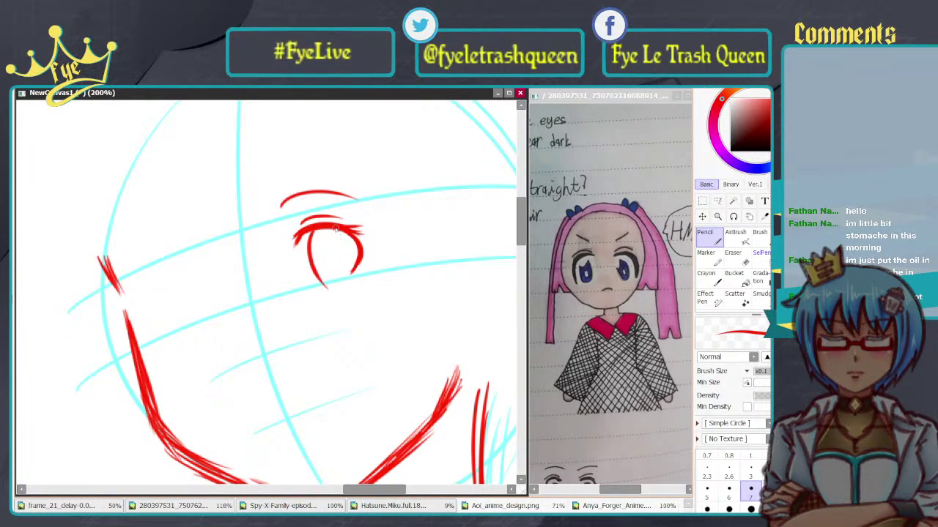
key(ctrl+z)
key(ctrl+z)
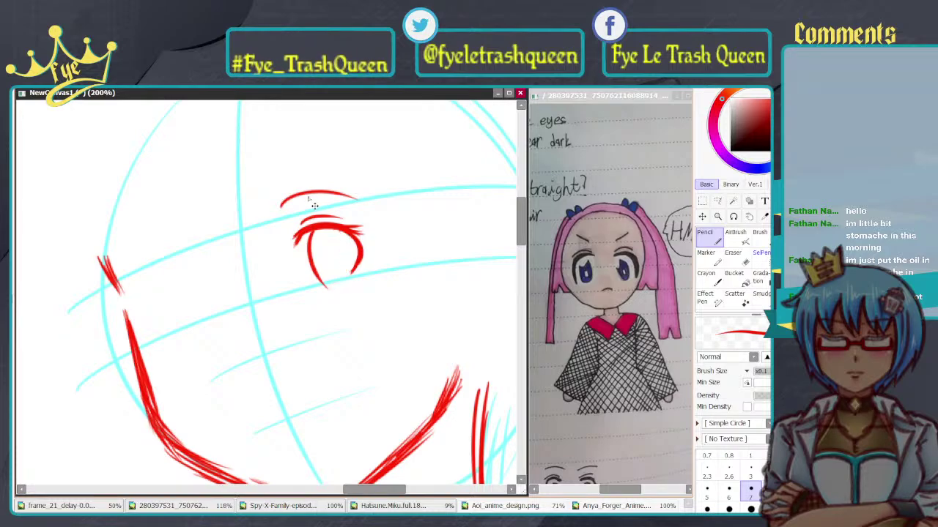
key(ctrl+z)
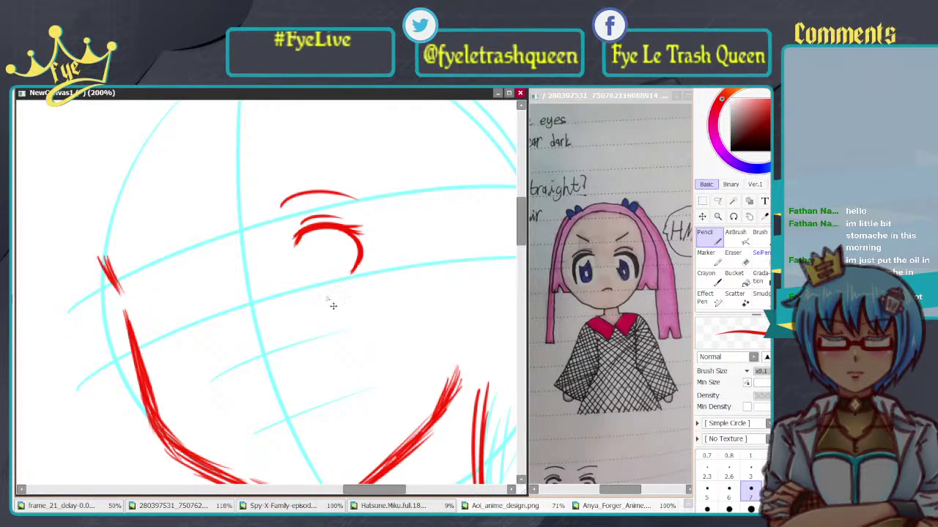
Step: Draw a short curved red lower lid line beneath the right eye
drag(305, 295, 349, 282)
key(ctrl+z)
key(ctrl+z)
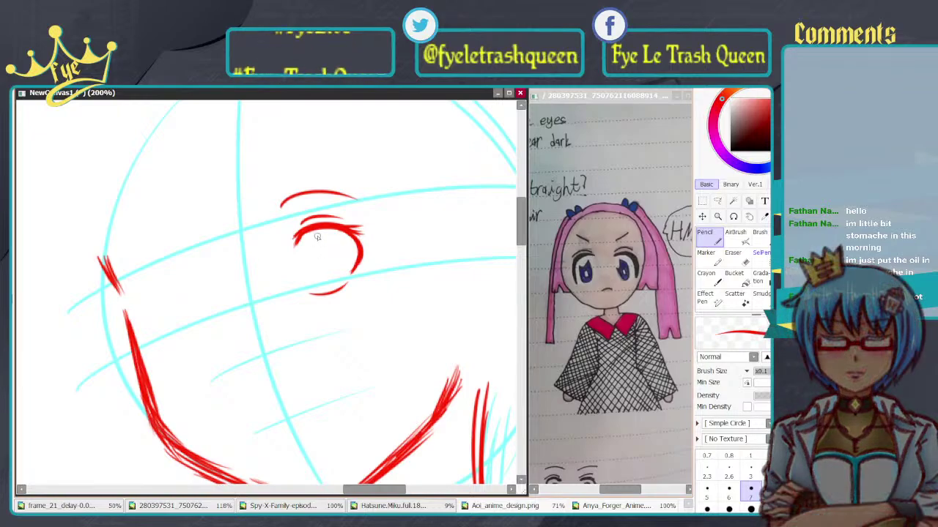
Step: Try an oval red iris outline between the right eye's upper and lower lid lines, redrawing each side several times
drag(313, 230, 325, 291)
key(ctrl+z)
drag(313, 231, 334, 286)
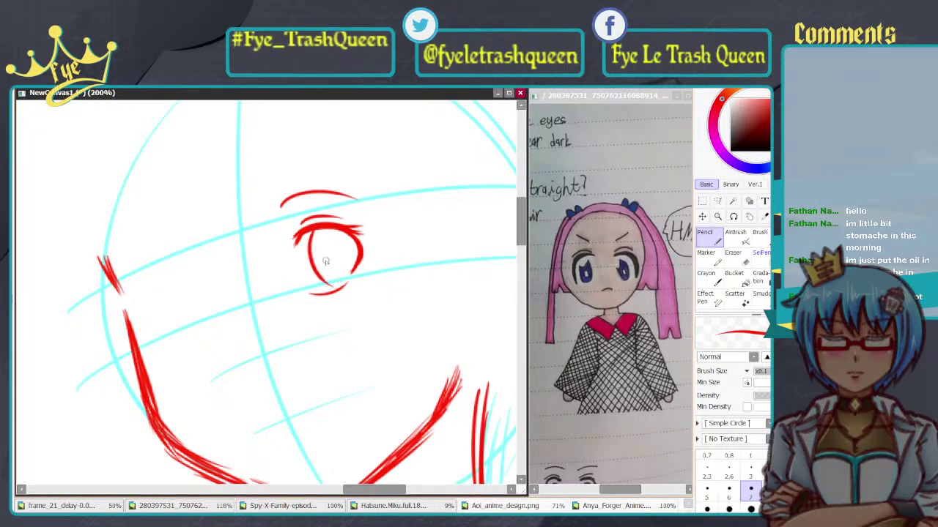
key(ctrl+z)
mouse_move(316, 231)
mouse_down()
mouse_move(334, 291)
mouse_move(341, 287)
mouse_up()
key(ctrl+z)
key(ctrl+z)
drag(341, 231, 332, 288)
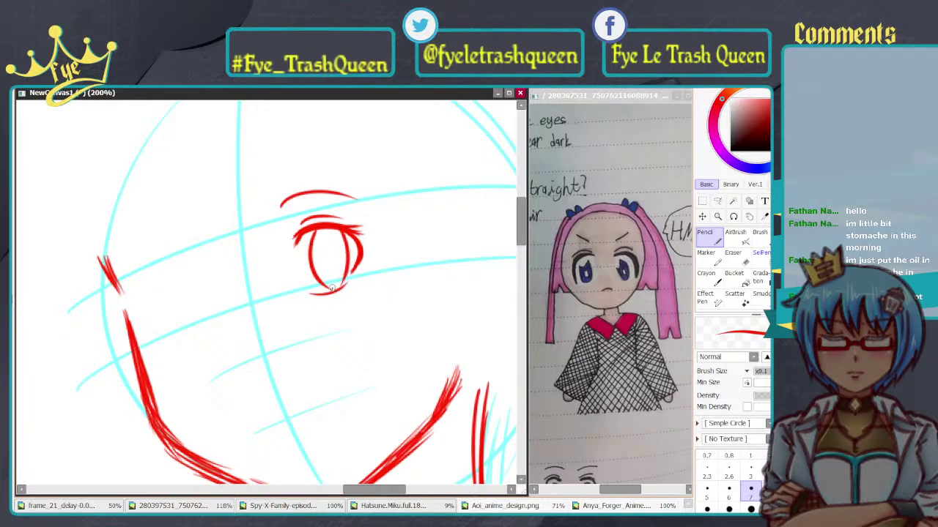
key(ctrl+z)
drag(341, 230, 337, 285)
key(ctrl+z)
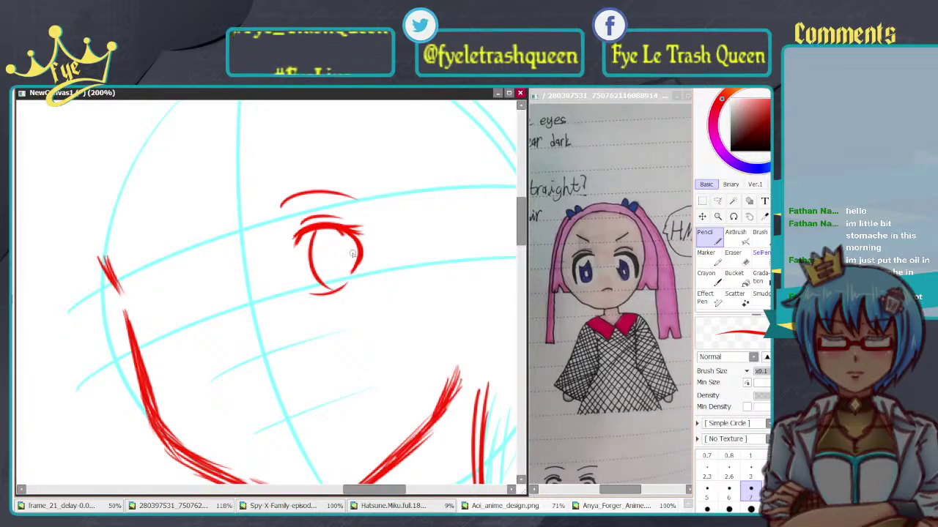
drag(356, 234, 342, 285)
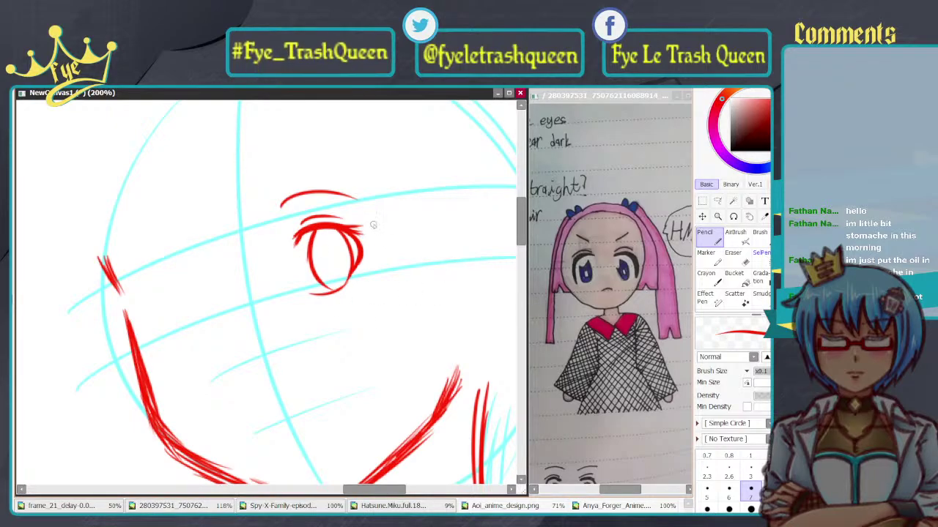
Step: Undo the right eye's iris outline and try its inner curve once more, undoing that stroke too
scroll(389, 181, down, 3)
scroll(403, 168, up, 4)
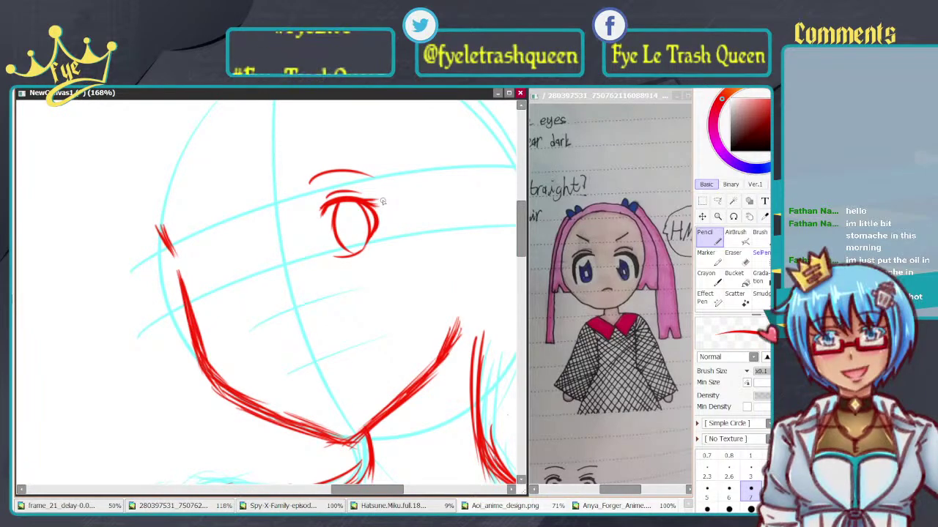
scroll(380, 202, up, 4)
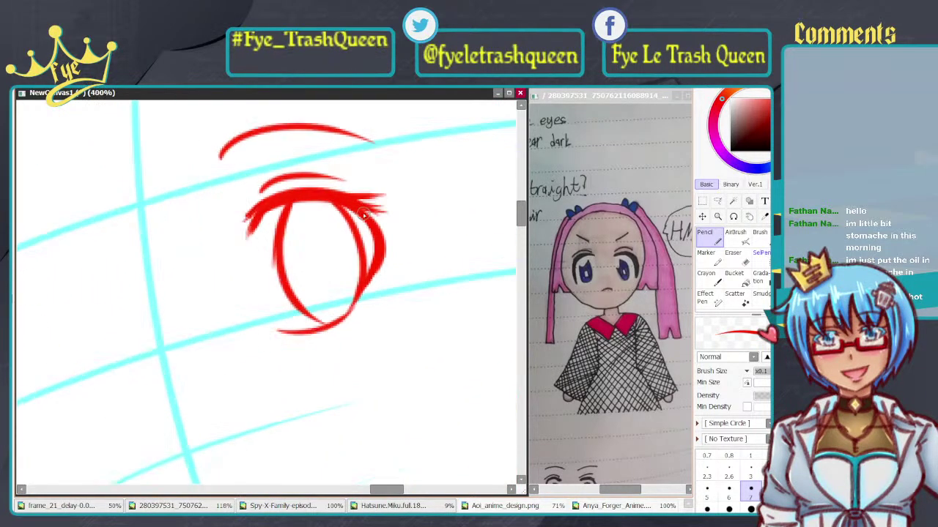
key(ctrl+z)
key(ctrl+z)
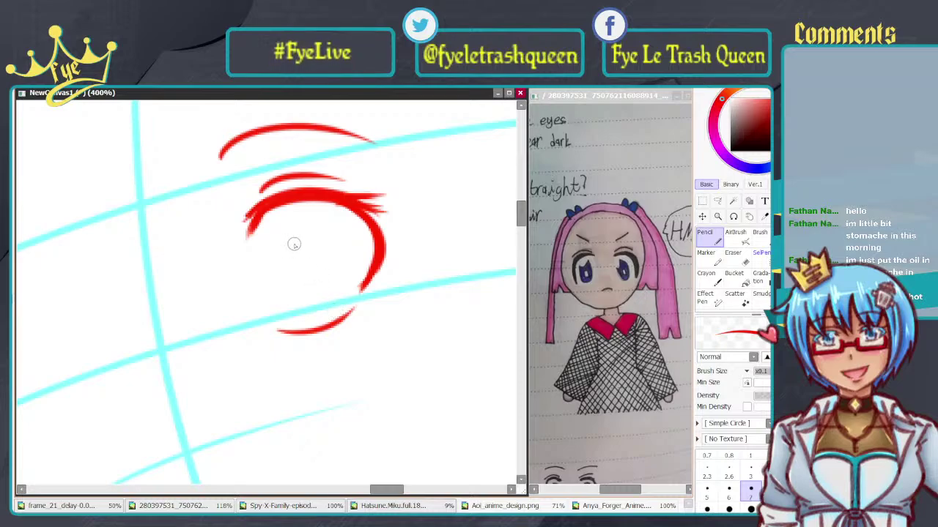
mouse_move(282, 210)
mouse_down()
mouse_move(271, 288)
mouse_move(330, 320)
mouse_up()
key(ctrl+z)
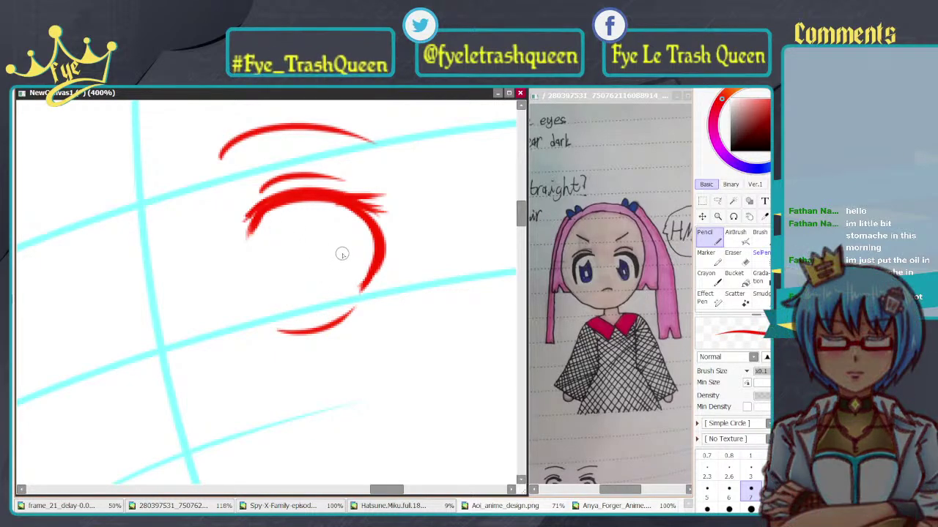
Step: Lasso the right eye without its eyebrow and deform it wider on both sides and slightly taller
click(717, 201)
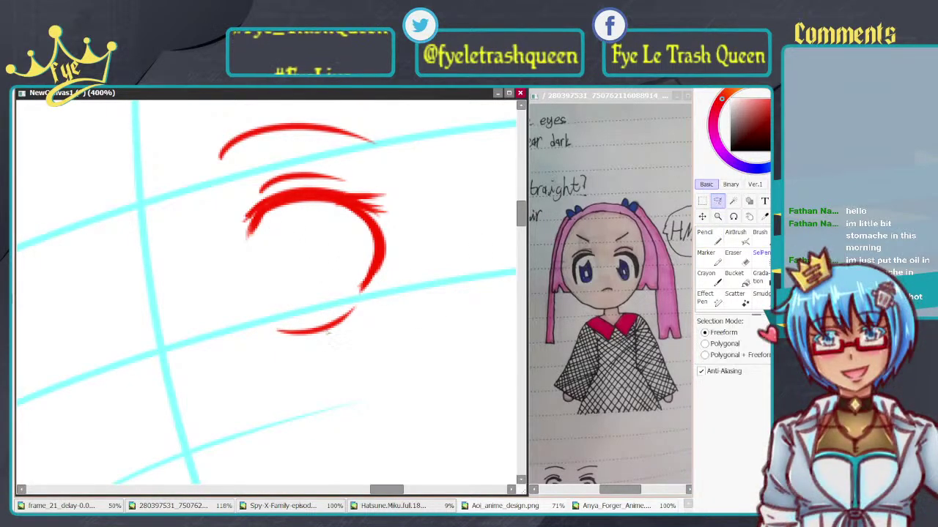
mouse_move(383, 308)
mouse_down()
mouse_move(281, 389)
mouse_move(175, 312)
mouse_move(198, 218)
mouse_move(244, 174)
mouse_move(305, 161)
mouse_move(346, 168)
mouse_move(417, 201)
mouse_move(415, 287)
mouse_move(379, 324)
mouse_up()
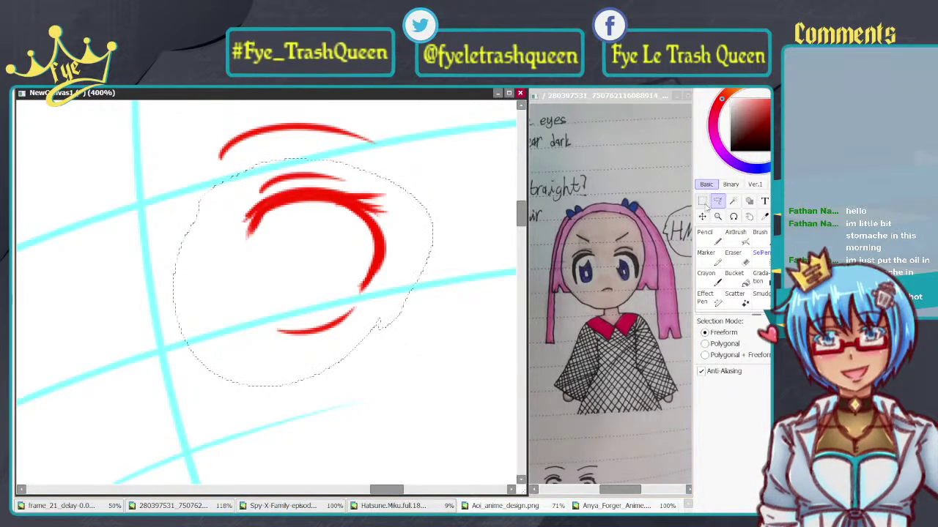
key(ctrl+t)
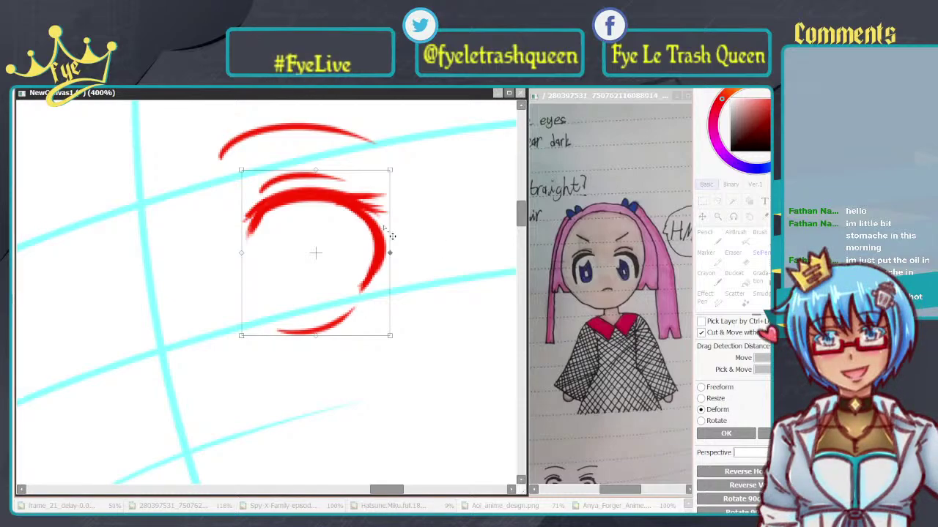
drag(397, 257, 415, 255)
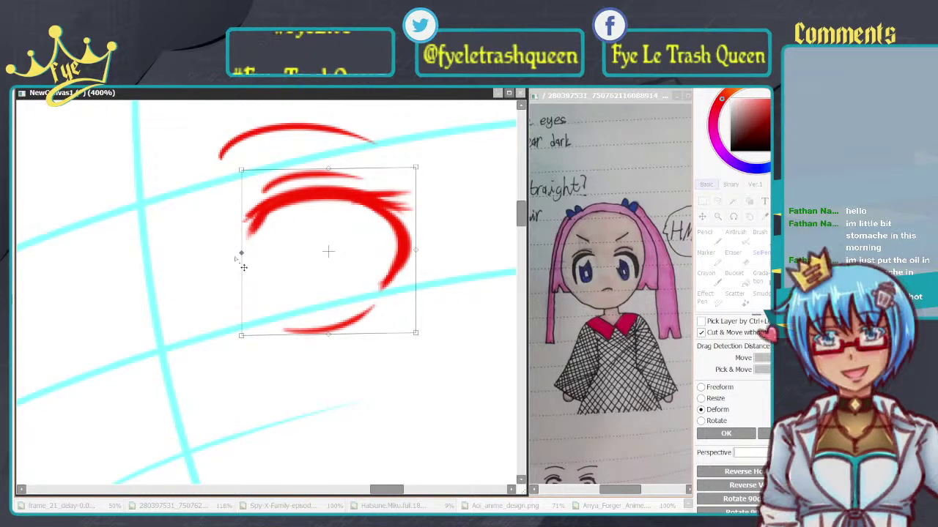
drag(241, 255, 229, 263)
drag(322, 340, 323, 343)
click(702, 434)
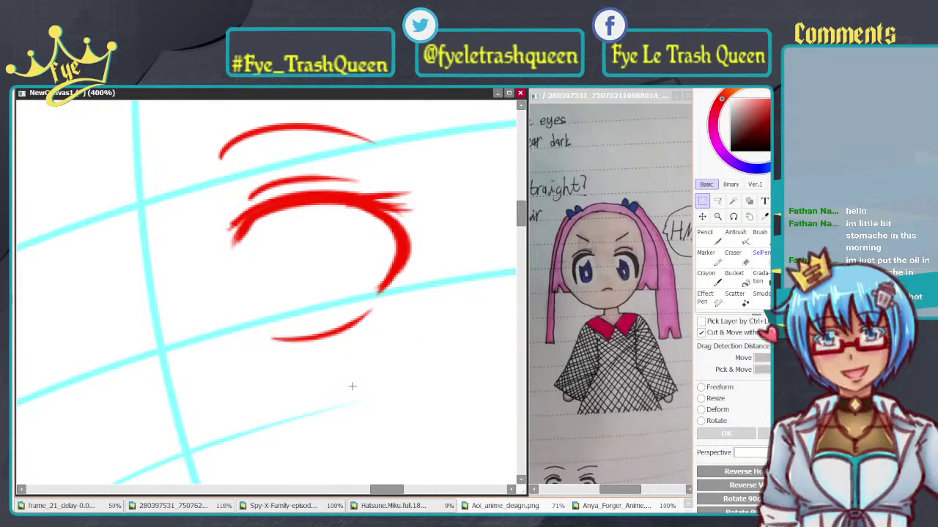
Step: Duplicate the right eye with its eyebrow, flip the copy horizontally, and tilt it to follow the face guidelines left of the original
scroll(344, 370, down, 6)
scroll(386, 299, up, 5)
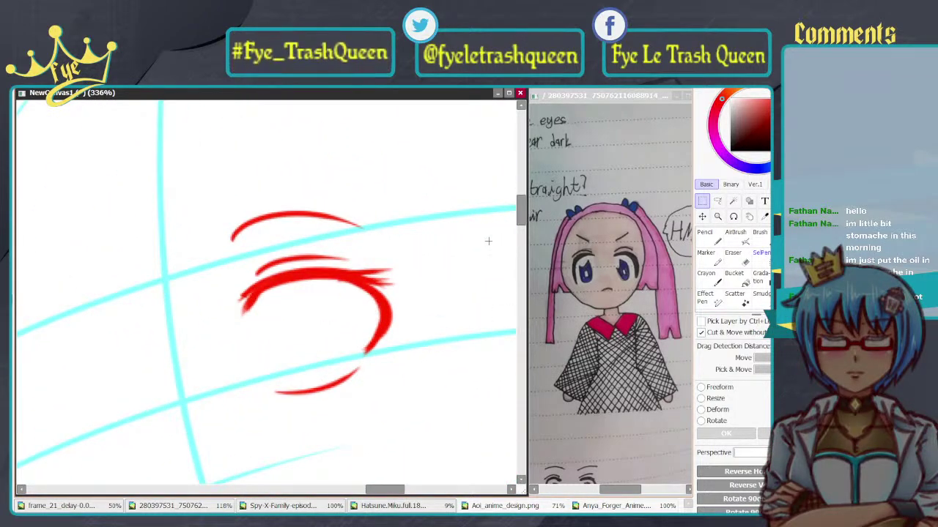
scroll(488, 240, down, 2)
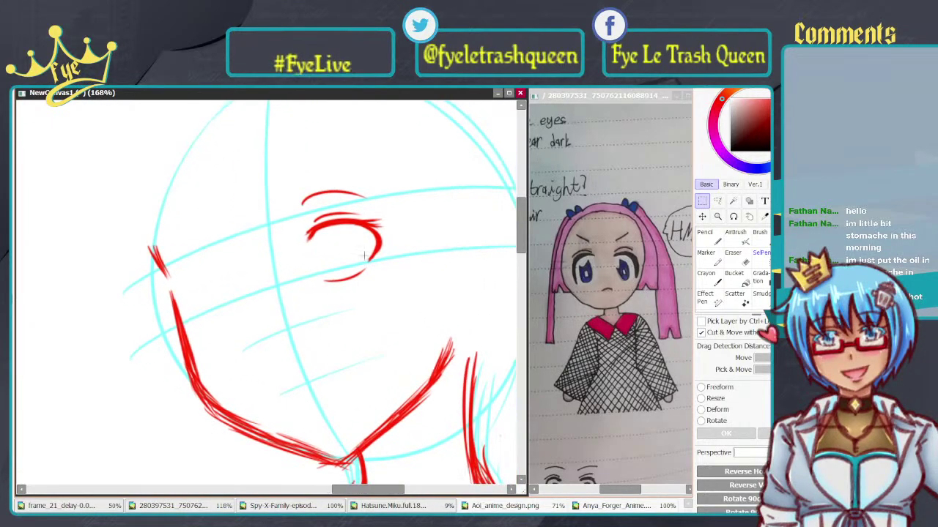
scroll(379, 220, down, 1)
drag(291, 172, 411, 294)
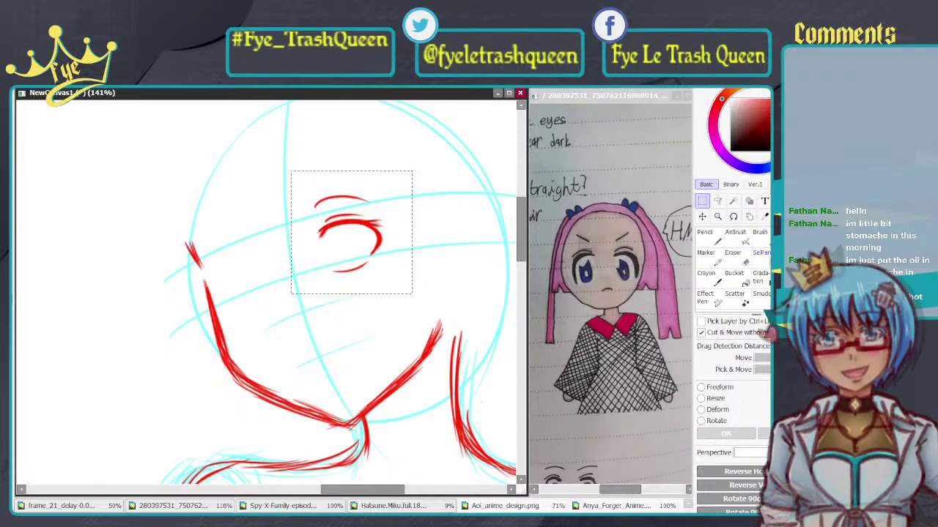
key(ctrl+v)
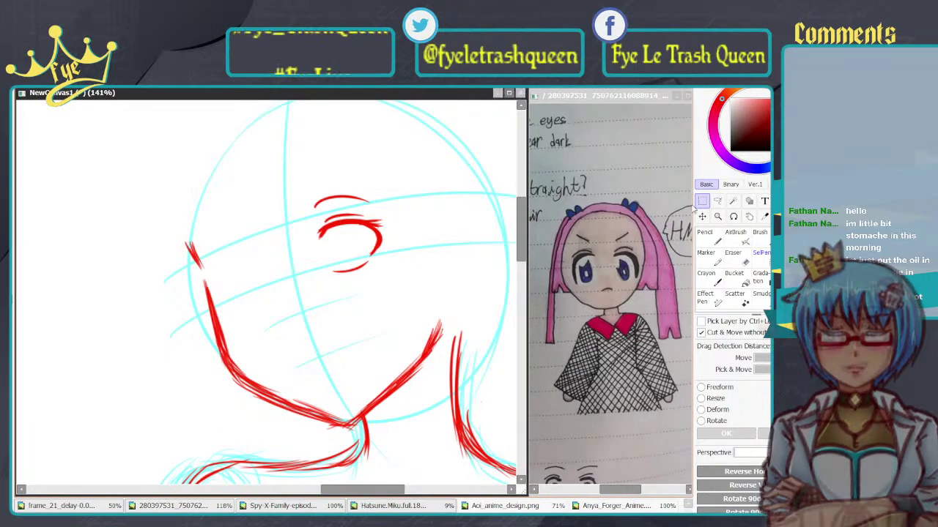
key(ctrl+t)
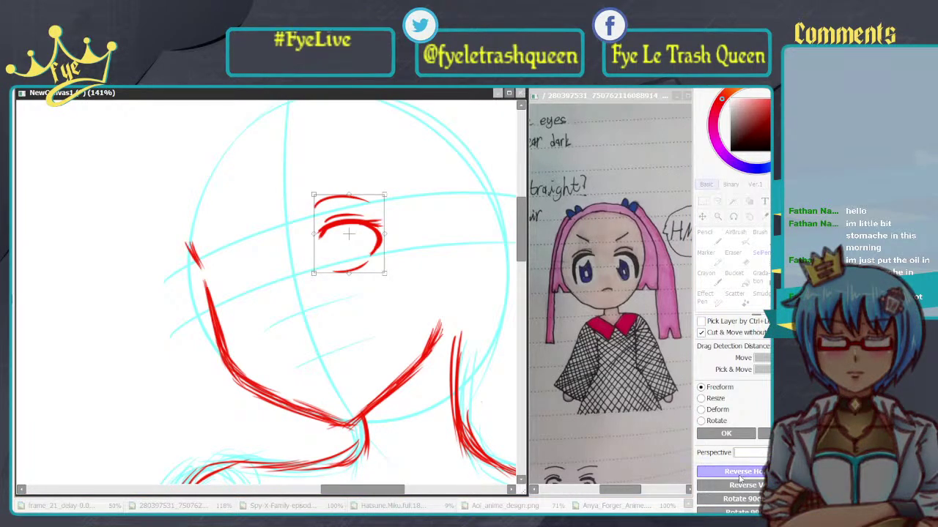
drag(347, 251, 278, 268)
drag(394, 212, 390, 209)
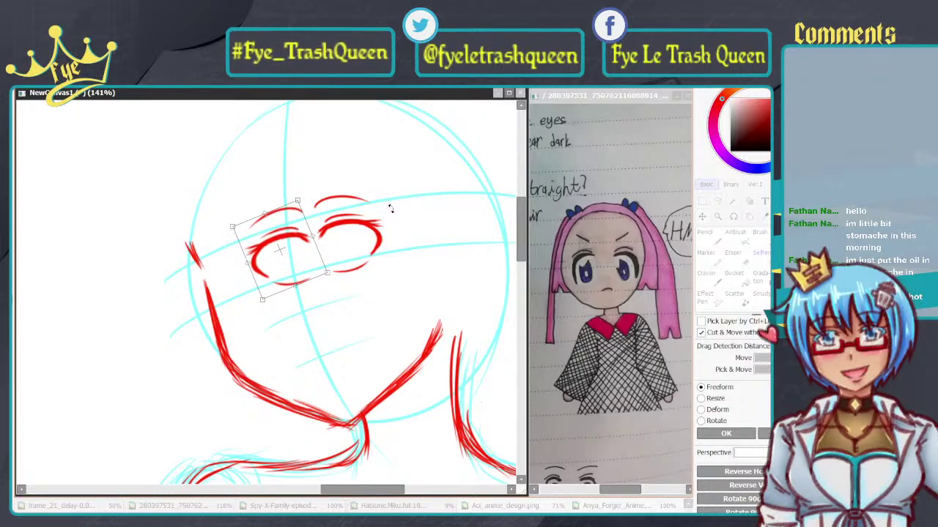
Step: Move the mirrored eye and eyebrow to the far left side of the face, shrink them slightly, and apply the transform
drag(287, 259, 242, 259)
drag(258, 214, 255, 221)
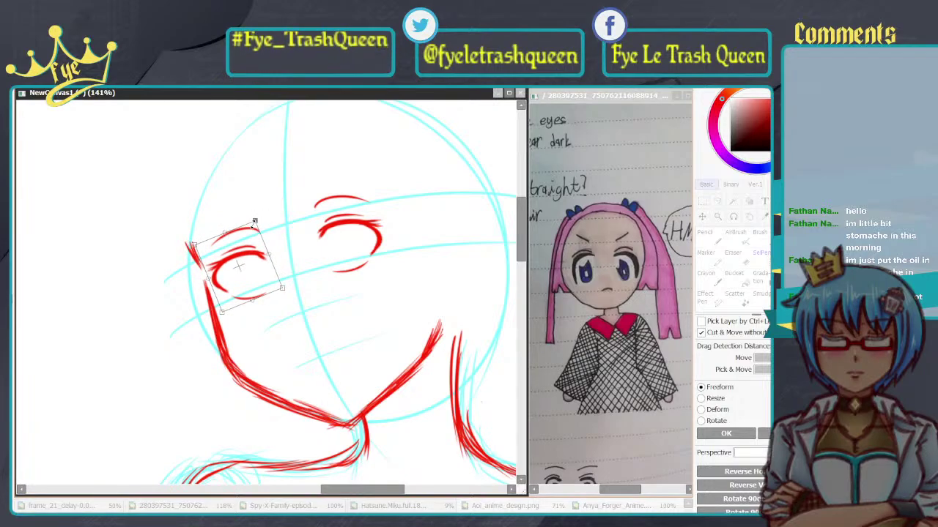
drag(242, 281, 238, 274)
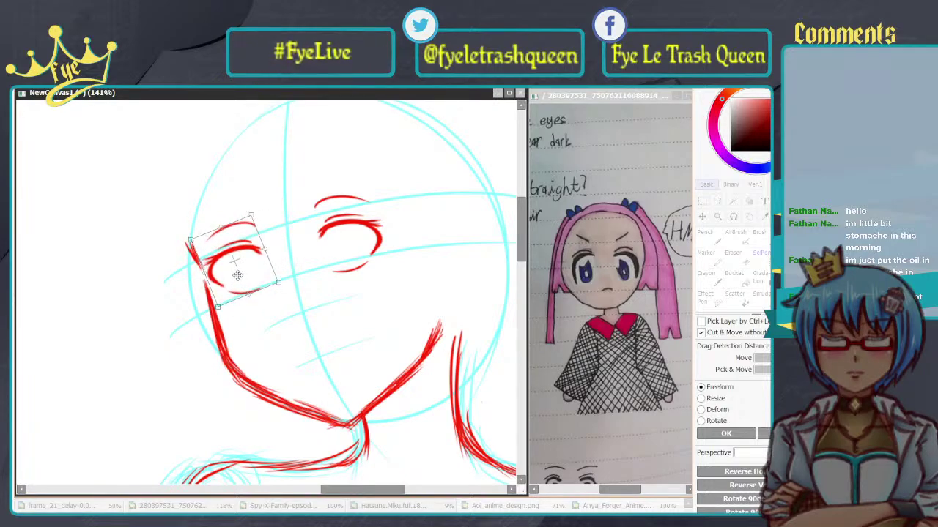
drag(253, 220, 250, 225)
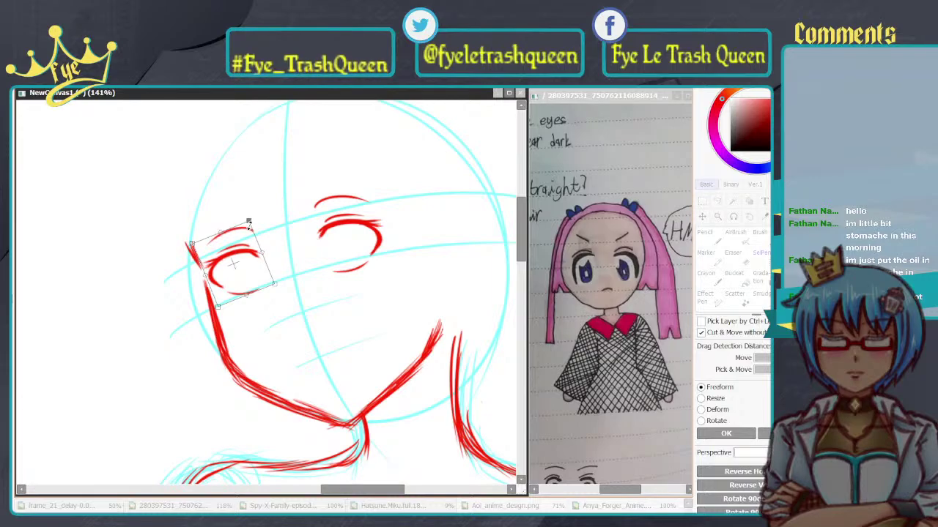
drag(234, 269, 239, 271)
key(Return)
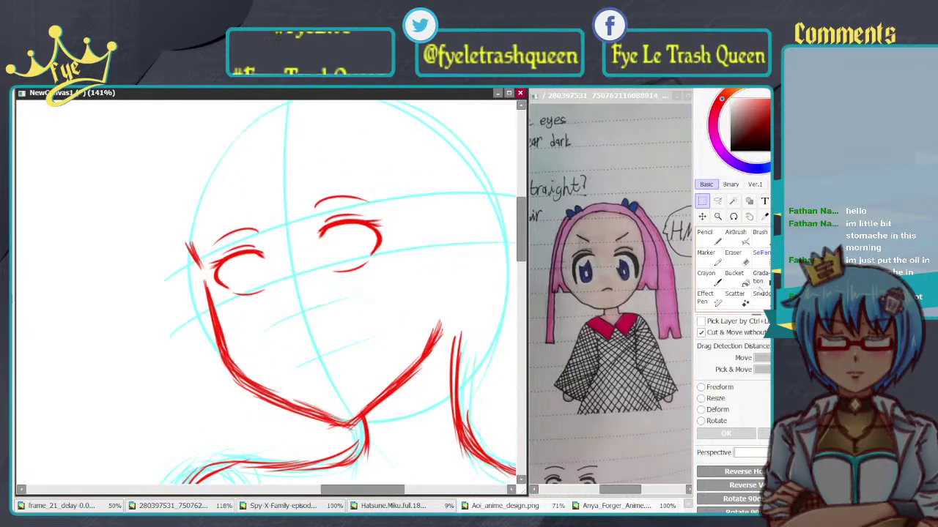
Step: Switch to the Pencil tool and sketch the left curve of the left eye's iris, undoing strokes that miss the shape
click(704, 235)
scroll(351, 235, up, 2)
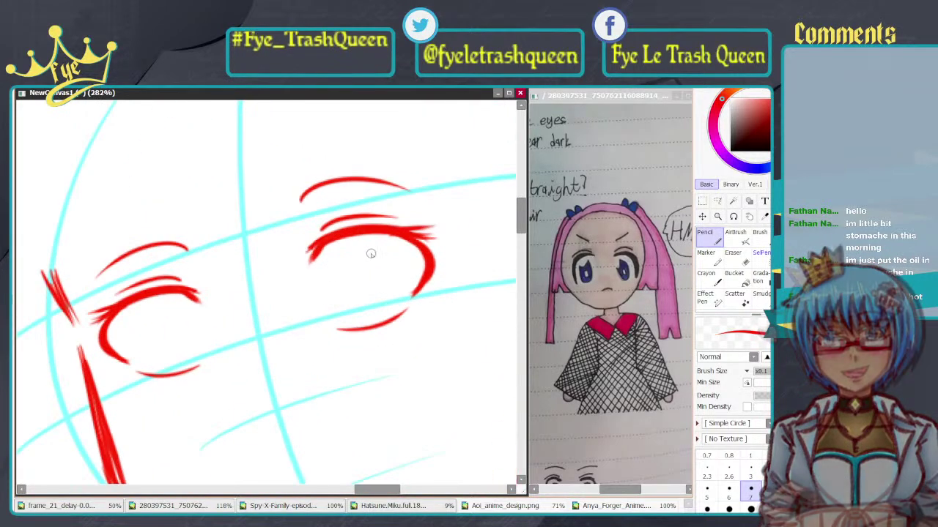
drag(371, 262, 449, 245)
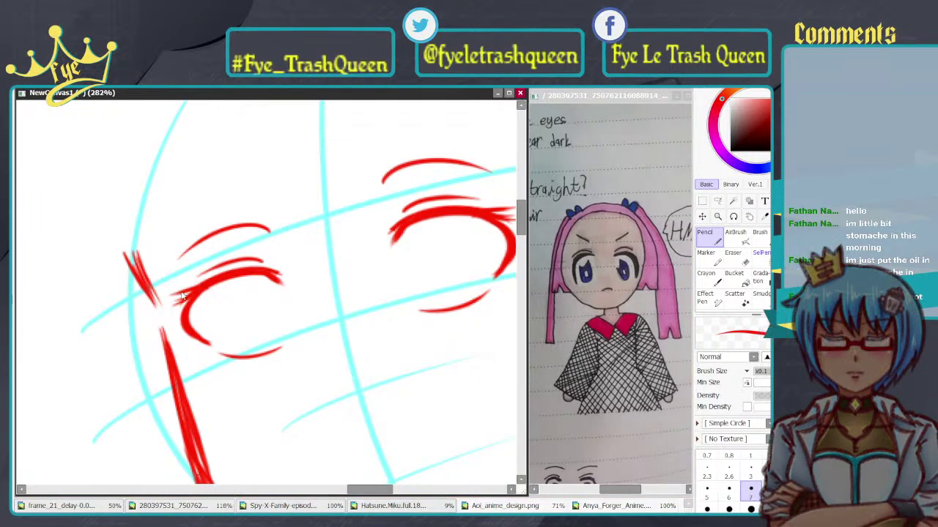
mouse_move(252, 271)
mouse_down()
mouse_move(276, 257)
mouse_move(267, 249)
mouse_up()
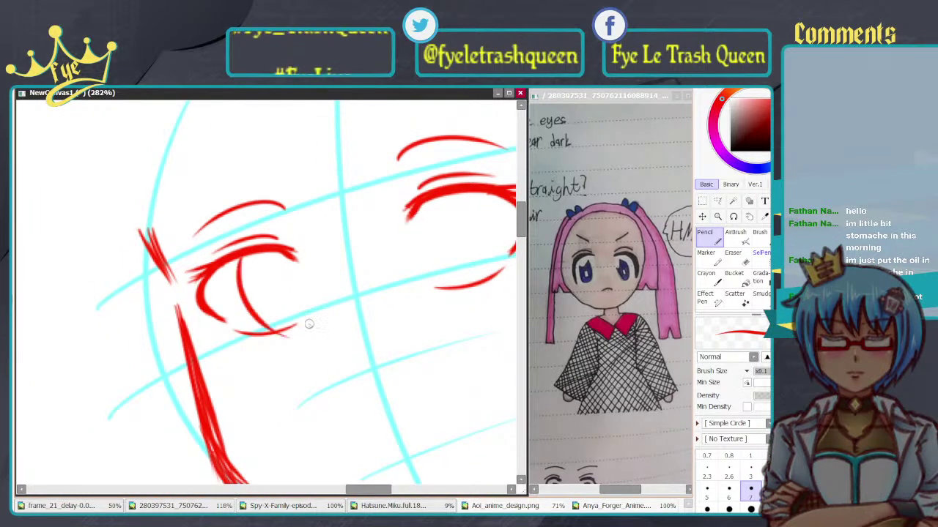
drag(241, 312, 280, 329)
key(ctrl+z)
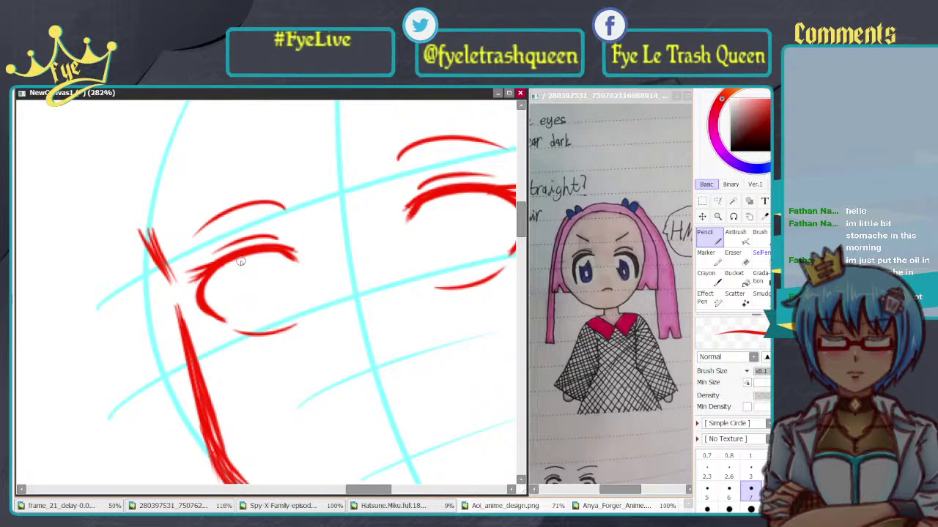
drag(238, 259, 283, 331)
key(ctrl+z)
mouse_move(243, 253)
mouse_down()
mouse_move(246, 302)
mouse_move(282, 322)
mouse_move(247, 287)
mouse_move(280, 318)
mouse_up()
key(ctrl+z)
Step: Try several right curves for the left eye's iris, check the result against the whole face, and discard the iris
drag(292, 264, 272, 318)
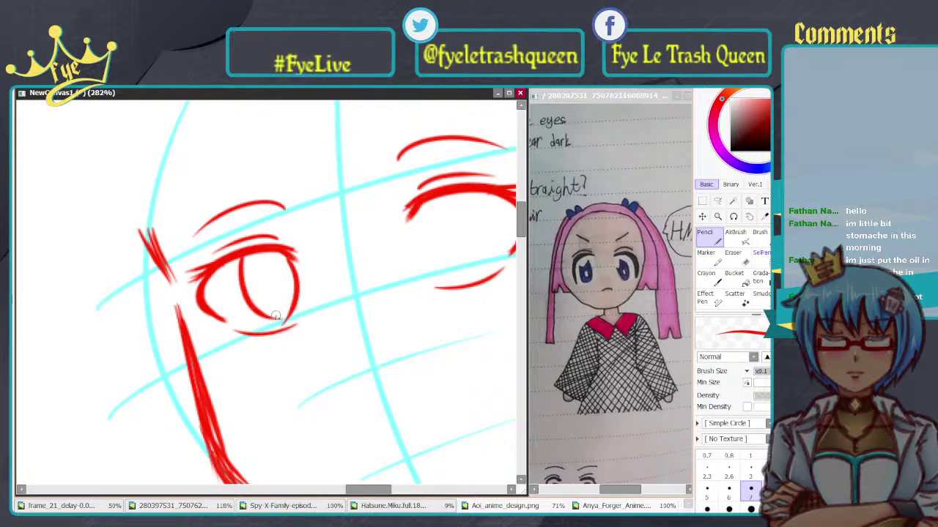
key(ctrl+z)
key(ctrl+z)
drag(289, 262, 280, 318)
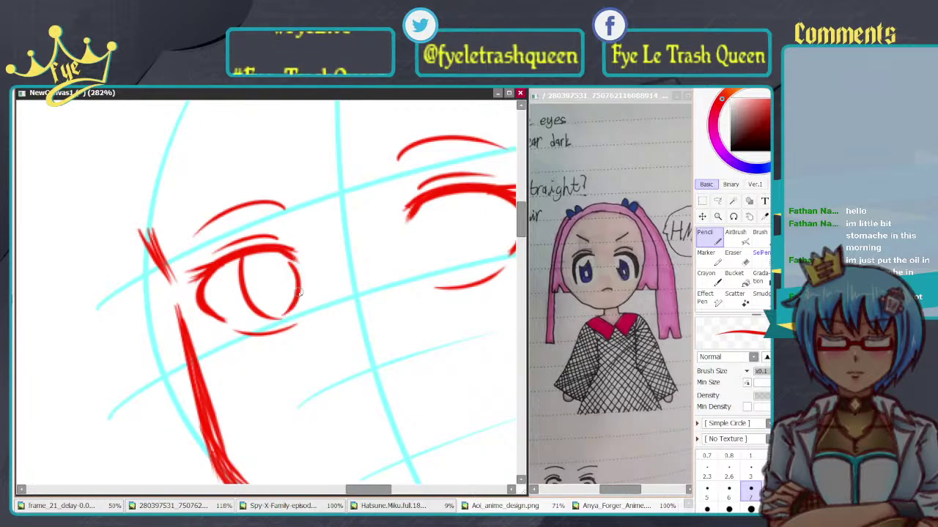
key(ctrl+z)
drag(291, 263, 276, 319)
scroll(302, 215, down, 9)
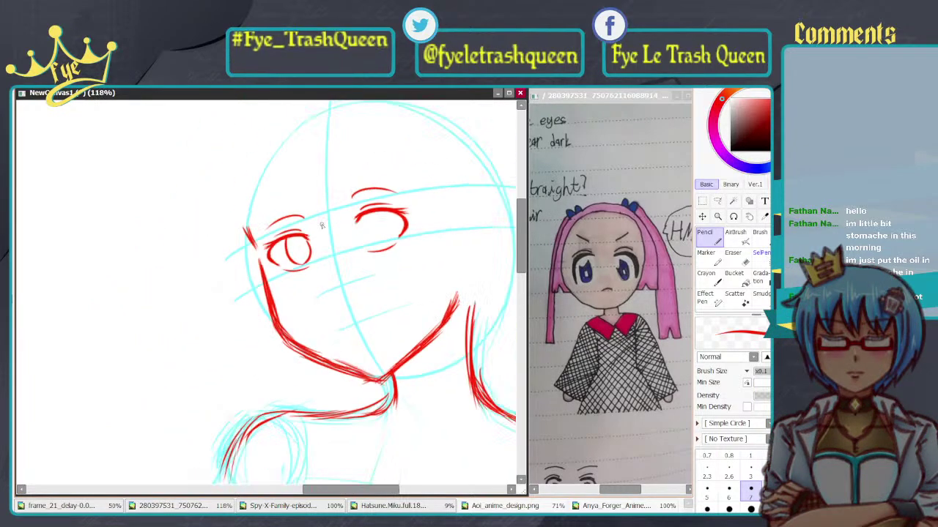
scroll(353, 179, up, 5)
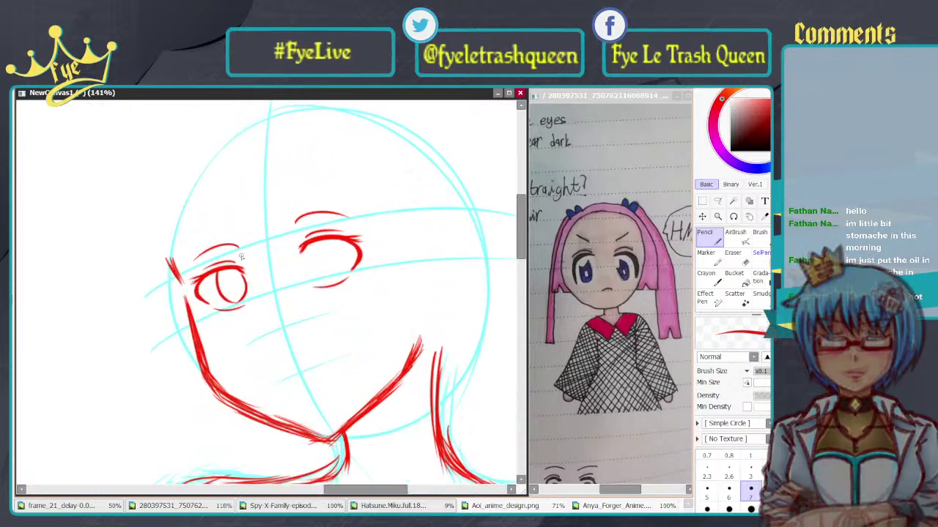
scroll(308, 273, up, 4)
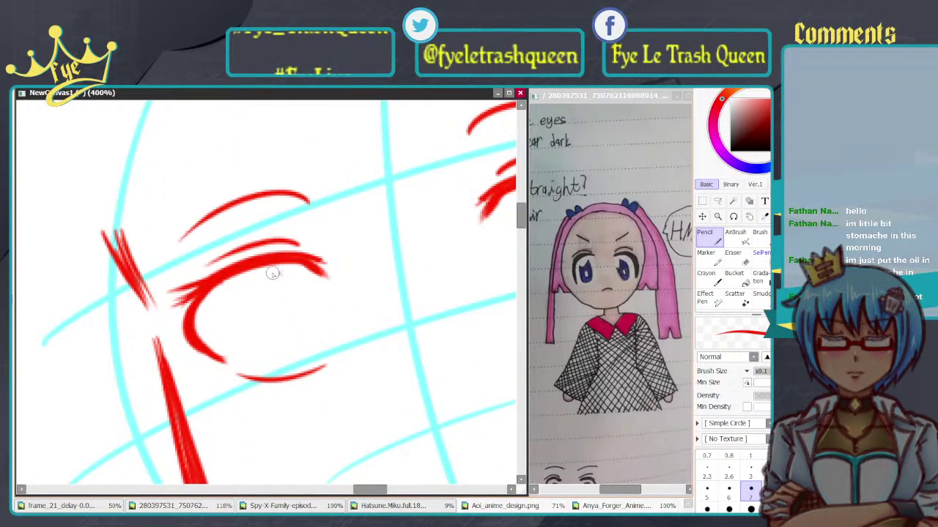
Step: Try a more rounded left curve for the left eye's iris, starting just under the upper lid and ending at the lower lid line
drag(272, 273, 286, 361)
key(ctrl+z)
drag(266, 273, 241, 327)
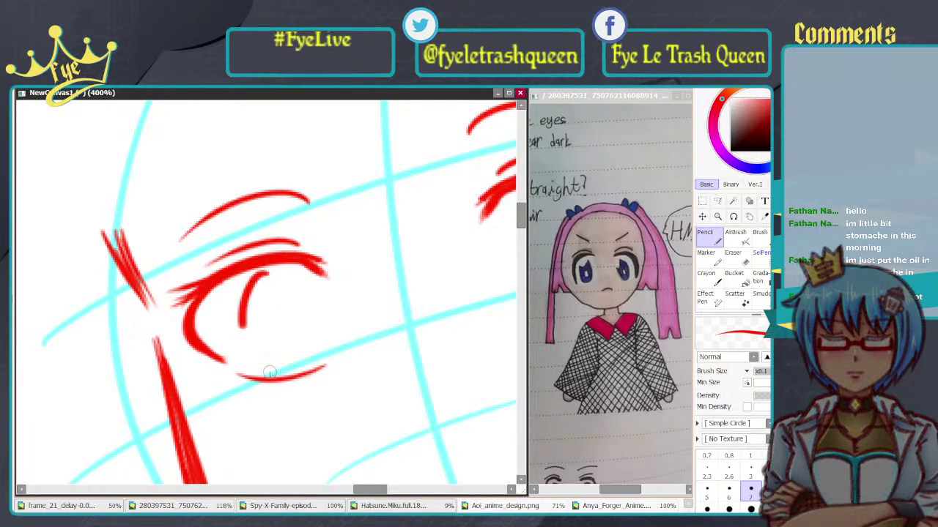
drag(270, 373, 281, 377)
key(ctrl+z)
drag(266, 276, 281, 376)
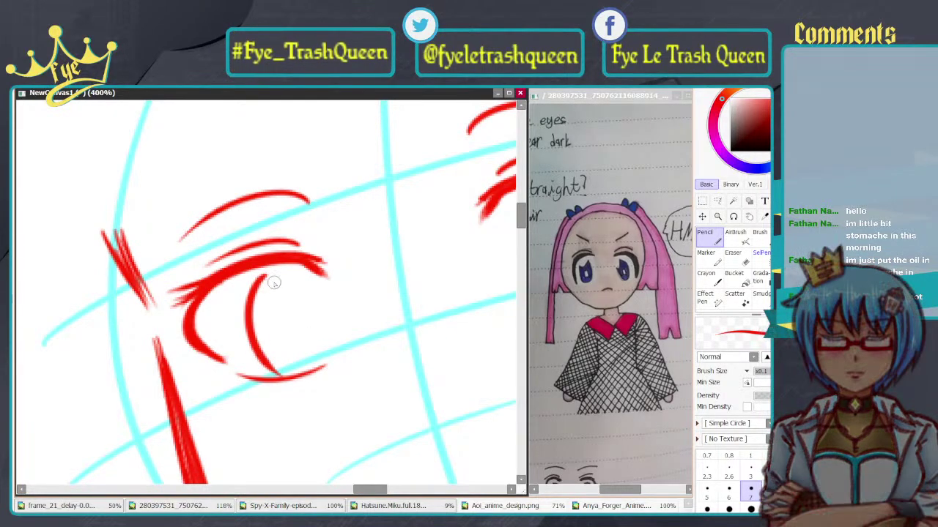
Step: Try an arched right side to round off the left eye's iris, compare it with the face, and undo both iris curves
drag(281, 272, 321, 353)
key(ctrl+z)
mouse_move(279, 272)
mouse_down()
mouse_move(319, 284)
mouse_move(309, 354)
mouse_up()
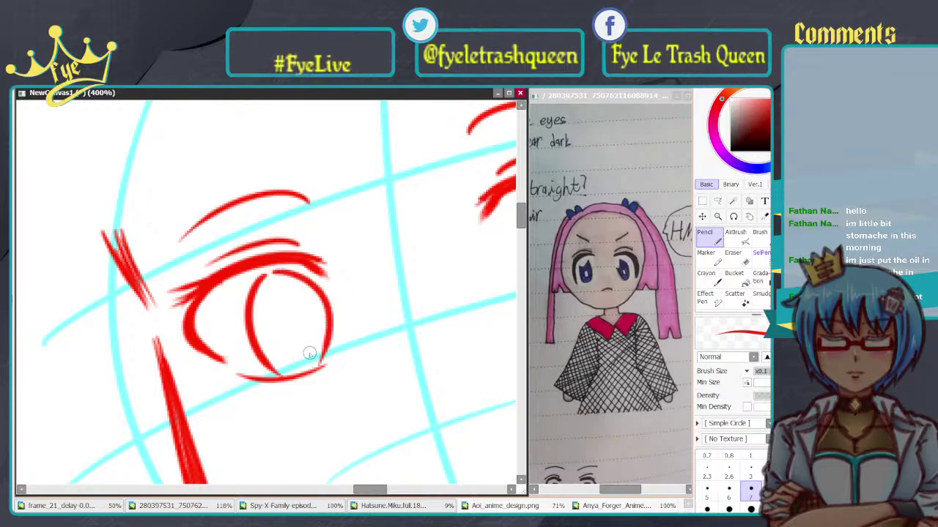
key(ctrl+z)
mouse_move(281, 273)
mouse_down()
mouse_move(338, 307)
mouse_move(317, 360)
mouse_up()
key(ctrl+z)
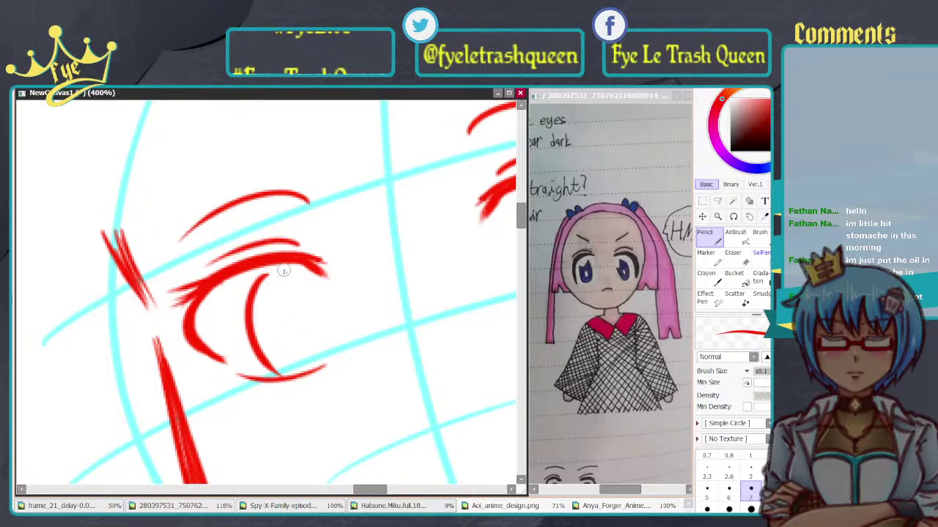
drag(284, 271, 316, 318)
scroll(315, 284, down, 8)
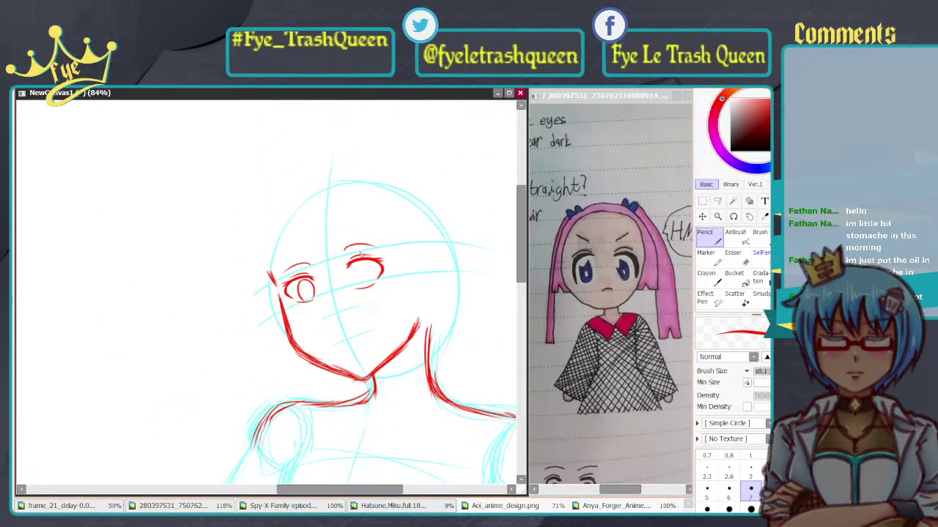
scroll(323, 279, up, 8)
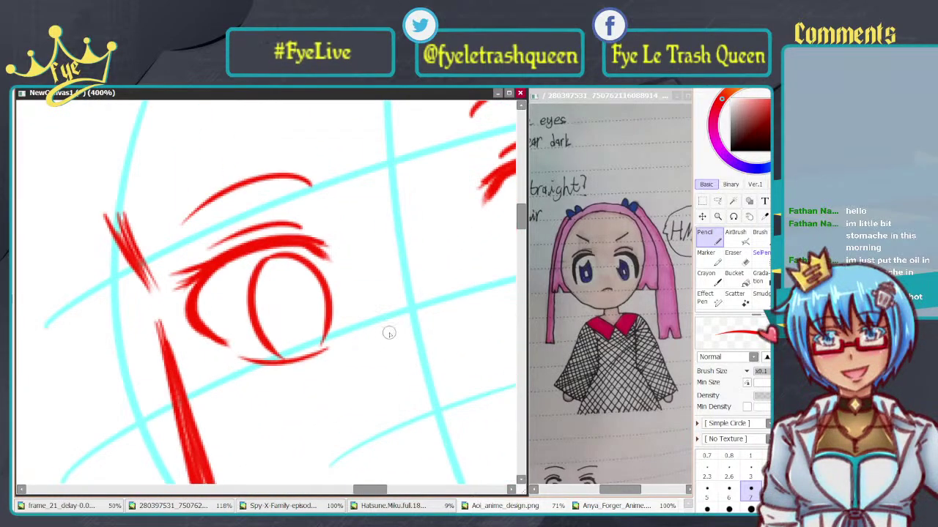
key(ctrl+z)
key(ctrl+z)
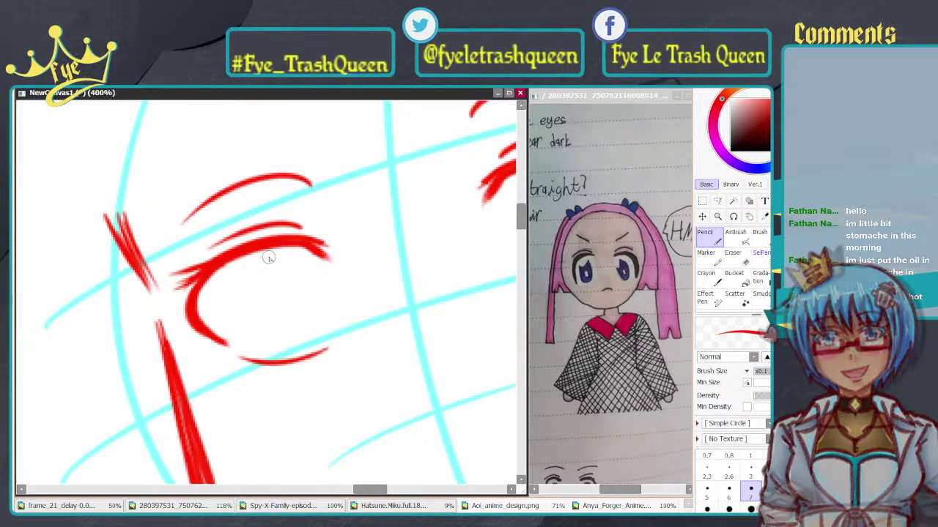
Step: Redraw the left curve of the left eye's iris from the upper lid to the lower lid line, undoing the rejected strokes
drag(268, 251, 282, 353)
key(ctrl+z)
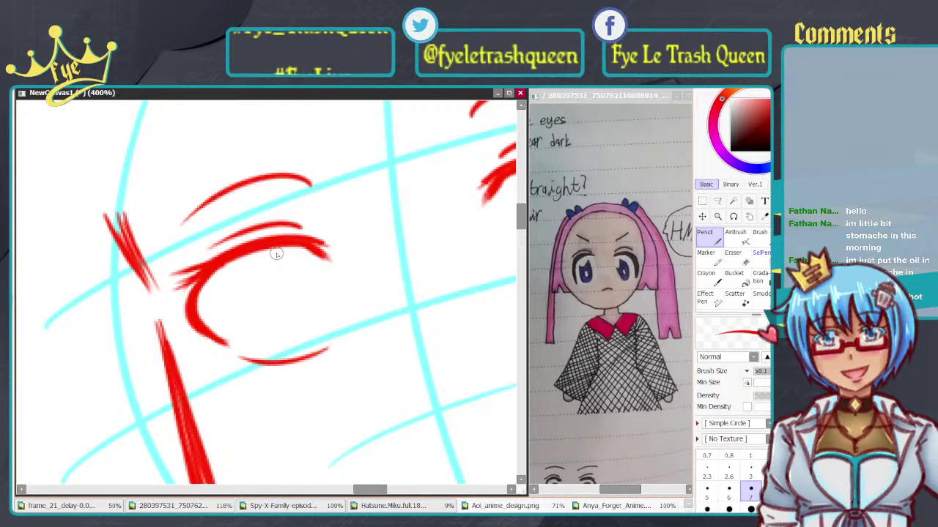
drag(273, 258, 297, 353)
key(ctrl+z)
drag(270, 254, 293, 355)
key(ctrl+z)
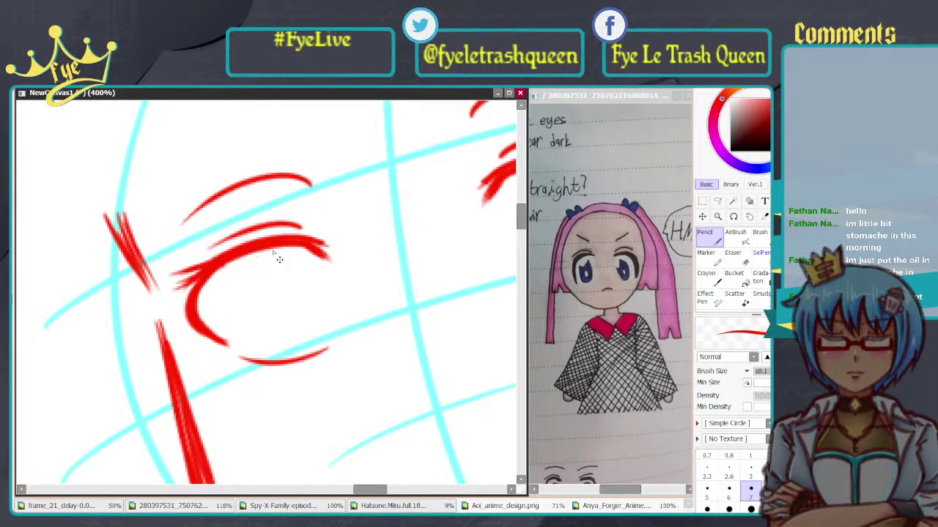
drag(269, 258, 293, 356)
key(ctrl+z)
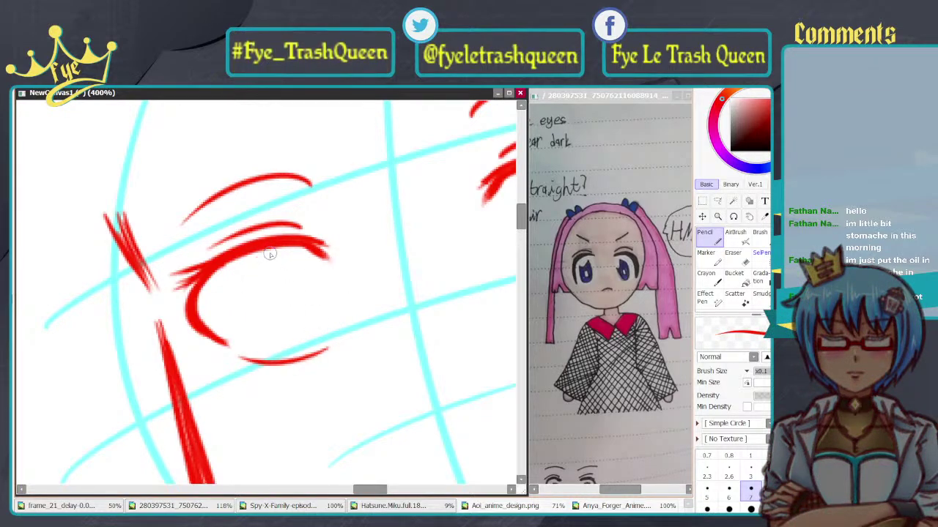
drag(261, 248, 263, 333)
key(ctrl+z)
drag(265, 249, 308, 345)
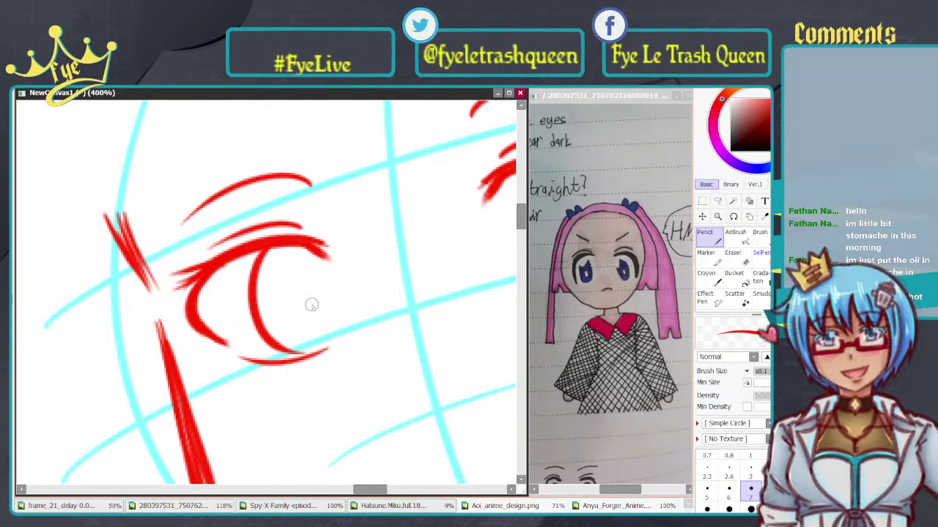
Step: Close the left eye's iris with a right curve from the lash's inner end down to the lower lid line
drag(321, 262, 303, 337)
key(ctrl+z)
drag(321, 264, 326, 358)
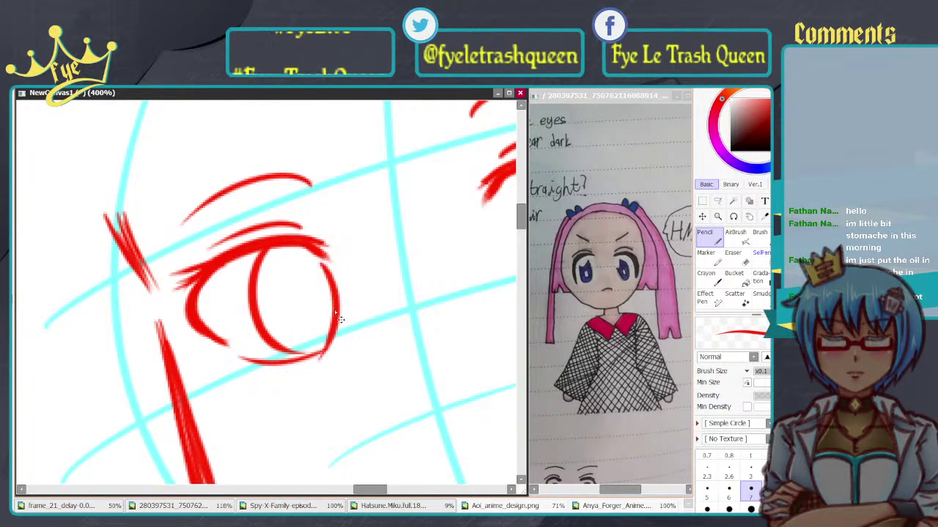
key(ctrl+z)
drag(325, 265, 325, 341)
key(ctrl+z)
drag(323, 262, 327, 345)
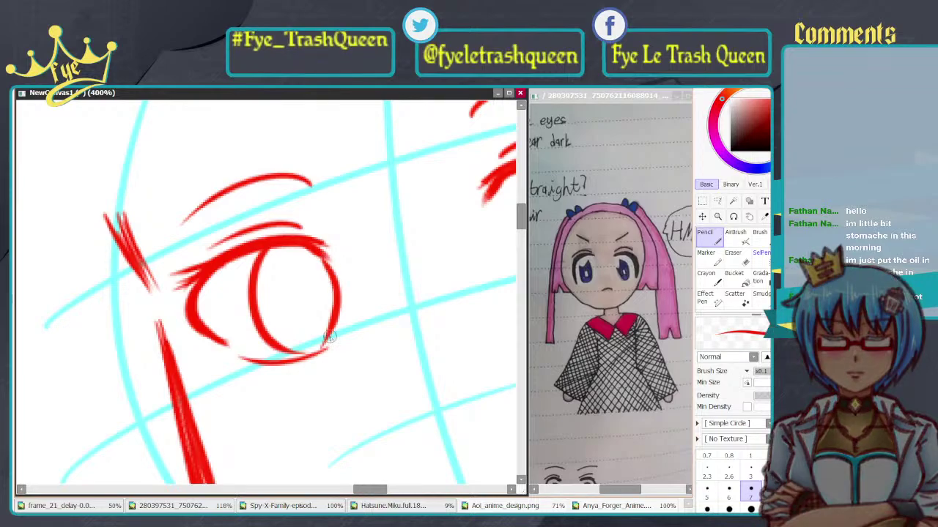
scroll(329, 237, down, 10)
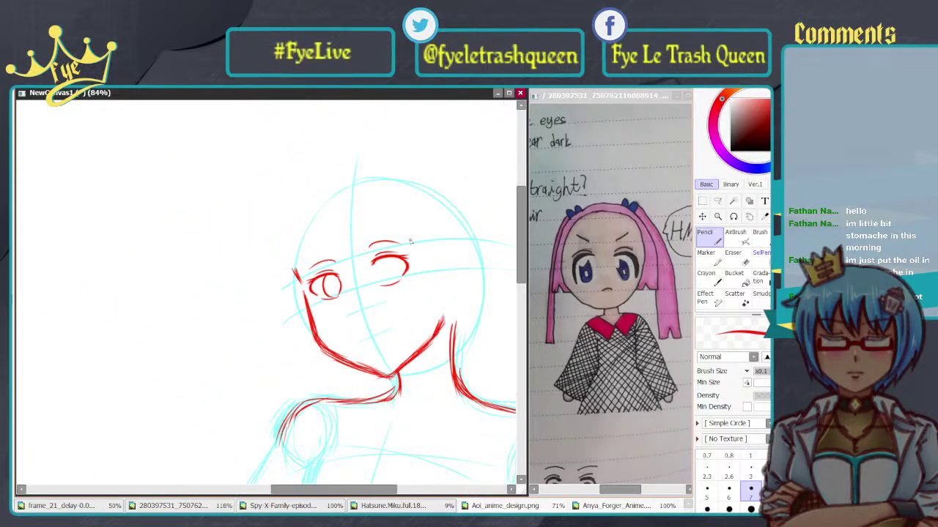
Step: Try the left curve of the right eye's iris from the upper lid to the lower lid line, undoing each attempt
scroll(416, 254, up, 7)
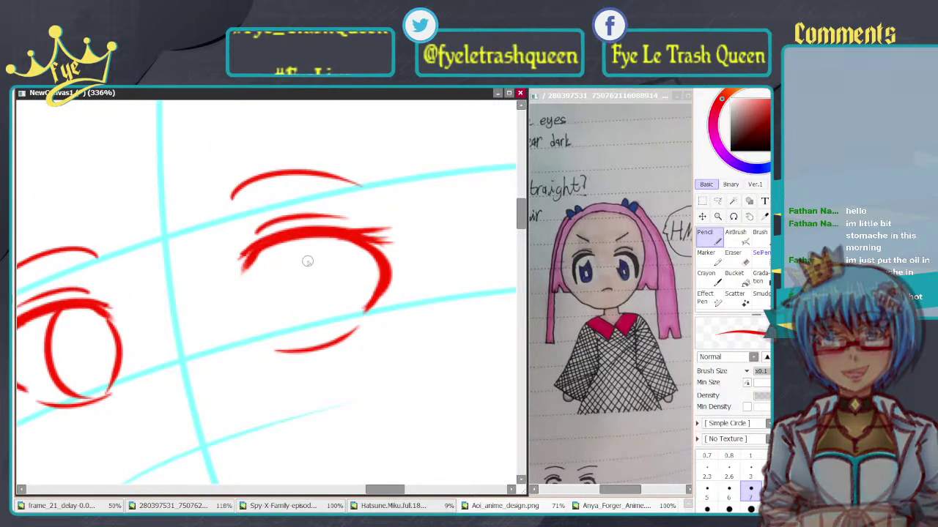
drag(297, 238, 340, 331)
key(ctrl+z)
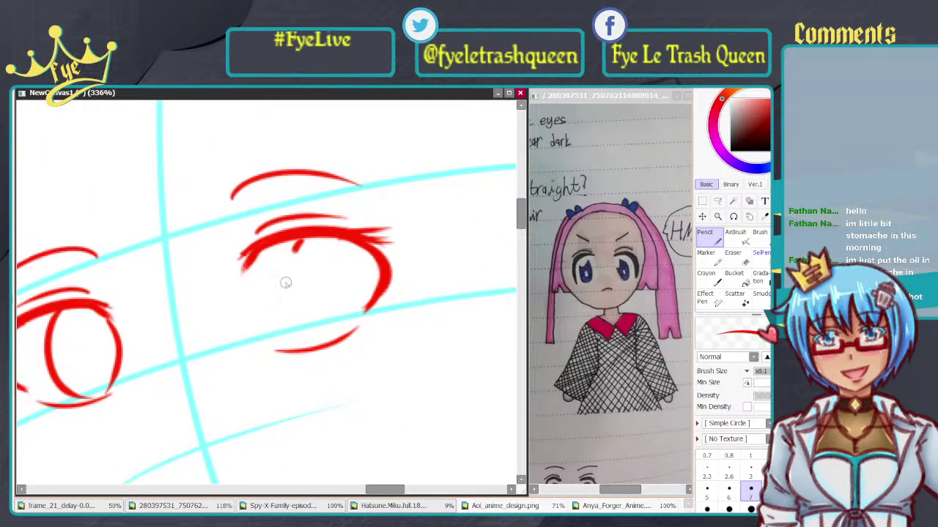
drag(286, 283, 327, 334)
key(ctrl+z)
drag(302, 240, 342, 342)
key(ctrl+z)
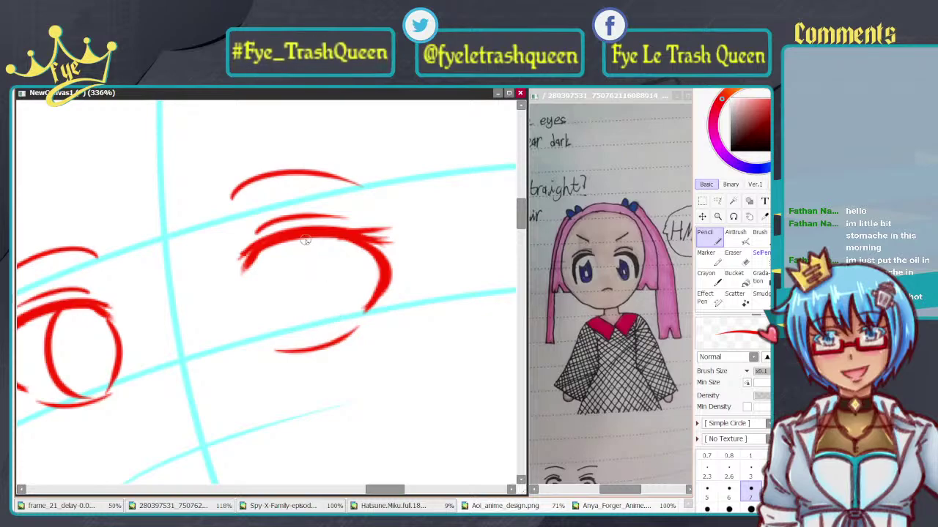
drag(296, 240, 347, 330)
key(ctrl+z)
mouse_move(295, 241)
mouse_down()
mouse_move(309, 341)
mouse_move(337, 334)
mouse_up()
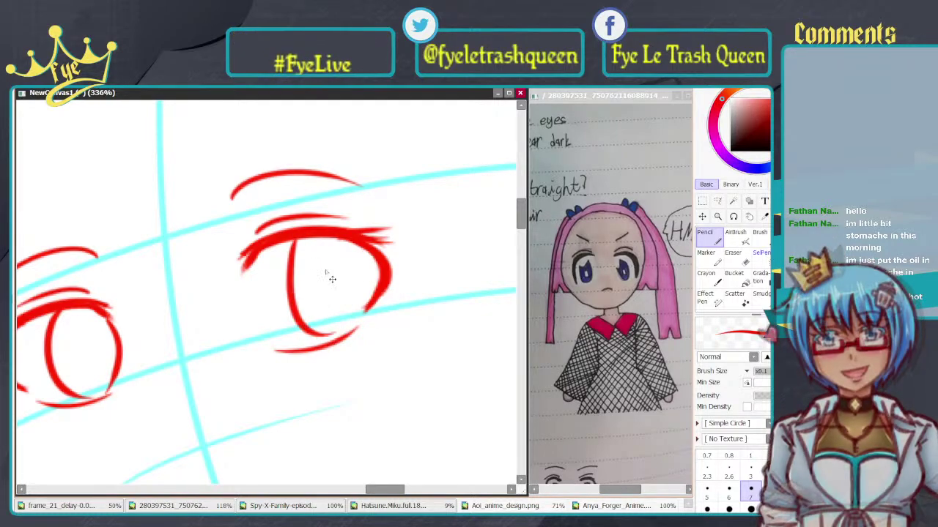
key(ctrl+z)
Step: Try a wider left curve for the right eye's iris and undo the strokes
mouse_move(295, 244)
mouse_down()
mouse_move(316, 336)
mouse_move(364, 301)
mouse_up()
key(ctrl+z)
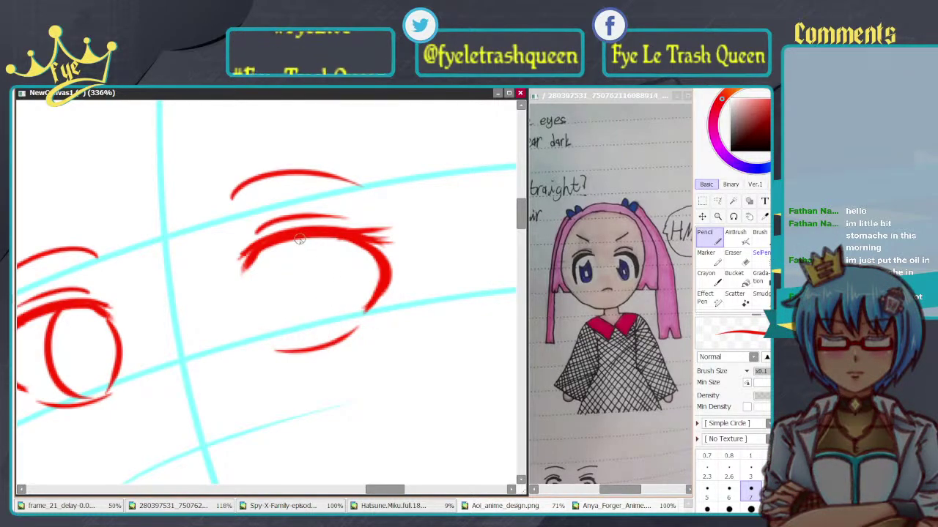
drag(297, 248, 343, 287)
key(ctrl+z)
mouse_move(287, 258)
mouse_down()
mouse_move(289, 289)
mouse_move(365, 307)
mouse_move(323, 288)
mouse_up()
key(ctrl+z)
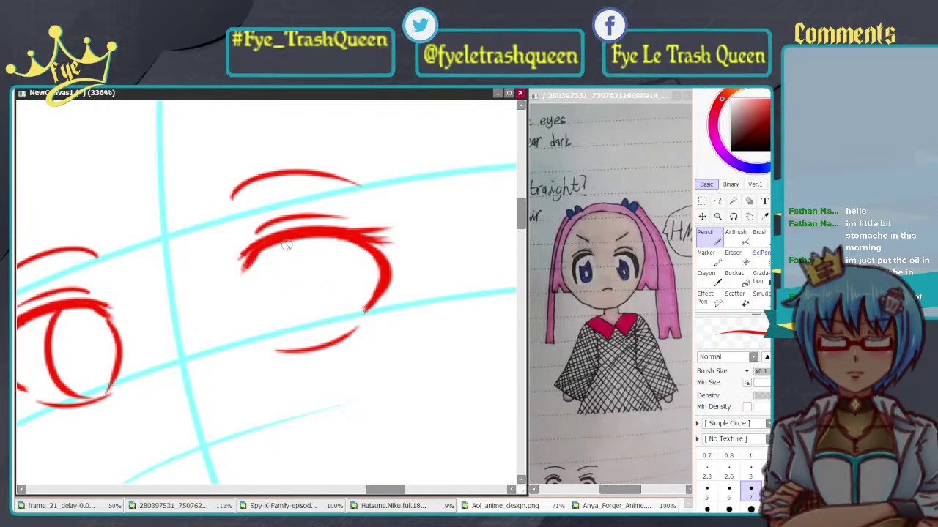
drag(291, 241, 379, 317)
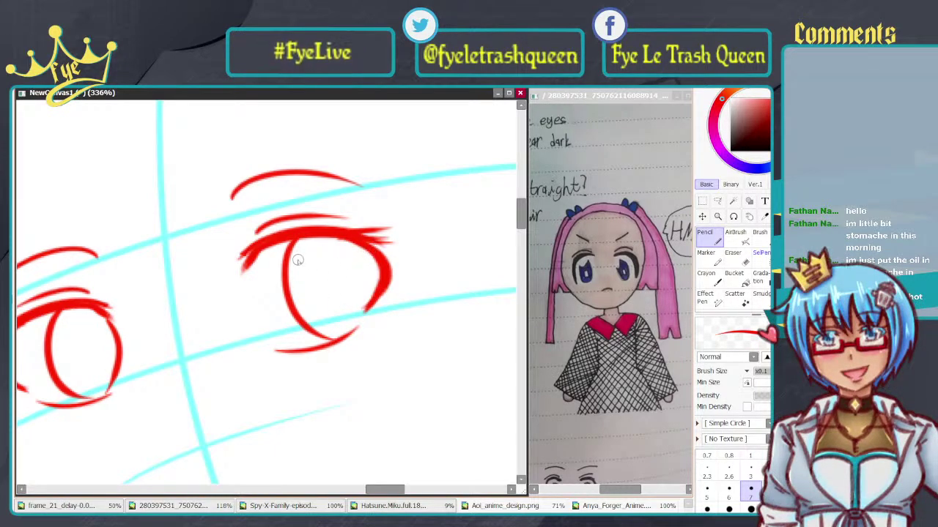
key(ctrl+z)
Step: Try starting the right iris's left curve slightly below the upper lid, undoing each stroke
mouse_move(307, 240)
mouse_down()
mouse_move(326, 336)
mouse_move(375, 287)
mouse_up()
key(ctrl+z)
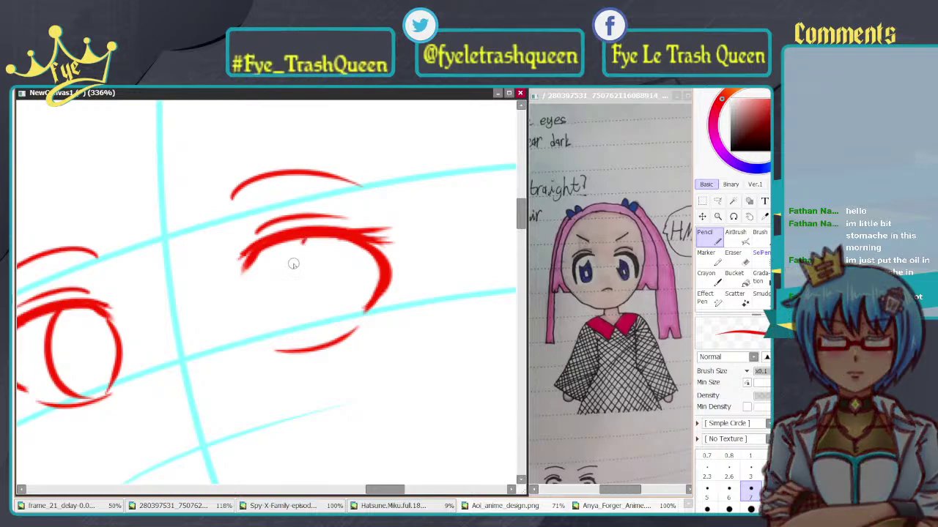
drag(293, 263, 333, 337)
key(ctrl+z)
drag(292, 261, 330, 348)
key(ctrl+z)
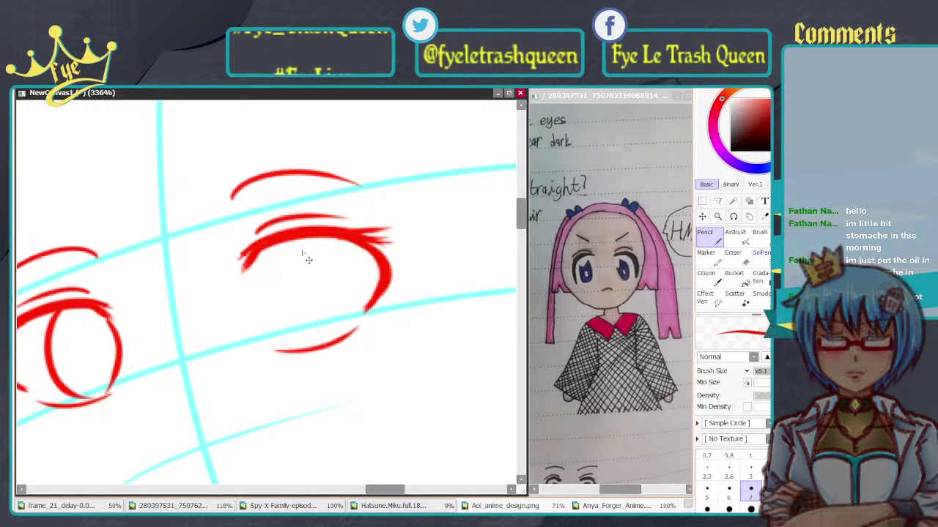
mouse_move(293, 261)
mouse_down()
mouse_move(297, 324)
mouse_move(335, 342)
mouse_up()
key(ctrl+z)
Step: Draw the left curve of the right eye's iris from the upper lid down to the lower lid line, replacing two earlier strokes
mouse_move(299, 240)
mouse_down()
mouse_move(292, 285)
mouse_move(344, 325)
mouse_up()
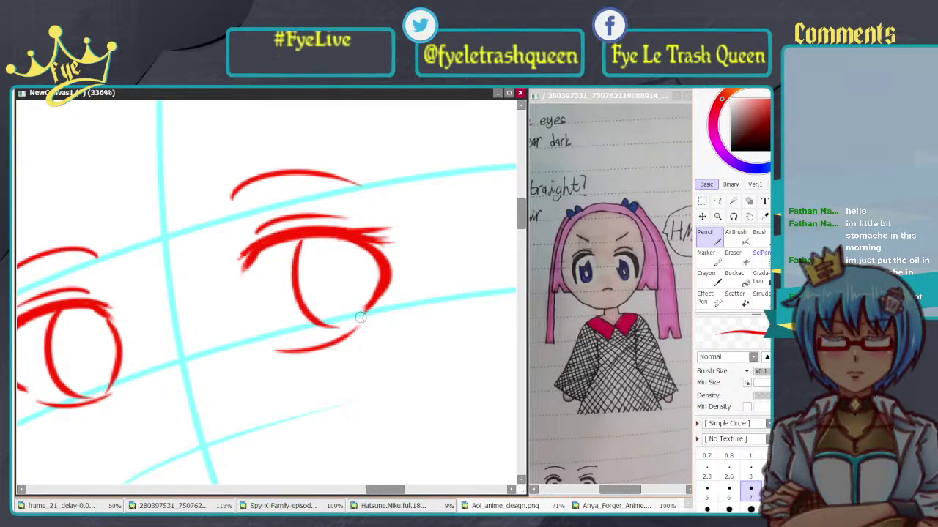
key(ctrl+z)
mouse_move(293, 244)
mouse_down()
mouse_move(307, 335)
mouse_move(335, 331)
mouse_up()
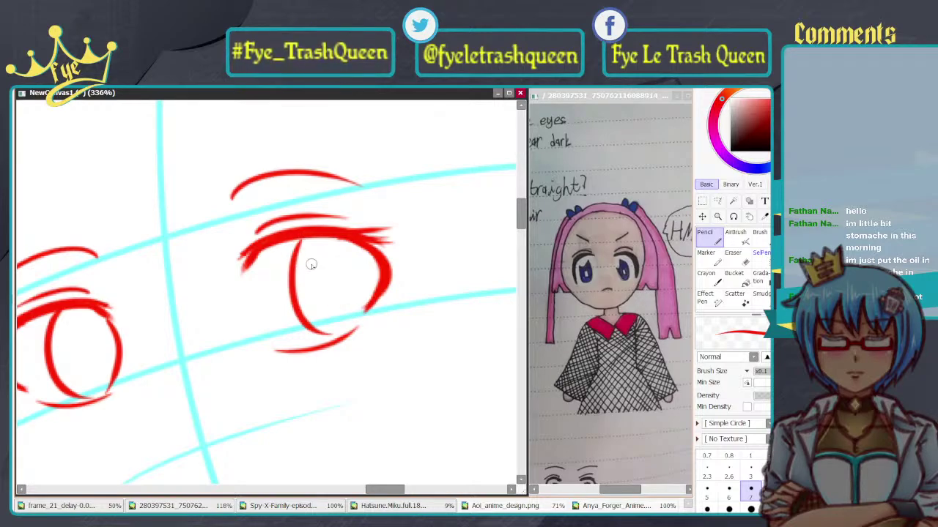
key(ctrl+z)
drag(298, 236, 339, 334)
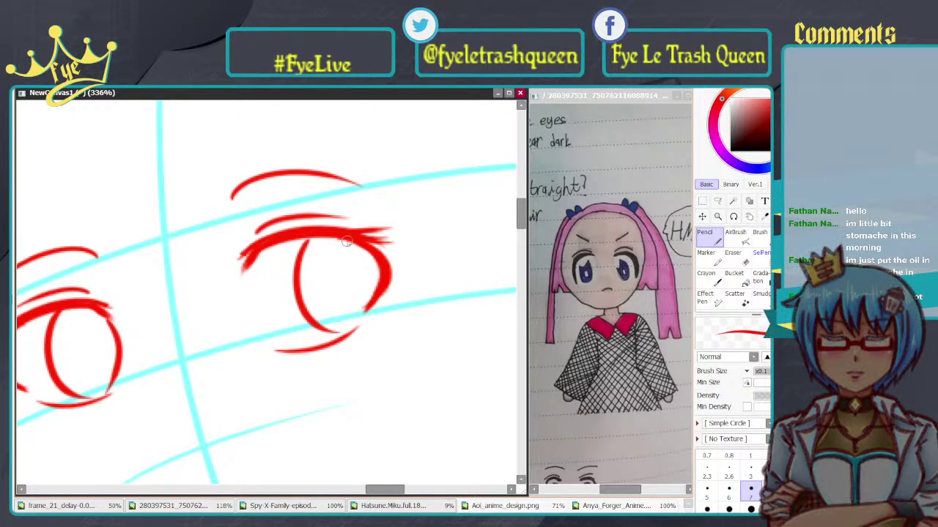
Step: Draw the right curve of the right eye's iris from the upper lid to the lower lid line, replacing two earlier attempts
mouse_move(347, 242)
mouse_down()
mouse_move(335, 329)
mouse_move(372, 264)
mouse_move(339, 330)
mouse_up()
key(ctrl+z)
key(ctrl+z)
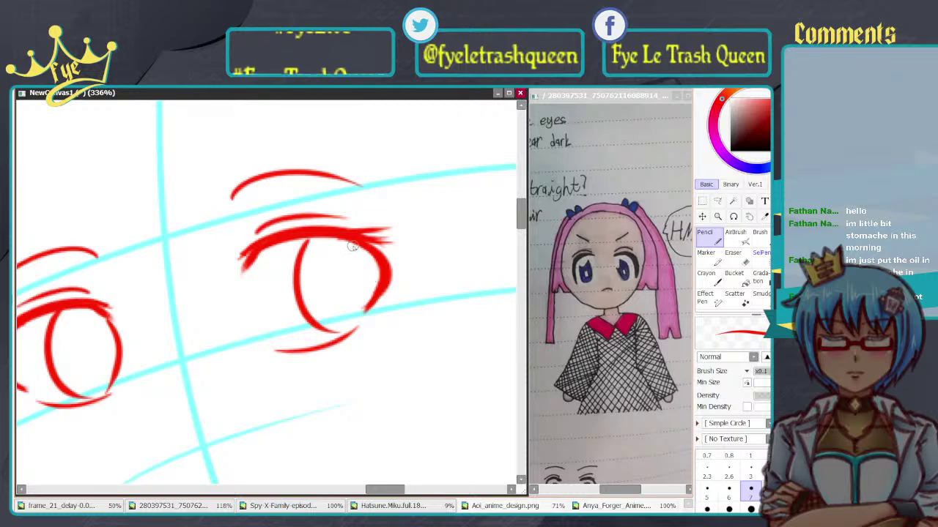
mouse_move(353, 246)
mouse_down()
mouse_move(341, 334)
mouse_move(367, 259)
mouse_move(351, 332)
mouse_up()
key(ctrl+z)
key(ctrl+z)
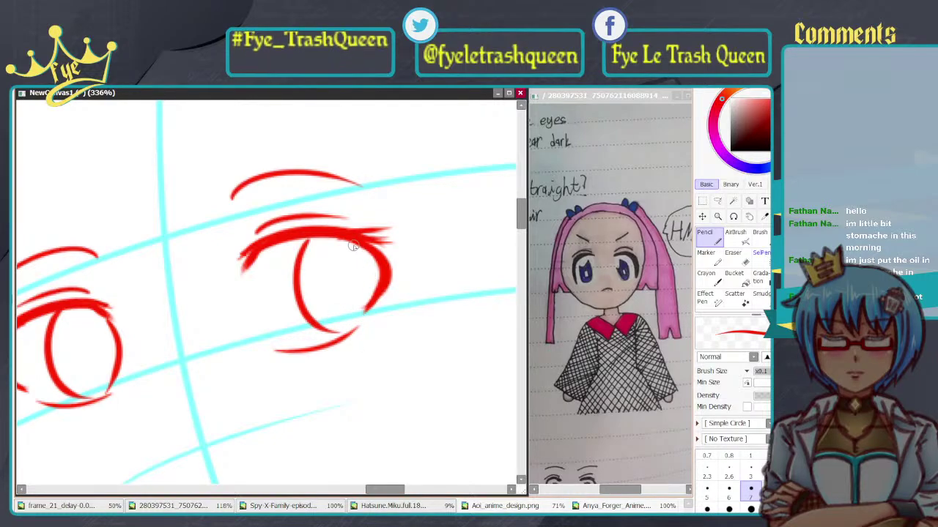
drag(352, 247, 350, 317)
Step: Compare the irises of both eyes and undo the right eye's iris outline
scroll(368, 219, down, 11)
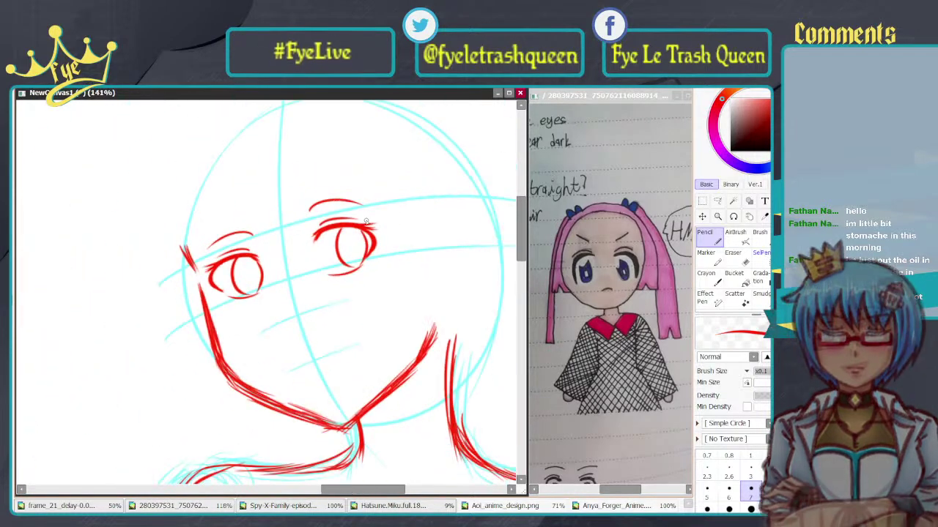
scroll(395, 200, up, 4)
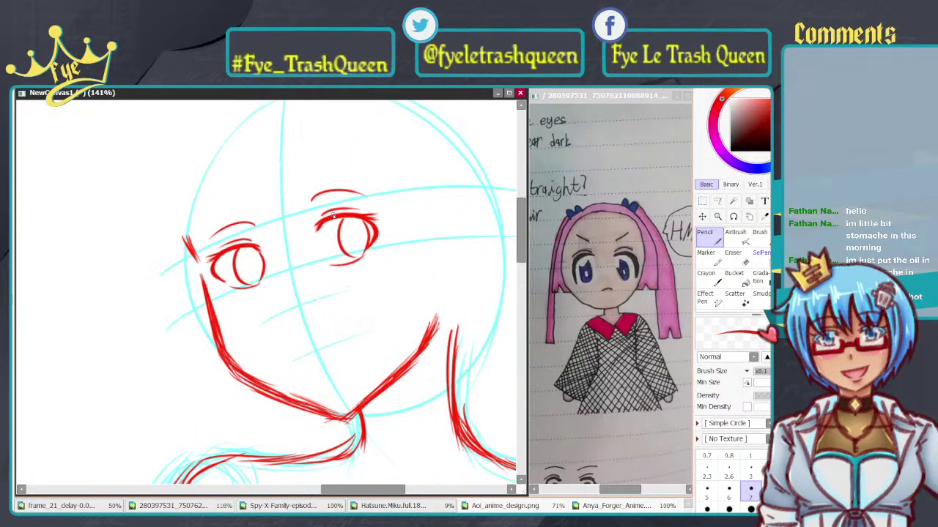
drag(293, 236, 319, 230)
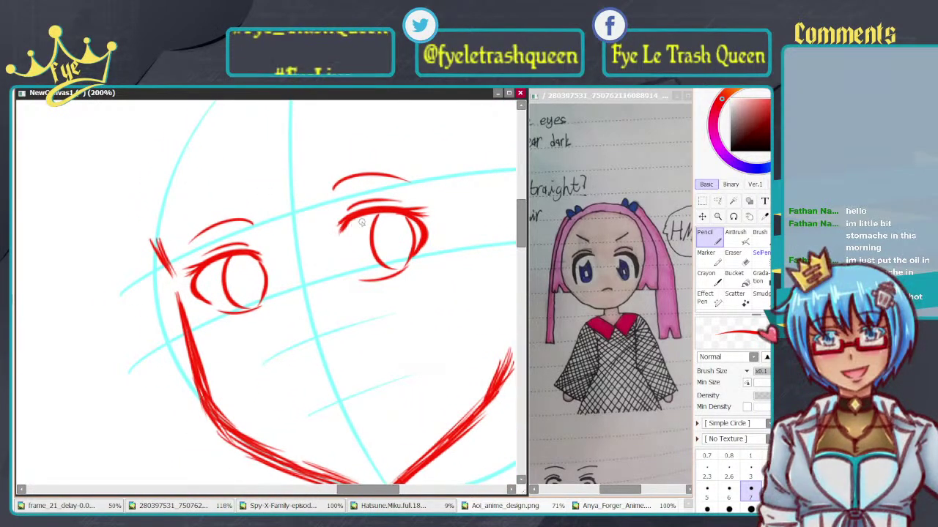
scroll(358, 222, up, 2)
scroll(358, 221, down, 2)
scroll(358, 222, up, 3)
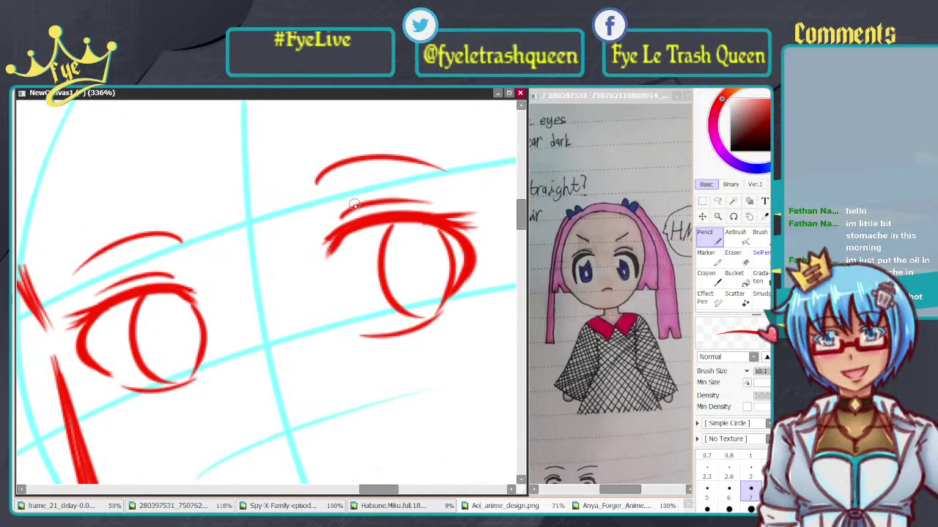
key(ctrl+z)
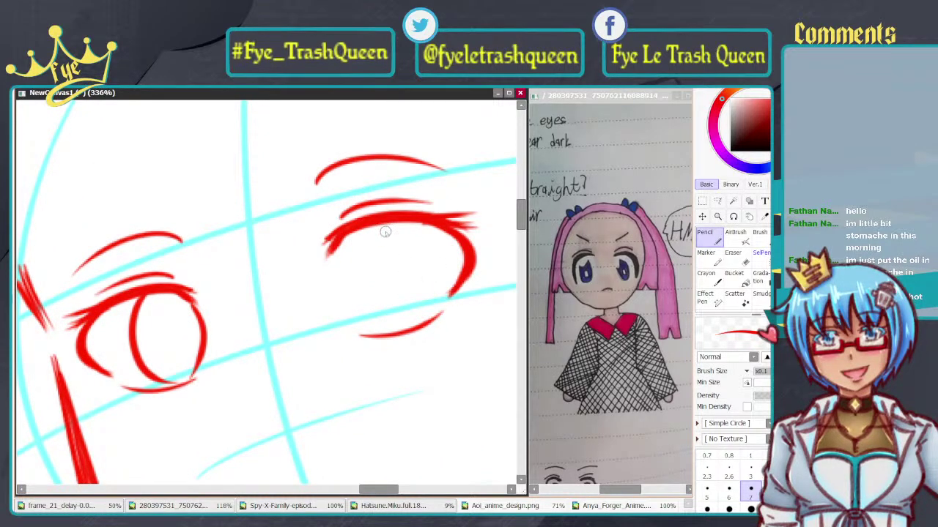
Step: Redraw both curves of the right eye's iris, wider than before, from the upper lid down to the lower lid line
drag(368, 225, 410, 322)
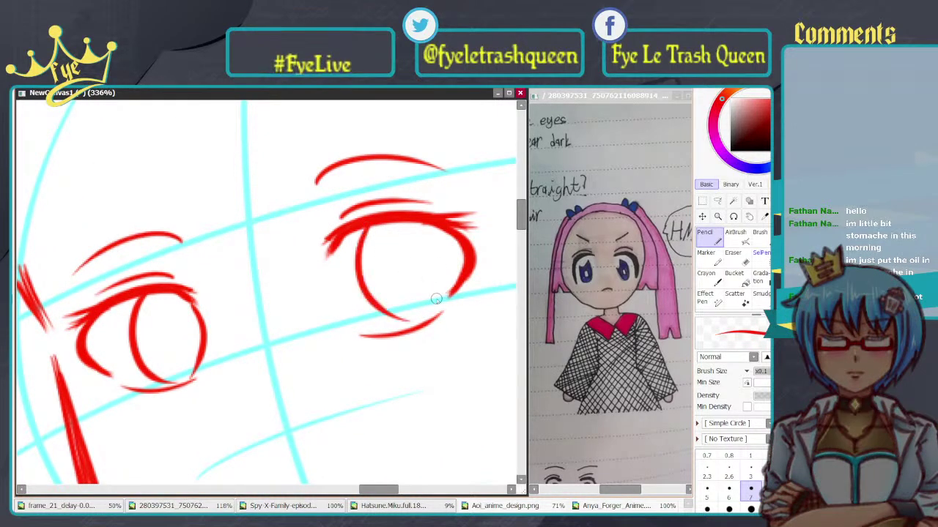
key(ctrl+z)
mouse_move(377, 225)
mouse_down()
mouse_move(368, 311)
mouse_move(399, 327)
mouse_up()
key(ctrl+z)
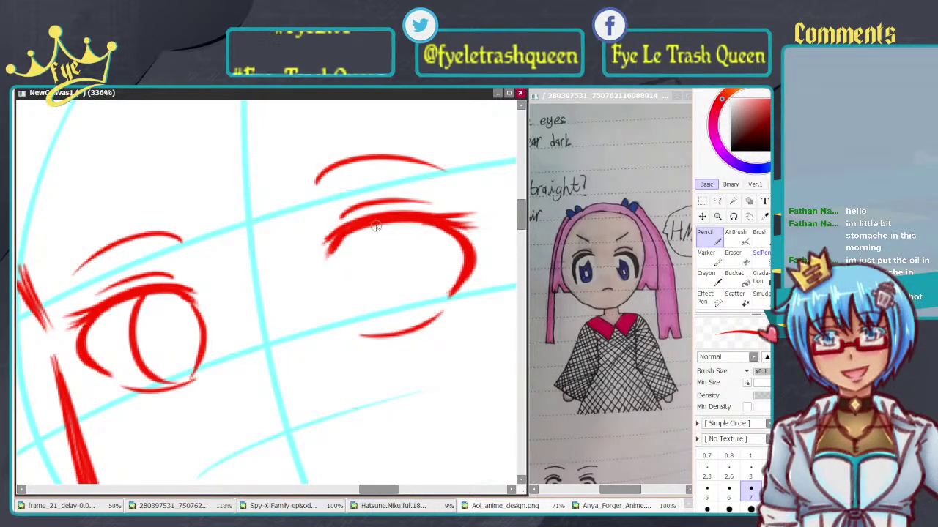
drag(376, 225, 415, 327)
key(ctrl+z)
mouse_move(425, 225)
mouse_down()
mouse_move(421, 324)
mouse_move(448, 270)
mouse_move(426, 318)
mouse_up()
key(ctrl+z)
drag(440, 241, 422, 317)
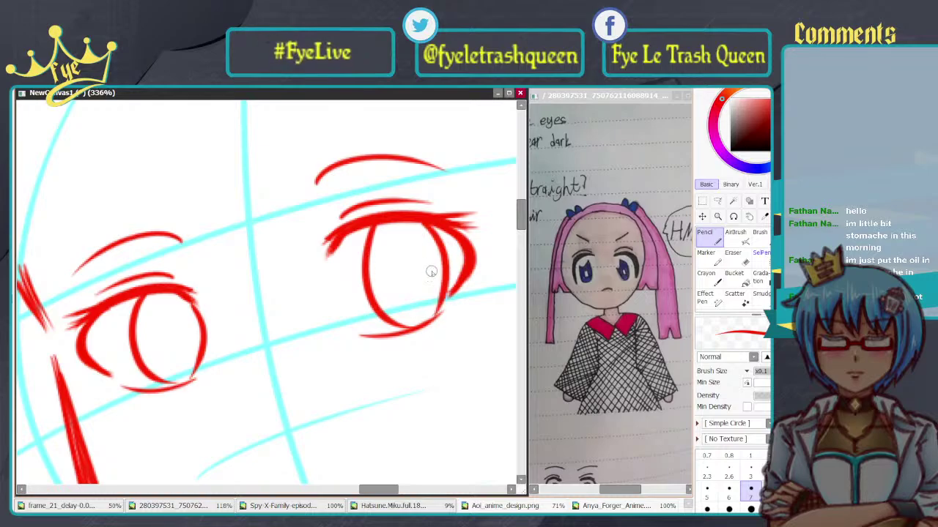
Step: Select the right eye freehand below its brow and deform it, pulling its upper inner corner slightly down towards the nose
scroll(444, 218, down, 5)
scroll(443, 217, down, 5)
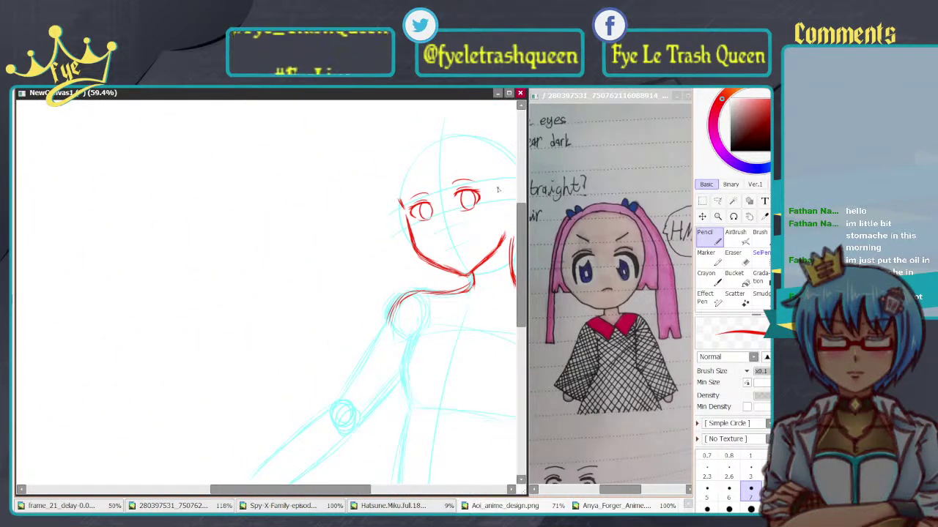
scroll(477, 229, up, 6)
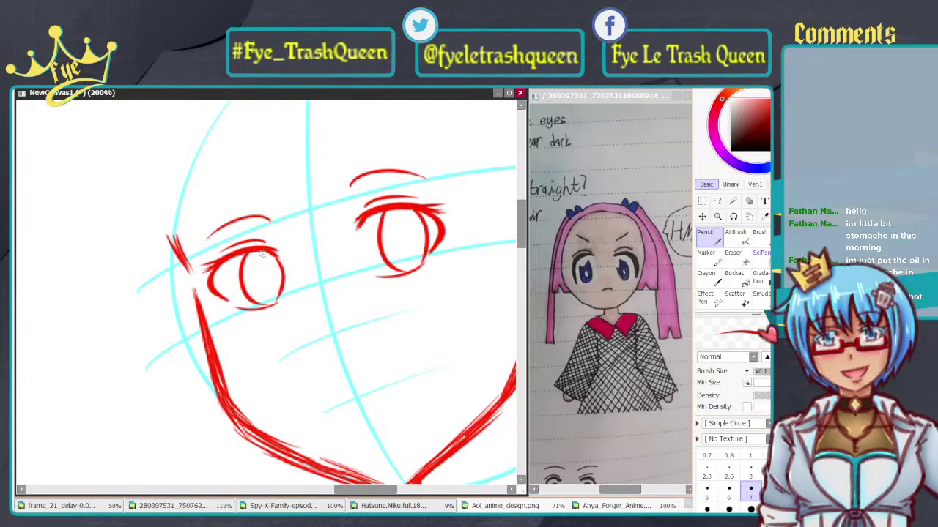
click(717, 201)
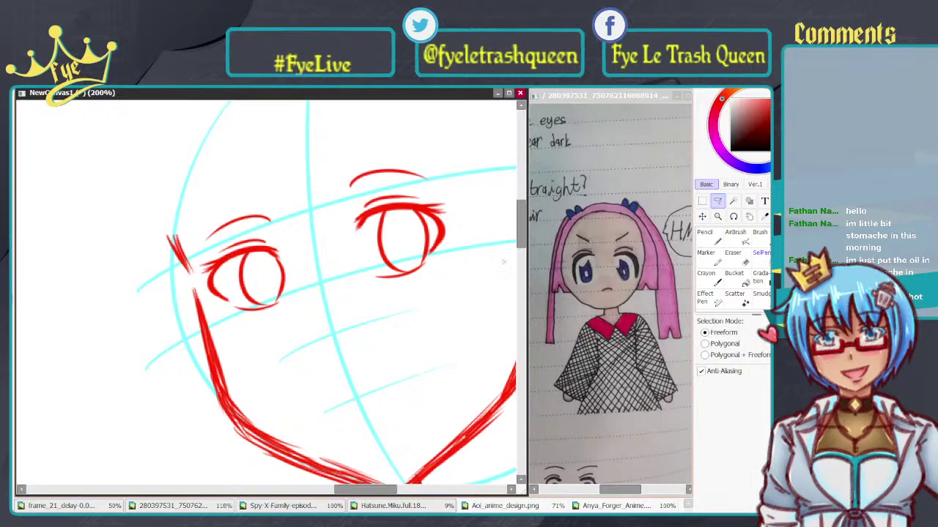
mouse_move(351, 296)
mouse_down()
mouse_move(327, 244)
mouse_move(374, 185)
mouse_move(464, 211)
mouse_up()
key(ctrl+t)
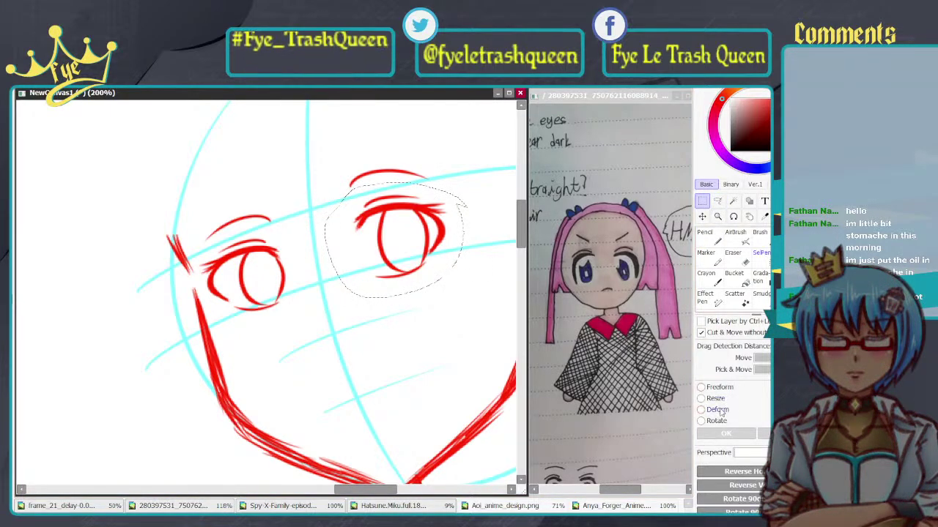
drag(358, 207, 354, 212)
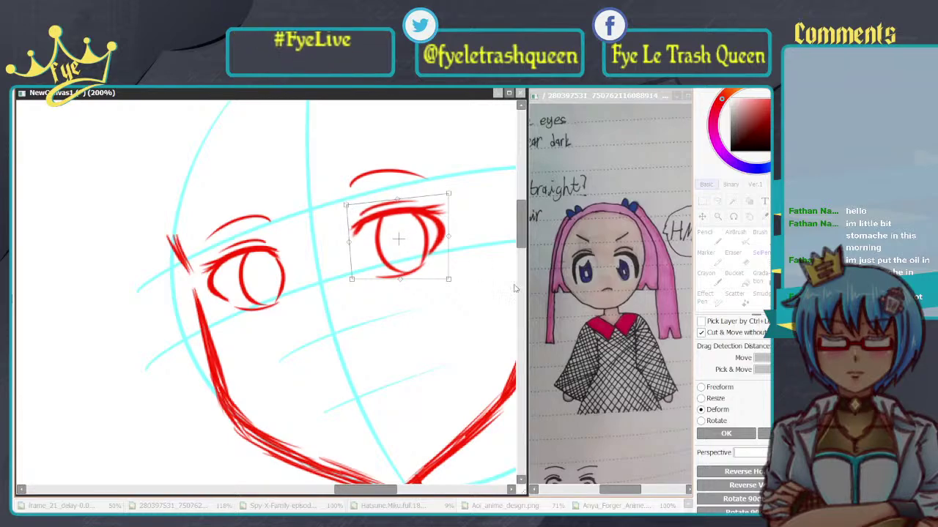
click(719, 434)
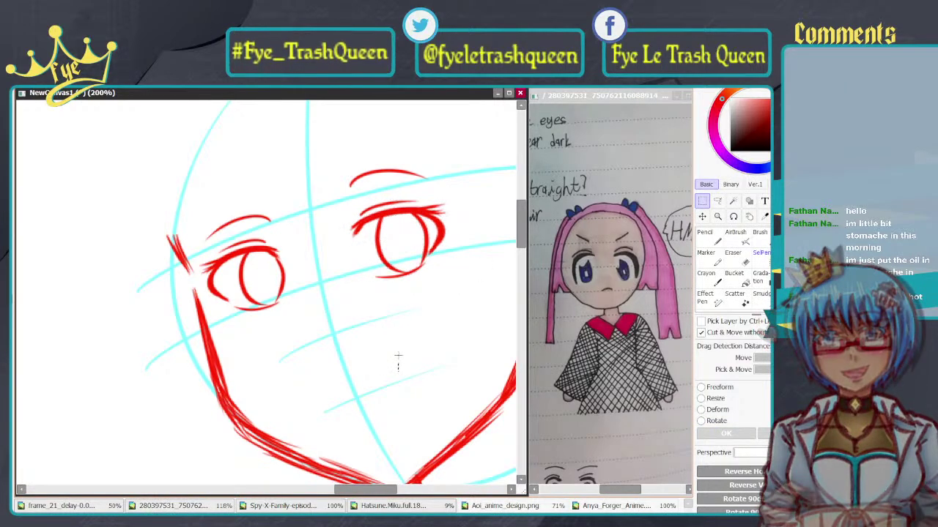
Step: Thicken the lash lines of both eyes with the Pencil
scroll(444, 178, down, 7)
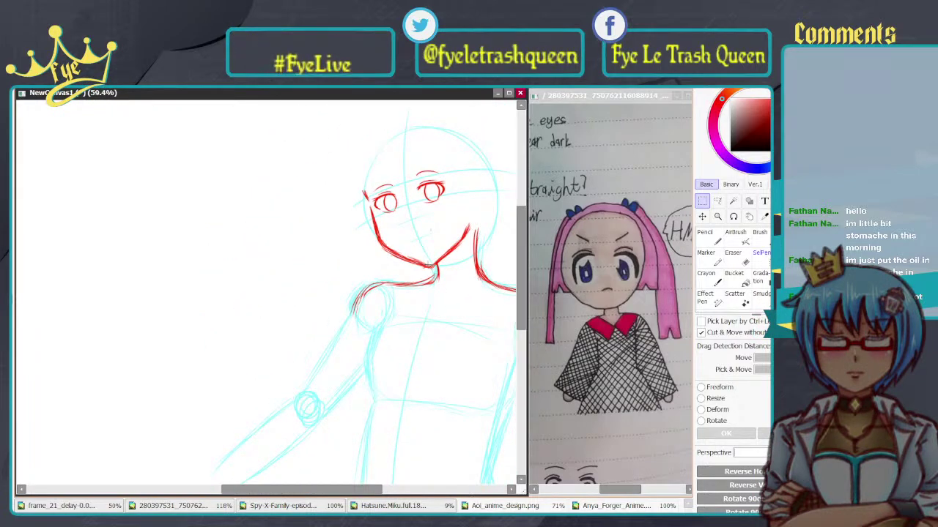
scroll(433, 183, up, 7)
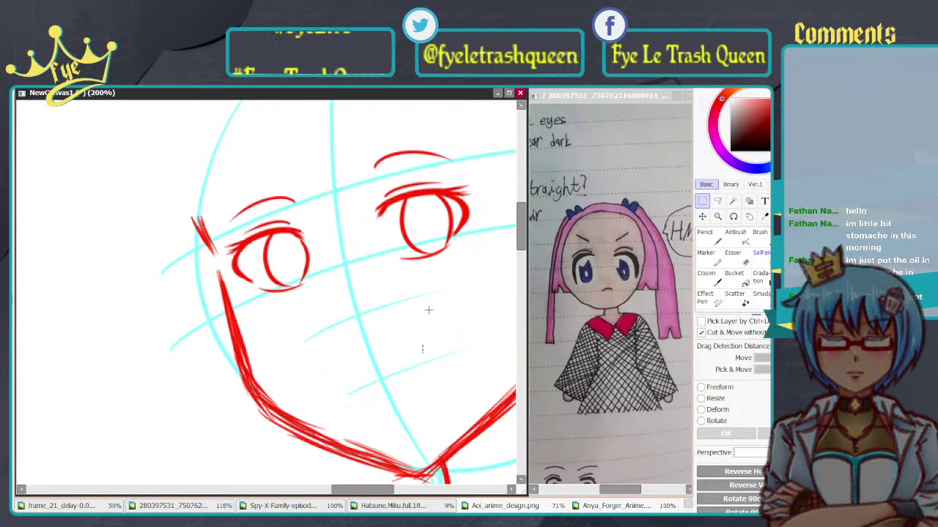
key(n)
scroll(423, 226, up, 1)
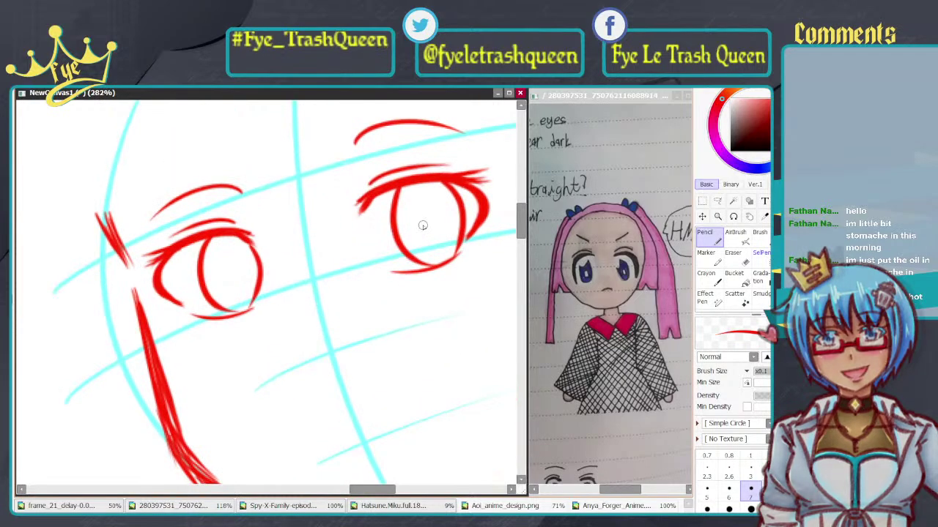
scroll(423, 226, down, 1)
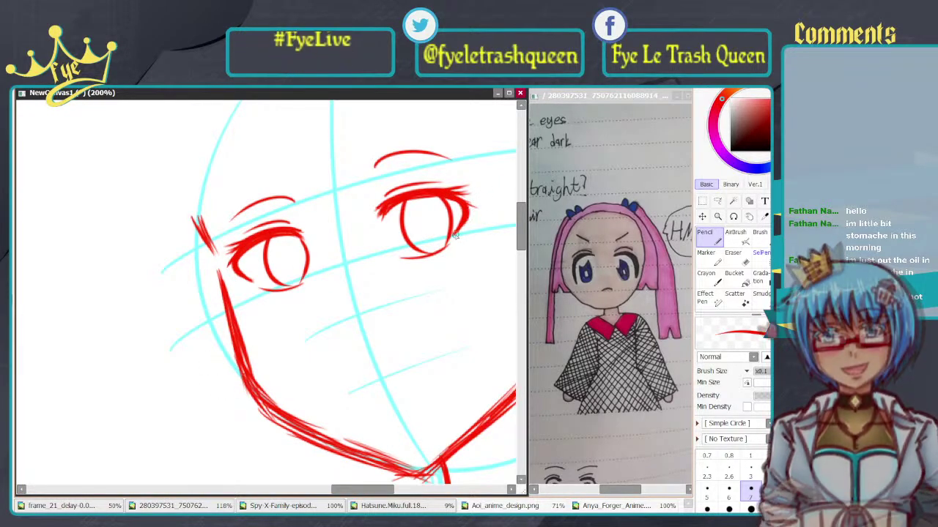
Step: Draw a short nose stroke beside the face's centre line and a short, slightly curved mouth line in two strokes on the lower guide
scroll(464, 181, down, 3)
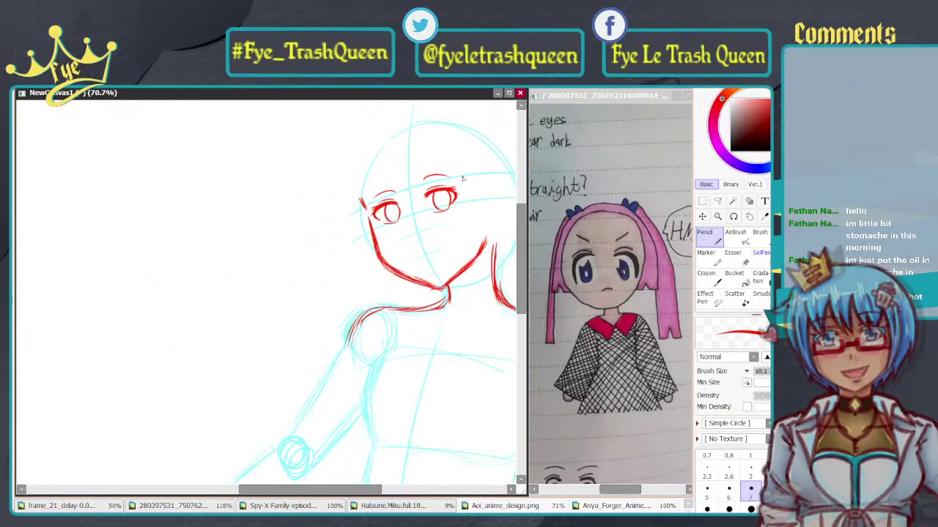
drag(458, 233, 366, 238)
scroll(367, 213, up, 2)
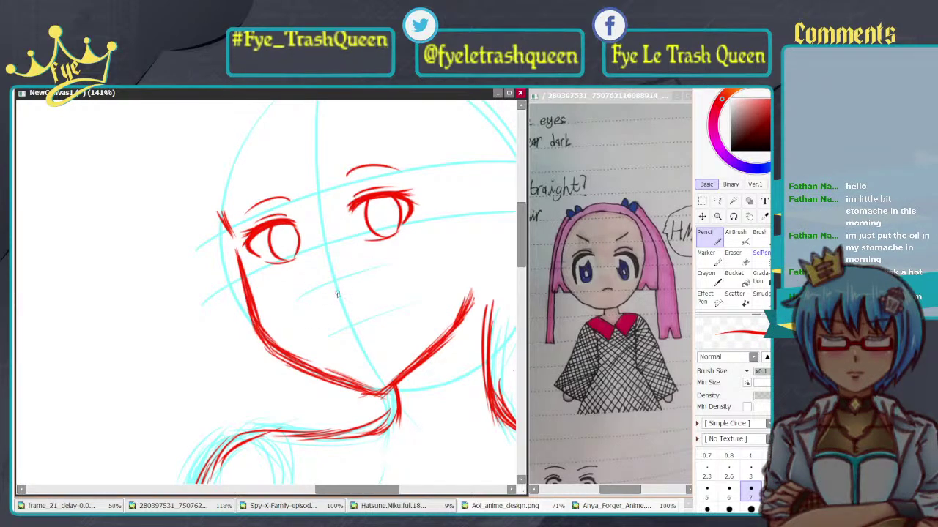
key(ctrl+z)
drag(334, 279, 324, 306)
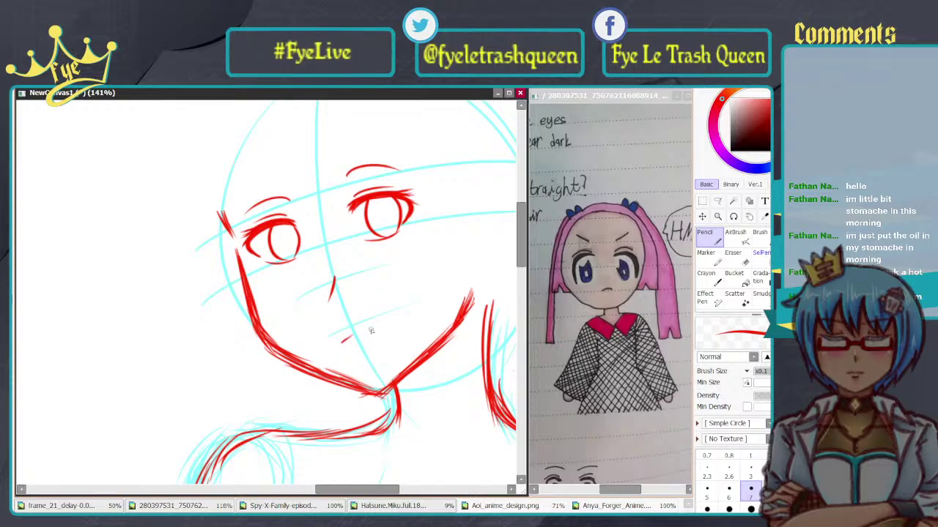
drag(359, 334, 387, 326)
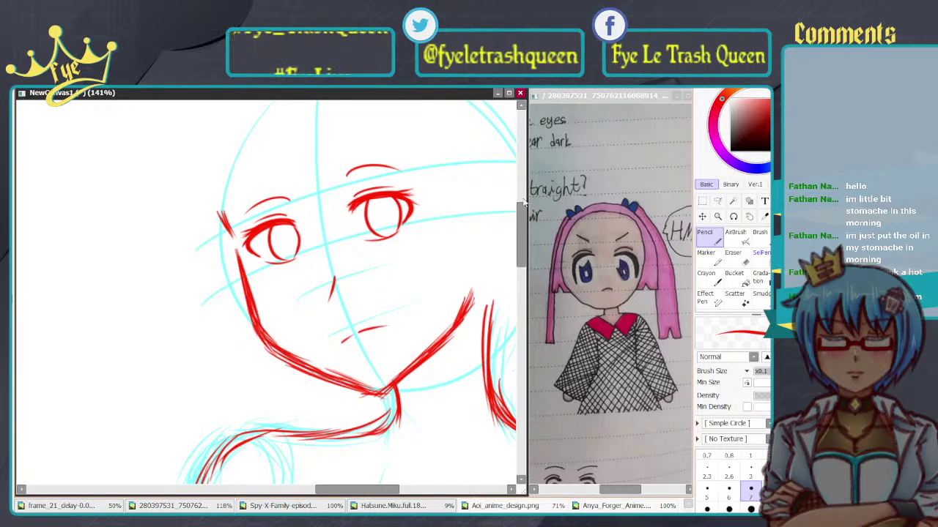
Step: Select the brows, eyes, nose and mouth freehand inside the face outline, then cut and paste them in place
scroll(434, 213, down, 3)
scroll(456, 198, up, 3)
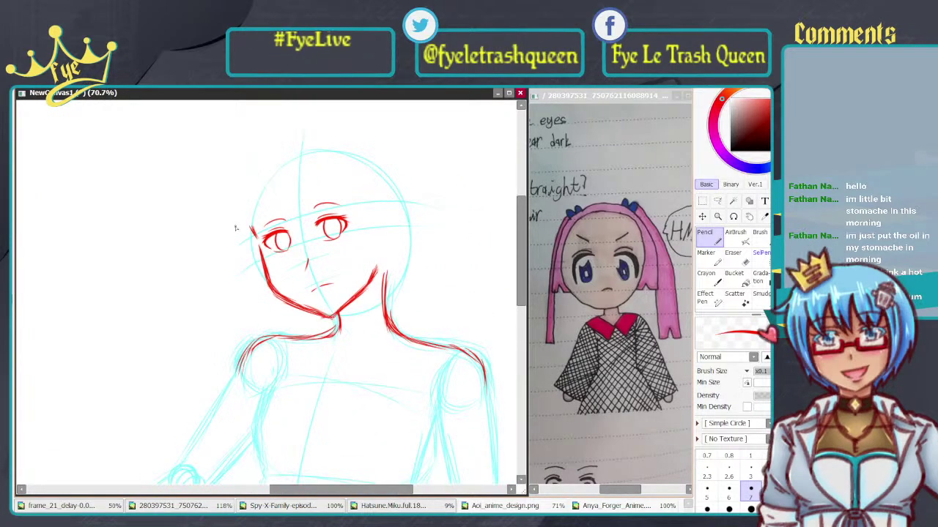
scroll(409, 273, up, 1)
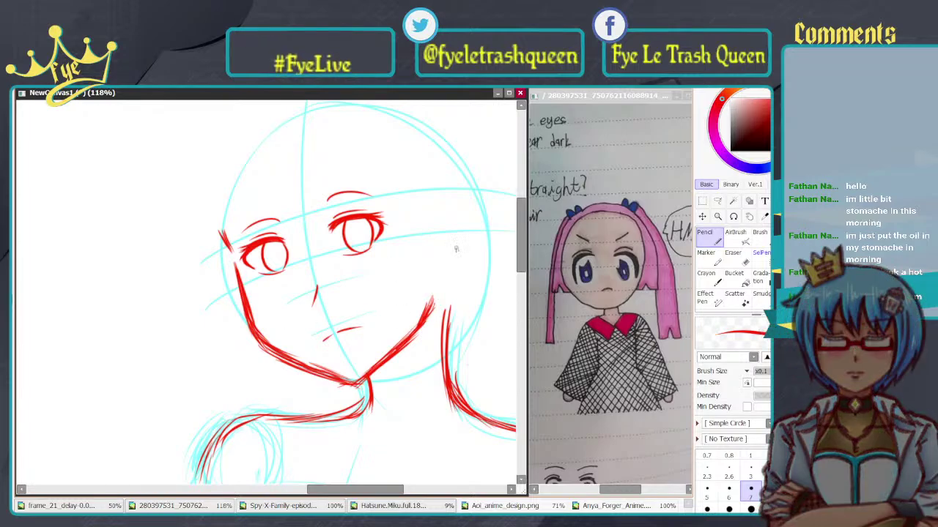
key(l)
drag(396, 192, 418, 271)
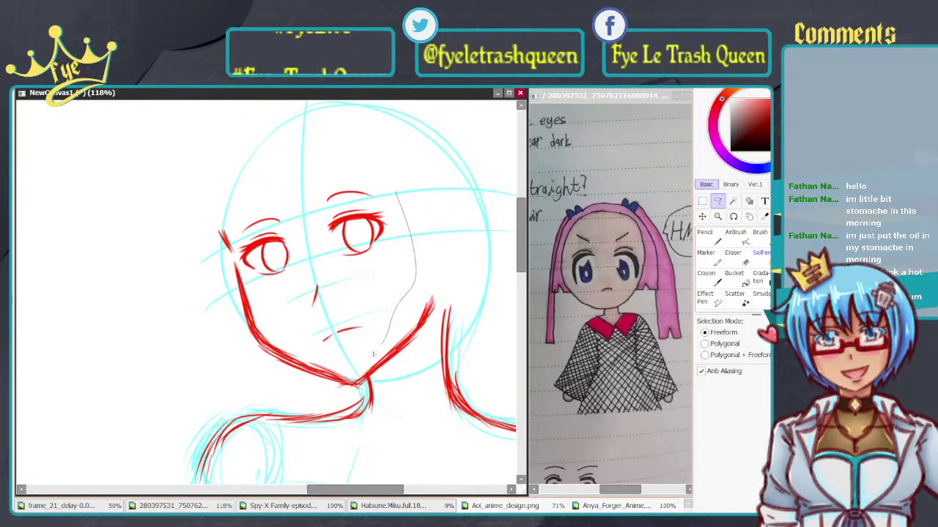
mouse_move(297, 343)
mouse_down()
mouse_move(247, 287)
mouse_move(233, 229)
mouse_up()
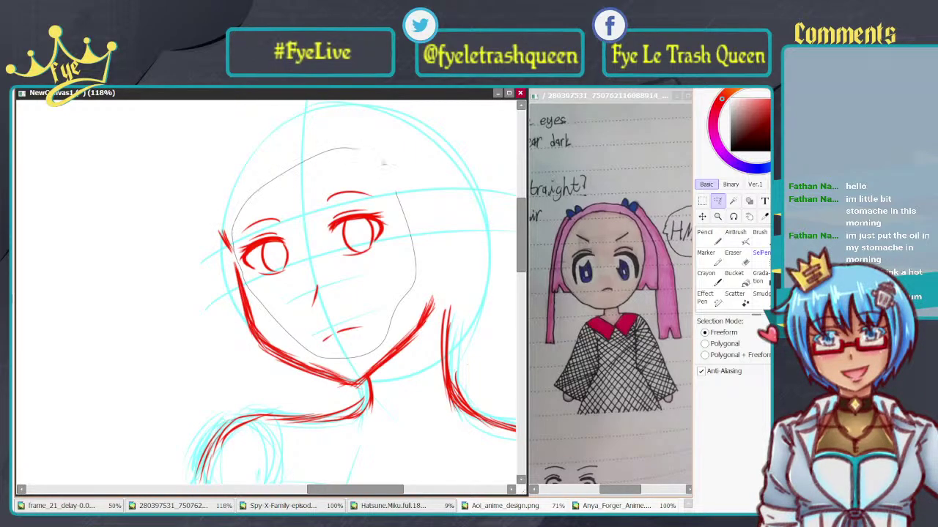
drag(382, 163, 394, 183)
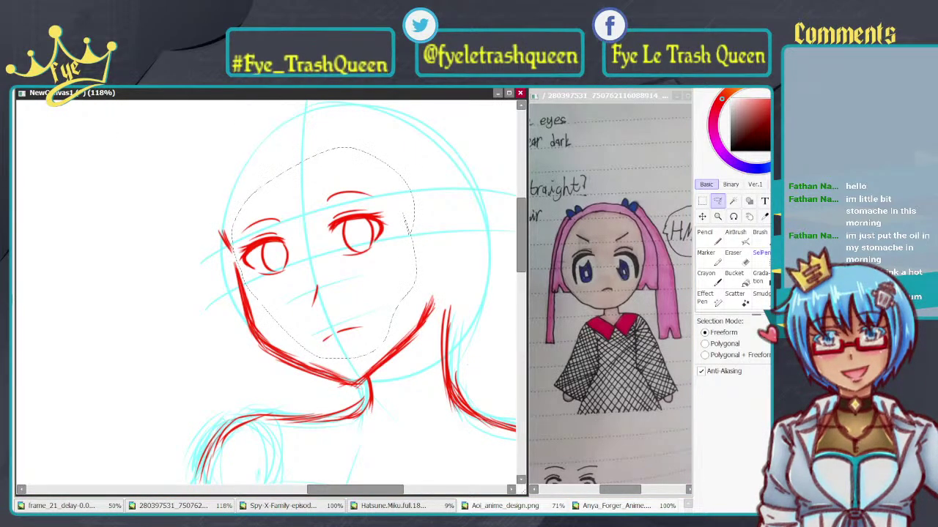
key(ctrl+x)
key(ctrl+v)
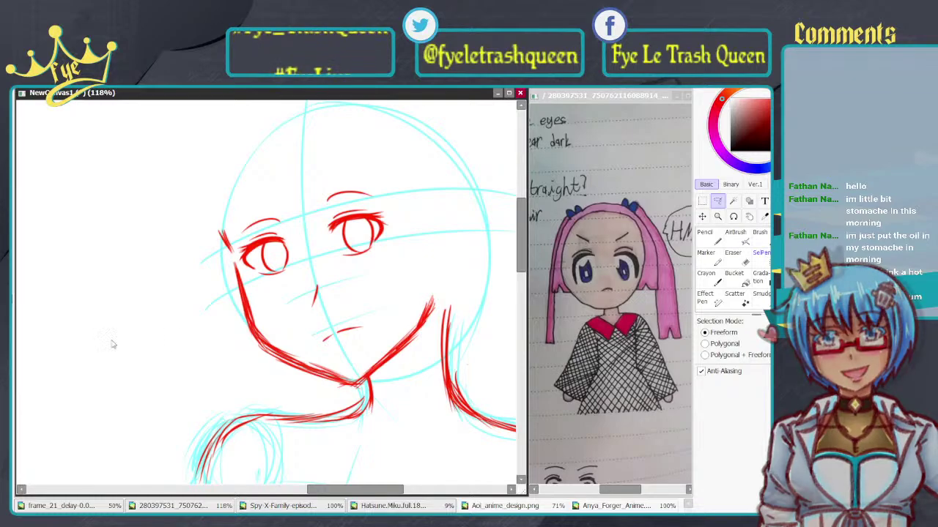
Step: Select the face outline freehand and deform it, pulling its two left corners slightly inwards and nudging the lower right corner inwards
key(e)
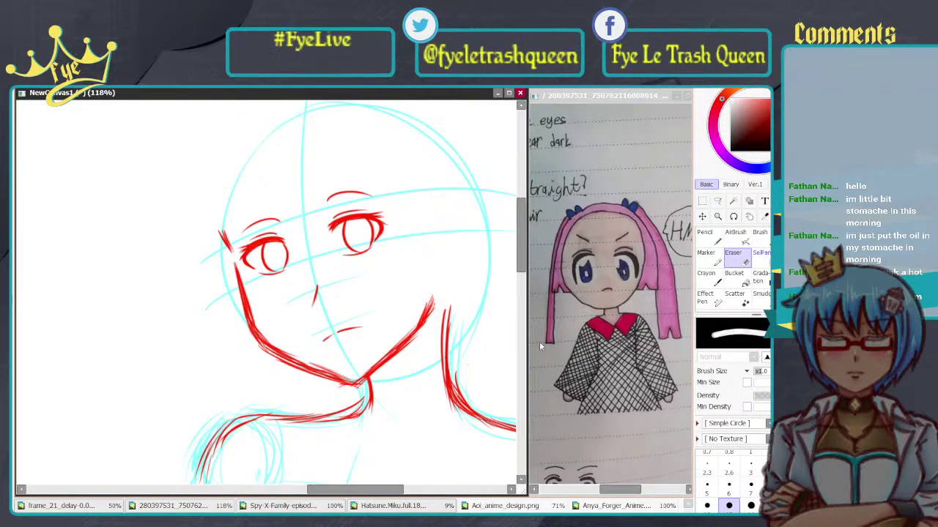
click(717, 203)
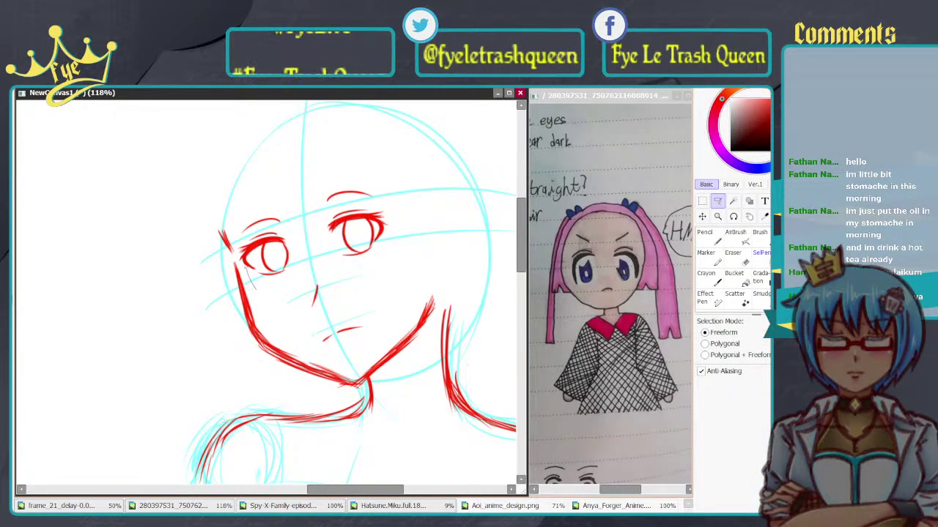
mouse_move(231, 213)
mouse_down()
mouse_move(196, 275)
mouse_move(243, 360)
mouse_move(292, 395)
mouse_move(368, 385)
mouse_up()
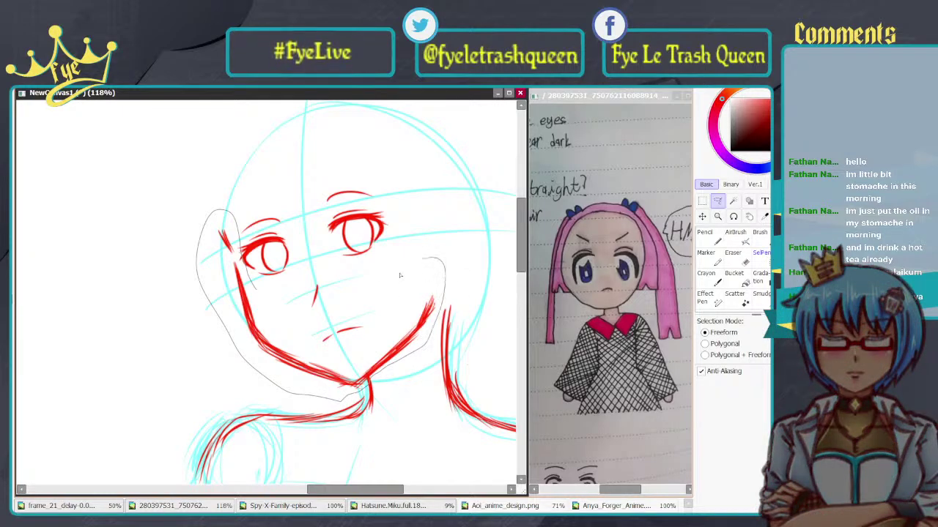
drag(280, 292, 254, 281)
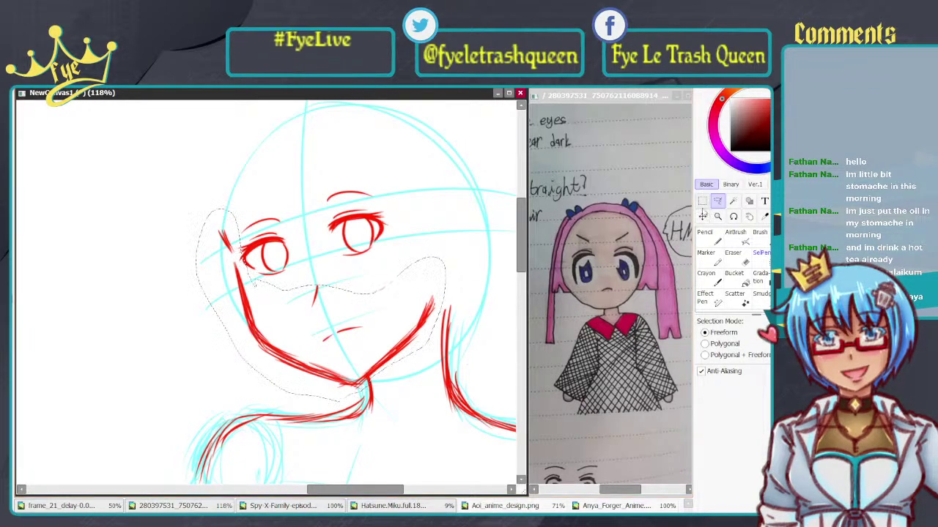
key(ctrl+t)
click(722, 390)
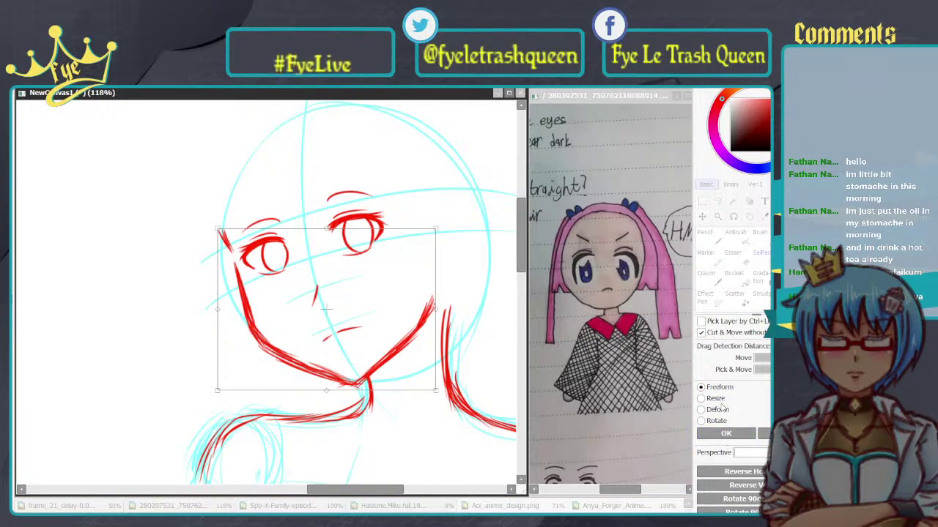
click(718, 409)
mouse_move(220, 393)
mouse_down()
mouse_move(221, 382)
mouse_move(233, 389)
mouse_up()
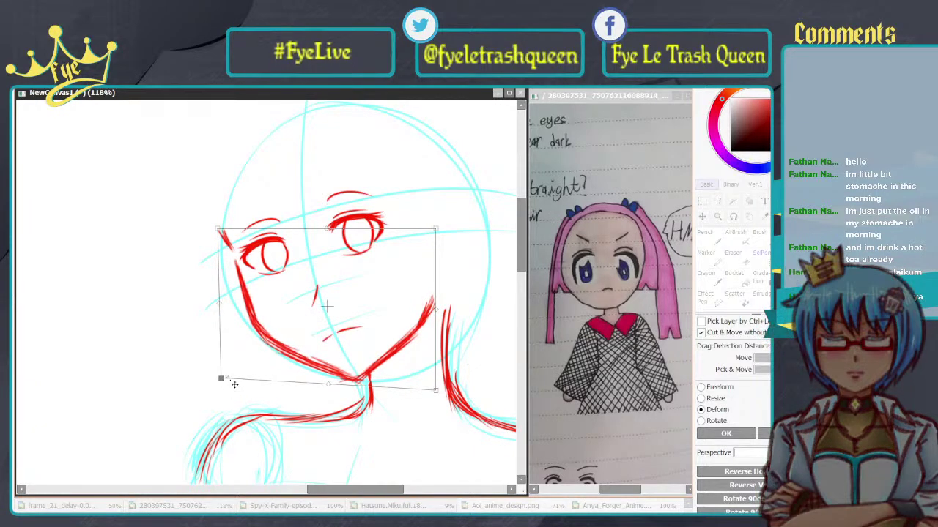
drag(219, 233, 233, 247)
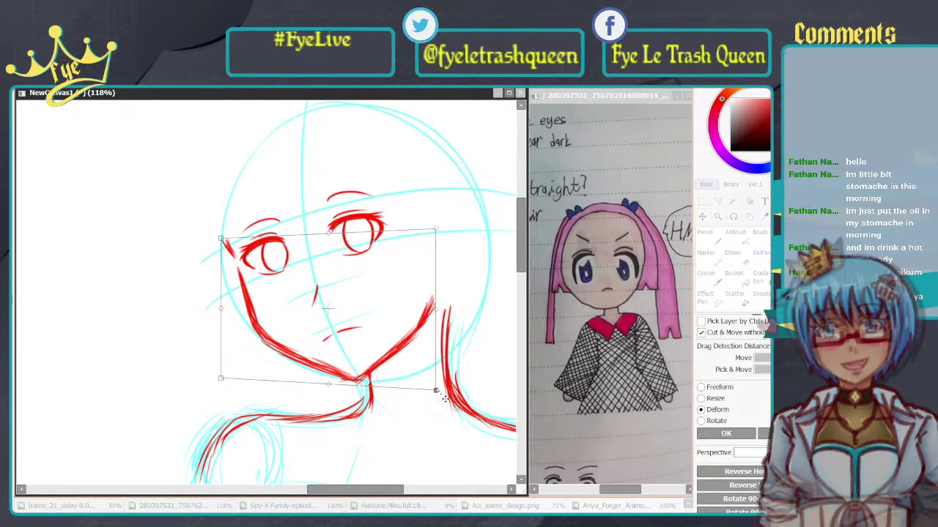
drag(436, 388, 440, 400)
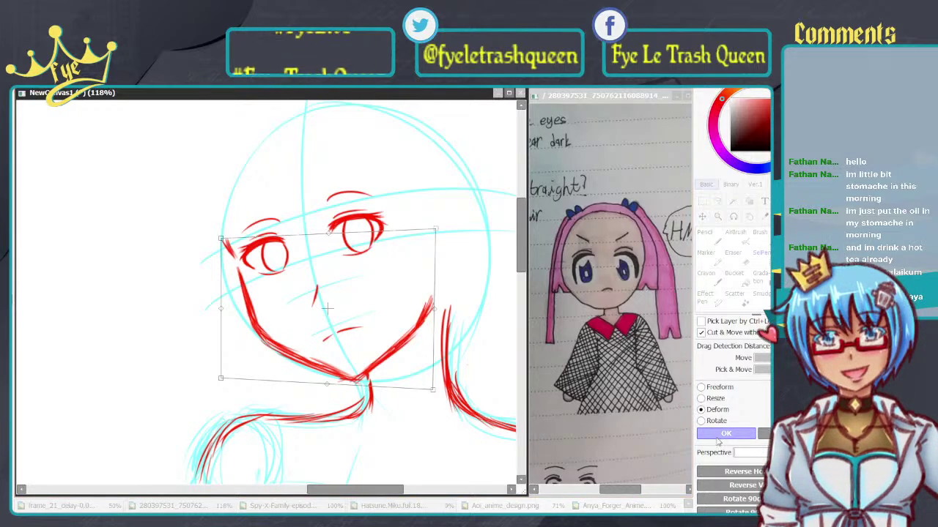
key(Return)
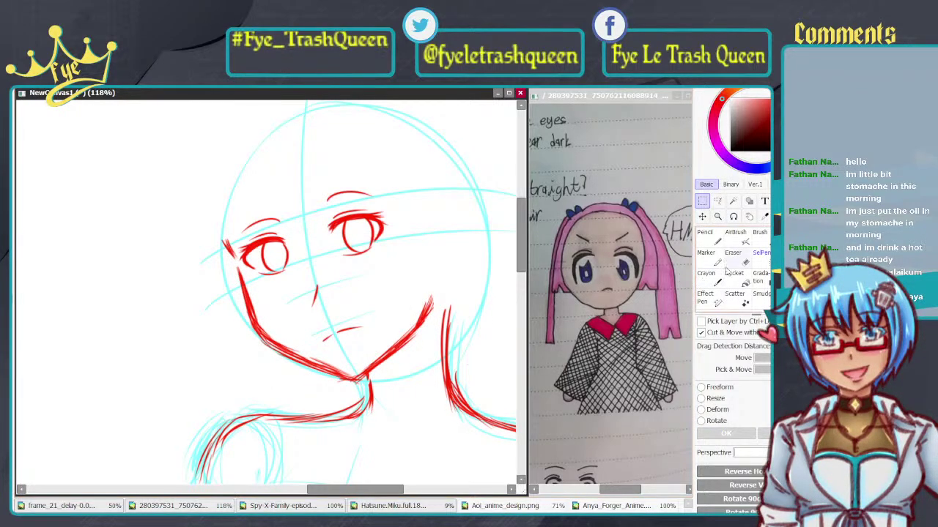
Step: Thin the left cheek and jaw line of the face outline with the Eraser
click(733, 254)
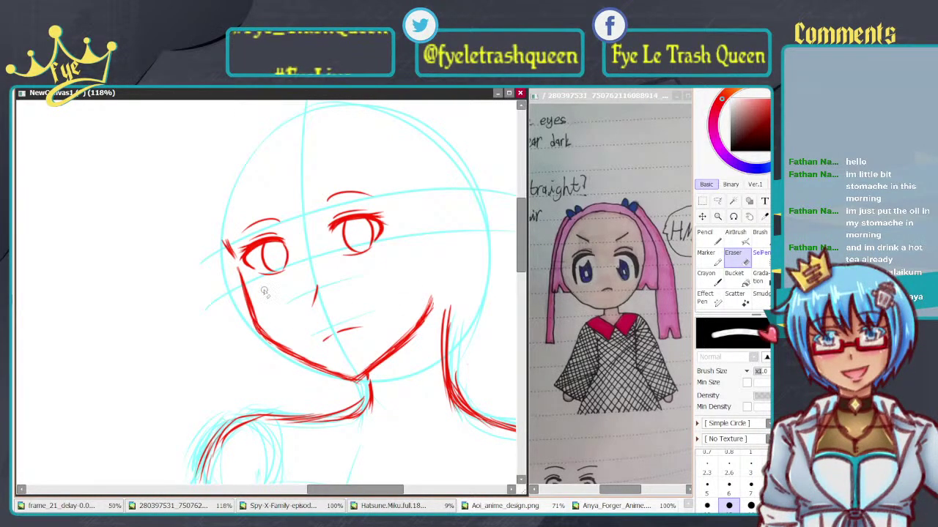
key(n)
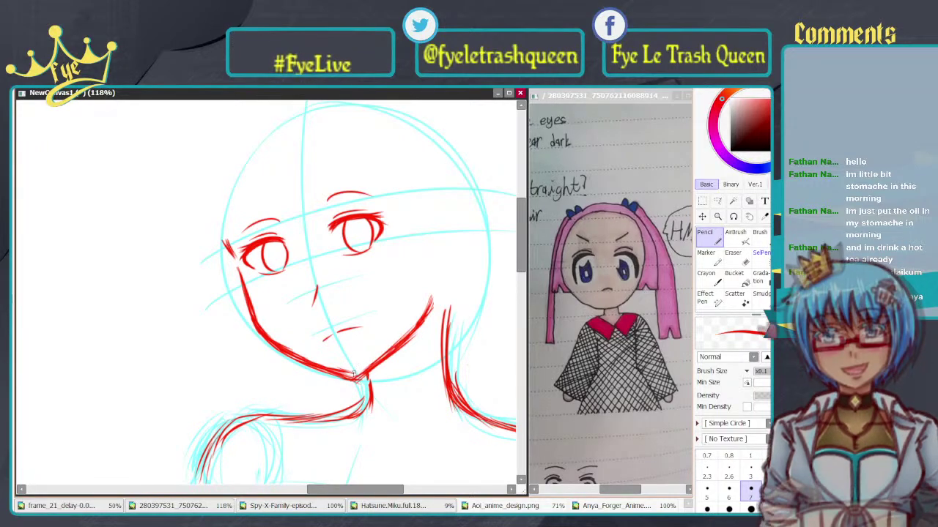
drag(352, 376, 410, 334)
drag(361, 369, 413, 330)
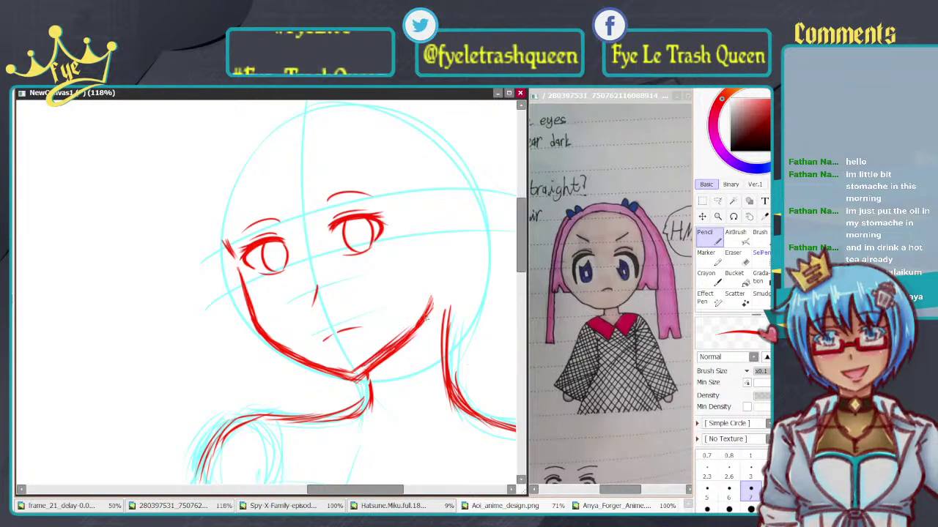
key(ctrl+z)
key(ctrl+z)
drag(353, 376, 418, 321)
key(ctrl+z)
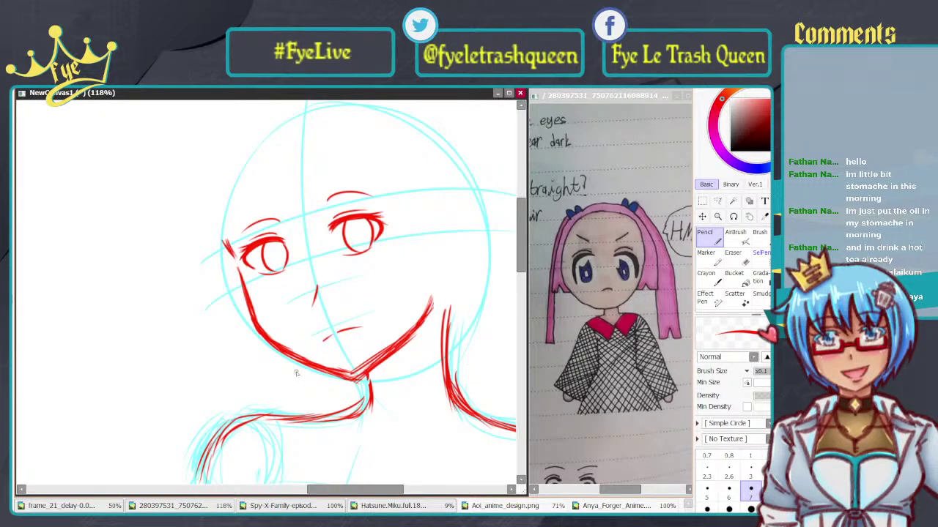
Step: Clean up the chin and thin the right jaw line from its outer edge with the Eraser
key(e)
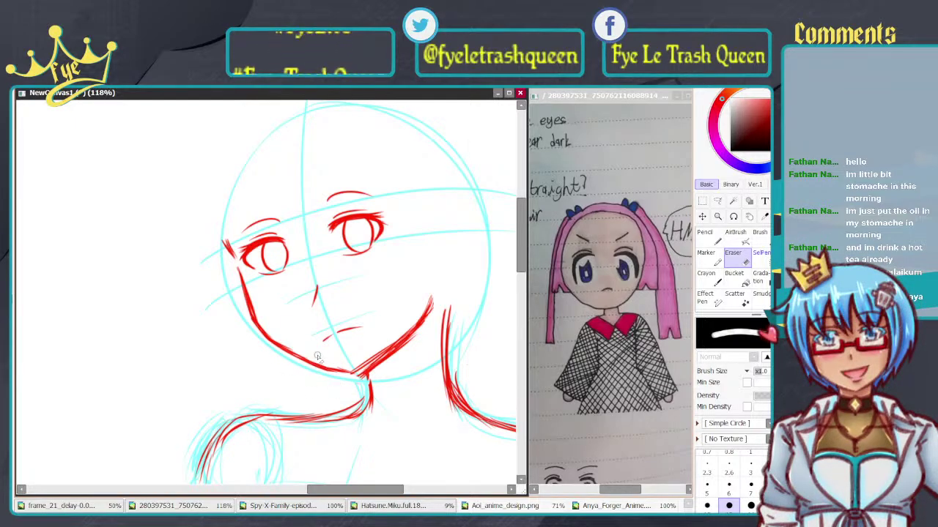
key(n)
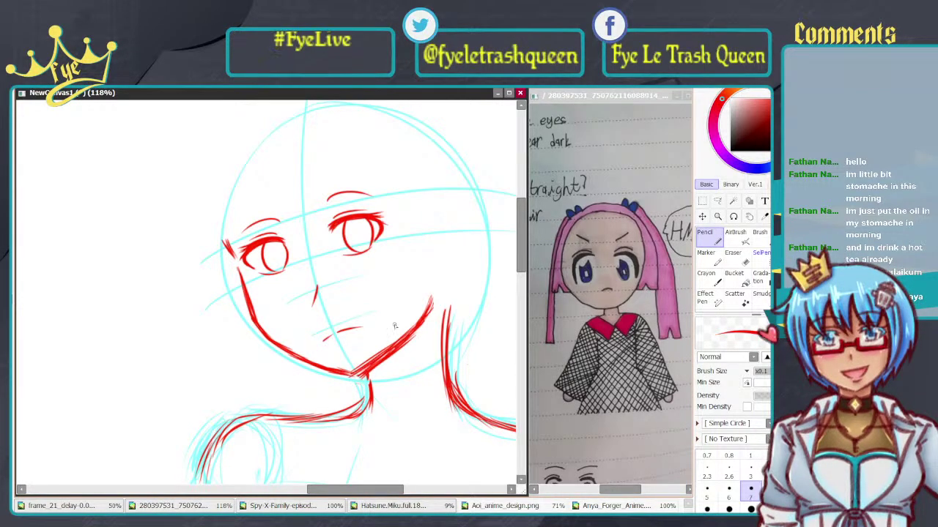
key(e)
drag(382, 374, 425, 334)
key(ctrl+z)
drag(362, 380, 425, 332)
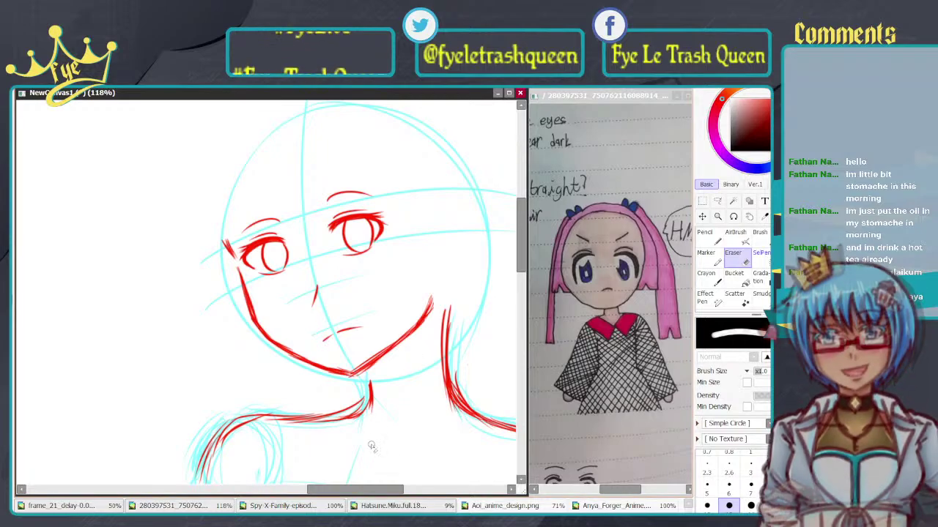
Step: Select the face outline freehand, move it slightly to the right and down, and deselect it
key(n)
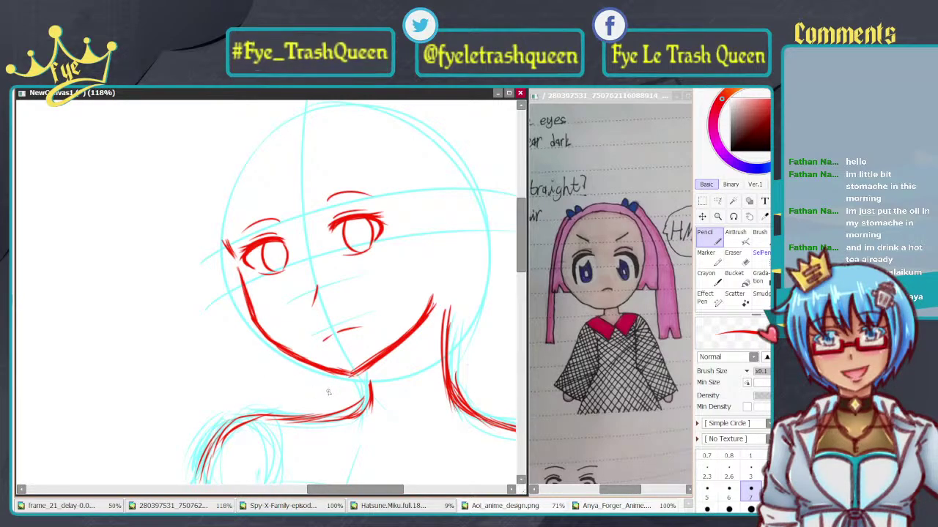
key(m)
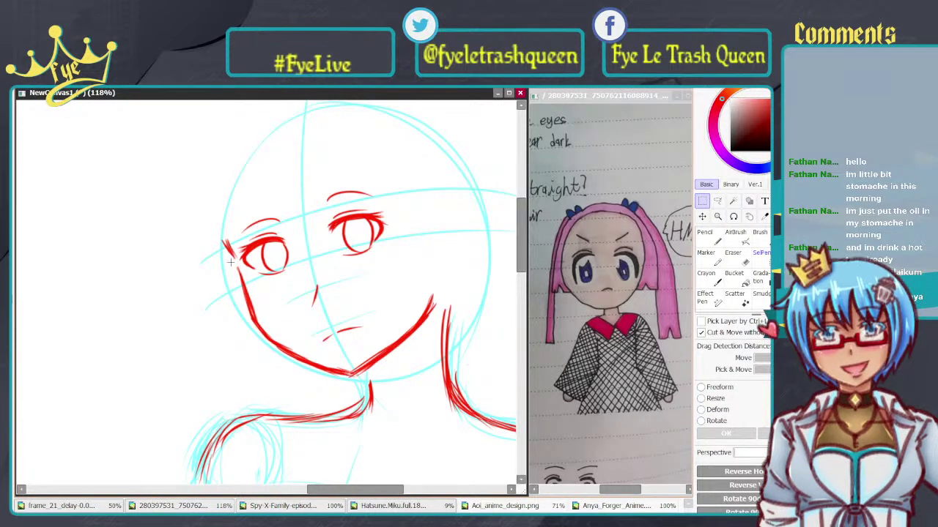
drag(195, 184, 291, 229)
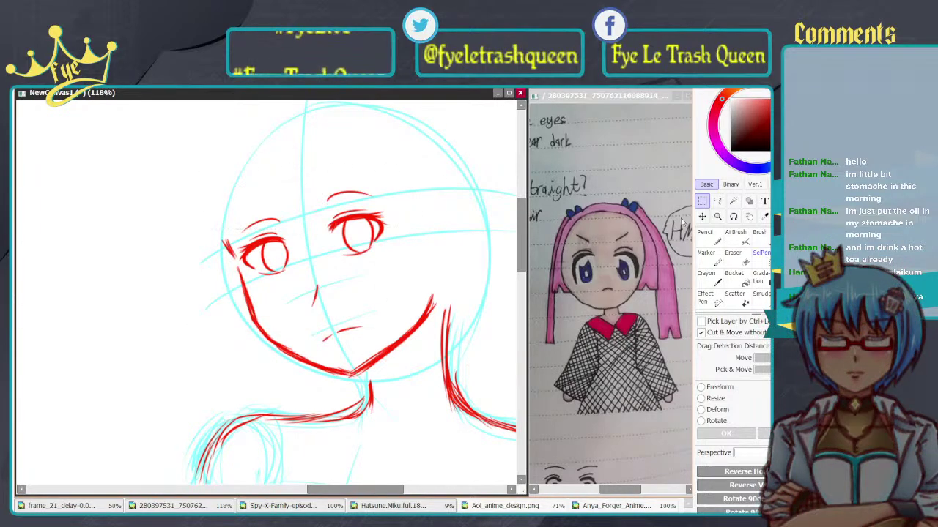
key(a)
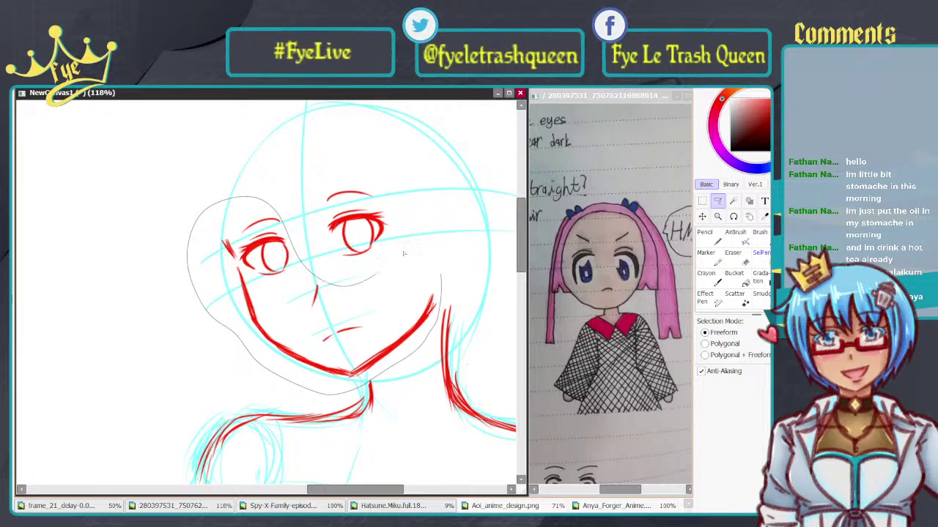
drag(403, 254, 441, 277)
mouse_move(371, 327)
mouse_down()
mouse_move(385, 338)
mouse_move(377, 332)
mouse_up()
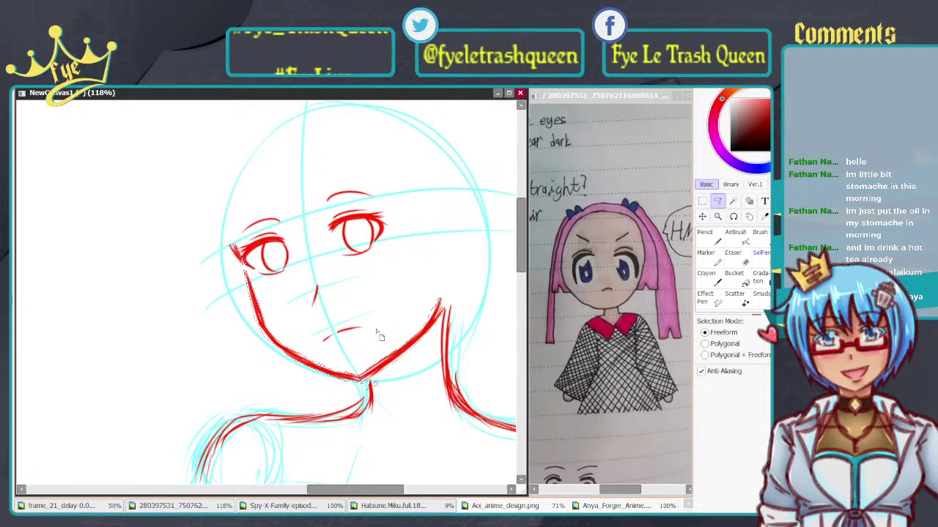
key(ctrl+d)
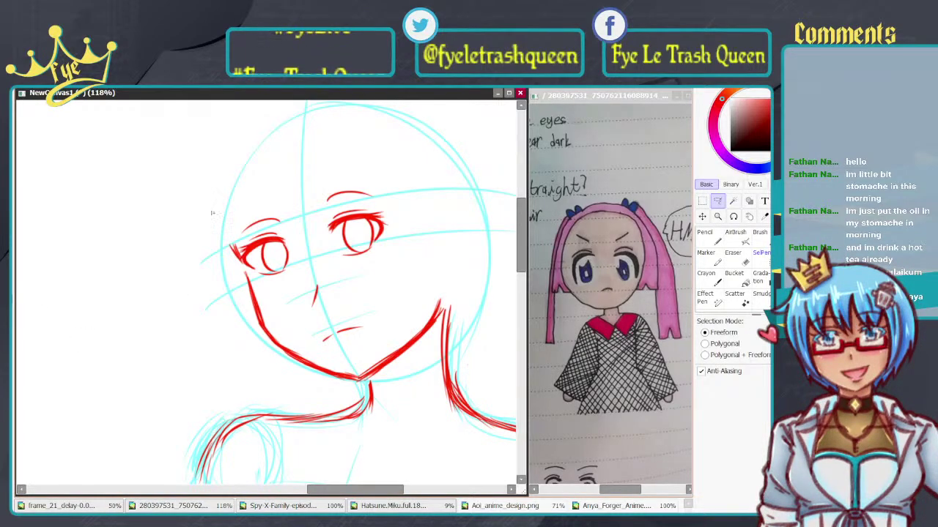
Step: Select the brows, eyes, nose and mouth freehand and move them slightly right and down within the face outline
drag(214, 230, 337, 137)
mouse_move(381, 171)
mouse_down()
mouse_move(388, 338)
mouse_move(193, 192)
mouse_up()
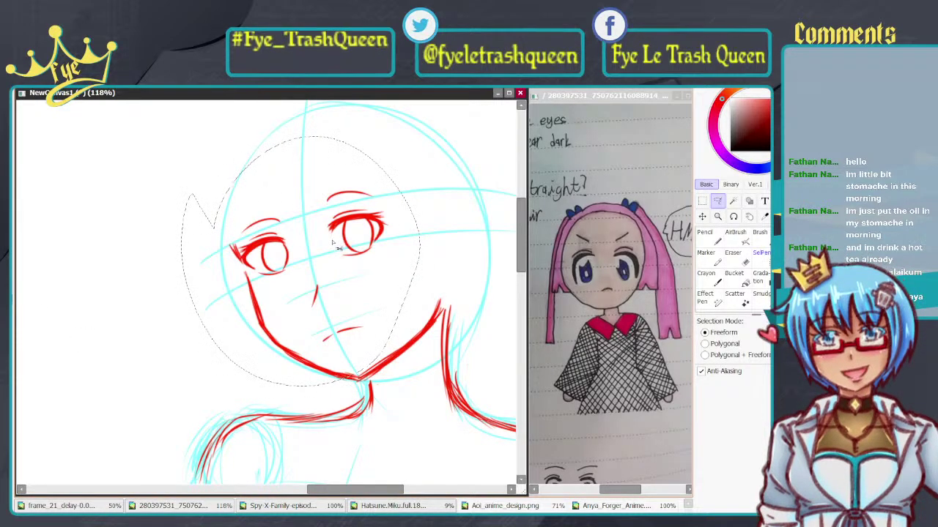
mouse_move(332, 247)
mouse_down()
mouse_move(353, 251)
mouse_move(341, 252)
mouse_up()
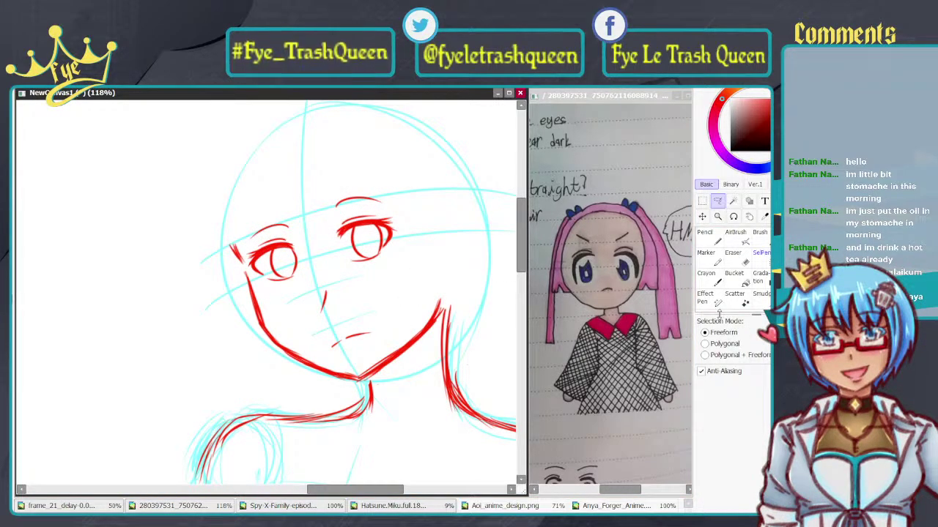
click(705, 234)
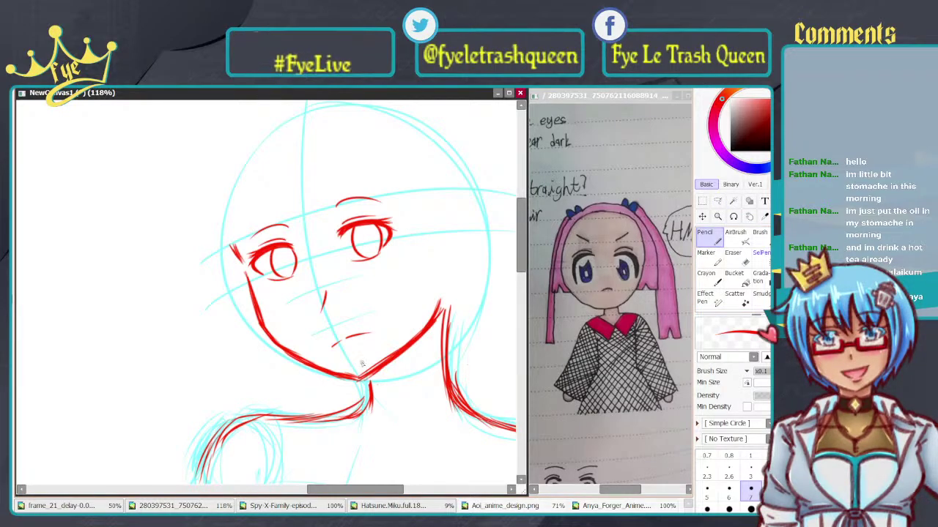
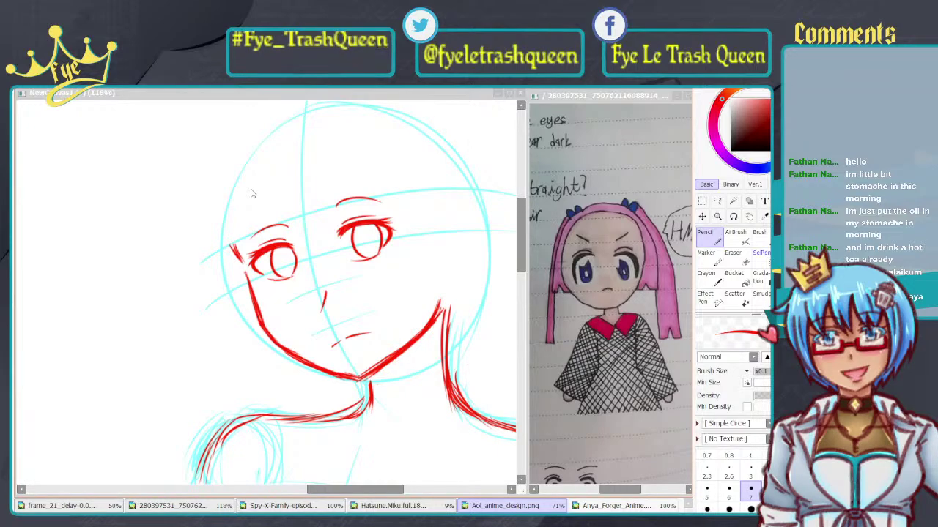
click(338, 206)
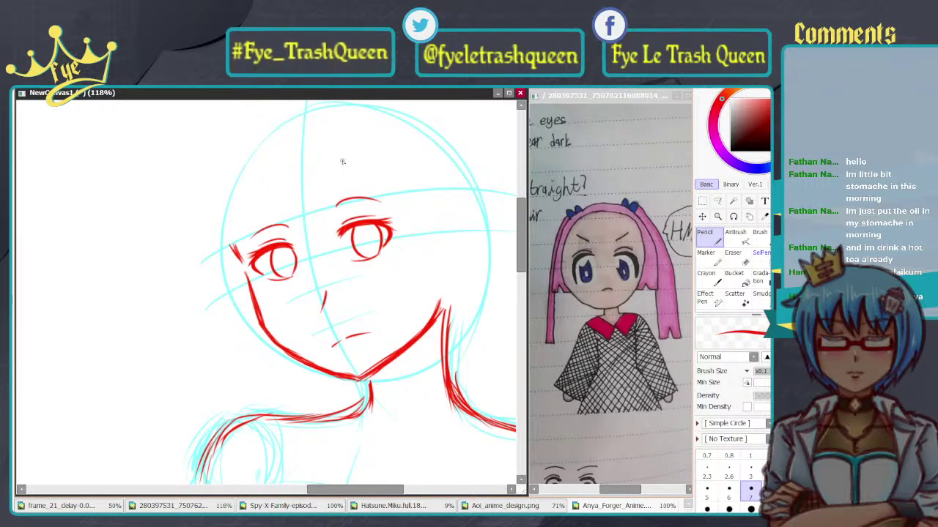
drag(341, 162, 349, 156)
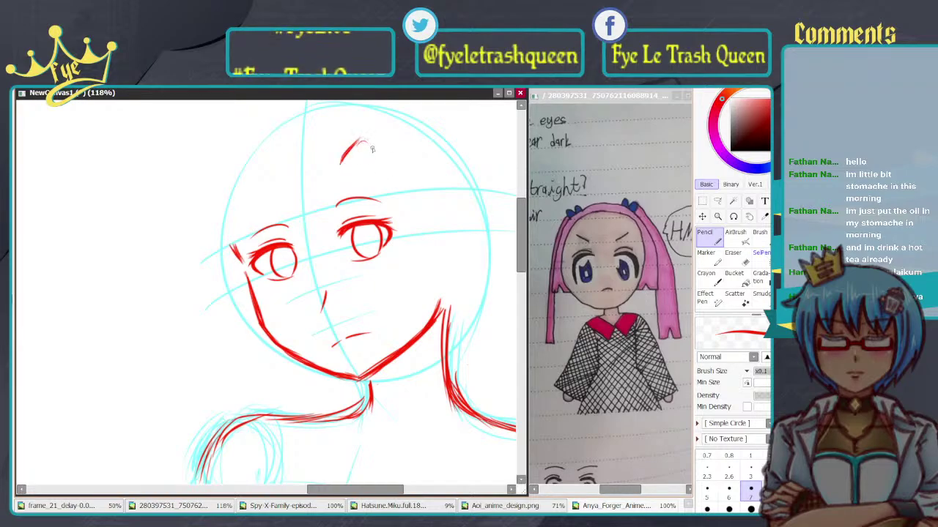
drag(372, 148, 390, 190)
key(ctrl+z)
drag(355, 147, 391, 204)
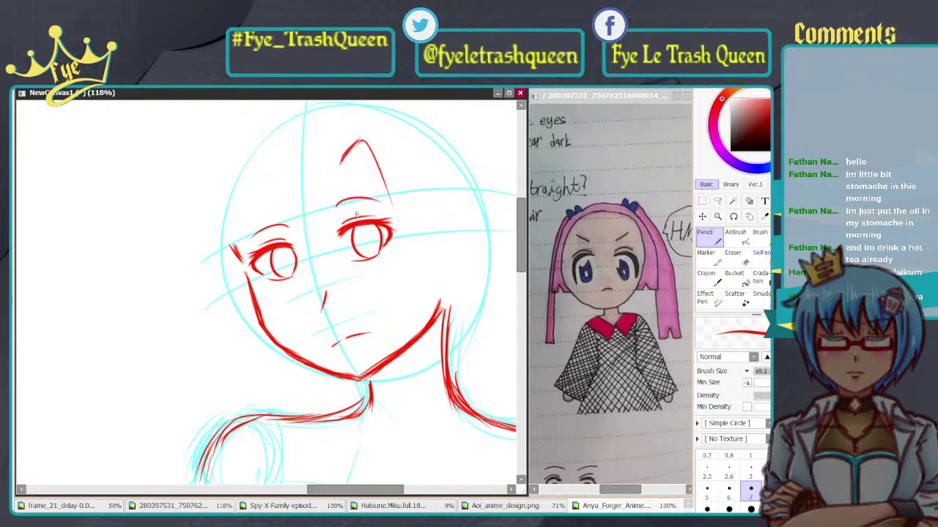
key(ctrl+z)
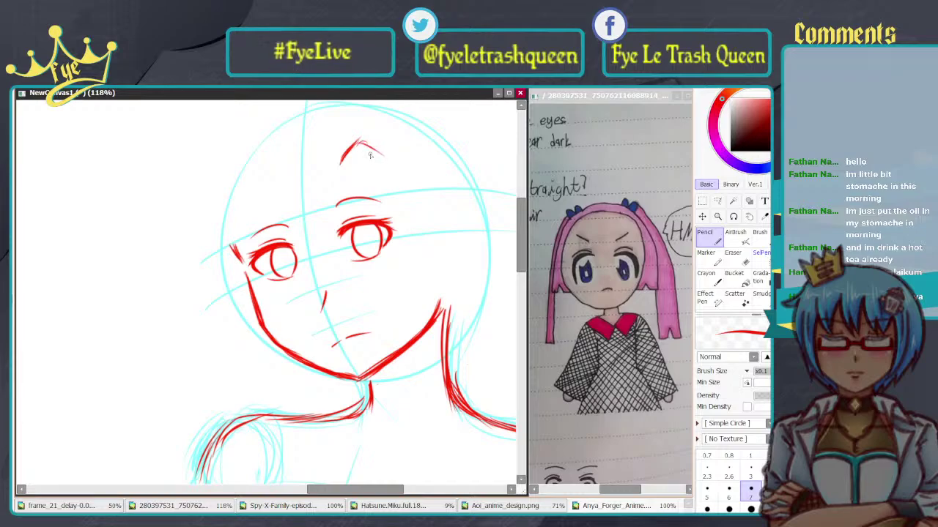
drag(400, 184, 414, 243)
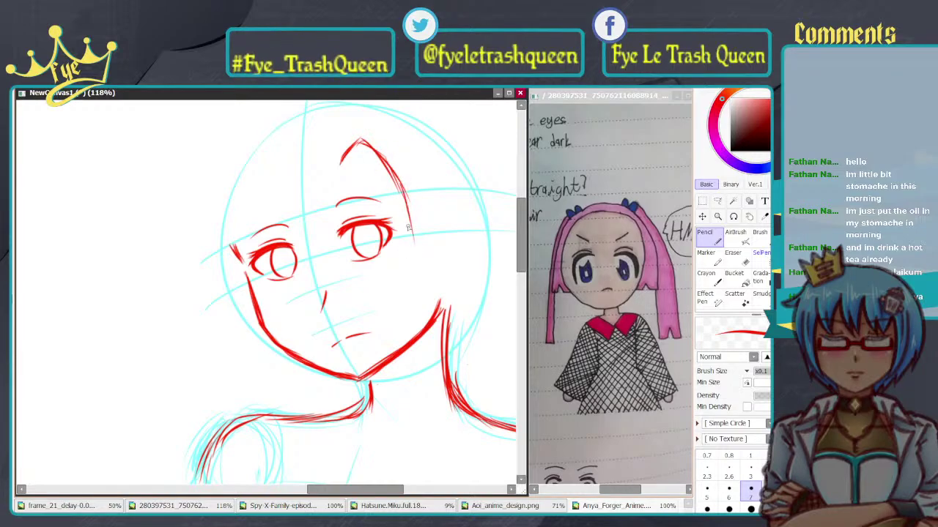
key(ctrl+z)
key(ctrl+z)
key(ctrl+z)
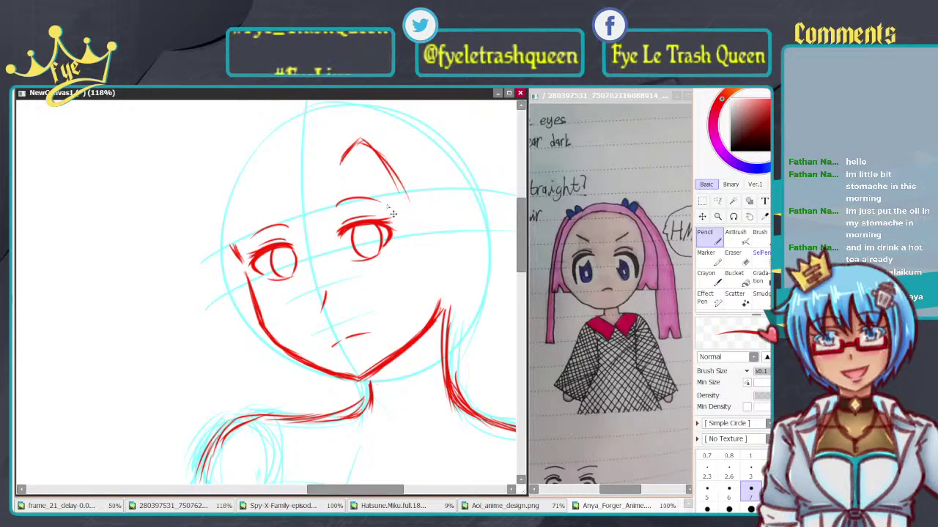
key(ctrl+z)
key(ctrl+z)
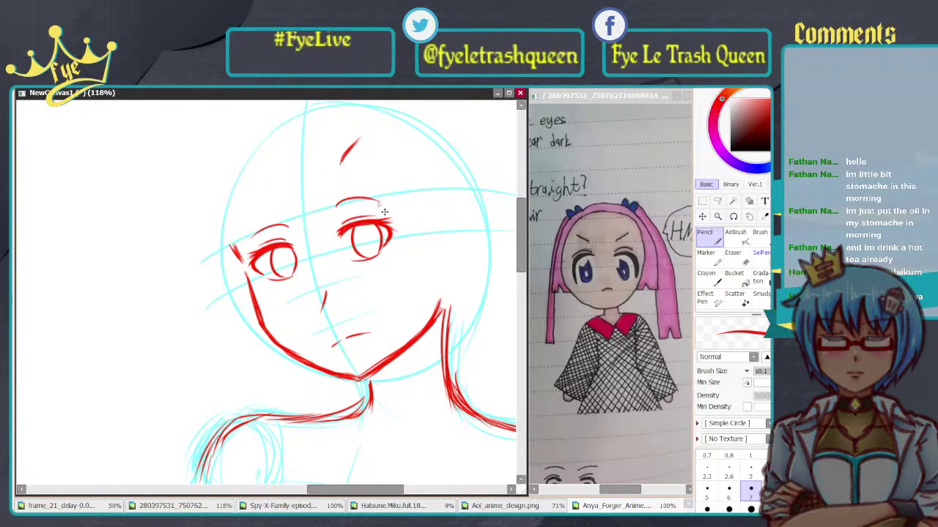
key(ctrl+z)
key(ctrl+z)
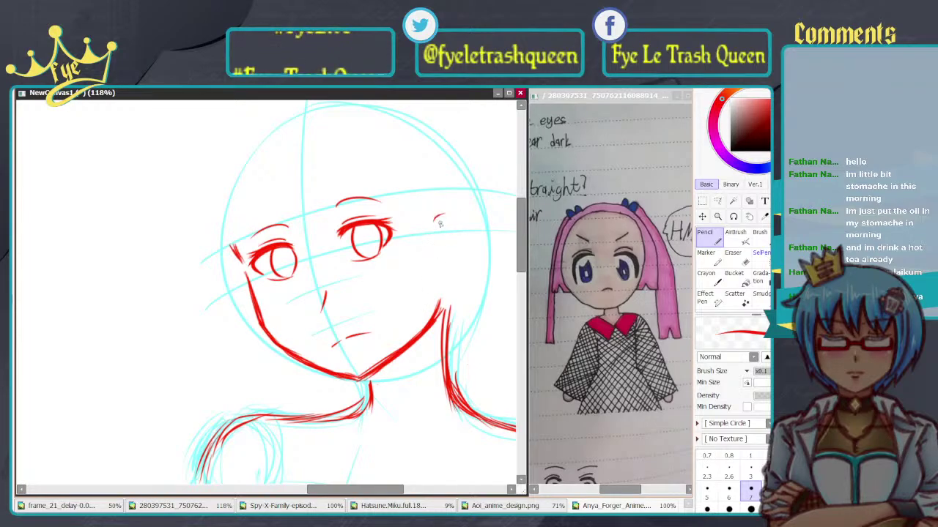
mouse_move(435, 220)
mouse_down()
mouse_move(453, 217)
mouse_move(463, 240)
mouse_up()
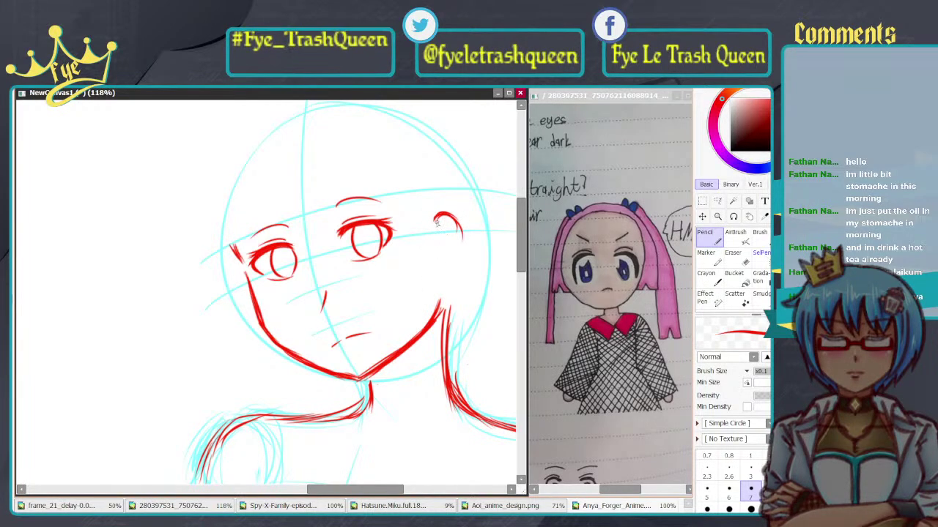
key(ctrl+z)
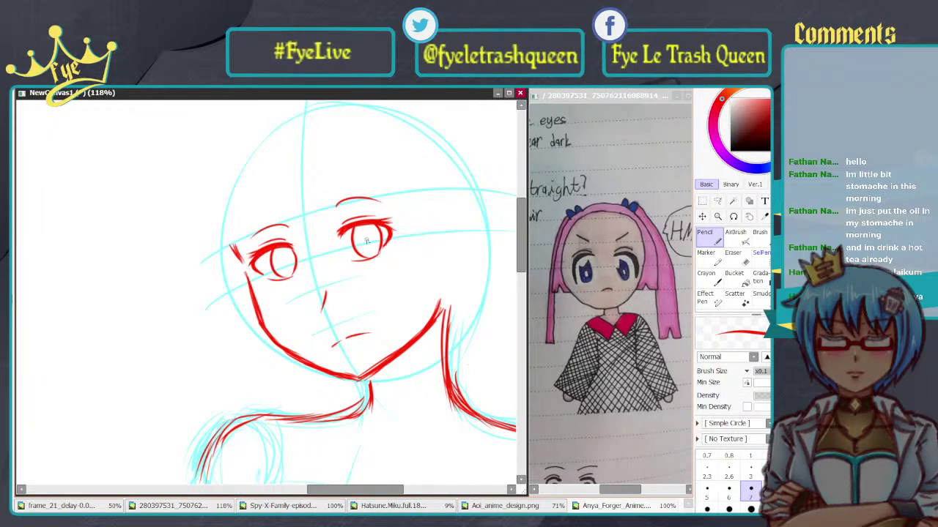
click(505, 506)
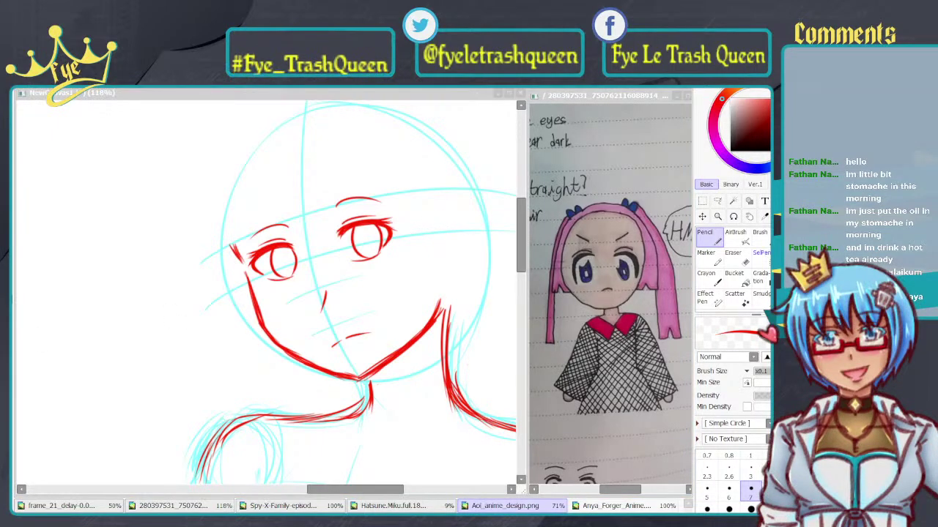
click(35, 94)
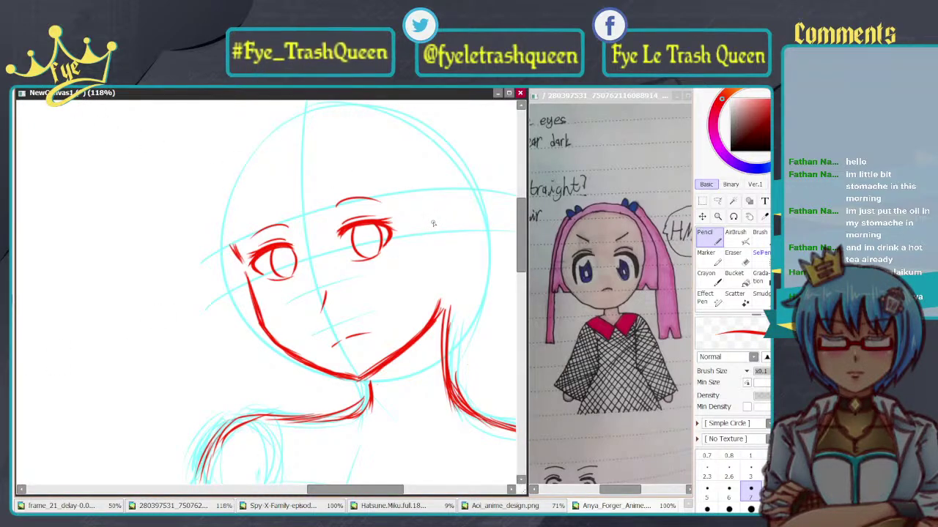
drag(429, 224, 449, 256)
key(ctrl+z)
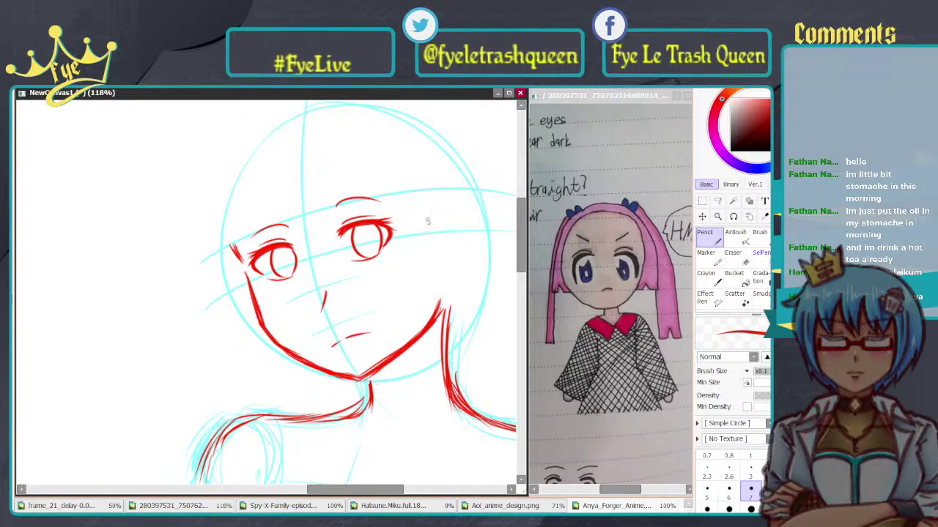
drag(429, 224, 442, 265)
key(ctrl+z)
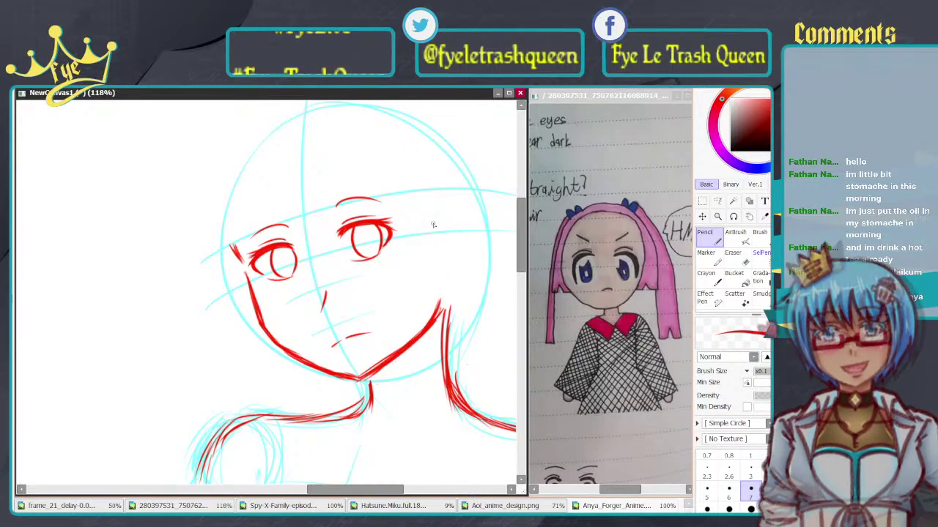
drag(429, 220, 451, 256)
key(ctrl+z)
key(ctrl+z)
drag(430, 220, 438, 264)
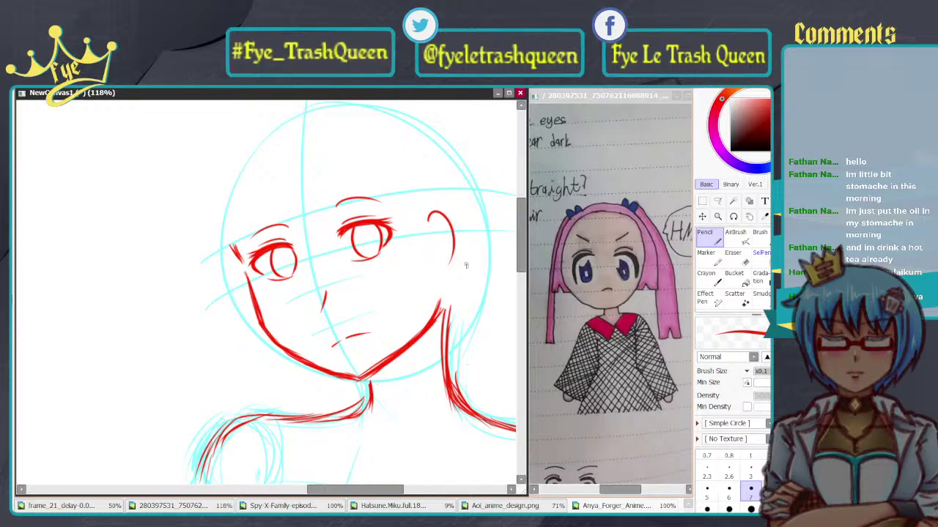
key(ctrl+z)
drag(435, 220, 462, 253)
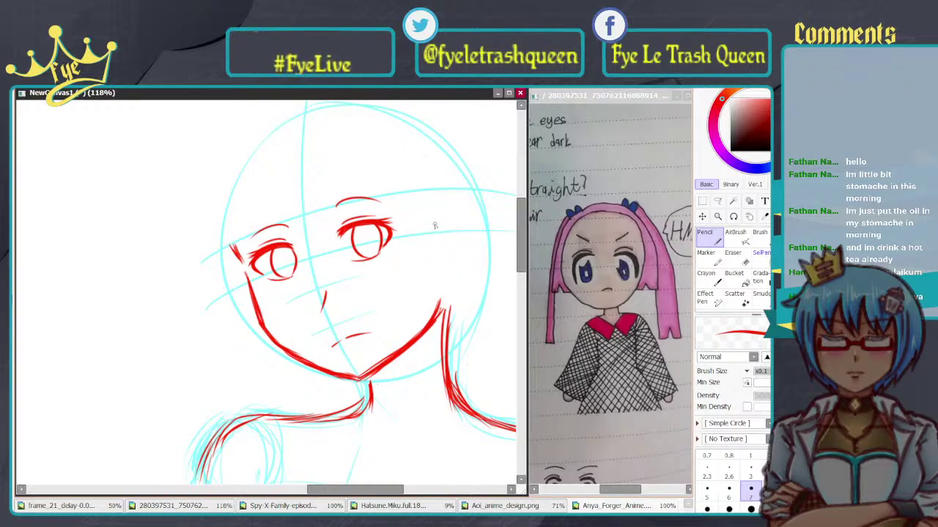
drag(441, 222, 449, 271)
key(ctrl+z)
drag(438, 222, 442, 268)
key(ctrl+z)
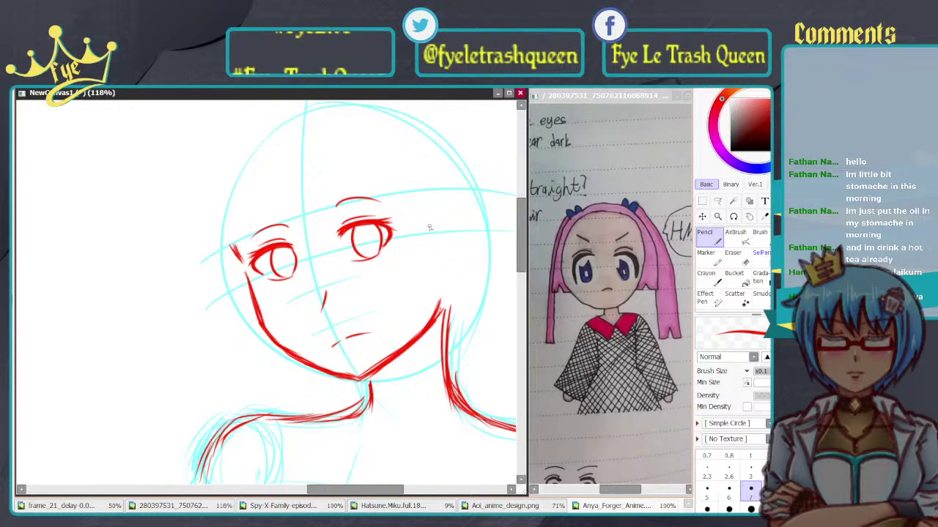
drag(434, 214, 461, 265)
key(ctrl+z)
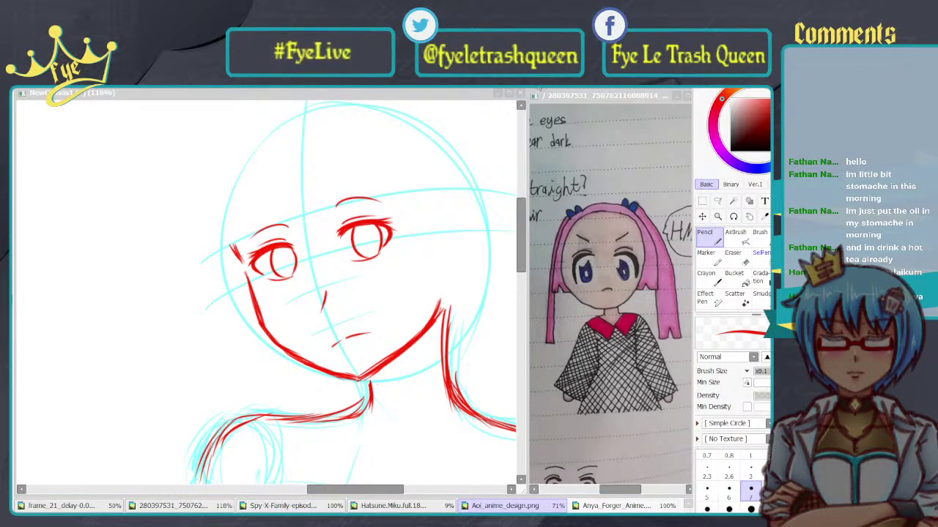
click(445, 244)
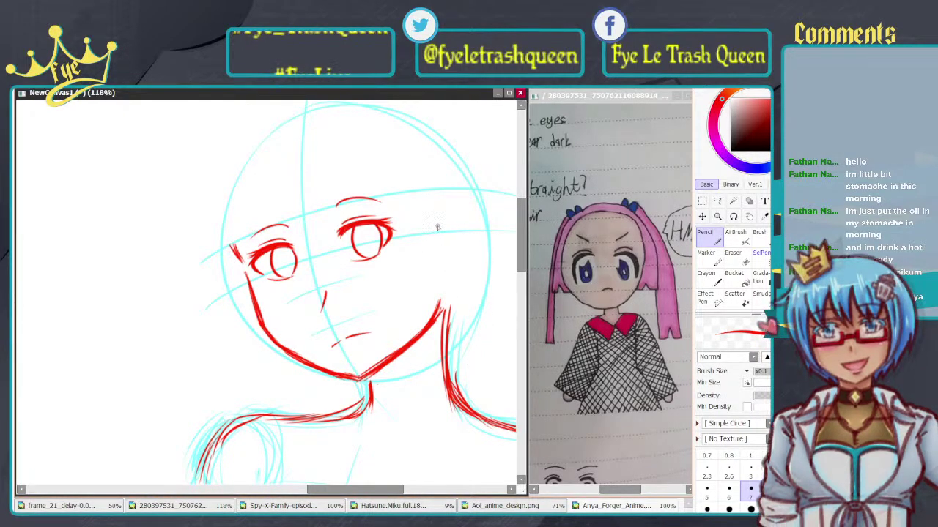
mouse_move(431, 229)
mouse_down()
mouse_move(435, 220)
mouse_move(442, 265)
mouse_up()
key(ctrl+z)
key(ctrl+z)
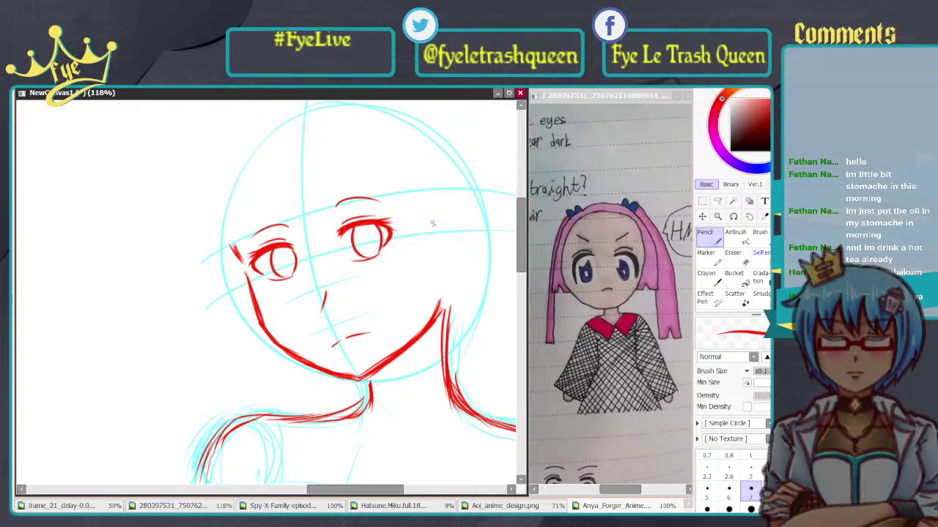
drag(430, 223, 447, 267)
key(ctrl+z)
Step: Draw the curved outer outline of the right ear above the jaw line with the Pencil and thicken it with repeated strokes
drag(428, 223, 448, 260)
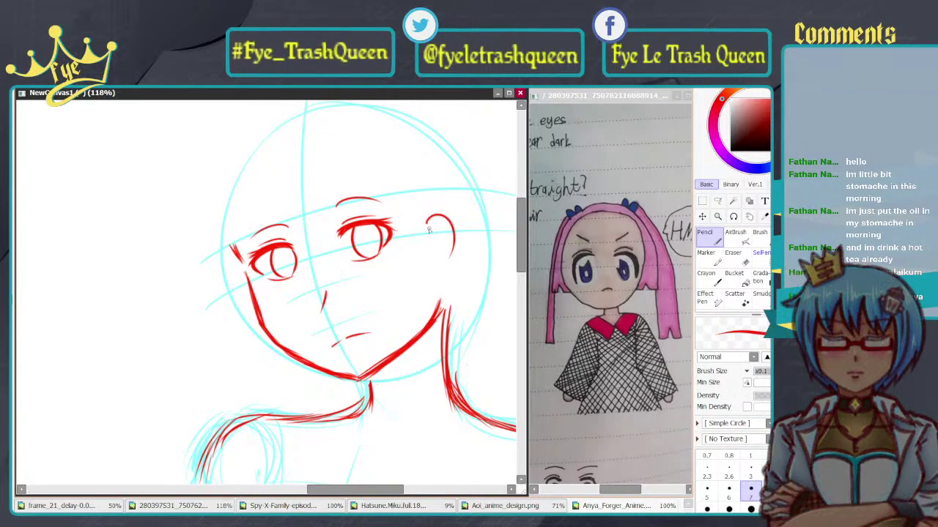
drag(428, 224, 440, 258)
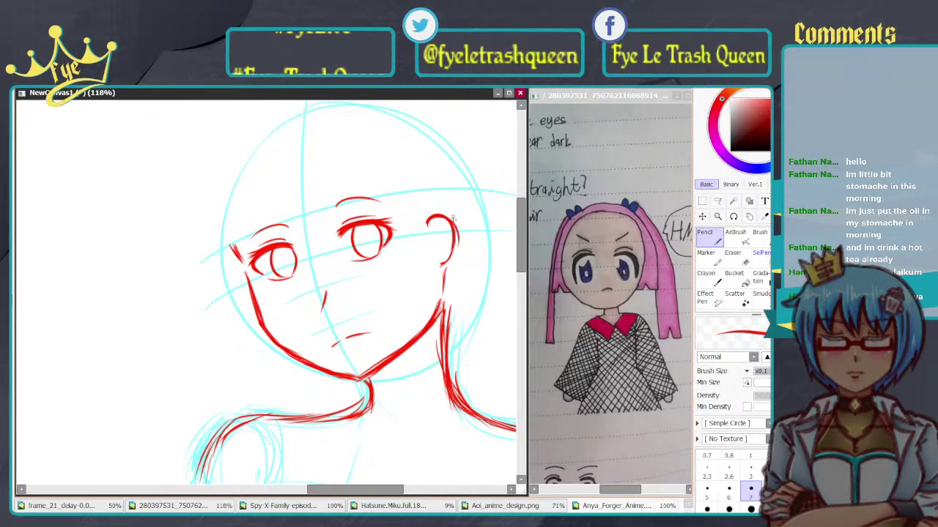
mouse_move(451, 219)
mouse_down()
mouse_move(456, 255)
mouse_move(442, 269)
mouse_up()
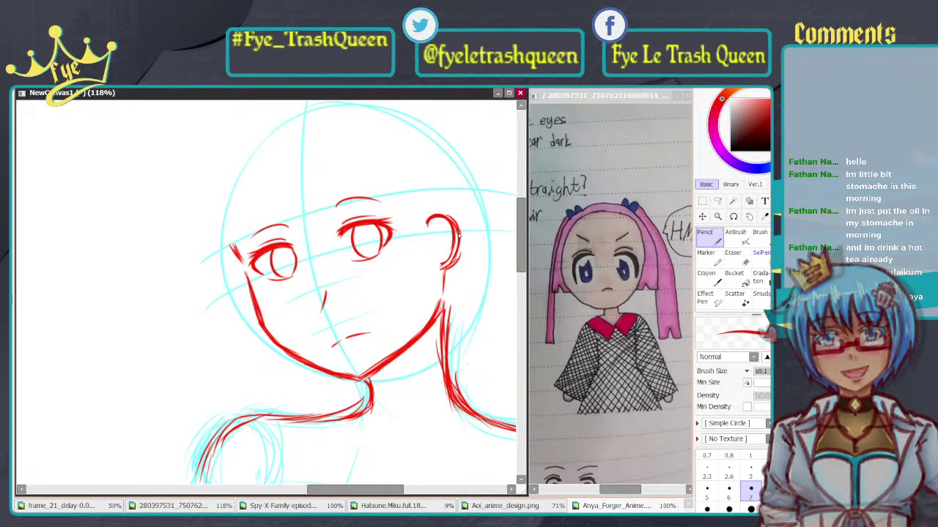
drag(447, 218, 458, 234)
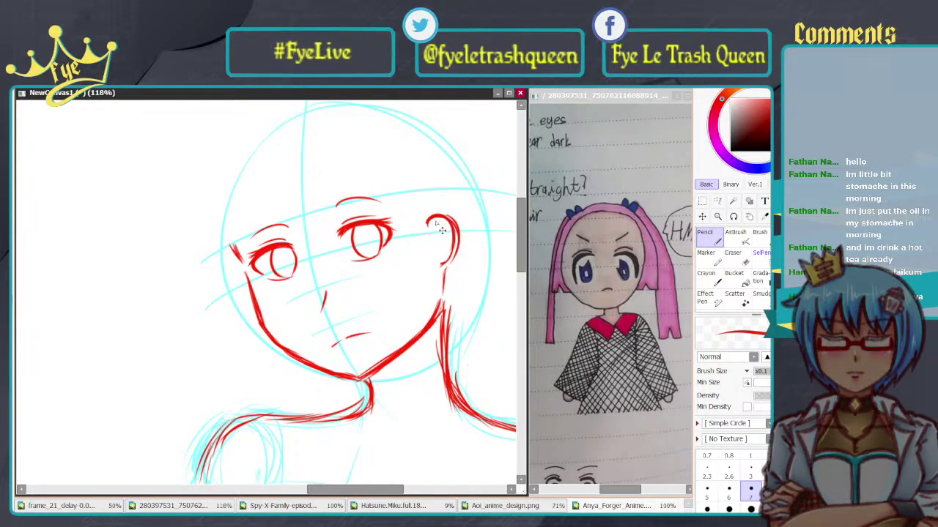
drag(460, 242, 448, 265)
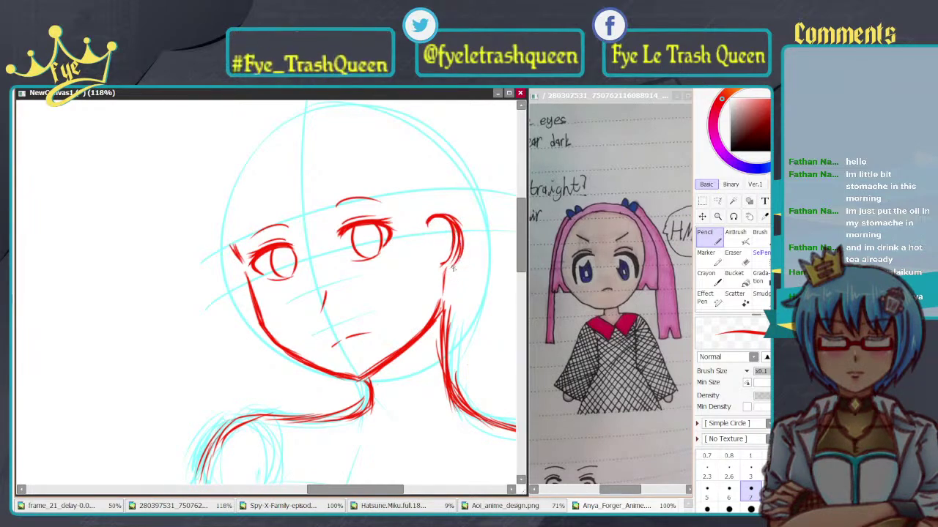
Step: Draw the narrow outline of the left ear against the left cheek line, undoing strokes until the curve fits
drag(237, 261, 251, 313)
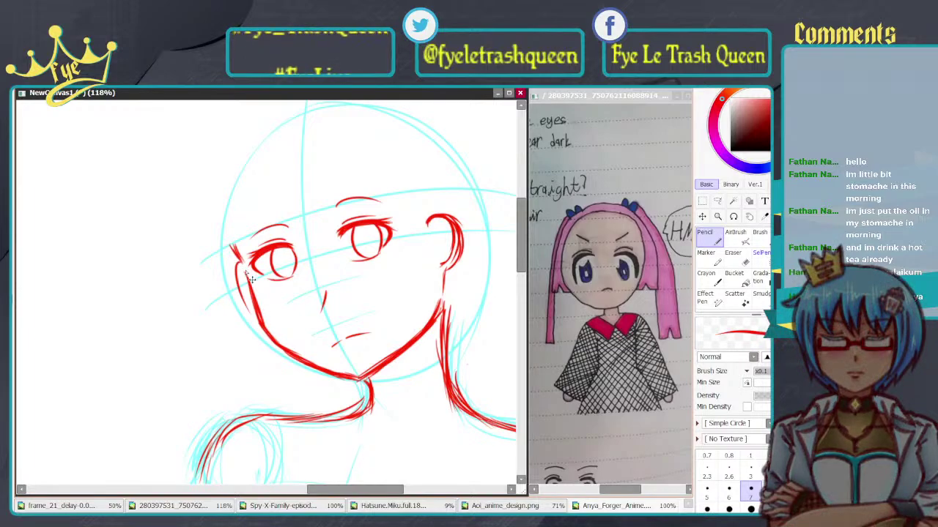
key(ctrl+z)
drag(236, 262, 251, 312)
key(ctrl+z)
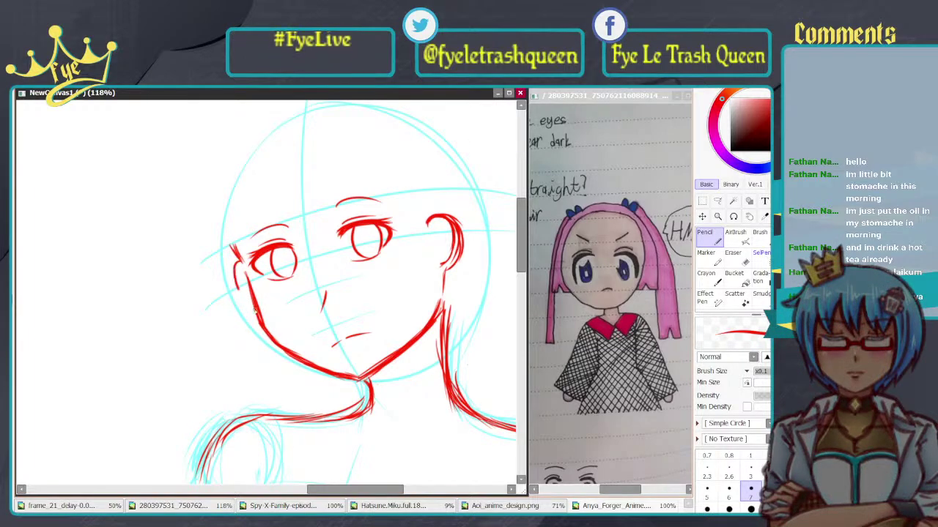
key(ctrl+z)
drag(239, 260, 246, 300)
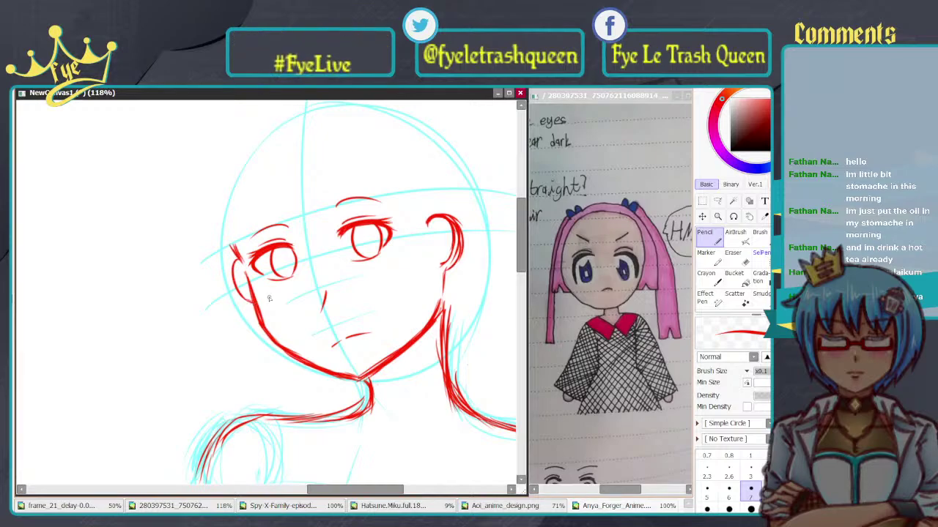
Step: Thin the right ear's outline along its inner edge with the Eraser
scroll(416, 247, down, 5)
scroll(453, 248, up, 5)
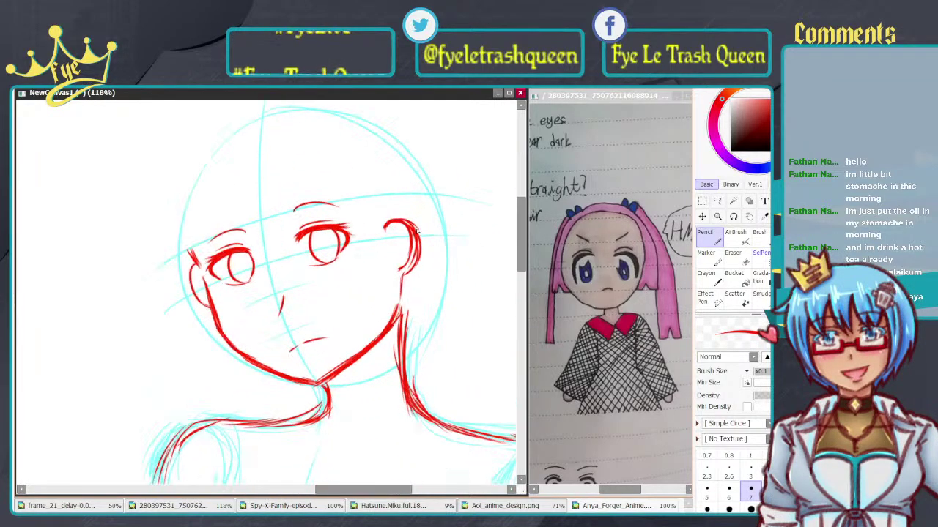
key(e)
mouse_move(407, 228)
mouse_down()
mouse_move(412, 252)
mouse_move(401, 266)
mouse_move(411, 260)
mouse_up()
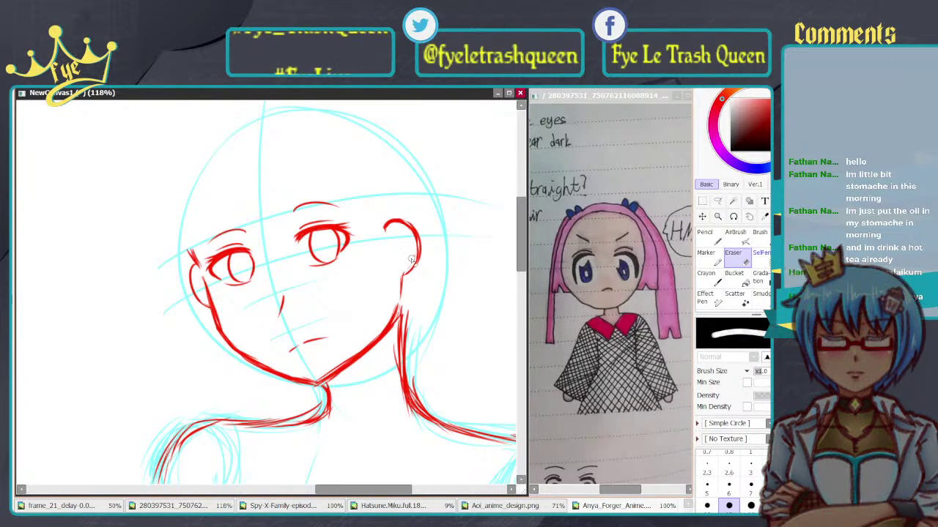
Step: Redraw the right earlobe down to the jaw line with the Pencil and add the inner folds in both ears
click(702, 233)
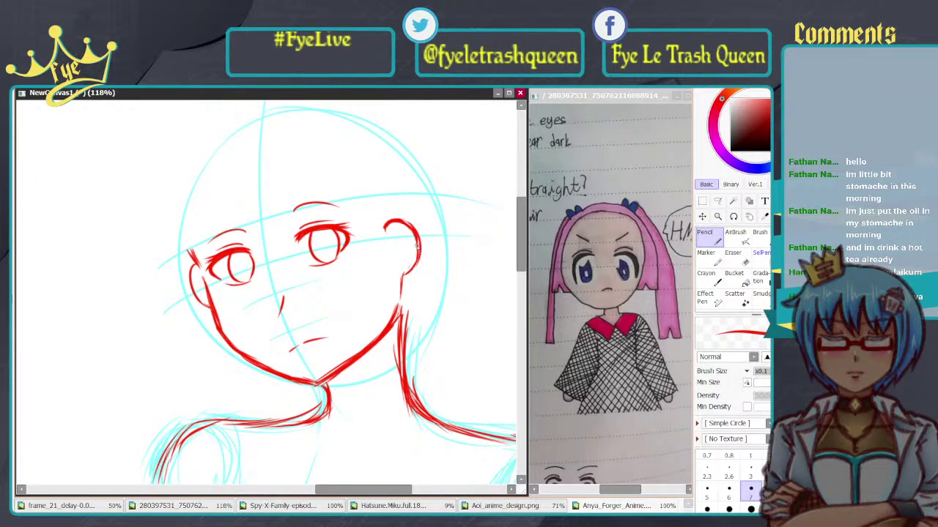
drag(415, 270, 402, 277)
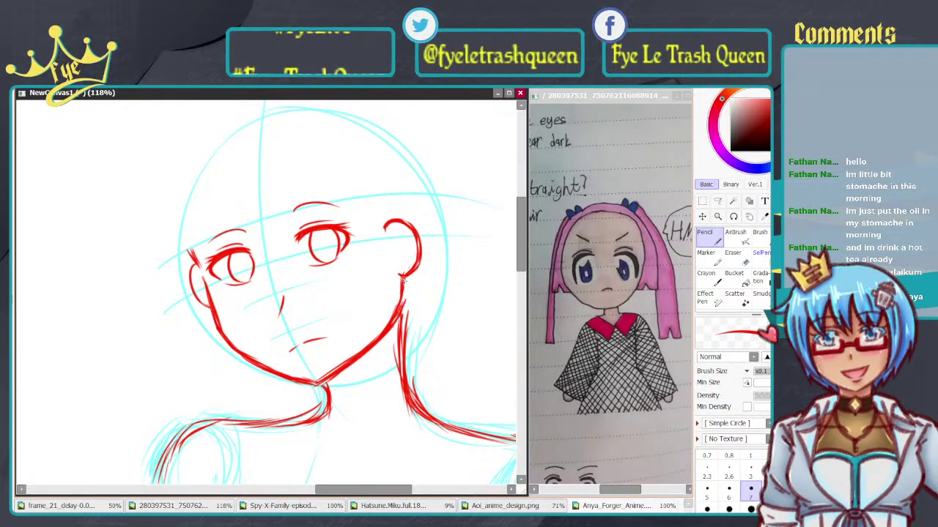
drag(406, 293, 404, 345)
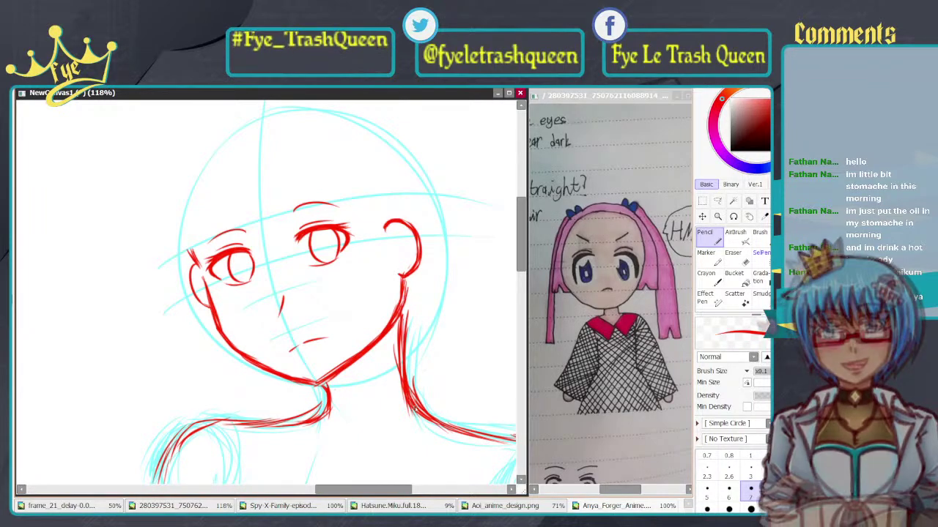
scroll(421, 330, down, 8)
scroll(406, 309, up, 8)
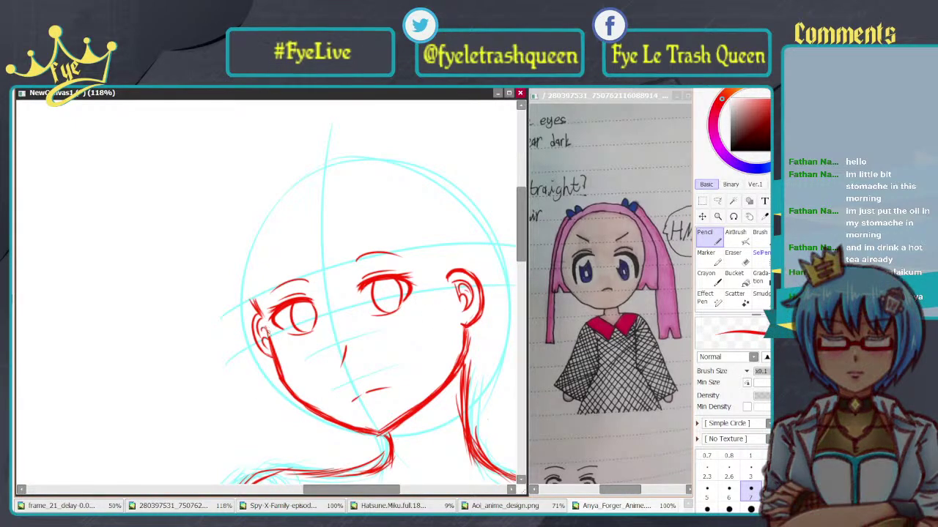
Step: Draw the peaked start of the hairline high on the forehead, just right of the vertical guide line
scroll(329, 255, down, 6)
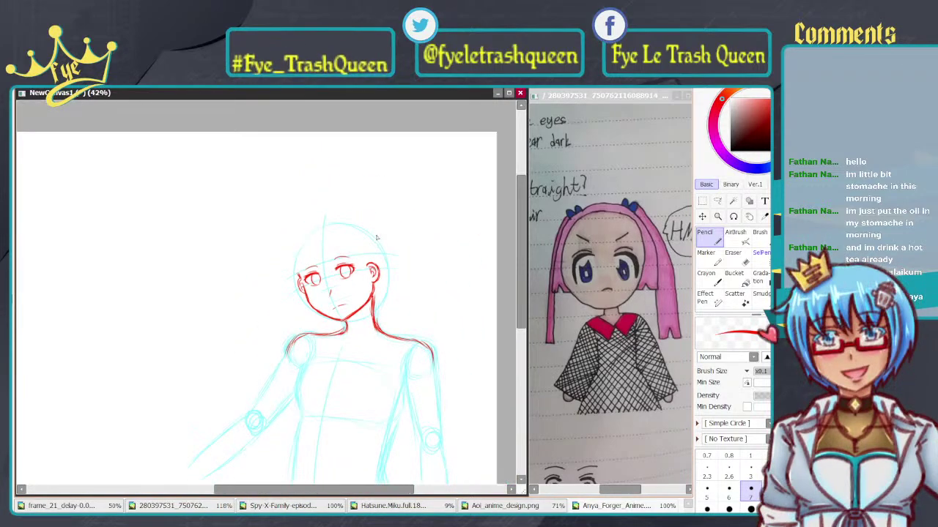
scroll(370, 245, up, 4)
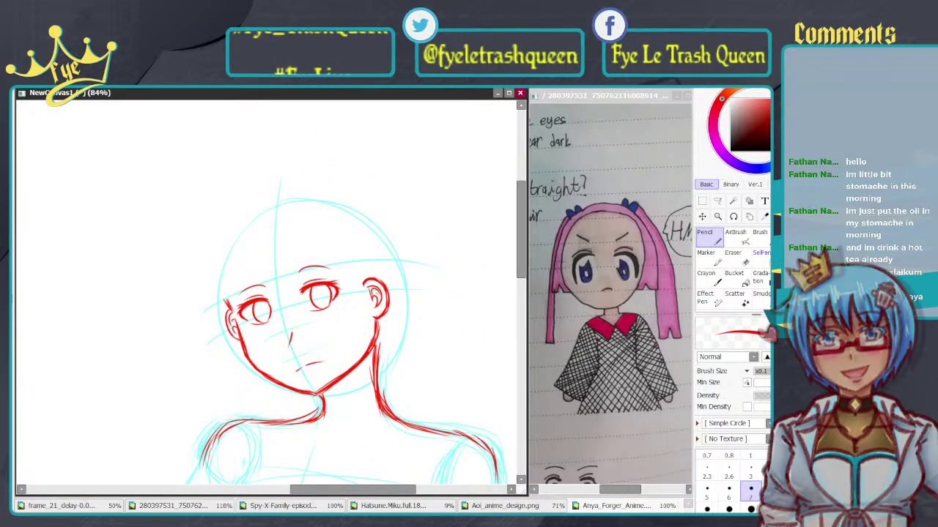
drag(271, 270, 325, 261)
scroll(376, 242, up, 1)
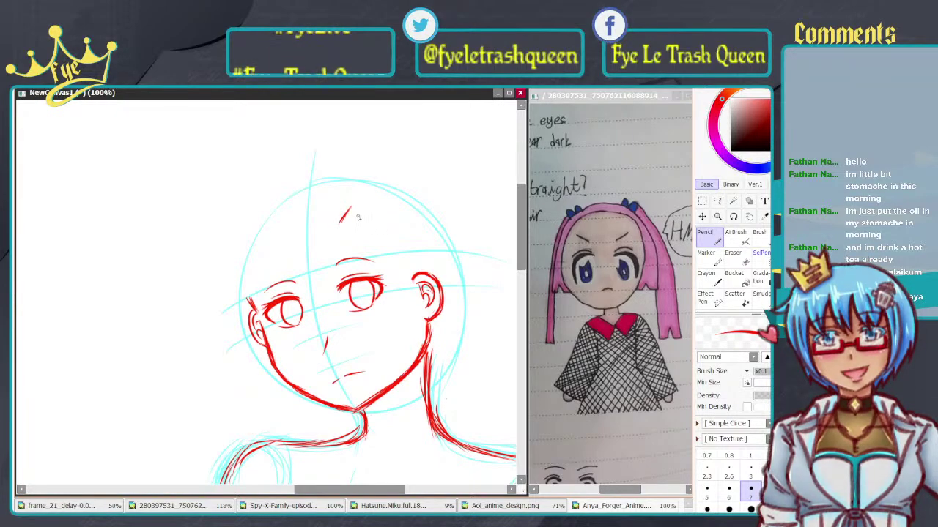
mouse_move(339, 223)
mouse_down()
mouse_move(361, 211)
mouse_move(379, 225)
mouse_up()
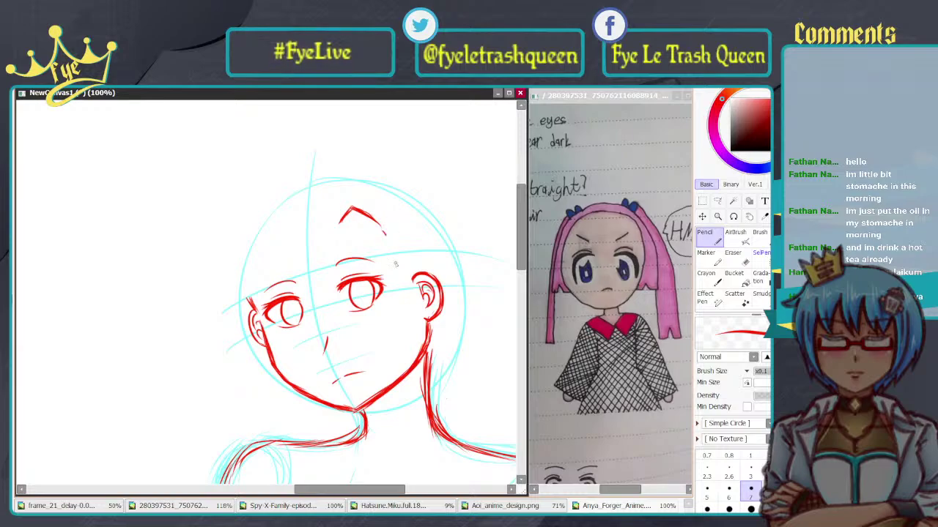
Step: Draw the long side of the hairline from the forehead peak down in front of the right ear, redoing the curve as needed
key(ctrl+z)
drag(379, 224, 407, 297)
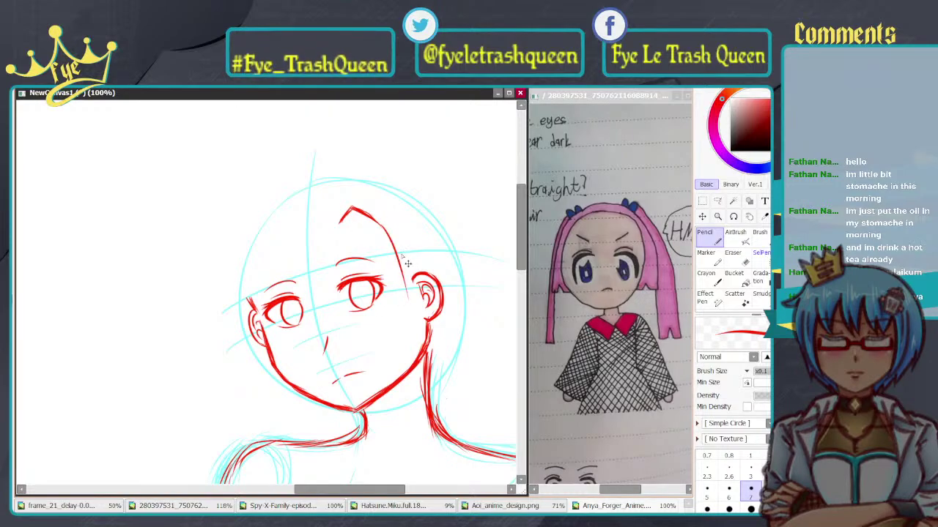
key(ctrl+z)
drag(381, 225, 407, 313)
key(ctrl+z)
drag(381, 225, 398, 313)
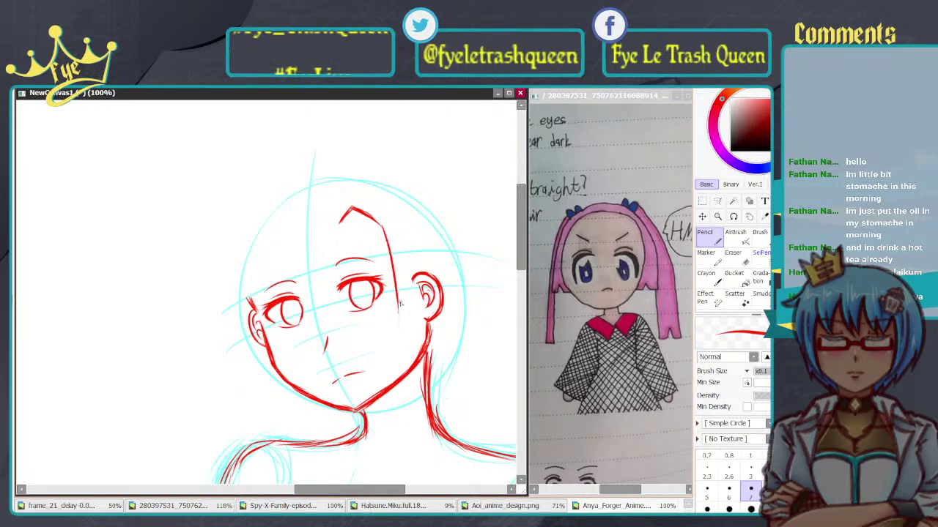
key(ctrl+z)
drag(381, 224, 402, 310)
Step: Close the tip of the side lock beside the right ear and add loose hair strands above that ear
drag(403, 311, 417, 300)
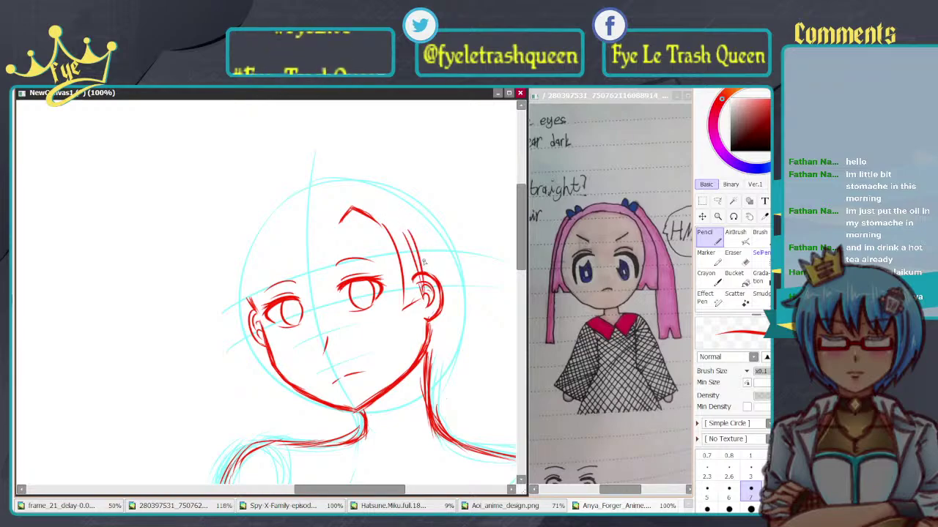
drag(419, 218, 434, 275)
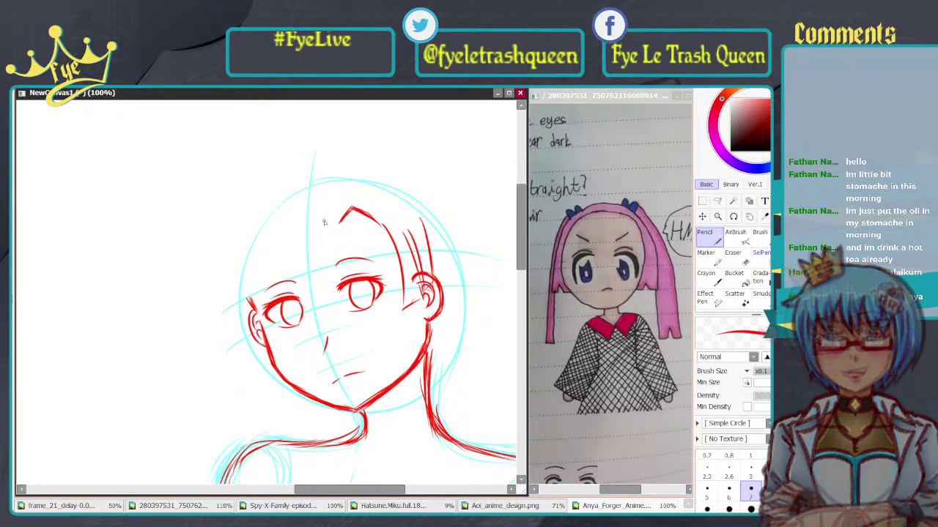
drag(308, 220, 339, 223)
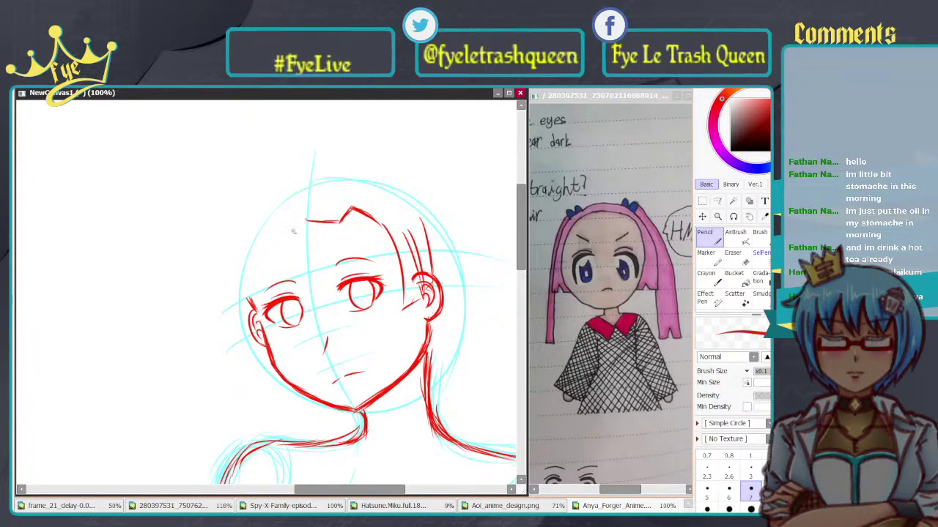
key(ctrl+z)
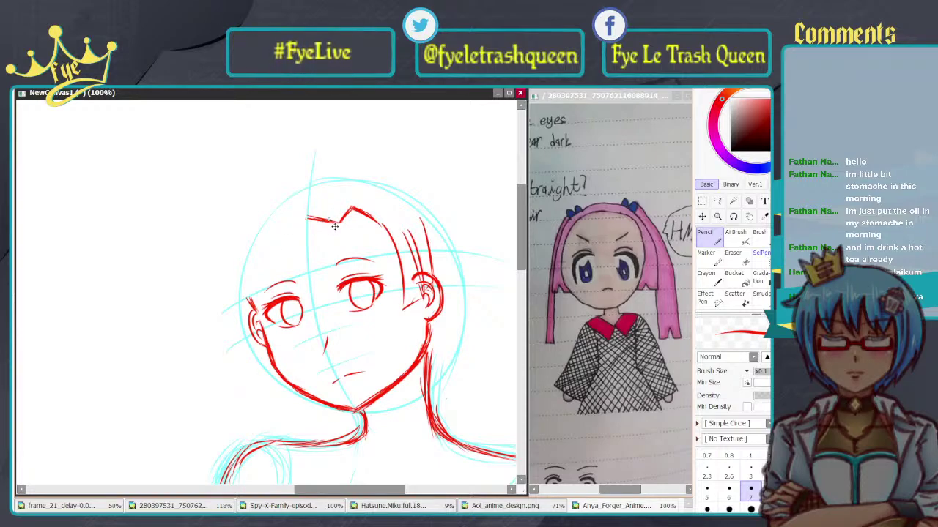
key(ctrl+z)
mouse_move(306, 217)
mouse_down()
mouse_move(332, 225)
mouse_move(306, 216)
mouse_move(290, 239)
mouse_up()
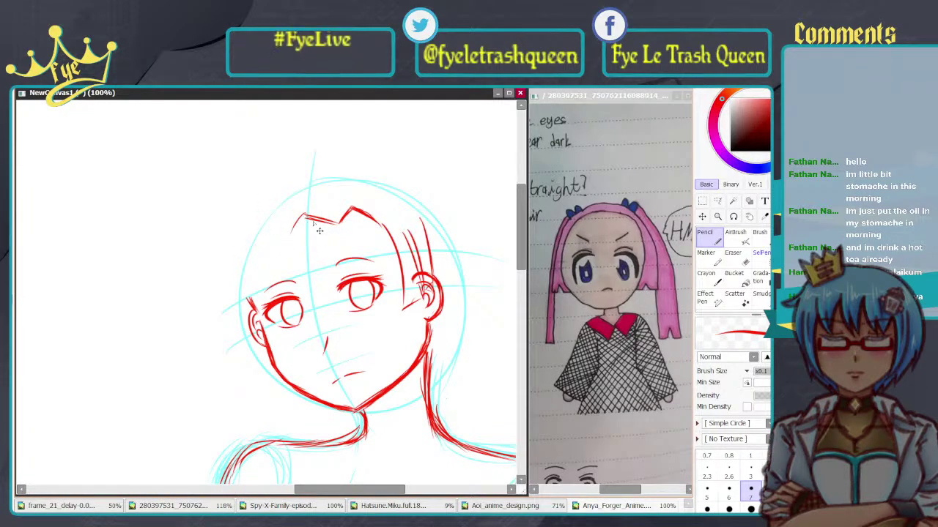
drag(293, 233, 272, 268)
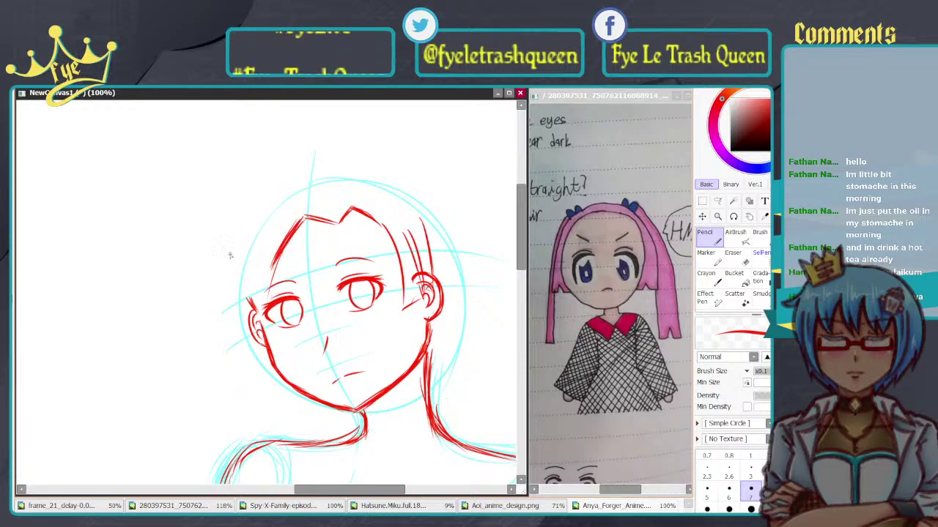
key(ctrl+z)
key(ctrl+z)
key(ctrl+z)
key(ctrl+z)
key(ctrl+z)
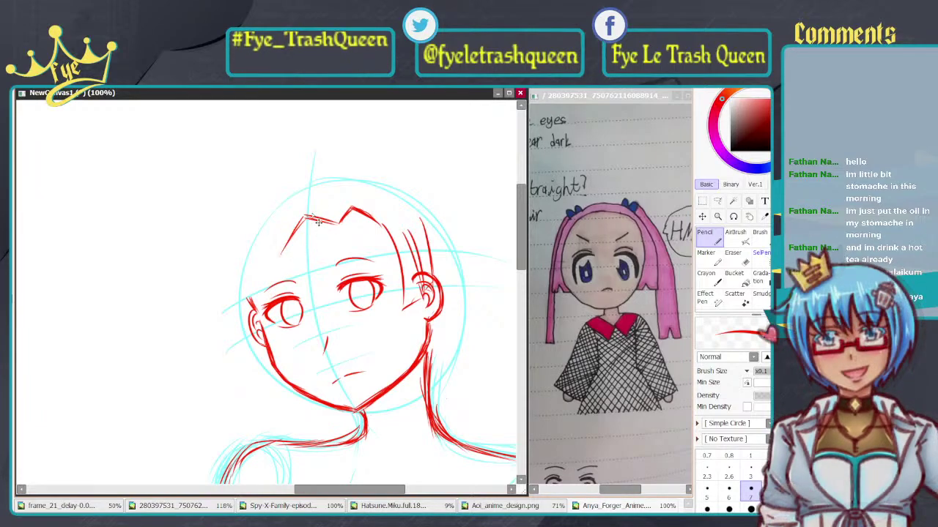
key(ctrl+z)
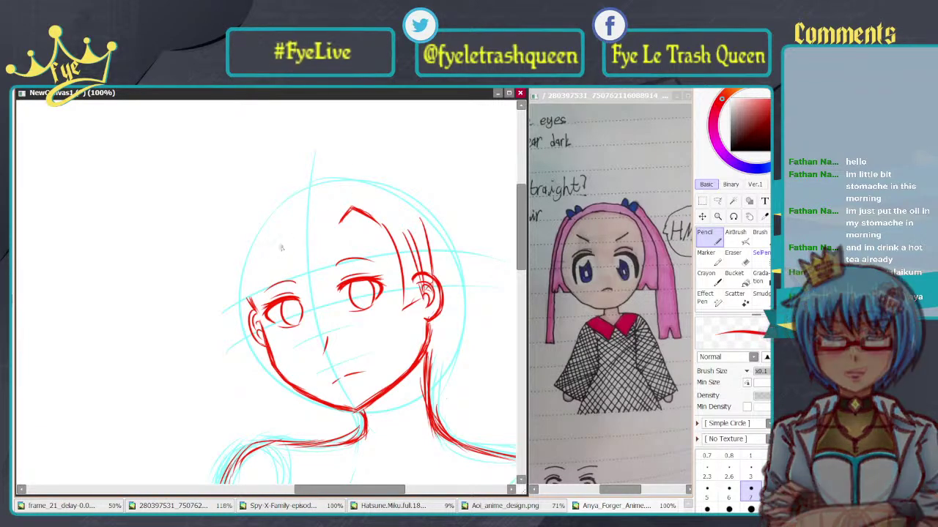
Step: Draw a second hairline peak left of the vertical guide line, joining the right peak in a notch
drag(291, 228, 276, 247)
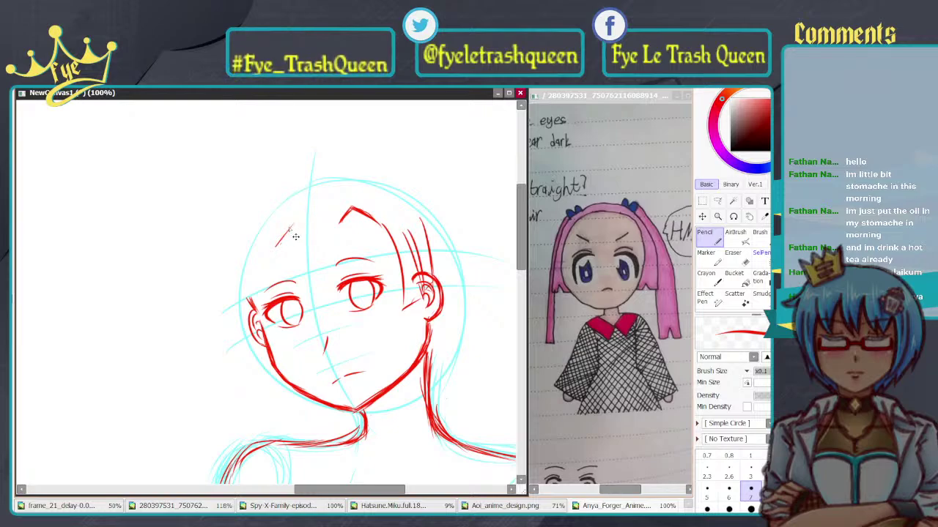
key(ctrl+z)
drag(287, 222, 268, 252)
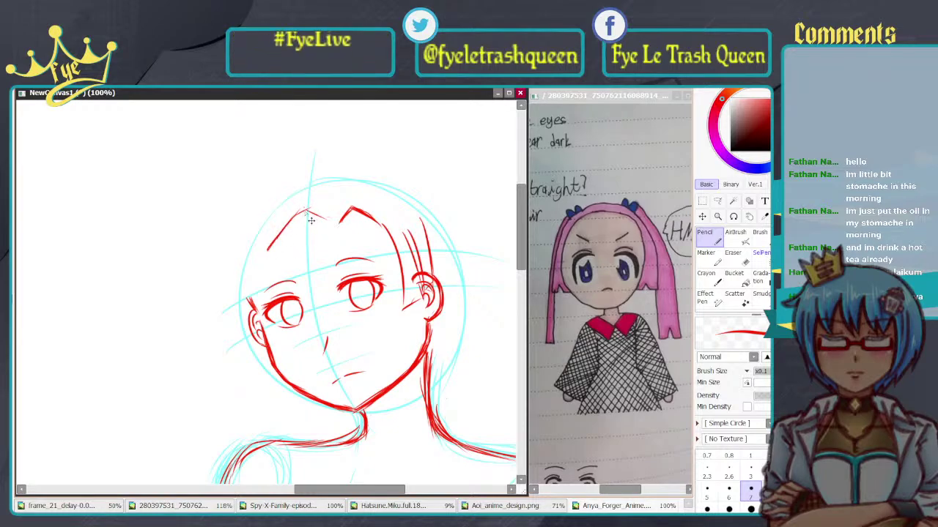
mouse_move(307, 214)
mouse_down()
mouse_move(339, 224)
mouse_move(295, 211)
mouse_up()
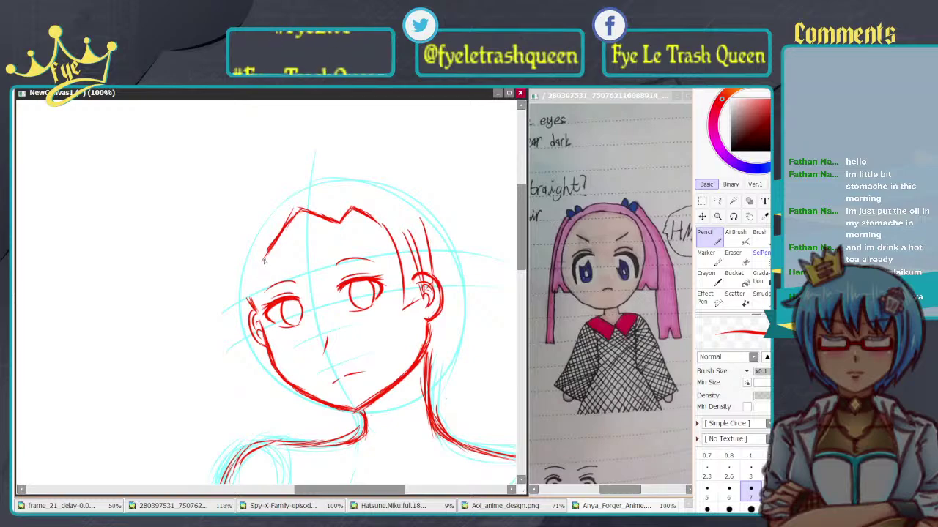
Step: Draw the left side of the hairline from the forehead peak down in front of the left ear
key(ctrl+z)
drag(272, 248, 258, 291)
drag(267, 250, 258, 315)
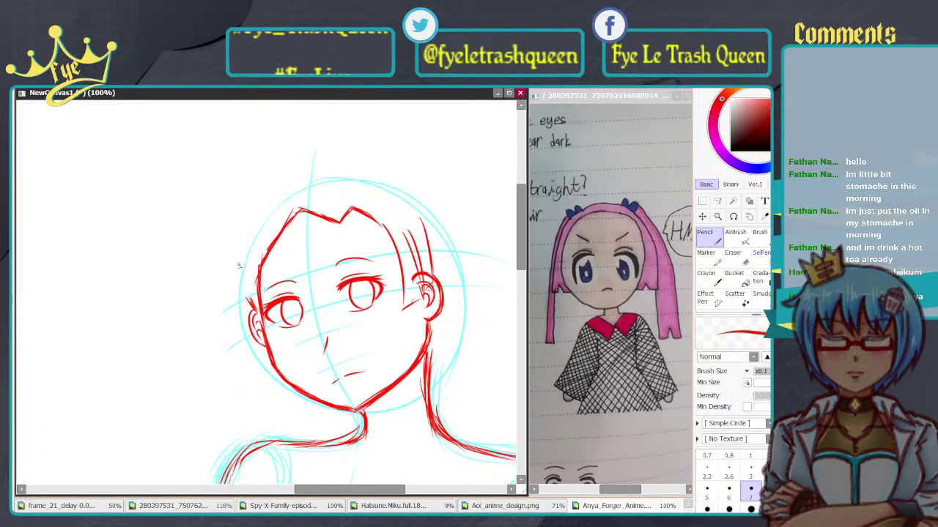
Step: Draw the long strands of the left side lock falling beside and over the left ear
drag(241, 265, 247, 327)
key(ctrl+z)
drag(238, 280, 242, 339)
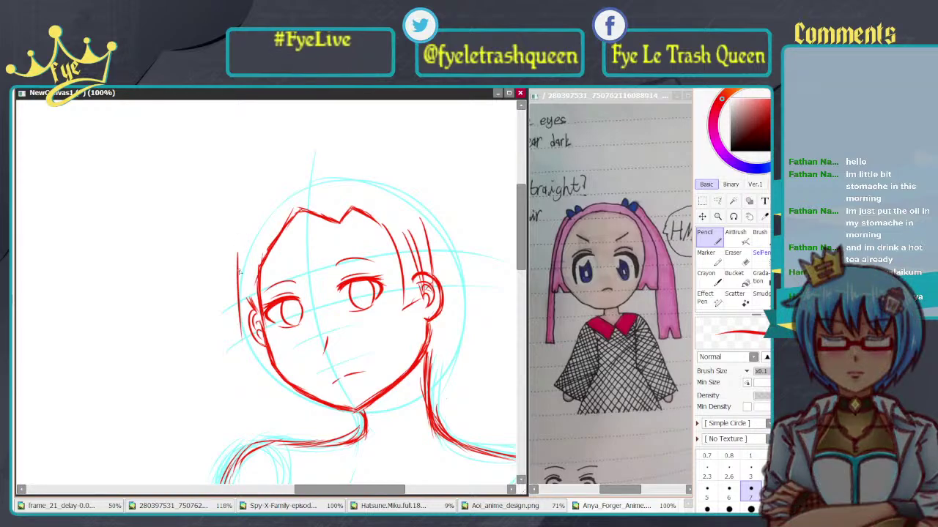
drag(236, 253, 238, 298)
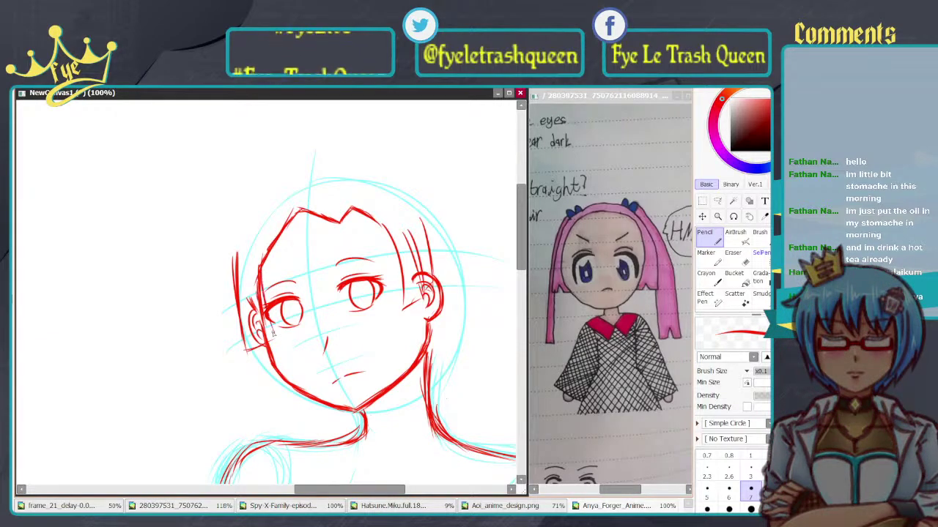
drag(247, 267, 252, 329)
drag(250, 284, 256, 333)
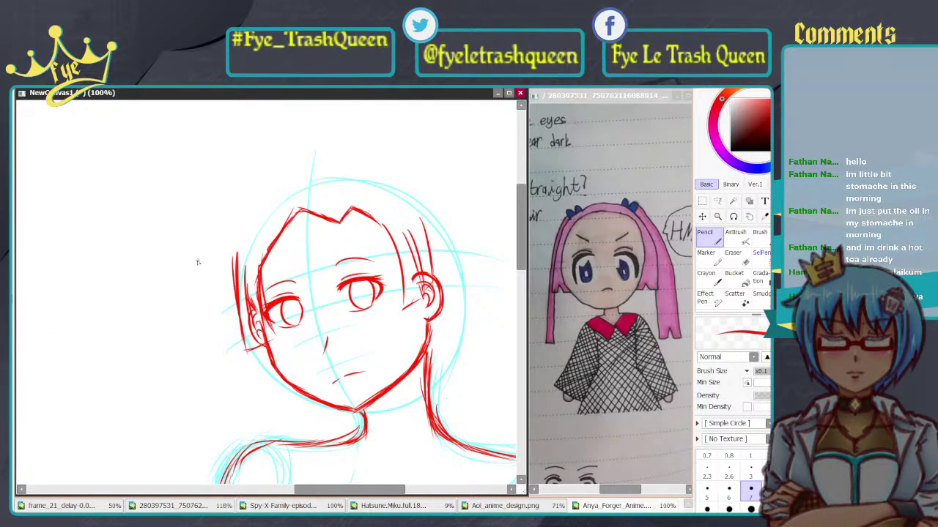
drag(241, 236, 231, 312)
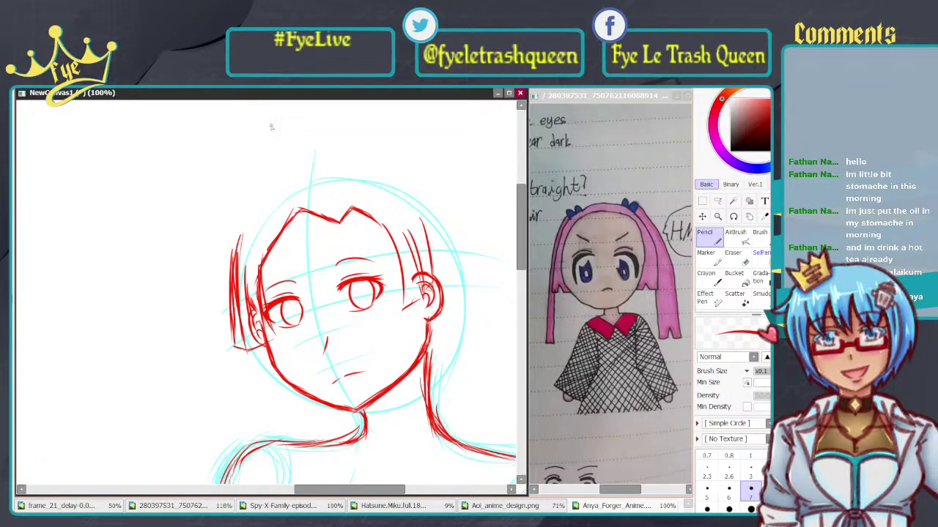
Step: Enlarge the Aoi_anime_design.png reference to 141% to examine the character's hair
click(14, 142)
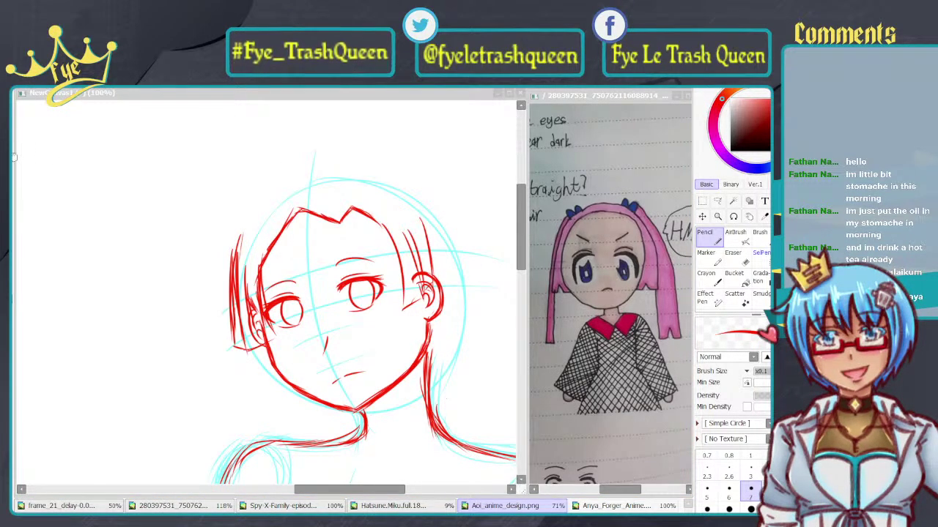
scroll(14, 156, up, 3)
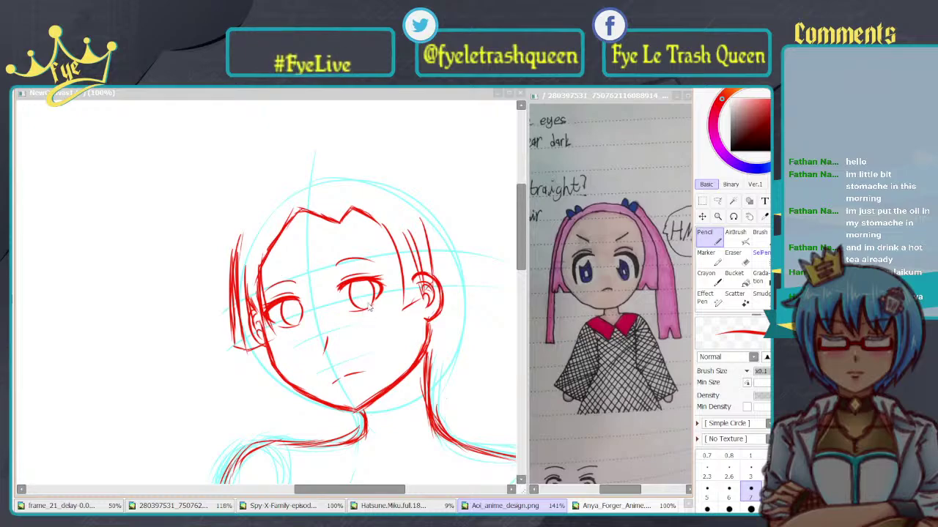
Step: Thicken the hairline over both peaks and add short jagged strands beneath the right peak
click(267, 264)
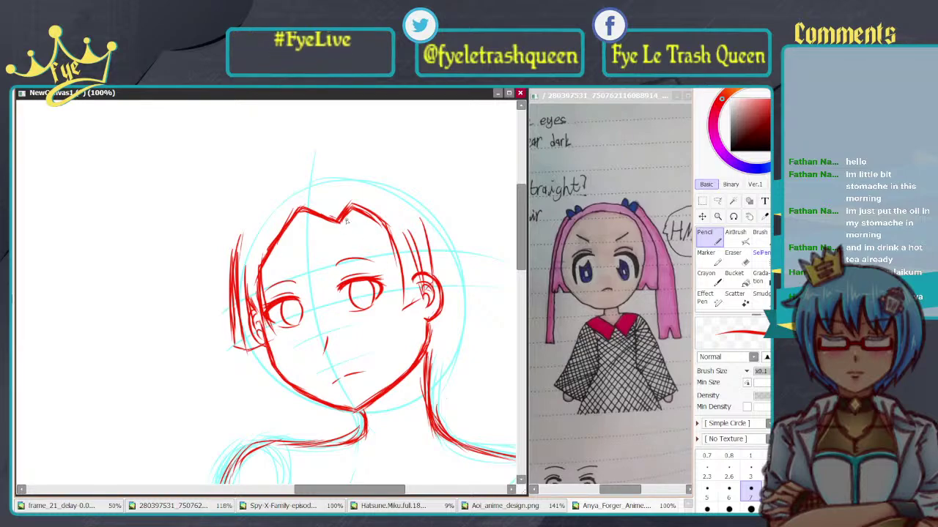
scroll(323, 190, up, 5)
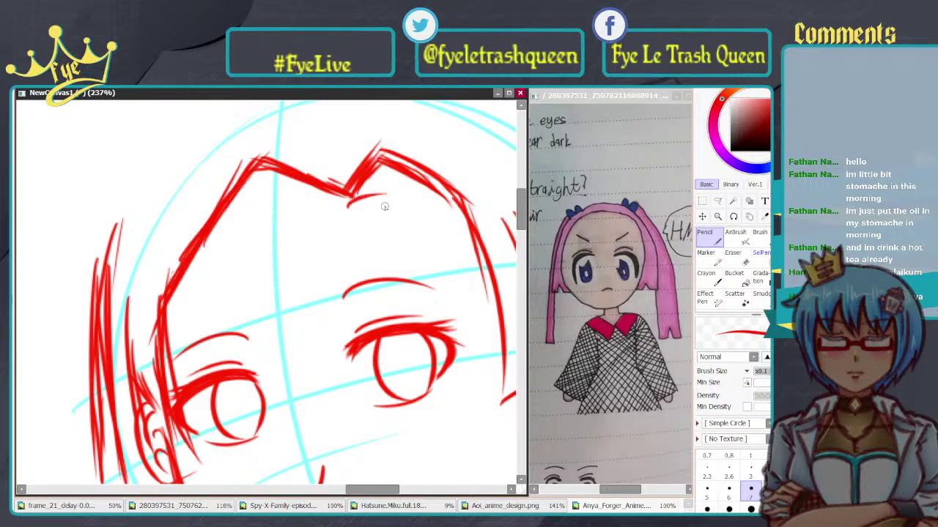
drag(351, 204, 427, 201)
key(ctrl+z)
key(ctrl+z)
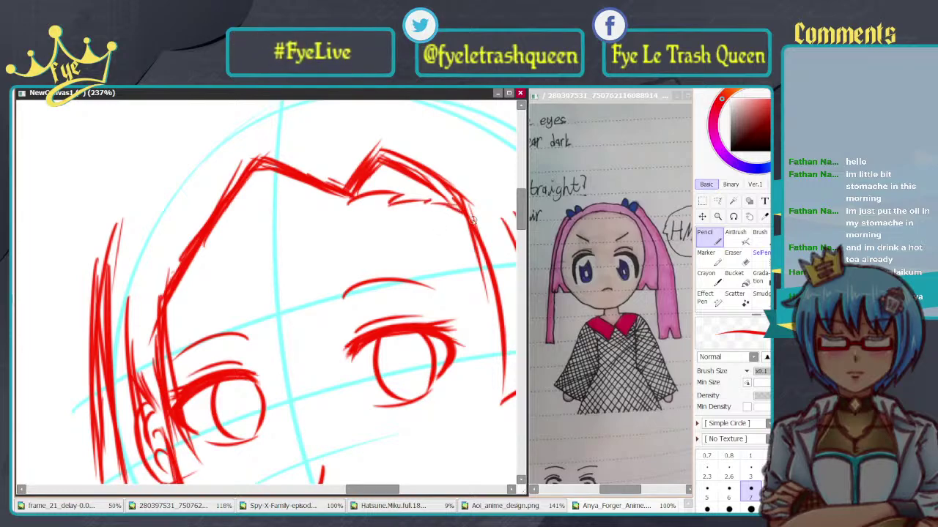
Step: Draw short jagged strands leftward from the hairline's central notch, redoing strokes as needed
drag(349, 204, 297, 206)
key(ctrl+z)
key(ctrl+z)
key(ctrl+z)
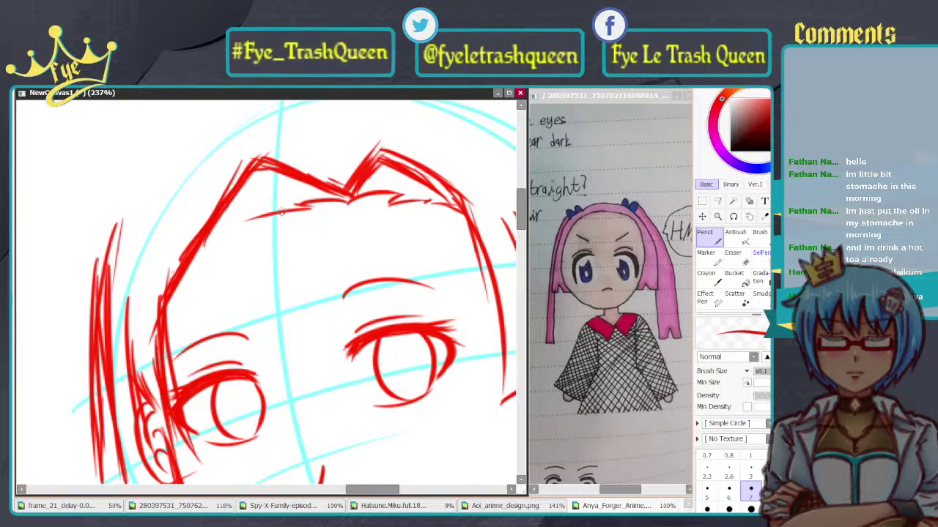
drag(308, 207, 245, 226)
key(ctrl+z)
drag(308, 208, 232, 224)
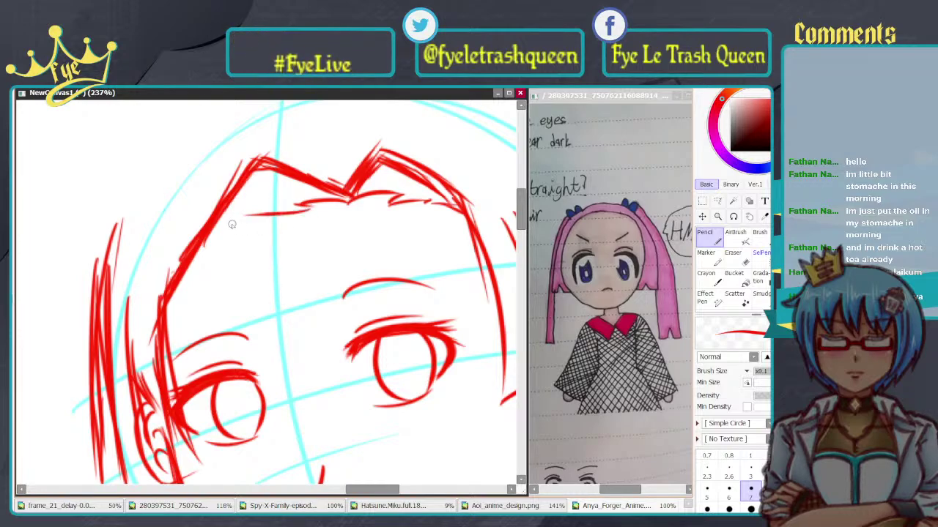
key(ctrl+z)
drag(306, 206, 243, 213)
key(ctrl+z)
drag(306, 207, 248, 219)
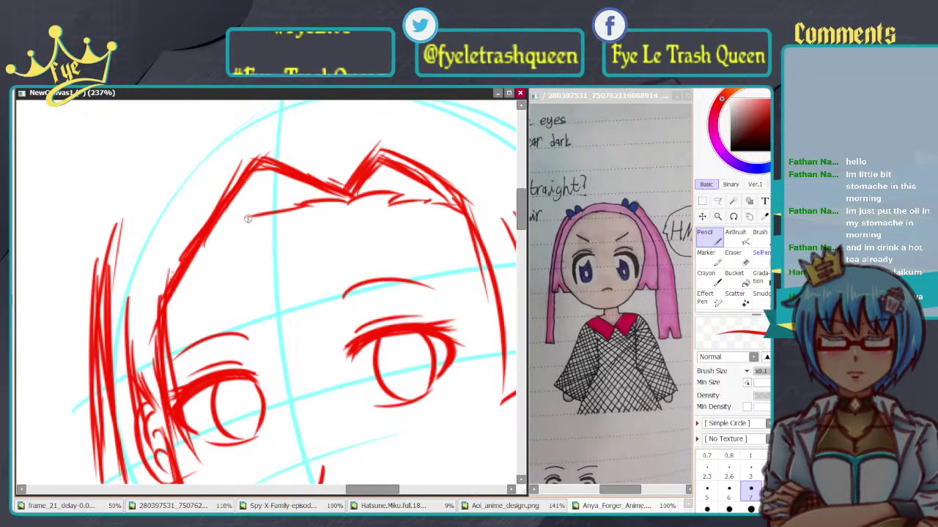
key(ctrl+z)
drag(308, 208, 241, 220)
key(ctrl+z)
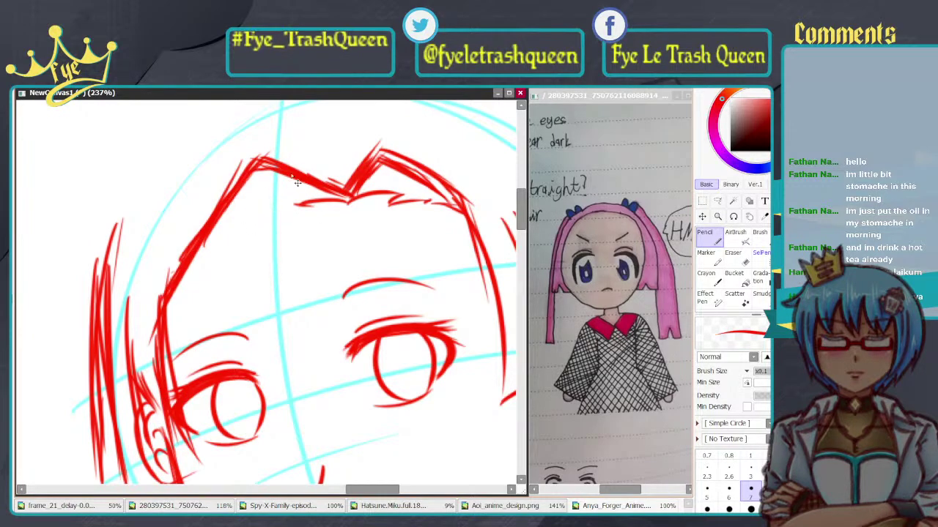
Step: Flip the canvas view horizontally
key(h)
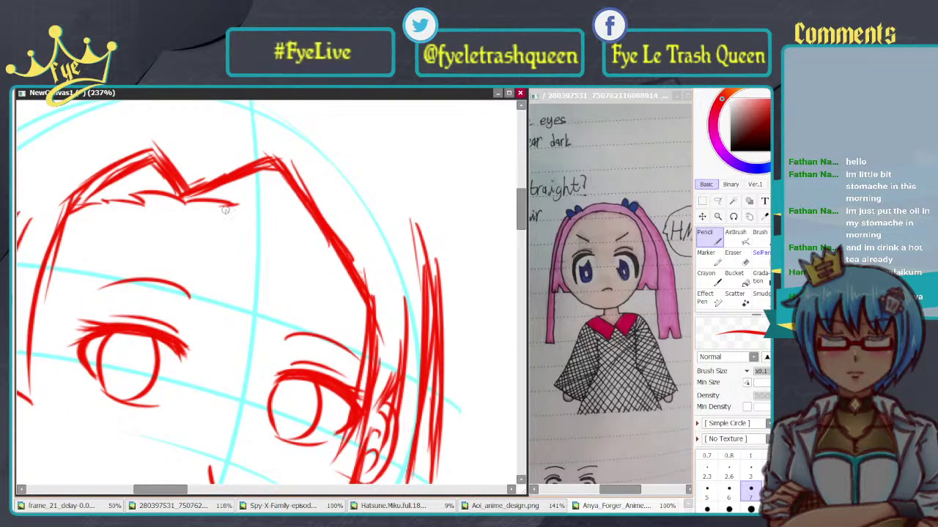
Step: Redraw the short hairline stroke past the centre guideline until it extends across the forehead, and flip the canvas horizontally to check it
key(ctrl+z)
drag(225, 209, 290, 224)
key(ctrl+z)
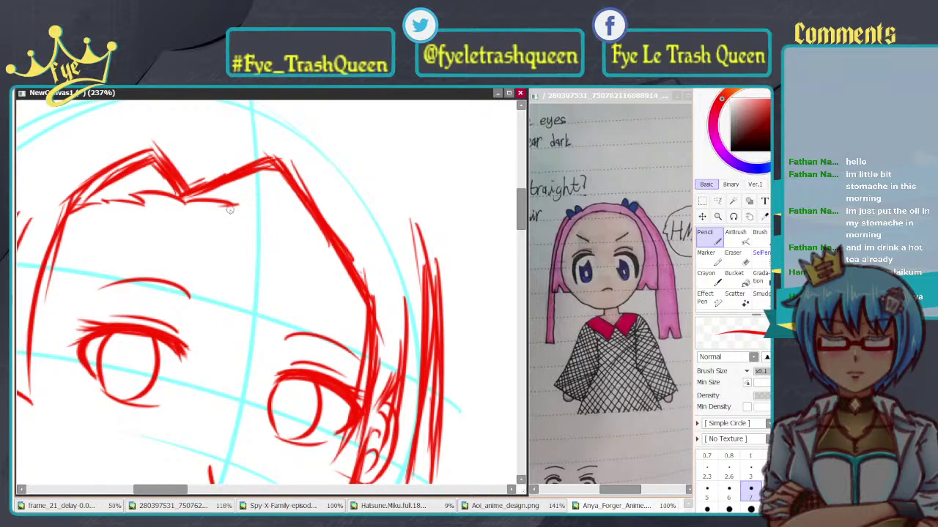
drag(230, 210, 293, 225)
key(ctrl+z)
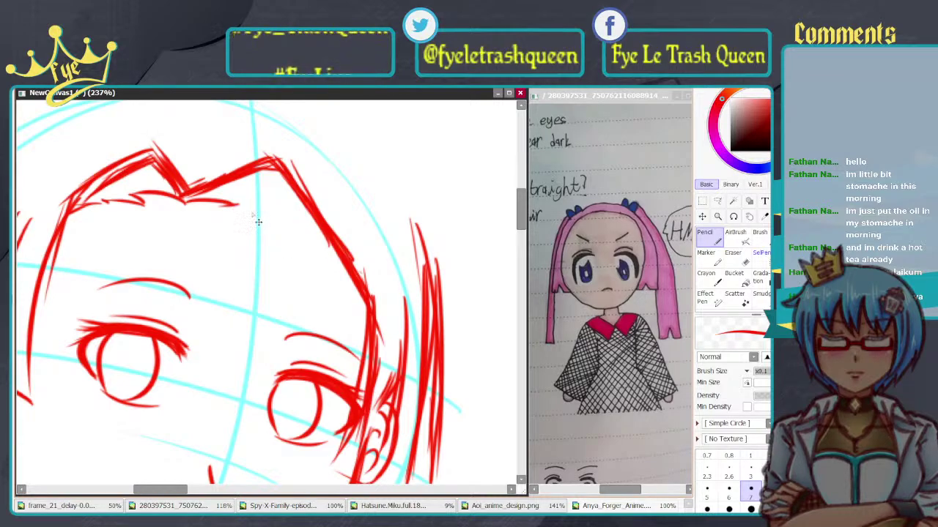
drag(239, 209, 293, 226)
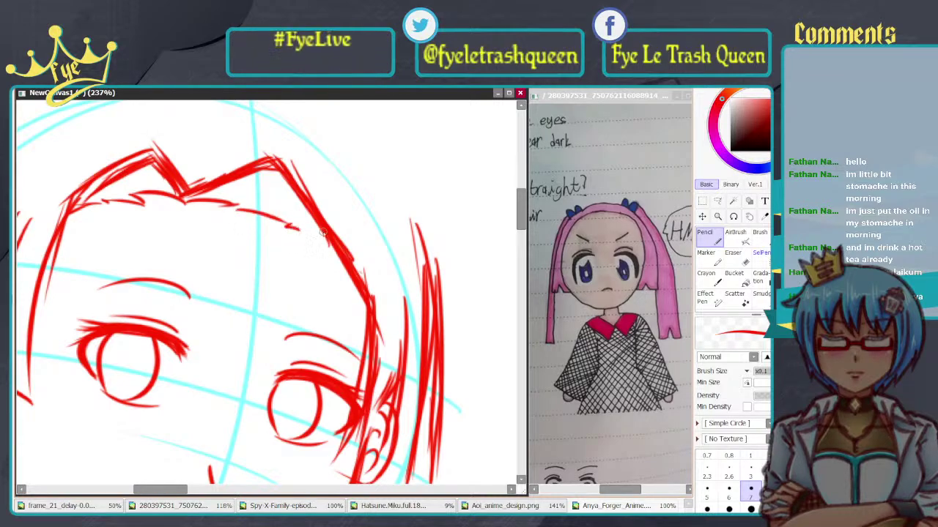
key(h)
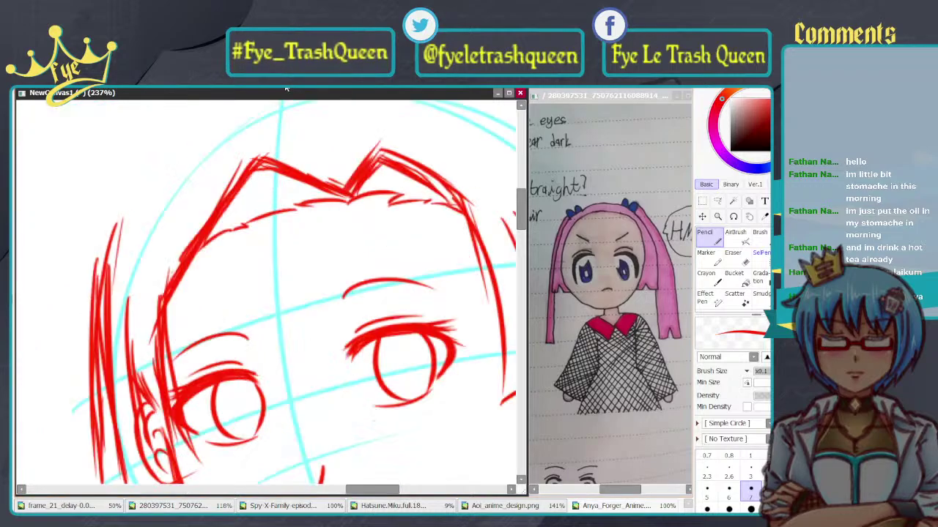
scroll(420, 141, down, 7)
scroll(430, 143, up, 5)
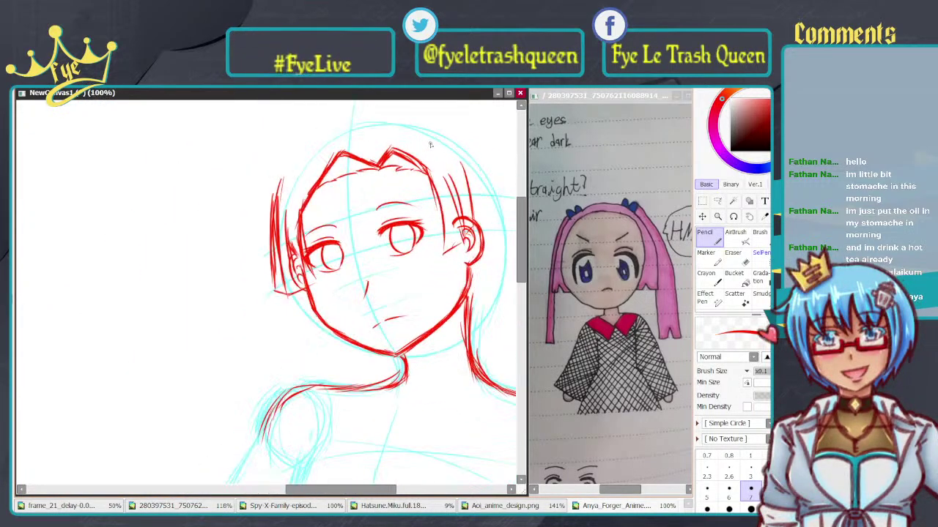
Step: Hatch short pencil strands between the hairline and the peaked hair edge on both sides of the parting
scroll(332, 154, up, 1)
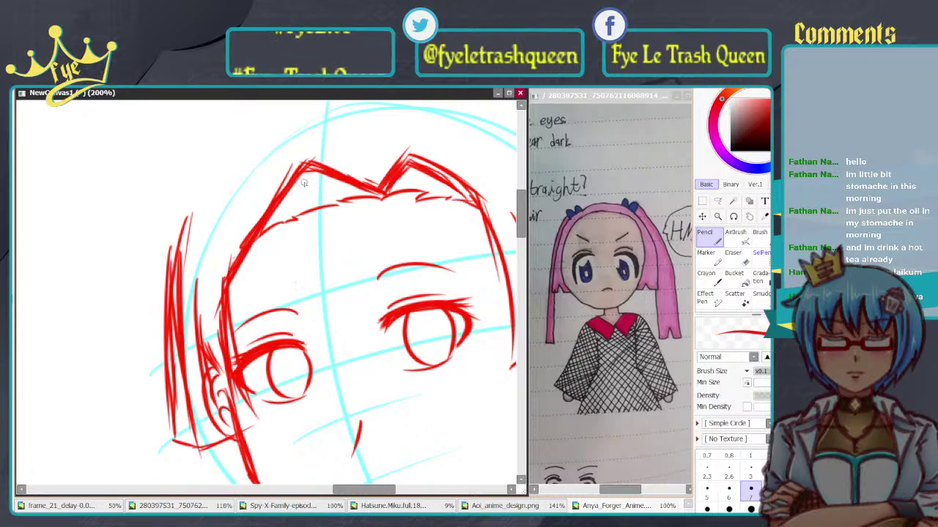
mouse_move(296, 181)
mouse_down()
mouse_move(351, 191)
mouse_move(338, 200)
mouse_up()
key(ctrl+z)
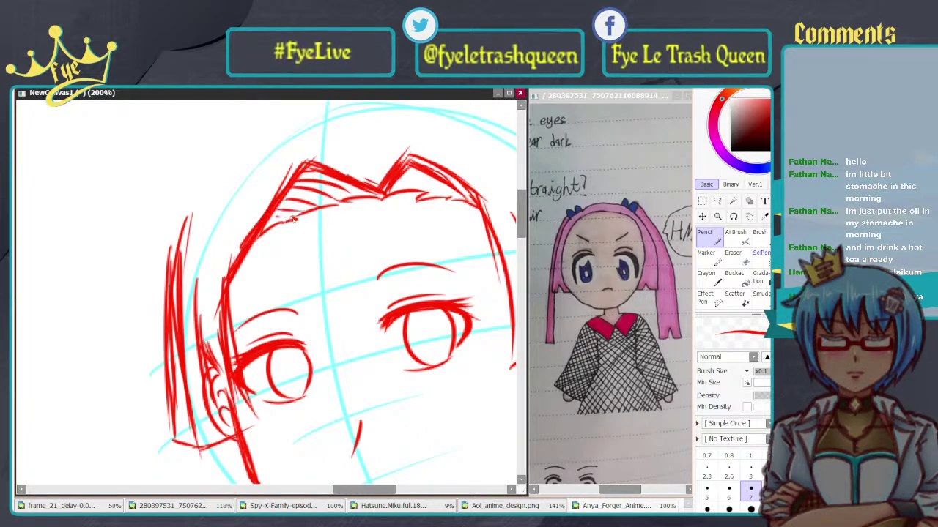
mouse_move(415, 183)
mouse_down()
mouse_move(433, 174)
mouse_move(461, 192)
mouse_up()
key(ctrl+z)
key(ctrl+z)
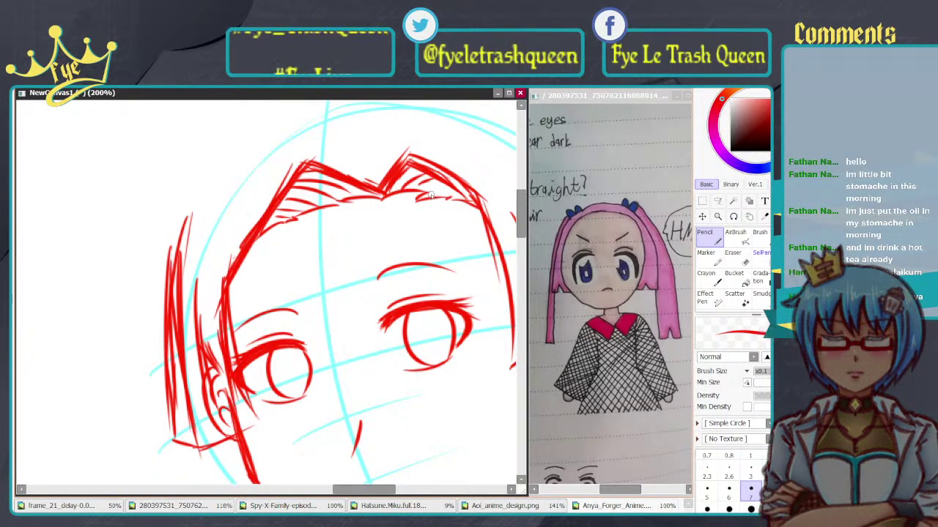
scroll(480, 182, down, 6)
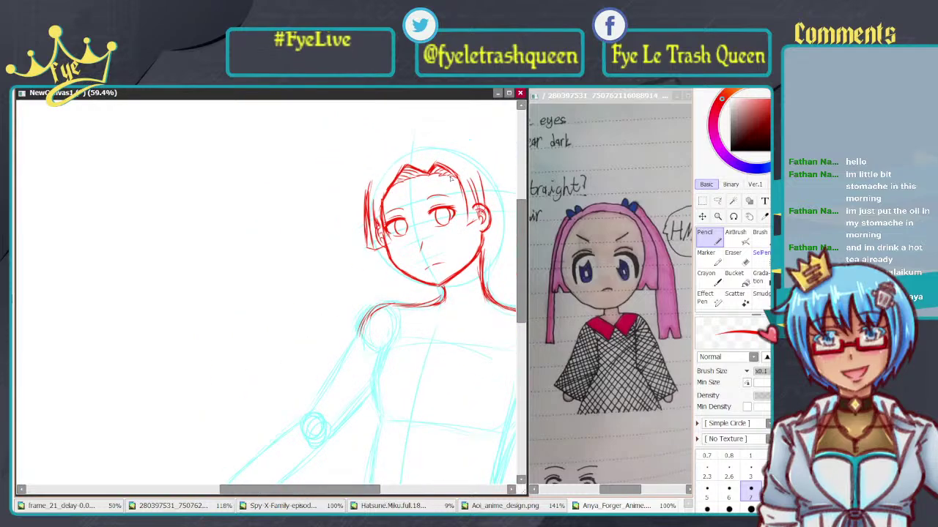
Step: Redraw the hairline on the left half of the forehead as a darker, continuous pencil stroke
scroll(468, 186, up, 6)
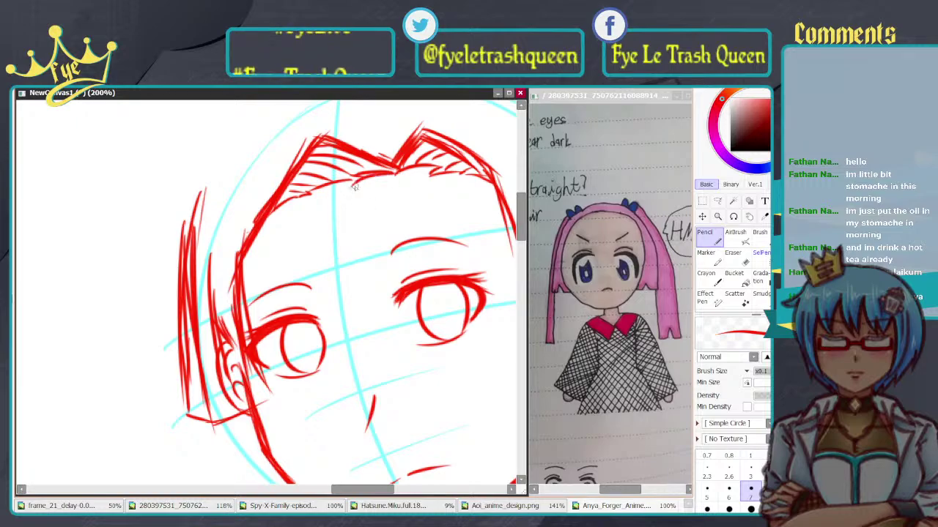
drag(361, 185, 328, 190)
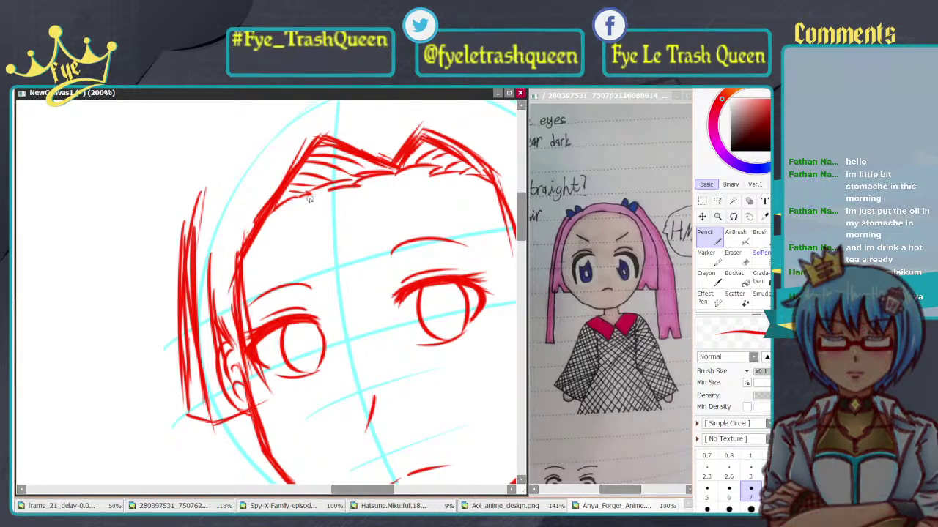
key(ctrl+z)
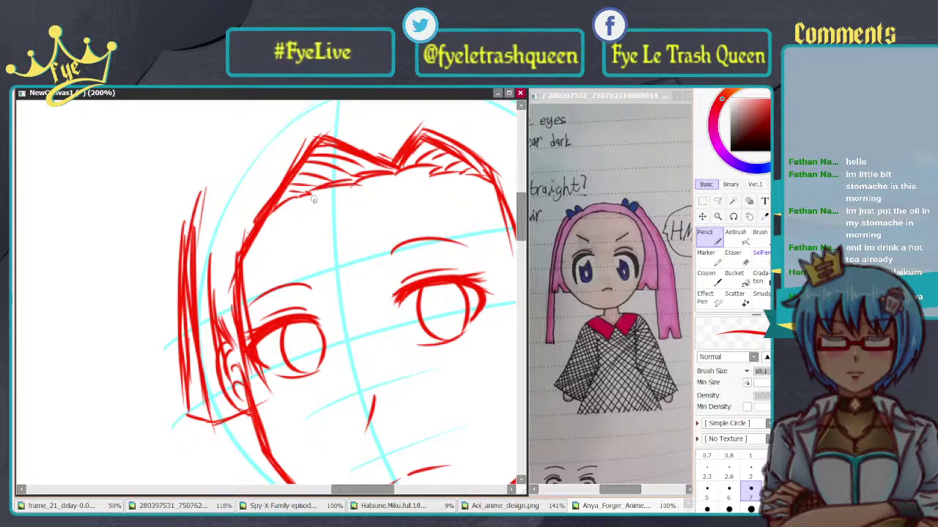
drag(359, 183, 308, 196)
key(ctrl+z)
drag(361, 183, 300, 198)
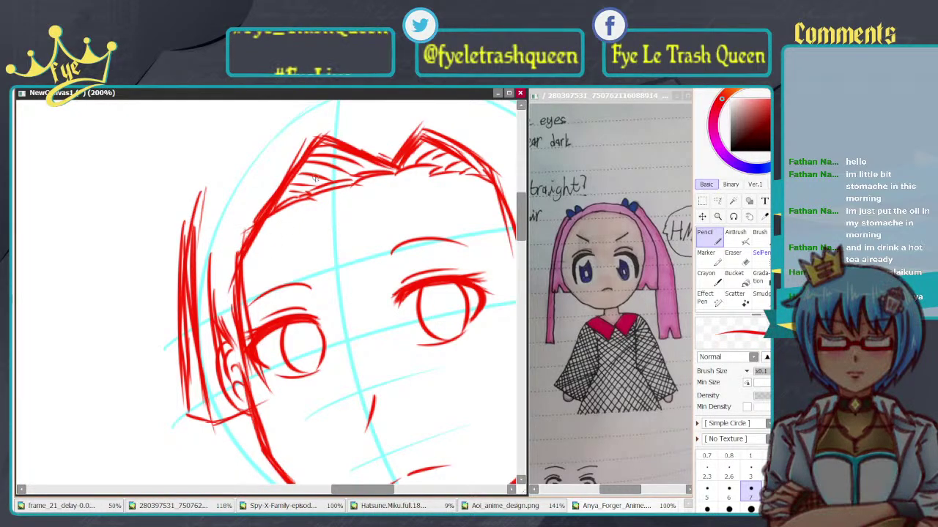
Step: Darken the hairline under the right hair peak and clean up its stray lower ends with the Eraser
scroll(322, 175, down, 7)
scroll(364, 173, up, 8)
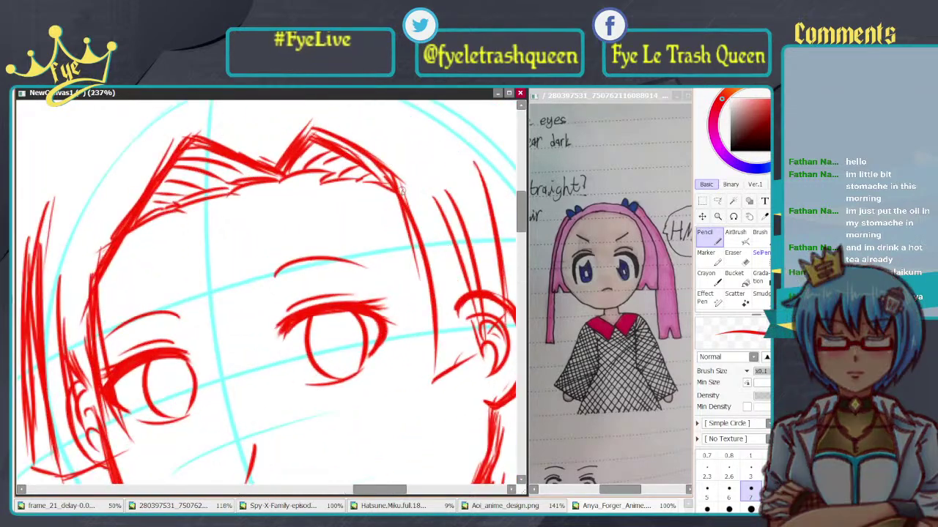
mouse_move(283, 178)
mouse_down()
mouse_move(339, 173)
mouse_move(323, 182)
mouse_move(392, 188)
mouse_up()
key(e)
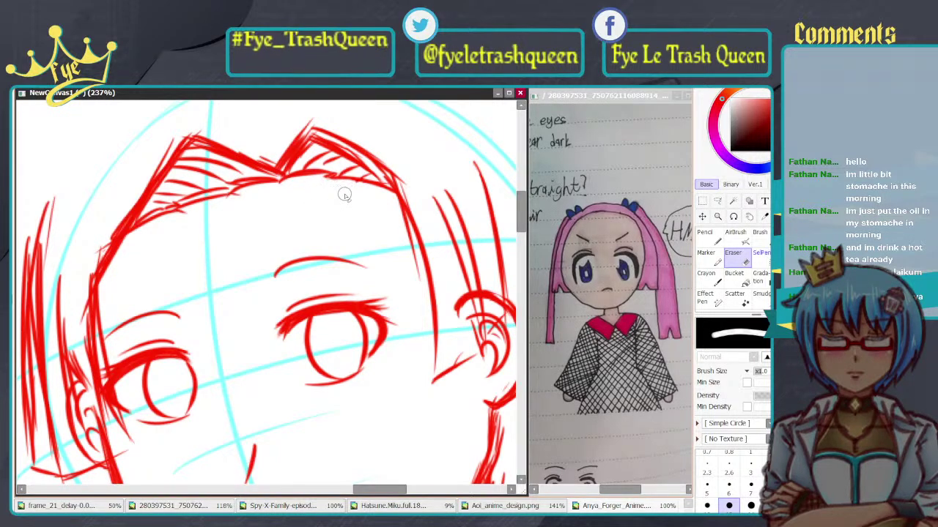
scroll(390, 167, down, 5)
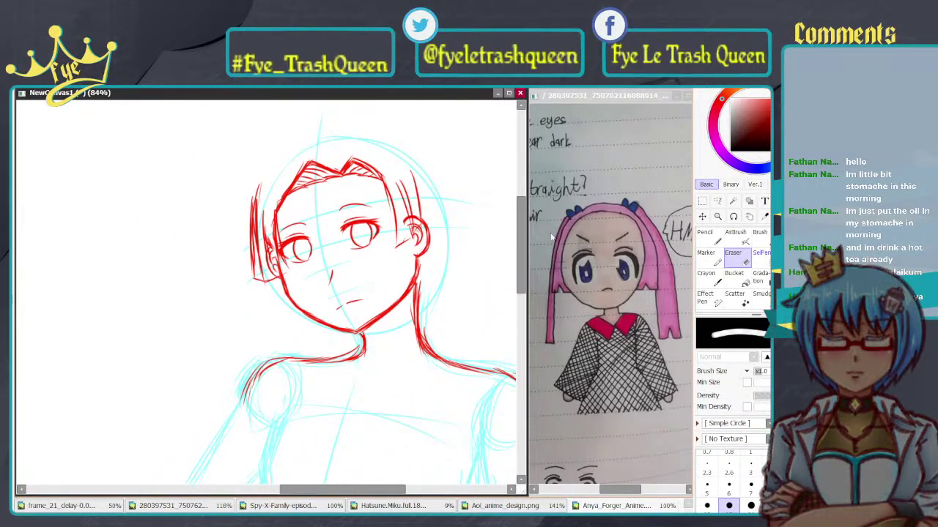
Step: Return to the Pencil and reinforce the front hair lock between the right side of the forehead and the ear
key(n)
scroll(334, 219, up, 2)
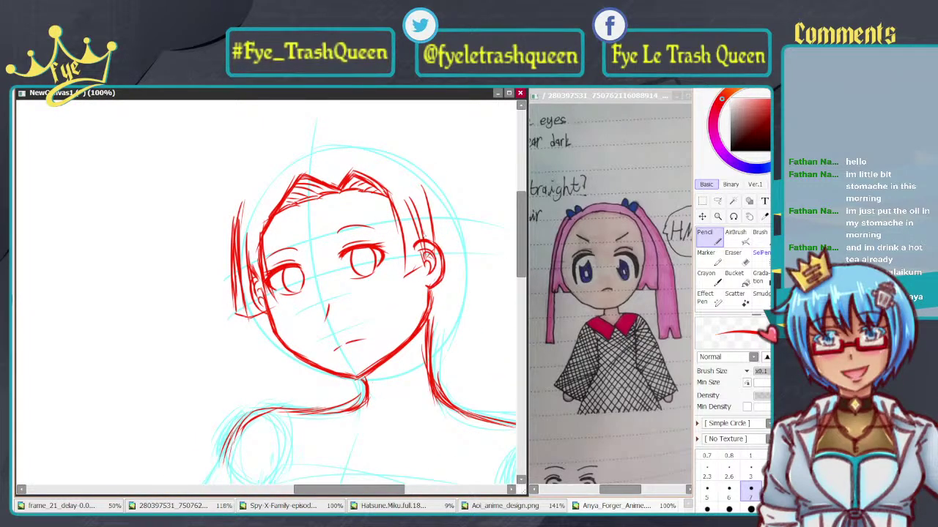
drag(381, 189, 409, 250)
key(ctrl+z)
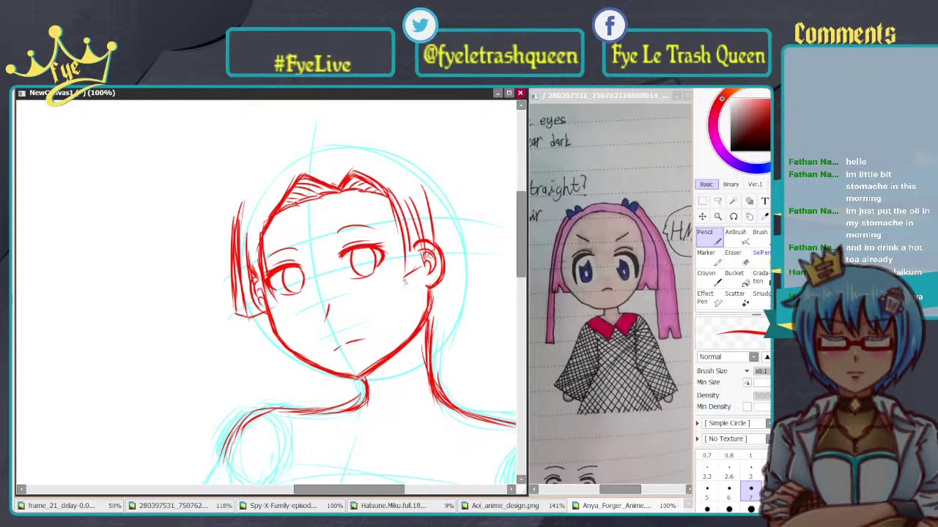
key(ctrl+z)
mouse_move(392, 195)
mouse_down()
mouse_move(416, 273)
mouse_move(400, 242)
mouse_move(401, 277)
mouse_move(424, 269)
mouse_up()
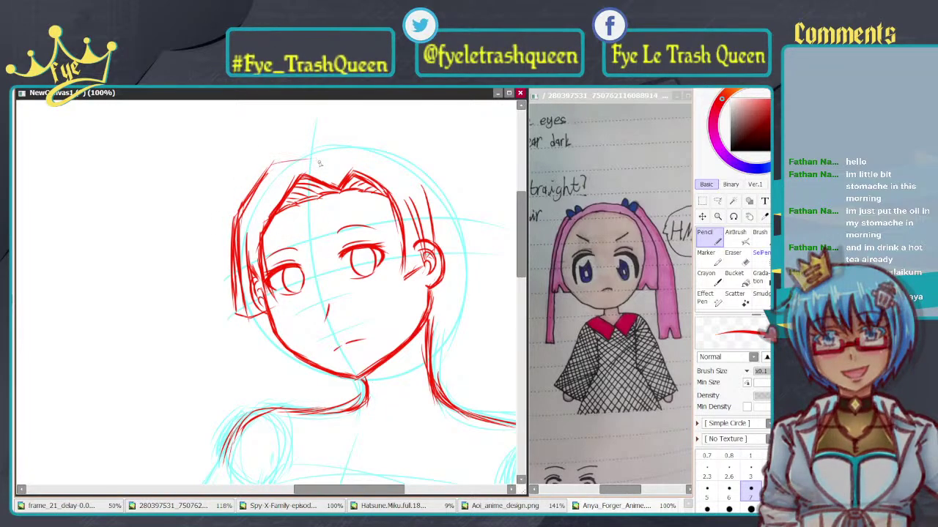
Step: Sketch the outer hair outline over the crown, with a notch at the parting and a line down toward the right ear
mouse_move(290, 148)
mouse_down()
mouse_move(262, 186)
mouse_move(287, 158)
mouse_move(324, 166)
mouse_up()
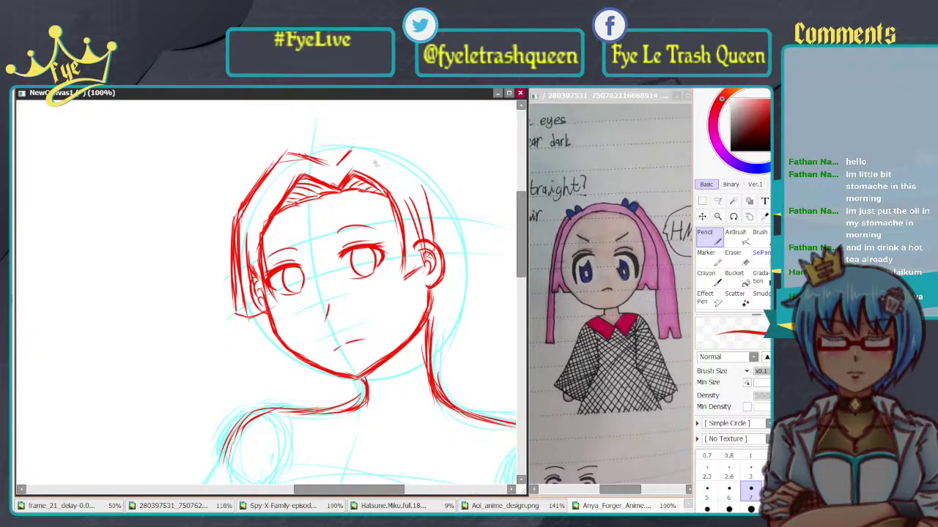
drag(356, 147, 406, 167)
mouse_move(396, 161)
mouse_down()
mouse_move(417, 167)
mouse_move(426, 204)
mouse_up()
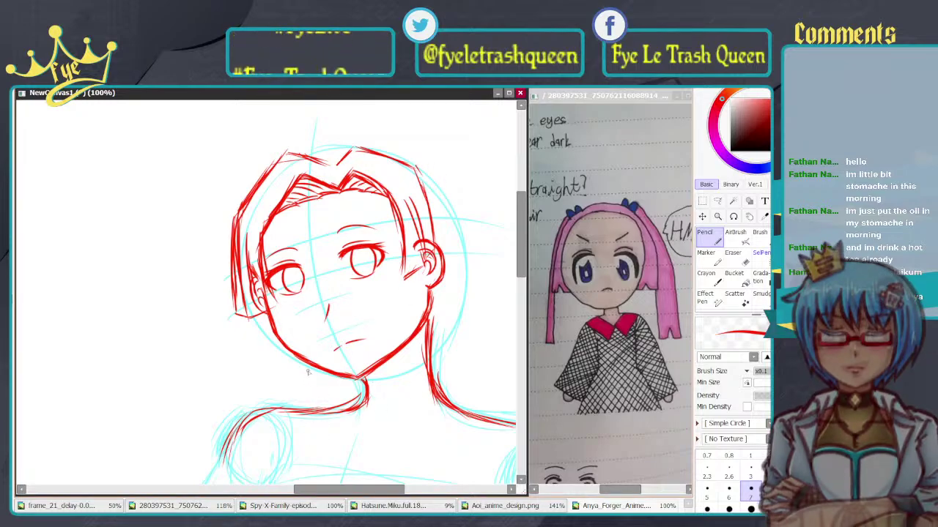
scroll(296, 363, down, 2)
scroll(297, 363, down, 3)
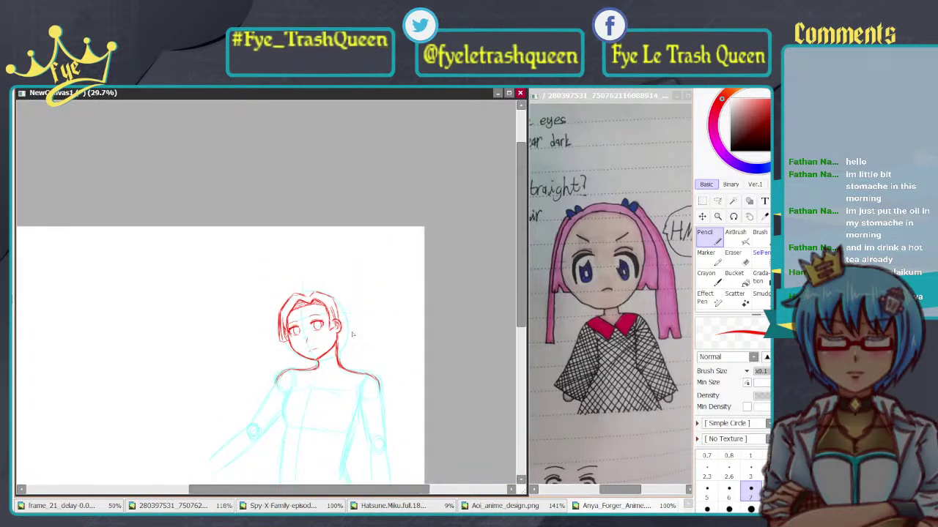
Step: Lasso the lower face with both ears, reshape it slightly with the Deform transform, apply it and clear the selection
scroll(353, 342, up, 5)
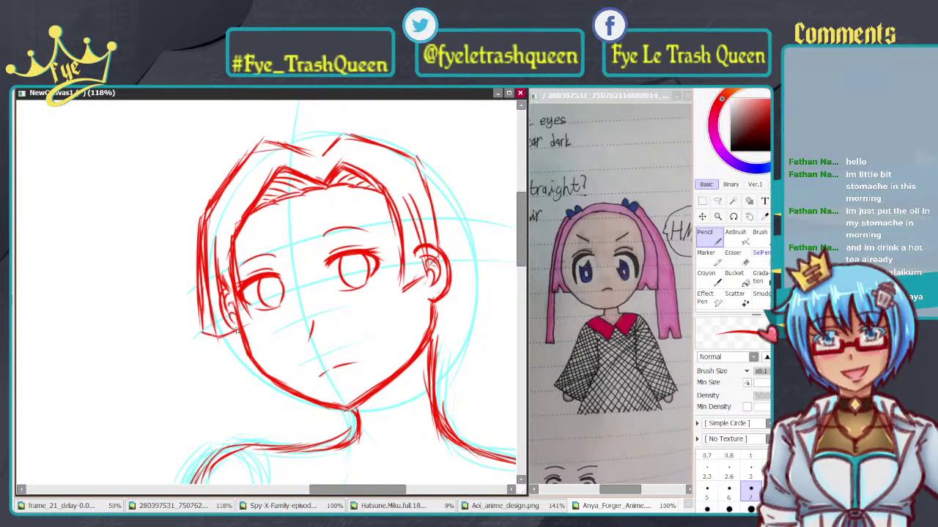
drag(236, 331, 289, 330)
scroll(289, 328, down, 5)
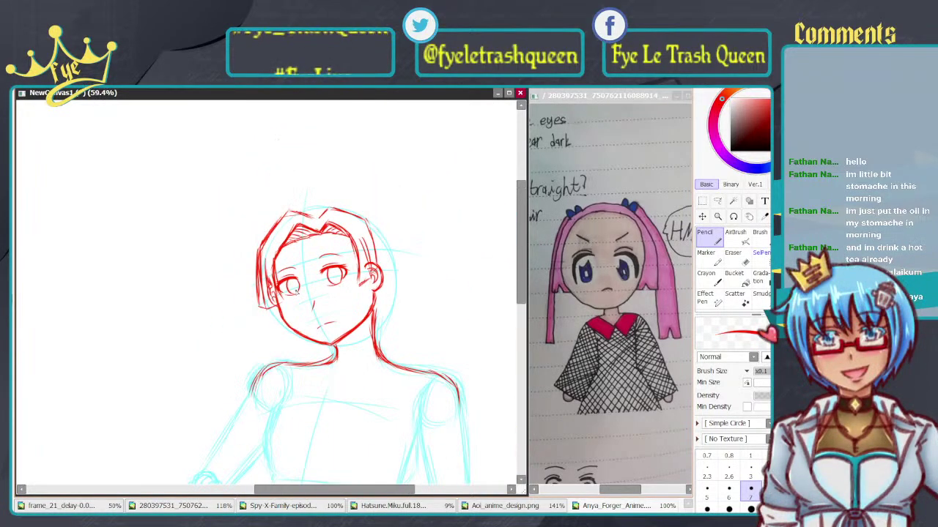
scroll(297, 285, up, 6)
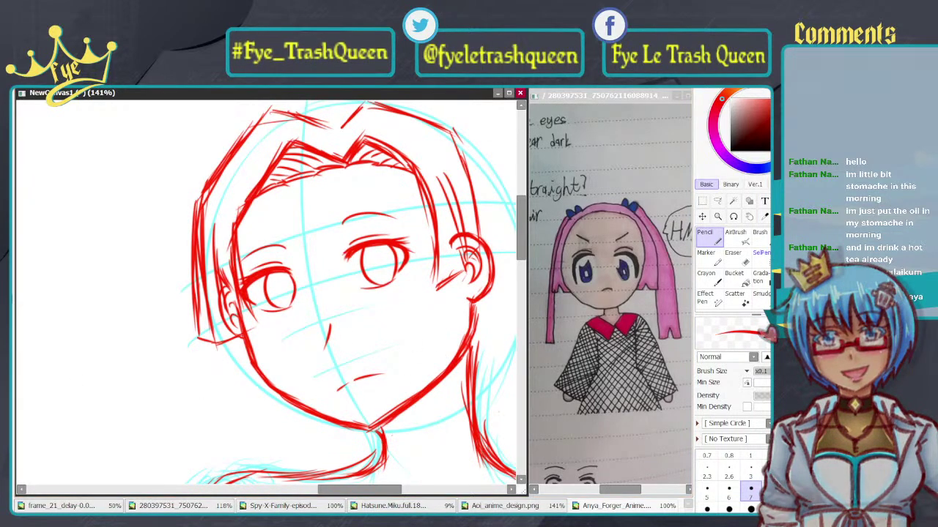
click(717, 201)
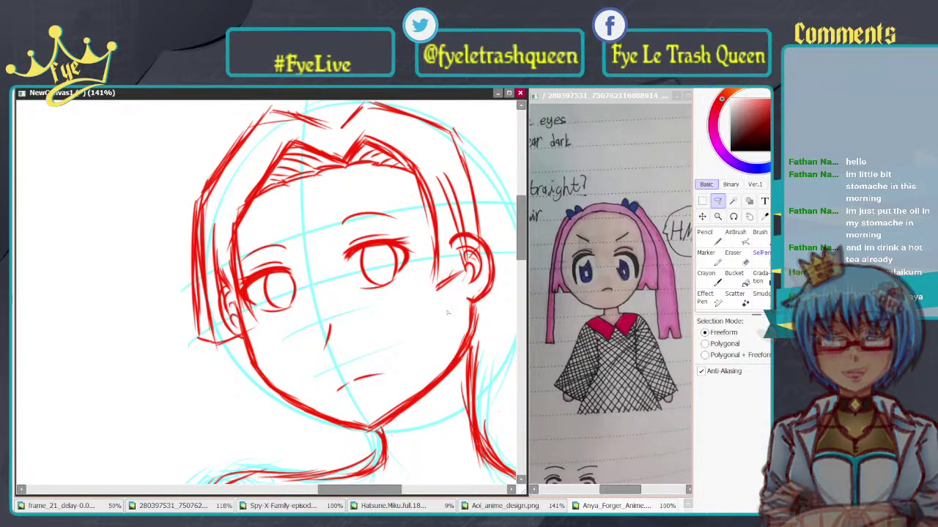
mouse_move(446, 242)
mouse_down()
mouse_move(452, 216)
mouse_move(517, 254)
mouse_move(507, 310)
mouse_move(449, 393)
mouse_move(386, 443)
mouse_up()
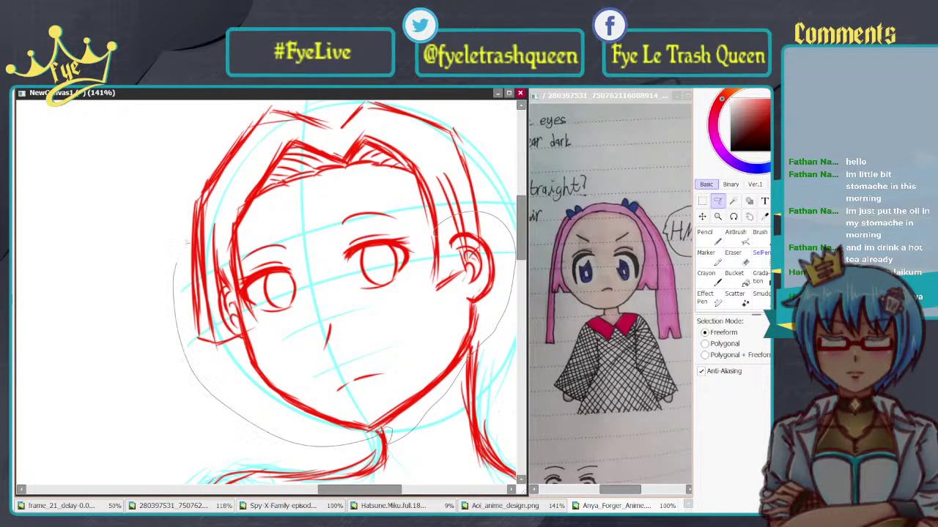
mouse_move(177, 265)
mouse_down()
mouse_move(242, 218)
mouse_move(396, 351)
mouse_move(444, 245)
mouse_up()
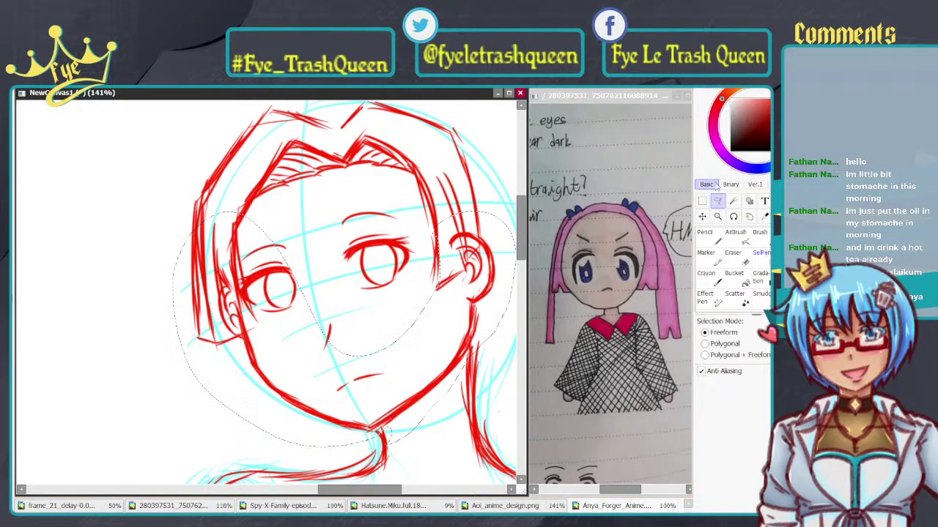
key(ctrl+t)
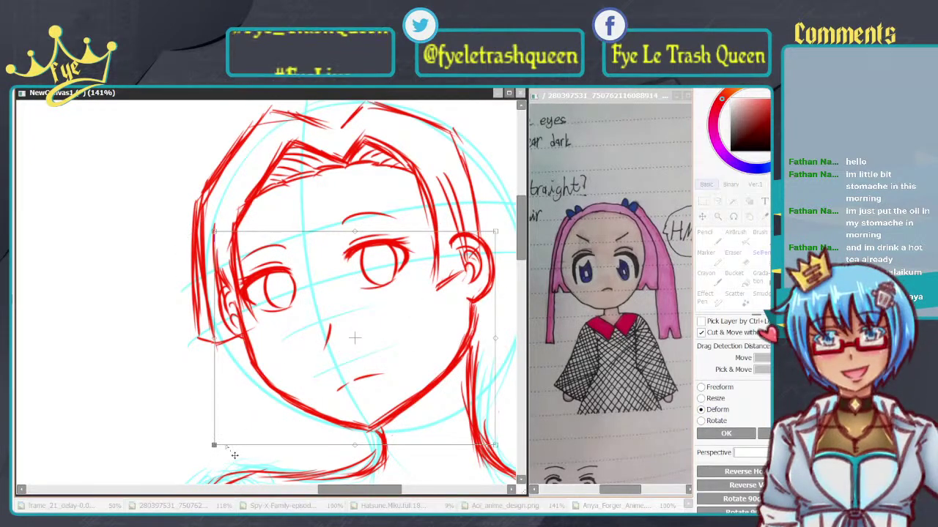
drag(234, 455, 216, 444)
drag(214, 231, 227, 257)
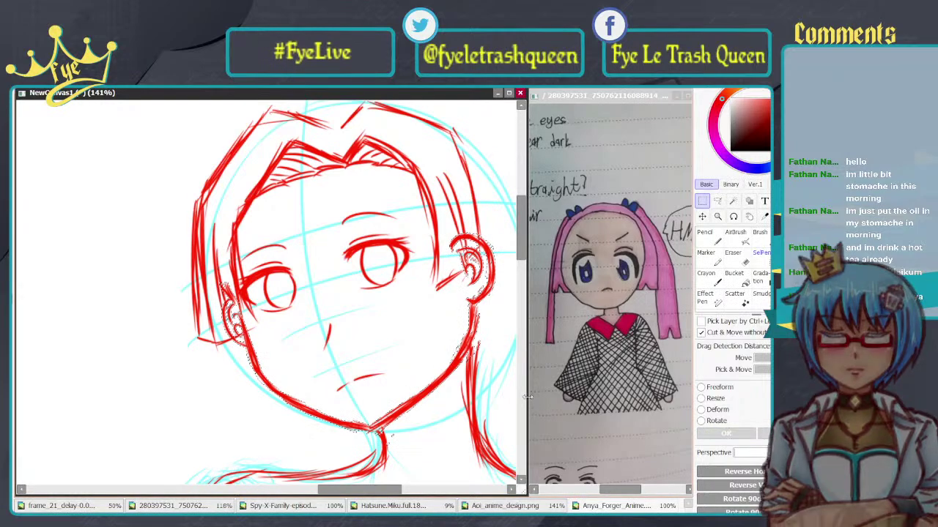
click(726, 434)
key(ctrl+d)
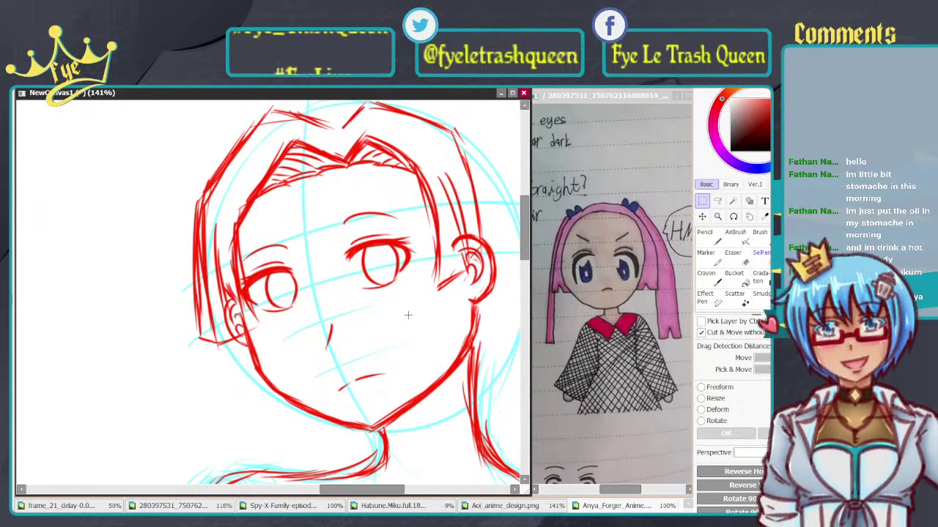
Step: Switch back to the Pencil and make the sketch canvas active again at the head's hair outline
drag(417, 258, 380, 290)
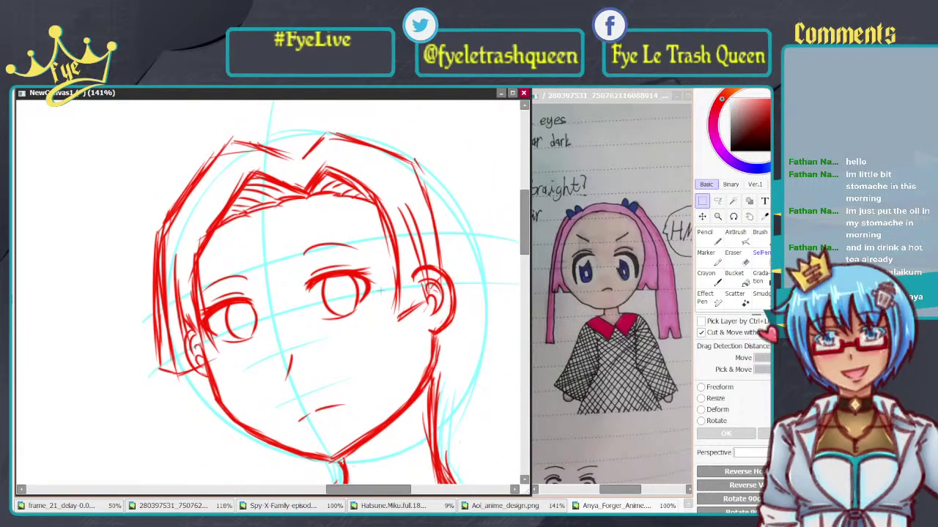
scroll(380, 291, down, 4)
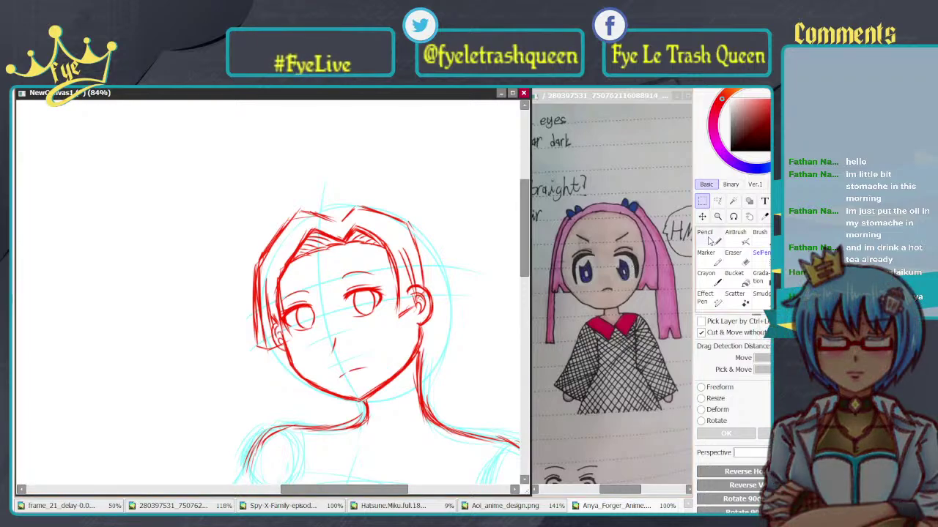
key(n)
click(16, 226)
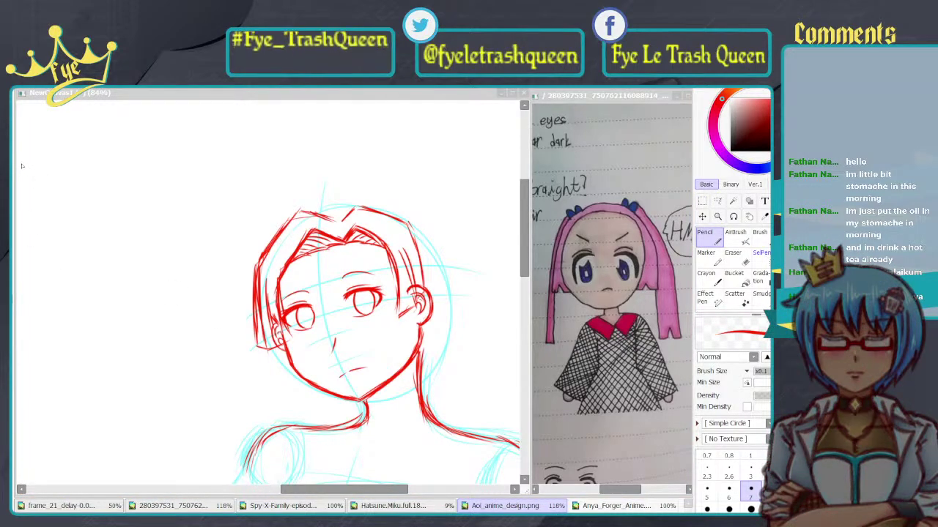
click(274, 236)
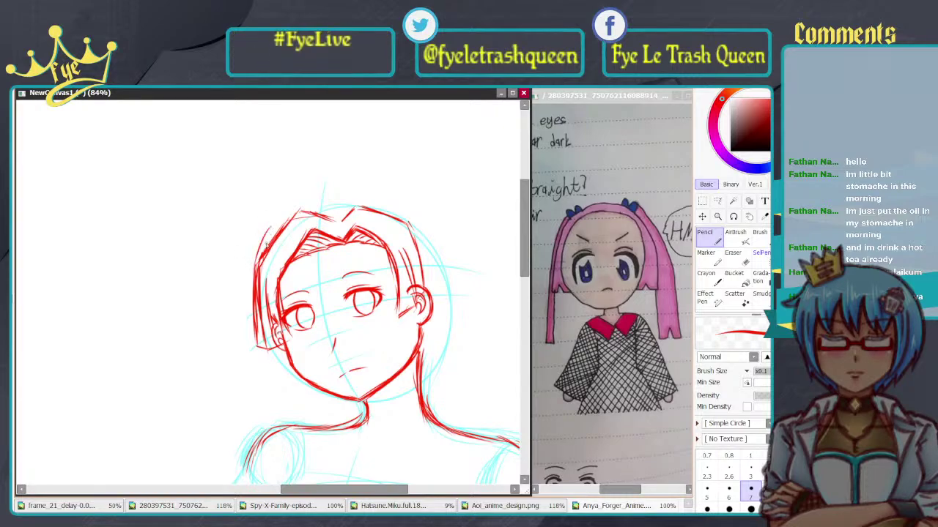
Step: Sketch a raised outer hair outline across the crown and down the right side of the head, and add a strand line toward the ear
mouse_move(263, 250)
mouse_down()
mouse_move(298, 220)
mouse_move(293, 205)
mouse_move(285, 228)
mouse_move(283, 209)
mouse_move(288, 218)
mouse_move(313, 196)
mouse_up()
drag(282, 216, 327, 196)
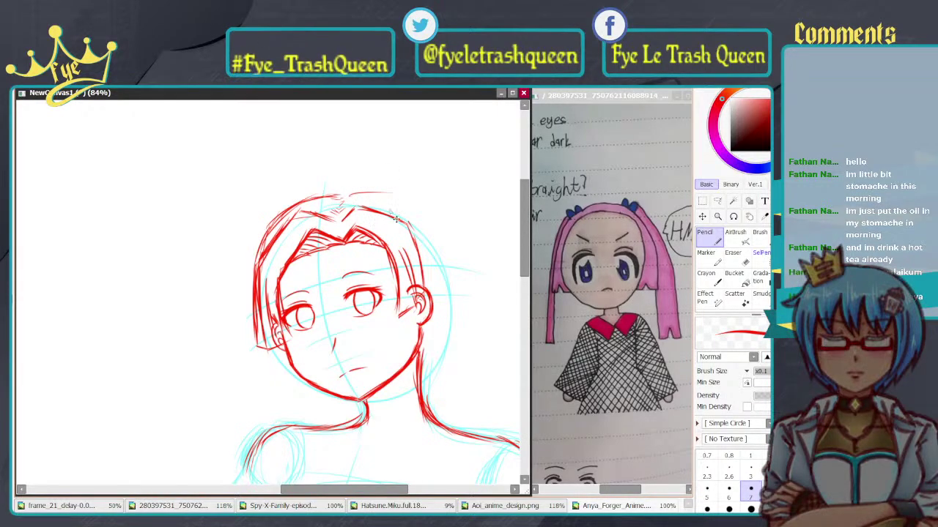
key(ctrl+z)
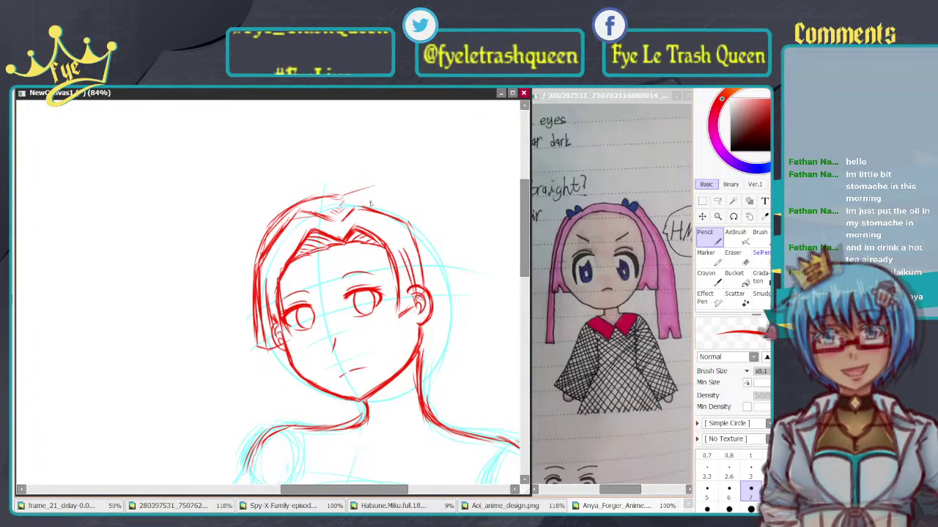
drag(344, 196, 399, 194)
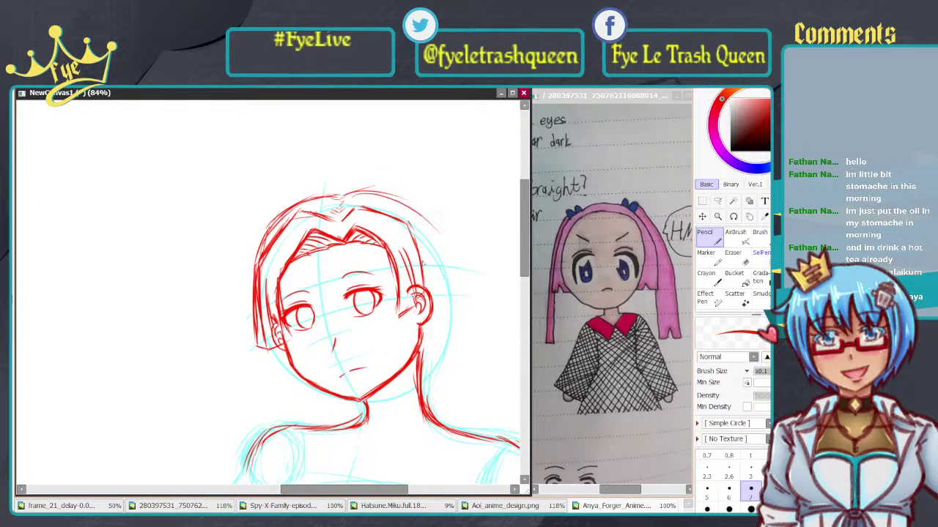
key(ctrl+z)
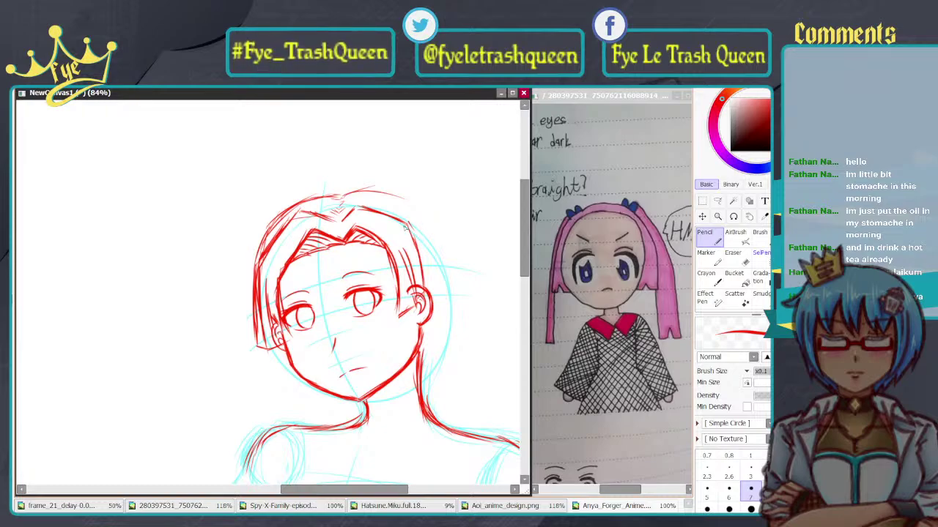
drag(407, 224, 431, 296)
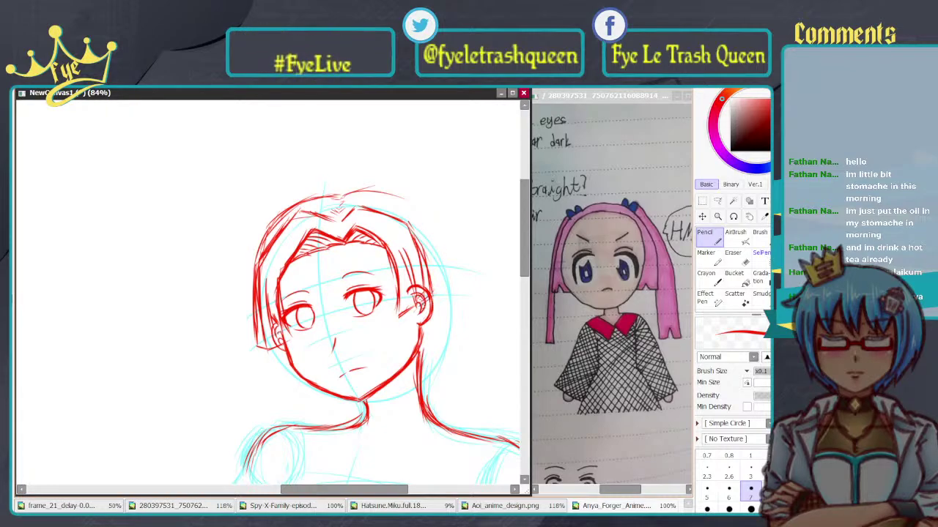
drag(381, 194, 439, 252)
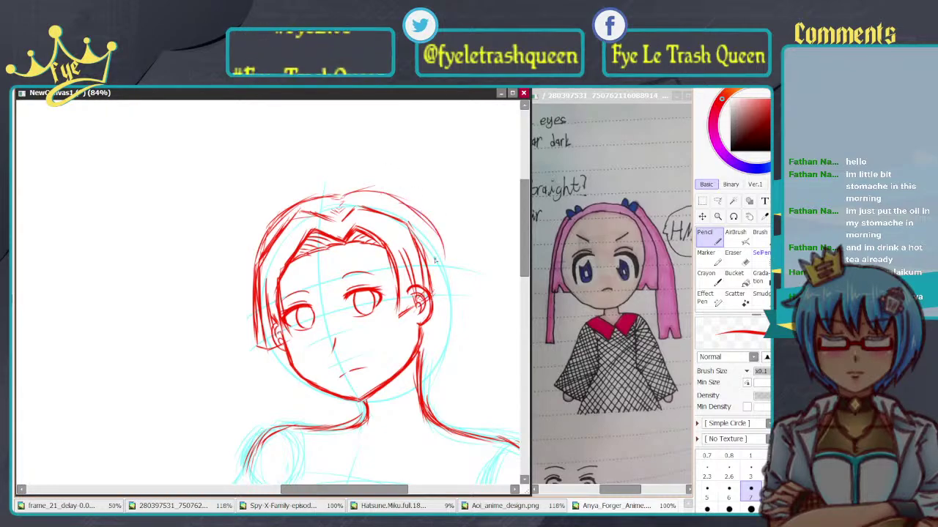
mouse_move(400, 197)
mouse_down()
mouse_move(447, 265)
mouse_move(395, 203)
mouse_move(455, 286)
mouse_up()
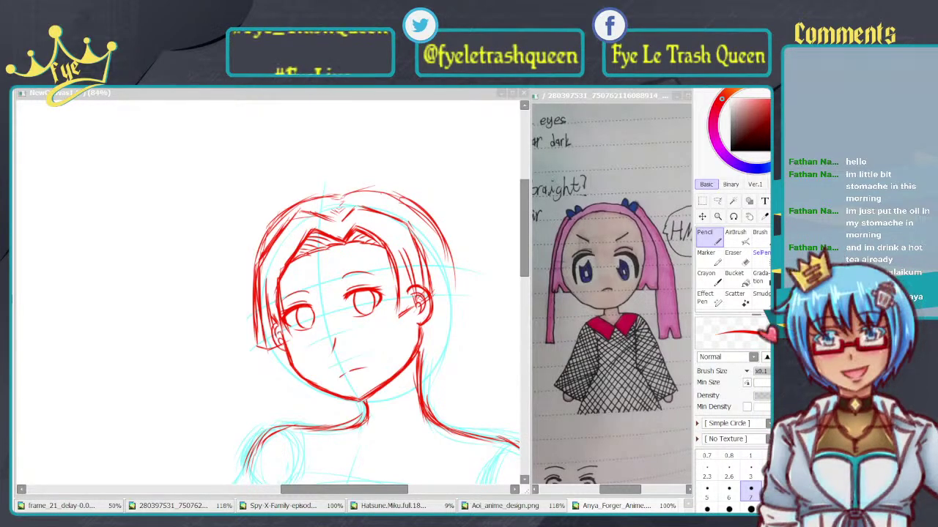
Step: Reinforce the outer hair outline from the parting over the right side of the crown with overlapping Pencil strokes
click(423, 355)
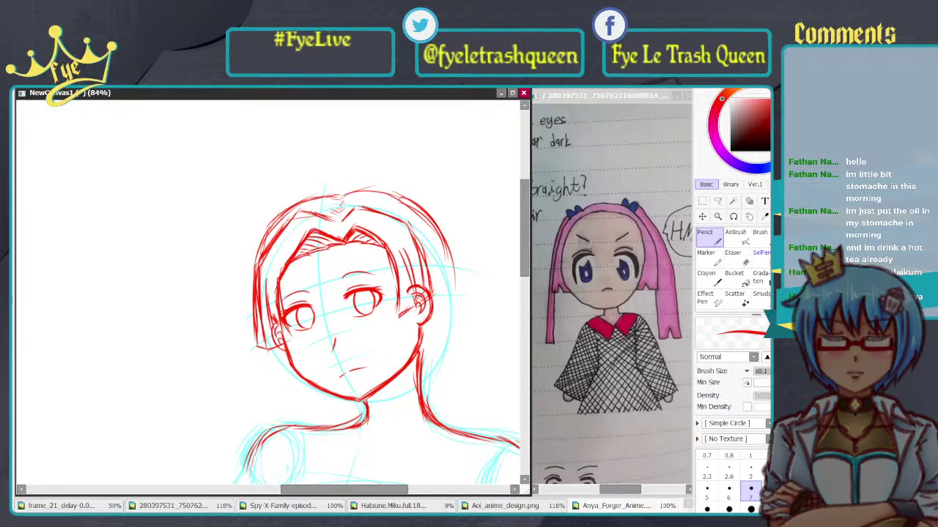
scroll(415, 346, up, 2)
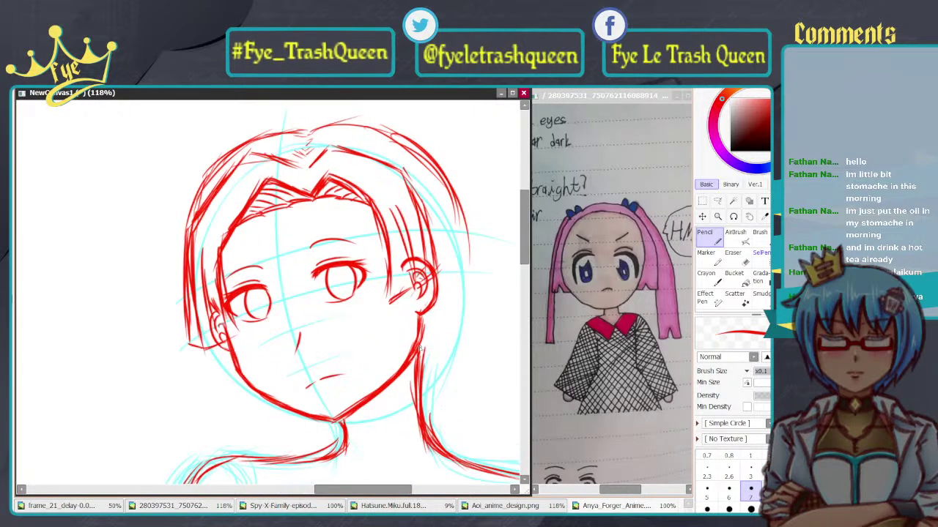
drag(416, 346, 379, 332)
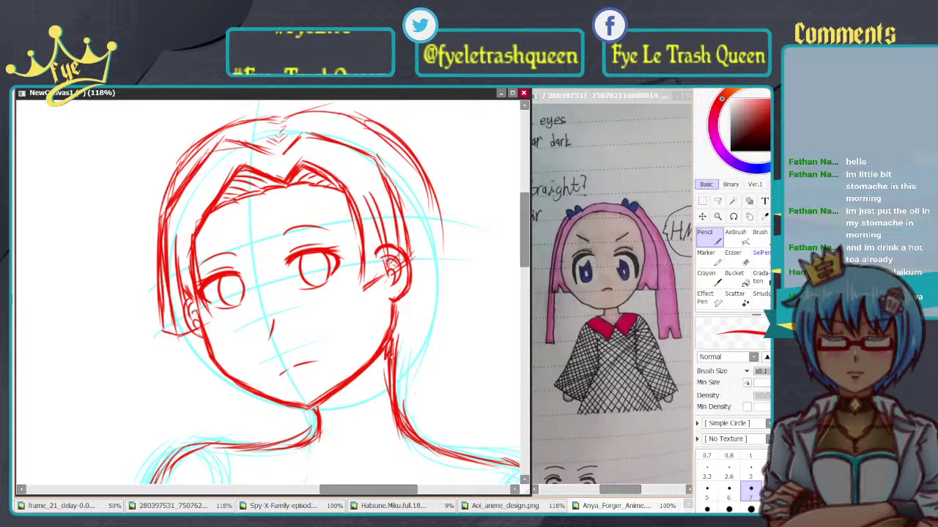
mouse_move(286, 116)
mouse_down()
mouse_move(323, 126)
mouse_move(402, 137)
mouse_up()
mouse_move(343, 109)
mouse_down()
mouse_move(399, 134)
mouse_move(441, 219)
mouse_up()
drag(378, 121, 443, 220)
mouse_move(418, 147)
mouse_down()
mouse_move(448, 213)
mouse_move(455, 290)
mouse_up()
mouse_move(444, 190)
mouse_down()
mouse_move(455, 264)
mouse_move(432, 326)
mouse_up()
drag(455, 255, 431, 316)
key(ctrl+z)
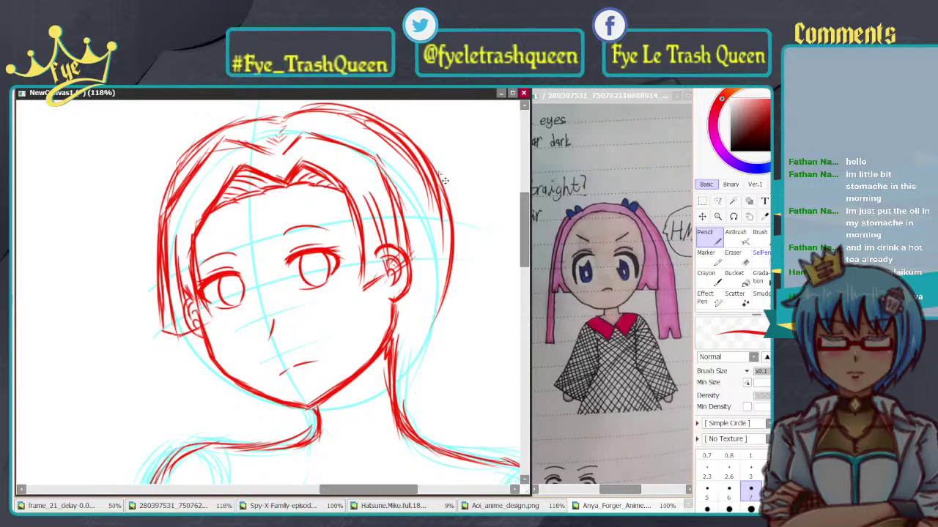
key(ctrl+z)
drag(423, 155, 444, 255)
key(ctrl+z)
key(ctrl+z)
key(ctrl+z)
Step: Sketch the back hair contour curving from the right side of the head past the ear and in to the nape
mouse_move(437, 188)
mouse_down()
mouse_move(443, 266)
mouse_move(434, 296)
mouse_up()
drag(448, 210, 419, 320)
drag(448, 240, 407, 332)
drag(439, 282, 400, 338)
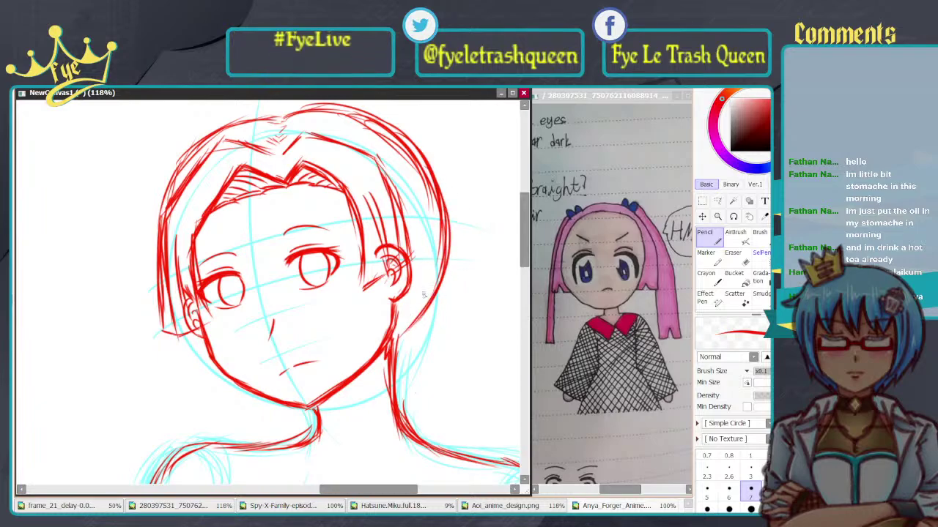
drag(444, 250, 397, 338)
drag(422, 302, 396, 350)
mouse_move(433, 292)
mouse_down()
mouse_move(405, 349)
mouse_move(391, 375)
mouse_up()
scroll(391, 310, down, 5)
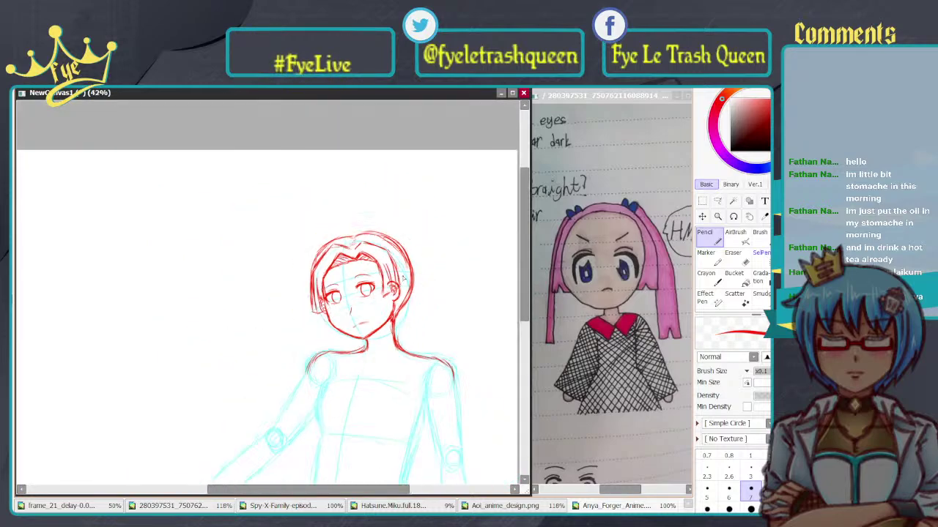
scroll(412, 294, up, 4)
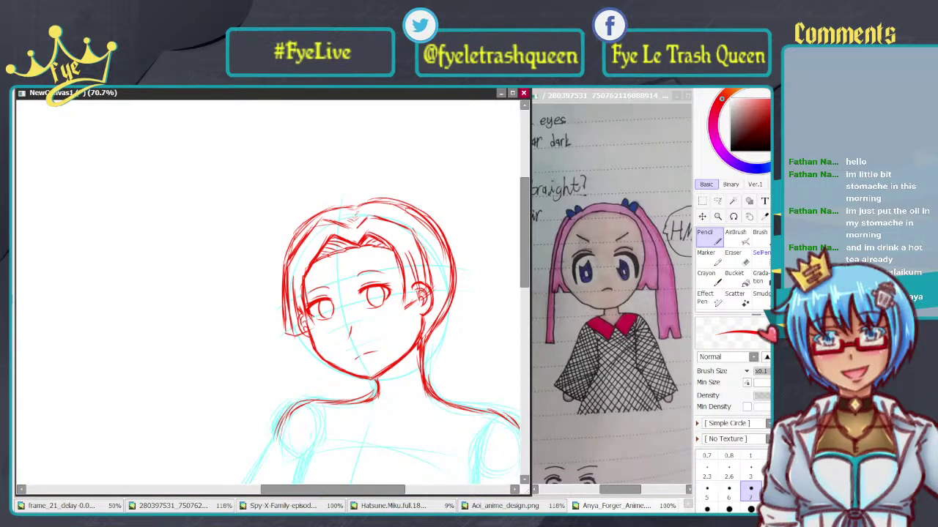
key(d)
key(ctrl+y)
key(ctrl+y)
key(ctrl+y)
key(ctrl+y)
key(ctrl+y)
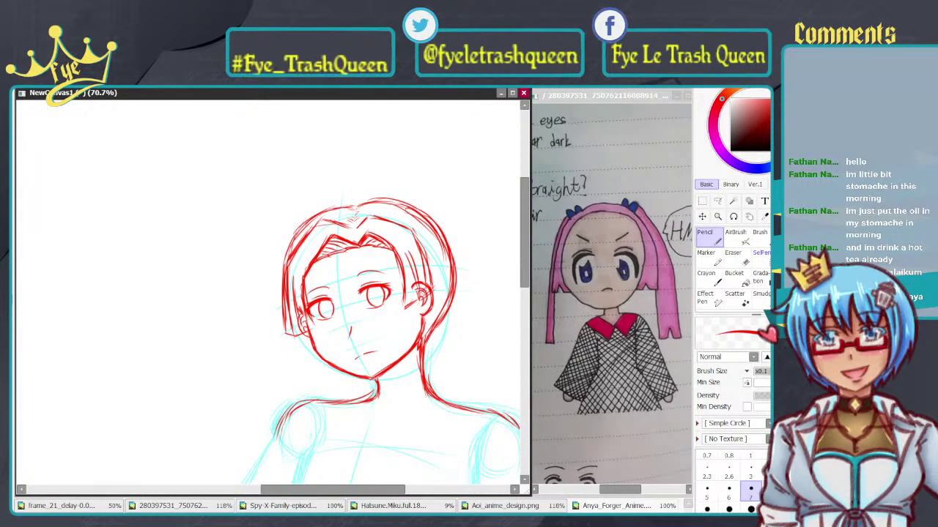
Step: Thin the outer strokes at the back of the hair with the Eraser and darken that contour again with the Pencil
drag(481, 280, 453, 271)
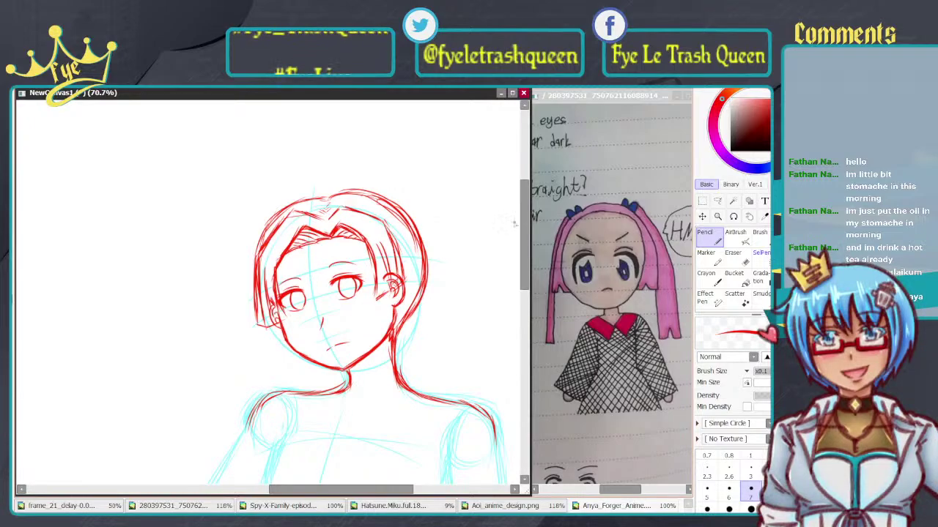
key(e)
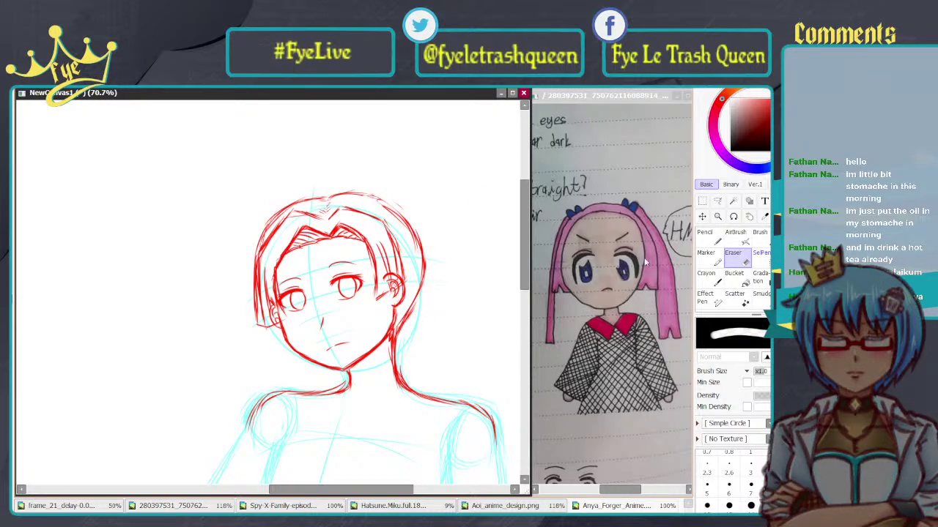
key(n)
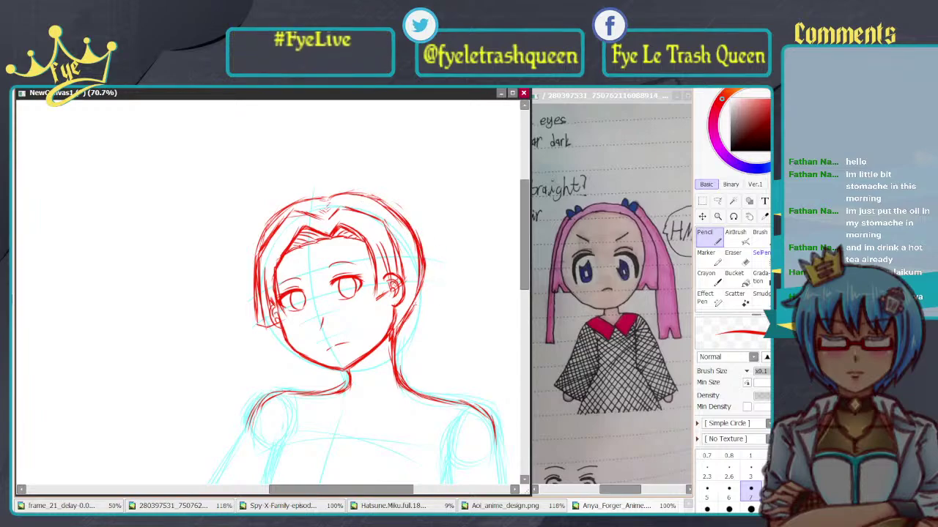
Step: Try removing the outer hair outline around the crown with a freeform lasso selection, and undo the deletion
key(a)
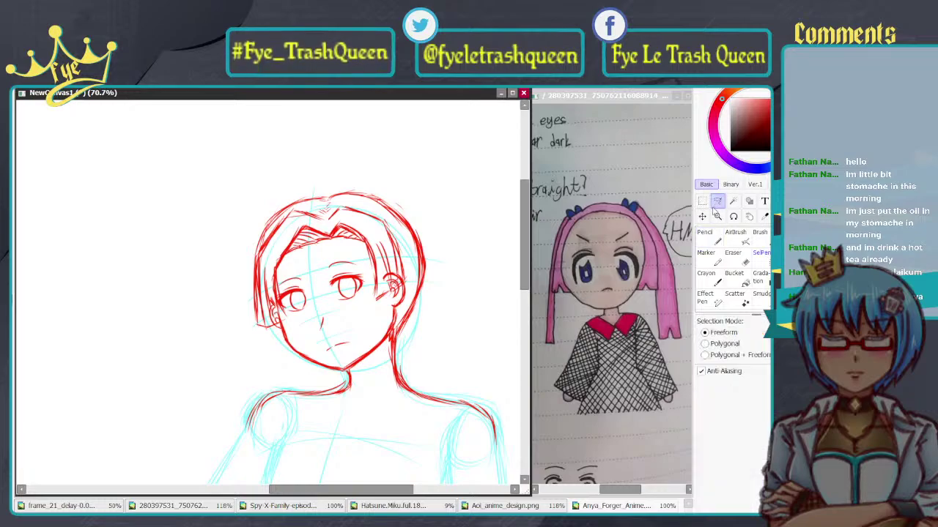
mouse_move(427, 327)
mouse_down()
mouse_move(394, 354)
mouse_move(394, 333)
mouse_move(337, 218)
mouse_move(278, 150)
mouse_move(444, 315)
mouse_move(425, 339)
mouse_move(391, 342)
mouse_up()
key(Delete)
key(ctrl+d)
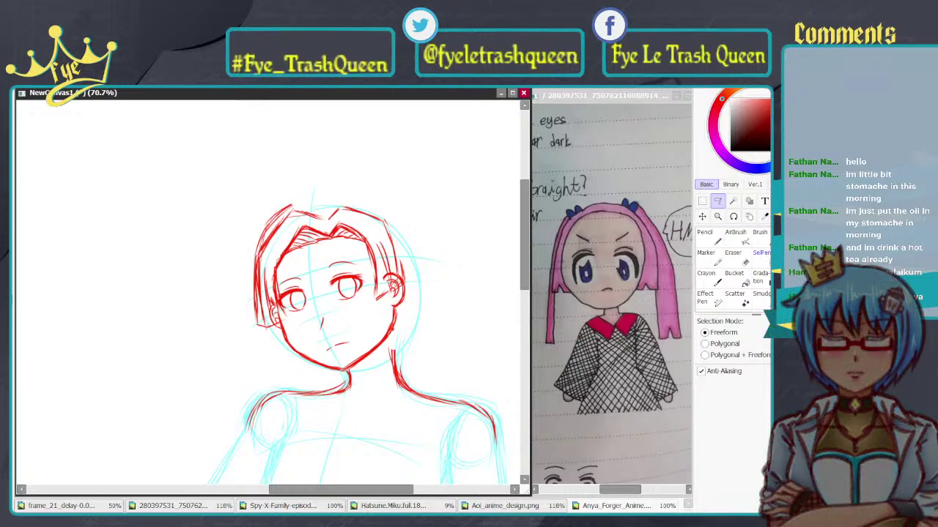
key(Delete)
key(alt+Tab)
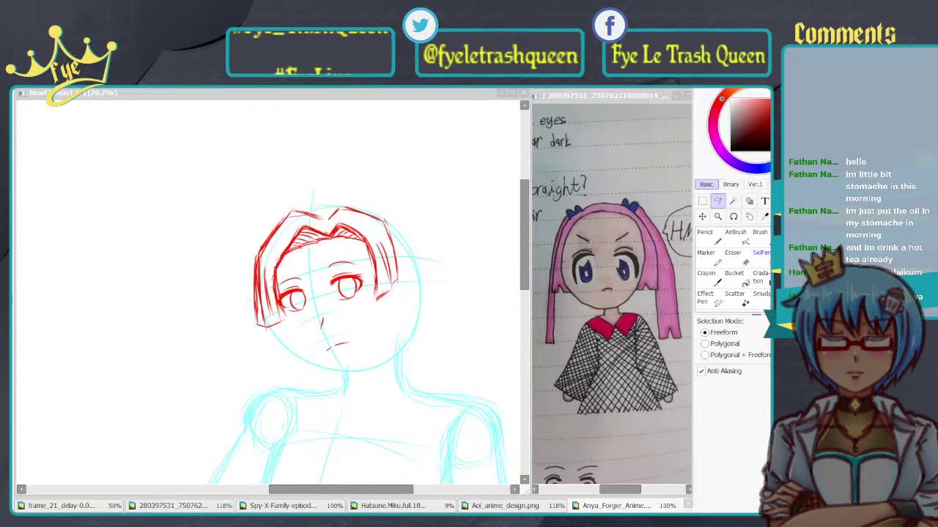
click(41, 383)
key(ctrl+z)
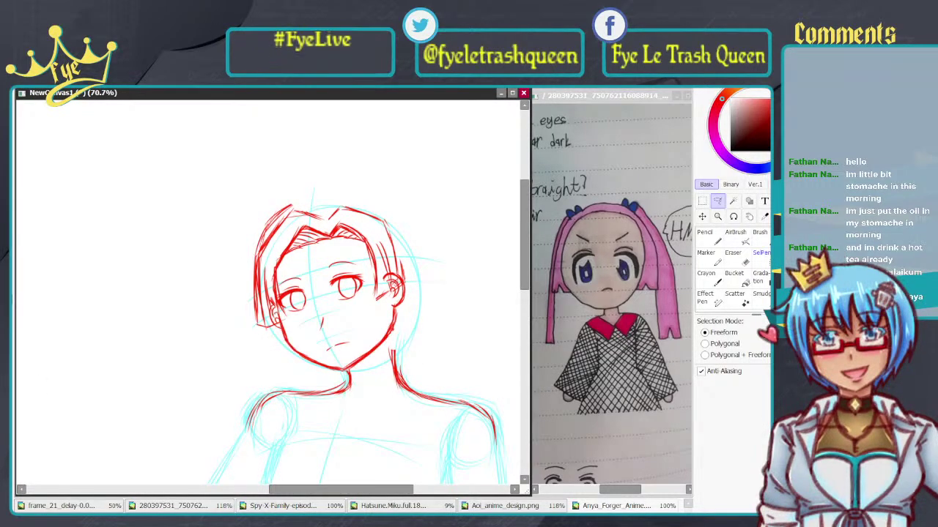
key(ctrl+y)
key(ctrl+z)
key(ctrl+z)
key(ctrl+z)
key(ctrl+d)
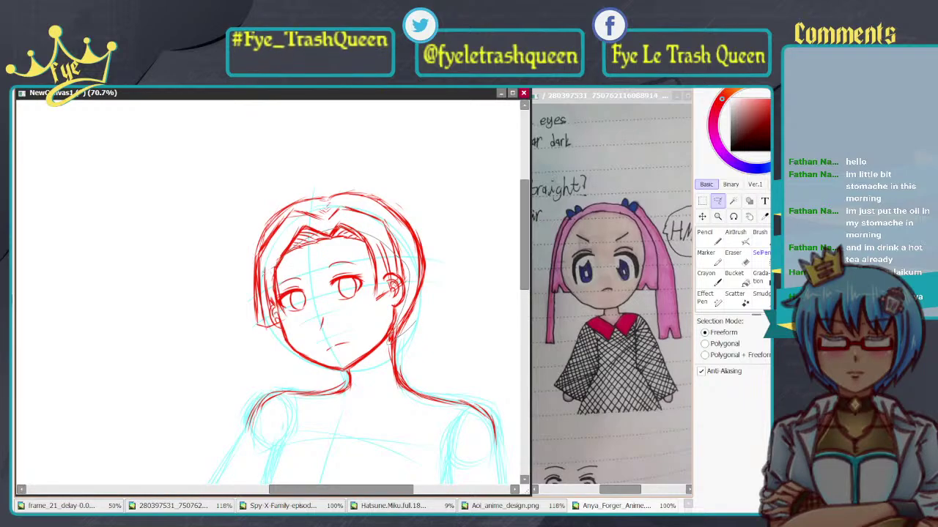
Step: Try deleting a wider lassoed area of the outer hair from the left temple to behind the right ear, and restore the hair
mouse_move(258, 277)
mouse_down()
mouse_move(326, 152)
mouse_move(449, 286)
mouse_move(407, 330)
mouse_up()
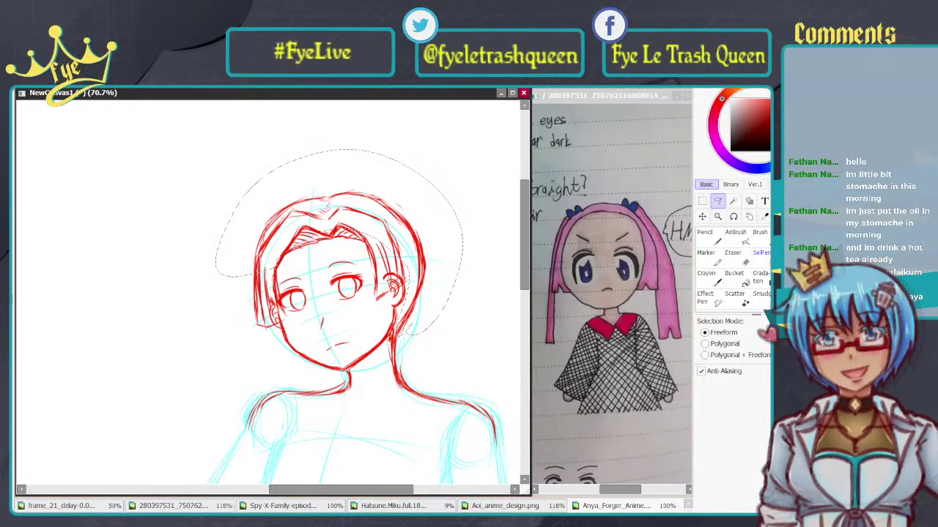
key(Delete)
key(ctrl+d)
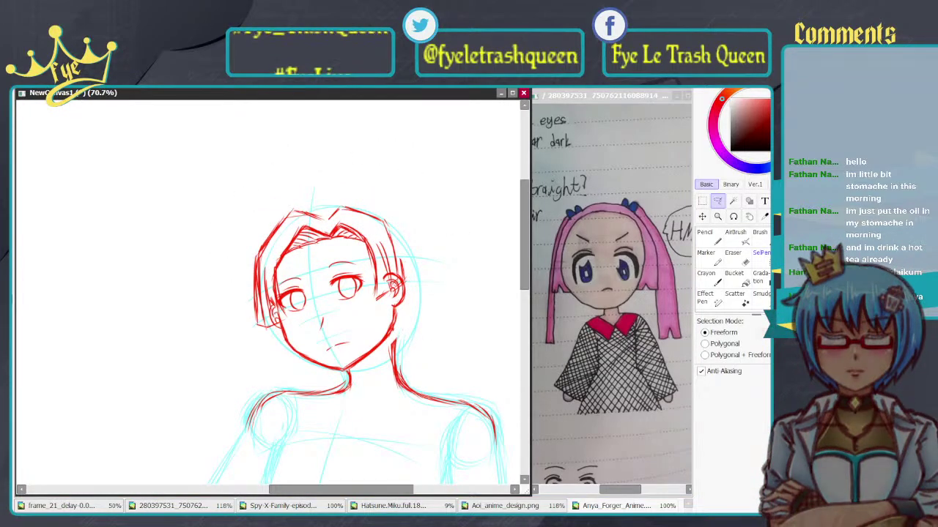
key(ctrl+y)
key(ctrl+z)
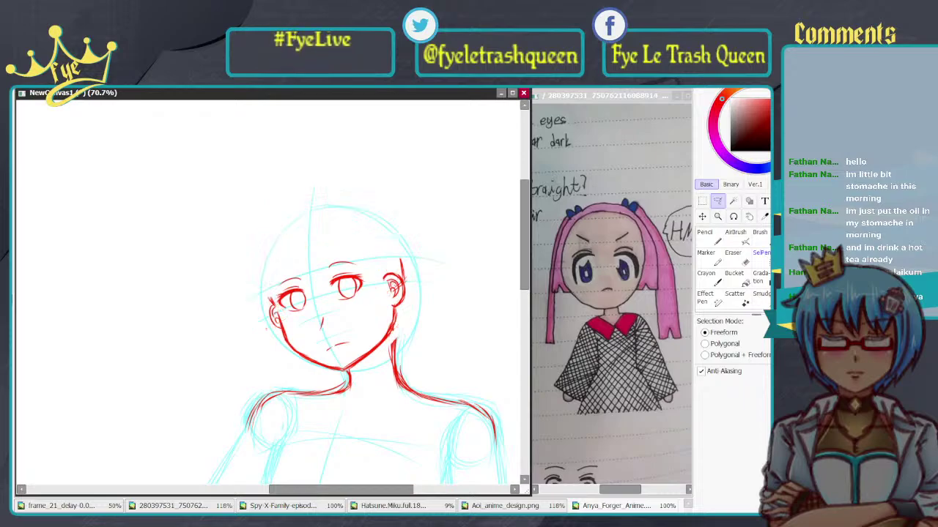
key(ctrl+y)
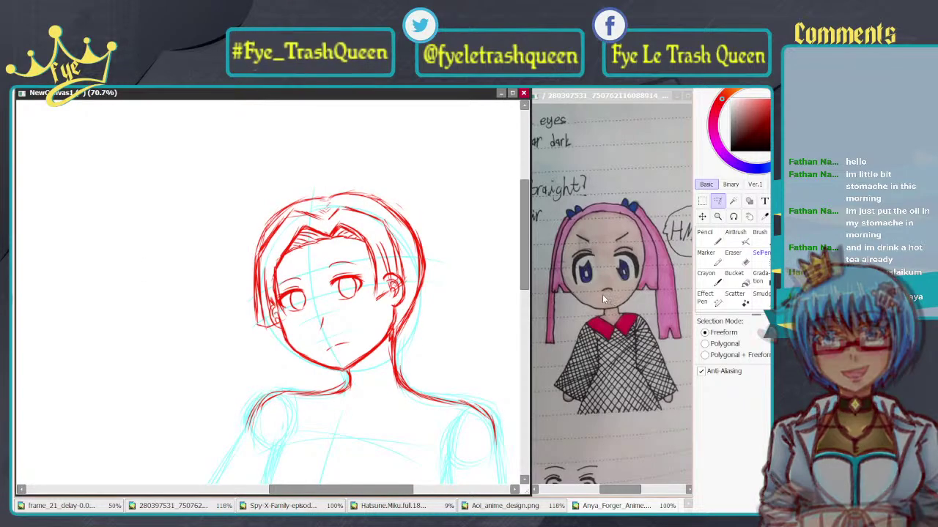
Step: Return to the Pencil and sketch inner strand lines in the back hair, from the upper right of the crown down behind the ear
key(n)
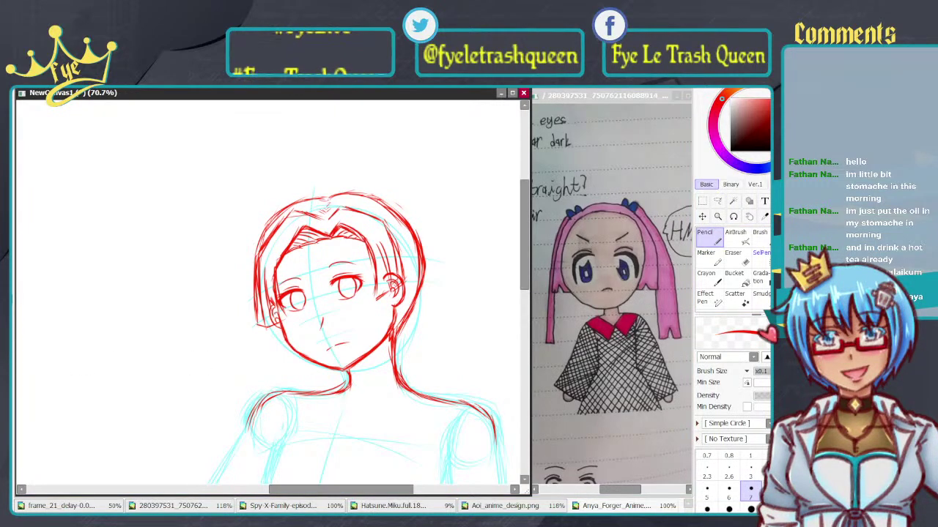
key(alt+Tab)
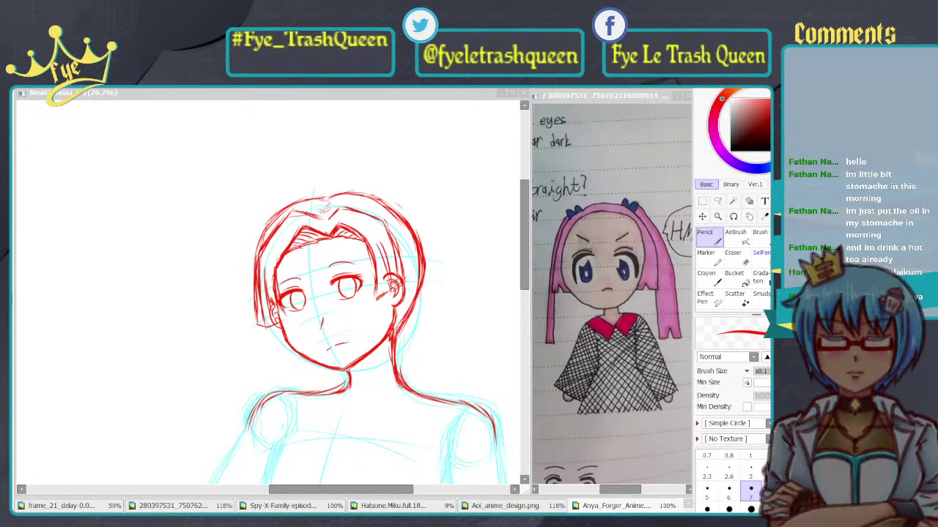
key(alt+Tab)
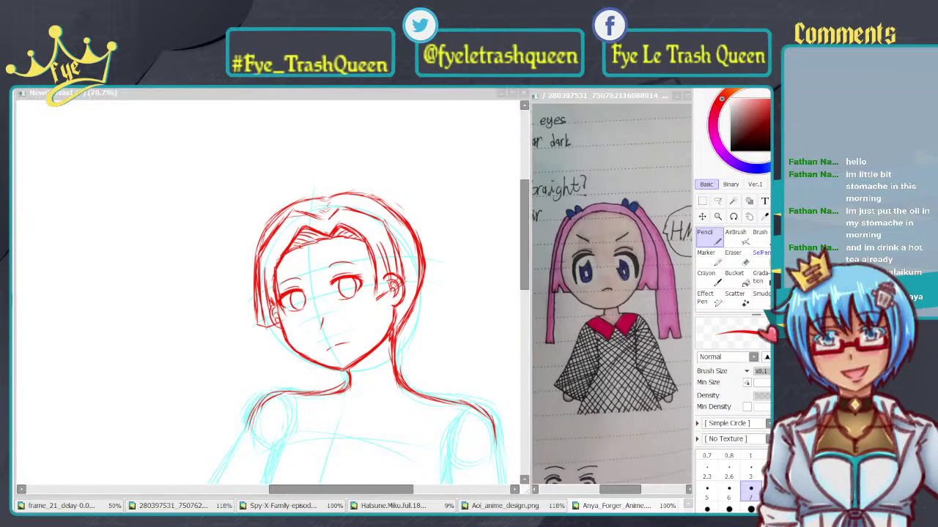
key(alt+Tab)
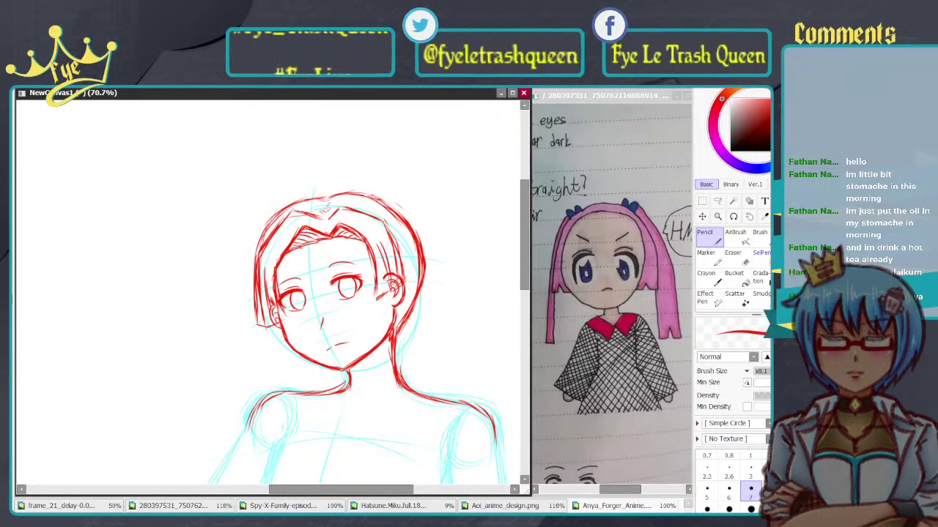
scroll(429, 182, up, 2)
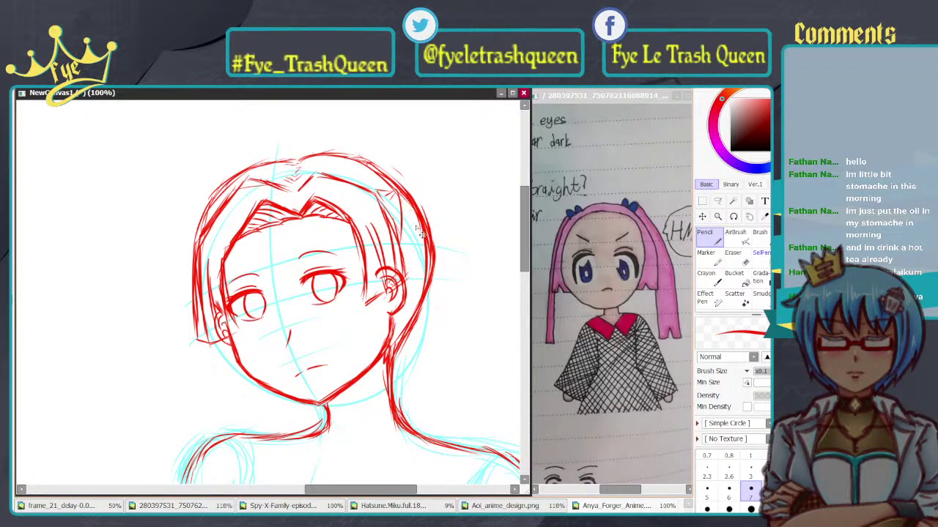
drag(402, 190, 413, 279)
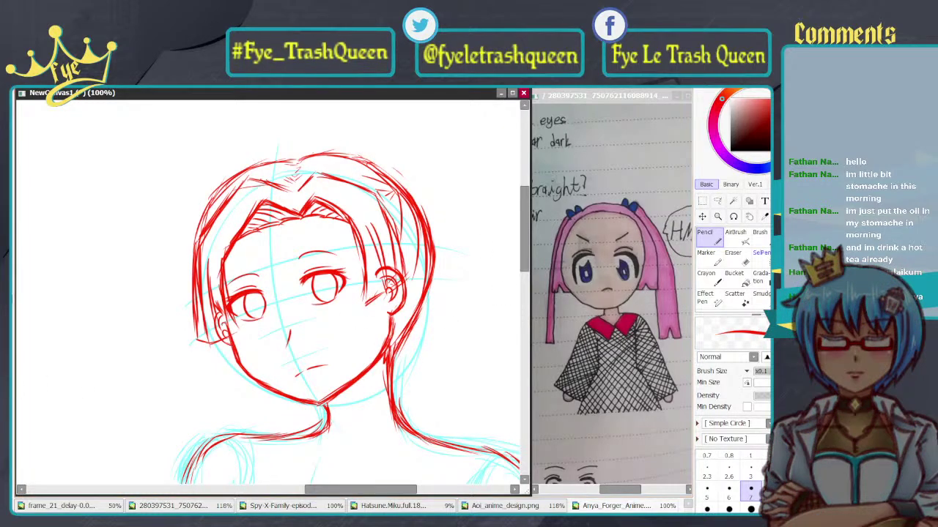
key(alt+Tab)
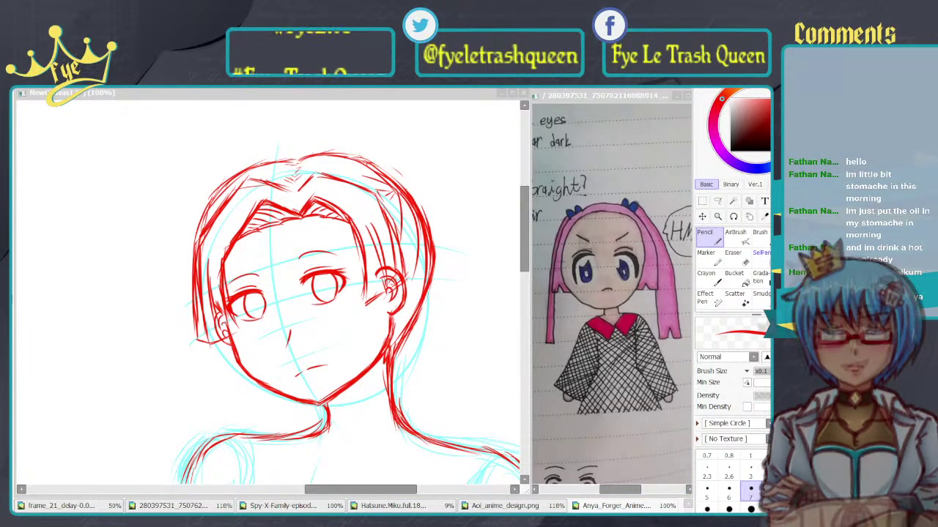
key(alt+Tab)
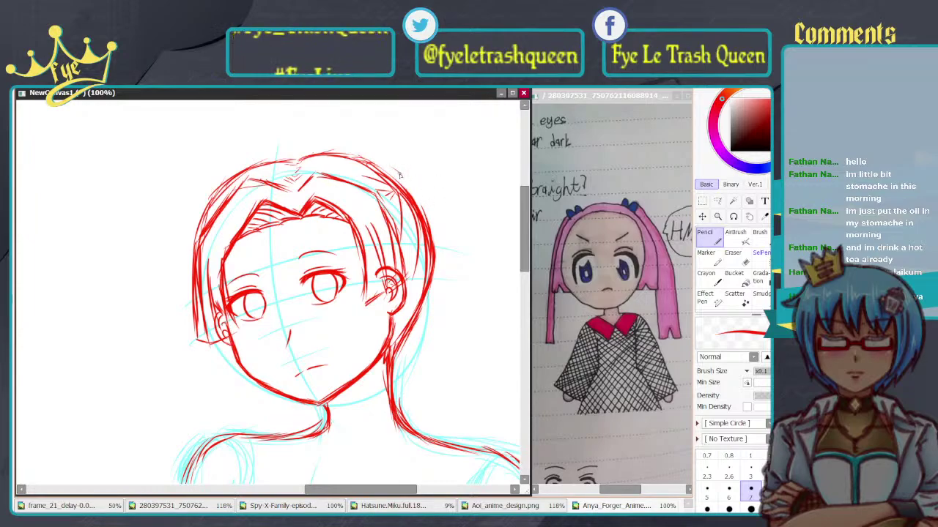
Step: Undo the last stray stroke and sketch a ribbon bow at the upper right of the head, with one outer and one inner loop
key(ctrl+z)
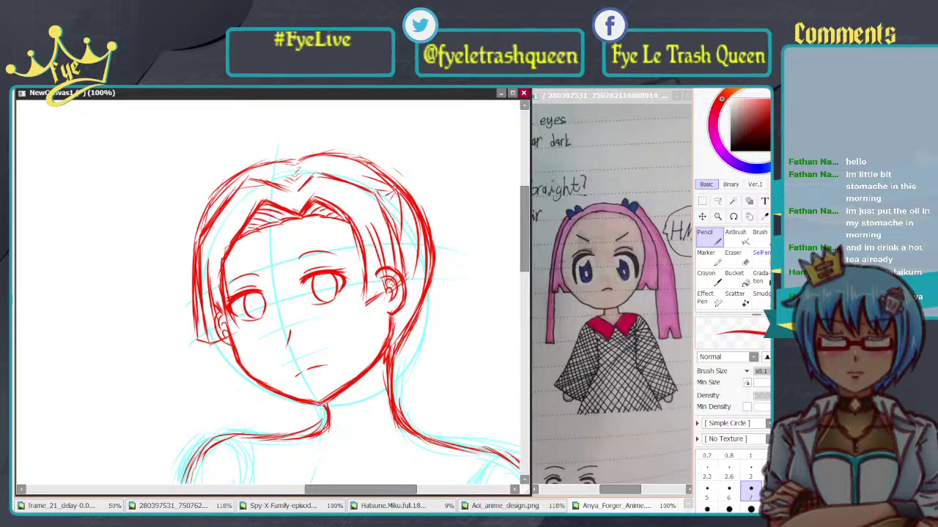
drag(402, 190, 433, 207)
mouse_move(394, 141)
mouse_down()
mouse_move(419, 160)
mouse_move(442, 212)
mouse_up()
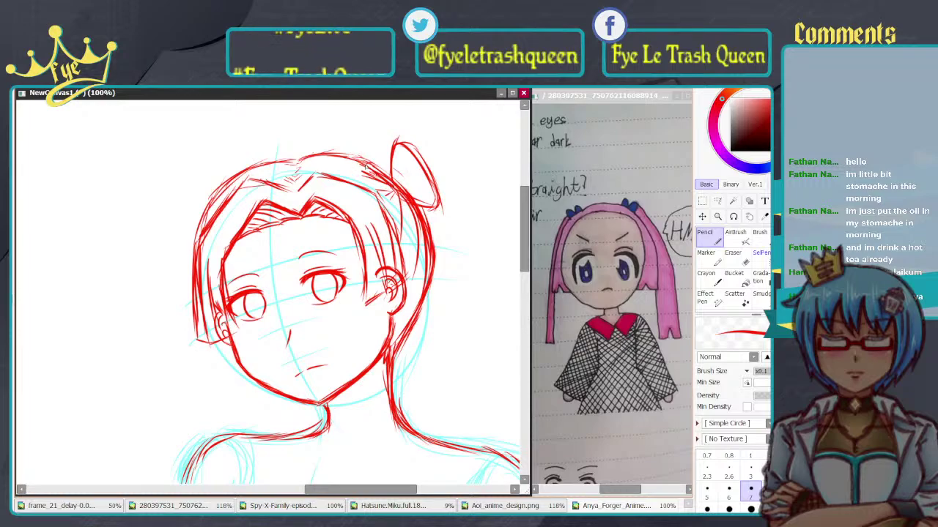
drag(366, 166, 391, 187)
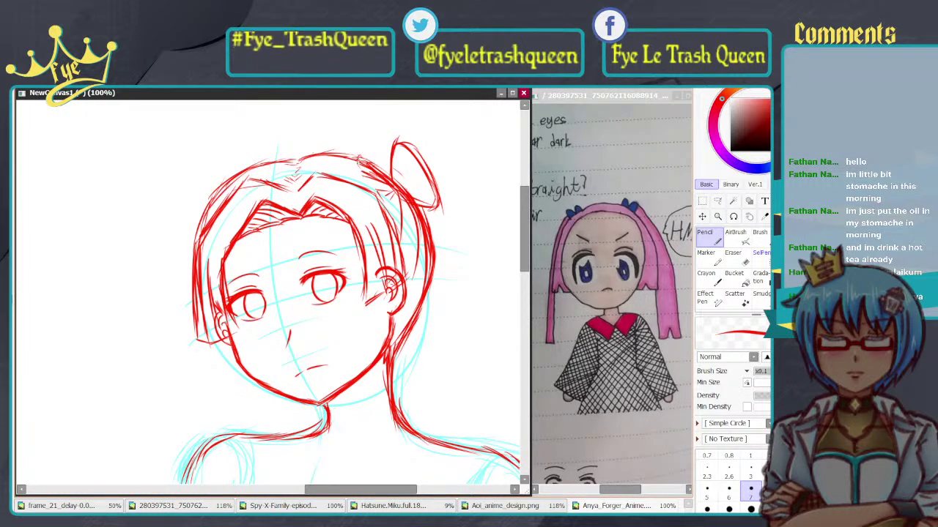
drag(359, 159, 385, 206)
drag(360, 166, 395, 218)
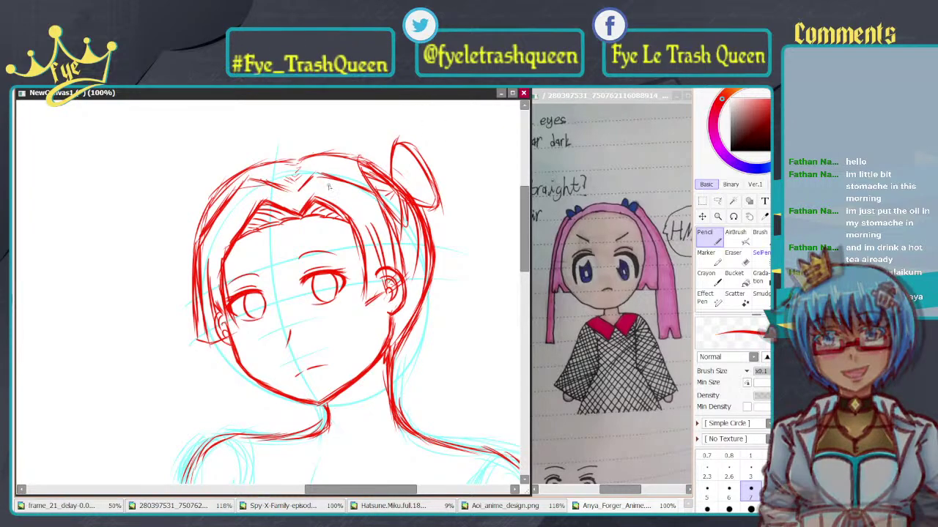
Step: Rework the outline of the bow's inner loop over the hair, undoing the unwanted strokes and redrawing its lower edge
scroll(432, 198, down, 6)
scroll(413, 209, up, 7)
scroll(413, 217, up, 2)
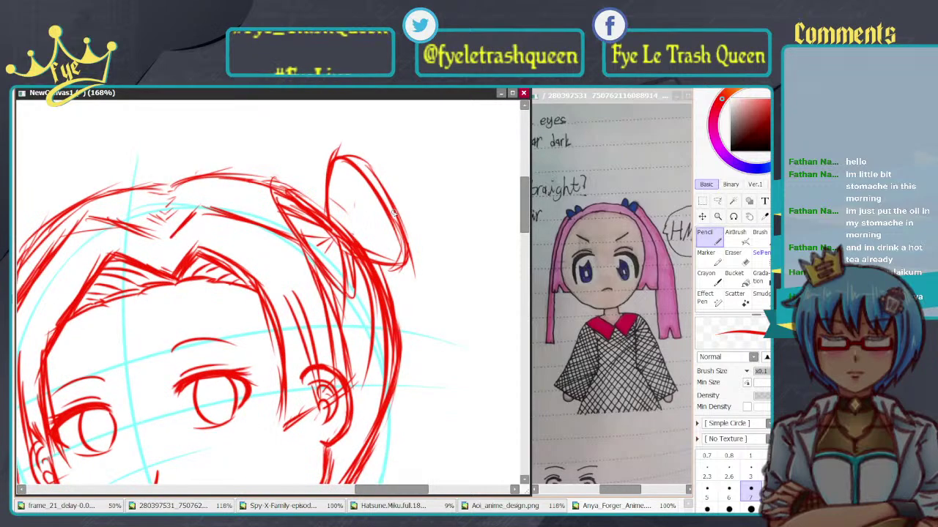
mouse_move(280, 194)
mouse_down()
mouse_move(326, 220)
mouse_move(323, 207)
mouse_up()
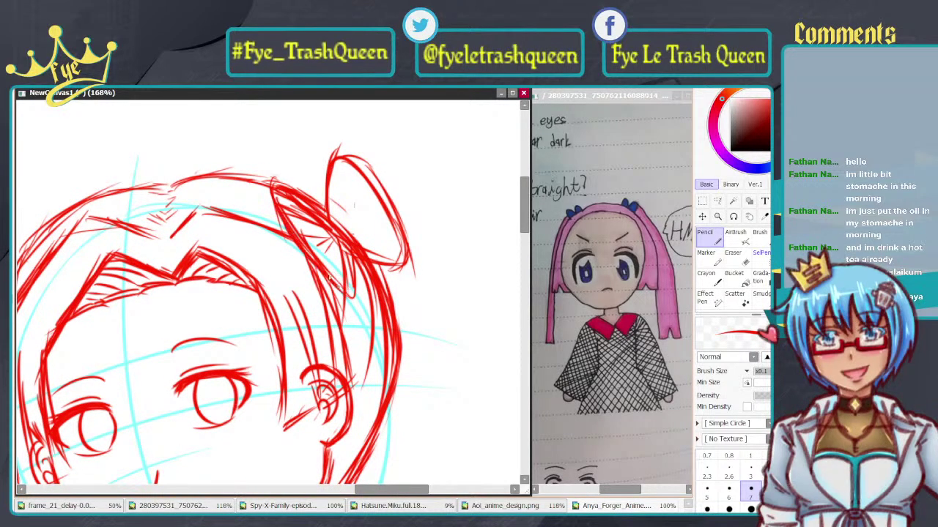
drag(312, 264, 350, 305)
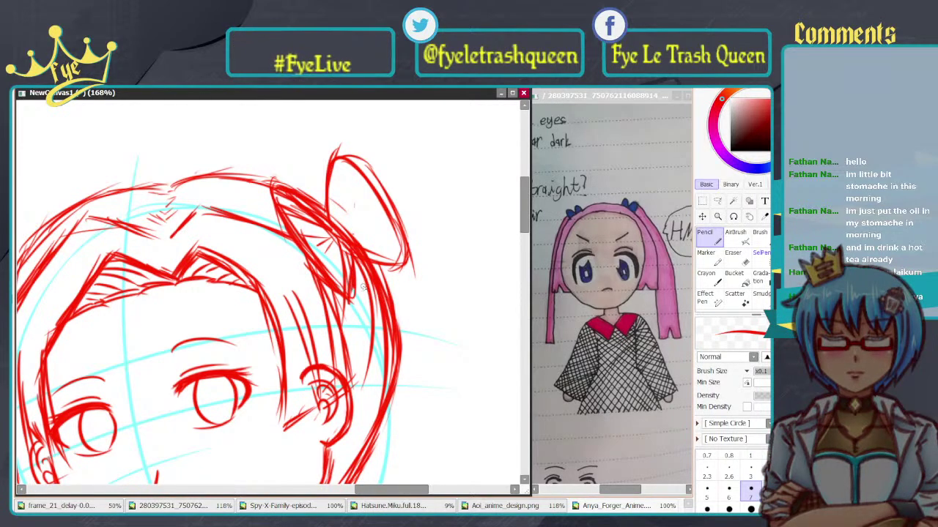
key(ctrl+z)
key(ctrl+z)
drag(357, 257, 349, 299)
key(ctrl+z)
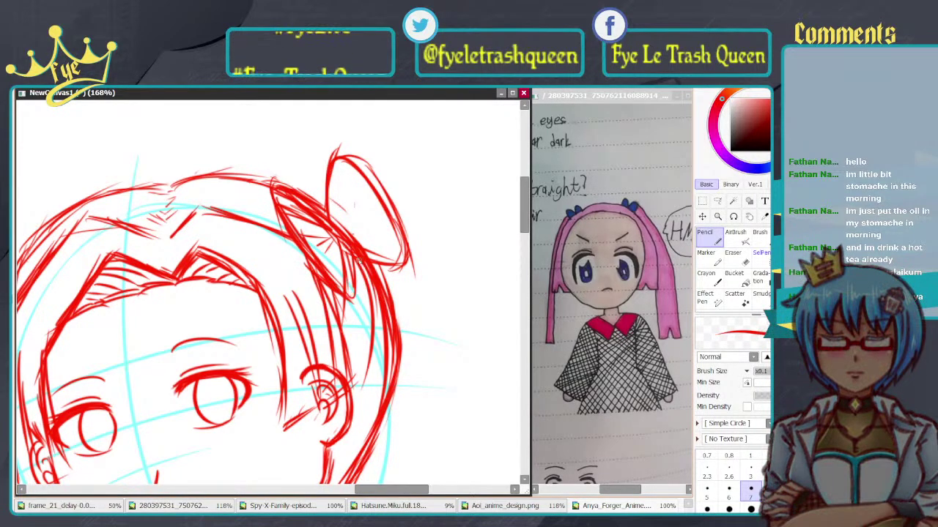
drag(360, 260, 357, 295)
Step: Darken the outer loop of the right bow and add inner contour lines inside both loops
mouse_move(328, 217)
mouse_down()
mouse_move(338, 151)
mouse_move(395, 234)
mouse_move(401, 228)
mouse_move(385, 258)
mouse_move(356, 253)
mouse_move(387, 270)
mouse_move(347, 249)
mouse_move(407, 253)
mouse_up()
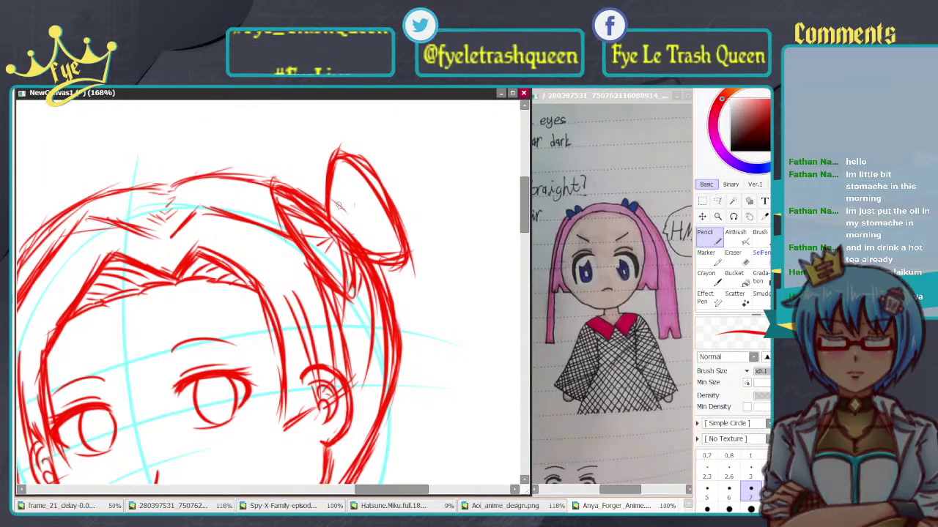
drag(341, 183, 329, 228)
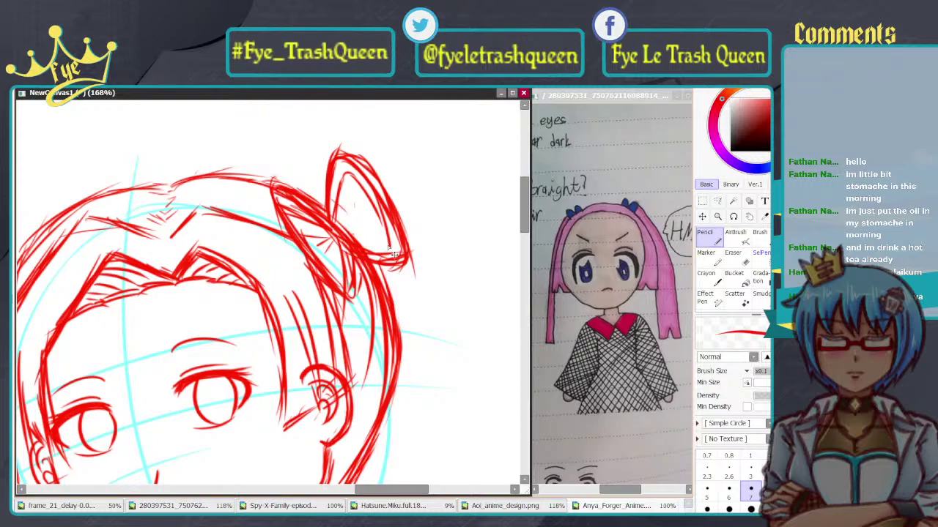
drag(379, 246, 390, 245)
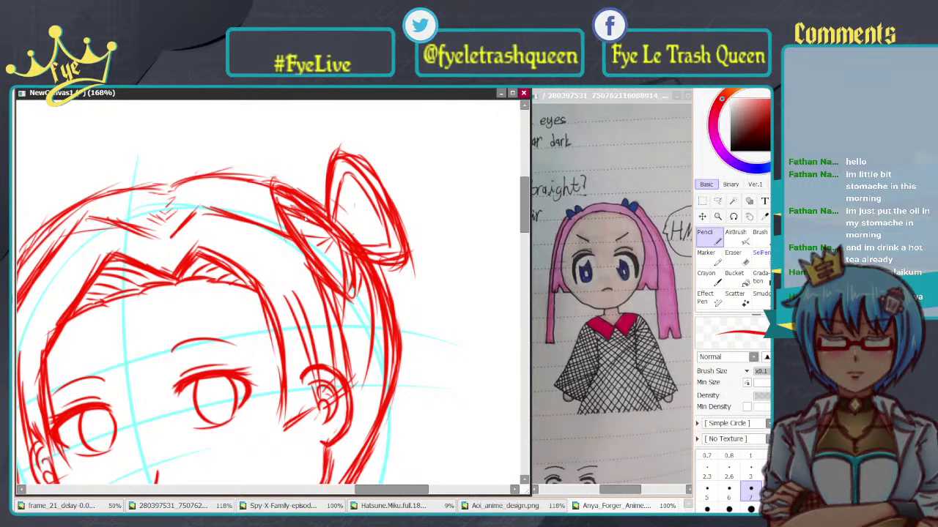
drag(305, 218, 344, 272)
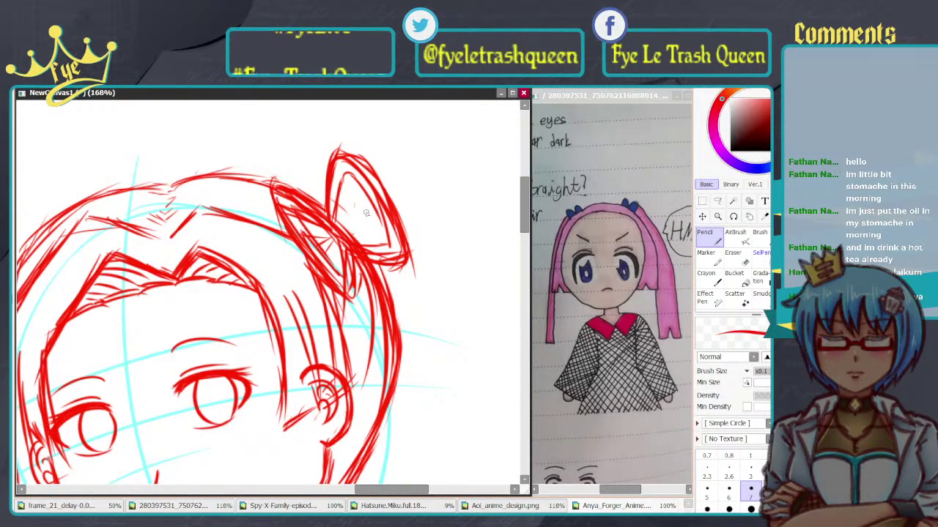
Step: Sketch a matching two-loop ribbon bow at the upper left of the head, with inner contour lines
scroll(389, 151, down, 5)
scroll(293, 151, up, 2)
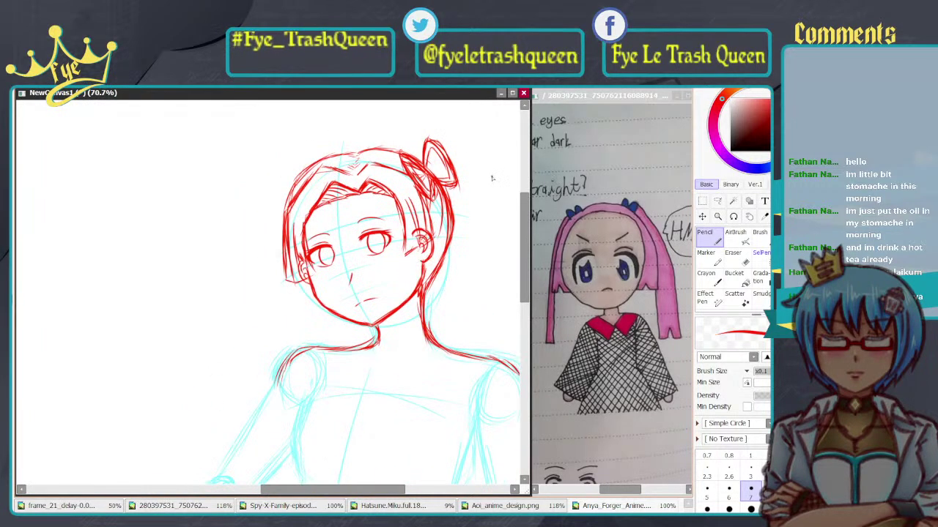
scroll(282, 178, up, 1)
drag(388, 154, 333, 167)
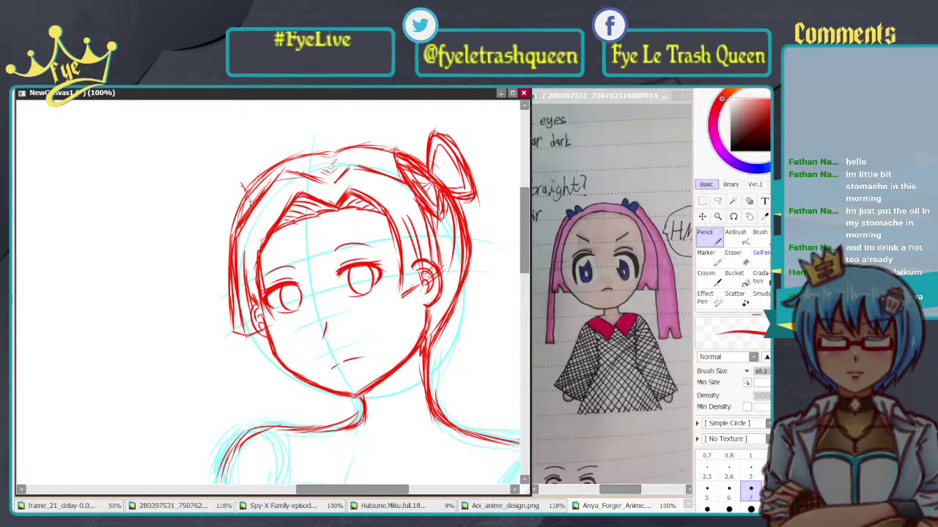
drag(240, 178, 249, 195)
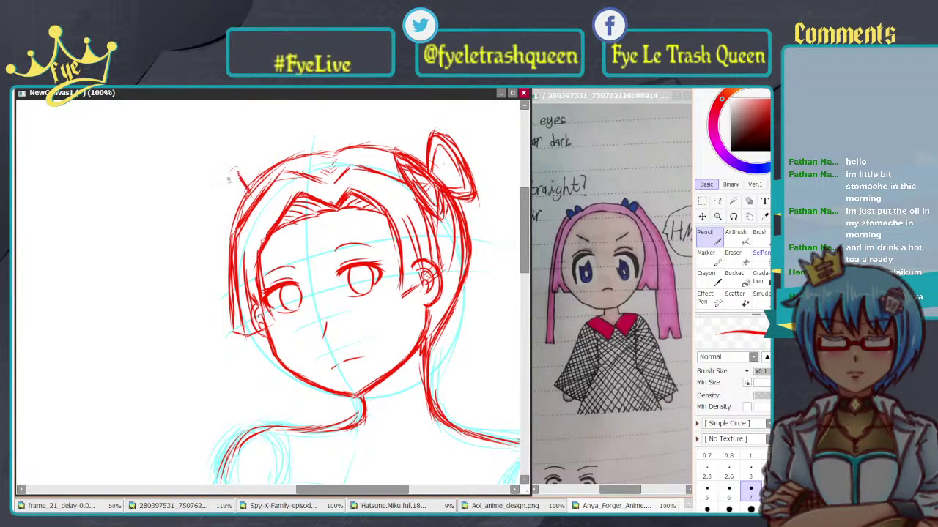
drag(233, 168, 221, 229)
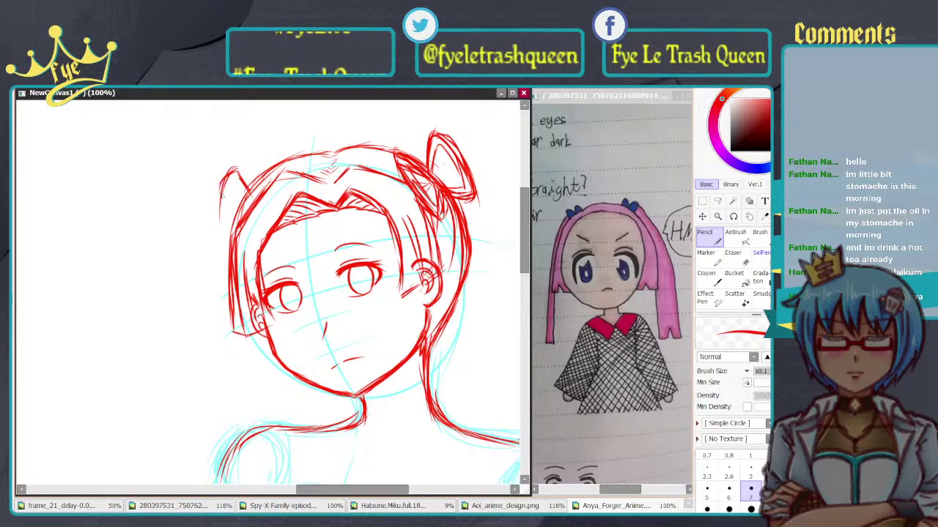
mouse_move(232, 170)
mouse_down()
mouse_move(217, 223)
mouse_move(224, 239)
mouse_move(233, 236)
mouse_up()
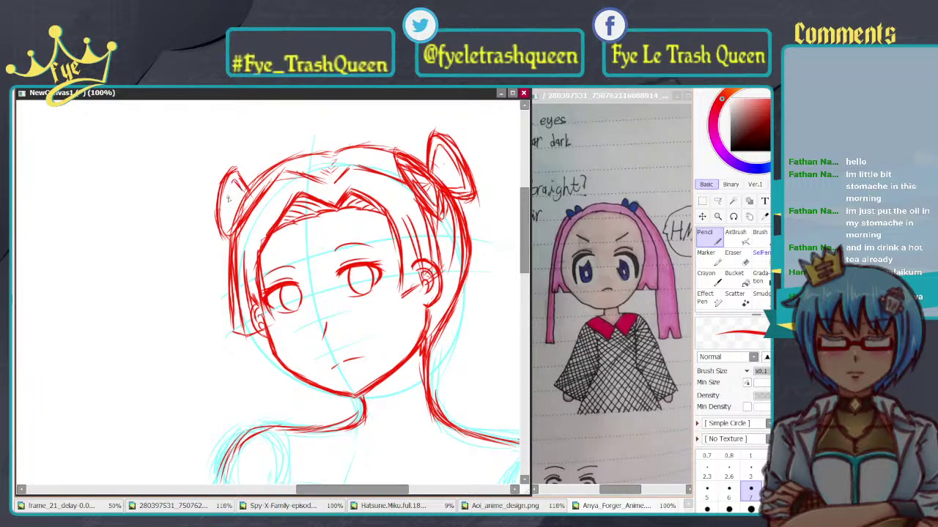
mouse_move(234, 180)
mouse_down()
mouse_move(221, 219)
mouse_move(230, 230)
mouse_up()
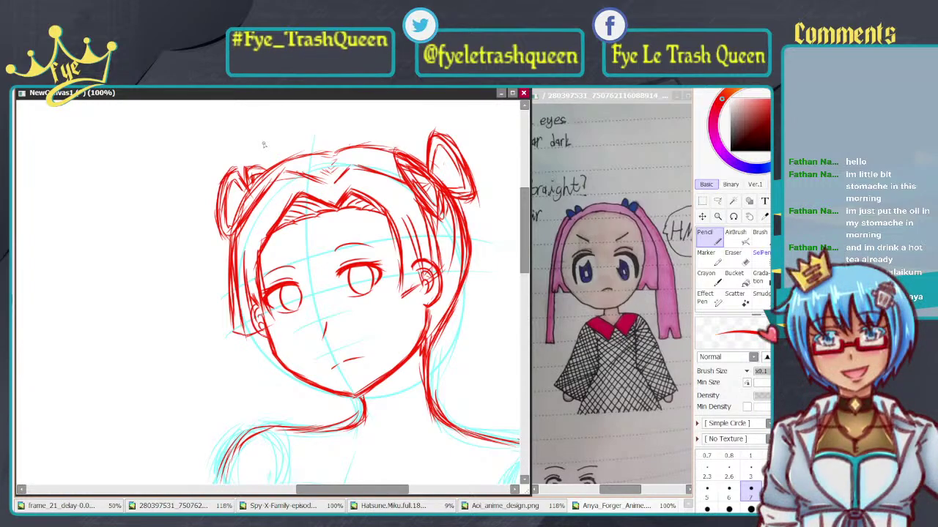
Step: Examine the whole head sketch with both bows and compare it with the pigtails in the hand-drawn reference
scroll(279, 152, down, 5)
scroll(271, 148, up, 8)
scroll(304, 197, down, 3)
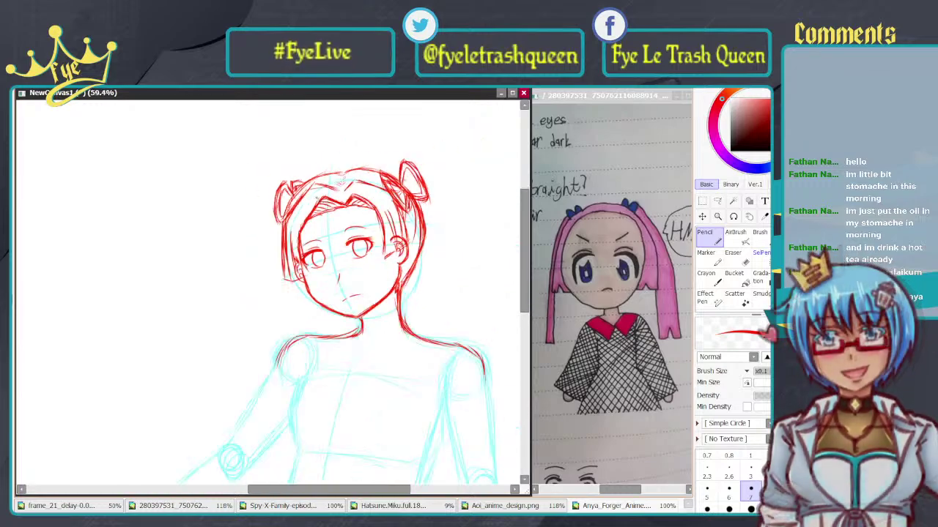
key(minus)
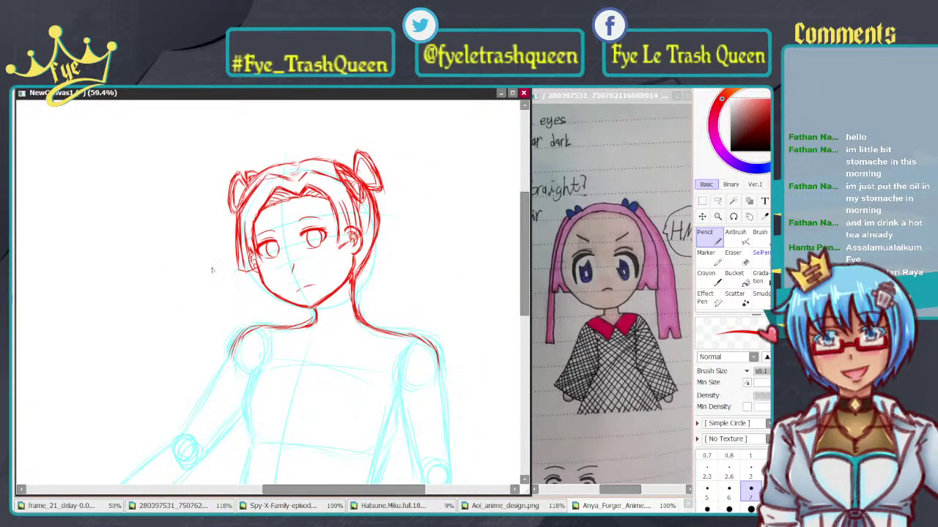
key(minus)
key(plus)
key(plus)
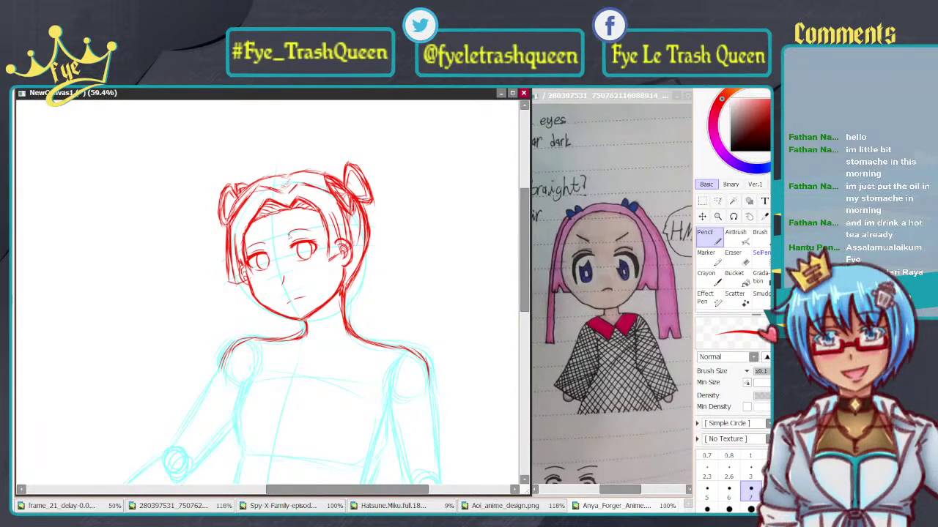
click(620, 385)
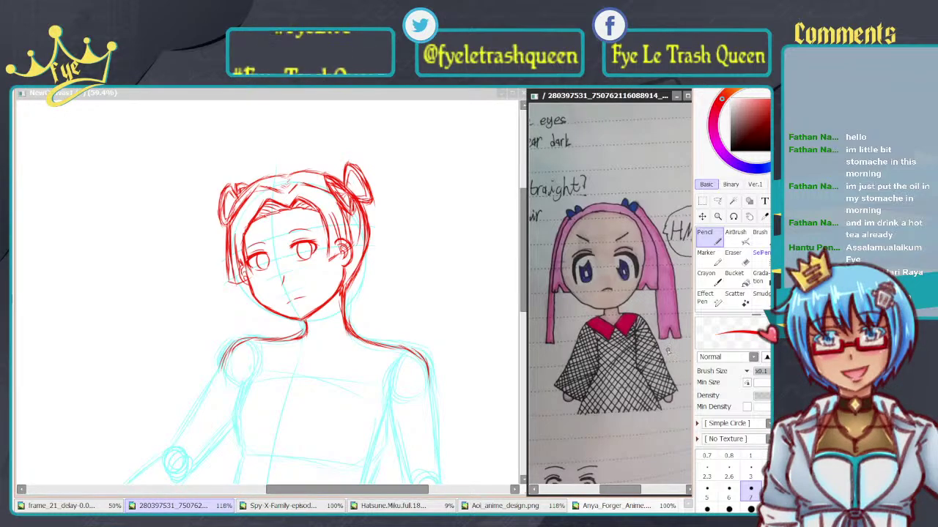
click(429, 370)
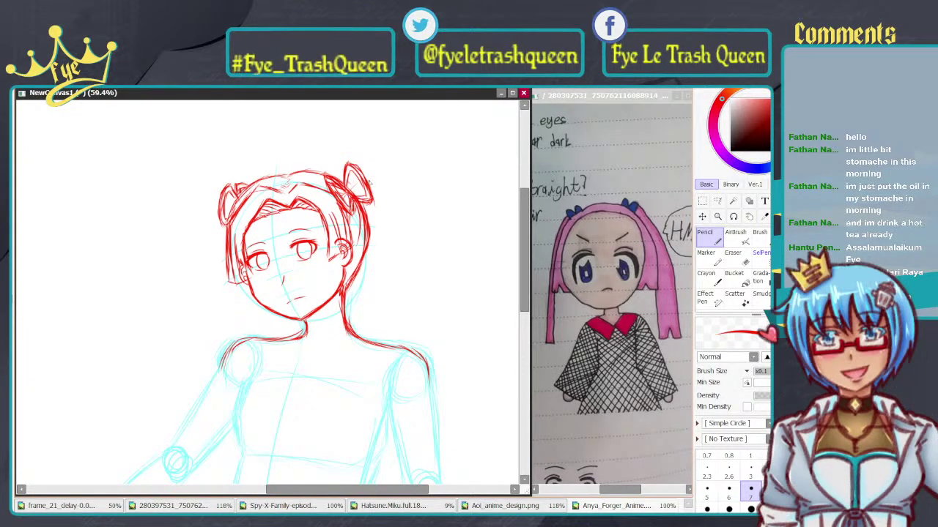
Step: Sketch the outer contour of the right pigtail, curving out from the bow and falling straight toward the shoulder
drag(363, 182, 396, 240)
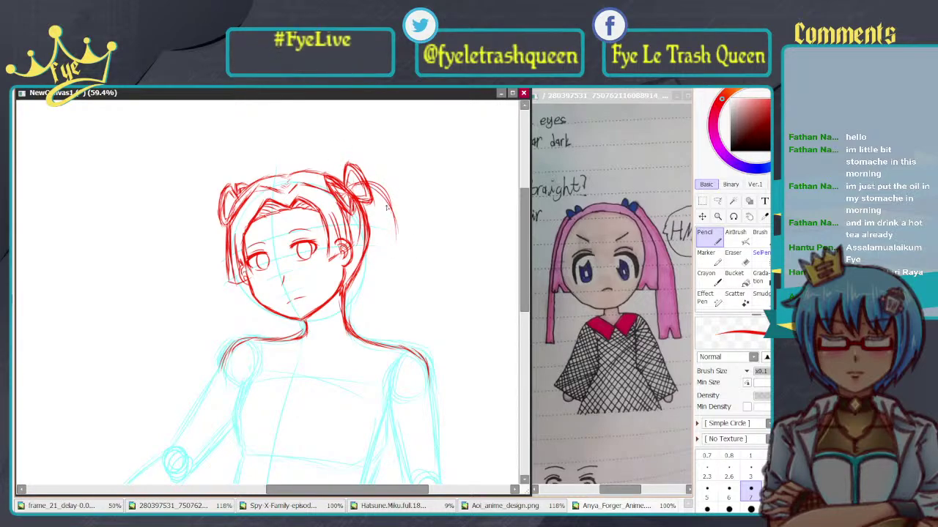
drag(389, 208, 396, 332)
key(ctrl+z)
drag(396, 233, 396, 331)
drag(394, 276, 391, 328)
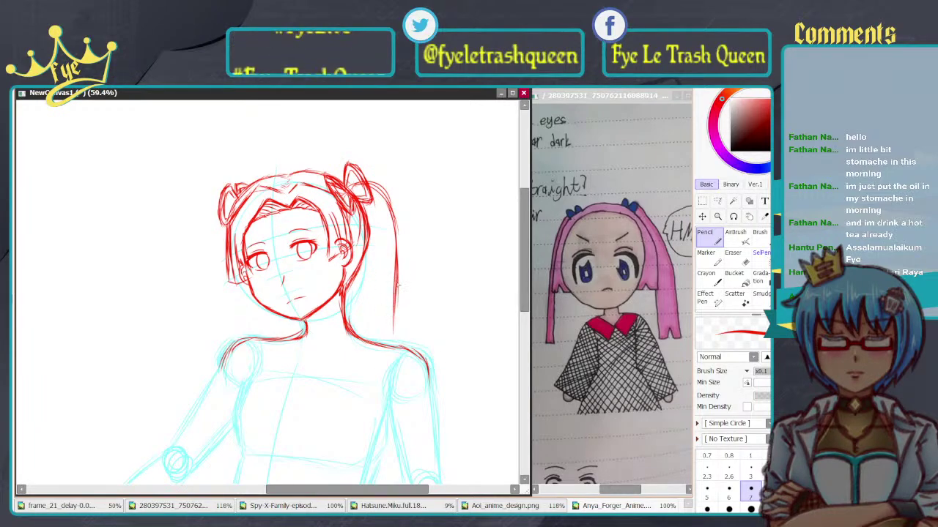
Step: Redraw the lower part of the right pigtail's outer contour down onto the shoulder and darken the whole edge
drag(398, 286, 392, 349)
key(ctrl+z)
key(ctrl+z)
drag(394, 303, 392, 344)
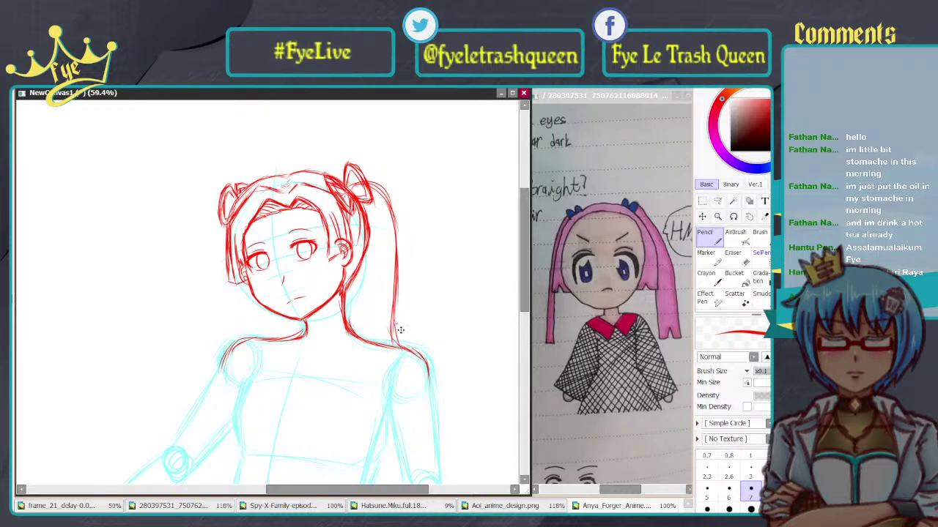
key(ctrl+z)
key(ctrl+z)
drag(396, 249, 390, 358)
drag(393, 323, 394, 358)
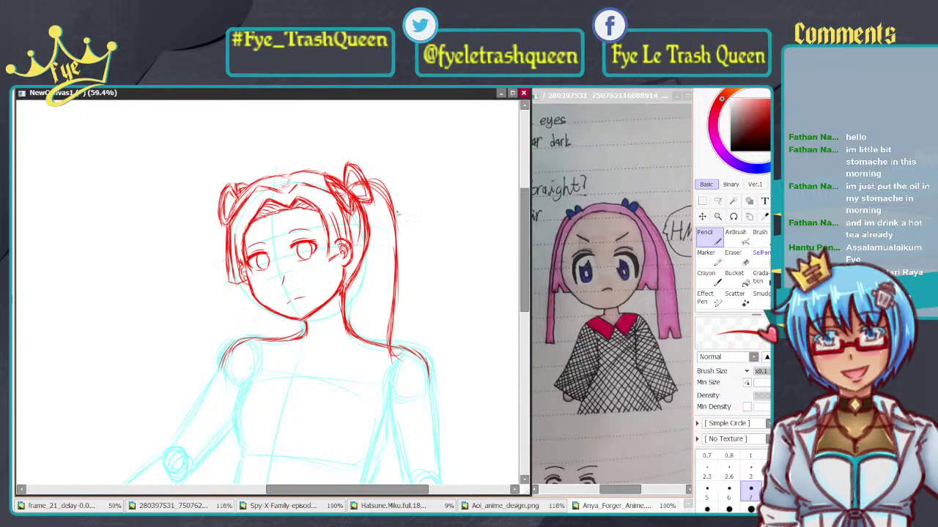
drag(389, 192, 399, 274)
drag(399, 235, 395, 304)
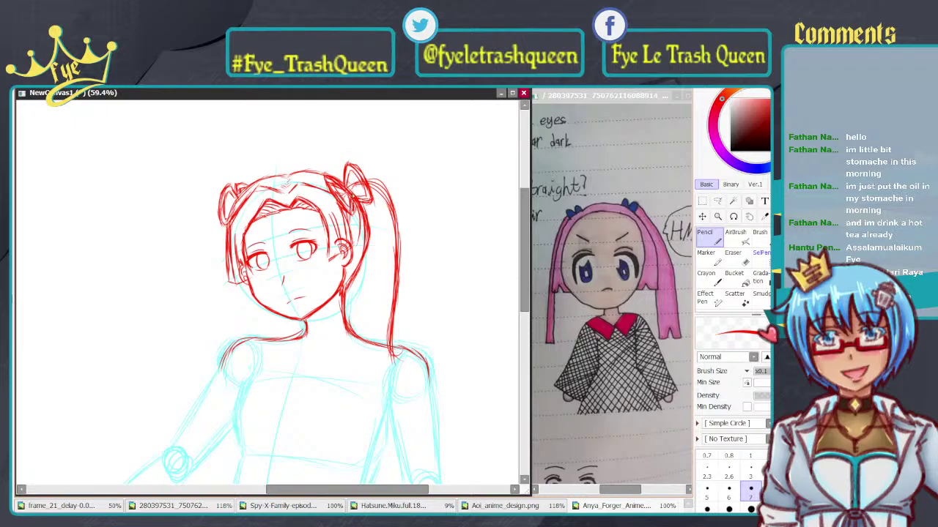
Step: Sketch the right pigtail's inner contour from below the bow past the neck, and rough in its lower end over the shoulder
drag(364, 204, 356, 361)
drag(365, 265, 345, 376)
key(ctrl+z)
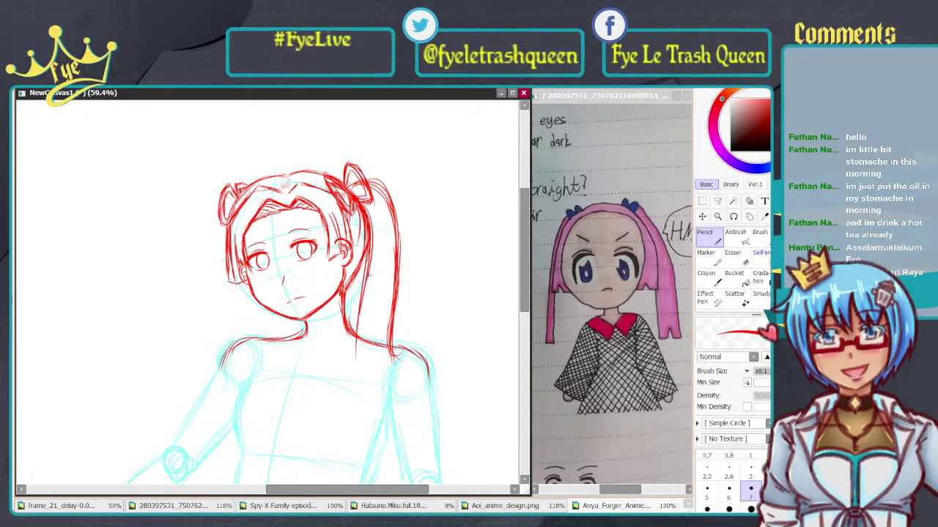
drag(346, 288, 359, 375)
drag(386, 335, 361, 377)
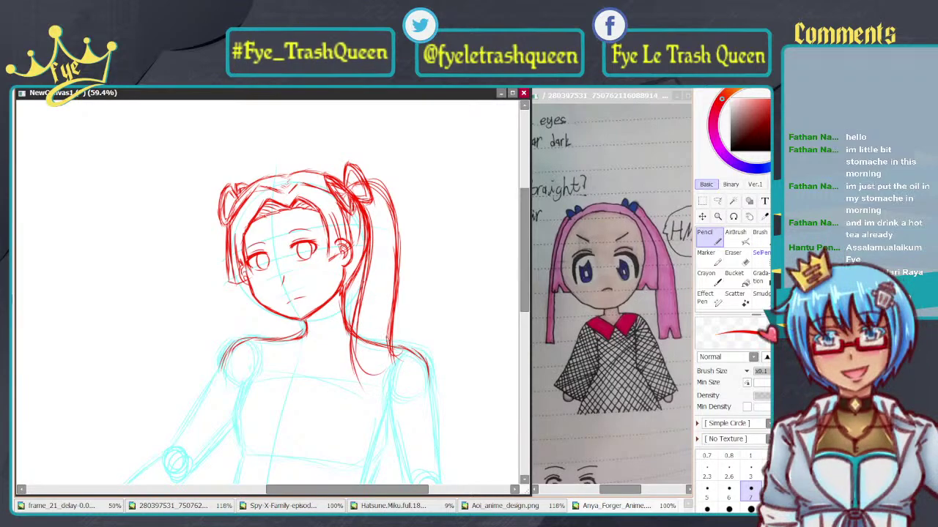
drag(360, 344, 376, 373)
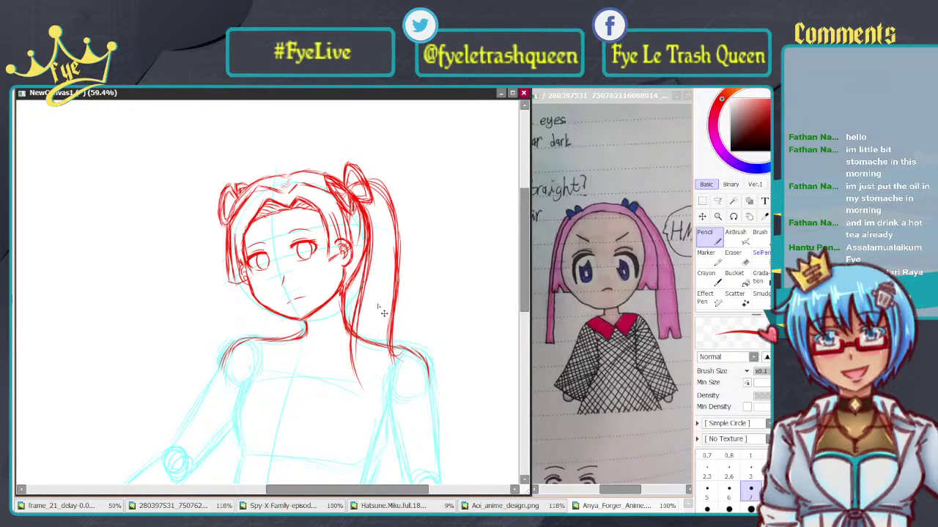
Step: Redo the right pigtail's lower inner edge, close its tip with a short line, and add long inner strand lines
key(ctrl+z)
key(ctrl+z)
drag(359, 295, 354, 366)
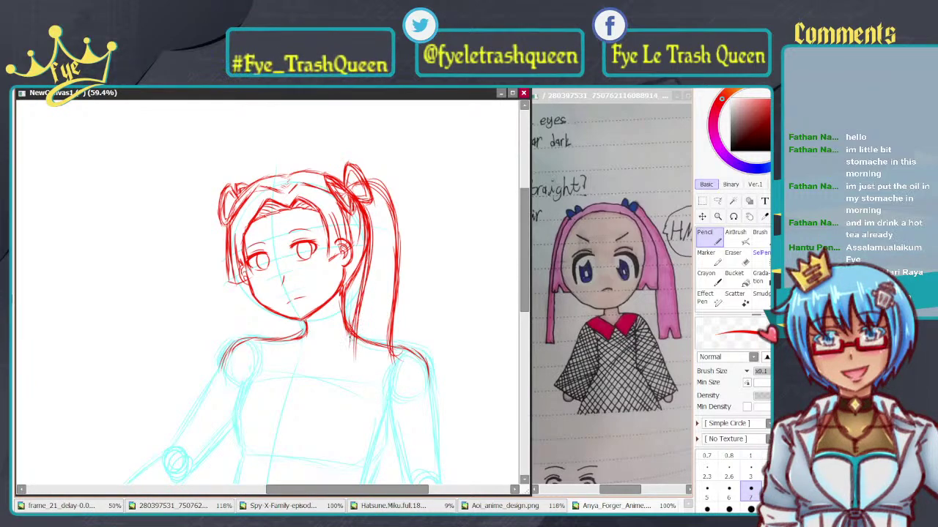
mouse_move(351, 334)
mouse_down()
mouse_move(355, 375)
mouse_move(372, 376)
mouse_up()
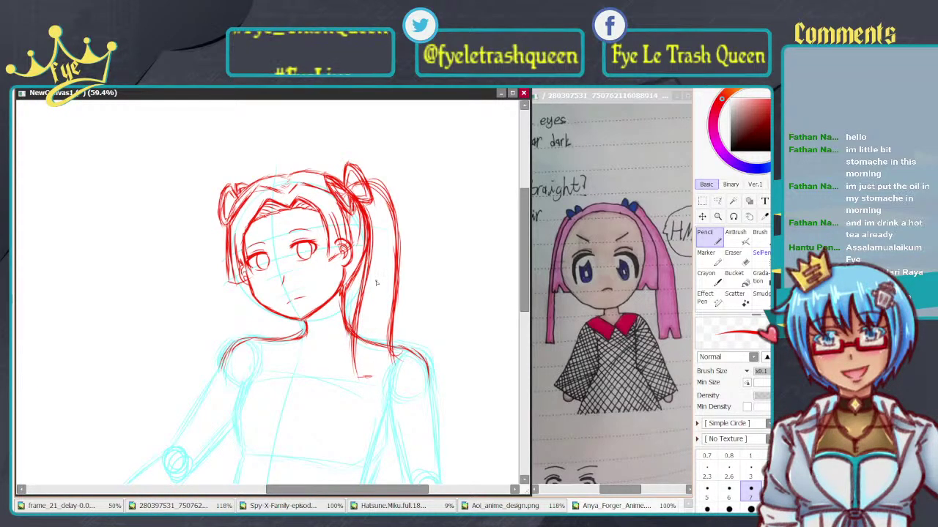
drag(379, 217, 377, 375)
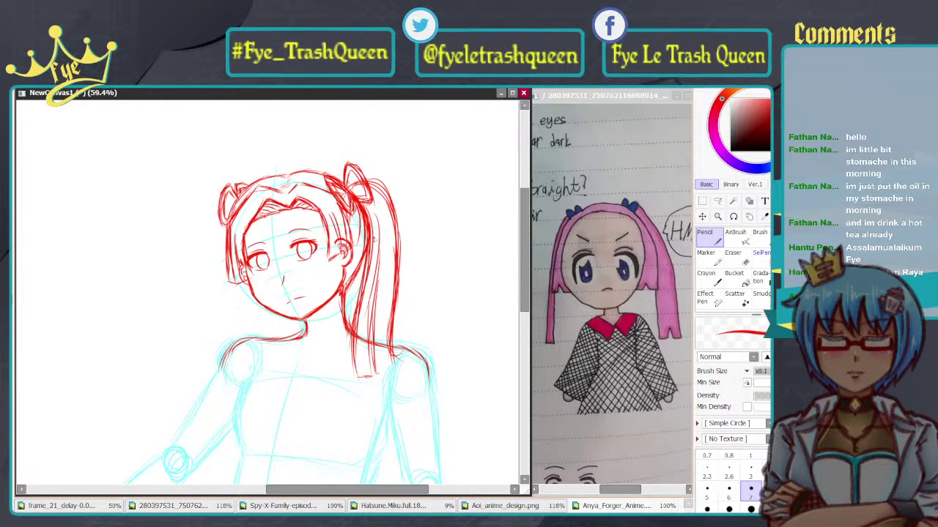
mouse_move(361, 286)
mouse_down()
mouse_move(350, 320)
mouse_move(357, 367)
mouse_up()
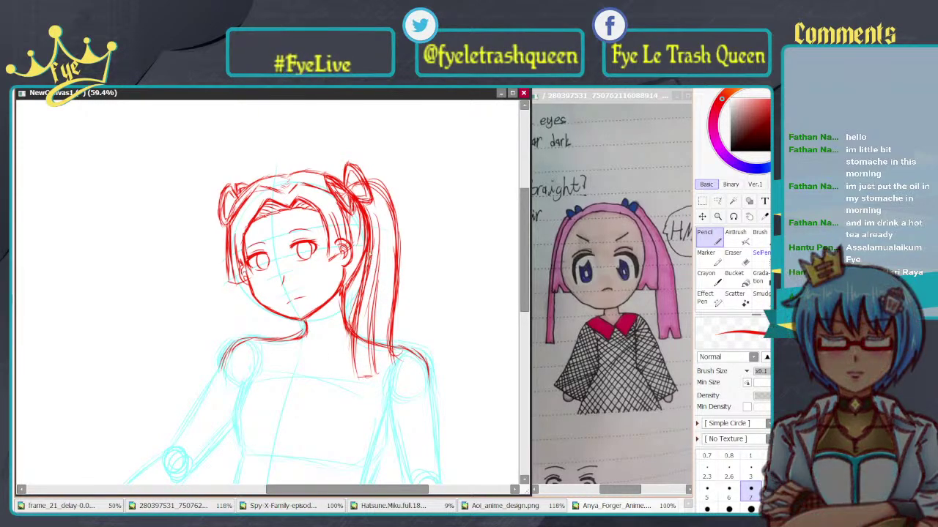
Step: Sketch the left pigtail's outer contour, curving down from the bow and flaring outward to a tip above the shoulder
drag(365, 280, 340, 356)
key(ctrl+z)
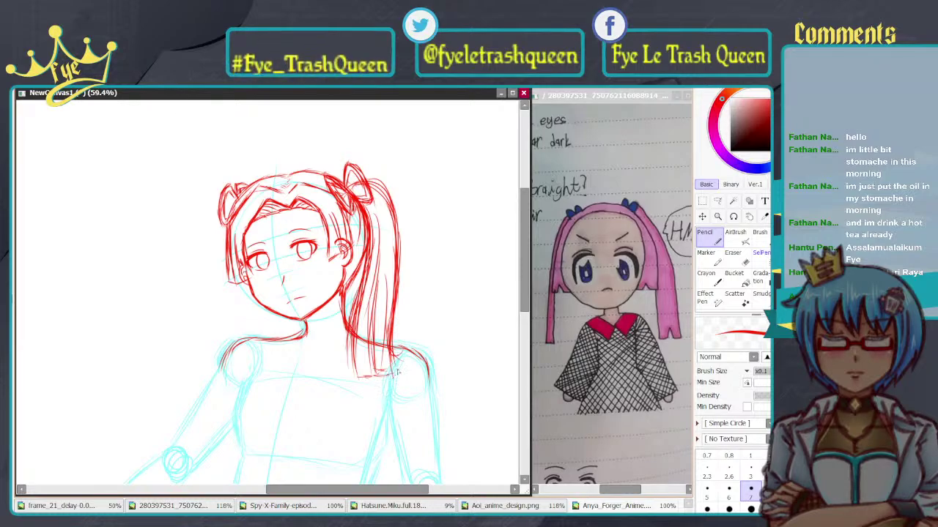
drag(293, 308, 372, 295)
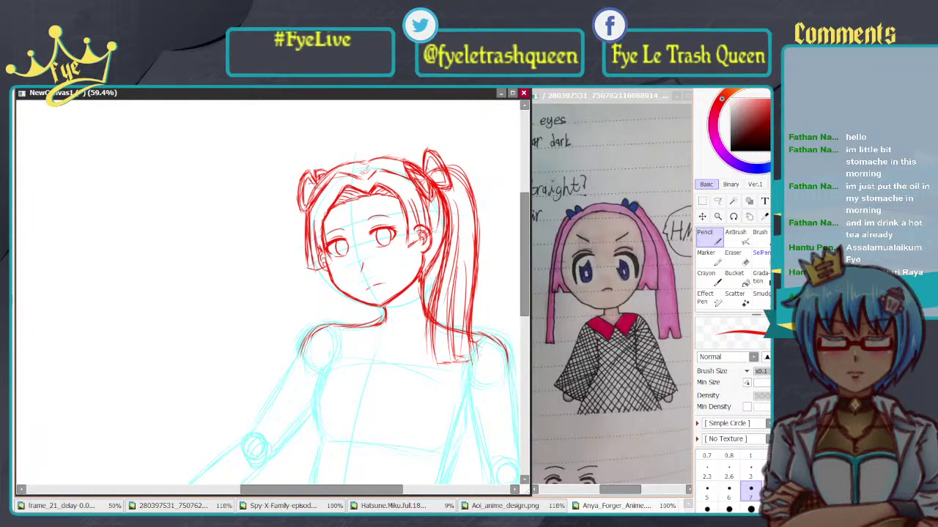
drag(302, 197, 288, 290)
drag(292, 240, 264, 329)
key(ctrl+z)
key(ctrl+z)
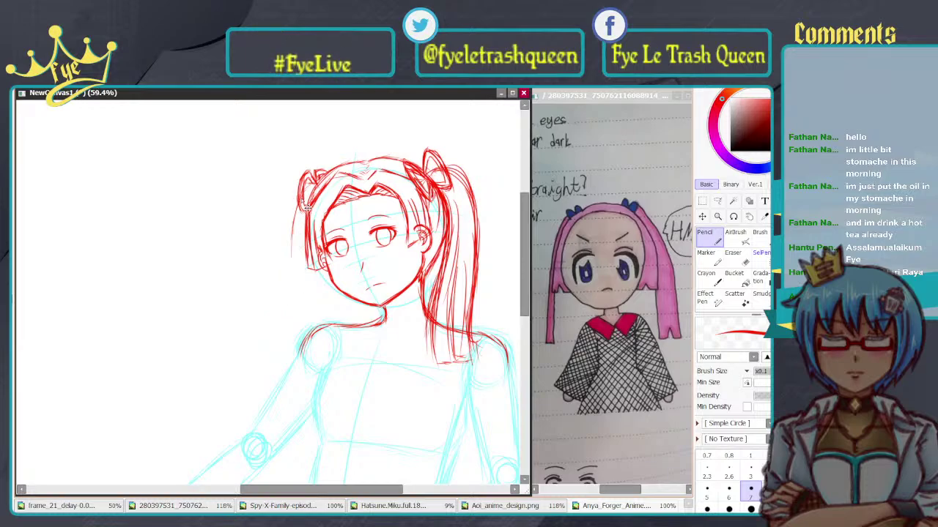
drag(312, 185, 293, 225)
mouse_move(298, 205)
mouse_down()
mouse_move(276, 283)
mouse_move(285, 287)
mouse_move(270, 292)
mouse_move(265, 331)
mouse_move(273, 302)
mouse_move(273, 322)
mouse_move(254, 335)
mouse_up()
drag(276, 304, 247, 342)
key(ctrl+z)
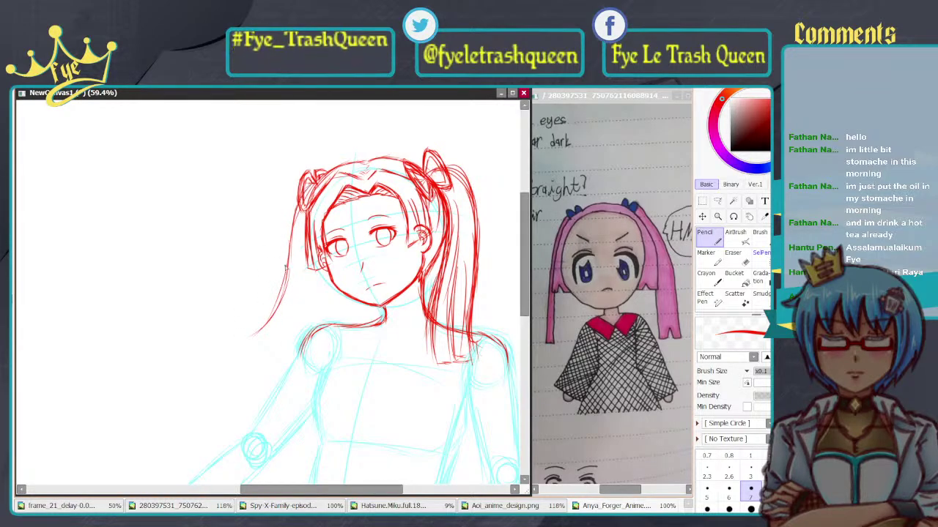
drag(294, 213, 255, 326)
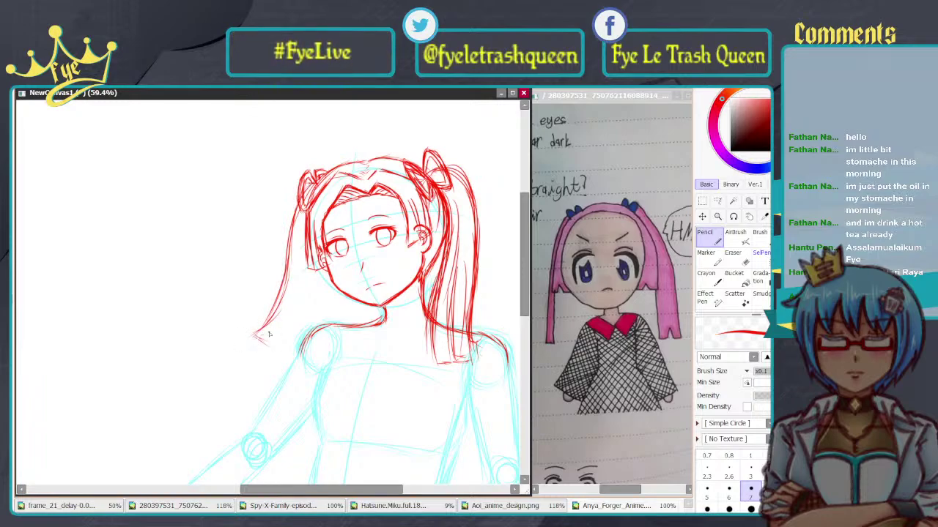
Step: Sketch the left pigtail's inner contour, close its slanted tip with short lines, and add long inner strand lines
mouse_move(290, 300)
mouse_down()
mouse_move(270, 350)
mouse_move(289, 337)
mouse_up()
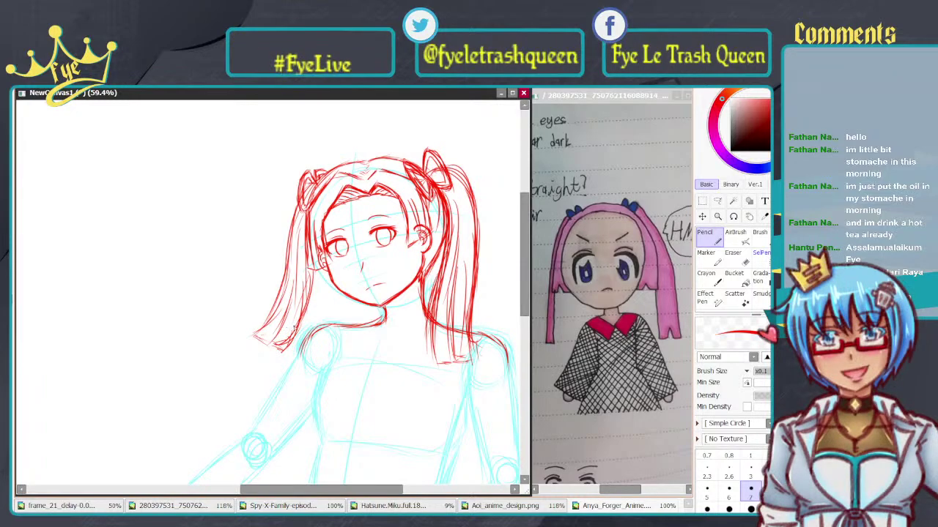
scroll(308, 328, down, 2)
scroll(394, 277, up, 2)
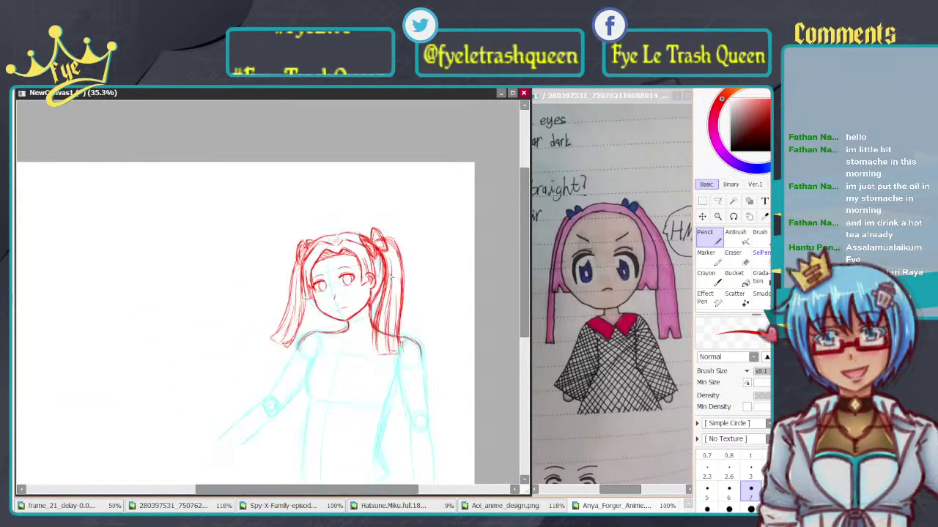
drag(290, 330, 352, 314)
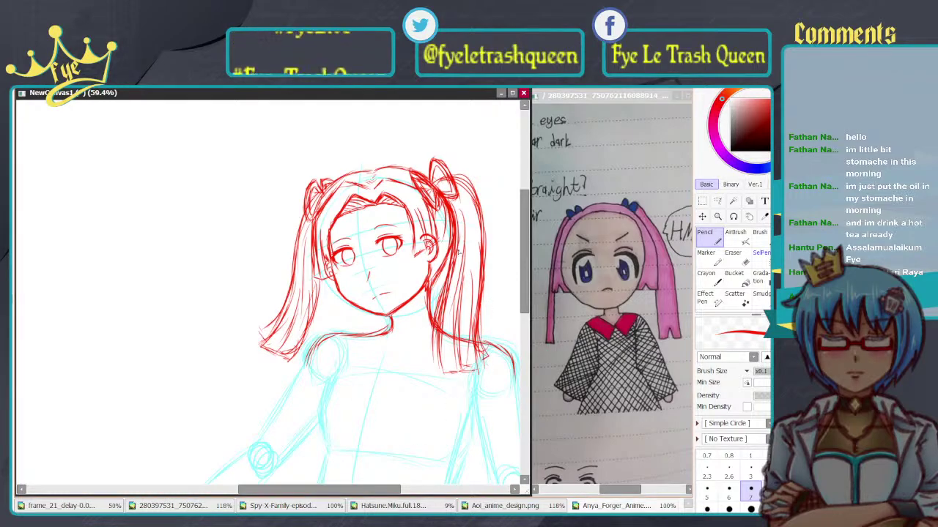
Step: Examine the head and both pigtails against the blue body guidelines, at full-figure scale and close up
scroll(296, 232, down, 3)
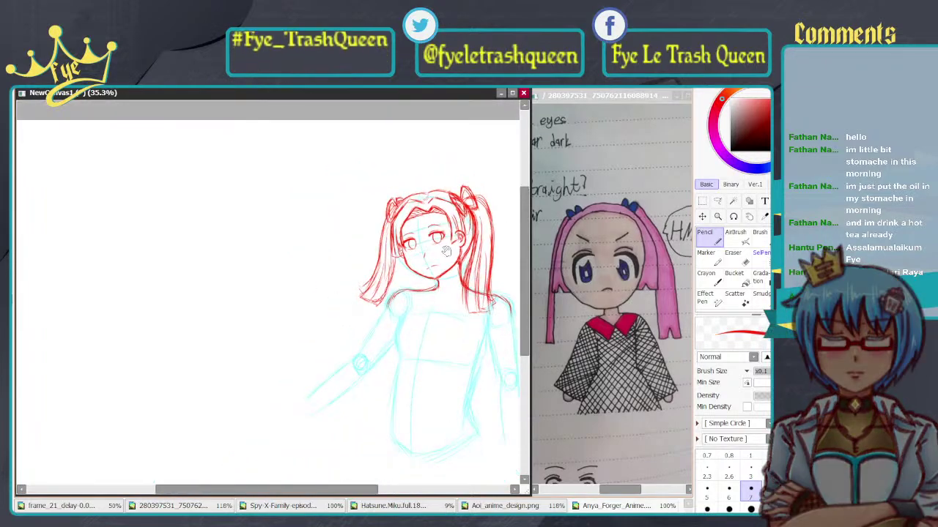
scroll(296, 232, up, 3)
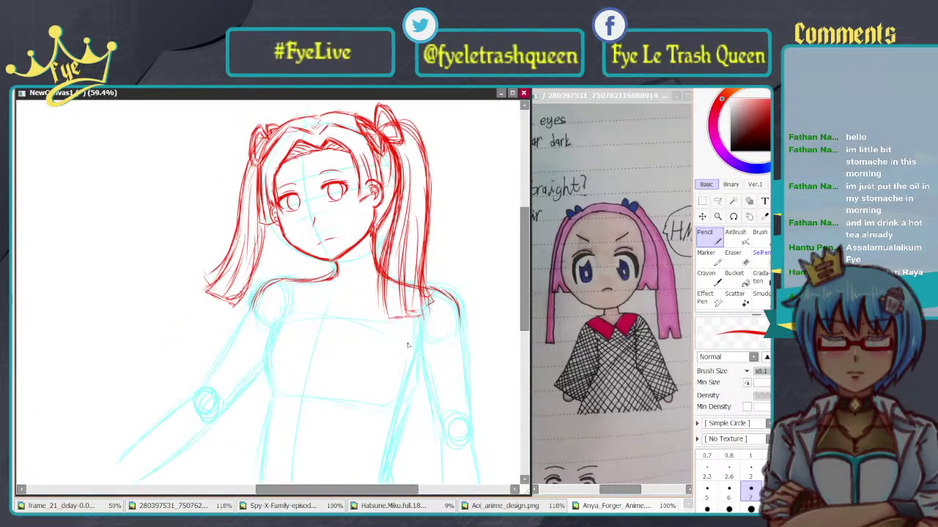
drag(391, 288, 372, 283)
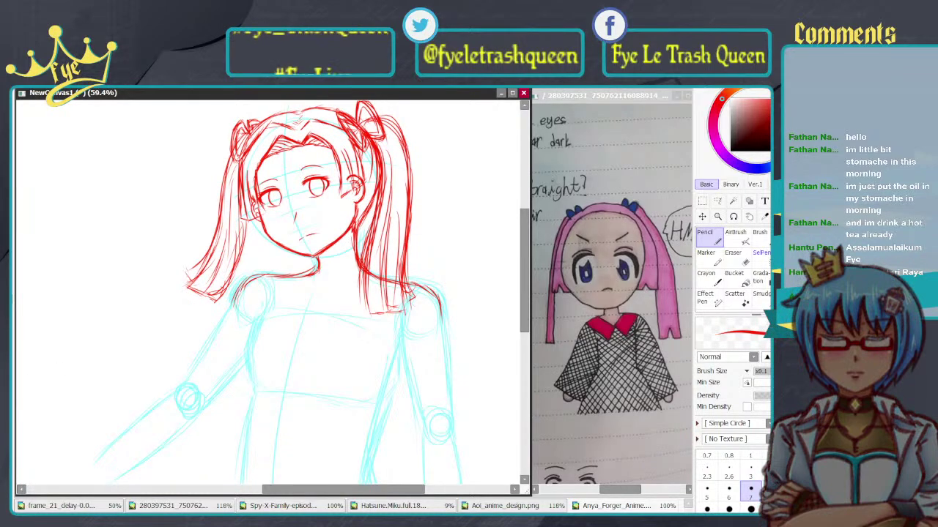
scroll(349, 322, down, 5)
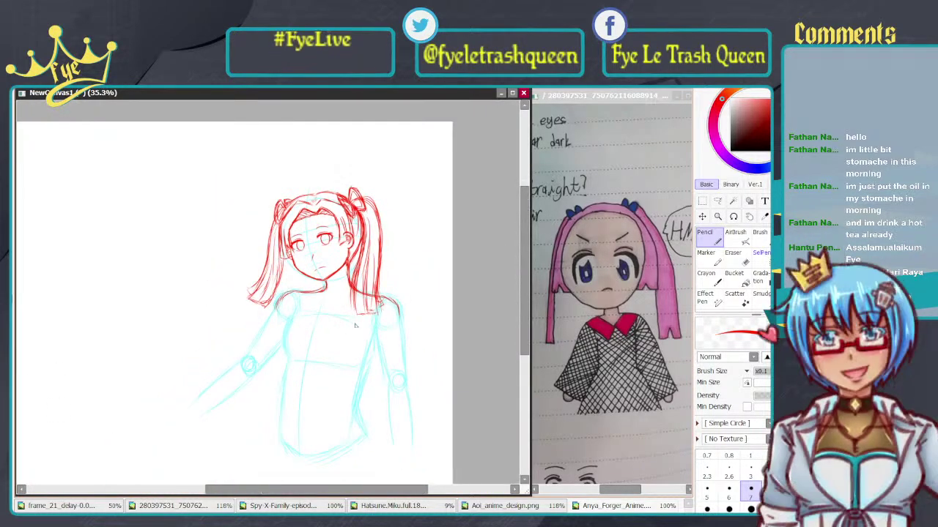
scroll(348, 322, up, 5)
scroll(375, 320, down, 3)
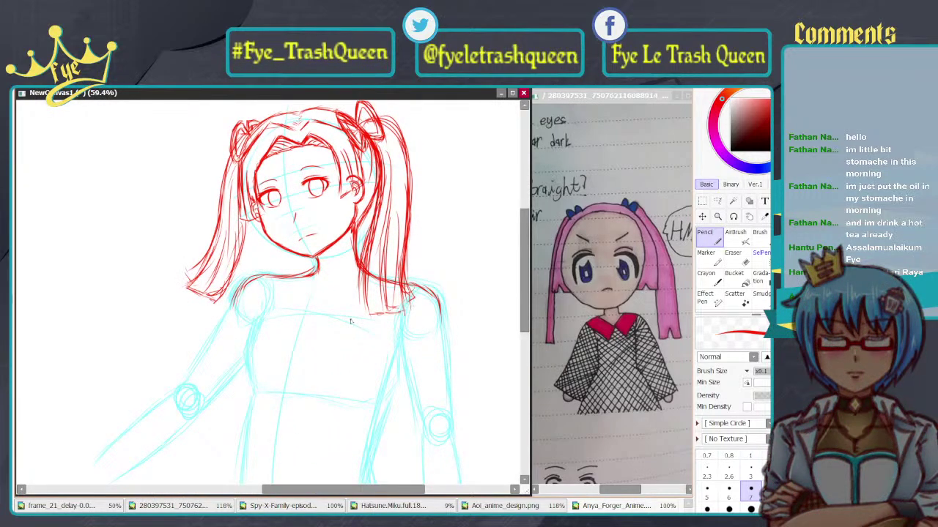
scroll(350, 322, up, 3)
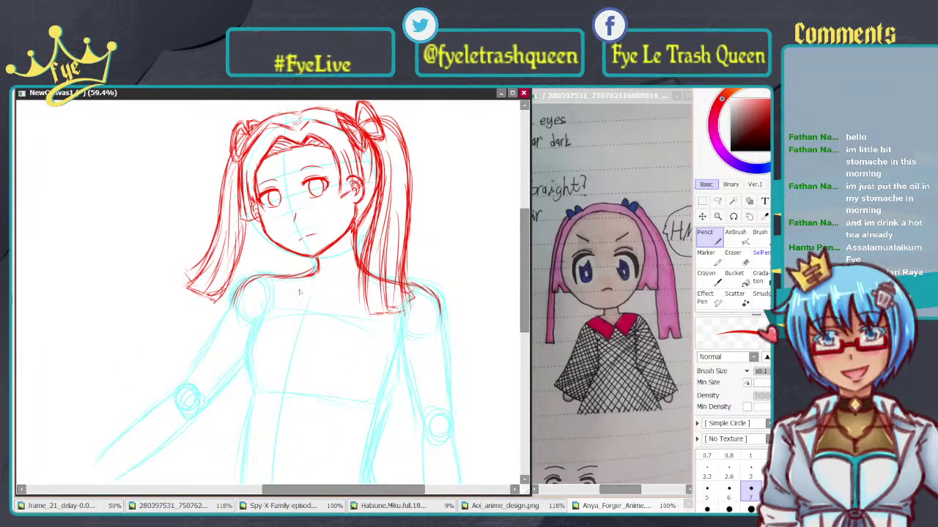
Step: Redraw and darken the right shoulder's outer curve from beside the pigtail tip down to the top of the arm
drag(361, 329, 342, 251)
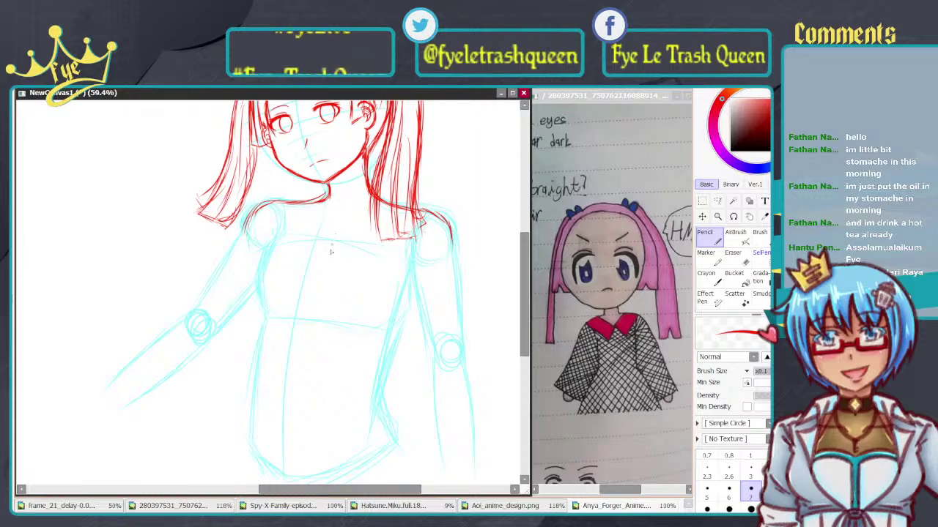
mouse_move(330, 182)
mouse_down()
mouse_move(324, 199)
mouse_move(261, 208)
mouse_move(243, 236)
mouse_up()
key(ctrl+z)
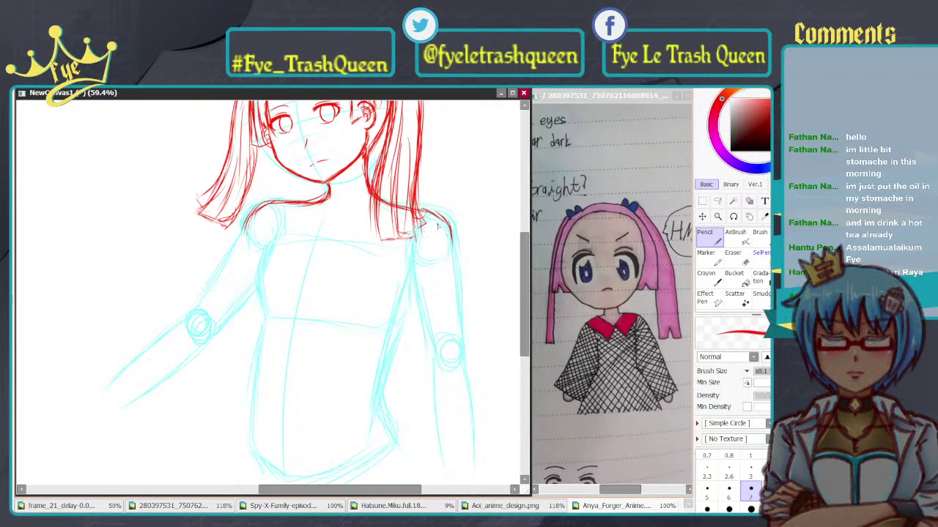
drag(431, 216, 454, 263)
key(ctrl+z)
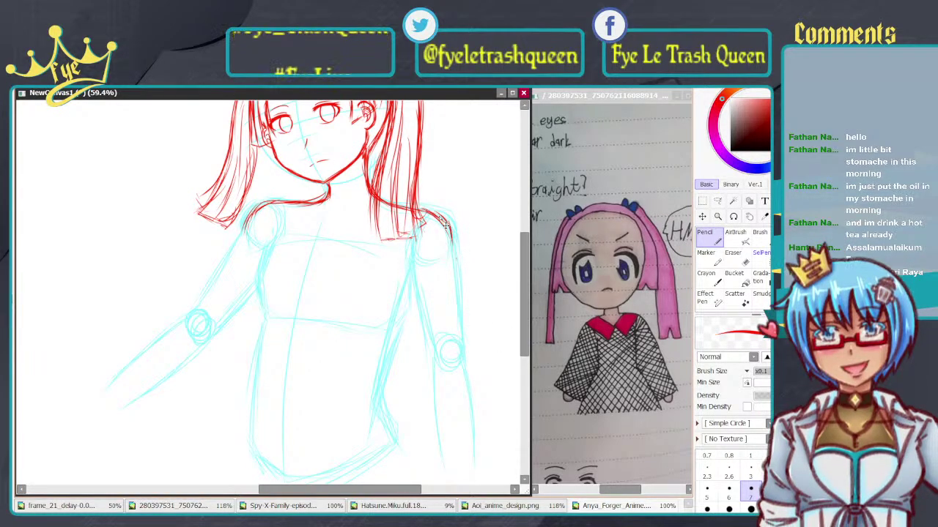
drag(432, 215, 452, 252)
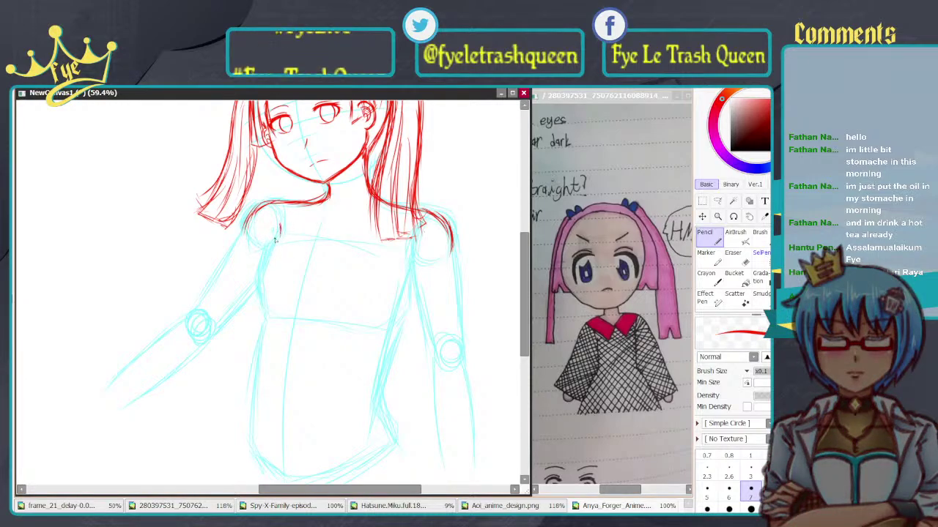
Step: Sketch the torso's left contour from the armpit along the chest and waist, angling inward at the hip
mouse_move(275, 239)
mouse_down()
mouse_move(265, 264)
mouse_move(276, 241)
mouse_move(264, 292)
mouse_up()
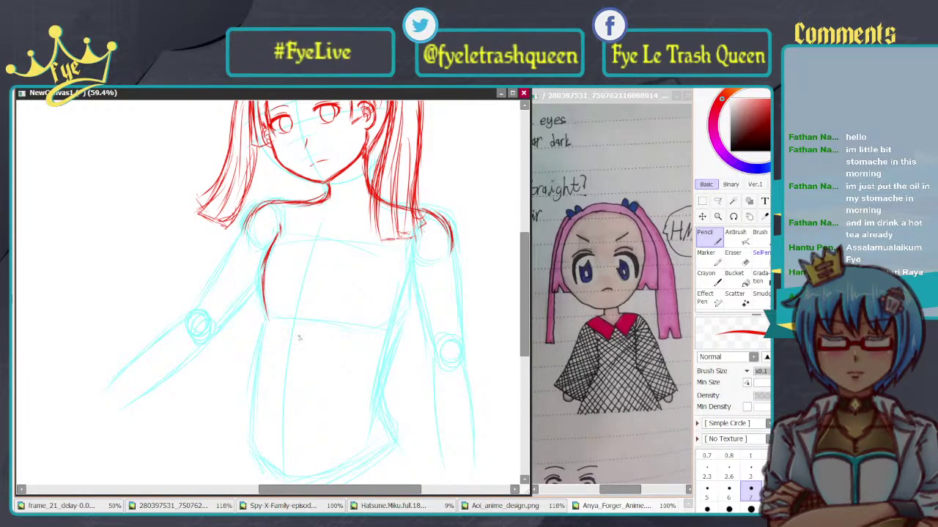
mouse_move(351, 319)
mouse_down()
mouse_move(396, 276)
mouse_move(384, 272)
mouse_up()
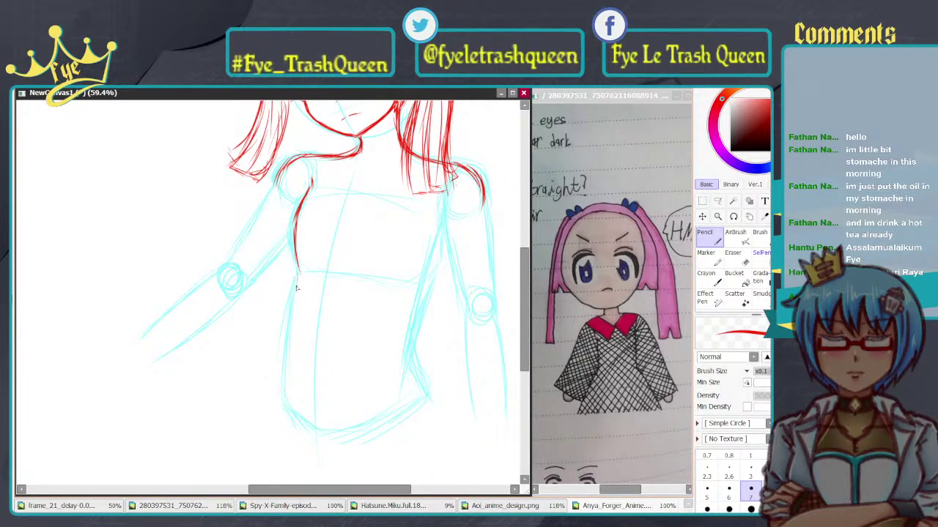
drag(297, 270, 298, 283)
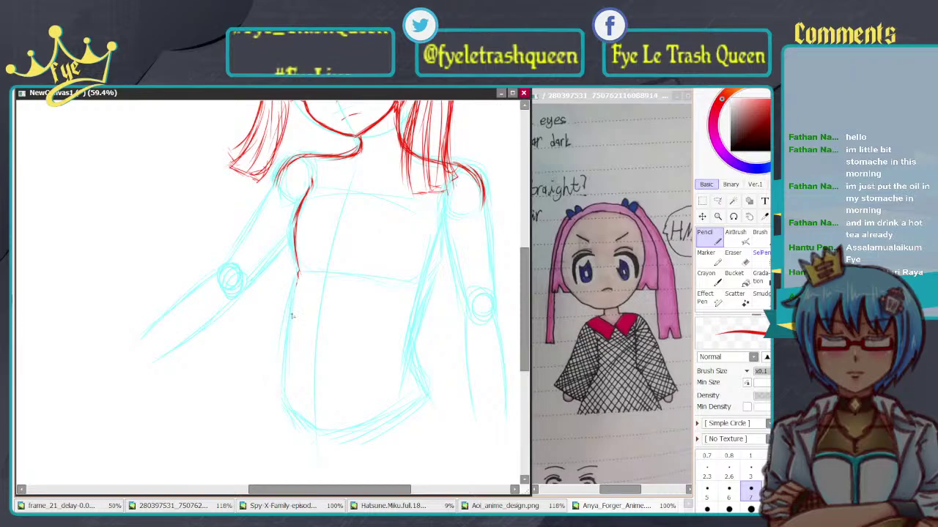
key(ctrl+z)
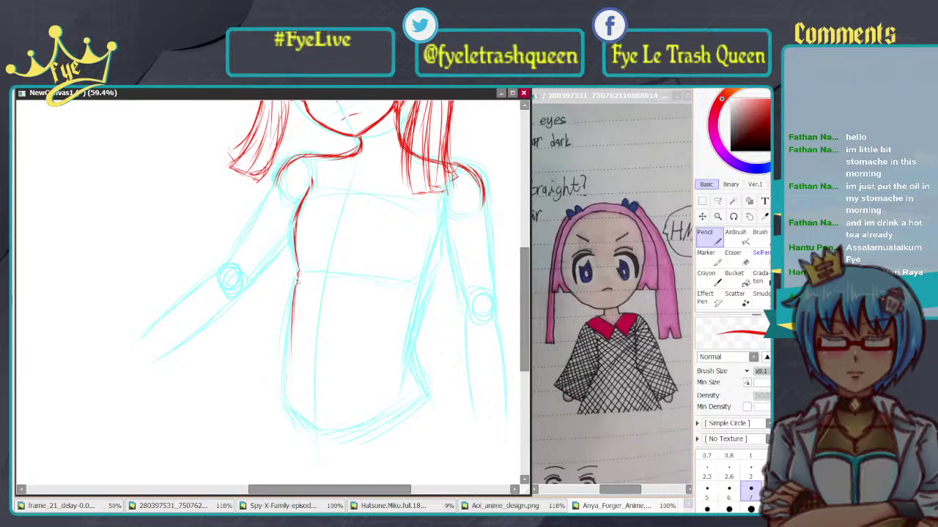
drag(288, 378, 301, 414)
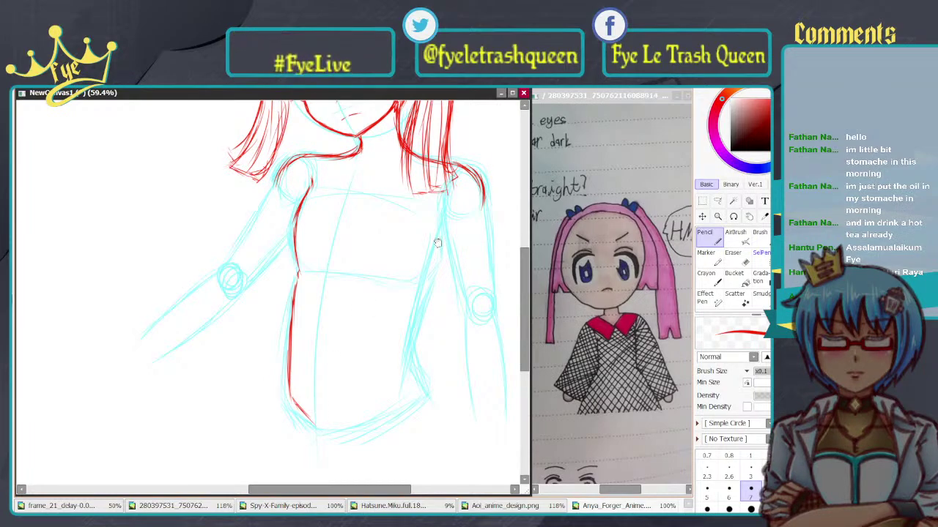
Step: Sketch the inner and outer contours of the right upper arm, from the armpit and shoulder down to the elbow
drag(437, 242, 397, 284)
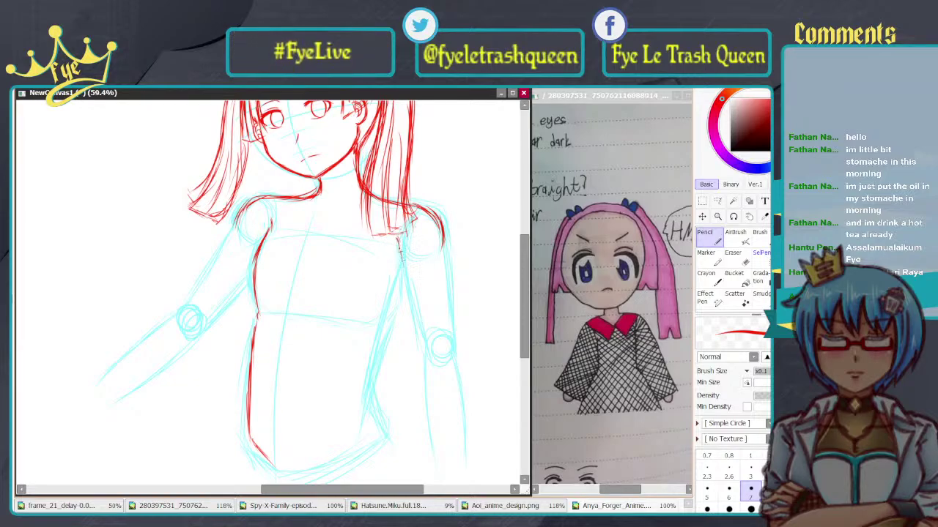
drag(397, 248, 419, 333)
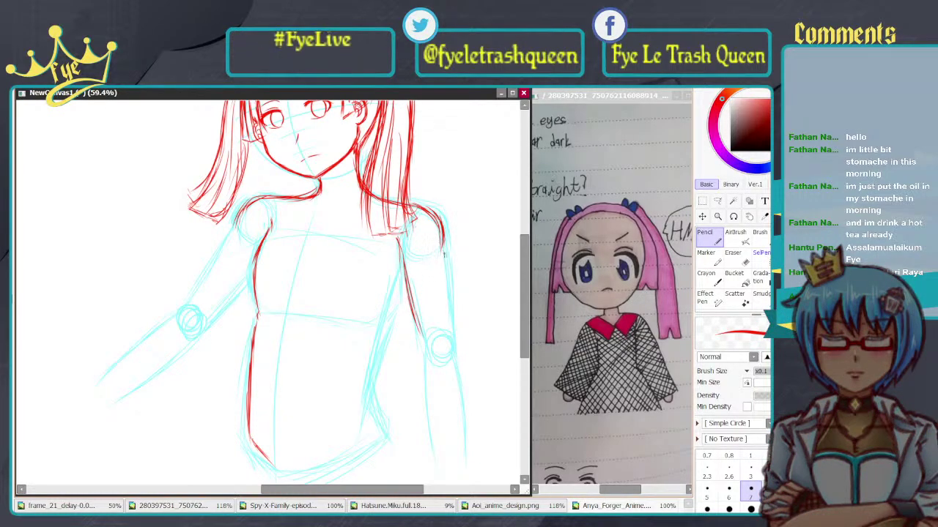
drag(442, 247, 453, 329)
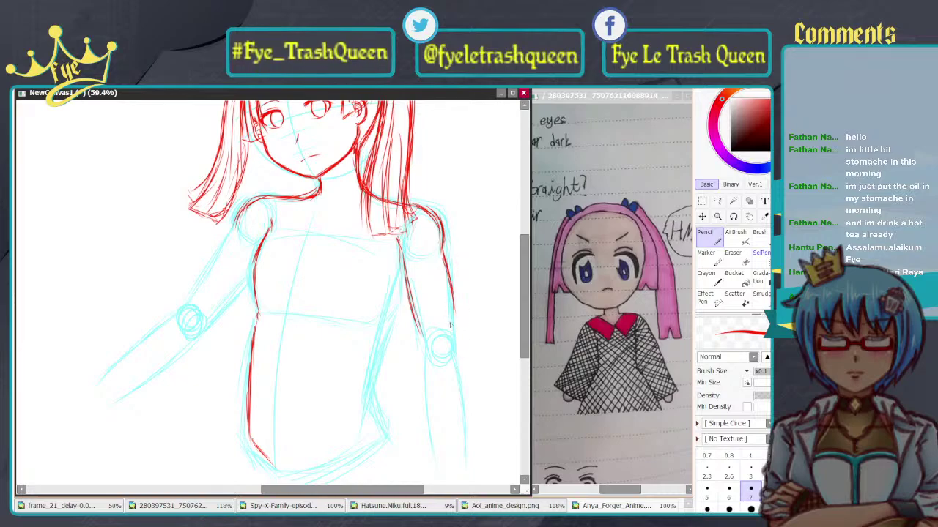
Step: Sketch the right forearm's inner and outer contours from the elbow to the wrist and darken the arm's edges
mouse_move(448, 284)
mouse_down()
mouse_move(452, 331)
mouse_move(429, 244)
mouse_move(410, 257)
mouse_up()
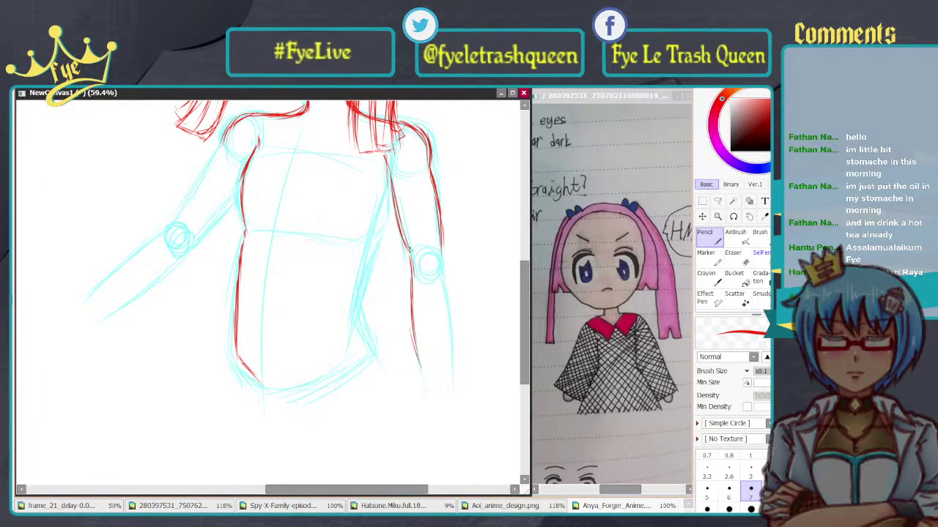
mouse_move(441, 260)
mouse_down()
mouse_move(454, 313)
mouse_move(446, 298)
mouse_move(446, 358)
mouse_up()
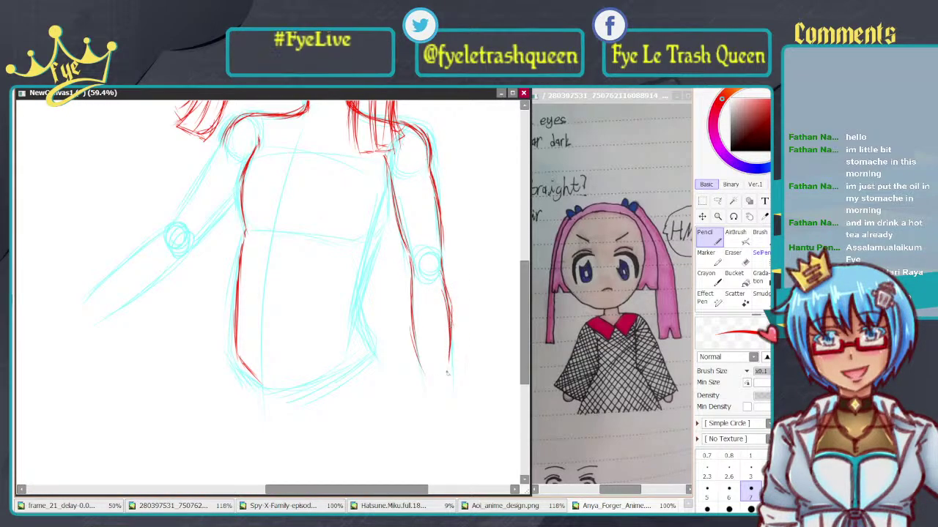
drag(452, 353, 452, 386)
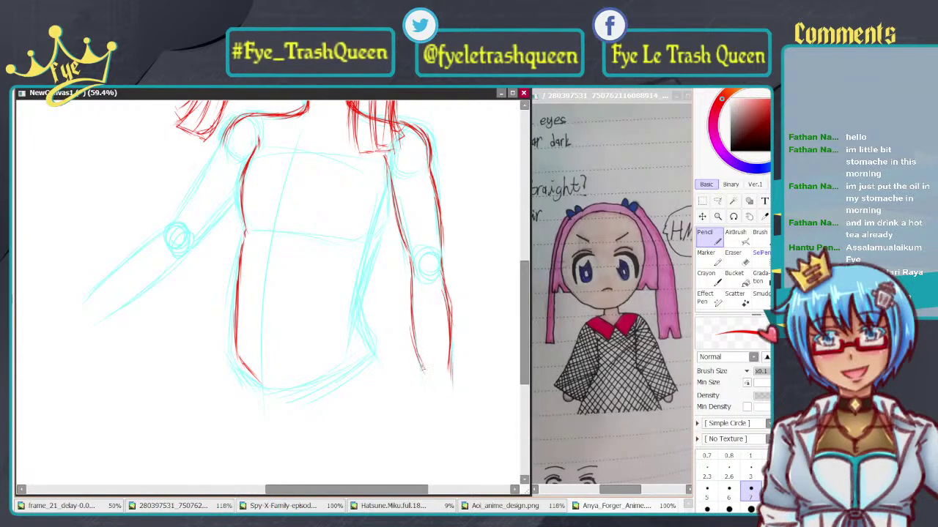
drag(417, 357, 425, 384)
scroll(378, 335, up, 4)
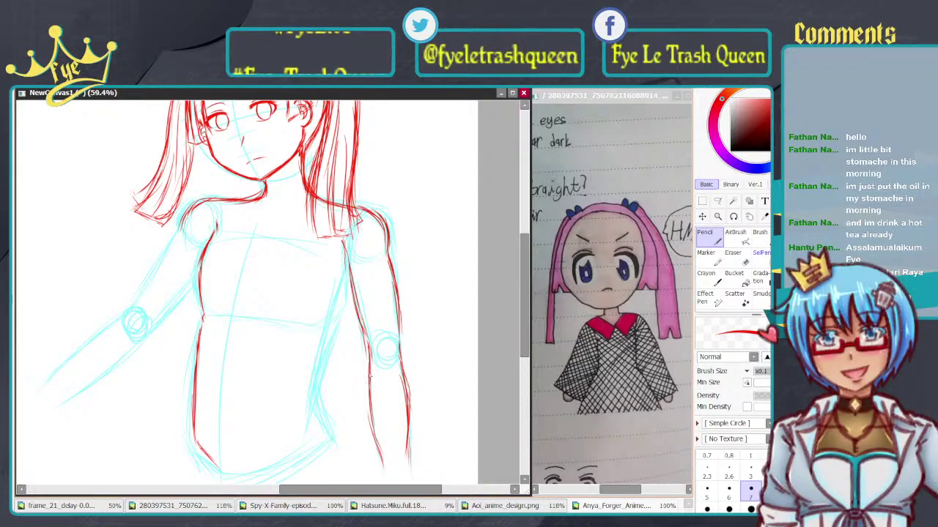
drag(371, 363, 386, 467)
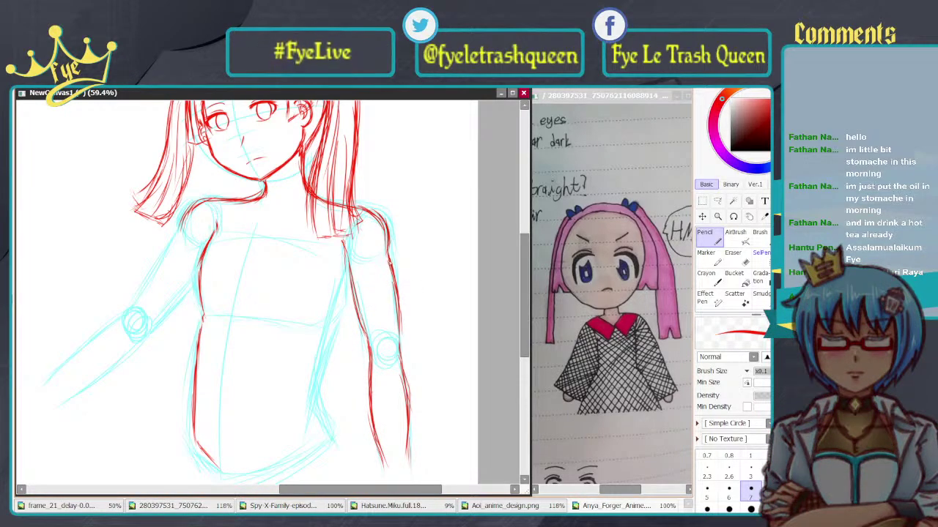
mouse_move(397, 318)
mouse_down()
mouse_move(415, 397)
mouse_move(404, 459)
mouse_up()
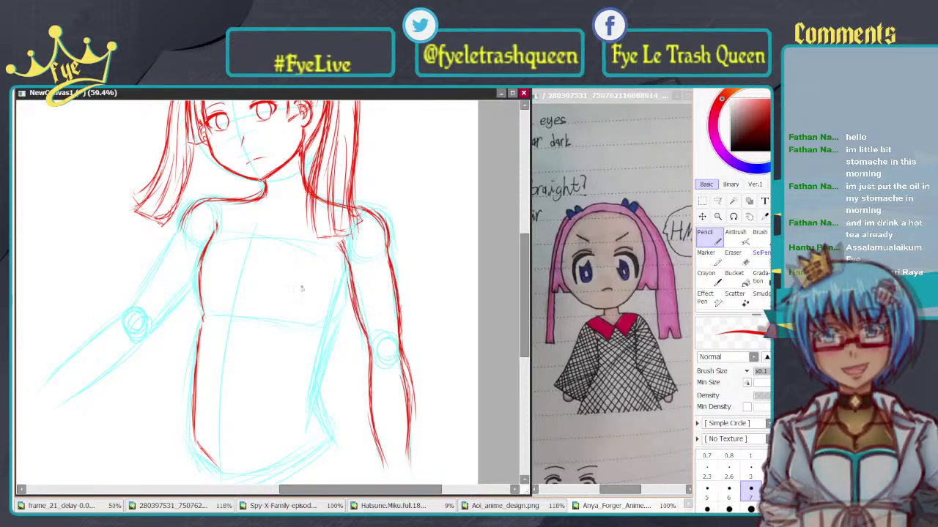
Step: Sketch the torso's right contour from the armpit, tapering inward down to the waist
mouse_move(304, 276)
mouse_down()
mouse_move(381, 239)
mouse_move(350, 223)
mouse_up()
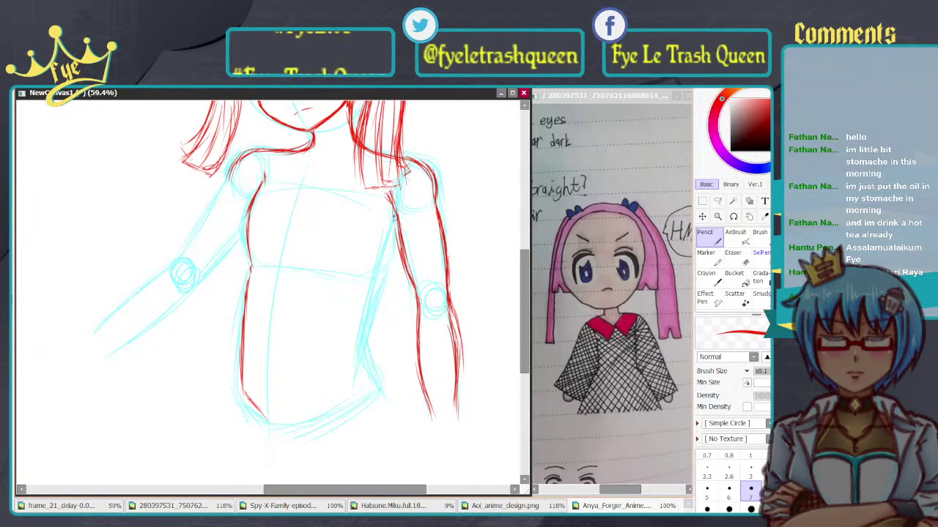
drag(396, 219, 386, 261)
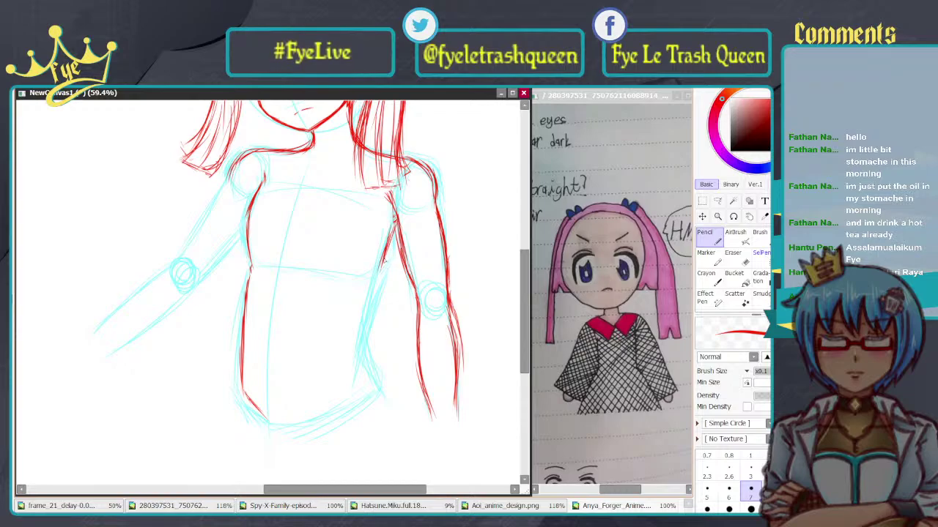
drag(385, 255, 371, 308)
drag(380, 272, 361, 333)
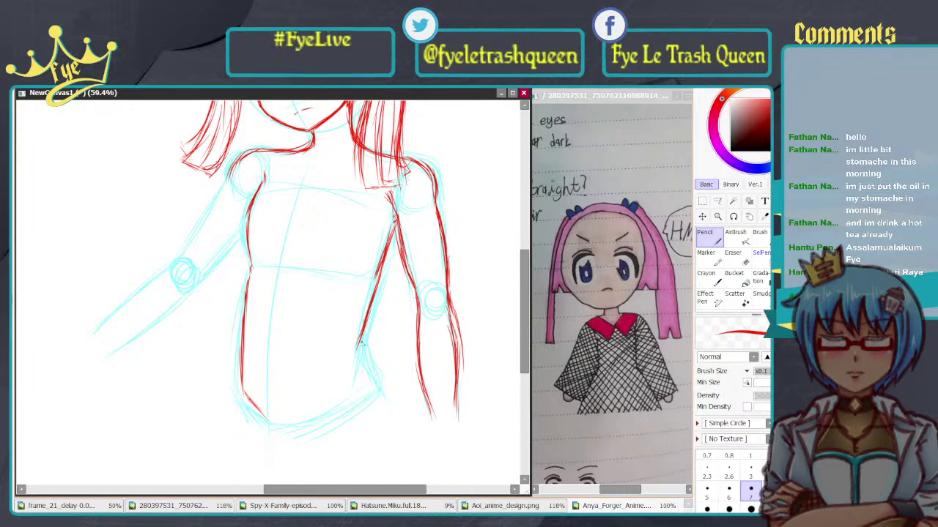
Step: Sketch the right hip curving outward below the waist and the torso's bottom edge, joining the left hip
drag(357, 349, 365, 360)
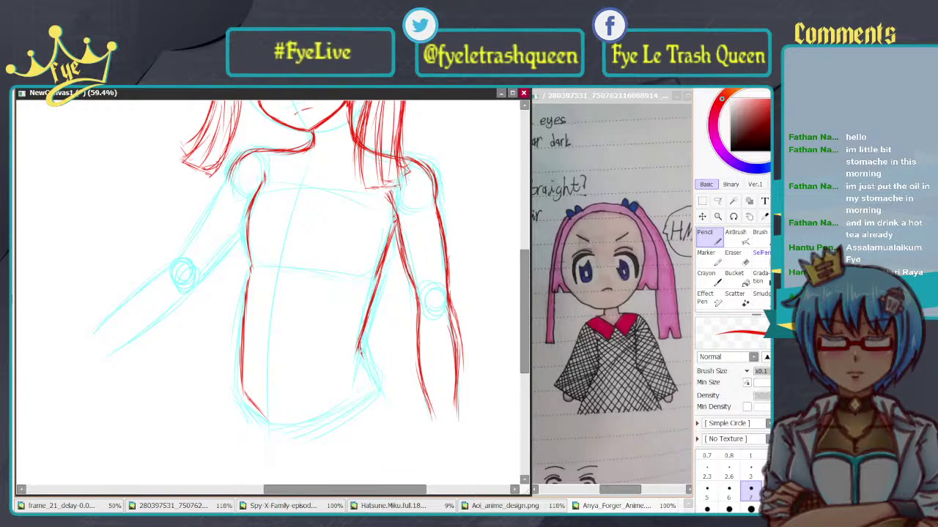
mouse_move(374, 375)
mouse_down()
mouse_move(376, 390)
mouse_move(312, 419)
mouse_up()
drag(370, 400, 294, 425)
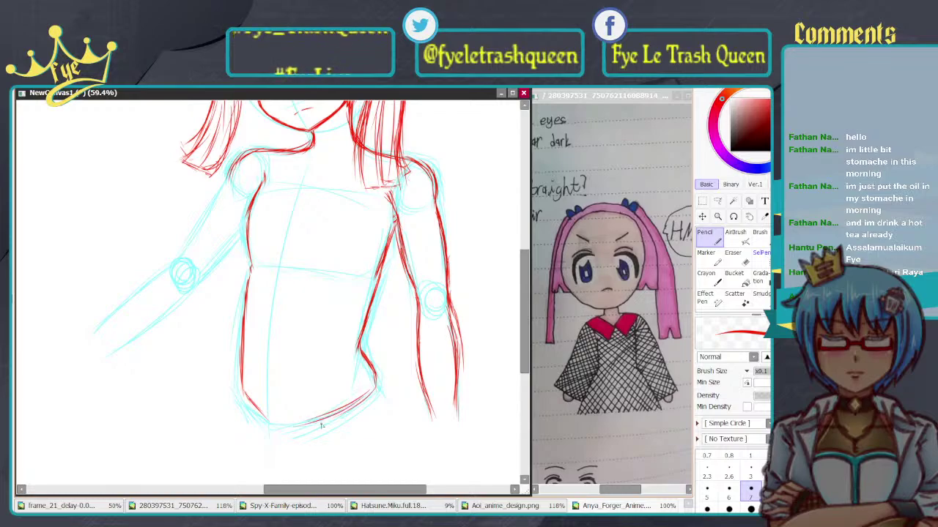
scroll(364, 395, down, 6)
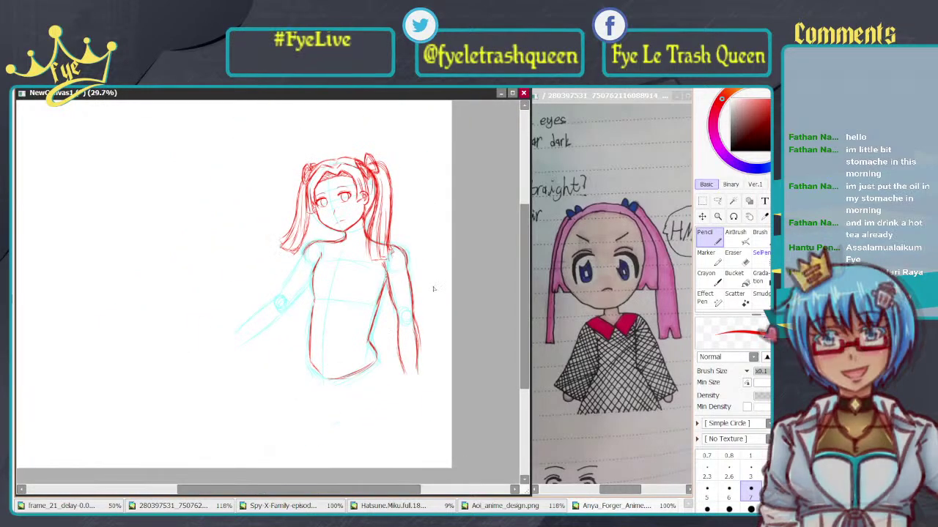
scroll(399, 218, up, 5)
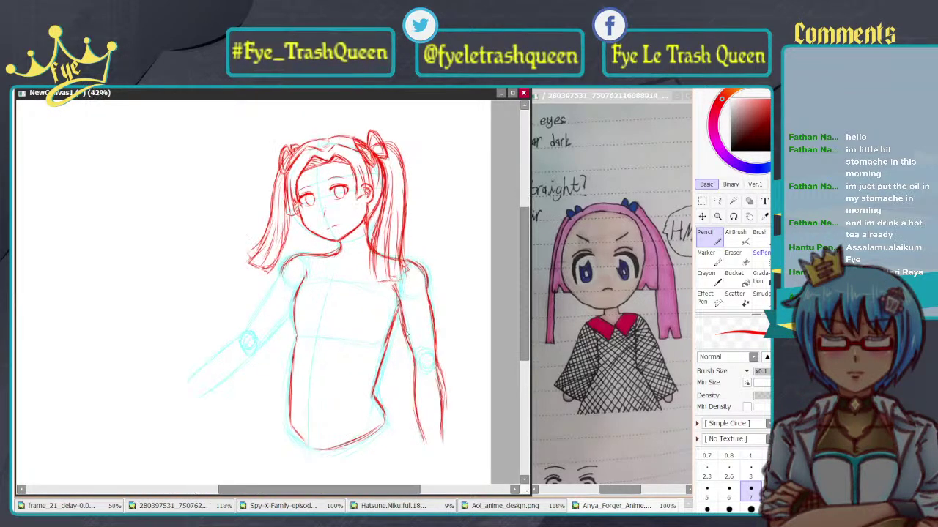
scroll(413, 335, down, 3)
scroll(412, 335, up, 2)
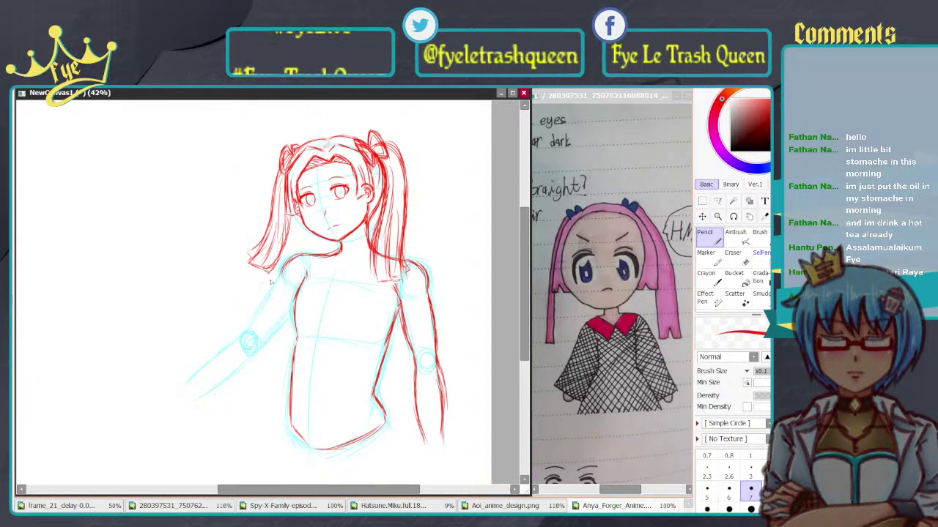
Step: Sketch the outstretched left arm's upper and lower contours from the shoulder and armpit past the elbow to the wrist
scroll(270, 282, up, 2)
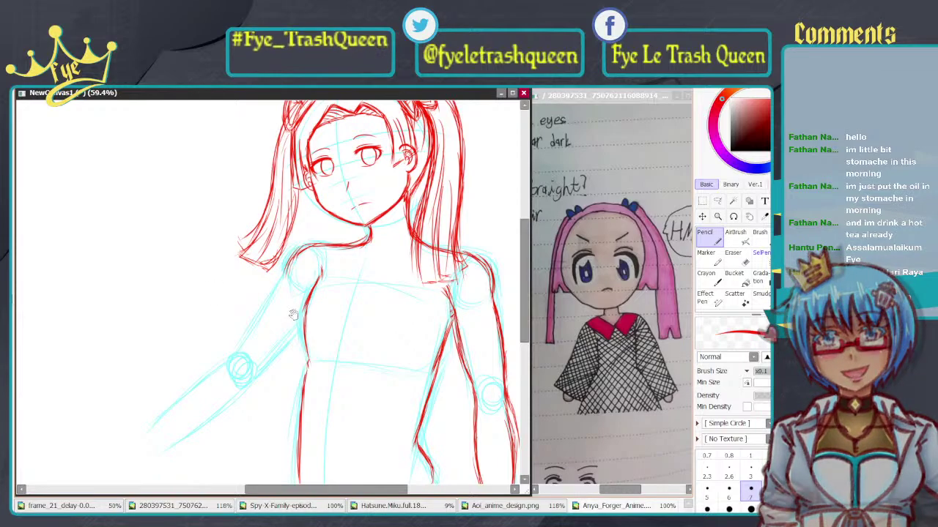
drag(293, 291, 342, 236)
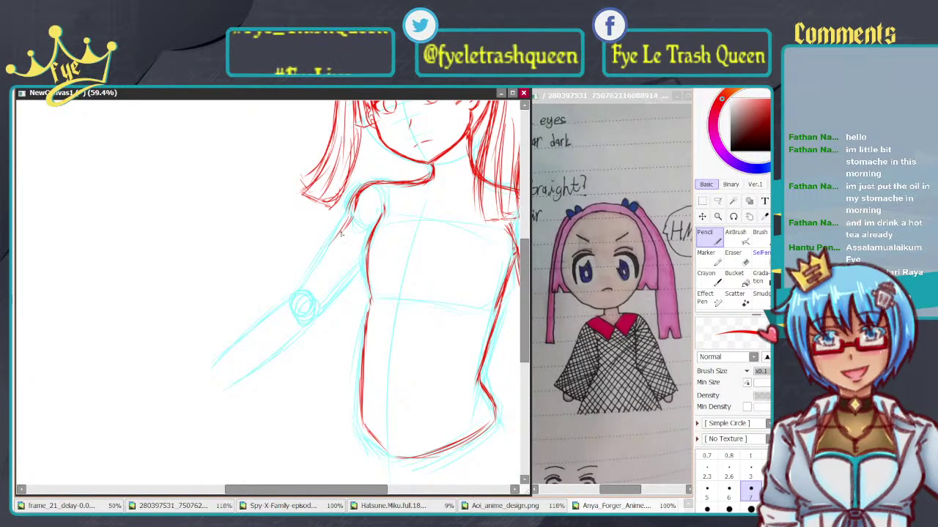
drag(307, 280, 329, 250)
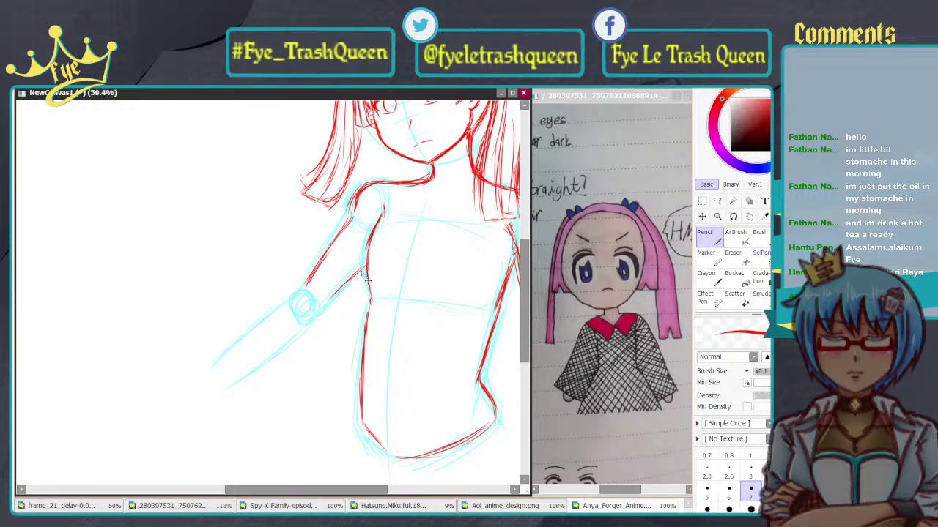
drag(368, 262, 333, 296)
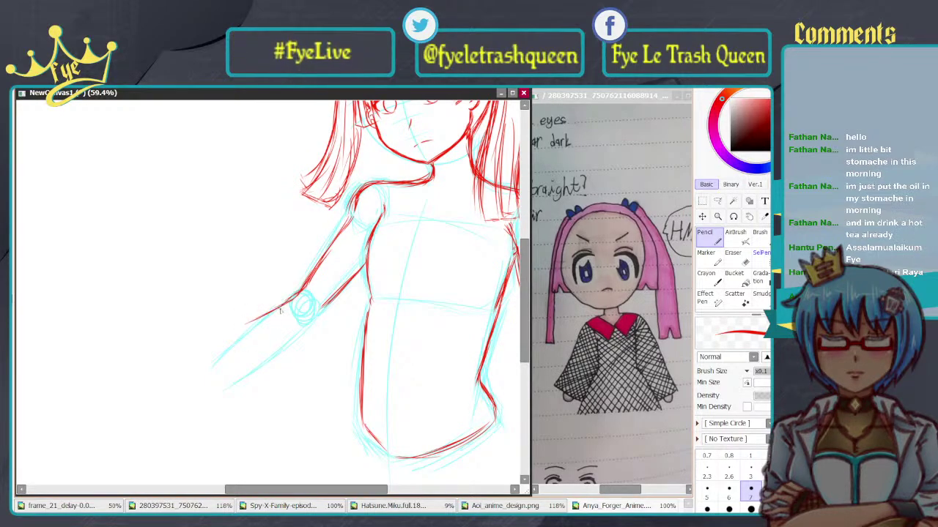
drag(237, 339, 208, 369)
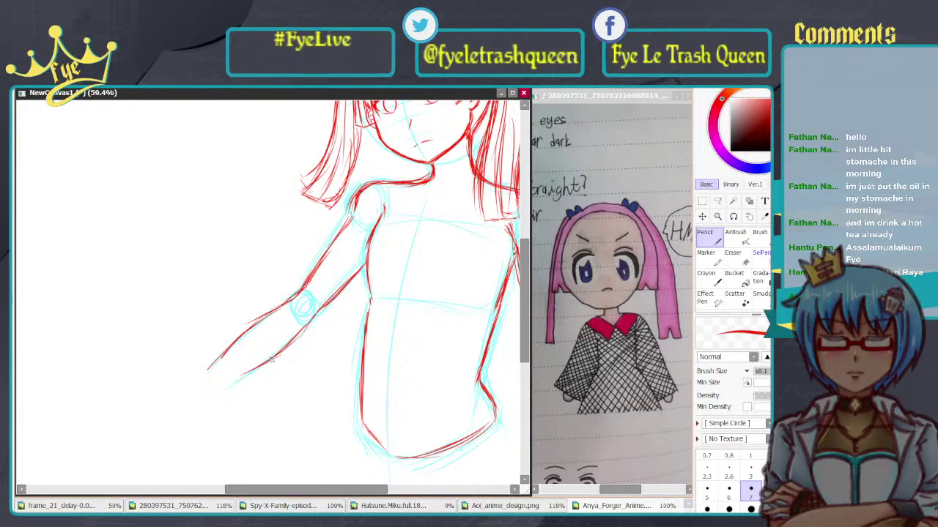
Step: Remove the blue guidelines to check the red sketch on its own, and restore them
scroll(235, 369, down, 5)
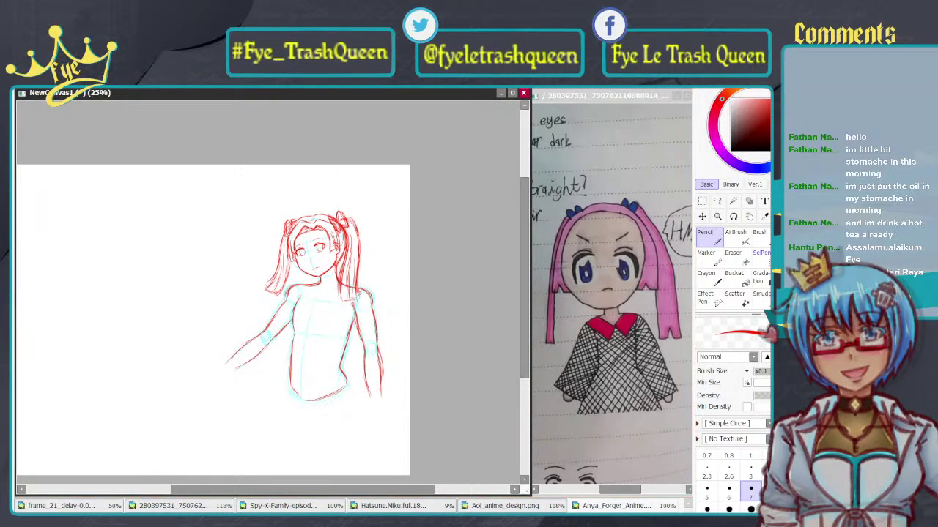
key(Delete)
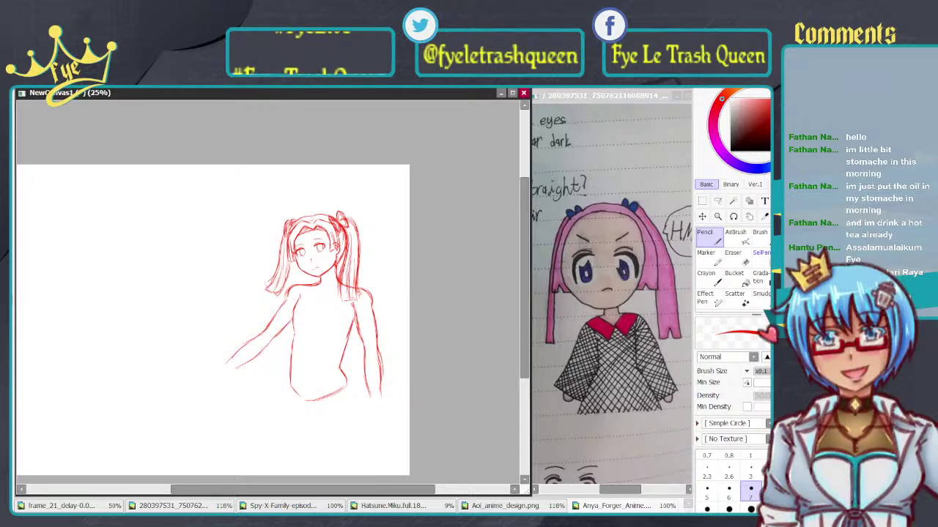
key(ctrl+z)
scroll(383, 362, up, 3)
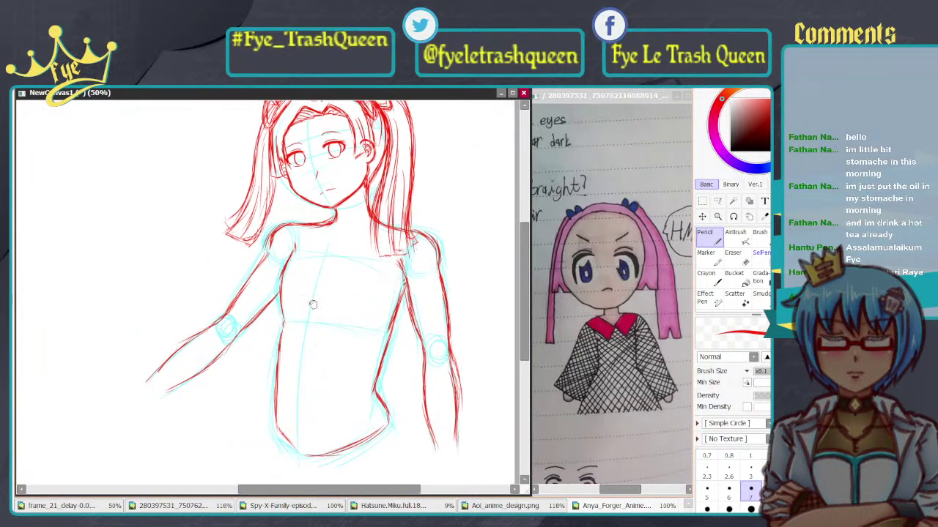
drag(344, 304, 348, 326)
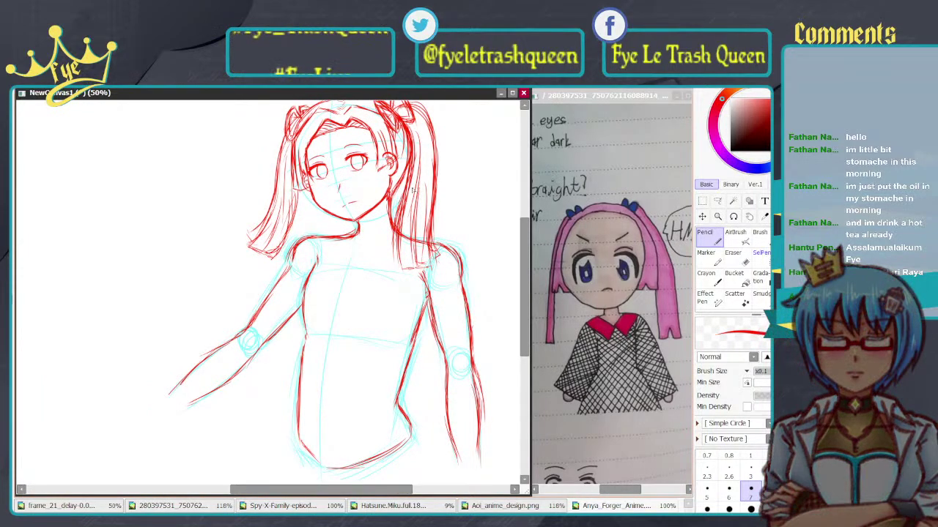
scroll(271, 293, down, 2)
scroll(271, 294, up, 3)
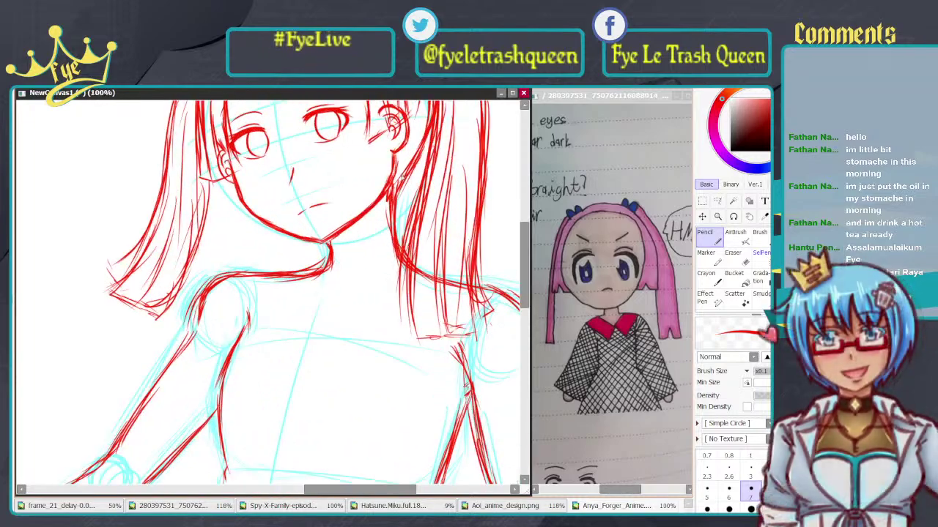
scroll(271, 293, down, 3)
scroll(399, 178, up, 4)
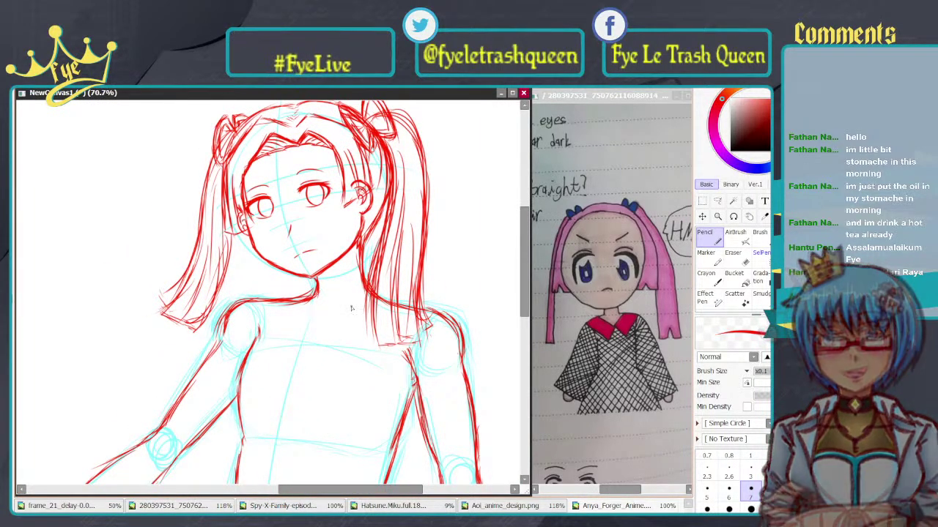
scroll(351, 313, down, 2)
scroll(351, 315, up, 2)
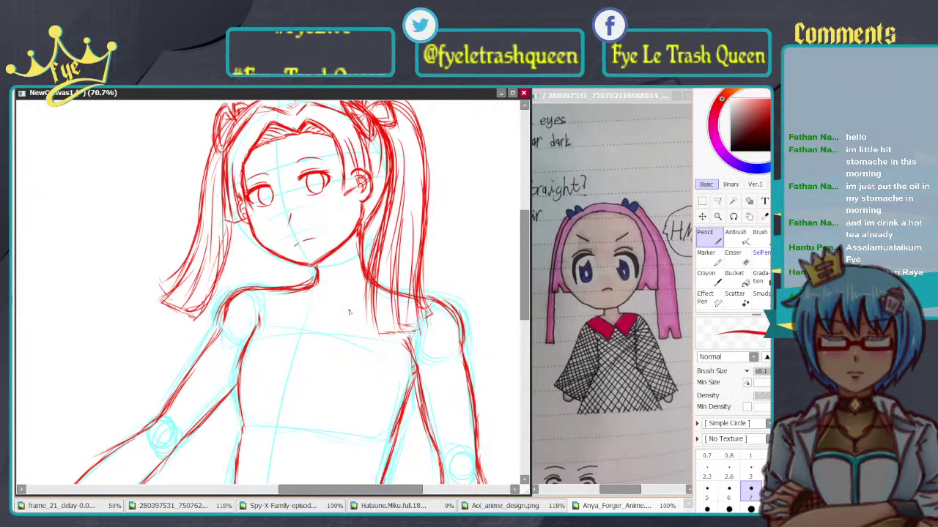
scroll(349, 312, down, 2)
scroll(340, 324, up, 2)
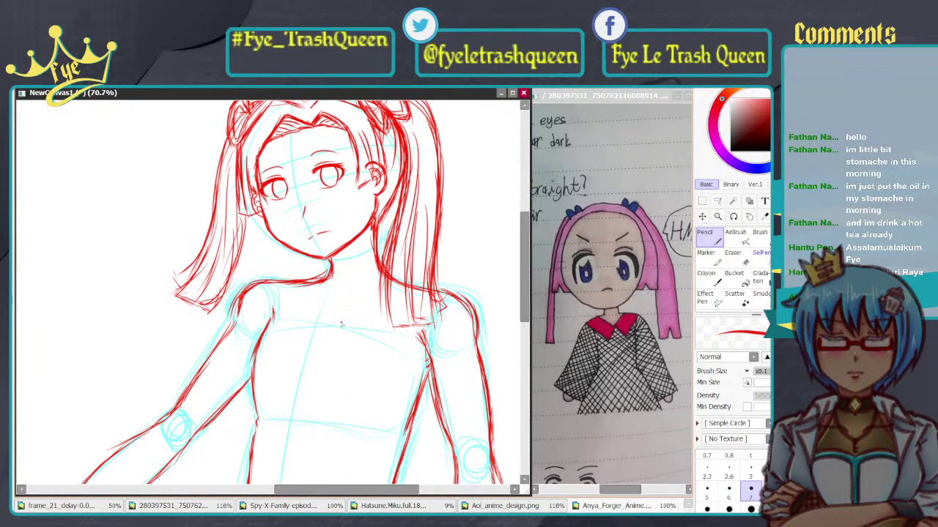
Step: Sketch the collar's inner neckline curving from the right side of the neck to the front and up the left side
scroll(357, 315, up, 1)
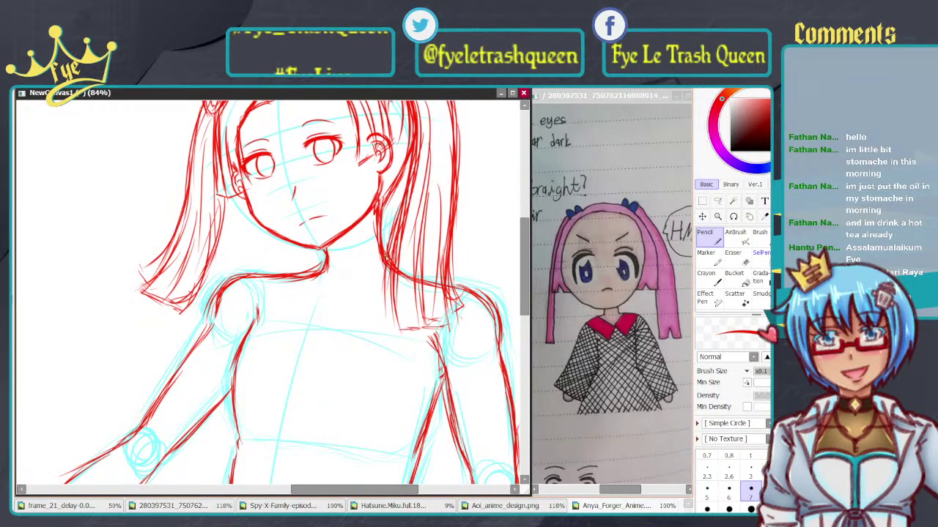
drag(381, 275, 324, 309)
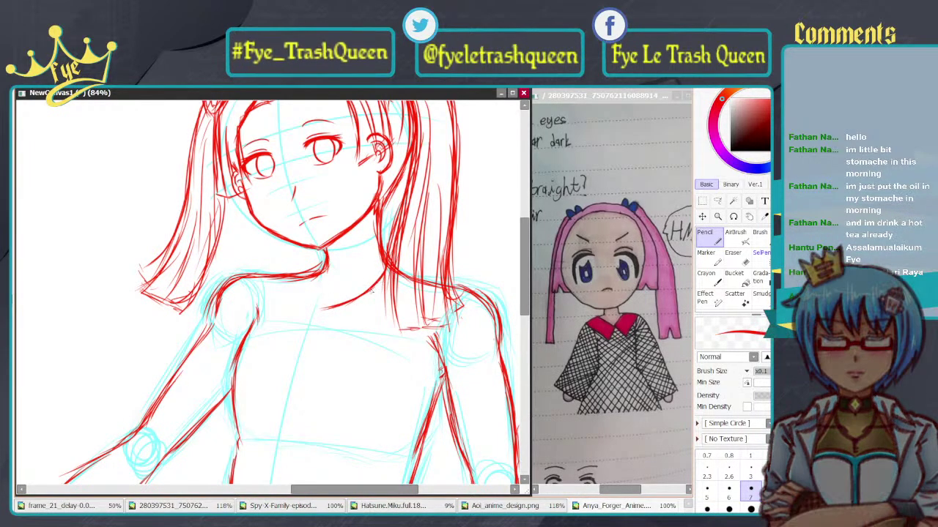
drag(375, 288, 326, 308)
mouse_move(315, 277)
mouse_down()
mouse_move(318, 308)
mouse_move(381, 277)
mouse_up()
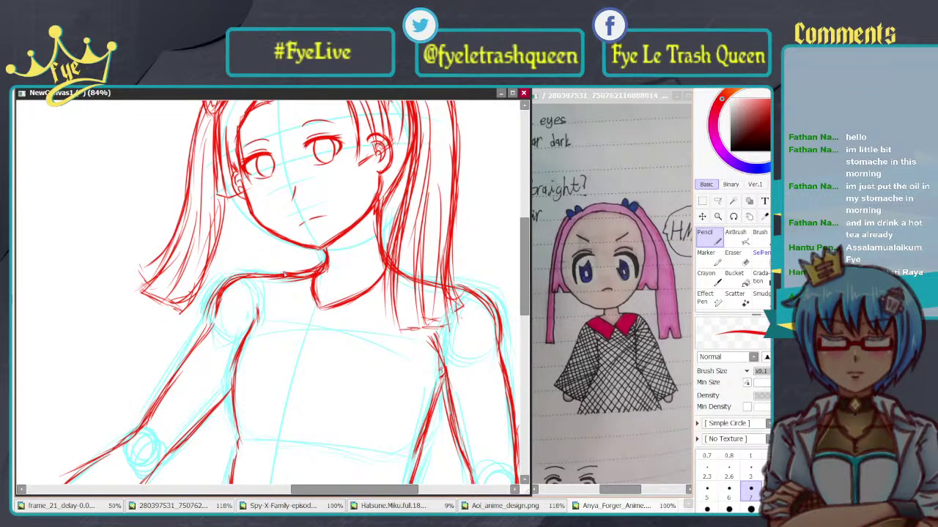
Step: Sketch the pointed left collar flap from the shoulder to its tip and start the right flap's front edge
mouse_move(320, 312)
mouse_down()
mouse_move(290, 341)
mouse_move(331, 309)
mouse_move(331, 341)
mouse_up()
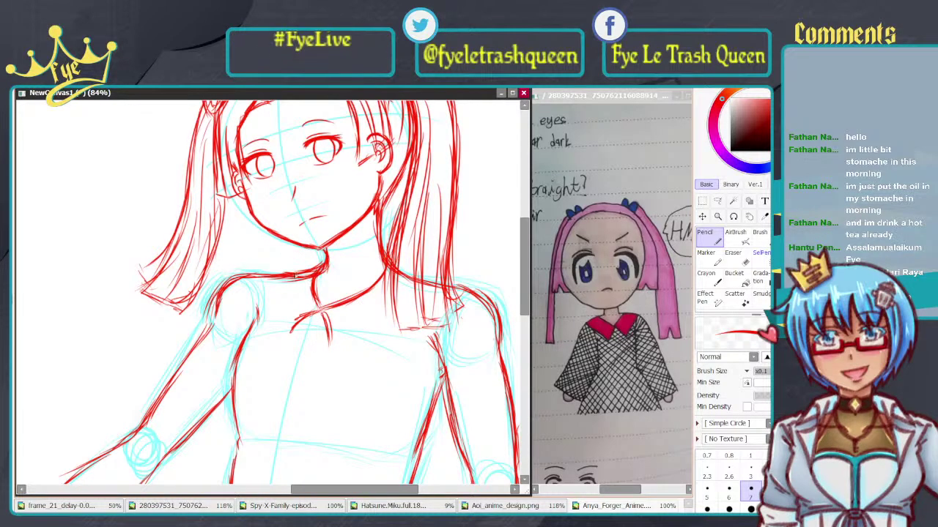
drag(280, 282, 292, 331)
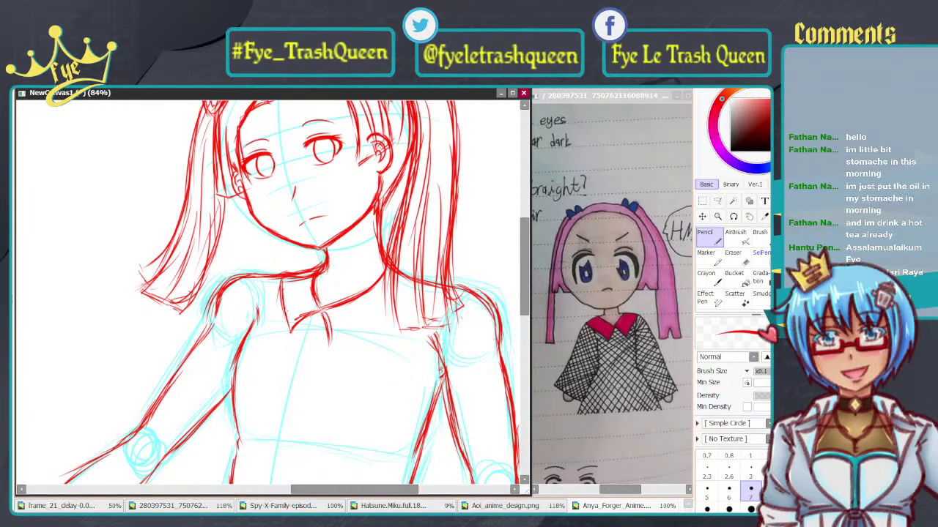
drag(285, 300, 290, 326)
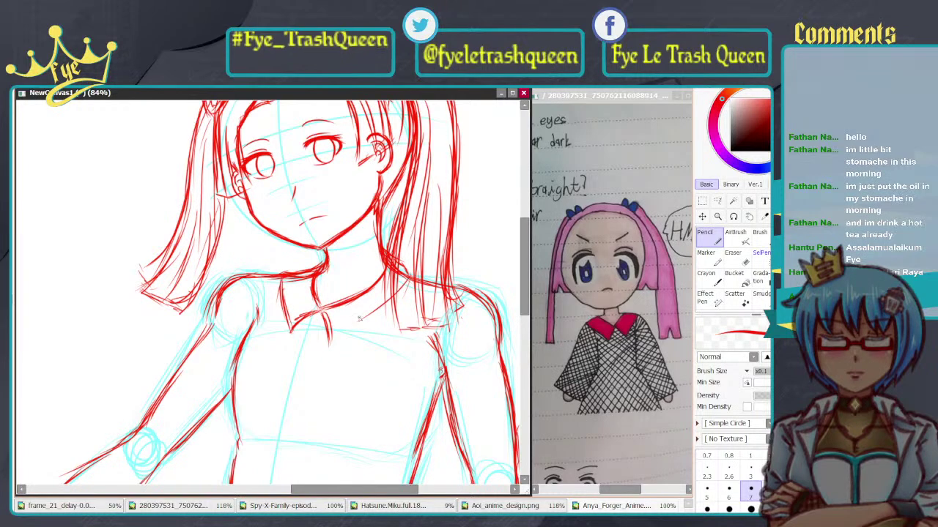
Step: Sketch the right collar flap down to a point and up to the neck, undoing stray strokes and reinforcing its edges
mouse_move(359, 318)
mouse_down()
mouse_move(344, 342)
mouse_move(334, 342)
mouse_move(360, 325)
mouse_up()
key(ctrl+z)
key(ctrl+z)
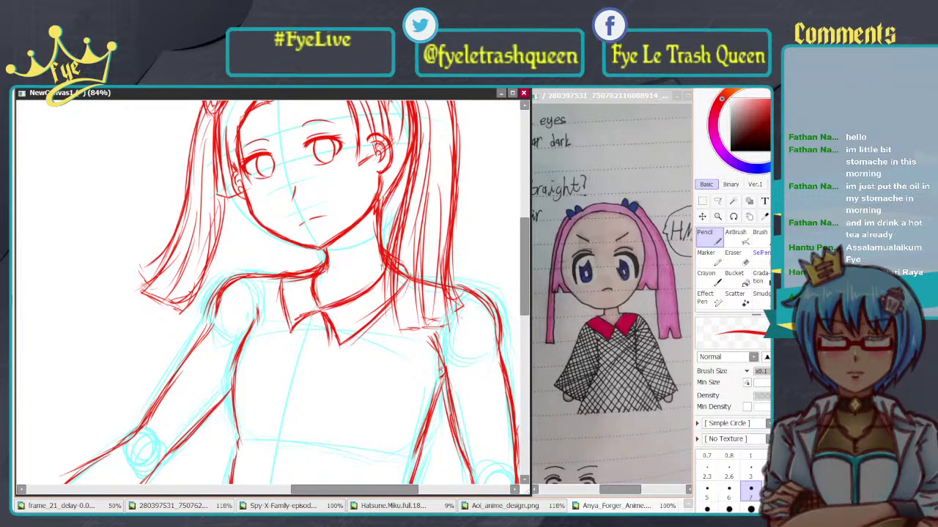
drag(347, 301, 385, 266)
key(ctrl+z)
key(ctrl+z)
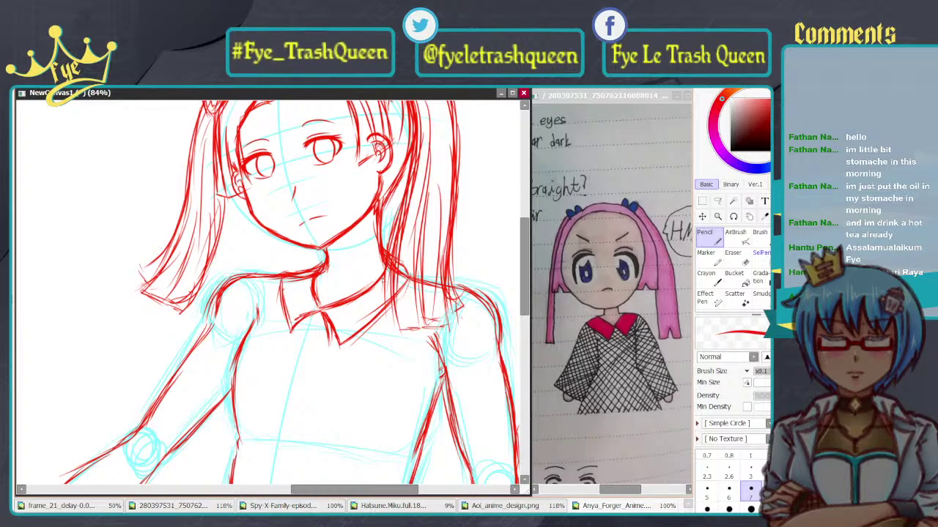
drag(344, 306, 383, 264)
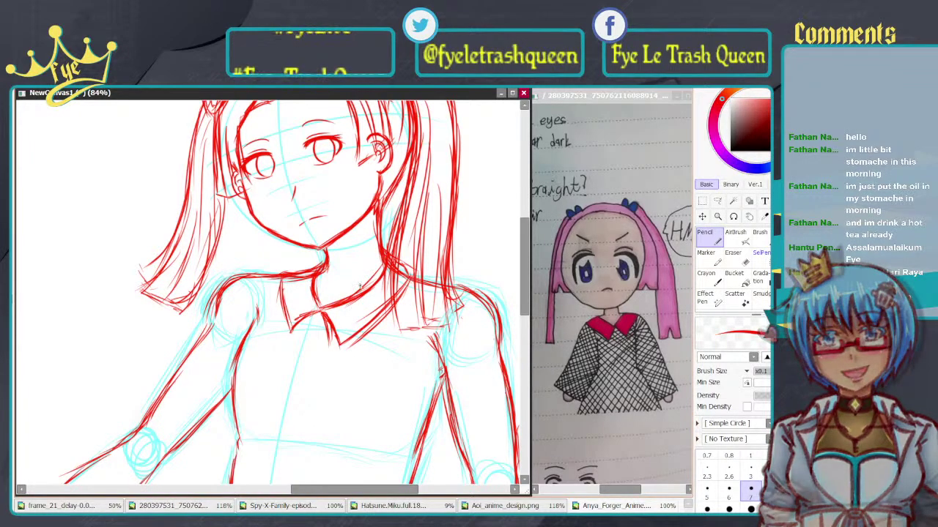
Step: Redraw the left collar flap with a longer point and erase the stray lines around both collar tips
scroll(354, 286, down, 7)
scroll(327, 279, up, 2)
scroll(322, 281, up, 6)
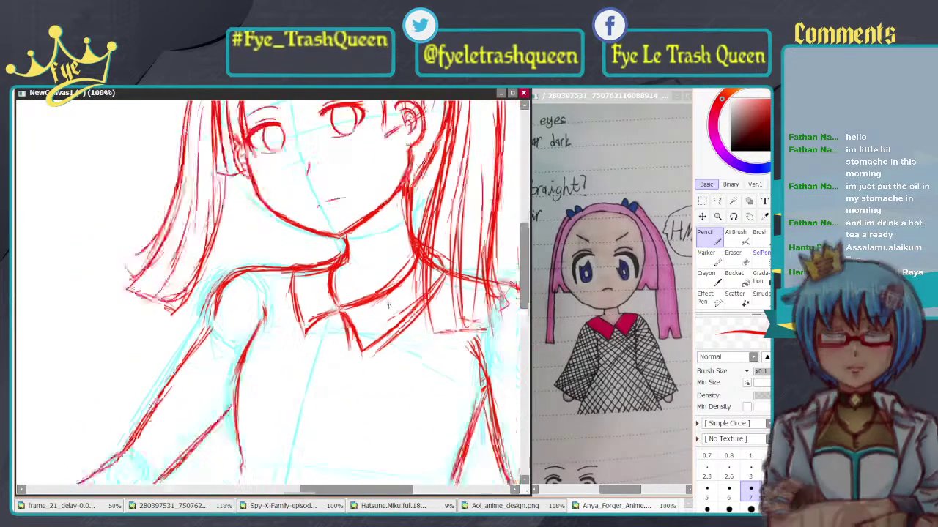
scroll(322, 281, down, 3)
drag(369, 285, 345, 276)
key(ctrl+plus)
key(ctrl+plus)
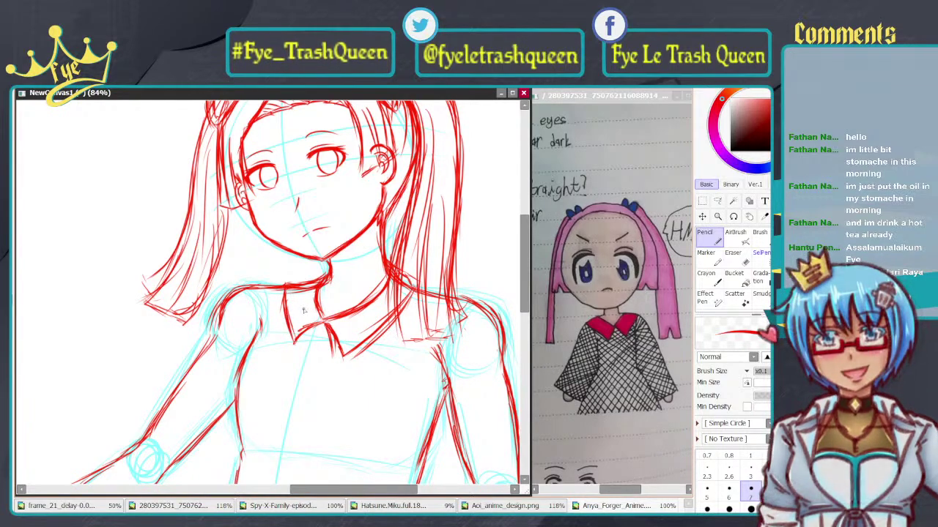
drag(320, 290, 325, 318)
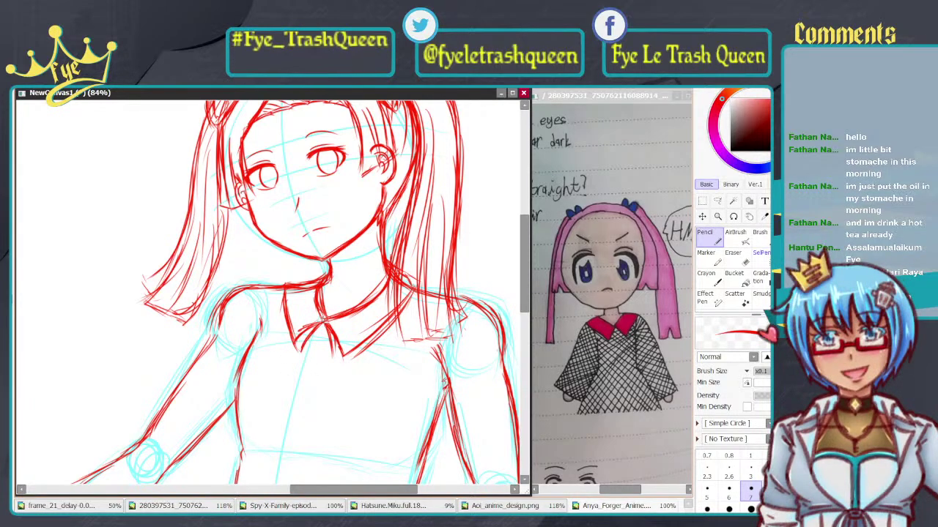
key(e)
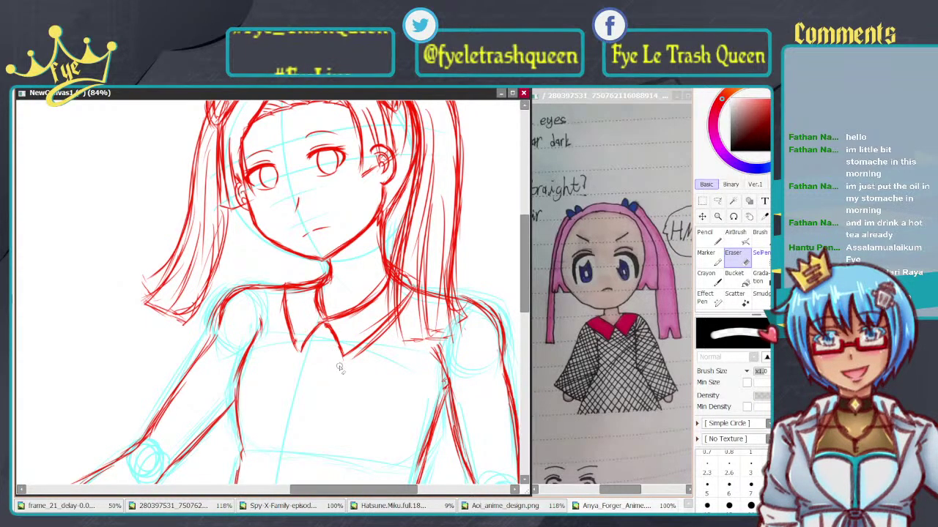
scroll(415, 350, down, 1)
scroll(415, 350, down, 1)
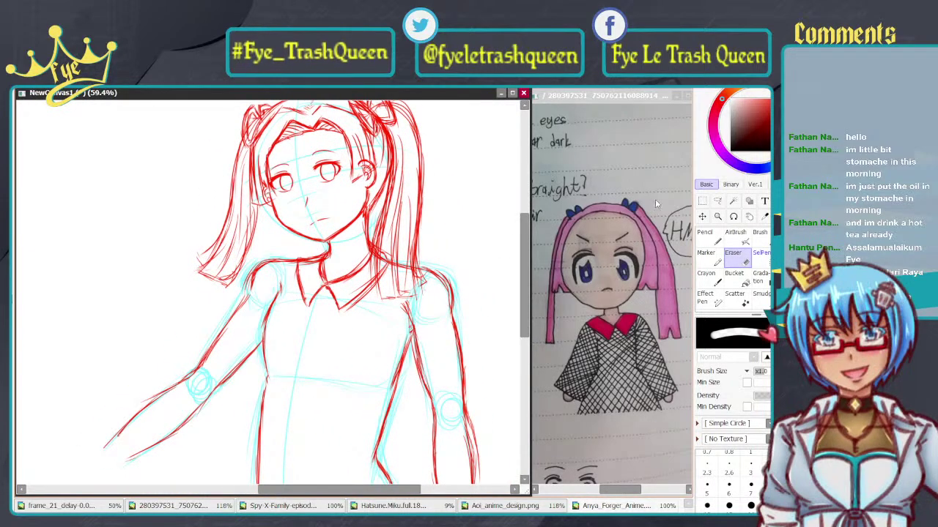
Step: Sketch the outer edge of the right sleeve flaring away from the forearm below the elbow with the pencil
key(n)
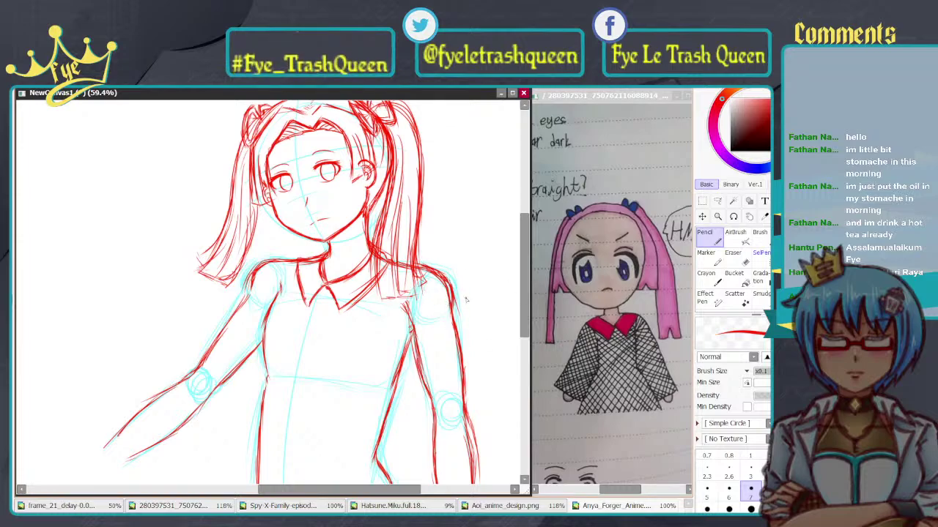
mouse_move(447, 283)
mouse_down()
mouse_move(462, 337)
mouse_move(474, 276)
mouse_up()
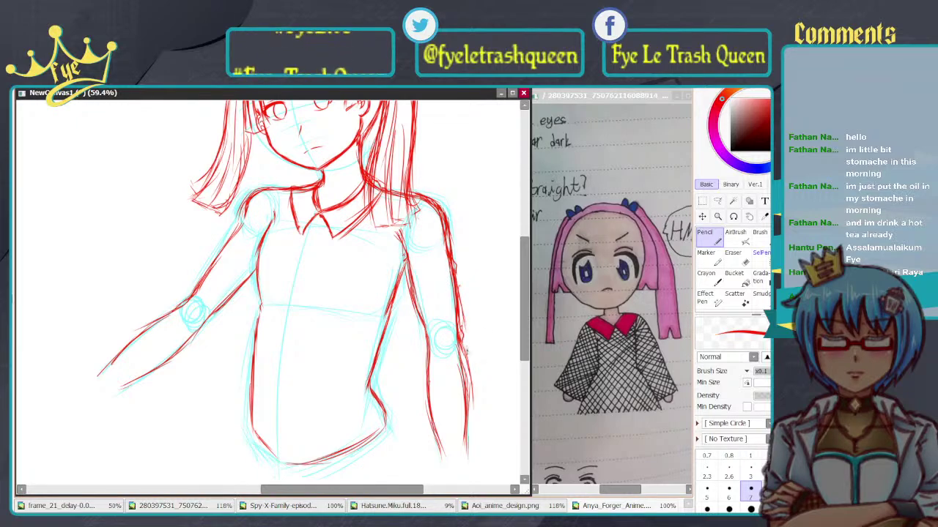
drag(466, 350, 487, 429)
drag(469, 377, 487, 444)
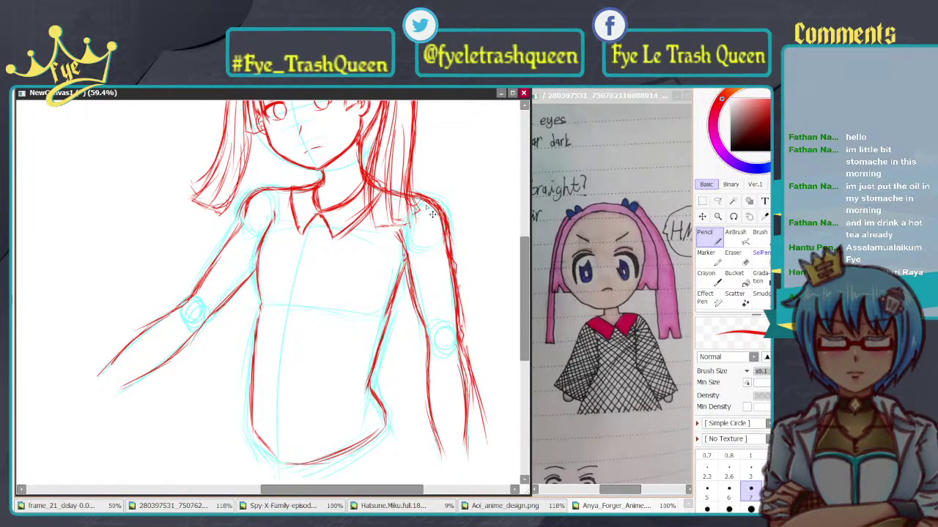
Step: Sketch the right sleeve's armhole seam and inner upper edge down to the elbow, with fold lines on the upper arm
drag(425, 205, 399, 229)
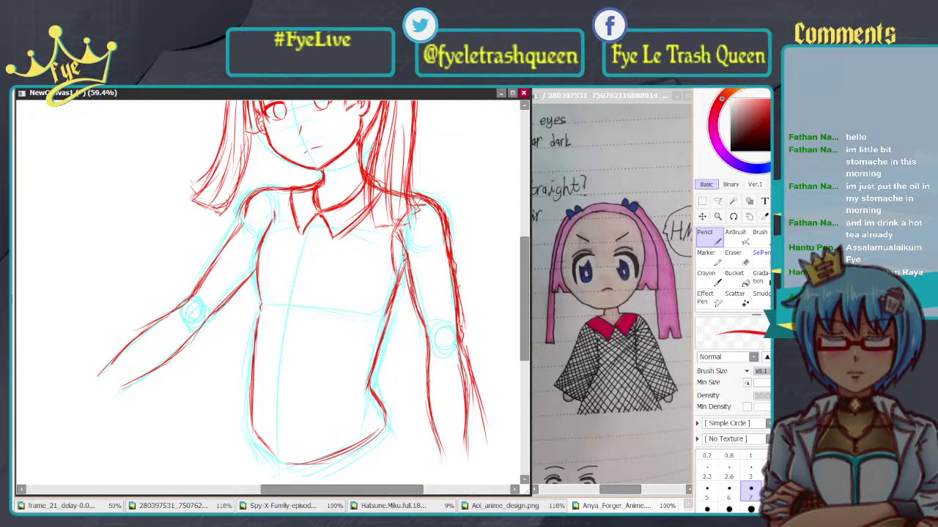
drag(393, 265, 406, 282)
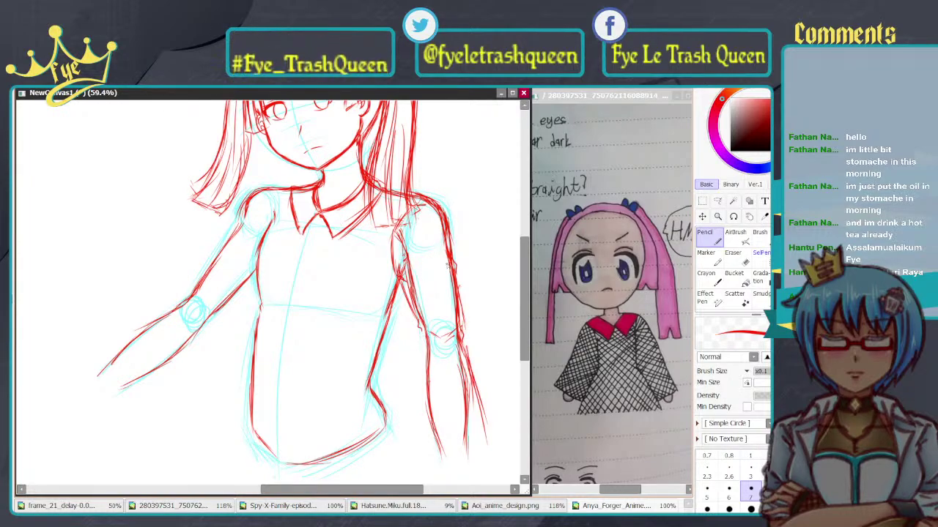
drag(448, 262, 427, 302)
key(ctrl+z)
drag(406, 271, 443, 299)
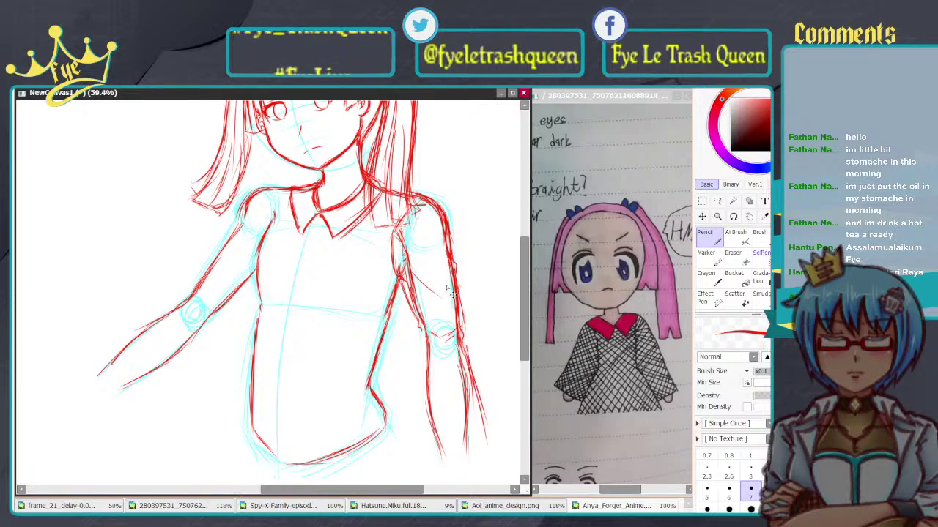
key(ctrl+z)
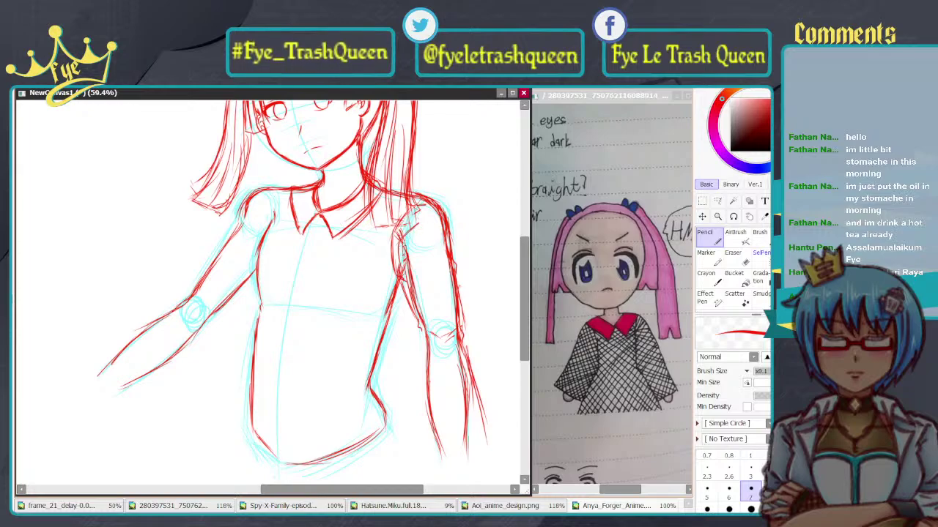
drag(411, 226, 402, 257)
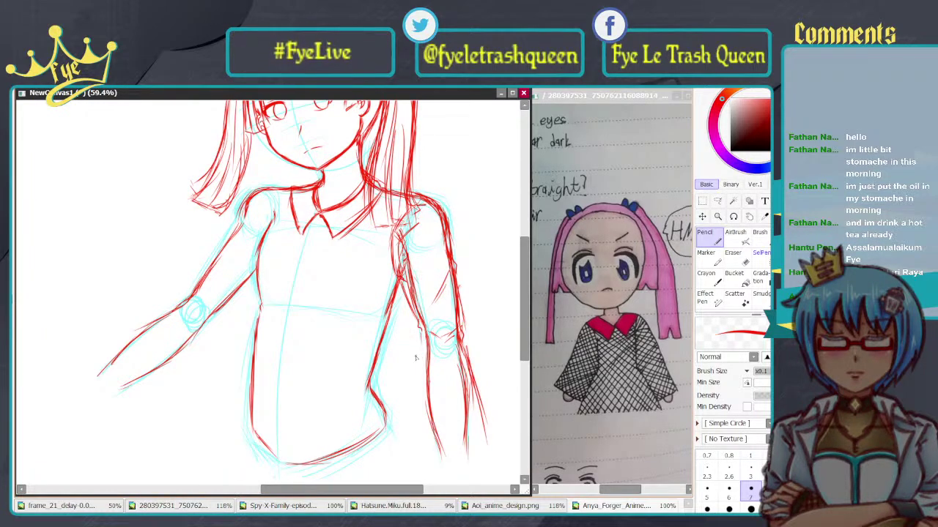
Step: Sketch the inner edge of the right sleeve's flare from the elbow down past the forearm, redoing unsatisfactory strokes
drag(416, 359, 409, 409)
key(ctrl+z)
drag(420, 338, 410, 444)
key(ctrl+z)
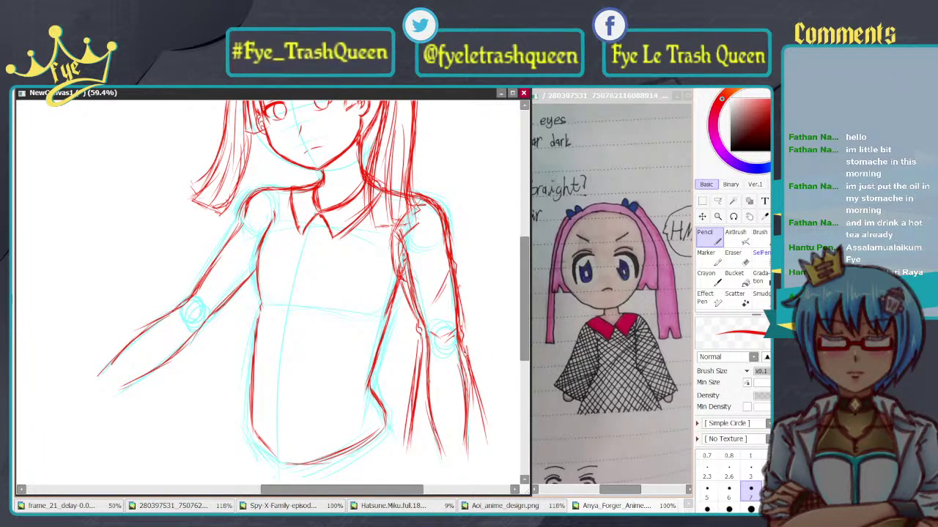
drag(421, 347, 406, 427)
drag(418, 384, 408, 447)
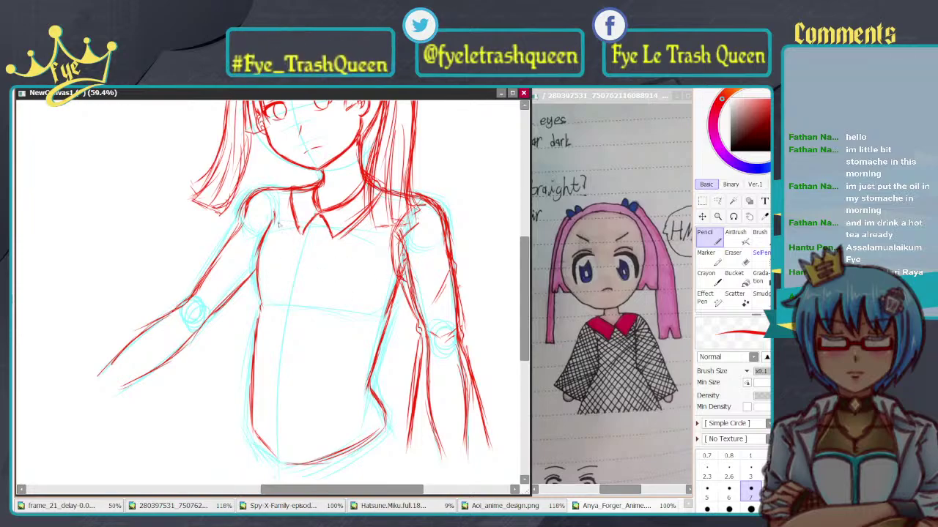
Step: Outline the left sleeve's outer edge from the shoulder over the elbow and along the forearm to the wrist
drag(285, 249, 313, 285)
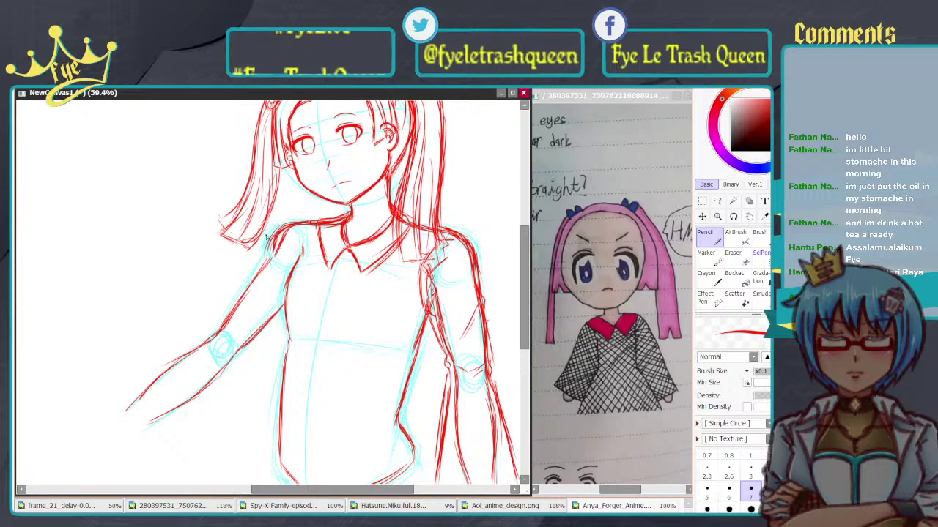
drag(284, 233, 272, 259)
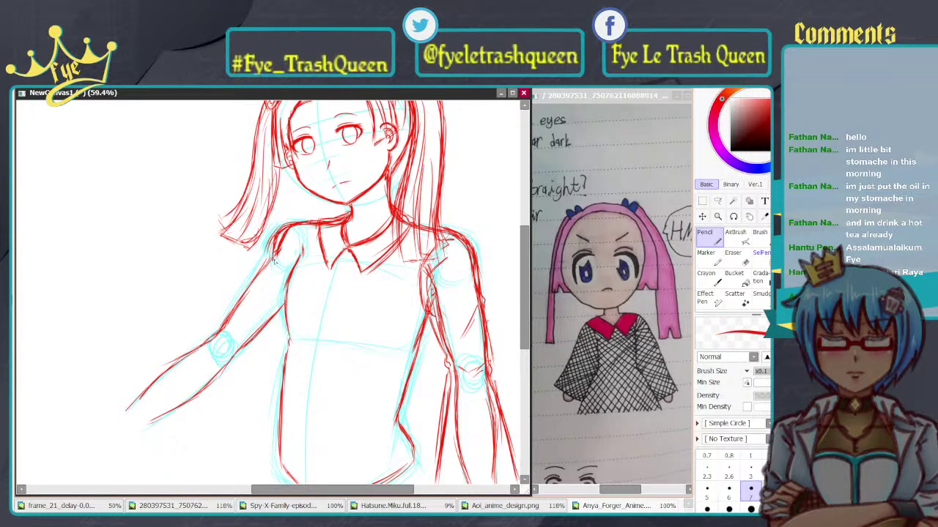
drag(271, 255, 227, 313)
drag(253, 275, 220, 324)
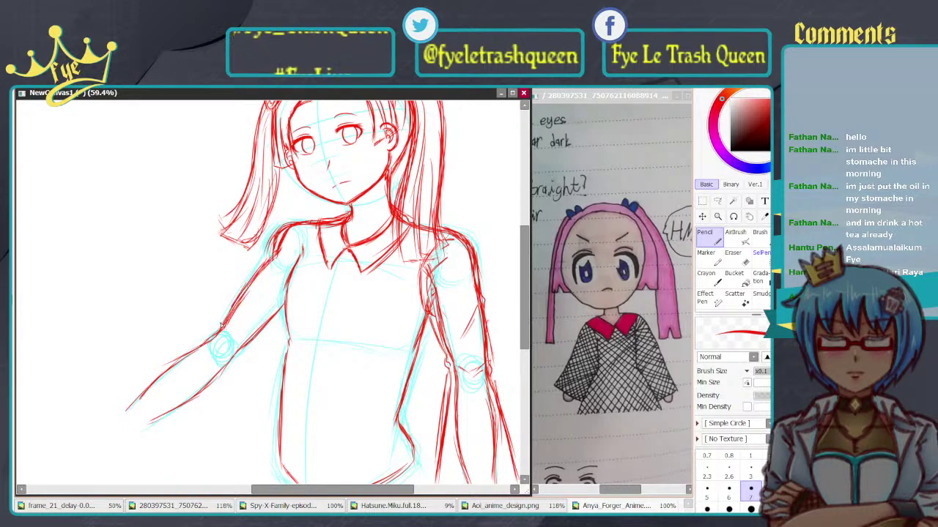
mouse_move(197, 267)
mouse_down()
mouse_move(287, 322)
mouse_move(223, 357)
mouse_up()
drag(262, 327, 194, 384)
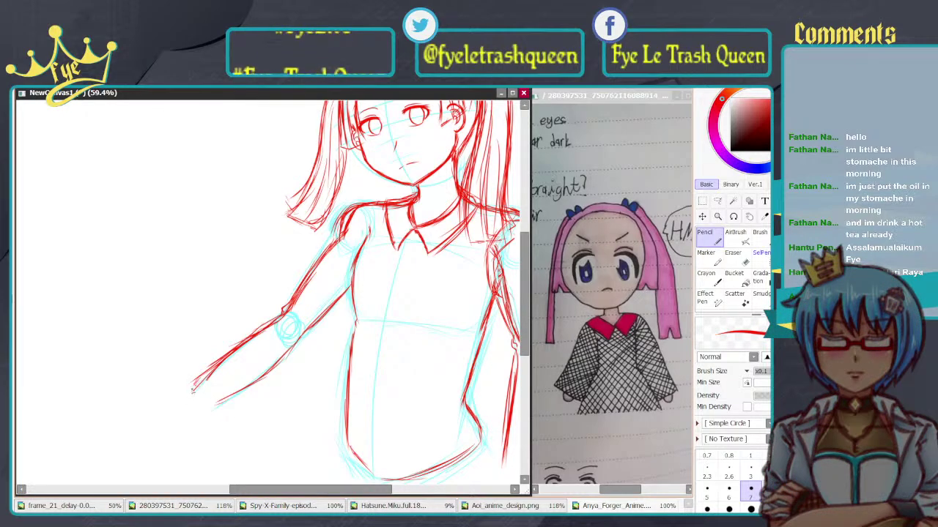
Step: Sketch the left sleeve's wide flare with a cuff edge hanging from the wrist and a lower edge falling from the elbow
mouse_move(212, 390)
mouse_down()
mouse_move(235, 453)
mouse_move(229, 417)
mouse_move(247, 456)
mouse_up()
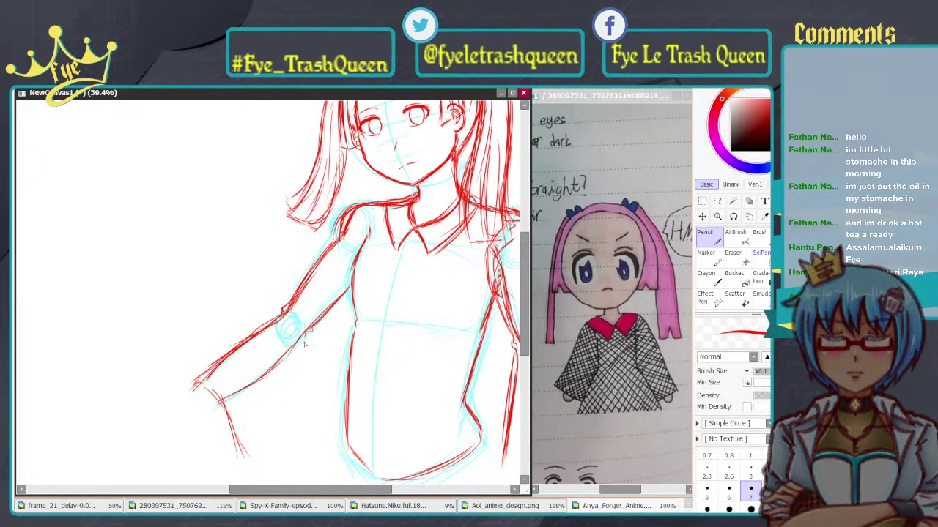
drag(306, 342, 265, 440)
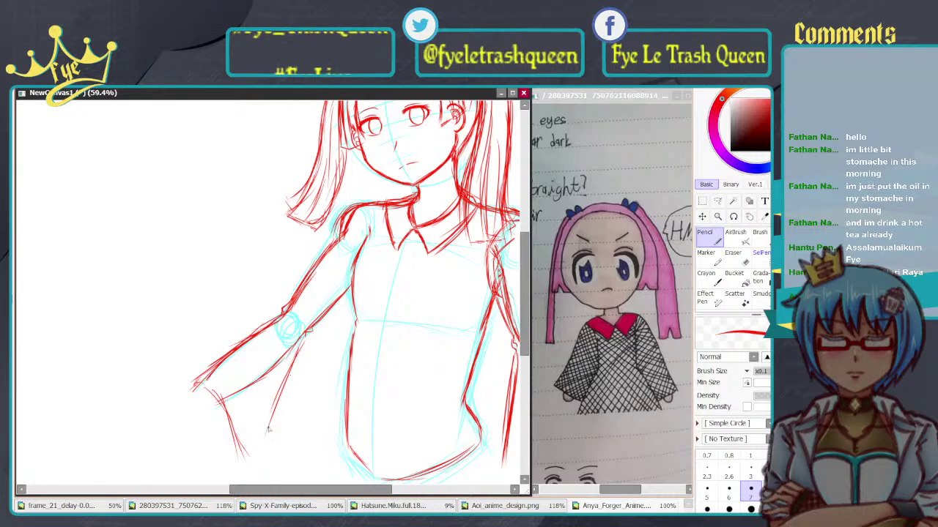
mouse_move(288, 377)
mouse_down()
mouse_move(267, 460)
mouse_move(269, 451)
mouse_up()
key(ctrl+z)
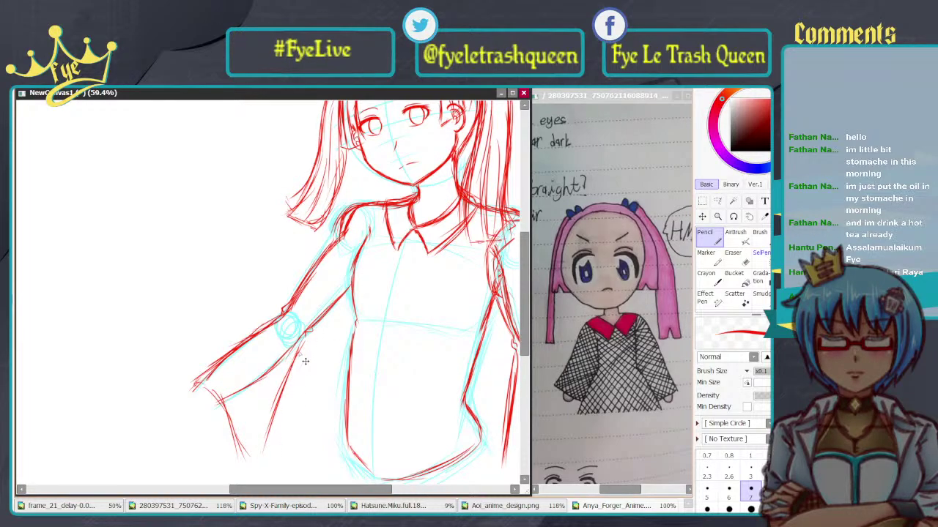
drag(301, 347, 265, 453)
drag(315, 331, 351, 294)
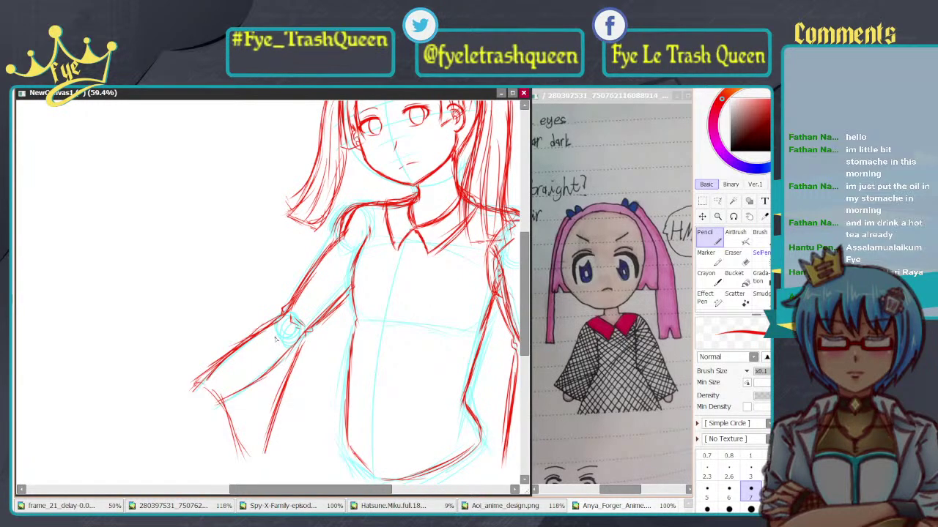
Step: Add fold lines to the left upper sleeve and reinforce the bodice's left side from the armhole to below the bust
drag(341, 245, 332, 302)
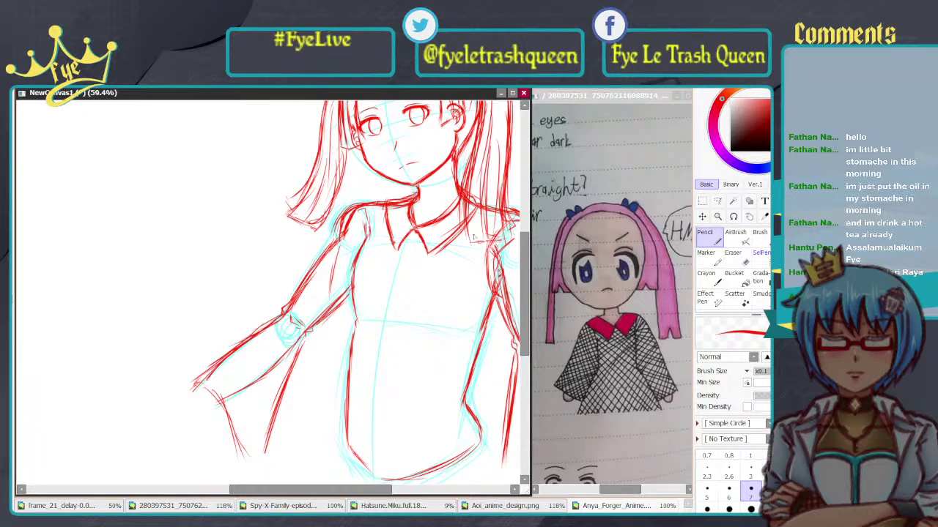
drag(403, 302, 326, 258)
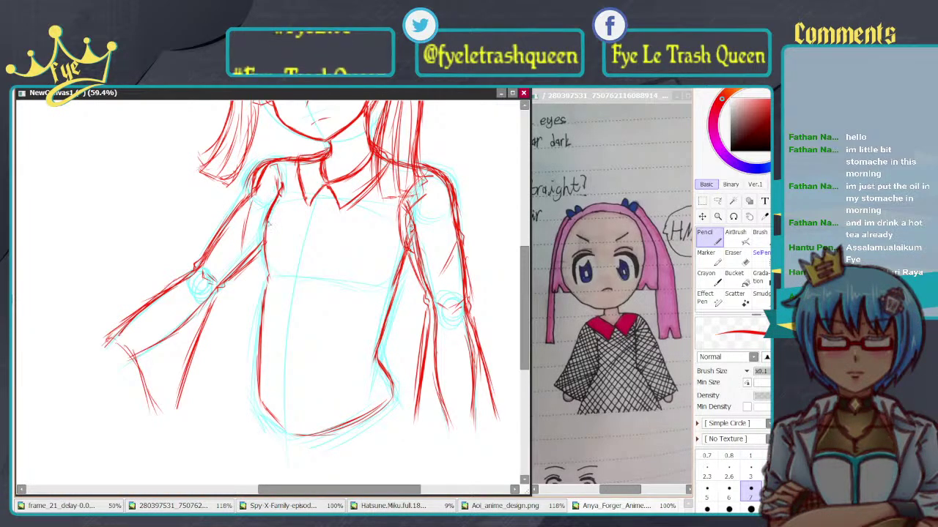
mouse_move(276, 203)
mouse_down()
mouse_move(267, 233)
mouse_move(266, 224)
mouse_move(282, 323)
mouse_up()
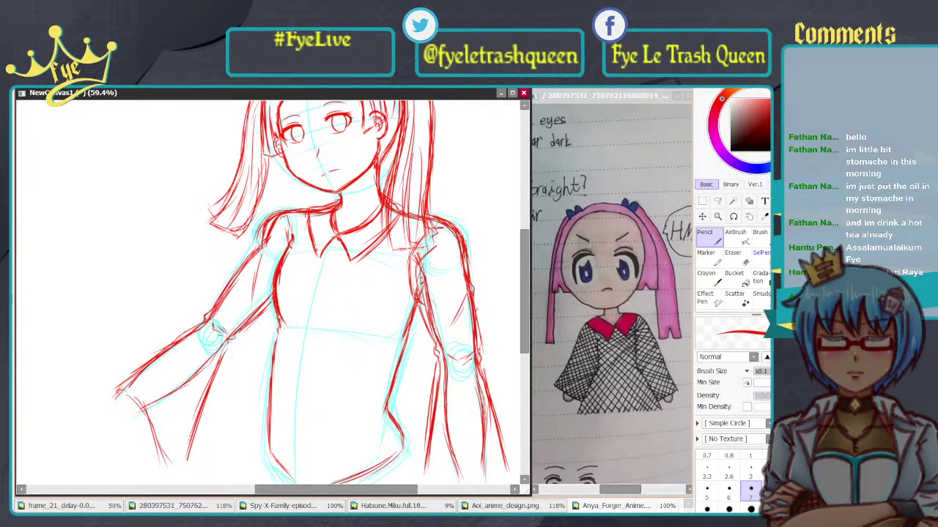
drag(278, 317, 281, 330)
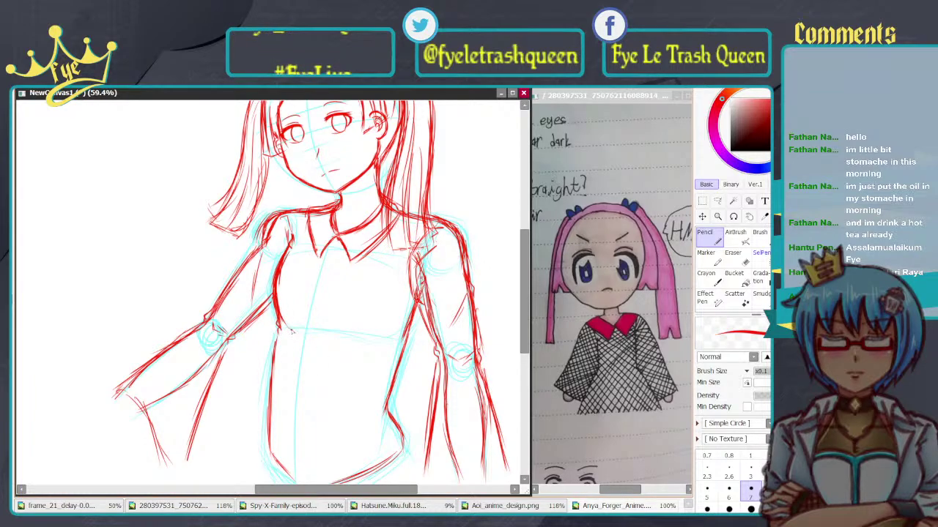
Step: Sketch the curved fold line under the bust, then reinforce the bodice's right side and add a diagonal fold near the hip
drag(283, 327, 375, 331)
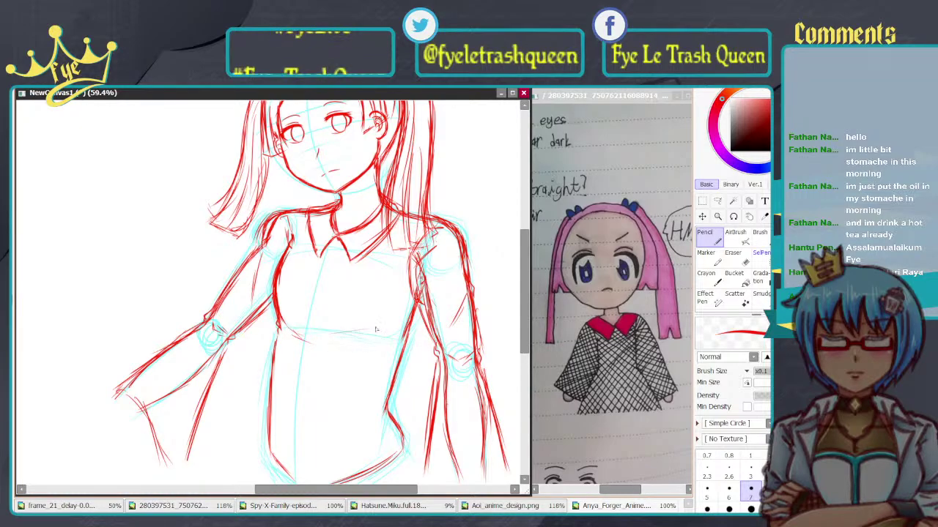
key(ctrl+z)
drag(281, 327, 389, 348)
key(ctrl+z)
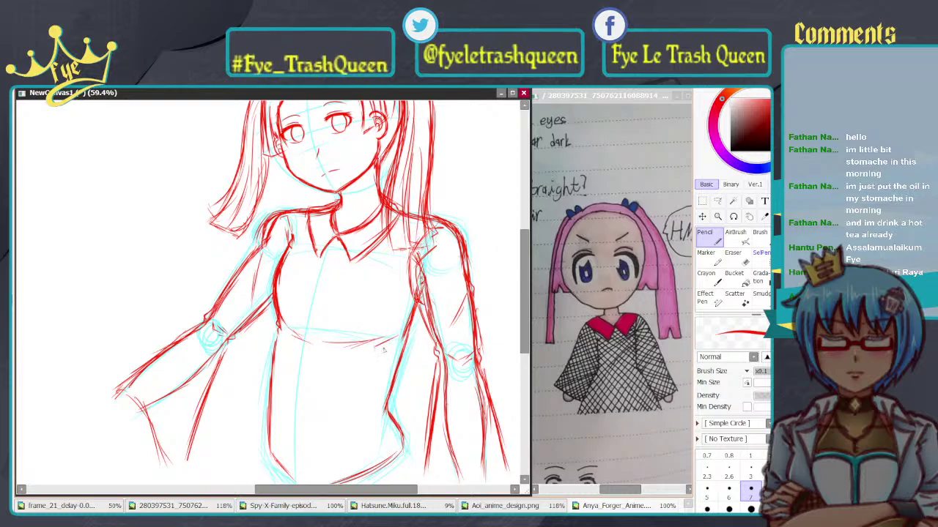
drag(419, 255, 408, 306)
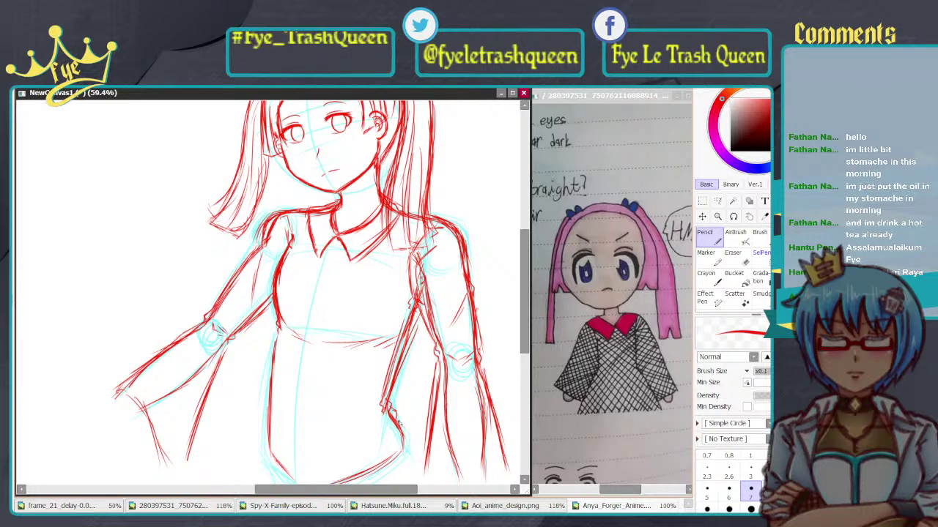
drag(388, 403, 359, 443)
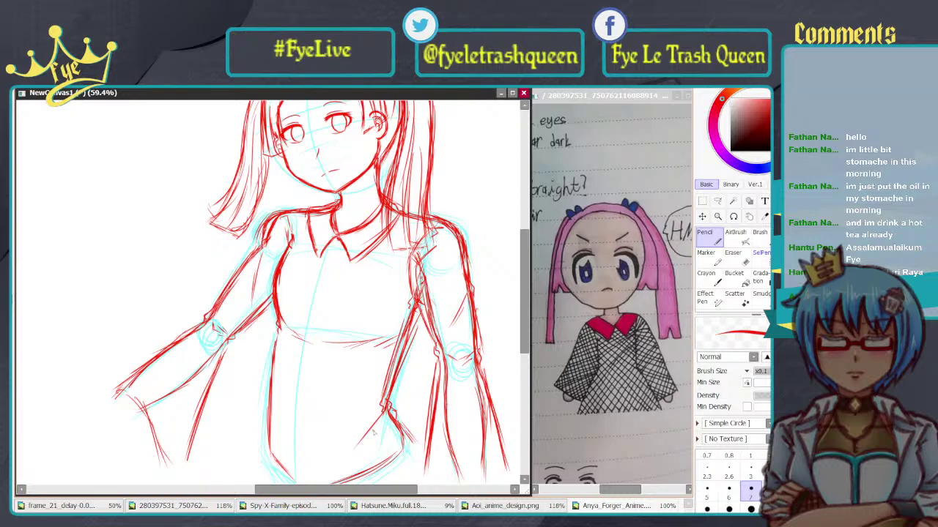
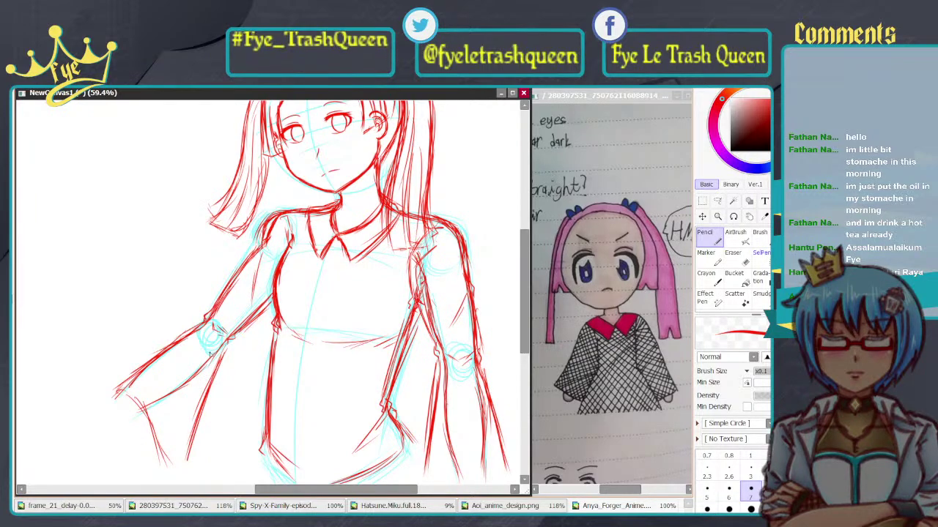
Step: Close the hems of both flared sleeves and complete the top's lower right hem
scroll(208, 357, down, 2)
drag(242, 368, 314, 356)
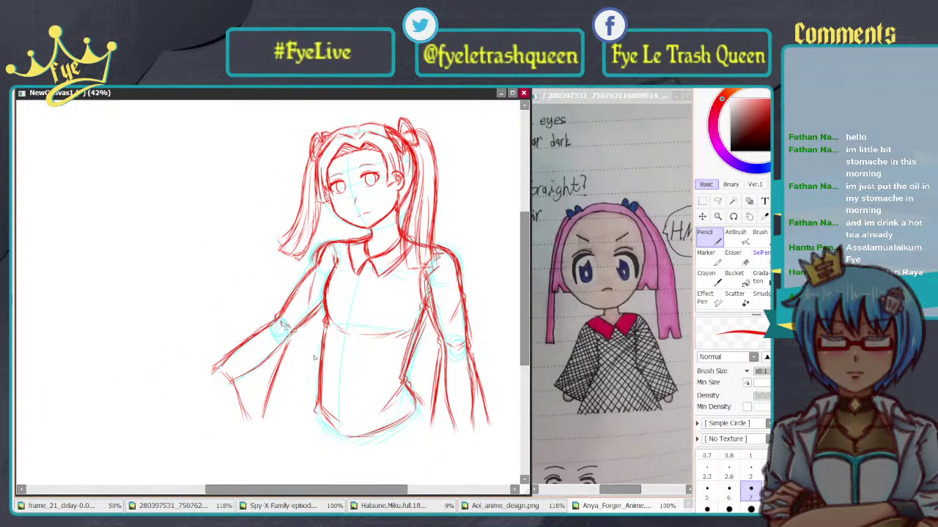
drag(424, 373, 379, 361)
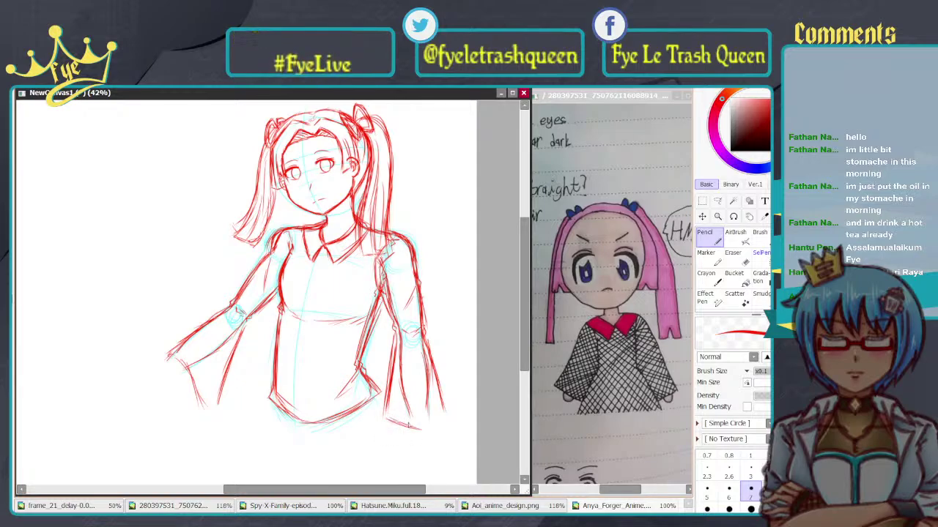
drag(372, 354, 427, 361)
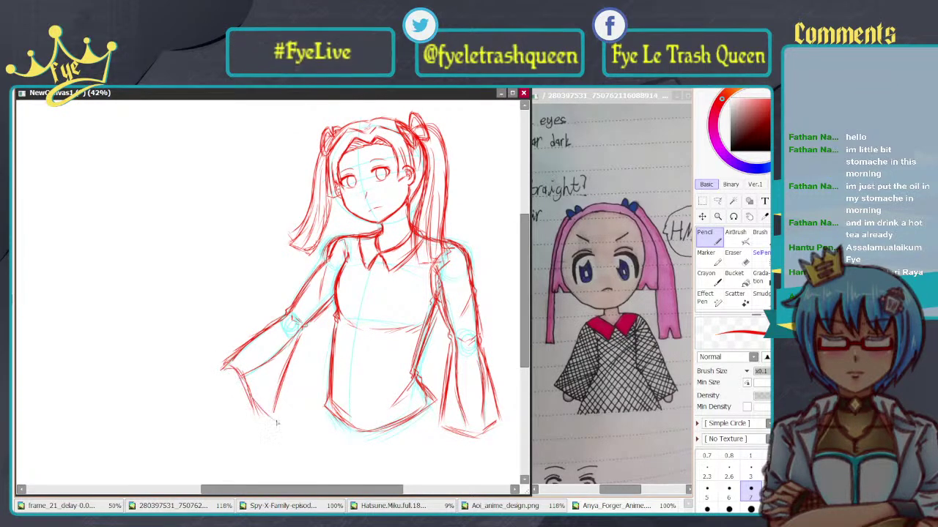
drag(390, 279, 343, 292)
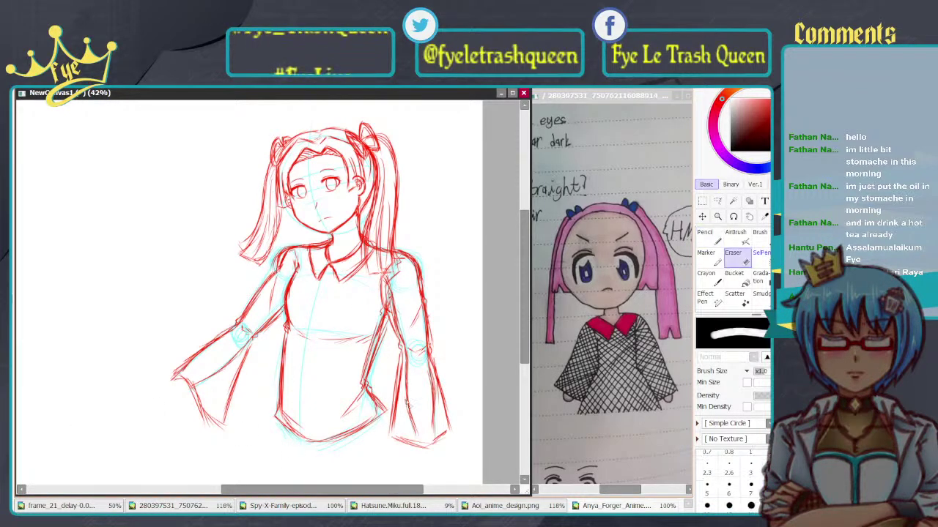
Step: Clean up the sketch with a larger eraser, removing the forearm lines inside both flared sleeves
key(e)
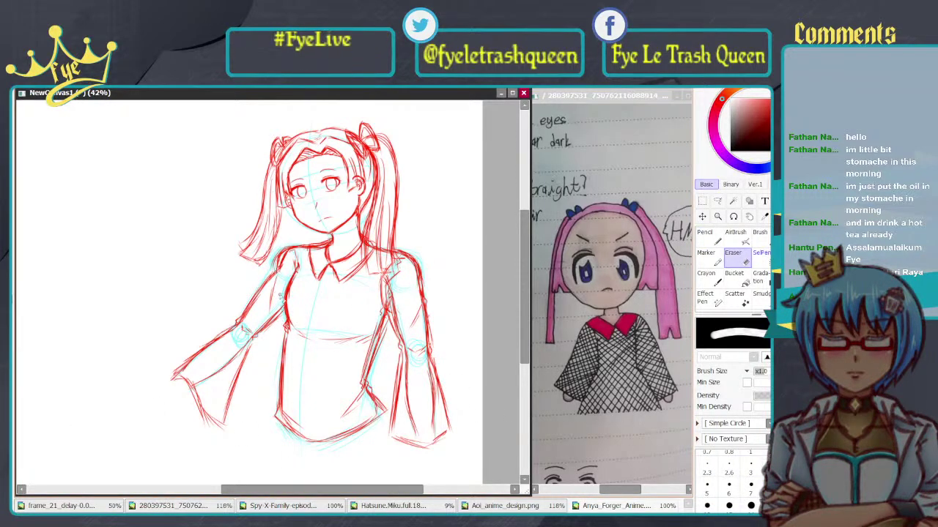
scroll(747, 499, down, 2)
click(752, 510)
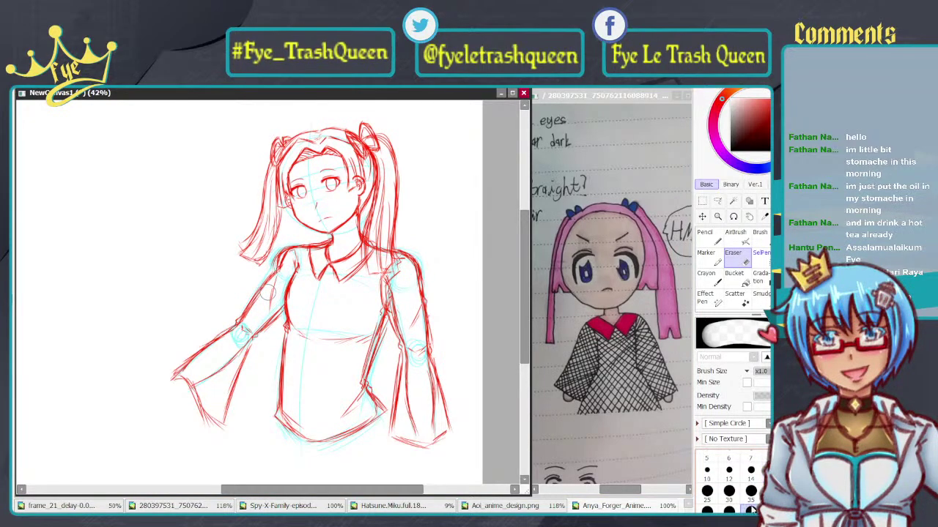
drag(335, 350, 383, 338)
mouse_move(317, 262)
mouse_down()
mouse_move(337, 249)
mouse_move(236, 344)
mouse_move(242, 365)
mouse_move(255, 367)
mouse_move(315, 318)
mouse_move(323, 433)
mouse_move(364, 425)
mouse_move(402, 394)
mouse_move(431, 331)
mouse_move(409, 328)
mouse_move(441, 263)
mouse_move(429, 262)
mouse_move(431, 233)
mouse_move(470, 251)
mouse_move(465, 330)
mouse_move(485, 425)
mouse_move(474, 435)
mouse_move(437, 315)
mouse_up()
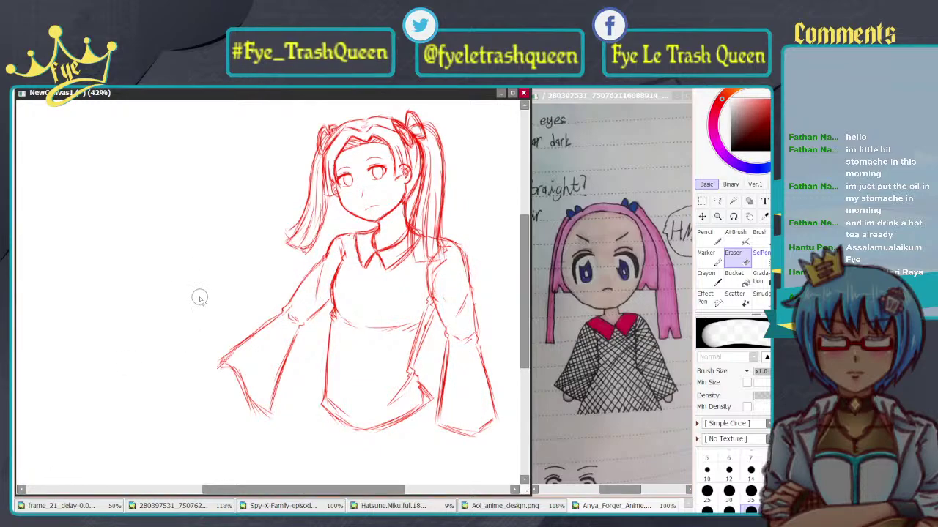
scroll(381, 320, down, 1)
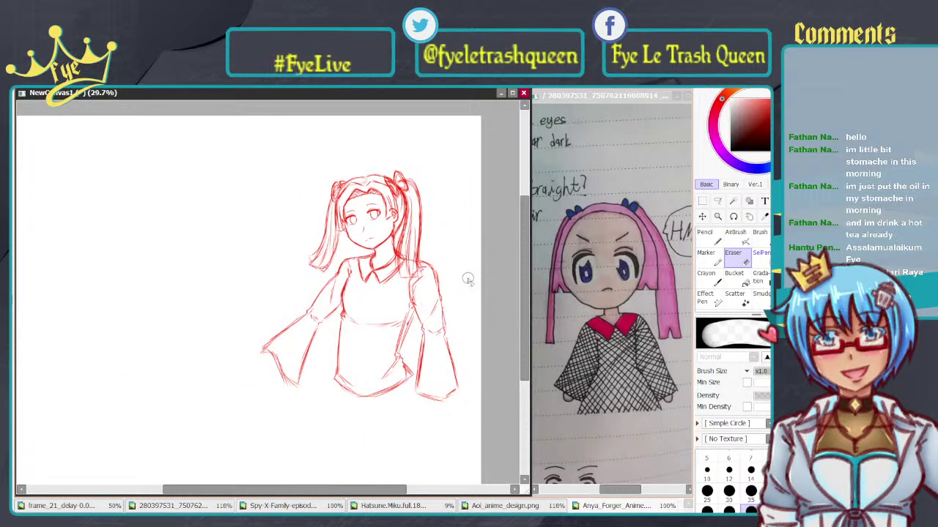
Step: Lasso the whole right sleeve with the freeform selection, rotate it slightly so its hem swings outward, and move its shoulder inward
scroll(461, 283, up, 3)
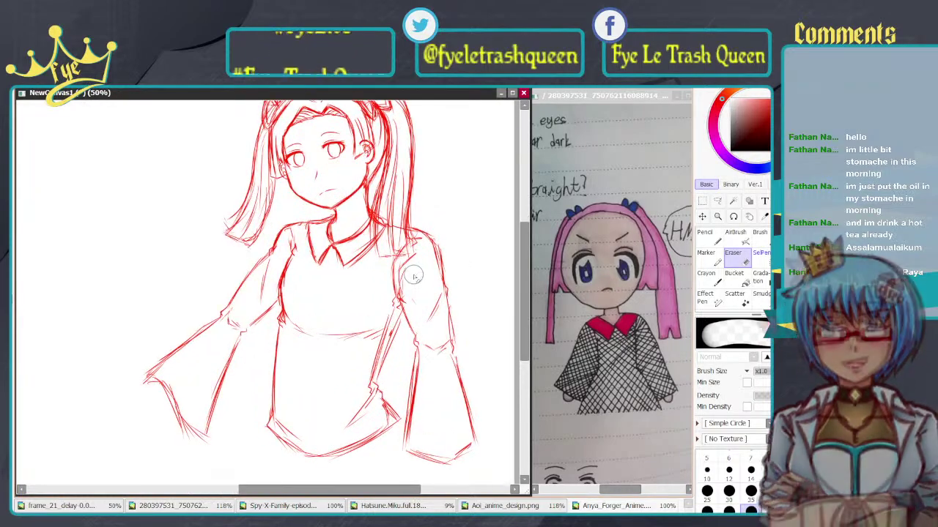
scroll(424, 274, down, 1)
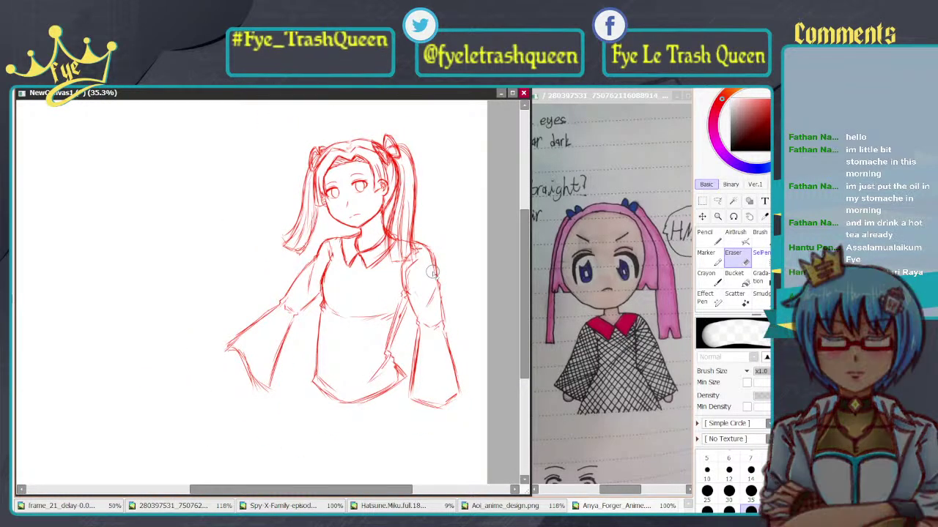
scroll(433, 272, up, 1)
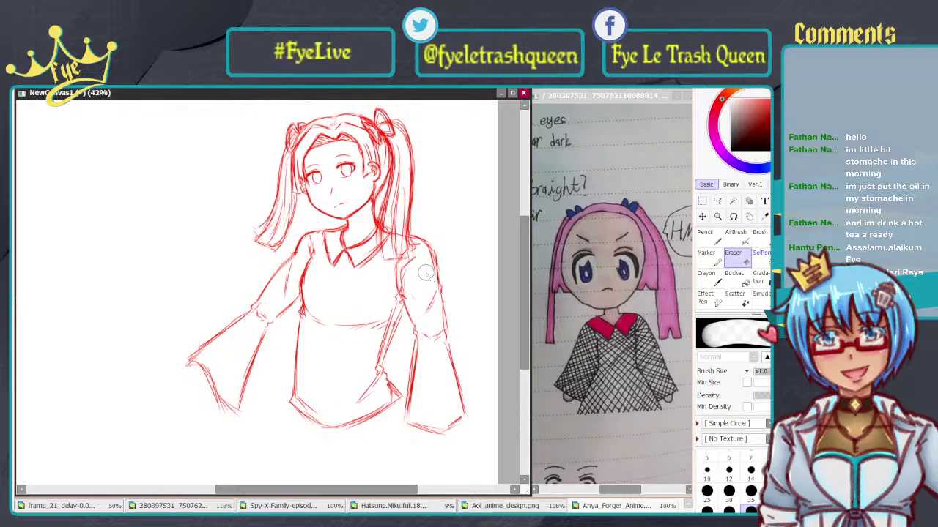
scroll(426, 274, up, 1)
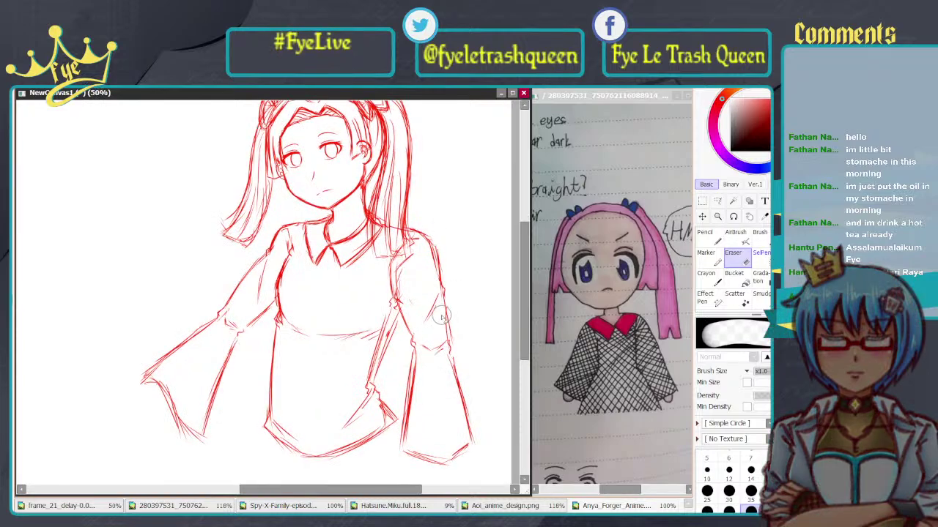
click(722, 200)
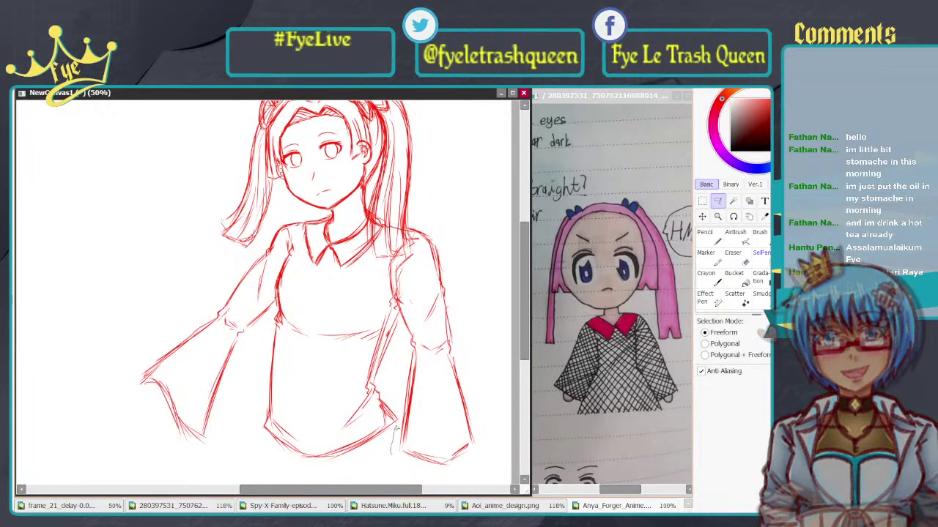
mouse_move(397, 427)
mouse_down()
mouse_move(398, 318)
mouse_move(386, 274)
mouse_move(394, 248)
mouse_move(472, 266)
mouse_move(499, 442)
mouse_up()
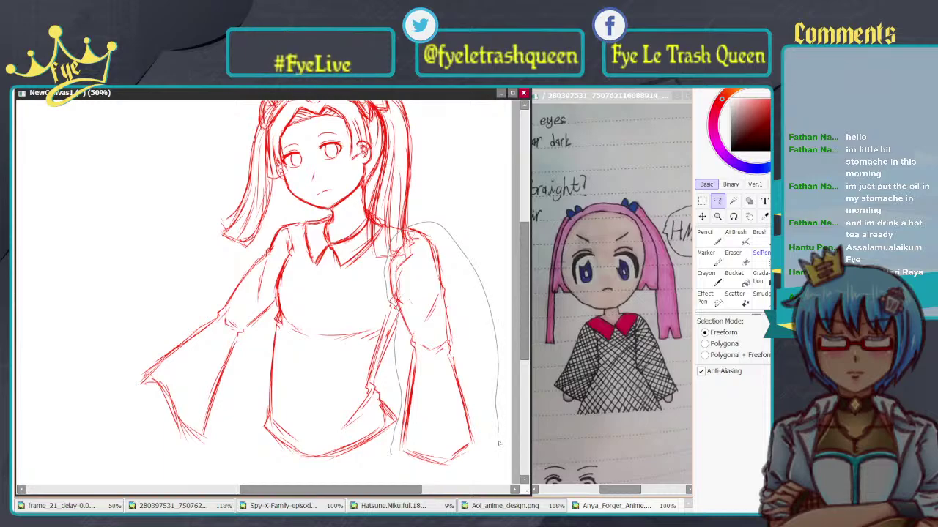
key(ctrl+t)
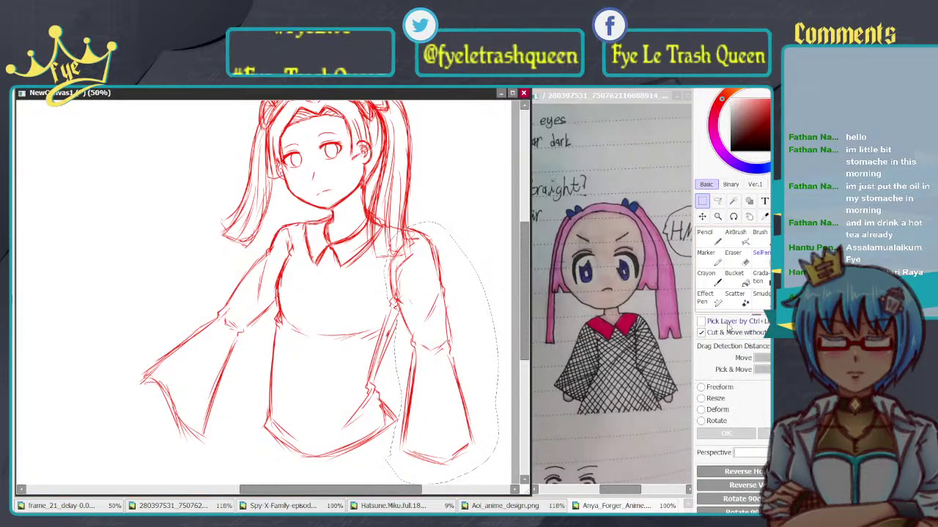
drag(484, 183, 462, 196)
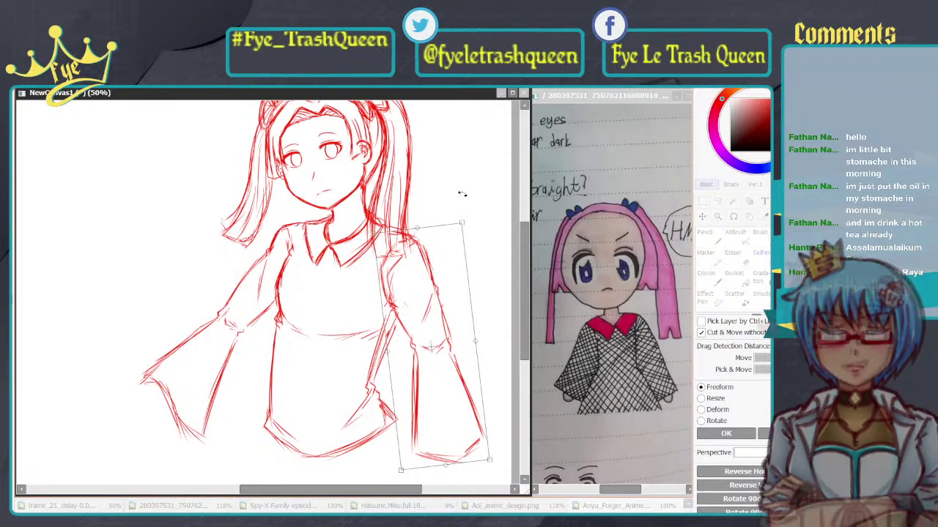
drag(408, 320, 404, 315)
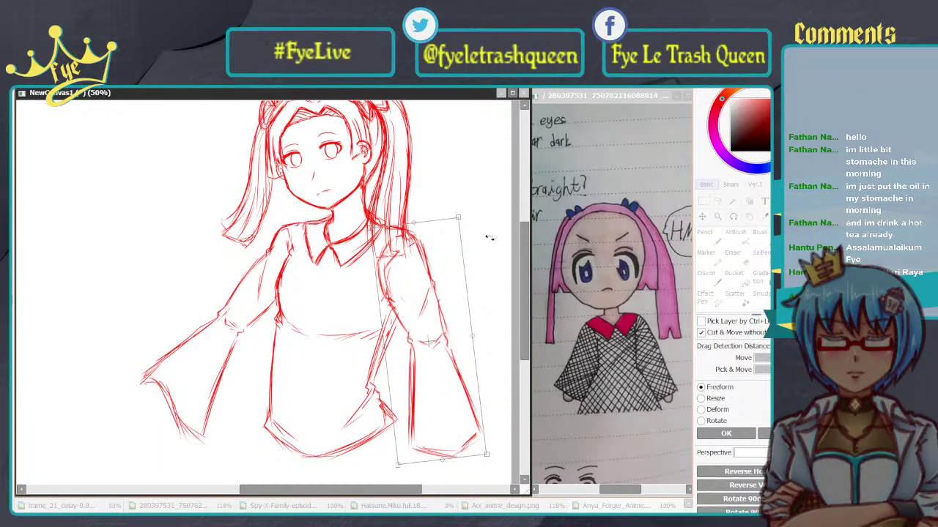
drag(488, 252, 490, 247)
drag(426, 302, 427, 303)
click(725, 434)
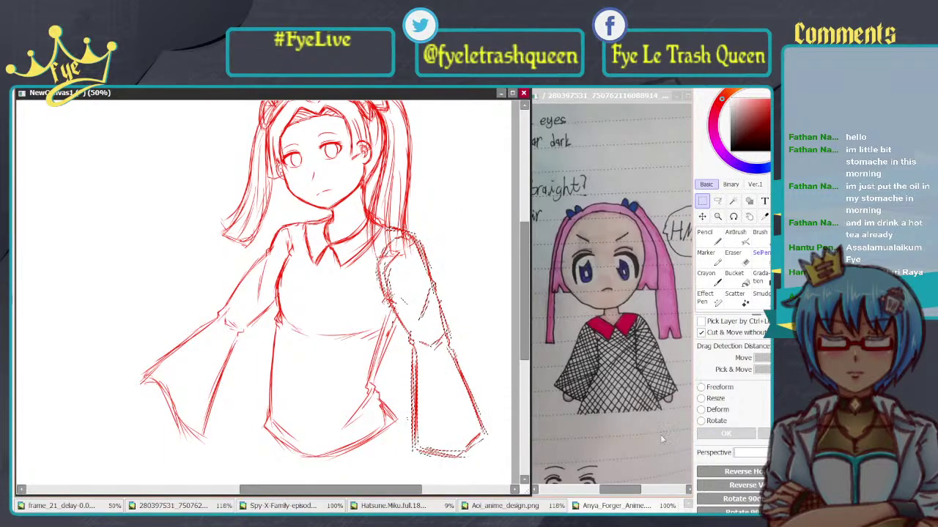
Step: Lasso the bodice's lower right side and deform its upper corner inward toward the shifted sleeve
click(717, 201)
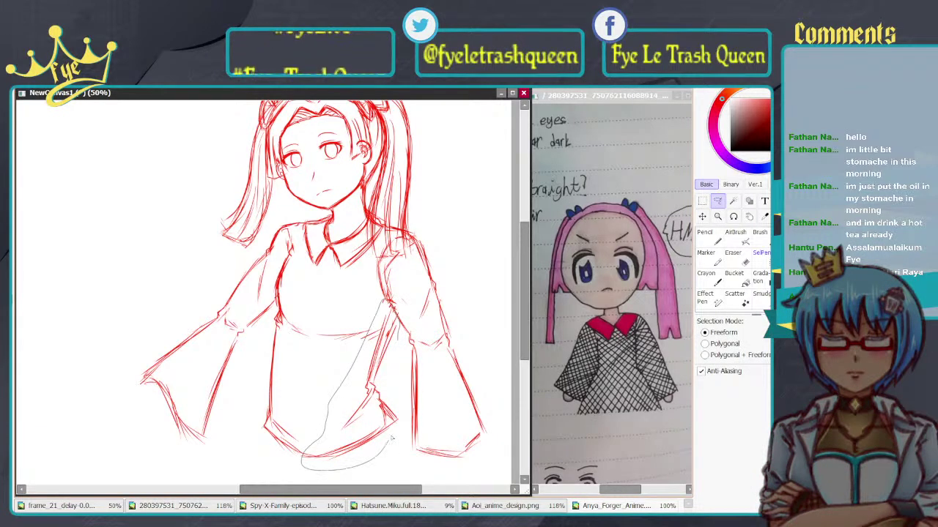
drag(392, 438, 394, 437)
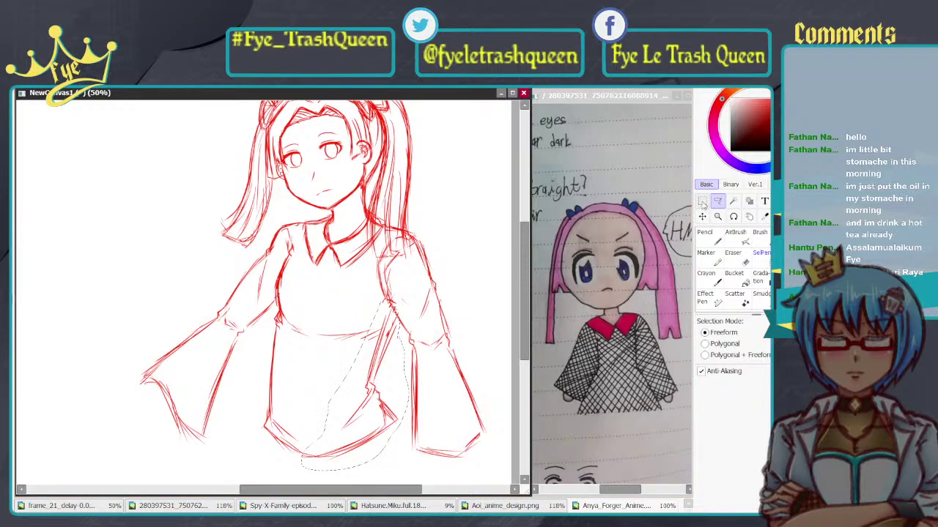
key(ctrl+t)
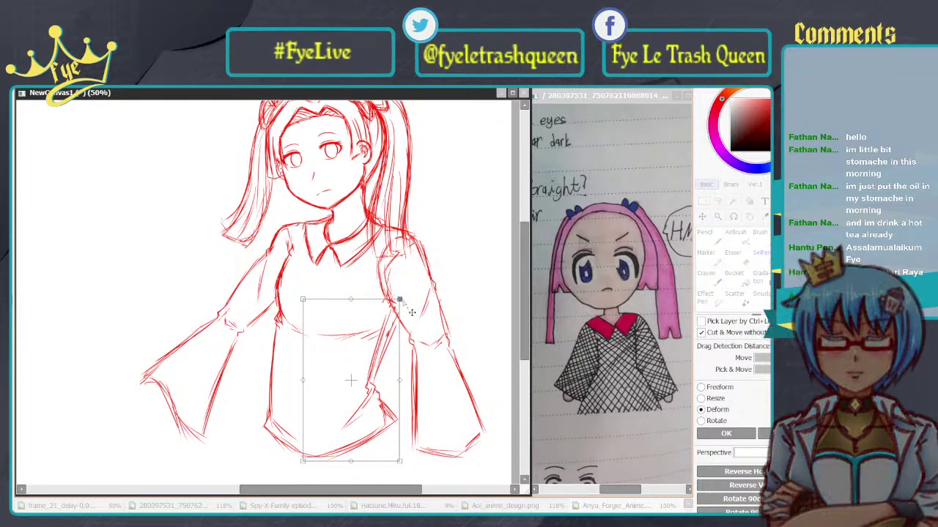
drag(412, 313, 400, 300)
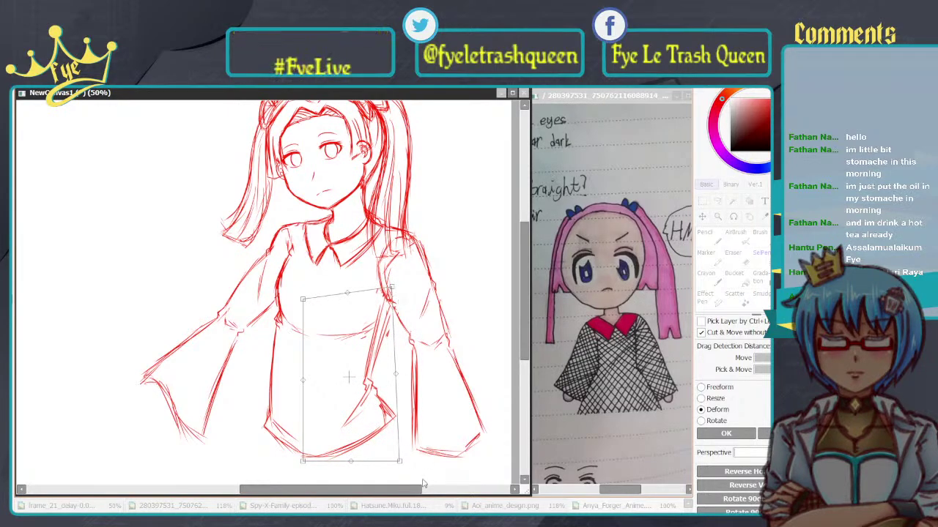
click(726, 434)
scroll(312, 178, down, 4)
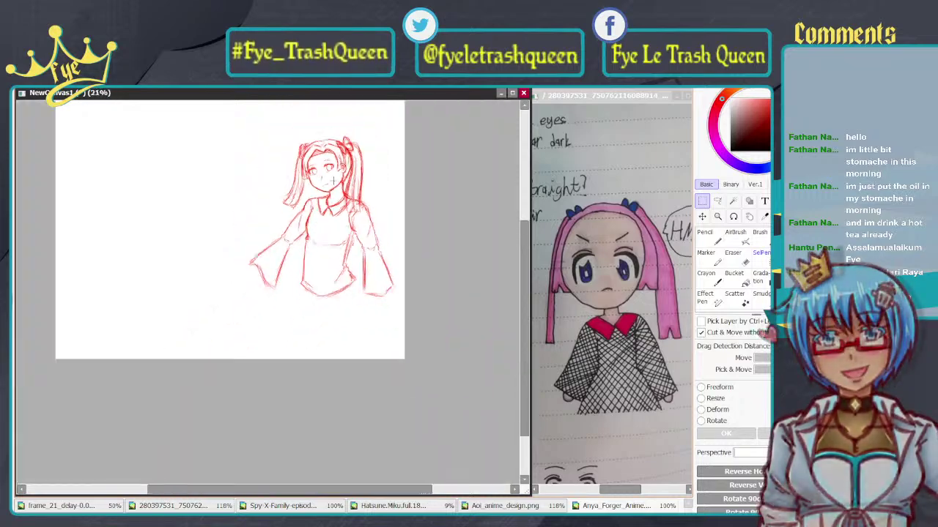
scroll(393, 156, up, 4)
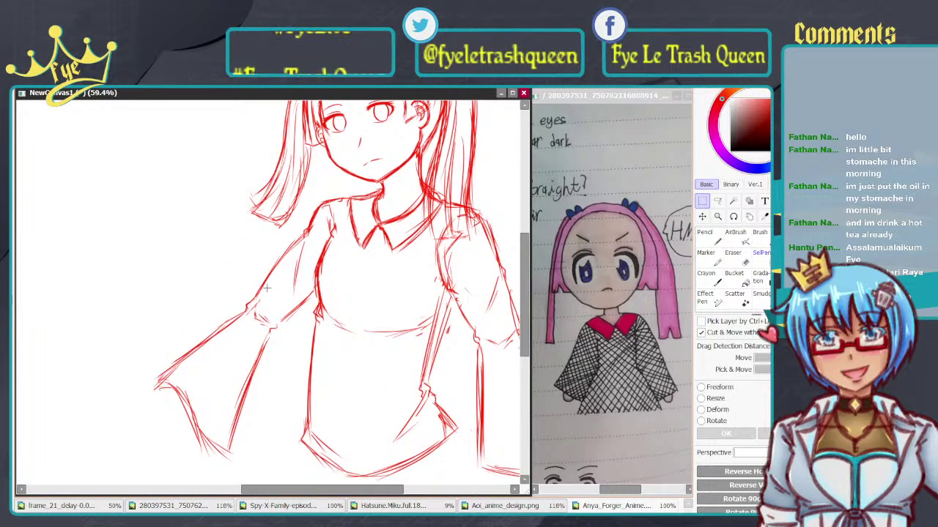
Step: Reinforce the left flared sleeve's inner edge below the elbow with the Pencil and add a faint fold line inside it
scroll(266, 287, down, 1)
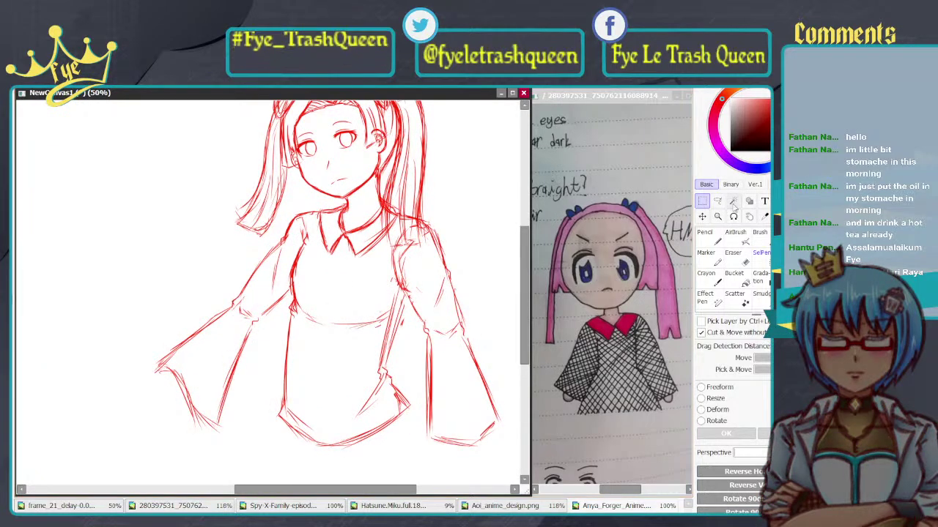
click(705, 233)
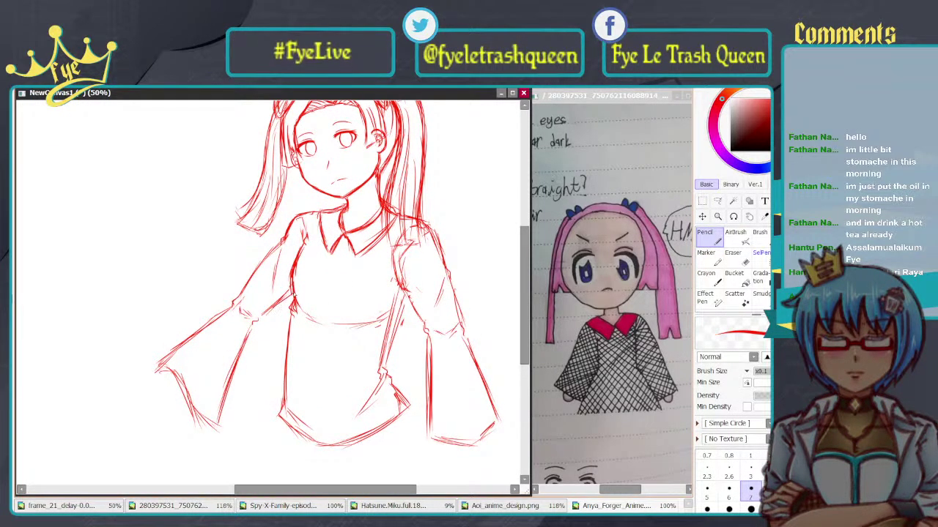
drag(253, 320, 222, 395)
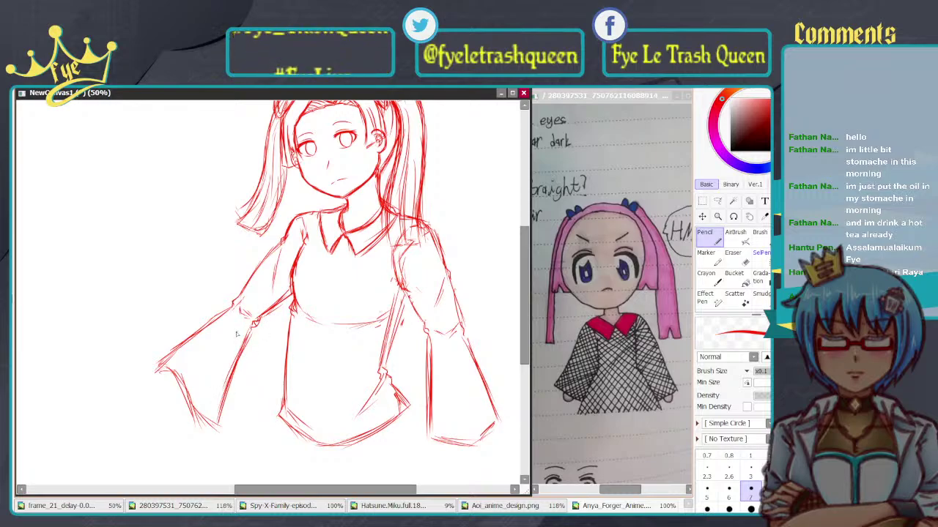
drag(239, 332, 284, 318)
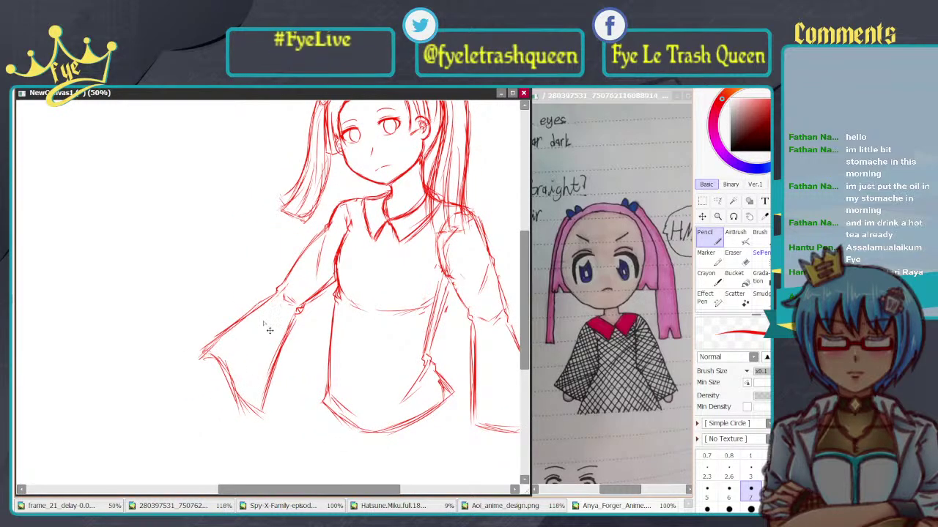
drag(223, 348, 267, 328)
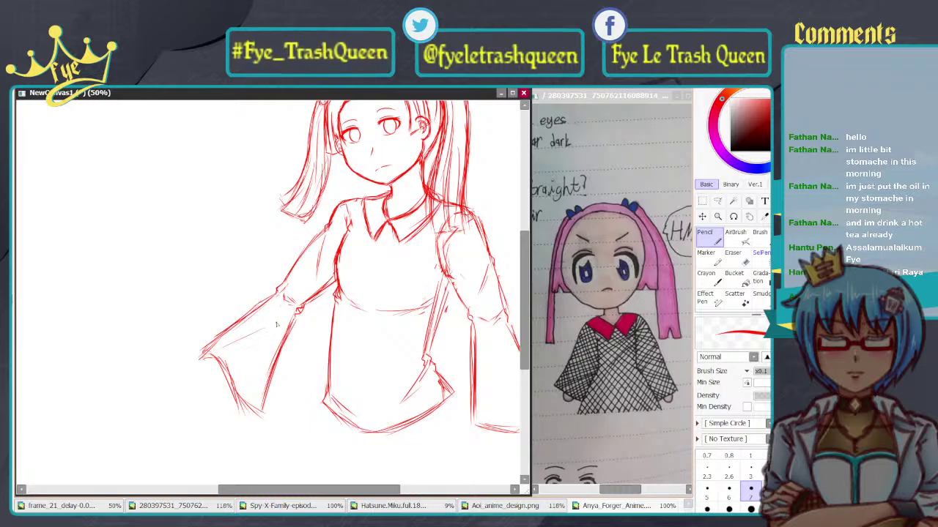
mouse_move(420, 298)
mouse_down()
mouse_move(388, 315)
mouse_move(379, 336)
mouse_up()
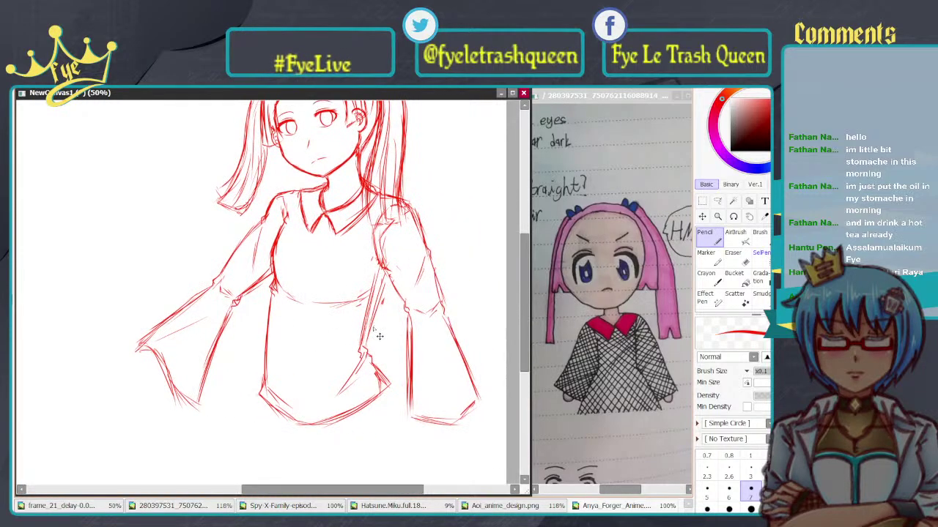
mouse_move(417, 309)
mouse_down()
mouse_move(425, 324)
mouse_move(402, 322)
mouse_up()
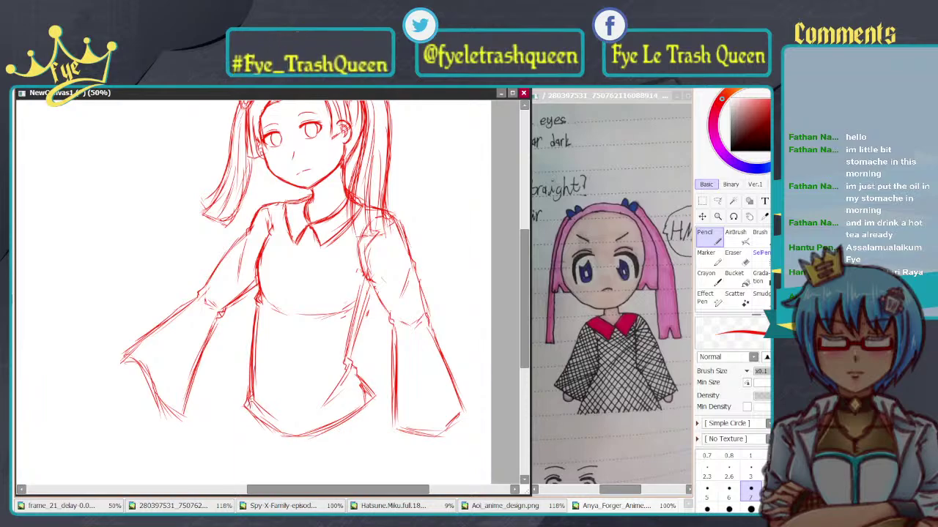
drag(249, 411, 274, 431)
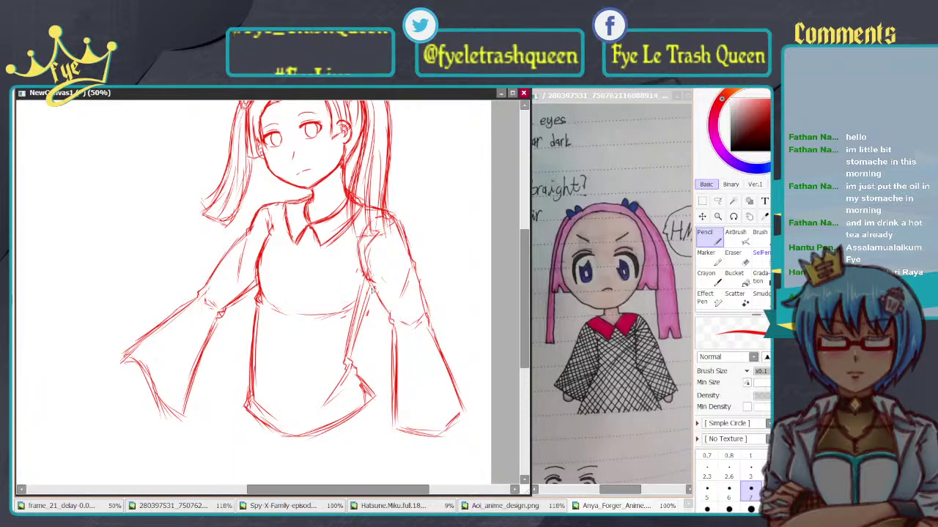
key(ctrl+z)
key(ctrl+z)
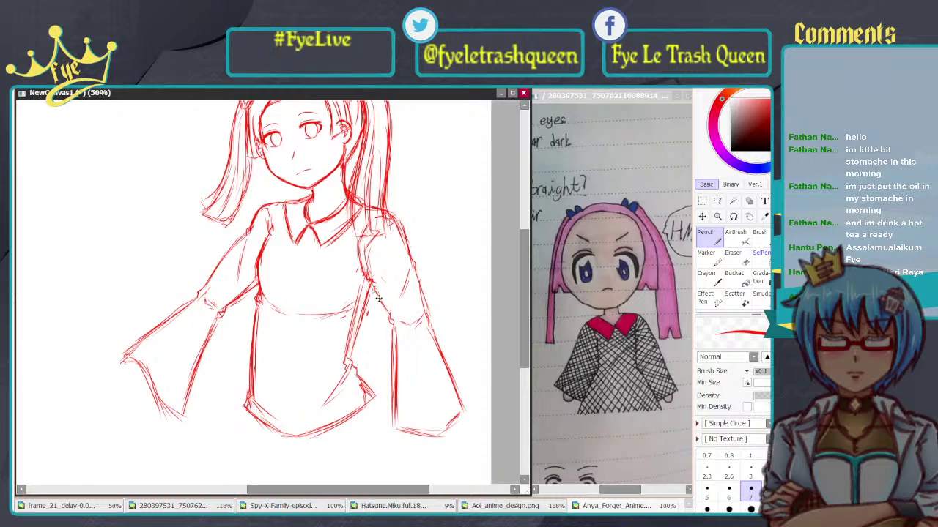
Step: Reinforce the bodice's right side from the armhole to the waist and darken the edge down to the hem's right corner
drag(370, 284, 348, 357)
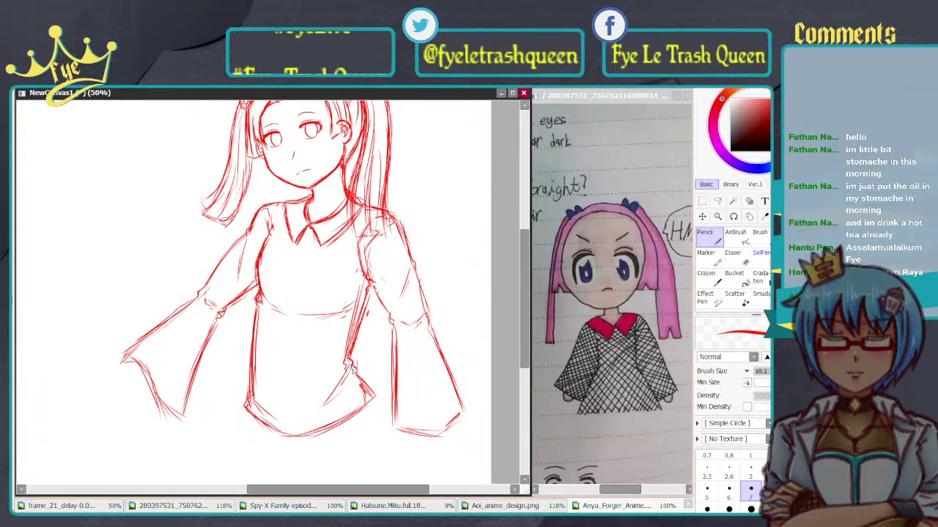
drag(354, 372, 374, 399)
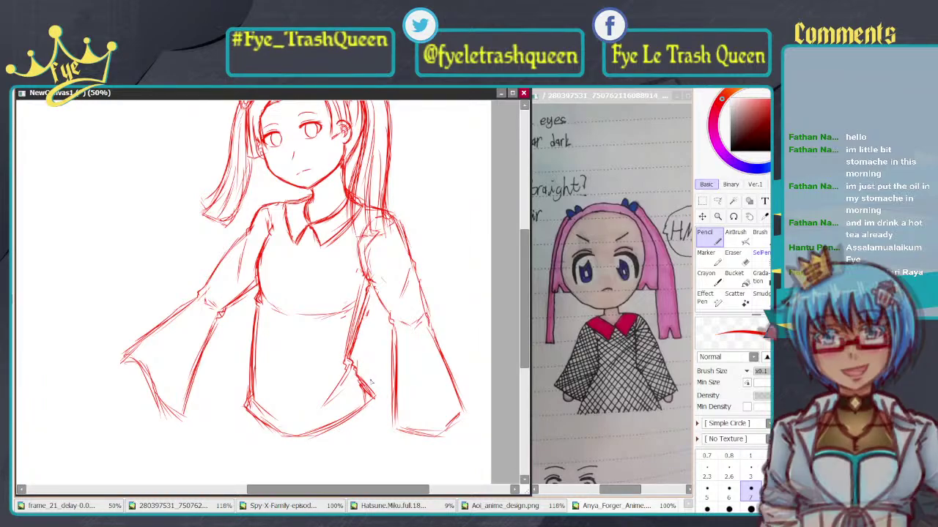
scroll(314, 282, down, 4)
scroll(348, 284, up, 4)
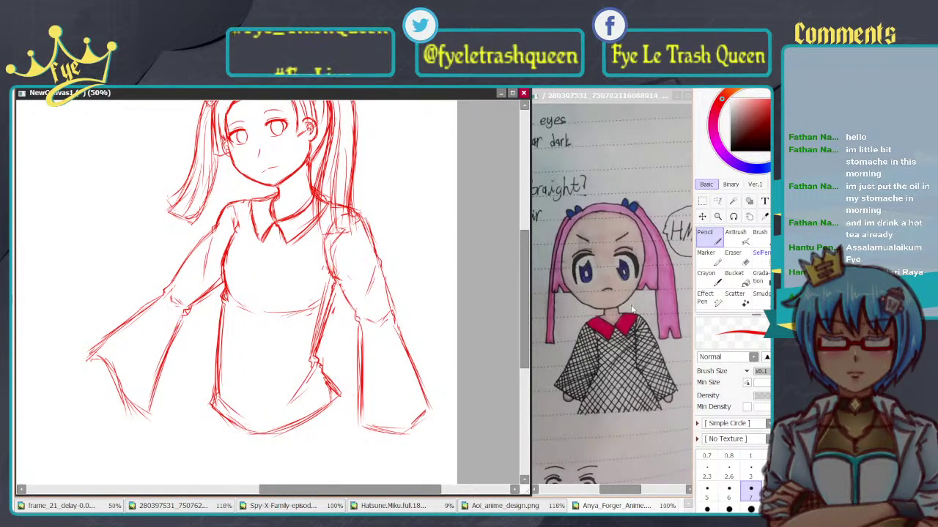
Step: Lasso the bodice's lower left side and deform its bottom corner inward to narrow the hem
click(718, 202)
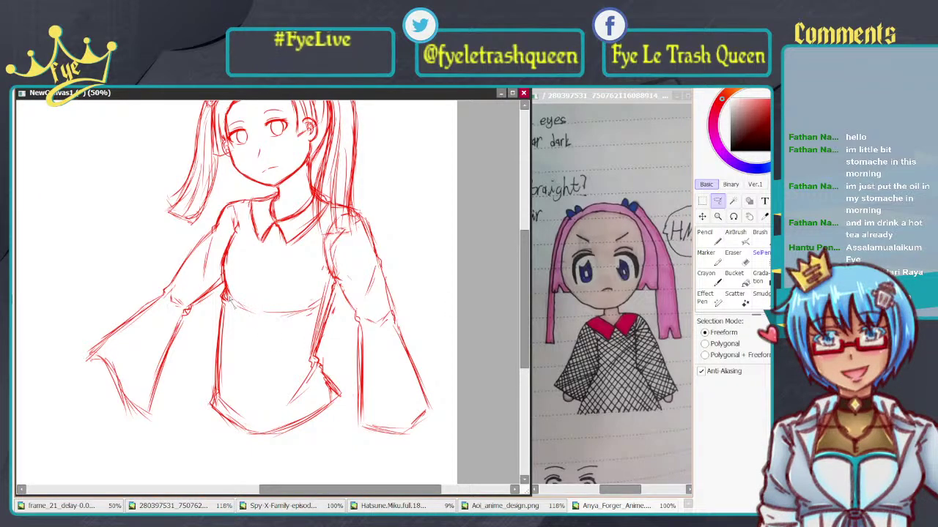
mouse_move(203, 335)
mouse_down()
mouse_move(193, 399)
mouse_move(258, 432)
mouse_move(229, 293)
mouse_up()
key(ctrl+t)
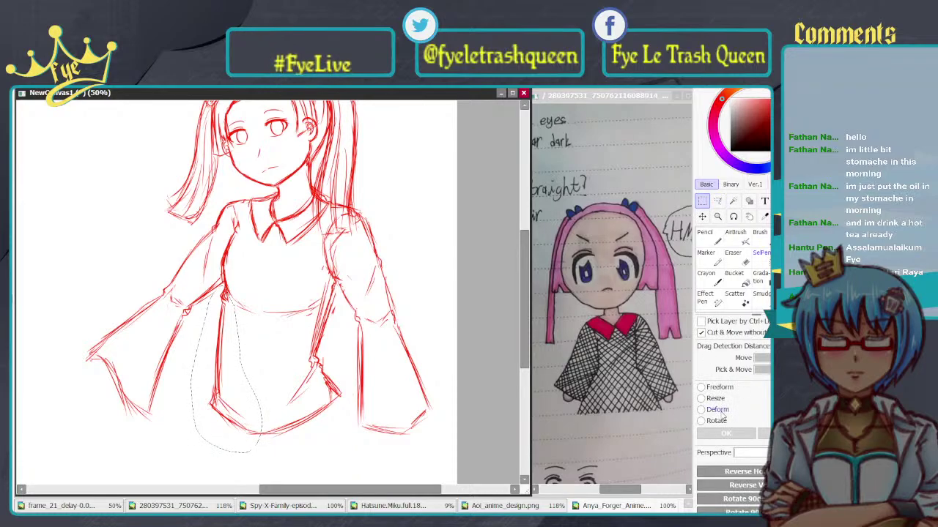
drag(216, 440, 219, 439)
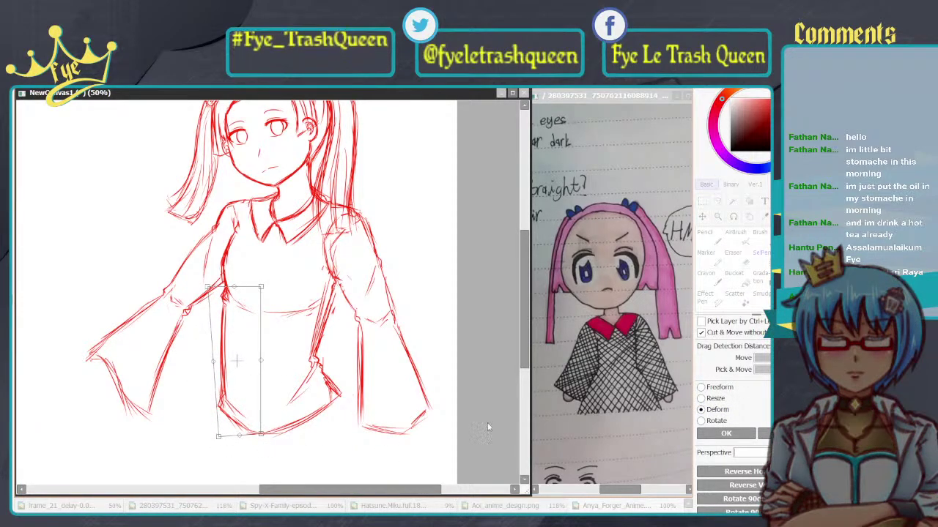
key(Return)
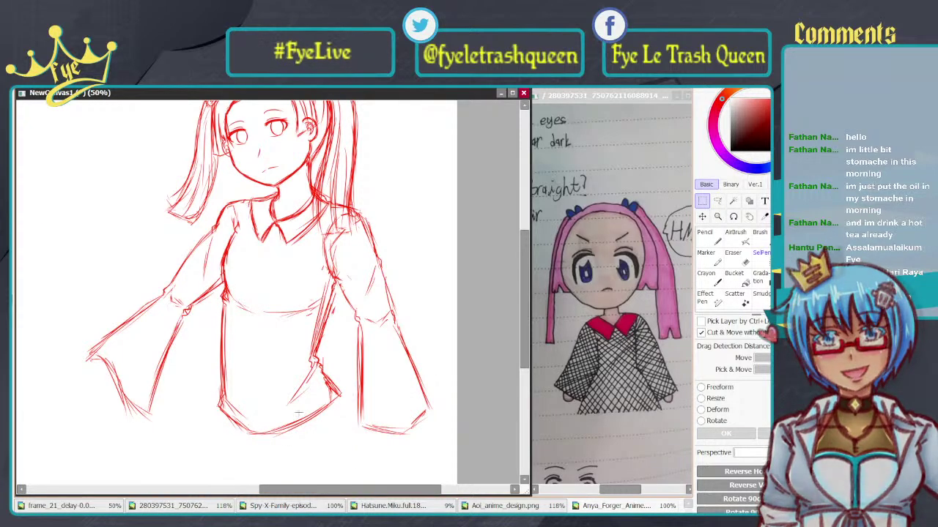
scroll(386, 344, down, 5)
scroll(385, 344, up, 3)
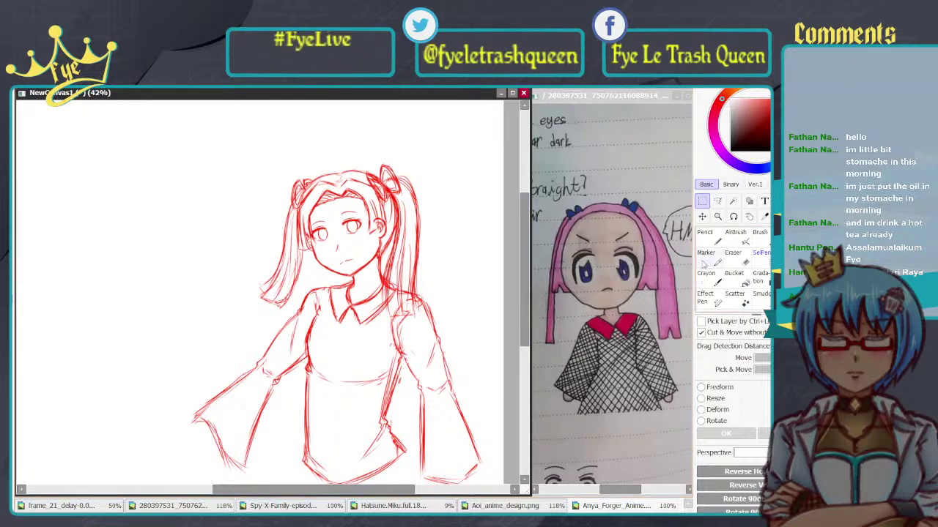
Step: Erase both curved eyebrows above the character's eyes with the Eraser at size 14
click(704, 234)
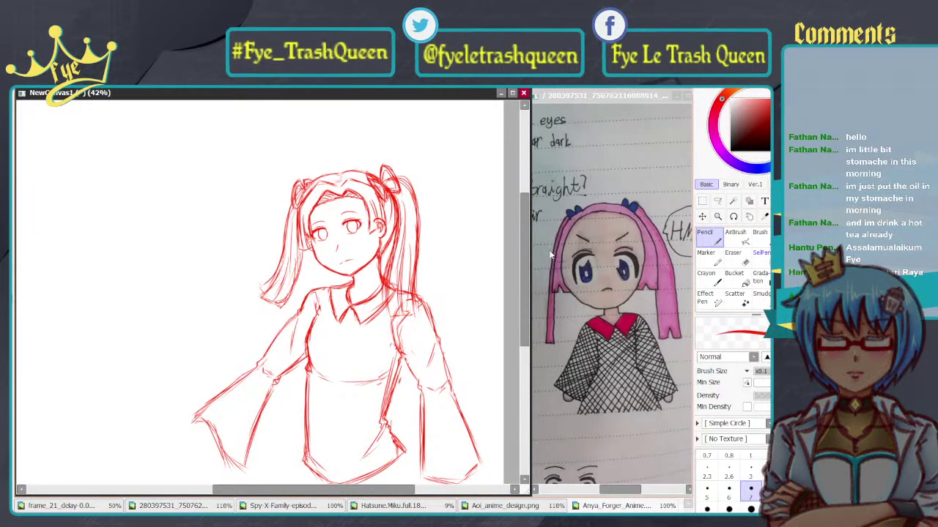
scroll(416, 237, up, 1)
scroll(416, 237, up, 2)
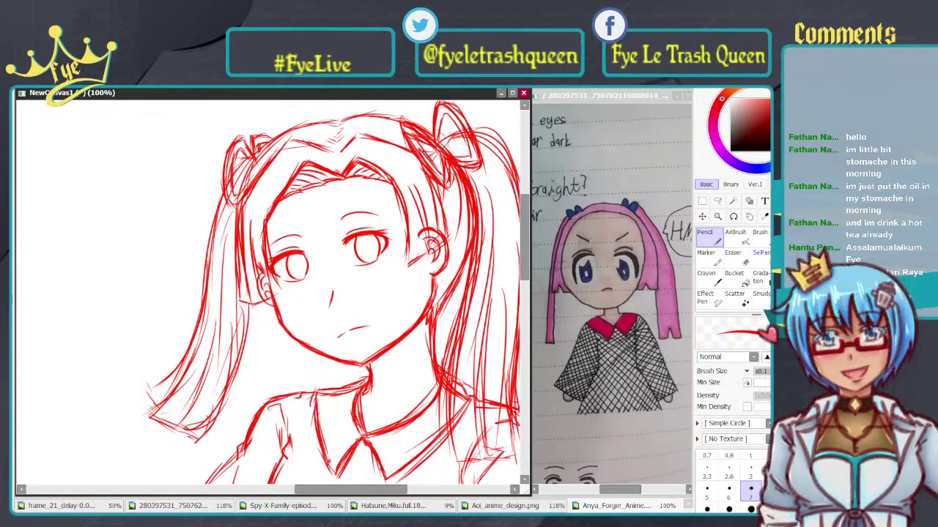
scroll(341, 230, up, 1)
key(e)
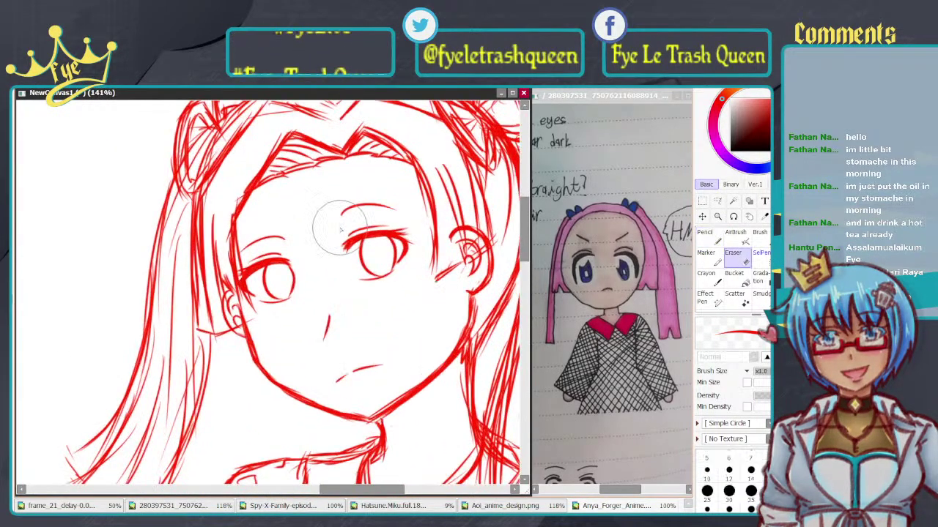
click(751, 472)
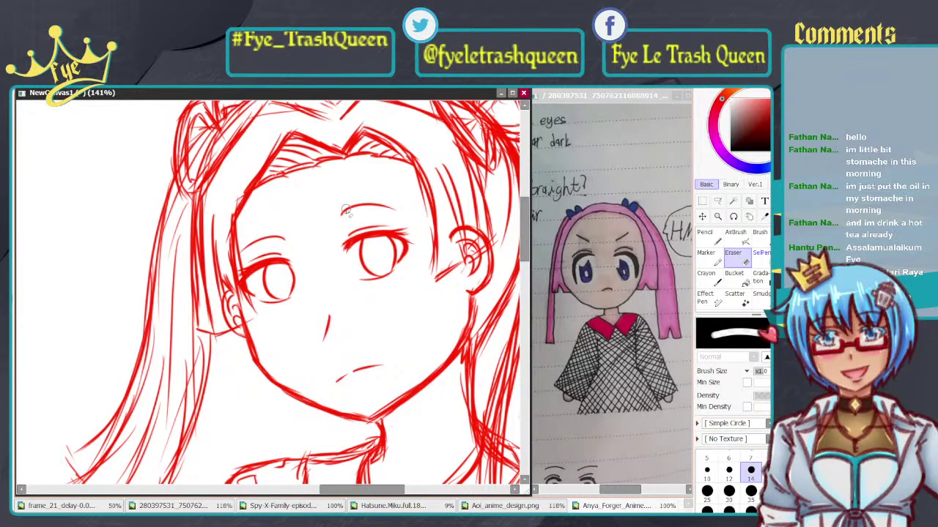
drag(344, 213, 371, 208)
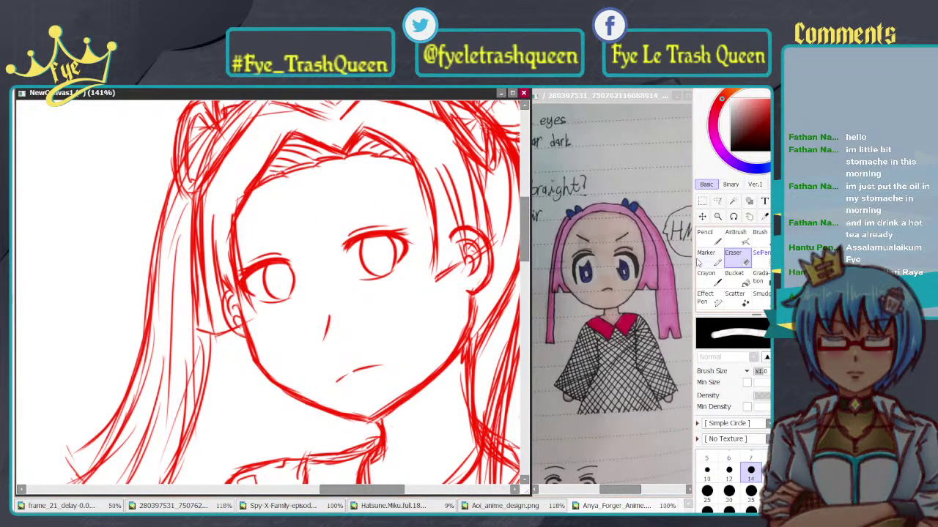
Step: Redraw both eyebrows with the Pencil, slanting the right one down toward the nose for a sterner expression
key(n)
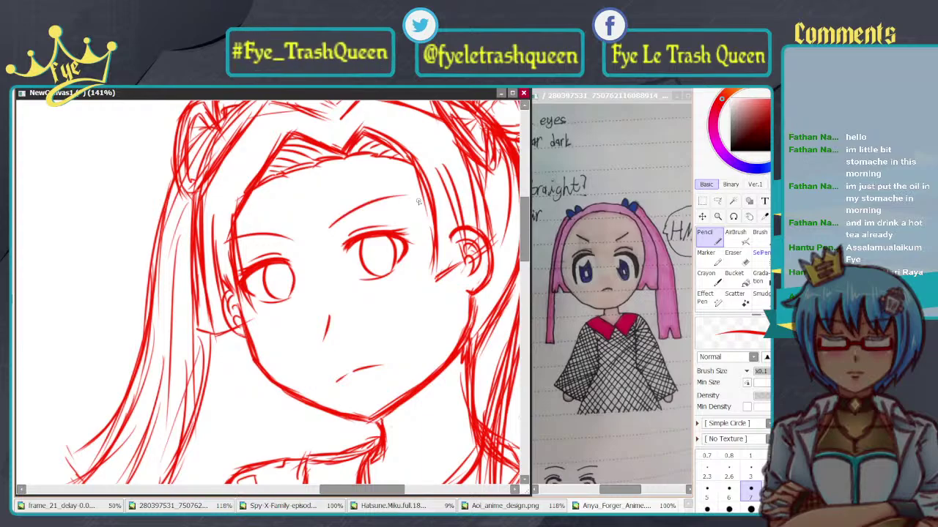
mouse_move(331, 229)
mouse_down()
mouse_move(409, 197)
mouse_move(293, 136)
mouse_up()
scroll(482, 163, down, 4)
scroll(293, 136, up, 3)
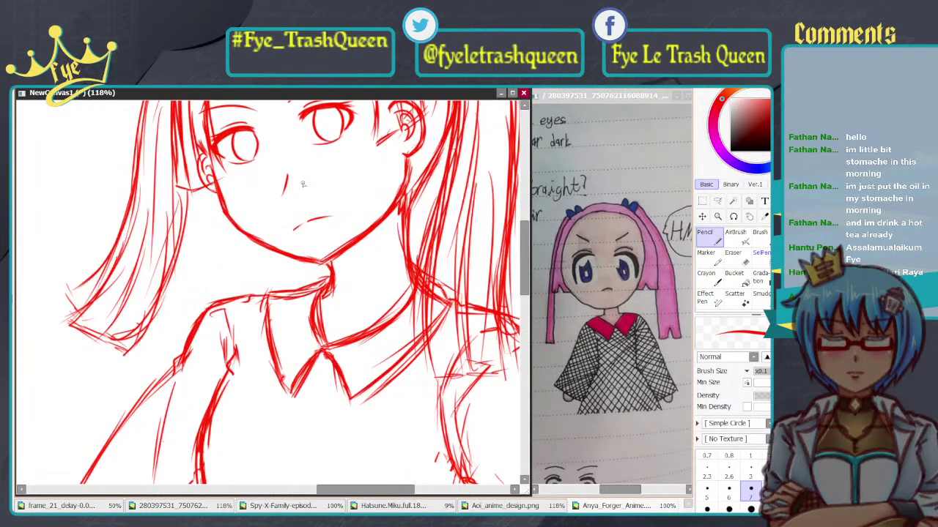
scroll(357, 194, down, 3)
scroll(358, 196, down, 3)
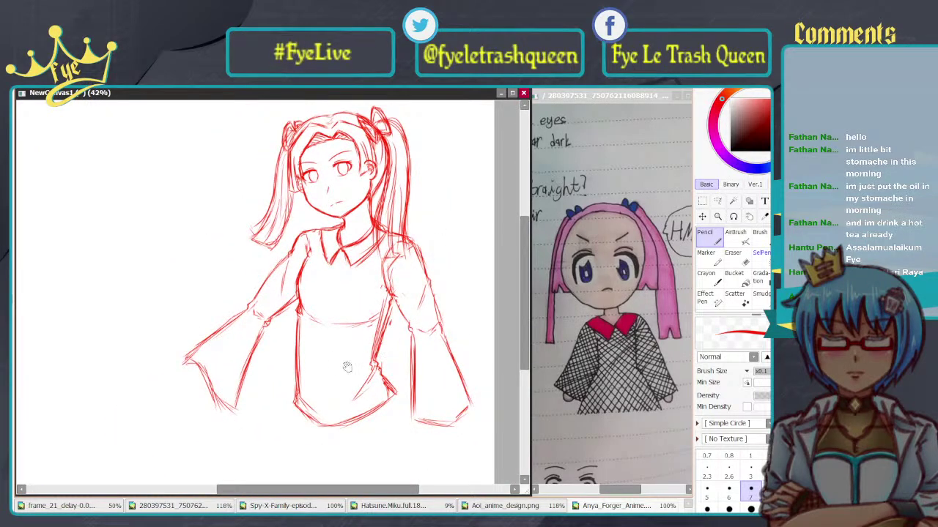
drag(347, 367, 351, 367)
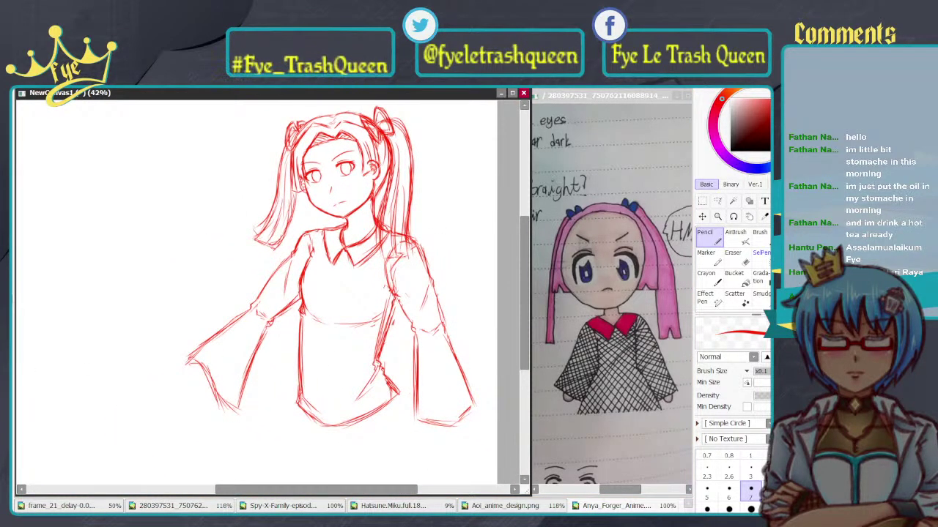
key(alt+Tab)
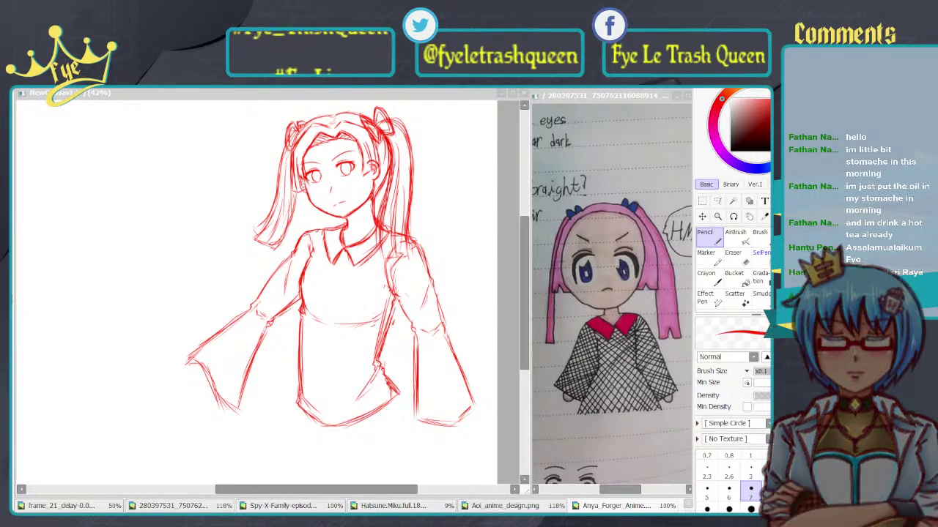
key(alt+Tab)
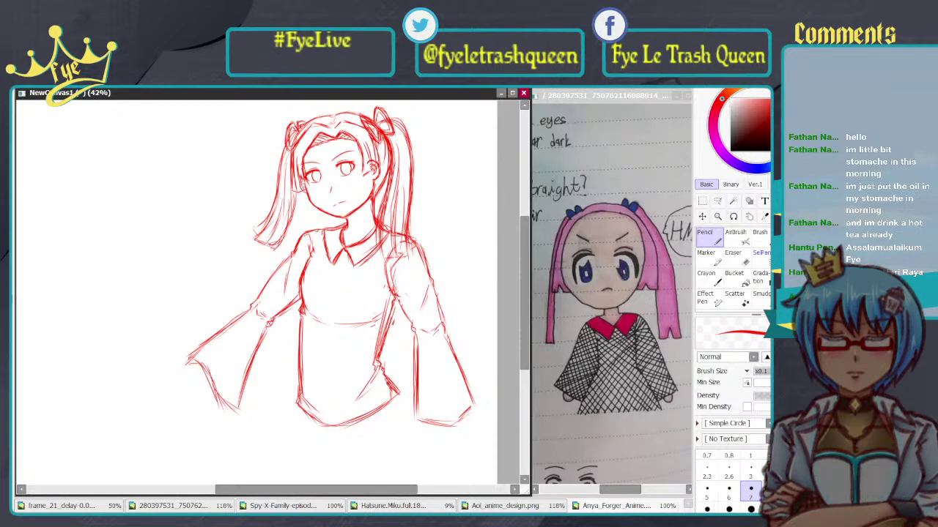
Step: Hatch the left sleeve with evenly spaced slanted lines from the flared cuff up to the shoulder
drag(199, 356, 220, 401)
mouse_move(212, 345)
mouse_down()
mouse_move(226, 394)
mouse_move(238, 399)
mouse_up()
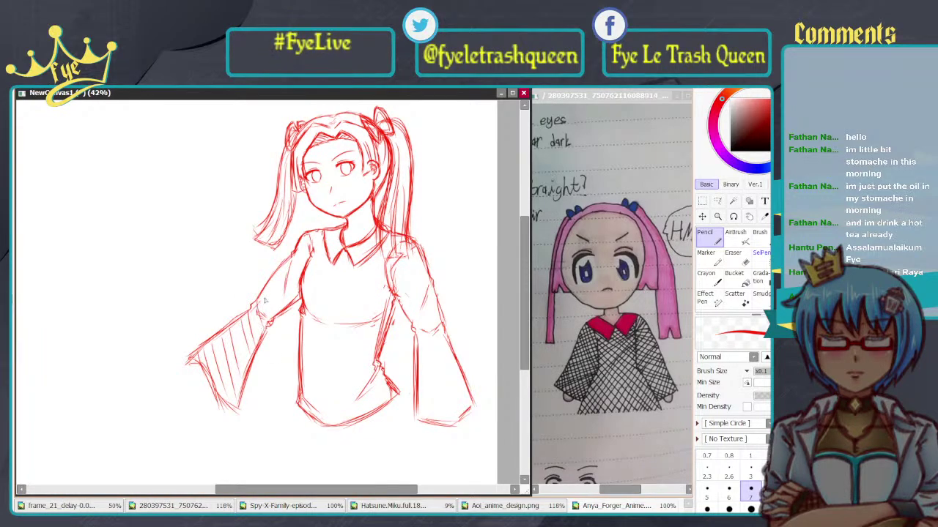
drag(281, 284, 269, 316)
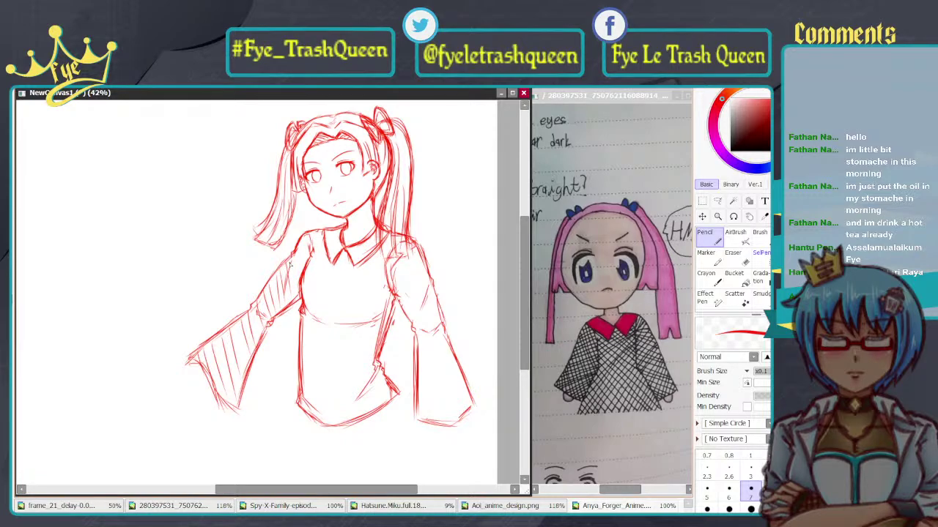
drag(296, 255, 289, 281)
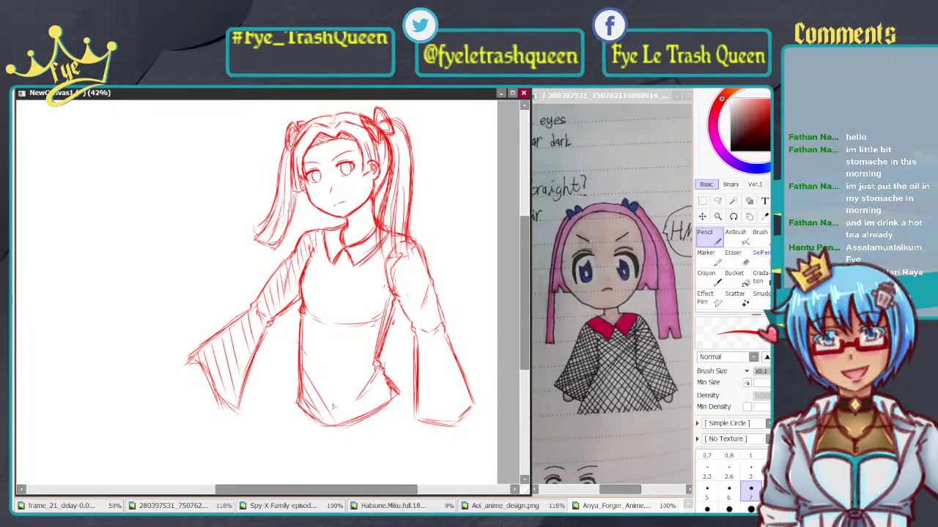
Step: Hatch the bodice and the right sleeve with parallel diagonal lines running down to the right
drag(308, 315, 357, 381)
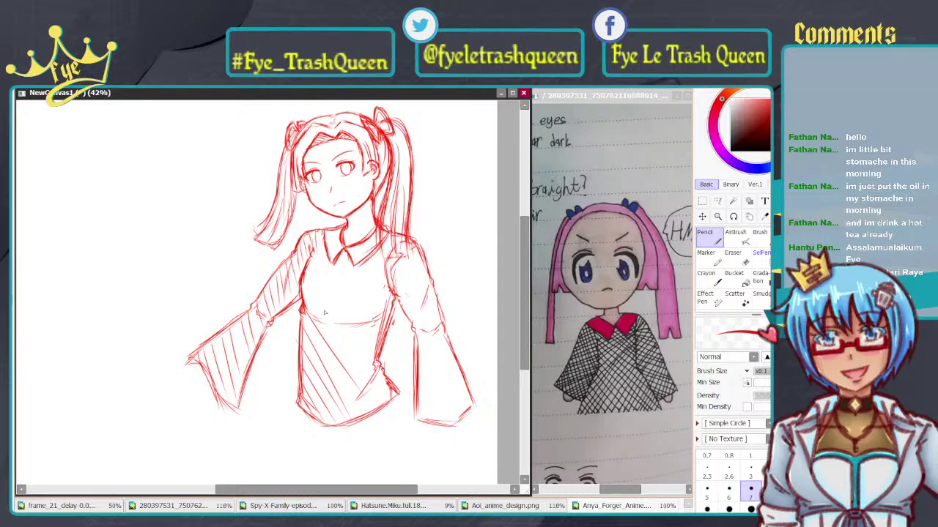
mouse_move(311, 264)
mouse_down()
mouse_move(357, 306)
mouse_move(380, 260)
mouse_up()
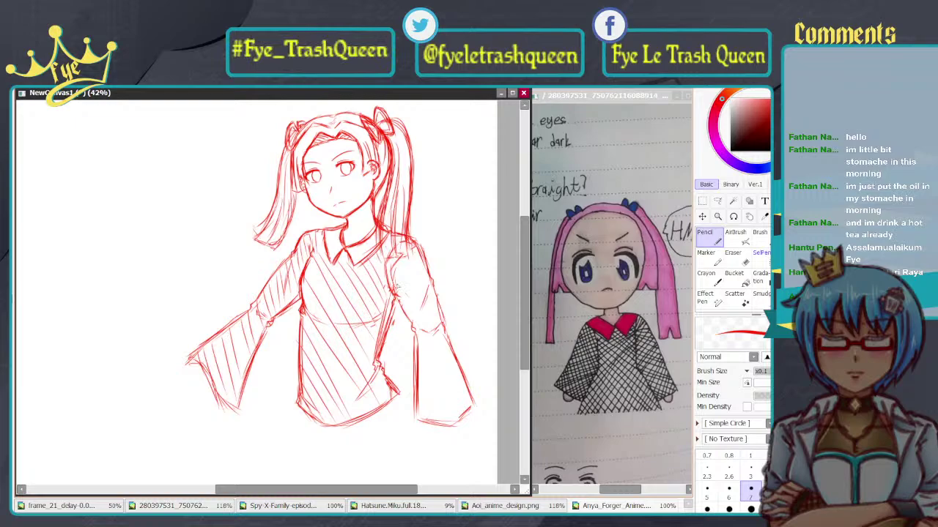
mouse_move(396, 288)
mouse_down()
mouse_move(415, 303)
mouse_move(433, 340)
mouse_up()
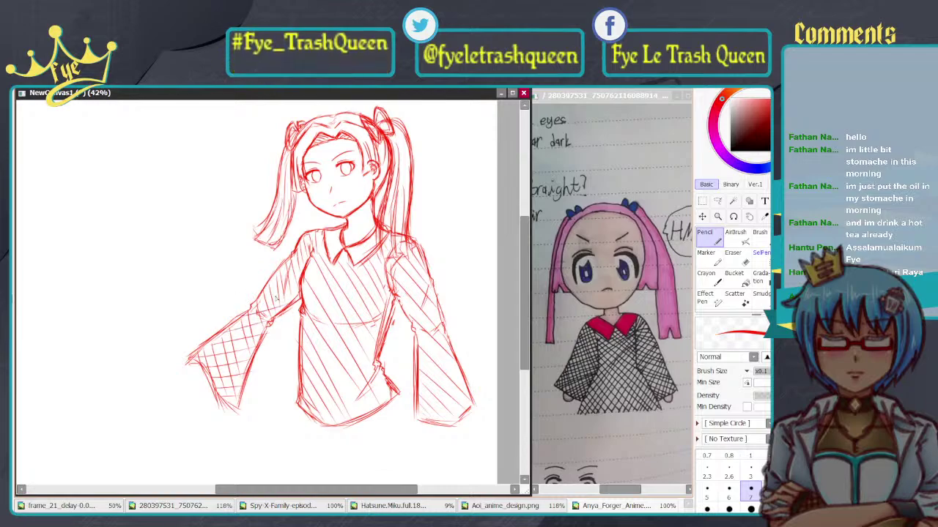
Step: Cross the hatching on the left upper sleeve and the whole bodice with opposing diagonals to form a diamond mesh
mouse_move(263, 295)
mouse_down()
mouse_move(286, 308)
mouse_move(302, 274)
mouse_up()
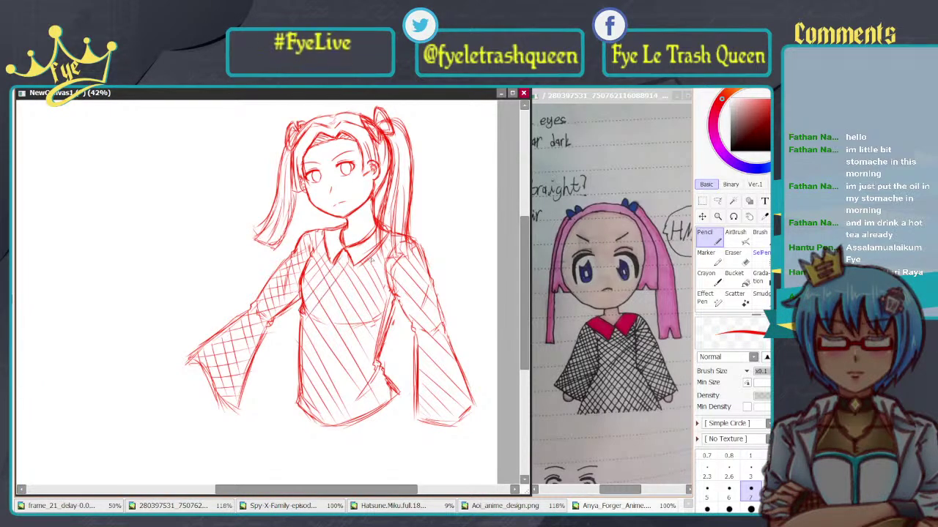
drag(373, 259, 302, 362)
mouse_move(379, 284)
mouse_down()
mouse_move(308, 385)
mouse_move(316, 410)
mouse_up()
drag(381, 345, 353, 398)
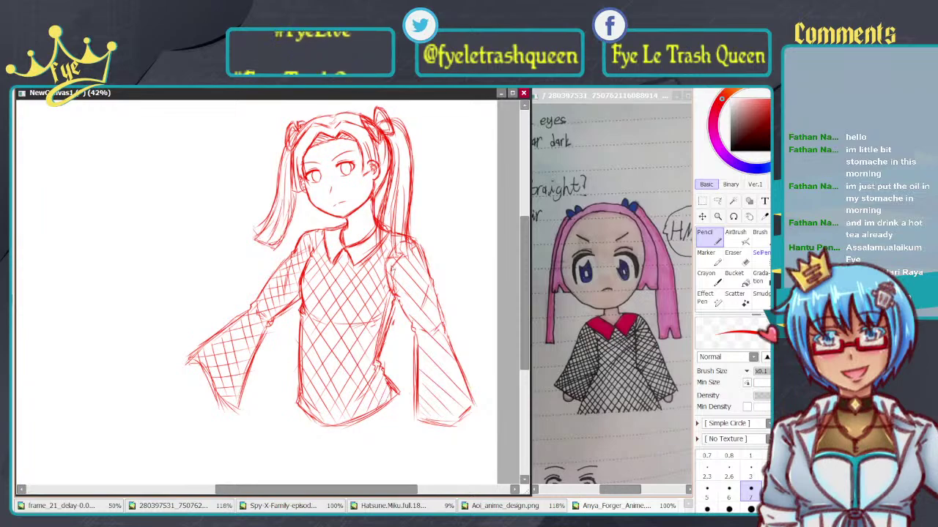
Step: Cross the right sleeve's hatching with opposing diagonals from the shoulder down to the flared cuff
mouse_move(417, 248)
mouse_down()
mouse_move(394, 290)
mouse_move(401, 297)
mouse_up()
mouse_move(425, 267)
mouse_down()
mouse_move(404, 310)
mouse_move(413, 318)
mouse_up()
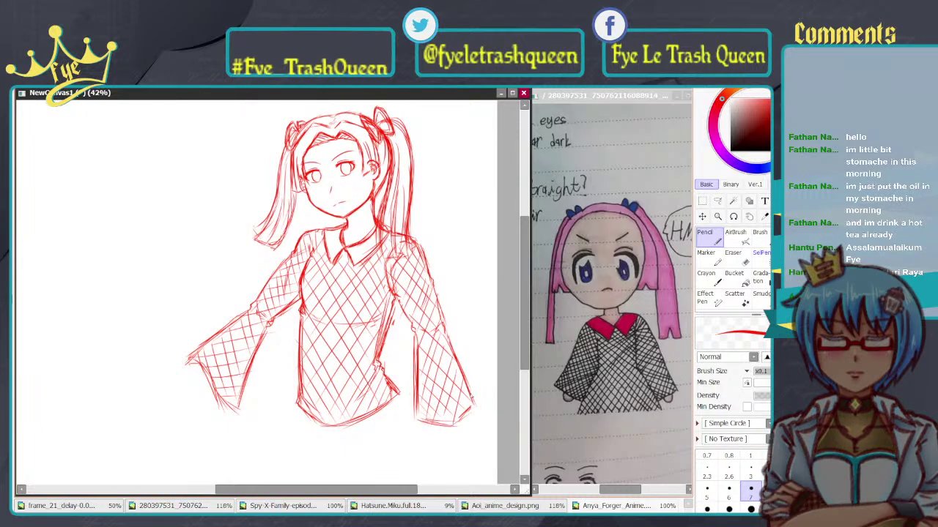
drag(472, 397, 464, 418)
scroll(493, 390, down, 2)
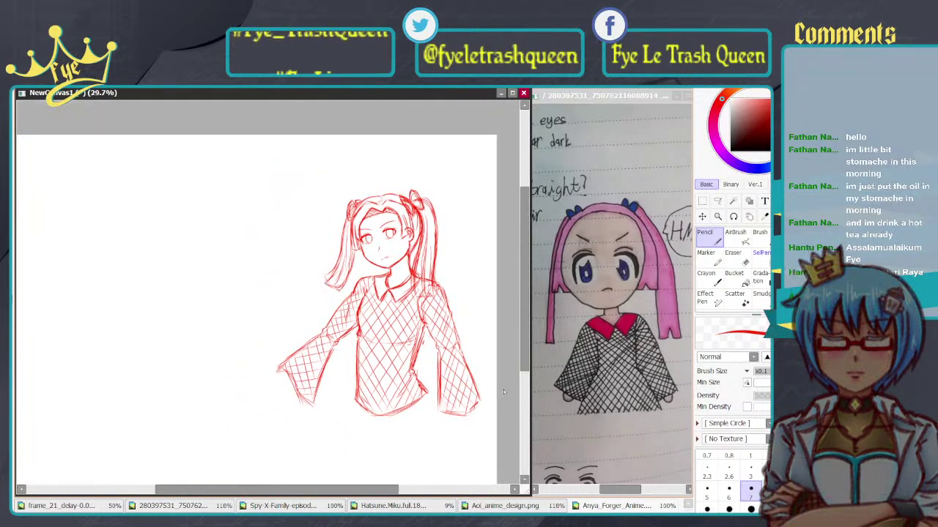
drag(493, 389, 471, 379)
scroll(399, 192, up, 3)
scroll(369, 320, up, 3)
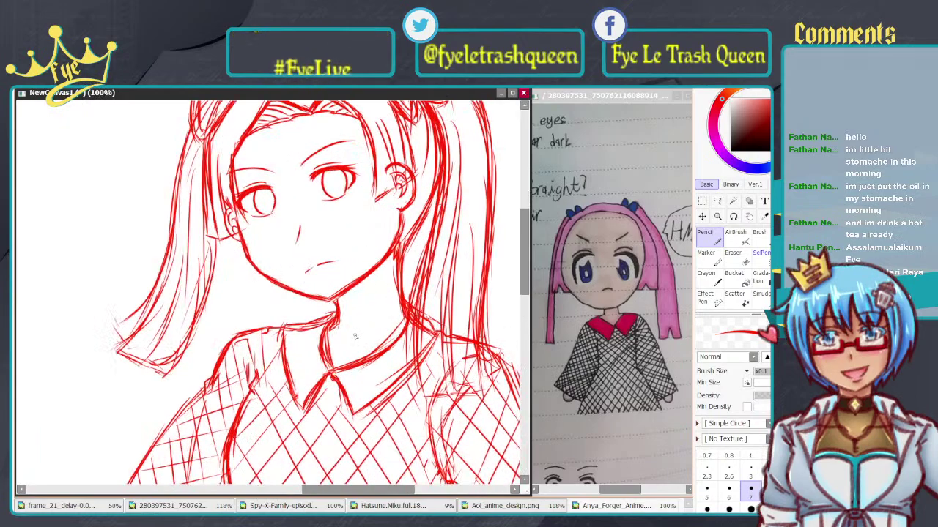
scroll(316, 167, down, 5)
drag(301, 161, 342, 180)
scroll(341, 179, up, 1)
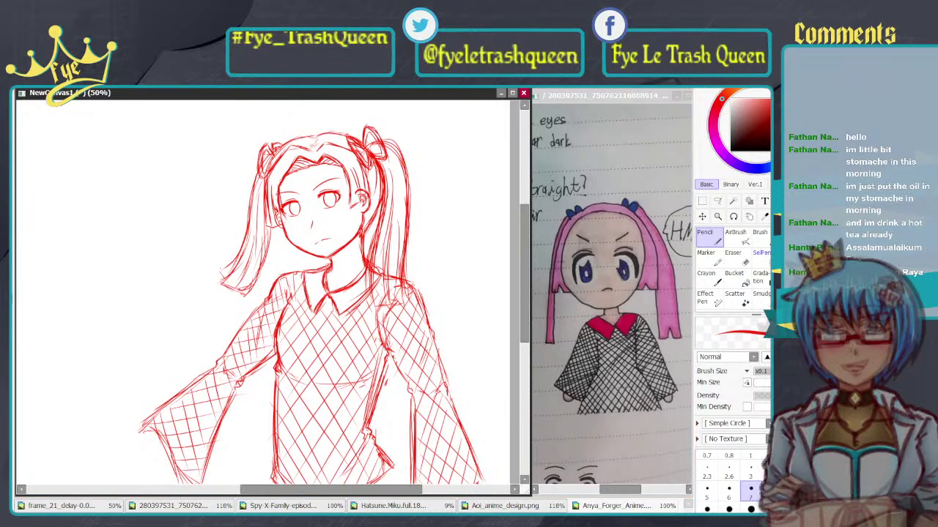
scroll(431, 301, down, 2)
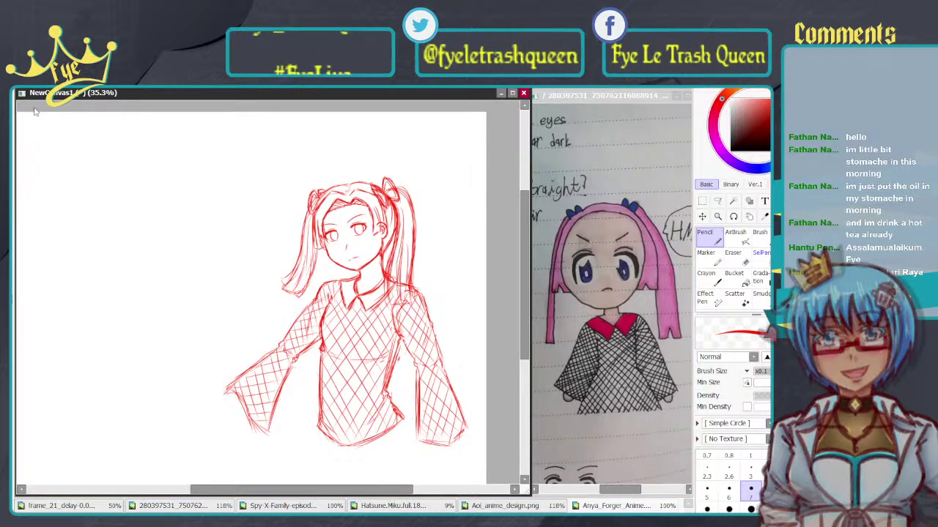
Step: Lower the opacity of the red sketch so it serves as a faint guide
key(ctrl+Tab)
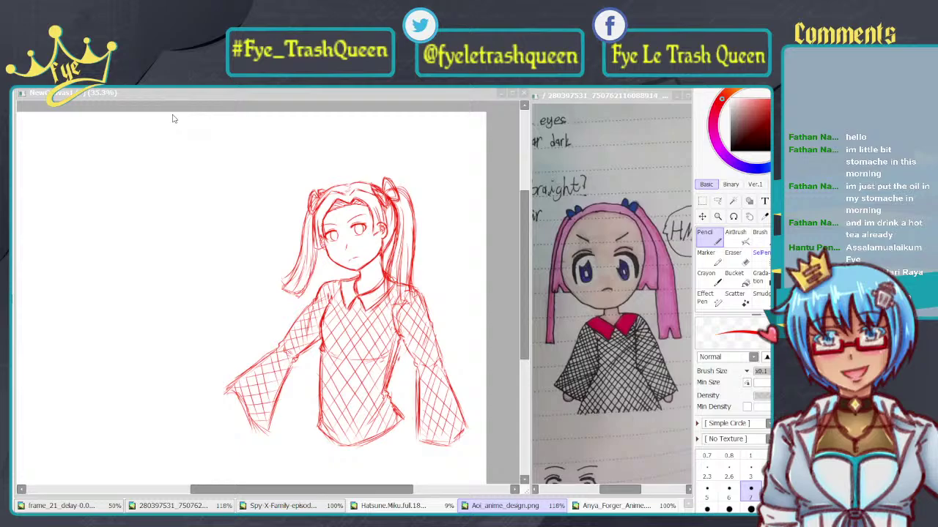
click(249, 201)
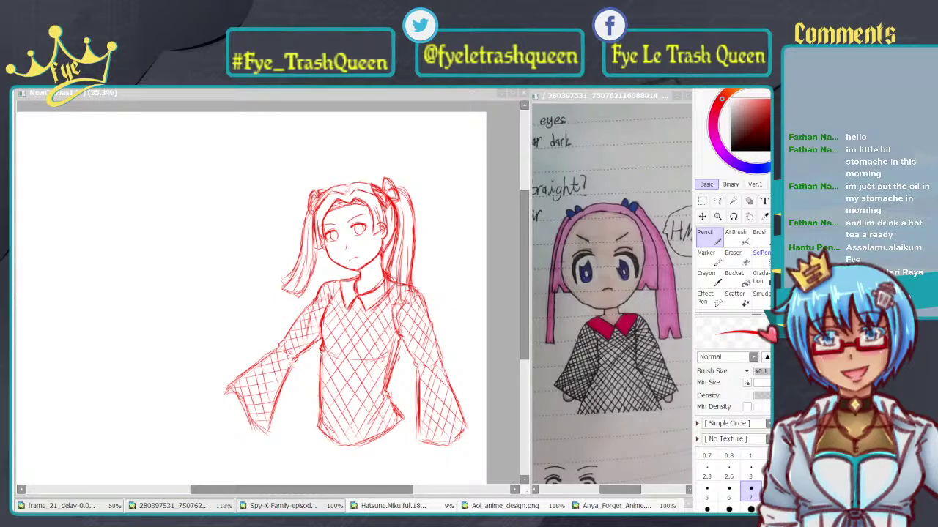
key(alt+Tab)
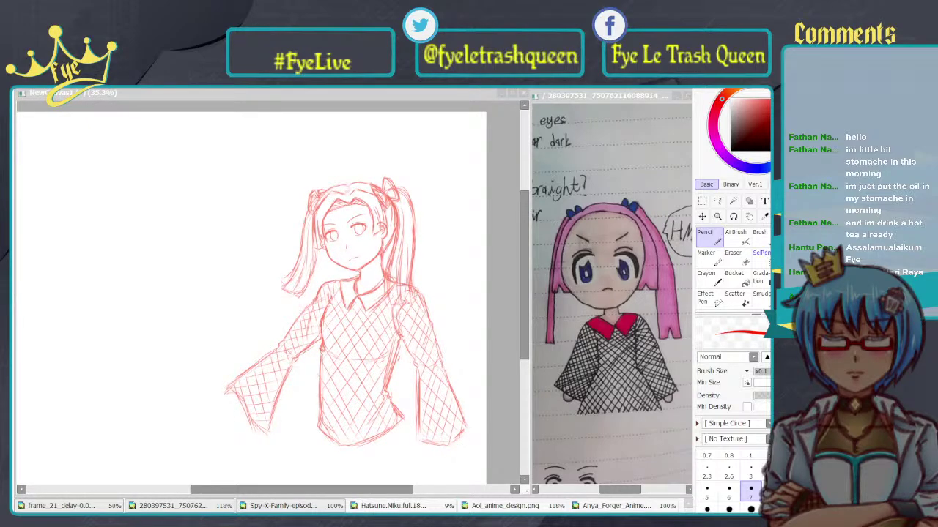
click(433, 332)
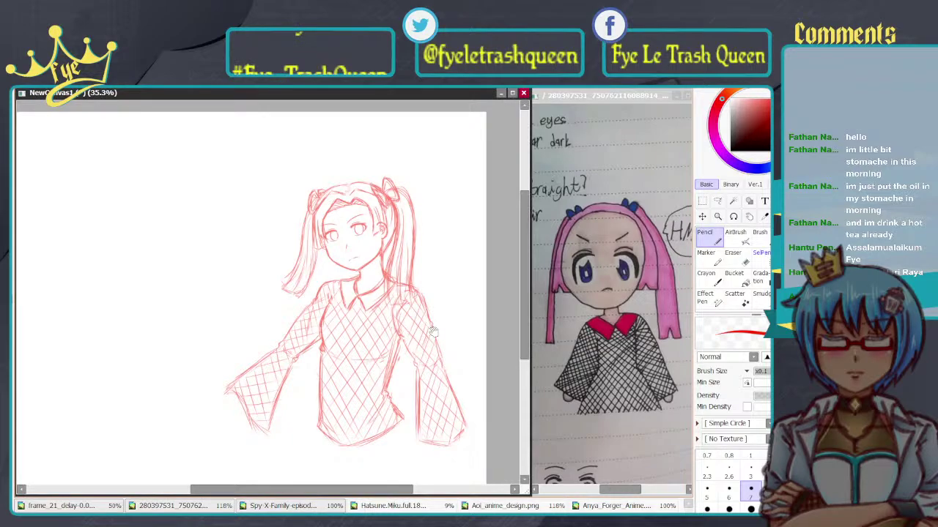
drag(433, 331, 392, 323)
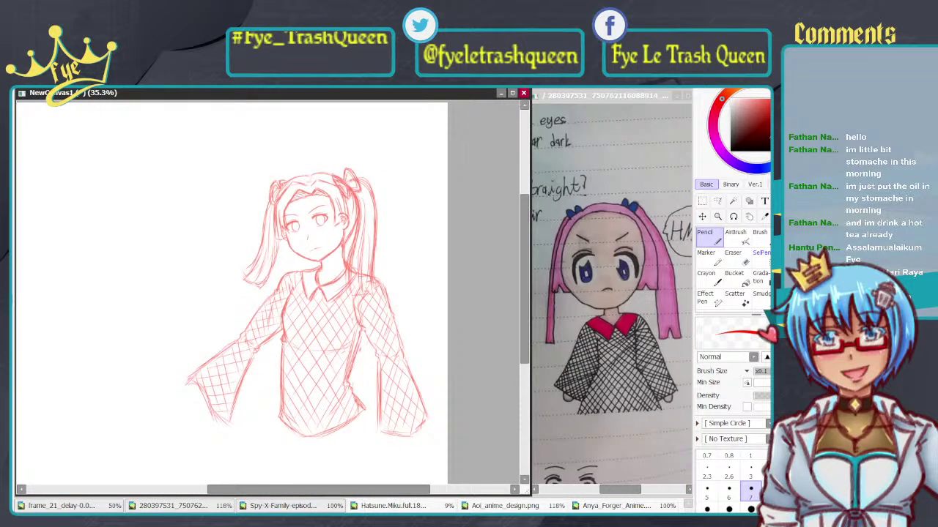
Step: Set up the paper-textured brush in dark red at size 7 for inking the eye on the right
scroll(733, 293, up, 1)
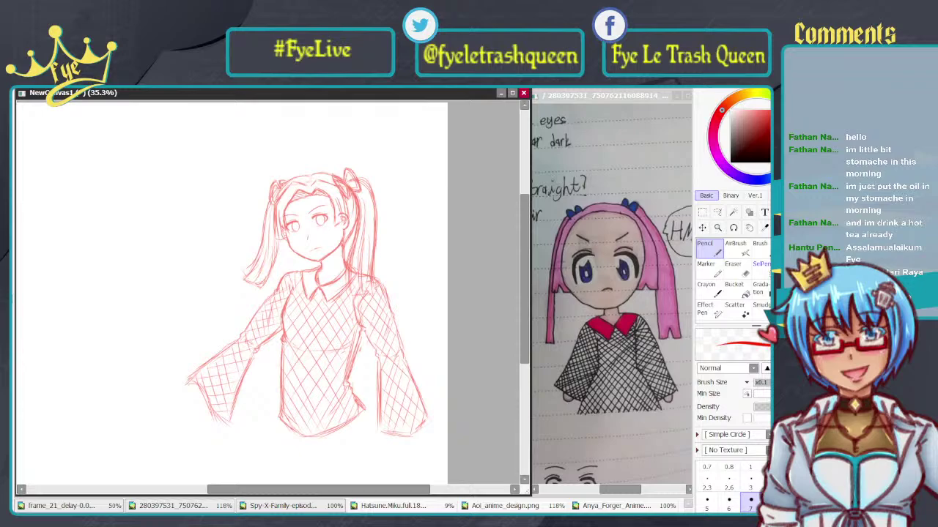
click(760, 83)
click(705, 83)
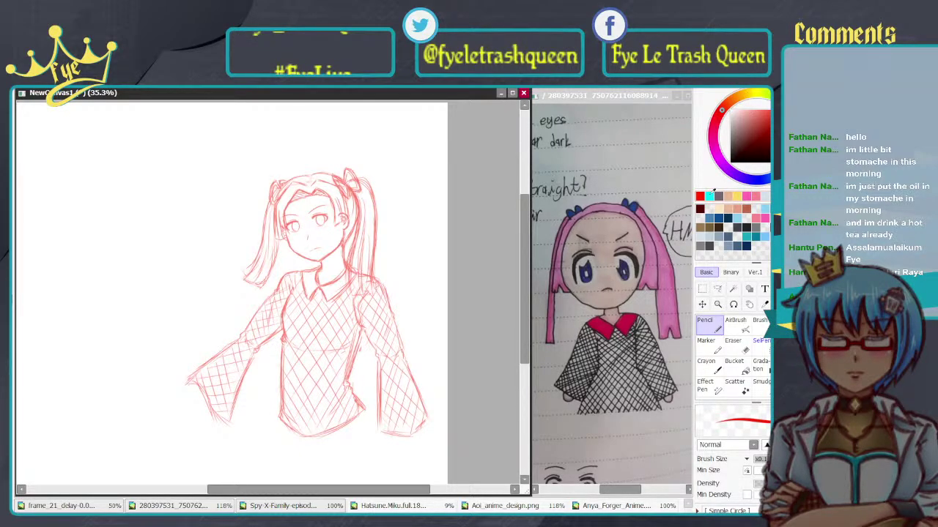
scroll(712, 192, down, 3)
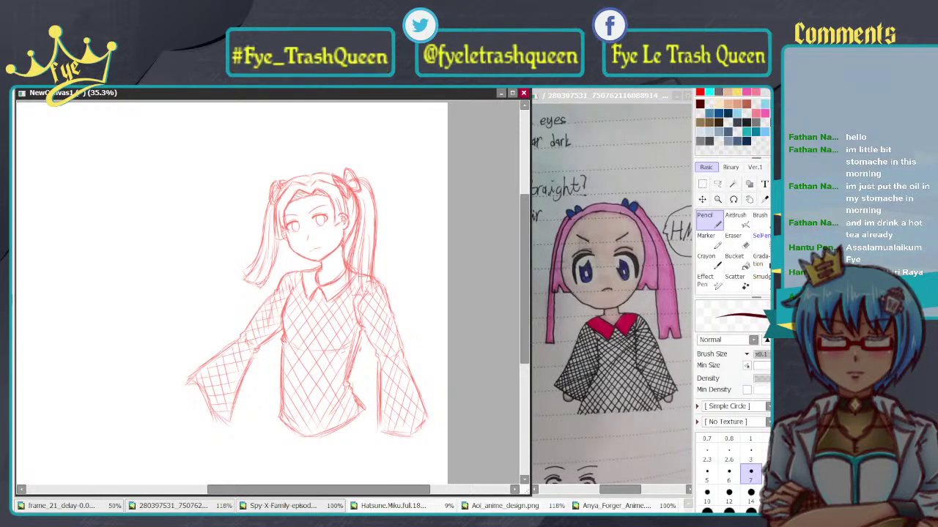
click(784, 283)
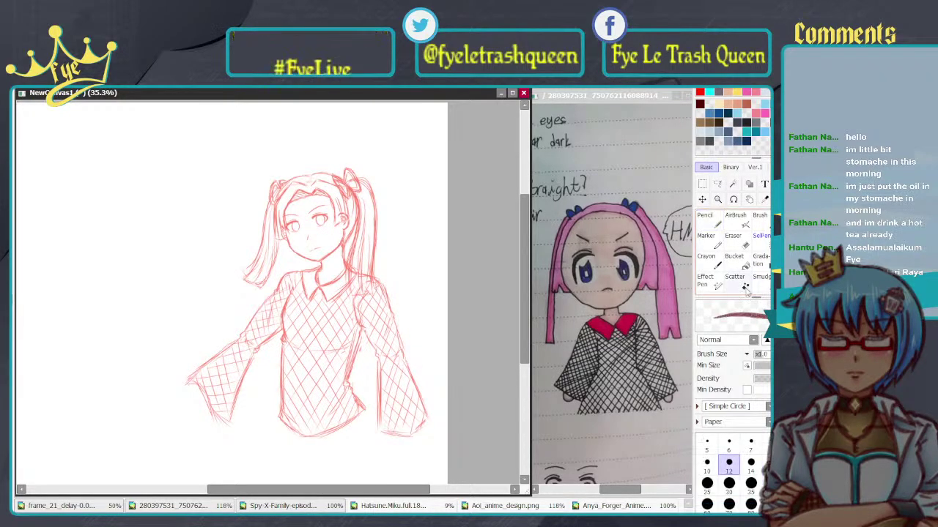
scroll(313, 214, up, 9)
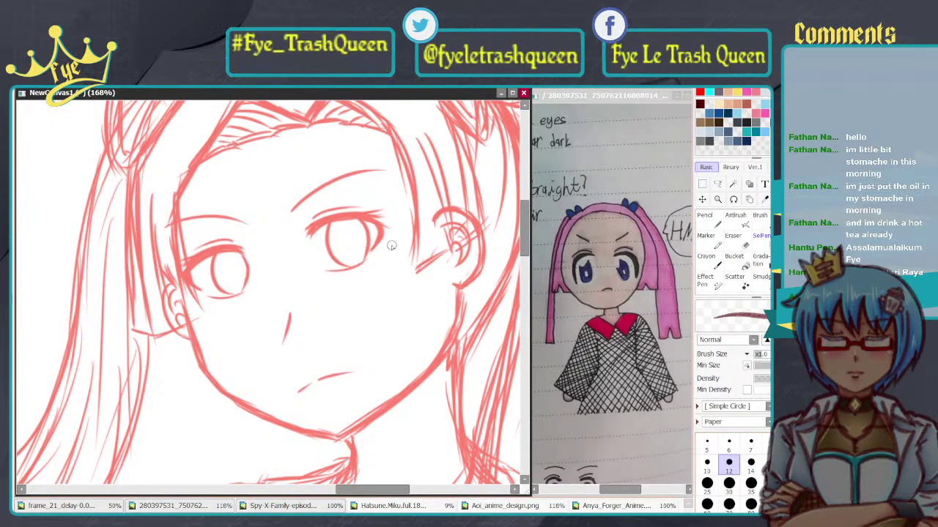
drag(343, 241, 247, 273)
scroll(248, 272, up, 3)
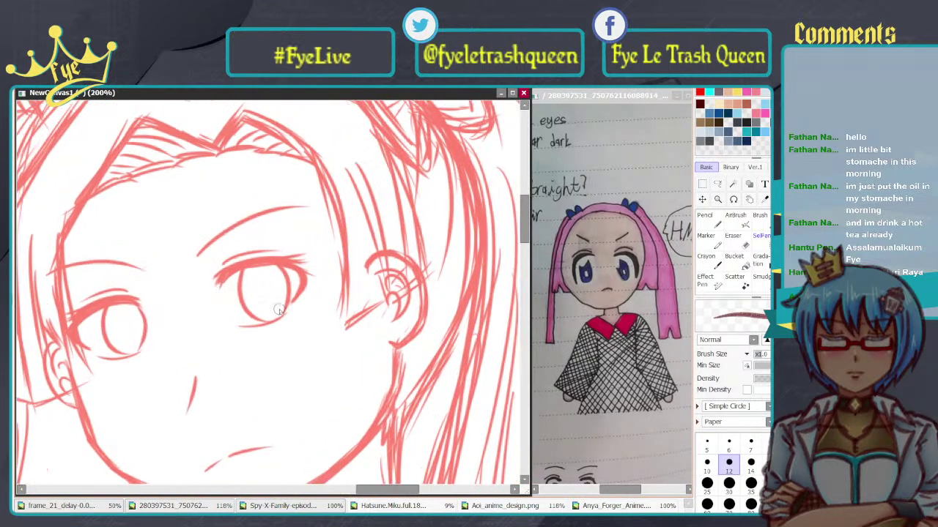
drag(252, 318, 300, 263)
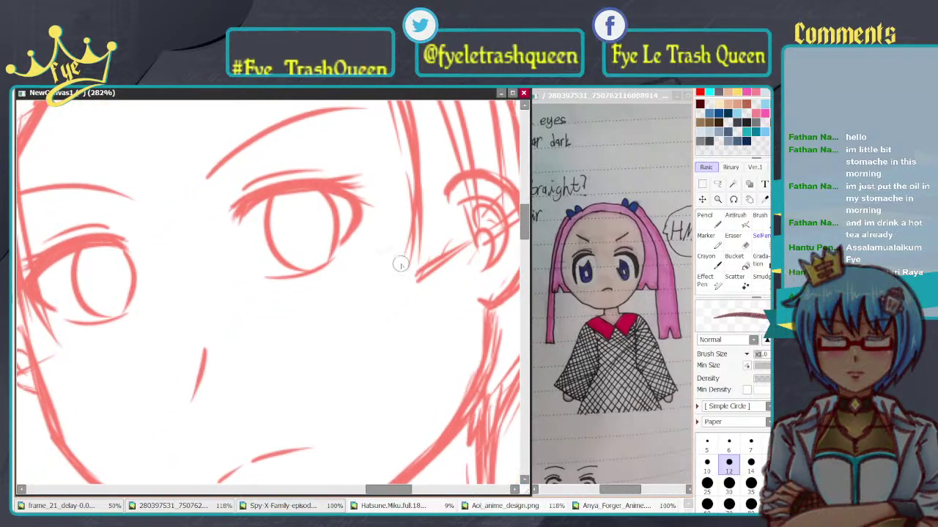
click(751, 441)
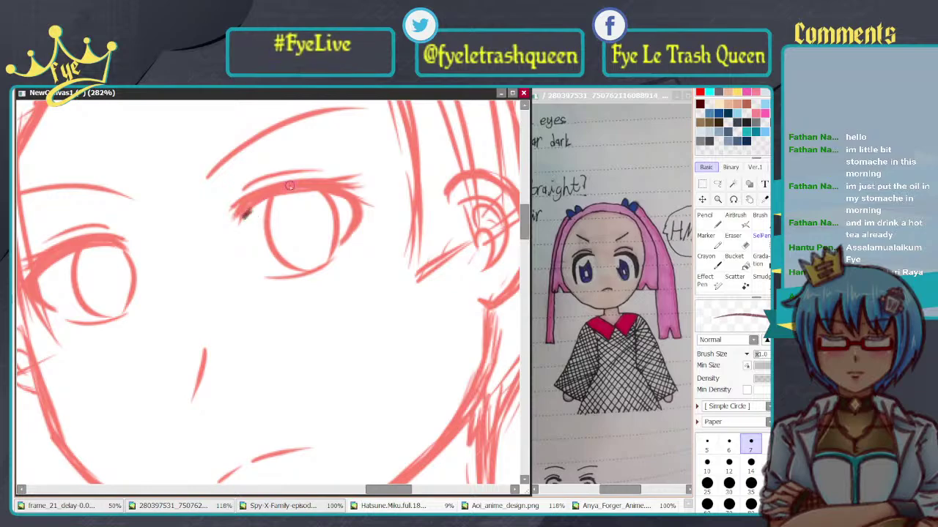
Step: Ink the lower edge of the right eye's upper lash line as one smooth arc over the iris
drag(289, 186, 359, 204)
key(ctrl+z)
drag(243, 219, 360, 205)
key(ctrl+z)
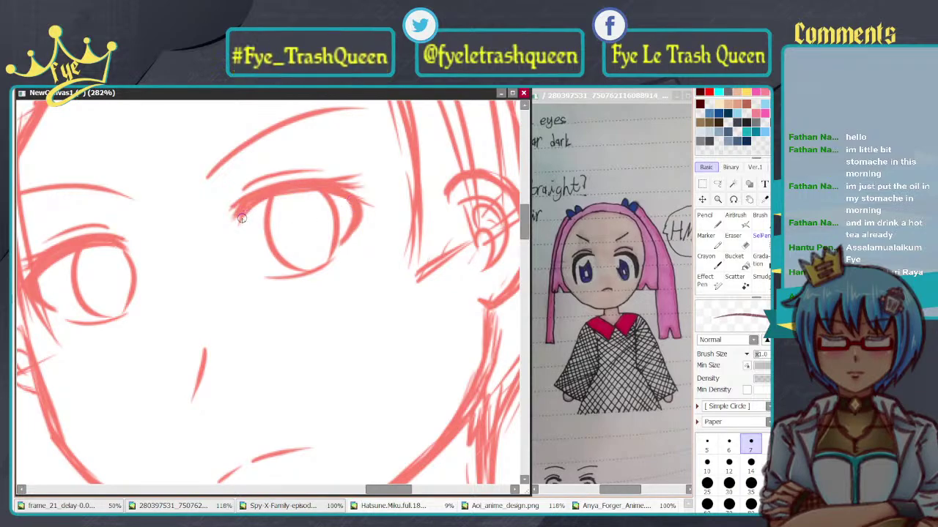
mouse_move(242, 221)
mouse_down()
mouse_move(325, 189)
mouse_move(360, 204)
mouse_up()
key(ctrl+z)
mouse_move(241, 220)
mouse_down()
mouse_move(311, 186)
mouse_move(352, 201)
mouse_up()
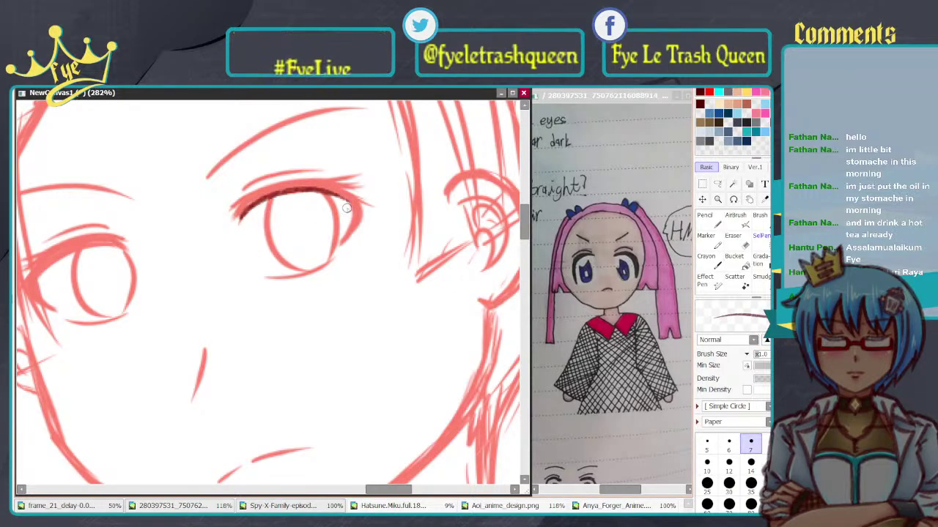
key(ctrl+z)
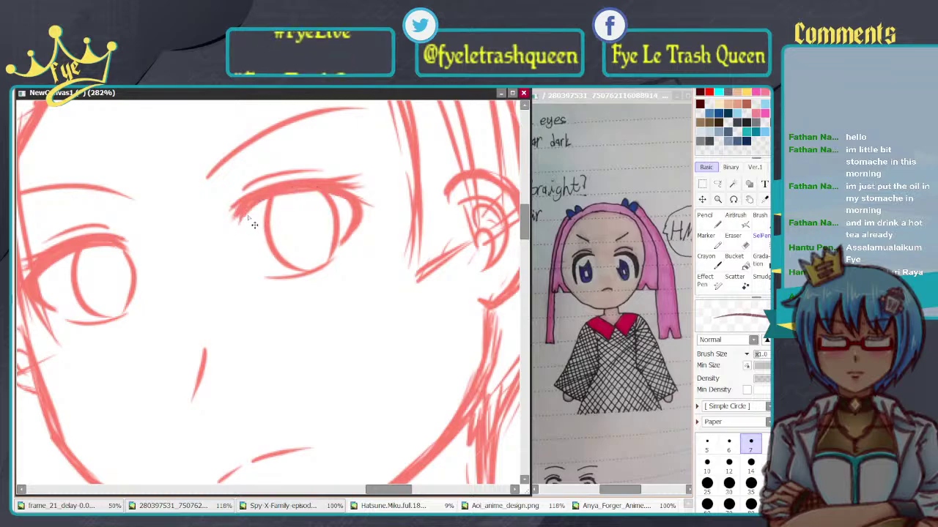
drag(253, 208, 354, 202)
key(ctrl+z)
drag(252, 208, 350, 202)
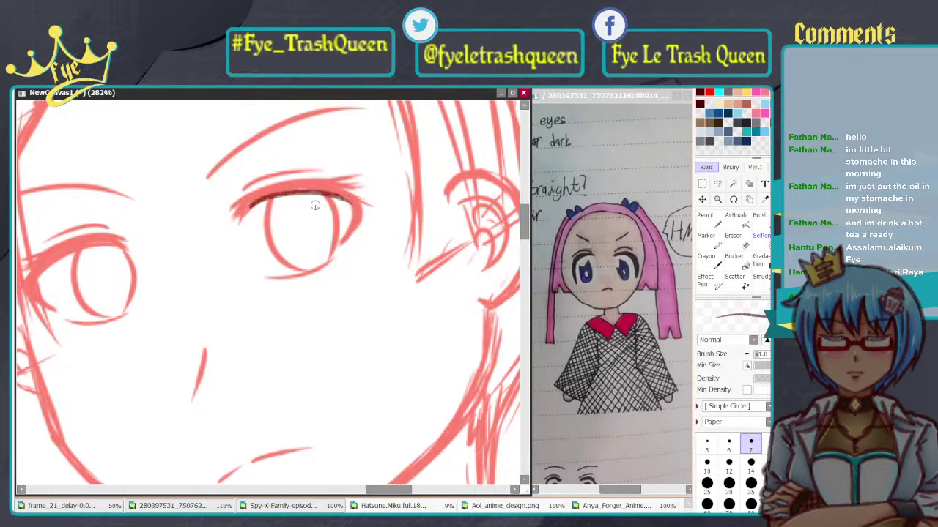
key(ctrl+z)
mouse_move(253, 205)
mouse_down()
mouse_move(296, 185)
mouse_move(352, 194)
mouse_up()
key(ctrl+z)
mouse_move(251, 205)
mouse_down()
mouse_move(278, 191)
mouse_move(353, 195)
mouse_up()
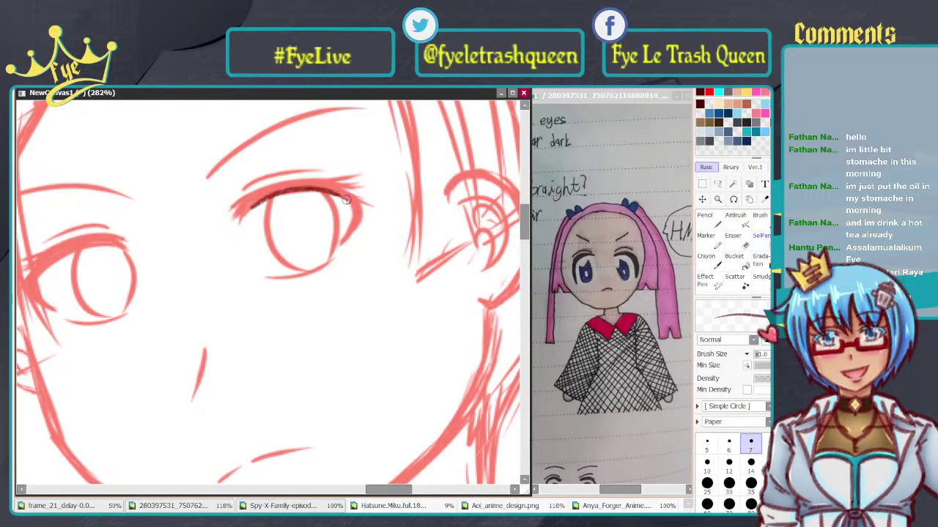
Step: Ink the pointed lash tips at the inner corner of the right eye, extending the lash arc downward
drag(248, 212, 238, 226)
key(ctrl+z)
key(ctrl+z)
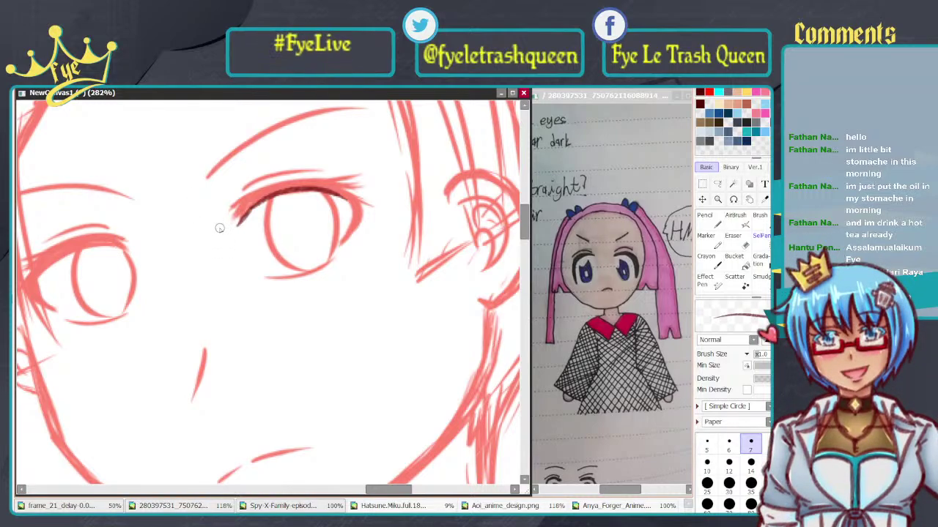
key(ctrl+z)
mouse_move(245, 203)
mouse_down()
mouse_move(235, 230)
mouse_move(251, 219)
mouse_move(243, 204)
mouse_move(235, 228)
mouse_move(248, 220)
mouse_move(243, 207)
mouse_move(238, 226)
mouse_move(241, 205)
mouse_move(233, 214)
mouse_move(248, 216)
mouse_move(242, 206)
mouse_move(229, 214)
mouse_move(237, 203)
mouse_move(226, 218)
mouse_move(242, 208)
mouse_move(244, 218)
mouse_move(295, 184)
mouse_up()
key(ctrl+z)
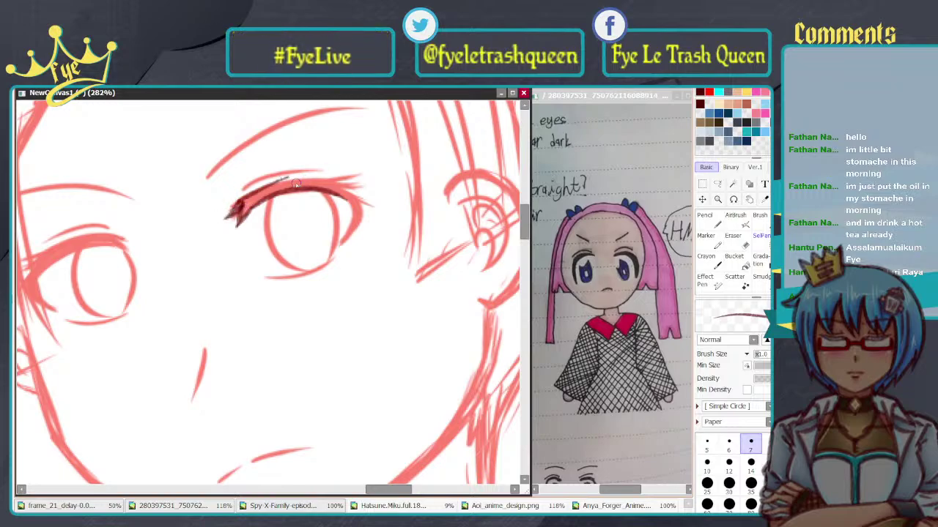
Step: Ink the upper edge of the right eye's lash line from the inner corner out to the spiked outer lashes
mouse_move(236, 202)
mouse_down()
mouse_move(256, 191)
mouse_move(302, 190)
mouse_up()
drag(241, 200, 314, 181)
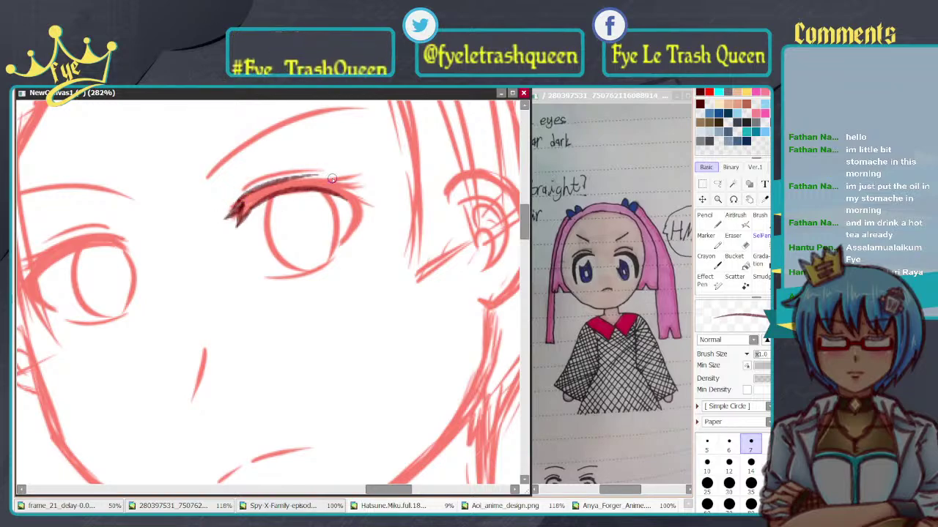
key(ctrl+z)
drag(239, 202, 311, 183)
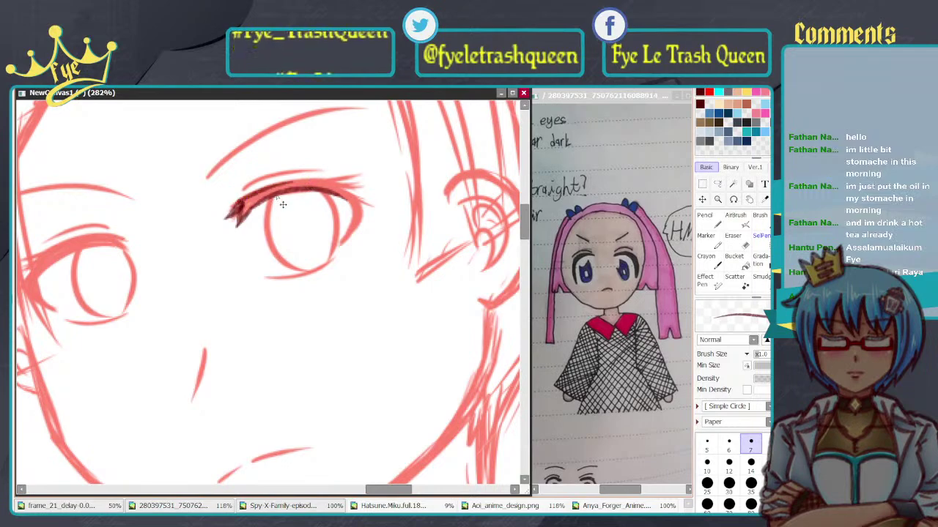
key(ctrl+z)
mouse_move(239, 201)
mouse_down()
mouse_move(302, 180)
mouse_move(280, 180)
mouse_move(348, 185)
mouse_move(311, 178)
mouse_move(372, 180)
mouse_move(356, 180)
mouse_move(386, 168)
mouse_up()
key(ctrl+z)
key(ctrl+z)
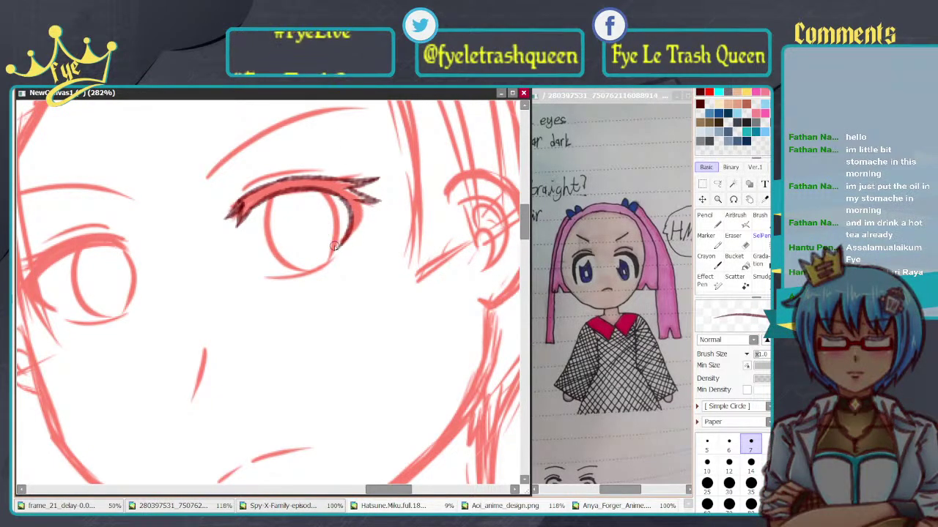
Step: Ink the inner edge of the outer lash shape curving down beside the right eye's iris
drag(345, 198, 337, 256)
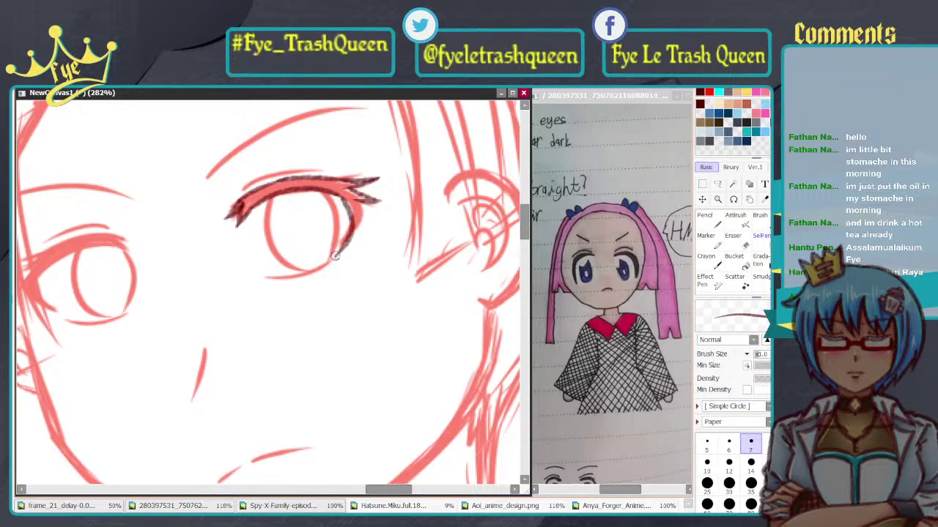
key(ctrl+z)
drag(351, 211, 345, 247)
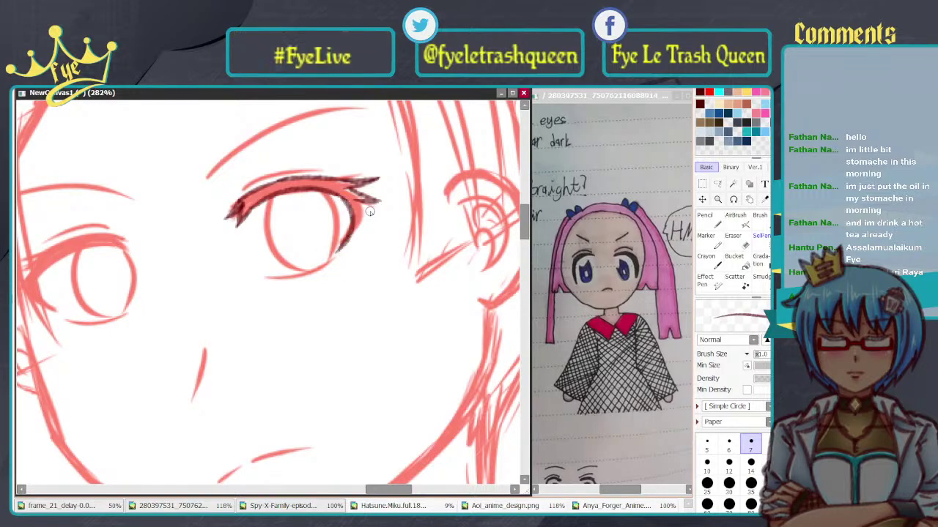
Step: Ink the outer edge of that lash shape, curving from the outer lashes down to its lower tip
drag(353, 199, 338, 251)
key(ctrl+z)
drag(353, 200, 336, 255)
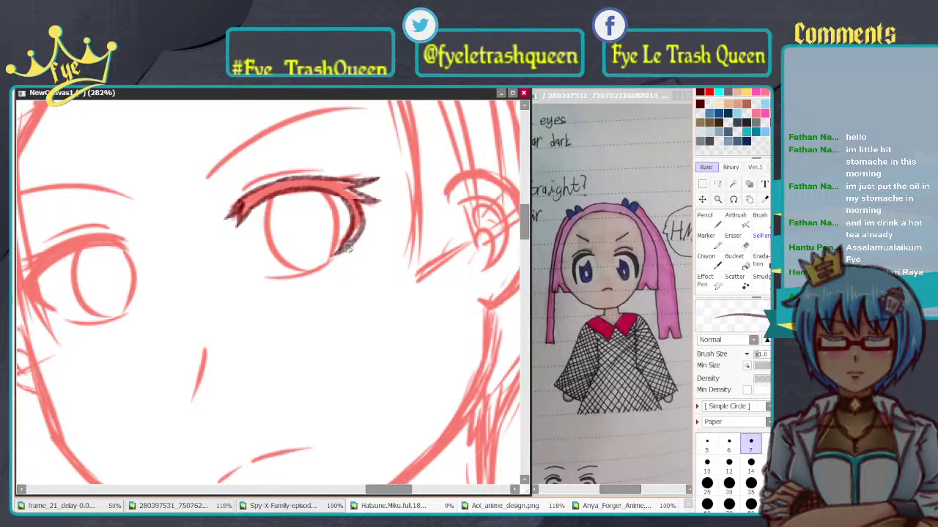
drag(362, 225, 330, 241)
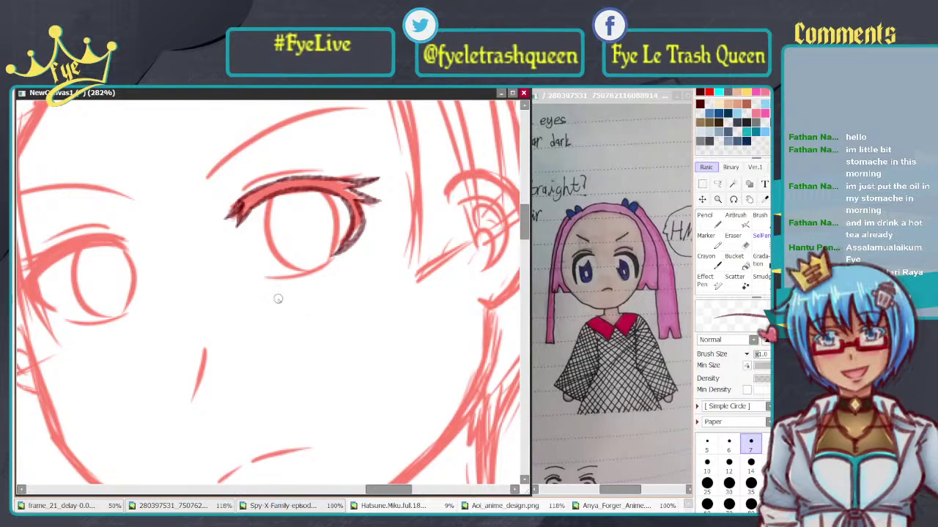
drag(267, 278, 342, 254)
key(ctrl+z)
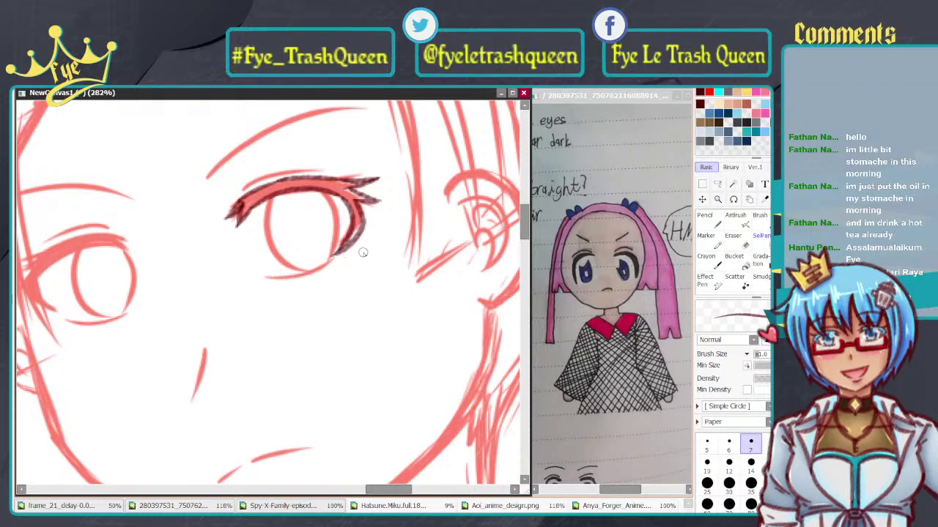
key(ctrl+z)
mouse_move(340, 250)
mouse_down()
mouse_move(372, 223)
mouse_move(342, 252)
mouse_up()
key(ctrl+z)
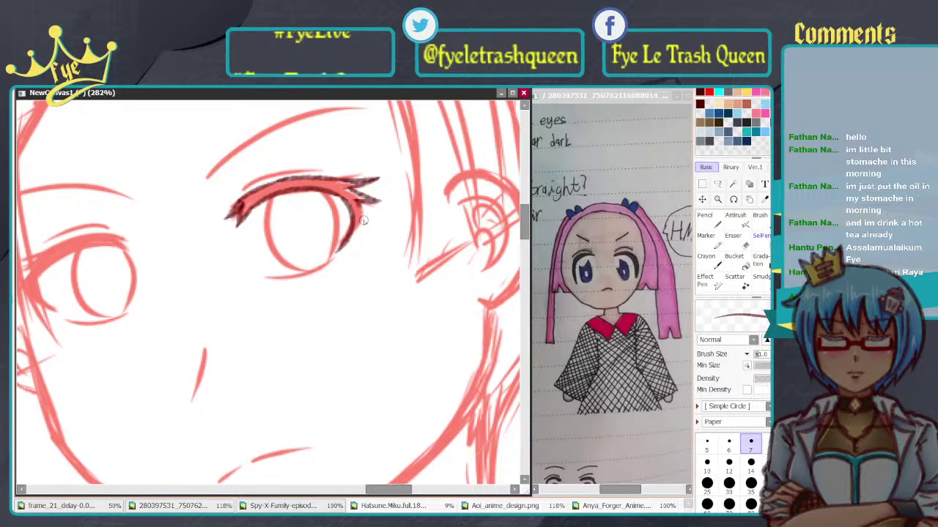
drag(363, 220, 340, 253)
key(ctrl+z)
mouse_move(357, 201)
mouse_down()
mouse_move(364, 222)
mouse_move(340, 254)
mouse_up()
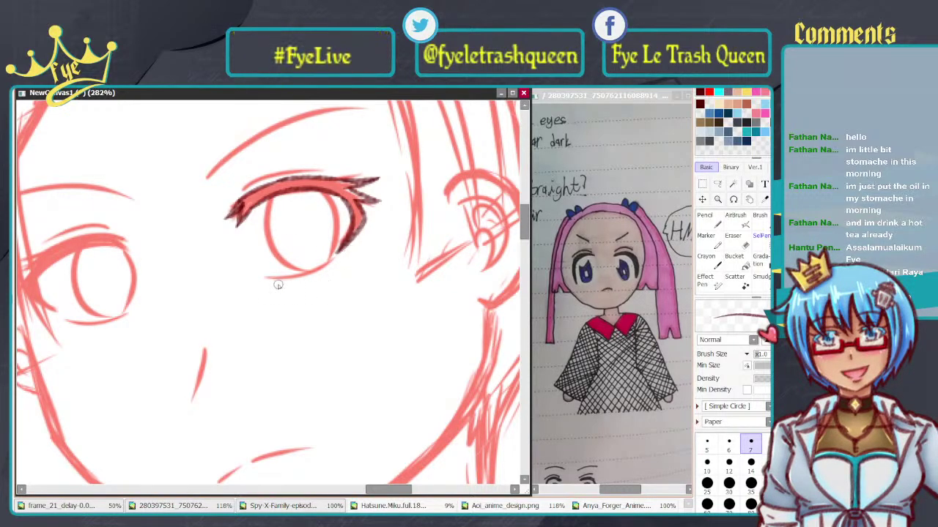
Step: Ink the lower eyelid line beneath the right eye's iris, rising toward the outer lash
drag(267, 277, 328, 256)
key(ctrl+z)
drag(267, 277, 331, 257)
key(ctrl+z)
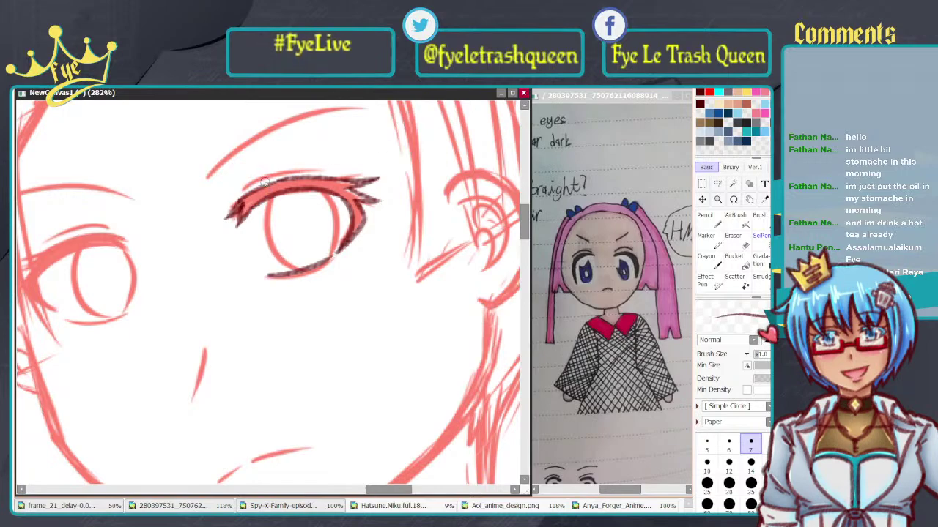
Step: Ink the short eyelid crease just above the inner half of the right eye's upper lash line
drag(242, 191, 315, 171)
key(ctrl+z)
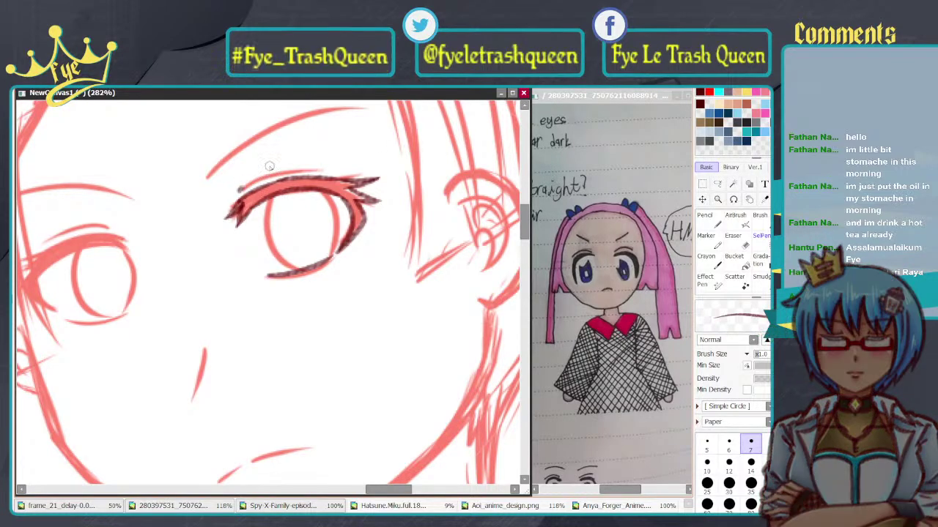
drag(242, 190, 313, 170)
key(ctrl+z)
mouse_move(238, 192)
mouse_down()
mouse_move(260, 173)
mouse_move(317, 170)
mouse_up()
key(ctrl+z)
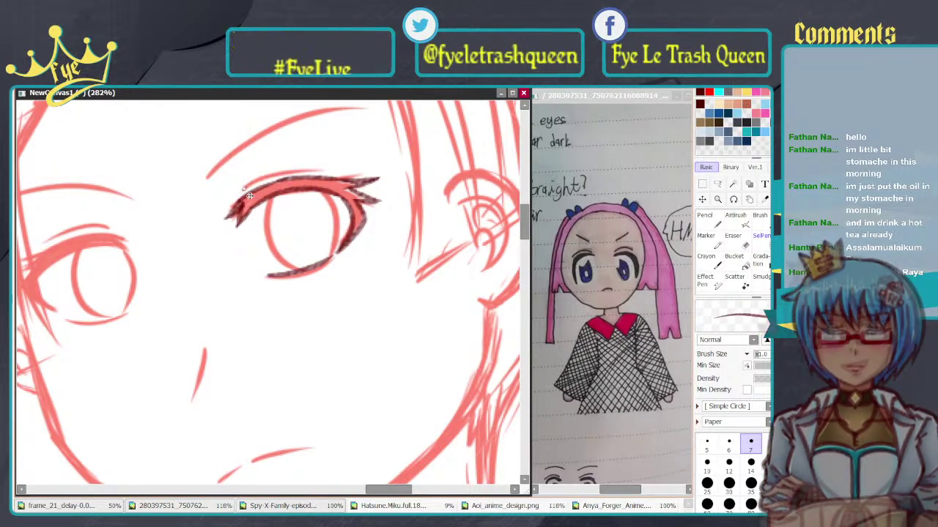
drag(235, 192, 302, 171)
key(ctrl+z)
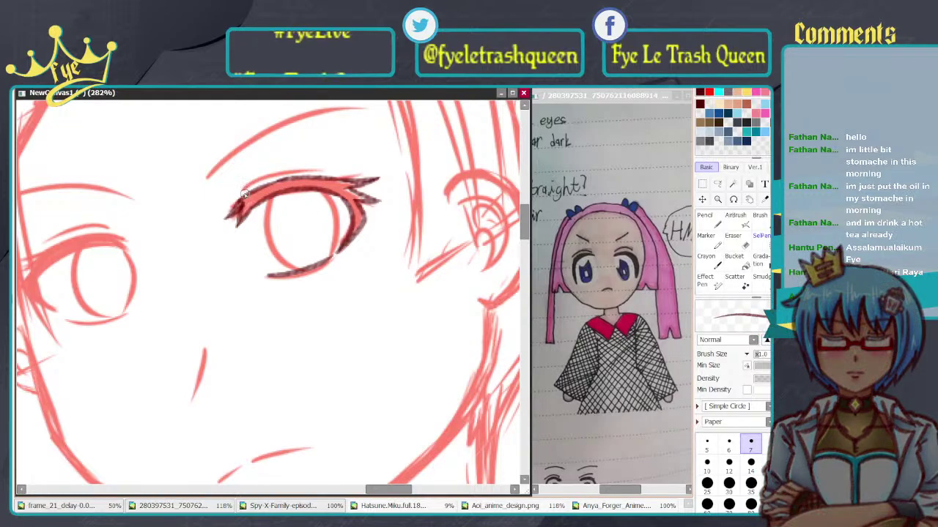
drag(242, 191, 319, 176)
key(ctrl+z)
drag(246, 186, 317, 170)
key(ctrl+z)
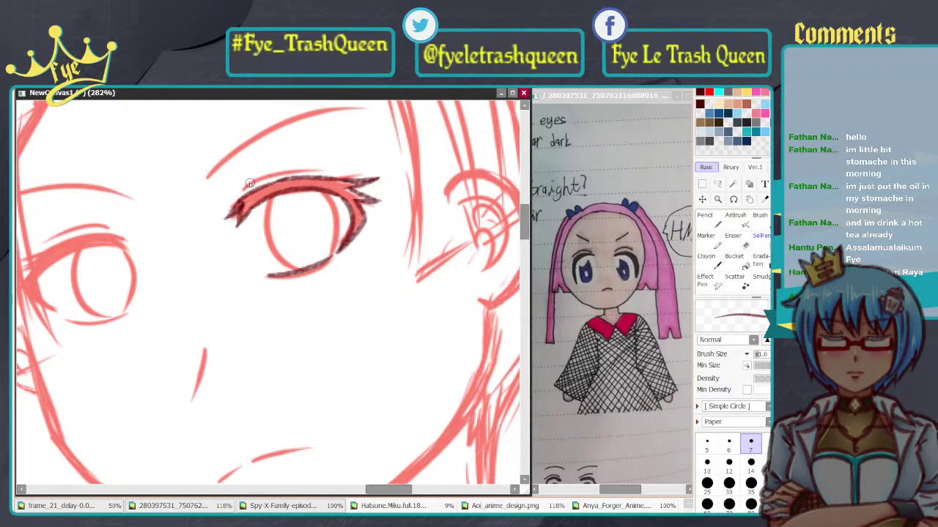
mouse_move(243, 189)
mouse_down()
mouse_move(275, 172)
mouse_move(320, 173)
mouse_up()
Step: Ink the right eyebrow as a single tapered stroke rising from its inner end to the outer end
drag(273, 128, 247, 199)
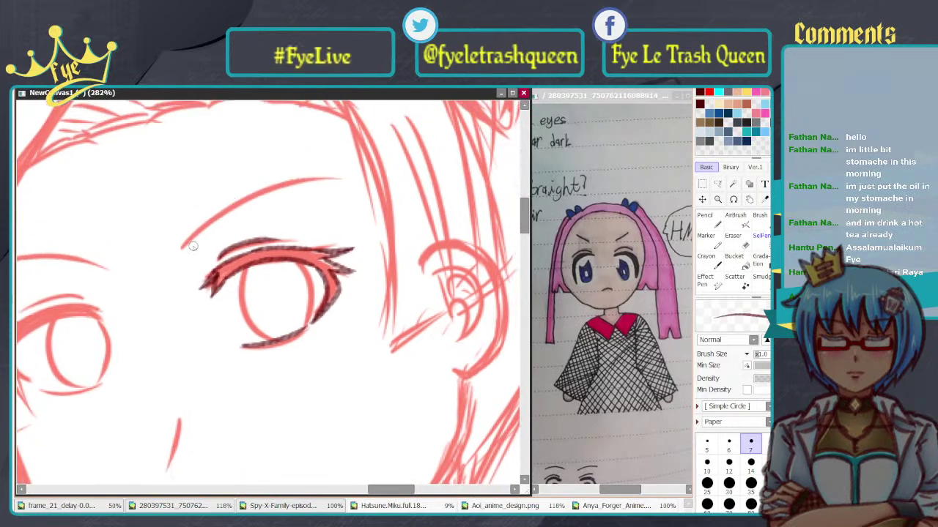
drag(184, 244, 346, 176)
key(ctrl+z)
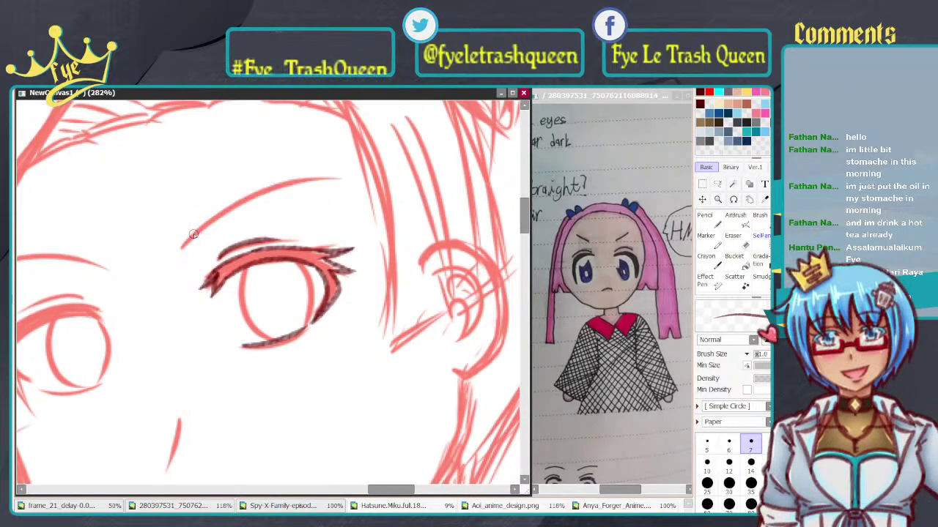
drag(183, 247, 350, 174)
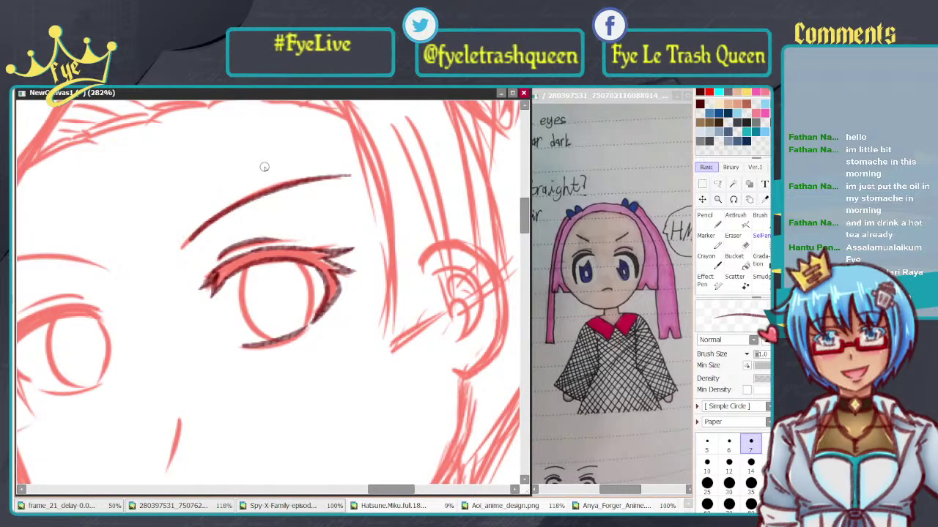
Step: Duplicate the inked right eye and eyebrow by outlining them with a freeform lasso selection, then copying and pasting them
scroll(287, 189, down, 4)
scroll(205, 211, up, 3)
scroll(260, 233, up, 1)
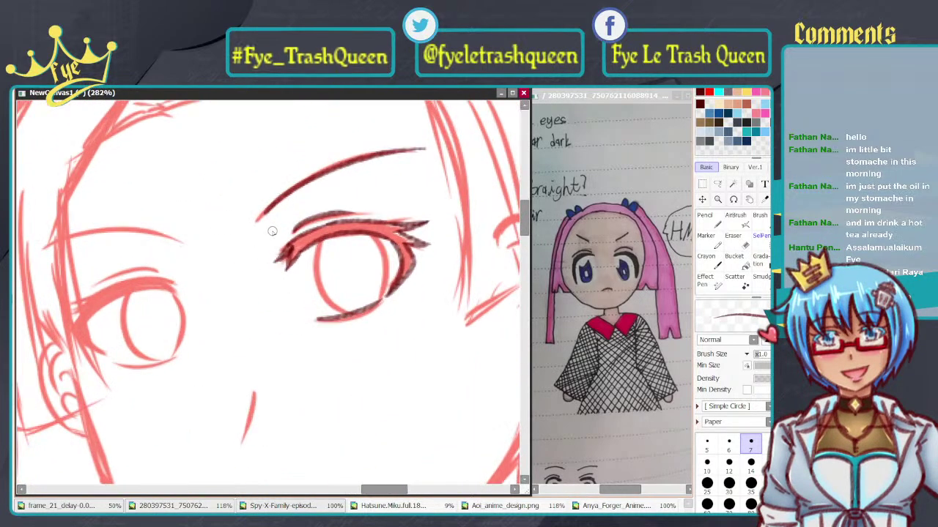
click(718, 184)
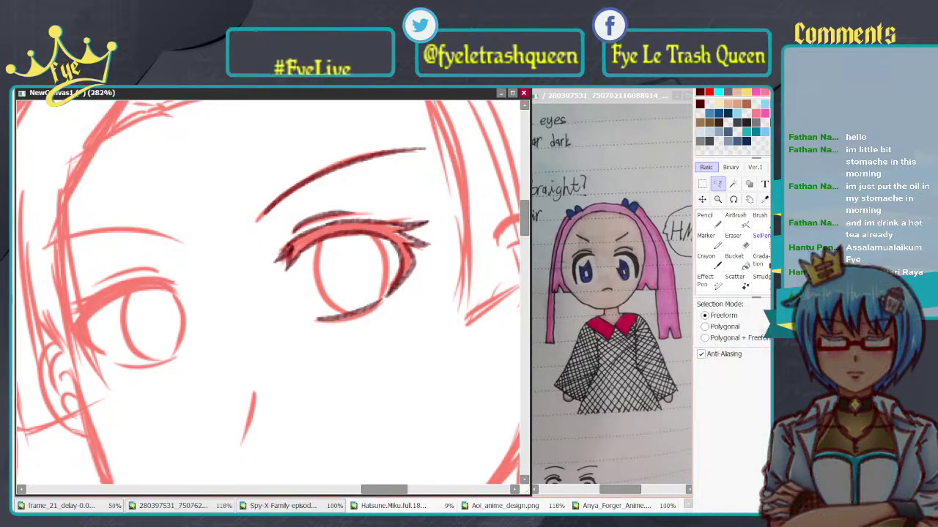
mouse_move(445, 167)
mouse_down()
mouse_move(239, 200)
mouse_move(359, 370)
mouse_move(476, 220)
mouse_up()
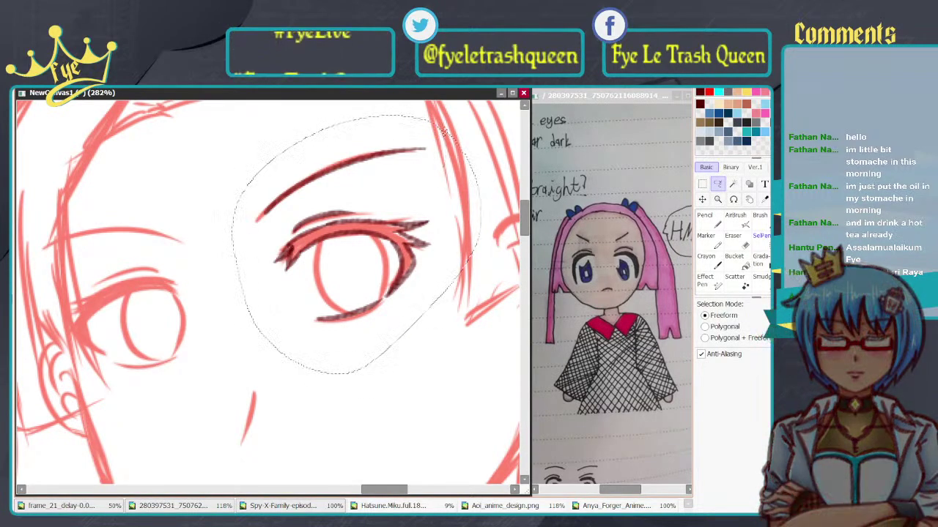
click(702, 184)
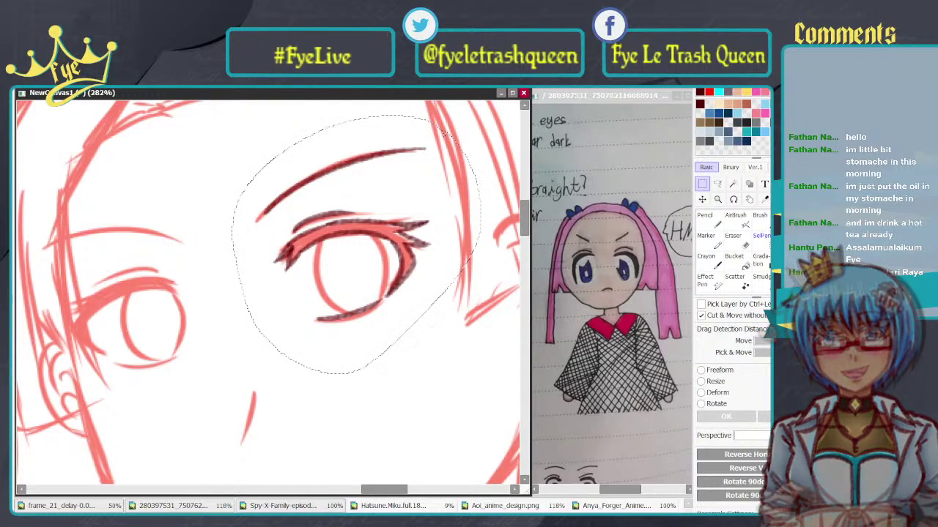
key(ctrl+c)
key(ctrl+v)
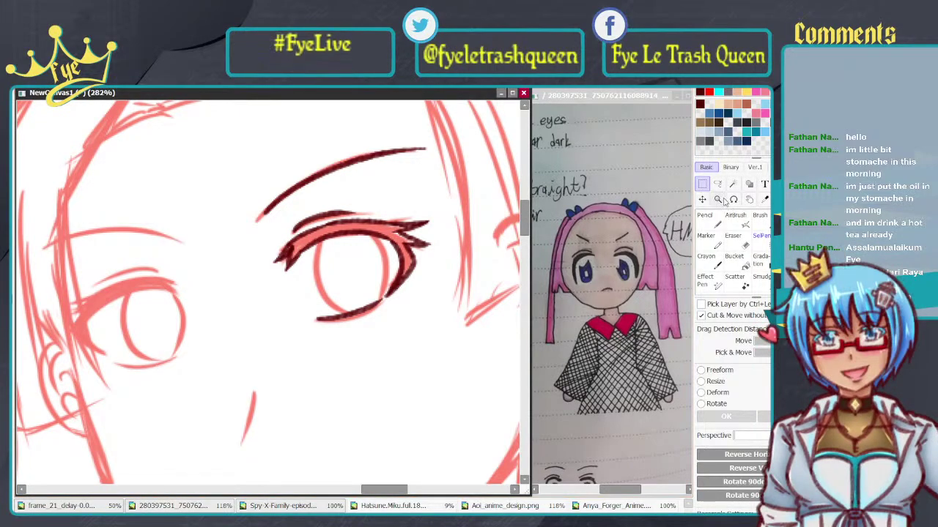
Step: Mirror the pasted eye and eyebrow horizontally in a Freeform transform, and move and rotate the copy to fit over the left eye's sketch
click(718, 371)
click(744, 455)
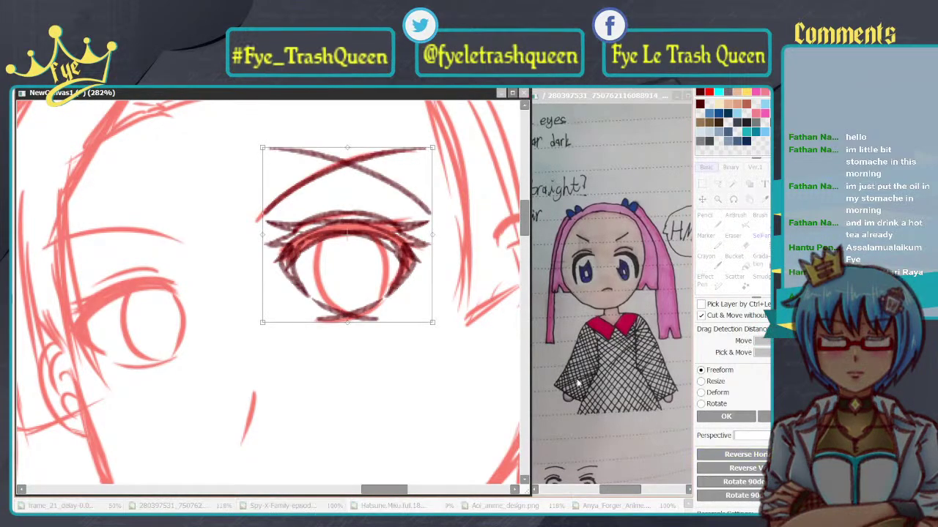
drag(362, 226, 210, 285)
drag(289, 348, 304, 309)
drag(203, 331, 126, 335)
drag(169, 189, 154, 205)
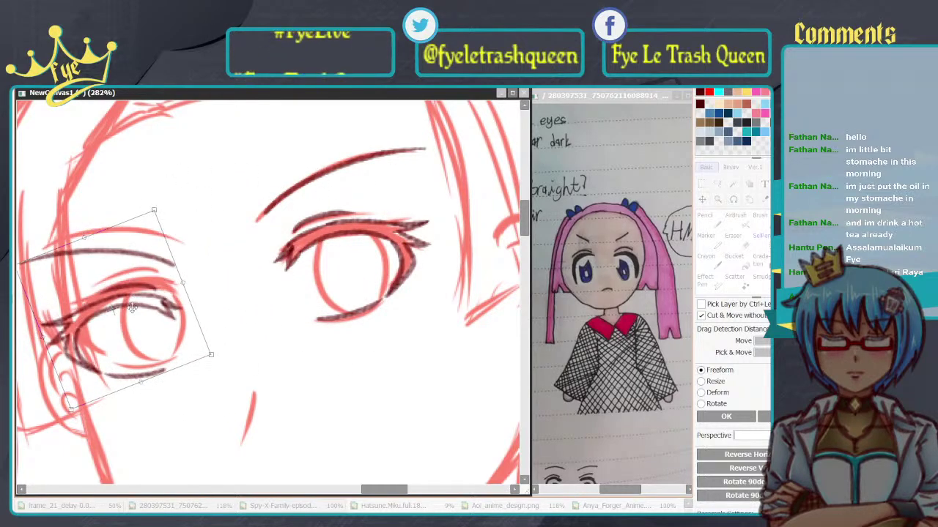
drag(132, 308, 141, 300)
drag(222, 342, 226, 345)
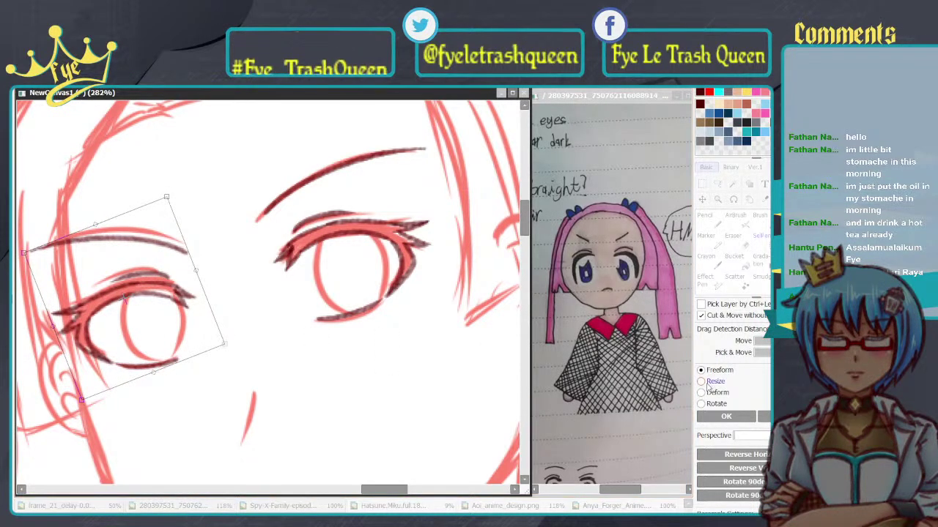
click(726, 416)
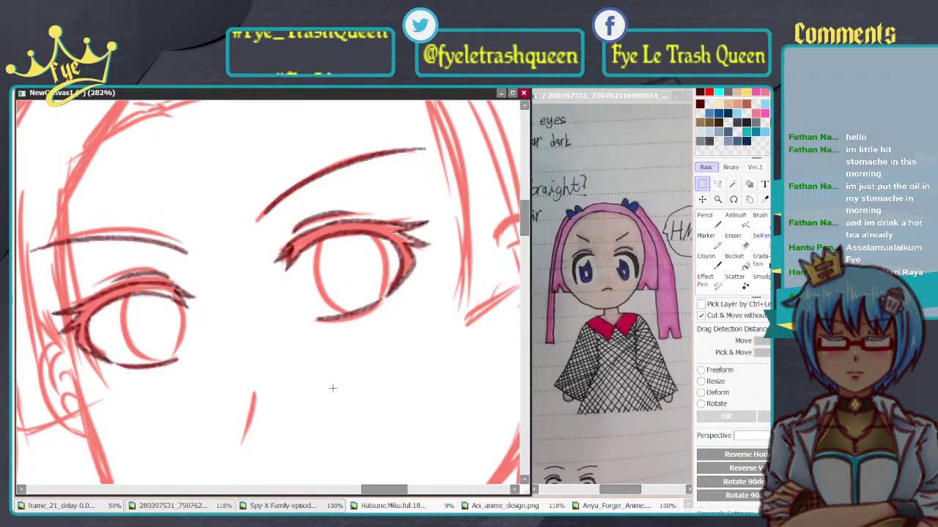
scroll(333, 389, down, 6)
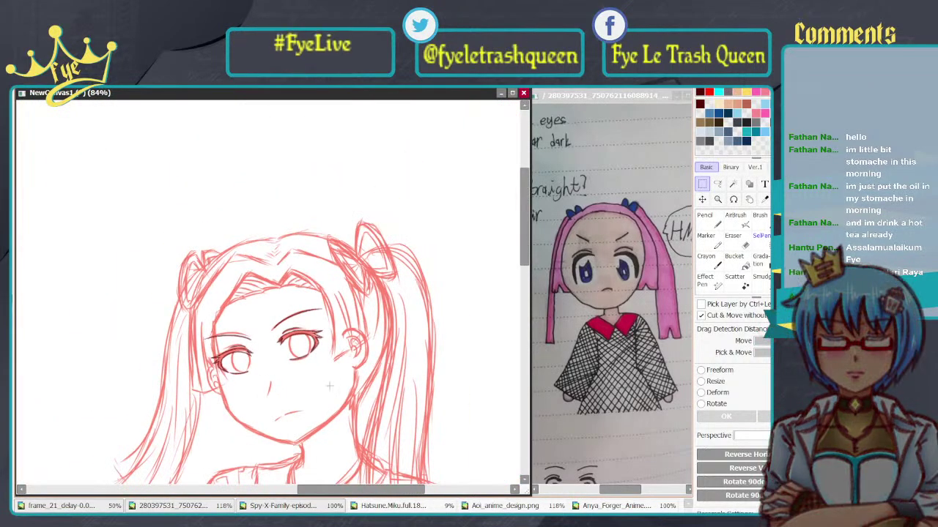
scroll(329, 388, up, 3)
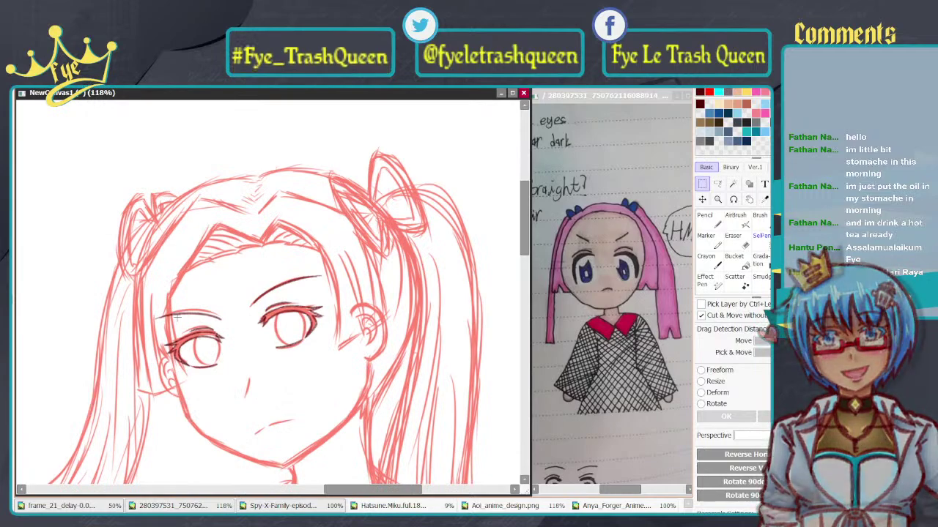
drag(104, 254, 430, 427)
key(ctrl+t)
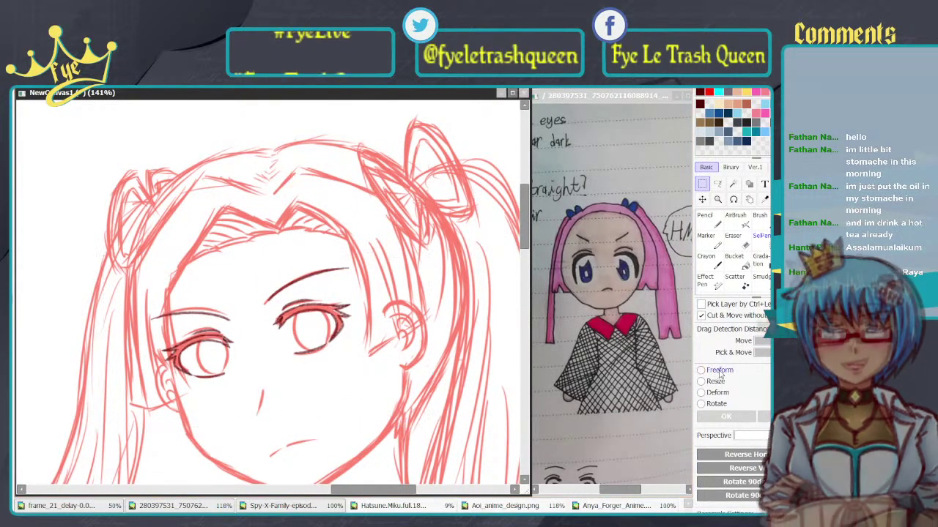
click(726, 417)
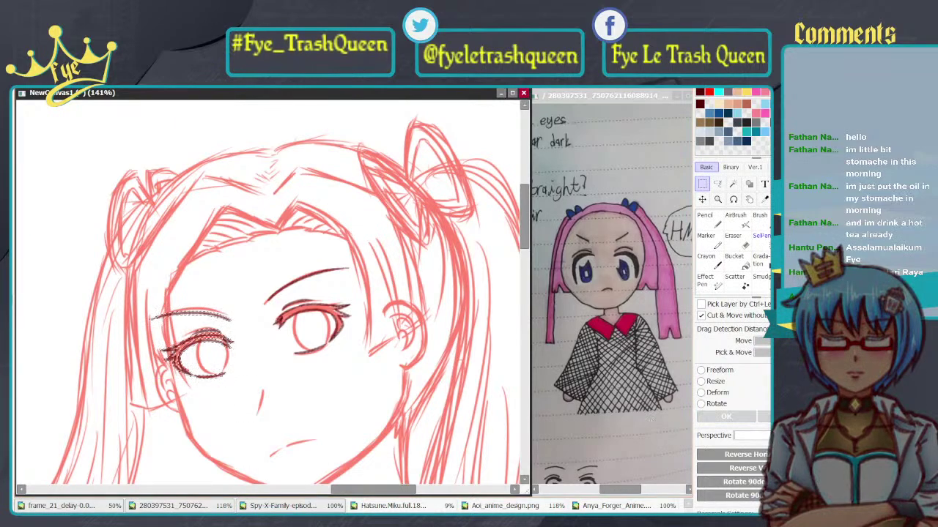
key(ctrl+d)
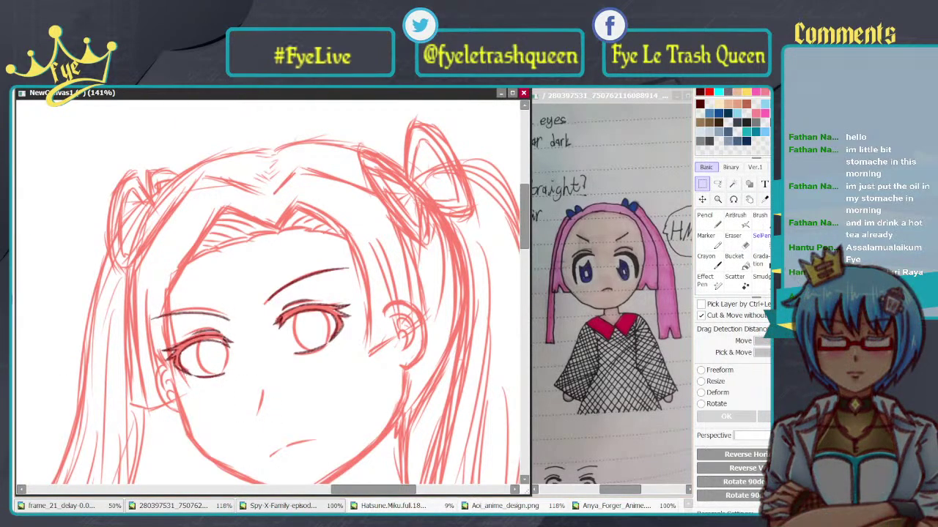
Step: Select both inked eyes with their eyebrows and shift them together slightly down and to the right with a Freeform transform
drag(399, 433, 400, 435)
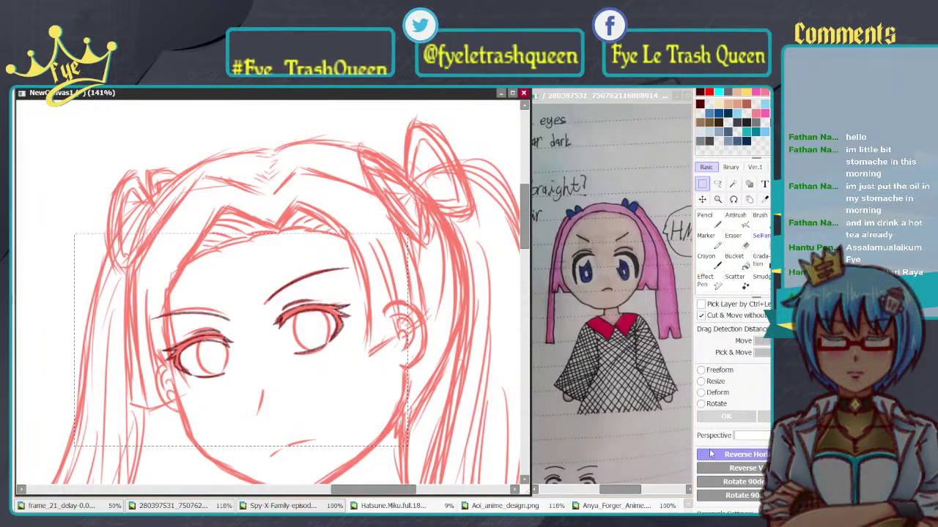
click(723, 371)
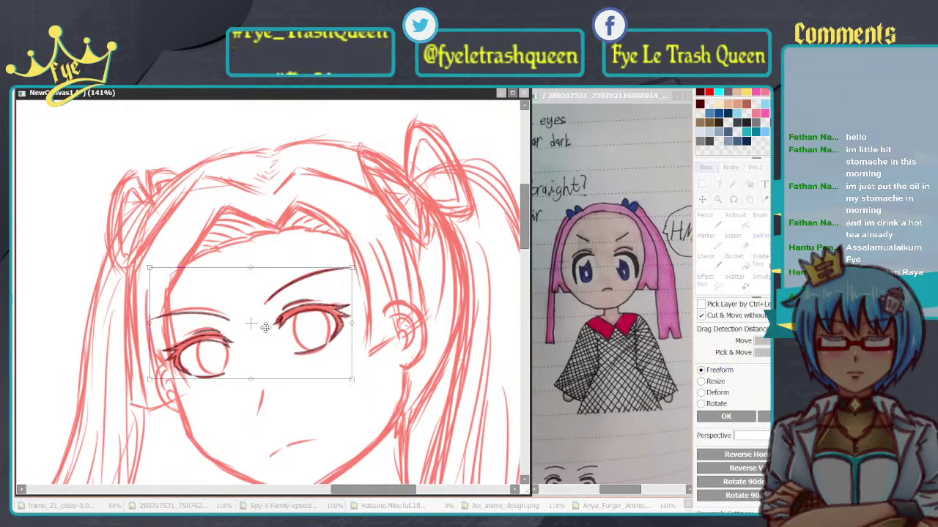
drag(276, 325, 283, 335)
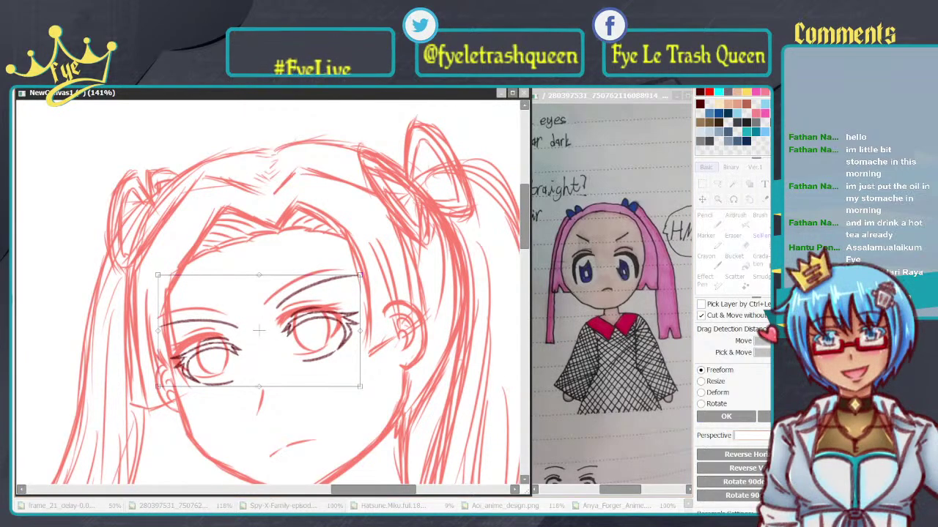
click(726, 418)
key(ctrl+d)
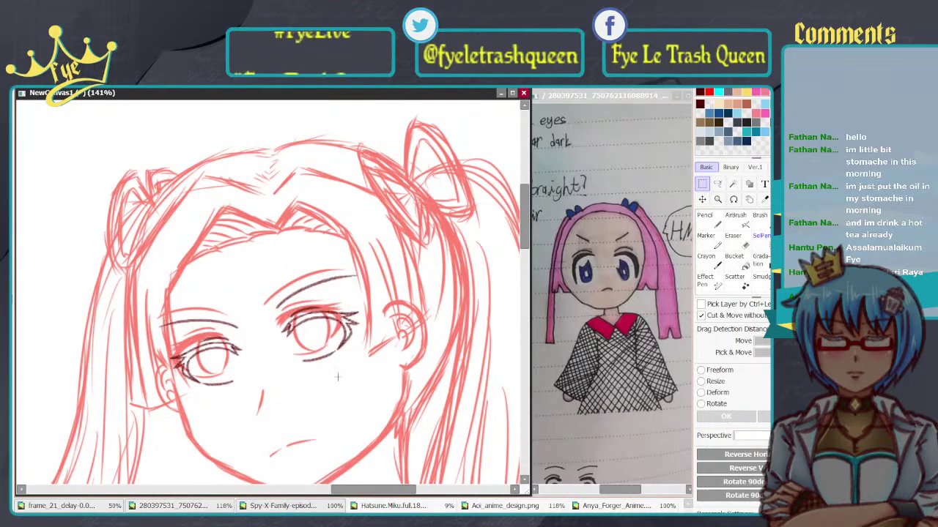
Step: Hide the red sketch of the eyes, eyebrows, nose and mouth, leaving the inked eyes and the head sketch visible
scroll(341, 370, down, 2)
scroll(361, 379, up, 1)
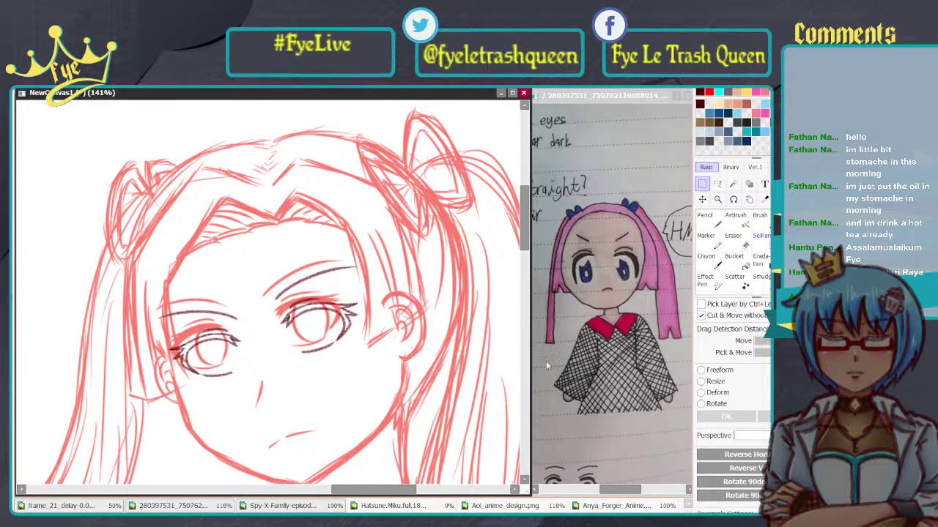
key(ctrl+z)
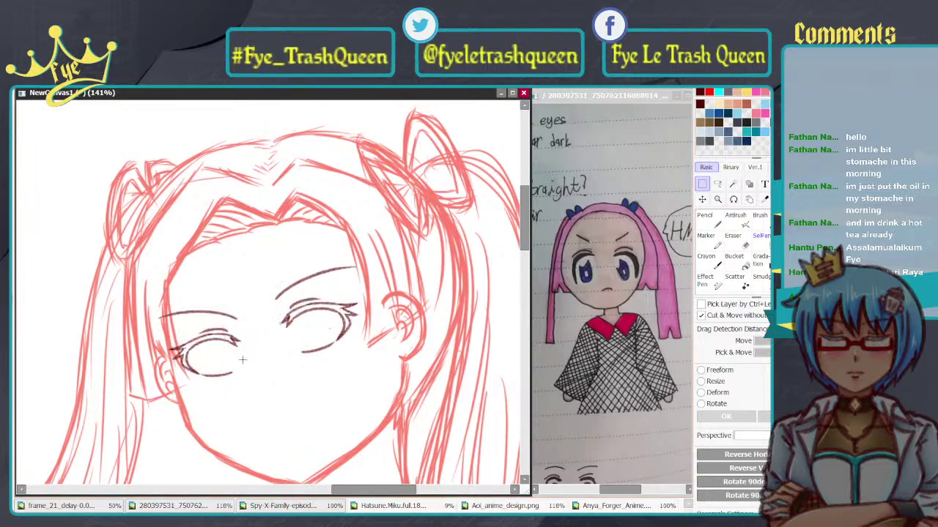
scroll(471, 324, down, 2)
scroll(471, 325, up, 1)
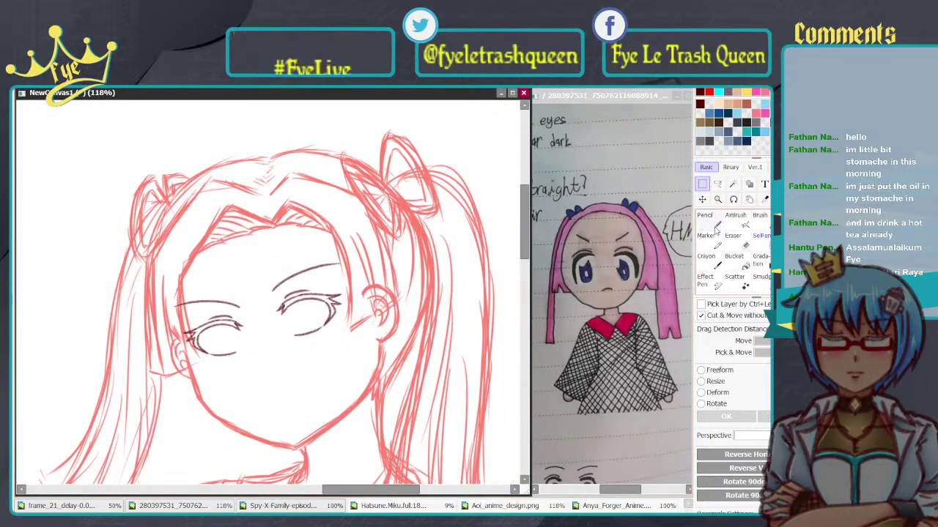
click(714, 224)
scroll(286, 325, up, 6)
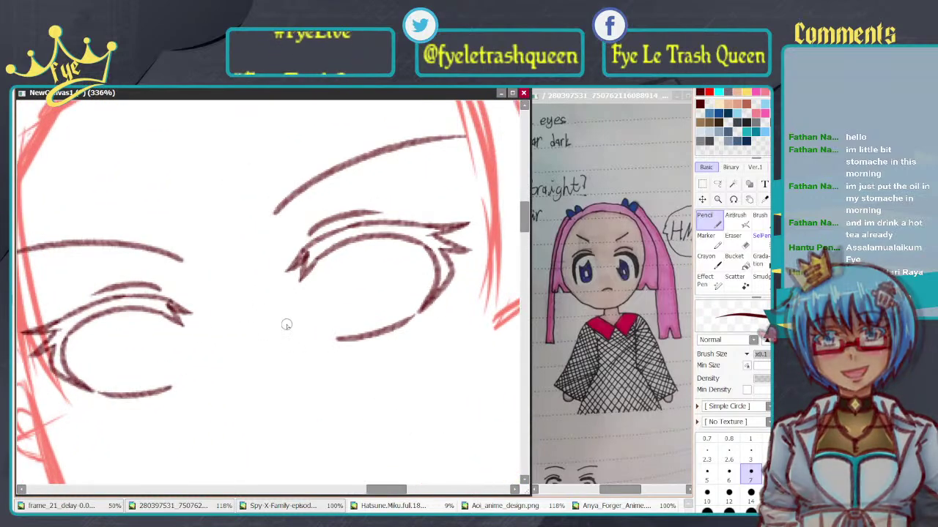
mouse_move(307, 329)
mouse_down()
mouse_move(281, 377)
mouse_move(223, 386)
mouse_up()
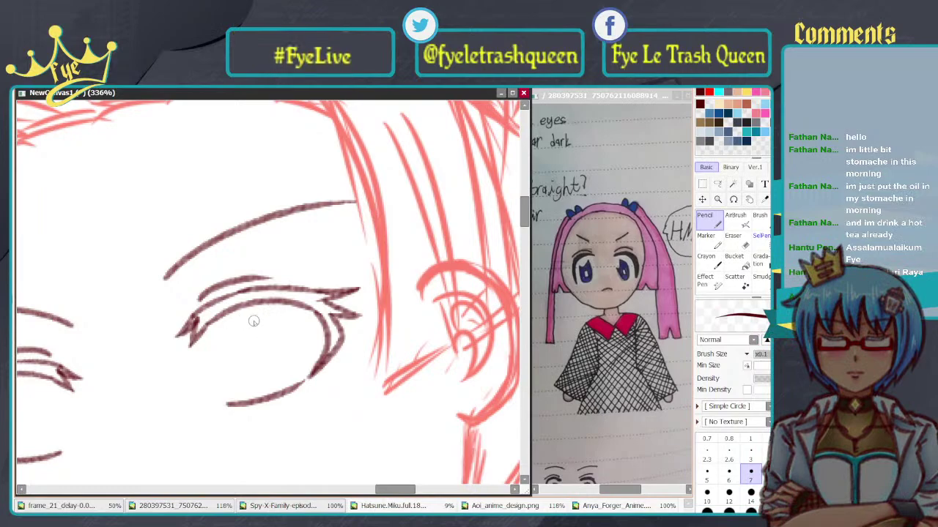
drag(231, 313, 271, 400)
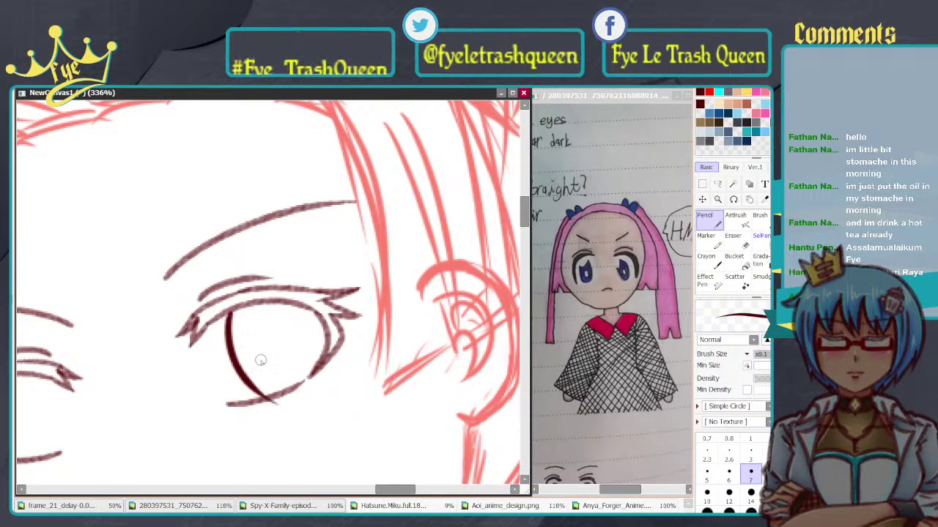
key(ctrl+z)
Step: Draw the inner curve of the iris in the character's left eye with the Paper-textured brush at size 7
click(790, 261)
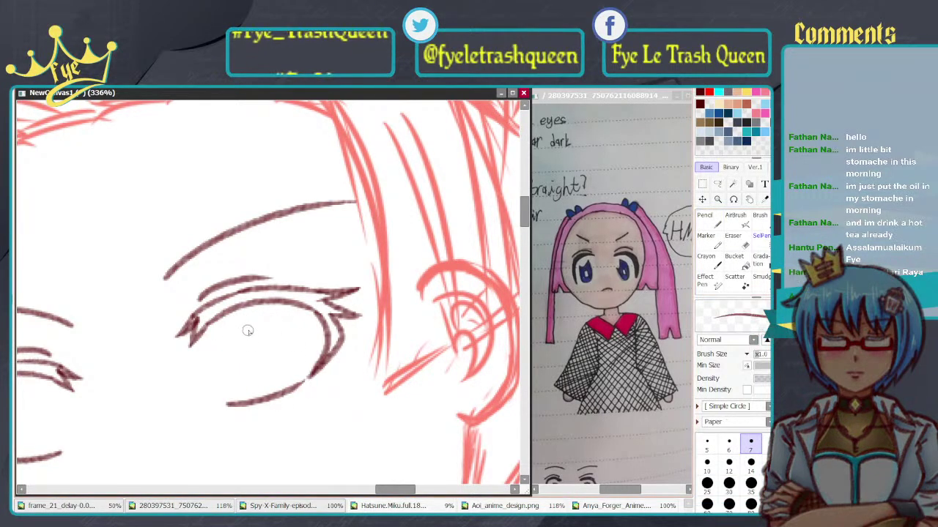
drag(229, 314, 304, 368)
key(ctrl+z)
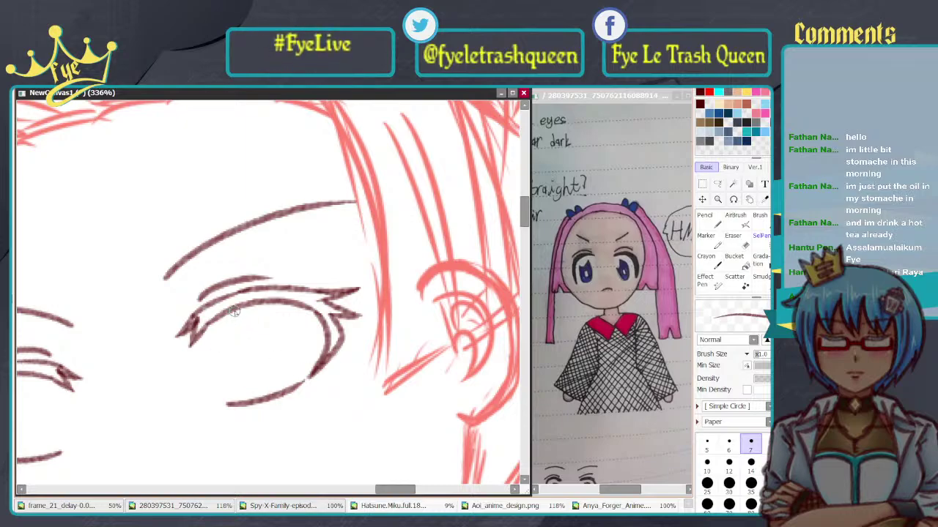
mouse_move(232, 313)
mouse_down()
mouse_move(249, 394)
mouse_move(287, 350)
mouse_up()
key(ctrl+z)
mouse_move(236, 315)
mouse_down()
mouse_move(236, 370)
mouse_move(285, 388)
mouse_up()
key(ctrl+z)
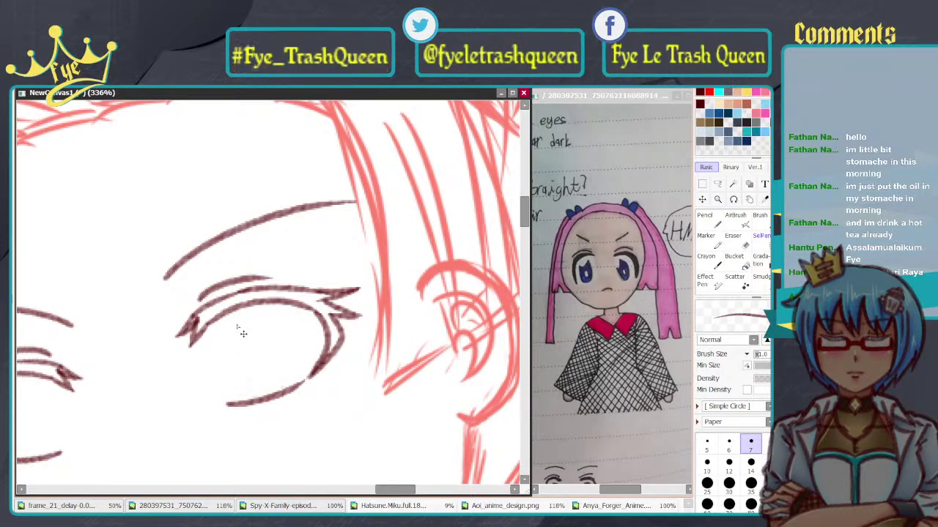
drag(235, 314, 285, 388)
key(ctrl+z)
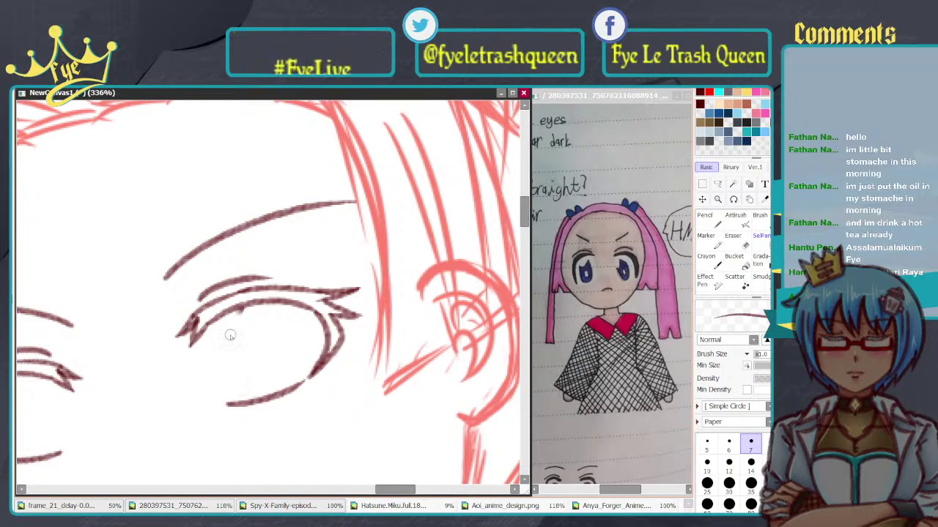
drag(235, 315, 292, 368)
key(ctrl+z)
drag(242, 310, 287, 390)
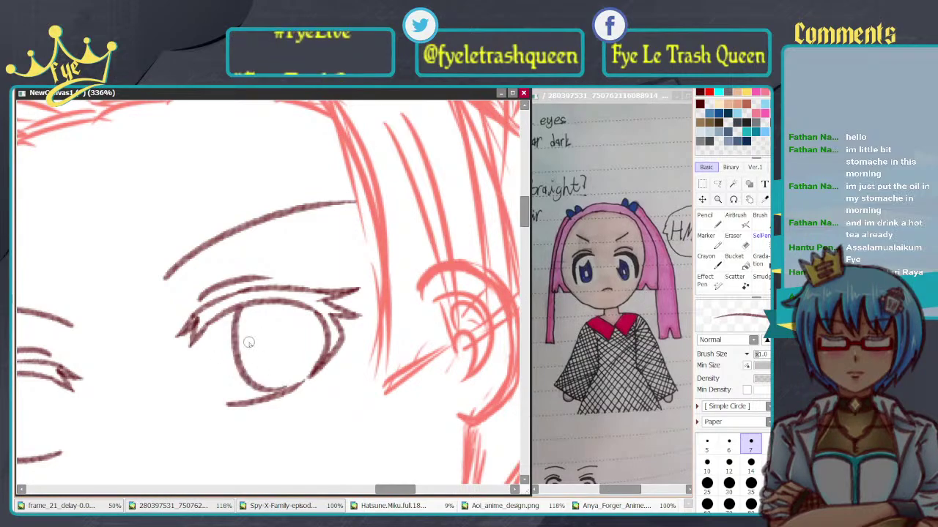
key(ctrl+z)
mouse_move(242, 309)
mouse_down()
mouse_move(230, 343)
mouse_move(282, 370)
mouse_up()
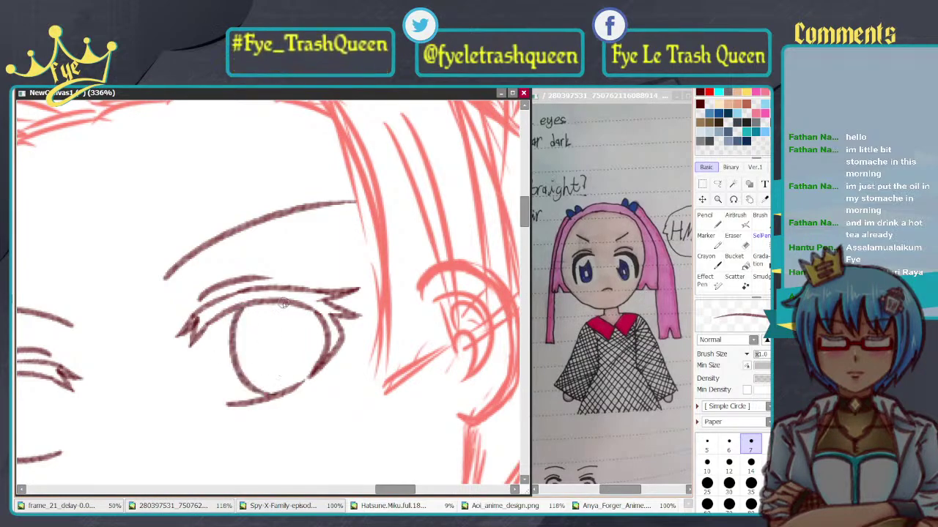
Step: Draw the outer curve of the iris in the character's left eye, from the upper lid down to the lower lid line
mouse_move(285, 304)
mouse_down()
mouse_move(311, 339)
mouse_move(295, 384)
mouse_up()
key(ctrl+z)
drag(283, 304, 296, 382)
key(ctrl+z)
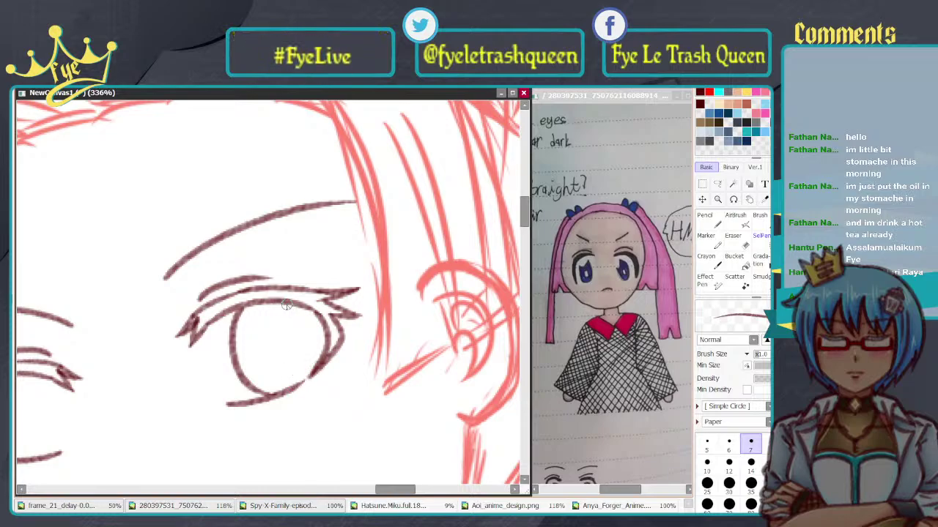
mouse_move(287, 305)
mouse_down()
mouse_move(304, 336)
mouse_move(299, 387)
mouse_up()
key(ctrl+z)
mouse_move(286, 306)
mouse_down()
mouse_move(311, 345)
mouse_move(299, 389)
mouse_up()
key(ctrl+z)
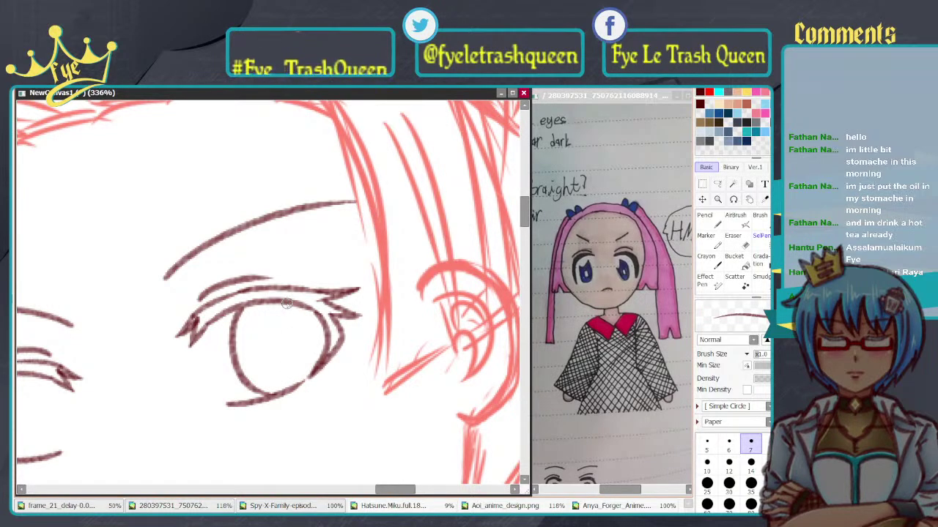
mouse_move(285, 303)
mouse_down()
mouse_move(309, 343)
mouse_move(299, 390)
mouse_up()
key(ctrl+z)
mouse_move(286, 304)
mouse_down()
mouse_move(305, 337)
mouse_move(301, 387)
mouse_up()
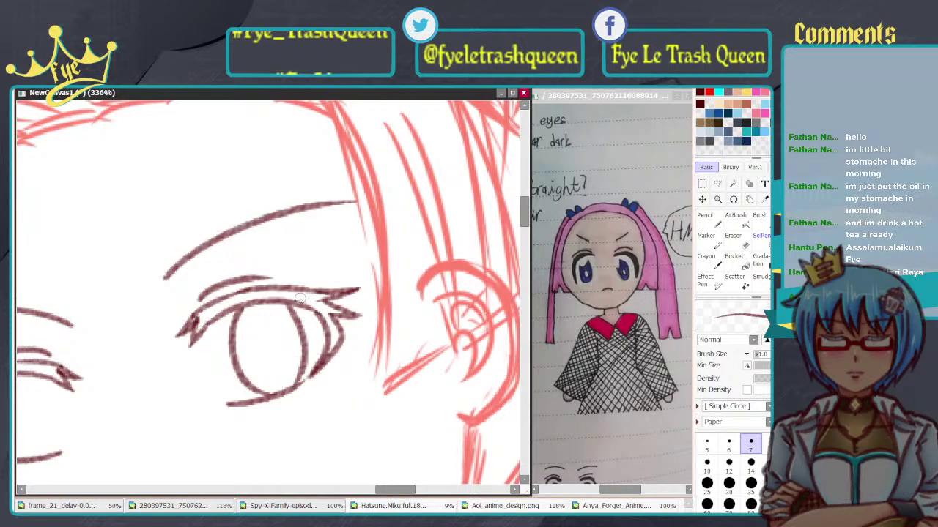
key(ctrl+z)
mouse_move(286, 304)
mouse_down()
mouse_move(303, 364)
mouse_move(292, 356)
mouse_move(305, 370)
mouse_move(310, 357)
mouse_move(298, 381)
mouse_up()
key(ctrl+z)
key(ctrl+z)
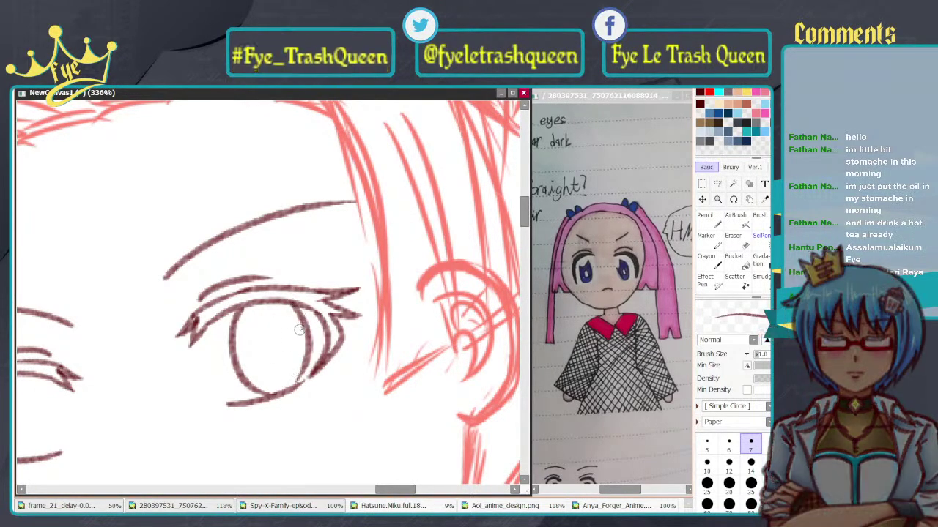
key(ctrl+z)
drag(290, 306, 300, 387)
key(ctrl+z)
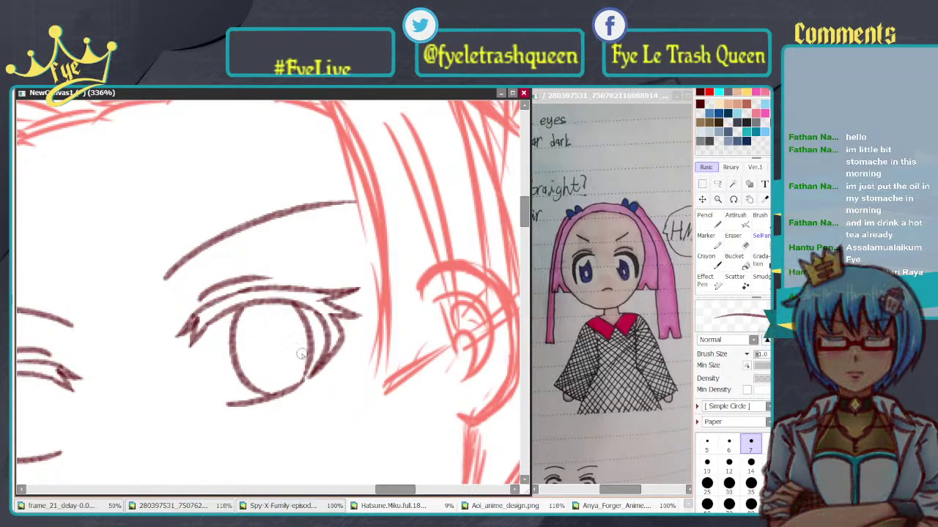
Step: Draw the two curves of the iris in the character's right eye between the upper and lower lids
drag(93, 328, 262, 232)
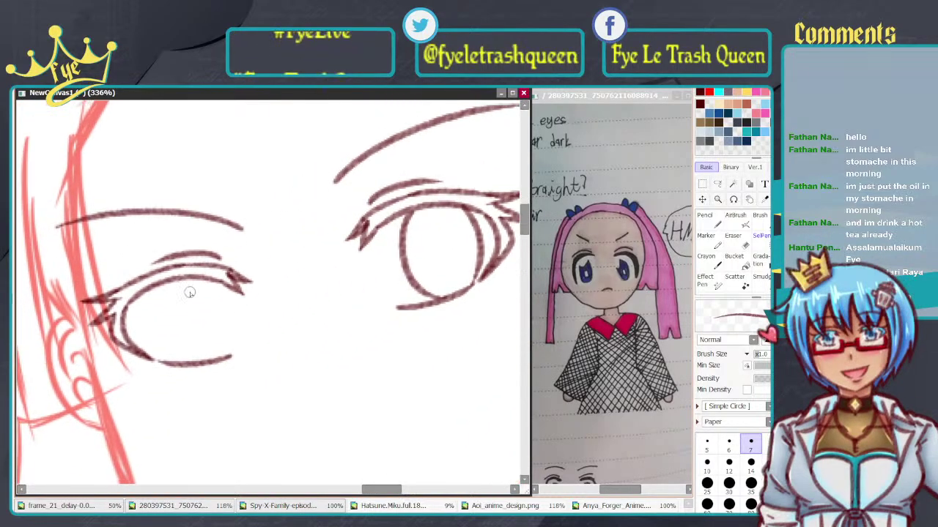
drag(160, 288, 194, 358)
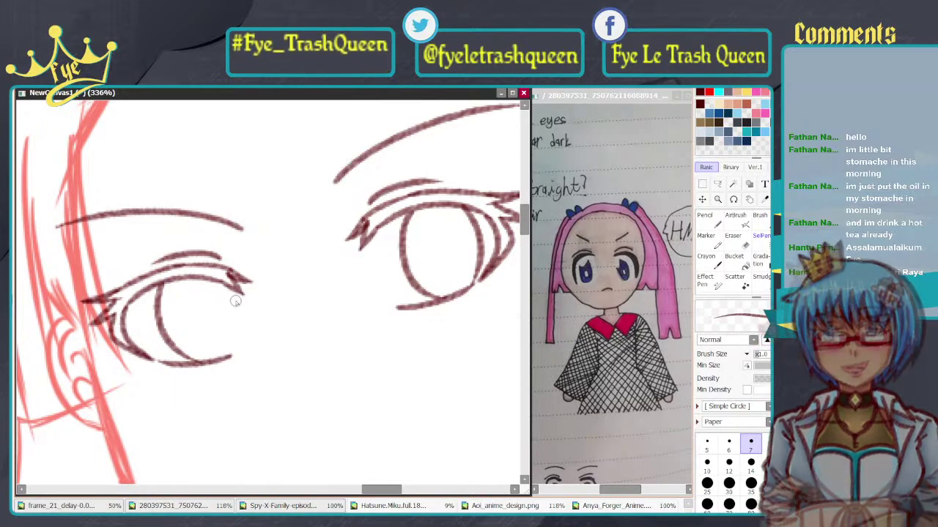
drag(228, 286, 231, 357)
key(ctrl+z)
key(ctrl+z)
drag(222, 286, 226, 357)
key(ctrl+z)
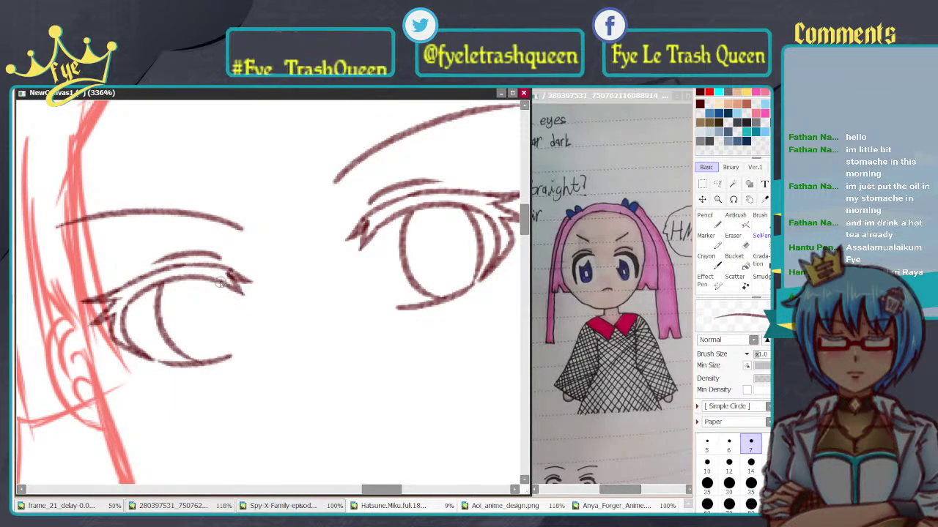
drag(222, 284, 225, 355)
Step: Show the rough facial sketch and trace the short curved nose line over it
scroll(230, 246, down, 5)
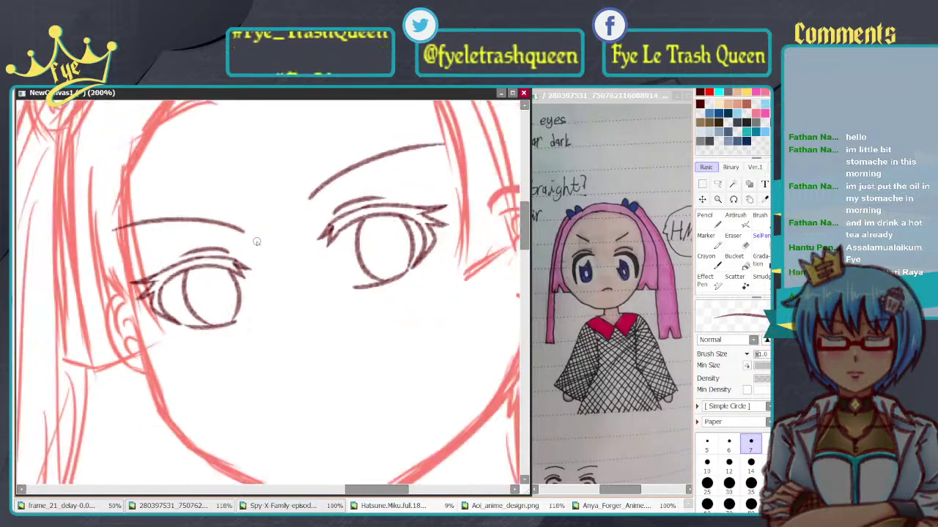
scroll(448, 243, down, 1)
scroll(318, 242, up, 2)
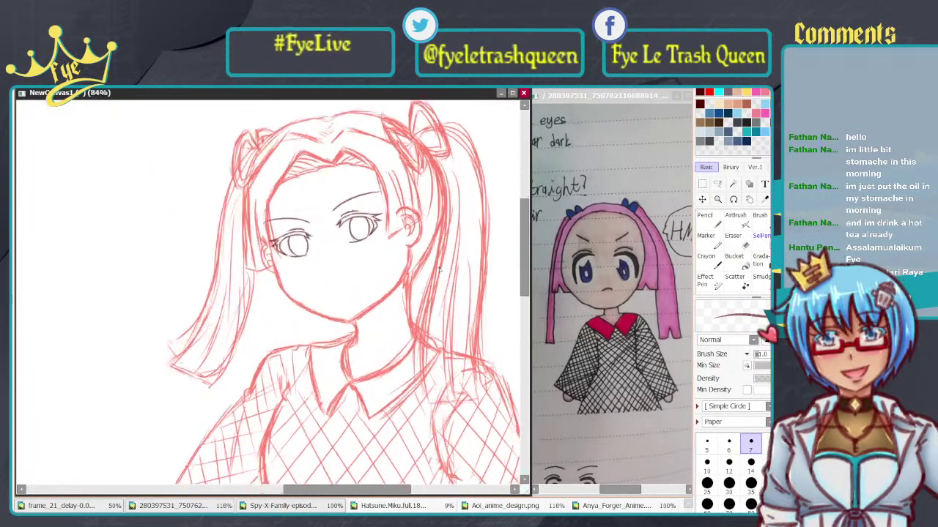
scroll(363, 187, up, 2)
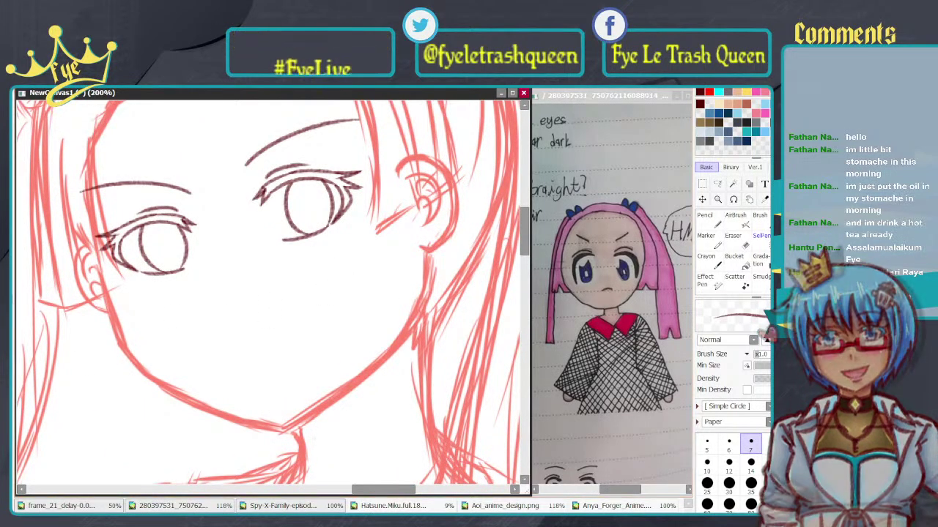
key(ctrl+z)
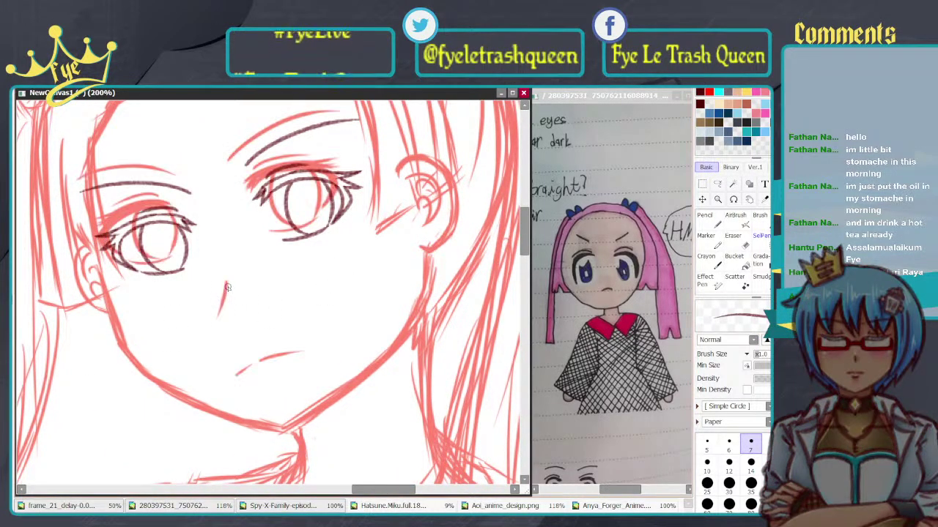
drag(226, 285, 217, 317)
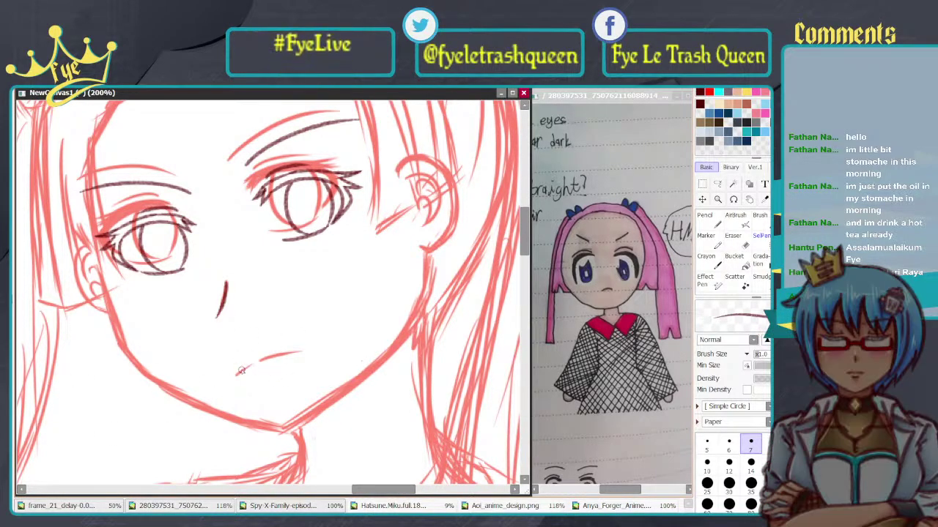
Step: Trace the two-part mouth line over the sketch and add a short lower-lip stroke beneath it
key(ctrl+z)
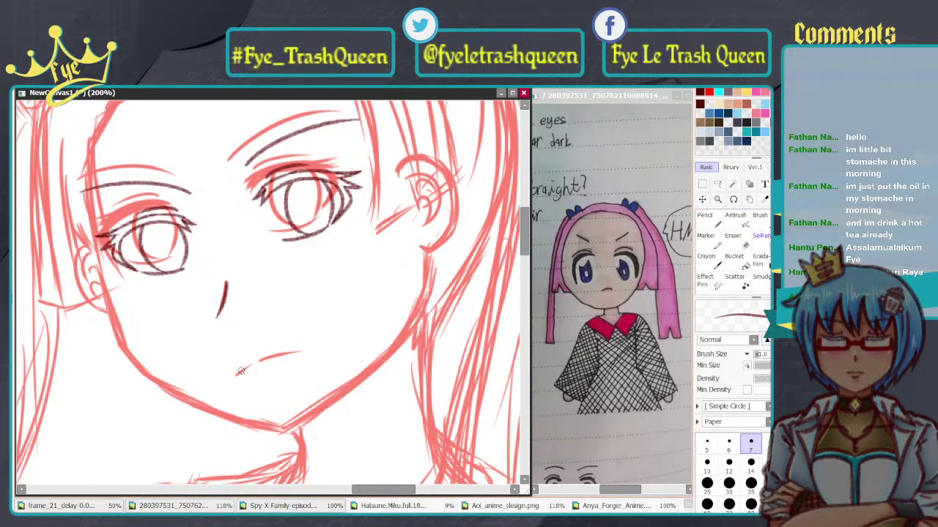
mouse_move(241, 371)
mouse_down()
mouse_move(318, 352)
mouse_move(263, 359)
mouse_move(304, 351)
mouse_up()
key(ctrl+z)
key(ctrl+z)
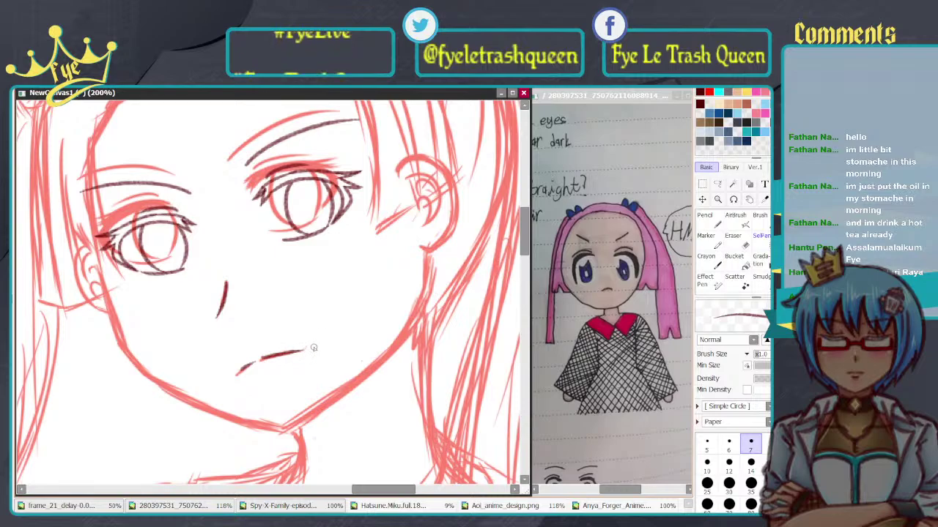
drag(255, 375, 283, 363)
key(ctrl+z)
key(ctrl+z)
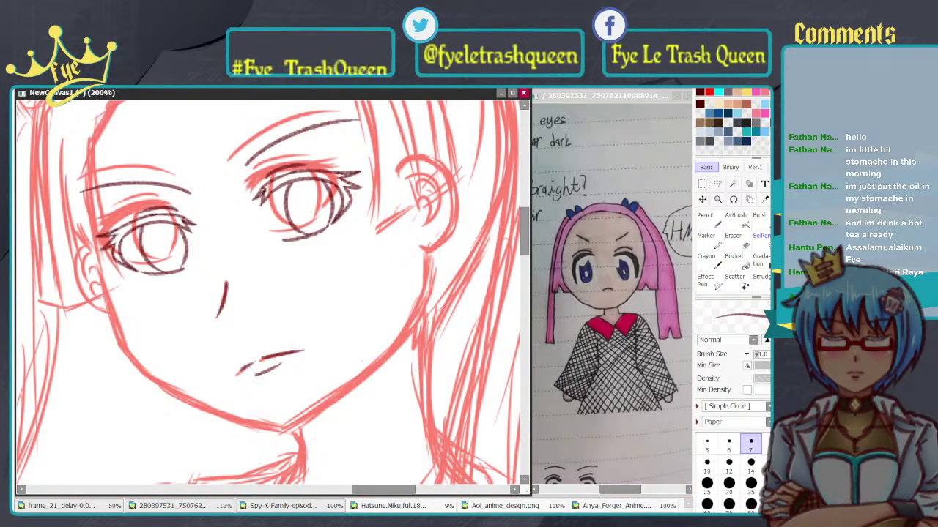
Step: Hide the rough facial sketch and redraw the short lower-lip stroke as a slightly curved line under the mouth
key(Delete)
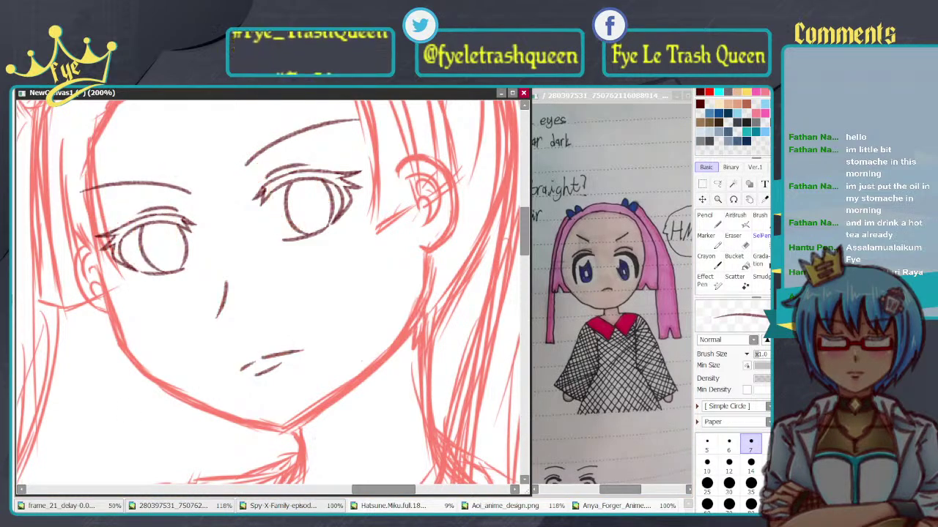
scroll(155, 303, down, 4)
scroll(205, 325, up, 7)
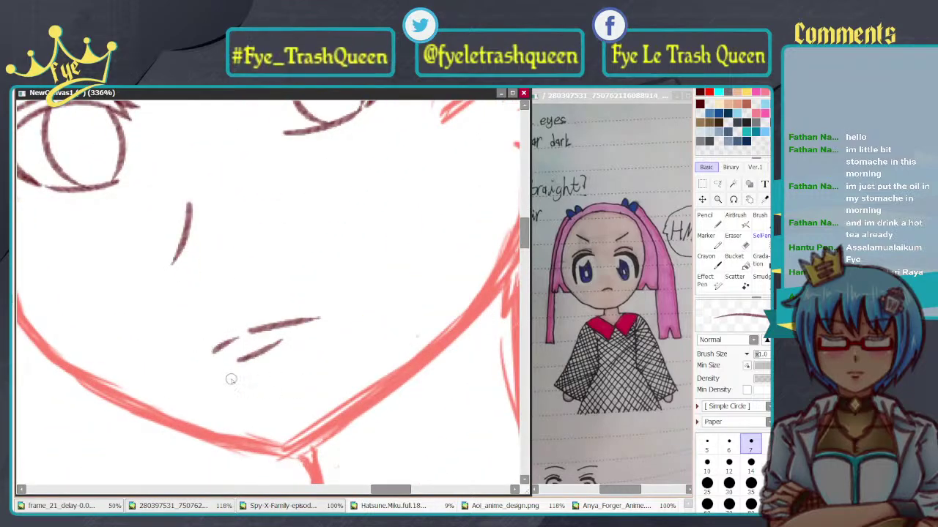
key(ctrl+z)
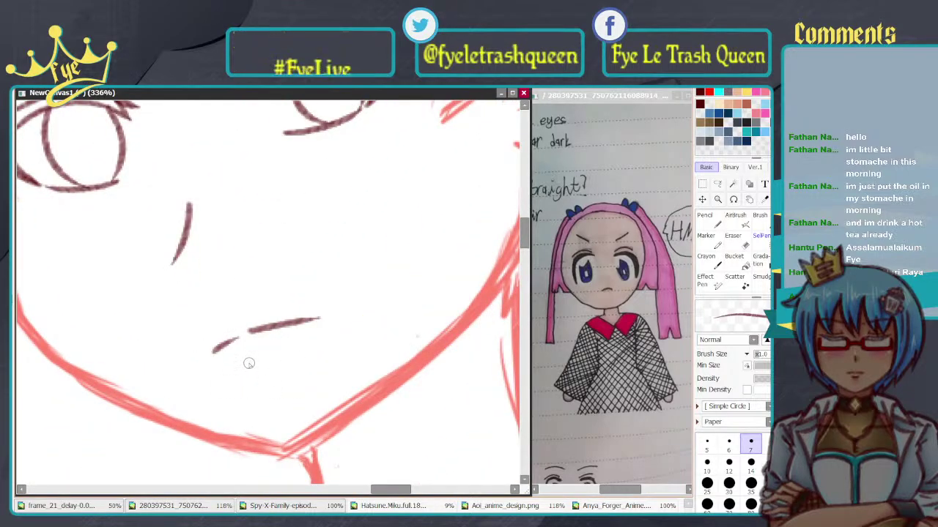
drag(240, 364, 281, 349)
key(ctrl+z)
key(ctrl+z)
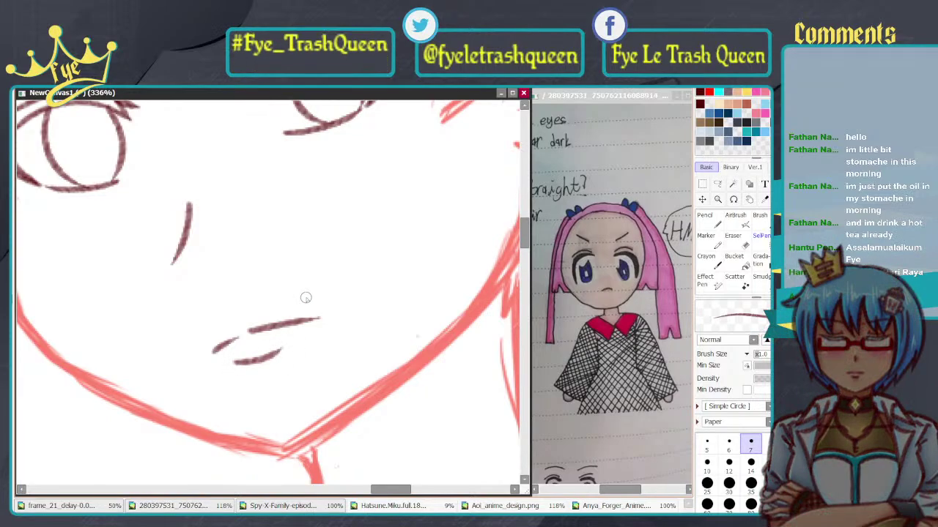
scroll(310, 308, down, 6)
scroll(434, 223, up, 4)
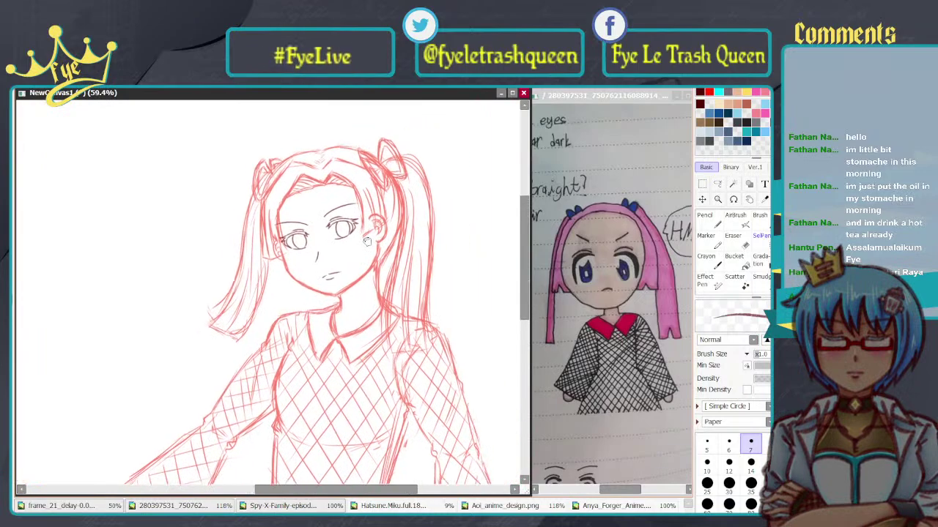
scroll(351, 300, up, 2)
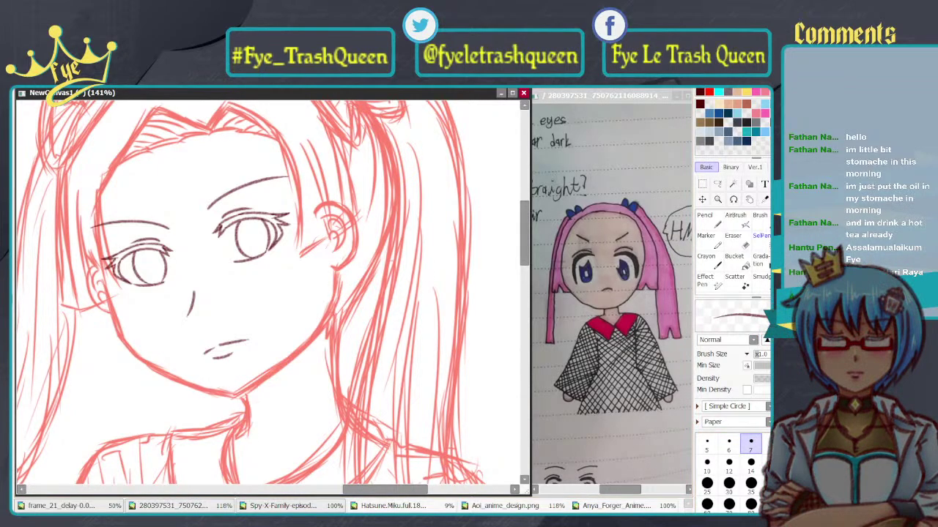
key(alt+Tab)
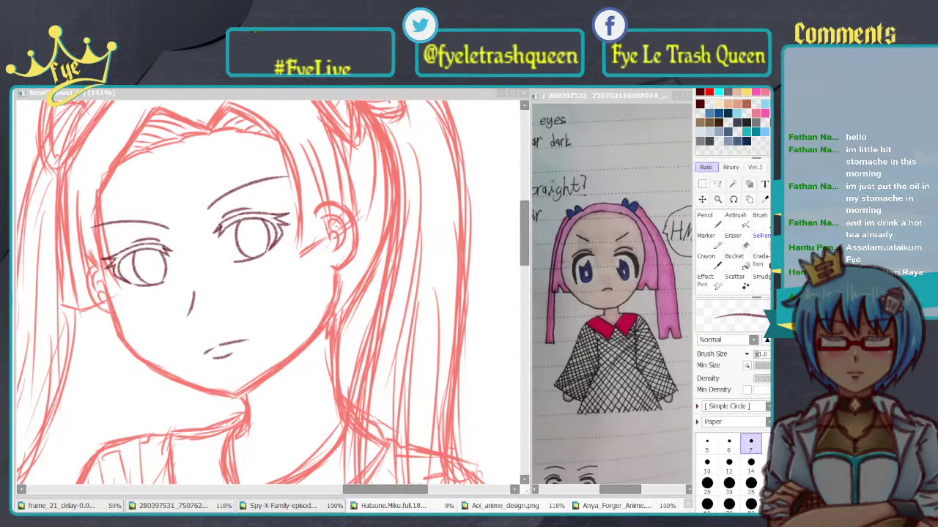
key(alt+Tab)
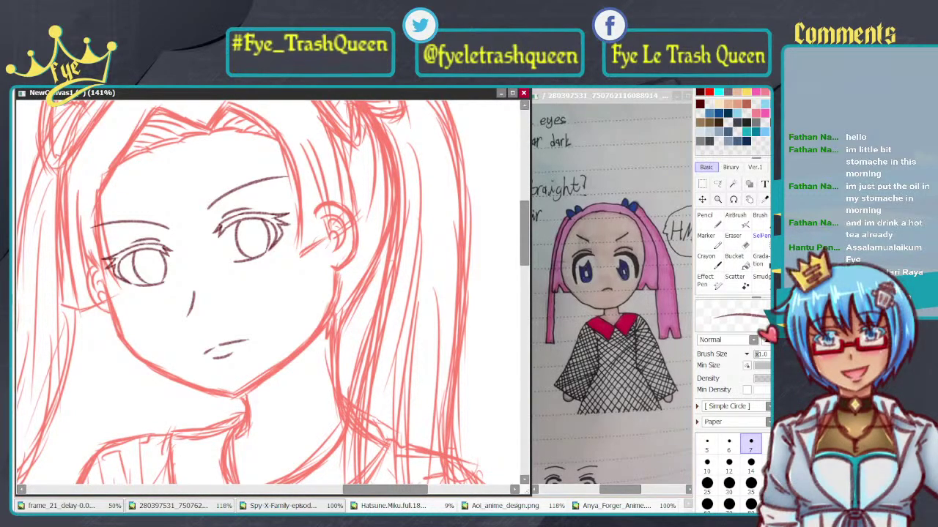
key(alt+Tab)
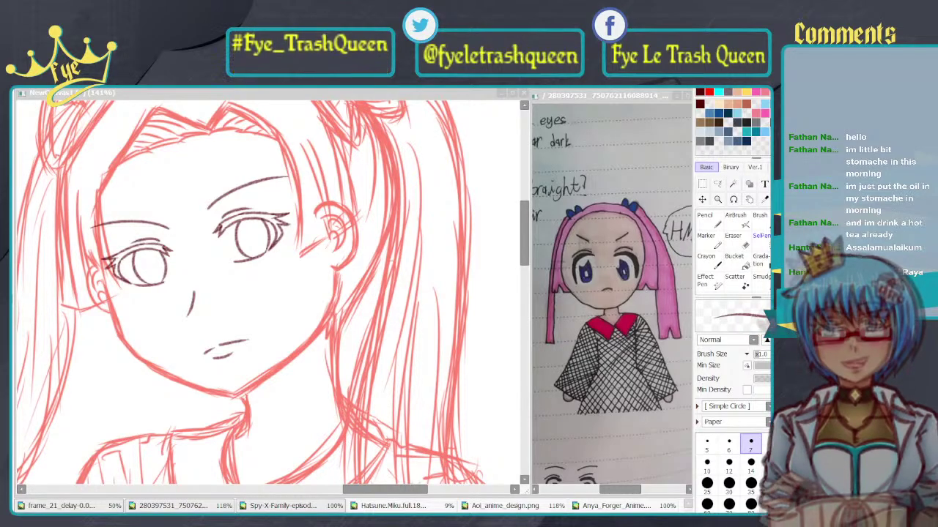
Step: Adjust the brush to a slightly thicker size and ink the short temple line beside the outer corner of the character's right eye
click(287, 302)
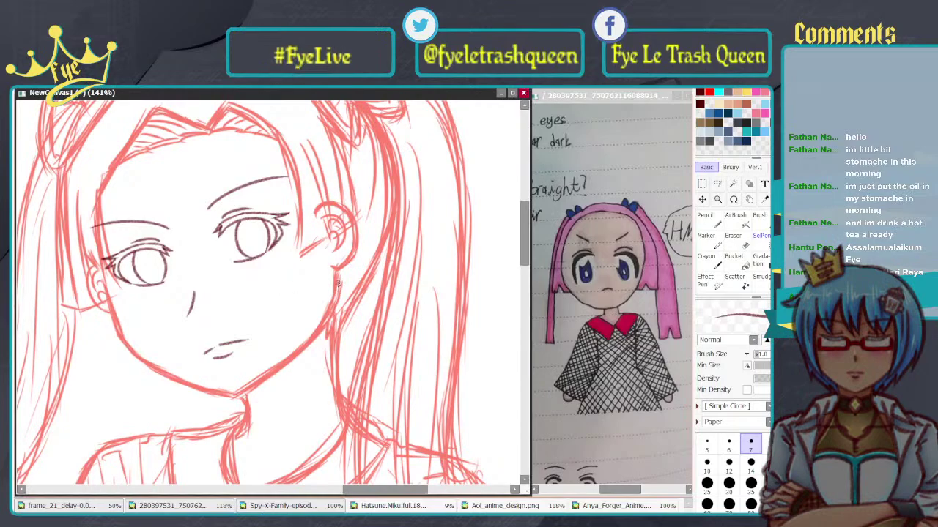
scroll(189, 218, down, 3)
scroll(167, 244, up, 3)
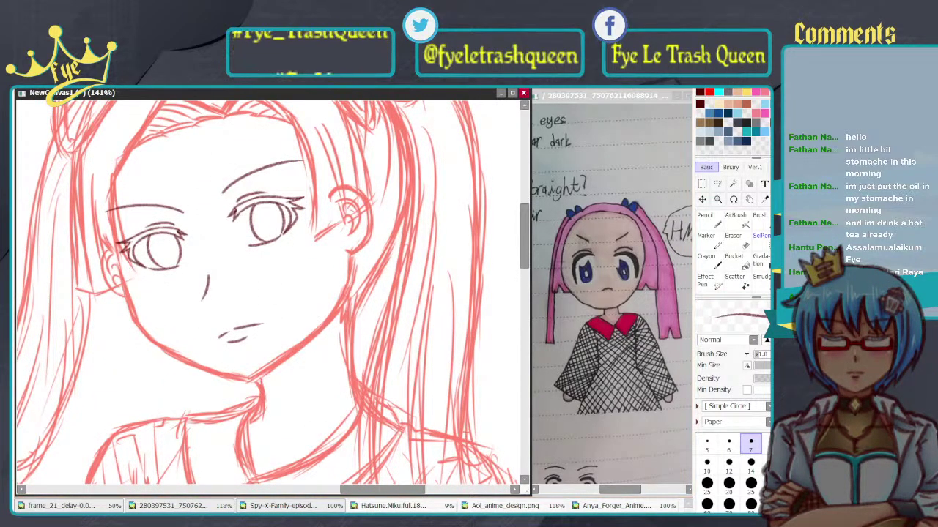
key(])
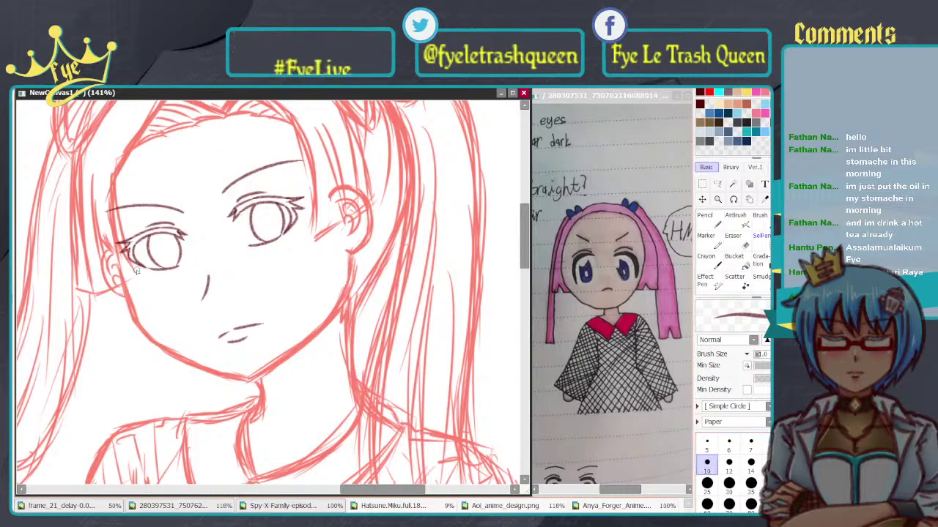
scroll(136, 271, up, 1)
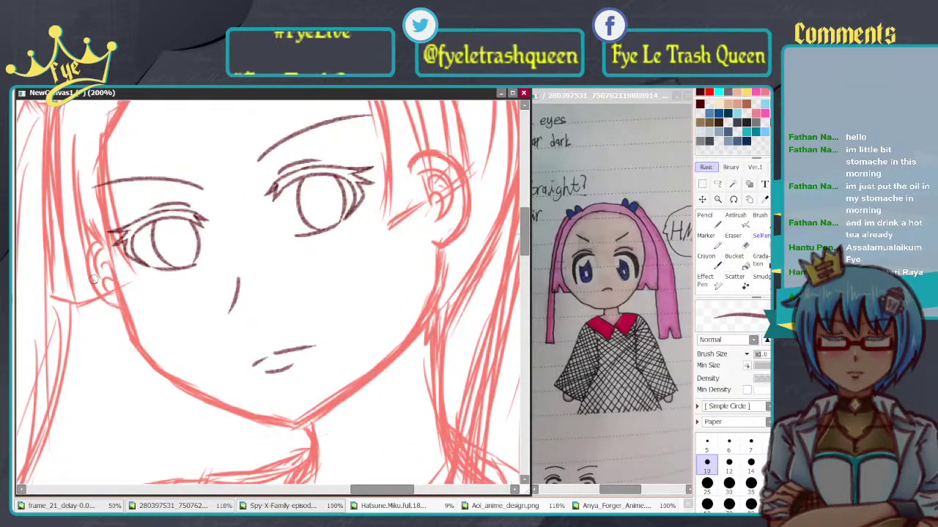
drag(95, 234, 129, 287)
key(ctrl+z)
drag(95, 234, 120, 275)
key(ctrl+z)
key(bracketleft)
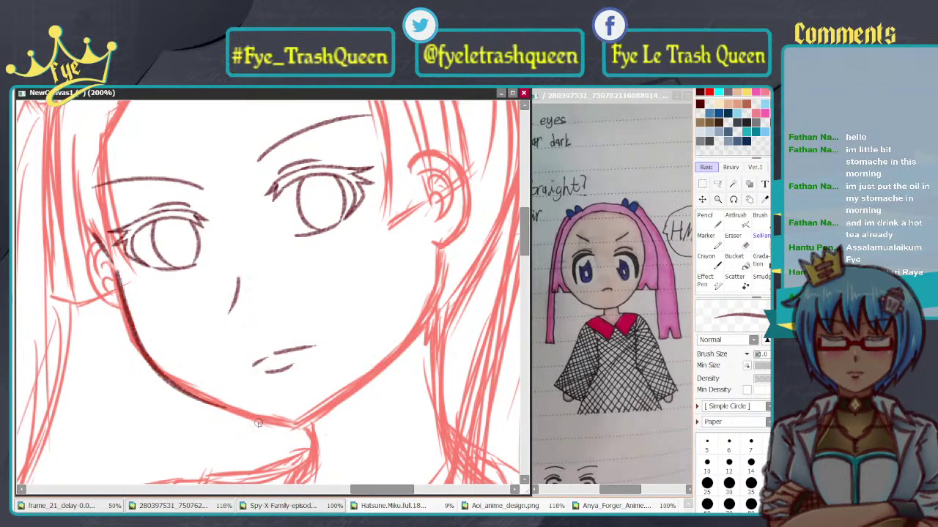
Step: Trace the cheek and jaw line on the character's right side from beside the eye down to the chin tip
mouse_move(118, 274)
mouse_down()
mouse_move(139, 324)
mouse_move(273, 415)
mouse_up()
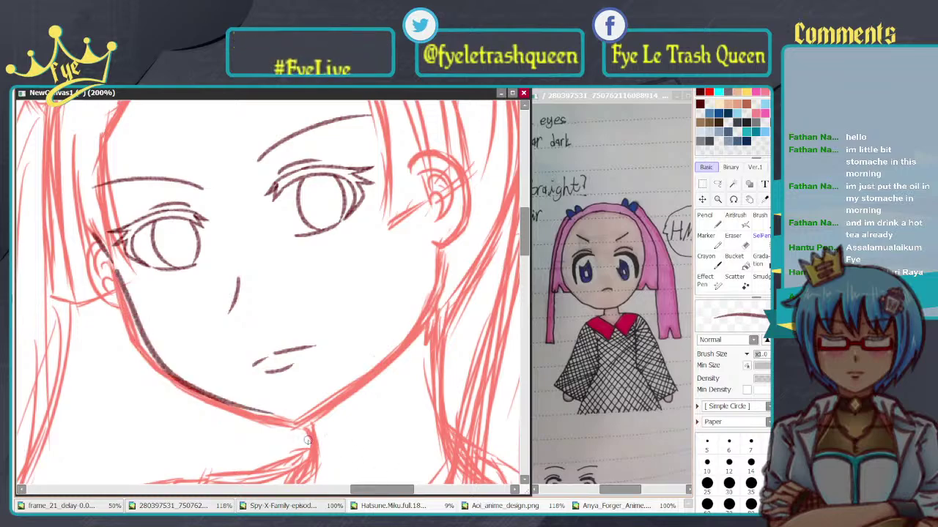
key(ctrl+z)
drag(116, 276, 260, 413)
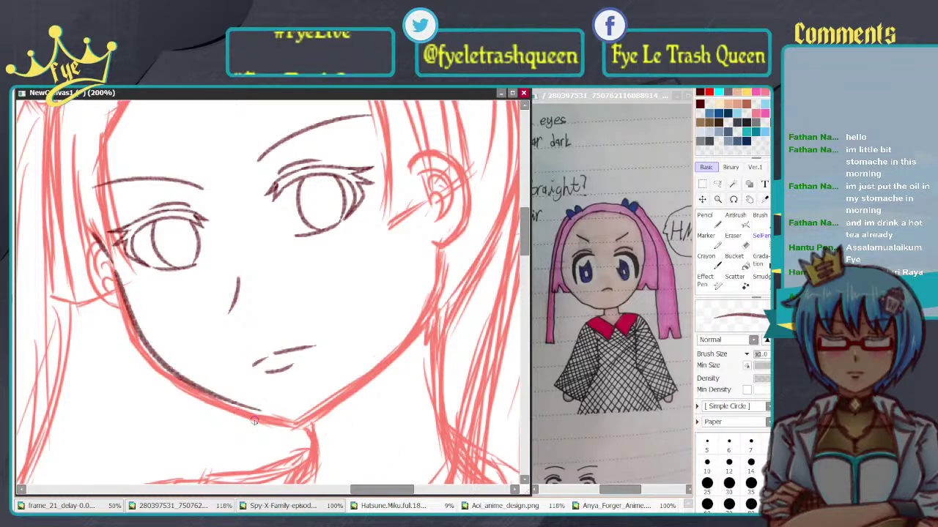
key(ctrl+z)
drag(114, 272, 296, 419)
key(ctrl+z)
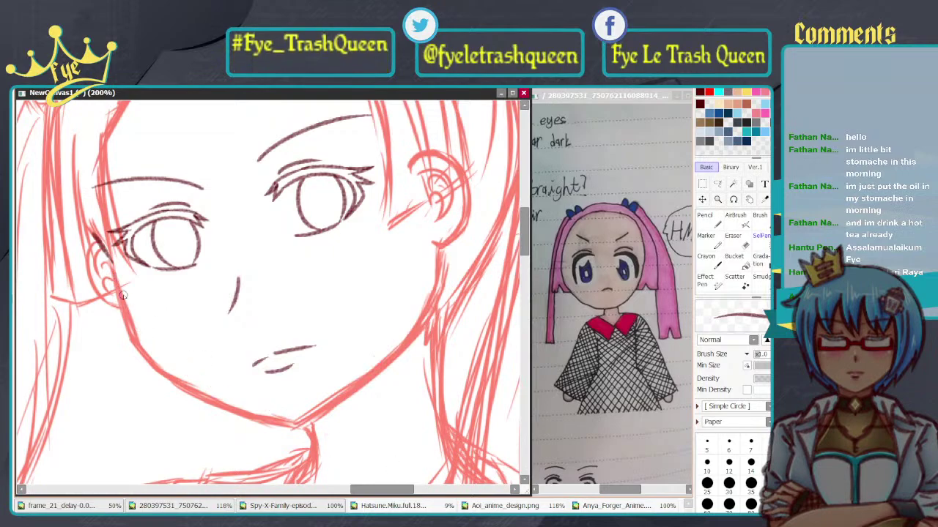
drag(115, 273, 284, 413)
key(ctrl+z)
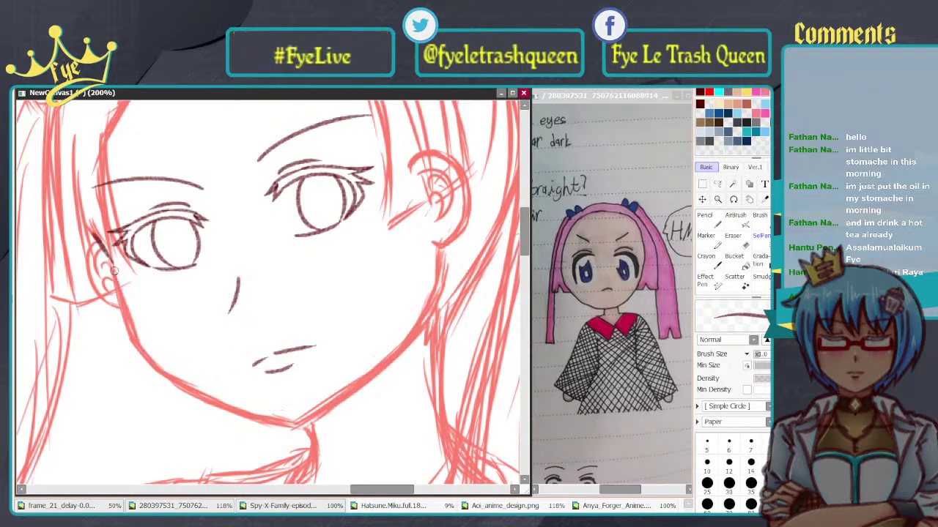
drag(115, 271, 293, 422)
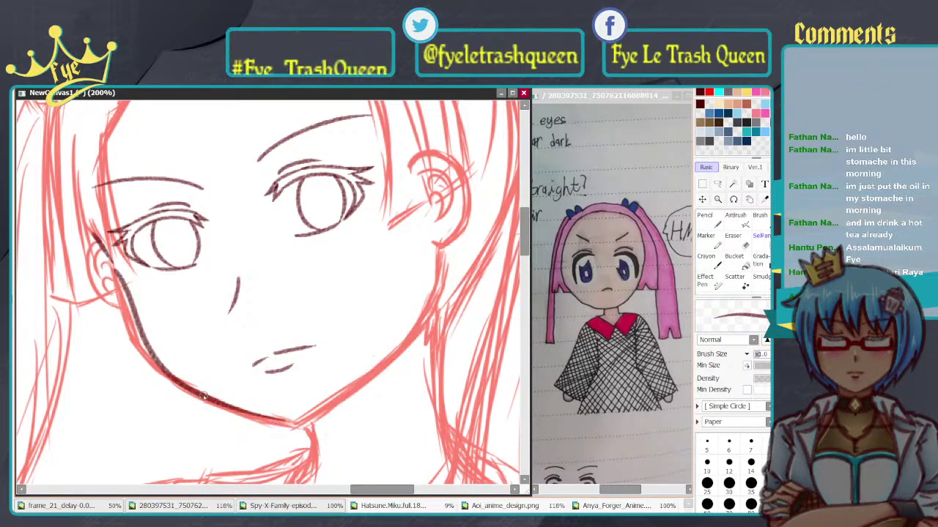
drag(203, 395, 287, 421)
key(ctrl+z)
Step: Trace the jaw line on the character's left side between the chin tip and the base of the ear
mouse_move(218, 403)
mouse_down()
mouse_move(300, 426)
mouse_move(432, 306)
mouse_up()
key(ctrl+z)
mouse_move(293, 425)
mouse_down()
mouse_move(395, 342)
mouse_move(435, 301)
mouse_up()
key(ctrl+z)
drag(294, 423, 432, 307)
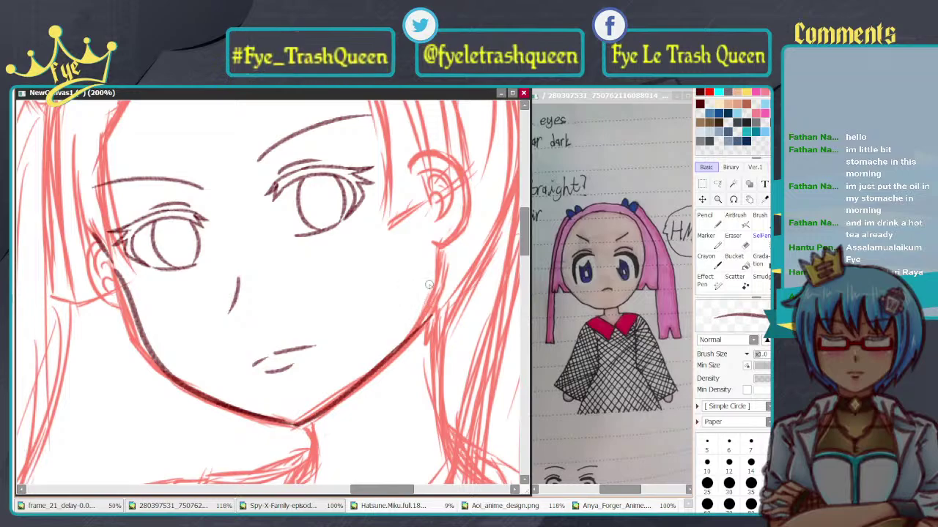
key(ctrl+z)
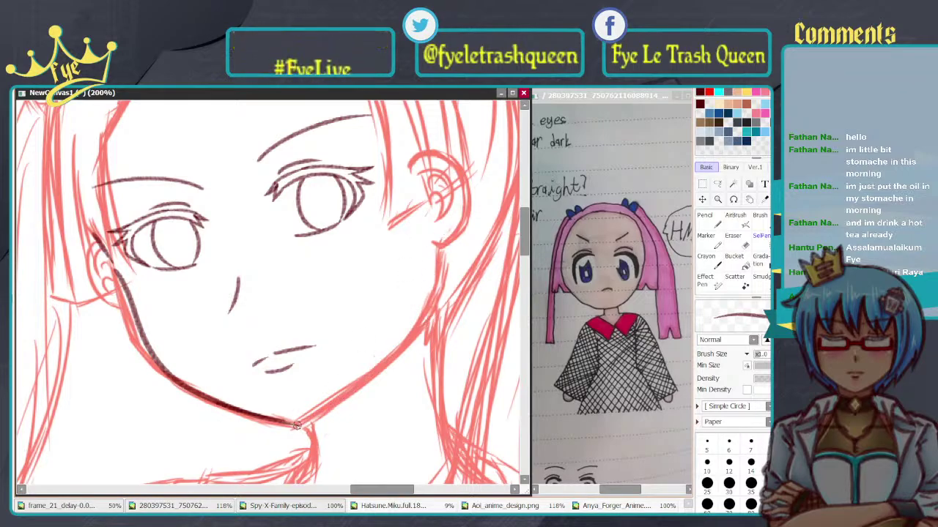
drag(296, 425, 437, 277)
key(ctrl+z)
mouse_move(299, 425)
mouse_down()
mouse_move(428, 303)
mouse_move(437, 259)
mouse_move(436, 280)
mouse_move(411, 334)
mouse_up()
key(ctrl+z)
drag(440, 253, 413, 326)
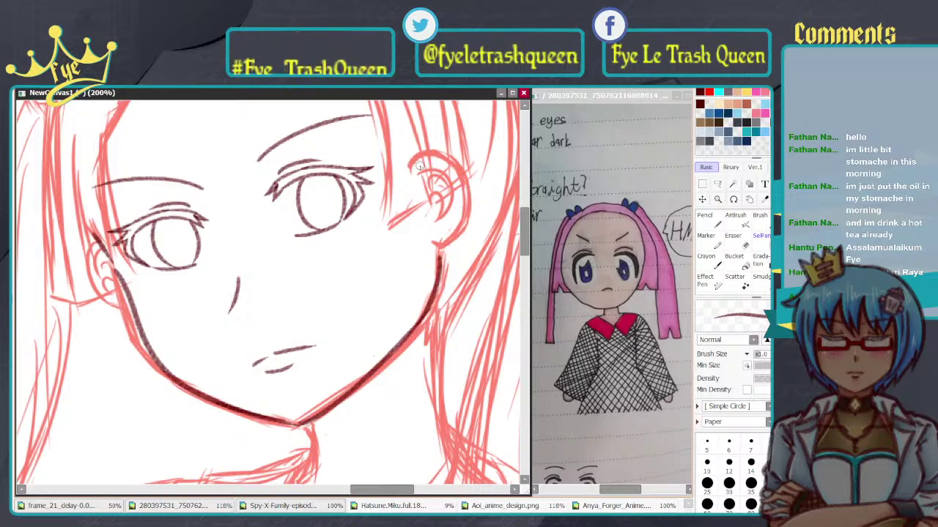
Step: Trace the outer contour of the character's left ear in one curve from its upper front edge around to the lobe
drag(412, 160, 448, 241)
key(ctrl+z)
drag(412, 158, 442, 257)
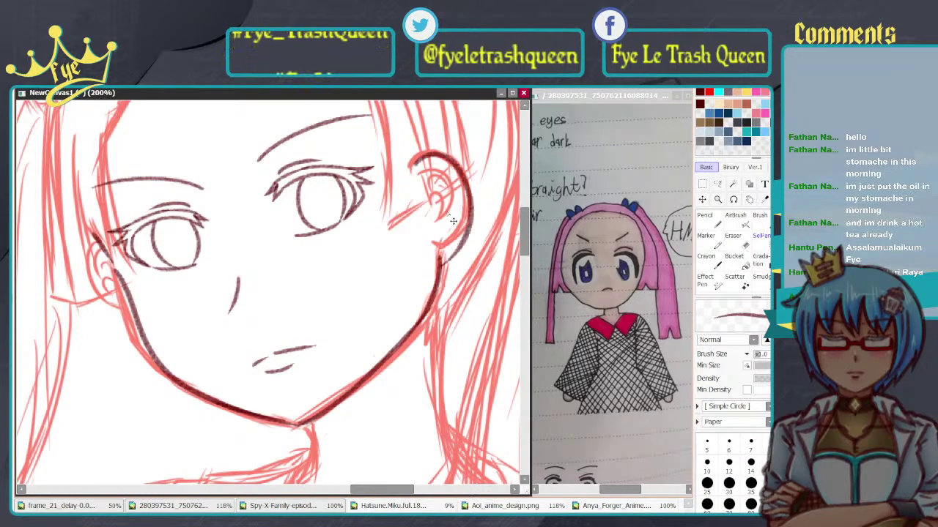
key(ctrl+z)
mouse_move(415, 158)
mouse_down()
mouse_move(454, 156)
mouse_move(440, 245)
mouse_up()
key(ctrl+z)
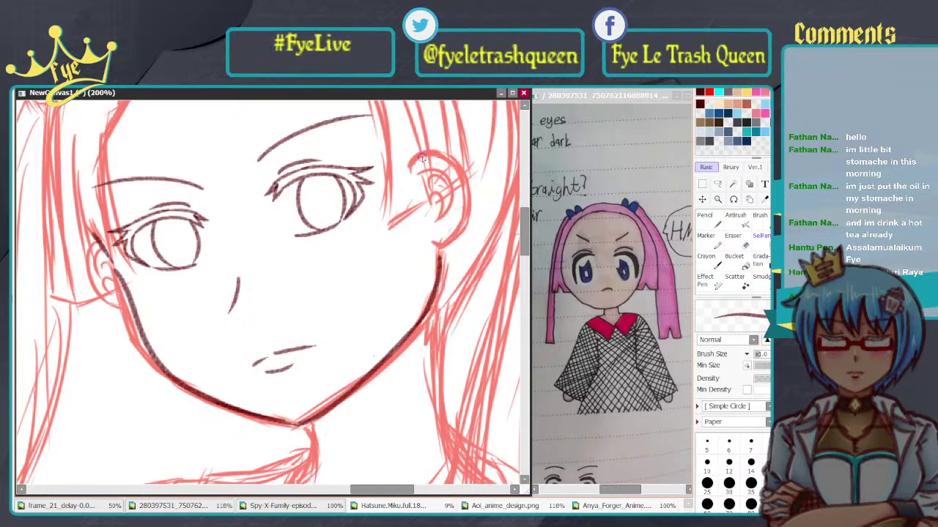
drag(422, 157, 443, 239)
key(ctrl+z)
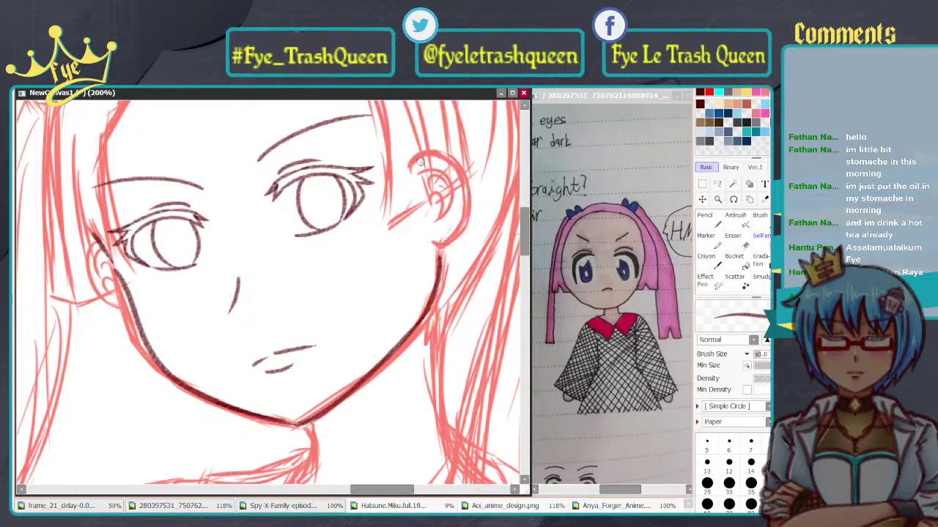
mouse_move(419, 161)
mouse_down()
mouse_move(470, 220)
mouse_move(440, 254)
mouse_up()
key(ctrl+z)
mouse_move(416, 160)
mouse_down()
mouse_move(471, 224)
mouse_move(441, 241)
mouse_up()
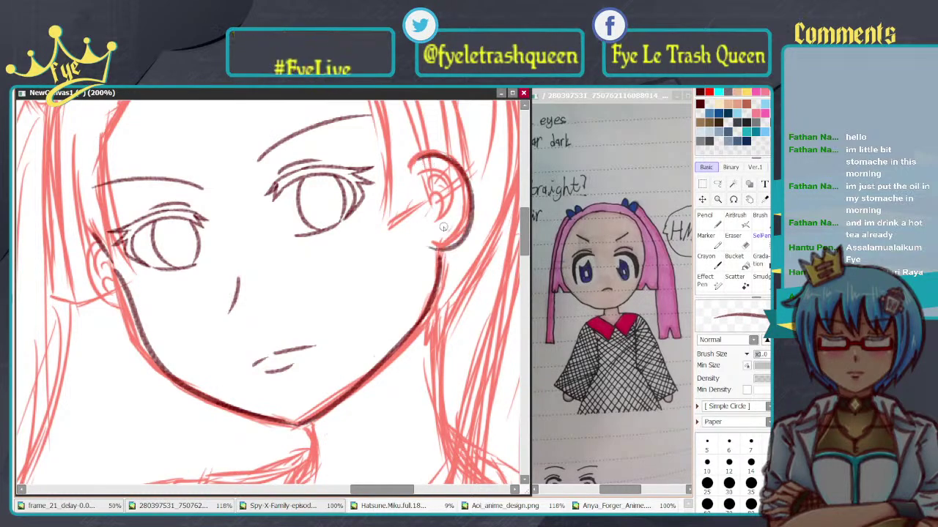
key(ctrl+z)
drag(433, 150, 443, 248)
key(ctrl+z)
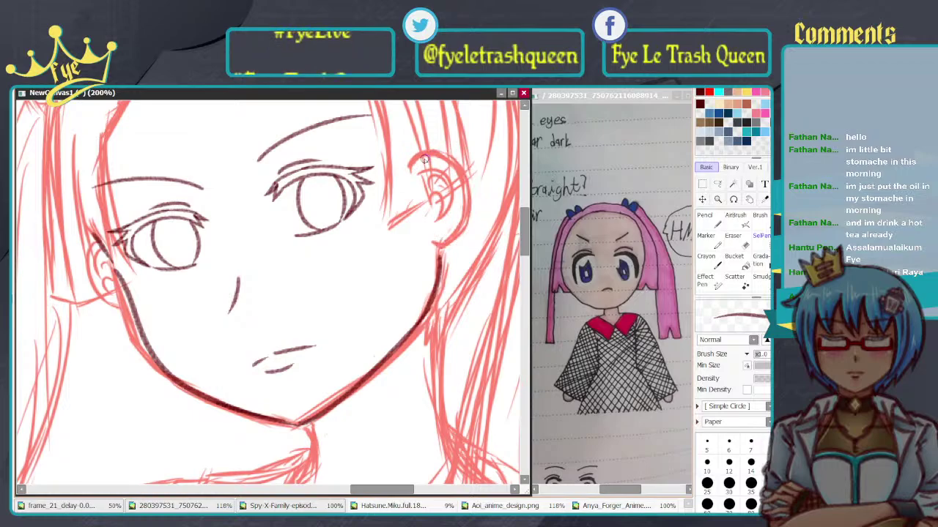
mouse_move(419, 157)
mouse_down()
mouse_move(445, 162)
mouse_move(440, 253)
mouse_up()
key(ctrl+z)
mouse_move(421, 158)
mouse_down()
mouse_move(475, 173)
mouse_move(441, 250)
mouse_up()
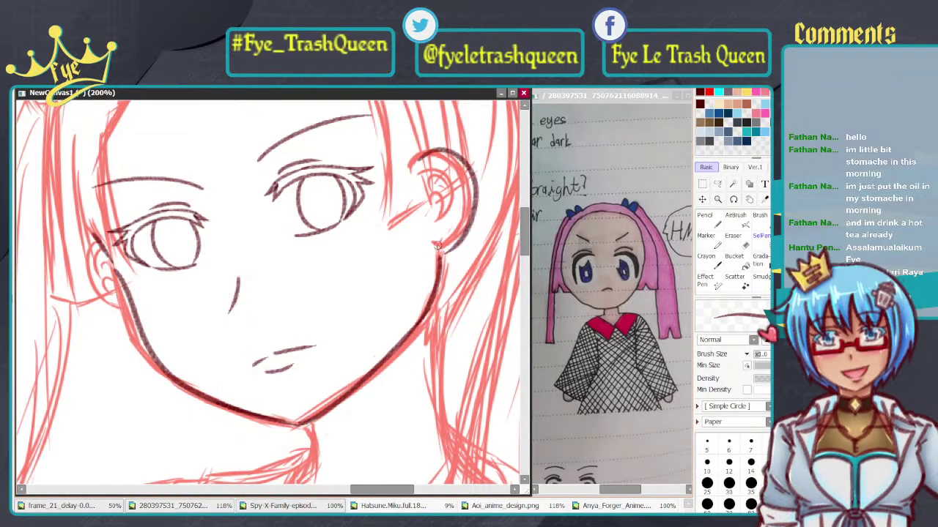
key(ctrl+z)
mouse_move(419, 163)
mouse_down()
mouse_move(470, 180)
mouse_move(439, 240)
mouse_up()
key(ctrl+z)
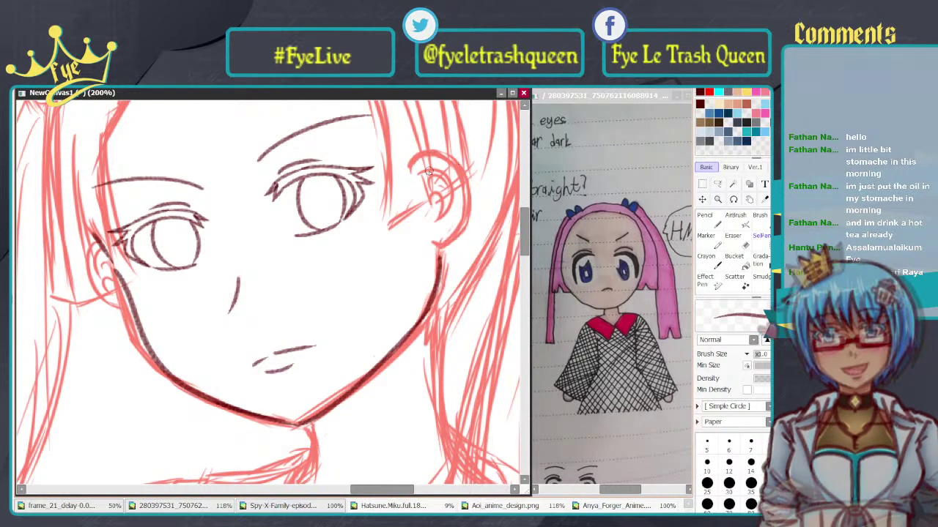
mouse_move(414, 157)
mouse_down()
mouse_move(473, 192)
mouse_move(431, 239)
mouse_up()
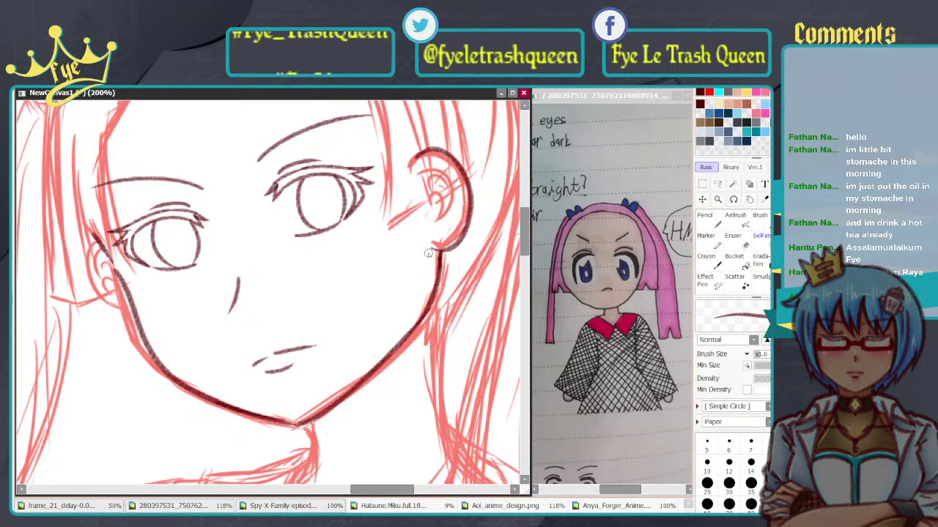
Step: Erase the stray line end at the character's left earlobe and retouch the upper front end of the ear contour with the pen
key(e)
drag(430, 240, 430, 253)
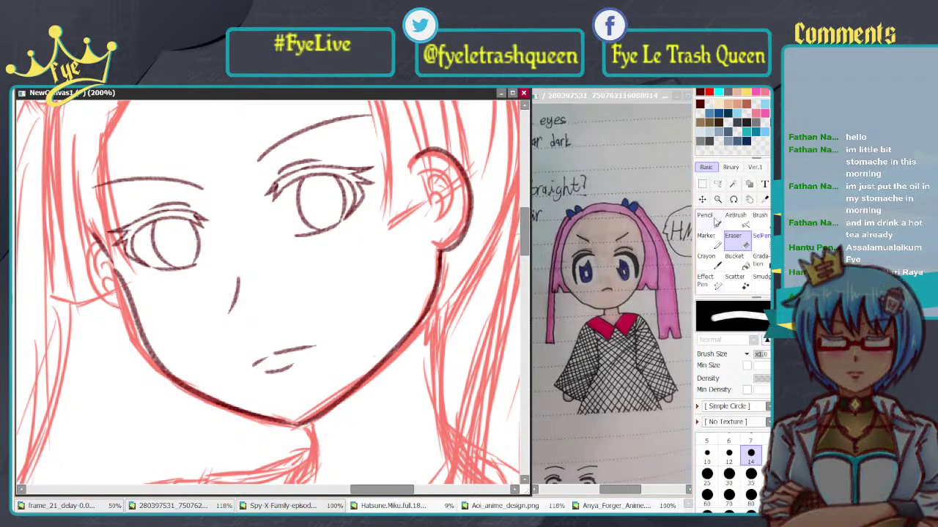
click(790, 262)
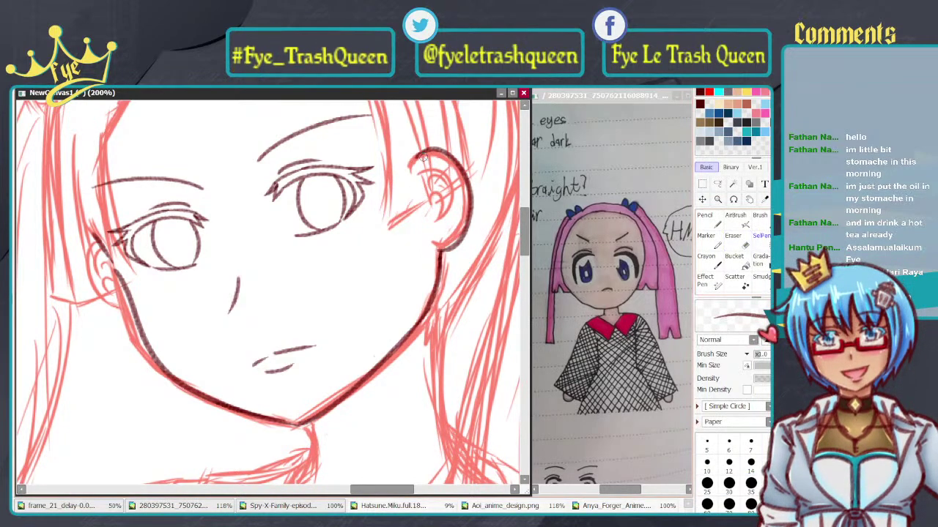
drag(420, 154, 415, 158)
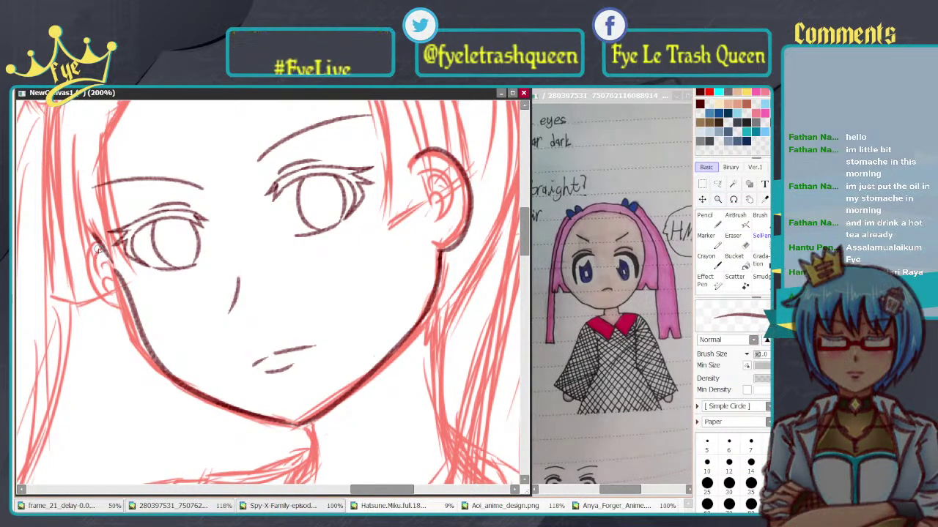
Step: Trace the outer contour of the character's right ear from the temple line down to the jaw
drag(97, 243, 137, 331)
key(ctrl+z)
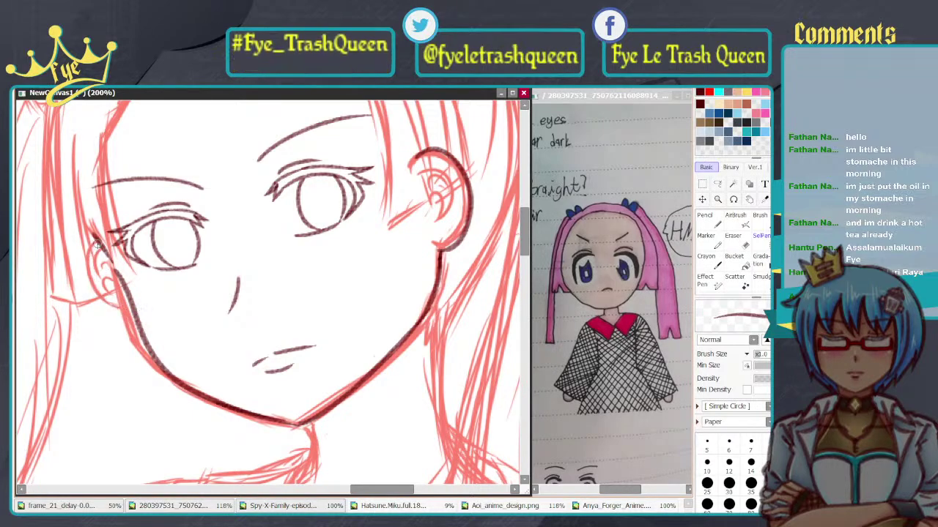
drag(97, 244, 134, 311)
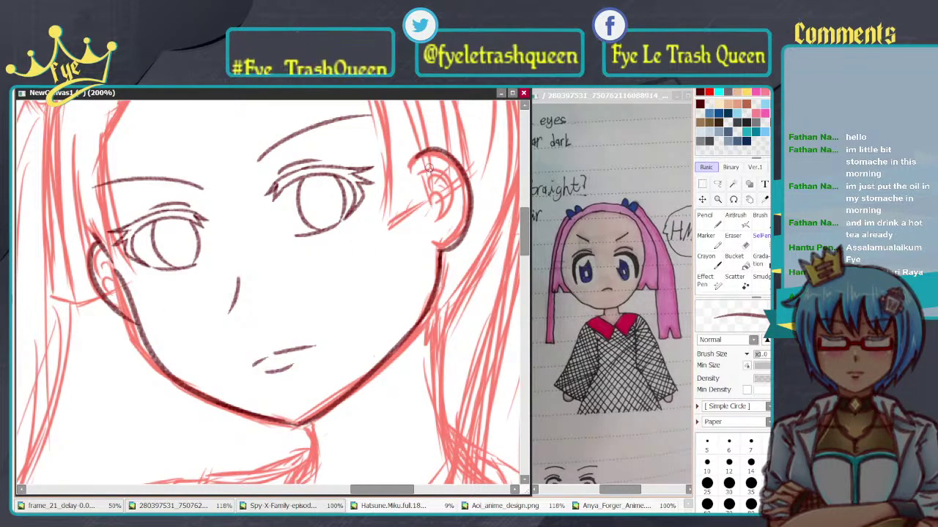
Step: Ink the inner rim curve of the character's left ear and add the small fold lines inside it
mouse_move(423, 170)
mouse_down()
mouse_move(448, 176)
mouse_move(444, 219)
mouse_up()
key(ctrl+z)
drag(423, 170, 443, 219)
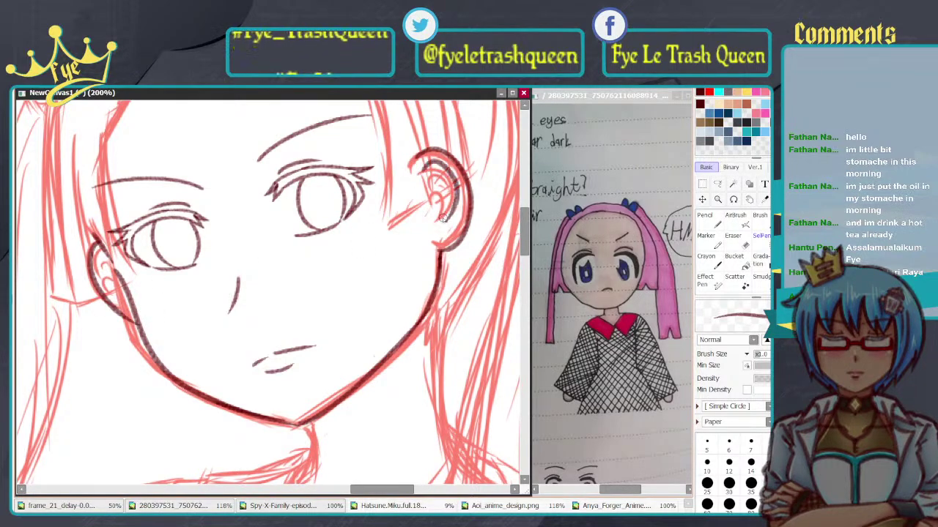
key(ctrl+z)
mouse_move(422, 171)
mouse_down()
mouse_move(447, 223)
mouse_move(440, 229)
mouse_up()
key(ctrl+z)
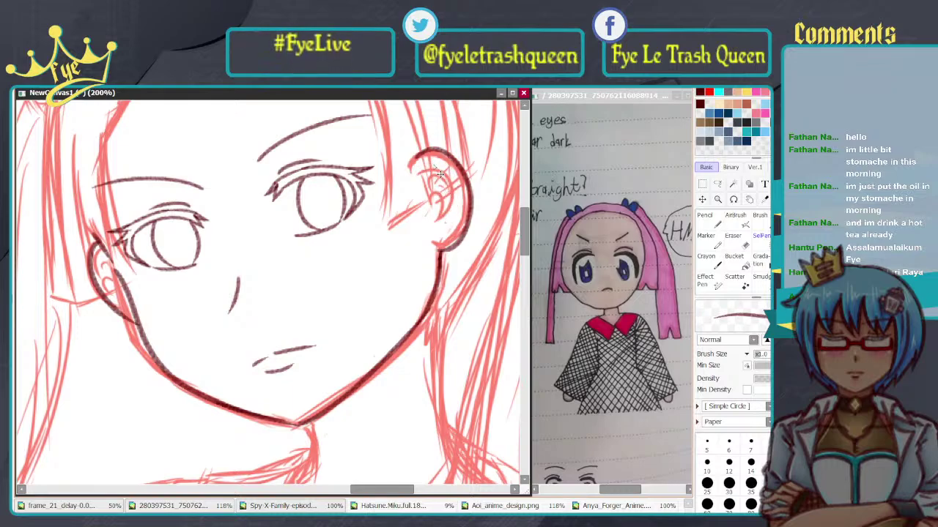
mouse_move(423, 174)
mouse_down()
mouse_move(453, 183)
mouse_move(437, 224)
mouse_up()
key(ctrl+z)
mouse_move(421, 161)
mouse_down()
mouse_move(455, 180)
mouse_move(442, 221)
mouse_up()
key(ctrl+z)
mouse_move(422, 171)
mouse_down()
mouse_move(455, 194)
mouse_move(441, 226)
mouse_up()
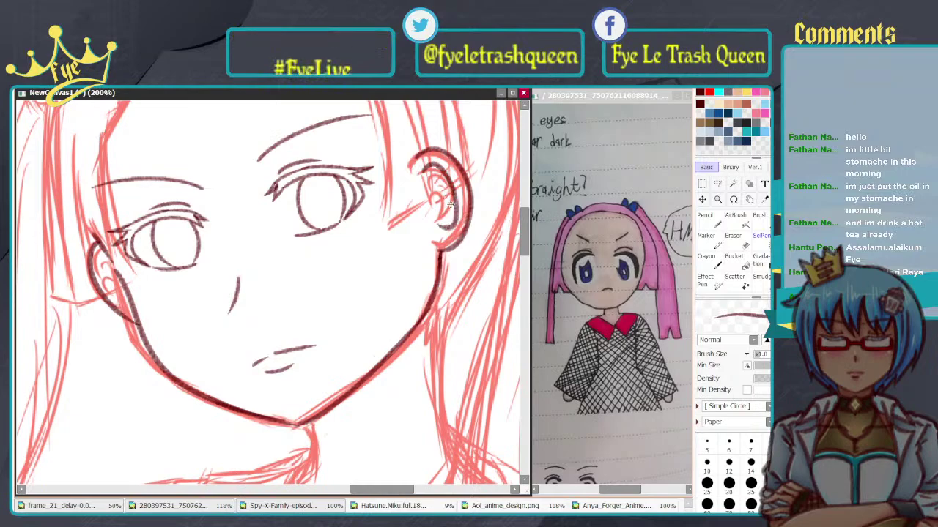
key(ctrl+z)
drag(423, 172, 447, 218)
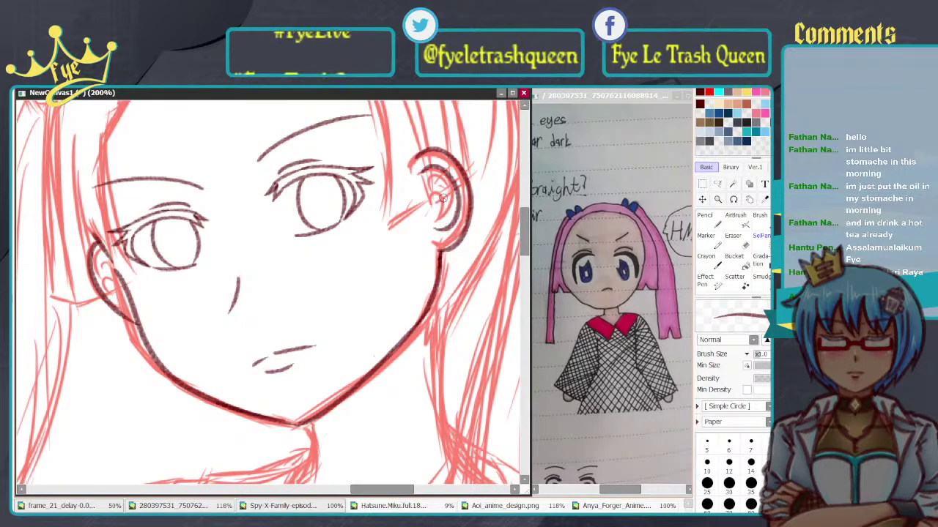
key(ctrl+z)
drag(422, 173, 440, 229)
key(ctrl+z)
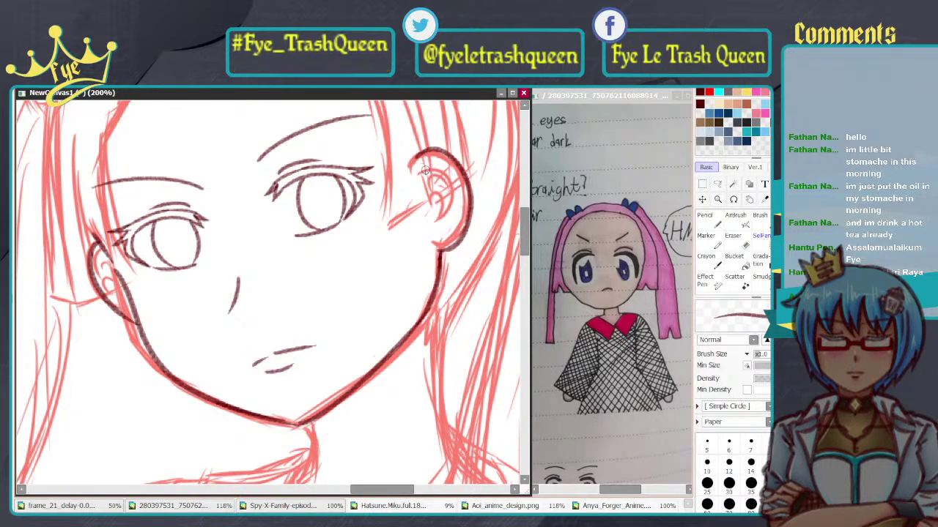
mouse_move(421, 173)
mouse_down()
mouse_move(458, 189)
mouse_move(437, 214)
mouse_up()
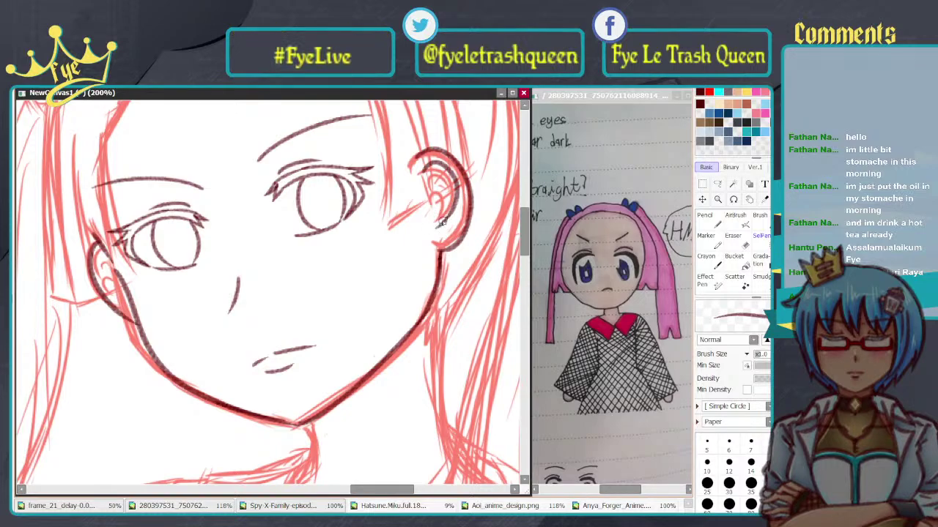
key(ctrl+z)
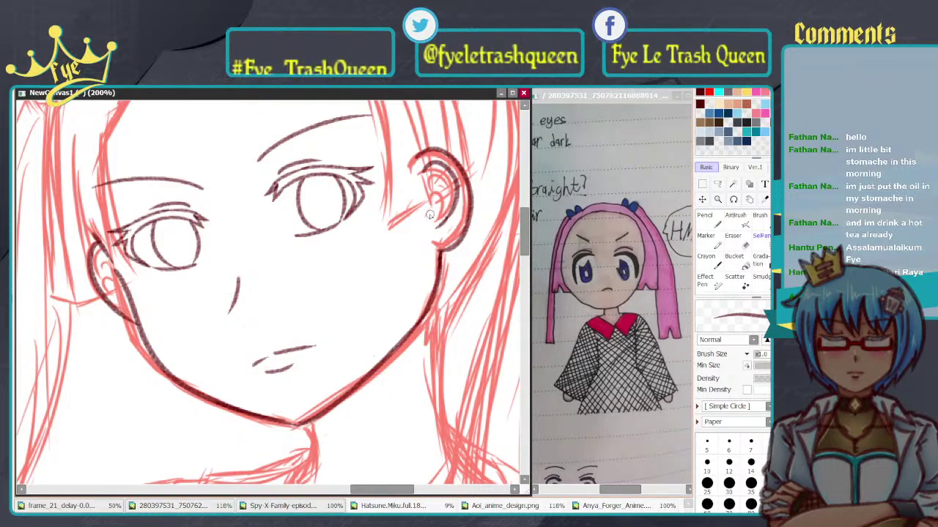
mouse_move(430, 192)
mouse_down()
mouse_move(431, 208)
mouse_move(442, 210)
mouse_up()
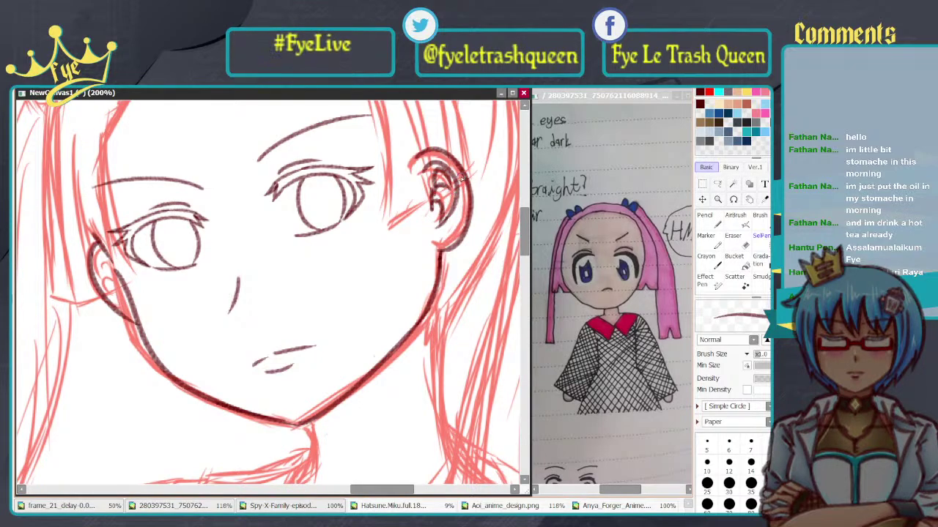
Step: Ink the small inner fold lines of the character's right ear over the sketch
mouse_move(105, 256)
mouse_down()
mouse_move(122, 304)
mouse_move(125, 290)
mouse_move(110, 287)
mouse_move(129, 307)
mouse_up()
key(ctrl+z)
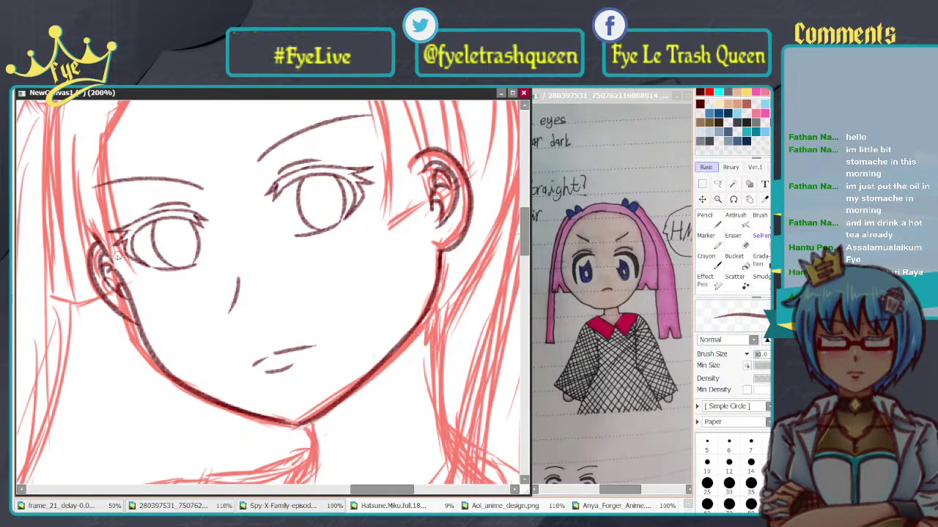
Step: Ink the short curved neck line running down from just beside the chin over the red sketch
scroll(116, 254, down, 4)
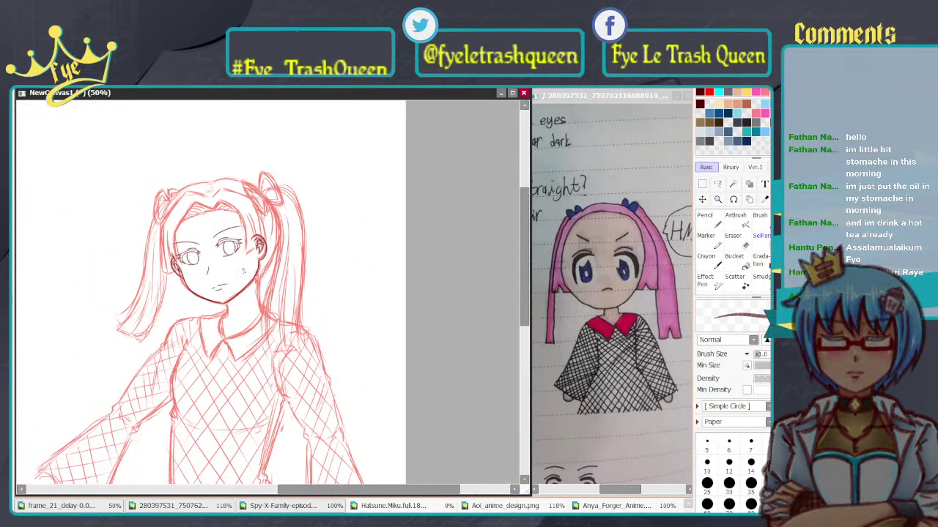
scroll(262, 322, up, 4)
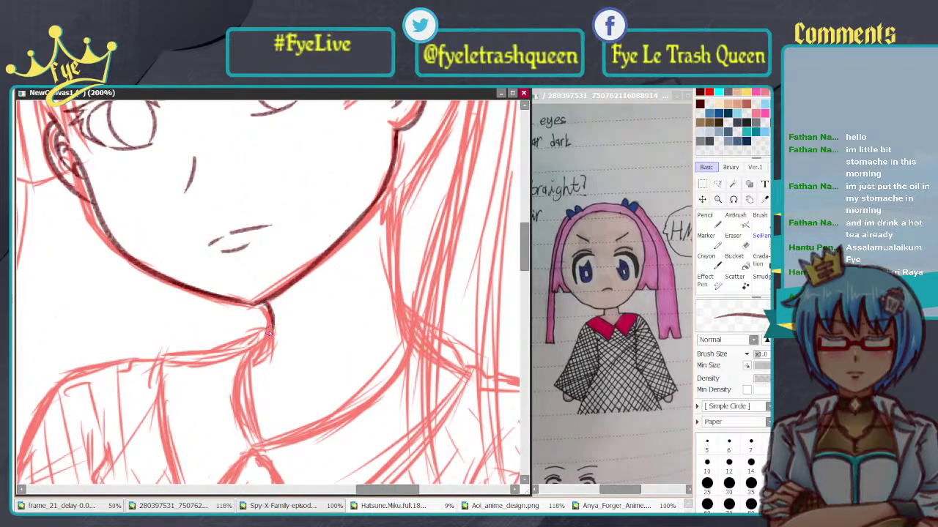
drag(266, 306, 266, 350)
key(ctrl+z)
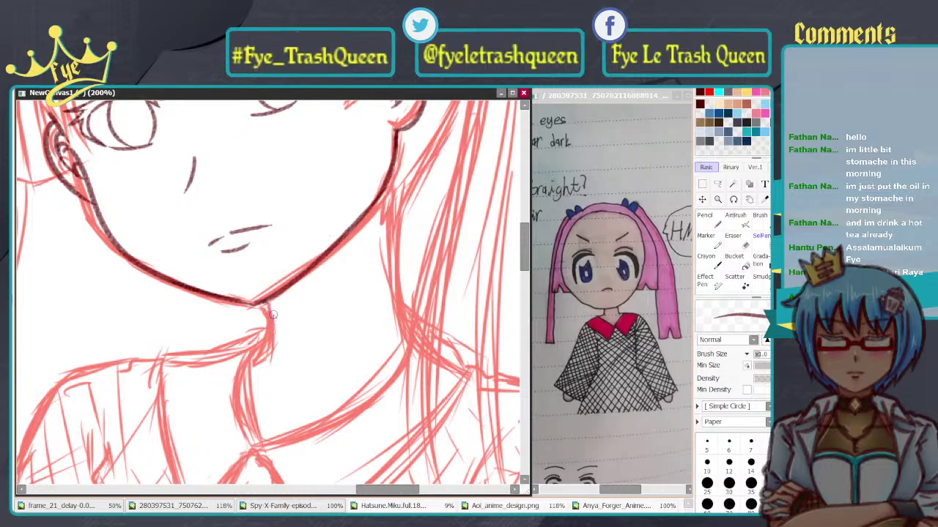
drag(265, 303, 266, 358)
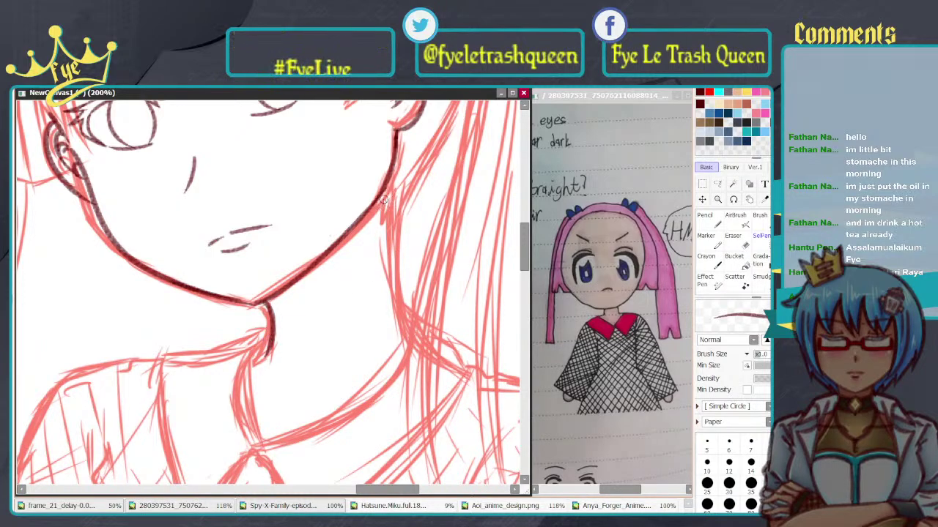
Step: Ink the neck line below the character's left jaw and extend the lower ends of both neck lines toward the collar
drag(385, 196, 392, 320)
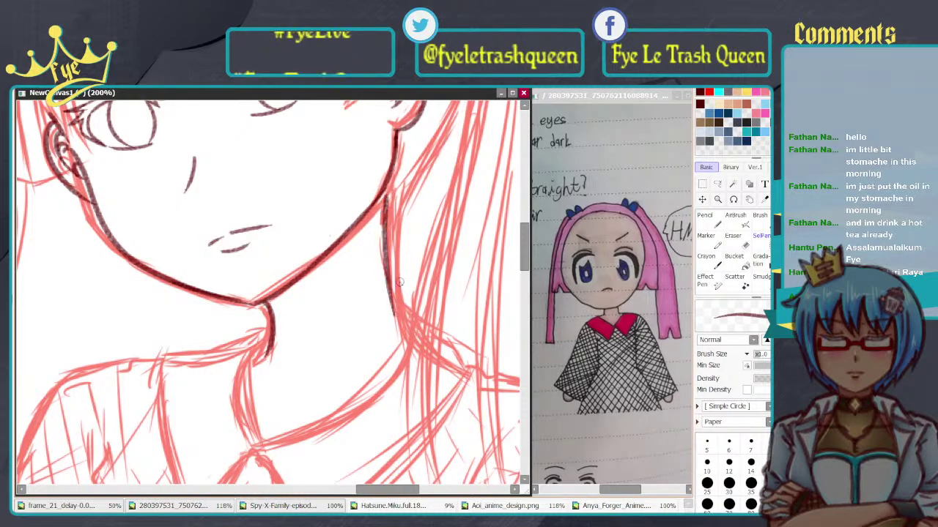
key(ctrl+z)
drag(386, 195, 393, 338)
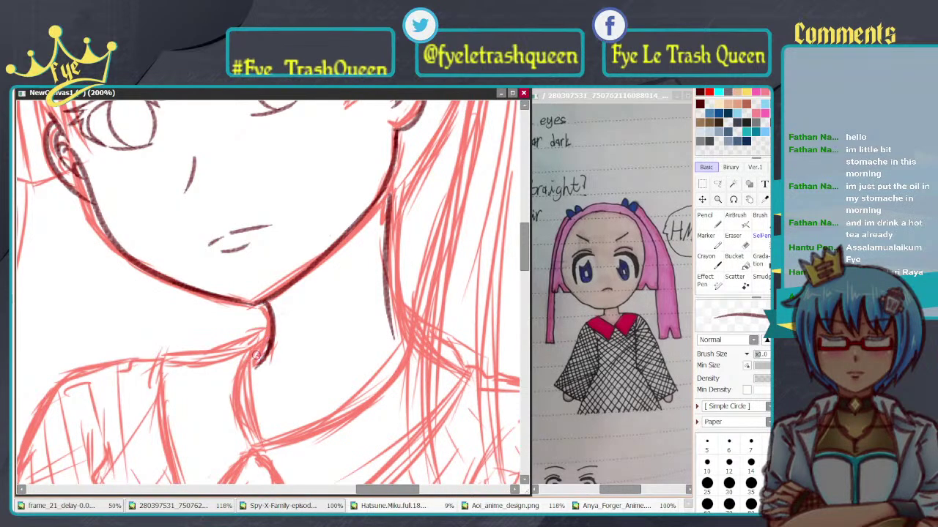
drag(272, 334, 255, 359)
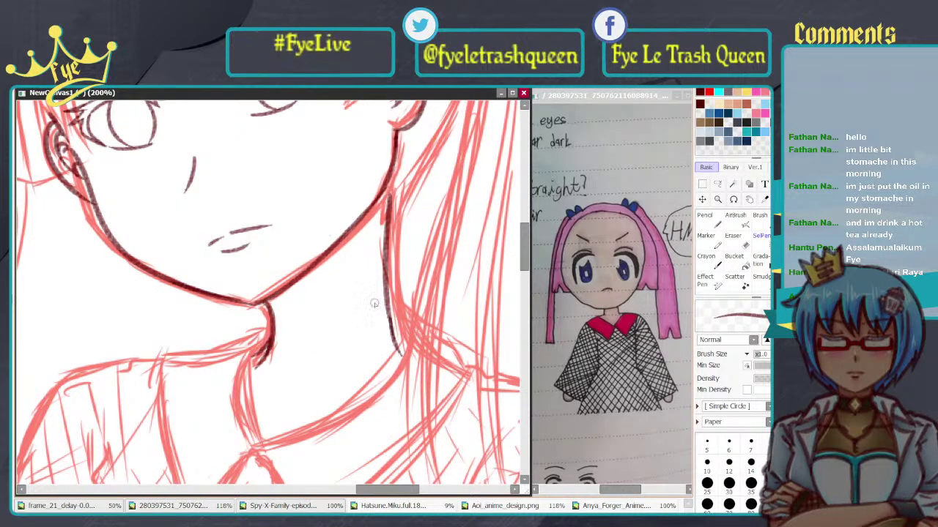
key(ctrl+z)
drag(396, 334, 413, 349)
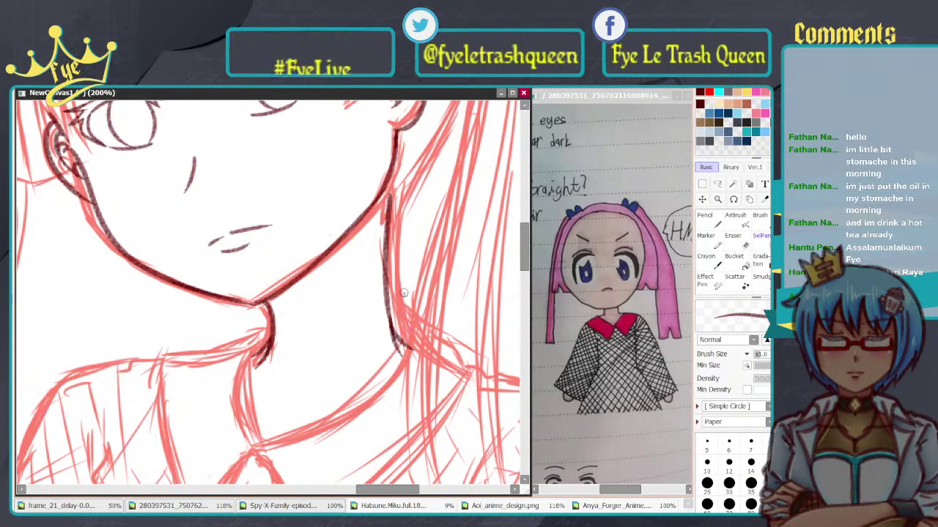
Step: Set the pen's brush size to 12 and frame the forehead hairline for inking
scroll(403, 293, down, 6)
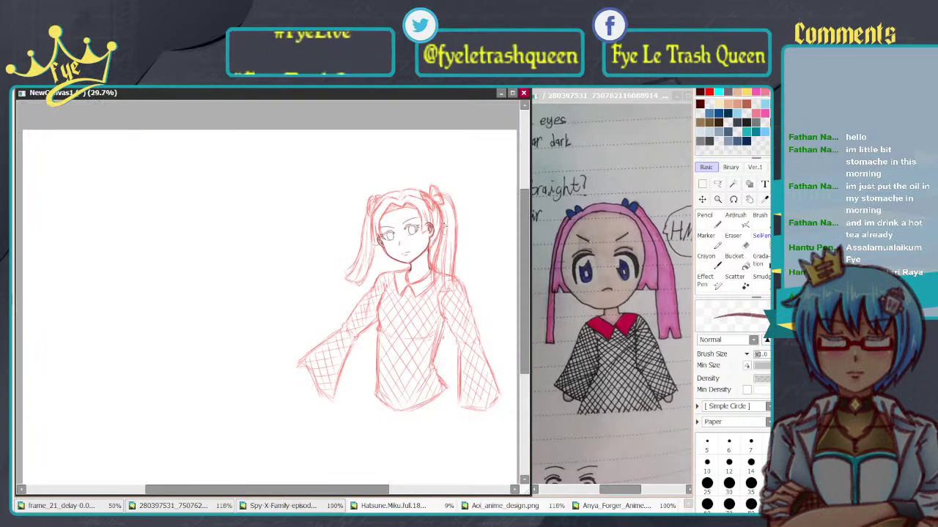
scroll(438, 249, up, 5)
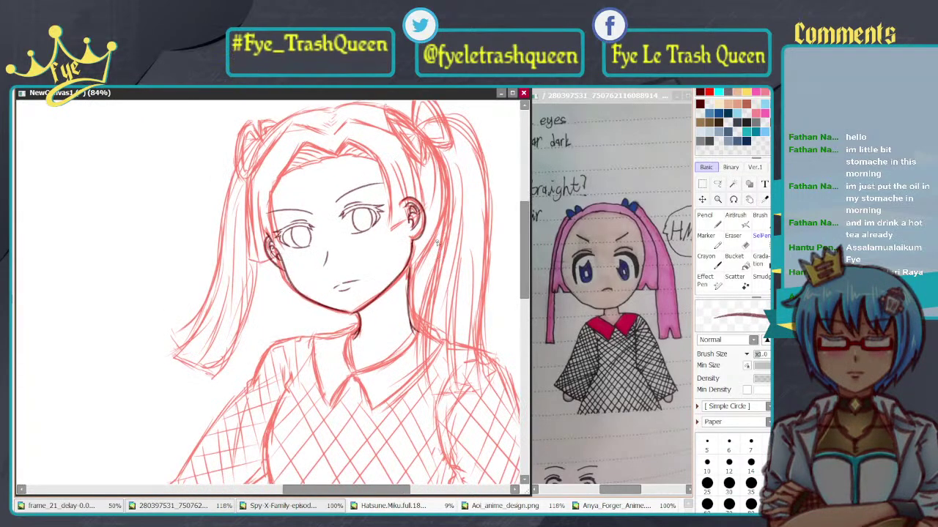
scroll(436, 236, down, 3)
scroll(403, 190, up, 3)
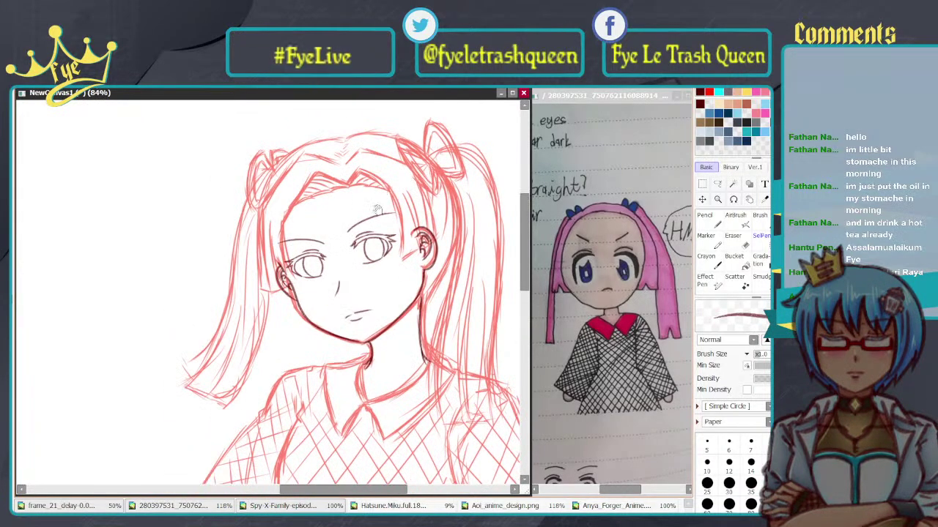
drag(376, 209, 333, 192)
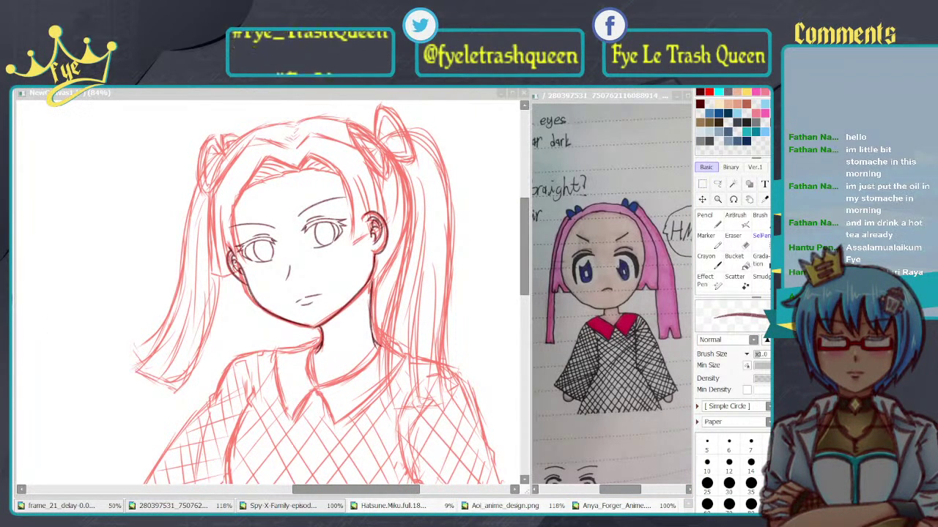
key(alt+Tab)
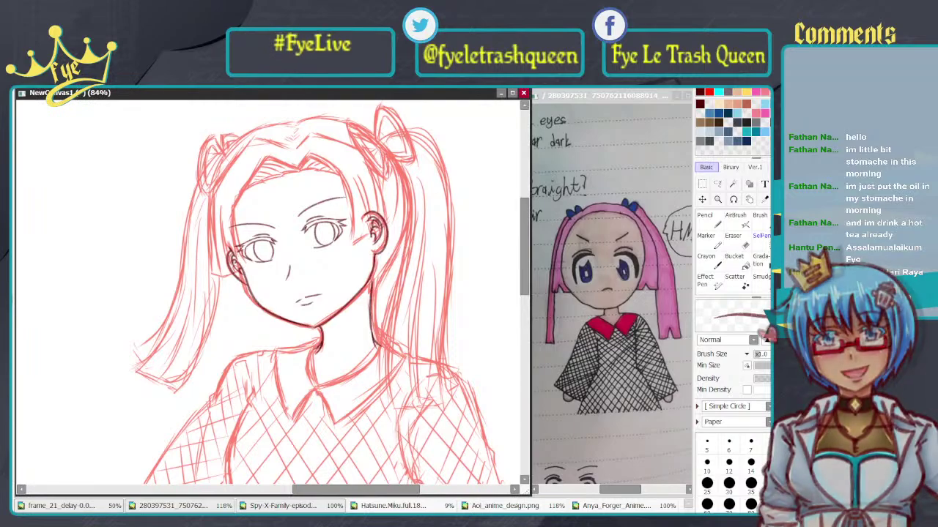
click(729, 462)
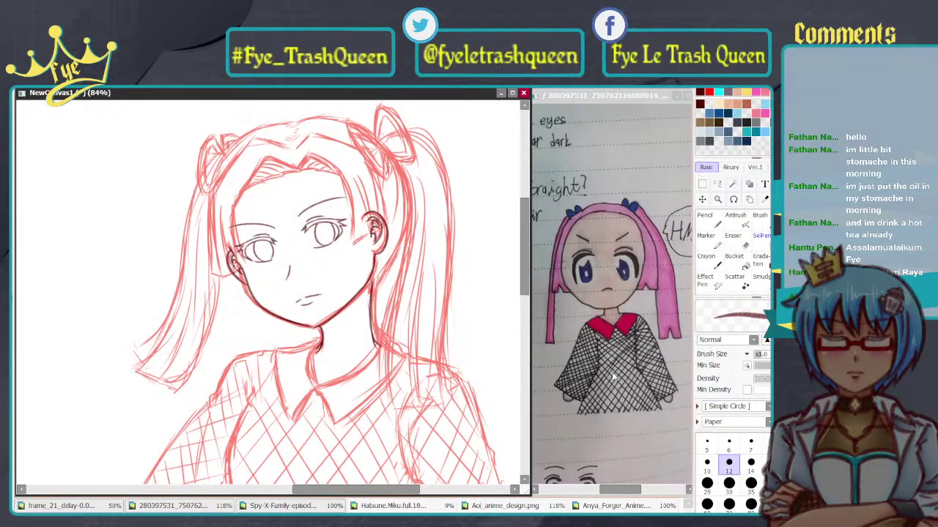
scroll(375, 206, down, 1)
scroll(381, 203, up, 3)
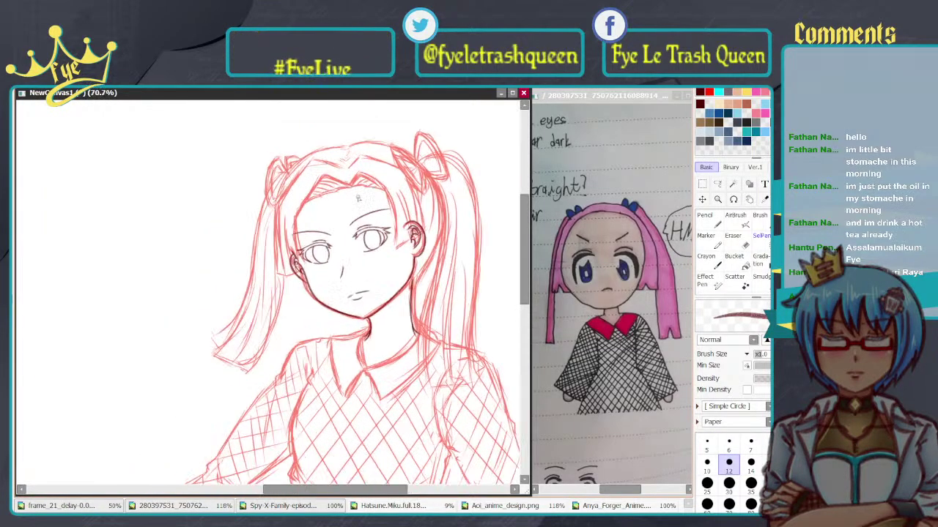
scroll(392, 198, up, 1)
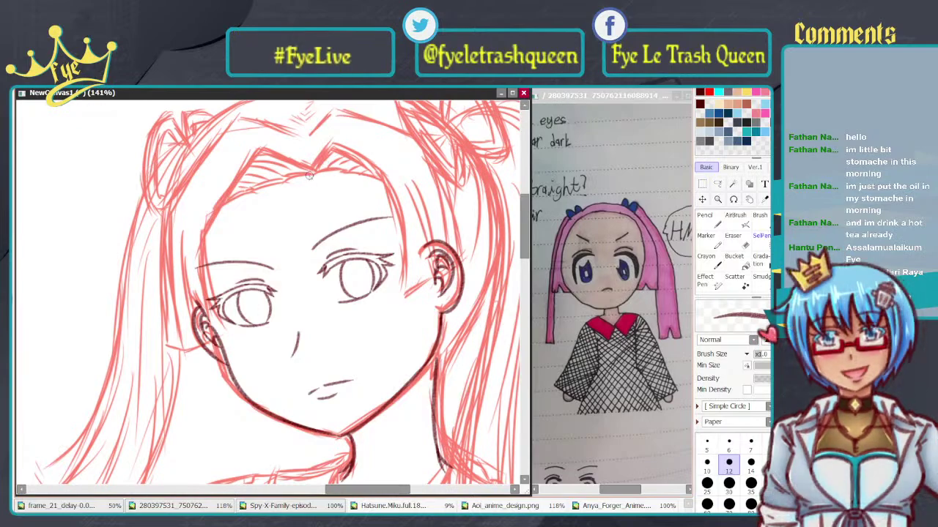
Step: Ink the short rising bangs edge from the centre parting to the peak on the character's left side
drag(313, 173, 341, 142)
key(ctrl+z)
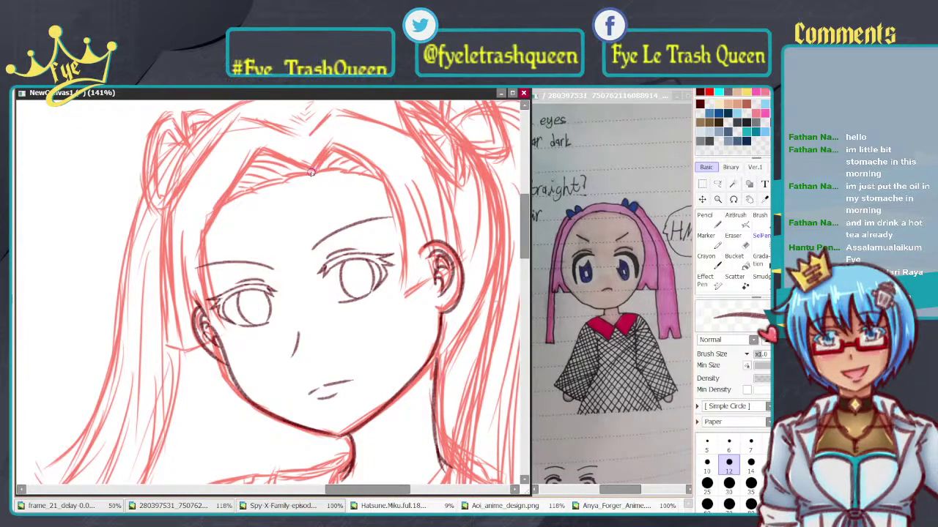
drag(312, 172, 339, 143)
key(ctrl+z)
mouse_move(313, 173)
mouse_down()
mouse_move(338, 145)
mouse_move(396, 195)
mouse_up()
key(ctrl+z)
Step: Ink the inner edge of the character's left side lock from the bangs peak to its pointed tip, then back toward the ear
drag(337, 148, 395, 194)
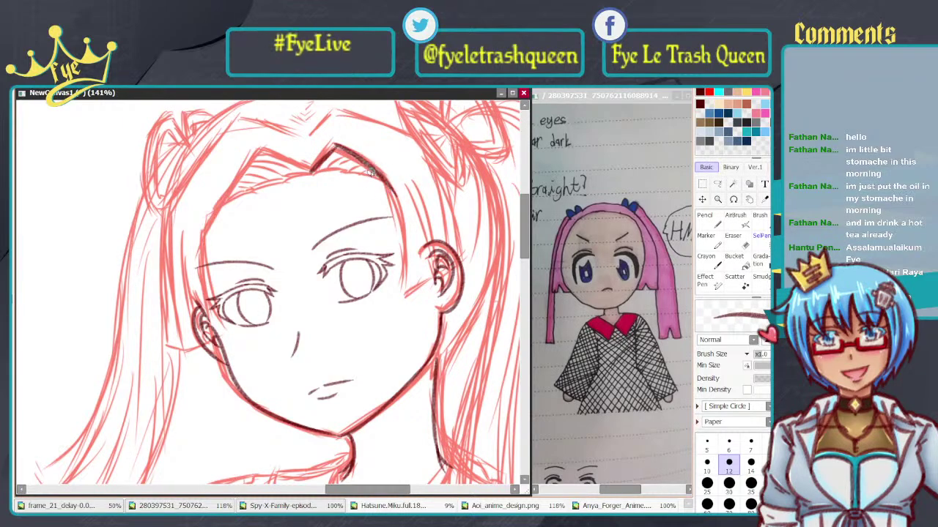
key(ctrl+z)
mouse_move(336, 146)
mouse_down()
mouse_move(380, 199)
mouse_move(409, 318)
mouse_up()
key(ctrl+z)
mouse_move(388, 185)
mouse_down()
mouse_move(403, 299)
mouse_move(438, 281)
mouse_up()
key(ctrl+z)
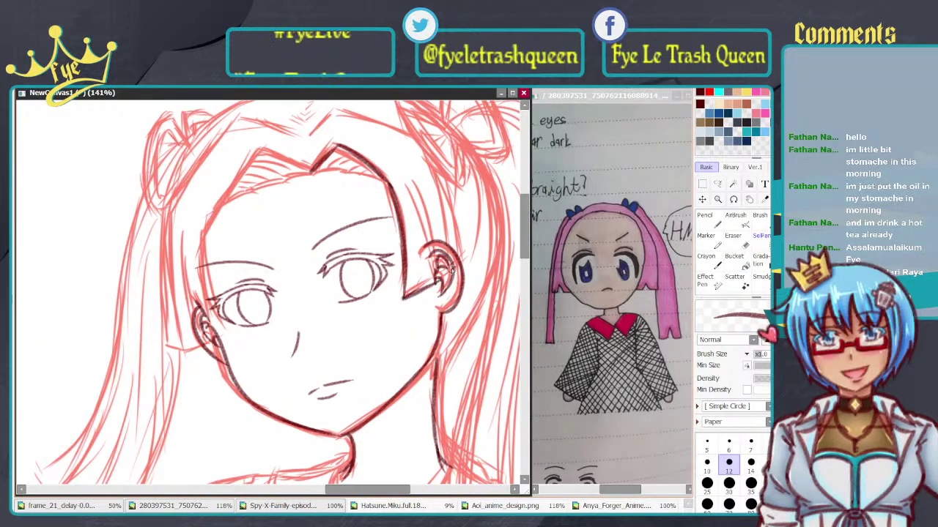
Step: Ink two parallel strand lines inside the character's left side lock, running down to the top of the ear
drag(412, 182, 438, 284)
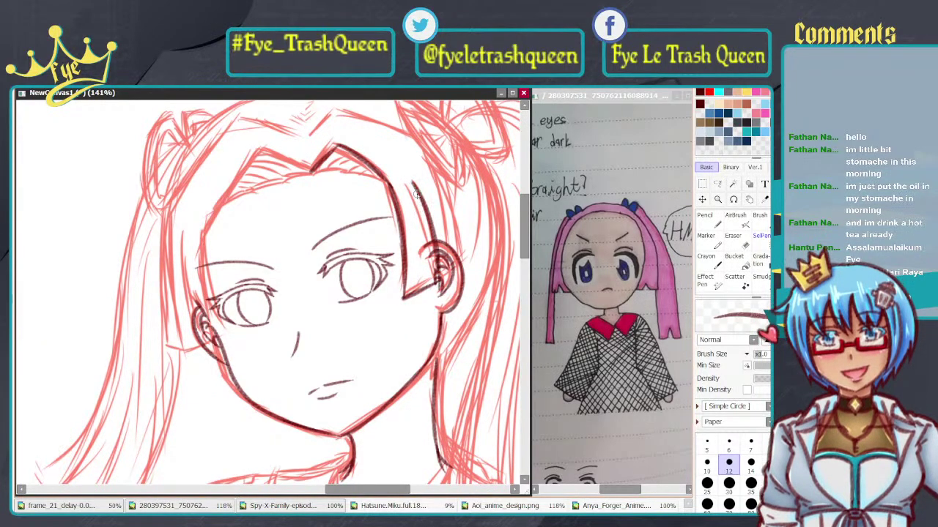
drag(418, 194, 437, 274)
key(ctrl+z)
drag(422, 180, 443, 250)
key(ctrl+z)
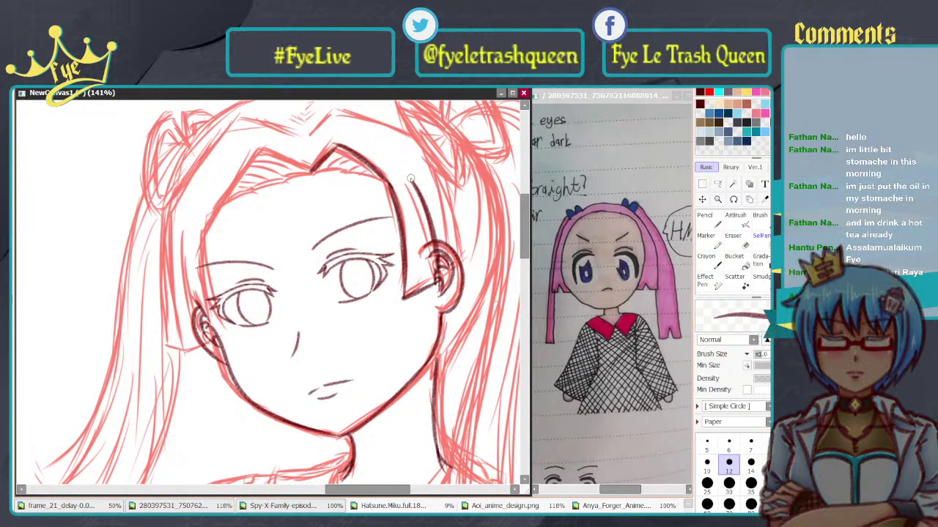
drag(413, 181, 436, 240)
key(ctrl+z)
drag(405, 170, 441, 237)
key(ctrl+z)
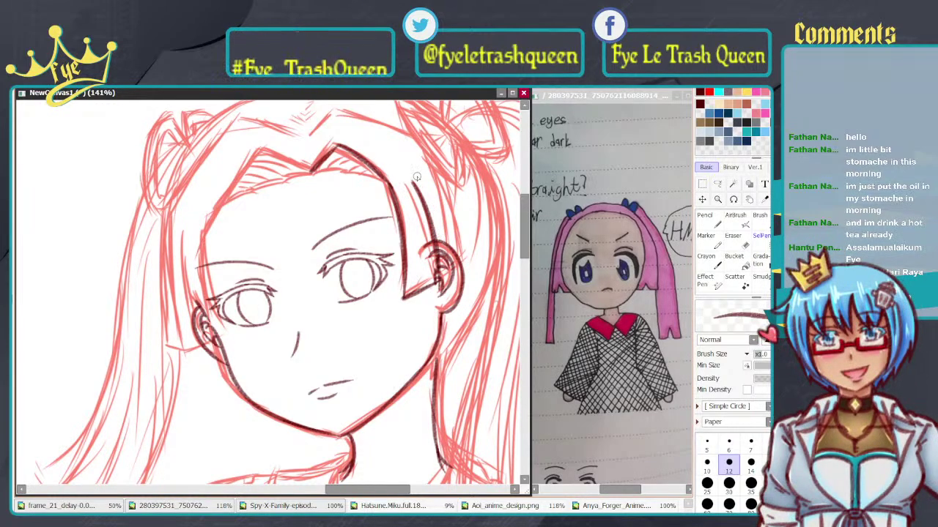
drag(413, 176, 437, 235)
key(ctrl+z)
drag(412, 167, 438, 236)
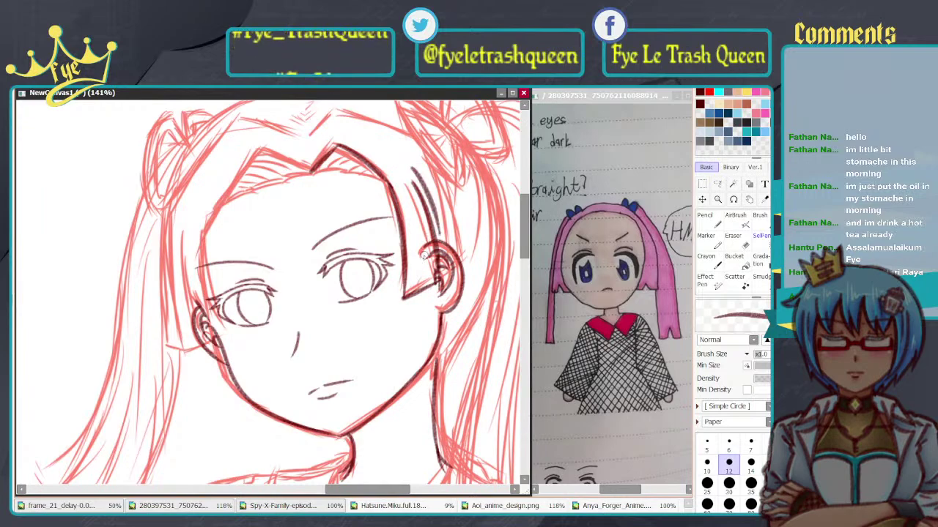
Step: Add a short strand line alongside the inner edge of the character's left side lock
drag(402, 202, 410, 270)
key(ctrl+z)
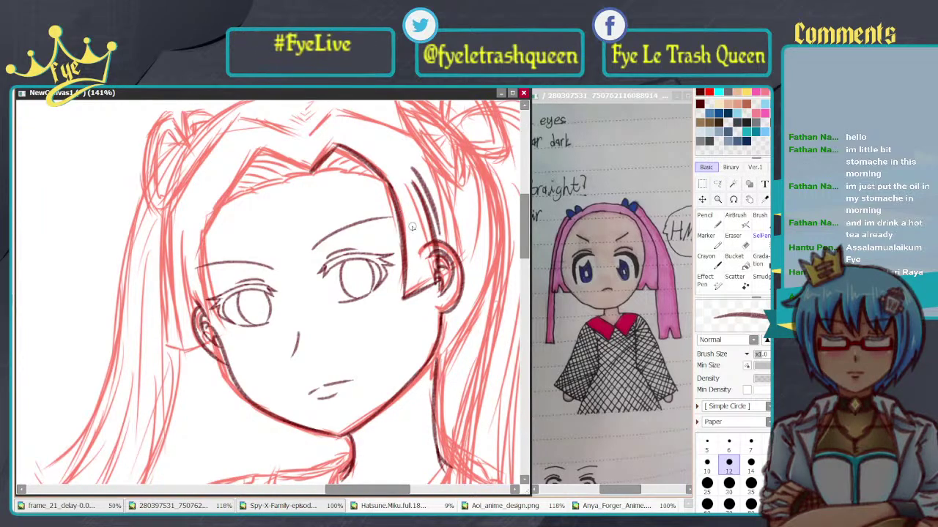
drag(402, 203, 409, 271)
key(ctrl+z)
drag(402, 214, 409, 266)
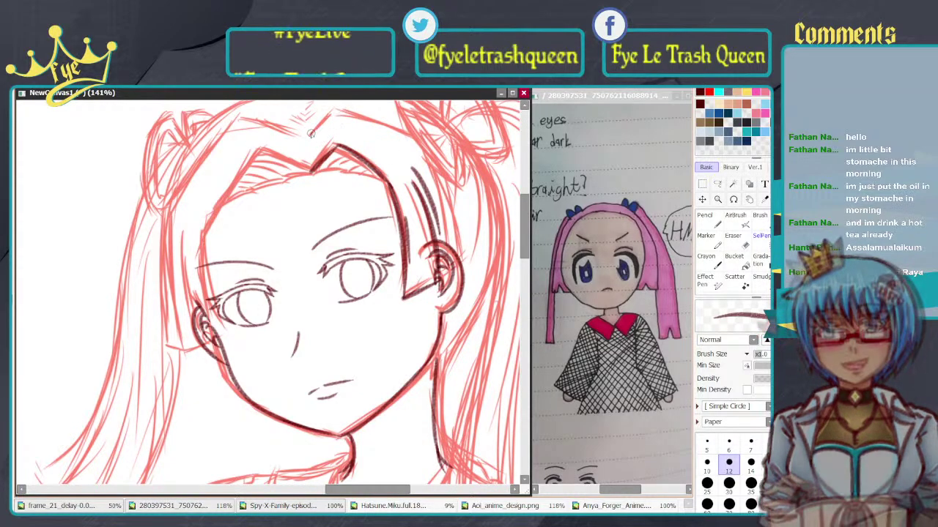
Step: Ink the upper contour of the character's left bangs from the parting over the peak toward the hair tie
mouse_move(313, 133)
mouse_down()
mouse_move(338, 113)
mouse_move(410, 145)
mouse_up()
key(ctrl+z)
key(ctrl+z)
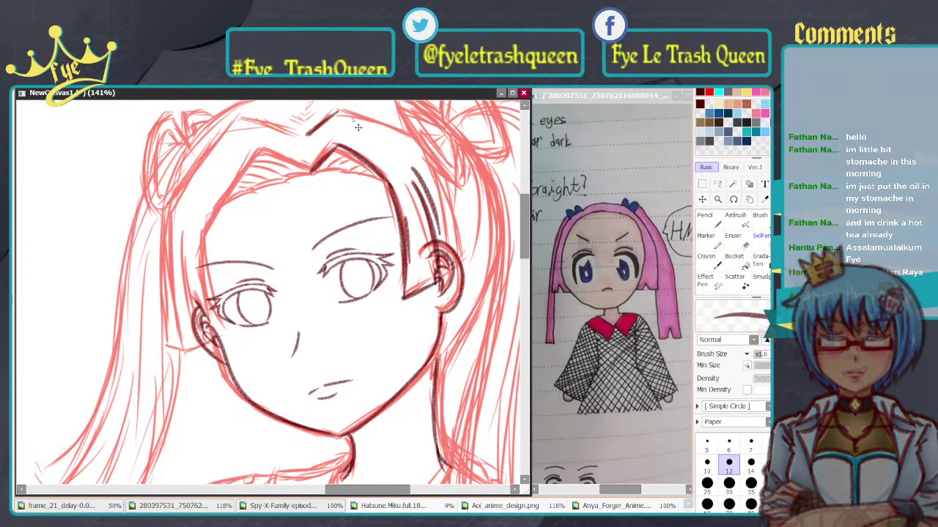
key(ctrl+z)
mouse_move(340, 113)
mouse_down()
mouse_move(400, 128)
mouse_move(457, 271)
mouse_up()
key(ctrl+z)
Step: Ink the outer edge of the character's left side lock down behind the ear and close its lower end across the ear
drag(427, 151, 455, 251)
key(ctrl+z)
drag(428, 152, 460, 255)
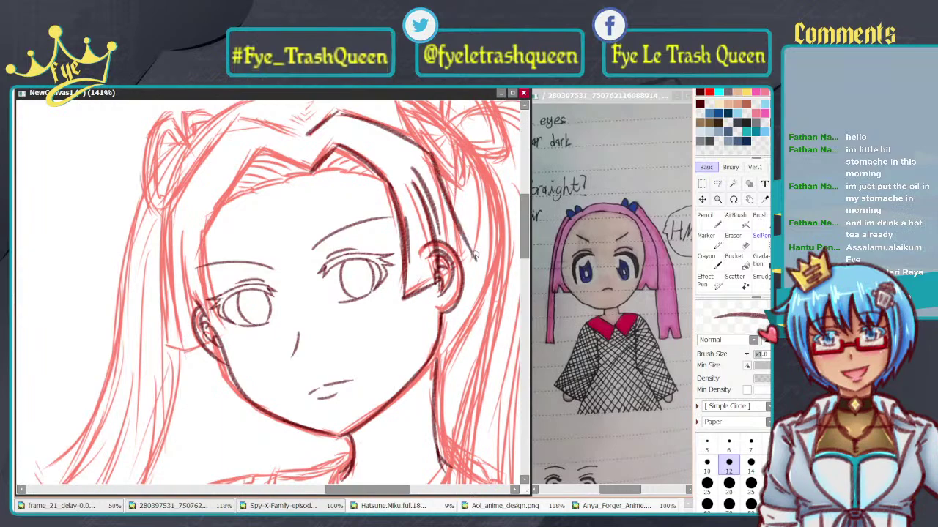
key(ctrl+z)
drag(427, 153, 441, 218)
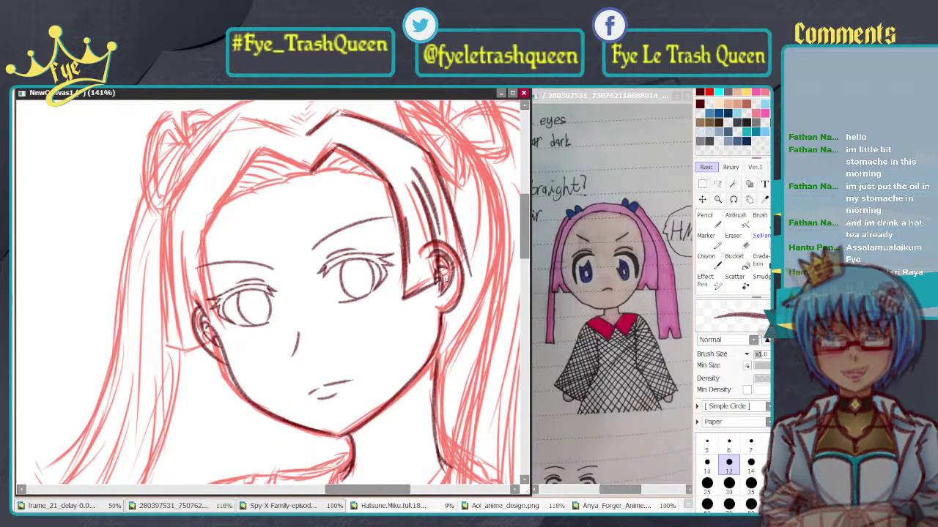
drag(445, 277, 469, 275)
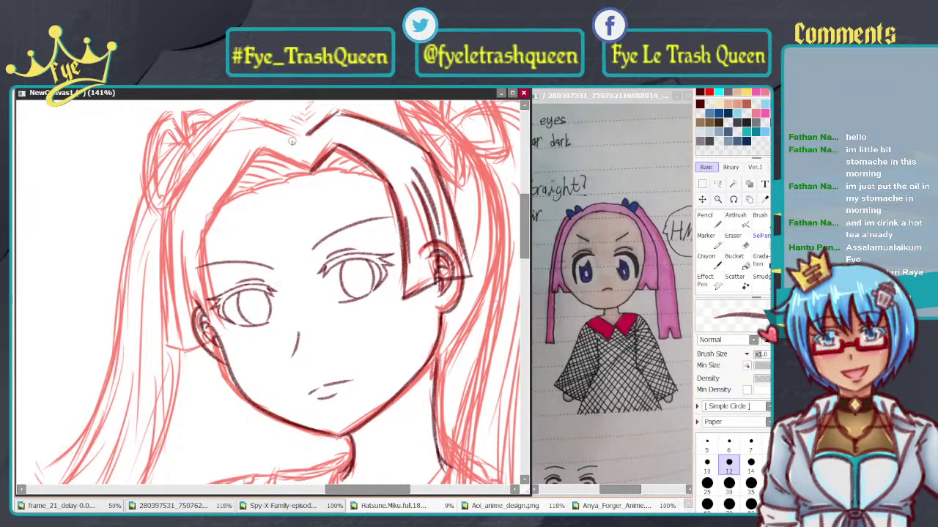
Step: Ink the inner bangs edge on the character's right side from the centre parting over the peak to the temple
drag(257, 152, 312, 174)
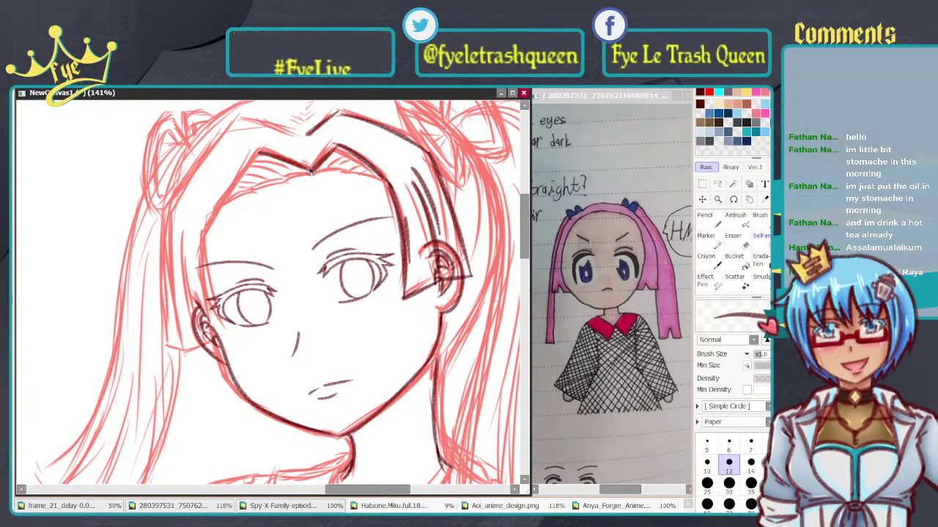
drag(257, 151, 207, 239)
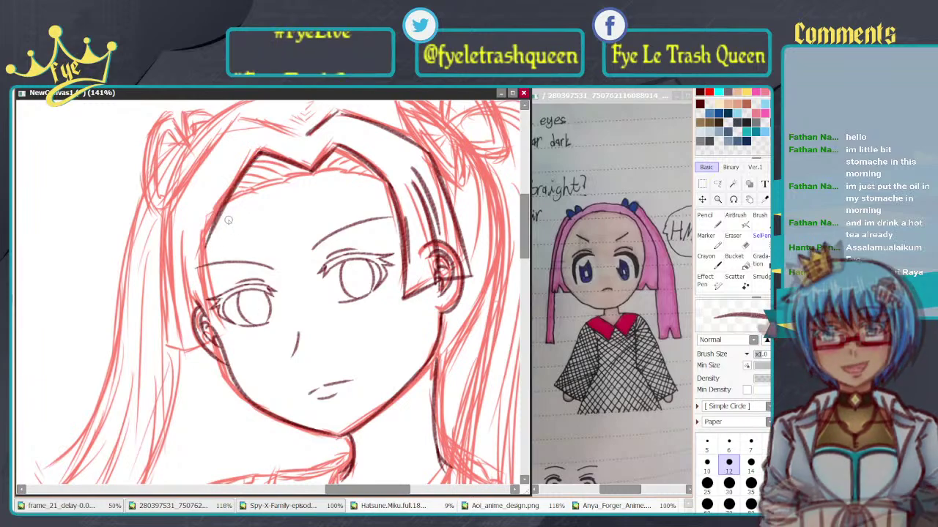
key(ctrl+z)
drag(259, 152, 210, 241)
key(ctrl+z)
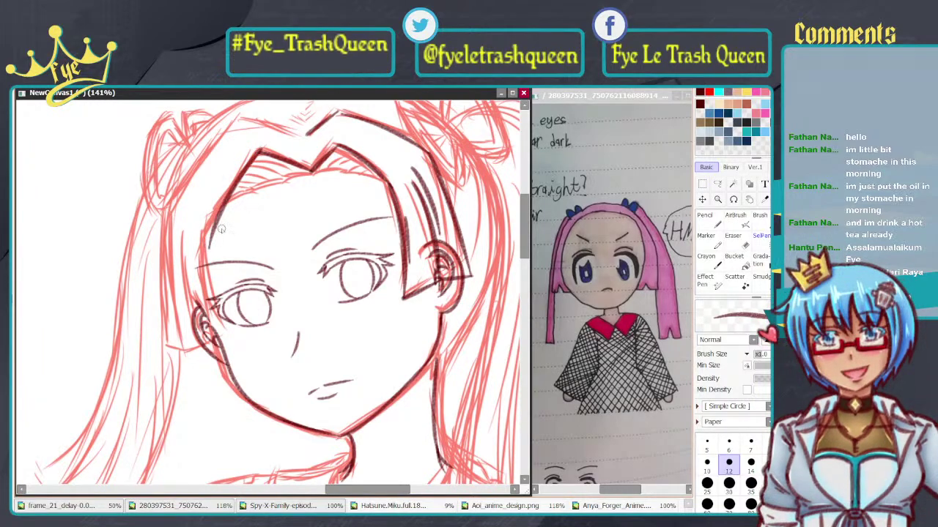
mouse_move(249, 156)
mouse_down()
mouse_move(207, 242)
mouse_move(223, 334)
mouse_up()
key(ctrl+z)
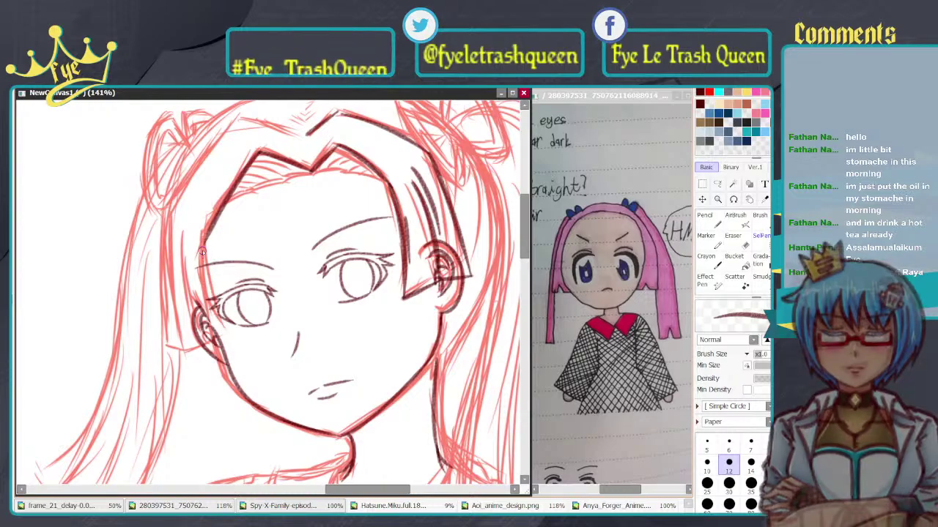
Step: Continue the character's right side lock from the temple down past the eye and draw its lower end across the ear
drag(203, 242, 227, 343)
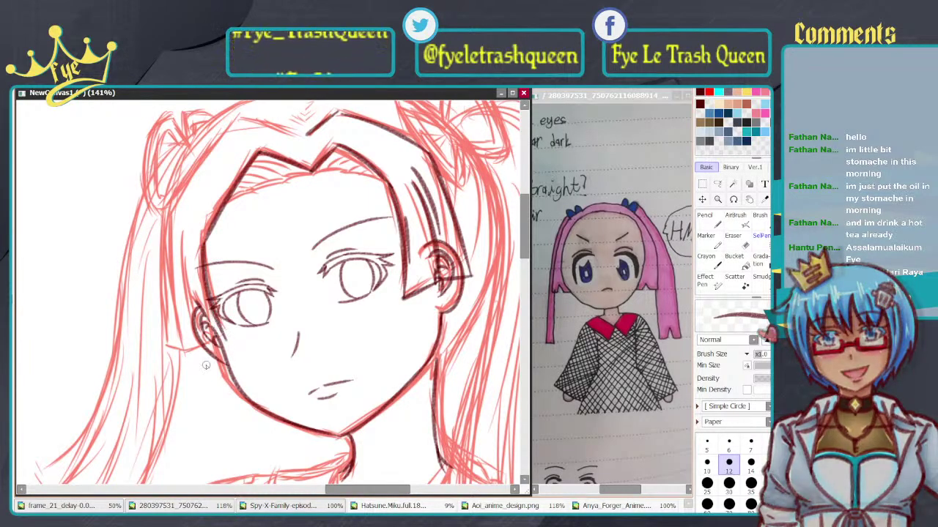
key(ctrl+z)
drag(184, 349, 230, 338)
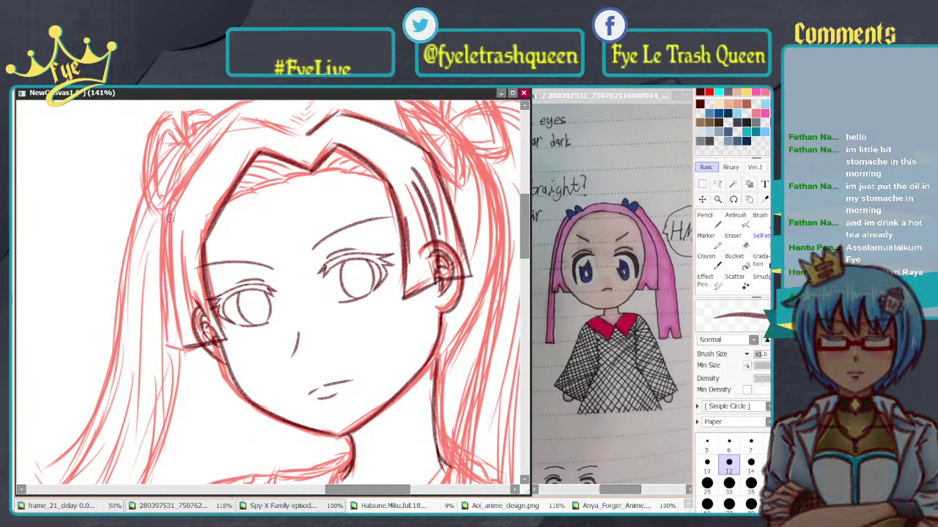
Step: Ink the outer edge of the character's right side lock down to its lower end, with strand lines inside the lock
drag(169, 205, 183, 337)
key(ctrl+z)
mouse_move(166, 213)
mouse_down()
mouse_move(187, 347)
mouse_move(176, 317)
mouse_move(186, 351)
mouse_up()
key(ctrl+z)
key(ctrl+z)
drag(167, 220, 181, 349)
key(ctrl+z)
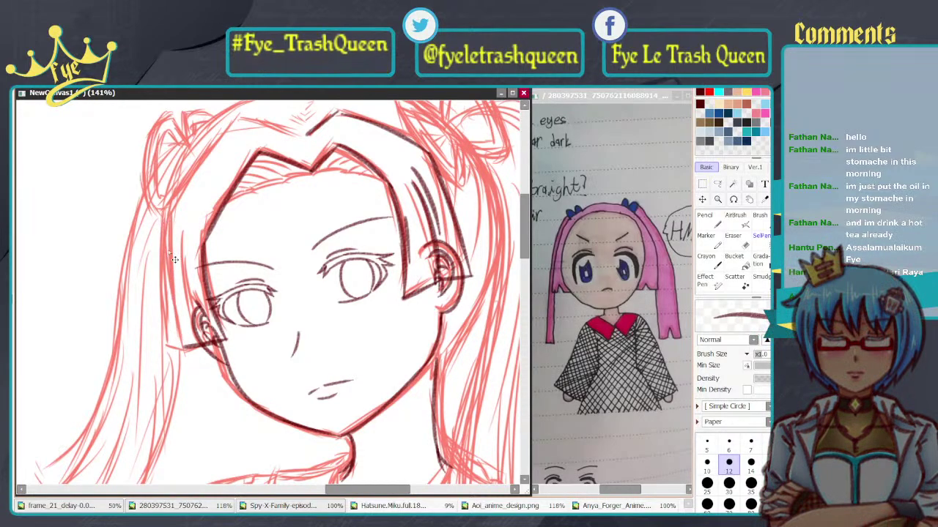
drag(168, 230, 175, 336)
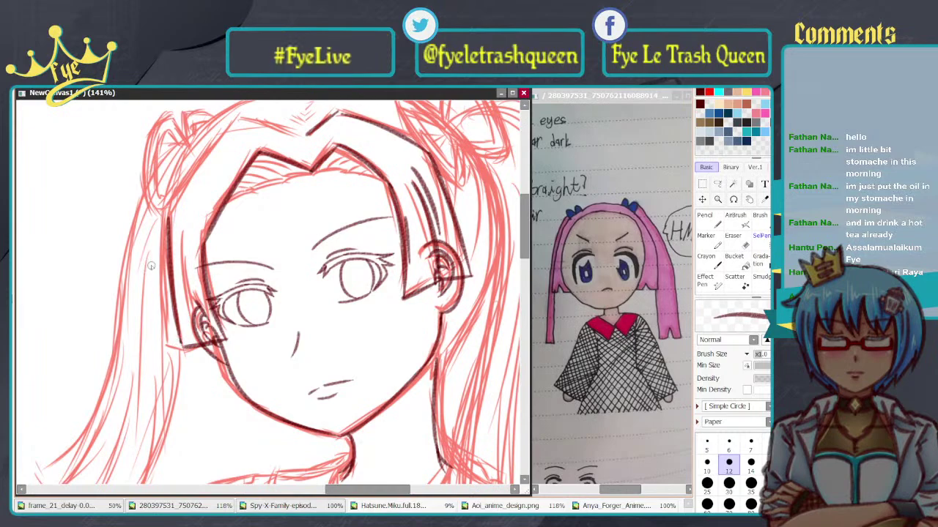
drag(168, 225, 155, 344)
key(ctrl+z)
drag(167, 230, 165, 346)
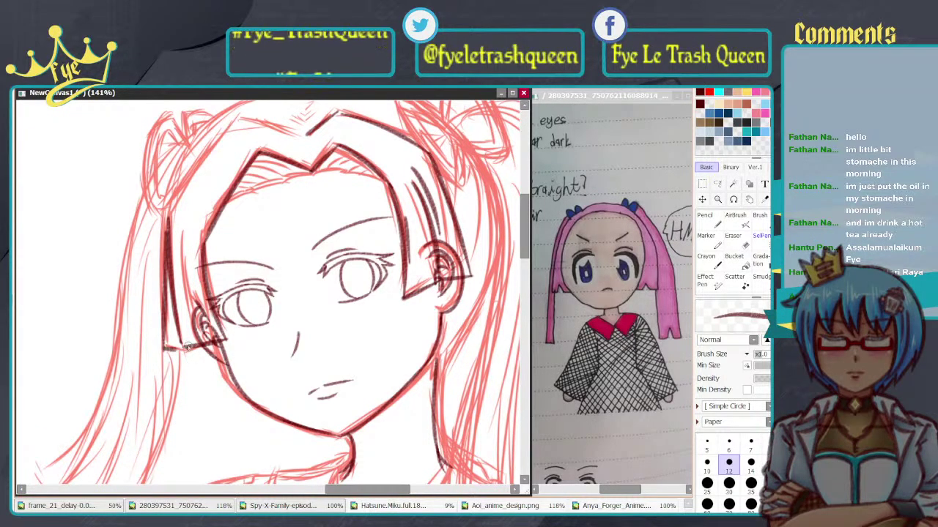
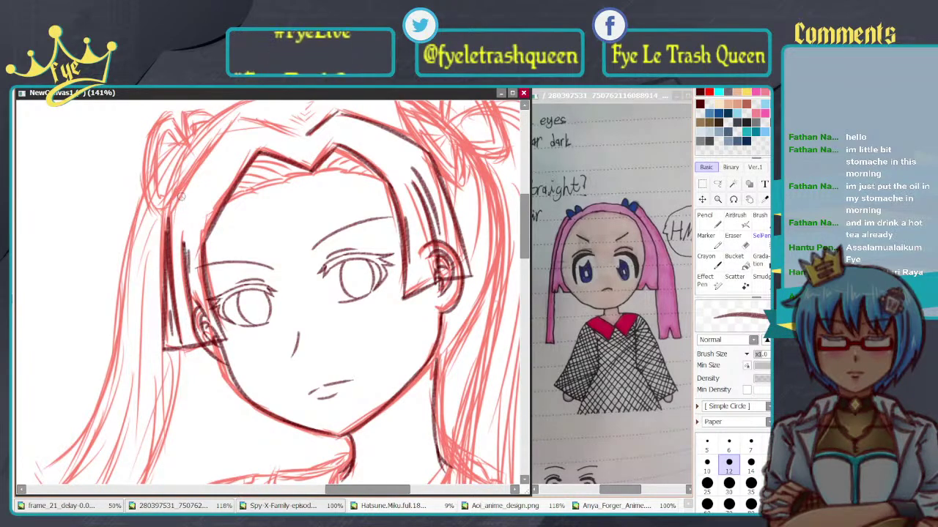
Step: Ink the upper contour of the character's right bangs from the side lock over the peak to the parting
drag(181, 197, 198, 249)
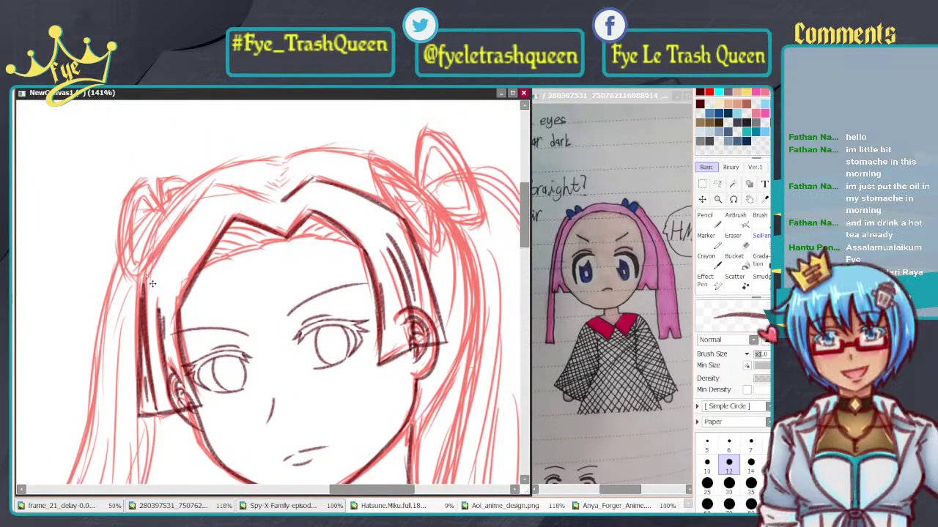
drag(145, 281, 217, 183)
key(ctrl+z)
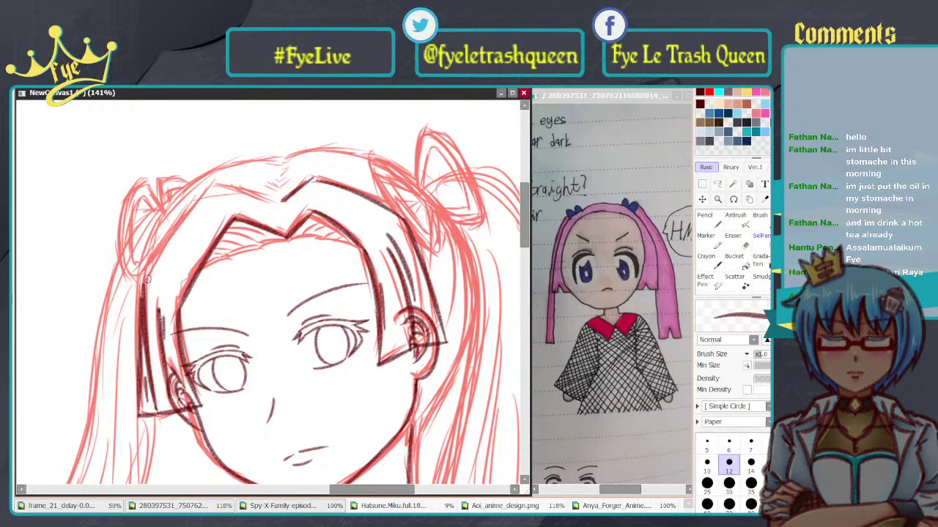
drag(144, 281, 216, 187)
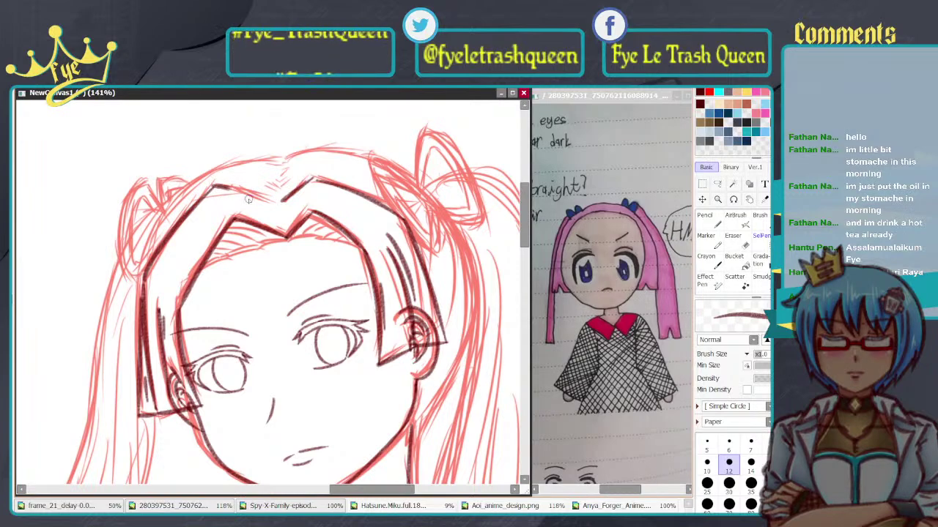
drag(214, 189, 267, 205)
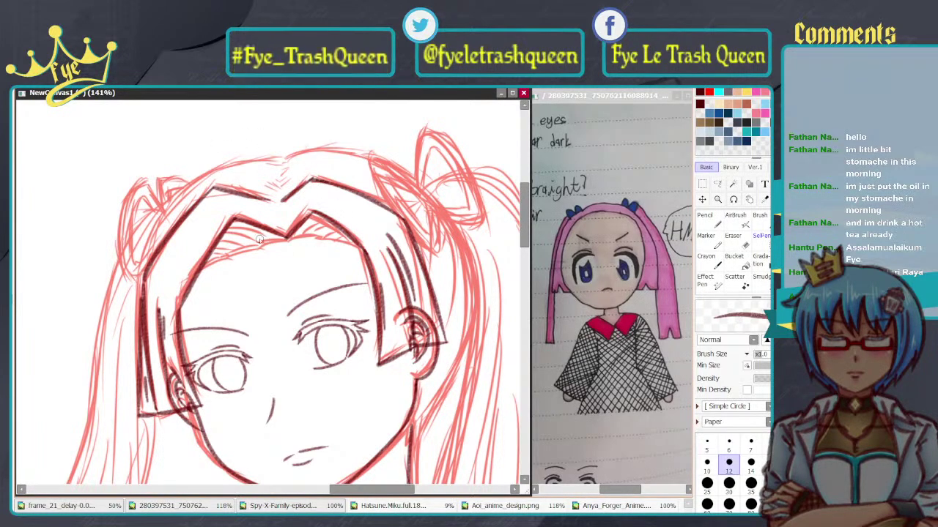
Step: Ink the hairline across the forehead beneath both bangs, from the centre point out to each temple
scroll(279, 228, down, 3)
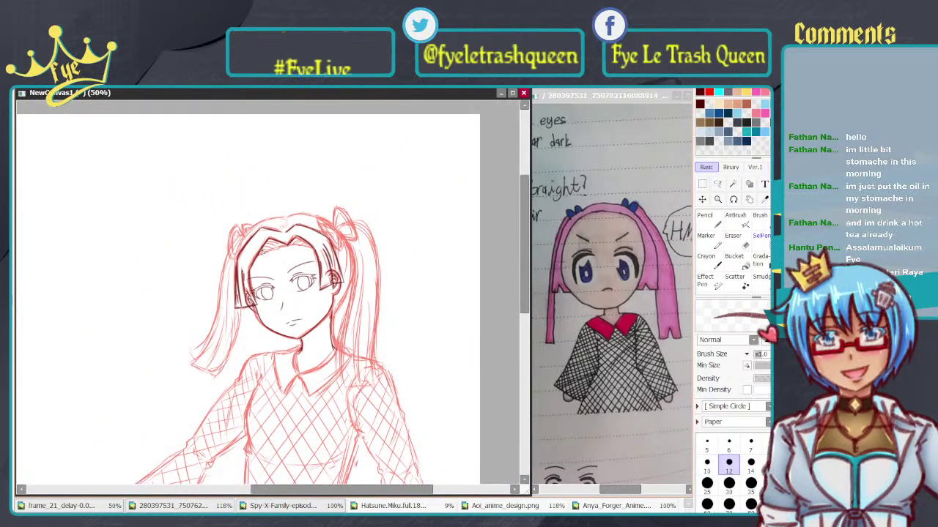
scroll(285, 252, up, 3)
scroll(257, 158, up, 4)
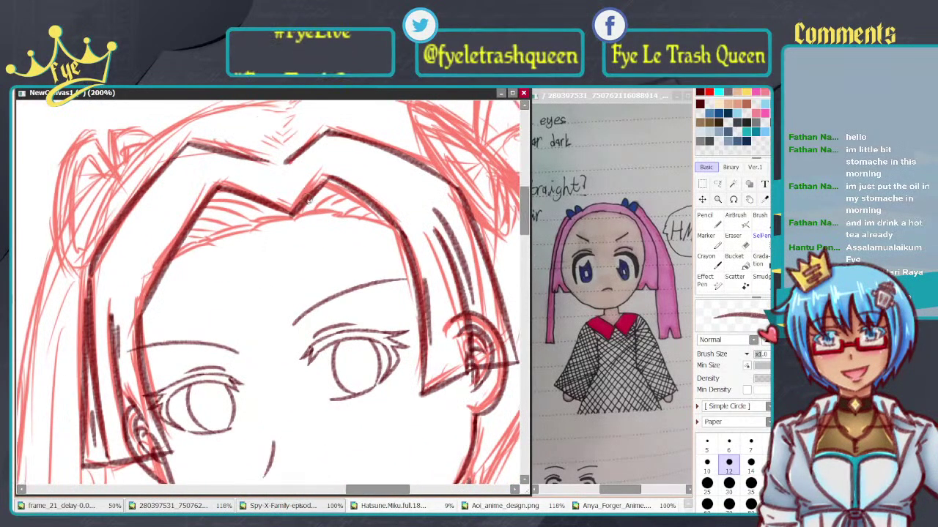
scroll(330, 239, down, 2)
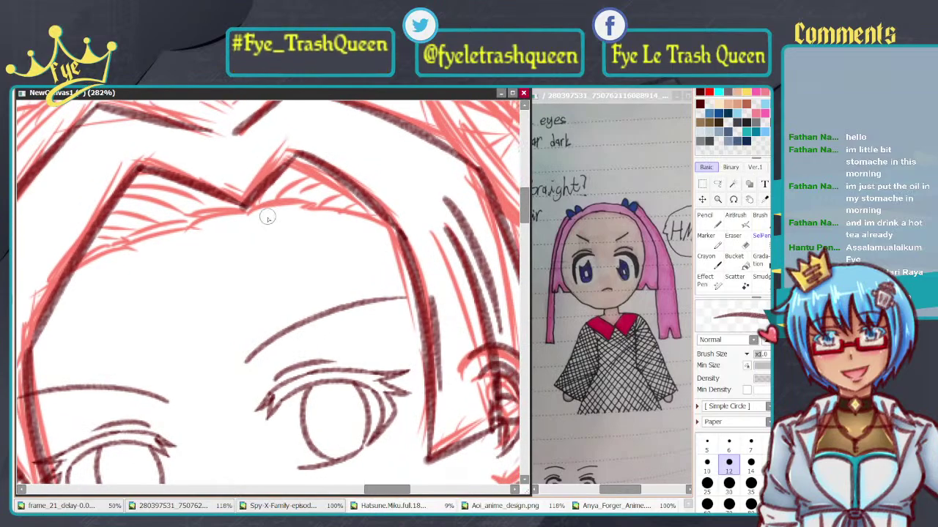
drag(248, 208, 332, 209)
key(ctrl+z)
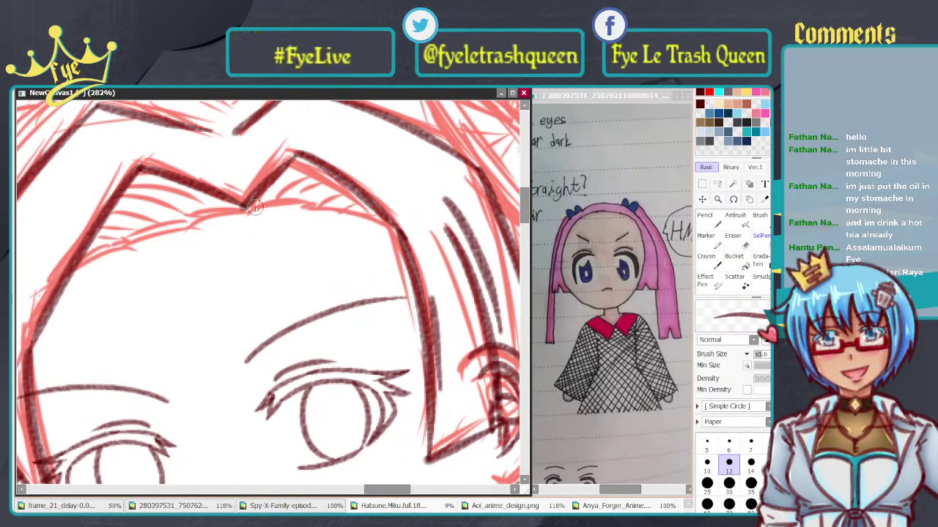
mouse_move(246, 208)
mouse_down()
mouse_move(326, 211)
mouse_move(309, 202)
mouse_move(304, 208)
mouse_move(369, 211)
mouse_move(398, 225)
mouse_up()
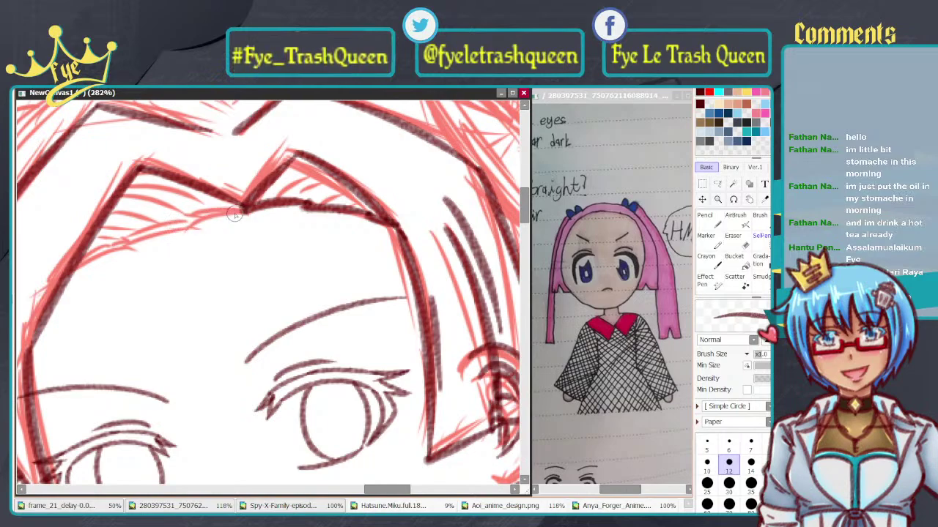
mouse_move(235, 214)
mouse_down()
mouse_move(132, 242)
mouse_move(71, 300)
mouse_up()
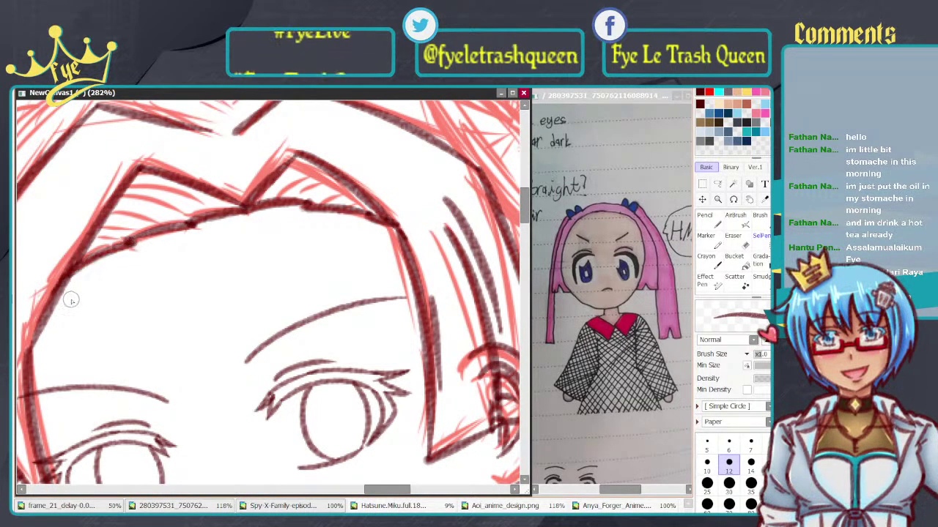
key(ctrl+z)
drag(130, 241, 63, 295)
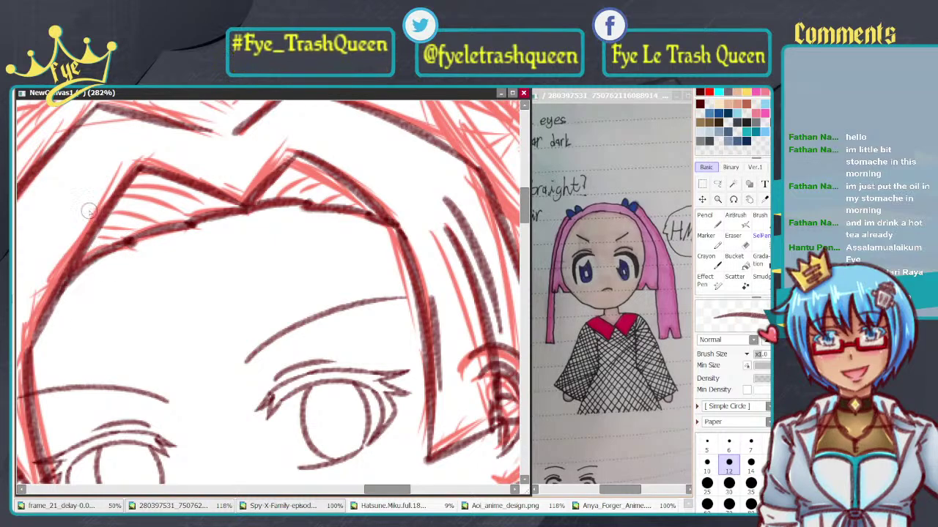
Step: Fill the two gaps between the bangs and the hairline with short curved hair strands
drag(135, 182, 209, 215)
key(ctrl+z)
drag(135, 185, 202, 218)
key(ctrl+z)
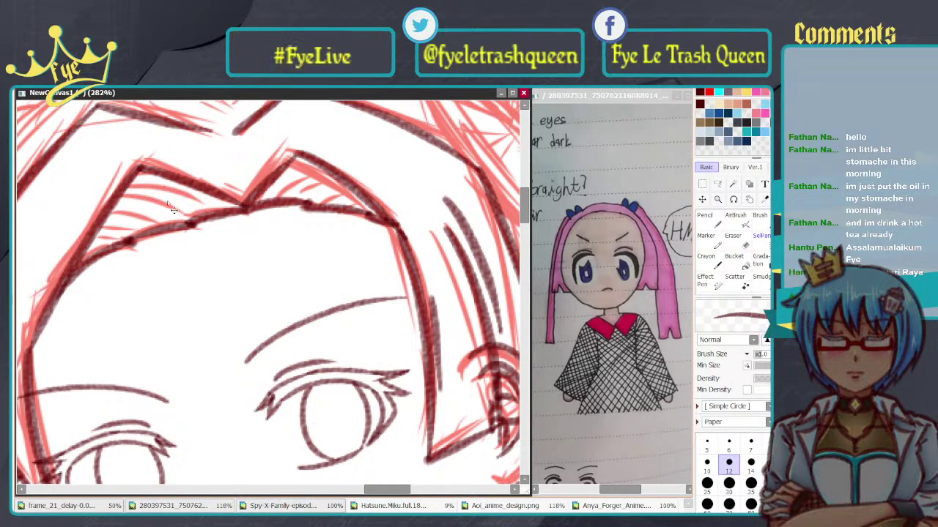
drag(171, 184, 207, 213)
key(ctrl+z)
mouse_move(136, 197)
mouse_down()
mouse_move(190, 220)
mouse_move(179, 210)
mouse_up()
mouse_move(114, 210)
mouse_down()
mouse_move(154, 218)
mouse_move(117, 238)
mouse_up()
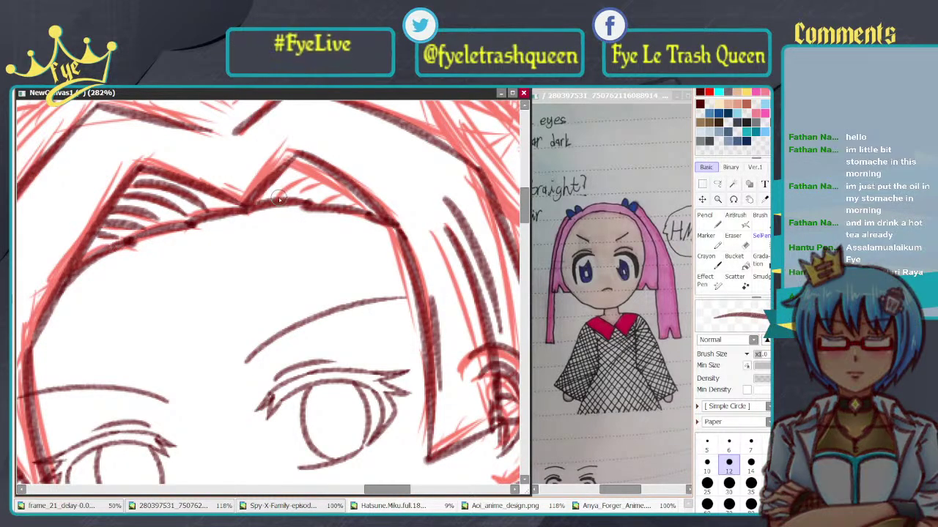
drag(277, 197, 313, 165)
mouse_move(287, 188)
mouse_down()
mouse_move(316, 171)
mouse_move(325, 192)
mouse_move(306, 190)
mouse_move(336, 199)
mouse_move(323, 204)
mouse_move(376, 208)
mouse_up()
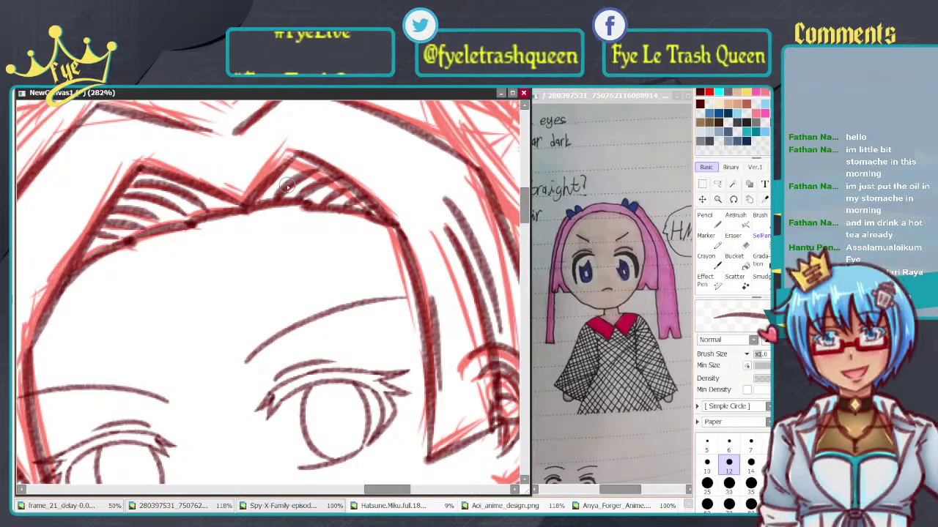
Step: Thicken the neck line with a small shadow where it meets the jaw below the character's left ear
scroll(287, 186, down, 6)
scroll(366, 192, up, 4)
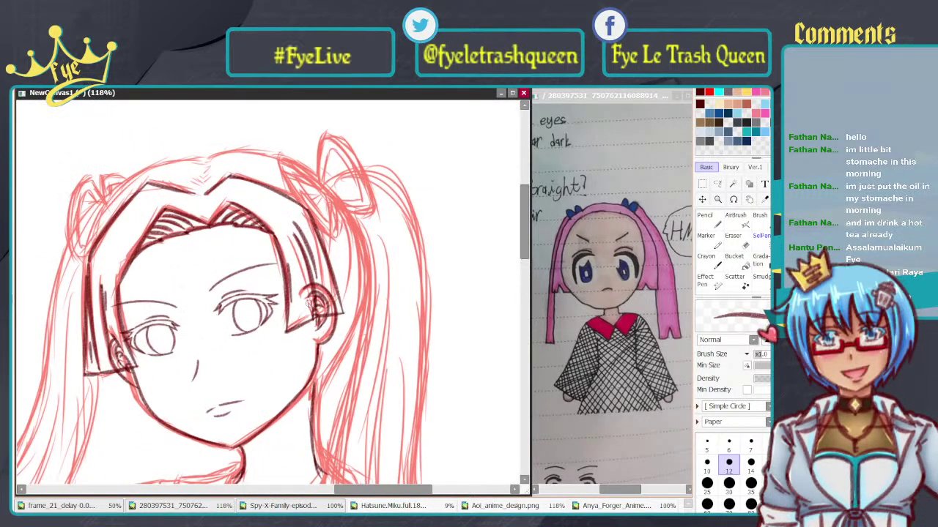
scroll(191, 398, up, 6)
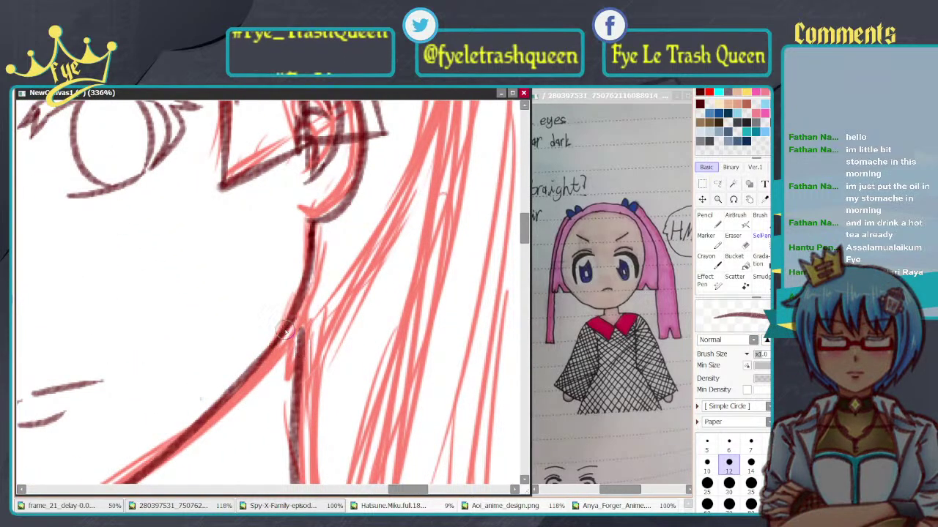
drag(291, 370, 297, 405)
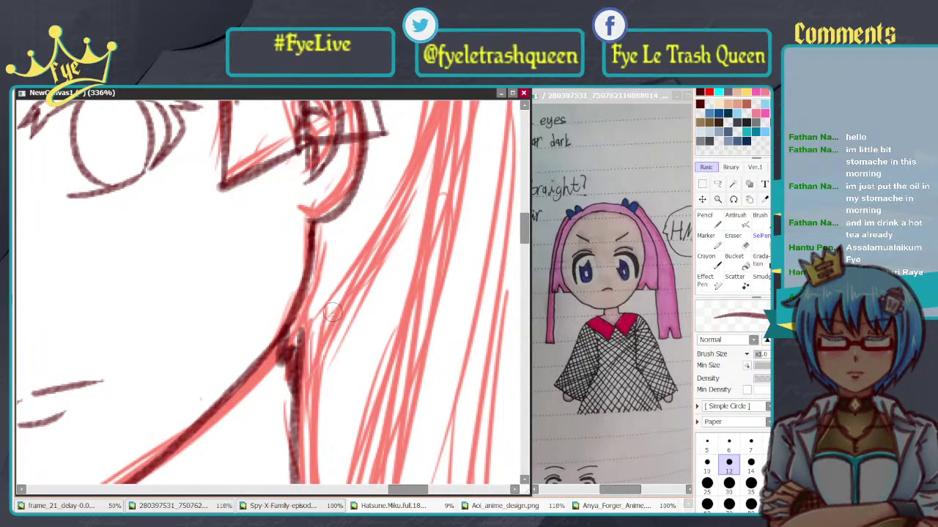
scroll(319, 273, down, 9)
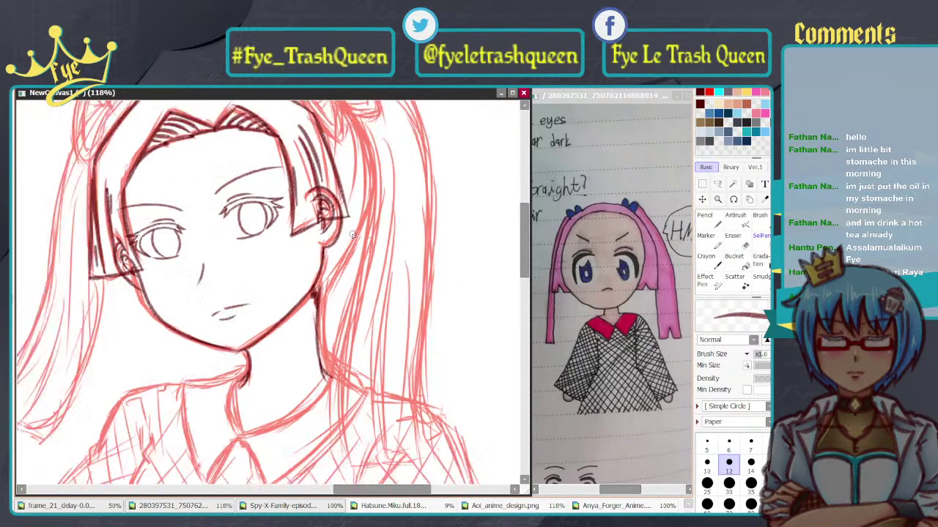
Step: Thicken the outer edge of the character's right side lock where it joins the upper bangs contour
scroll(295, 265, up, 1)
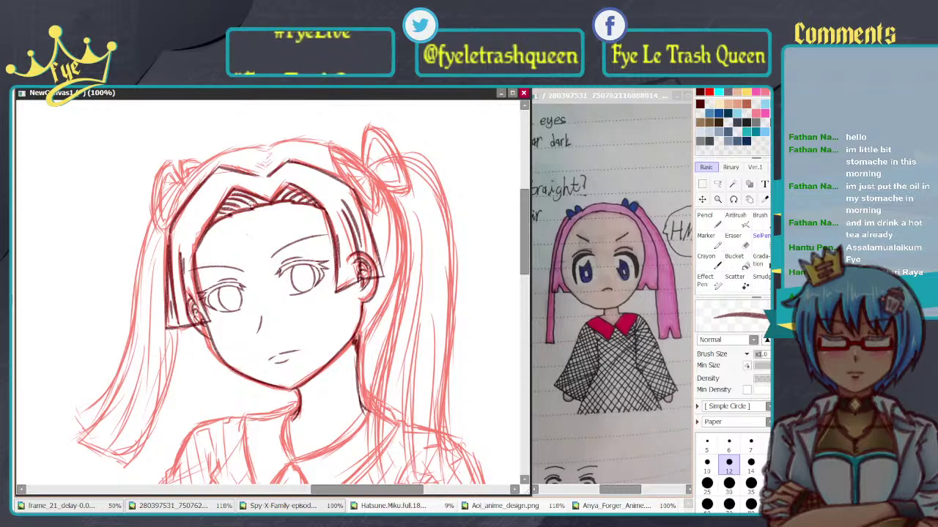
scroll(242, 164, up, 5)
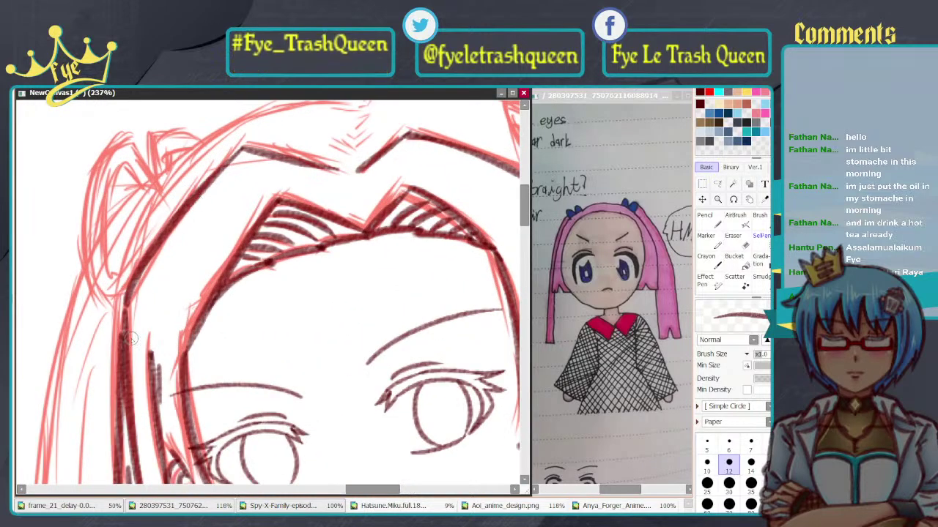
drag(127, 298, 128, 364)
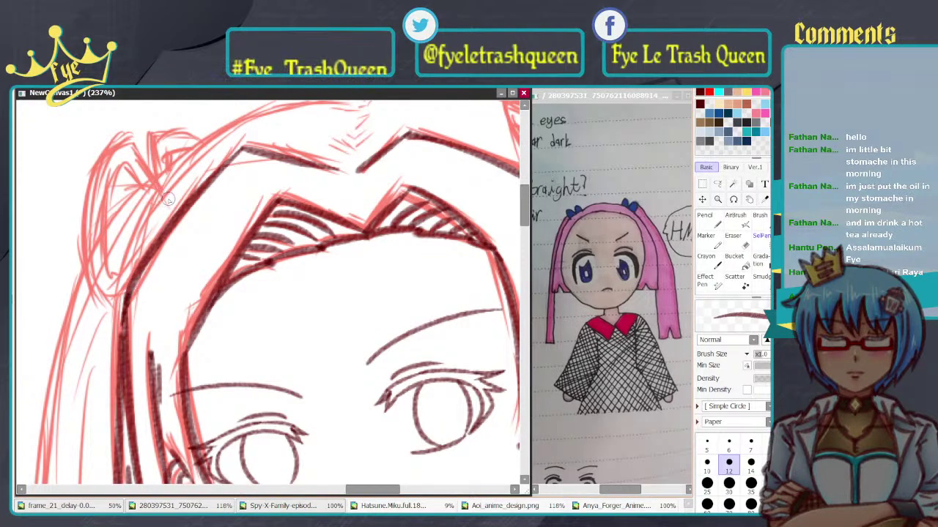
Step: Try to ink the outer hair curve from the character's right hair tie down to the side lock
mouse_move(173, 177)
mouse_down()
mouse_move(116, 270)
mouse_move(119, 326)
mouse_up()
key(ctrl+z)
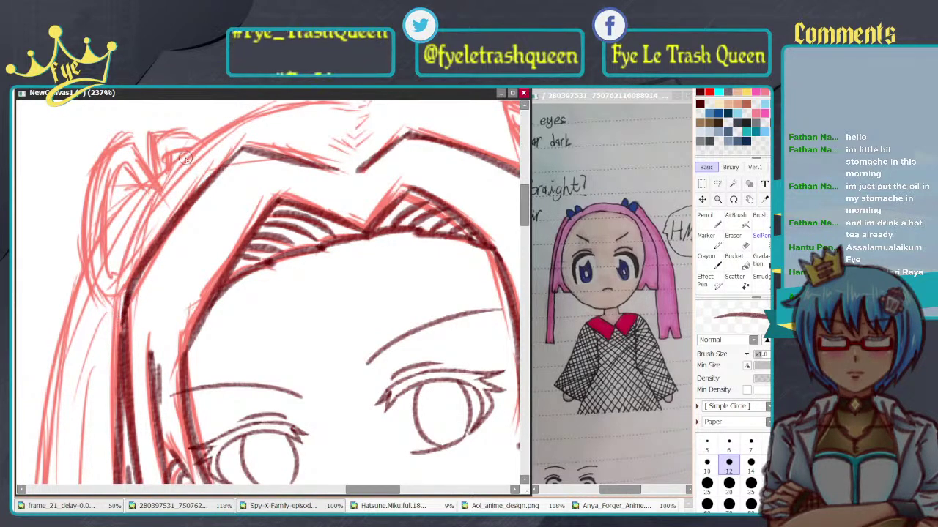
drag(185, 159, 115, 341)
key(ctrl+z)
mouse_move(179, 170)
mouse_down()
mouse_move(128, 245)
mouse_move(120, 336)
mouse_up()
key(ctrl+z)
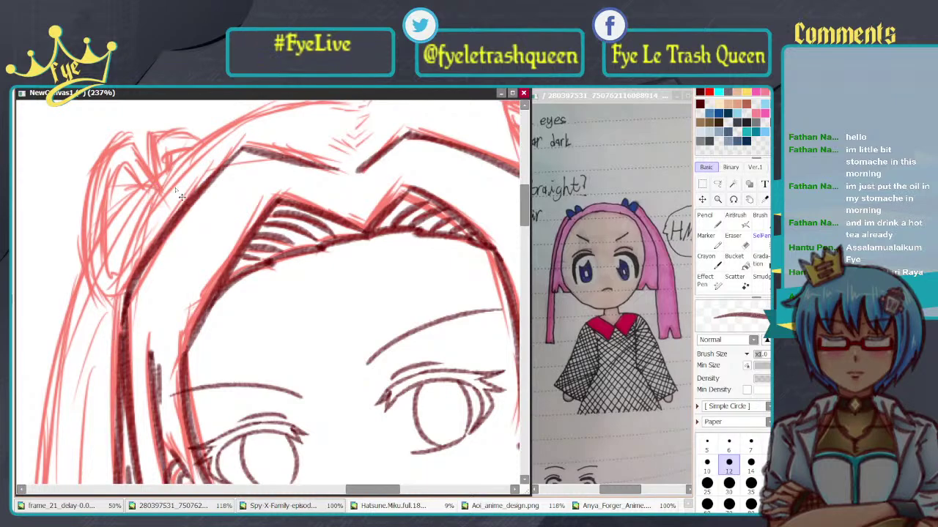
drag(151, 197, 120, 343)
key(ctrl+z)
drag(176, 174, 120, 334)
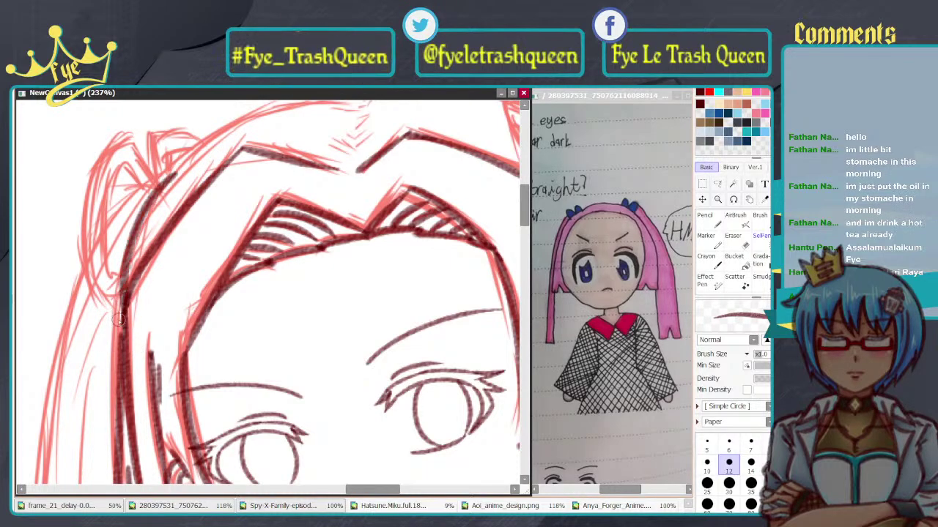
key(ctrl+z)
drag(178, 171, 117, 349)
Step: Try to ink the crown outline from the parting down past the hair tie to the character's right side lock
drag(312, 153, 280, 264)
key(ctrl+z)
mouse_move(319, 231)
mouse_down()
mouse_move(369, 169)
mouse_move(371, 153)
mouse_move(217, 195)
mouse_move(148, 356)
mouse_move(178, 254)
mouse_move(142, 394)
mouse_up()
key(ctrl+z)
mouse_move(342, 133)
mouse_down()
mouse_move(132, 346)
mouse_move(192, 439)
mouse_up()
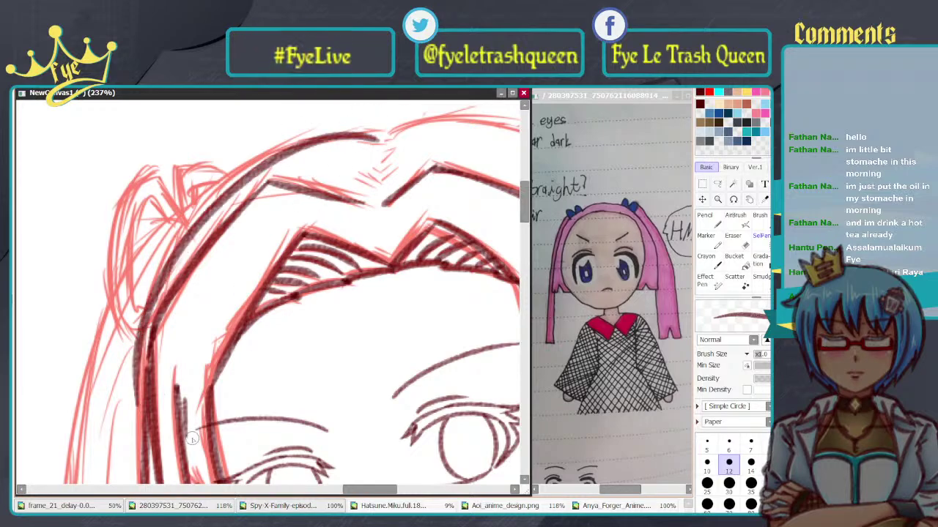
key(ctrl+z)
drag(374, 136, 139, 414)
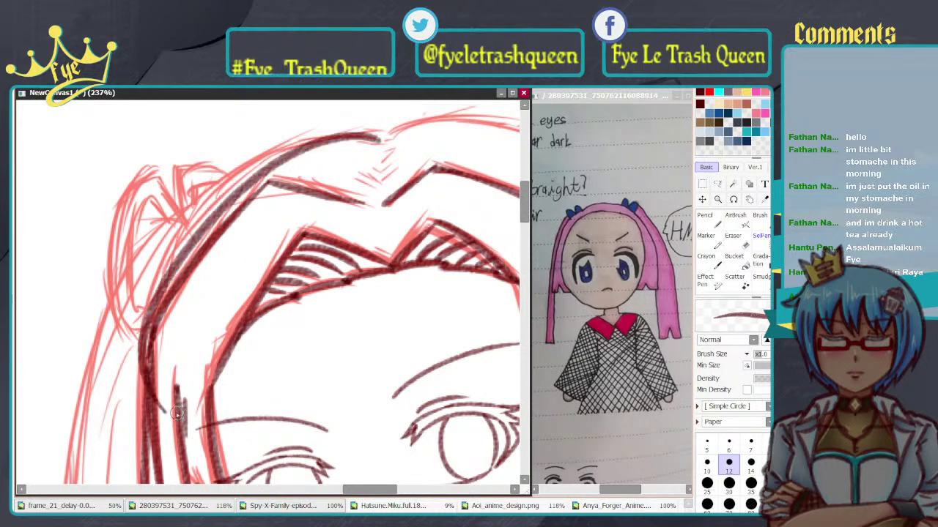
key(ctrl+z)
drag(378, 139, 162, 400)
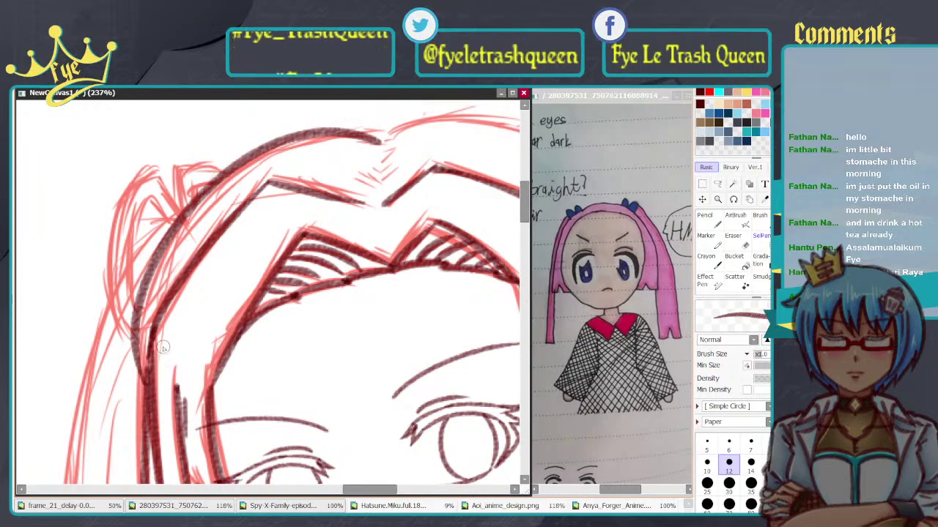
scroll(315, 307, down, 7)
scroll(334, 302, up, 5)
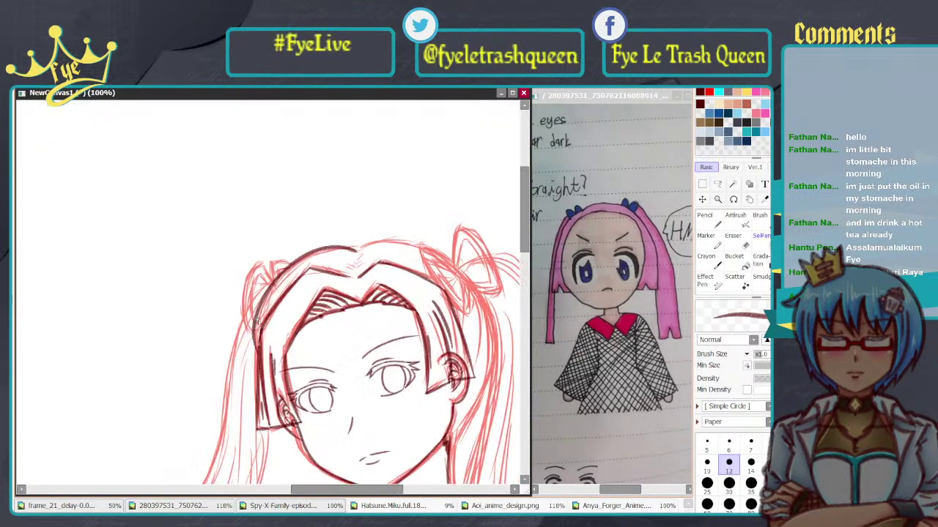
key(ctrl+z)
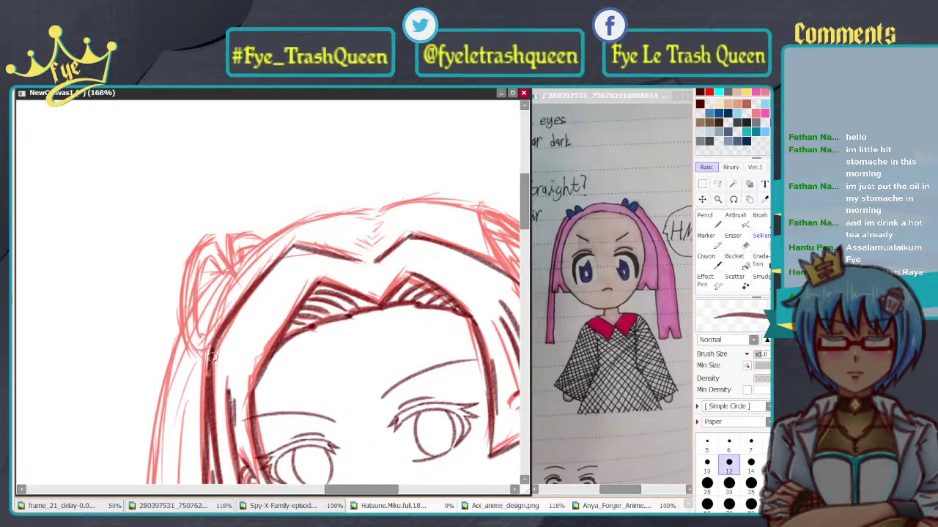
Step: Ink the crown outline from the character's right side lock up to the centre parting, and select the Eraser
drag(205, 370, 403, 199)
key(ctrl+z)
mouse_move(204, 370)
mouse_down()
mouse_move(227, 276)
mouse_move(386, 235)
mouse_up()
key(ctrl+z)
mouse_move(210, 374)
mouse_down()
mouse_move(243, 262)
mouse_move(383, 220)
mouse_up()
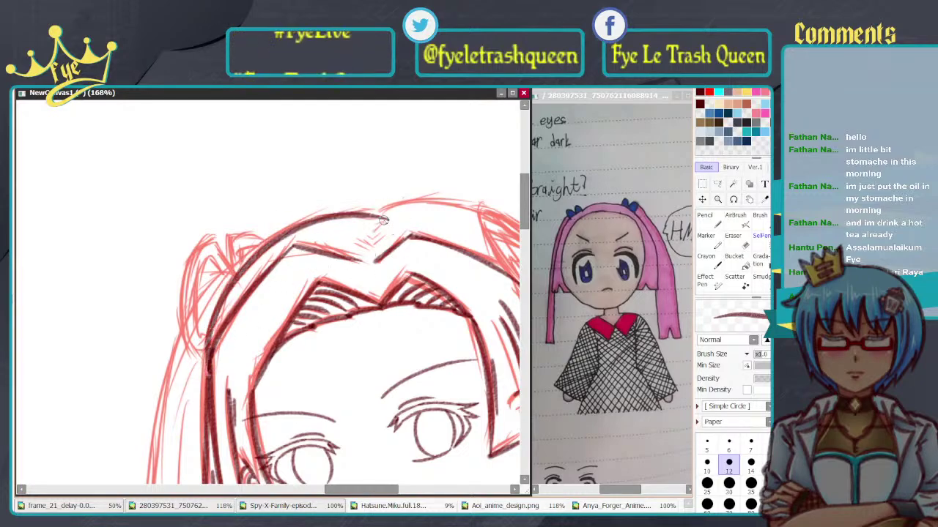
key(e)
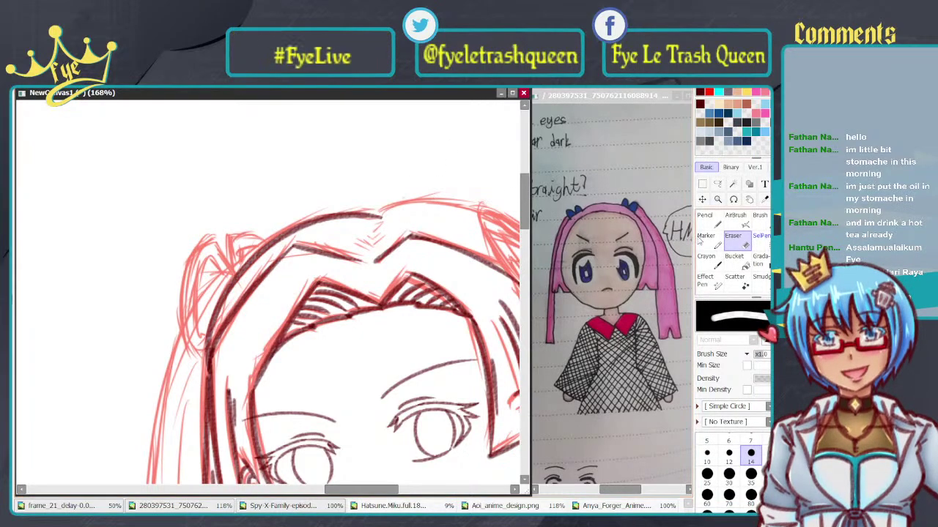
Step: Shade the centre parting of the hair with short hatching strokes on both of its sides
click(786, 224)
mouse_move(377, 276)
mouse_down()
mouse_move(249, 255)
mouse_move(242, 233)
mouse_up()
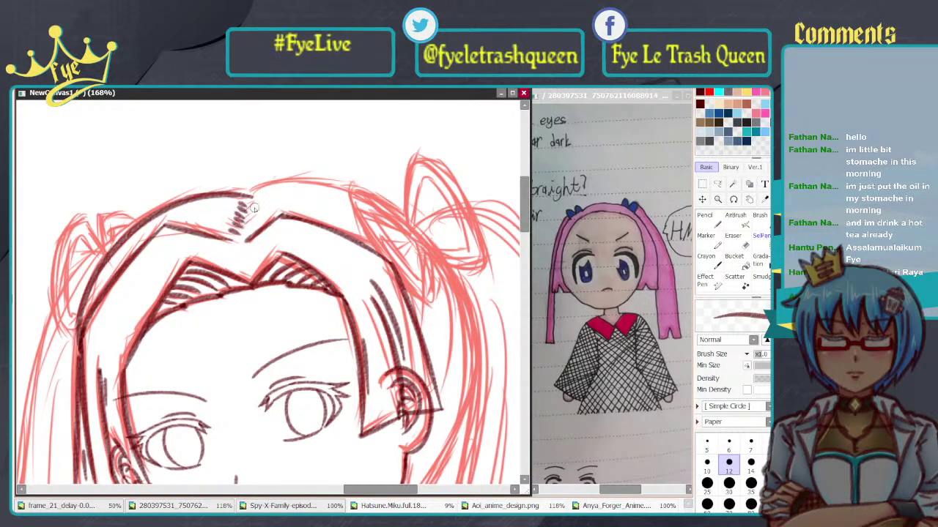
drag(250, 220, 253, 202)
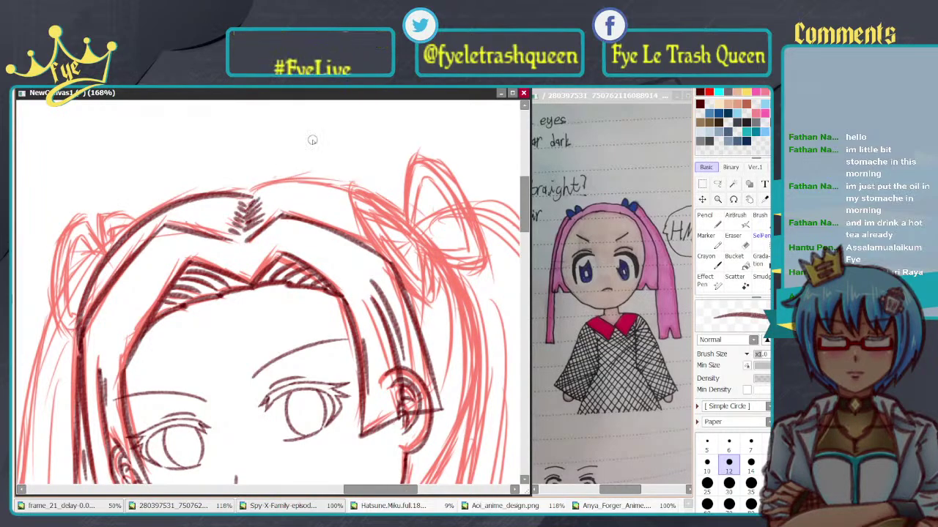
Step: Try to ink the crown outline from the centre parting around the character's left side down to the neck
scroll(315, 182, down, 10)
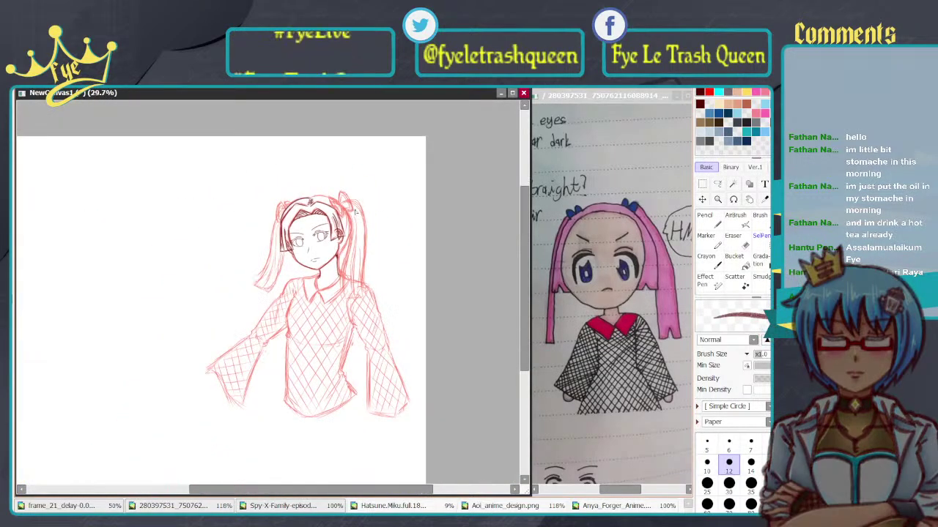
scroll(355, 212, up, 5)
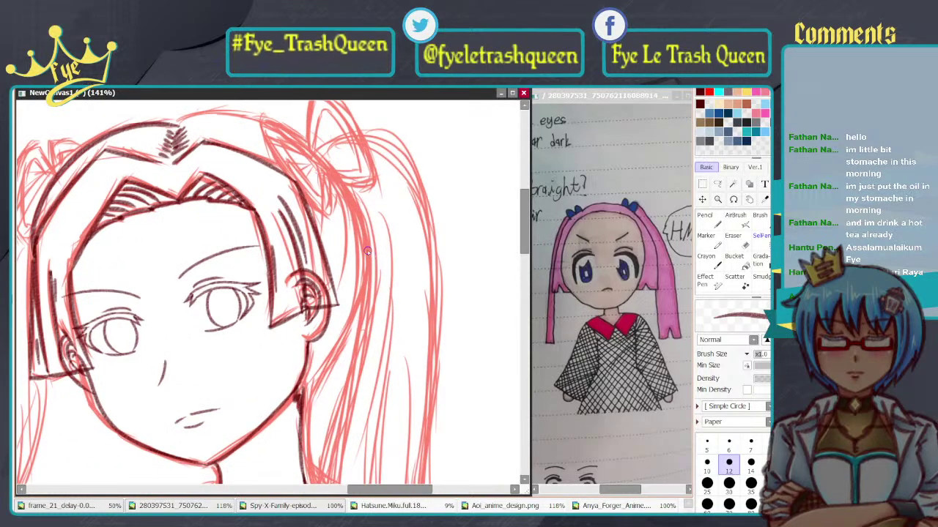
mouse_move(181, 123)
mouse_down()
mouse_move(262, 117)
mouse_move(357, 236)
mouse_up()
key(ctrl+z)
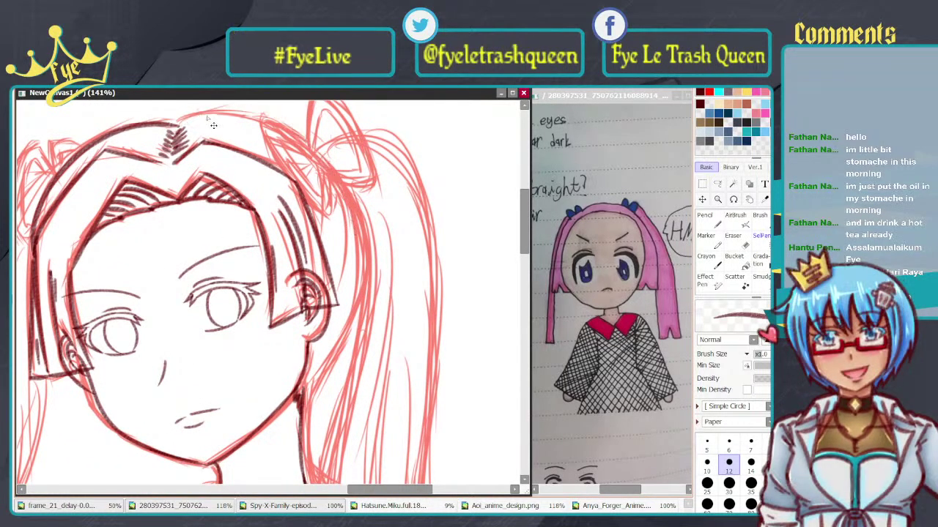
drag(179, 125, 376, 321)
key(ctrl+z)
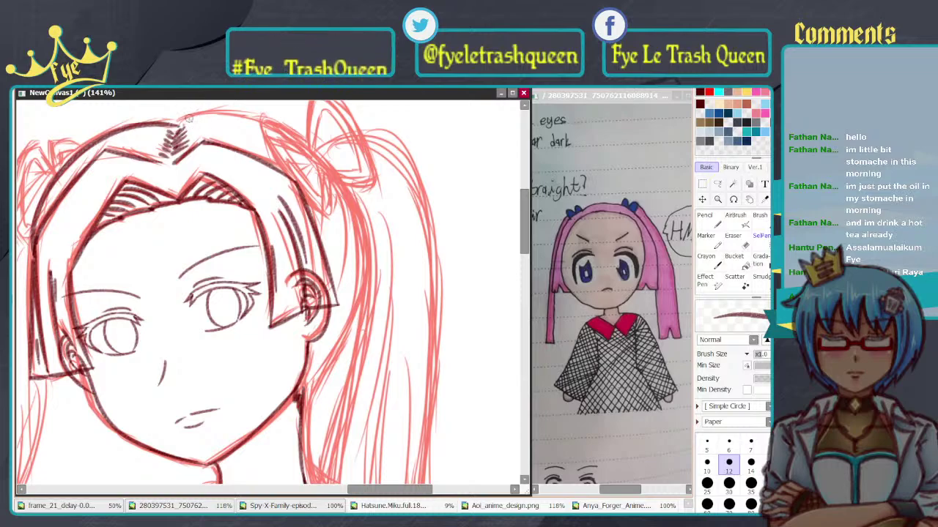
drag(188, 120, 297, 386)
key(ctrl+z)
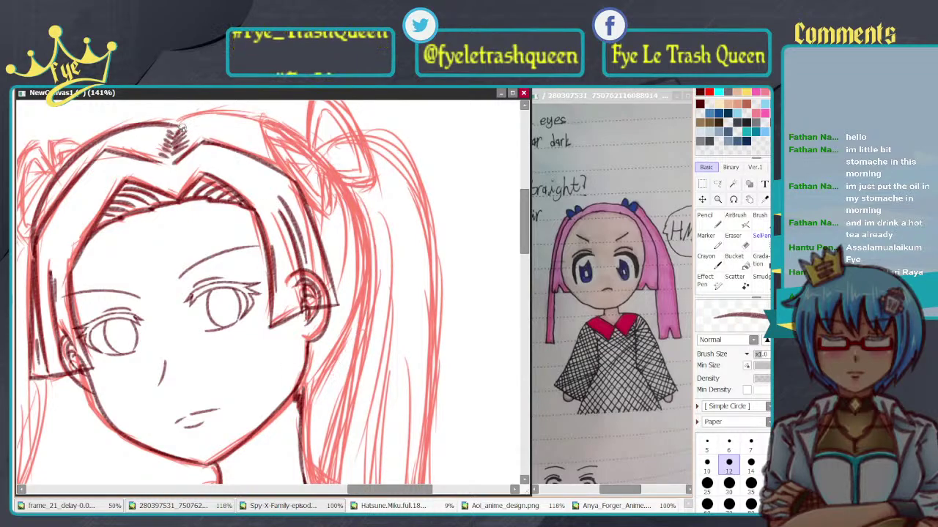
drag(178, 128, 325, 360)
key(ctrl+z)
Step: Ink the crown outline in one curve from the centre parting past the character's left hair tie and ear to the neck
mouse_move(181, 125)
mouse_down()
mouse_move(307, 129)
mouse_move(311, 396)
mouse_up()
key(ctrl+z)
mouse_move(180, 124)
mouse_down()
mouse_move(290, 126)
mouse_move(326, 366)
mouse_up()
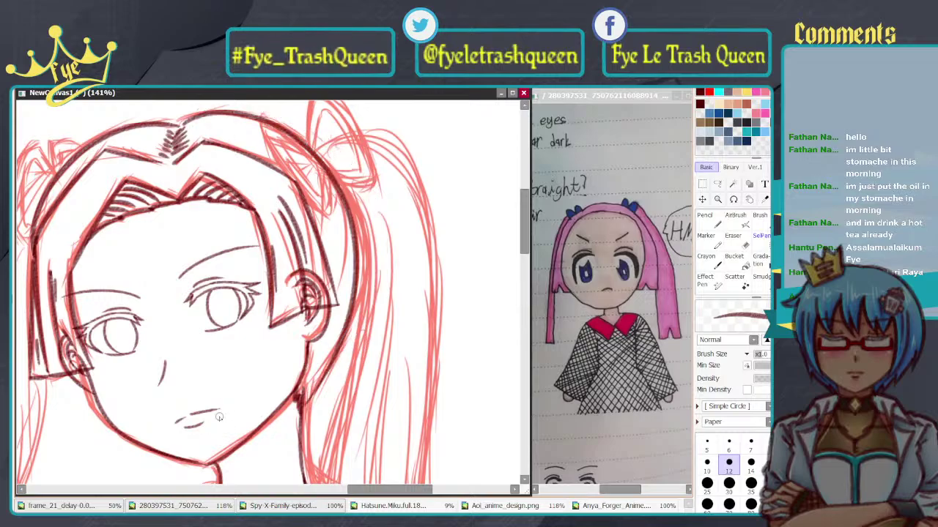
Step: Erase the lower end of the head outline where it meets the neck, and switch back to the Pencil
scroll(326, 271, down, 7)
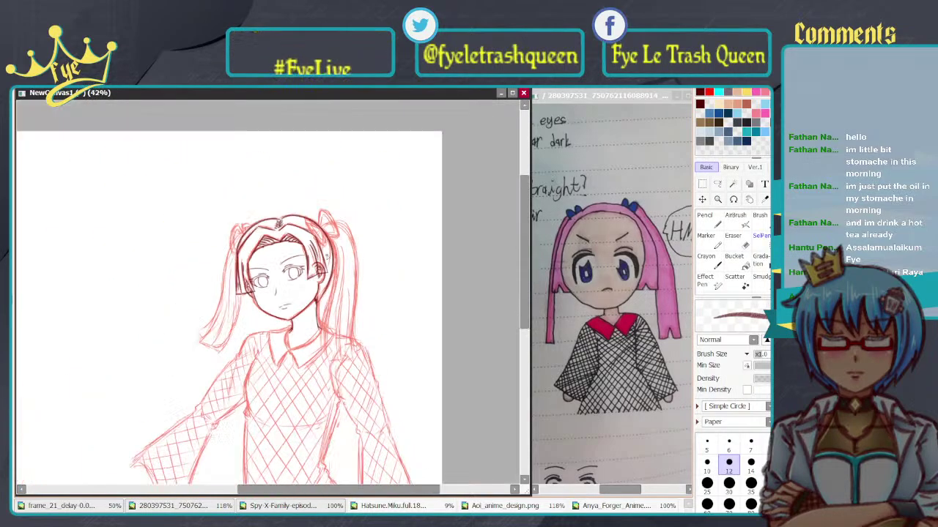
scroll(340, 269, up, 11)
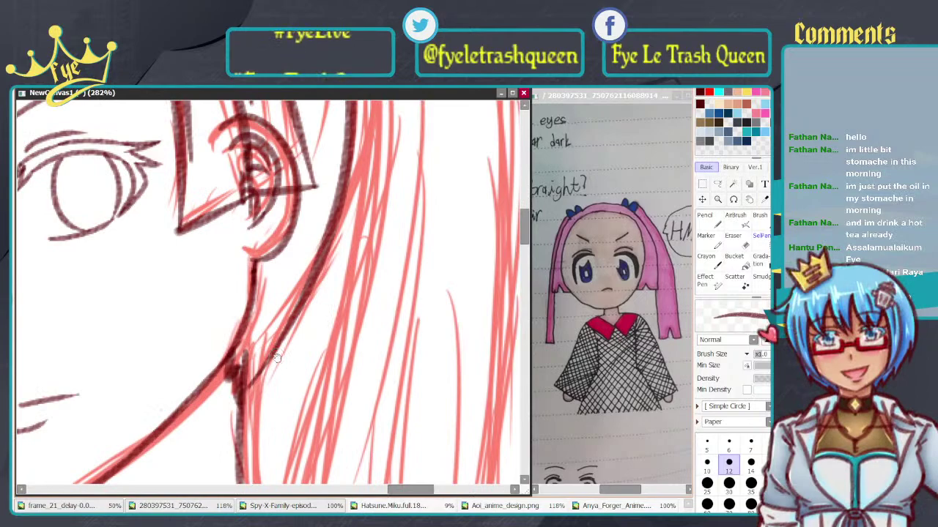
mouse_move(277, 357)
mouse_down()
mouse_move(330, 343)
mouse_move(351, 369)
mouse_up()
key(e)
click(714, 224)
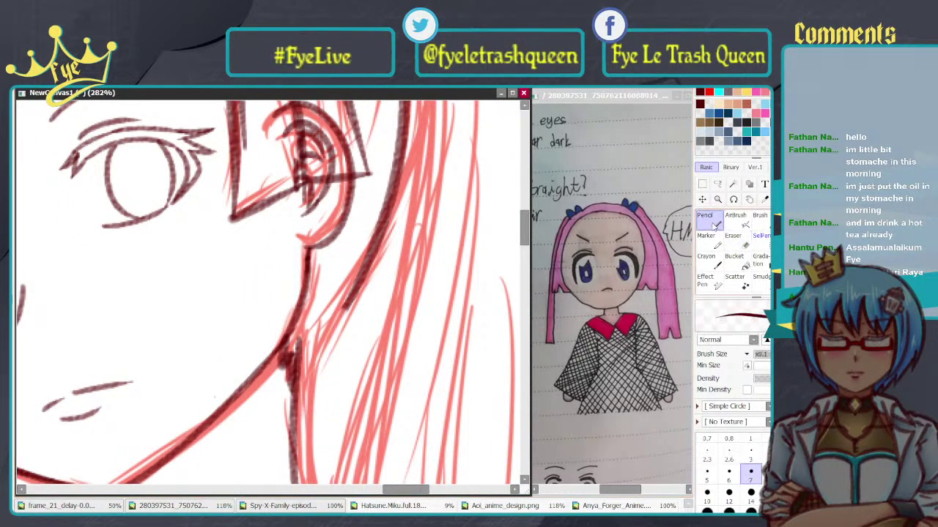
Step: Redraw the lower end of the head outline so it curves down behind the character's left side of the neck
click(775, 282)
drag(355, 290, 329, 369)
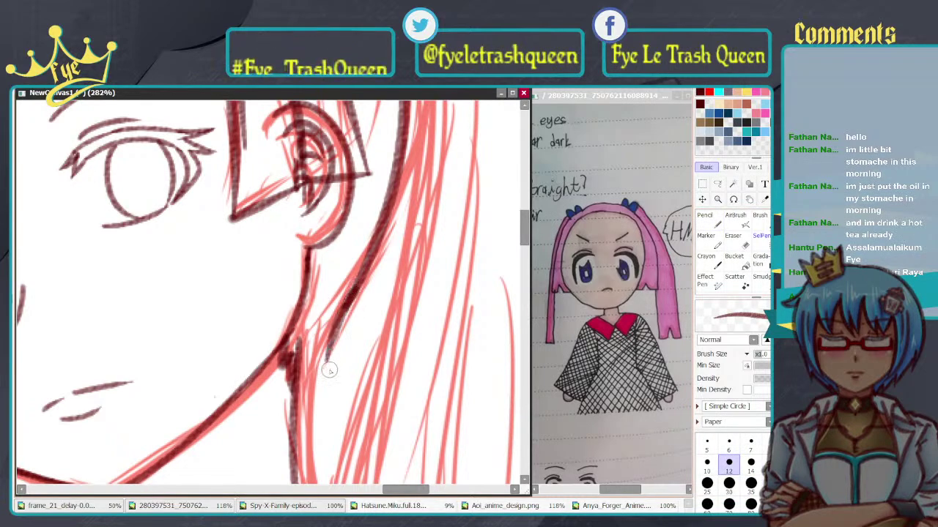
key(ctrl+z)
drag(353, 290, 316, 384)
key(ctrl+z)
drag(350, 299, 313, 396)
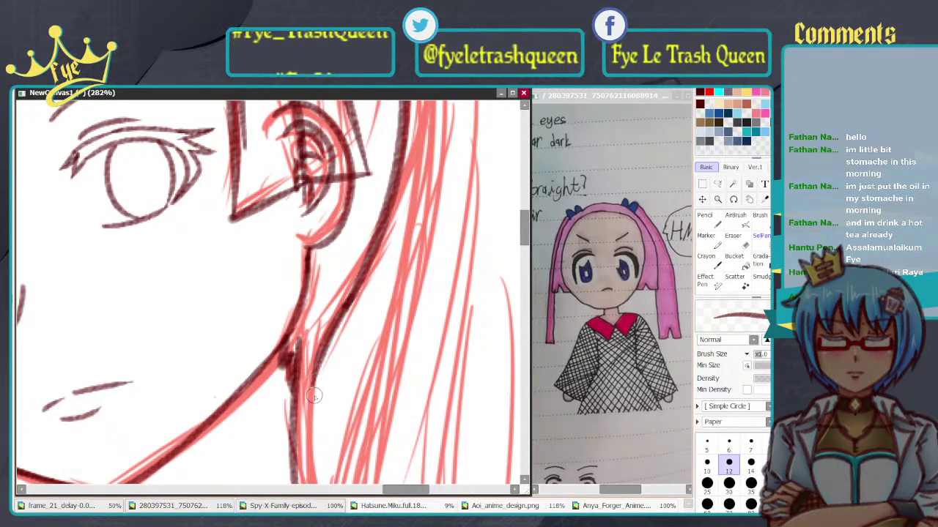
Step: Fill the gap between the neck line and the back hair outline below the jaw with short dark hatching strokes
drag(316, 341, 311, 399)
key(ctrl+z)
drag(313, 348, 317, 394)
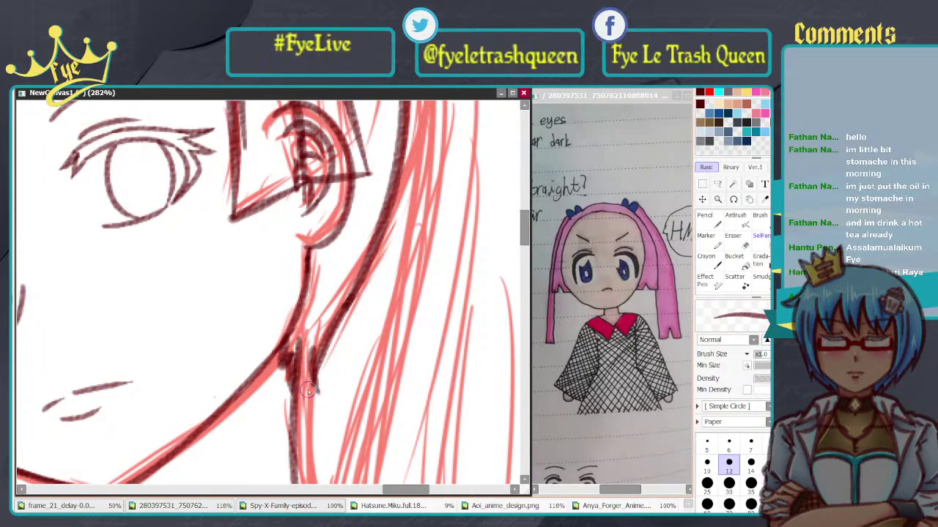
mouse_move(311, 347)
mouse_down()
mouse_move(312, 390)
mouse_move(299, 389)
mouse_up()
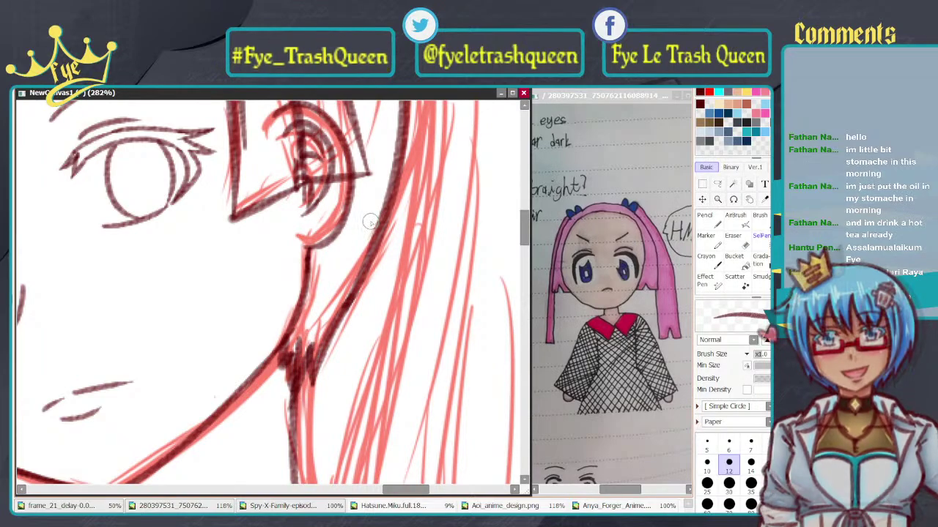
Step: Ink short hair strands across the crown converging on the character's left hair tie
scroll(320, 195, down, 6)
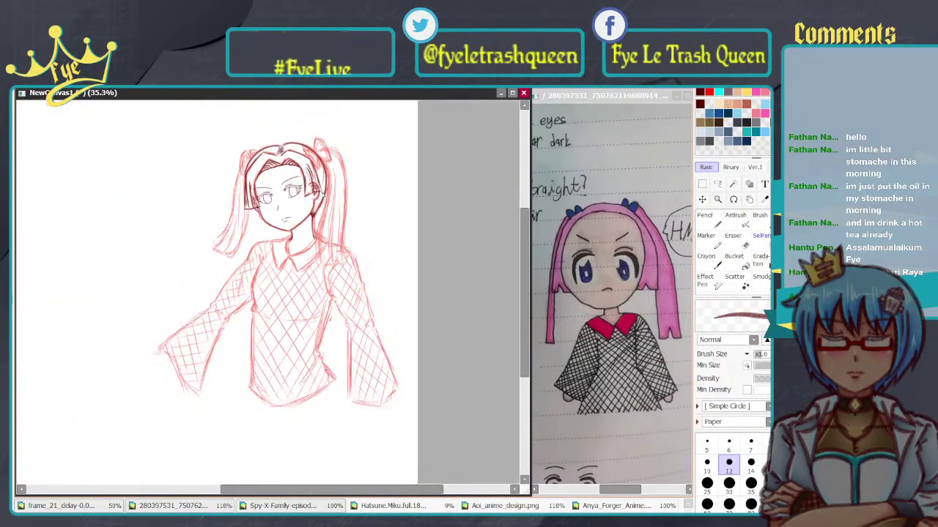
scroll(313, 188, up, 5)
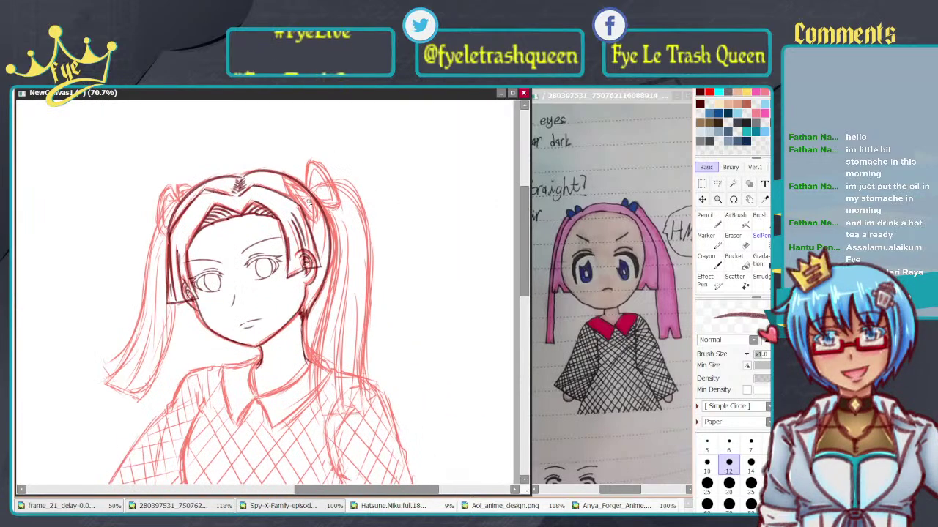
scroll(344, 183, up, 4)
scroll(319, 171, down, 3)
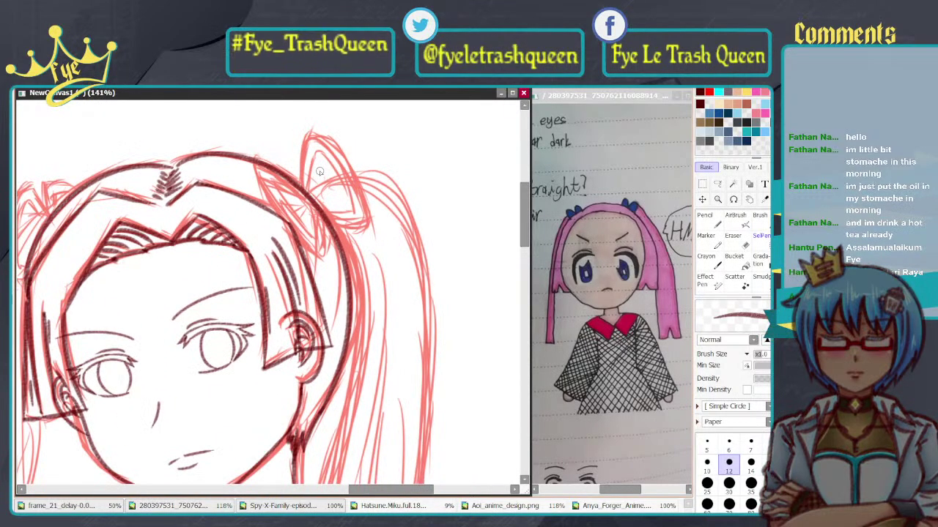
scroll(319, 171, up, 1)
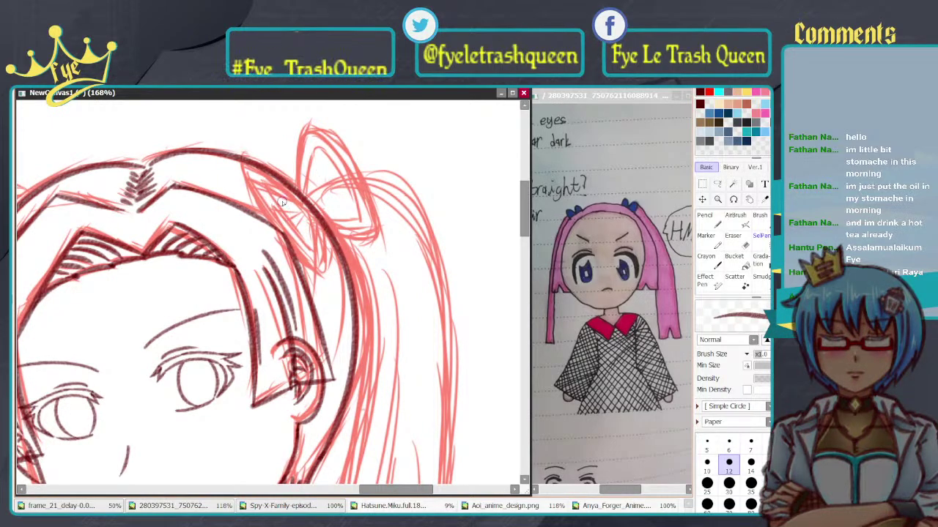
drag(256, 191, 311, 213)
key(ctrl+z)
drag(255, 191, 311, 213)
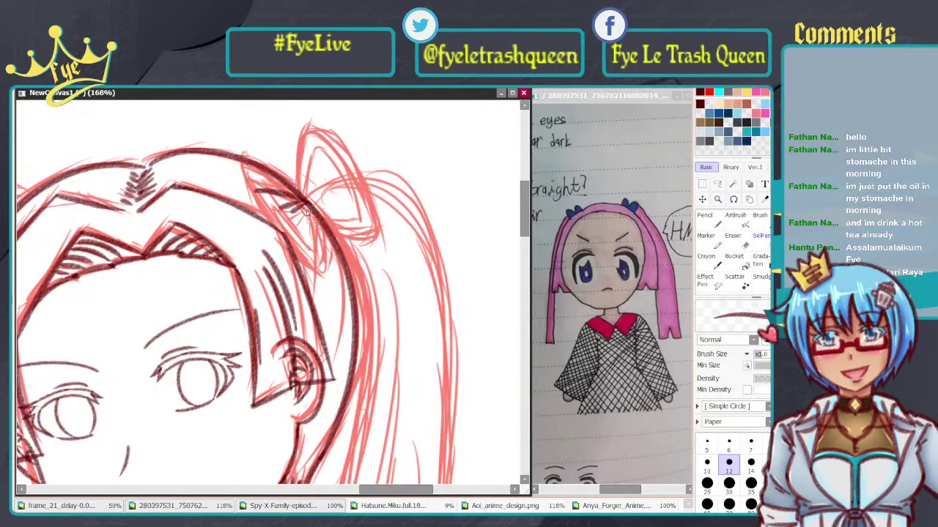
Step: Ink long hair strands running from the character's left hair tie down towards the ear
drag(335, 242, 326, 323)
key(ctrl+z)
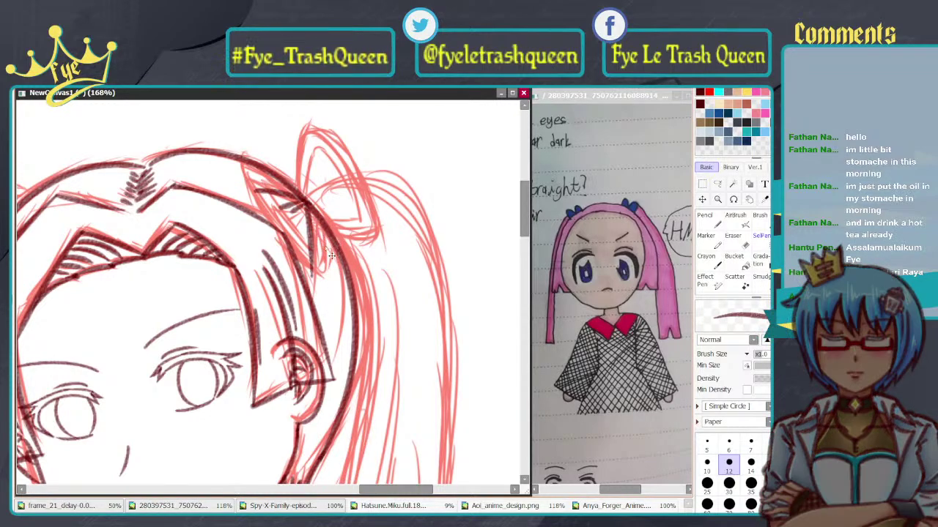
drag(335, 238, 326, 337)
drag(258, 175, 309, 200)
key(ctrl+z)
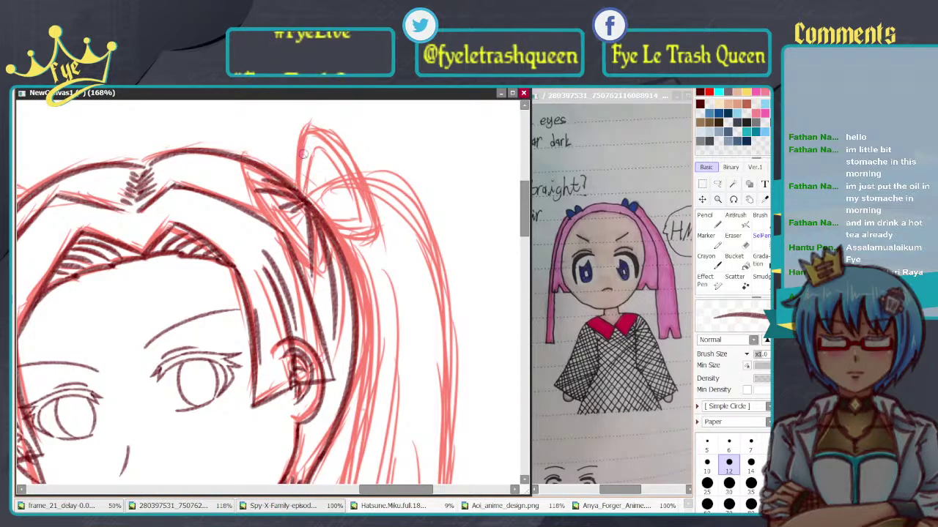
Step: Ink short hair strands fanning inward from the character's right hair tie
scroll(303, 154, down, 4)
scroll(120, 175, up, 5)
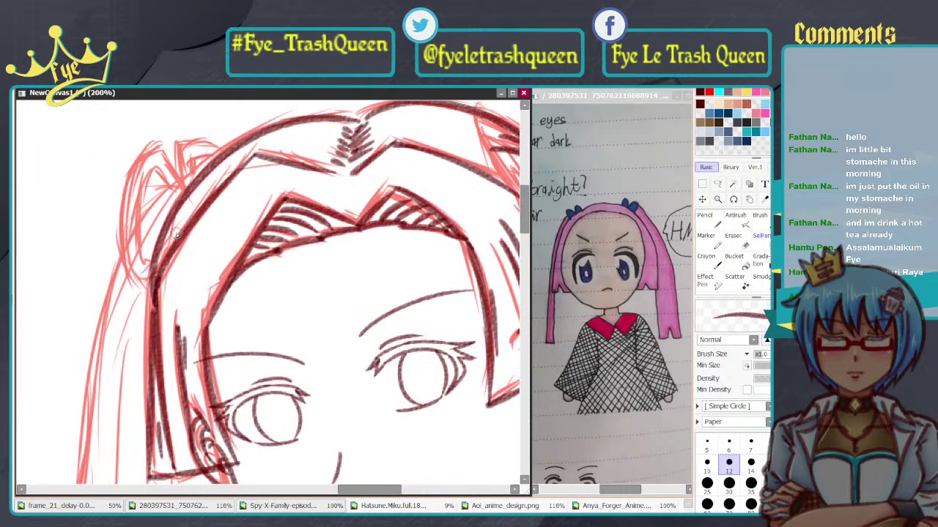
drag(186, 200, 227, 173)
key(ctrl+z)
mouse_move(183, 206)
mouse_down()
mouse_move(190, 210)
mouse_move(177, 238)
mouse_up()
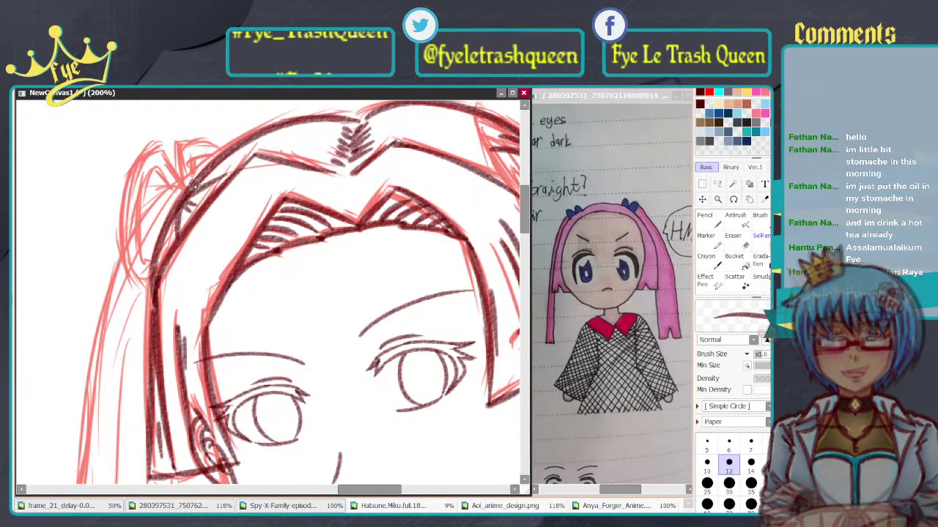
Step: Try to ink the outer contour of the character's left twin tail from the hair tie down to the shoulder
scroll(192, 183, down, 3)
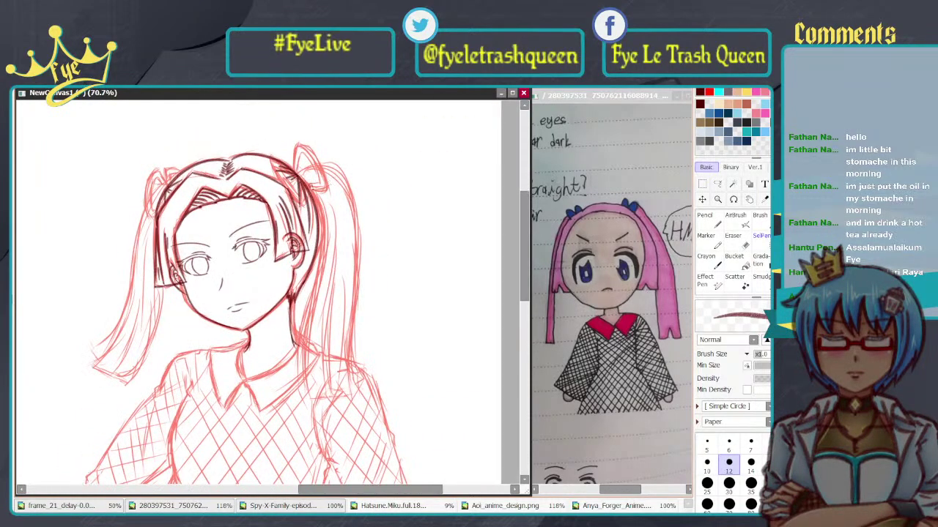
scroll(307, 189, up, 1)
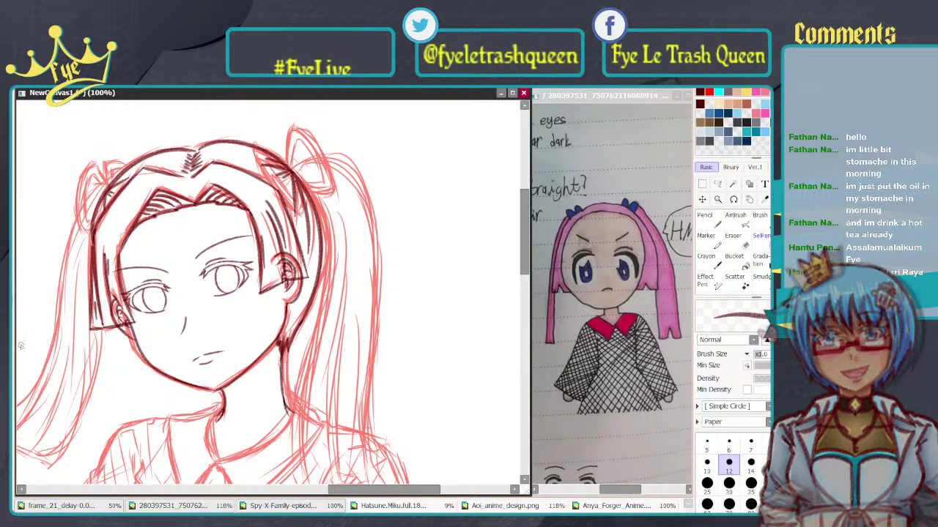
scroll(316, 221, down, 3)
scroll(315, 220, up, 1)
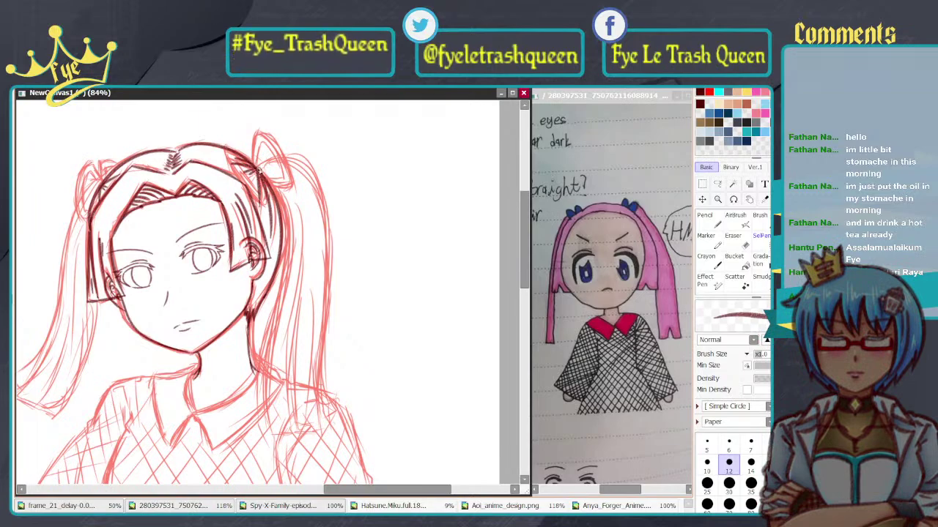
mouse_move(257, 169)
mouse_down()
mouse_move(297, 158)
mouse_move(307, 297)
mouse_up()
key(ctrl+z)
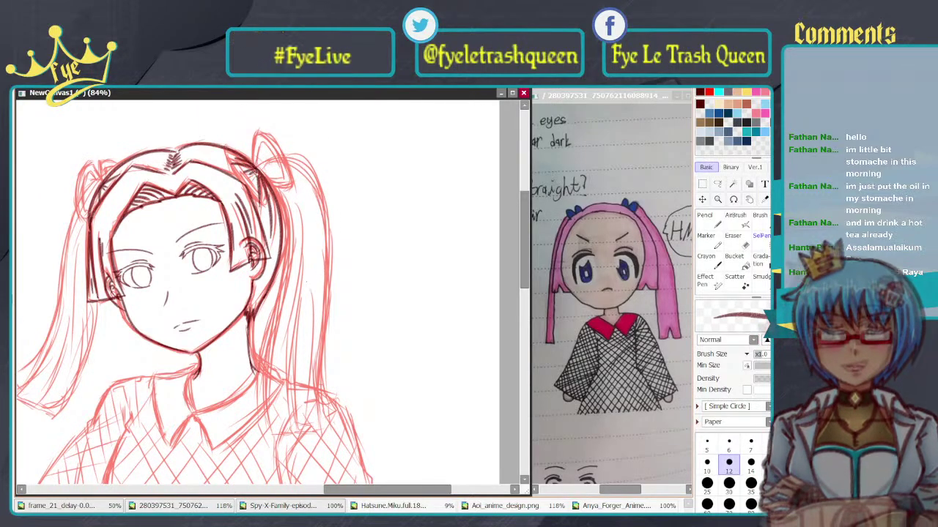
drag(258, 170, 271, 354)
key(ctrl+z)
mouse_move(268, 160)
mouse_down()
mouse_move(336, 287)
mouse_move(315, 440)
mouse_up()
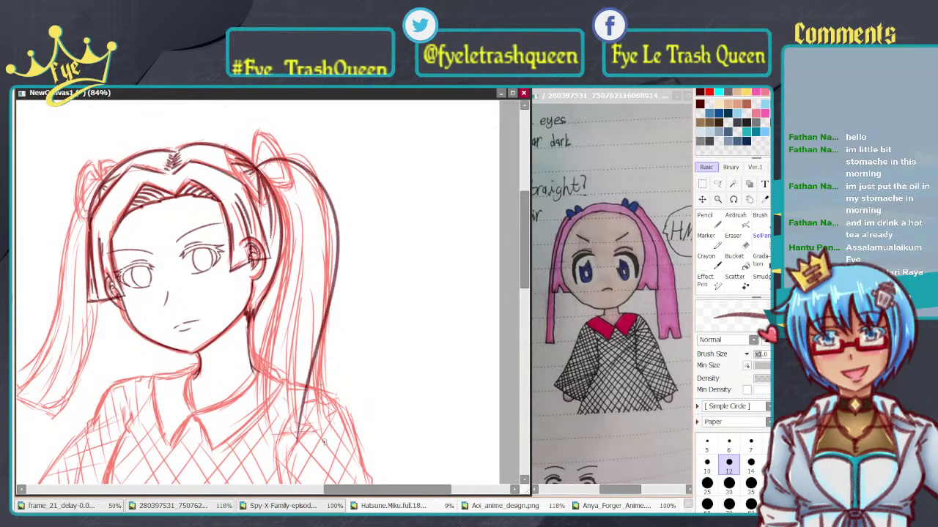
key(ctrl+z)
drag(256, 156, 300, 438)
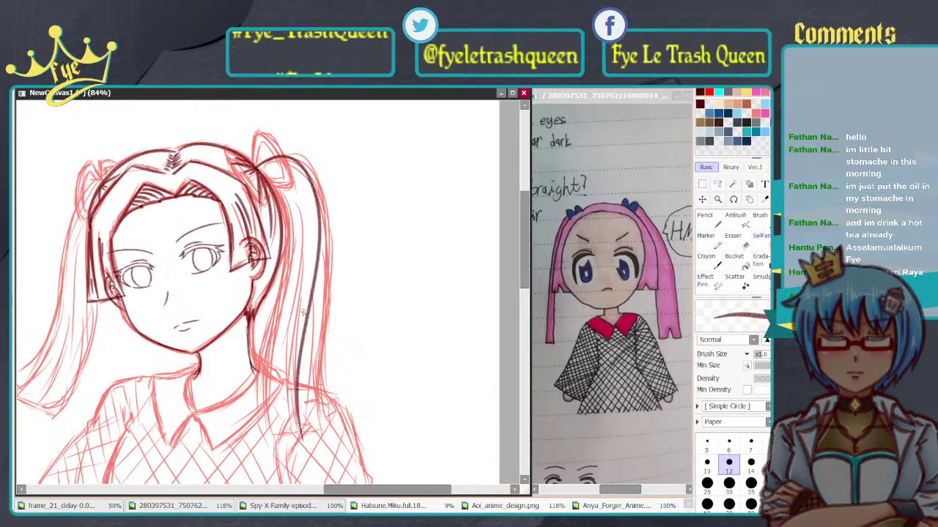
key(ctrl+z)
Step: Ink the outer contour of the character's left twin tail, arching over the hair tie and tapering inward at the shoulder
mouse_move(256, 170)
mouse_down()
mouse_move(344, 215)
mouse_move(326, 412)
mouse_up()
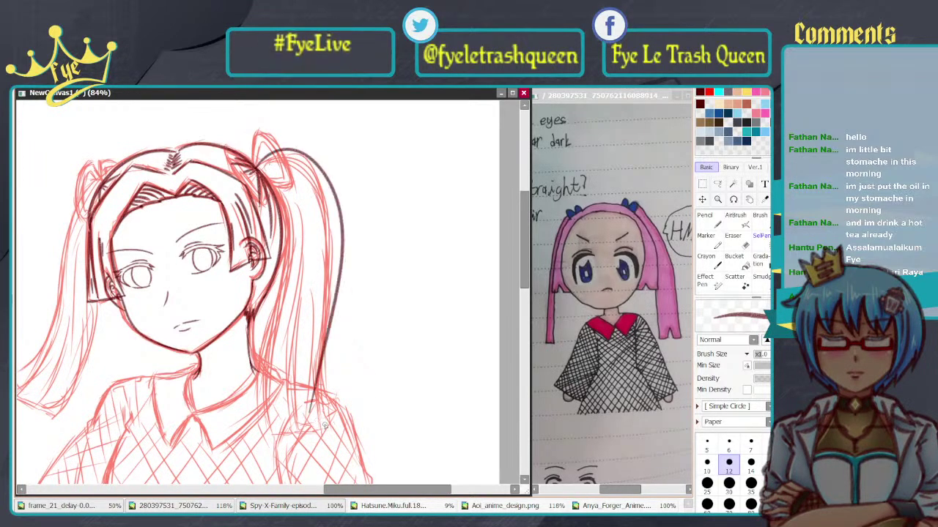
key(ctrl+z)
mouse_move(258, 169)
mouse_down()
mouse_move(334, 242)
mouse_move(331, 412)
mouse_up()
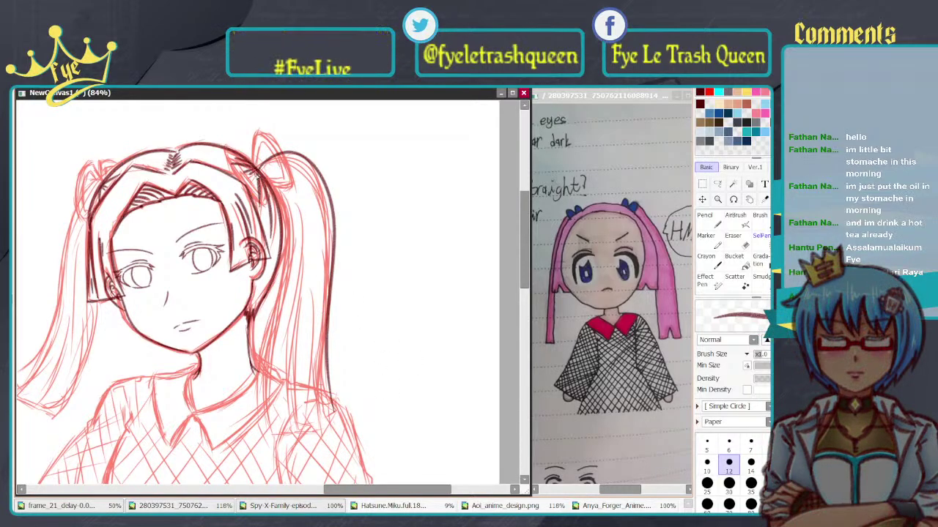
key(ctrl+z)
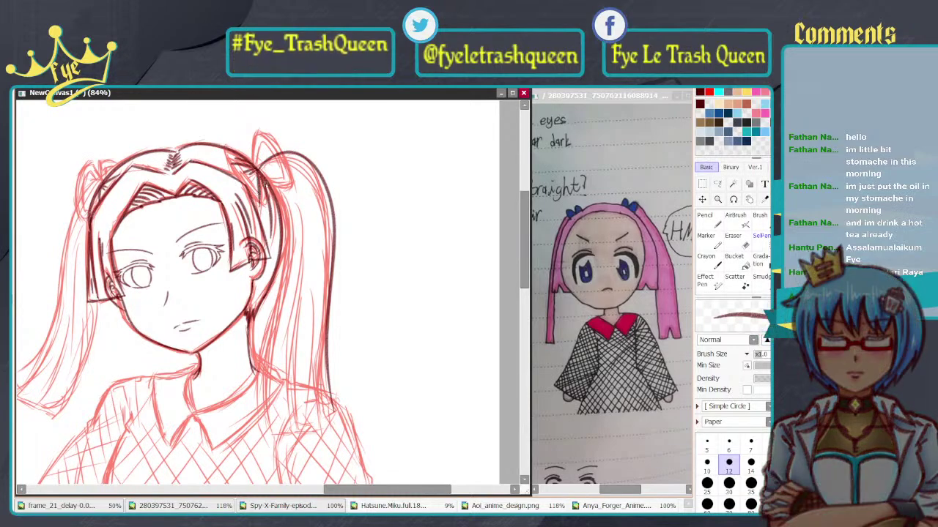
key(ctrl+z)
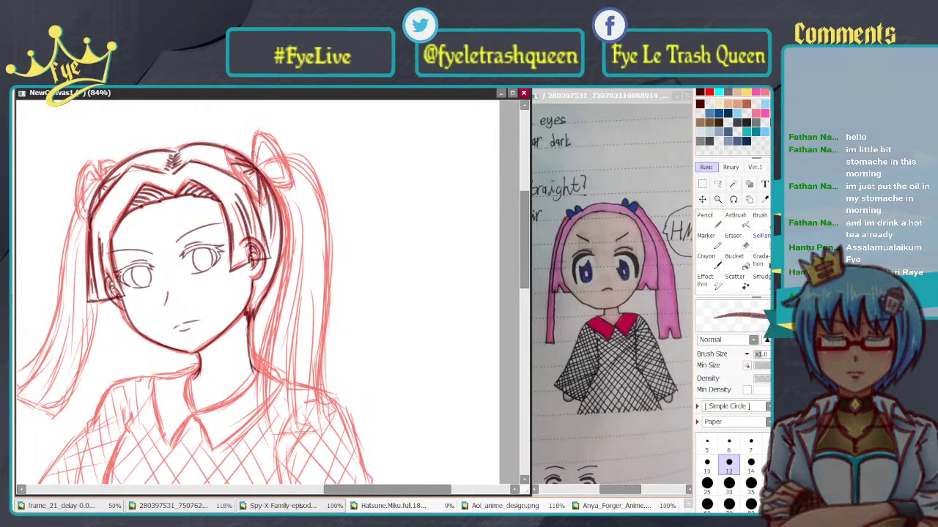
mouse_move(256, 169)
mouse_down()
mouse_move(335, 242)
mouse_move(319, 417)
mouse_up()
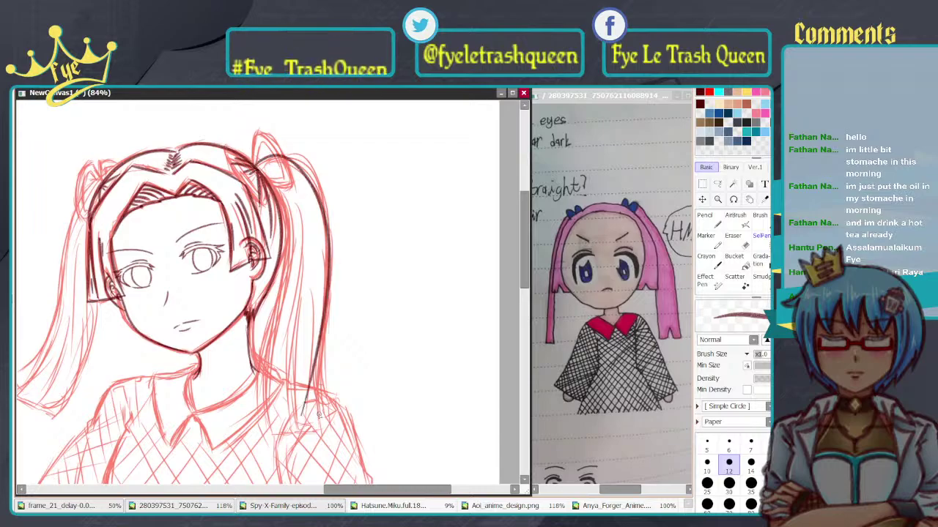
Step: Redraw the outer contour of the character's left twin tail as one long curve arching over the hair tie and flicking outward at the shoulder
key(ctrl+z)
mouse_move(258, 170)
mouse_down()
mouse_move(321, 178)
mouse_move(316, 433)
mouse_up()
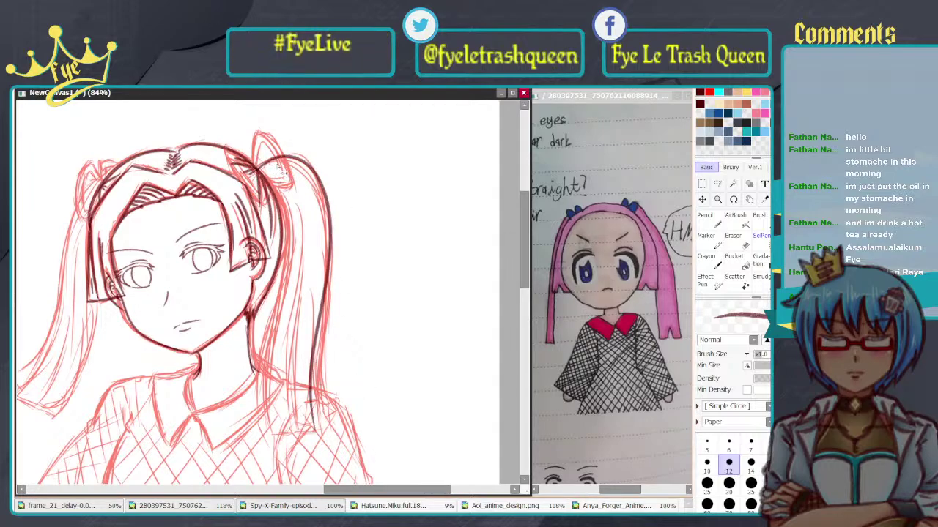
key(ctrl+z)
mouse_move(257, 167)
mouse_down()
mouse_move(309, 186)
mouse_move(322, 387)
mouse_up()
key(ctrl+z)
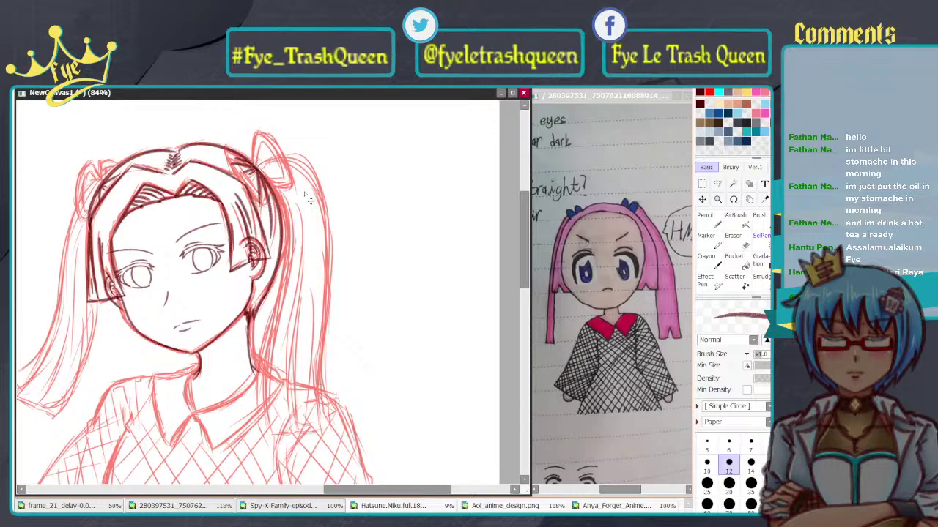
mouse_move(262, 156)
mouse_down()
mouse_move(332, 300)
mouse_move(339, 410)
mouse_up()
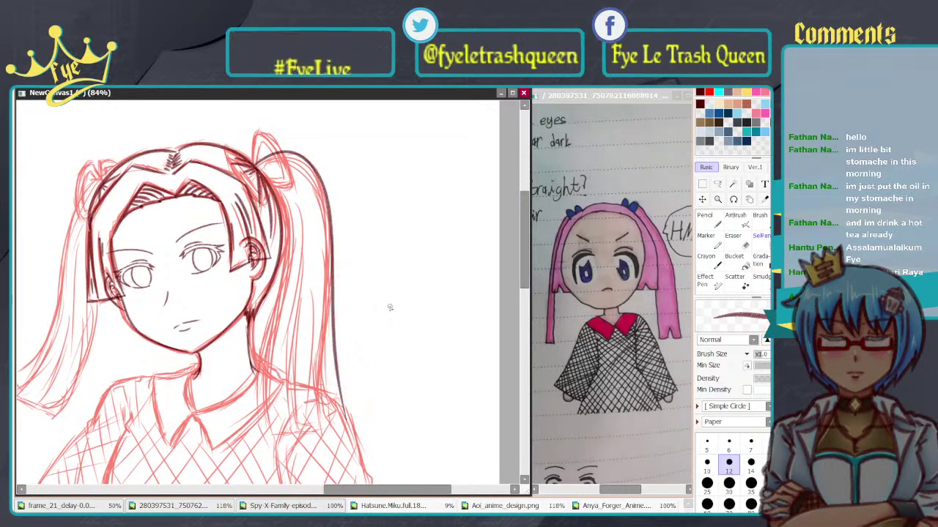
key(ctrl+z)
drag(262, 161, 318, 440)
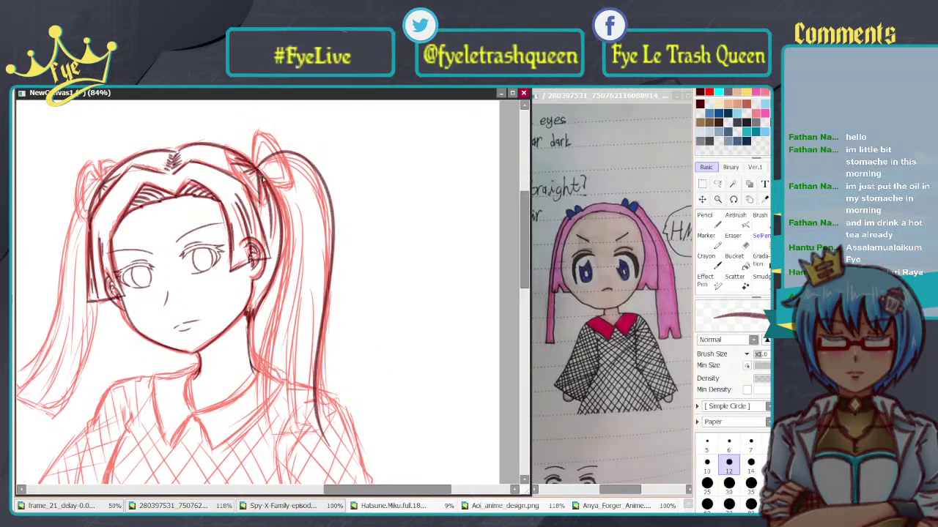
Step: Ink the inner contour of the character's left twin tail from the hair tie, past the jaw, down to the shoulder
mouse_move(265, 178)
mouse_down()
mouse_move(284, 227)
mouse_move(275, 422)
mouse_up()
key(ctrl+z)
mouse_move(265, 178)
mouse_down()
mouse_move(281, 222)
mouse_move(296, 450)
mouse_up()
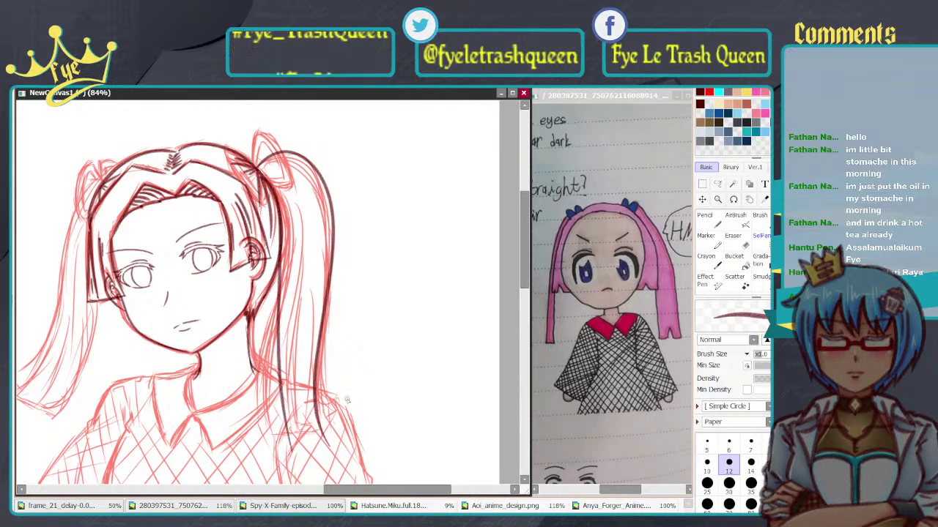
key(ctrl+z)
mouse_move(258, 176)
mouse_down()
mouse_move(282, 258)
mouse_move(287, 423)
mouse_up()
key(ctrl+z)
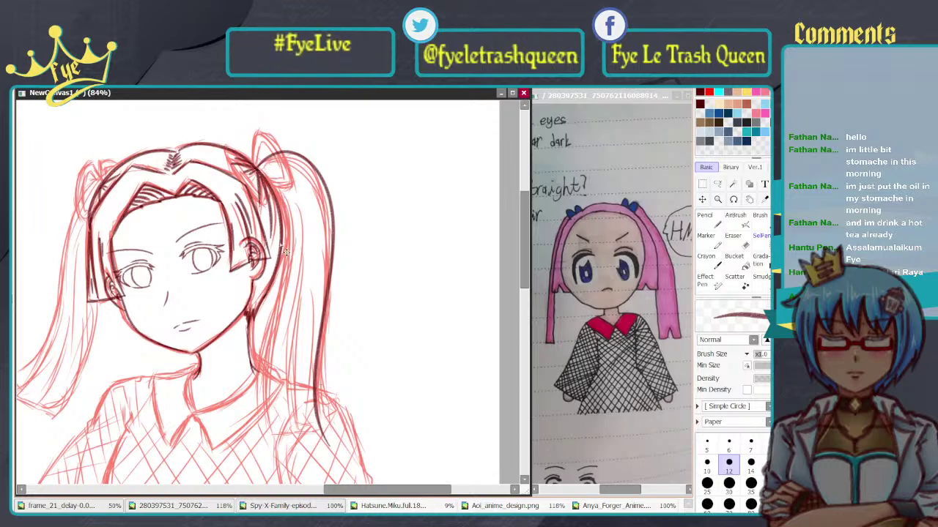
mouse_move(262, 176)
mouse_down()
mouse_move(276, 241)
mouse_move(276, 428)
mouse_up()
key(ctrl+z)
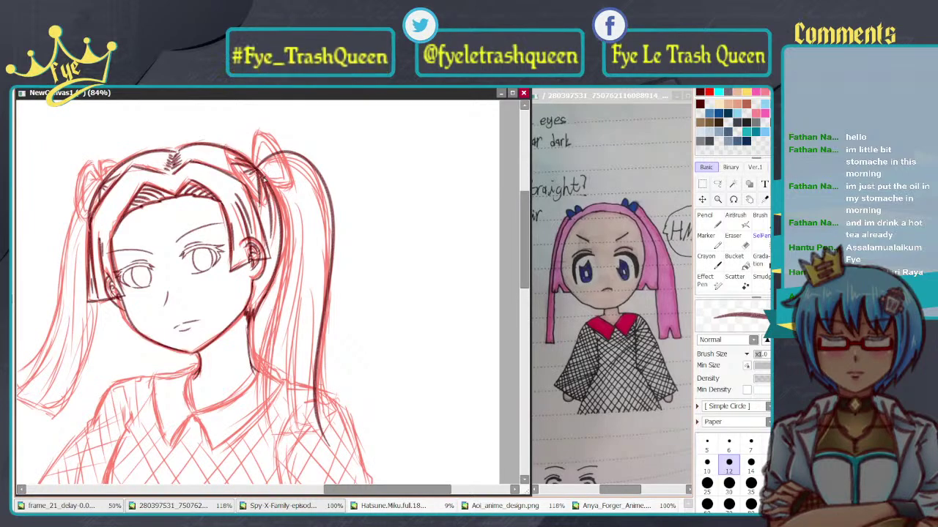
drag(262, 176, 284, 434)
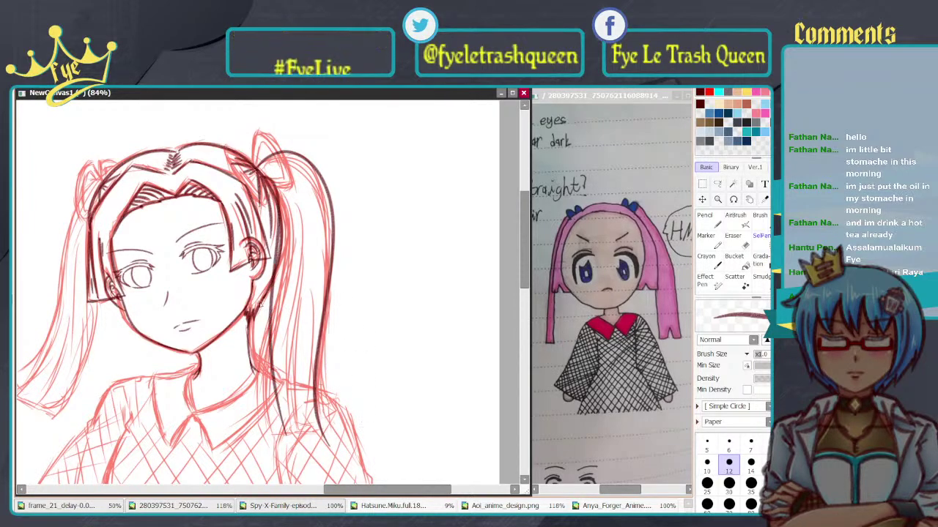
Step: Ink a second strand along the left twin tail's inner edge, from beside the jaw down to the shoulder
drag(270, 306, 279, 435)
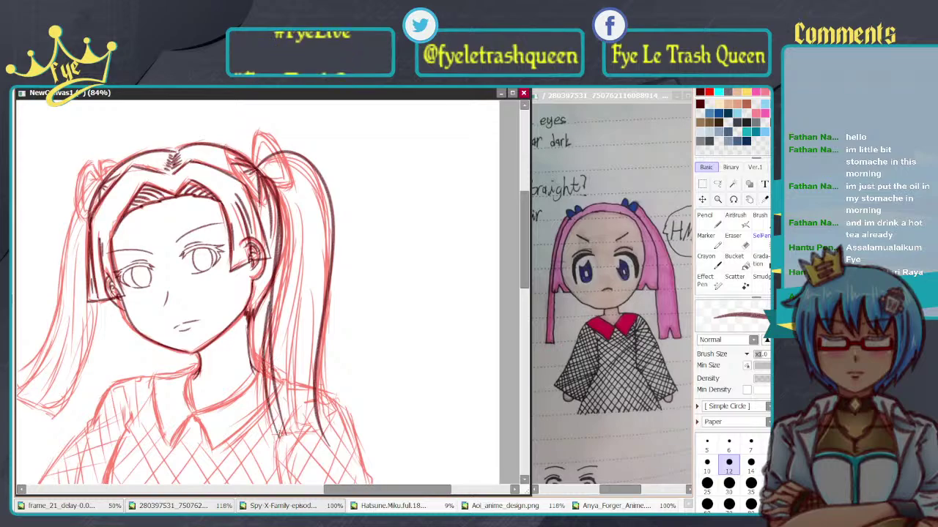
key(ctrl+z)
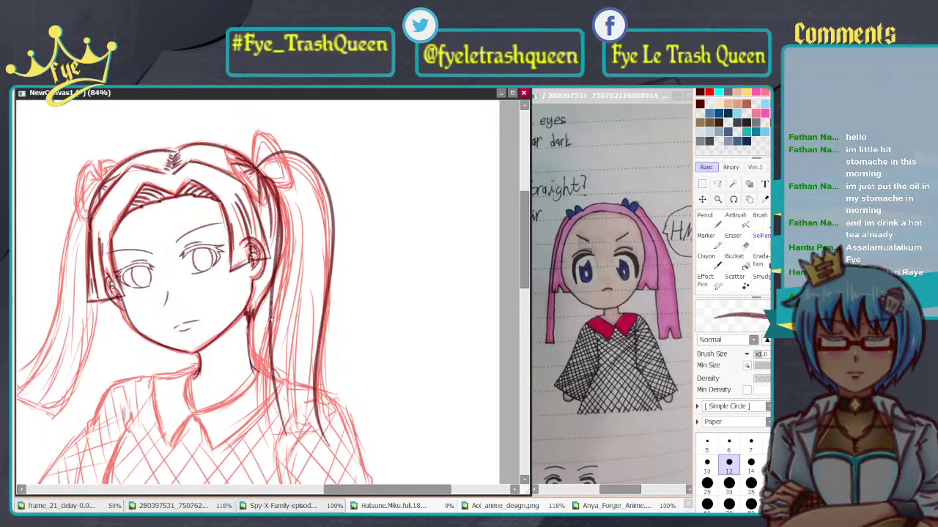
drag(271, 306, 297, 442)
key(ctrl+z)
drag(266, 388, 277, 448)
key(ctrl+z)
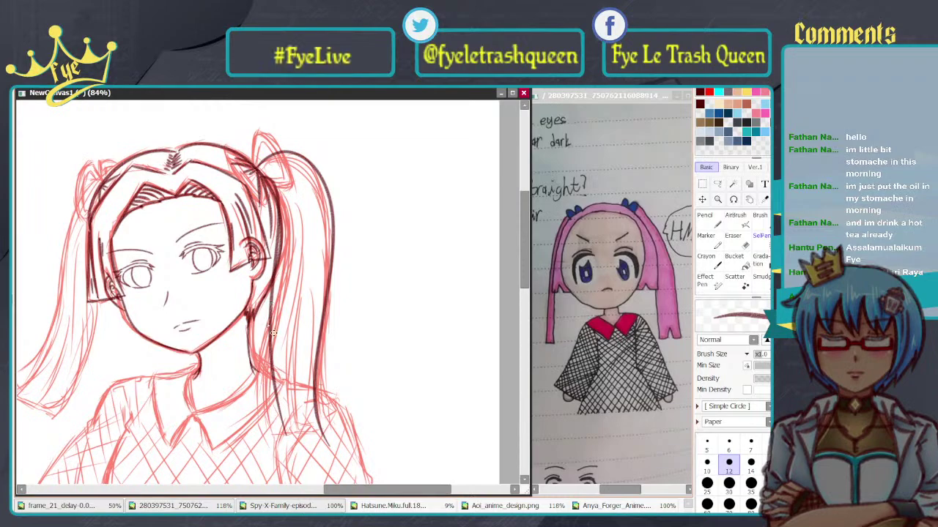
drag(271, 295, 265, 396)
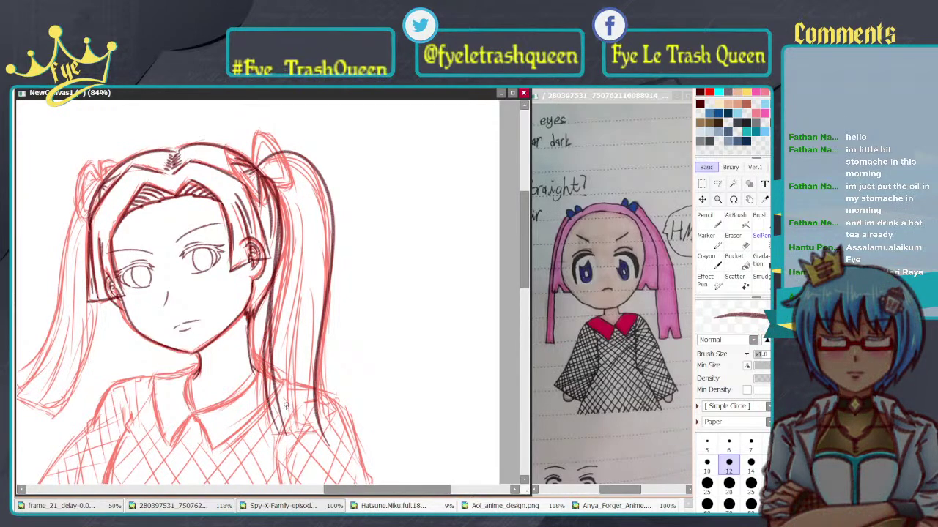
Step: Ink a long strand inside the left twin tail, running from ear level down to its lower end
mouse_move(294, 221)
mouse_down()
mouse_move(285, 338)
mouse_move(302, 420)
mouse_up()
key(ctrl+z)
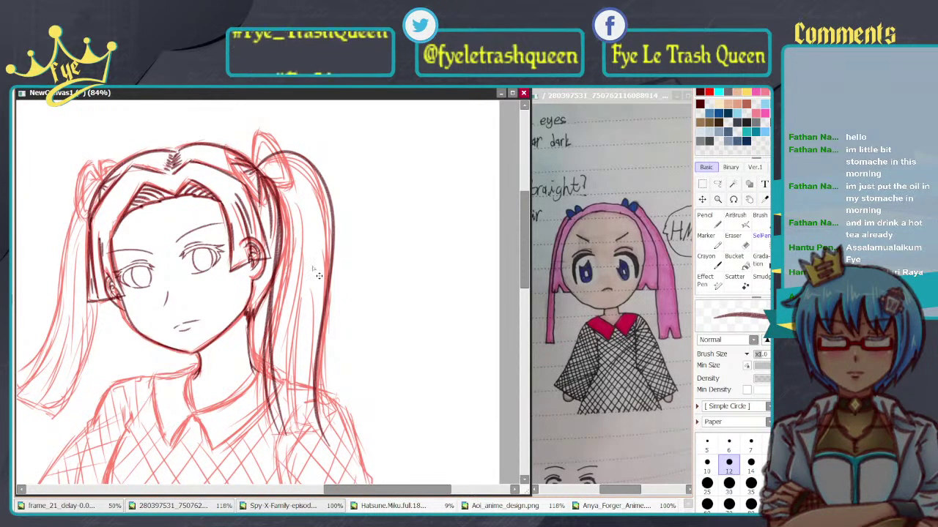
drag(287, 281, 295, 440)
key(ctrl+z)
drag(287, 280, 292, 433)
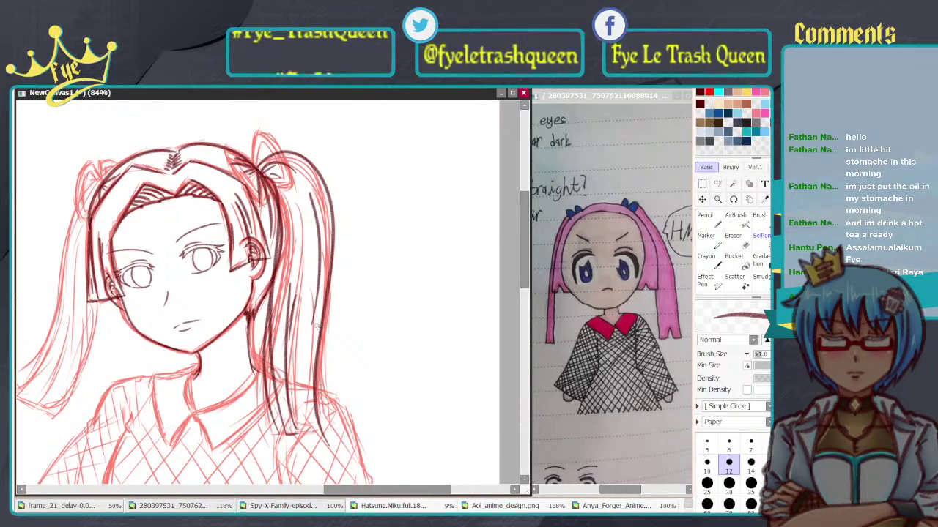
Step: Try to ink another long strand inside the left twin tail, between the middle strand and the outer contour
drag(307, 204, 323, 423)
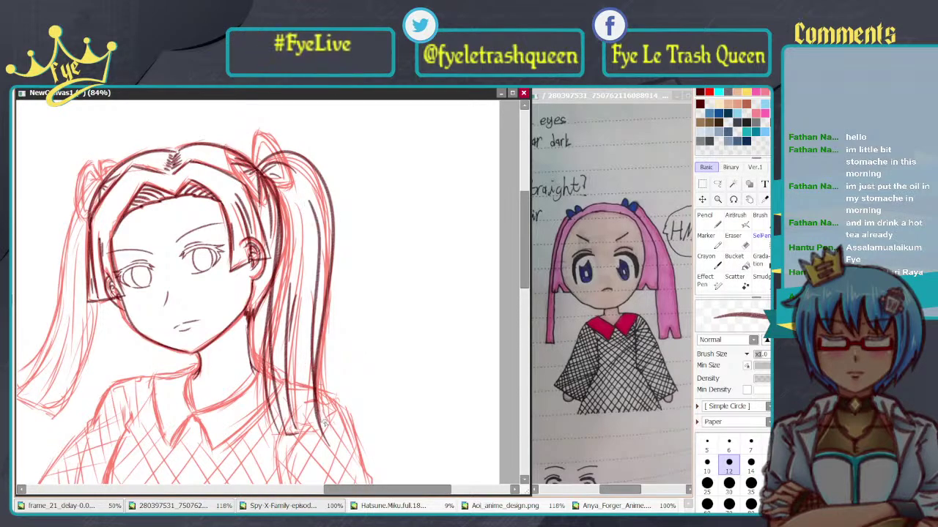
key(ctrl+z)
mouse_move(304, 200)
mouse_down()
mouse_move(299, 343)
mouse_move(299, 431)
mouse_up()
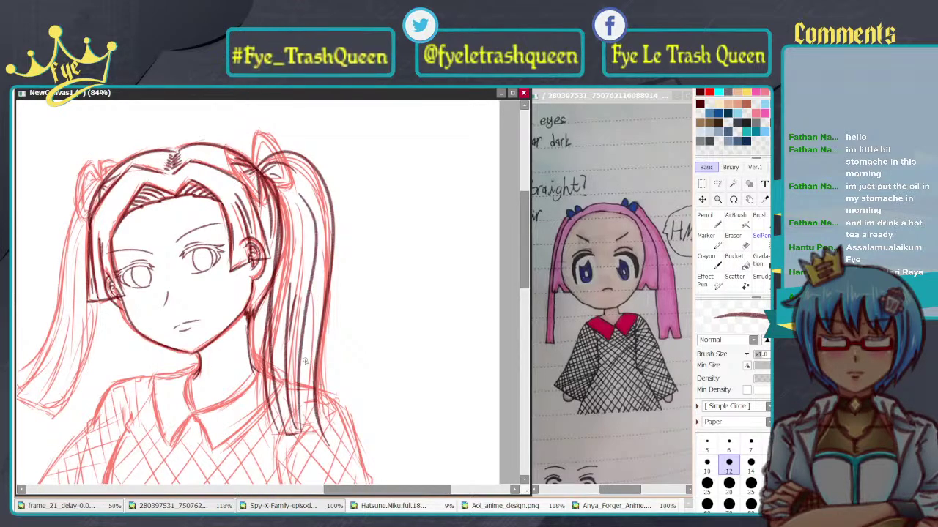
key(ctrl+z)
drag(308, 218, 295, 404)
key(ctrl+z)
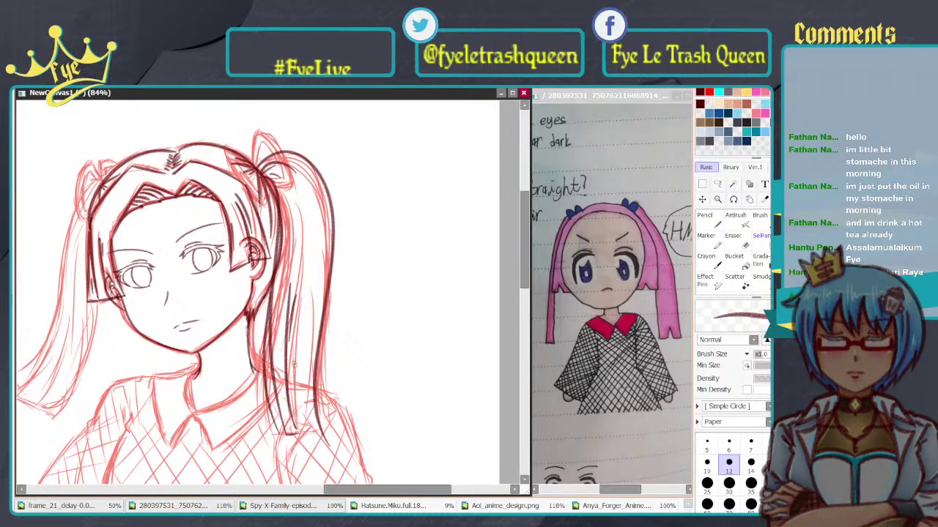
drag(300, 333, 309, 439)
key(ctrl+z)
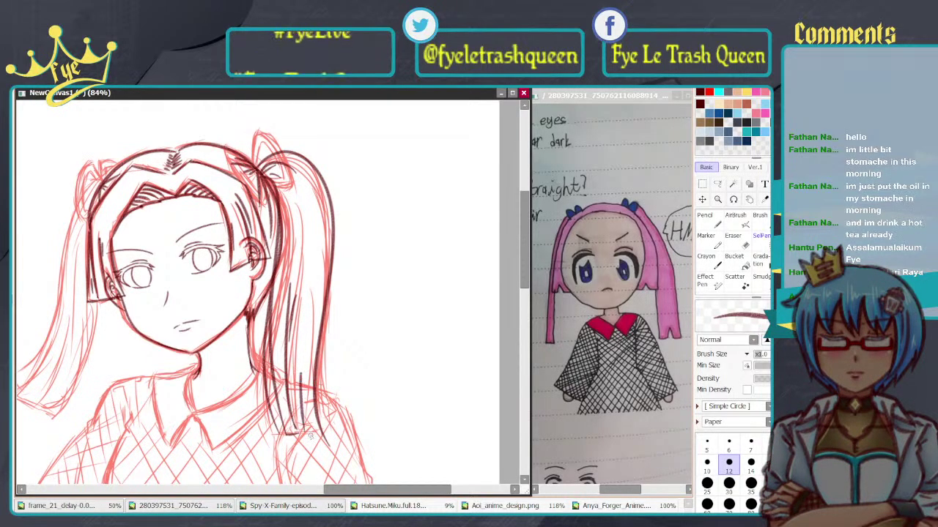
key(ctrl+z)
Step: Ink a short strand near the left twin tail's tip, close its lower edge, and trim the overshooting contour end
mouse_move(300, 371)
mouse_down()
mouse_move(310, 436)
mouse_move(295, 430)
mouse_move(329, 435)
mouse_up()
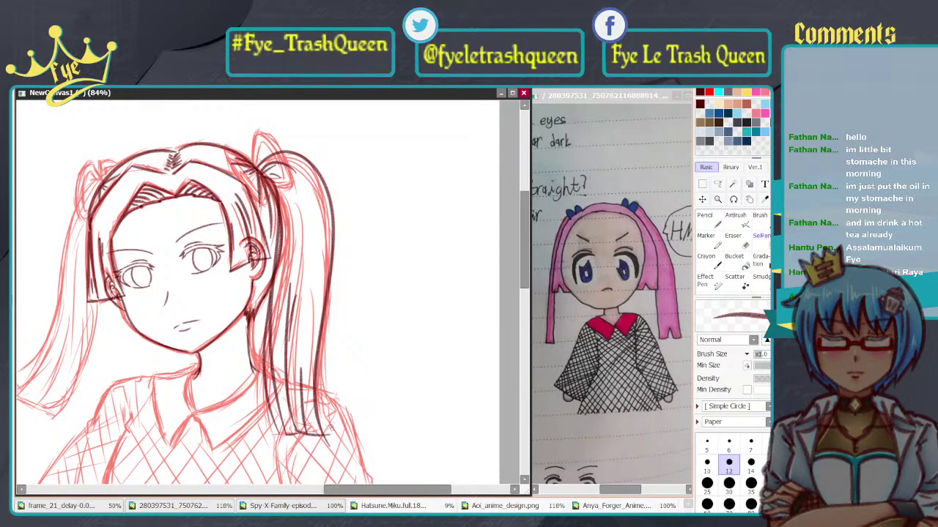
key(ctrl+z)
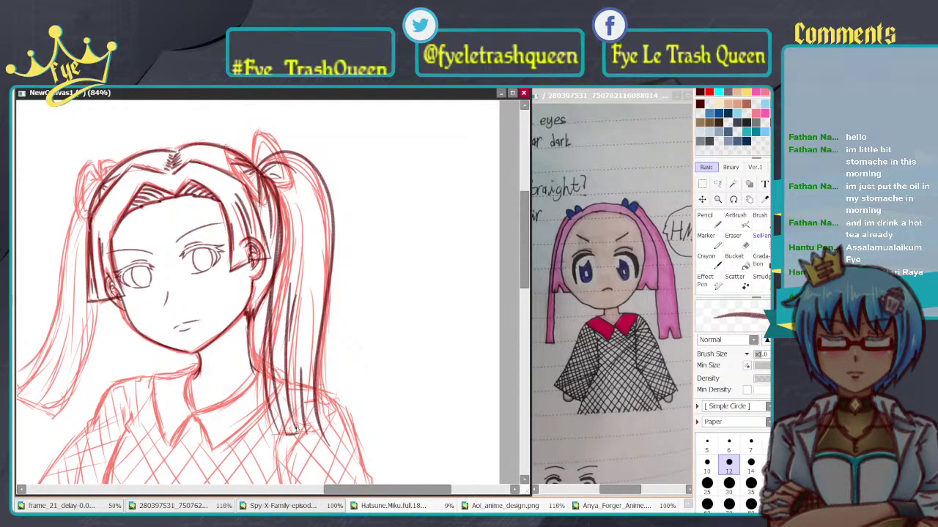
drag(296, 429, 327, 438)
key(e)
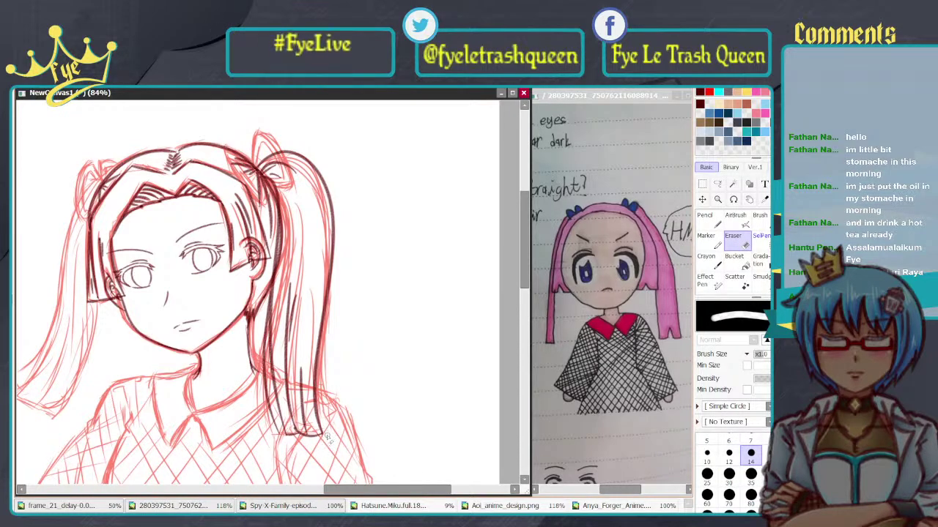
scroll(366, 298, down, 4)
scroll(356, 287, up, 5)
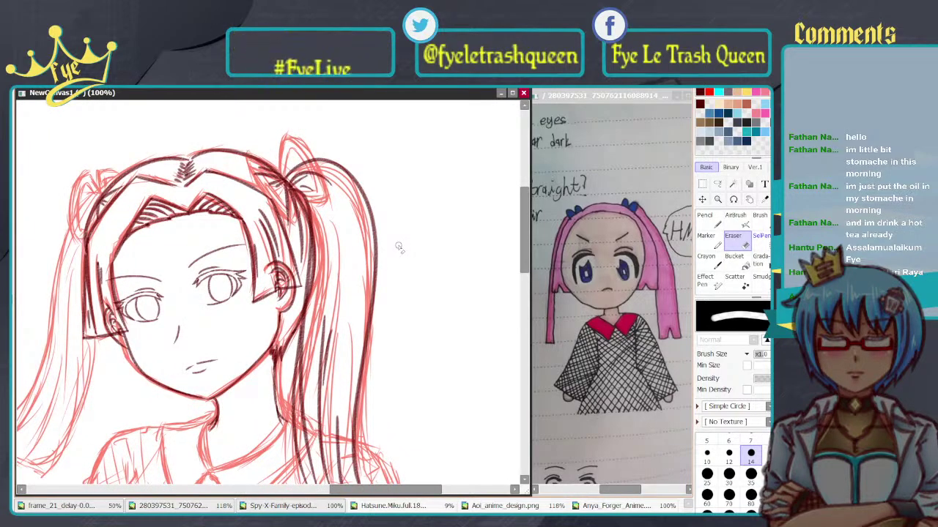
Step: Ink an inner strand in the upper half of the left twin tail, following the curve of its outer contour
drag(415, 355, 386, 390)
click(714, 224)
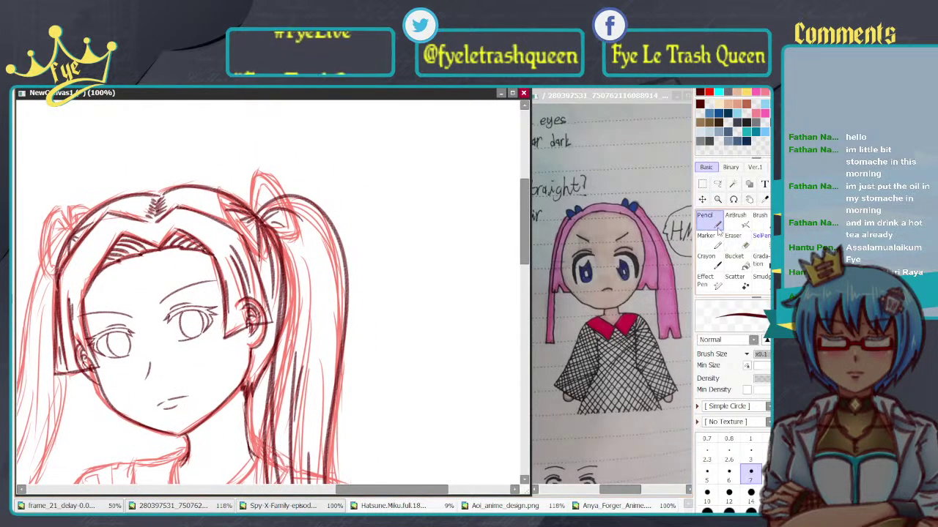
mouse_move(317, 235)
mouse_down()
mouse_move(332, 273)
mouse_move(334, 355)
mouse_up()
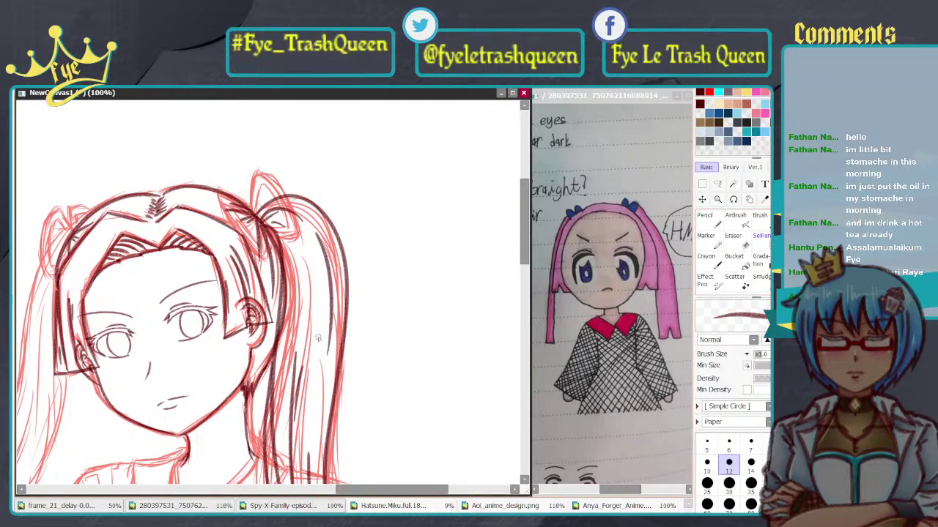
key(ctrl+z)
mouse_move(313, 233)
mouse_down()
mouse_move(335, 319)
mouse_move(335, 349)
mouse_up()
key(ctrl+z)
drag(313, 233, 323, 373)
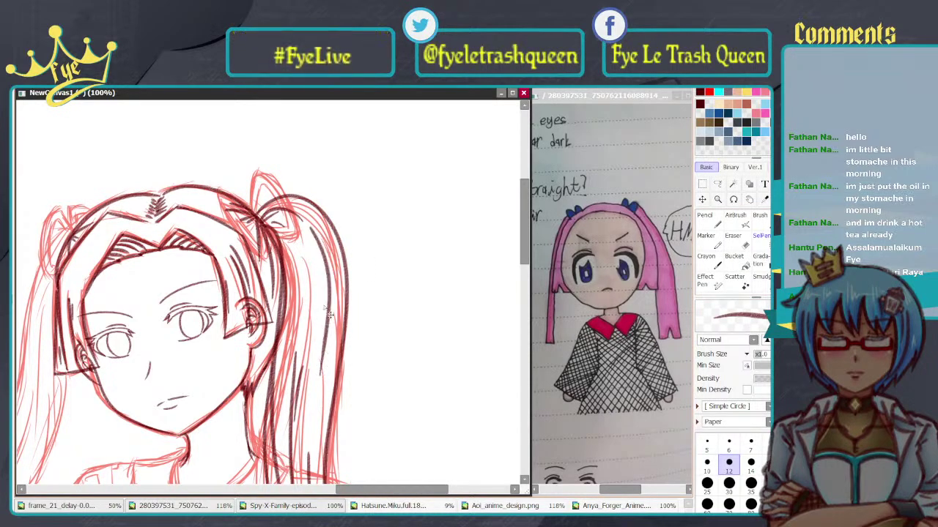
key(ctrl+z)
drag(309, 232, 330, 366)
key(ctrl+z)
drag(319, 220, 329, 379)
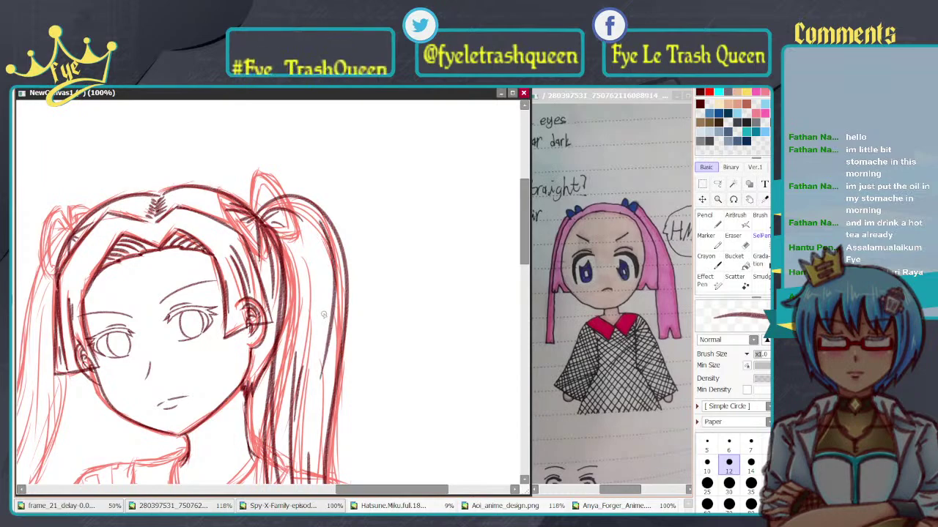
key(ctrl+z)
drag(324, 230, 332, 384)
Step: Try to ink the outer contour of the character's right twin tail, sweeping from the hair tie down and away from the body
mouse_move(324, 252)
mouse_down()
mouse_move(328, 334)
mouse_move(318, 291)
mouse_move(350, 205)
mouse_move(359, 247)
mouse_move(397, 258)
mouse_up()
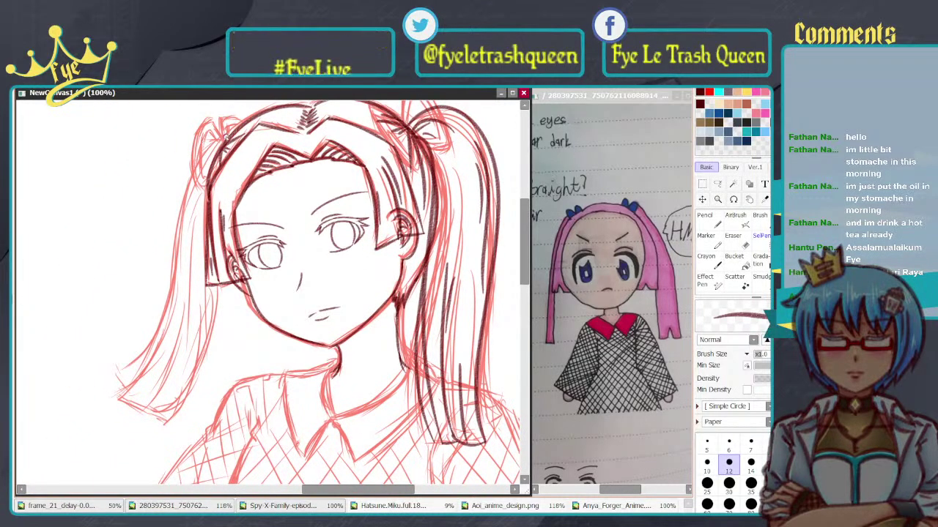
mouse_move(225, 139)
mouse_down()
mouse_move(177, 225)
mouse_move(108, 403)
mouse_up()
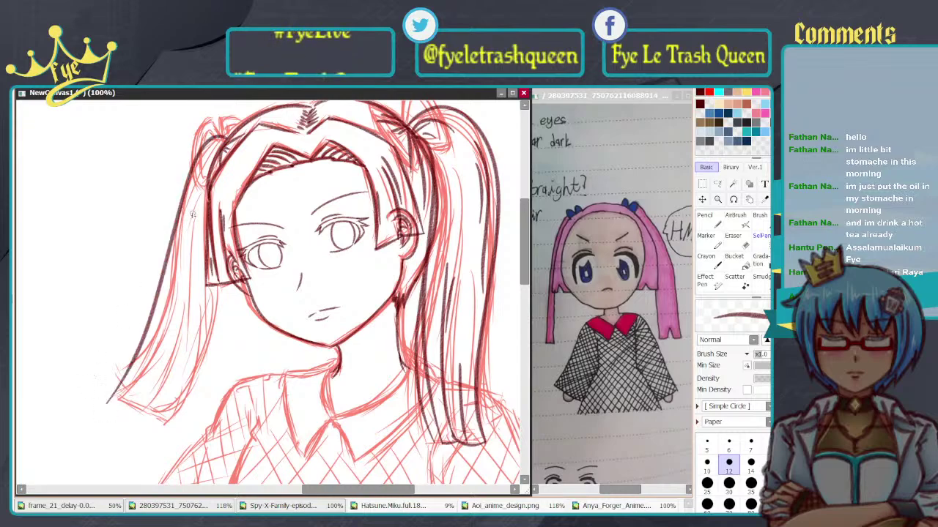
key(ctrl+z)
drag(226, 140, 16, 418)
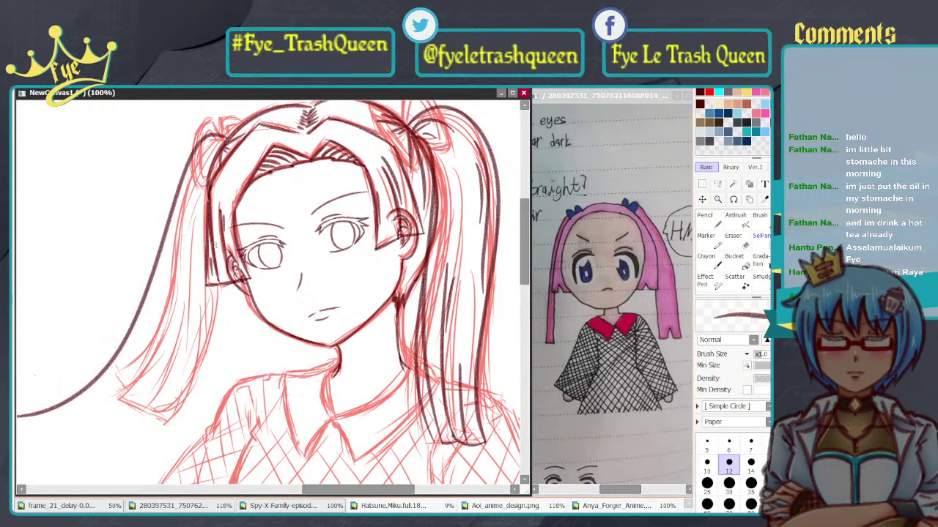
drag(198, 241, 239, 231)
key(ctrl+z)
mouse_move(272, 123)
mouse_down()
mouse_move(210, 178)
mouse_move(101, 408)
mouse_up()
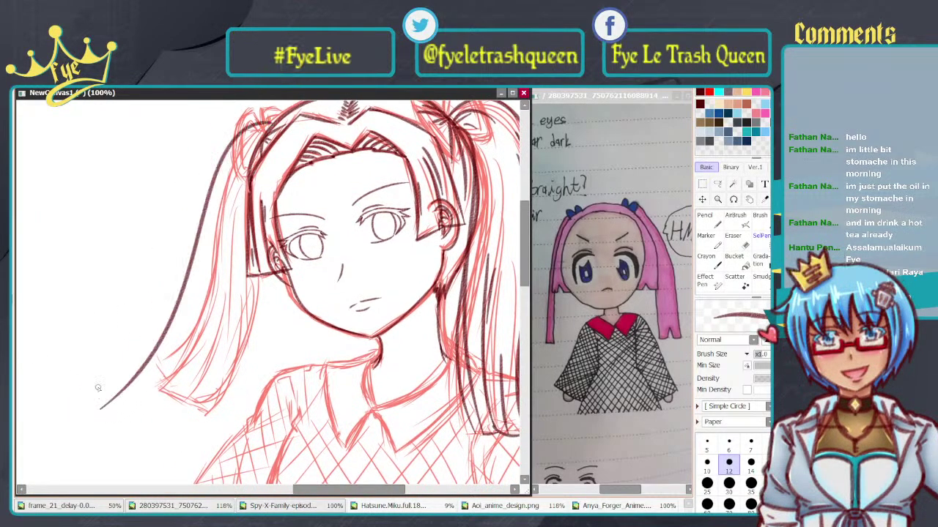
key(ctrl+z)
drag(273, 120, 91, 351)
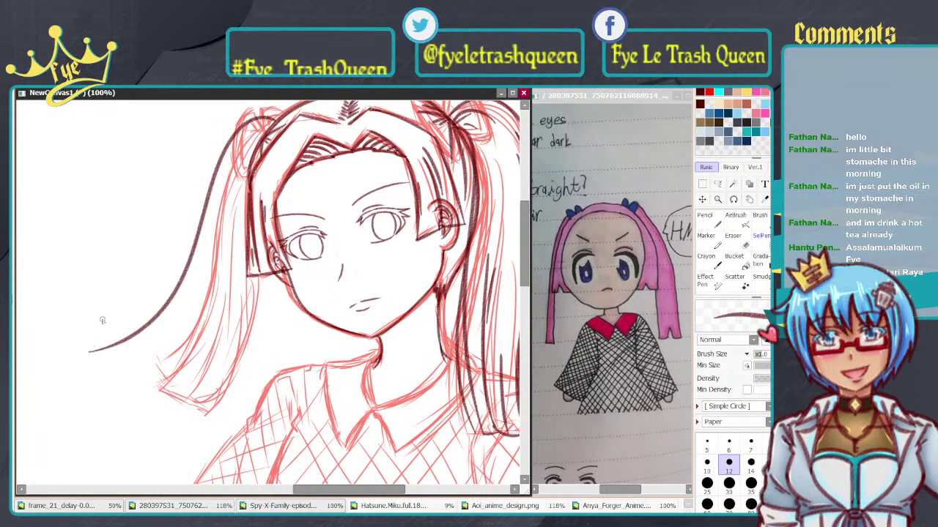
key(ctrl+z)
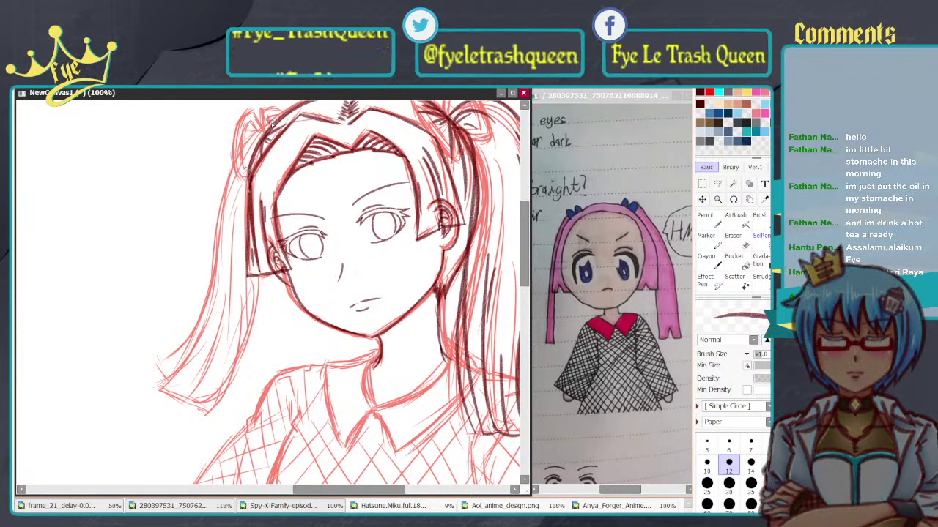
mouse_move(271, 121)
mouse_down()
mouse_move(238, 146)
mouse_move(192, 338)
mouse_up()
key(ctrl+z)
mouse_move(268, 126)
mouse_down()
mouse_move(197, 196)
mouse_move(85, 370)
mouse_up()
key(ctrl+z)
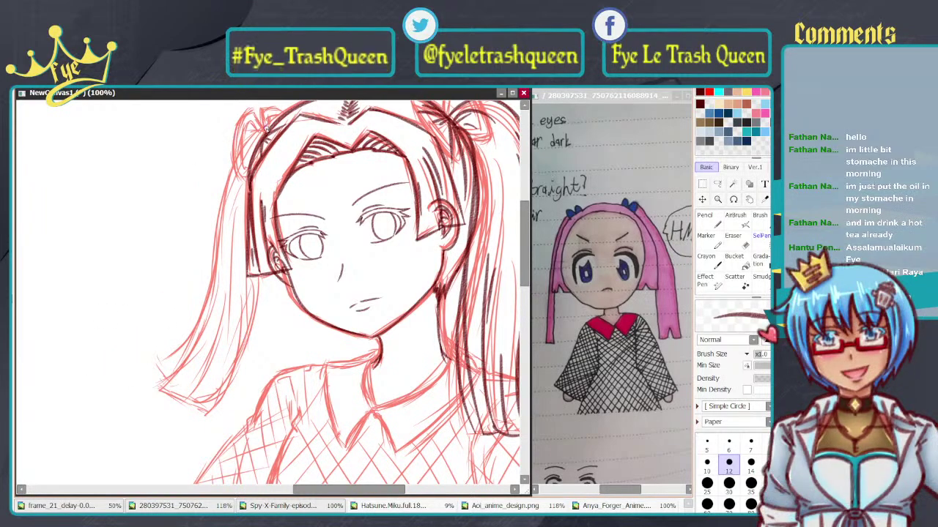
Step: Ink the outer contour of the character's right twin tail from hair tie to tip, and an inner-side contour starting below the front lock
mouse_move(264, 125)
mouse_down()
mouse_move(240, 132)
mouse_move(133, 361)
mouse_up()
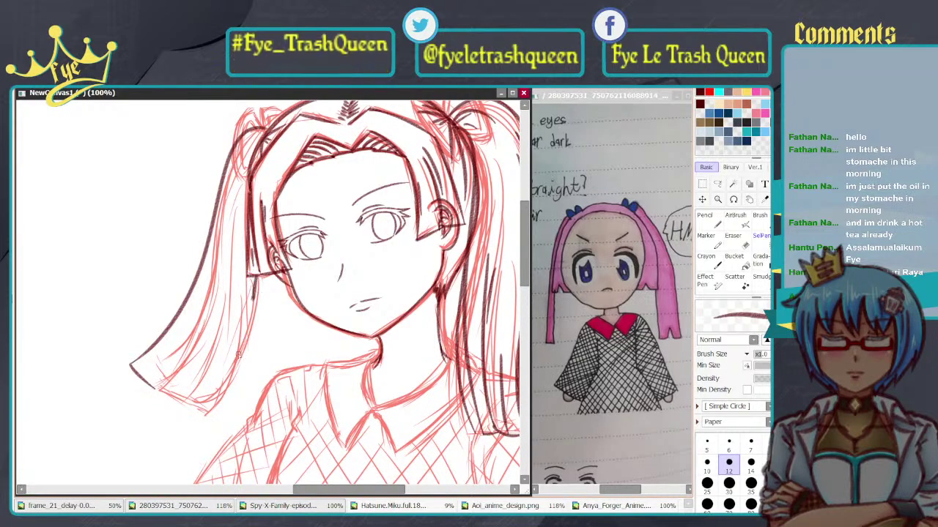
drag(240, 325, 157, 392)
key(ctrl+z)
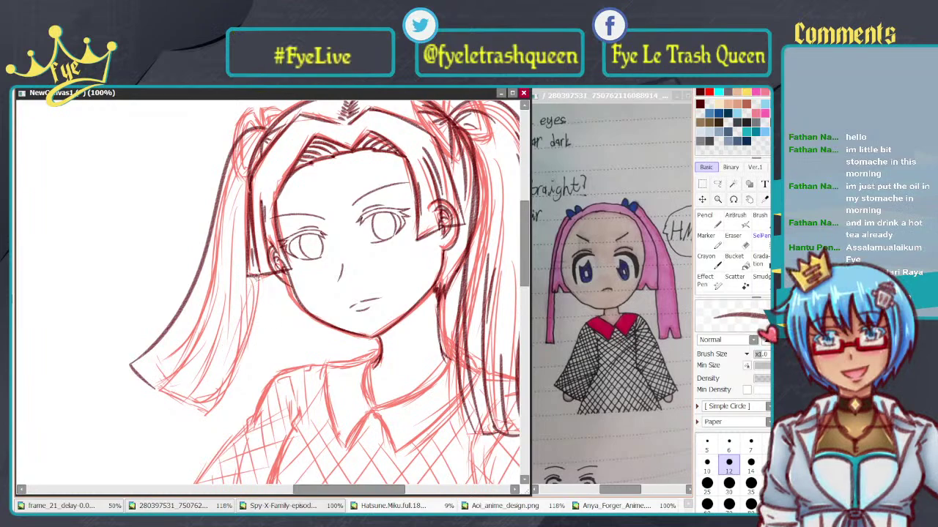
drag(256, 279, 202, 398)
key(ctrl+z)
mouse_move(258, 272)
mouse_down()
mouse_move(243, 322)
mouse_move(183, 398)
mouse_up()
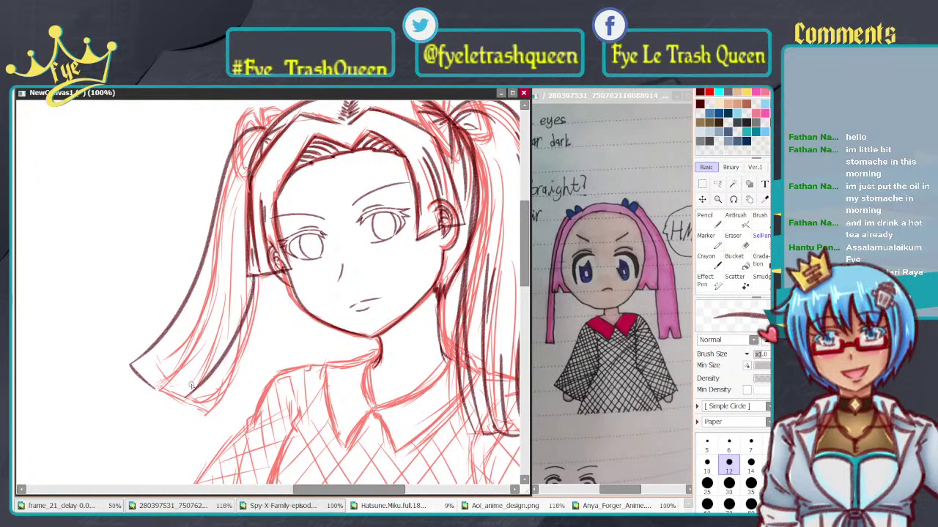
Step: Ink a long strand inside the right twin tail, running from its upper part near the face down to the tip's lower edge
drag(228, 187, 161, 380)
key(ctrl+z)
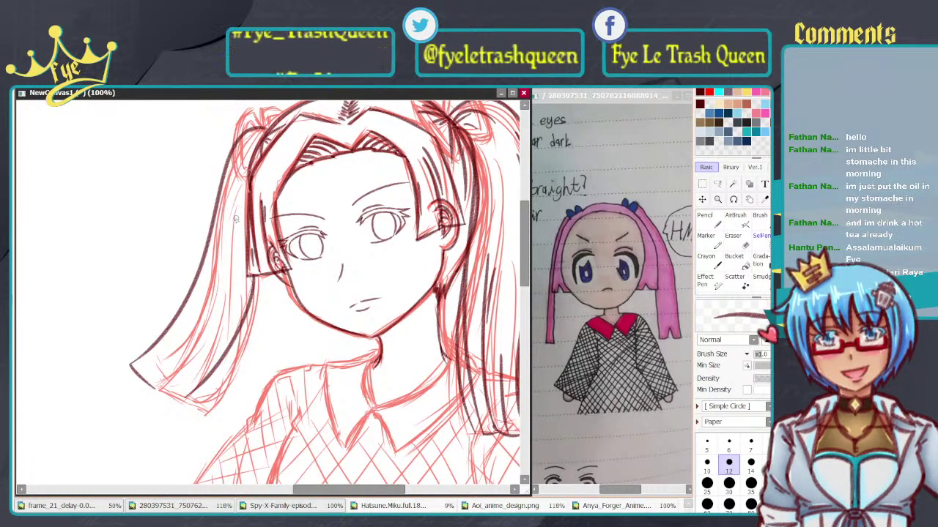
drag(235, 186, 138, 399)
key(ctrl+z)
mouse_move(236, 192)
mouse_down()
mouse_move(221, 296)
mouse_move(167, 390)
mouse_move(225, 258)
mouse_up()
key(ctrl+z)
drag(201, 330, 157, 399)
key(ctrl+z)
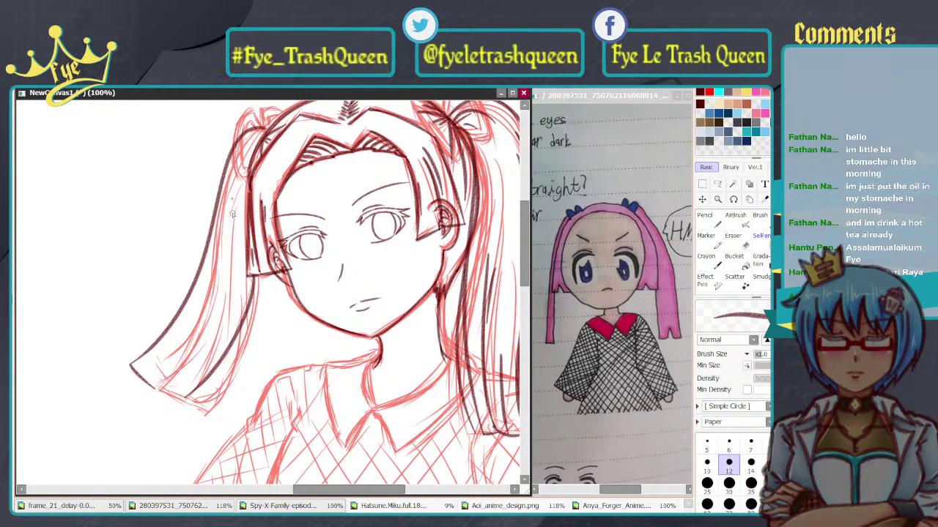
drag(236, 201, 152, 381)
key(ctrl+z)
drag(230, 210, 160, 388)
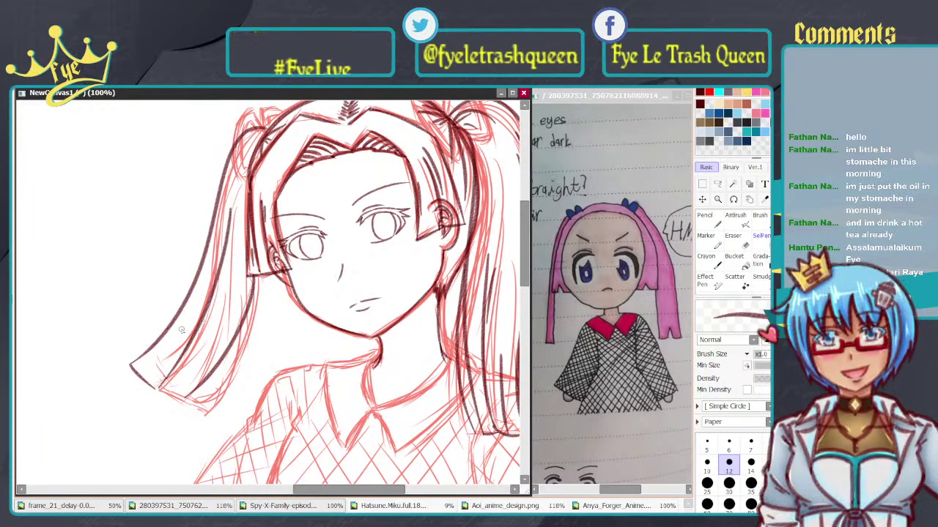
Step: Ink a short strand in the lower half of the right twin tail and a loose wisp flicking outward from its outer contour
drag(212, 268, 178, 348)
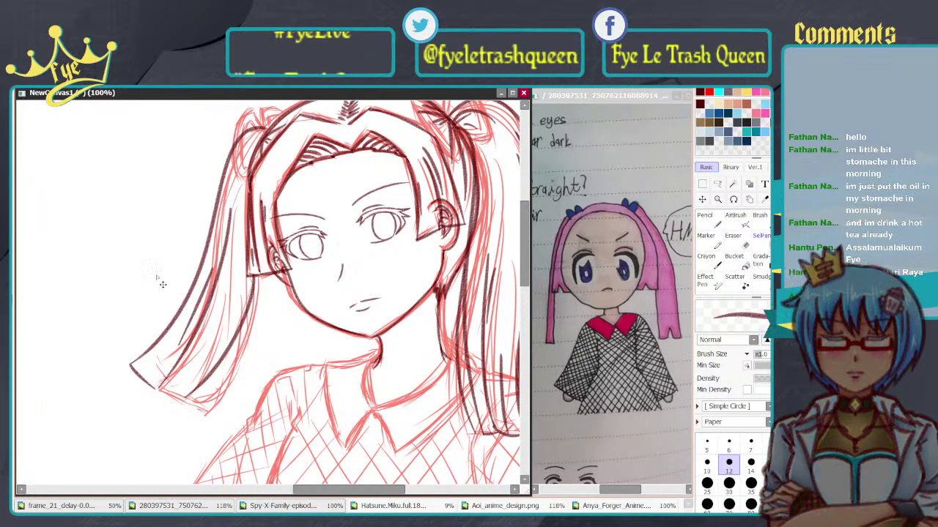
key(ctrl+z)
drag(208, 288, 168, 360)
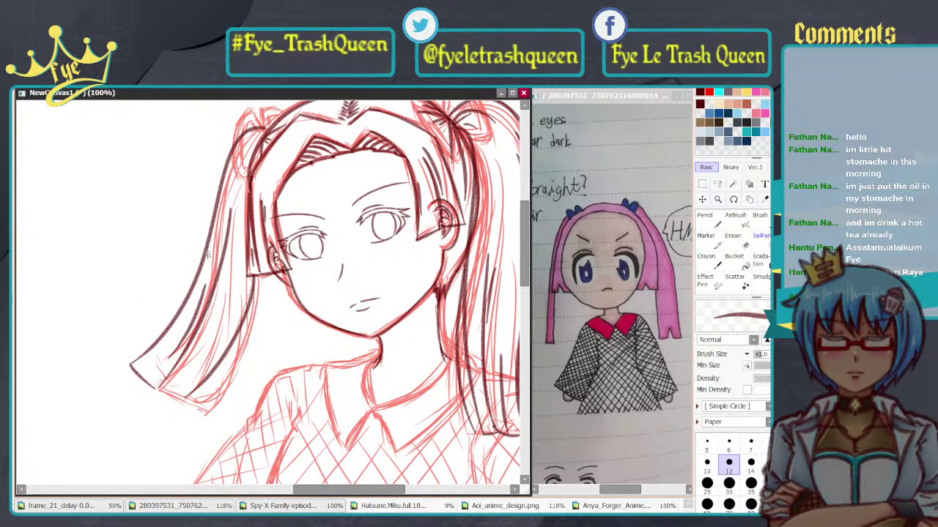
mouse_move(206, 244)
mouse_down()
mouse_move(183, 296)
mouse_move(138, 346)
mouse_up()
key(ctrl+z)
drag(206, 261, 135, 326)
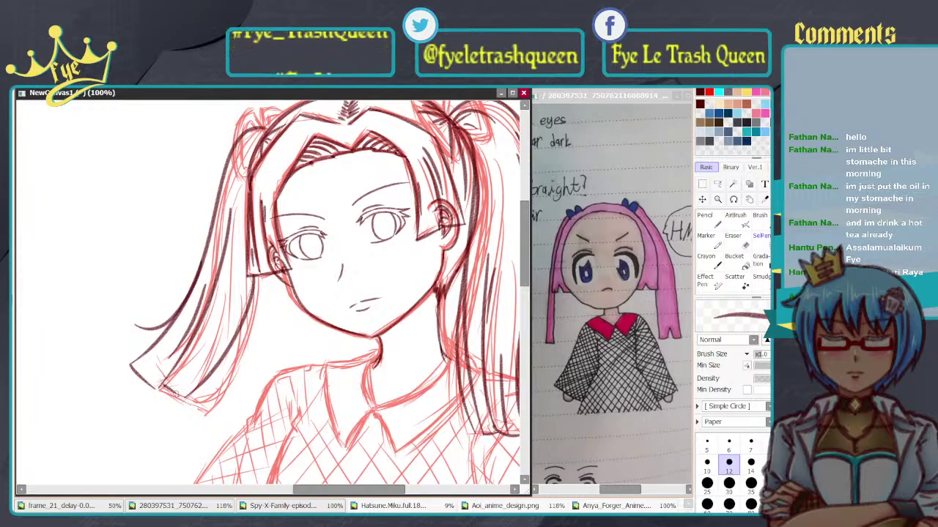
key(ctrl+z)
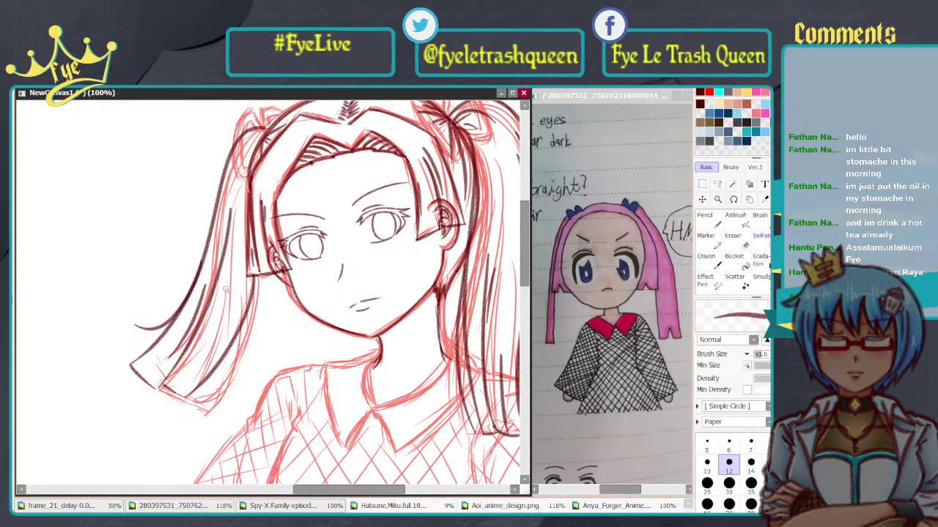
Step: Ink a short strand near the right twin tail's tip, between the long inner strand and the inner-side contour
drag(227, 295, 176, 379)
key(ctrl+z)
drag(221, 323, 175, 392)
key(ctrl+z)
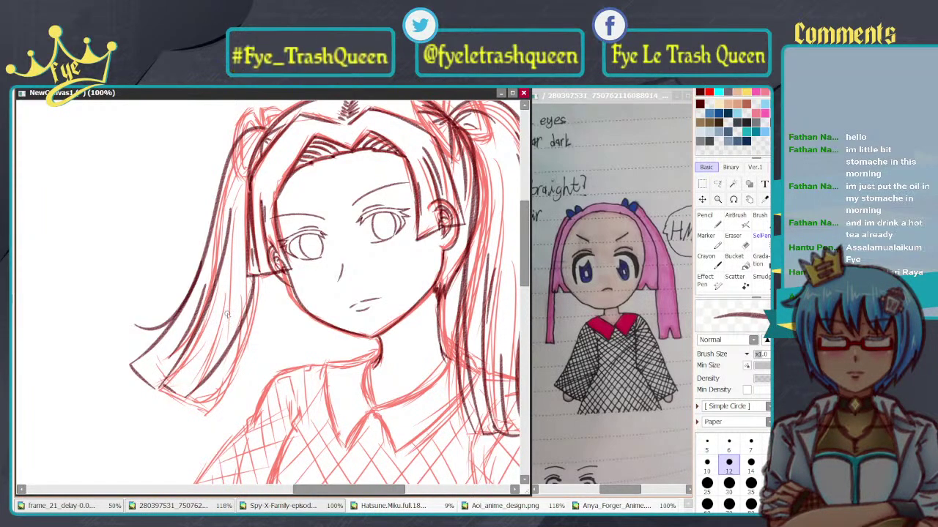
drag(227, 314, 176, 402)
key(ctrl+z)
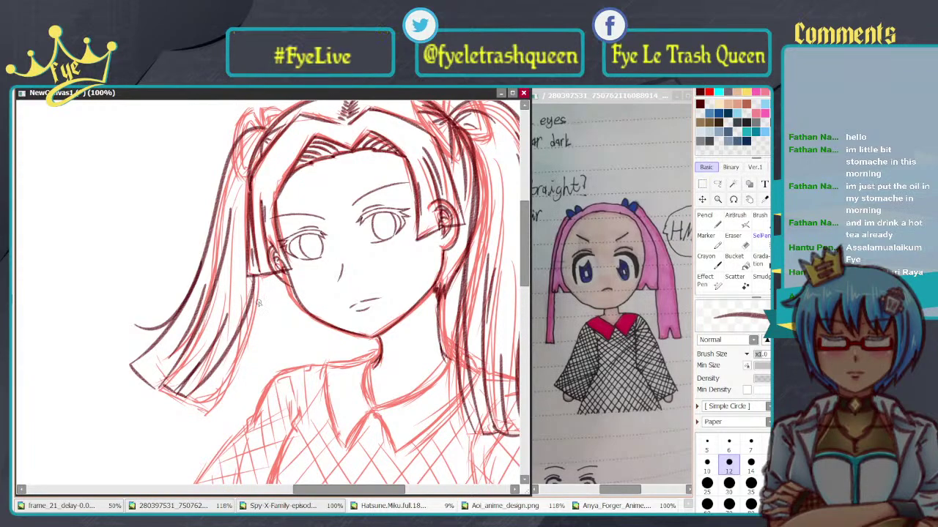
Step: Ink a wider inner-side edge on the right twin tail, curving from below the front lock to the tip's lower corner
drag(253, 277, 198, 408)
key(ctrl+z)
drag(254, 276, 205, 390)
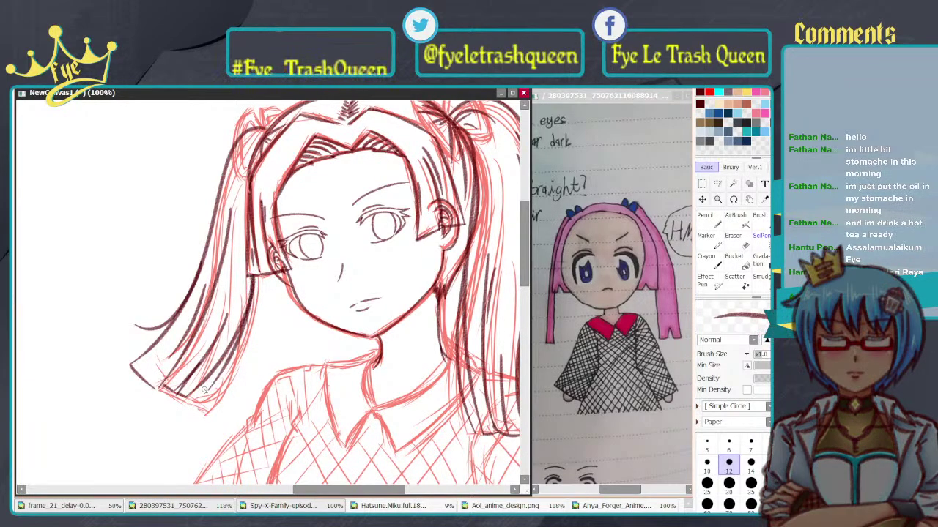
key(ctrl+z)
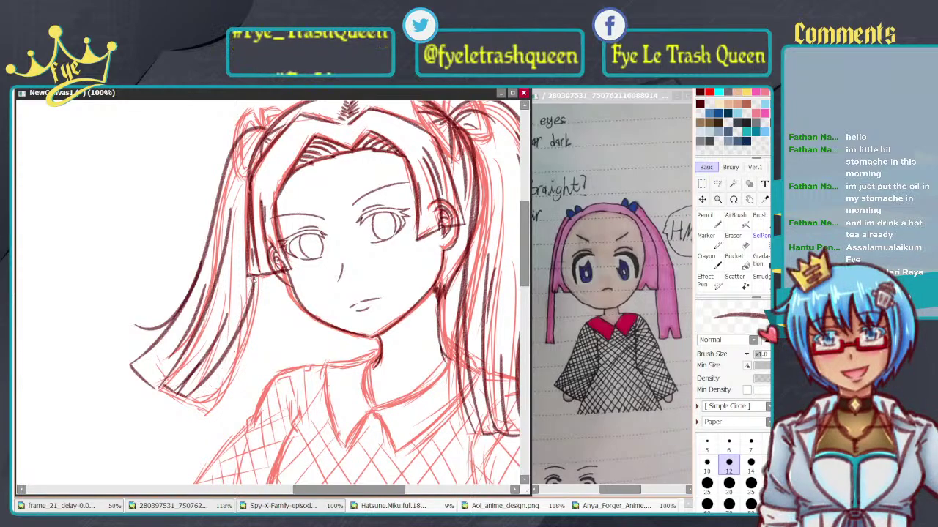
drag(254, 279, 195, 393)
key(ctrl+z)
drag(255, 280, 194, 403)
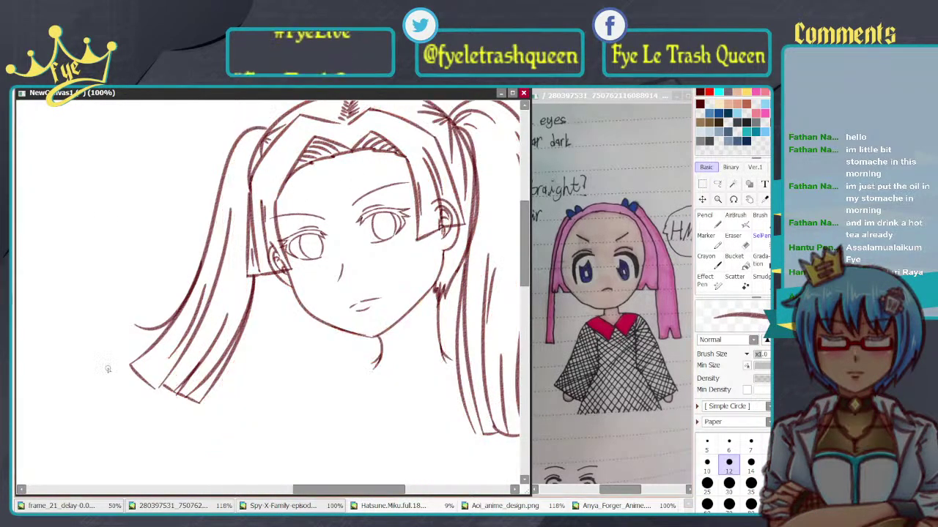
Step: Try to ink an extra strand branching off the left twin tail's outer contour and running down past its tip
scroll(109, 367, down, 2)
scroll(313, 289, up, 3)
scroll(366, 322, down, 2)
scroll(370, 329, up, 1)
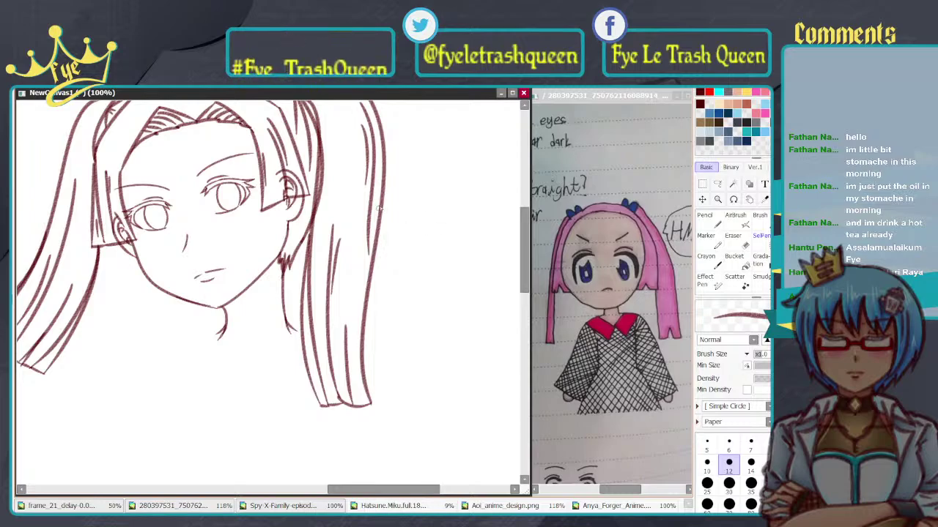
drag(382, 190, 372, 383)
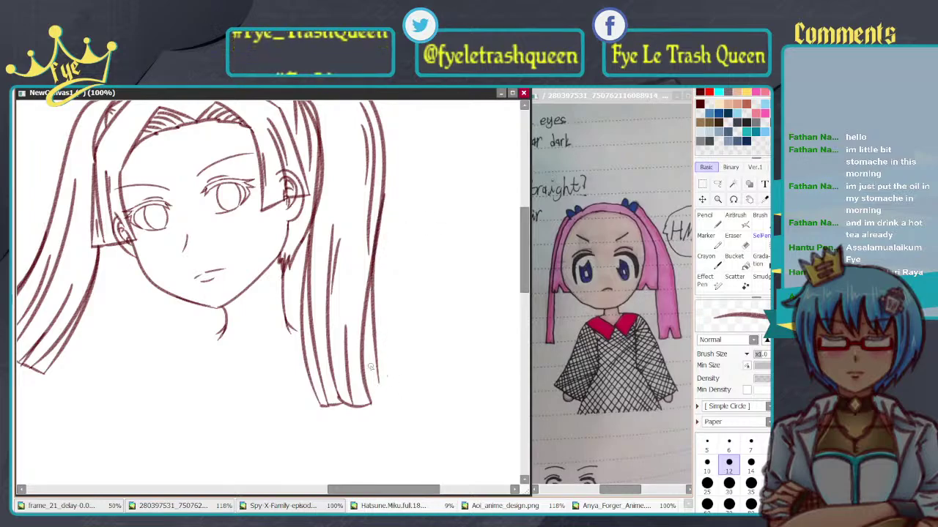
key(ctrl+z)
drag(377, 238, 385, 392)
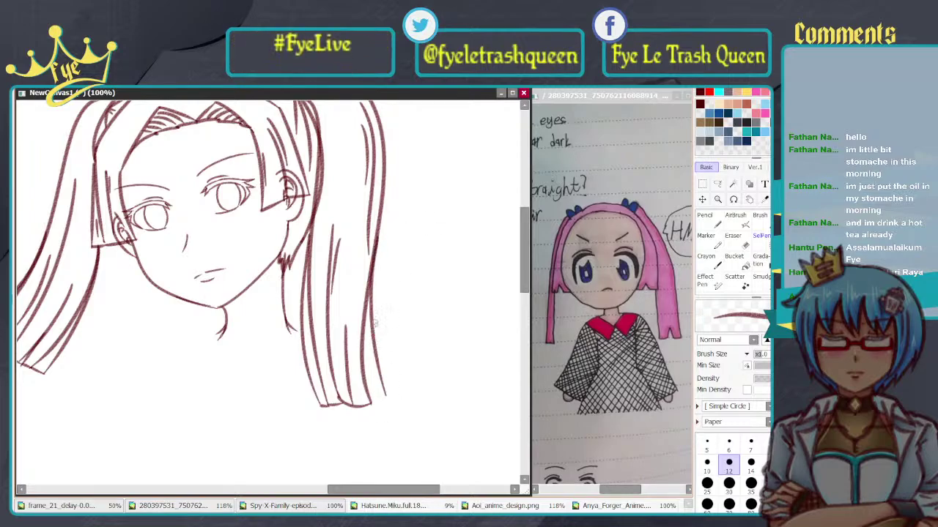
key(ctrl+z)
mouse_move(374, 256)
mouse_down()
mouse_move(366, 344)
mouse_move(387, 407)
mouse_up()
key(ctrl+z)
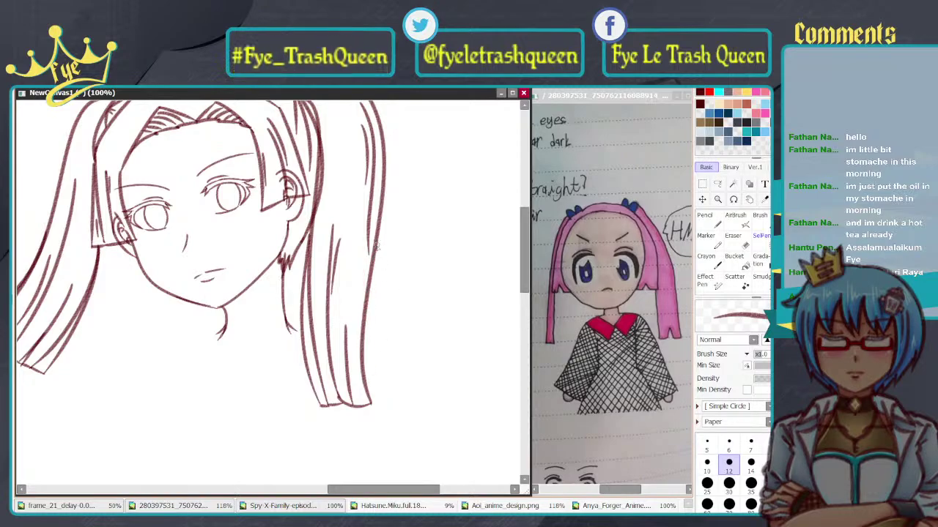
drag(376, 247, 382, 396)
key(ctrl+z)
drag(375, 243, 376, 389)
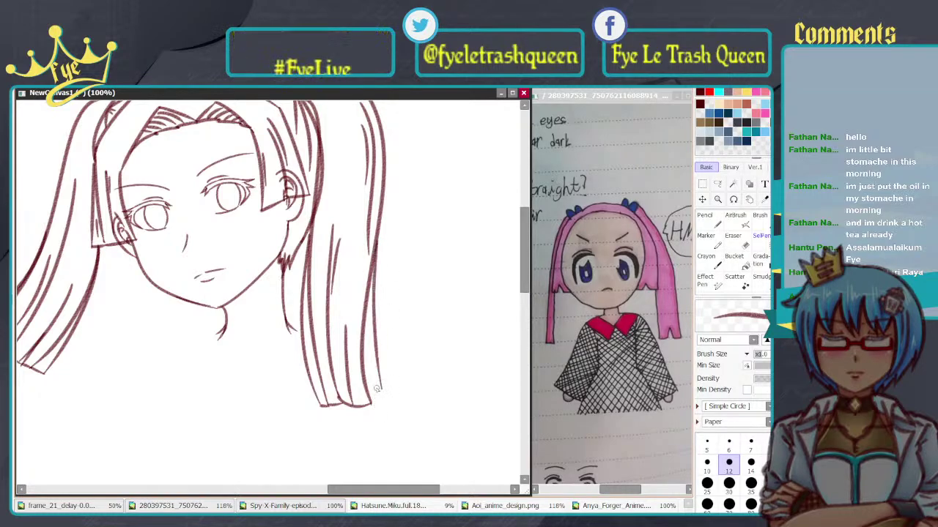
key(ctrl+z)
drag(379, 230, 380, 373)
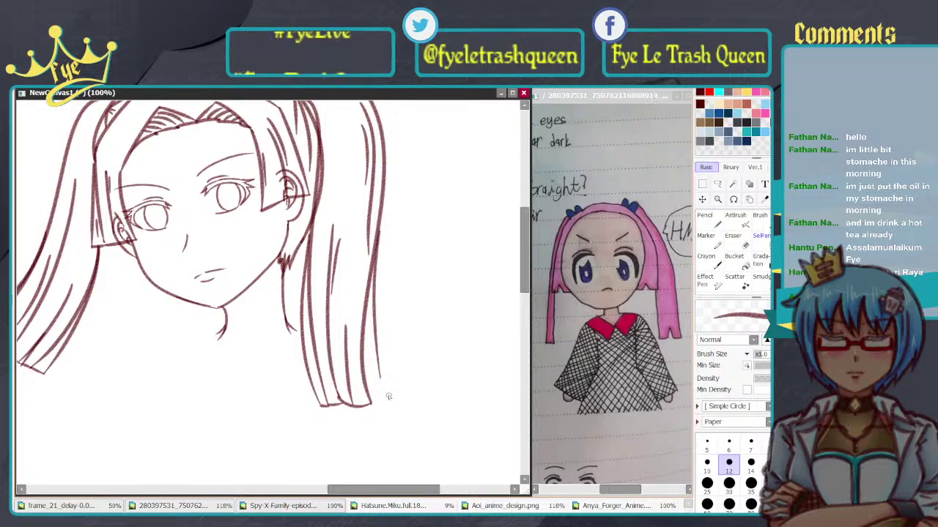
key(ctrl+z)
mouse_move(372, 236)
mouse_down()
mouse_move(368, 294)
mouse_move(378, 402)
mouse_up()
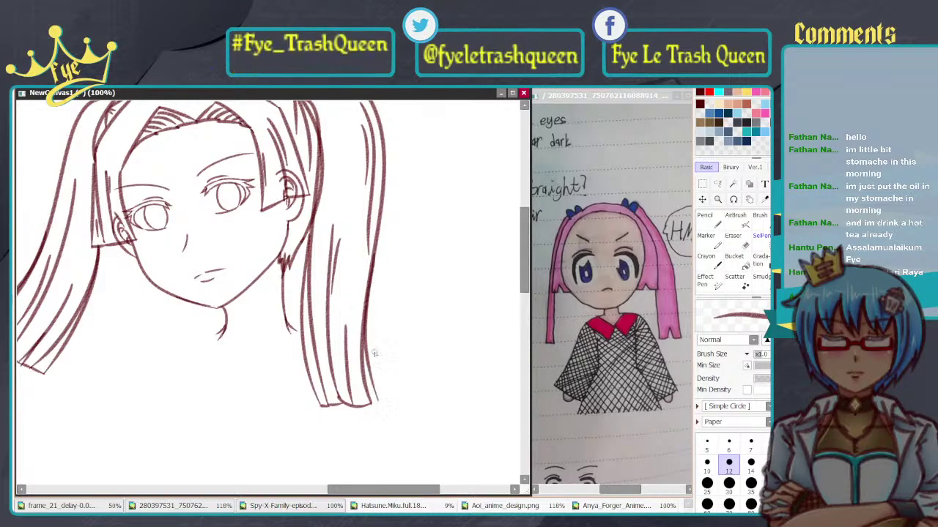
scroll(373, 354, down, 4)
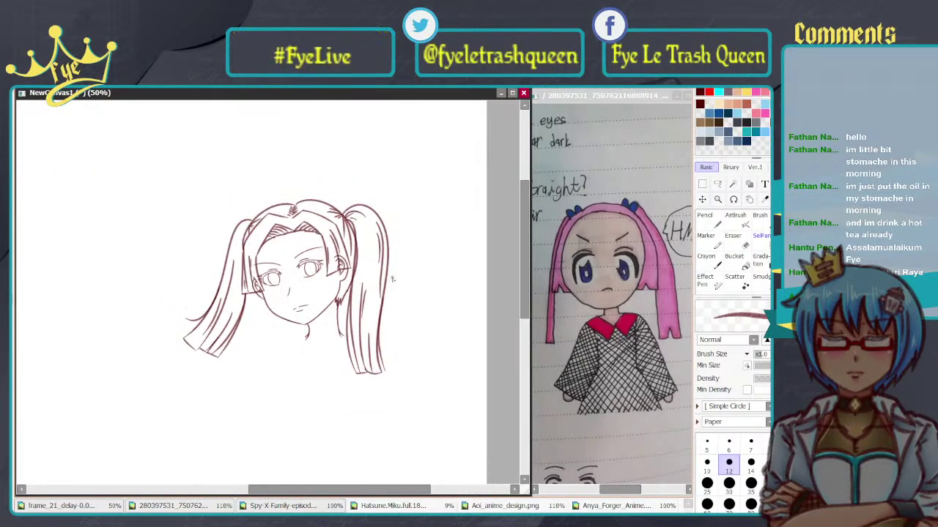
drag(410, 303, 403, 294)
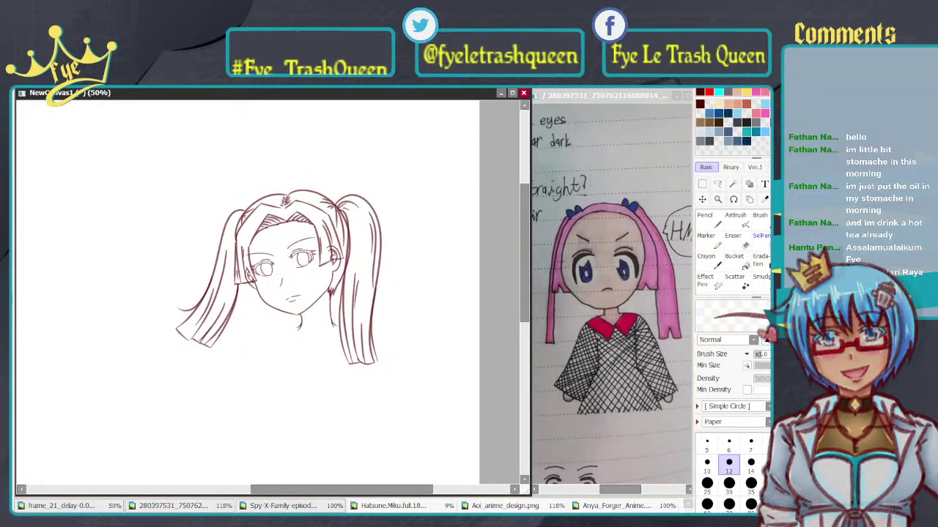
key(ctrl+z)
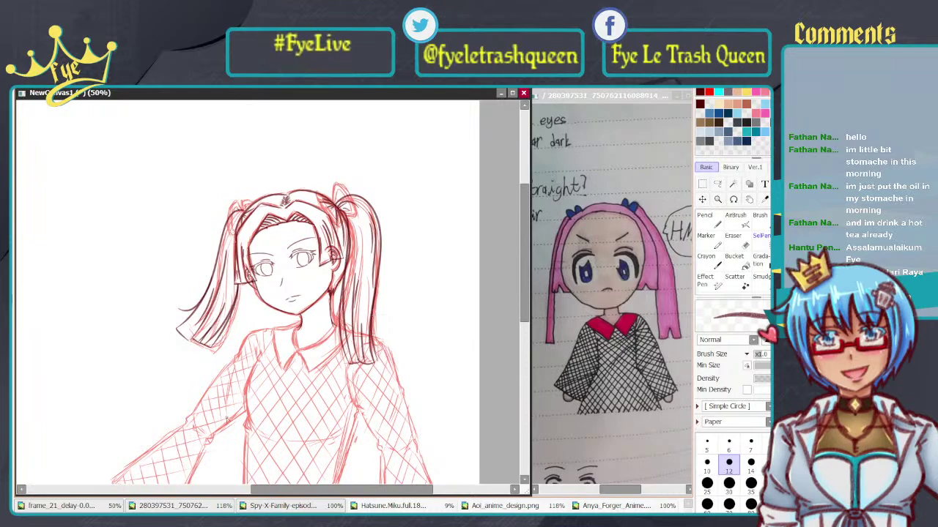
Step: Erase the excess ink along the inner edge of the left twin tail, beside the ear and below the hair tie
key(alt+Tab)
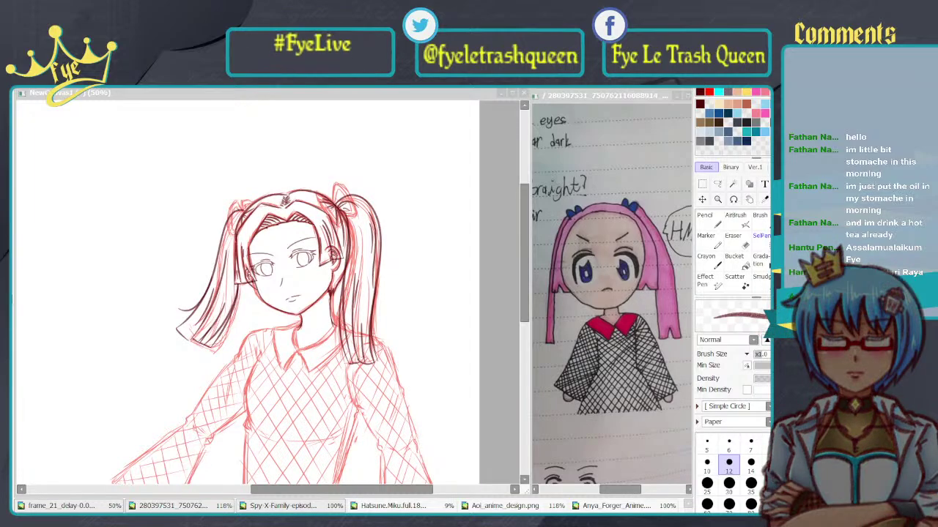
click(406, 409)
scroll(431, 378, up, 2)
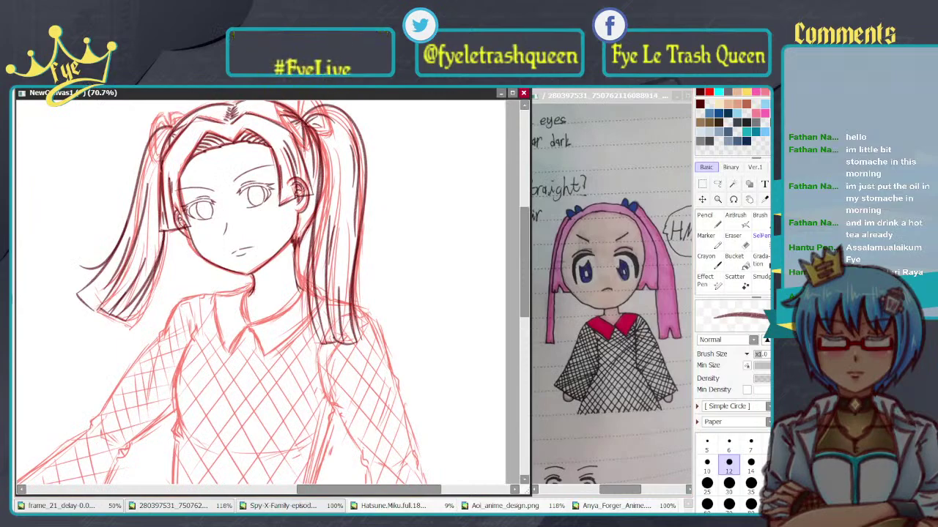
scroll(306, 201, up, 1)
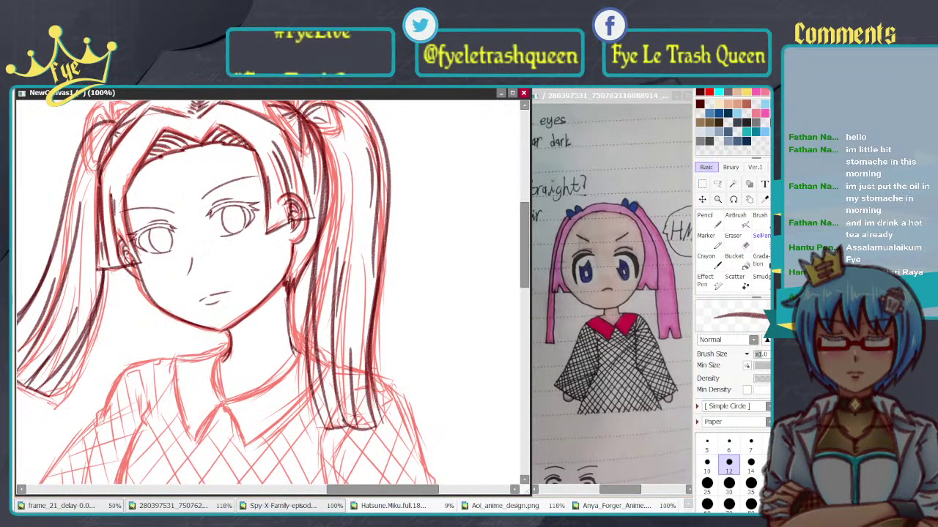
scroll(306, 202, up, 2)
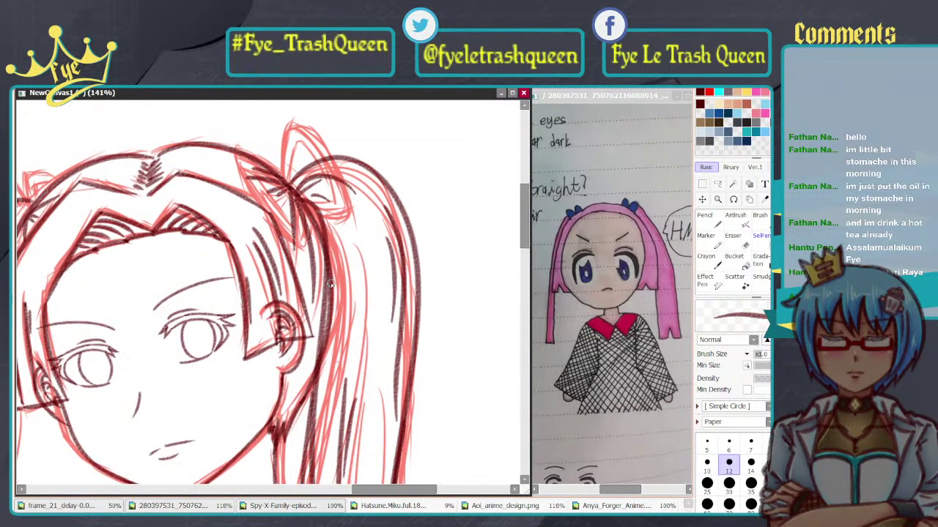
key(e)
drag(339, 273, 325, 364)
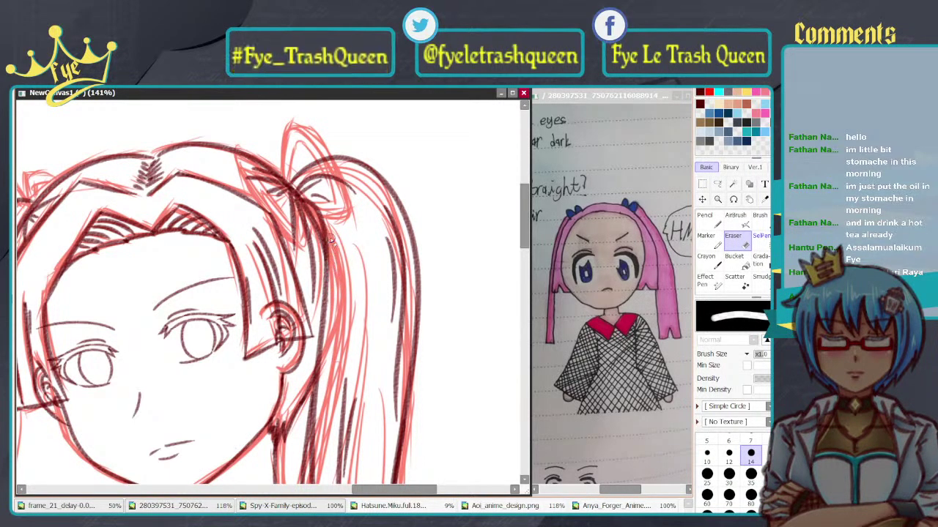
Step: Erase the inked upper contour of the character's left ear where it overlaps the side lock of hair
scroll(374, 354, down, 1)
drag(373, 354, 402, 206)
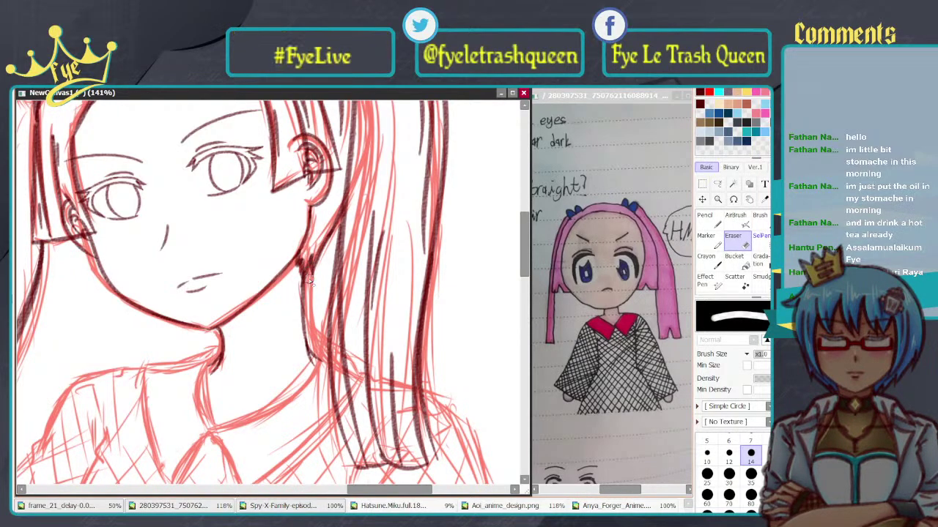
scroll(333, 202, down, 4)
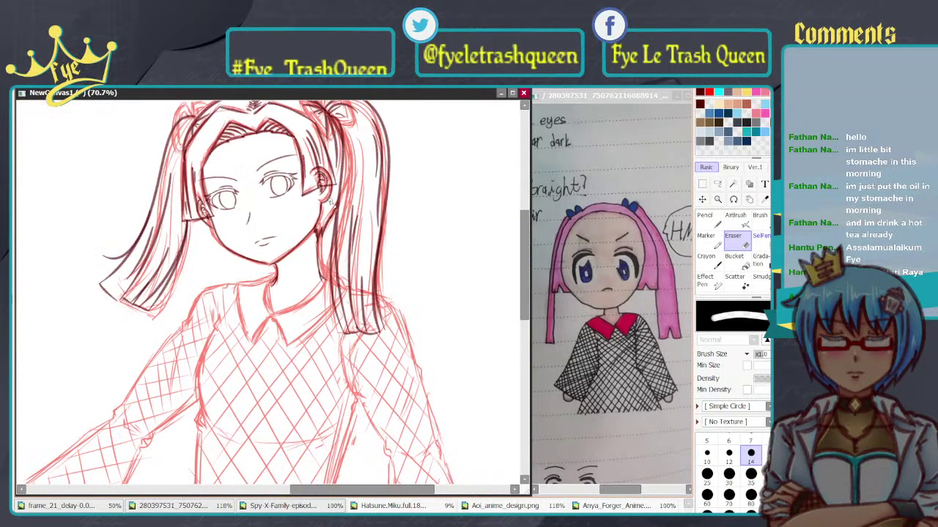
scroll(308, 130, up, 5)
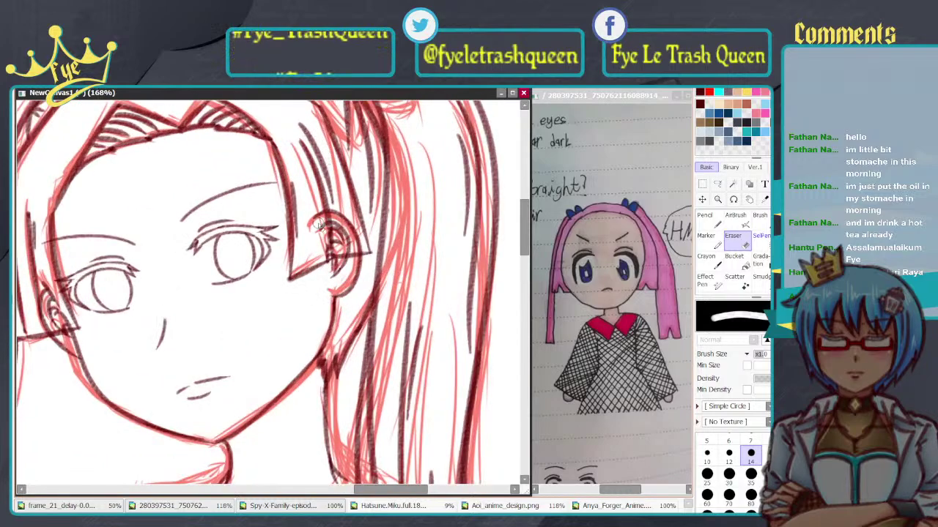
mouse_move(315, 222)
mouse_down()
mouse_move(332, 213)
mouse_move(324, 236)
mouse_up()
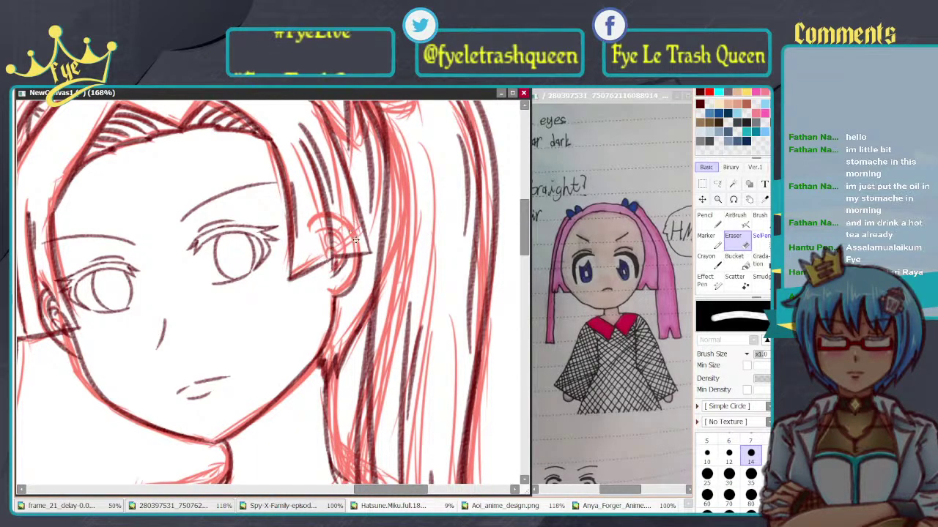
mouse_move(355, 240)
mouse_down()
mouse_move(324, 262)
mouse_move(367, 246)
mouse_move(361, 252)
mouse_move(359, 223)
mouse_move(345, 217)
mouse_move(311, 226)
mouse_up()
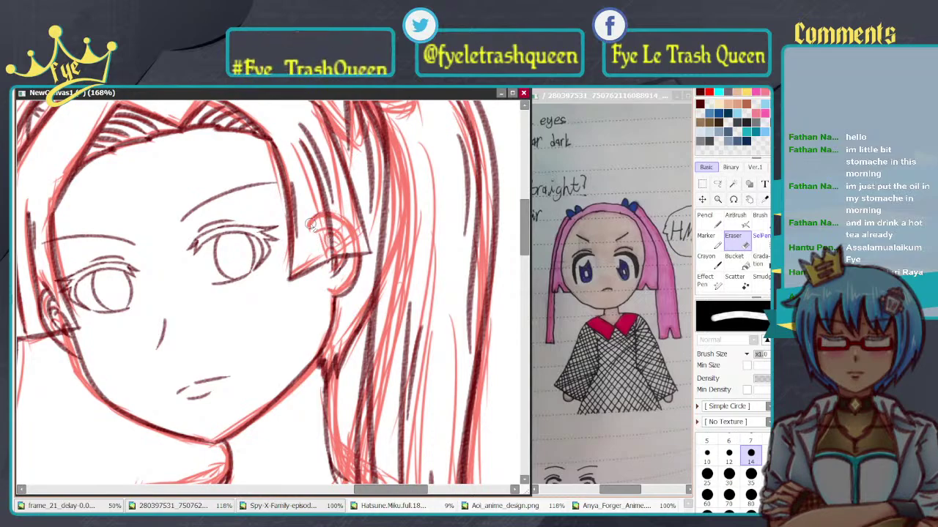
Step: Erase the inked lines of the character's right ear where they show inside the side lock of hair
key(h)
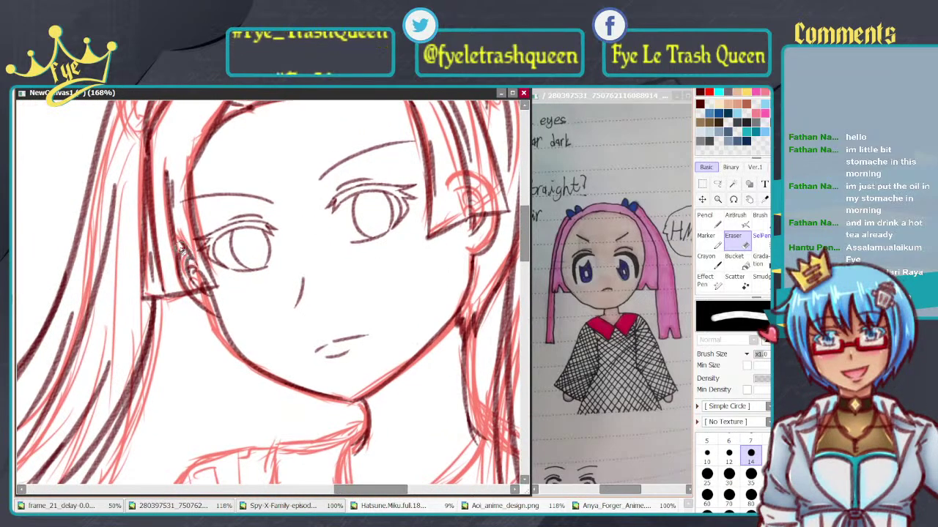
mouse_move(182, 249)
mouse_down()
mouse_move(194, 271)
mouse_move(182, 272)
mouse_move(185, 288)
mouse_move(205, 284)
mouse_move(185, 291)
mouse_up()
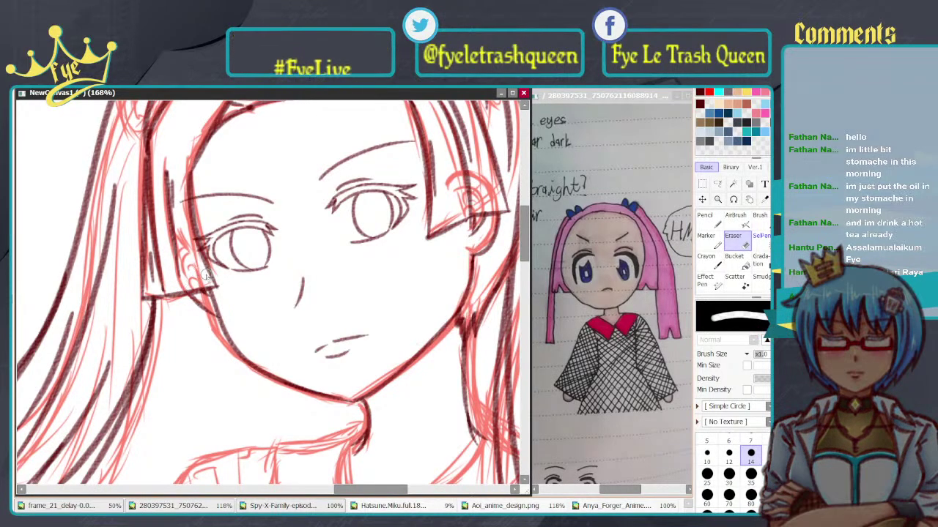
scroll(314, 338, down, 3)
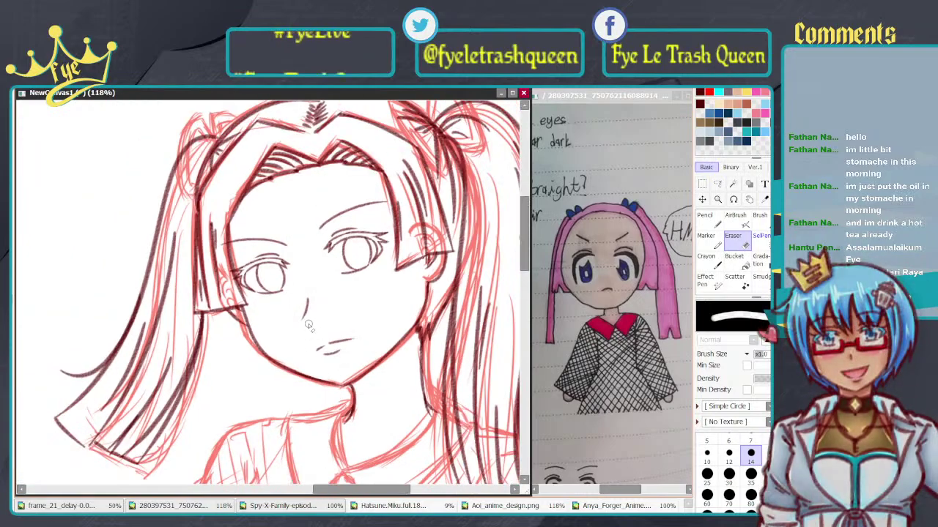
Step: Review the inked line art across the face, twin tails and collar at several magnifications
scroll(306, 315, up, 2)
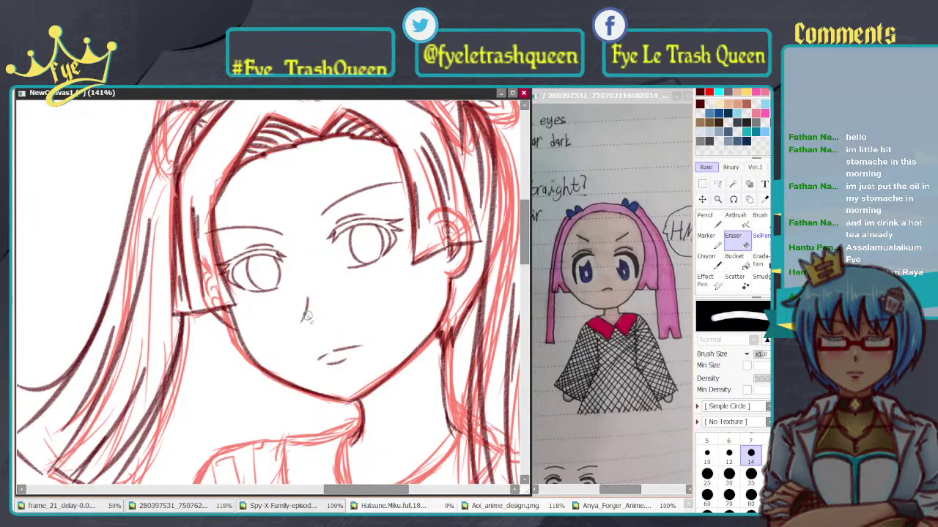
scroll(409, 318, down, 2)
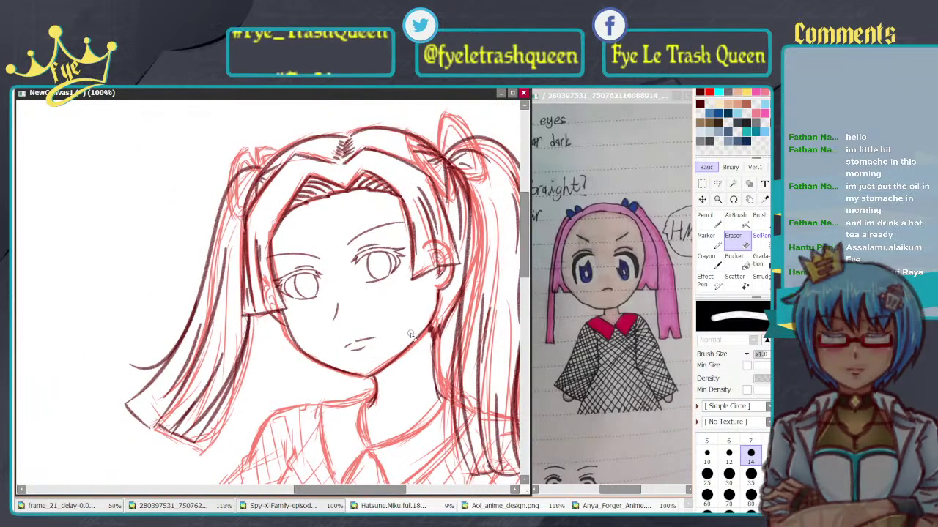
drag(317, 307, 230, 189)
scroll(285, 293, up, 1)
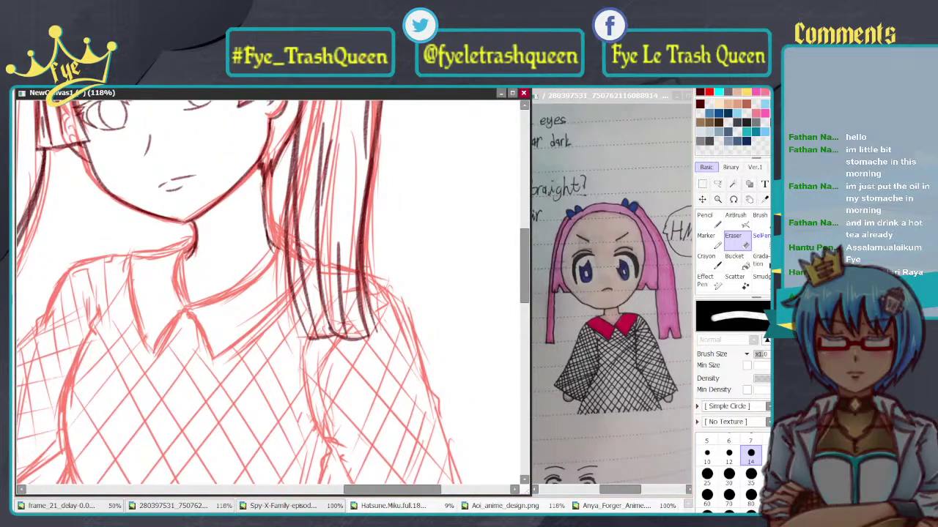
scroll(271, 293, down, 5)
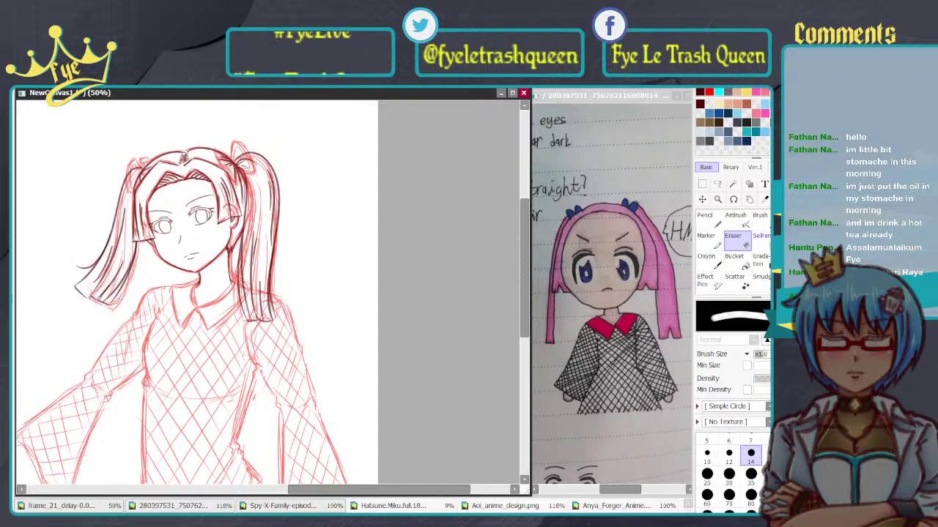
scroll(162, 208, up, 4)
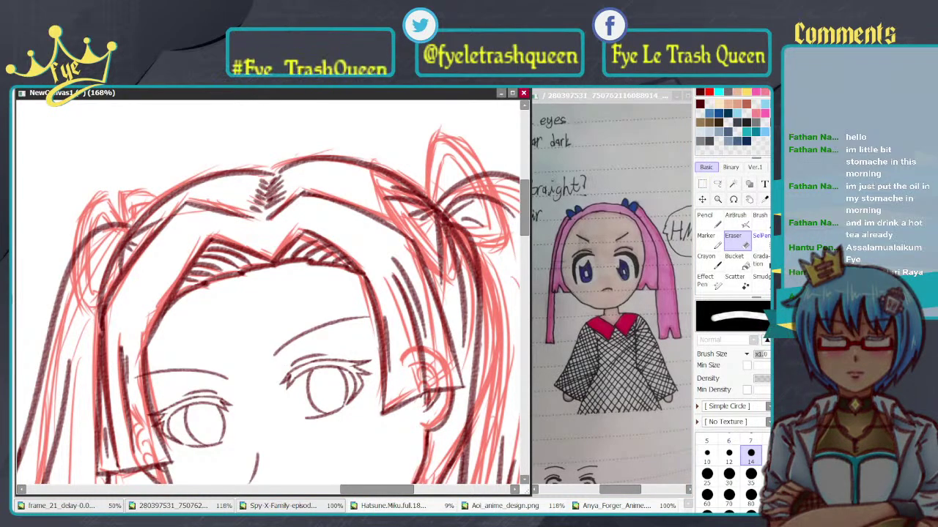
key(alt+Tab)
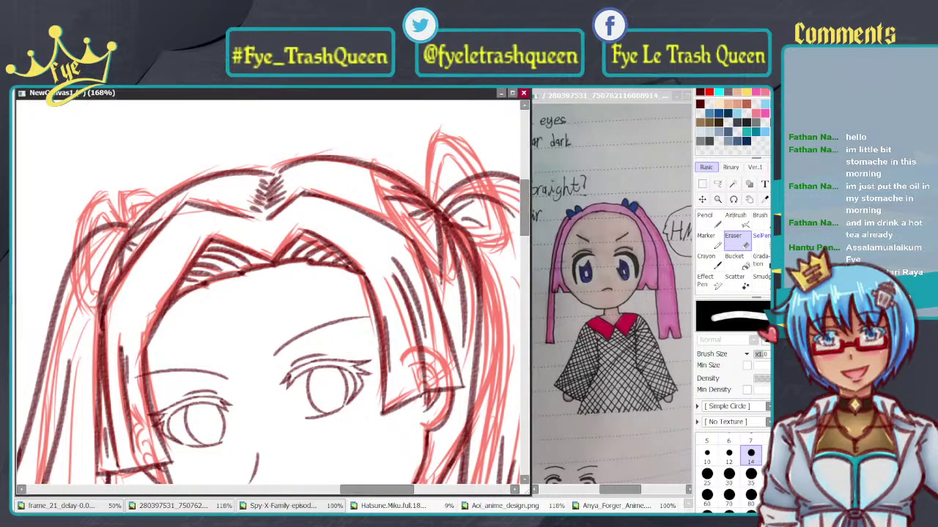
Step: Ink the inner edge of the hair bow's upper loop on the character's left side, from the knot up to its tip
drag(439, 282, 274, 318)
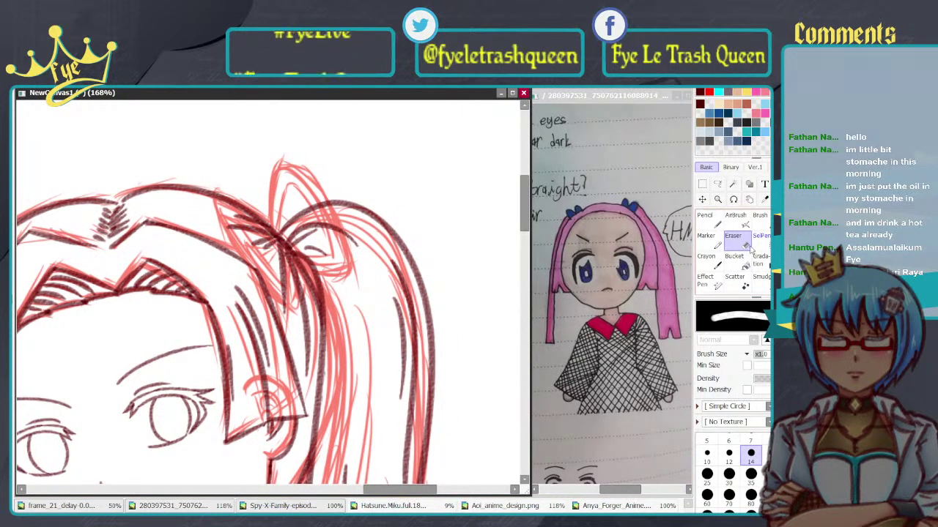
click(790, 223)
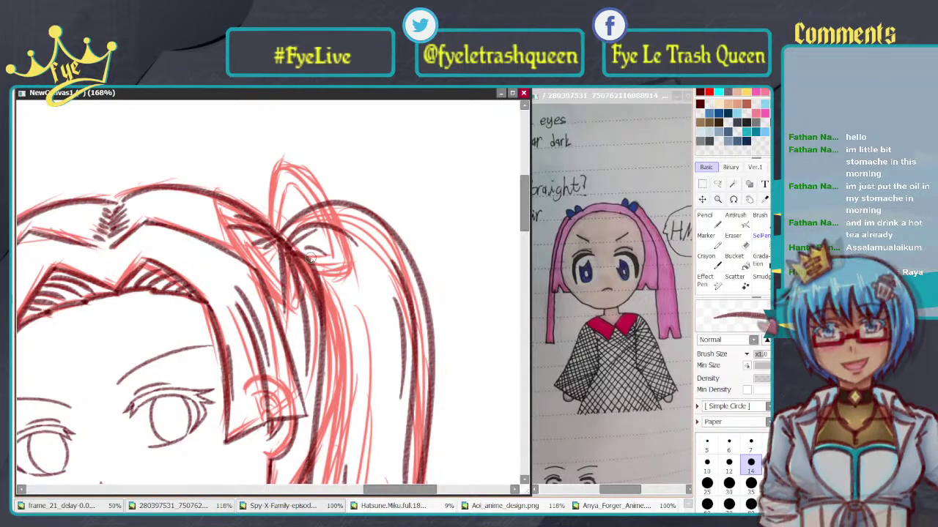
scroll(310, 257, up, 1)
scroll(293, 241, down, 2)
scroll(257, 212, up, 2)
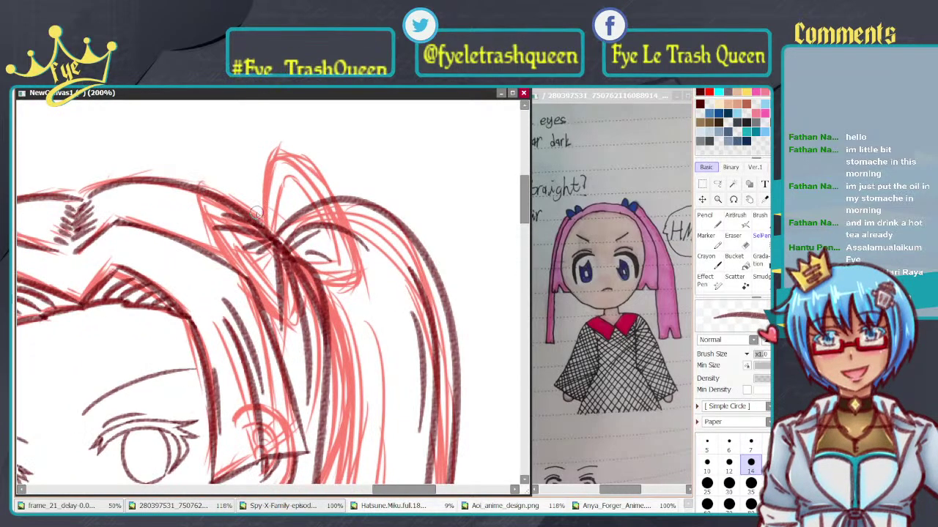
scroll(256, 211, down, 3)
scroll(271, 223, up, 4)
scroll(283, 236, down, 1)
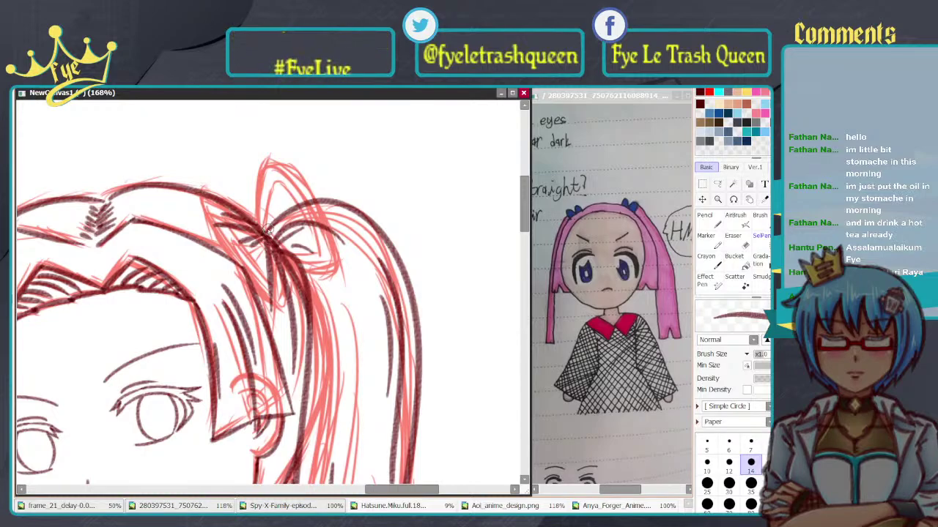
drag(263, 228, 310, 158)
key(ctrl+z)
drag(259, 228, 303, 163)
key(ctrl+z)
mouse_move(261, 234)
mouse_down()
mouse_move(286, 153)
mouse_move(334, 206)
mouse_up()
Step: Try to ink a long outer edge for the bow's upper loop, sweeping from its tip down over the twin tail
drag(354, 288, 355, 320)
key(ctrl+z)
drag(286, 152, 353, 330)
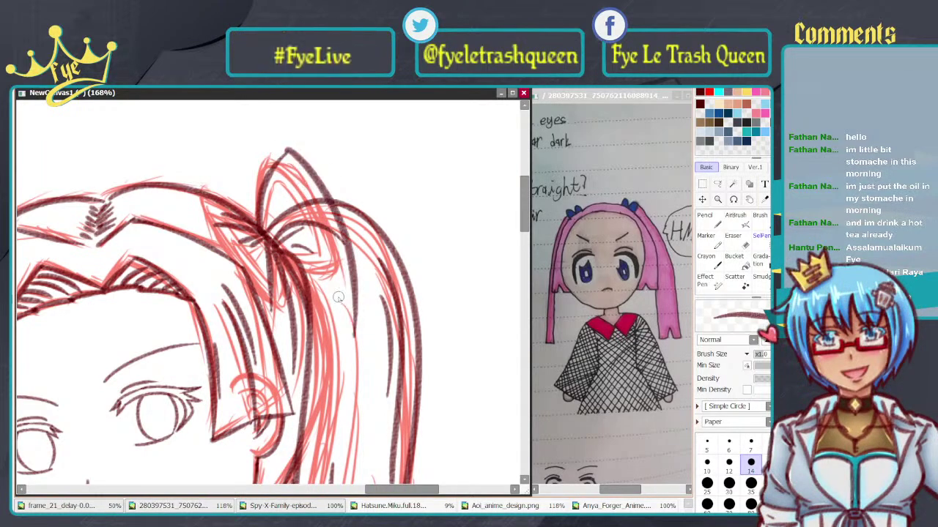
key(ctrl+z)
drag(291, 160, 353, 299)
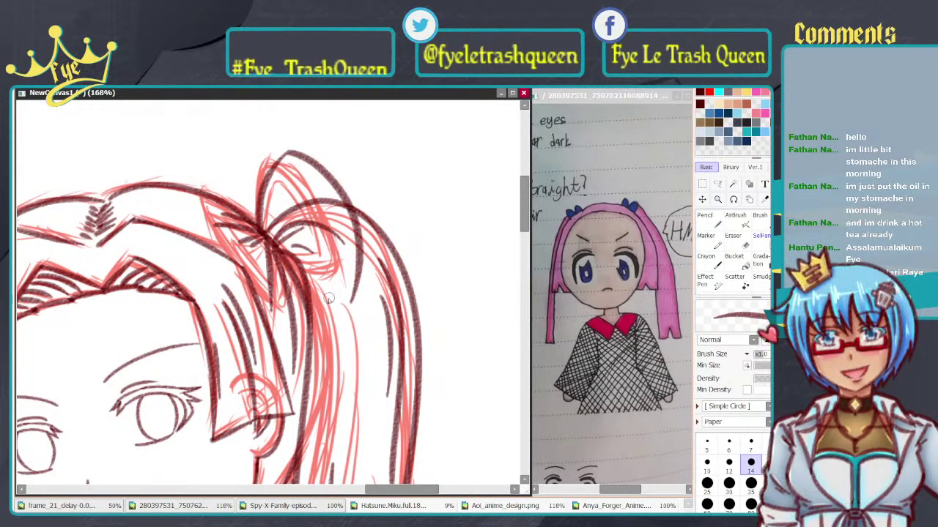
key(ctrl+z)
click(507, 508)
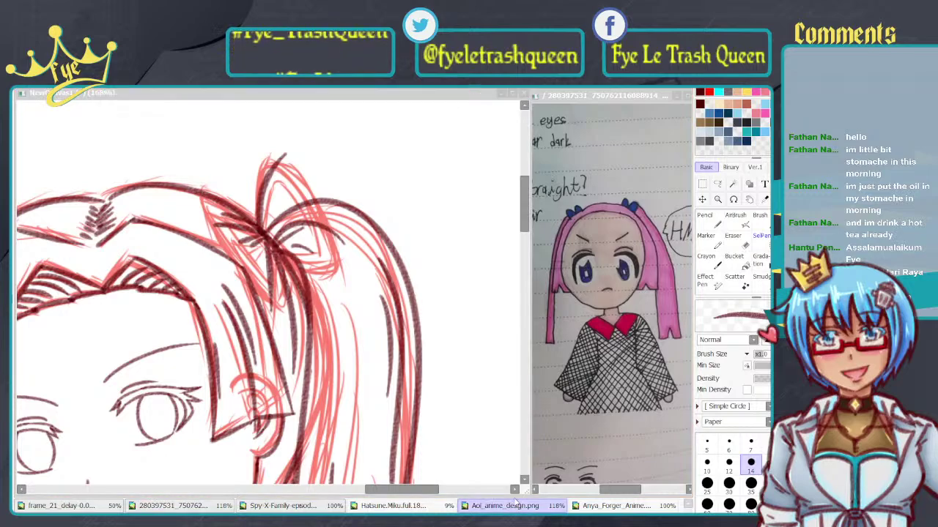
click(506, 508)
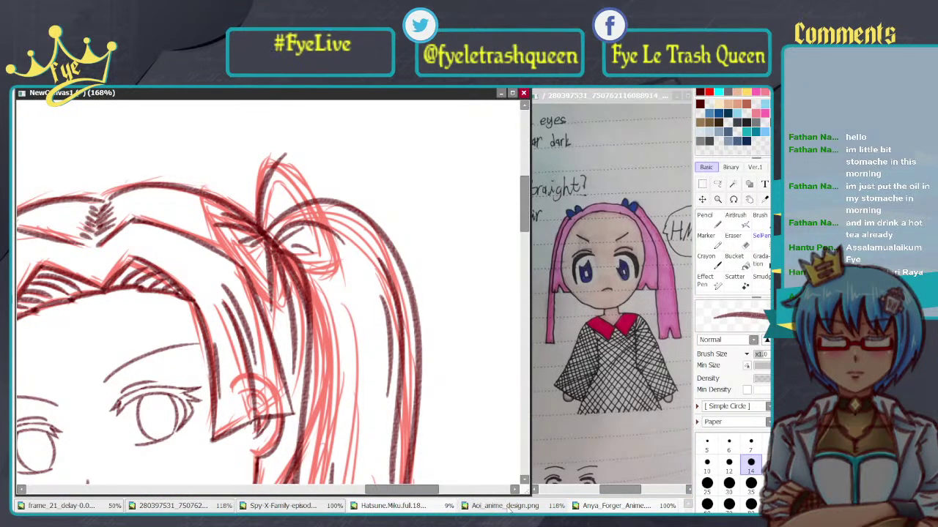
key(alt+Tab)
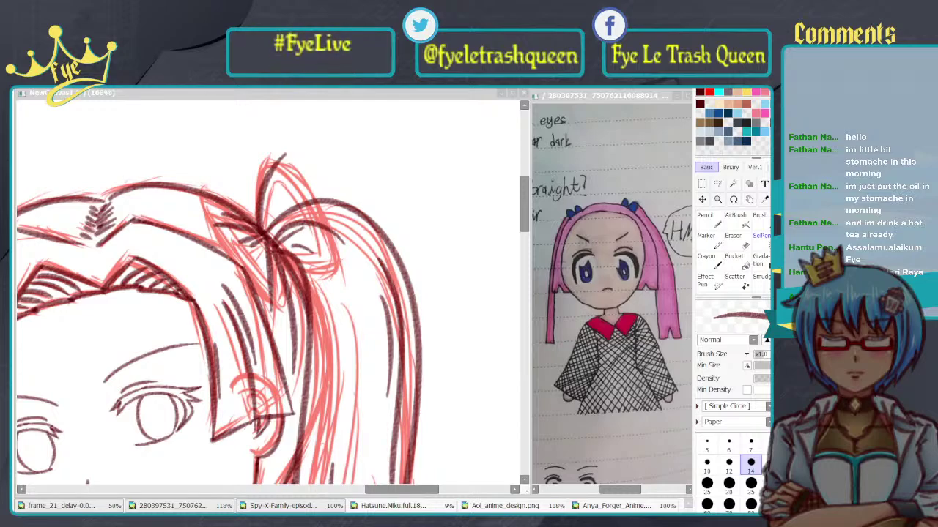
click(352, 182)
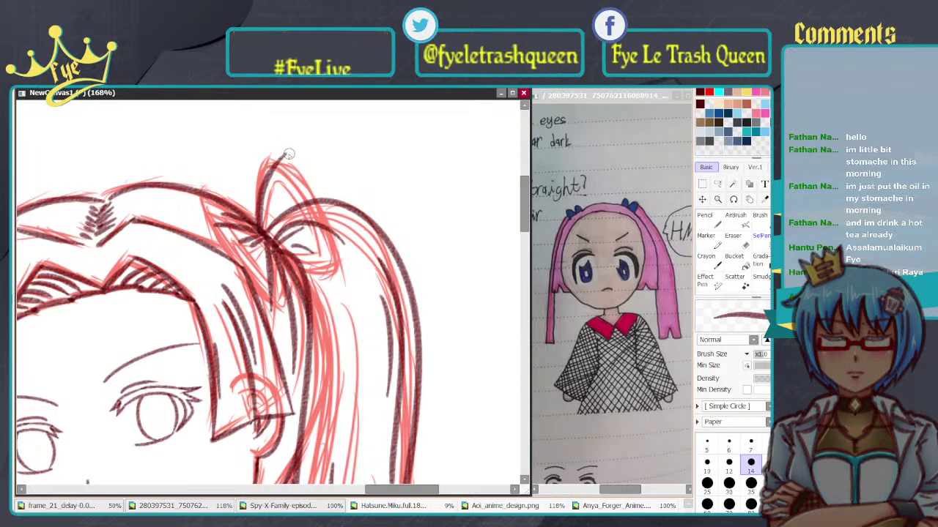
Step: Ink the outer edge of the bow's upper loop, curving from its rounded tip down across the top of the twin tail
mouse_move(288, 153)
mouse_down()
mouse_move(310, 151)
mouse_move(343, 239)
mouse_up()
key(ctrl+z)
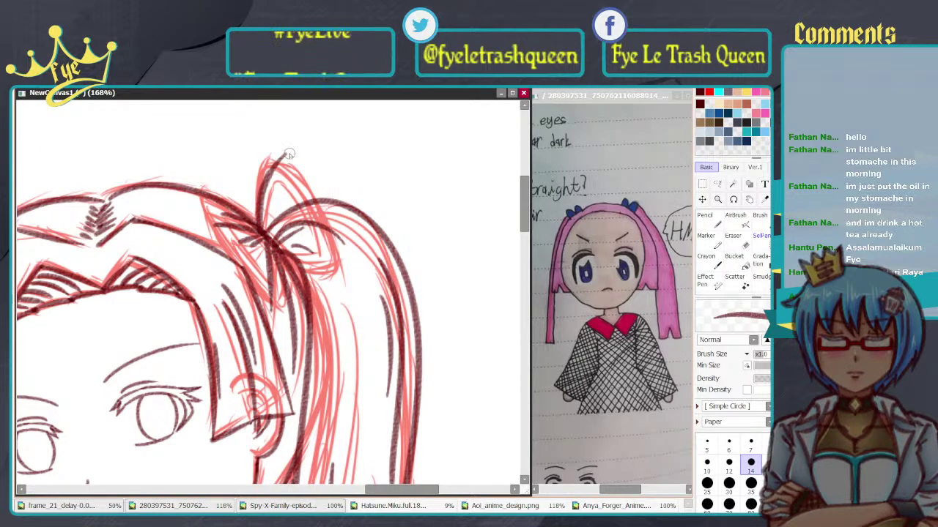
drag(283, 155, 327, 211)
key(ctrl+z)
drag(283, 155, 329, 219)
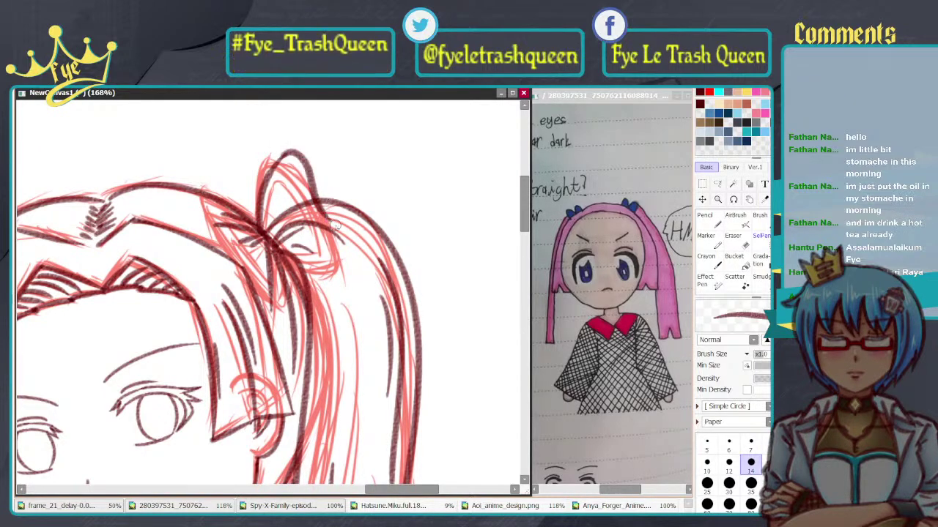
key(ctrl+z)
drag(284, 156, 328, 219)
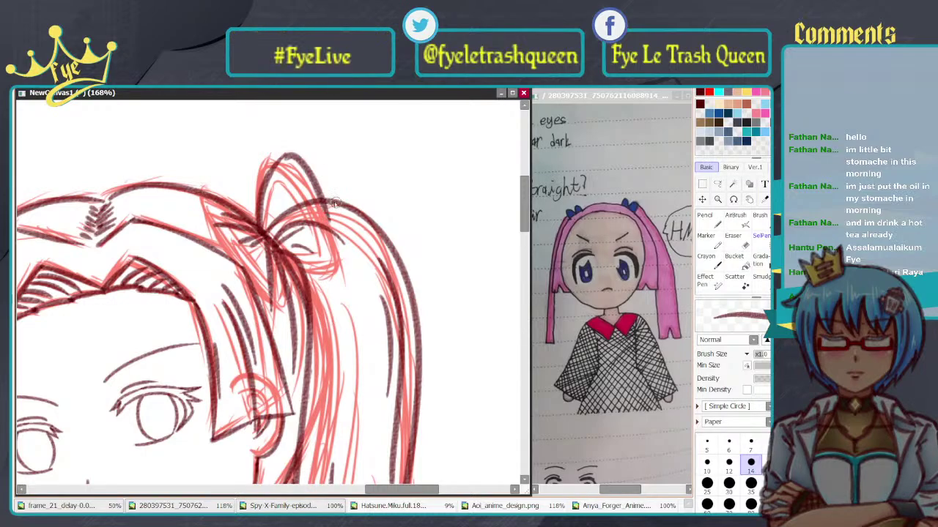
key(ctrl+z)
drag(285, 156, 329, 224)
key(ctrl+z)
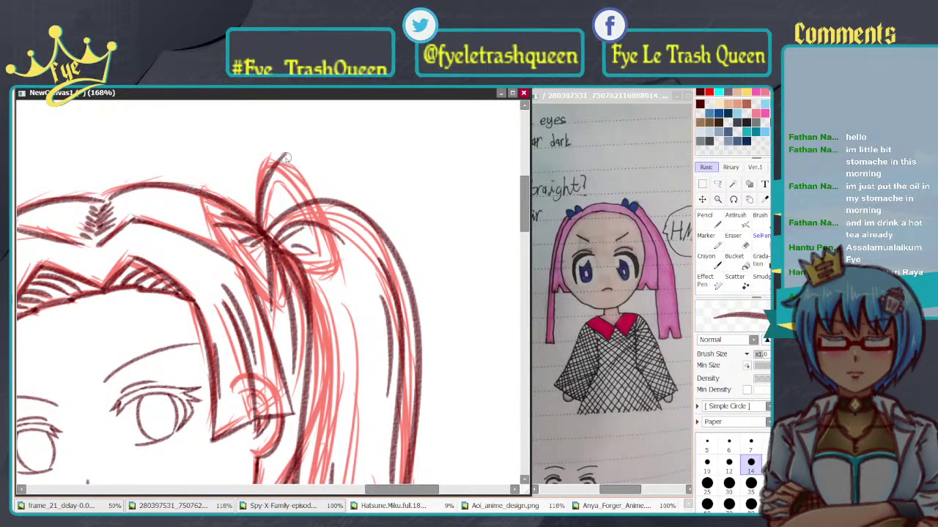
mouse_move(284, 155)
mouse_down()
mouse_move(316, 179)
mouse_move(331, 237)
mouse_up()
key(ctrl+z)
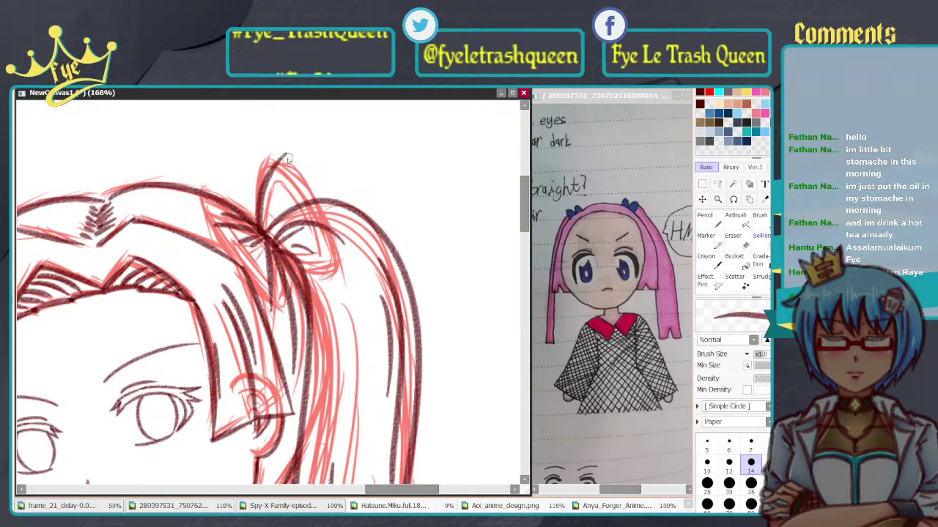
mouse_move(285, 154)
mouse_down()
mouse_move(341, 261)
mouse_move(329, 262)
mouse_move(284, 155)
mouse_move(326, 188)
mouse_move(336, 258)
mouse_move(266, 244)
mouse_move(338, 254)
mouse_up()
Step: Ink the bow's upper loop closed with a lower edge running from the knot to its outer corner
key(ctrl+z)
key(ctrl+z)
key(ctrl+z)
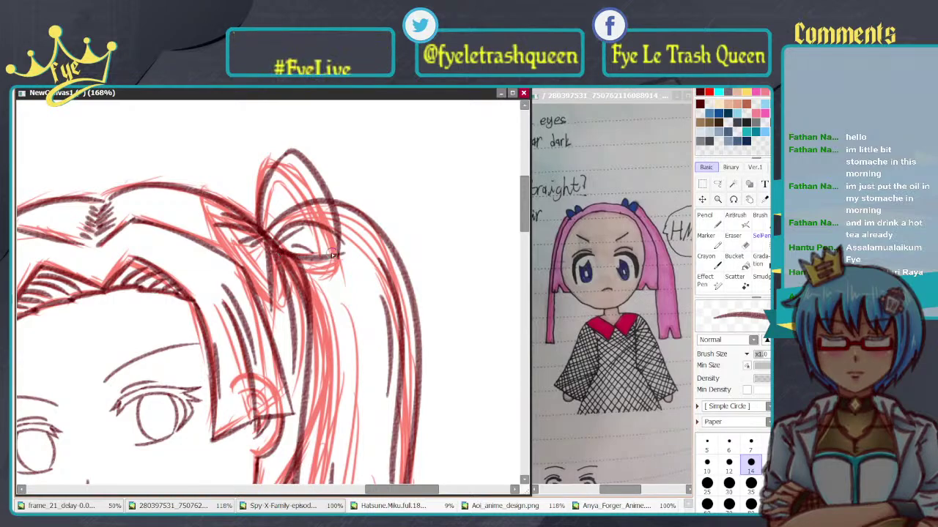
key(ctrl+z)
mouse_move(278, 247)
mouse_down()
mouse_move(337, 254)
mouse_move(299, 258)
mouse_move(337, 273)
mouse_up()
key(ctrl+z)
key(ctrl+z)
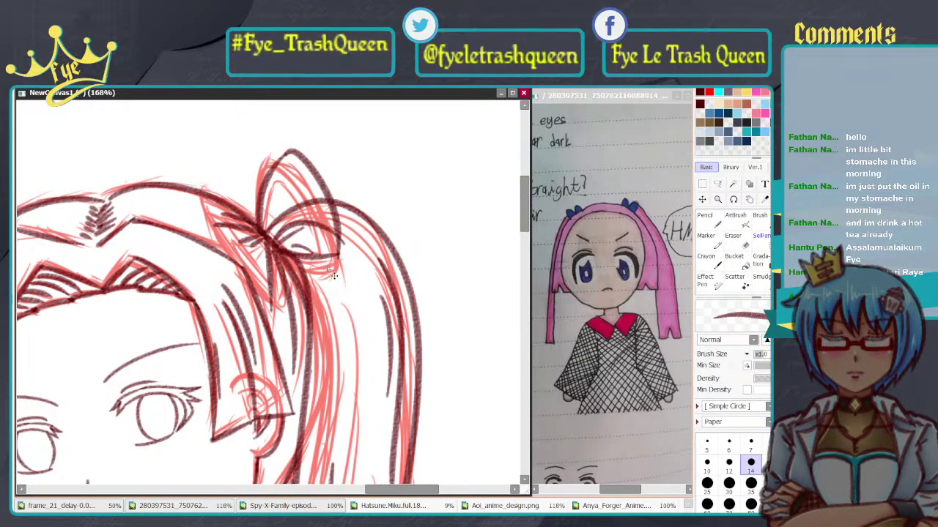
Step: Ink a smaller pointed loop beneath the bow's upper loop, tapering down from the knot over the twin tail
mouse_move(283, 254)
mouse_down()
mouse_move(319, 260)
mouse_move(336, 279)
mouse_up()
key(ctrl+z)
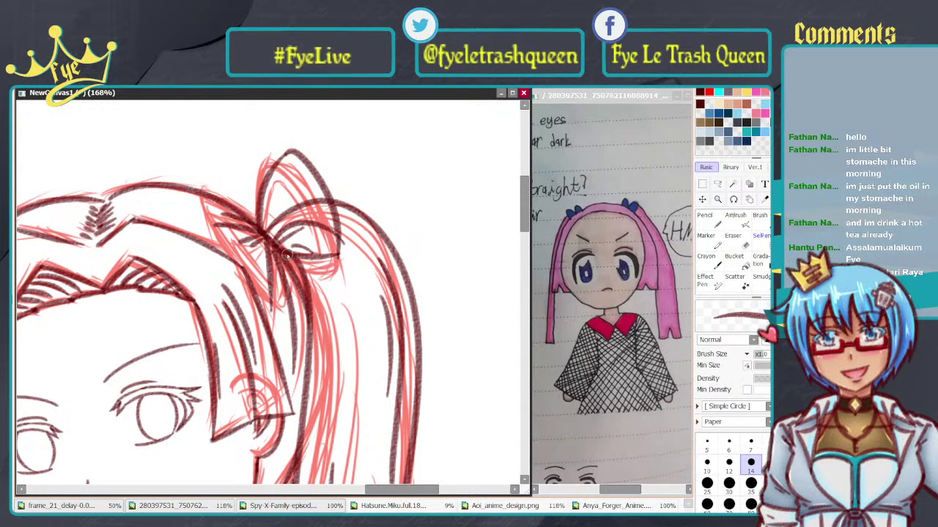
mouse_move(287, 254)
mouse_down()
mouse_move(330, 269)
mouse_move(309, 306)
mouse_up()
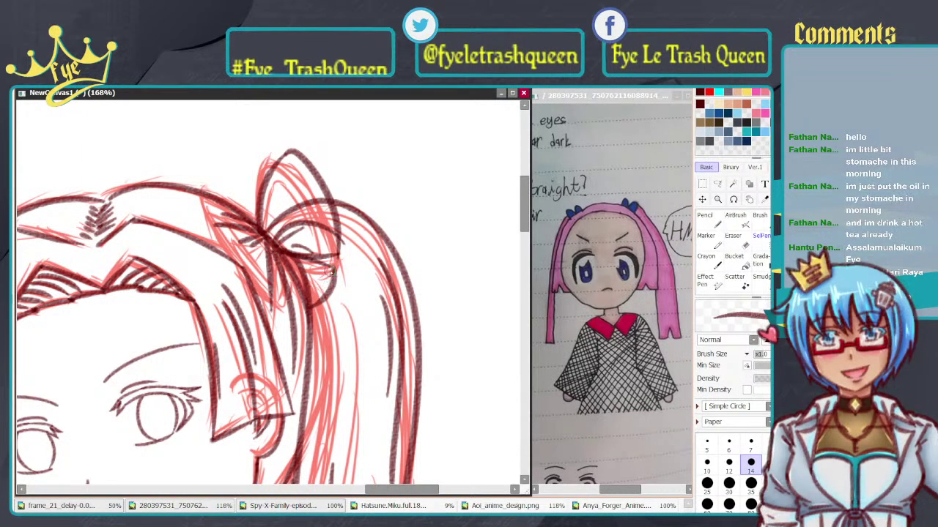
key(ctrl+z)
drag(338, 263, 310, 307)
drag(283, 255, 316, 306)
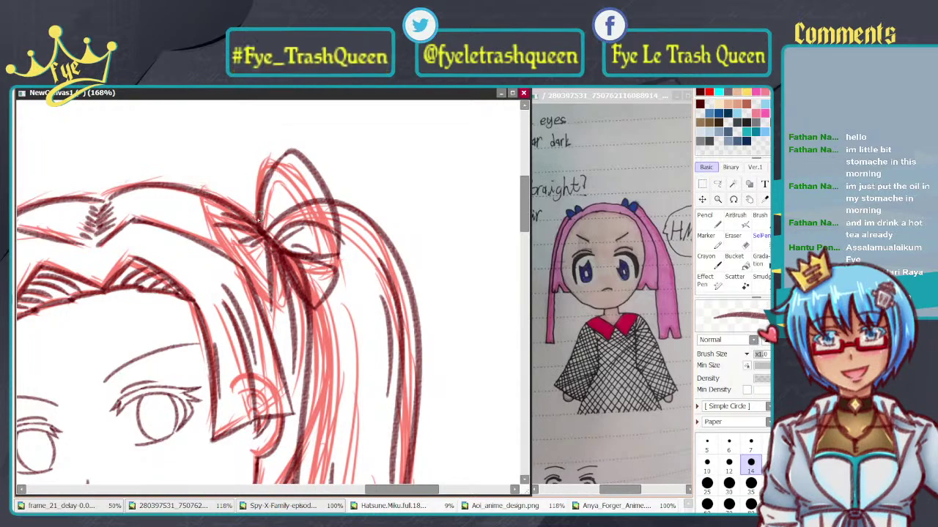
Step: Ink a second upright loop behind the bow's upper loop, rising from the knot and closing with a short top edge
drag(258, 226, 256, 139)
key(ctrl+z)
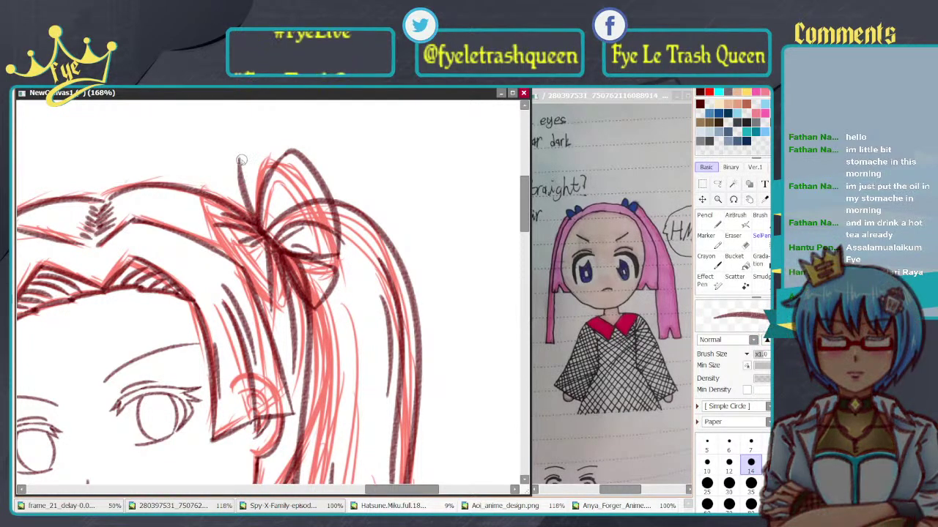
mouse_move(239, 182)
mouse_down()
mouse_move(244, 156)
mouse_move(274, 164)
mouse_up()
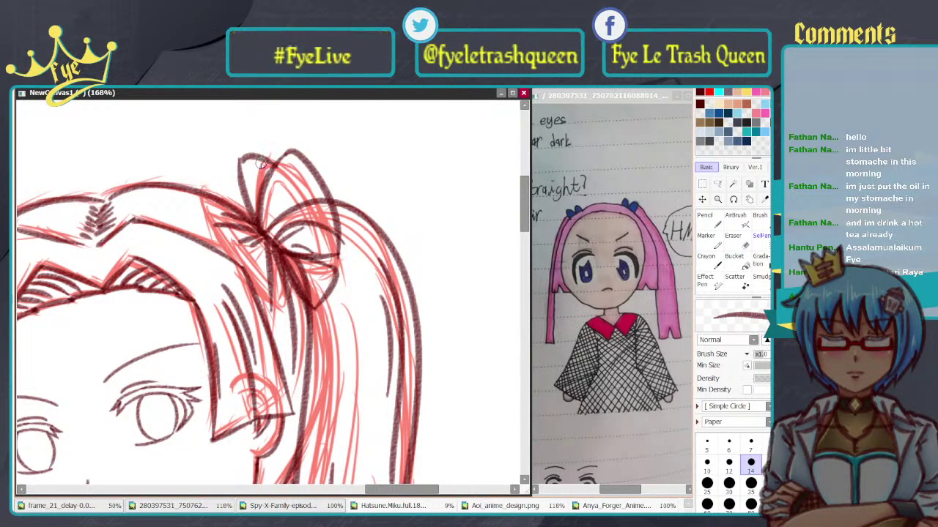
key(ctrl+z)
drag(239, 161, 272, 167)
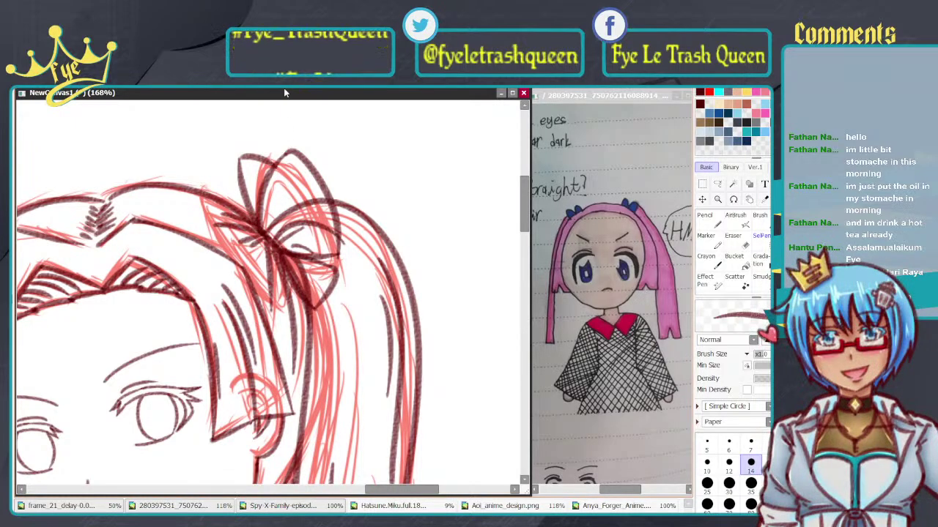
Step: Ink inner contour and fold lines inside the bow's upper and lower loops, following their outlines from the knot
scroll(347, 146, down, 2)
scroll(347, 145, up, 3)
scroll(347, 146, down, 3)
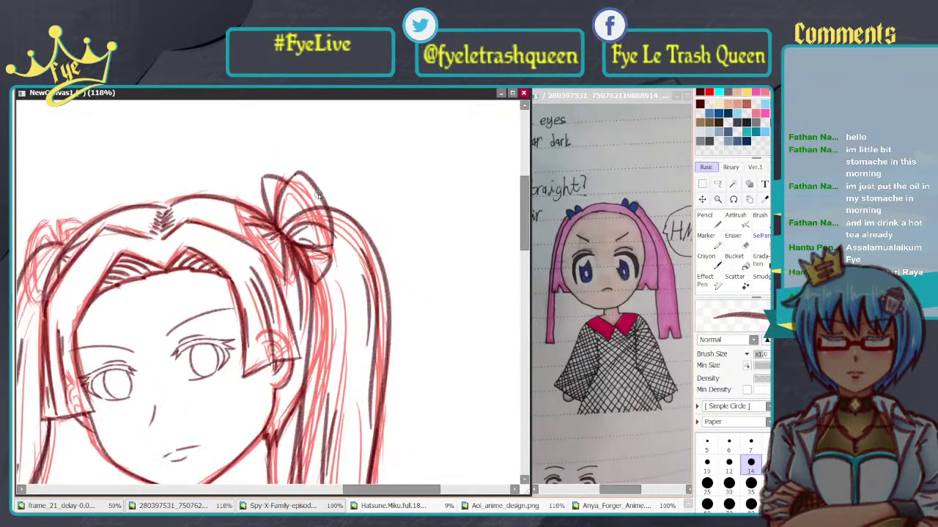
scroll(347, 202, down, 3)
scroll(347, 202, down, 4)
scroll(347, 202, up, 5)
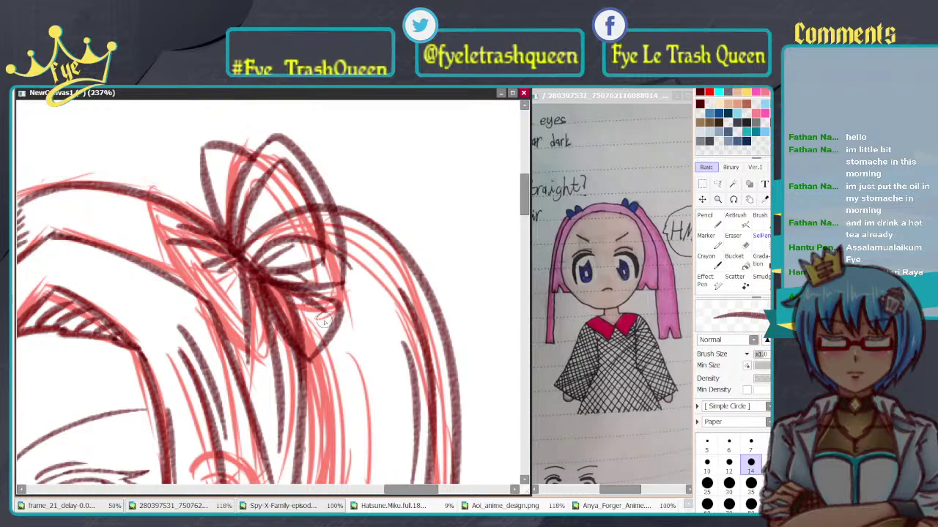
drag(318, 323, 304, 338)
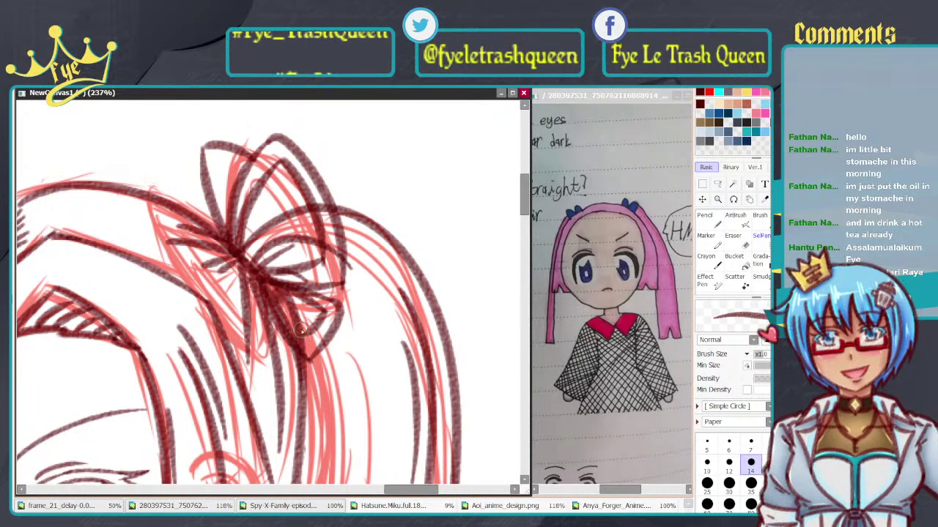
Step: Ink the remaining fold lines in the bow's lower loop and an inner contour inside the rear upright loop
drag(276, 297, 302, 328)
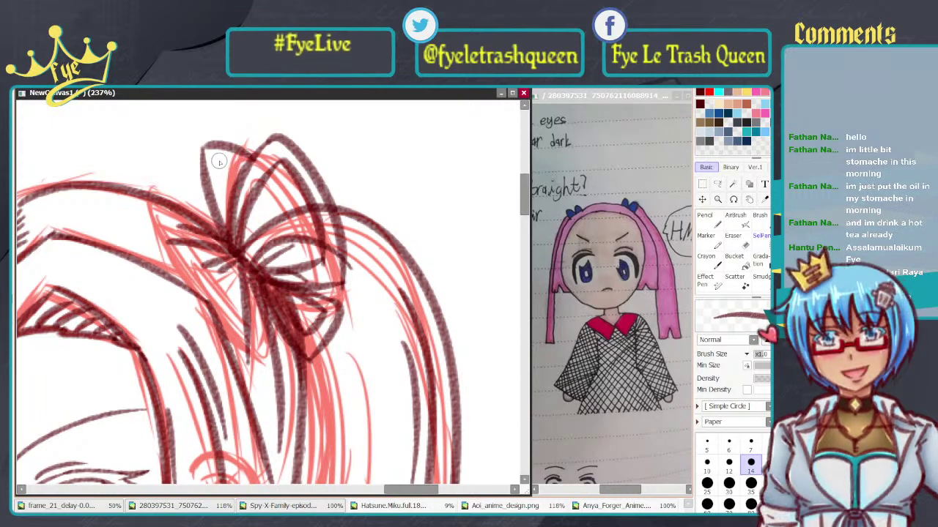
mouse_move(220, 159)
mouse_down()
mouse_move(224, 209)
mouse_move(226, 182)
mouse_up()
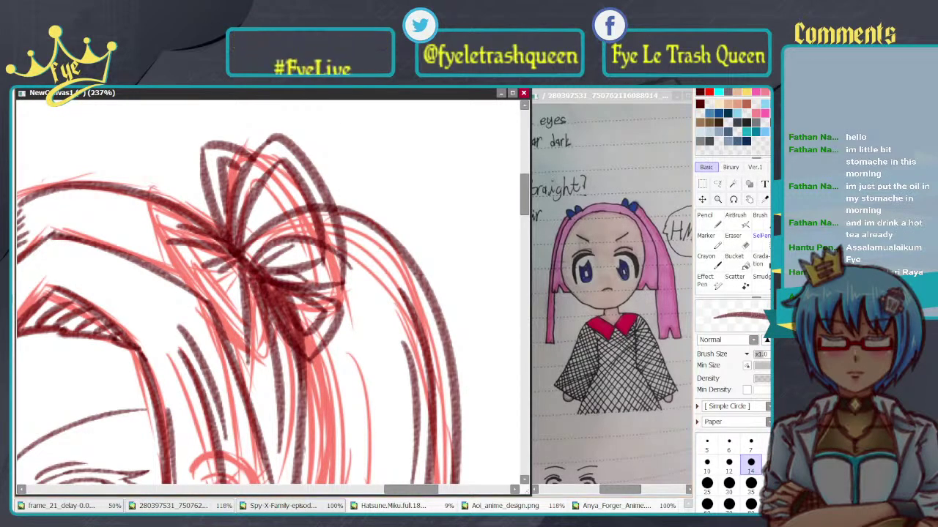
scroll(364, 230, down, 7)
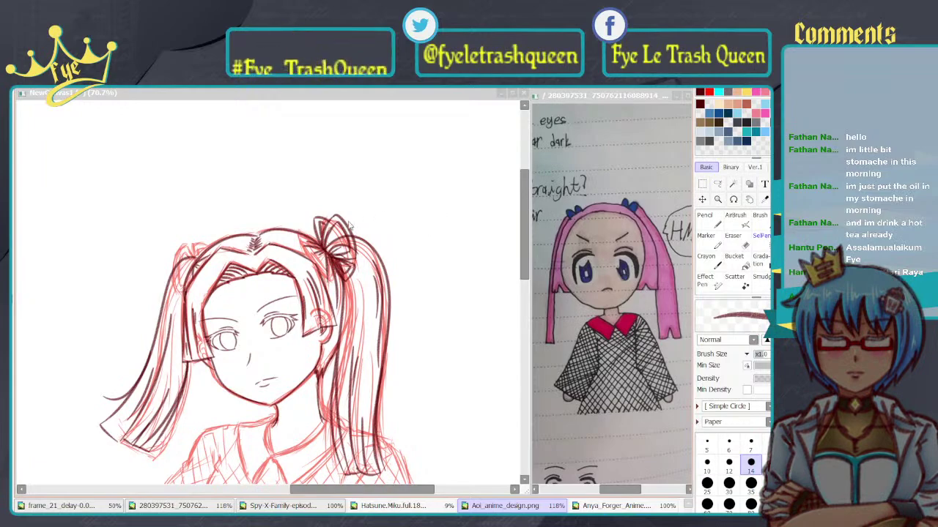
Step: Decorate the borders of the bow's loops with small dots and rings using brush size 7
scroll(348, 224, up, 4)
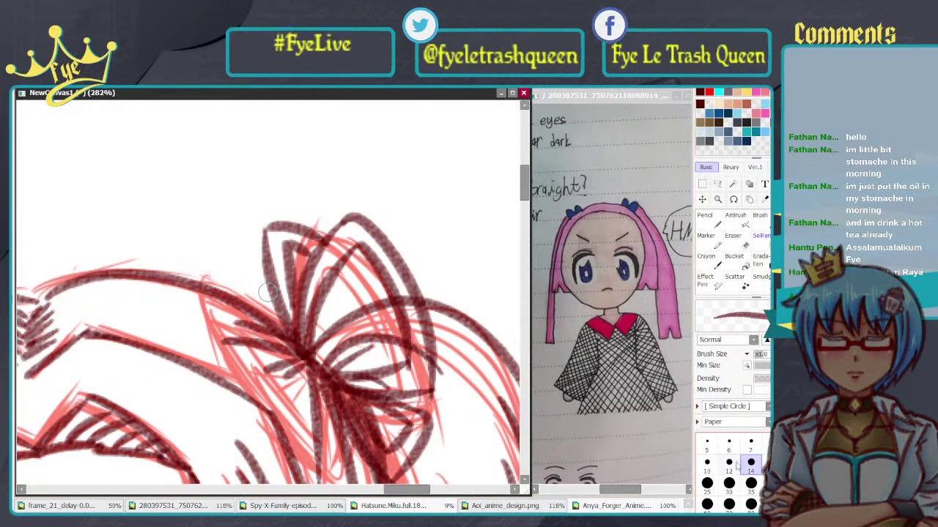
click(751, 441)
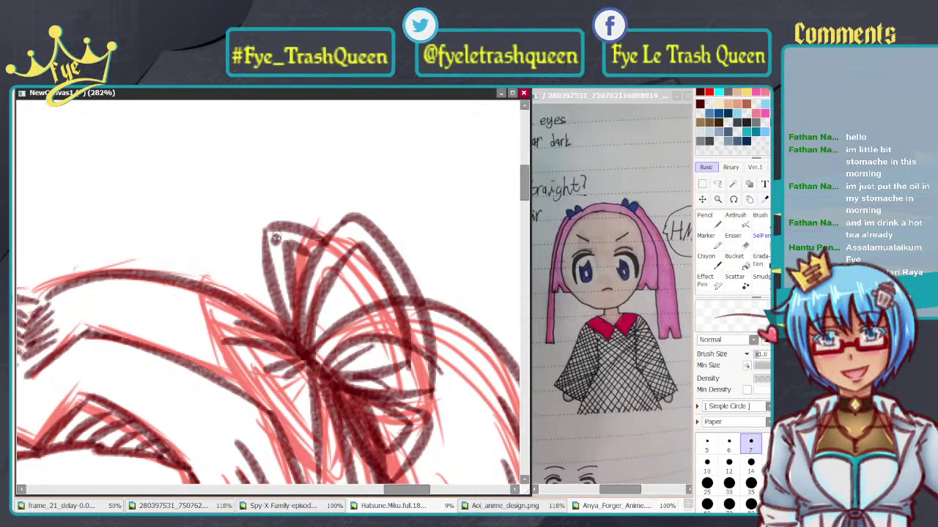
click(280, 274)
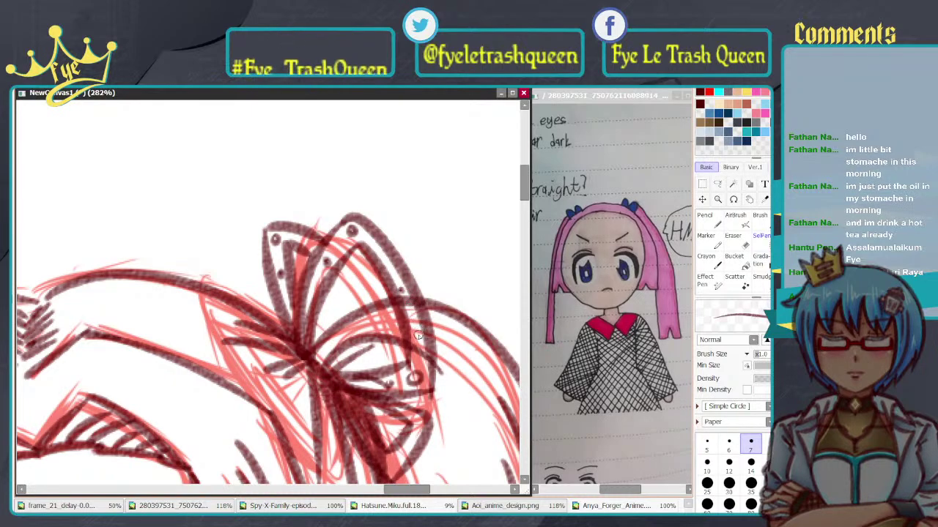
click(381, 255)
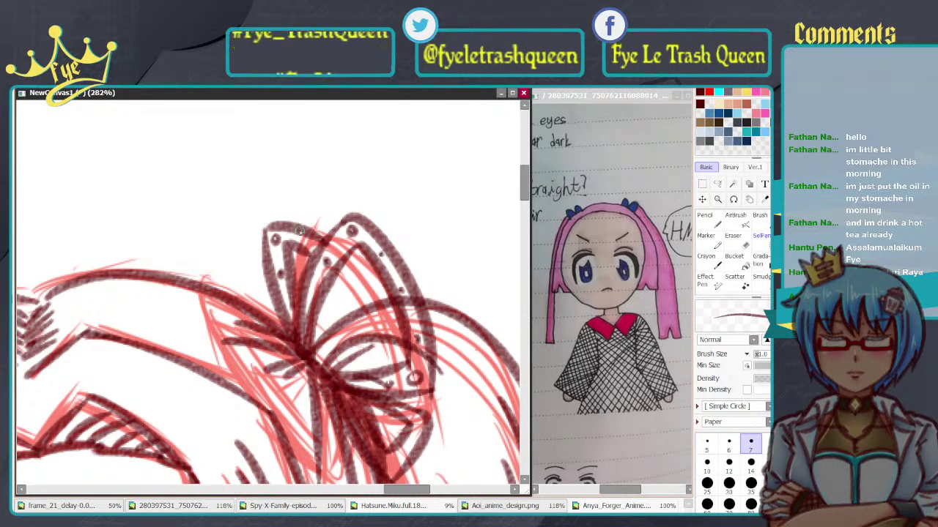
click(308, 243)
drag(412, 394, 390, 270)
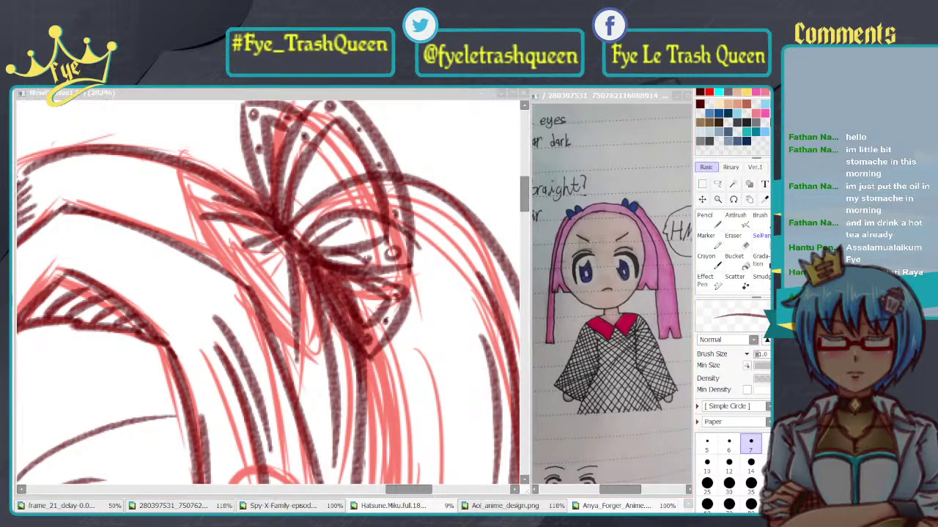
Step: Ink a thin curved vein line from the knot up through the inside of the bow's front upper loop
click(505, 506)
click(294, 226)
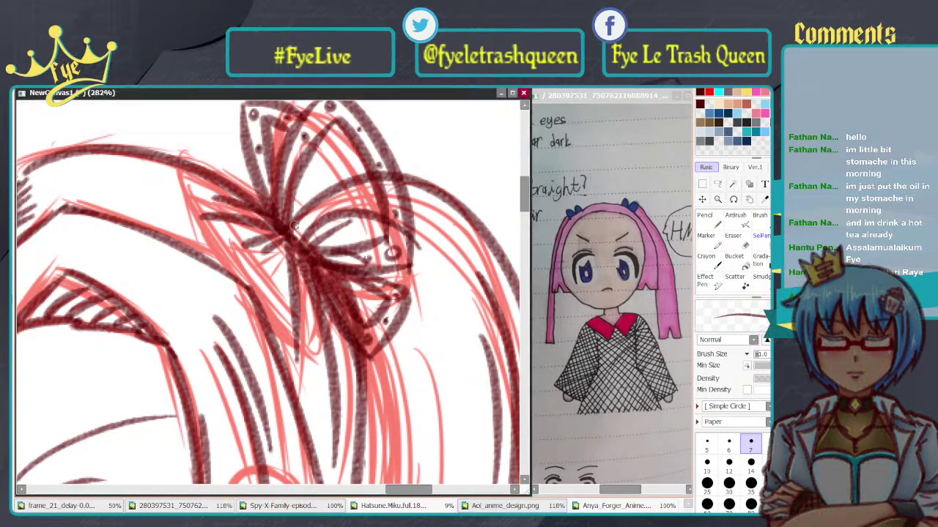
drag(289, 230, 334, 138)
key(ctrl+z)
mouse_move(291, 230)
mouse_down()
mouse_move(315, 192)
mouse_move(328, 135)
mouse_up()
key(ctrl+z)
mouse_move(295, 229)
mouse_down()
mouse_move(325, 166)
mouse_move(322, 138)
mouse_up()
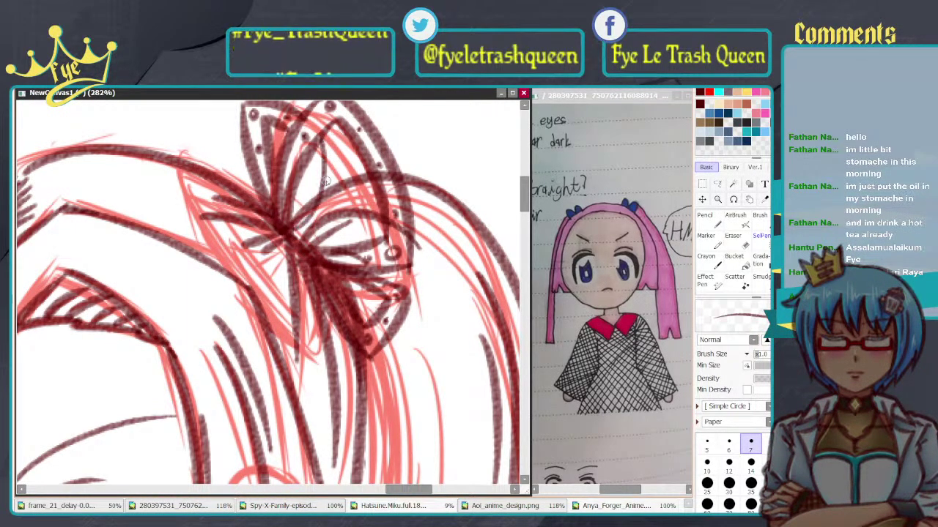
key(ctrl+z)
drag(297, 230, 322, 136)
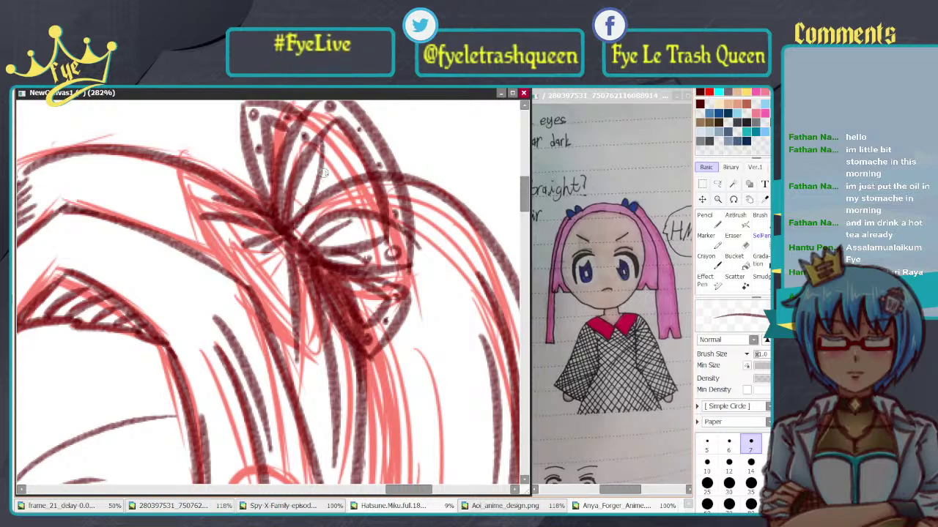
Step: Branch a second thin vein toward the upper loop's edge and add curved veins in the area beside the knot
drag(323, 178, 353, 148)
key(ctrl+z)
drag(319, 181, 349, 148)
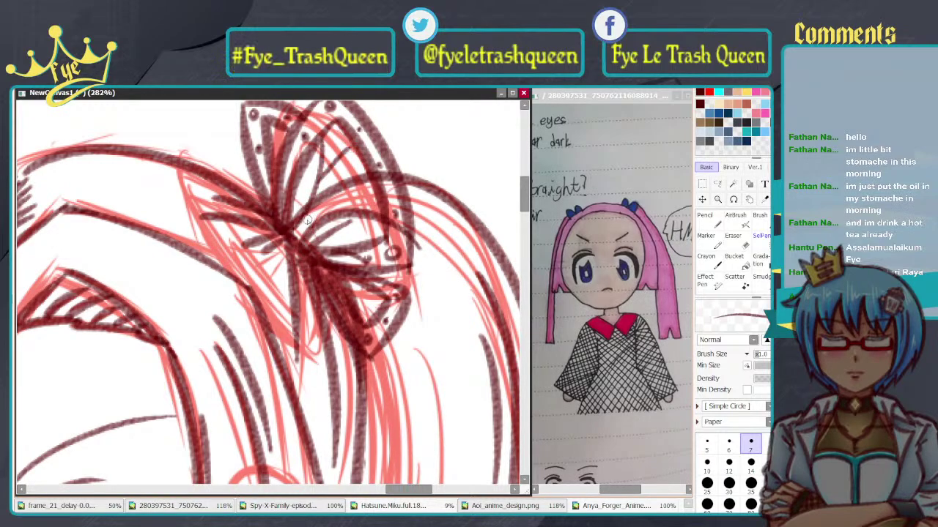
mouse_move(304, 217)
mouse_down()
mouse_move(362, 183)
mouse_move(310, 236)
mouse_move(335, 233)
mouse_move(348, 251)
mouse_up()
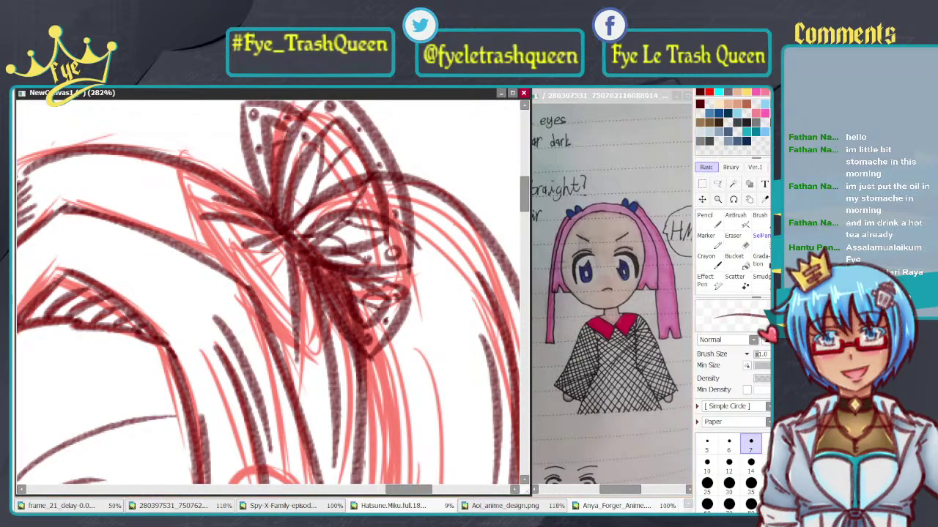
Step: Erase the twin tail outline crossing the bow and the excess ink between the knot and the lower loop
key(e)
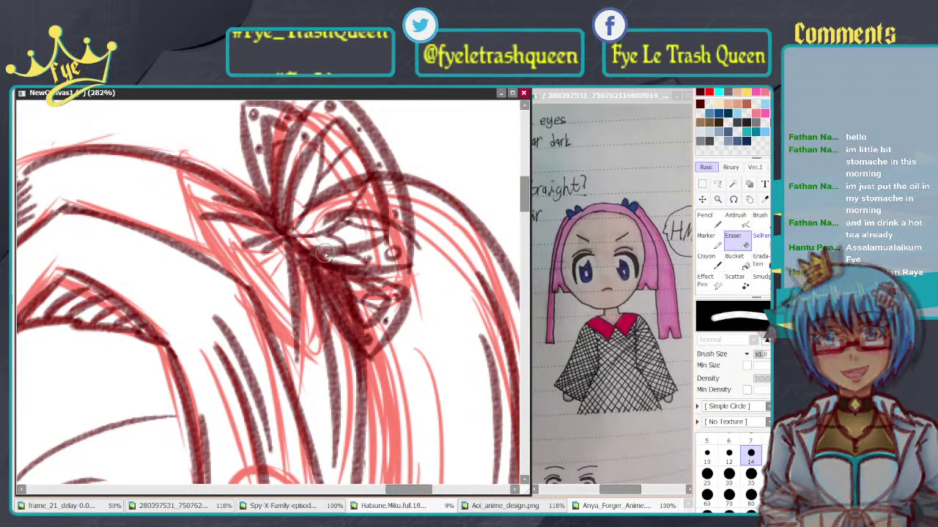
drag(331, 252, 314, 242)
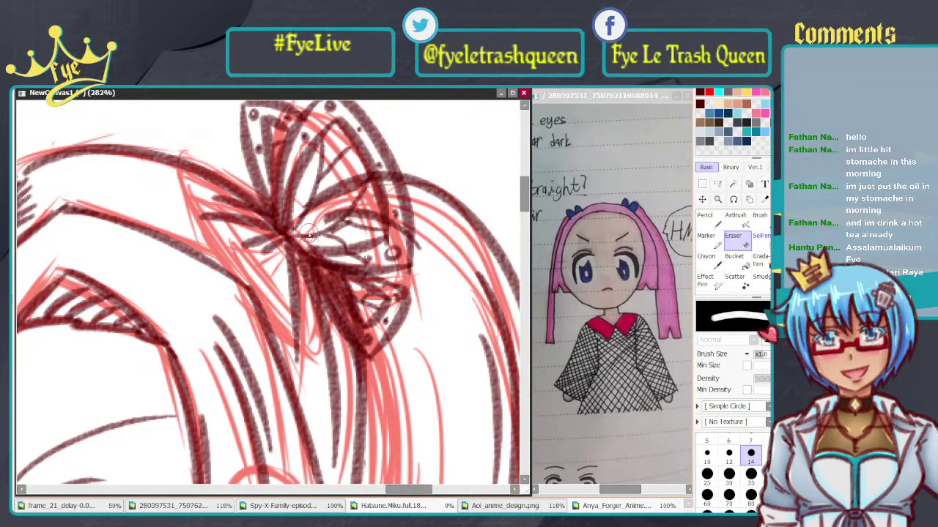
mouse_move(311, 205)
mouse_down()
mouse_move(368, 187)
mouse_move(327, 212)
mouse_up()
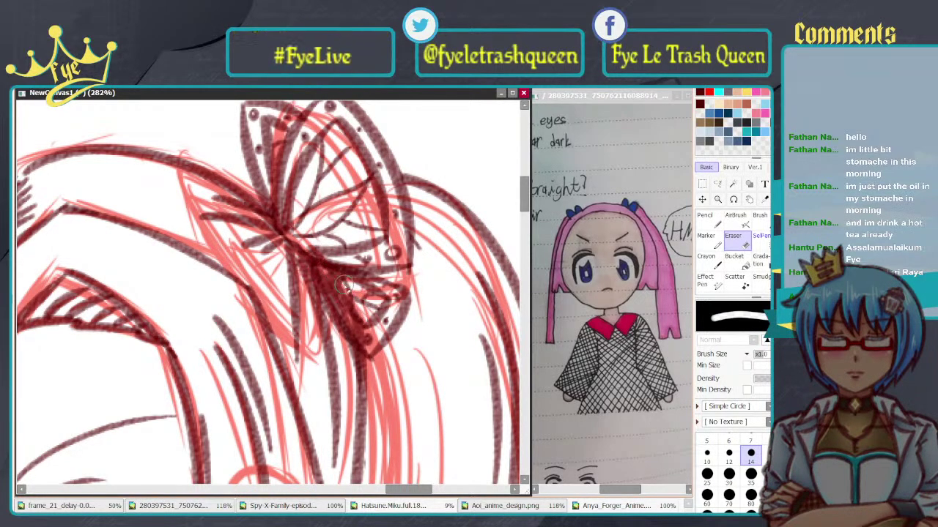
mouse_move(346, 265)
mouse_down()
mouse_move(390, 302)
mouse_move(367, 336)
mouse_move(286, 223)
mouse_up()
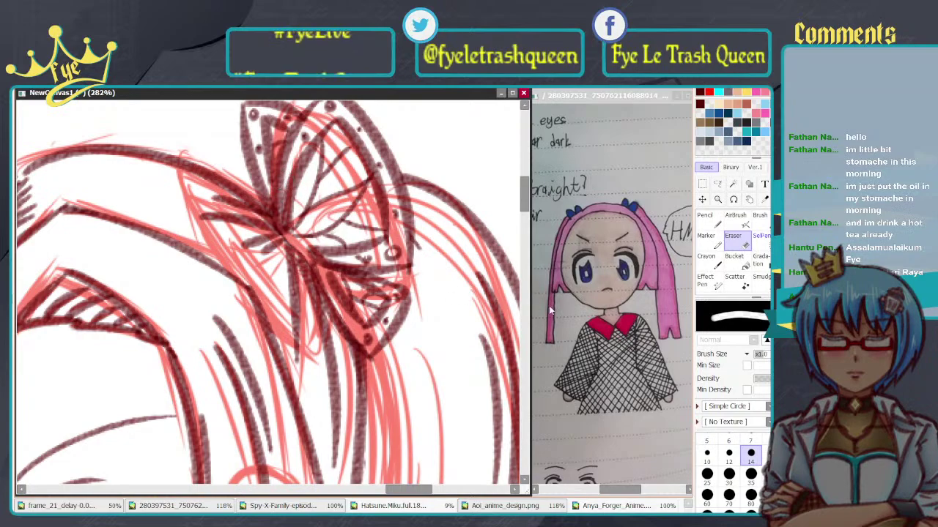
Step: Redraw and thicken the bow's knot, using brush size 14 for the short diagonal between the loops
click(705, 224)
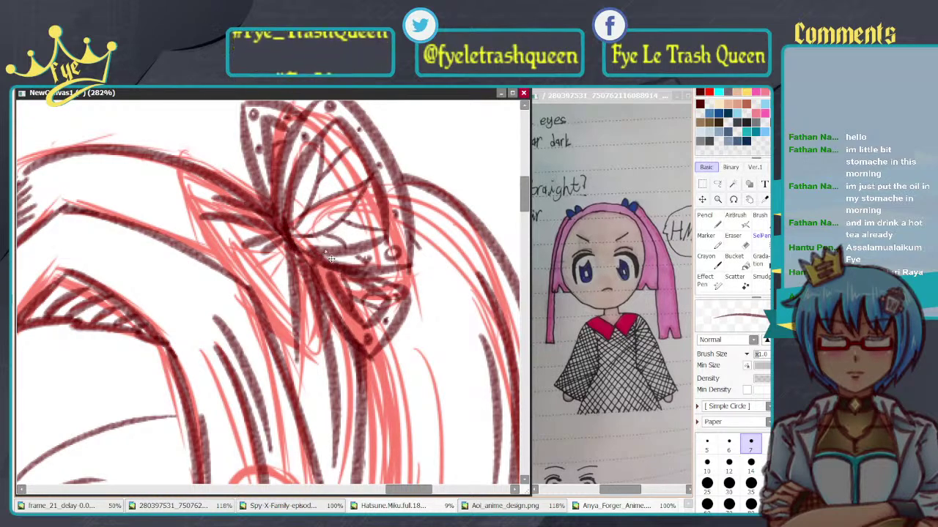
key(ctrl+z)
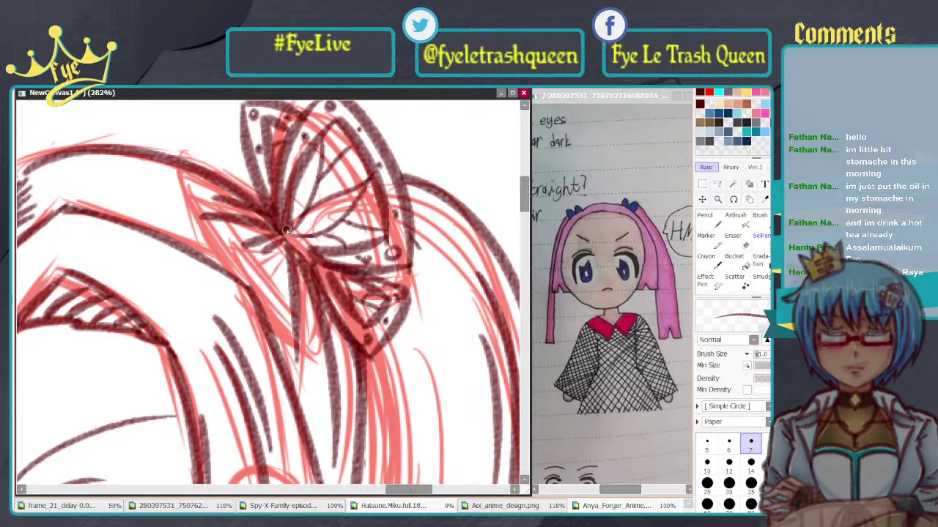
click(751, 465)
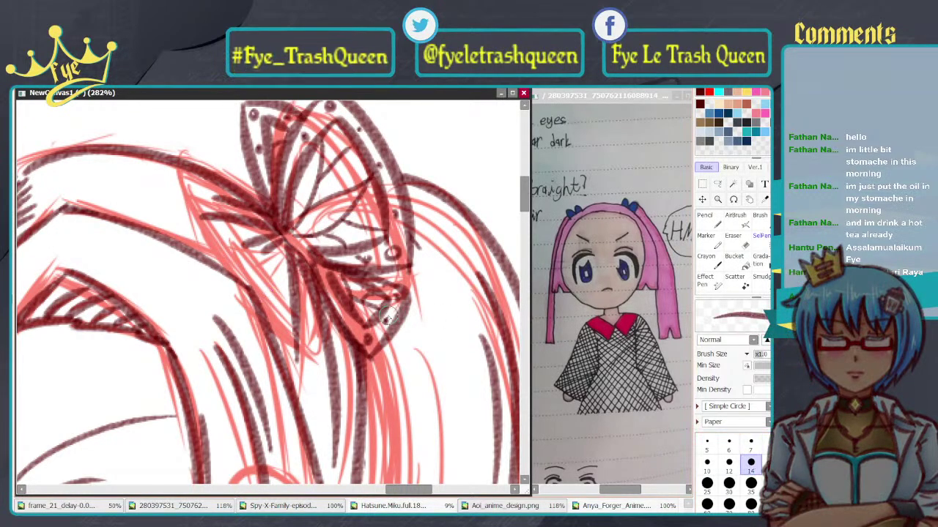
drag(279, 223, 311, 256)
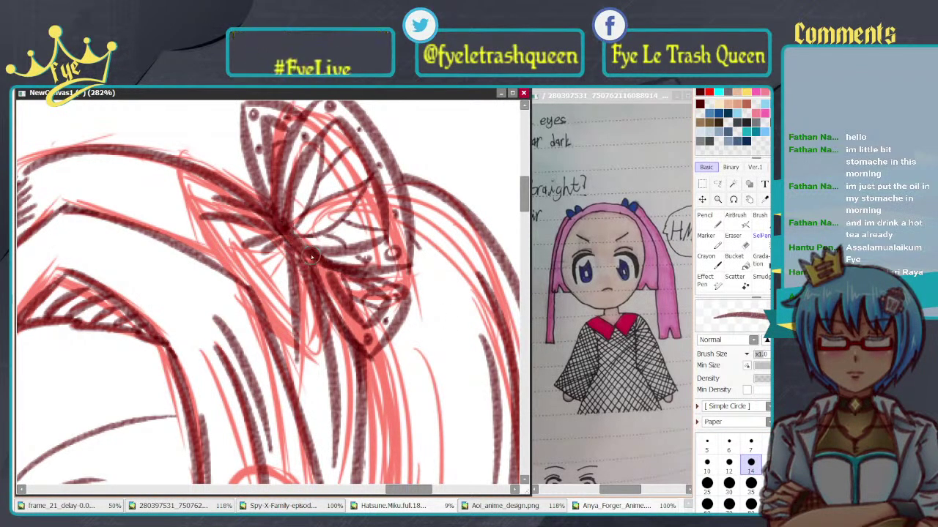
Step: Ink a short straight edge for the opposite twin tail's bow, from the loop's peak down to the hair
scroll(371, 134, down, 6)
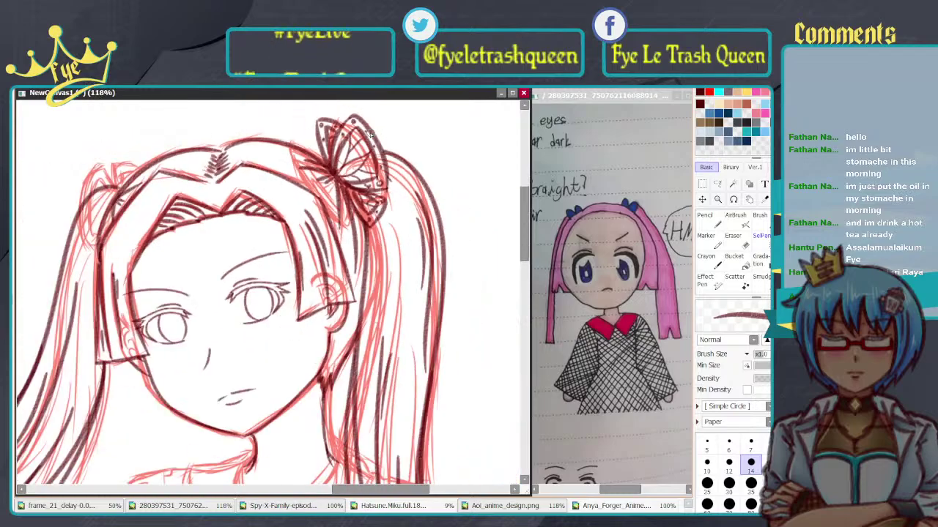
scroll(403, 176, up, 5)
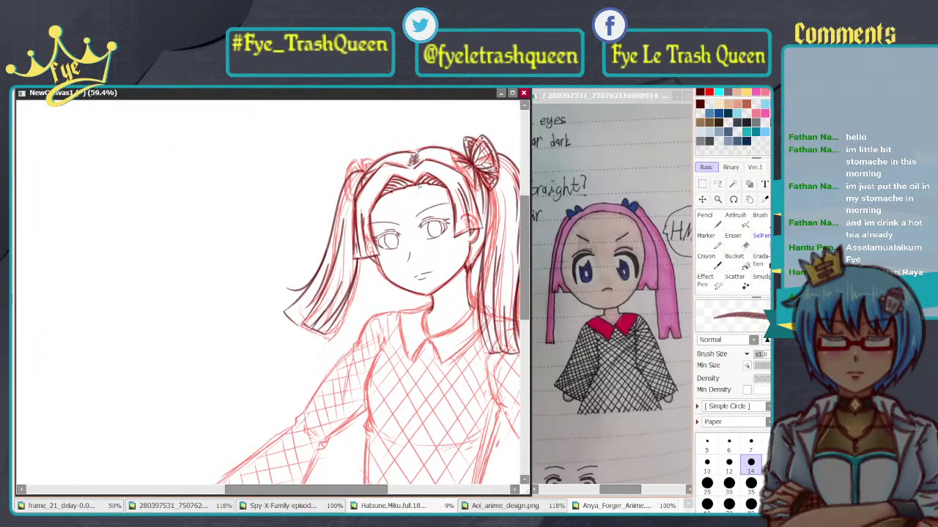
scroll(411, 186, up, 4)
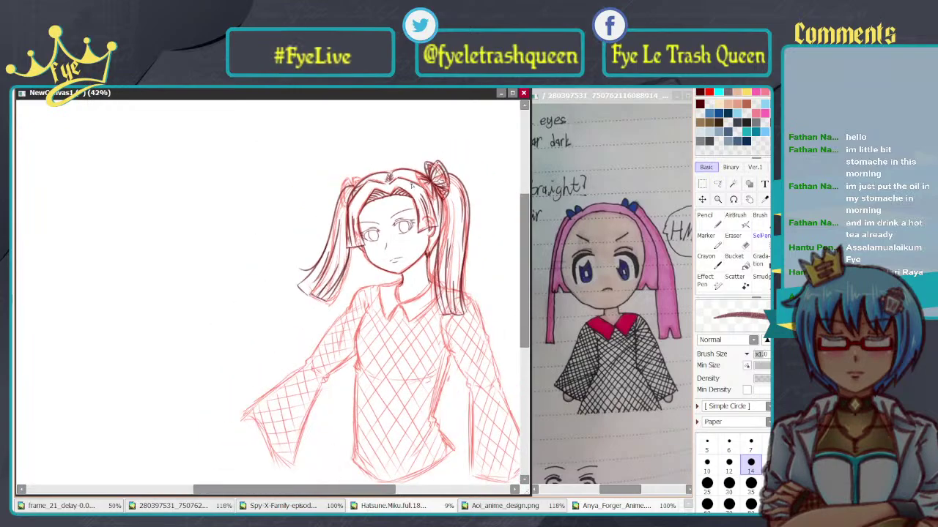
scroll(326, 192, up, 2)
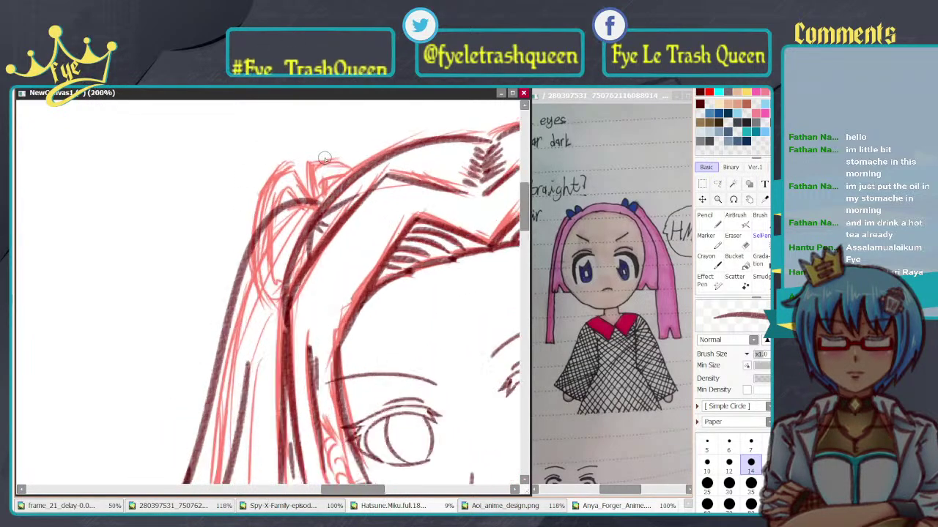
drag(333, 256, 374, 251)
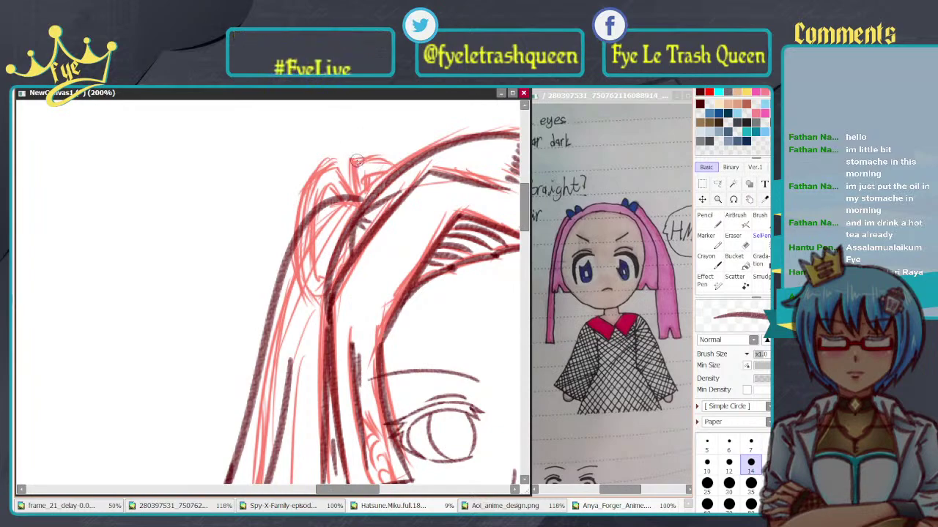
drag(355, 137, 376, 188)
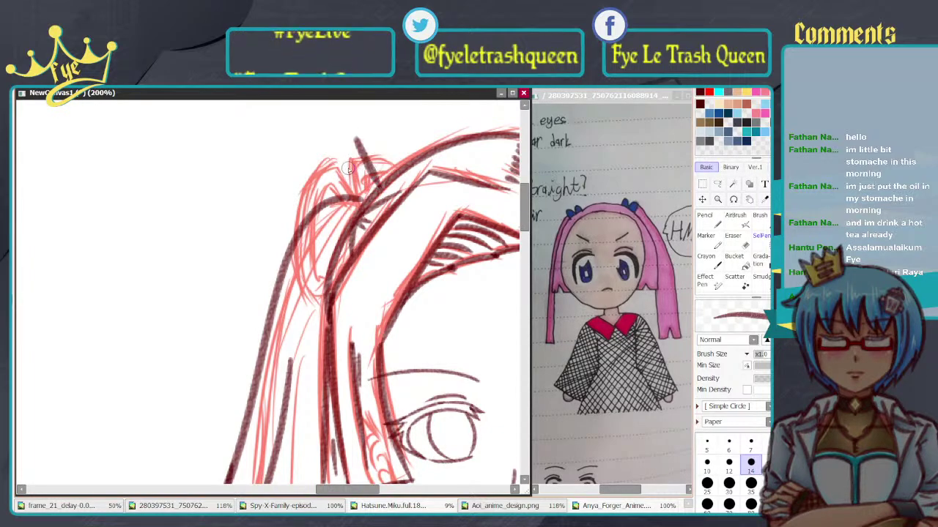
Step: Ink the new bow loop's long outer curve from its peak down over the twin tail and close its lower edge
mouse_move(355, 138)
mouse_down()
mouse_move(328, 147)
mouse_move(300, 241)
mouse_up()
key(ctrl+z)
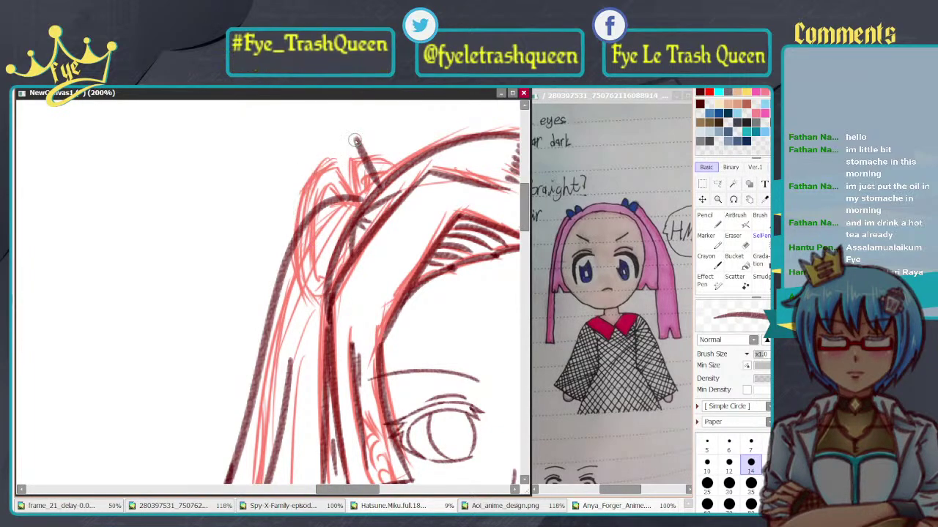
mouse_move(357, 139)
mouse_down()
mouse_move(301, 176)
mouse_move(316, 255)
mouse_up()
key(ctrl+z)
mouse_move(351, 135)
mouse_down()
mouse_move(312, 244)
mouse_move(348, 228)
mouse_up()
key(ctrl+z)
mouse_move(301, 259)
mouse_down()
mouse_move(321, 210)
mouse_move(296, 233)
mouse_move(334, 249)
mouse_move(307, 279)
mouse_up()
key(ctrl+z)
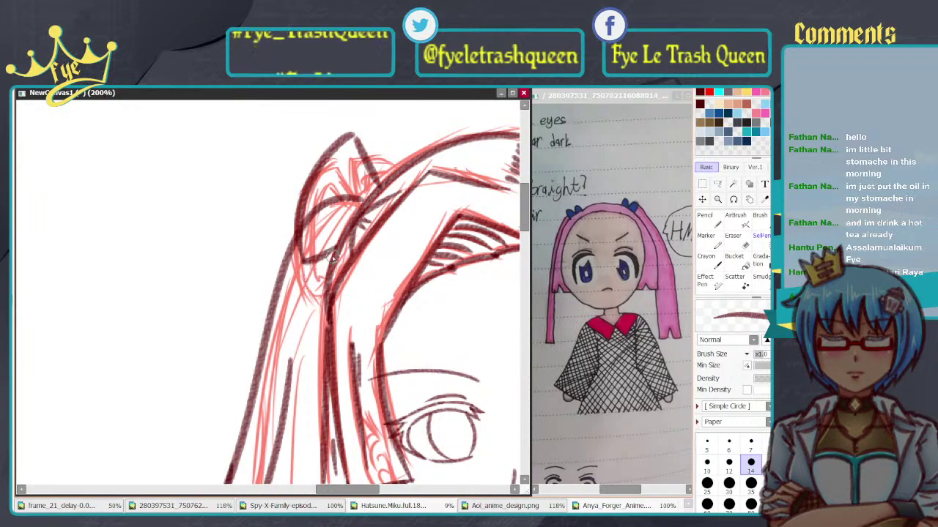
Step: Ink a smaller pointed loop beneath the new bow's upper loop, tapering down to the side hair
drag(337, 250, 307, 287)
key(ctrl+z)
mouse_move(336, 250)
mouse_down()
mouse_move(307, 284)
mouse_move(329, 306)
mouse_move(319, 300)
mouse_move(346, 241)
mouse_move(320, 314)
mouse_move(309, 282)
mouse_move(325, 313)
mouse_up()
key(ctrl+z)
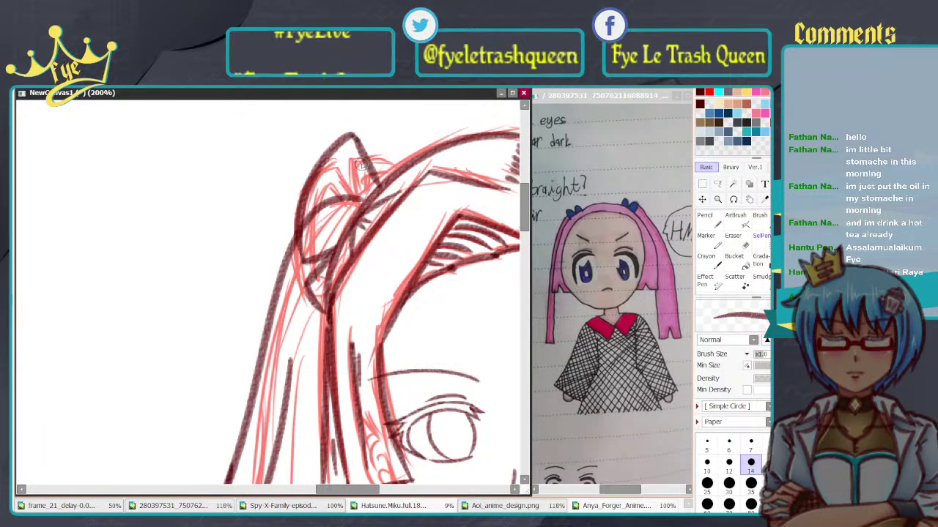
Step: Ink inner contour lines inside the new bow's upper and lower loops, following their outlines
drag(347, 150, 315, 249)
key(ctrl+z)
mouse_move(347, 151)
mouse_down()
mouse_move(318, 197)
mouse_move(313, 242)
mouse_move(340, 238)
mouse_up()
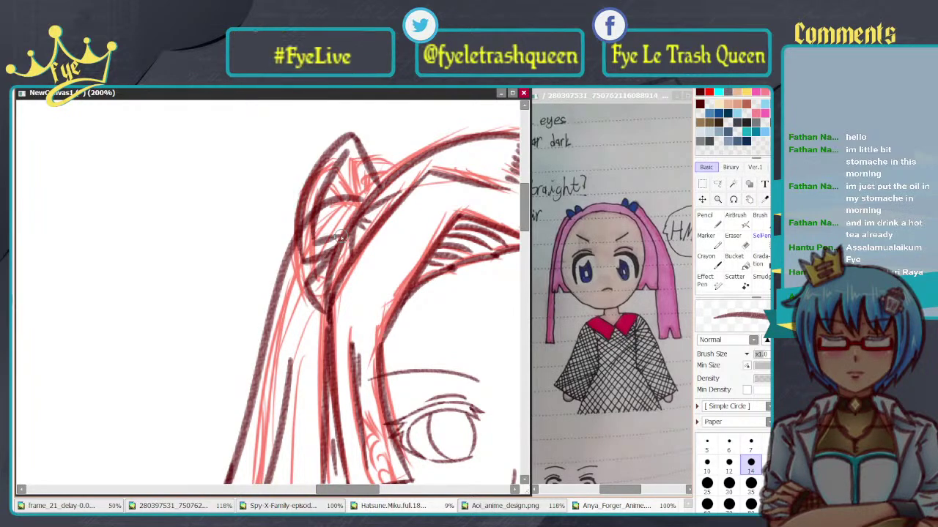
drag(350, 161, 371, 196)
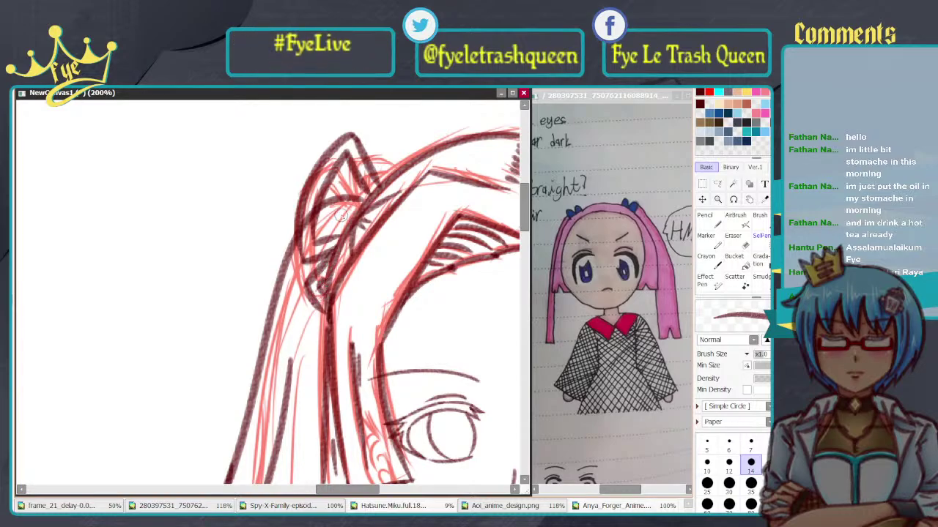
Step: Ink small dots along the new bow's rim and thin branching veins inside its upper loop with a size 7 brush
click(750, 442)
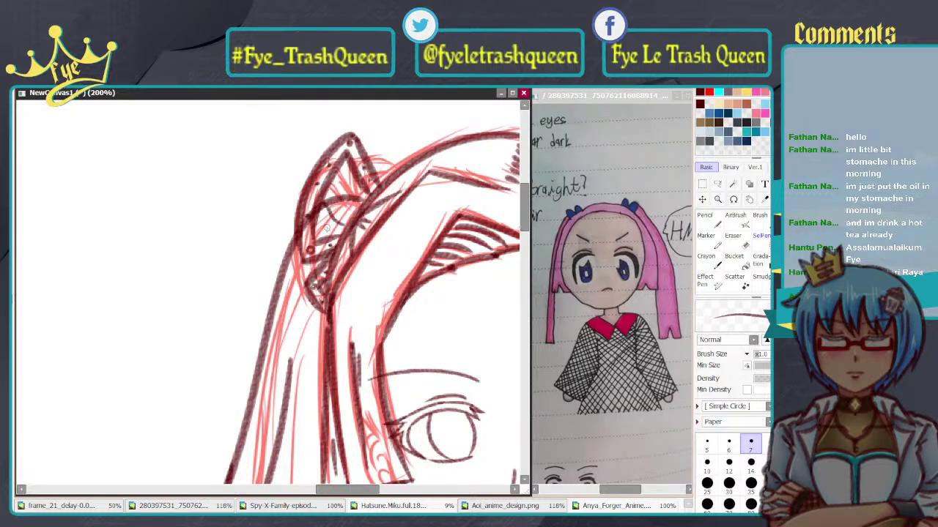
drag(315, 230, 343, 227)
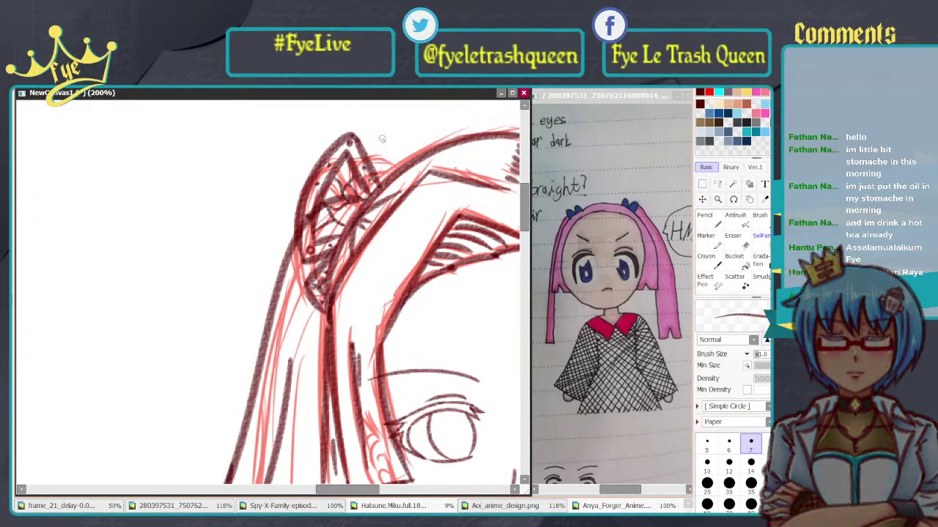
key(e)
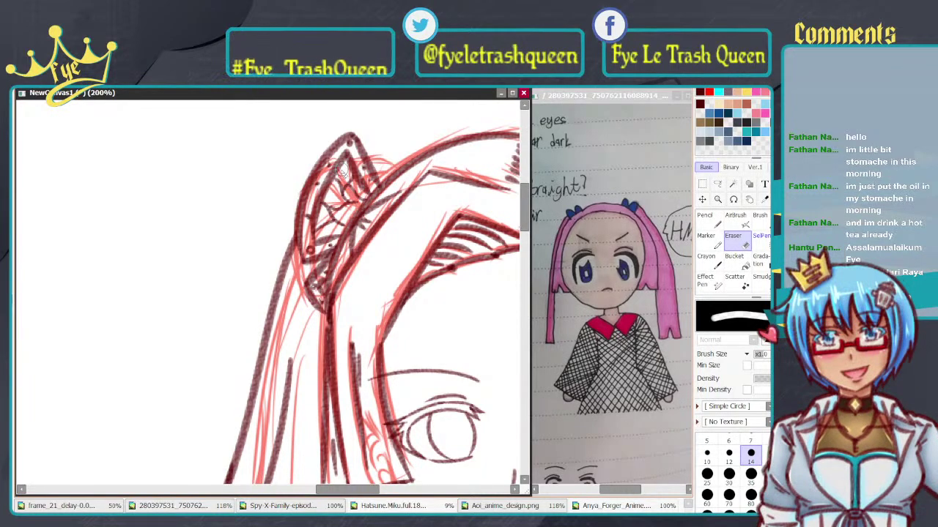
Step: Compare the inked details of both butterfly bows up close and review the whole figure with its sketched dress
scroll(357, 174, down, 7)
scroll(173, 315, down, 1)
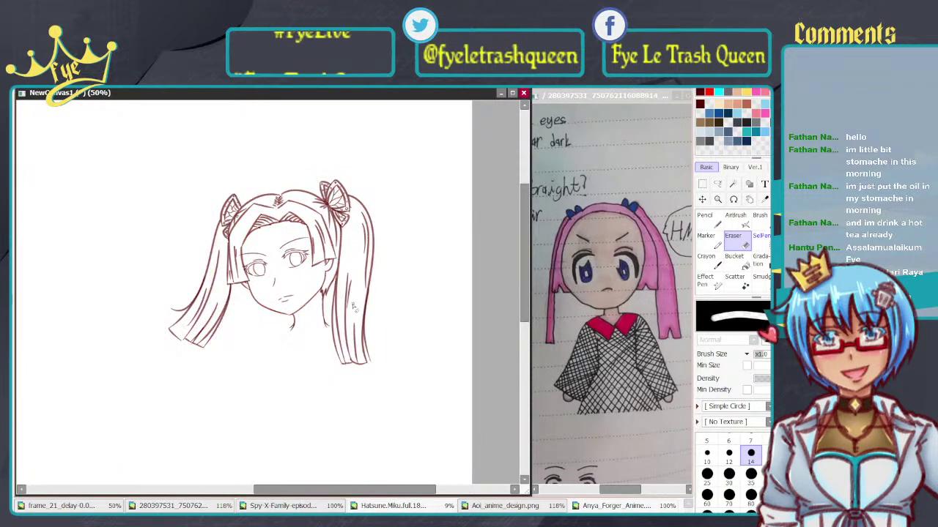
scroll(350, 240, up, 4)
scroll(334, 207, up, 5)
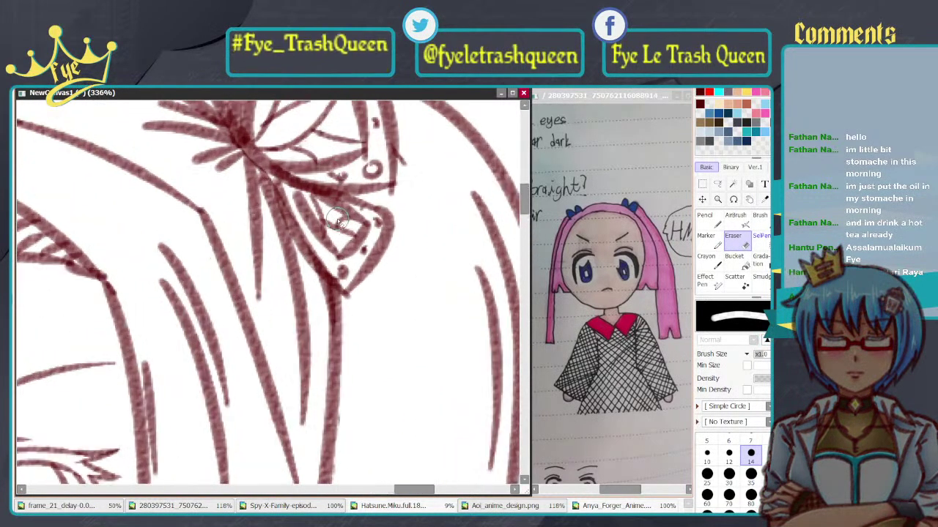
drag(338, 222, 371, 302)
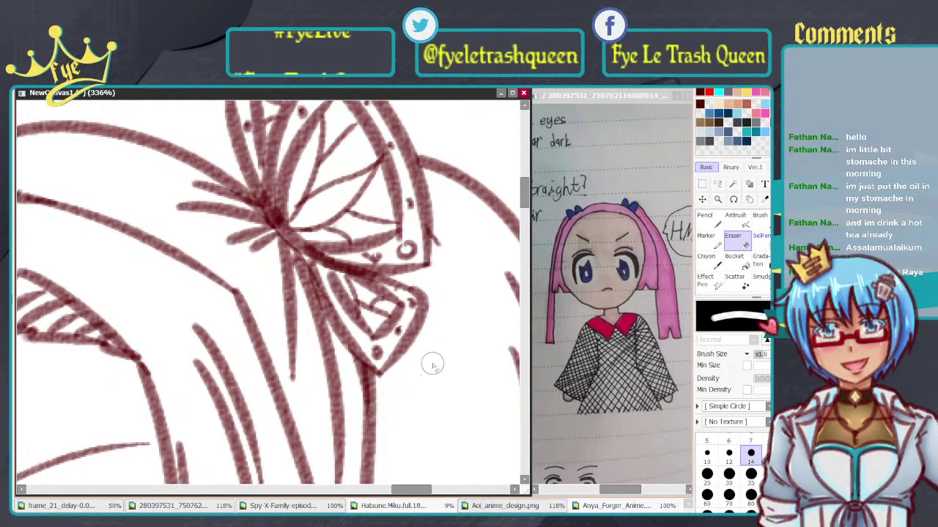
drag(315, 296, 417, 423)
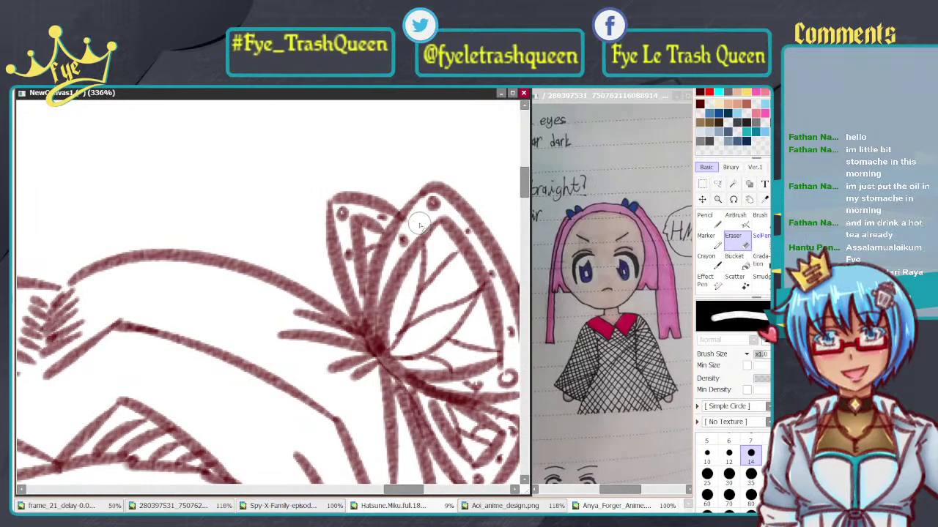
drag(283, 277, 540, 210)
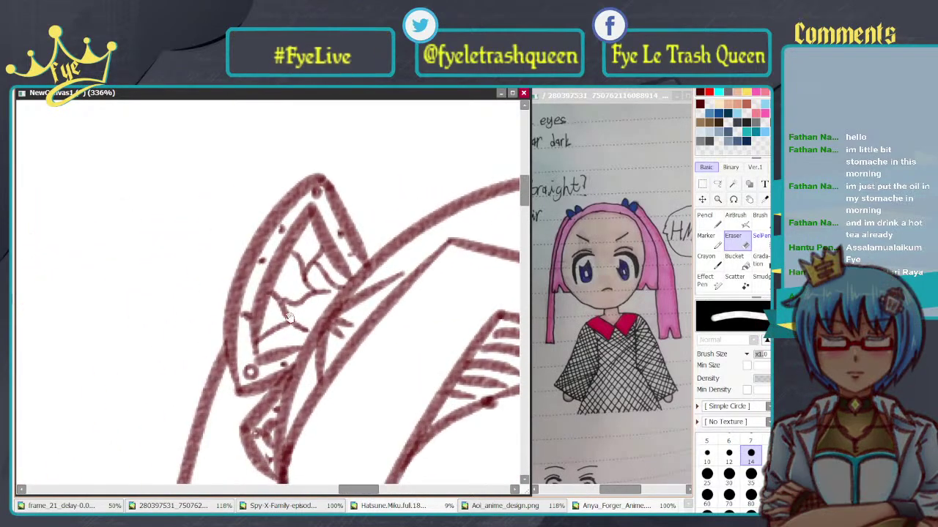
scroll(301, 290, down, 8)
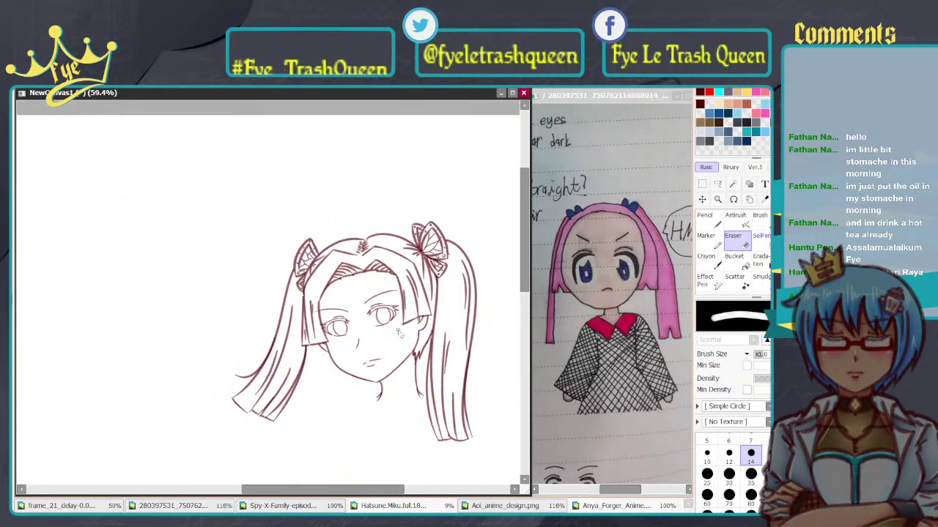
scroll(408, 337, down, 3)
drag(408, 337, 278, 272)
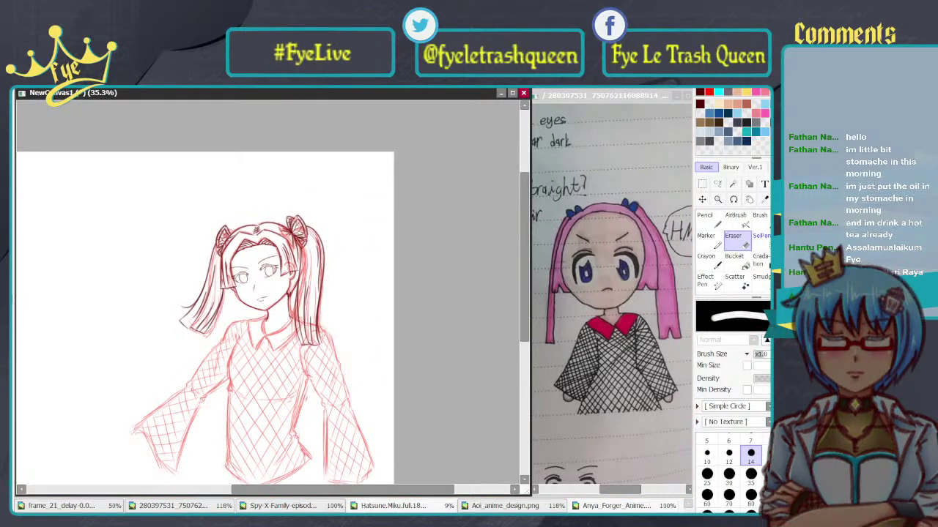
drag(259, 371, 306, 370)
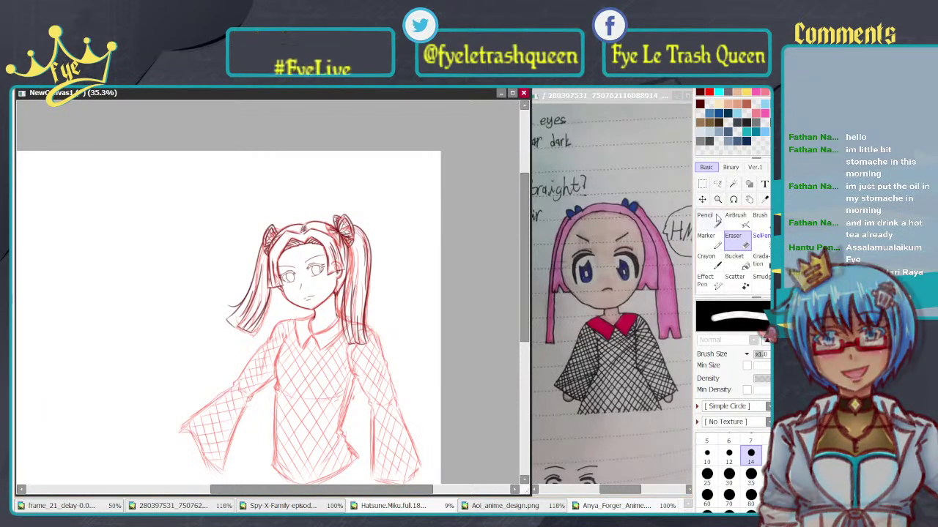
Step: Switch from the eraser back to the inking pen and set its brush size one step above 14
click(706, 285)
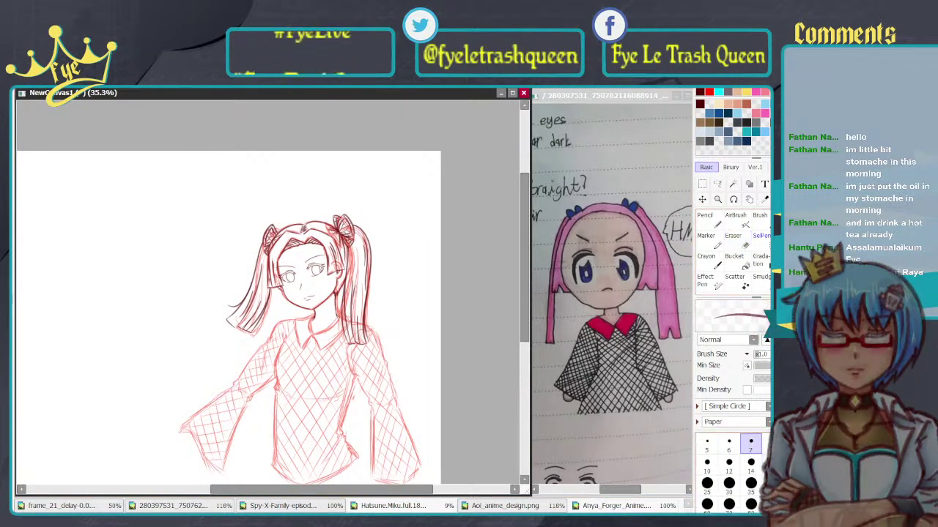
click(771, 464)
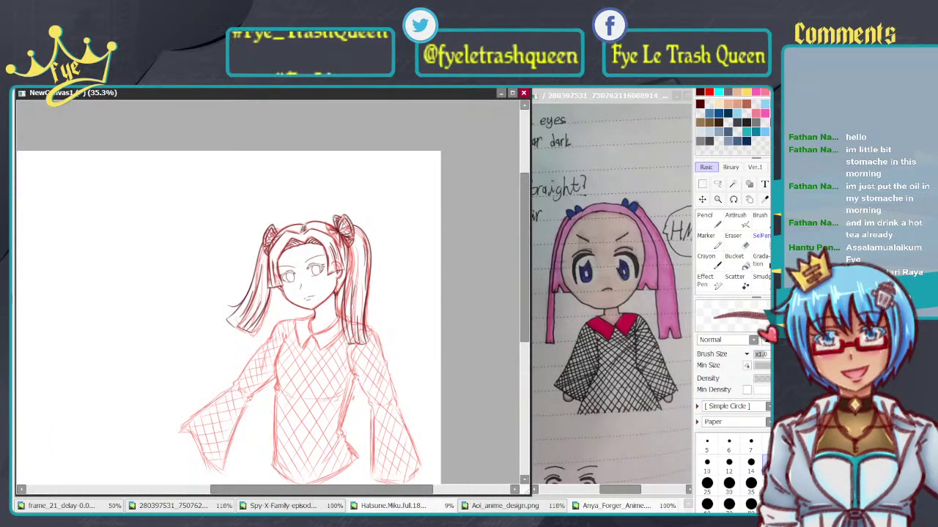
Step: Ink the neck opening of the collar over the red sketch: its left inner edge and the thick curve across the base of the neck
scroll(280, 288, up, 4)
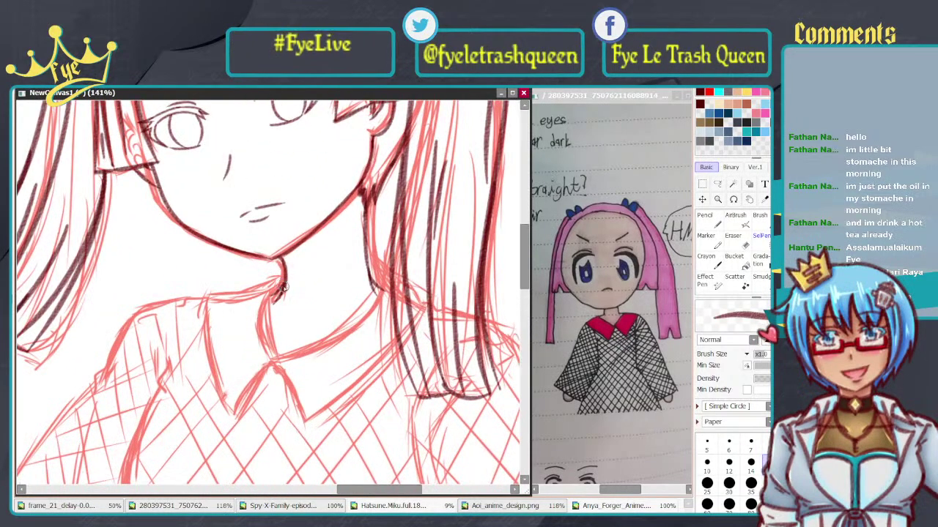
scroll(291, 283, up, 1)
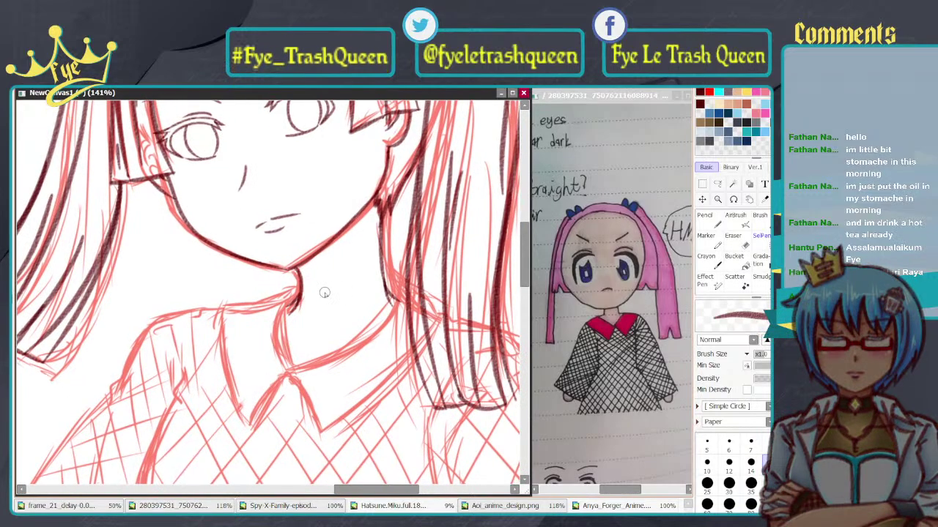
scroll(353, 337, up, 2)
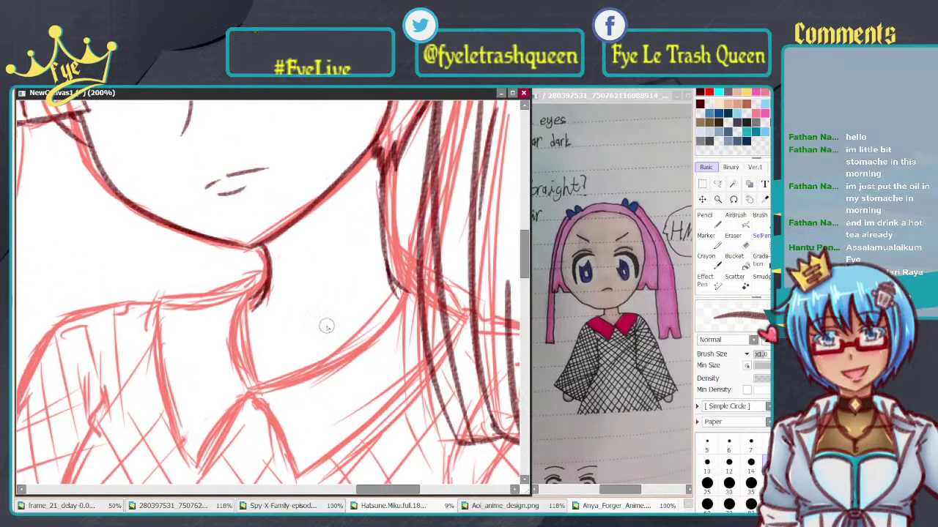
drag(243, 287, 289, 372)
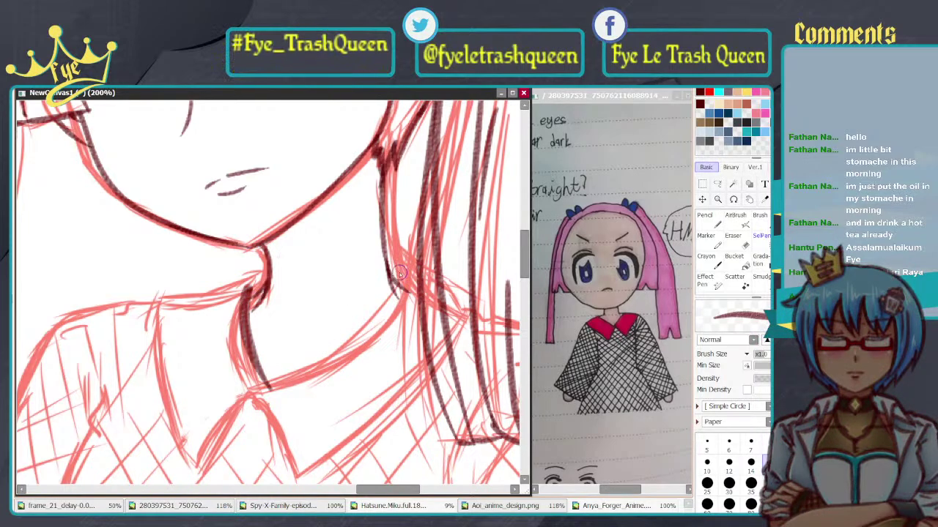
drag(404, 268, 304, 380)
key(ctrl+z)
drag(401, 273, 240, 400)
key(ctrl+z)
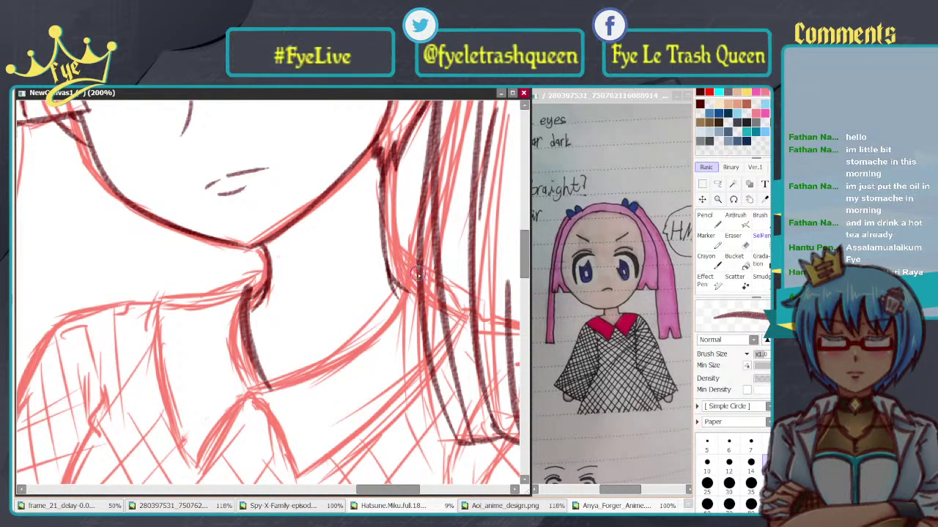
drag(402, 308, 257, 389)
key(ctrl+z)
mouse_move(406, 279)
mouse_down()
mouse_move(400, 309)
mouse_move(268, 388)
mouse_up()
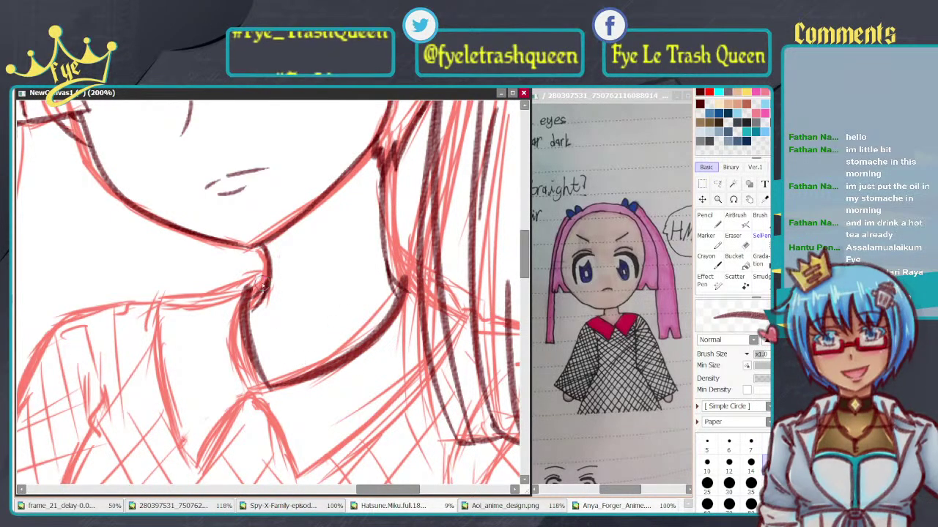
Step: Ink the collar's upper fold lines on both sides of the neck, extending the left one toward the shoulder
mouse_move(229, 279)
mouse_down()
mouse_move(314, 282)
mouse_move(245, 302)
mouse_up()
key(ctrl+z)
mouse_move(343, 277)
mouse_down()
mouse_move(246, 302)
mouse_move(329, 280)
mouse_up()
key(ctrl+z)
key(ctrl+z)
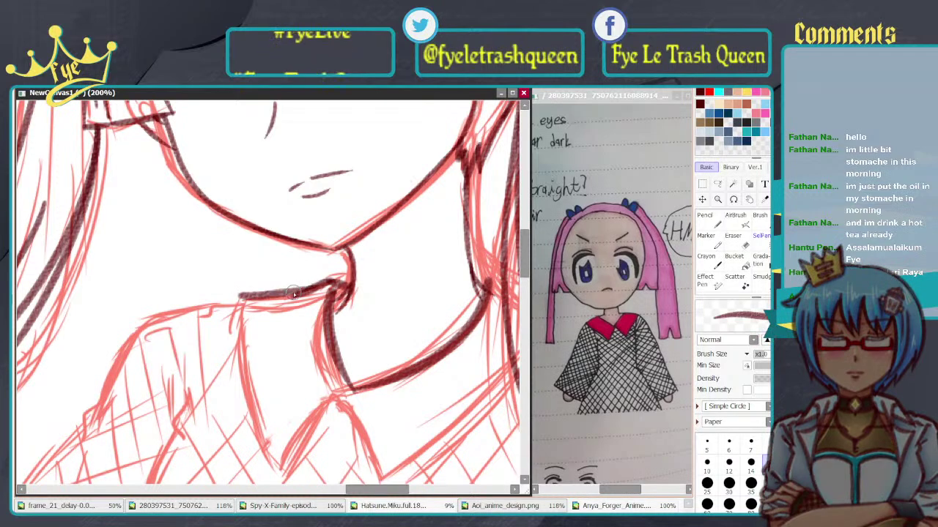
drag(417, 328, 230, 309)
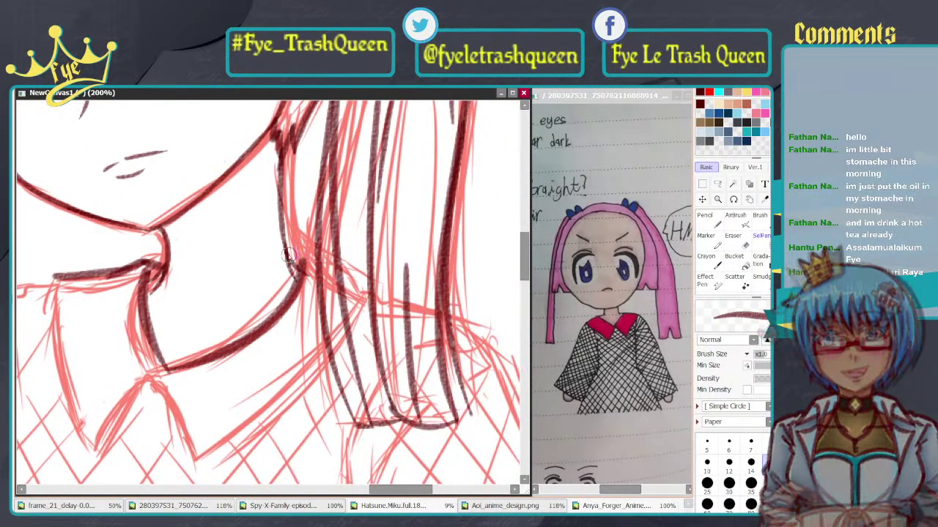
key(ctrl+z)
drag(287, 251, 325, 266)
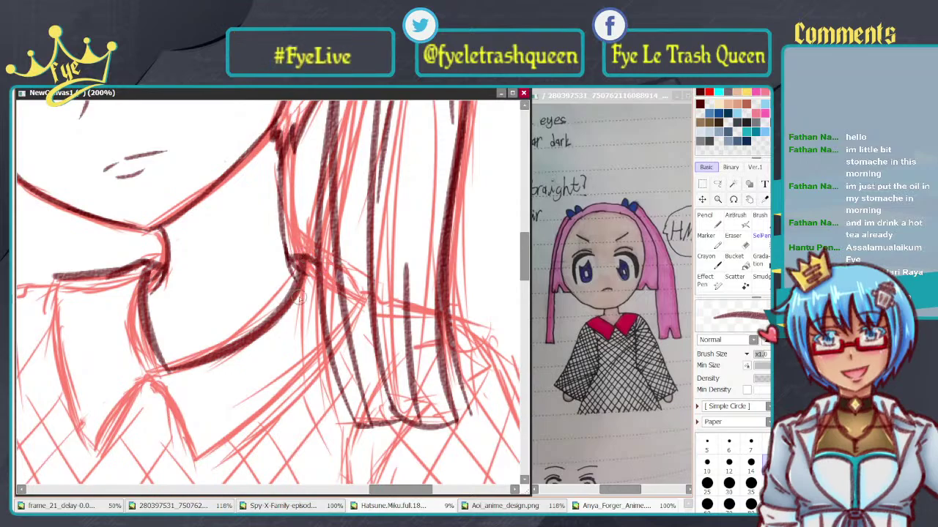
drag(272, 359, 451, 255)
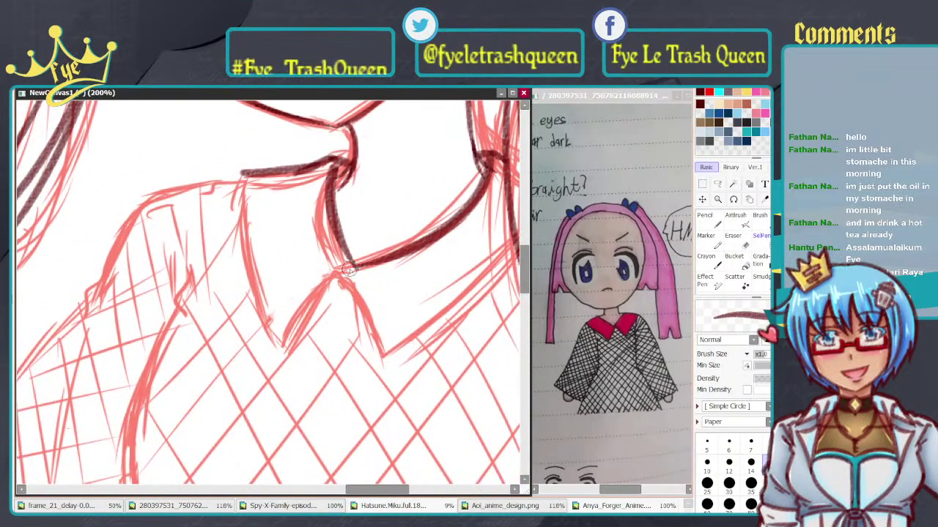
Step: Ink the inner front edge of the left collar flap, curving from the neckline's low point down to the flap's tip
drag(350, 271, 301, 349)
key(ctrl+z)
drag(353, 271, 301, 359)
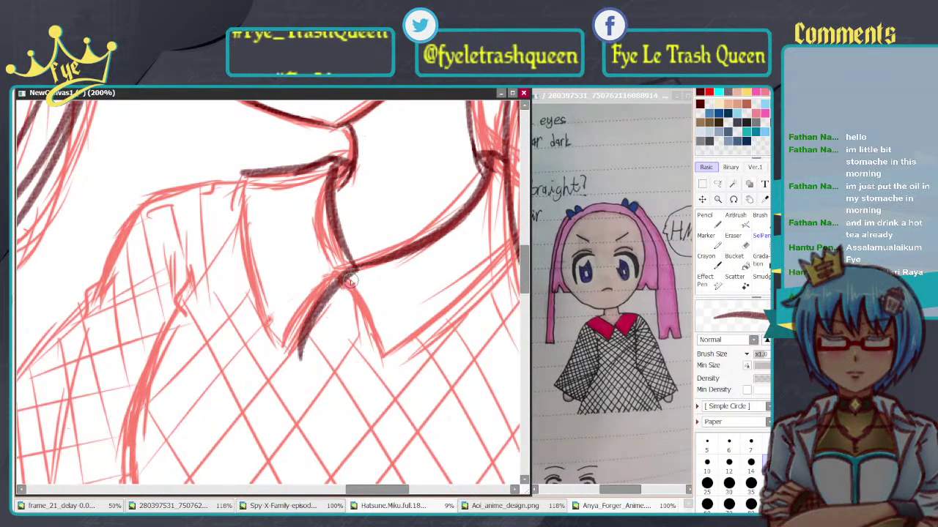
key(ctrl+z)
drag(347, 283, 299, 358)
key(ctrl+z)
drag(345, 283, 302, 354)
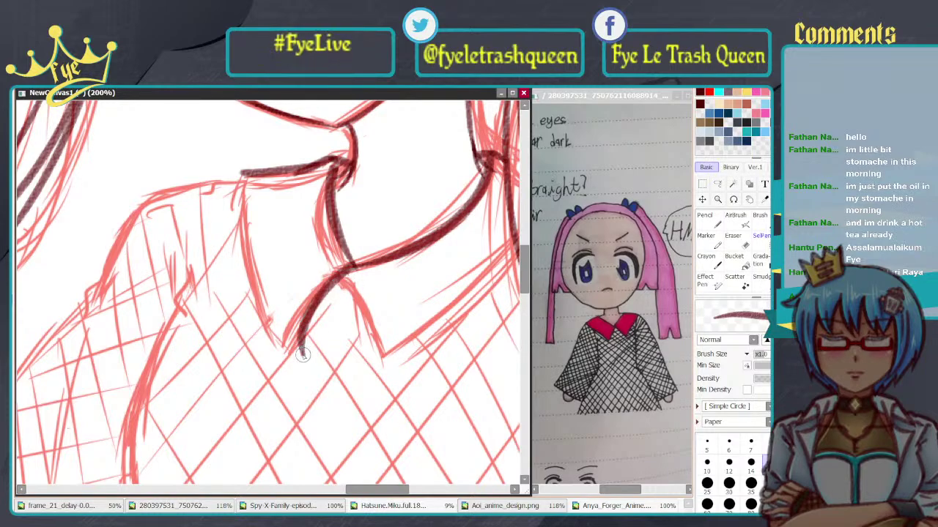
Step: Ink the inner front edge of the right collar flap from the neckline's low point down to its tip
drag(357, 269, 377, 370)
key(ctrl+z)
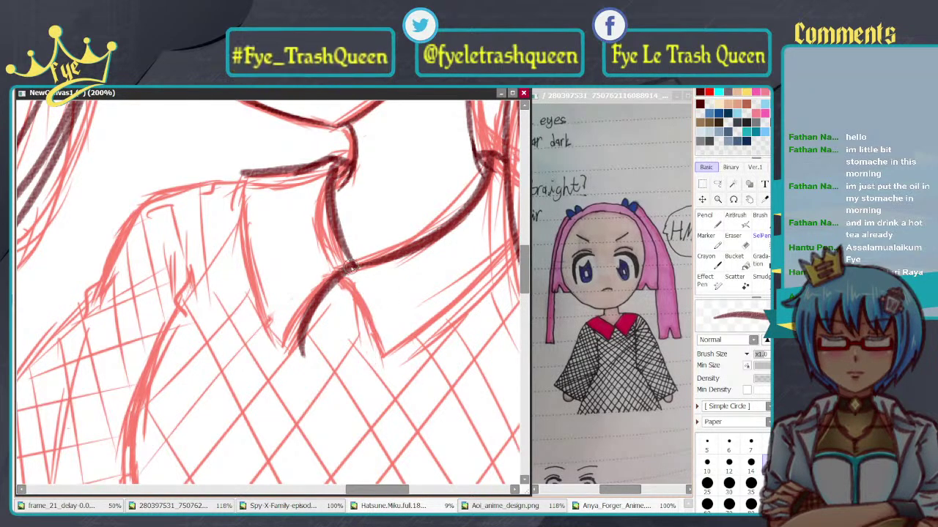
drag(355, 266, 378, 369)
drag(443, 255, 418, 247)
drag(347, 262, 465, 312)
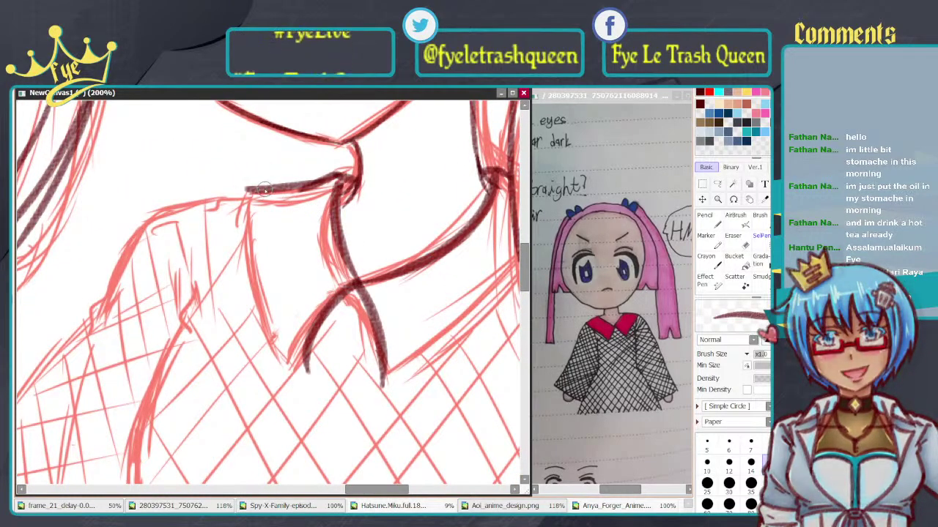
Step: Ink the outer edge of the left collar flap from the shoulder fold down to the flap's pointed tip
drag(251, 192, 277, 357)
key(ctrl+z)
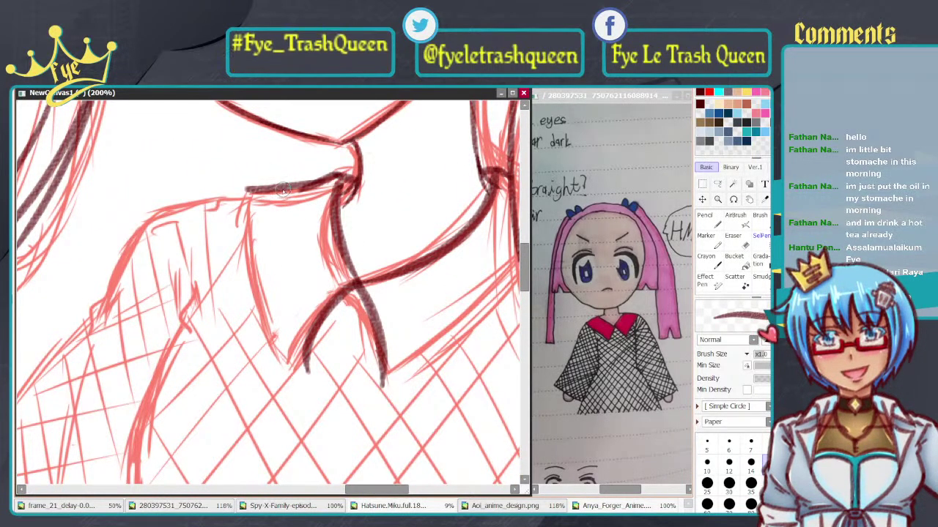
mouse_move(278, 194)
mouse_down()
mouse_move(281, 304)
mouse_move(304, 358)
mouse_up()
key(ctrl+z)
mouse_move(280, 186)
mouse_down()
mouse_move(284, 330)
mouse_move(304, 354)
mouse_up()
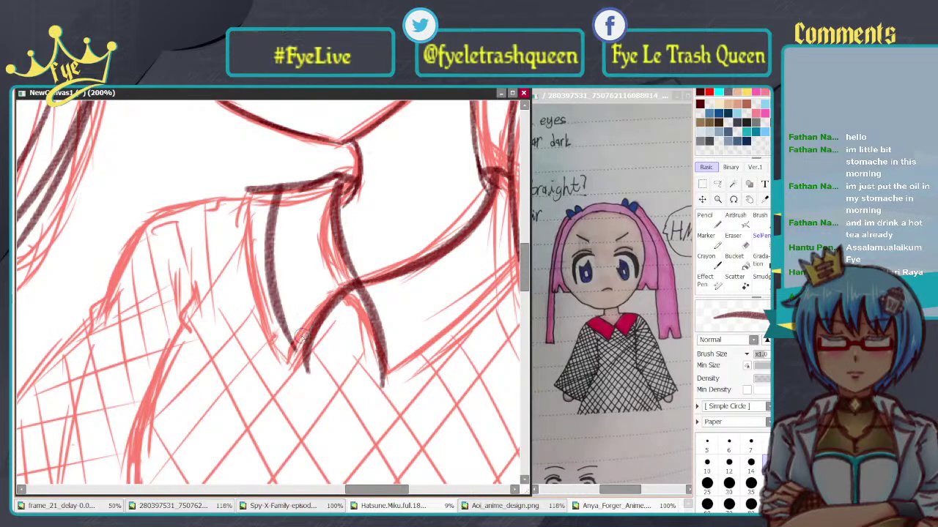
key(ctrl+z)
drag(280, 180, 306, 372)
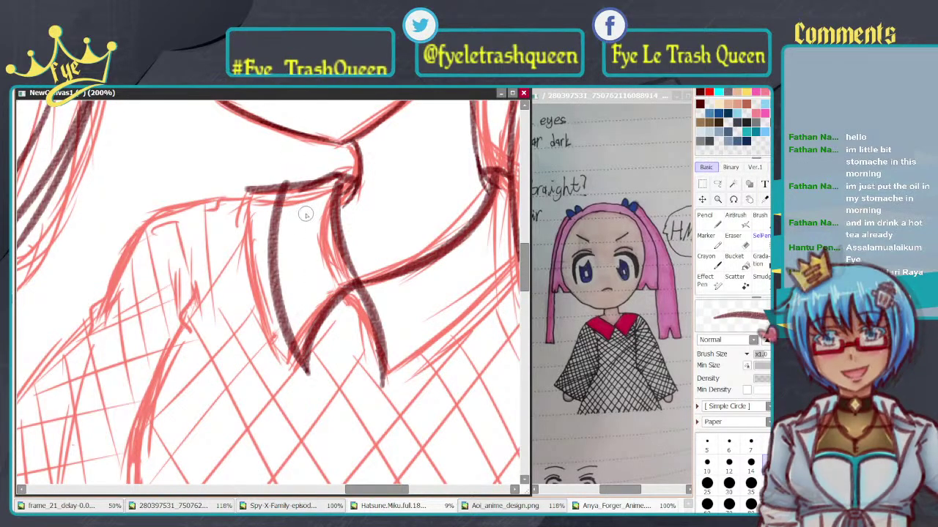
key(ctrl+z)
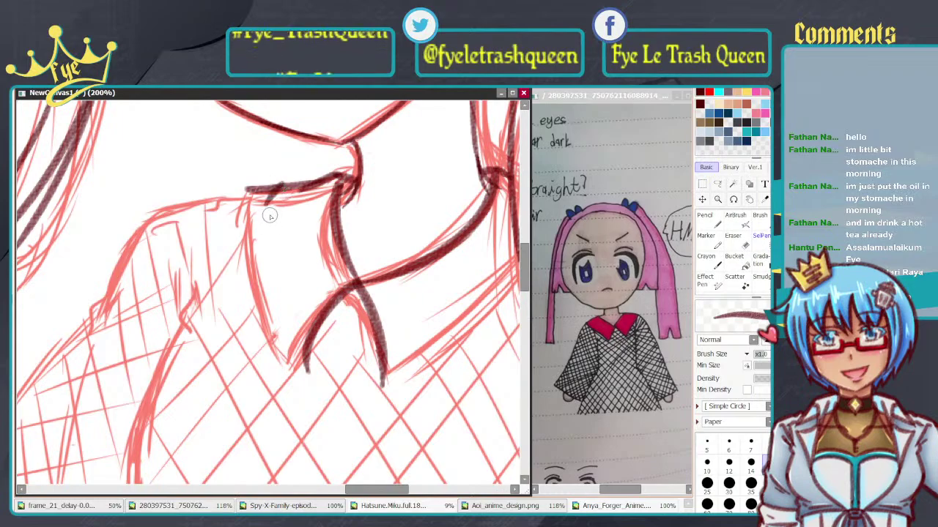
drag(272, 210, 306, 370)
key(ctrl+z)
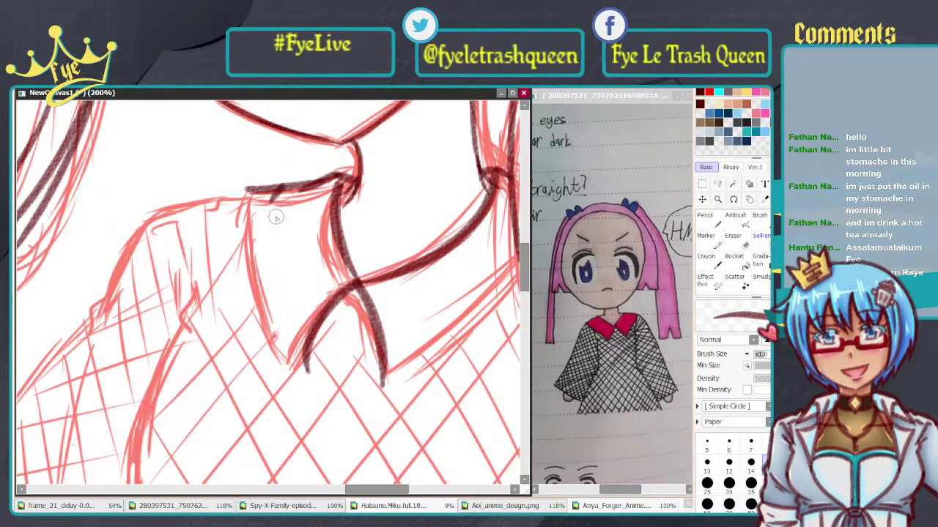
mouse_move(270, 195)
mouse_down()
mouse_move(274, 269)
mouse_move(307, 372)
mouse_up()
drag(399, 314, 288, 288)
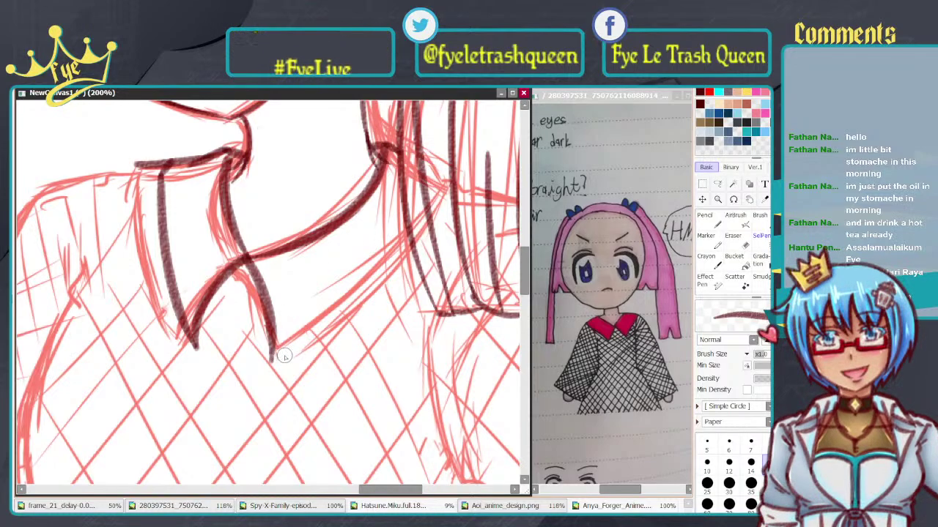
Step: Ink the lower edge of the right collar flap from its tip up to the hair strands
drag(272, 359, 408, 235)
key(ctrl+z)
drag(276, 359, 403, 238)
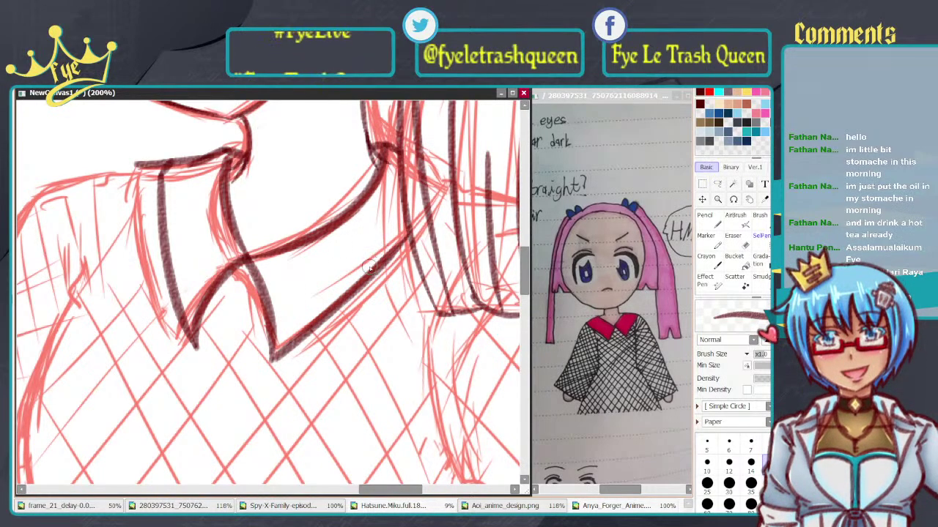
key(ctrl+z)
mouse_move(272, 361)
mouse_down()
mouse_move(343, 317)
mouse_move(394, 253)
mouse_up()
key(ctrl+z)
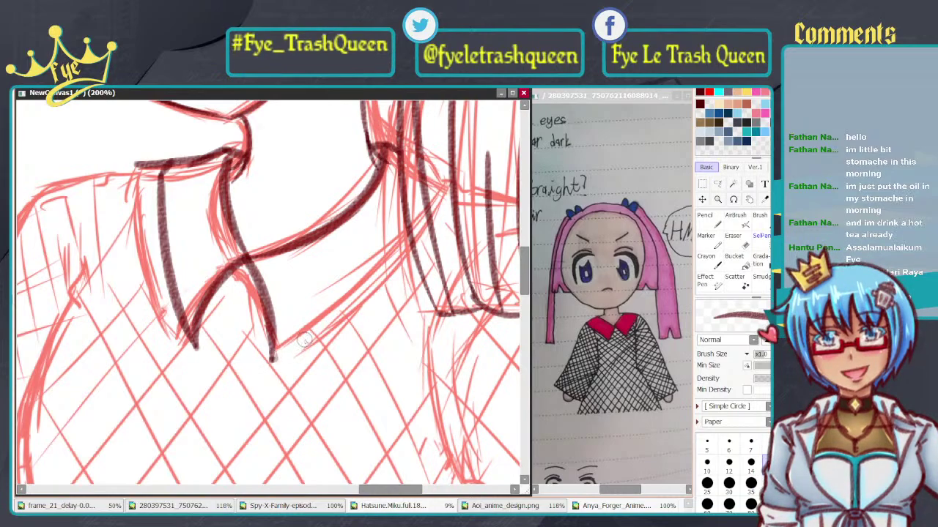
drag(272, 360, 399, 249)
scroll(408, 141, down, 7)
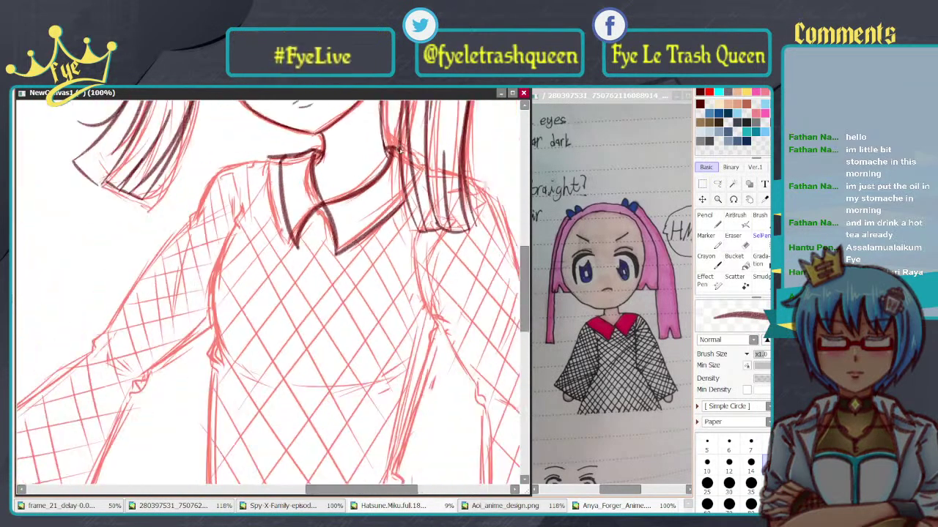
Step: Erase the excess of the collar's top line that sticks out past the left flap's outer edge
scroll(307, 137, up, 4)
key(e)
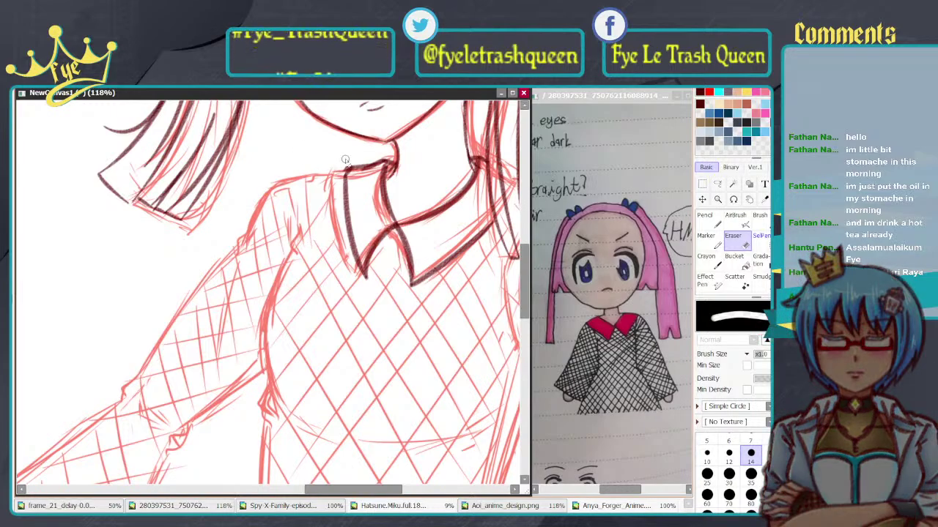
scroll(347, 144, down, 8)
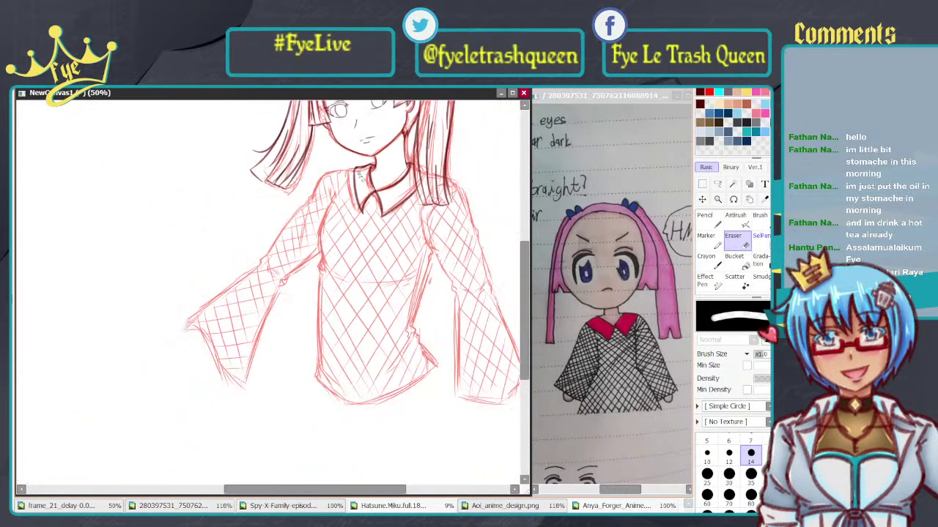
drag(445, 216, 411, 254)
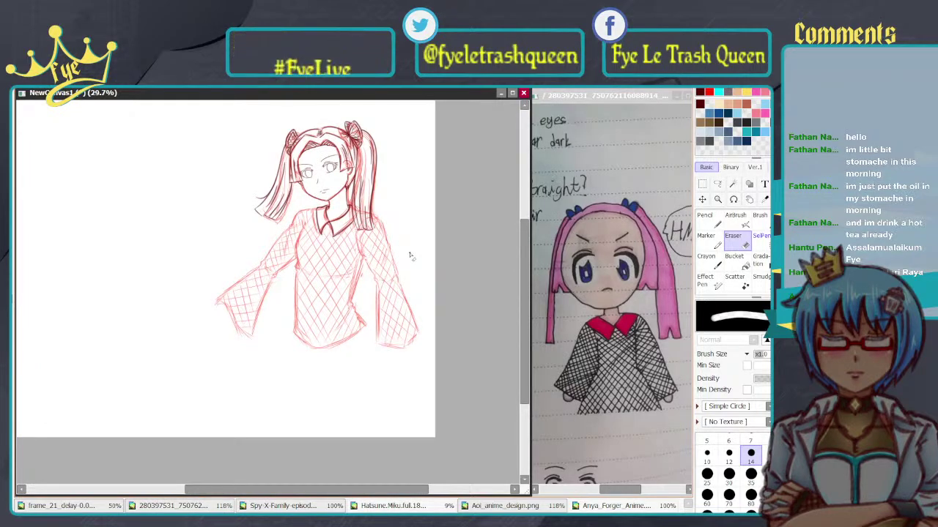
scroll(331, 219, up, 5)
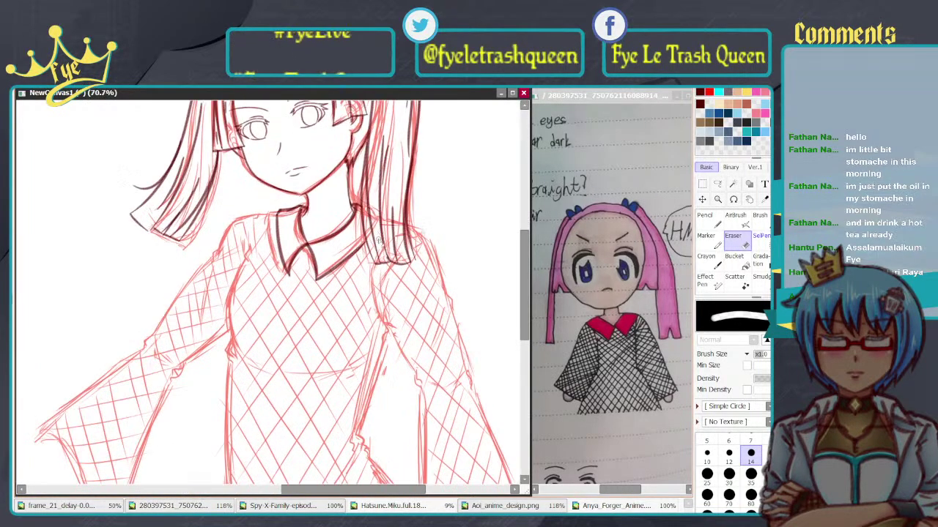
scroll(332, 219, up, 1)
drag(315, 270, 426, 255)
Step: Try to ink the shoulder line beside the left collar flap with the pen and flip the canvas view horizontally
click(787, 221)
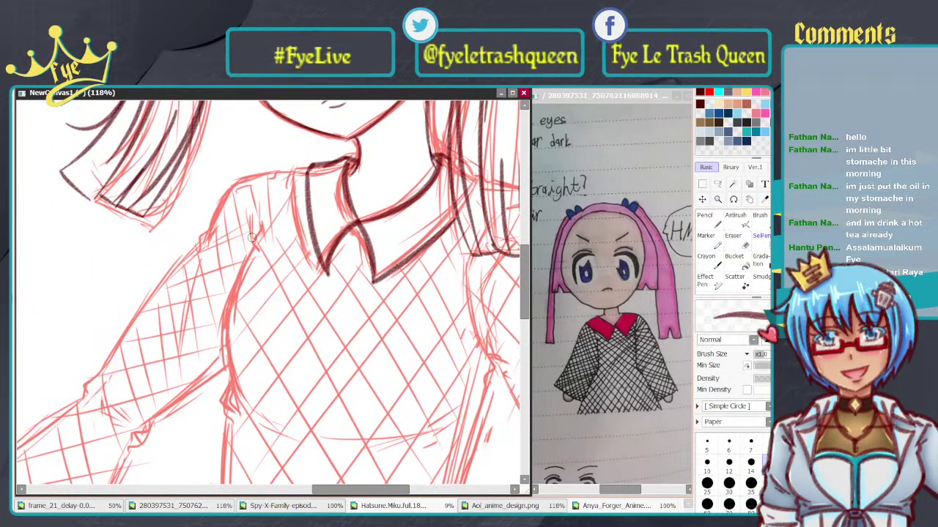
mouse_move(267, 217)
mouse_down()
mouse_move(297, 232)
mouse_move(250, 199)
mouse_move(300, 206)
mouse_up()
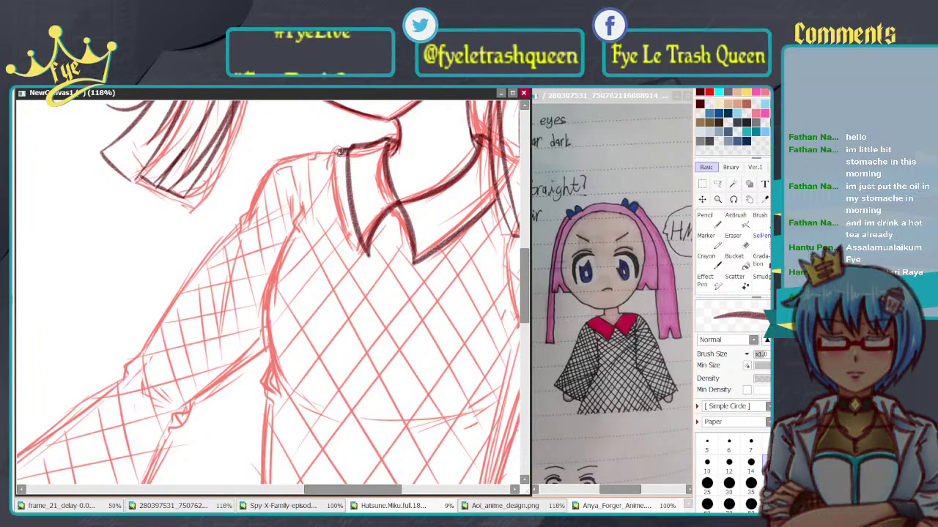
drag(283, 162, 334, 151)
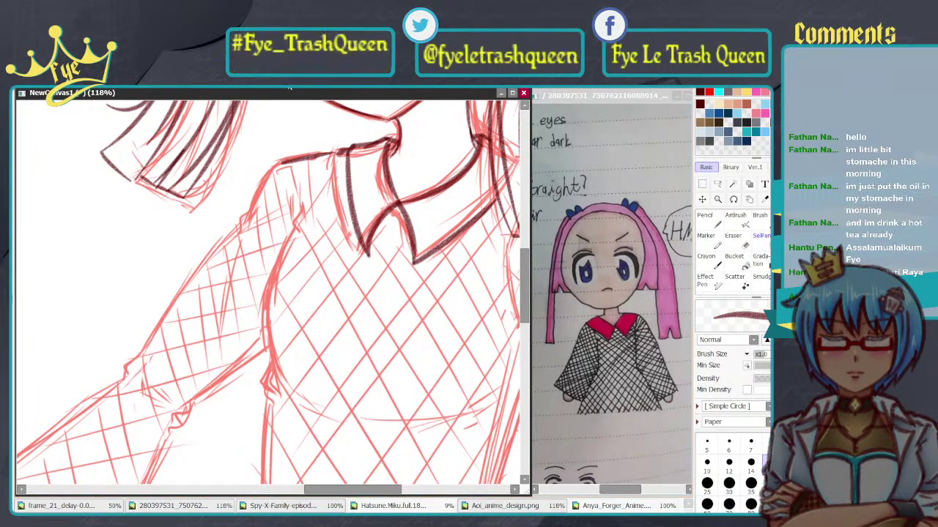
key(h)
mouse_move(349, 232)
mouse_down()
mouse_move(449, 201)
mouse_move(460, 260)
mouse_up()
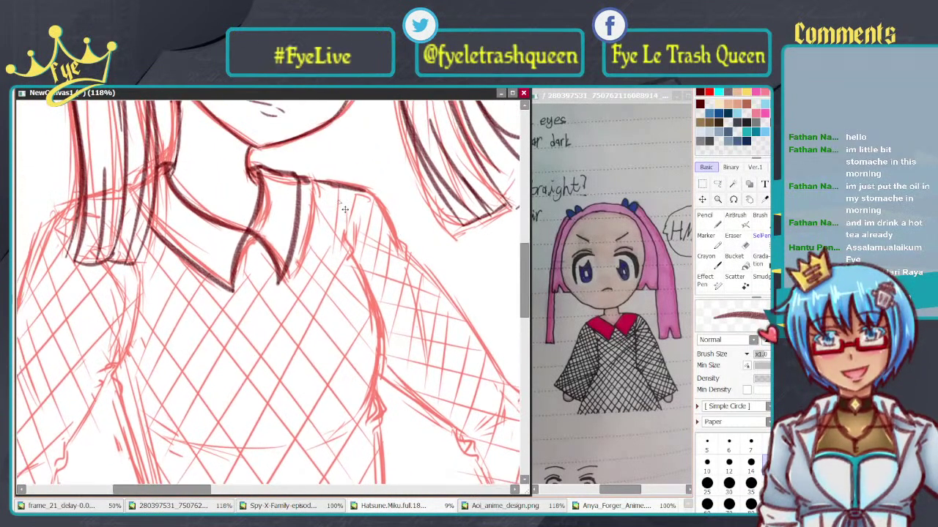
Step: Redraw the shoulder contour in the flipped view, from the collar's edge over the shoulder curve to the upper sleeve
key(ctrl+z)
drag(311, 181, 368, 193)
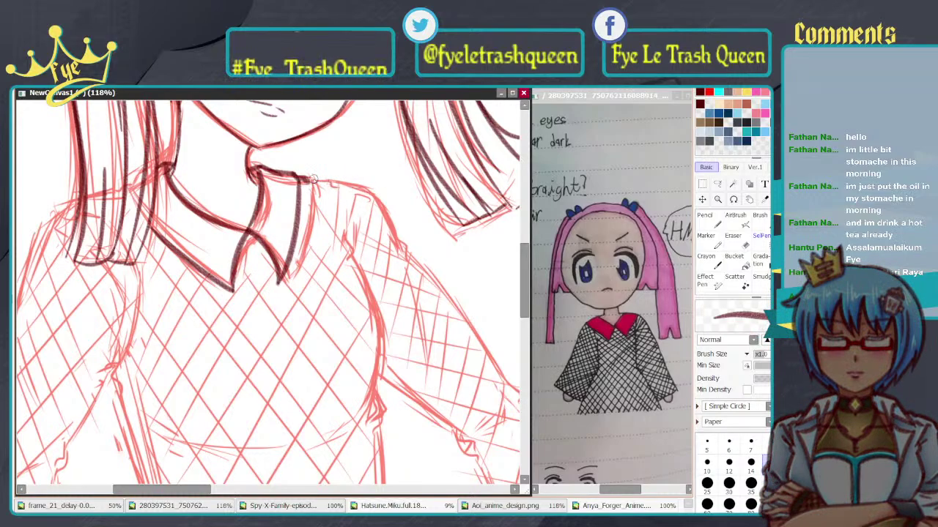
drag(311, 178, 378, 196)
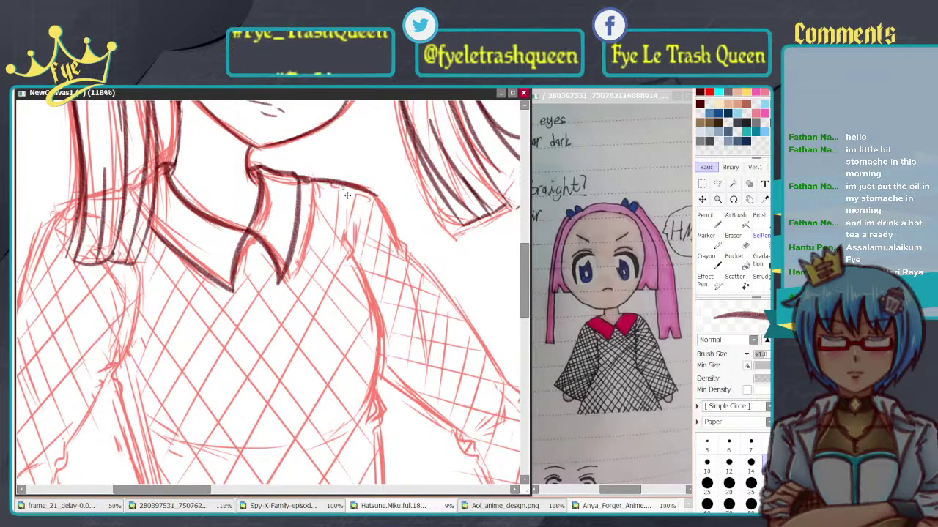
key(ctrl+z)
drag(312, 181, 378, 196)
key(ctrl+z)
mouse_move(306, 180)
mouse_down()
mouse_move(364, 188)
mouse_move(396, 249)
mouse_up()
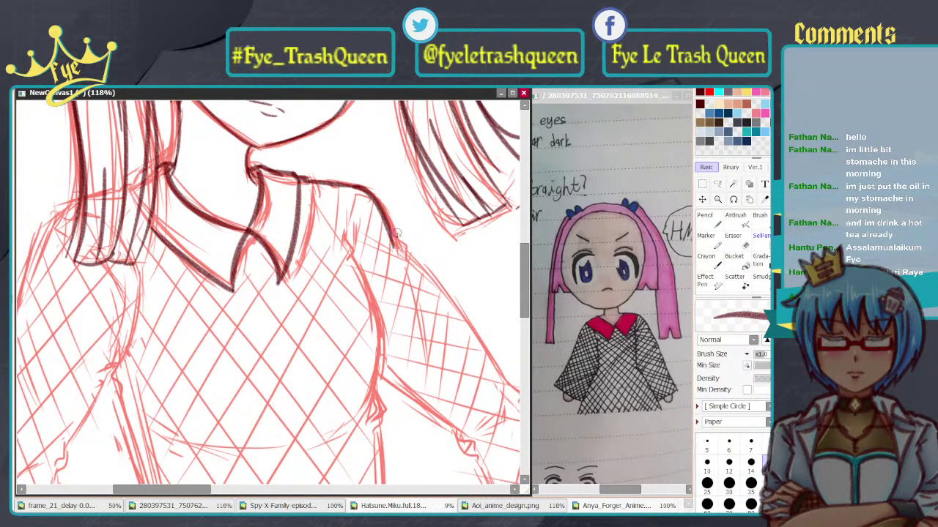
key(ctrl+z)
drag(356, 187, 402, 254)
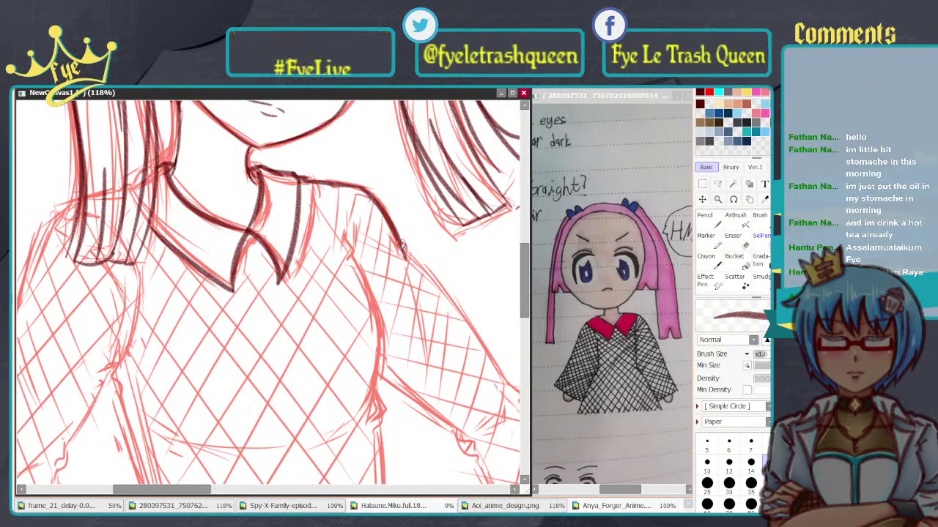
Step: Ink the upper sleeve's outer edge from the end of the inked shoulder curve down to the elbow
mouse_move(434, 264)
mouse_down()
mouse_move(344, 209)
mouse_move(431, 336)
mouse_up()
key(ctrl+z)
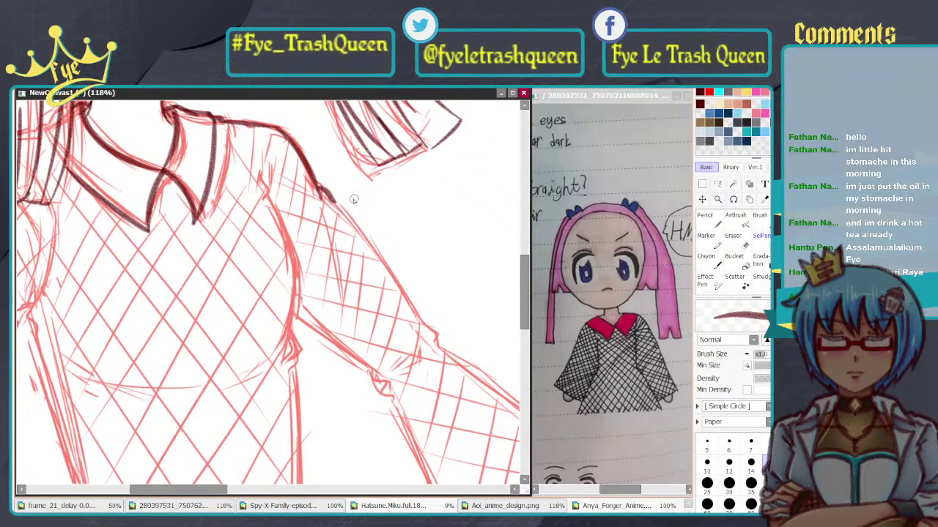
drag(333, 199, 433, 334)
key(ctrl+z)
drag(334, 199, 434, 334)
key(ctrl+z)
drag(332, 198, 431, 334)
key(ctrl+z)
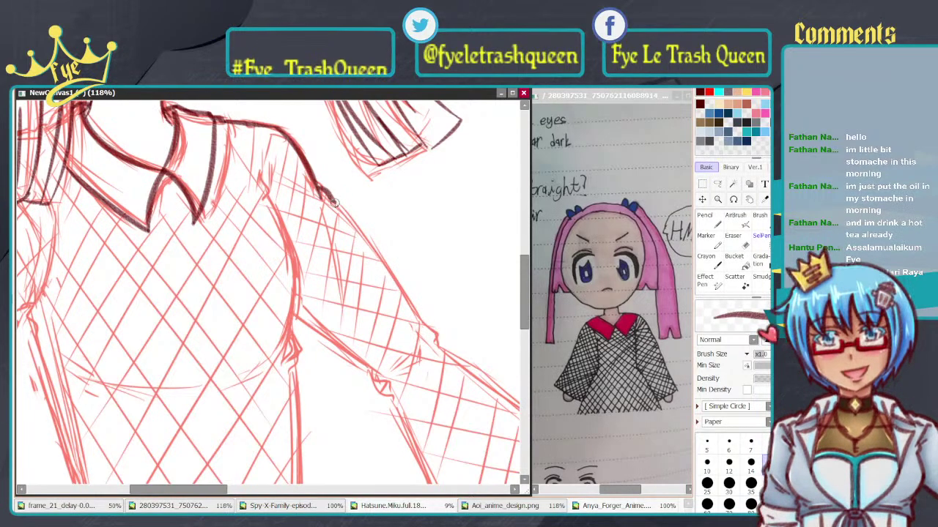
drag(333, 199, 432, 334)
key(ctrl+z)
drag(333, 199, 433, 334)
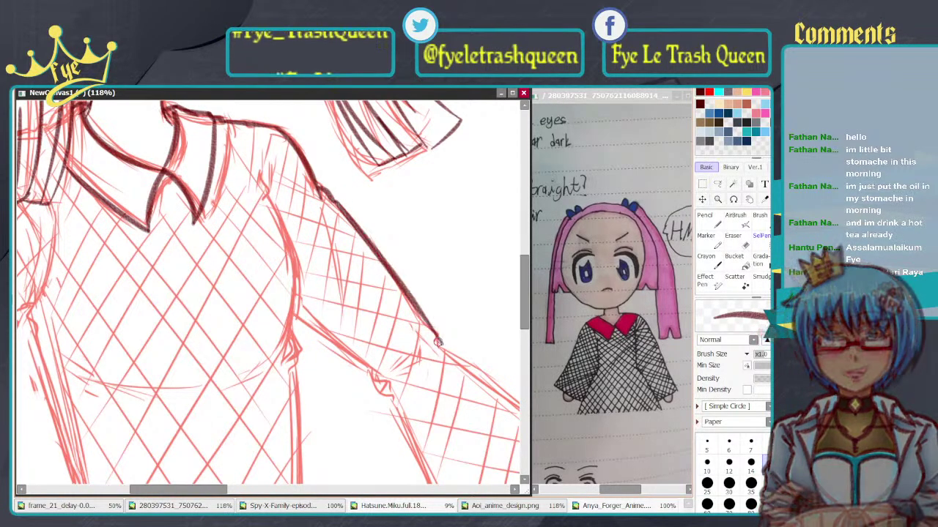
key(ctrl+z)
mouse_move(333, 205)
mouse_down()
mouse_move(400, 305)
mouse_move(407, 330)
mouse_up()
key(ctrl+z)
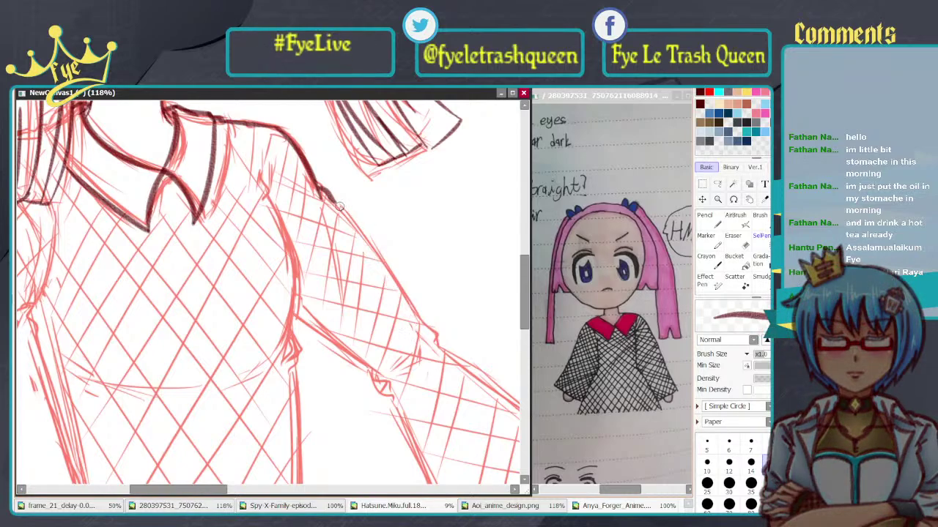
drag(338, 205, 423, 331)
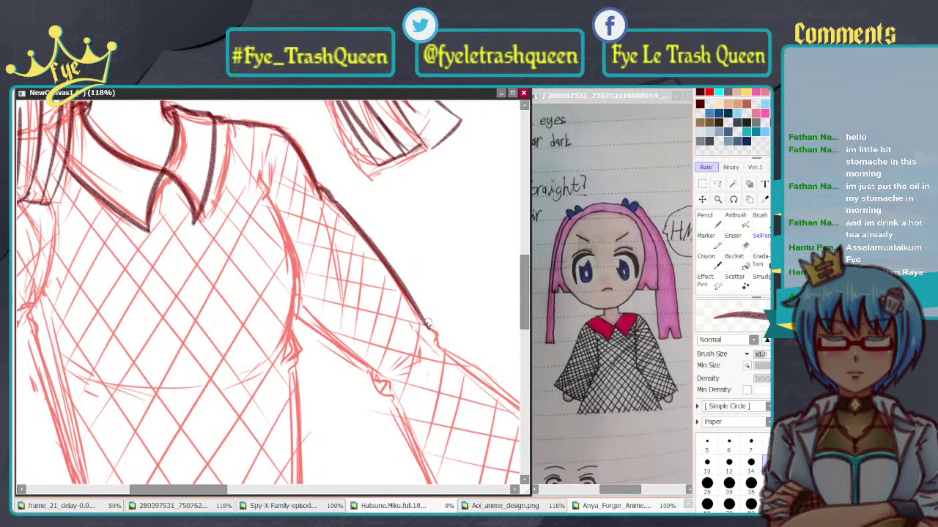
Step: Ink the small bumpy fold at the elbow where the upper sleeve's outer edge ends
drag(427, 325, 438, 335)
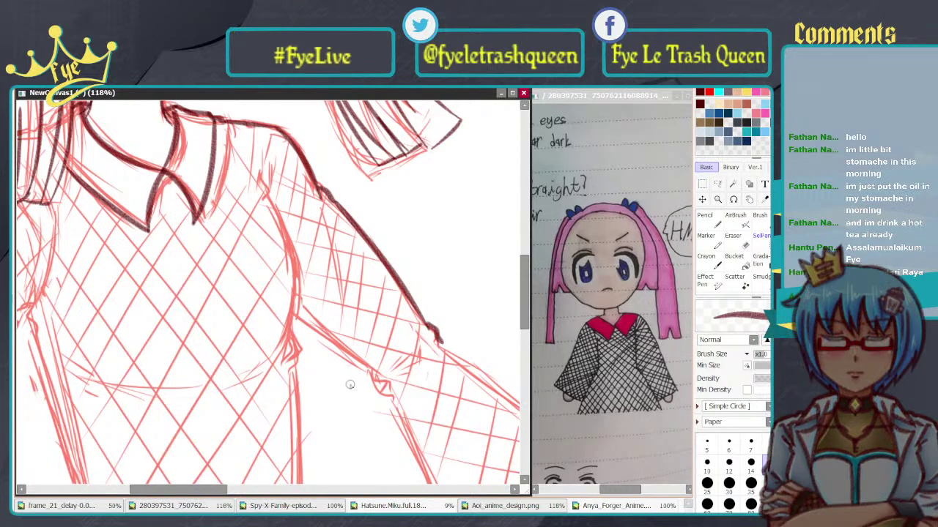
drag(495, 392, 320, 248)
drag(299, 205, 377, 207)
key(ctrl+z)
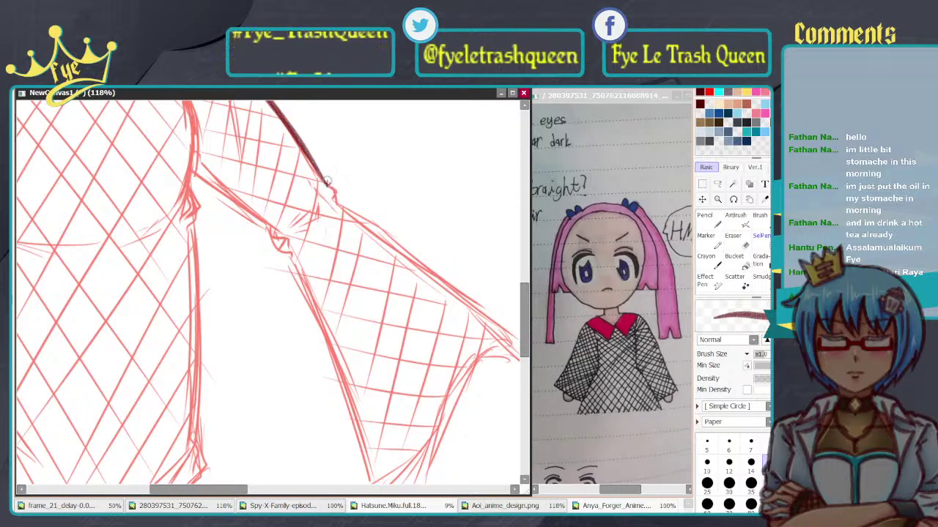
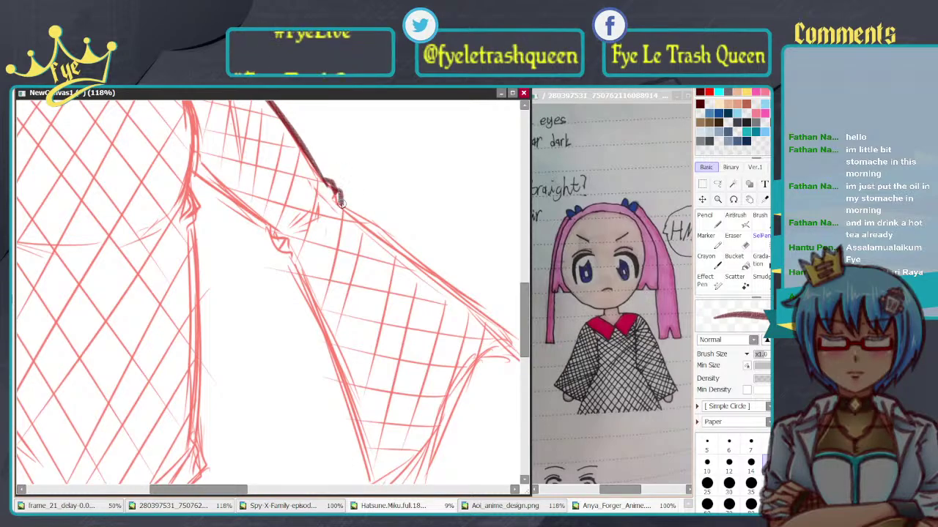
drag(344, 204, 433, 285)
drag(455, 336, 387, 342)
key(ctrl+z)
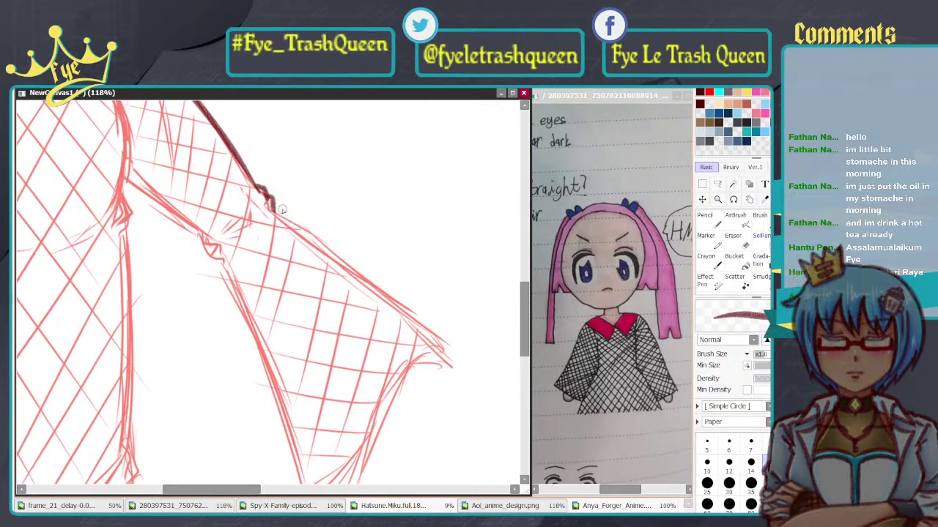
key(ctrl+z)
drag(272, 201, 286, 216)
Step: Ink the lower sleeve's outer edge from the elbow fold to the pointed tip of the cuff
drag(322, 249, 449, 347)
key(ctrl+z)
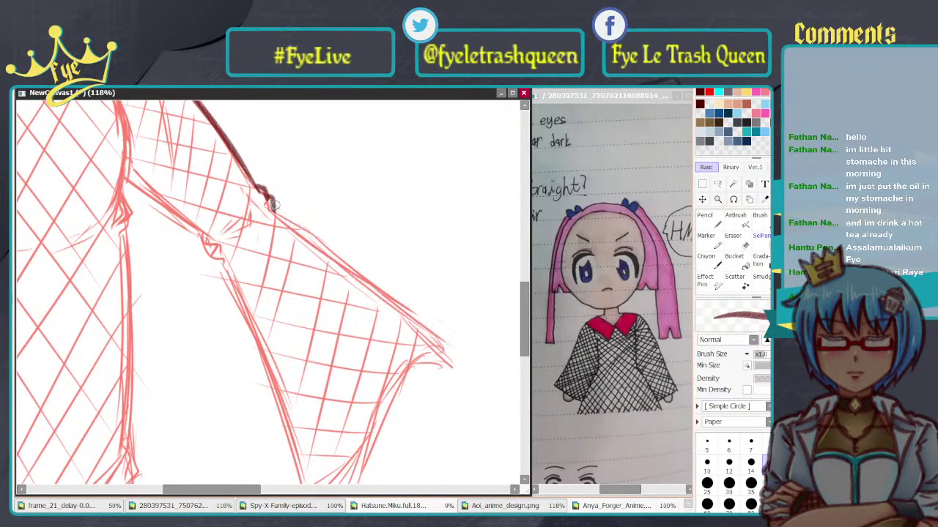
drag(273, 205, 444, 353)
key(ctrl+z)
mouse_move(279, 211)
mouse_down()
mouse_move(399, 312)
mouse_move(432, 369)
mouse_move(458, 267)
mouse_move(475, 285)
mouse_move(392, 270)
mouse_up()
Step: Ink the flared sleeve opening as one curve from the cuff's outer tip down toward its lower corner
mouse_move(236, 110)
mouse_down()
mouse_move(403, 257)
mouse_move(293, 381)
mouse_up()
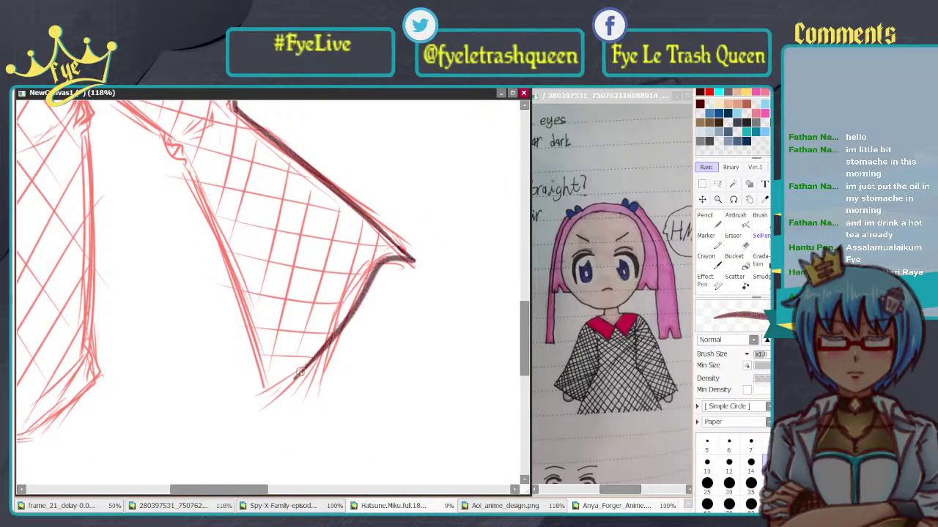
key(ctrl+z)
mouse_move(416, 261)
mouse_down()
mouse_move(337, 302)
mouse_move(229, 403)
mouse_up()
key(ctrl+z)
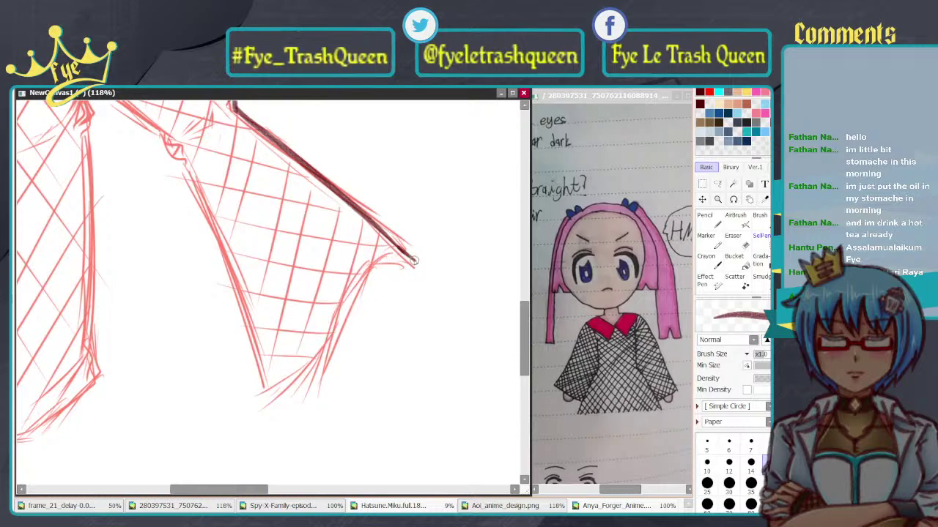
mouse_move(416, 261)
mouse_down()
mouse_move(369, 271)
mouse_move(263, 387)
mouse_up()
Step: Flip the canvas view horizontally and extend the other shoulder's line just past the twin tail's hair strands
drag(324, 214, 468, 326)
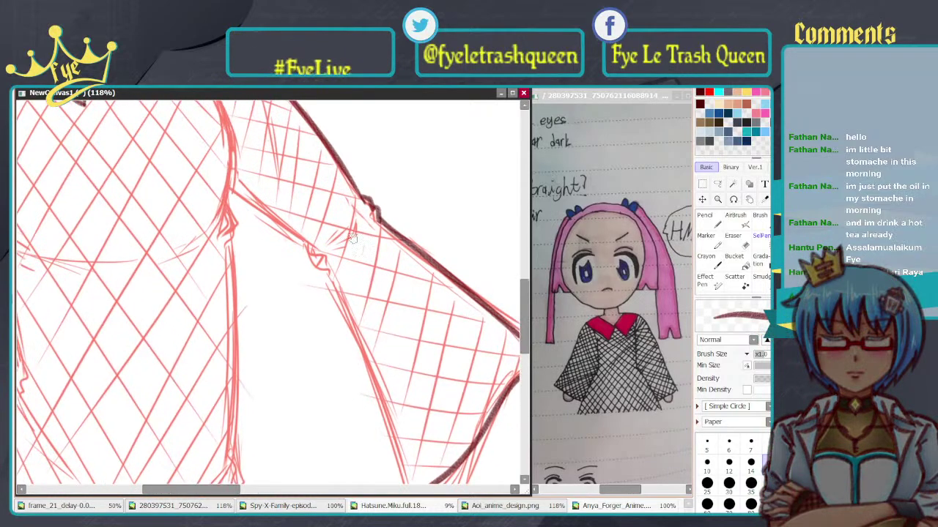
drag(352, 236, 410, 352)
drag(322, 256, 392, 286)
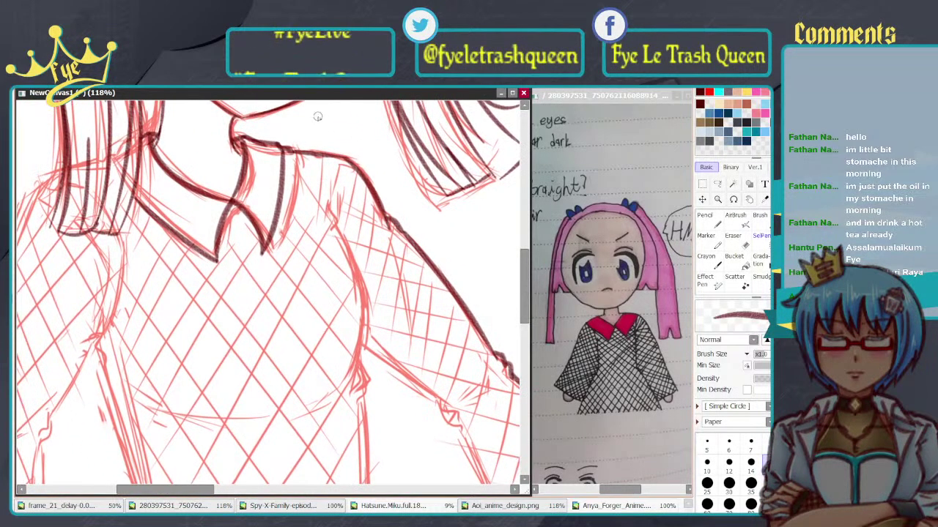
key(h)
drag(417, 225, 287, 188)
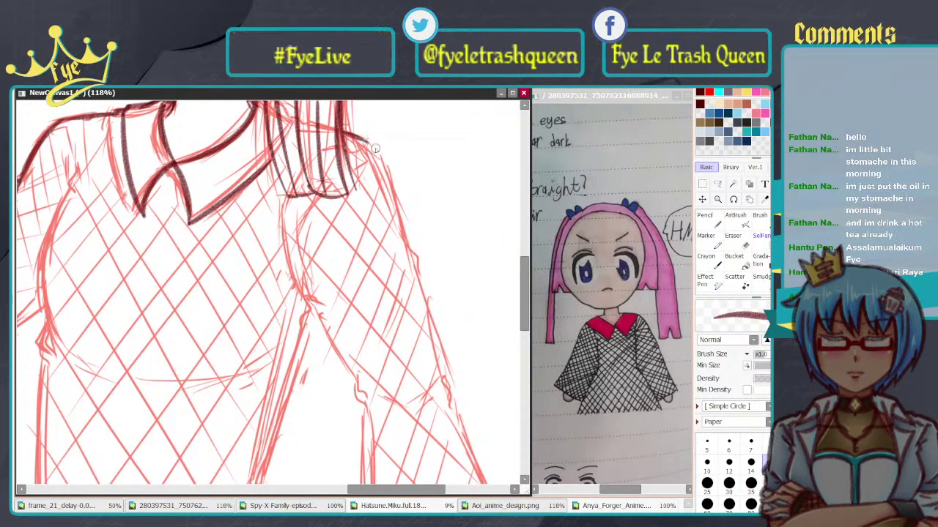
drag(367, 140, 401, 244)
key(ctrl+z)
drag(401, 198, 417, 260)
key(ctrl+z)
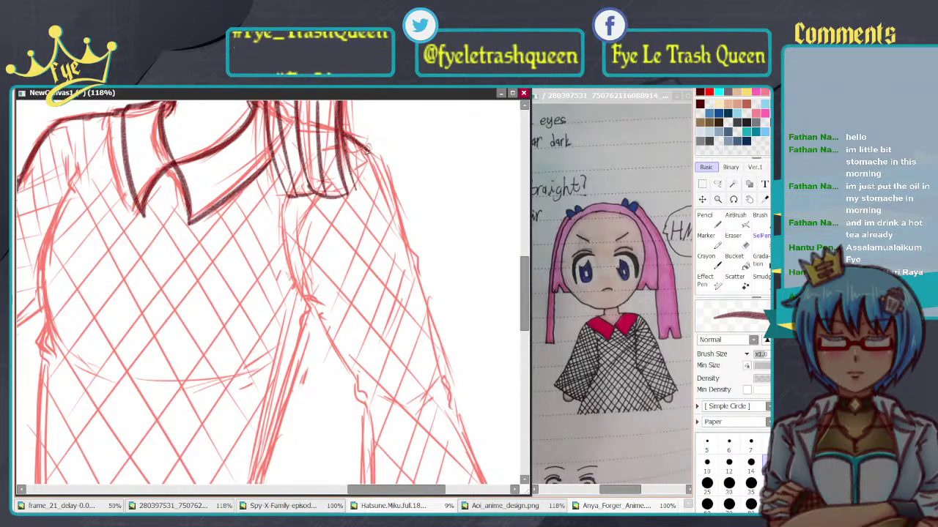
Step: Ink this shoulder's outer curve from beside the hair strands down to the small fold on the upper sleeve
drag(366, 150, 413, 259)
key(ctrl+z)
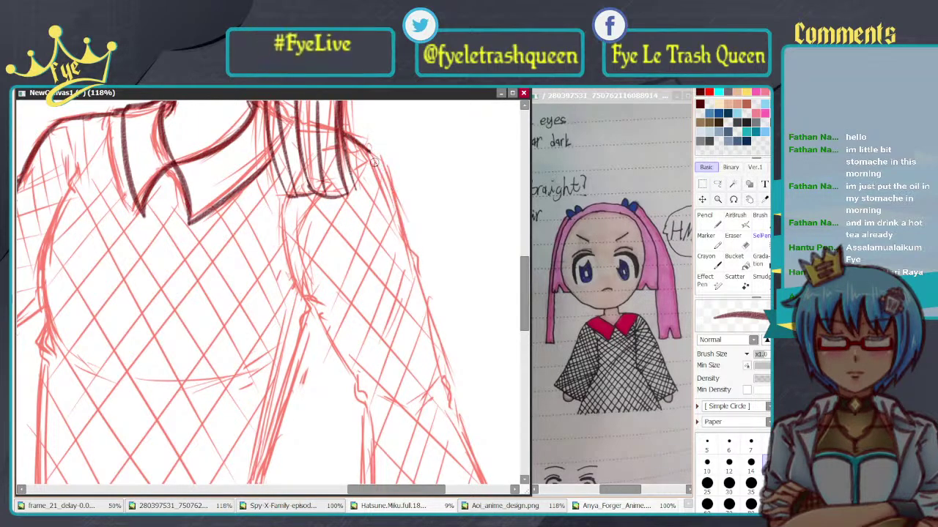
drag(368, 151, 411, 265)
key(ctrl+z)
drag(368, 151, 412, 255)
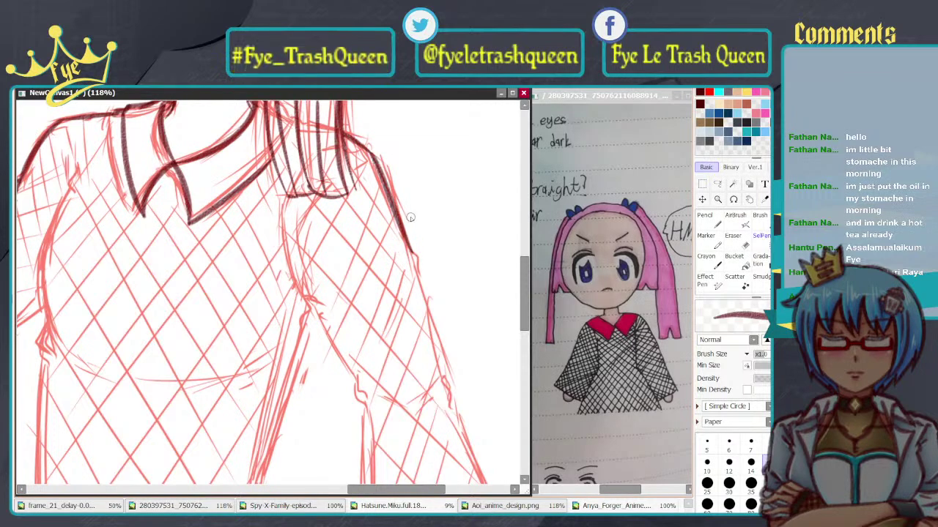
key(ctrl+z)
drag(368, 151, 410, 266)
key(ctrl+z)
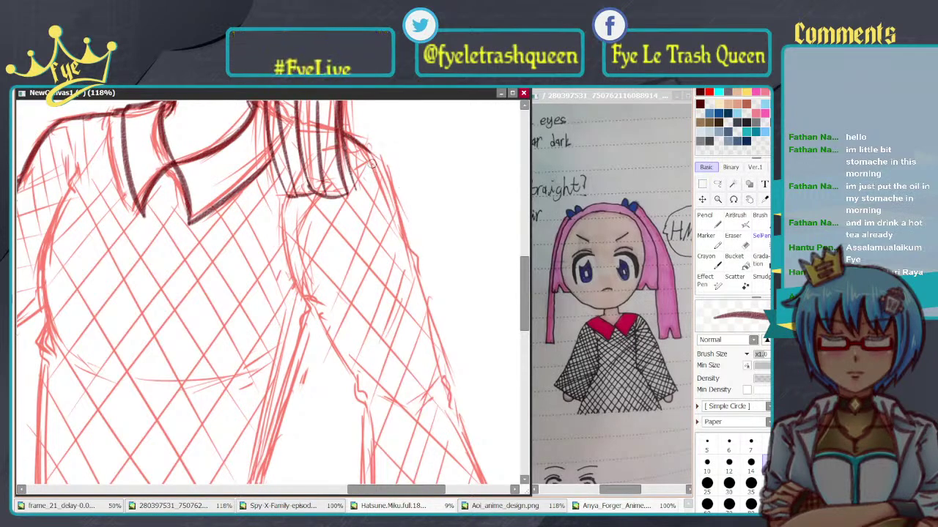
drag(369, 152, 411, 257)
key(ctrl+z)
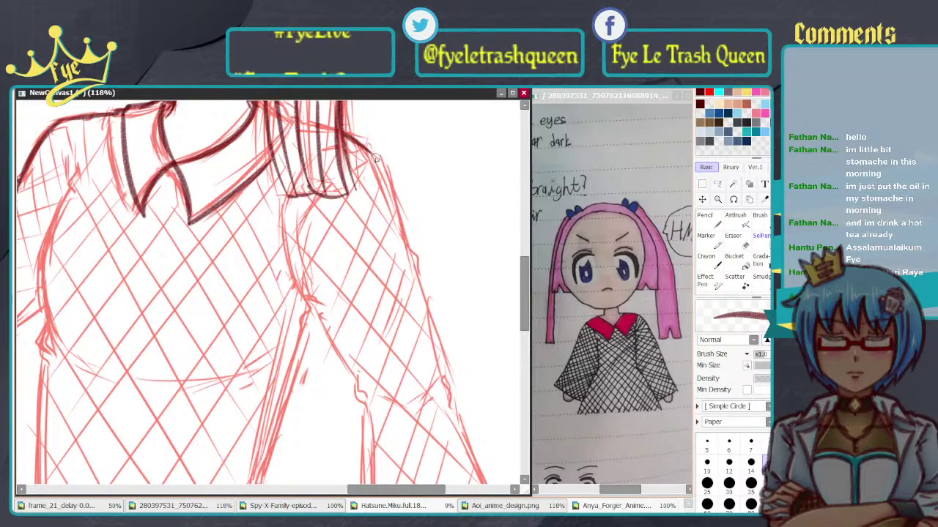
drag(375, 157, 404, 272)
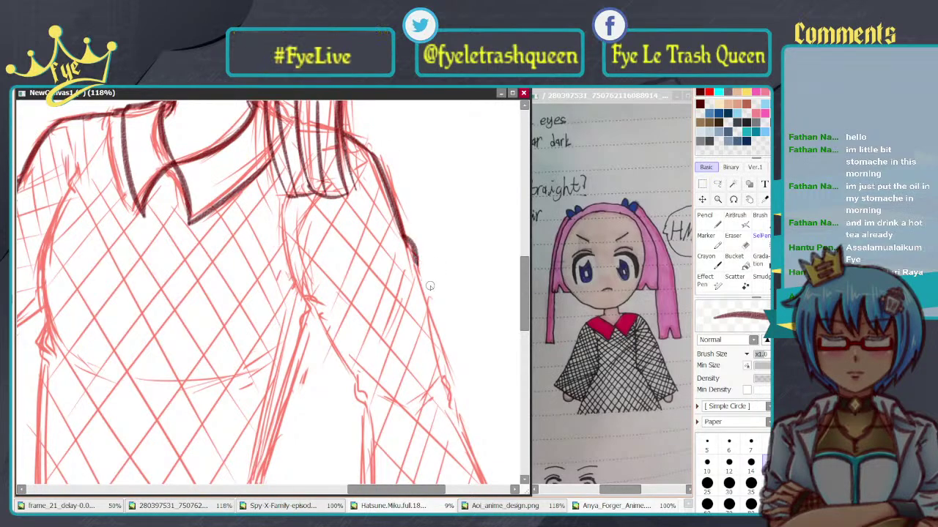
Step: Ink crease strokes inside the sleeve below the upper fold and the sleeve's outer edge down to the elbow
scroll(430, 286, down, 2)
mouse_move(411, 190)
mouse_down()
mouse_move(384, 270)
mouse_move(403, 234)
mouse_up()
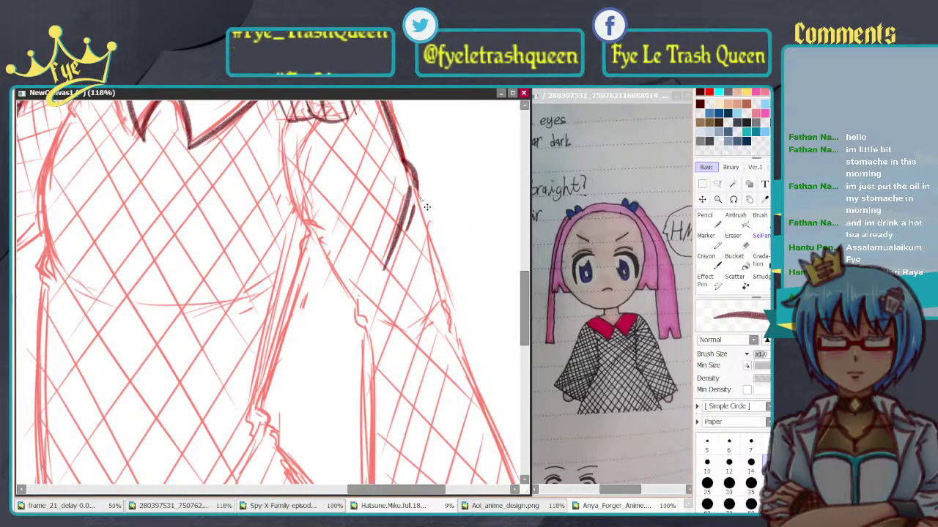
drag(414, 186, 449, 311)
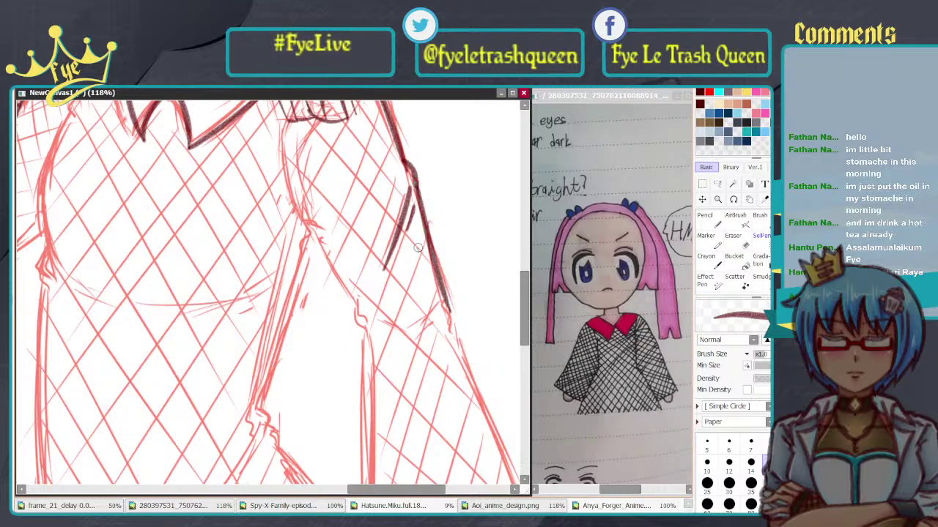
key(ctrl+z)
drag(415, 183, 440, 298)
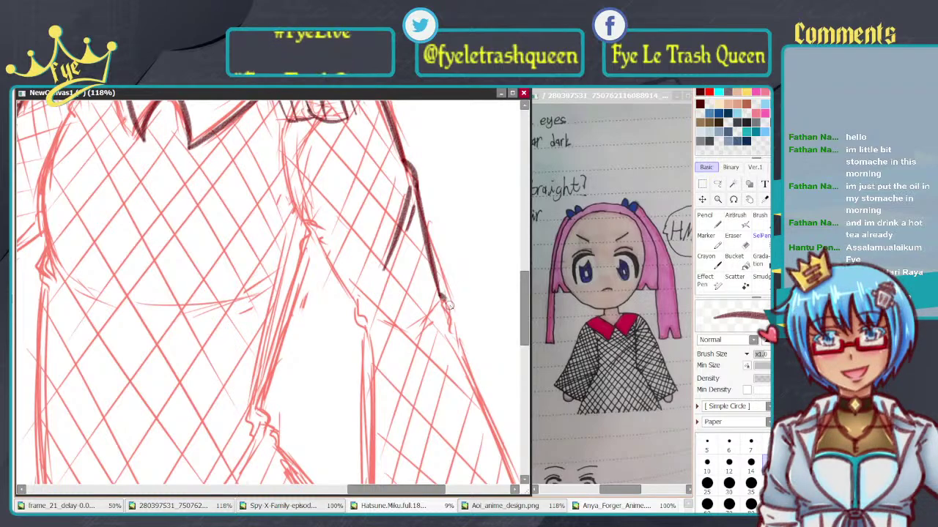
Step: Ink the lower sleeve's outer edge from the elbow fold to the hem and add short crease strokes inside the elbow
mouse_move(448, 311)
mouse_down()
mouse_move(456, 328)
mouse_move(388, 276)
mouse_move(352, 157)
mouse_move(488, 381)
mouse_up()
key(ctrl+z)
drag(395, 150, 482, 355)
key(ctrl+z)
drag(395, 148, 482, 373)
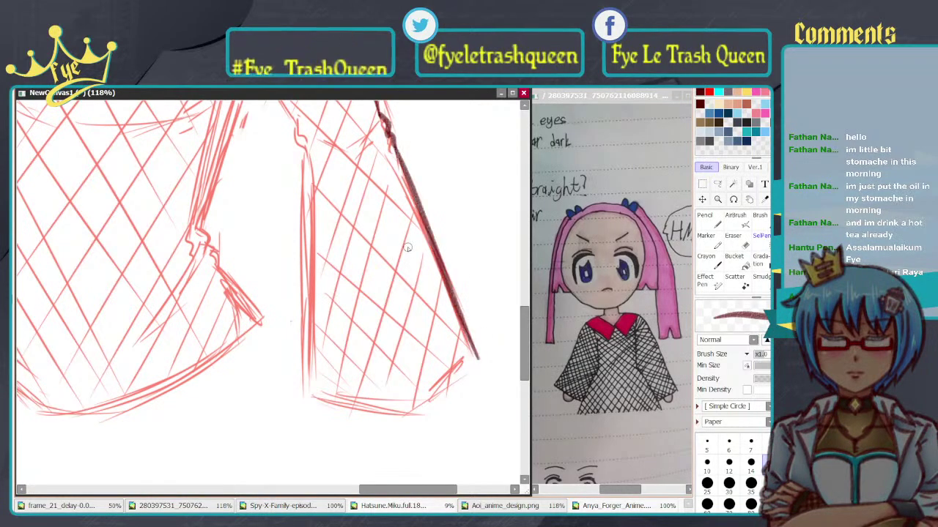
key(ctrl+z)
drag(394, 149, 480, 359)
drag(365, 131, 401, 253)
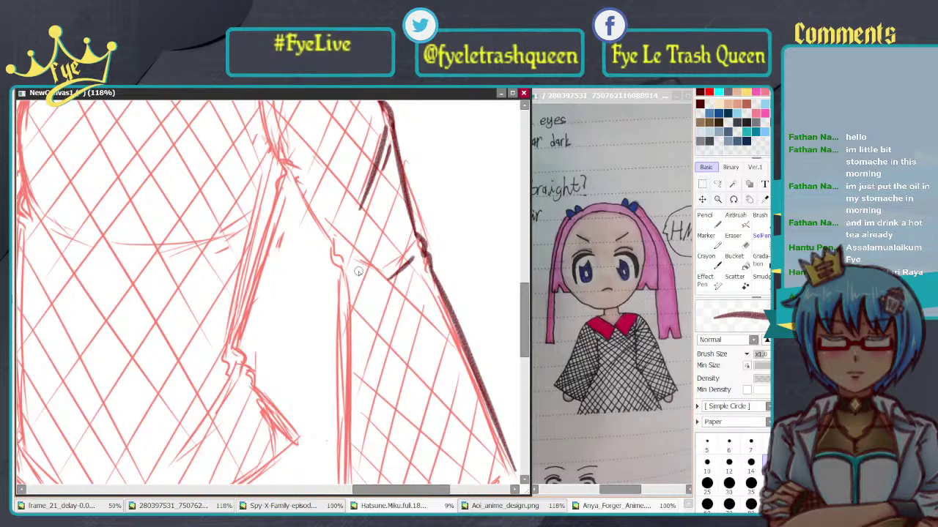
drag(364, 273, 393, 286)
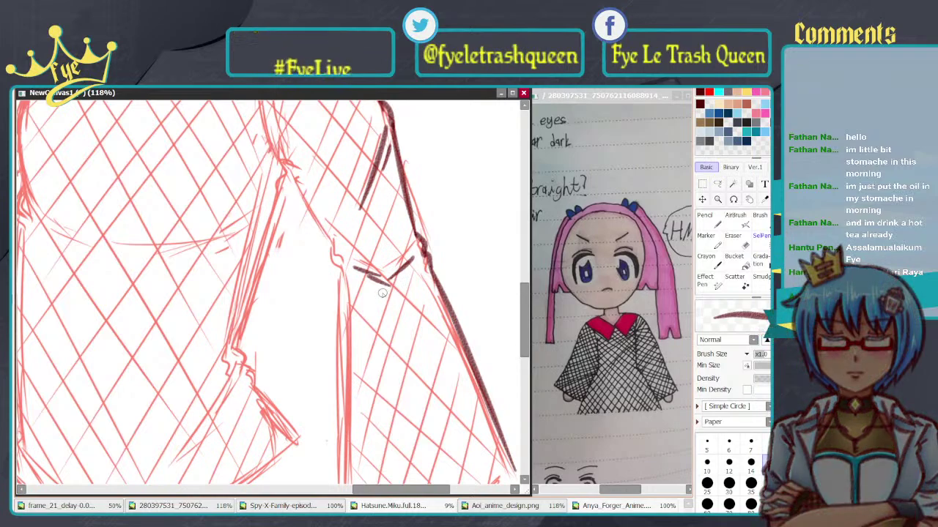
Step: Ink the armhole line from the lower end of the hair strands down to the armpit
drag(351, 183, 400, 323)
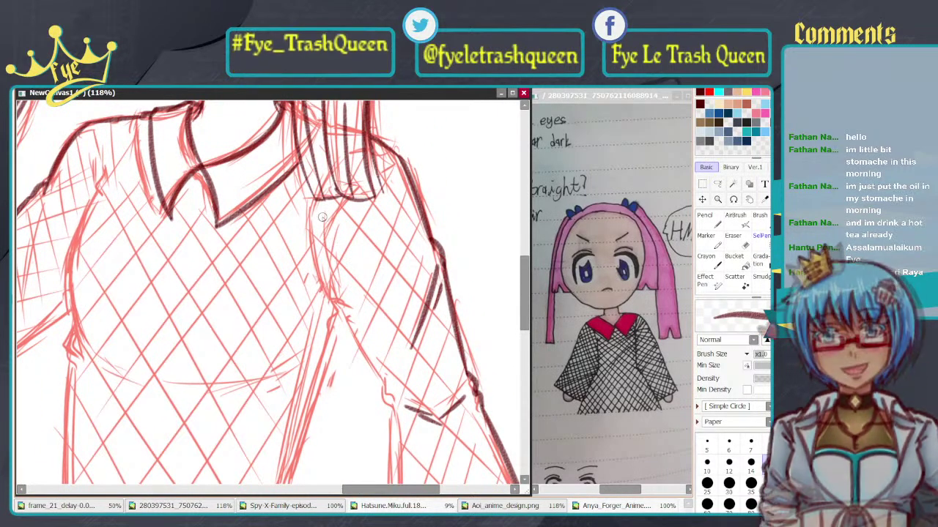
mouse_move(322, 201)
mouse_down()
mouse_move(317, 226)
mouse_move(342, 298)
mouse_up()
key(ctrl+z)
key(ctrl+z)
drag(317, 225, 336, 297)
mouse_move(327, 227)
mouse_down()
mouse_move(335, 299)
mouse_move(329, 228)
mouse_up()
key(ctrl+z)
key(ctrl+z)
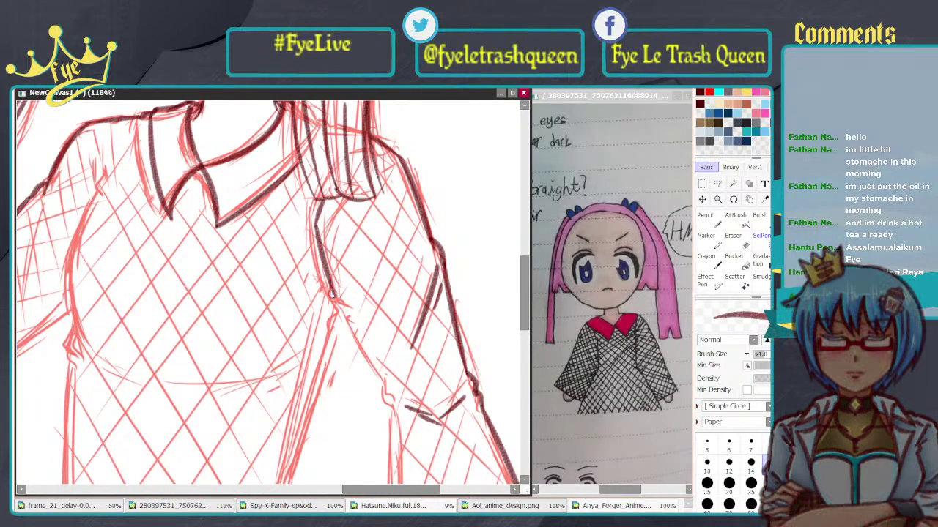
key(ctrl+z)
Step: Add heavy crease strokes beside the armhole line and reinforce the line from the hair to the armpit
drag(336, 298, 333, 232)
drag(335, 294, 339, 275)
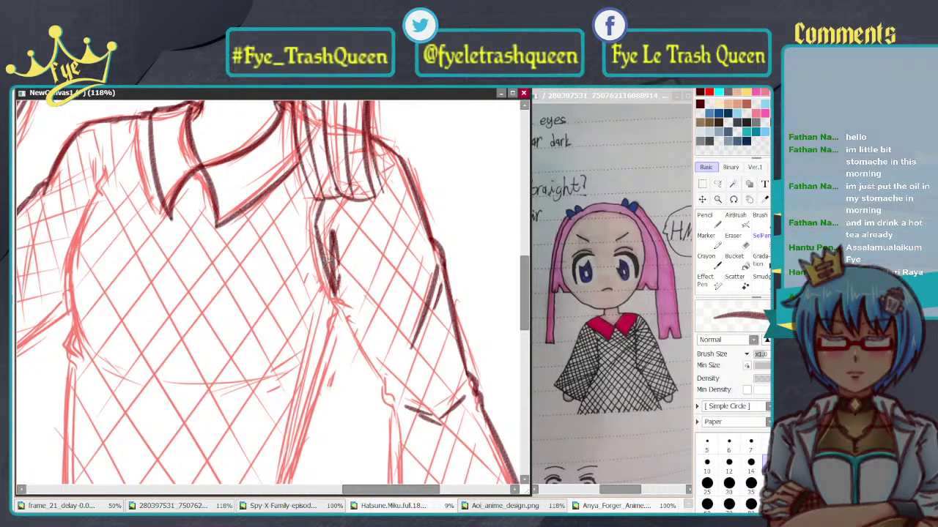
drag(313, 203, 347, 319)
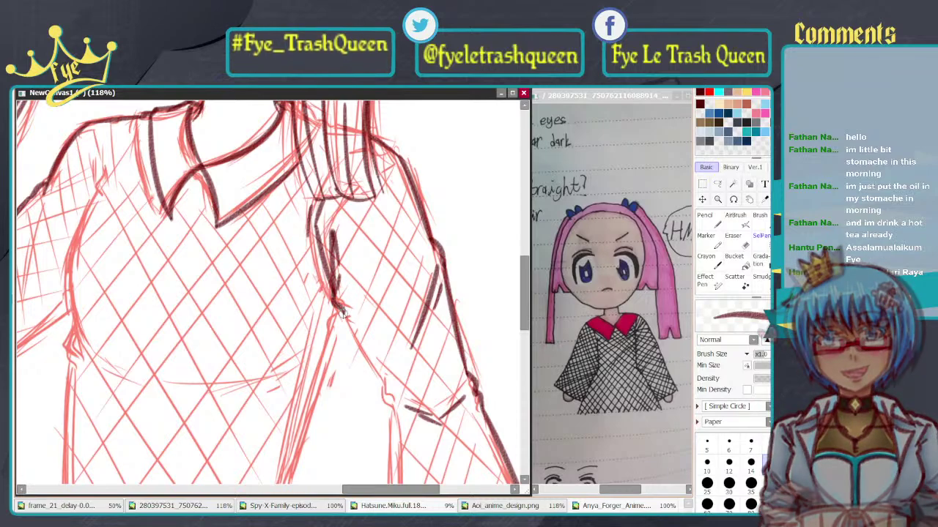
key(ctrl+z)
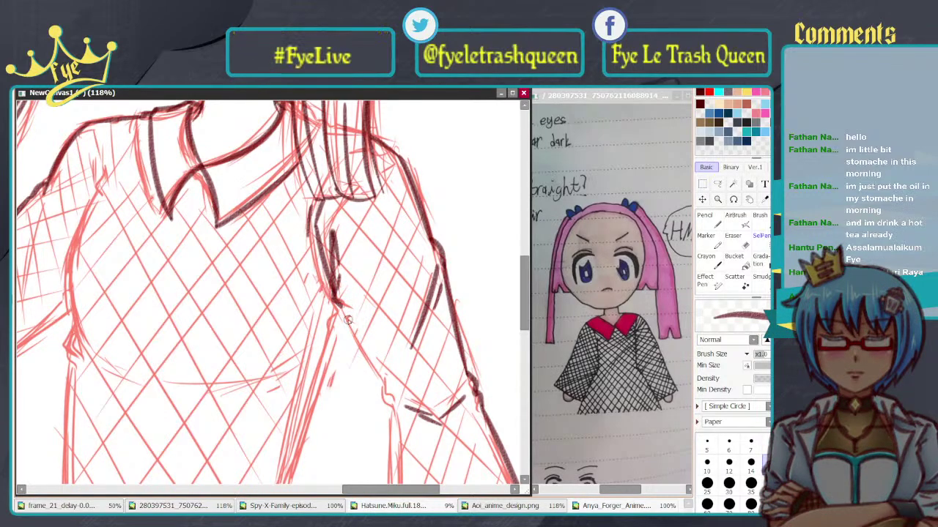
Step: Ink the inner edge of her left sleeve from the armpit down to the elbow fold, redoing the stroke until it follows the sketch
drag(342, 309, 385, 395)
key(ctrl+z)
drag(345, 311, 384, 392)
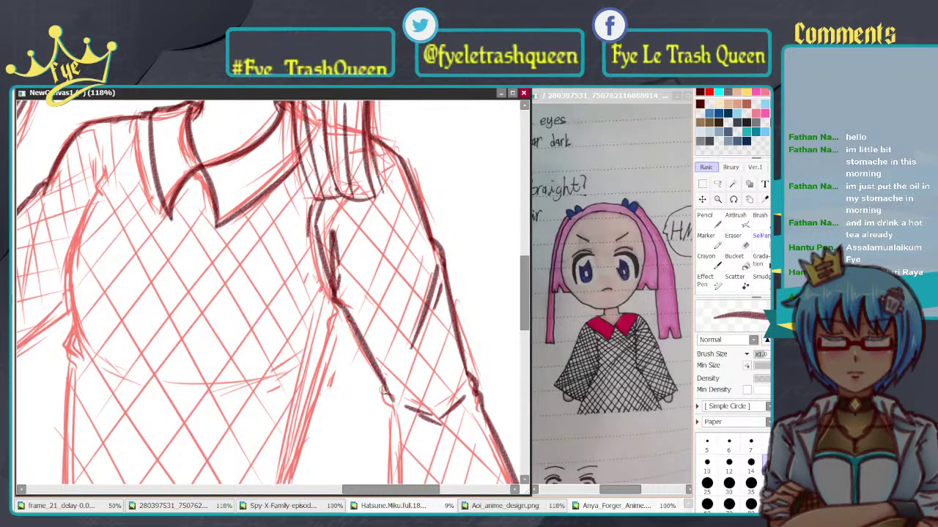
key(ctrl+z)
drag(343, 310, 382, 392)
key(ctrl+z)
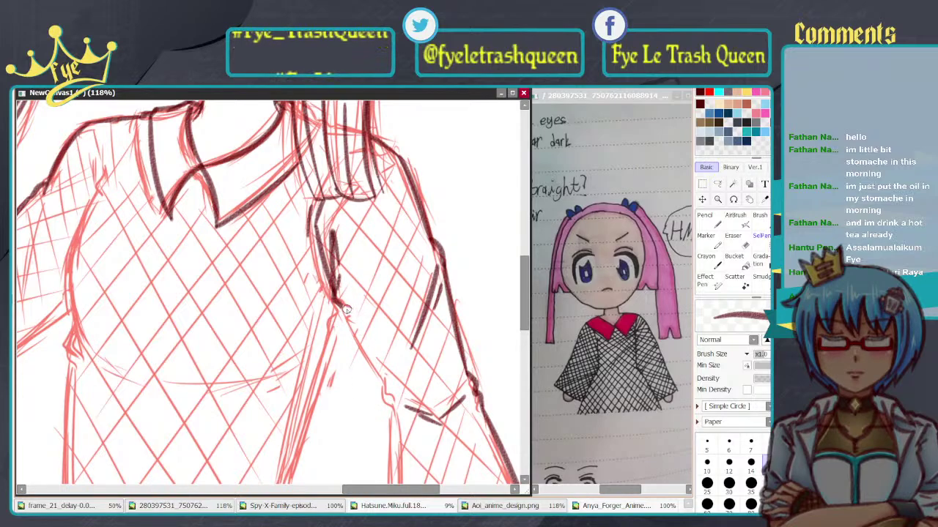
drag(343, 311, 381, 389)
key(ctrl+z)
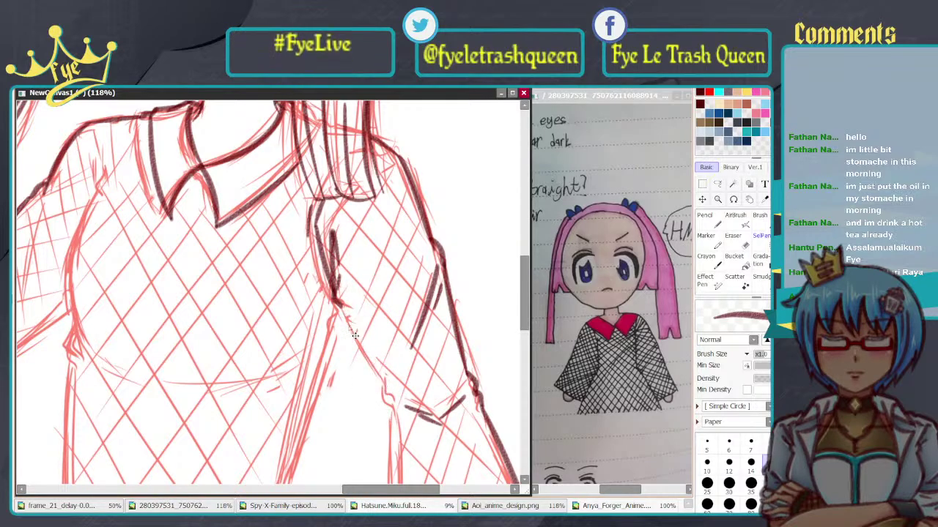
drag(342, 306, 389, 407)
key(ctrl+z)
drag(343, 311, 384, 392)
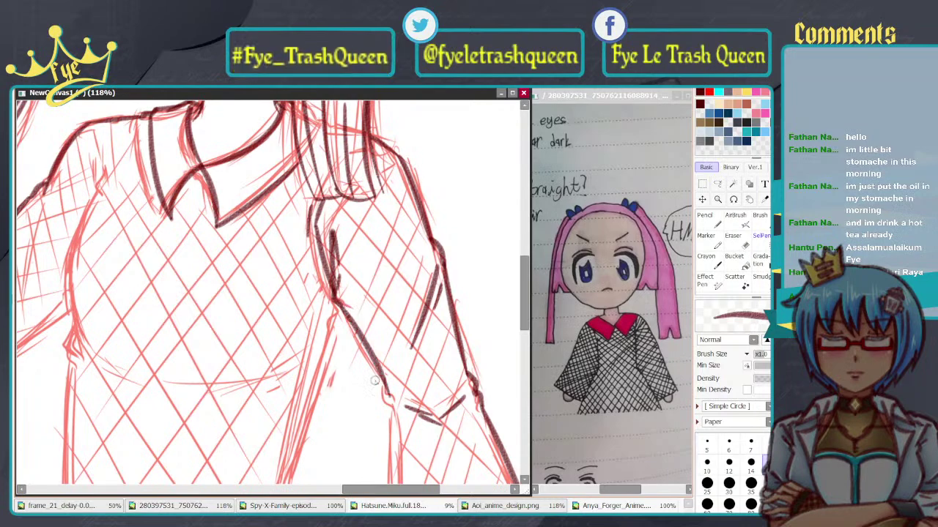
key(ctrl+z)
drag(343, 310, 386, 392)
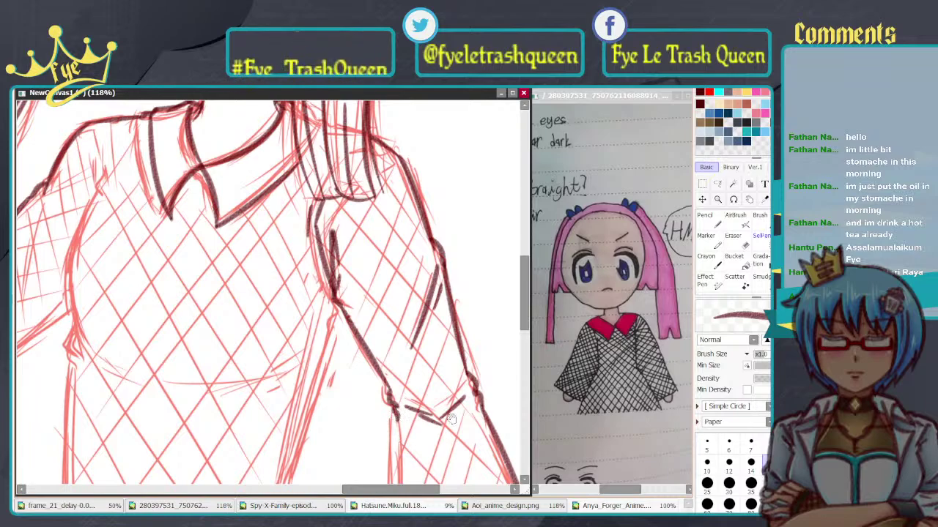
Step: Ink the inner edge of her lower left sleeve from the elbow fold straight down to the cuff
mouse_move(452, 419)
mouse_down()
mouse_move(402, 162)
mouse_move(353, 181)
mouse_move(308, 243)
mouse_up()
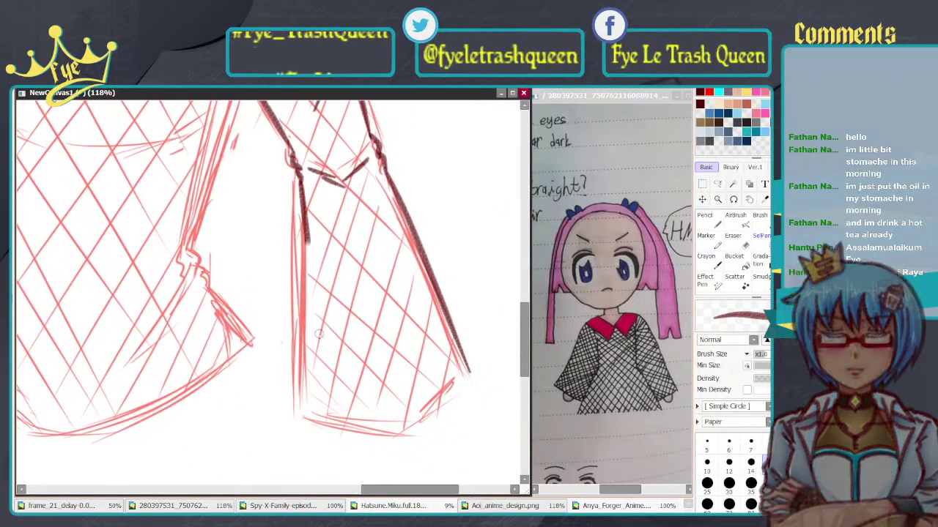
drag(319, 334, 328, 402)
key(ctrl+z)
drag(299, 178, 319, 403)
key(ctrl+z)
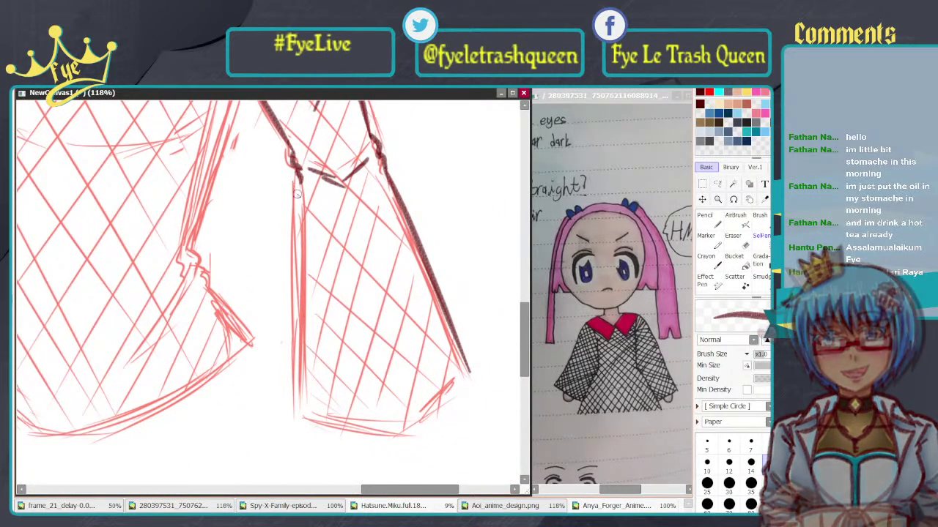
mouse_move(296, 176)
mouse_down()
mouse_move(296, 405)
mouse_move(411, 425)
mouse_up()
key(ctrl+z)
Step: Ink the cuff of her left sleeve as a curved line from the inner edge around to the outer edge
drag(297, 404, 399, 427)
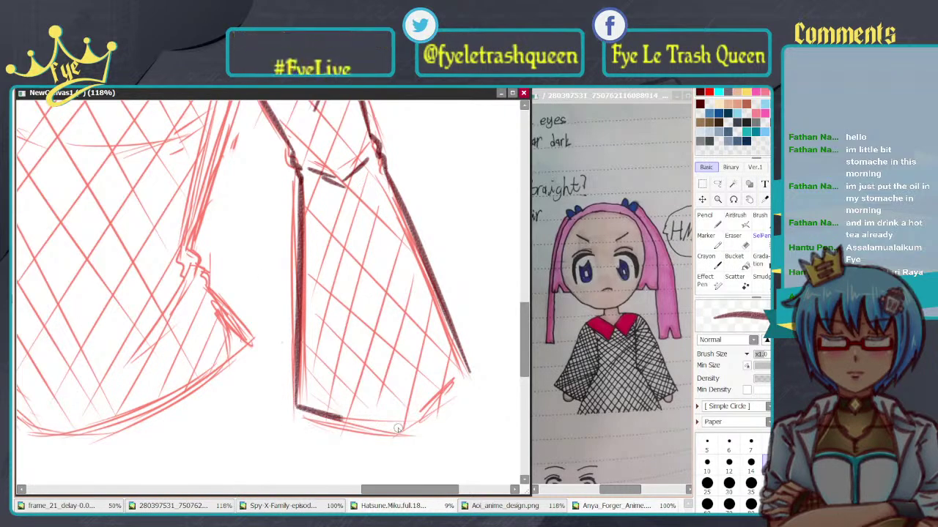
key(ctrl+z)
mouse_move(296, 404)
mouse_down()
mouse_move(331, 428)
mouse_move(396, 425)
mouse_up()
key(ctrl+z)
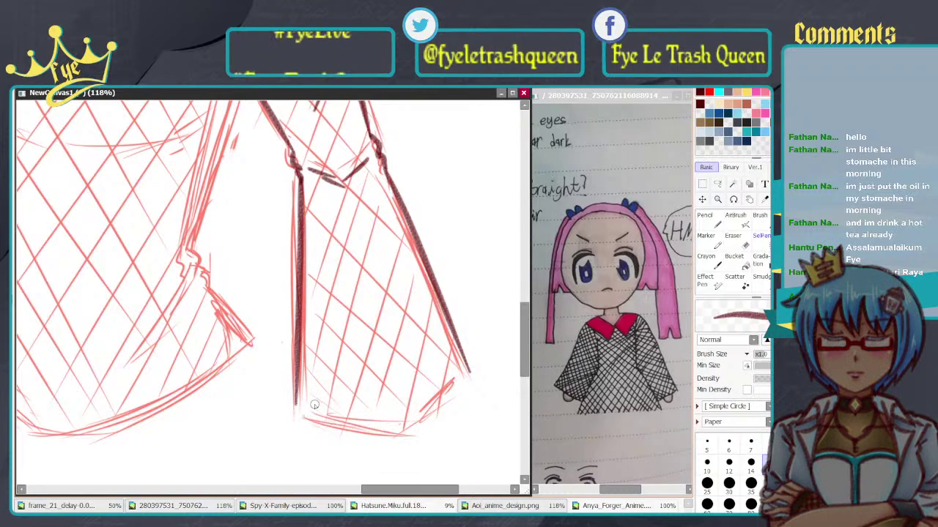
drag(297, 408, 406, 426)
key(ctrl+z)
mouse_move(296, 405)
mouse_down()
mouse_move(407, 426)
mouse_move(453, 381)
mouse_up()
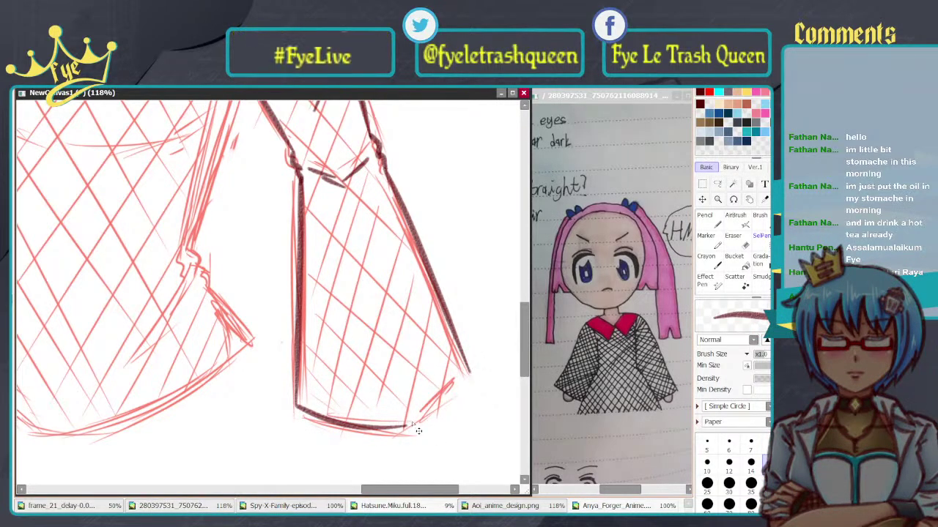
drag(404, 425, 469, 371)
key(ctrl+z)
drag(405, 425, 467, 371)
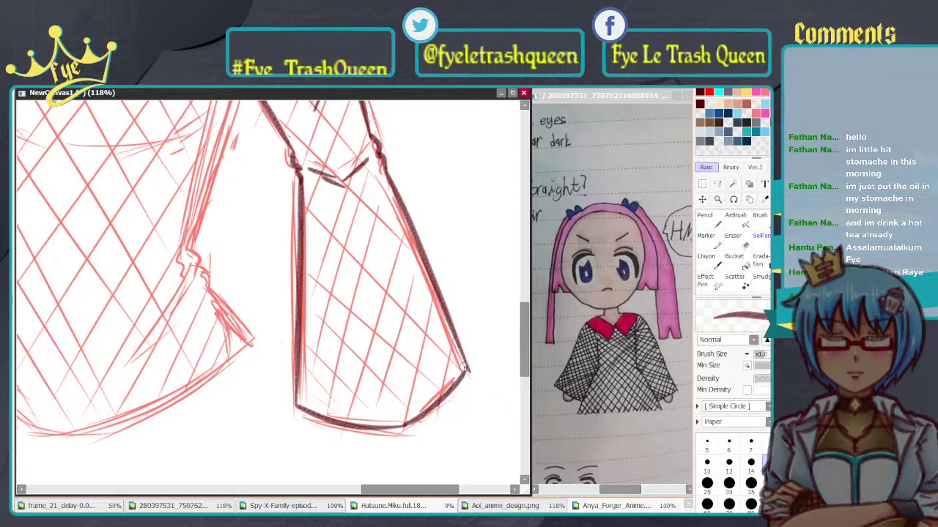
Step: Ink the side line of the torso from her left armpit down to the waist fold
mouse_move(256, 104)
mouse_down()
mouse_move(363, 345)
mouse_move(378, 304)
mouse_move(360, 287)
mouse_up()
mouse_move(369, 201)
mouse_down()
mouse_move(396, 192)
mouse_move(415, 150)
mouse_move(403, 123)
mouse_up()
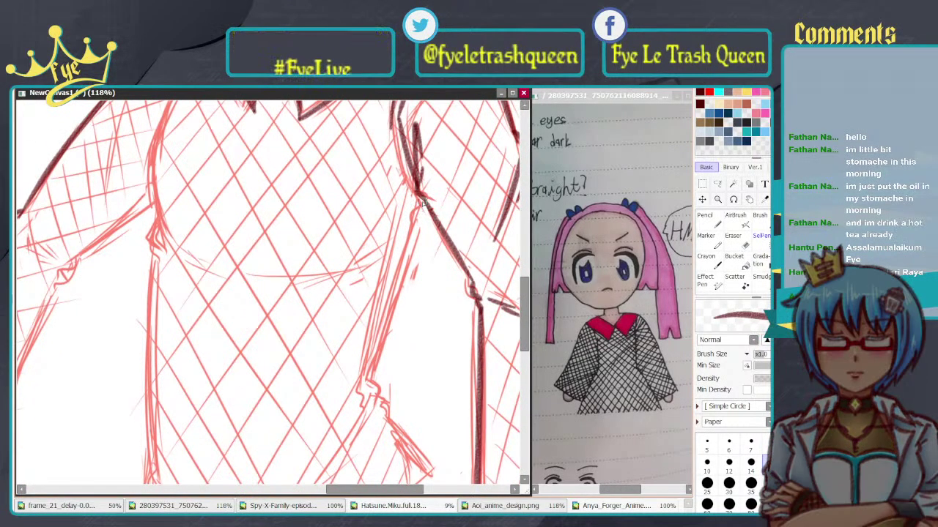
drag(412, 221, 375, 402)
key(ctrl+z)
drag(408, 239, 376, 421)
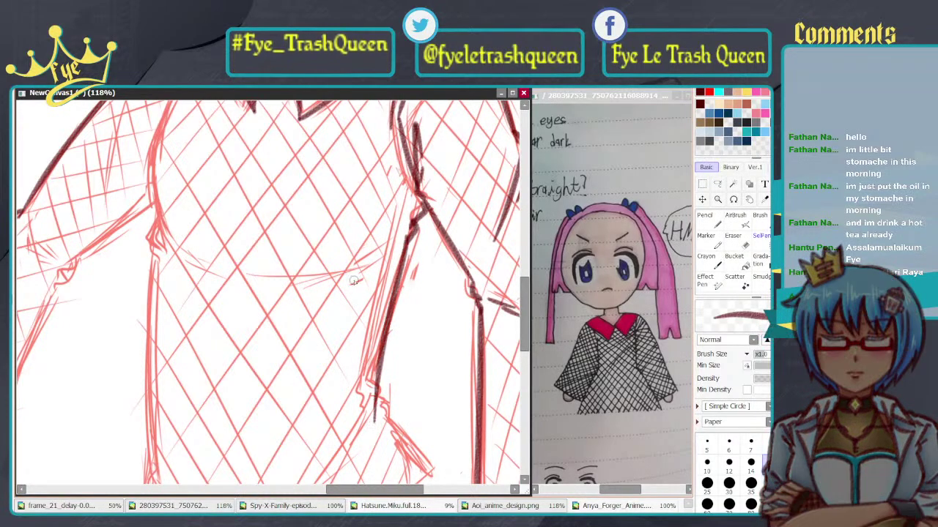
key(ctrl+z)
drag(378, 319, 361, 421)
key(ctrl+z)
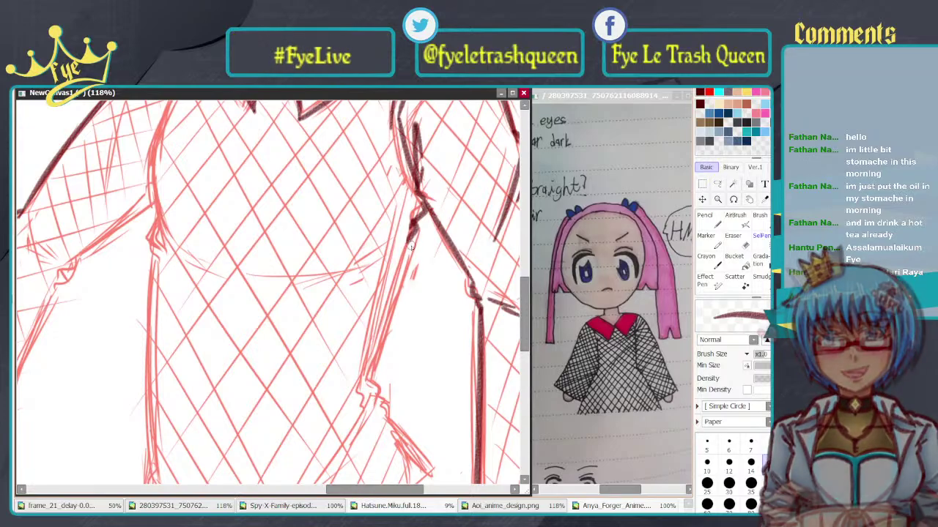
drag(408, 240, 370, 431)
key(ctrl+z)
drag(407, 240, 369, 411)
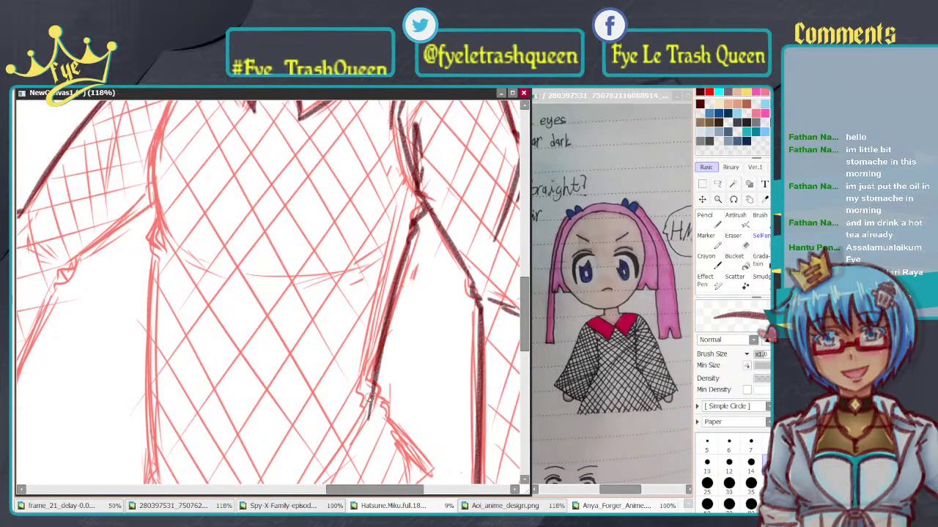
Step: Ink the waist fold, the flared edge below it and the top's hem curving to its lowest point
scroll(398, 357, down, 6)
scroll(388, 335, up, 4)
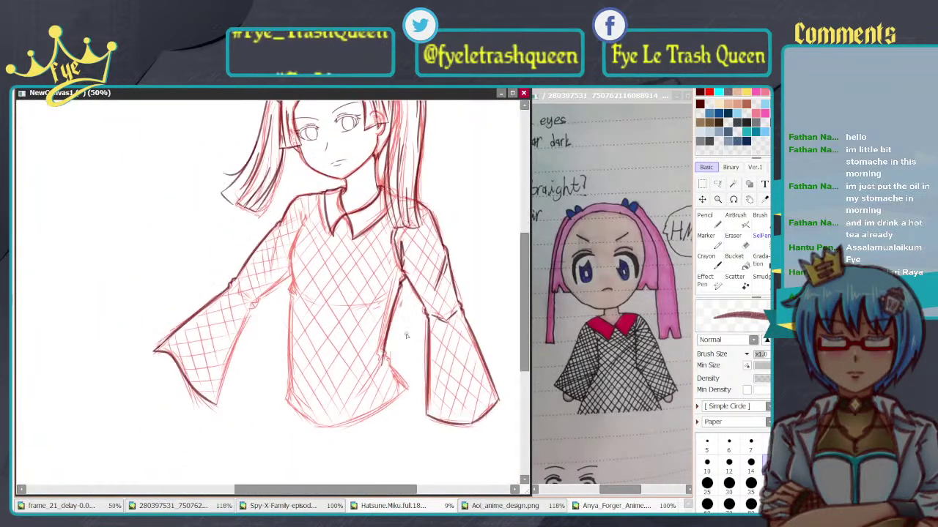
drag(388, 335, 389, 266)
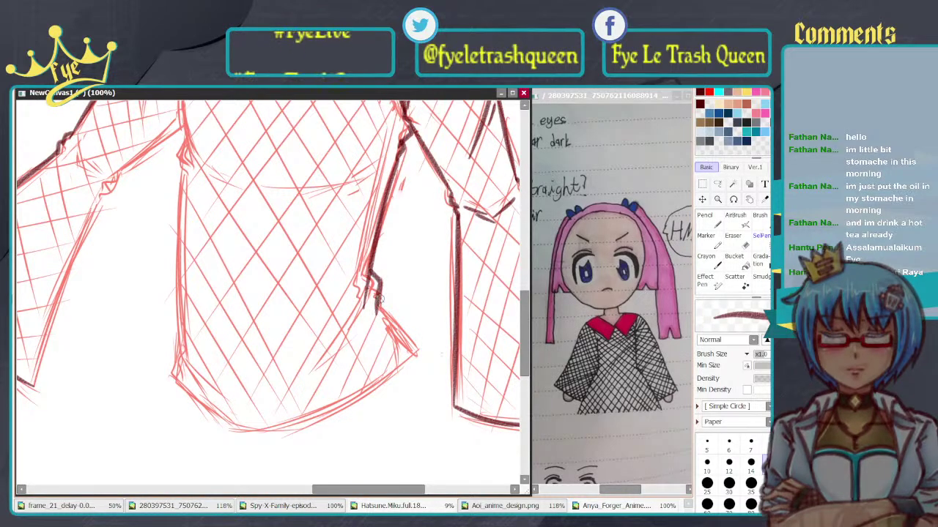
mouse_move(379, 300)
mouse_down()
mouse_move(418, 353)
mouse_move(264, 429)
mouse_up()
key(ctrl+z)
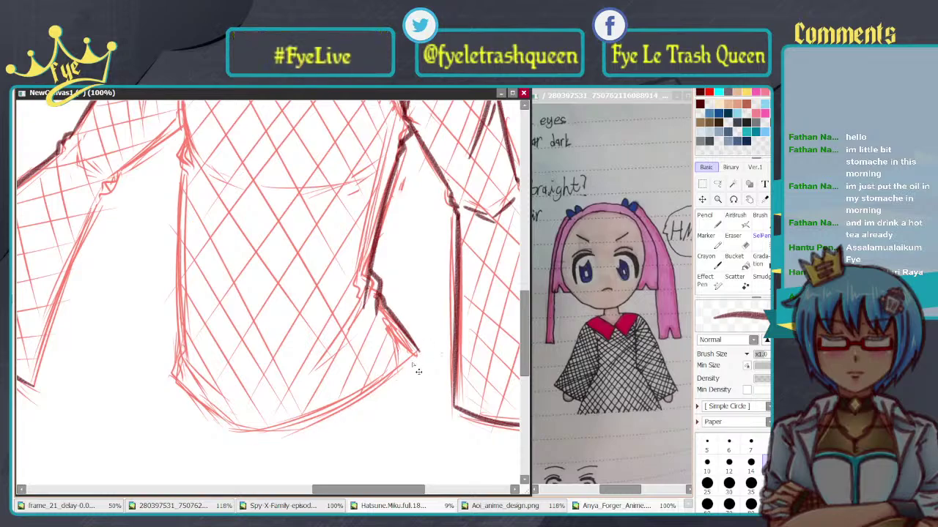
mouse_move(419, 353)
mouse_down()
mouse_move(392, 381)
mouse_move(256, 432)
mouse_up()
Step: Add two diagonal crease strokes inside the top, running from her left waist fold toward the hem
drag(271, 260, 384, 286)
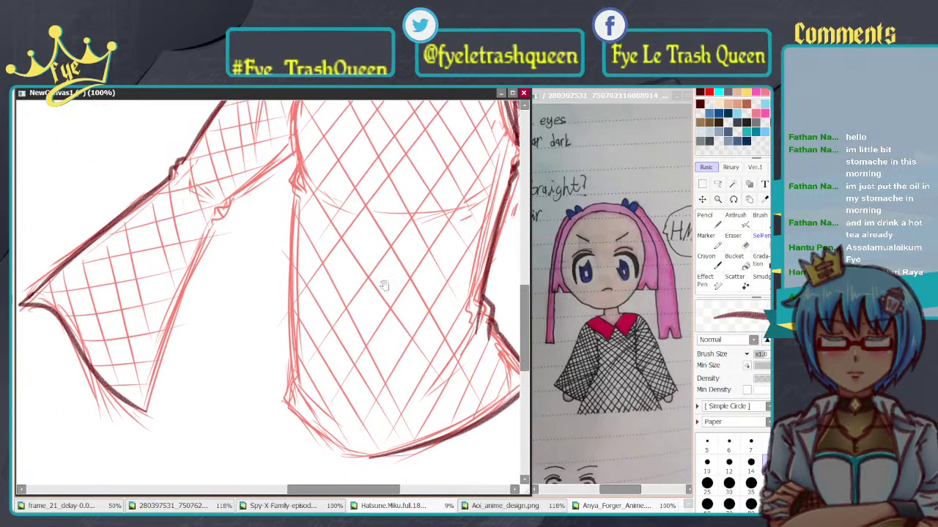
drag(480, 340, 405, 409)
drag(479, 346, 455, 375)
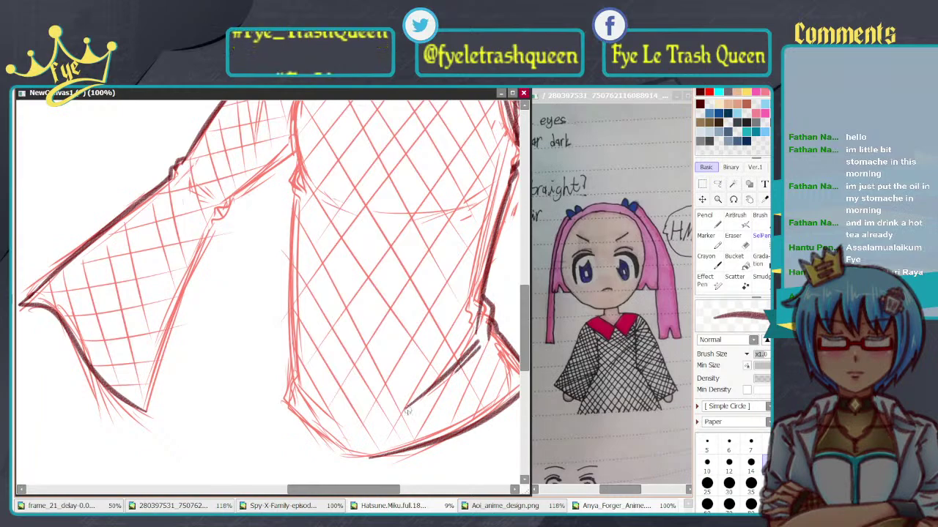
Step: Ink the armhole line on her right side from the shoulder down to the armpit, with short fold strokes at its end
drag(360, 153, 327, 314)
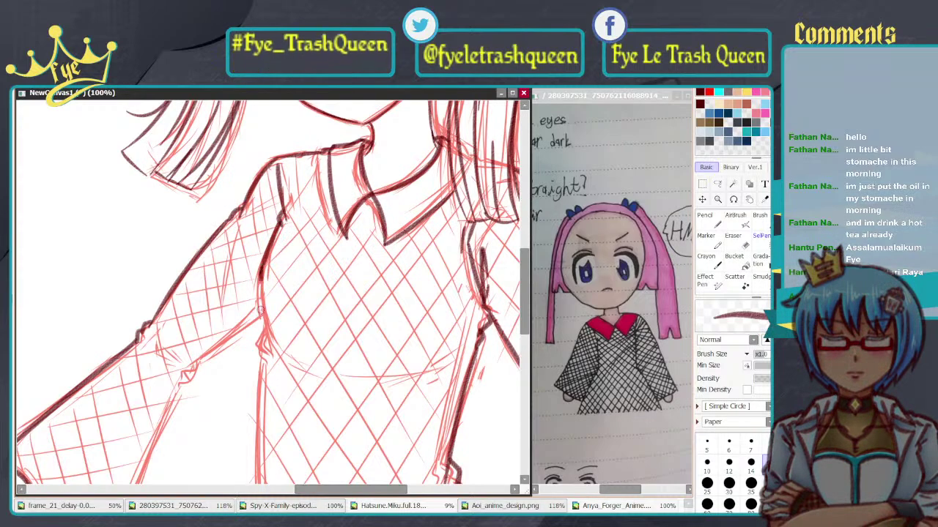
mouse_move(261, 275)
mouse_down()
mouse_move(268, 338)
mouse_move(215, 228)
mouse_move(316, 305)
mouse_up()
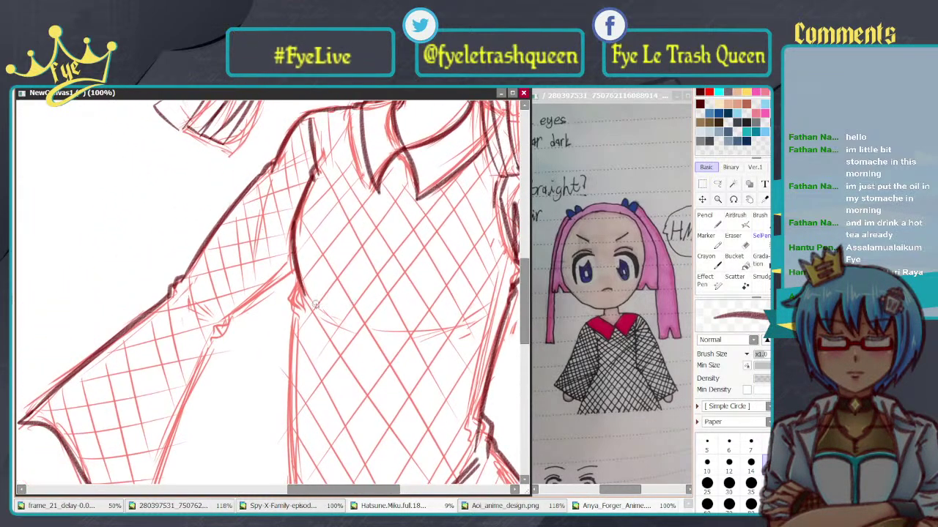
key(ctrl+z)
mouse_move(315, 175)
mouse_down()
mouse_move(293, 232)
mouse_move(308, 293)
mouse_up()
key(ctrl+z)
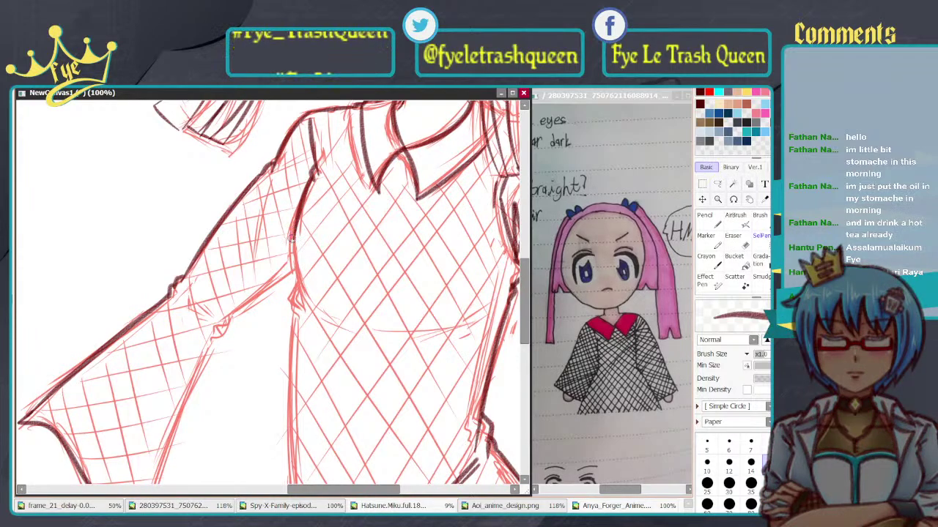
mouse_move(293, 240)
mouse_down()
mouse_move(293, 282)
mouse_move(236, 230)
mouse_move(233, 247)
mouse_move(235, 227)
mouse_move(235, 252)
mouse_up()
key(ctrl+z)
mouse_move(253, 329)
mouse_down()
mouse_move(283, 313)
mouse_move(306, 260)
mouse_move(273, 363)
mouse_up()
key(ctrl+z)
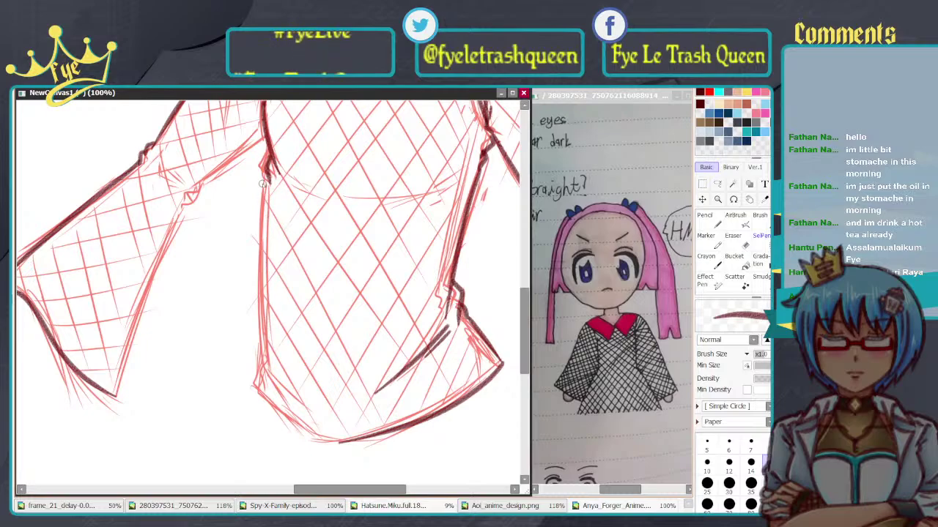
Step: Ink the torso's side line from her right armpit to the waist fold and the short edge down to the hem corner
drag(269, 179, 272, 353)
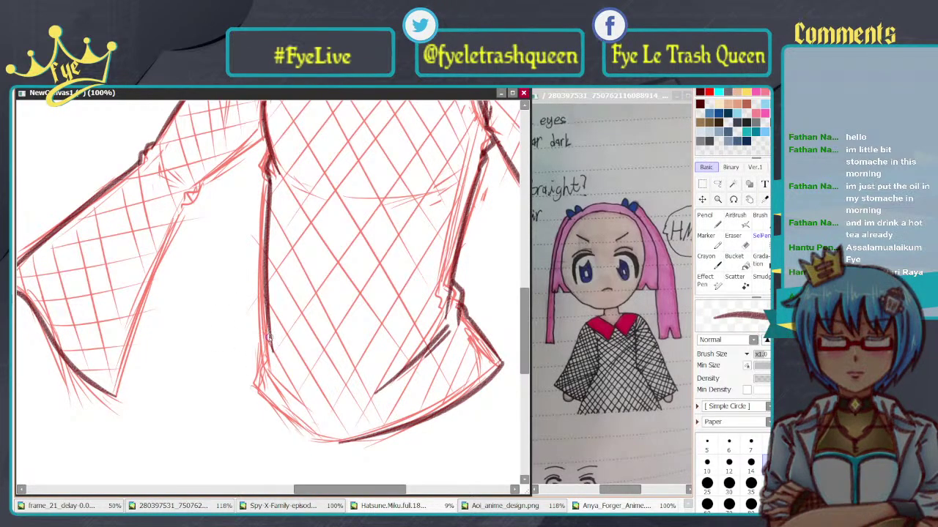
drag(269, 355, 253, 390)
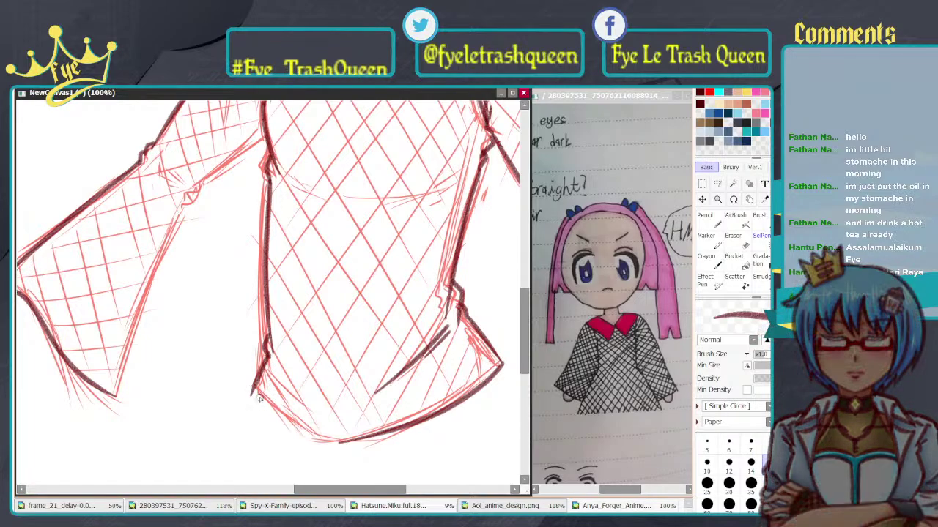
key(ctrl+z)
drag(268, 356, 254, 388)
key(ctrl+z)
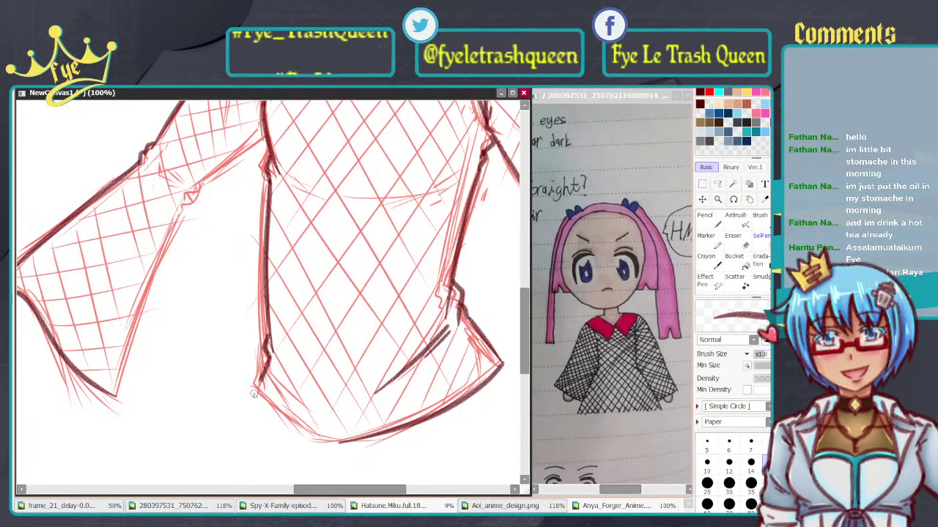
Step: Ink the hem from its corner on her right side to the lowest point, joining the line already inked
mouse_move(268, 355)
mouse_down()
mouse_move(255, 392)
mouse_move(268, 404)
mouse_move(252, 395)
mouse_move(325, 444)
mouse_up()
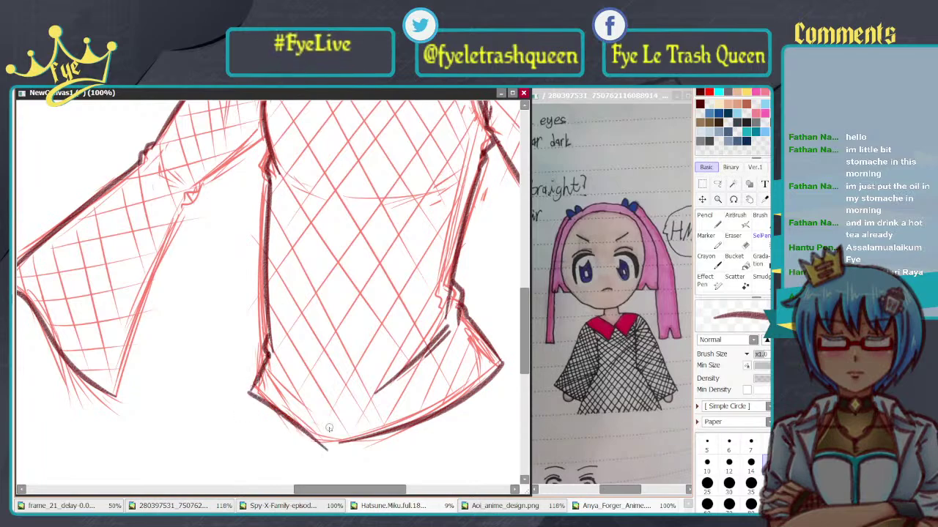
key(ctrl+z)
drag(252, 392, 343, 442)
key(ctrl+z)
drag(251, 390, 338, 433)
key(ctrl+z)
drag(252, 393, 334, 432)
key(ctrl+z)
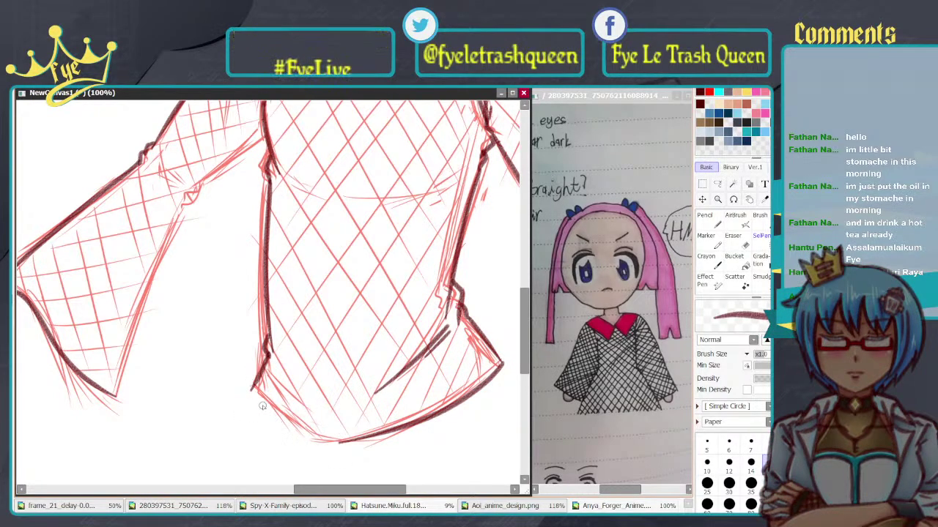
drag(252, 392, 331, 438)
key(ctrl+z)
drag(250, 388, 328, 436)
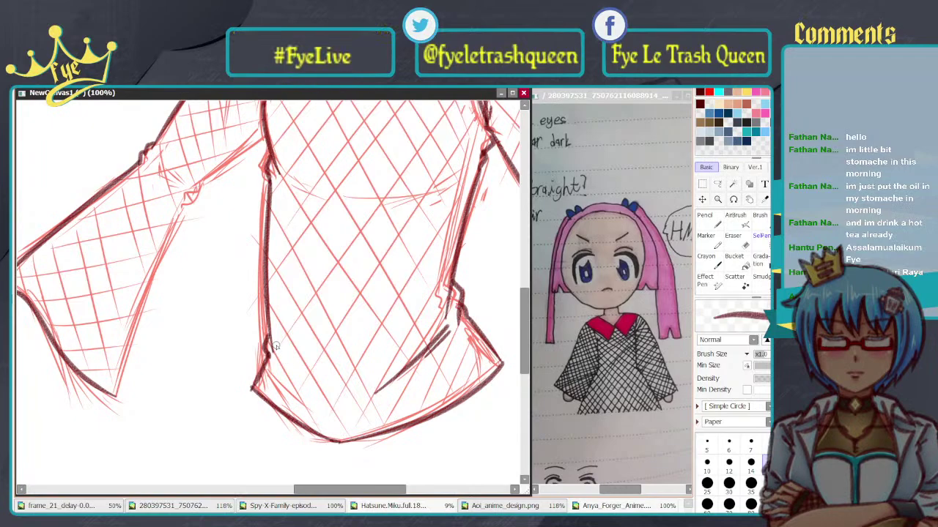
Step: Add short diagonal crease strokes inside the top beside her right waist fold
key(ctrl+z)
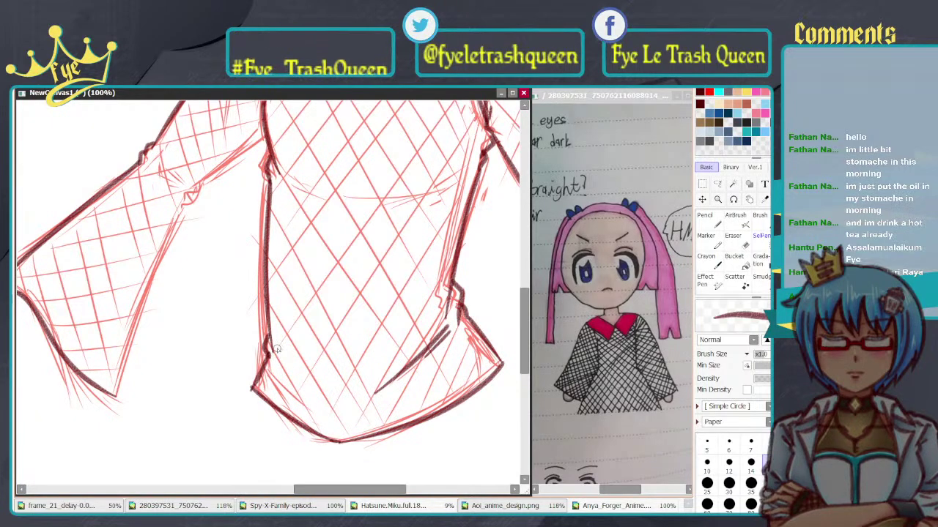
mouse_move(274, 350)
mouse_down()
mouse_move(312, 402)
mouse_move(295, 399)
mouse_up()
key(ctrl+z)
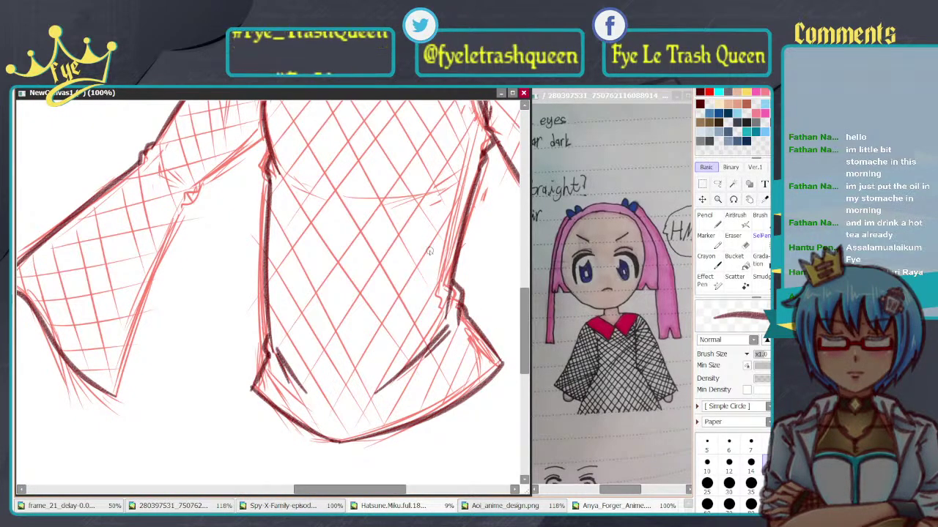
Step: Ink a second line inside the torso's left side from the armpit to the waist fold and add a crease stroke at the armpit
drag(479, 165, 395, 172)
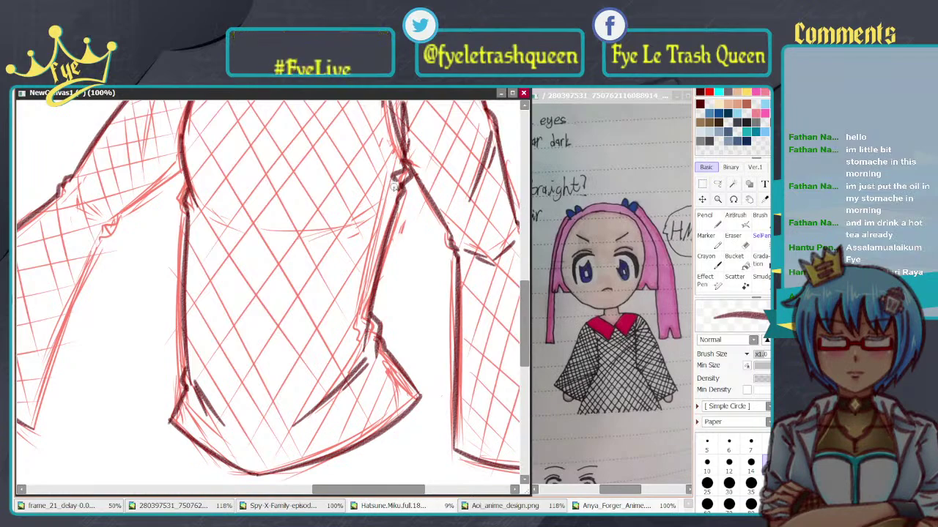
drag(392, 187, 362, 324)
key(ctrl+z)
mouse_move(395, 183)
mouse_down()
mouse_move(361, 325)
mouse_move(416, 399)
mouse_up()
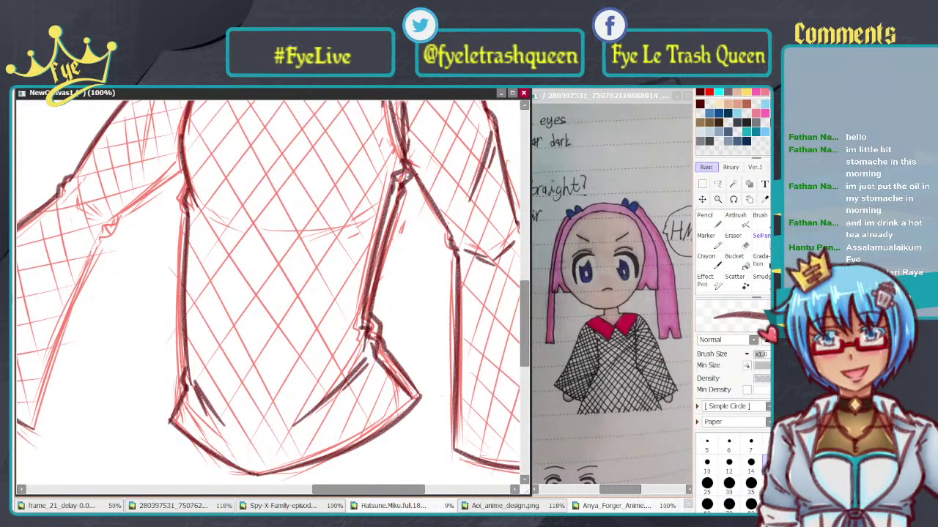
drag(375, 186, 412, 170)
key(ctrl+z)
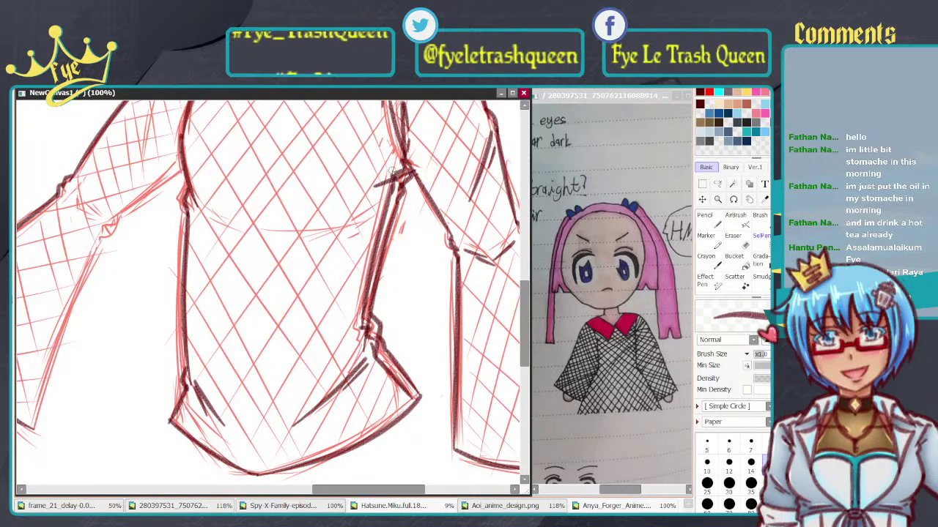
Step: Try to ink a long, slightly slanted fold line with a shorter line beside it down the middle of the torso
drag(253, 194, 355, 289)
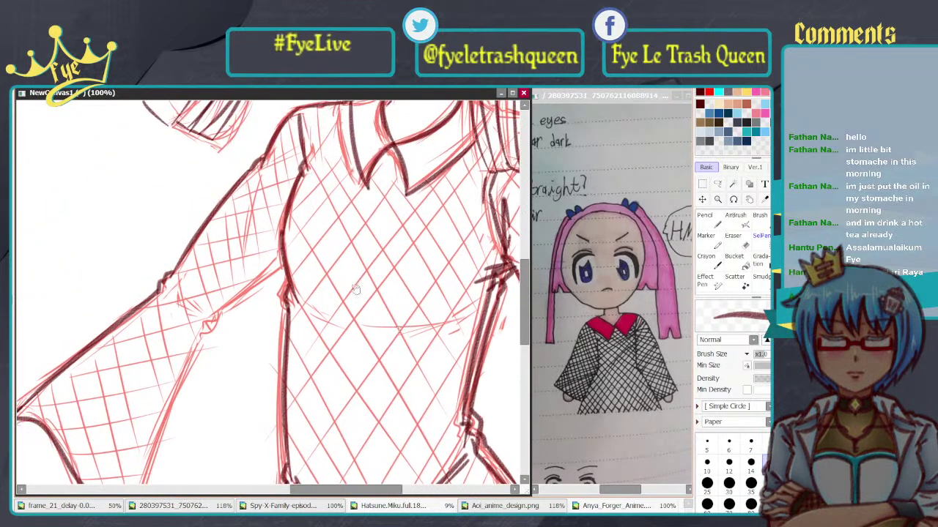
drag(382, 350, 318, 293)
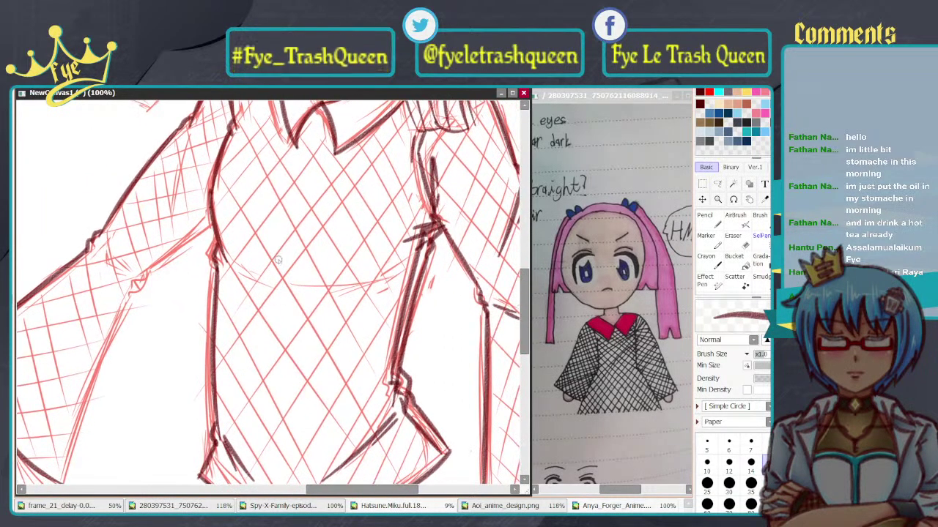
drag(271, 242, 292, 383)
key(ctrl+z)
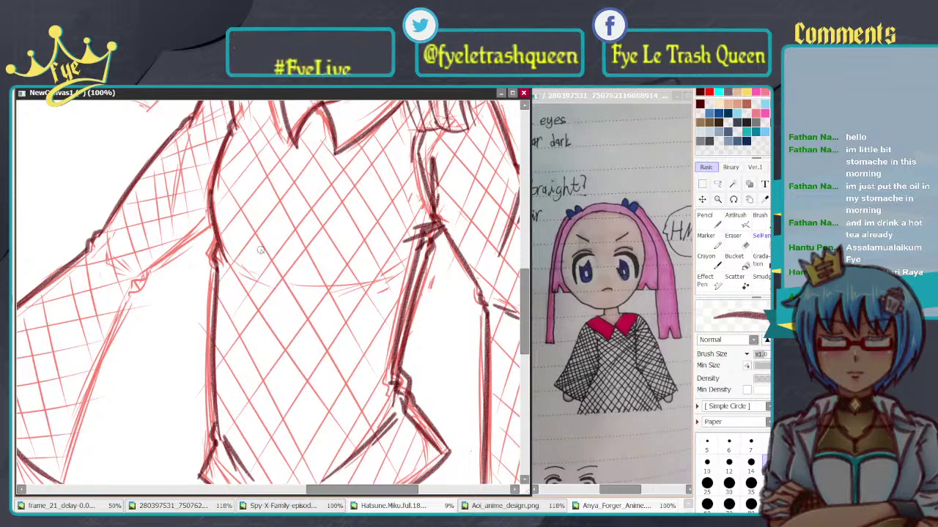
drag(272, 243, 291, 375)
key(ctrl+z)
drag(272, 274, 266, 353)
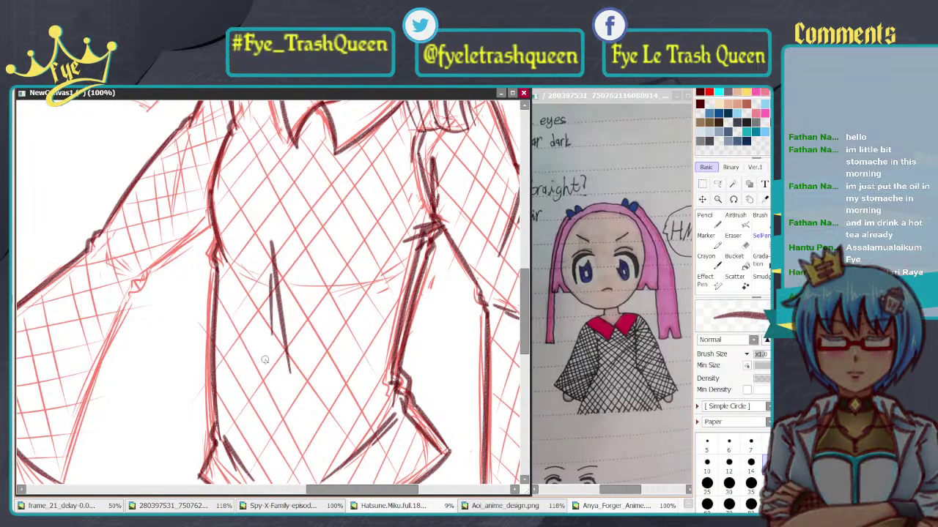
key(ctrl+z)
key(ctrl+z)
drag(276, 249, 295, 388)
key(ctrl+z)
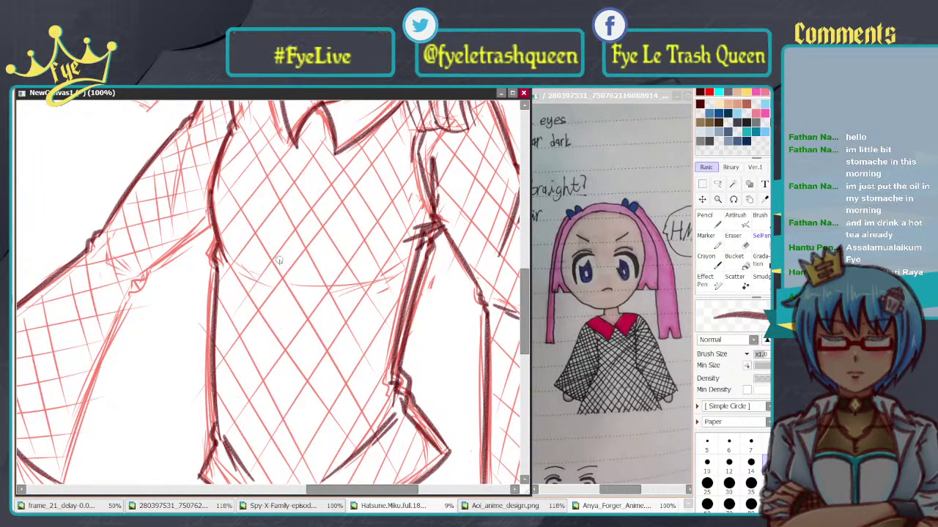
drag(280, 248, 293, 361)
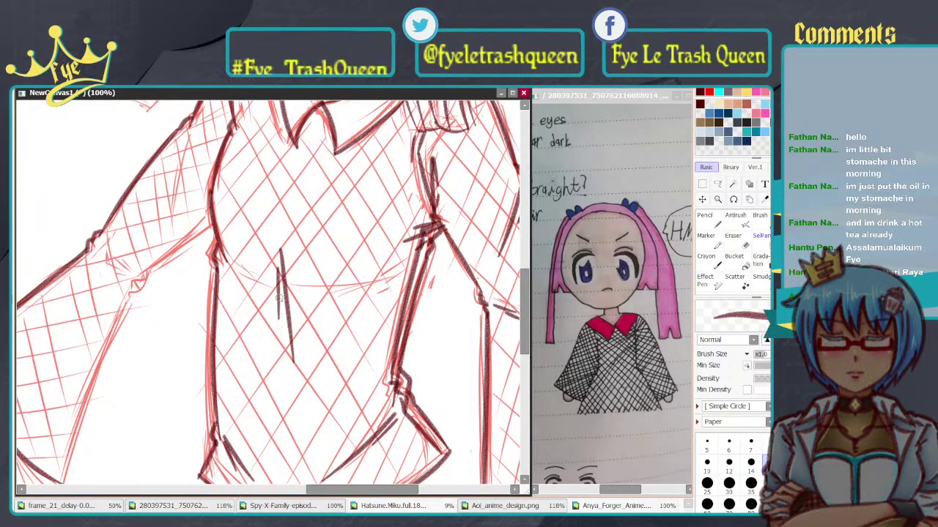
scroll(279, 297, down, 7)
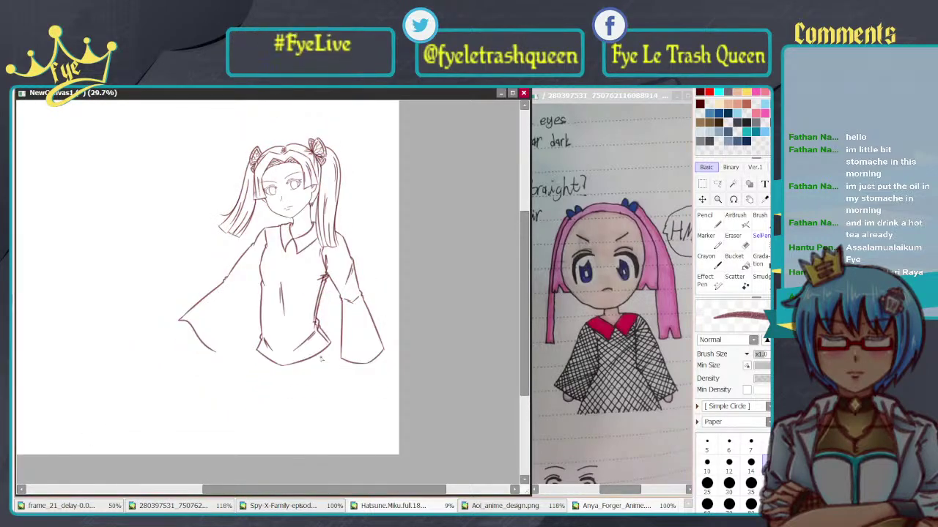
scroll(292, 264, up, 4)
key(ctrl+z)
key(ctrl+z)
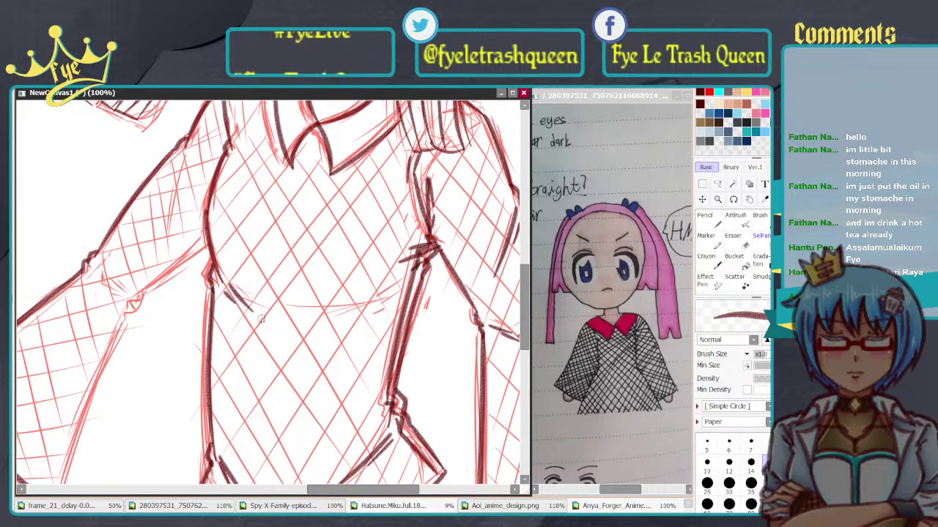
Step: Try to ink short diagonal crease strokes beneath the chest, angled inward from both sides of the torso
drag(401, 284, 346, 320)
drag(401, 284, 355, 312)
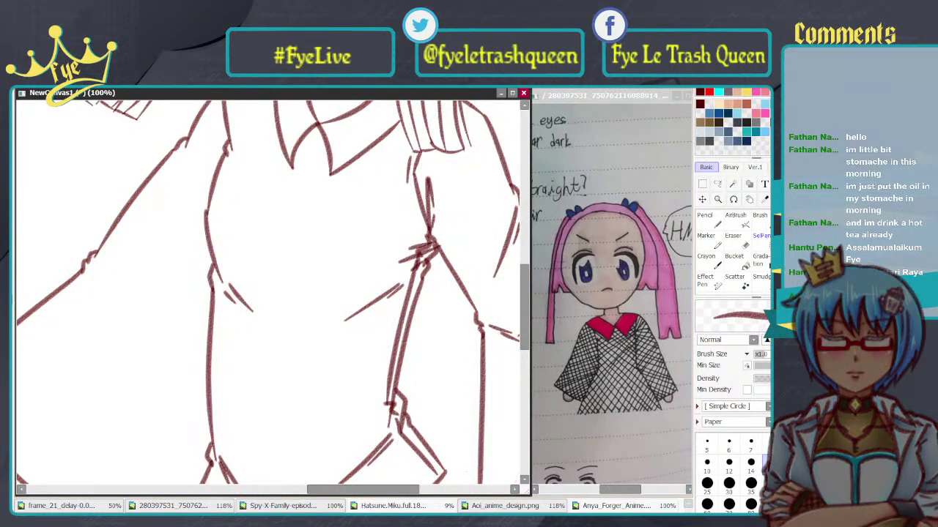
scroll(170, 383, down, 7)
drag(283, 396, 455, 411)
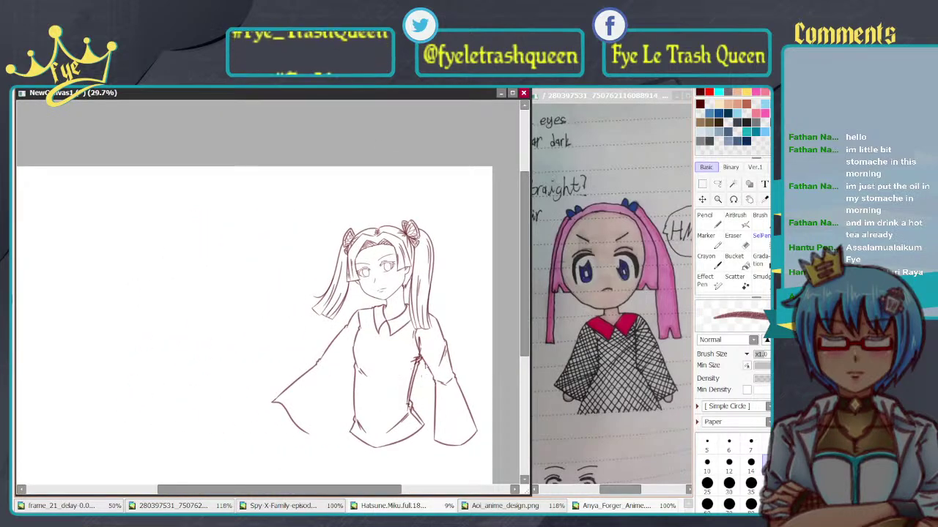
scroll(421, 363, up, 2)
scroll(389, 369, down, 3)
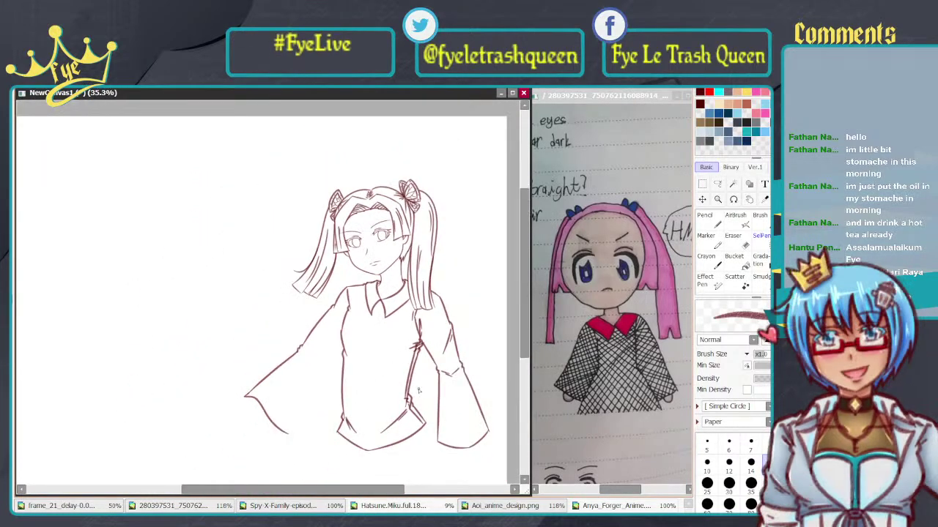
scroll(419, 386, up, 2)
drag(382, 385, 314, 360)
scroll(313, 359, up, 3)
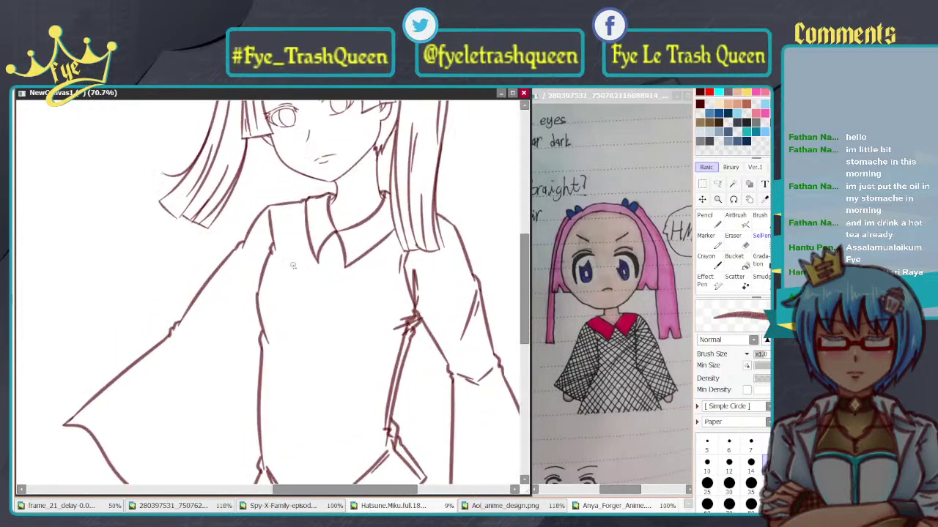
scroll(293, 313, up, 1)
scroll(252, 296, up, 1)
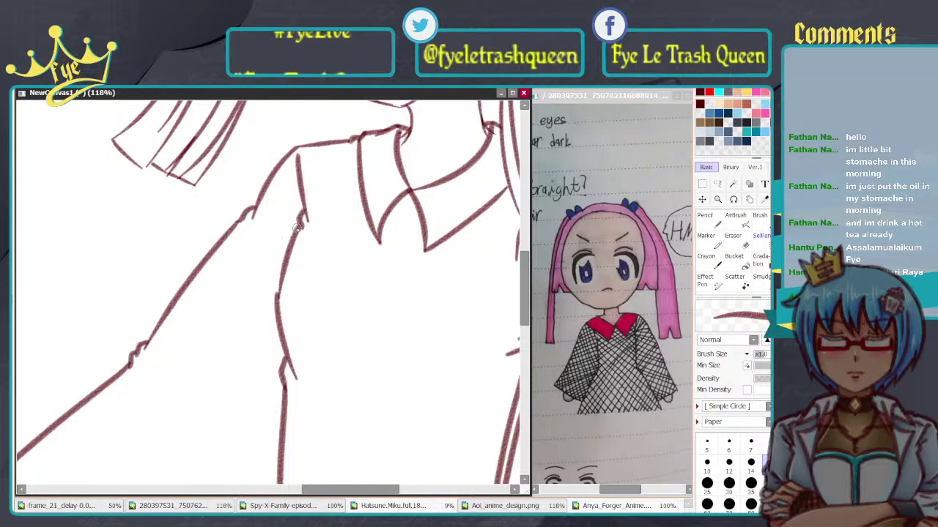
key(a)
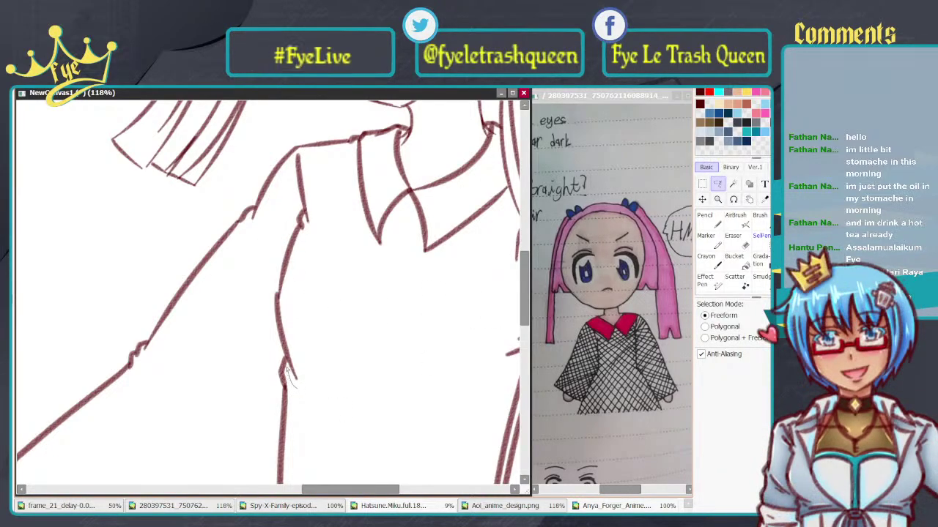
drag(267, 261, 298, 230)
click(356, 337)
Step: Erase the curved chest-side line between her right shoulder crease and the straight torso side, using a size 30 eraser
key(e)
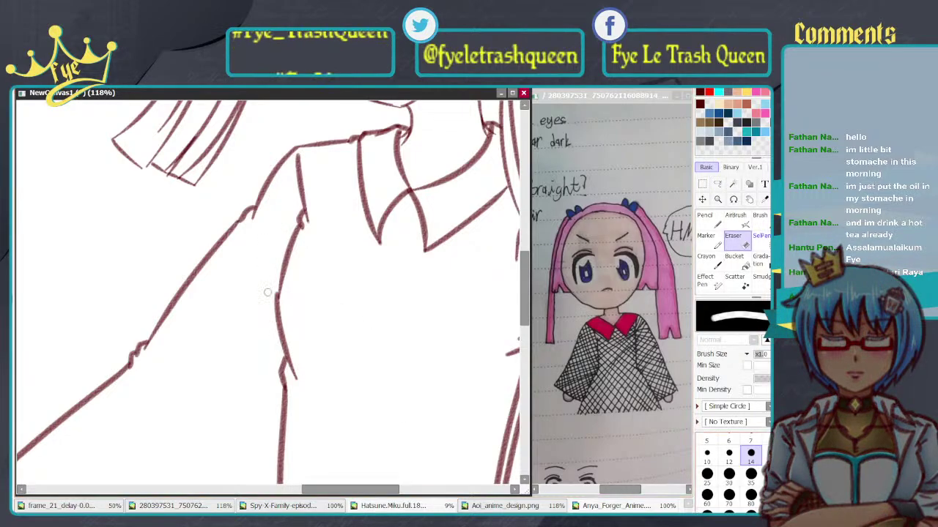
key(bracketright)
key(bracketright)
key(bracketright)
key(bracketright)
mouse_move(296, 375)
mouse_down()
mouse_move(278, 314)
mouse_move(290, 233)
mouse_up()
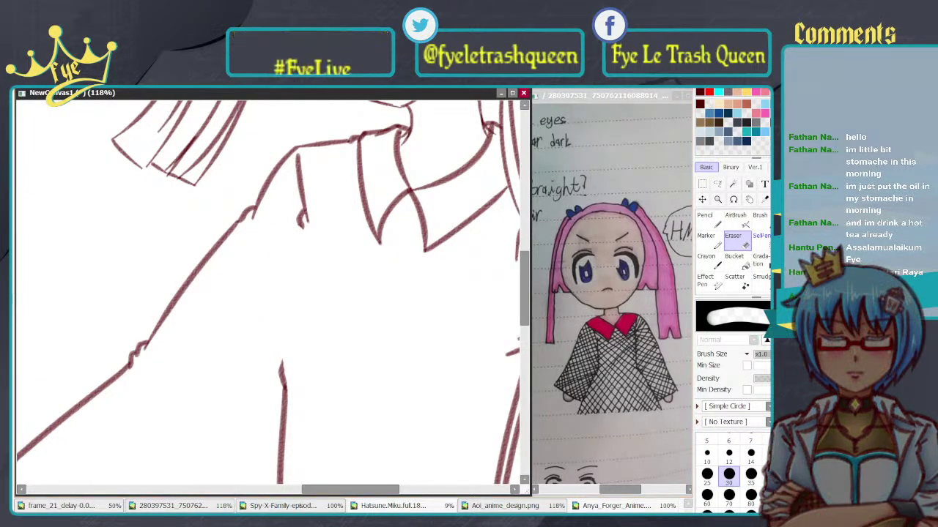
Step: Re-ink the chest-side curve with the pen from her right shoulder crease down past the armpit, overlapping the torso's side line
click(6, 440)
scroll(391, 354, down, 2)
drag(385, 322, 351, 307)
scroll(315, 280, up, 1)
scroll(314, 278, up, 1)
drag(371, 275, 342, 279)
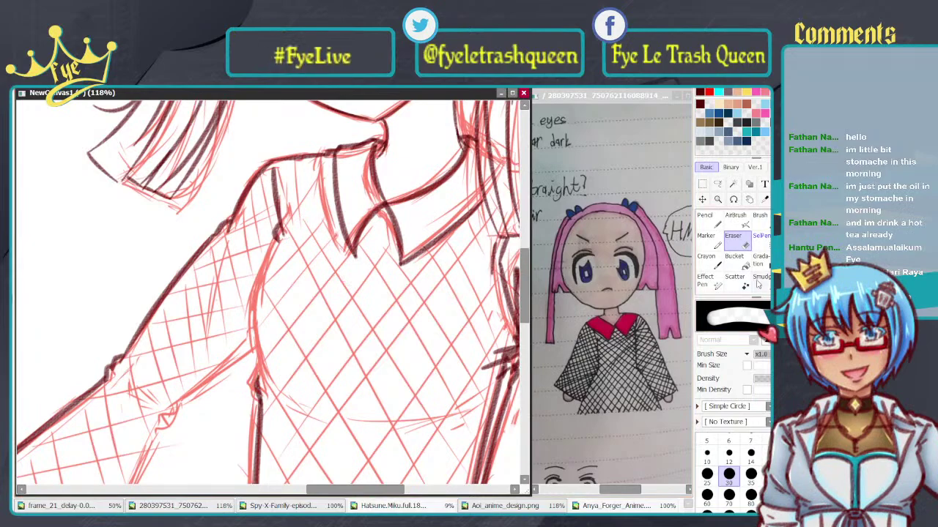
click(788, 281)
drag(270, 268, 300, 272)
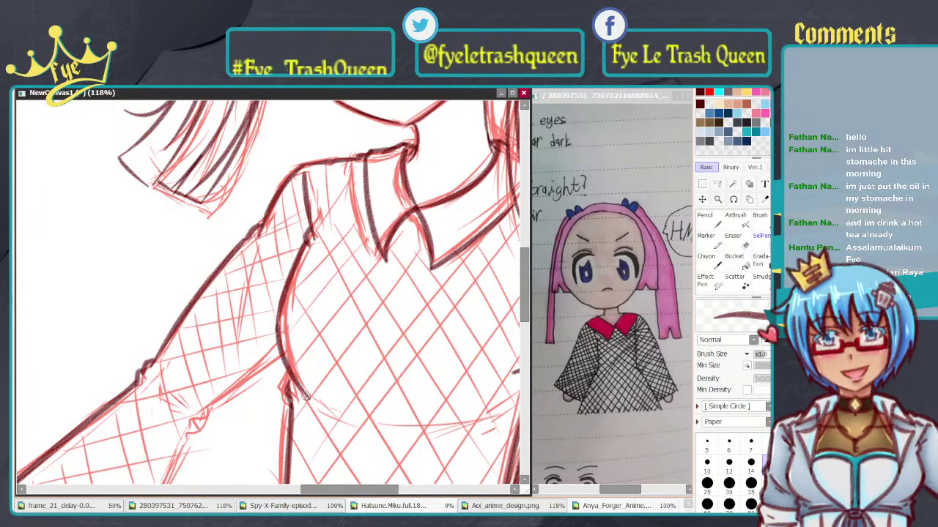
mouse_move(278, 325)
mouse_down()
mouse_move(283, 366)
mouse_move(304, 399)
mouse_up()
key(ctrl+z)
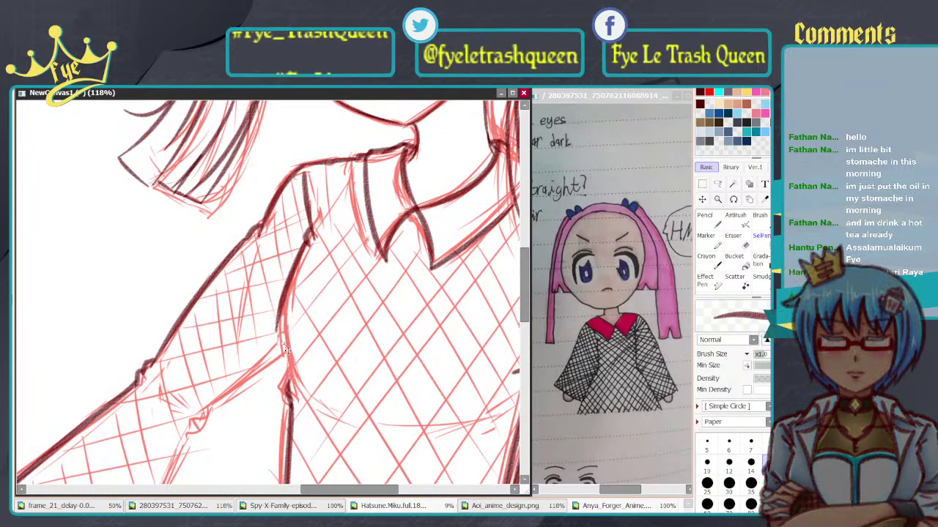
drag(278, 326, 306, 396)
key(ctrl+z)
drag(275, 328, 303, 407)
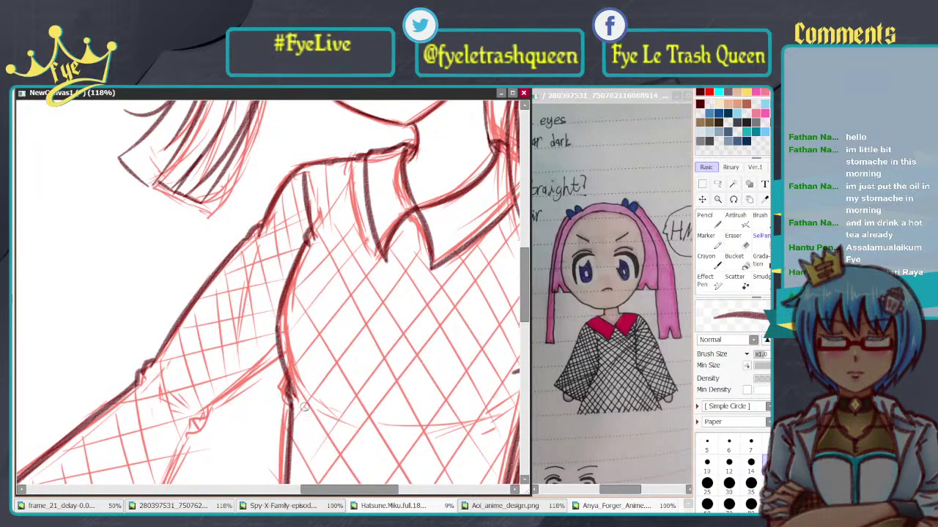
key(ctrl+z)
drag(276, 330, 303, 404)
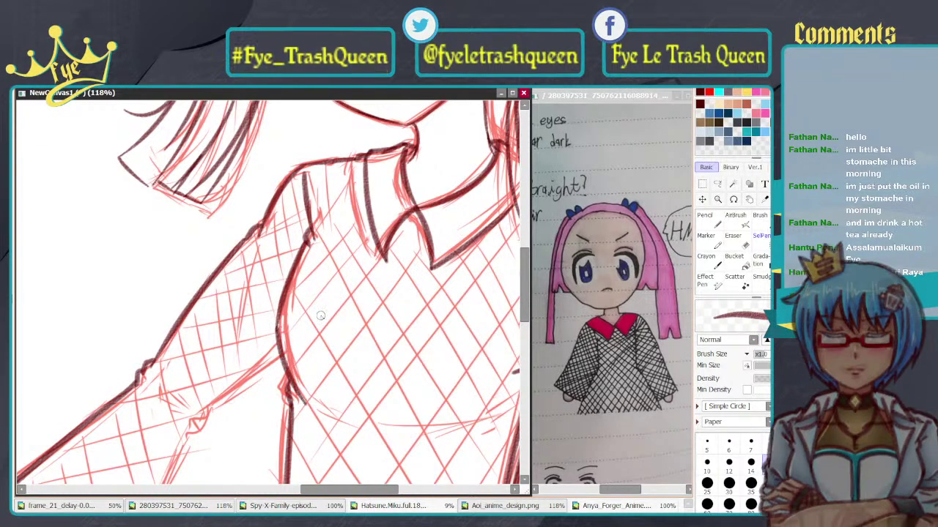
key(ctrl+z)
drag(277, 328, 314, 393)
key(ctrl+z)
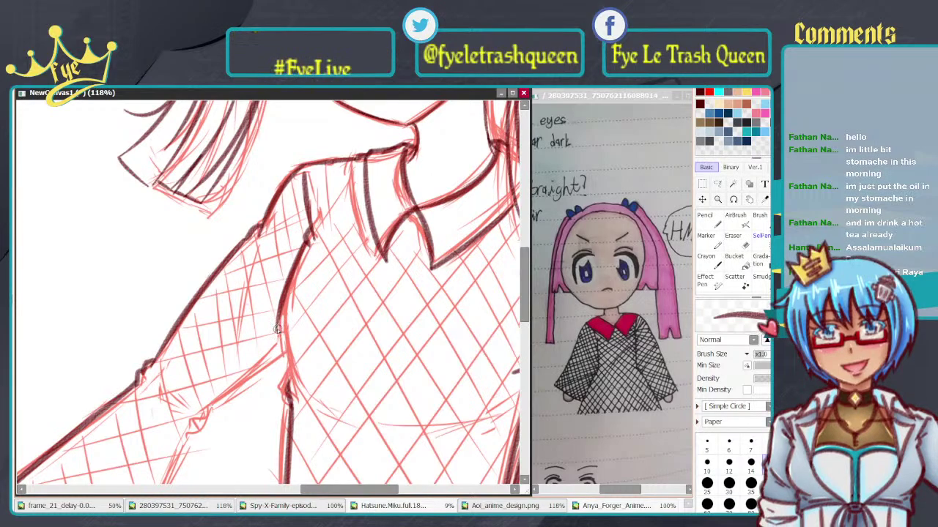
mouse_move(278, 338)
mouse_down()
mouse_move(287, 371)
mouse_move(308, 389)
mouse_up()
key(ctrl+z)
drag(278, 330, 302, 399)
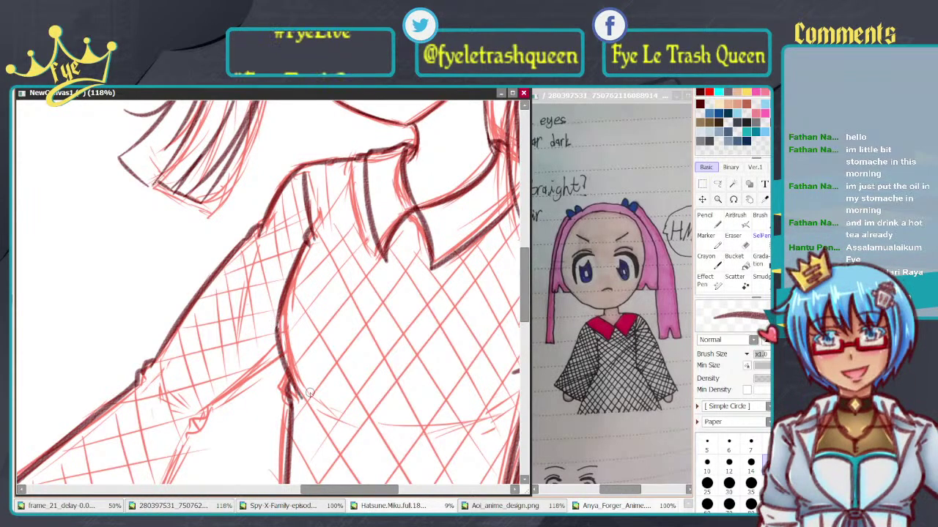
Step: Try to ink a long diagonal fold line with a shorter stroke beside it from below the chest toward the hem
mouse_move(382, 432)
mouse_down()
mouse_move(381, 408)
mouse_move(312, 374)
mouse_up()
mouse_move(255, 362)
mouse_down()
mouse_move(281, 252)
mouse_move(326, 381)
mouse_up()
key(ctrl+z)
mouse_move(288, 235)
mouse_down()
mouse_move(341, 391)
mouse_move(314, 338)
mouse_move(344, 402)
mouse_up()
key(ctrl+z)
key(ctrl+z)
drag(293, 245, 330, 412)
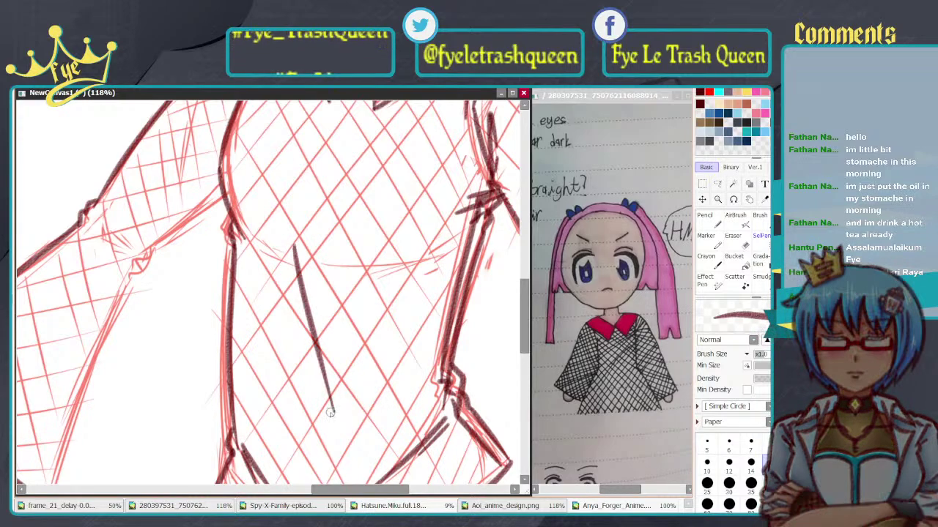
drag(291, 271, 303, 356)
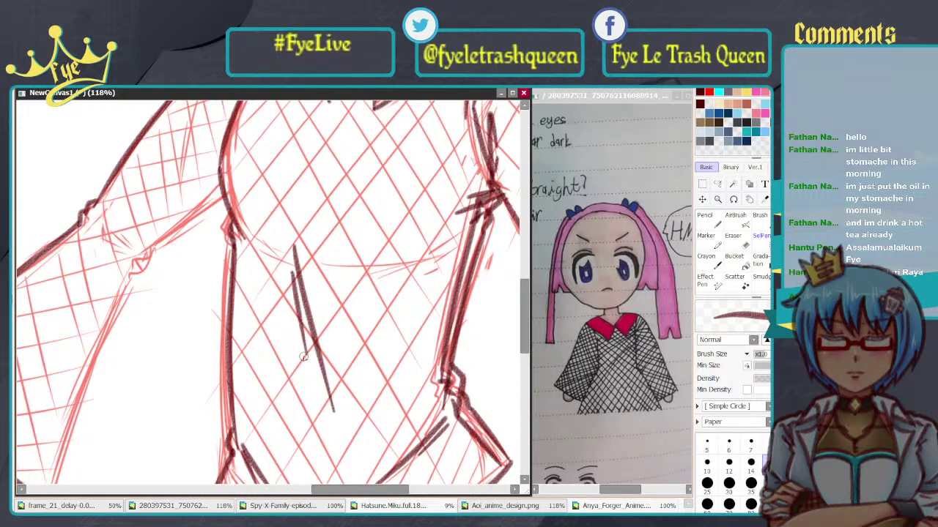
scroll(336, 308, down, 8)
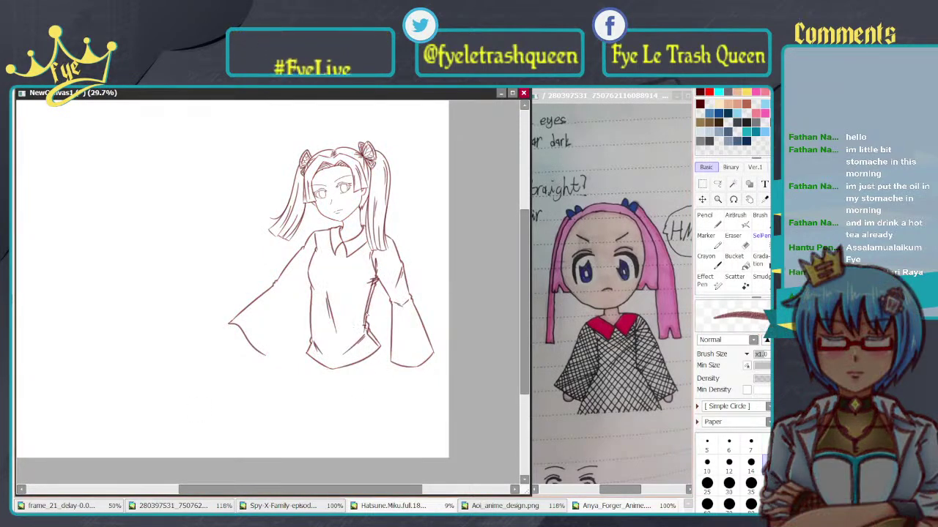
scroll(309, 300, up, 4)
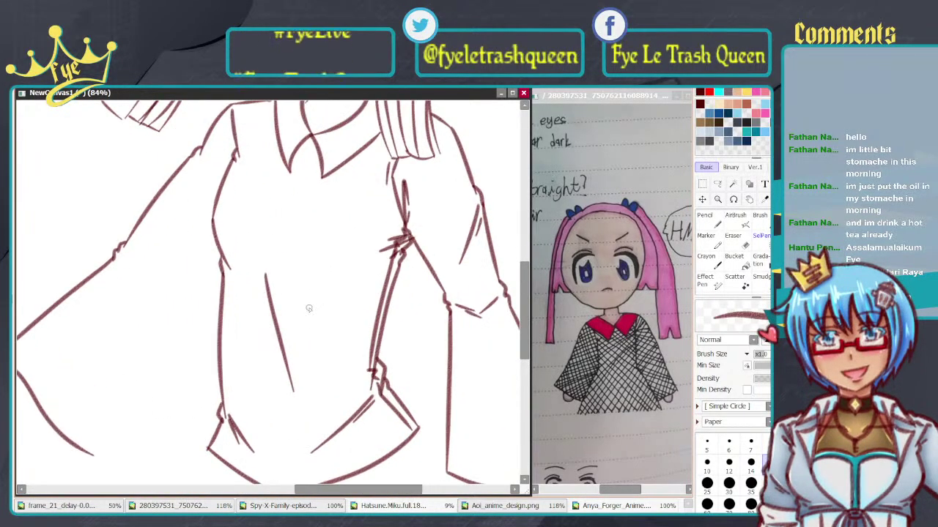
key(ctrl+z)
Step: Try to ink a gently curved fold line nearer the torso's centre, with a short broken stroke alongside it
drag(283, 270, 308, 381)
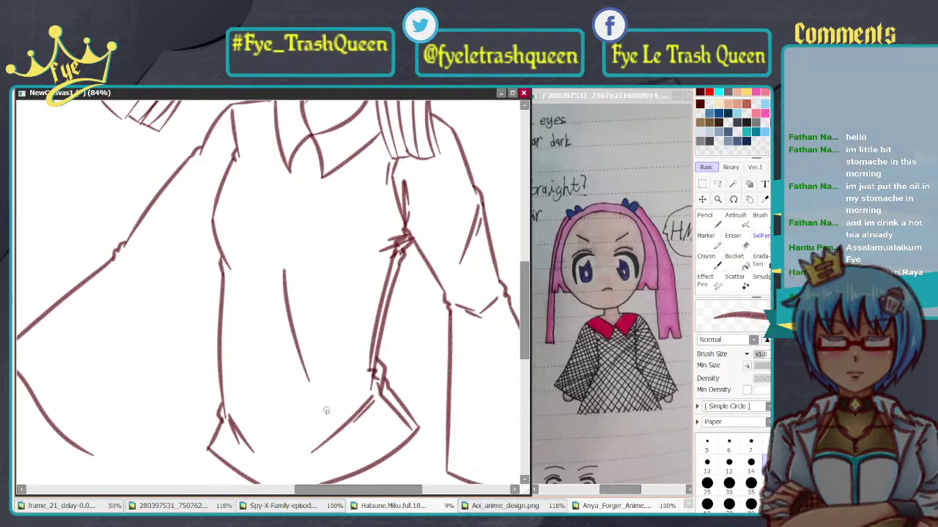
key(ctrl+z)
drag(285, 264, 312, 395)
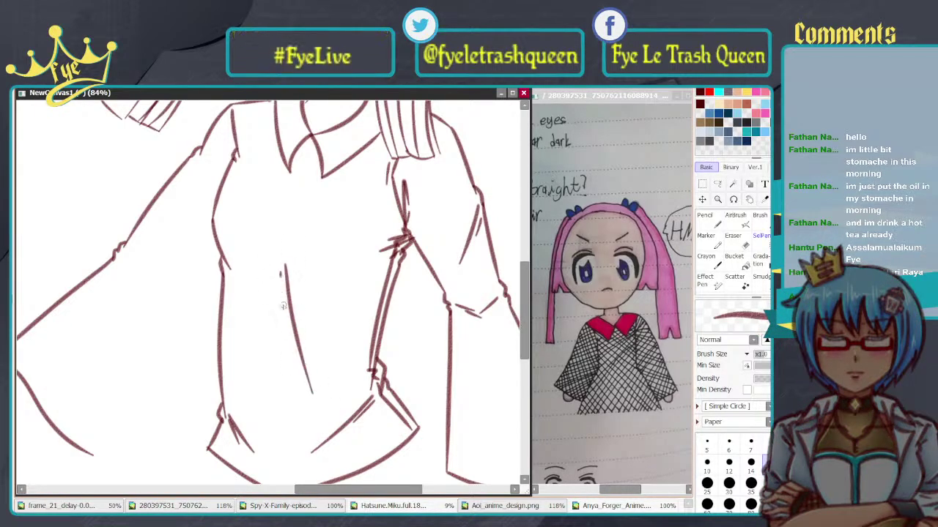
drag(283, 307, 287, 318)
scroll(337, 309, down, 7)
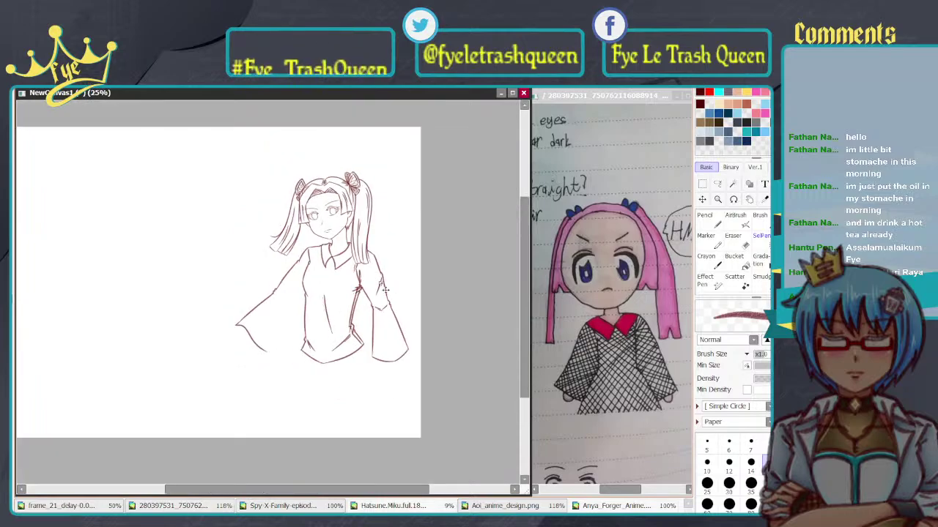
key(ctrl+z)
key(ctrl+z)
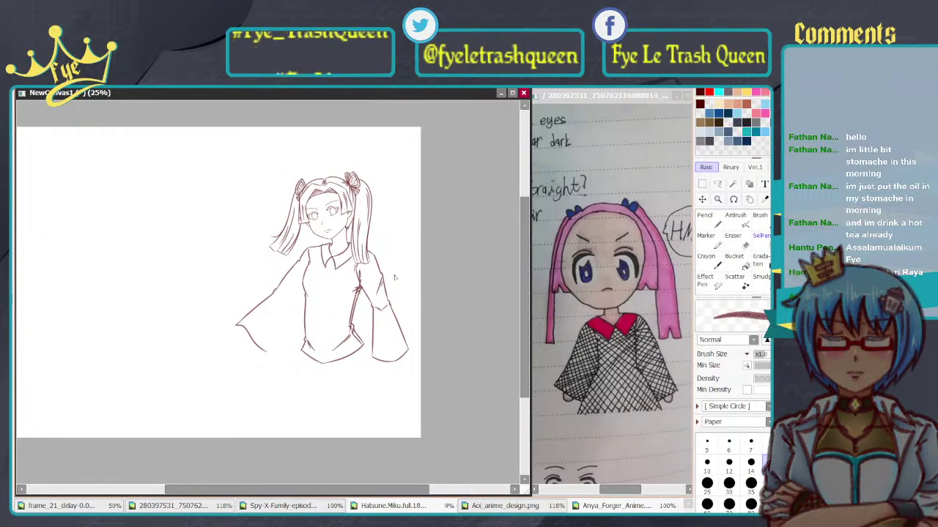
Step: Ink a shallow curved fold line under the chest with a short parallel stroke beneath it, redoing unsatisfactory strokes
scroll(396, 279, up, 4)
scroll(369, 297, up, 1)
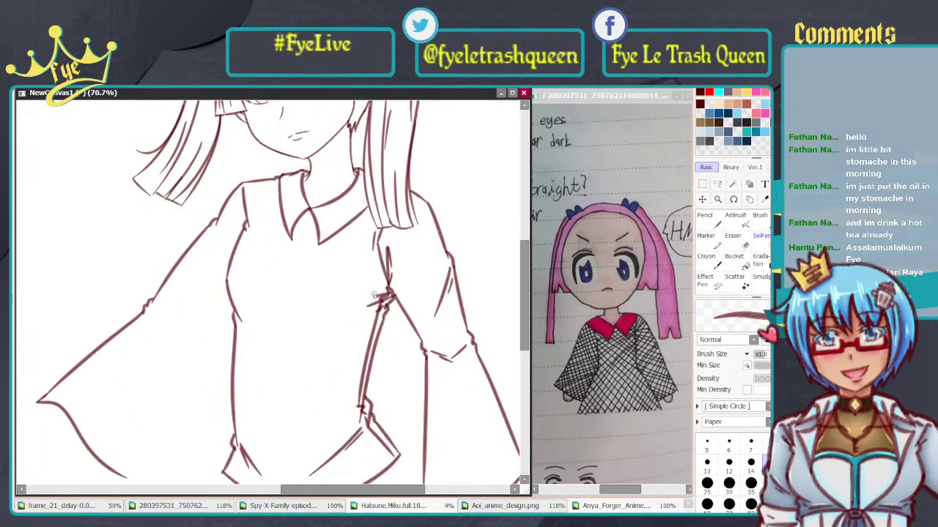
scroll(363, 313, down, 2)
scroll(352, 323, up, 2)
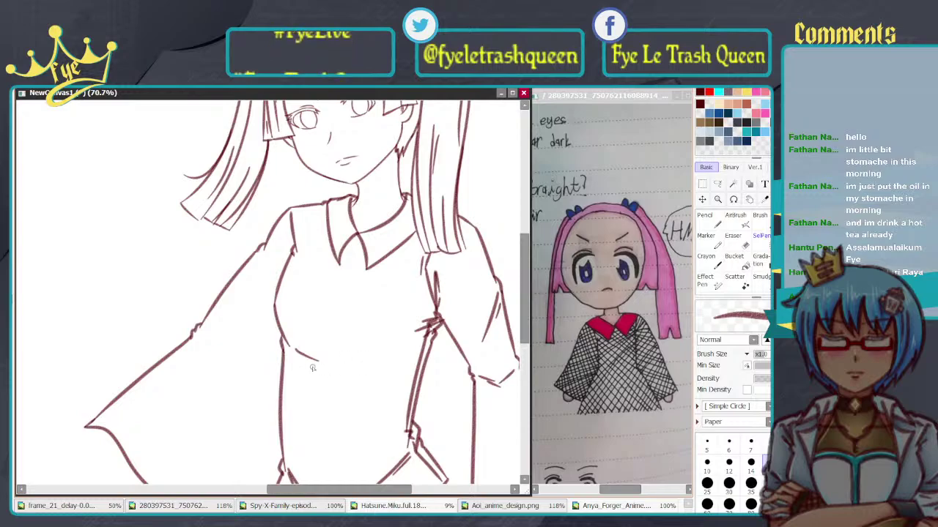
key(ctrl+z)
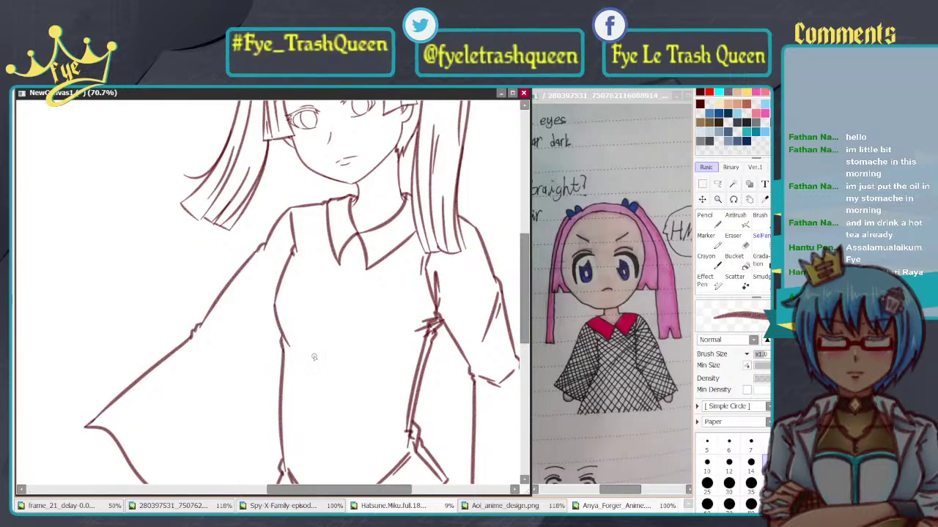
drag(306, 348, 388, 350)
key(ctrl+z)
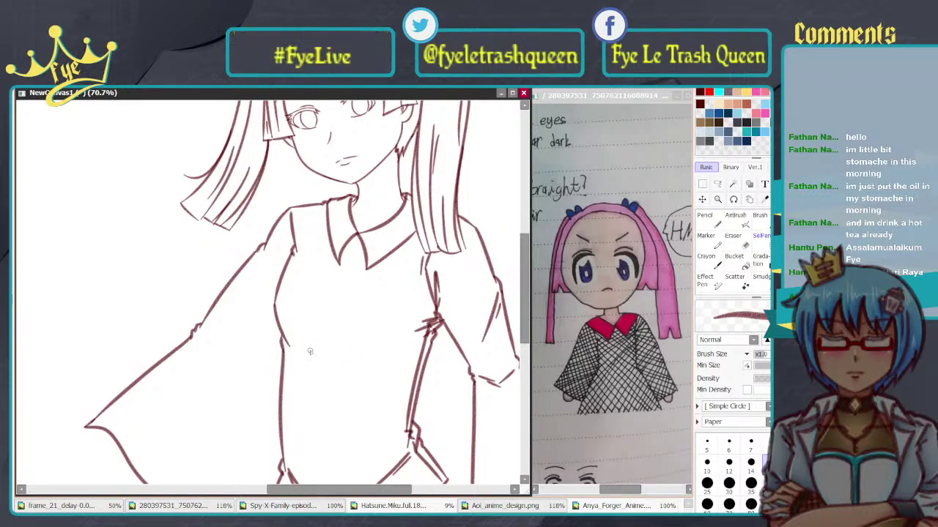
drag(309, 350, 391, 351)
key(ctrl+z)
mouse_move(309, 350)
mouse_down()
mouse_move(372, 351)
mouse_move(349, 360)
mouse_up()
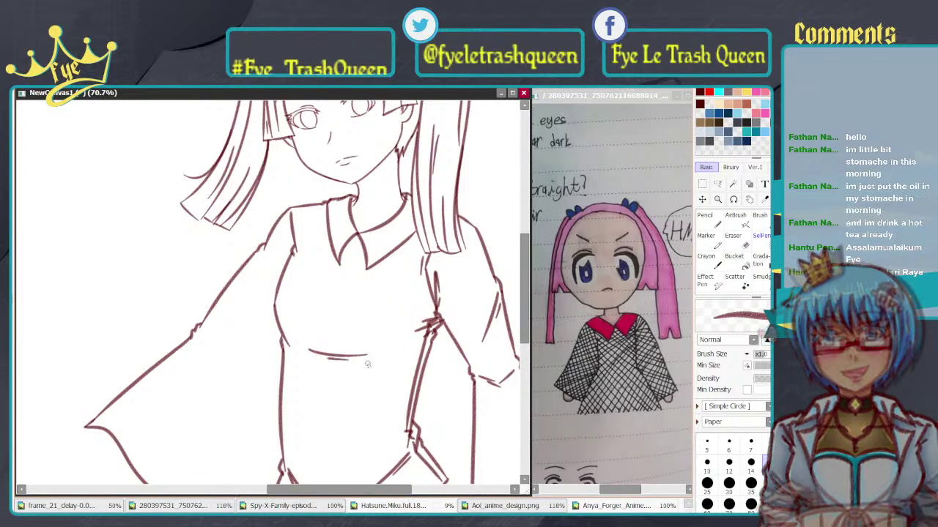
Step: With the red sketch visible, ink the underside of her right upper sleeve from the armpit to the small elbow pleat
scroll(368, 332, down, 4)
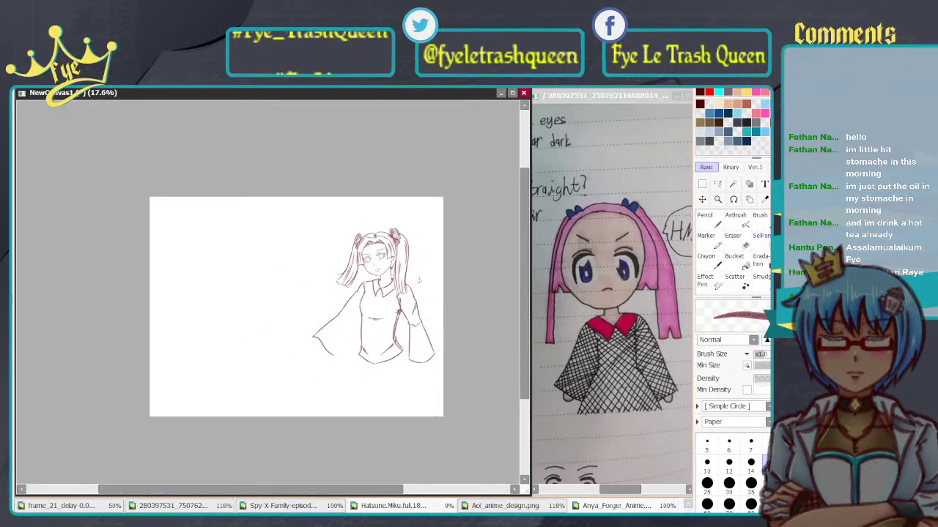
scroll(424, 276, up, 1)
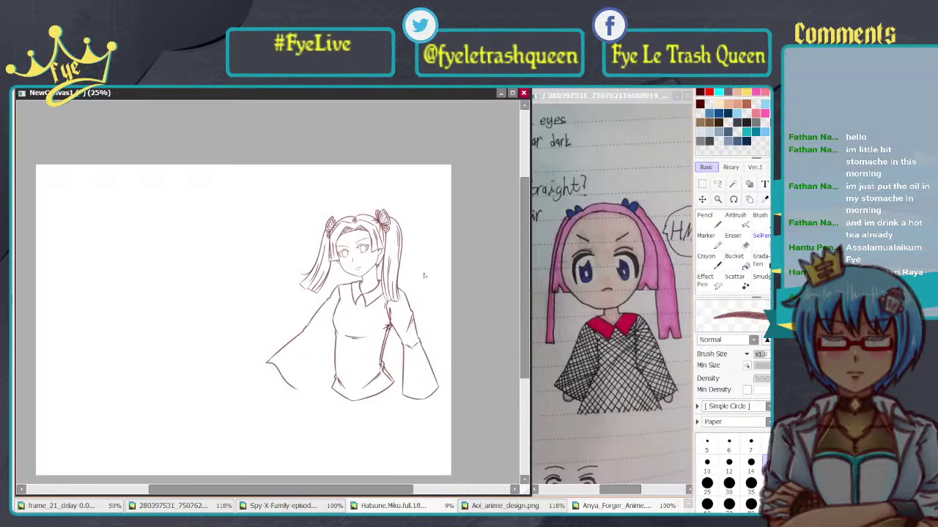
scroll(413, 277, up, 1)
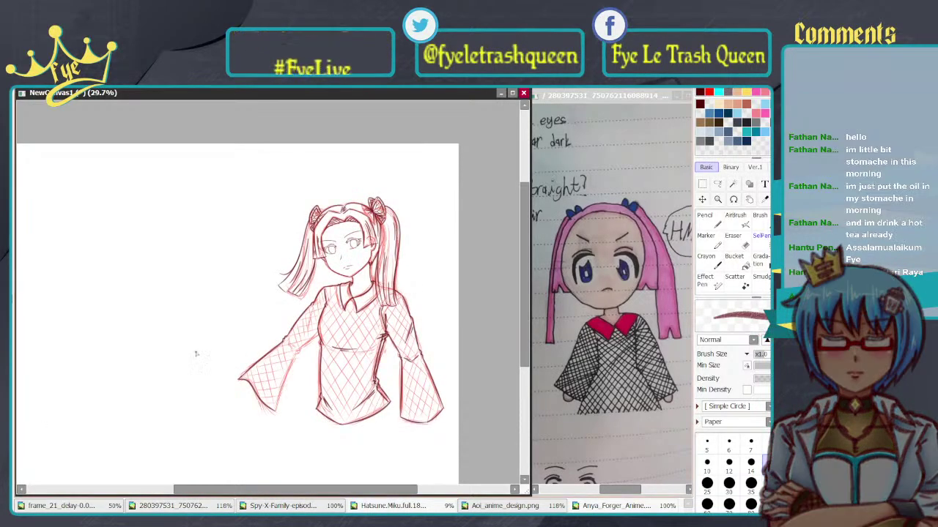
scroll(257, 405, up, 3)
scroll(257, 405, up, 3)
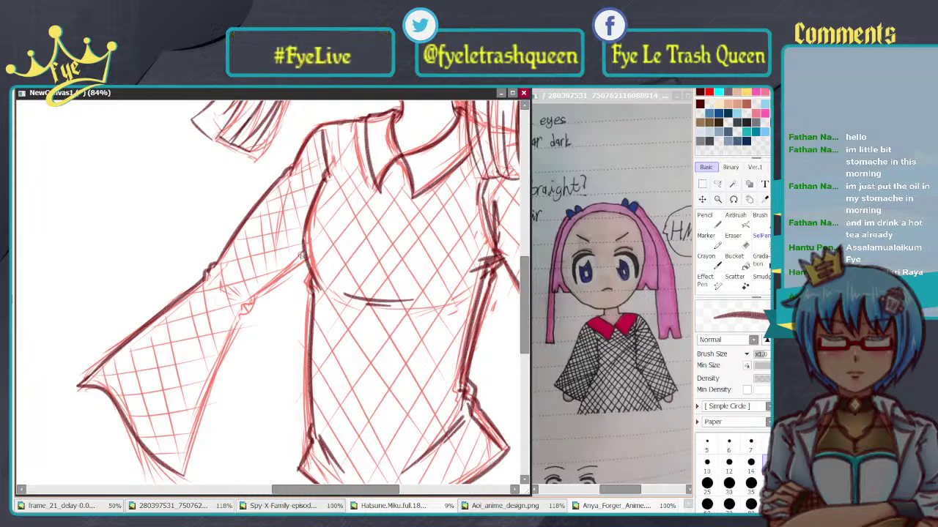
drag(302, 252, 351, 242)
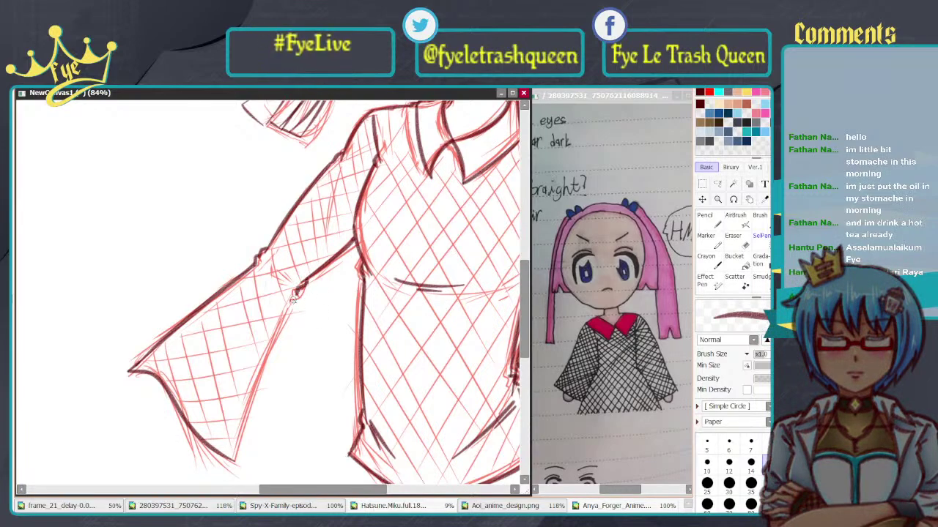
drag(313, 294, 322, 282)
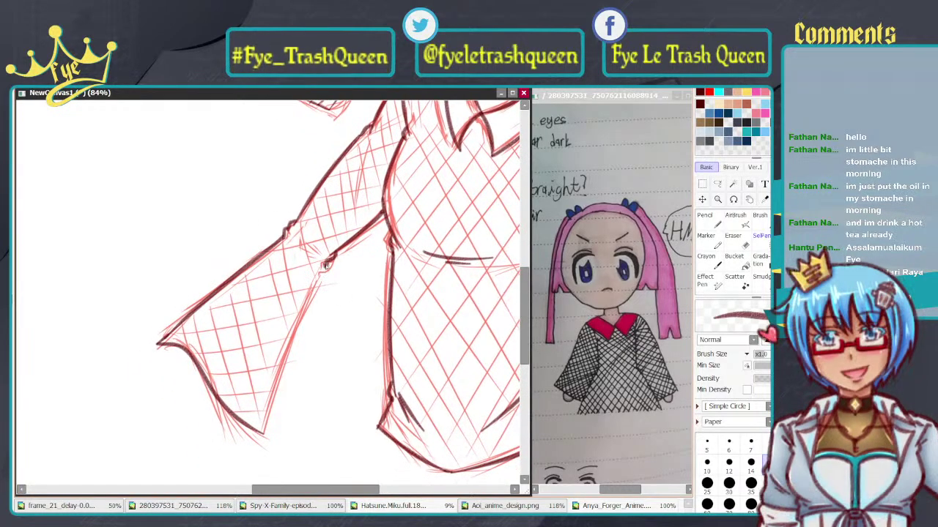
Step: Ink the inner edge of her right flared sleeve from the elbow pleat down to the cuff's lower corner, redrawing it until it follows the sketch
key(ctrl+z)
drag(319, 282, 263, 431)
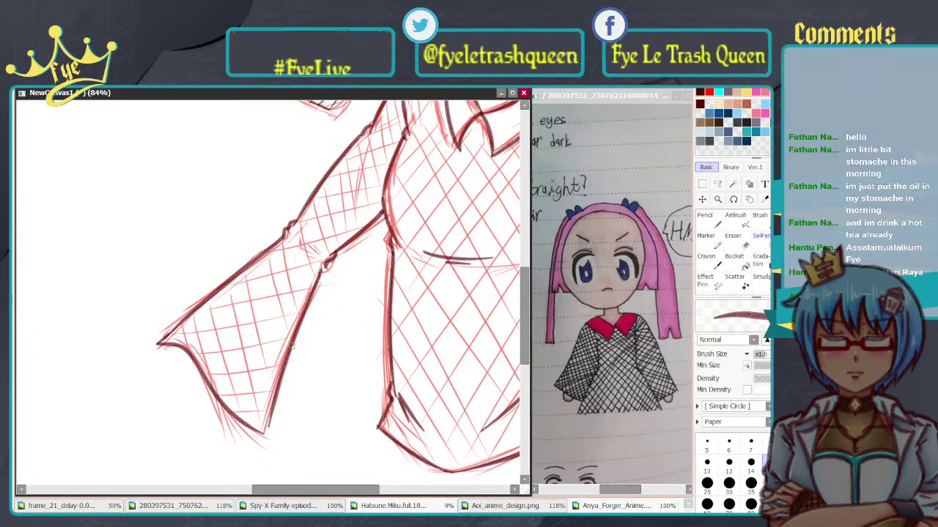
key(ctrl+z)
drag(321, 283, 256, 447)
key(ctrl+z)
drag(323, 271, 264, 433)
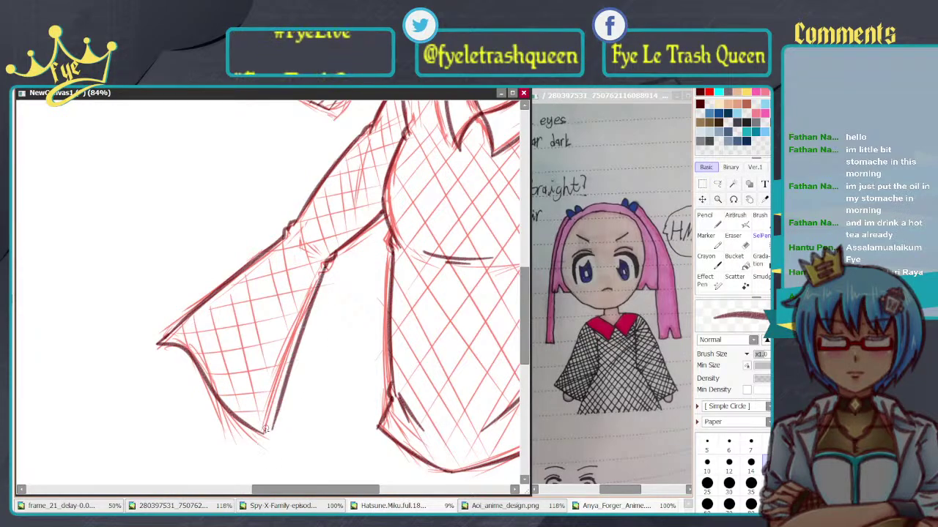
key(ctrl+z)
drag(323, 269, 265, 438)
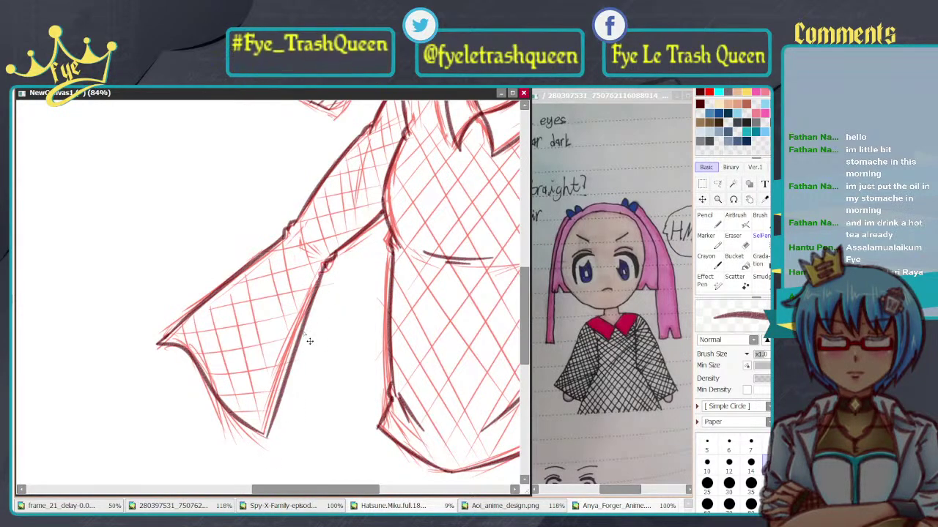
key(ctrl+z)
drag(321, 270, 267, 431)
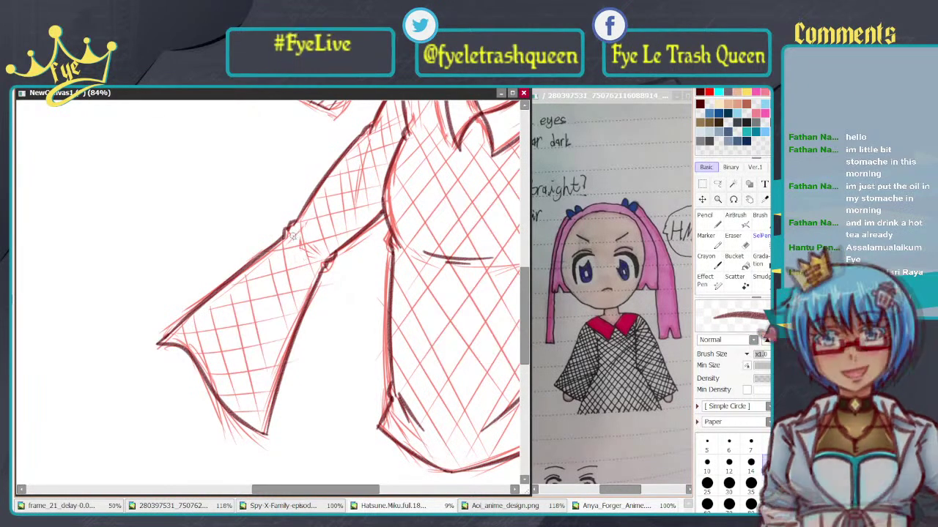
Step: Ink the crease across her right elbow and short fold strokes at the shoulder and upper arm
drag(291, 233, 312, 259)
drag(326, 143, 265, 213)
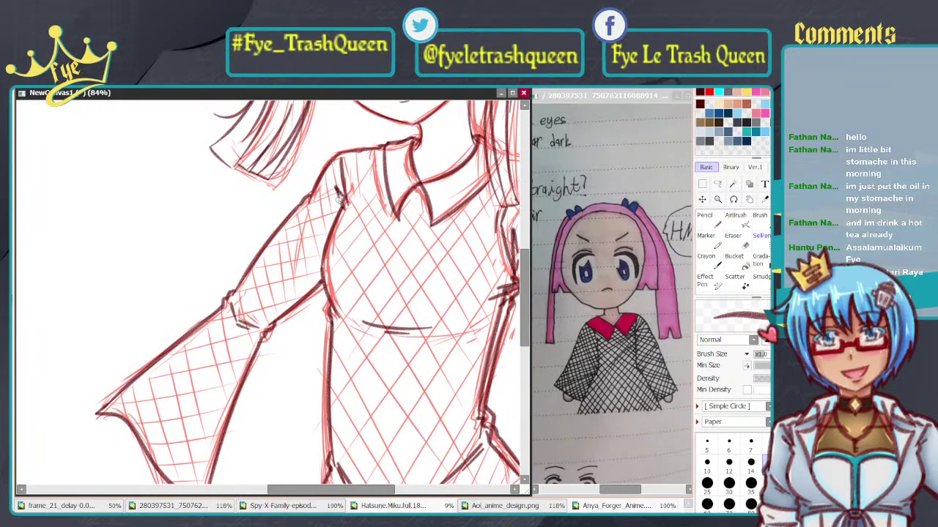
drag(309, 210, 304, 251)
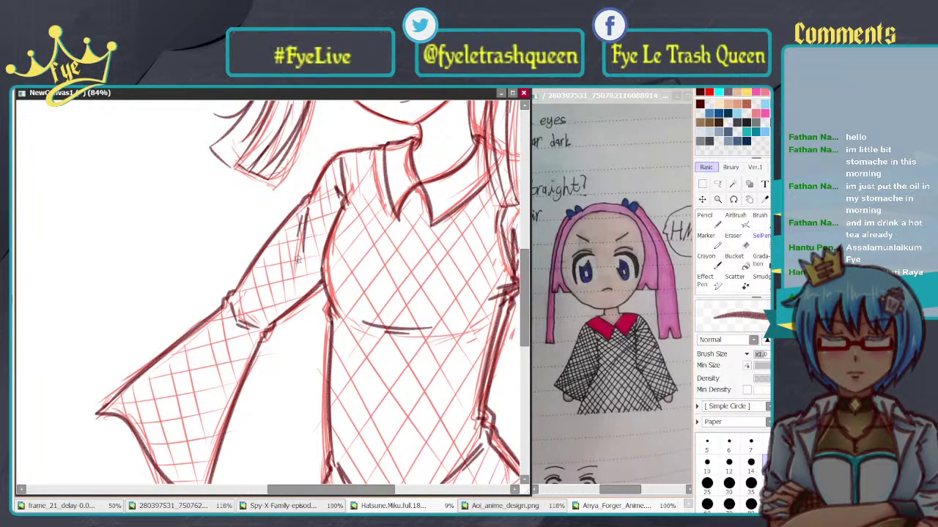
Step: Examine the inked figure as a whole and the face up close, with the red sketch shown and hidden
mouse_move(413, 193)
mouse_down()
mouse_move(274, 213)
mouse_move(331, 203)
mouse_up()
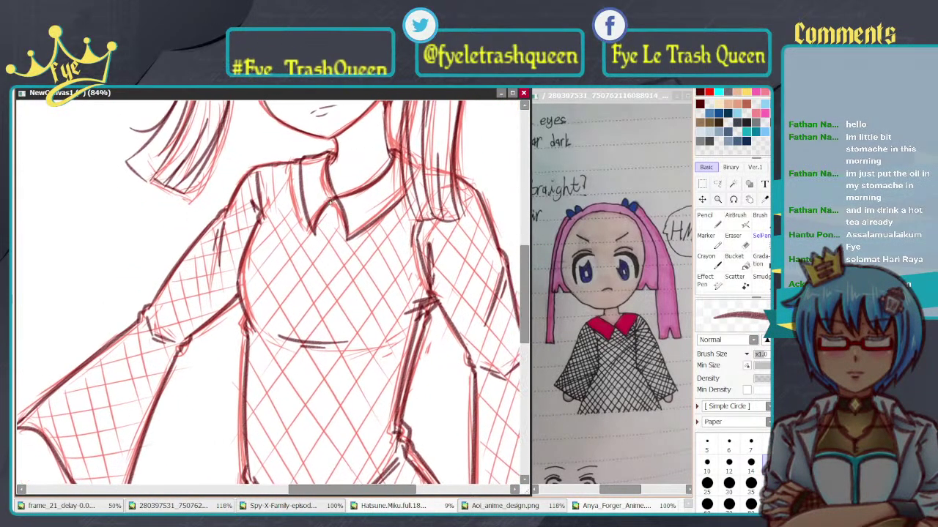
scroll(425, 110, down, 5)
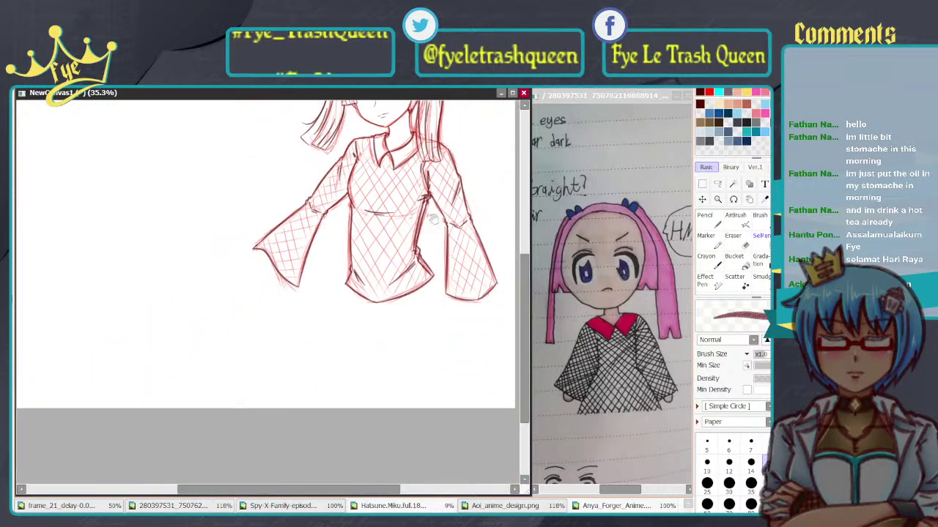
mouse_move(433, 217)
mouse_down()
mouse_move(345, 279)
mouse_move(370, 313)
mouse_up()
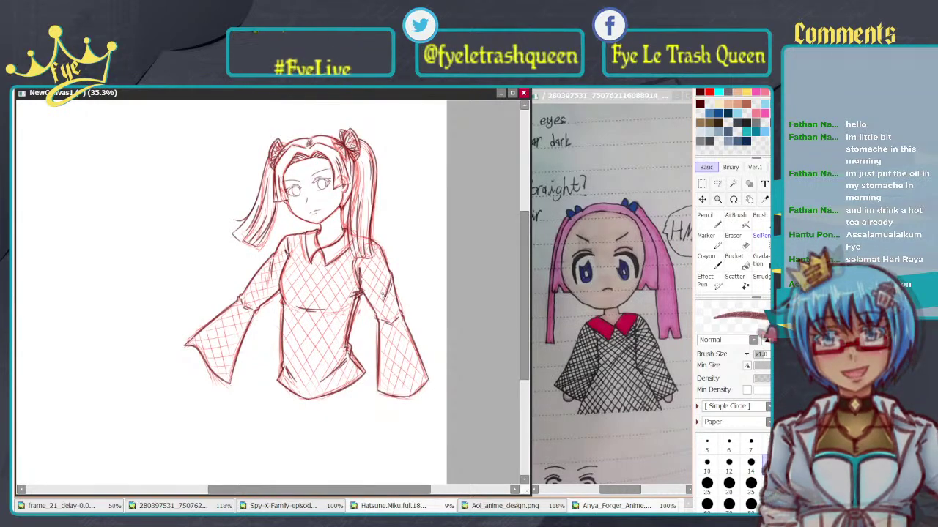
drag(262, 285, 287, 328)
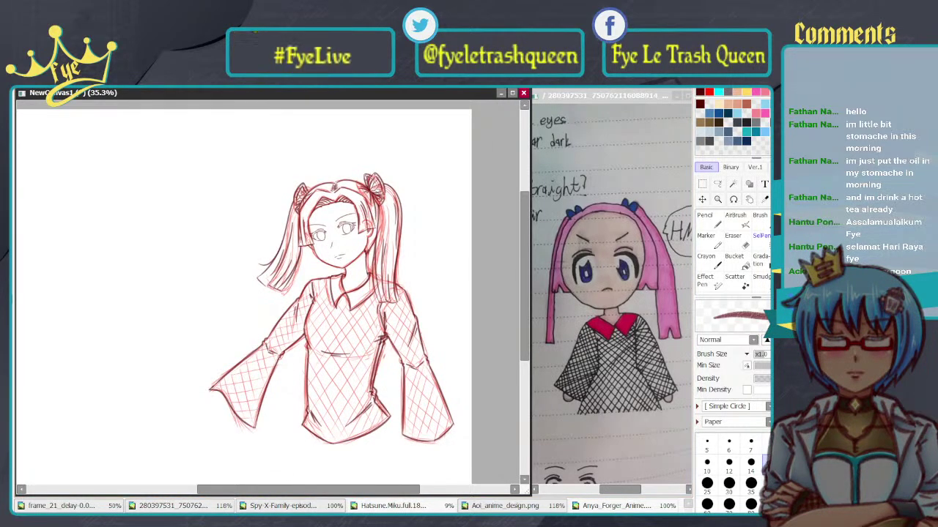
key(alt+Tab)
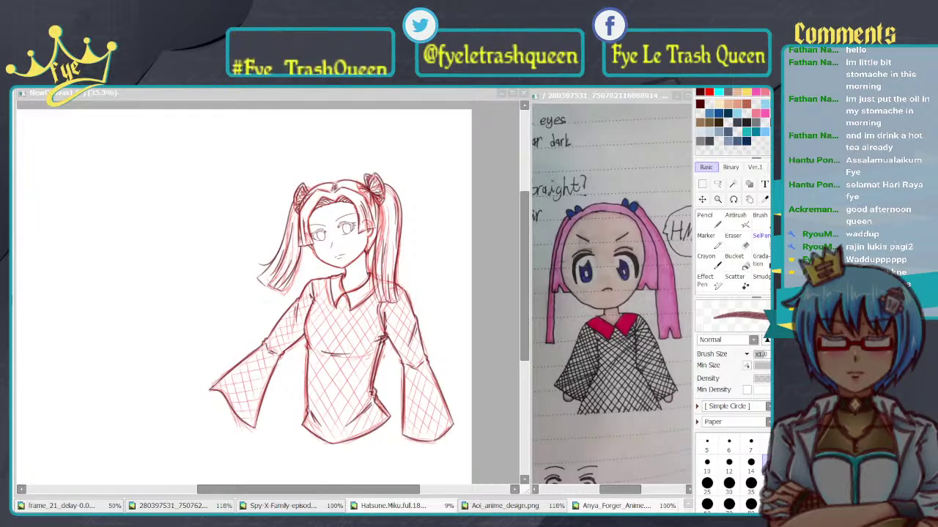
click(464, 285)
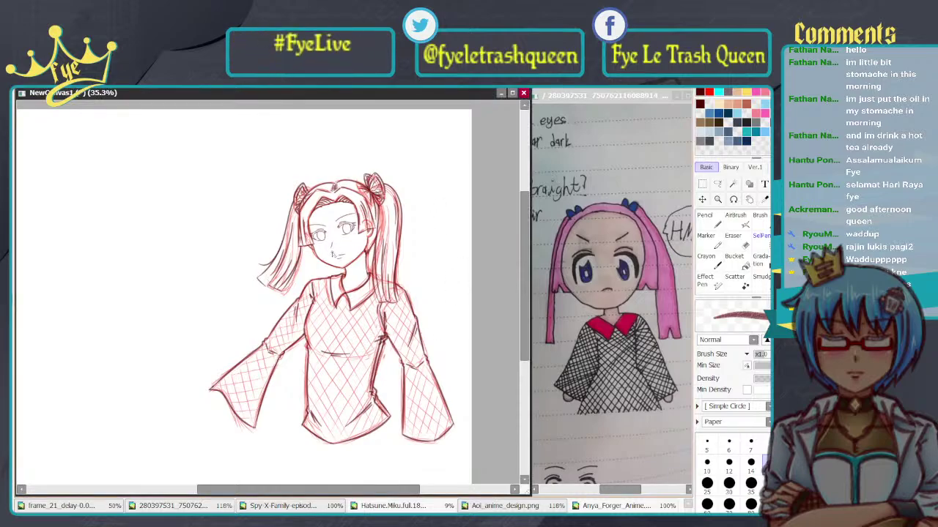
scroll(341, 243, up, 4)
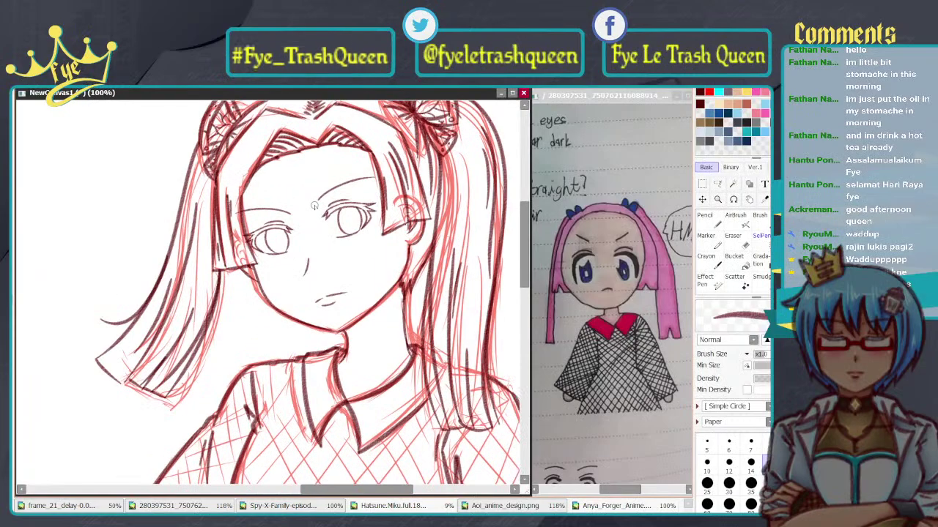
scroll(313, 205, down, 3)
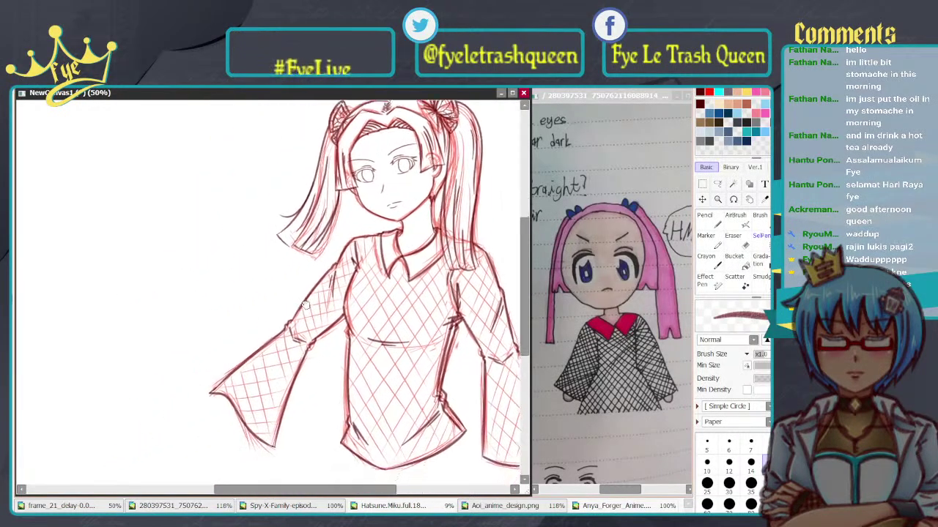
drag(304, 306, 230, 297)
scroll(270, 285, down, 1)
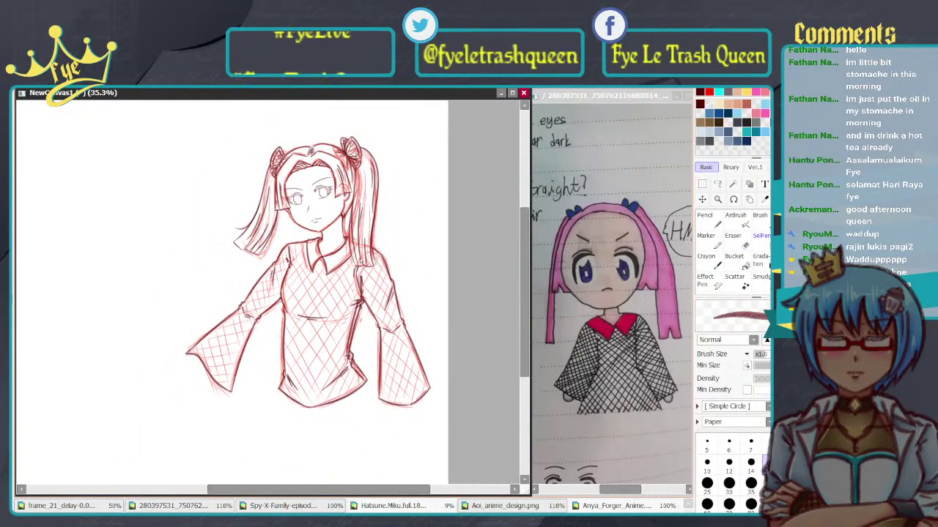
scroll(362, 262, down, 1)
scroll(339, 264, up, 1)
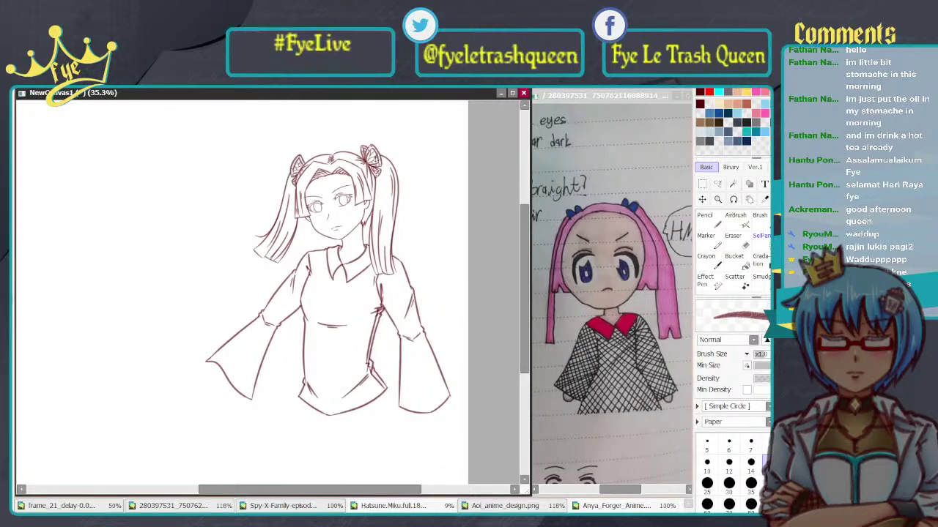
scroll(392, 192, up, 3)
scroll(393, 192, up, 1)
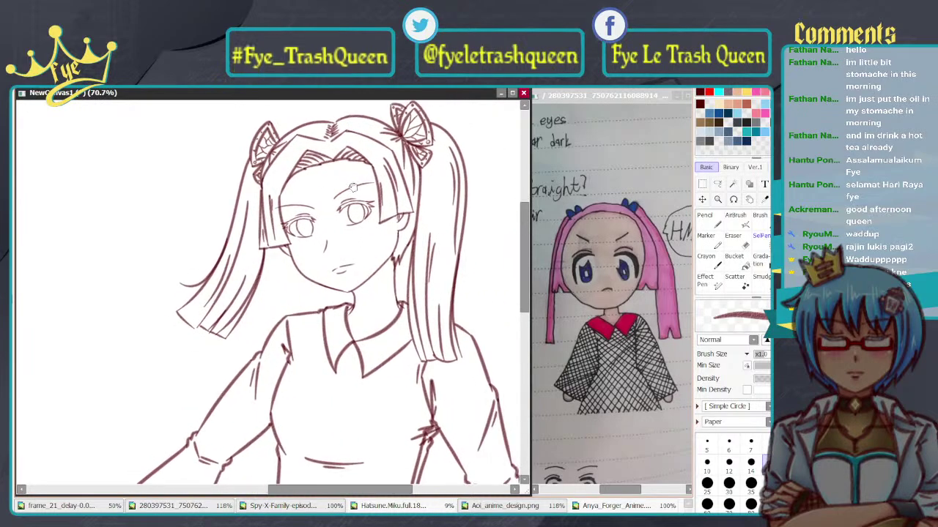
scroll(308, 175, up, 1)
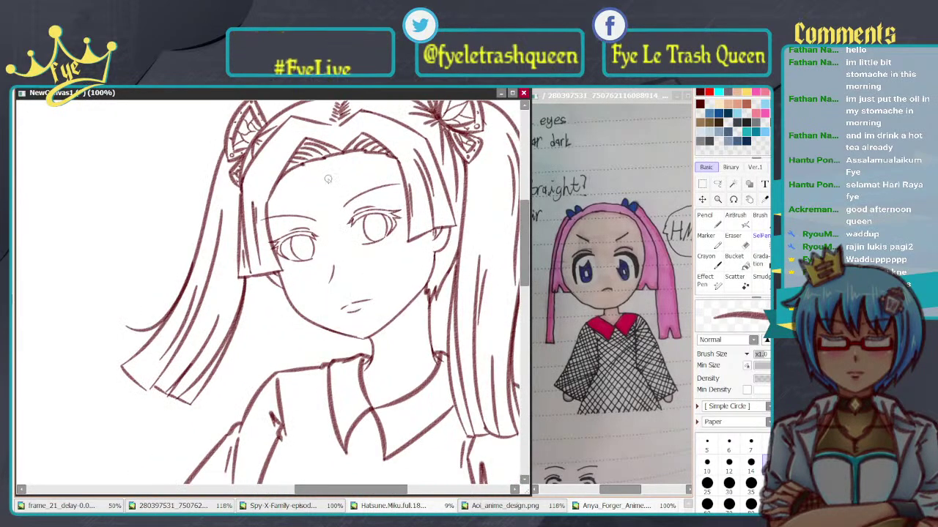
Step: Select the outer edge, lower tips and inner edge of her right twin tail freehand, then paste a copy in place to thicken those lines
click(717, 184)
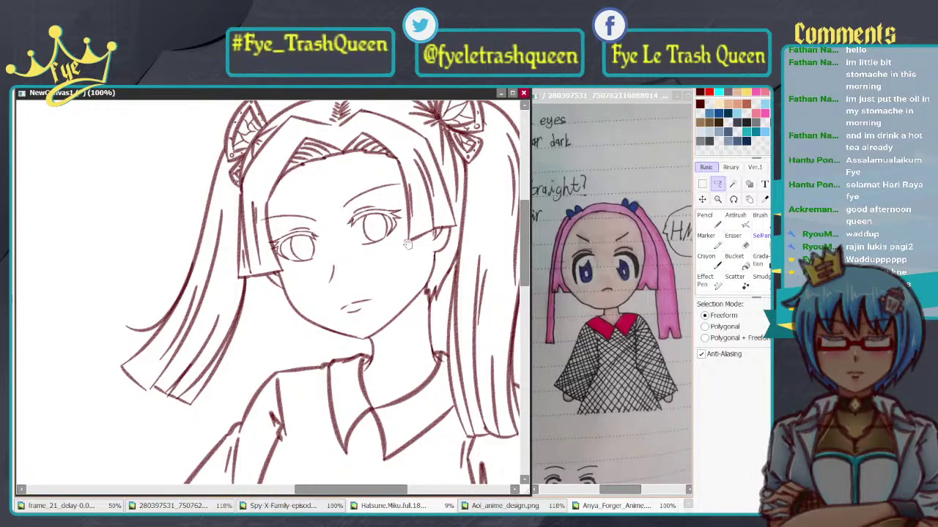
mouse_move(329, 188)
mouse_down()
mouse_move(367, 220)
mouse_move(374, 215)
mouse_up()
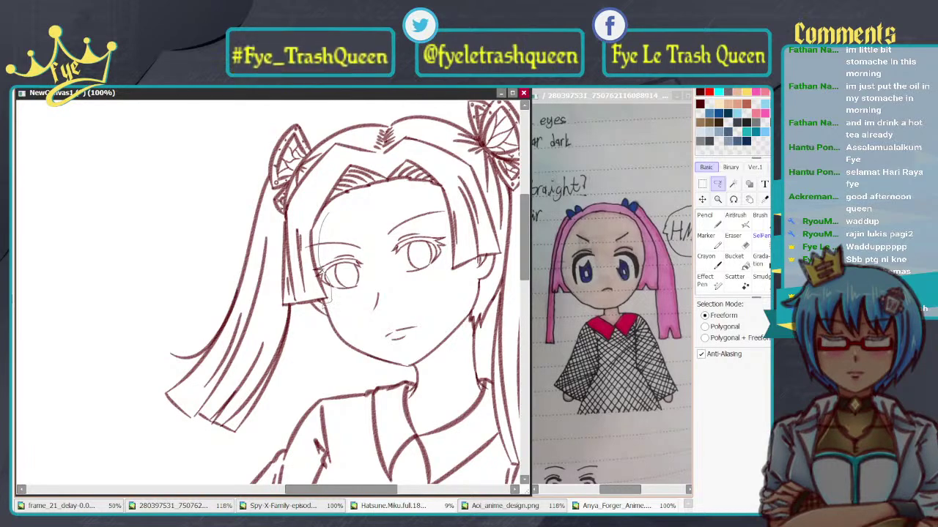
mouse_move(319, 307)
mouse_down()
mouse_move(304, 323)
mouse_move(279, 391)
mouse_up()
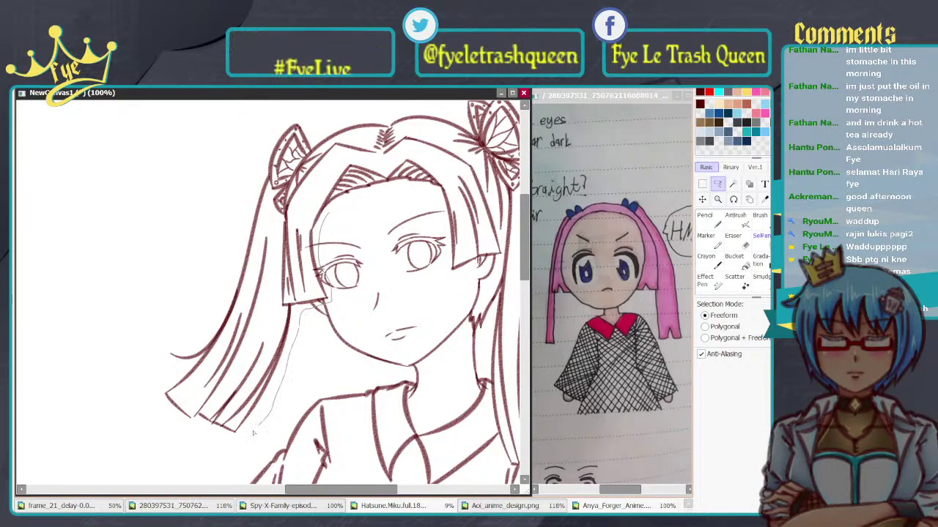
key(ctrl+z)
key(ctrl+z)
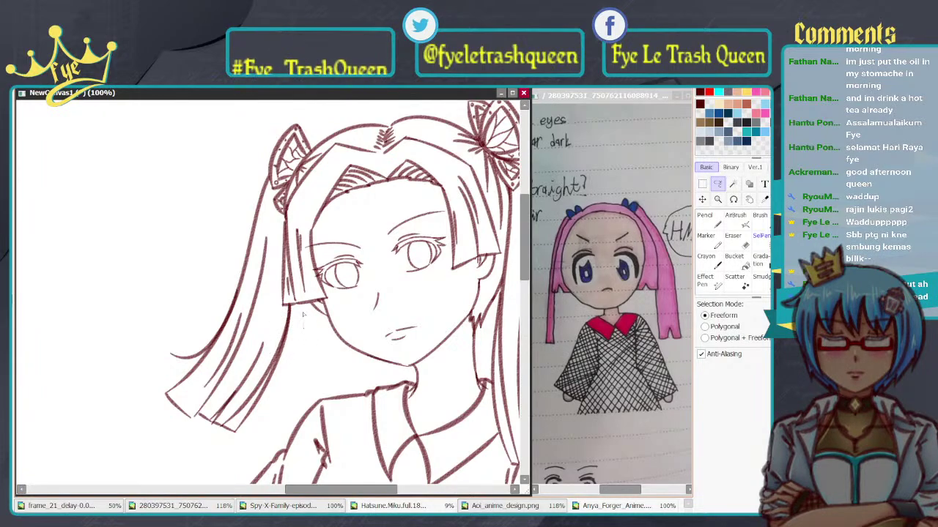
drag(285, 320, 271, 358)
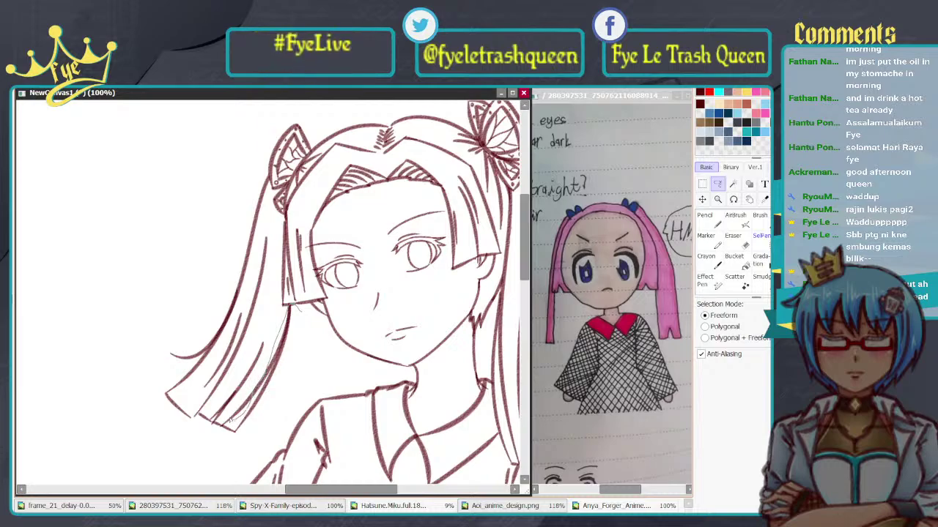
mouse_move(203, 412)
mouse_down()
mouse_move(179, 392)
mouse_move(214, 362)
mouse_move(236, 318)
mouse_up()
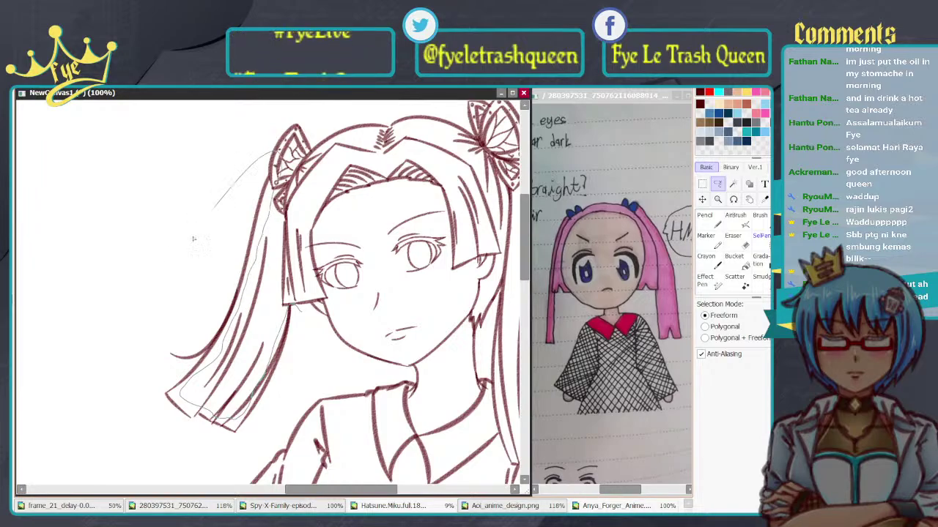
mouse_move(193, 238)
mouse_down()
mouse_move(105, 363)
mouse_move(136, 452)
mouse_move(182, 471)
mouse_move(232, 460)
mouse_move(268, 405)
mouse_move(298, 325)
mouse_up()
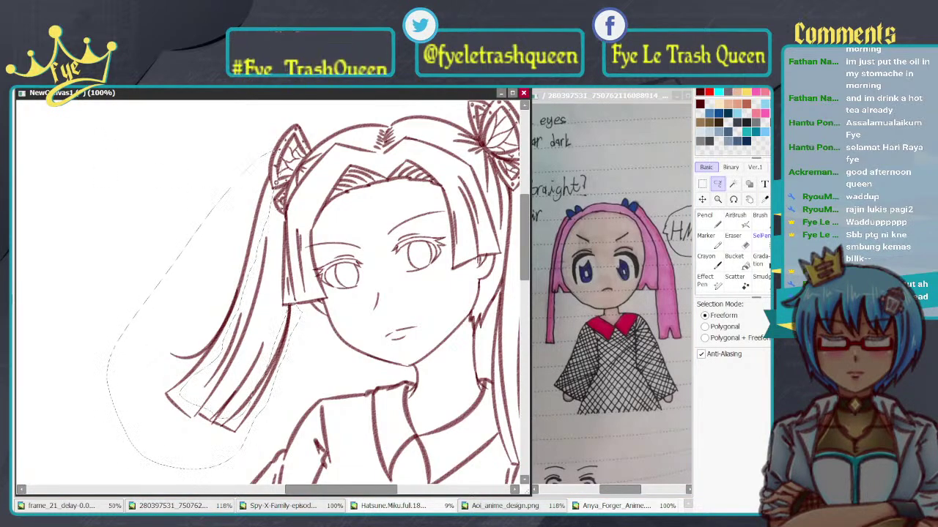
key(ctrl+v)
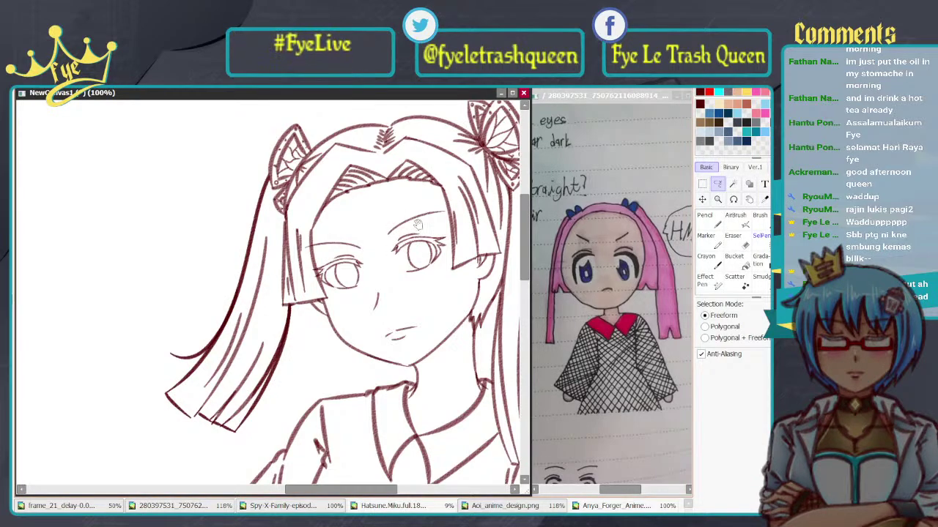
Step: Select the inner edges of the bangs and the shaded hairline around the forehead freehand, then paste a copy in place to darken them
drag(418, 225, 364, 232)
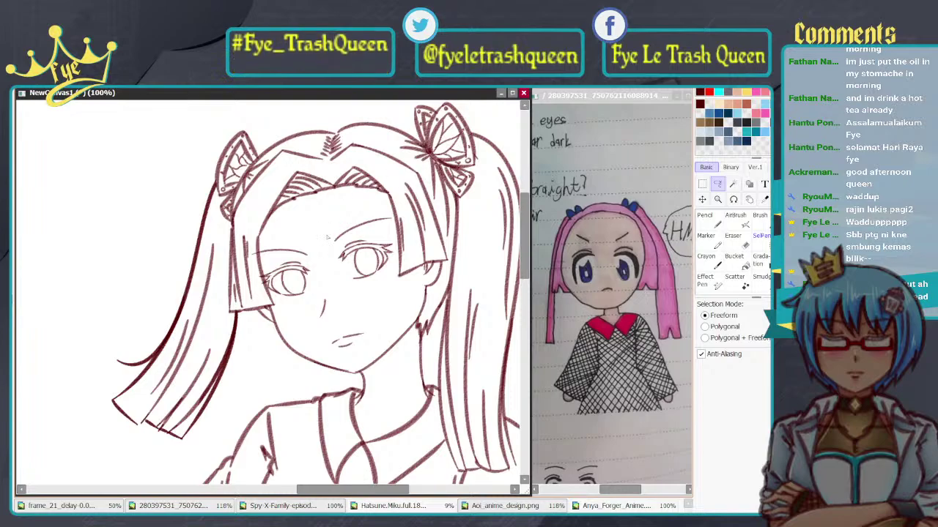
drag(254, 304, 277, 329)
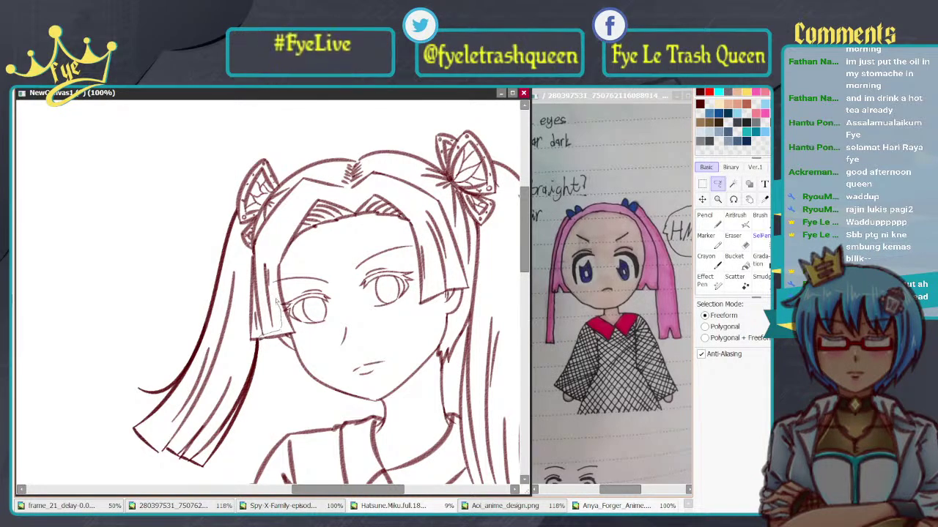
mouse_move(278, 242)
mouse_down()
mouse_move(292, 214)
mouse_move(330, 195)
mouse_move(399, 207)
mouse_up()
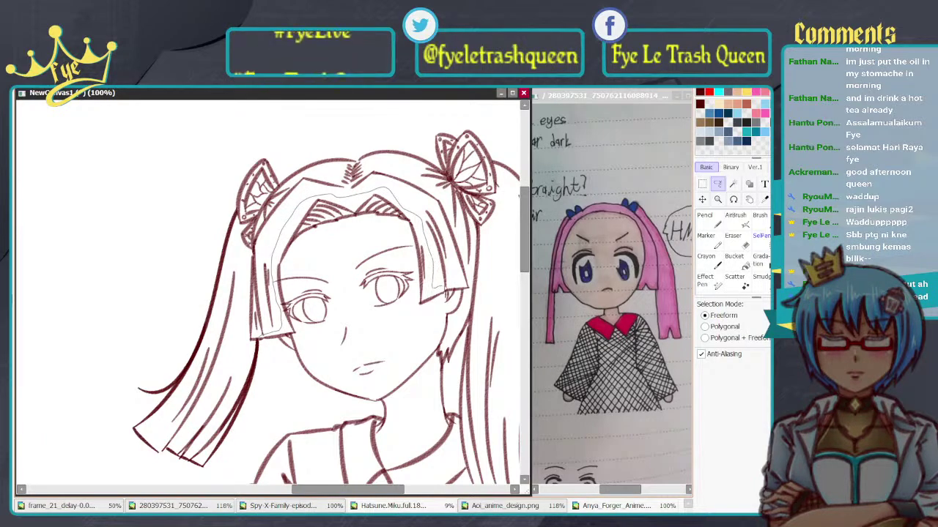
mouse_move(456, 287)
mouse_down()
mouse_move(466, 290)
mouse_move(424, 319)
mouse_move(332, 347)
mouse_up()
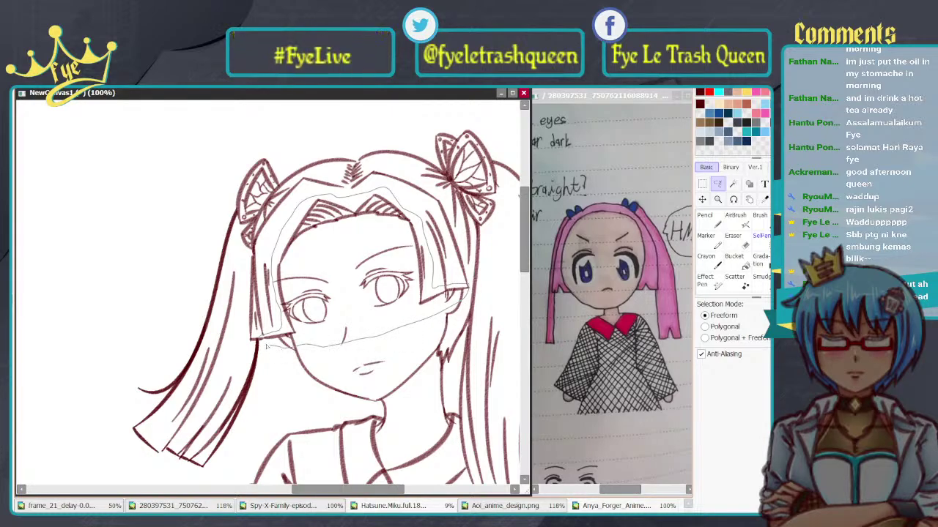
drag(259, 341, 257, 341)
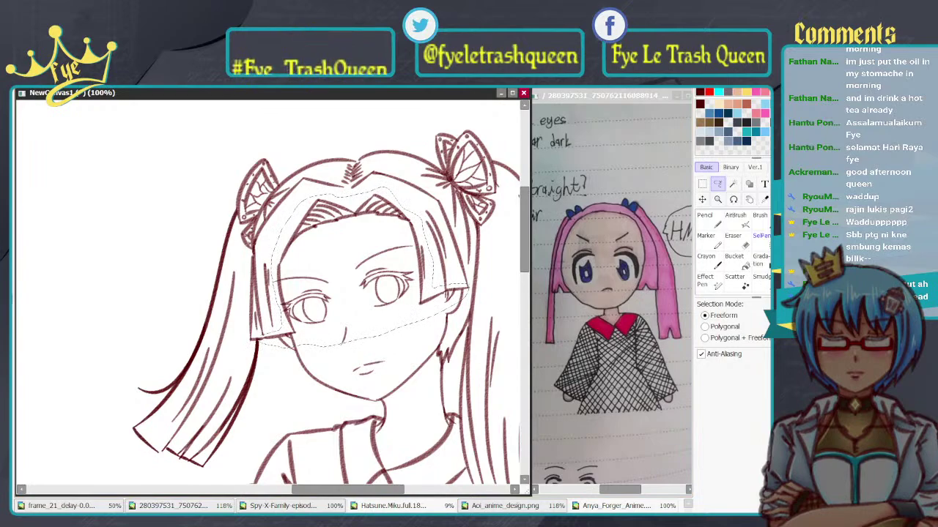
key(ctrl+v)
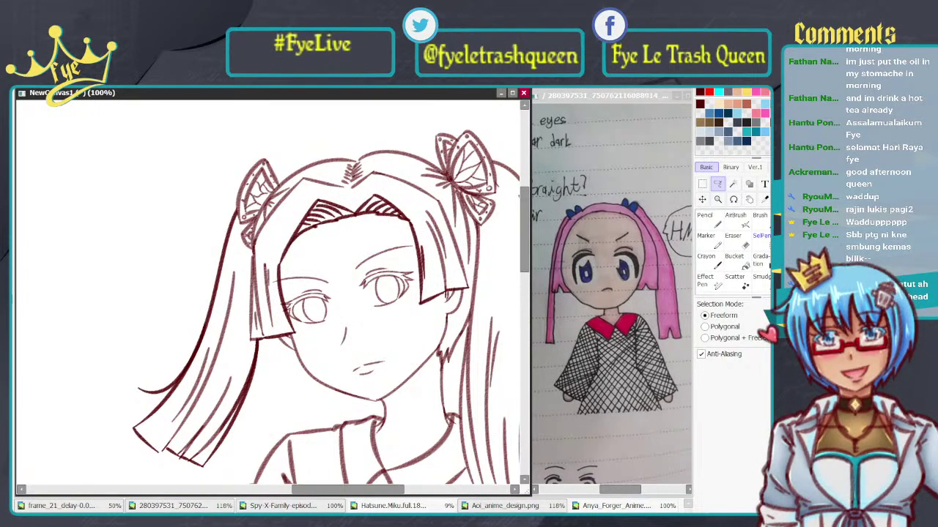
click(506, 507)
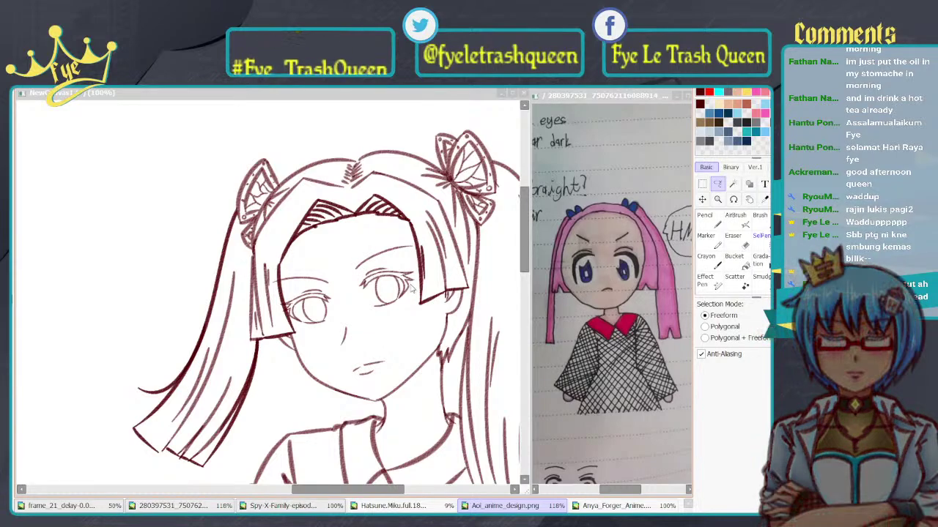
click(448, 289)
drag(448, 290, 410, 254)
scroll(410, 255, down, 4)
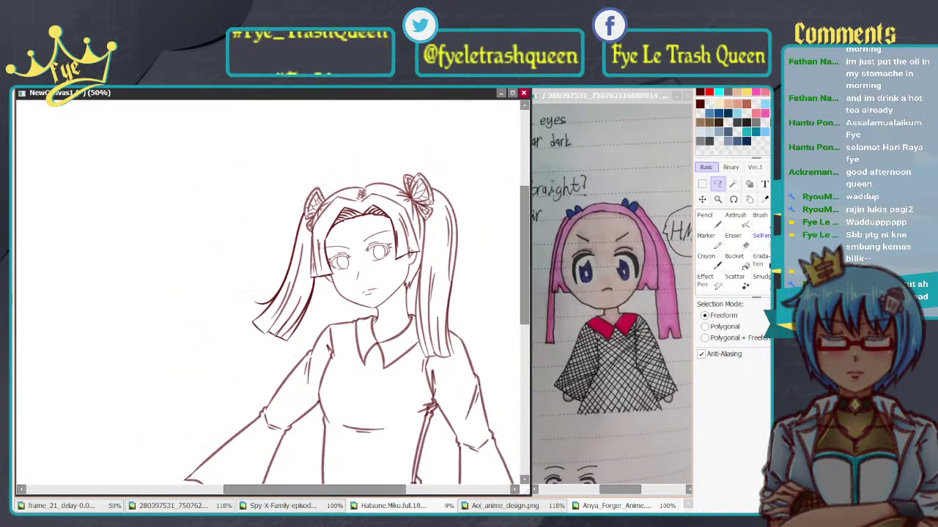
Step: Select the outer edge, lower tips and inner edge of her left twin tail with the nape hair, then paste a copy in place to thicken them
scroll(360, 203, up, 3)
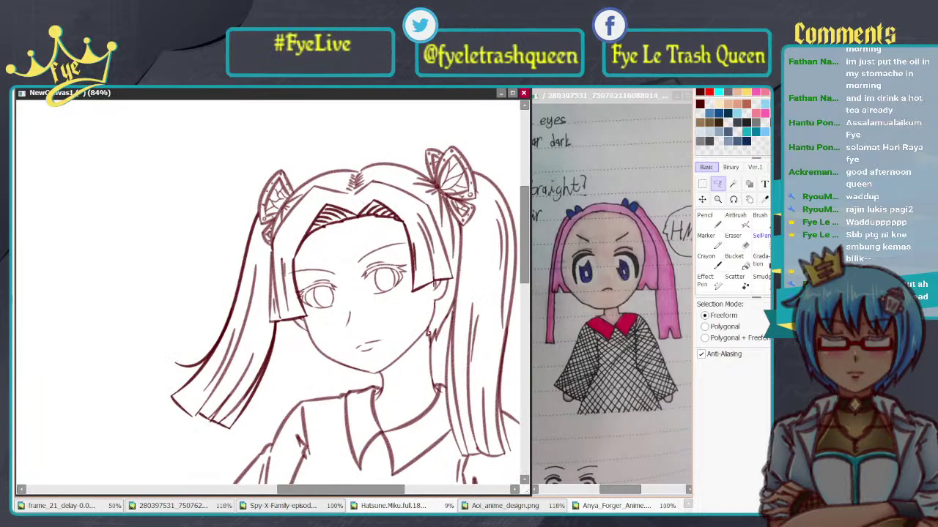
scroll(369, 251, up, 1)
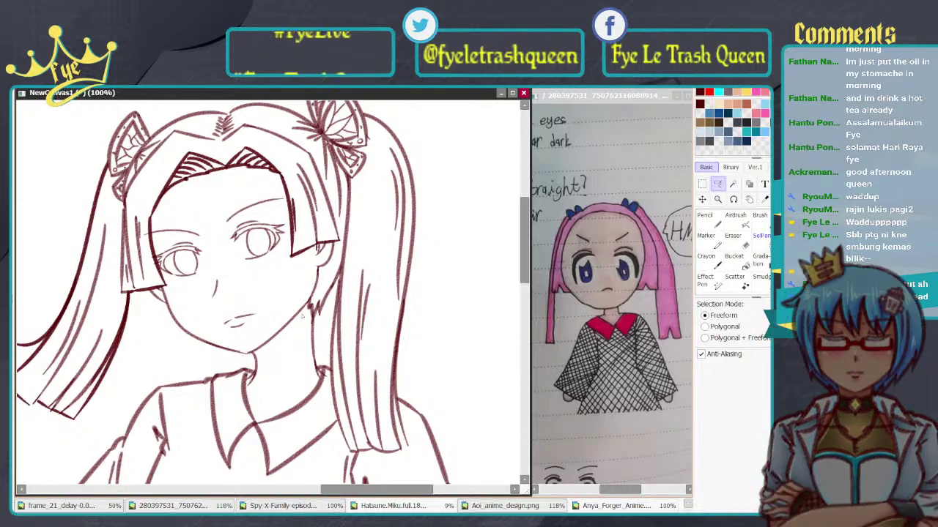
mouse_move(302, 316)
mouse_down()
mouse_move(300, 299)
mouse_move(340, 263)
mouse_up()
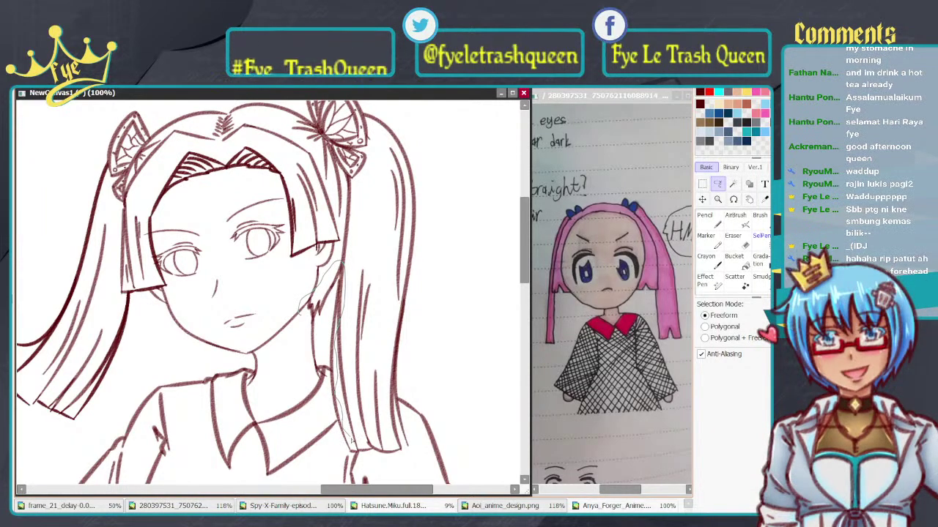
mouse_move(364, 449)
mouse_down()
mouse_move(385, 446)
mouse_move(391, 429)
mouse_up()
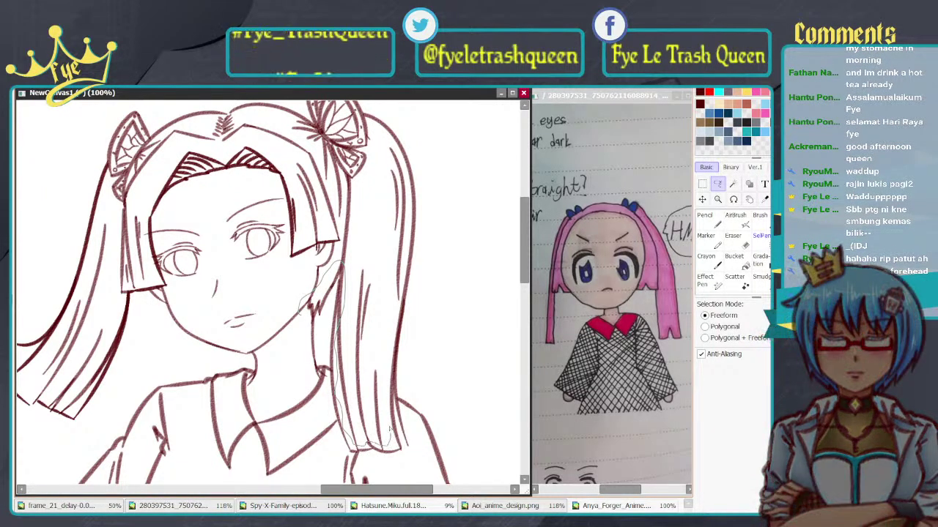
drag(386, 387, 408, 217)
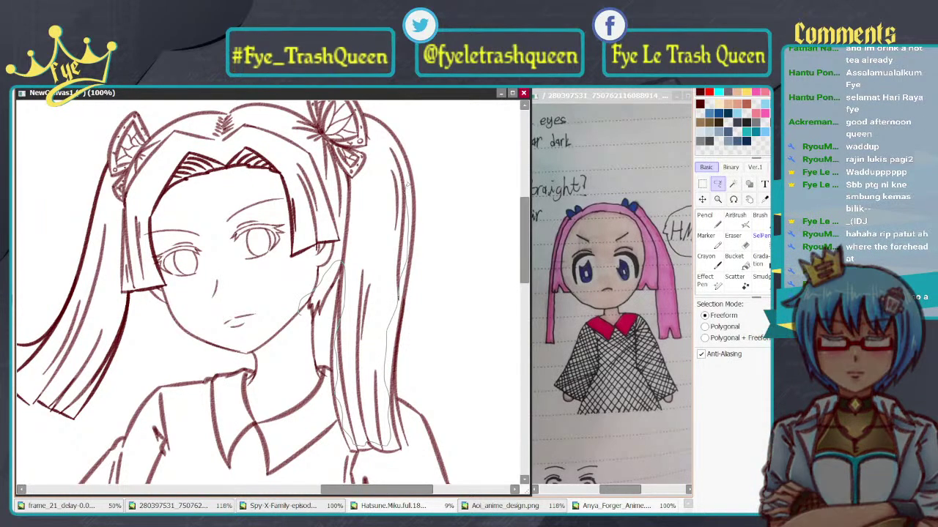
mouse_move(406, 185)
mouse_down()
mouse_move(392, 147)
mouse_move(368, 138)
mouse_up()
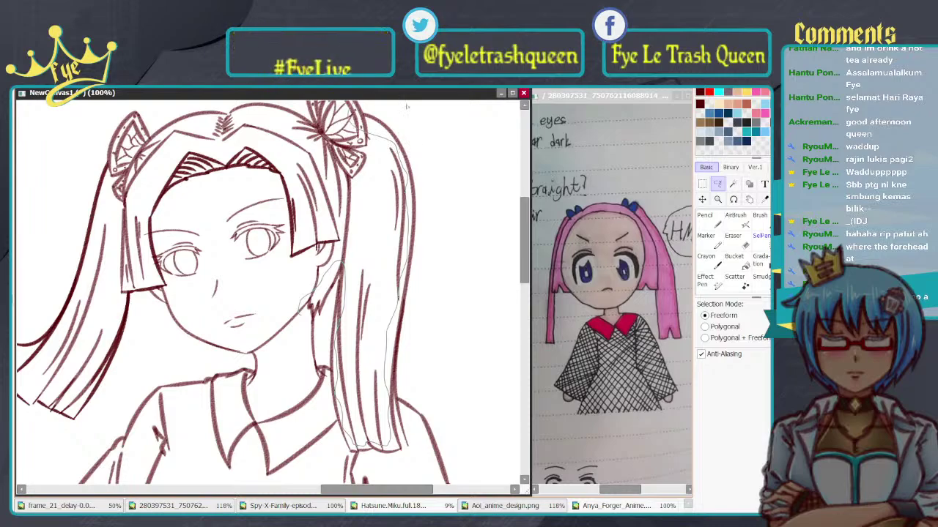
mouse_move(407, 107)
mouse_down()
mouse_move(448, 237)
mouse_move(482, 403)
mouse_move(441, 478)
mouse_move(388, 483)
mouse_up()
drag(281, 396, 313, 309)
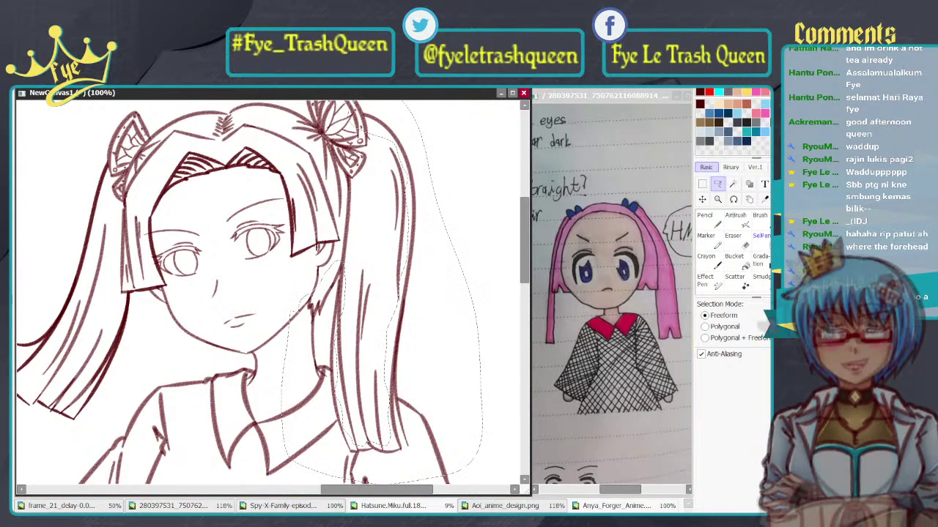
key(ctrl+v)
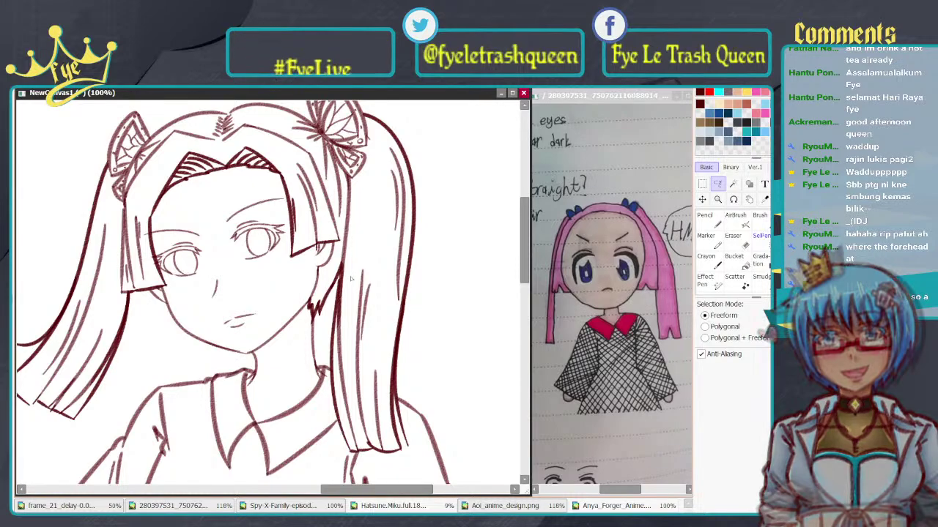
scroll(351, 278, down, 3)
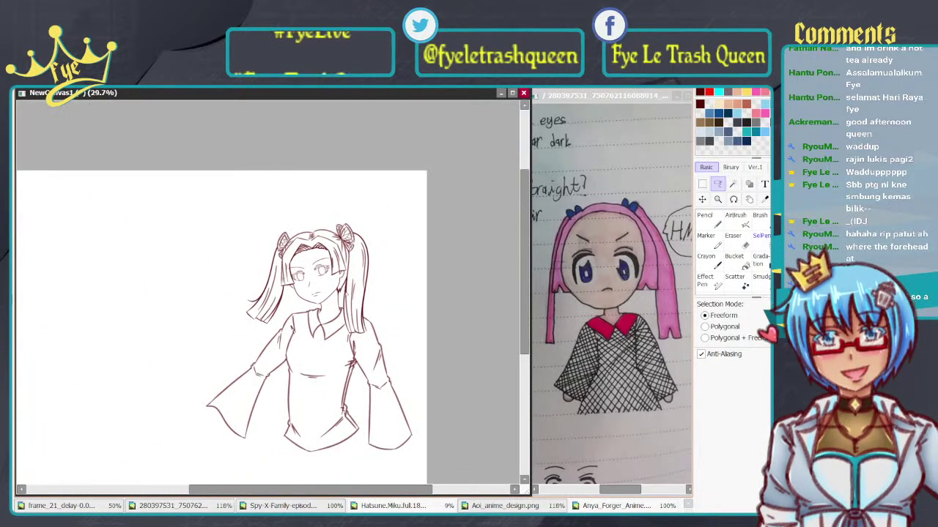
scroll(325, 279, up, 3)
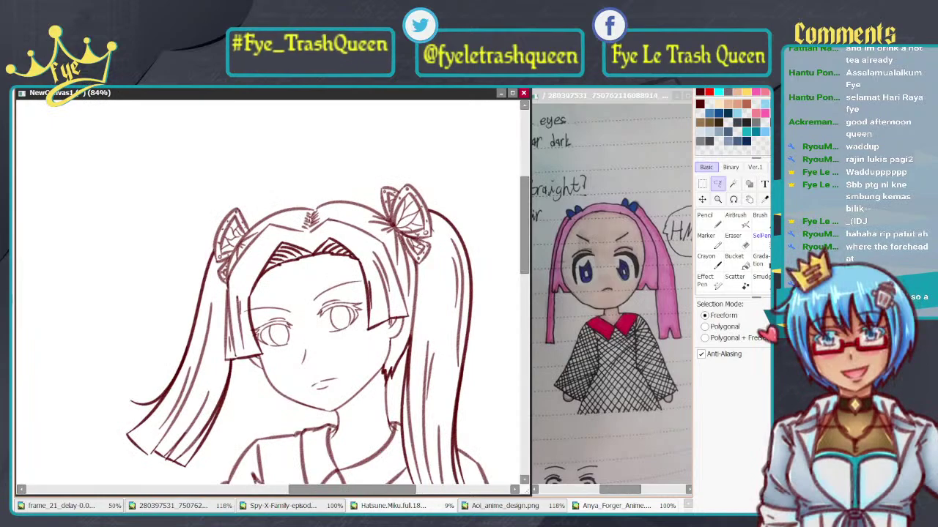
scroll(296, 193, up, 1)
scroll(232, 212, up, 1)
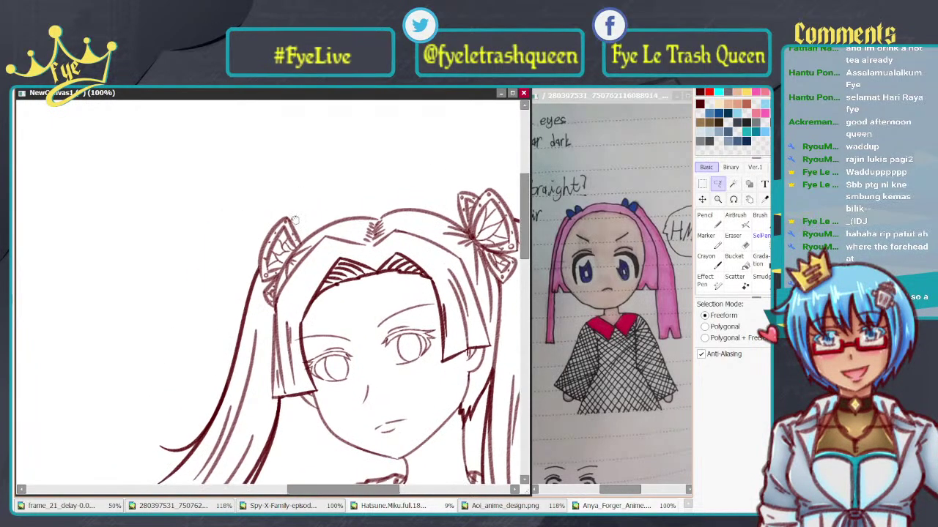
scroll(384, 207, up, 1)
mouse_move(384, 207)
mouse_down()
mouse_move(300, 230)
mouse_move(437, 178)
mouse_move(430, 183)
mouse_up()
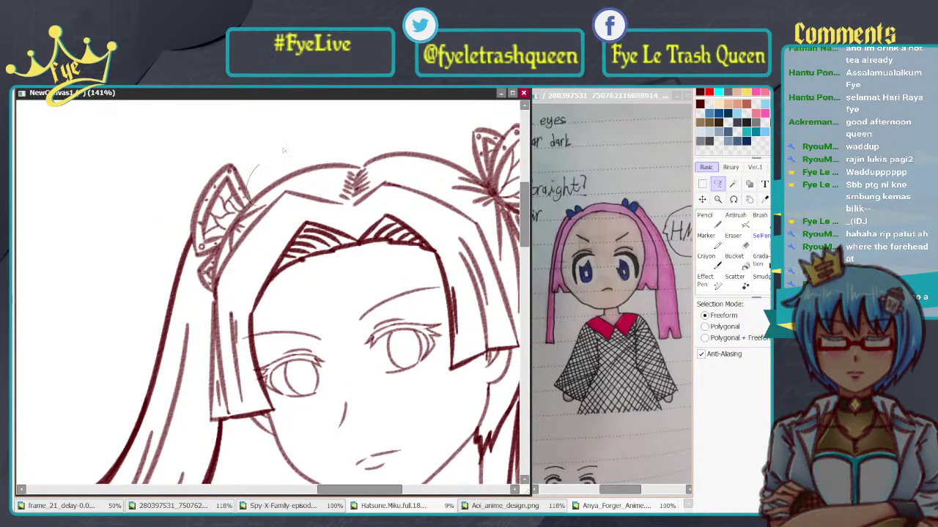
mouse_move(283, 151)
mouse_down()
mouse_move(390, 115)
mouse_move(447, 124)
mouse_up()
mouse_move(487, 183)
mouse_down()
mouse_move(435, 171)
mouse_move(359, 173)
mouse_up()
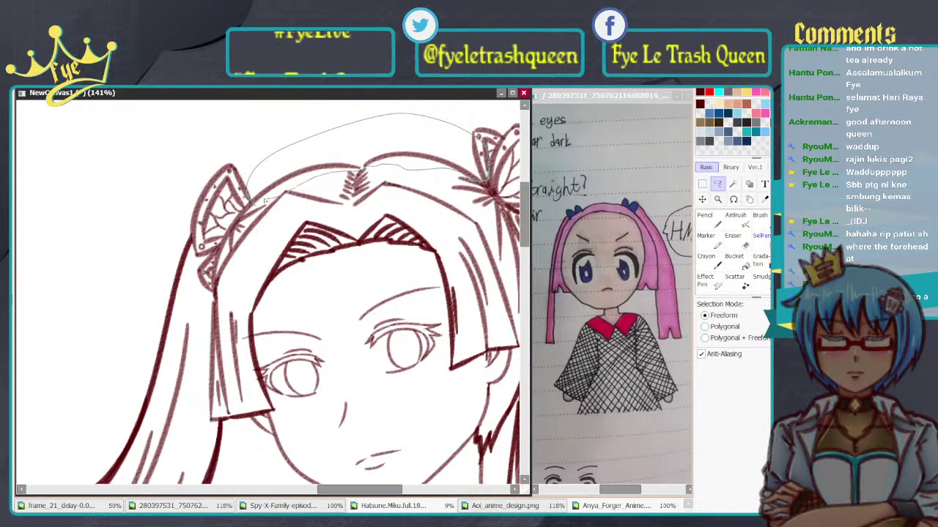
drag(265, 200, 253, 204)
key(ctrl+d)
Step: Touch up the head outline at the hair parting with the inking pen and set the brush size to 12
key(n)
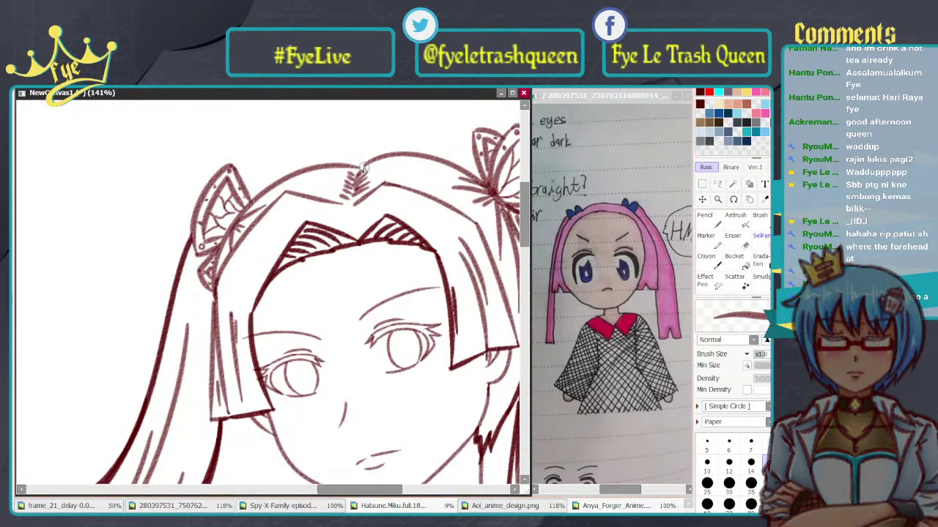
drag(362, 169, 378, 158)
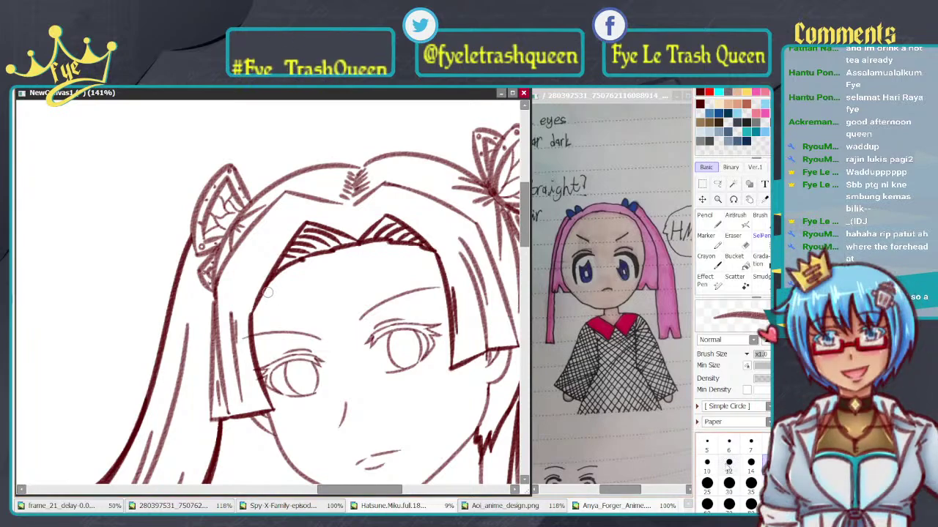
click(707, 462)
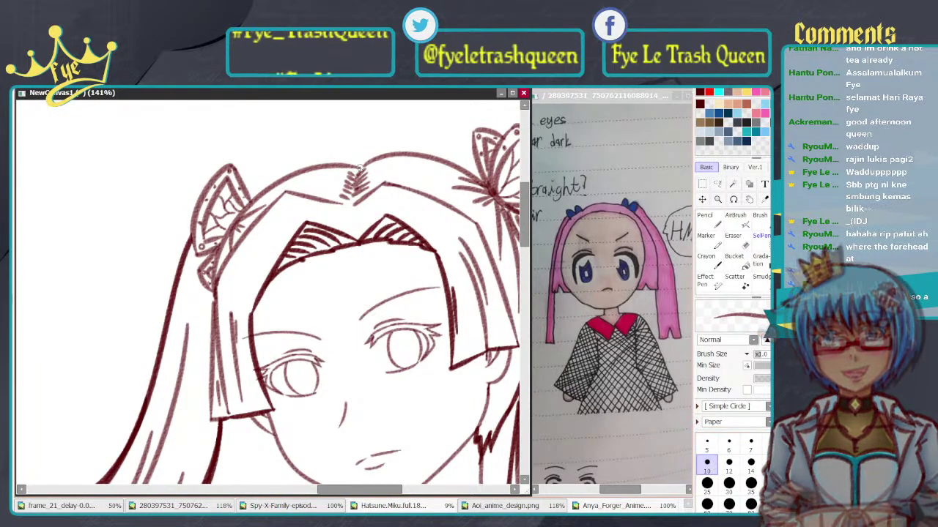
click(728, 469)
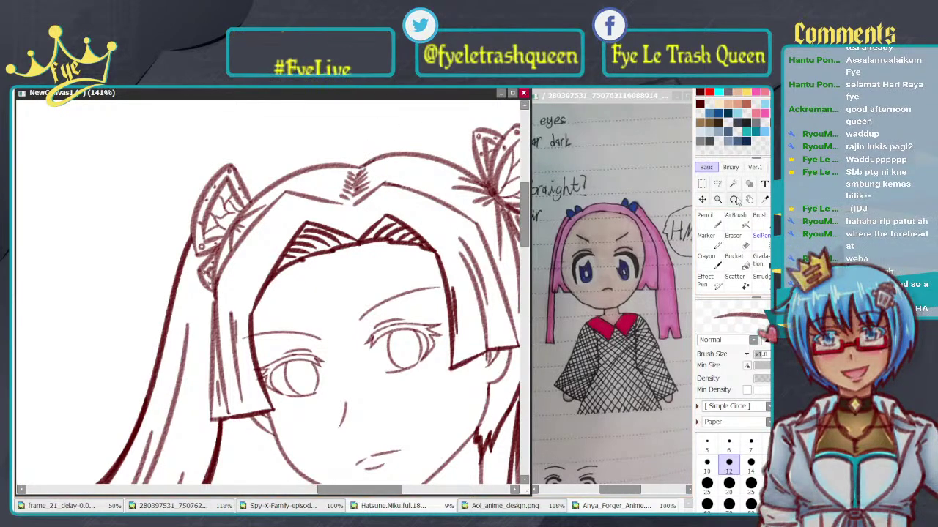
Step: Select the top outline of the head between the two butterfly clips freehand, then paste a copy in place to thicken it
click(718, 183)
mouse_move(251, 192)
mouse_down()
mouse_move(282, 154)
mouse_move(359, 133)
mouse_move(445, 147)
mouse_move(480, 169)
mouse_move(479, 184)
mouse_up()
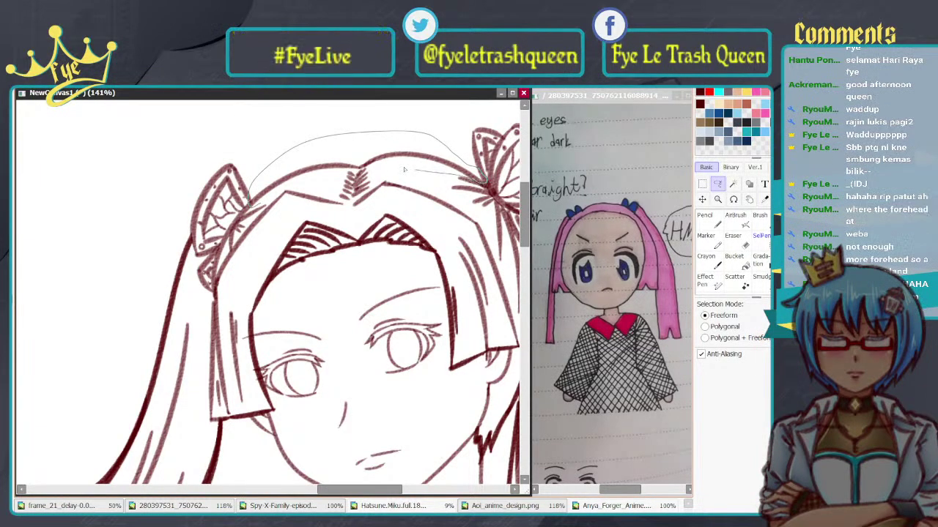
mouse_move(404, 170)
mouse_down()
mouse_move(322, 177)
mouse_move(265, 200)
mouse_up()
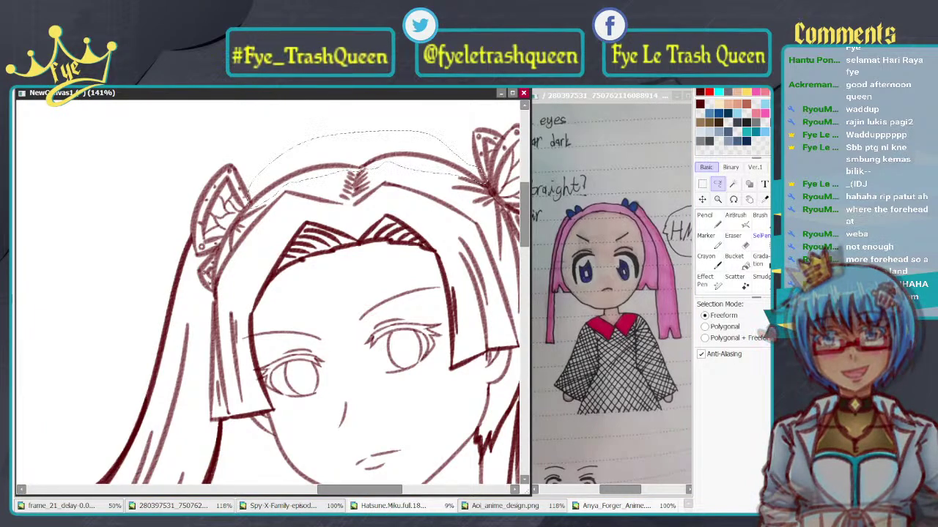
key(ctrl+d)
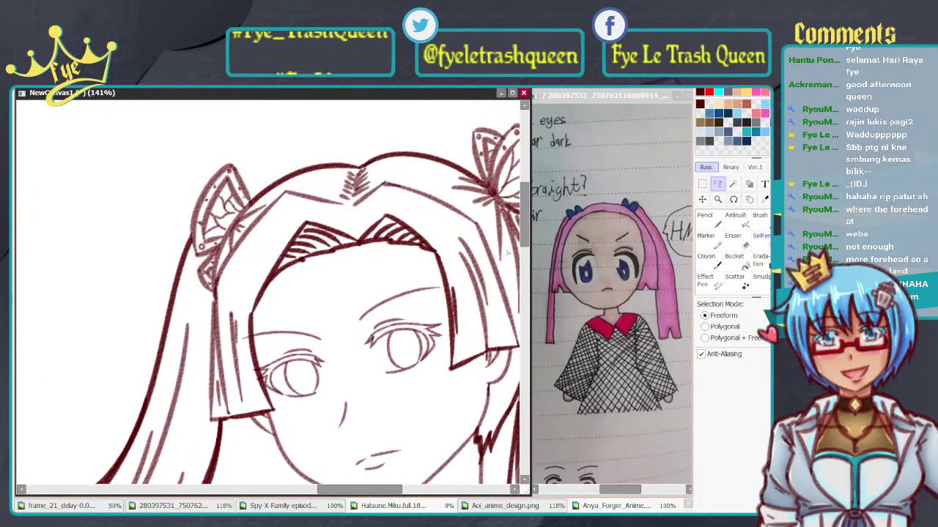
Step: Examine the reference sheet's handwritten trait notes and pink-haired girl drawing, and compare them with the line art
scroll(384, 218, down, 2)
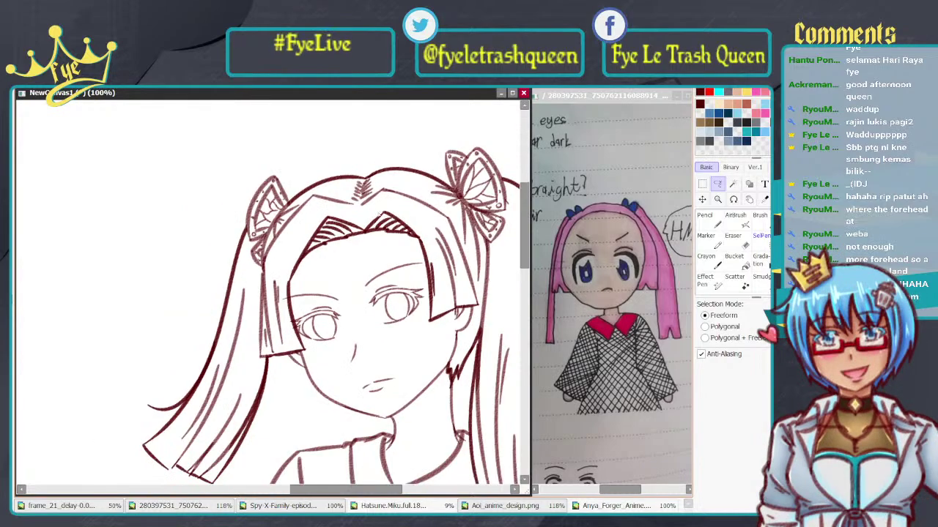
drag(408, 277, 357, 226)
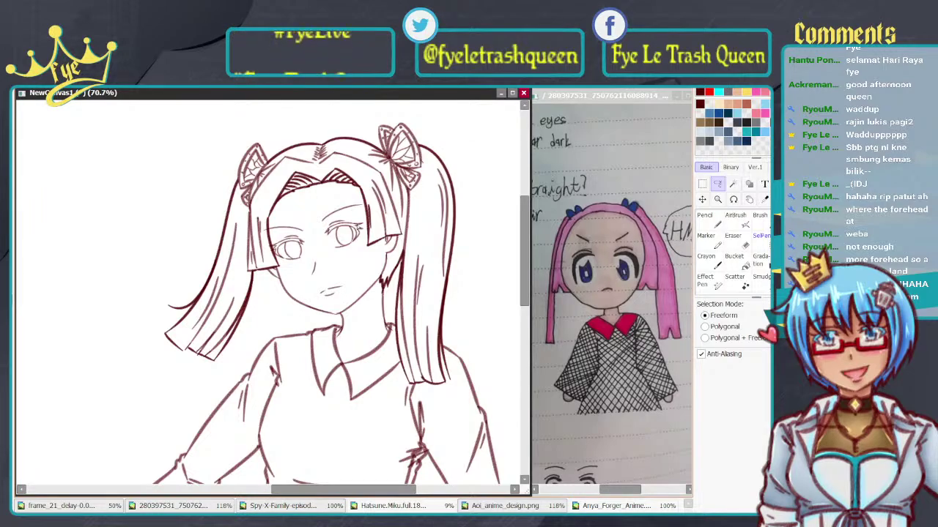
click(577, 104)
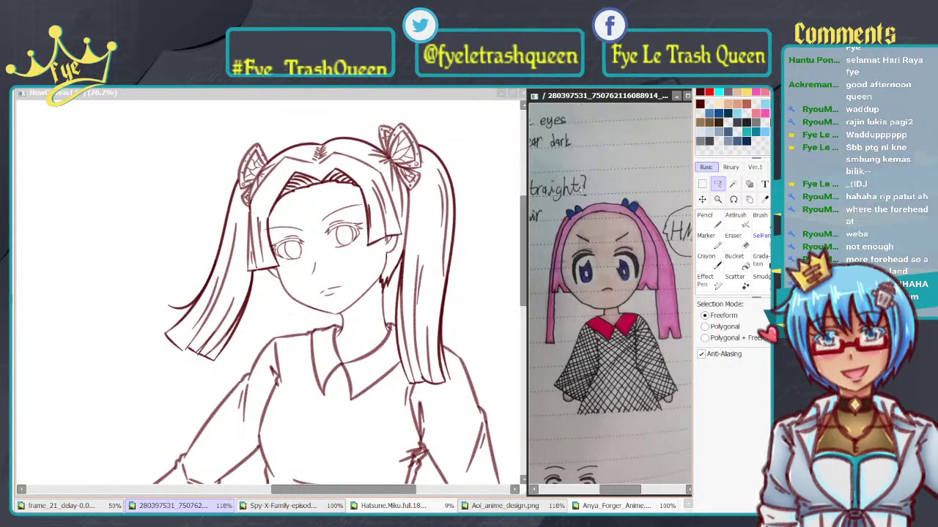
scroll(598, 167, down, 3)
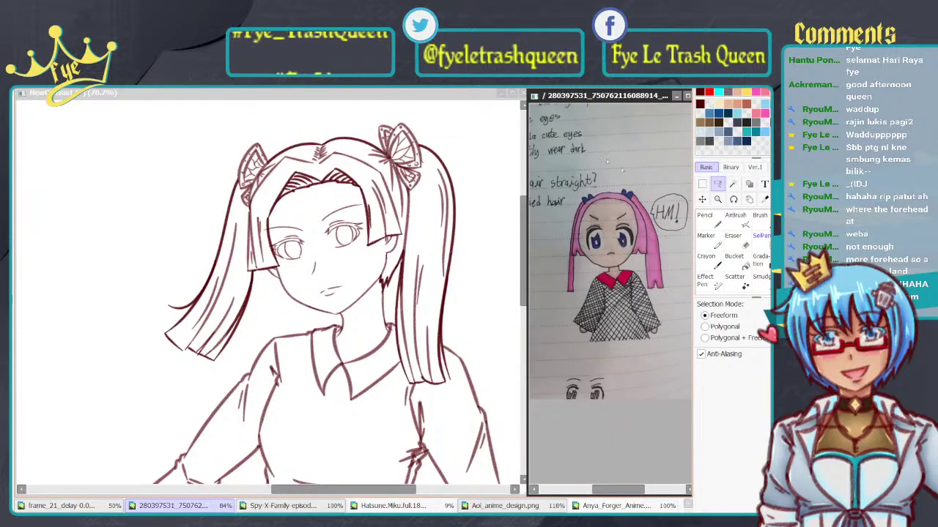
drag(601, 173, 595, 166)
drag(526, 209, 202, 214)
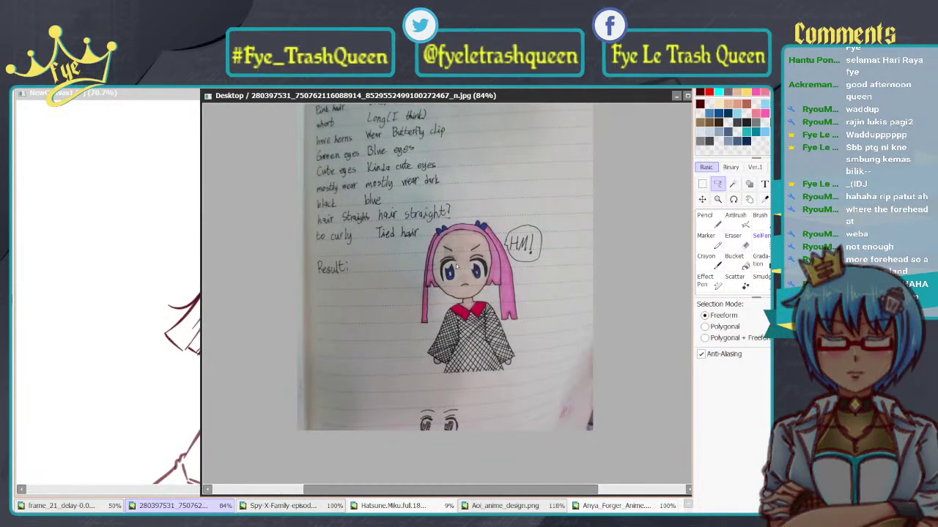
drag(407, 176, 425, 282)
scroll(342, 239, up, 1)
scroll(399, 225, up, 2)
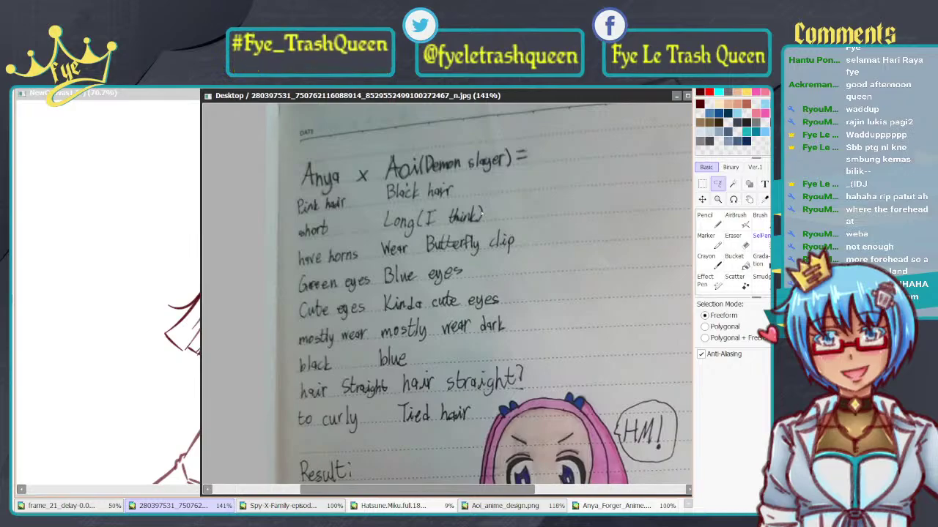
drag(550, 352, 452, 132)
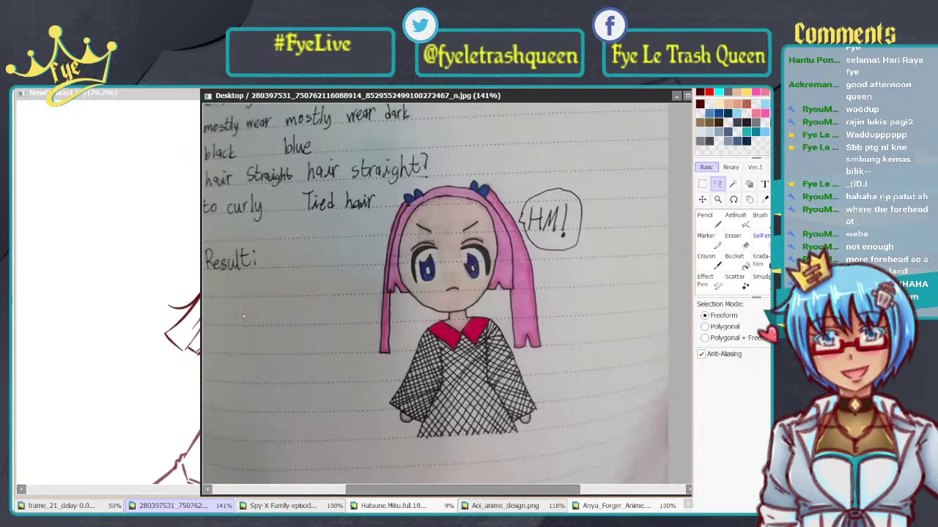
drag(202, 342, 531, 303)
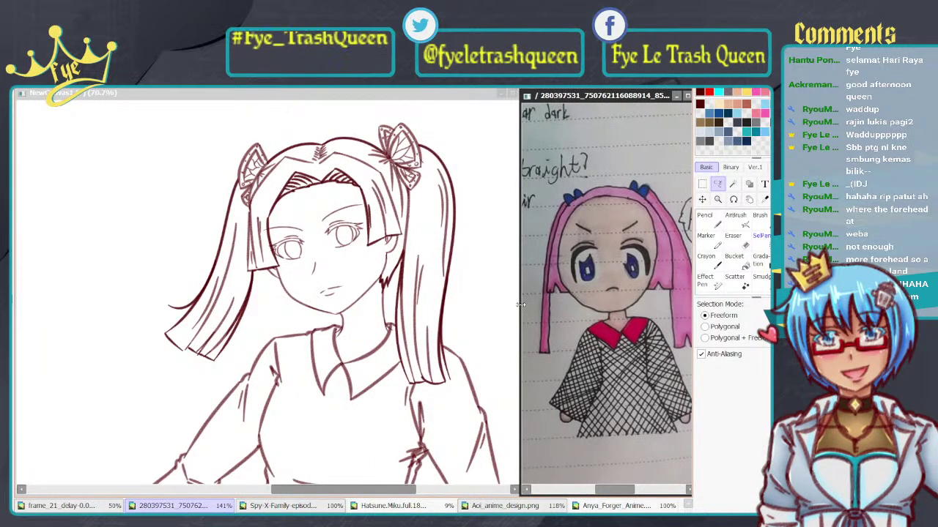
click(462, 291)
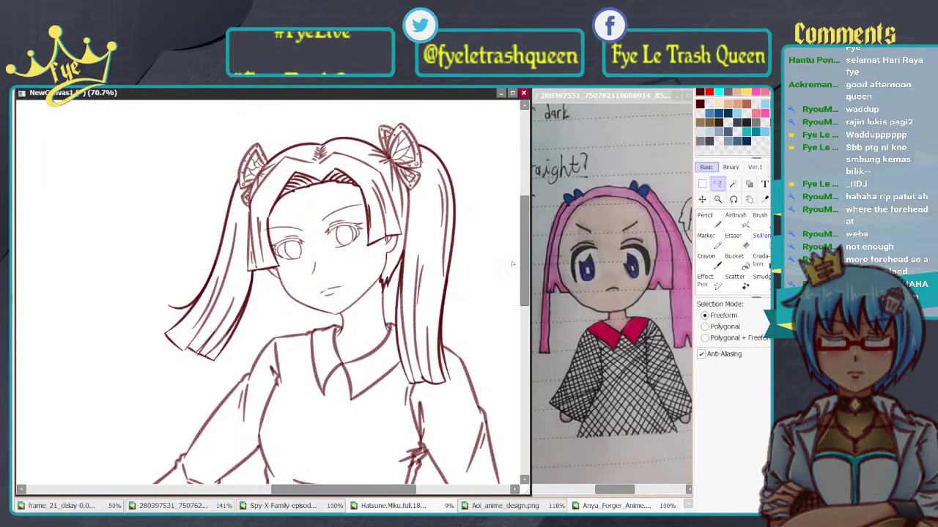
click(630, 153)
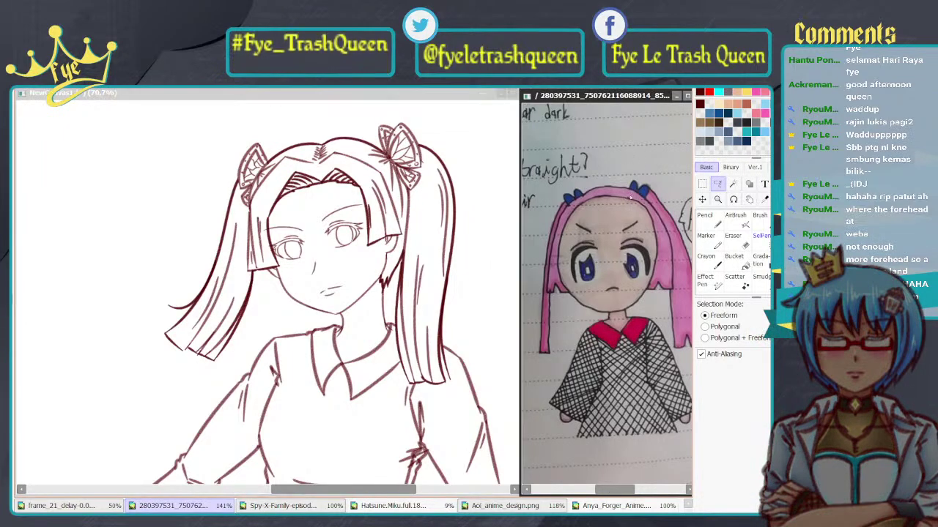
scroll(633, 251, down, 1)
mouse_move(632, 250)
mouse_down()
mouse_move(609, 244)
mouse_move(613, 250)
mouse_up()
click(459, 218)
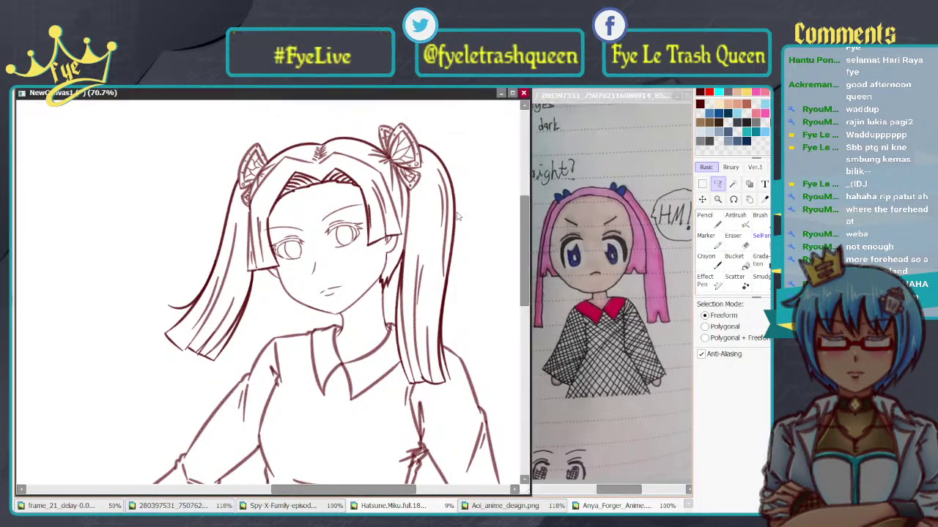
Step: Select the jawline from below her right bangs to the chin and front neck edge freehand, then paste a copy in place to darken it
scroll(457, 215, down, 2)
scroll(457, 214, down, 2)
scroll(340, 223, up, 1)
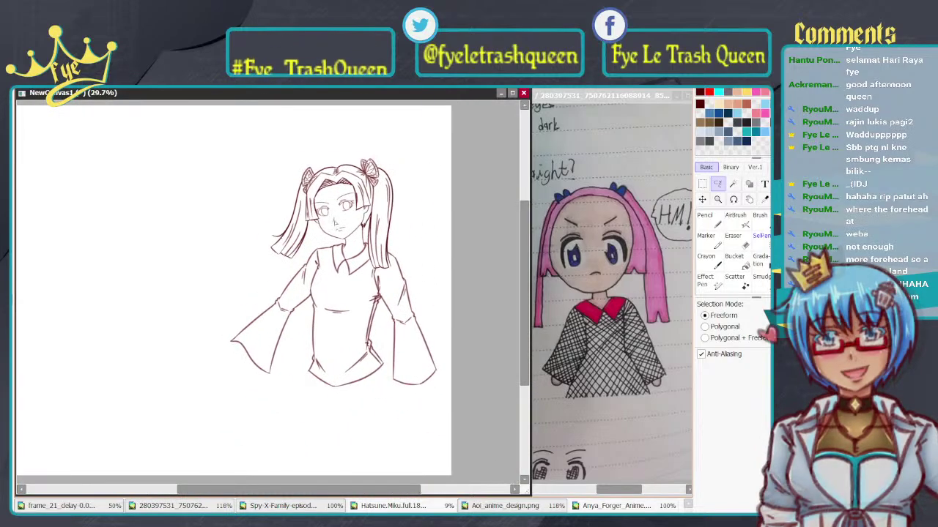
scroll(340, 224, up, 1)
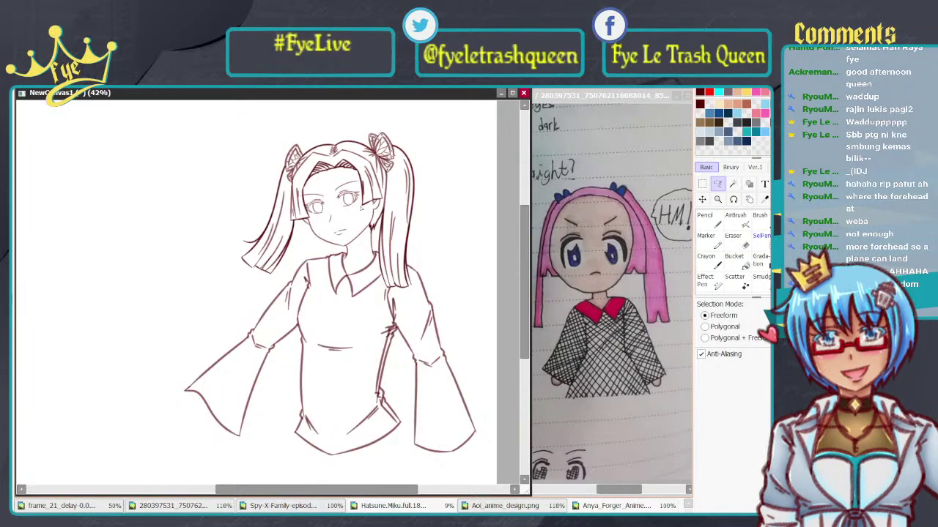
drag(328, 242, 336, 222)
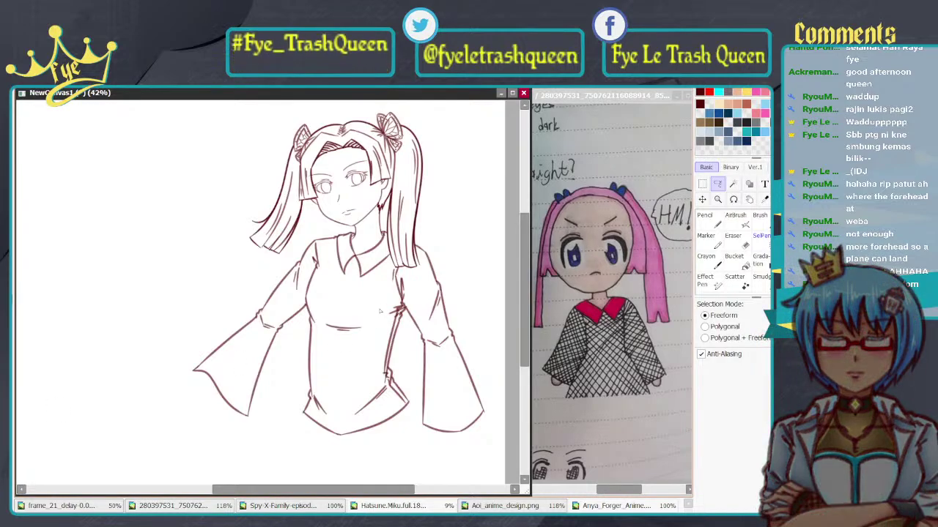
scroll(235, 170, up, 2)
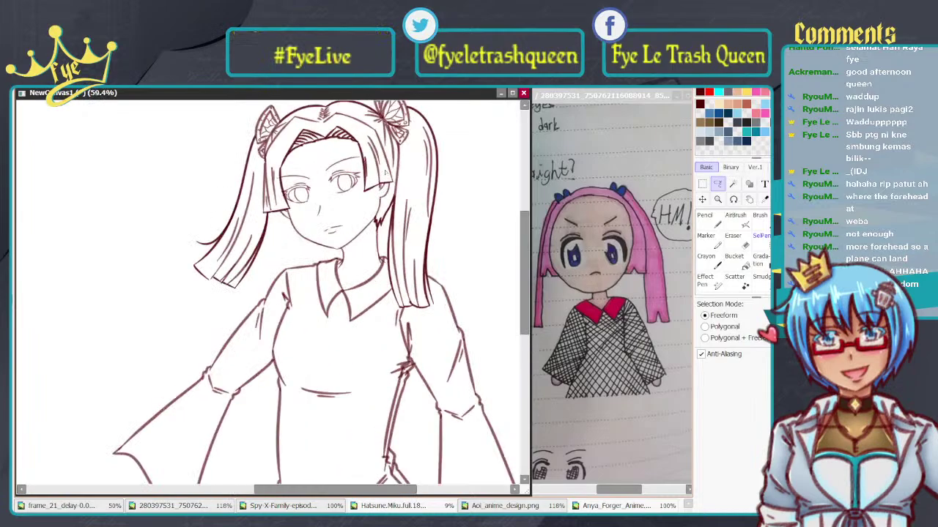
scroll(235, 170, up, 1)
scroll(236, 170, down, 2)
scroll(236, 170, up, 2)
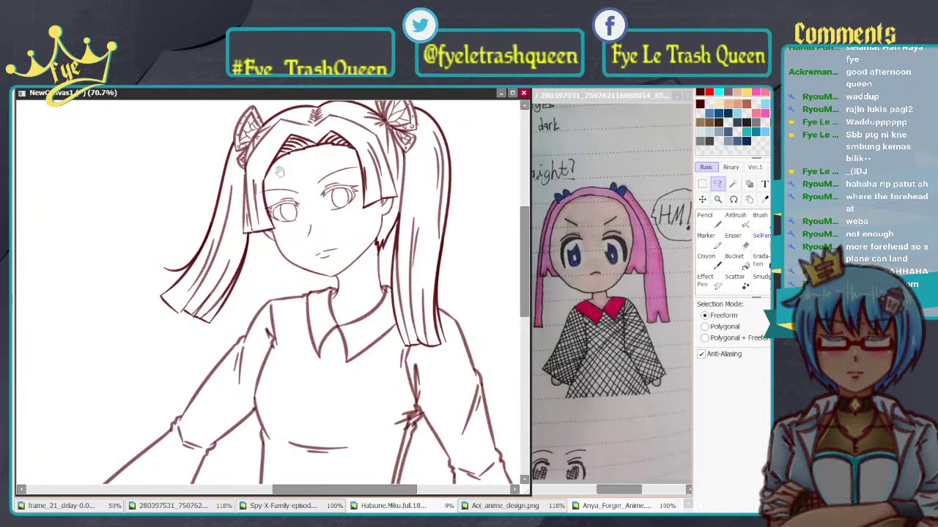
scroll(278, 261, up, 5)
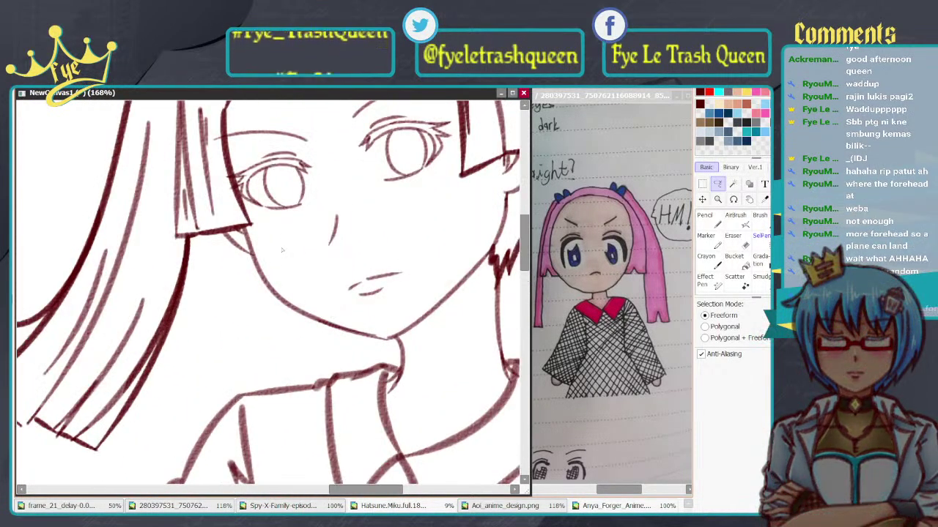
mouse_move(373, 202)
mouse_down()
mouse_move(398, 222)
mouse_move(382, 227)
mouse_up()
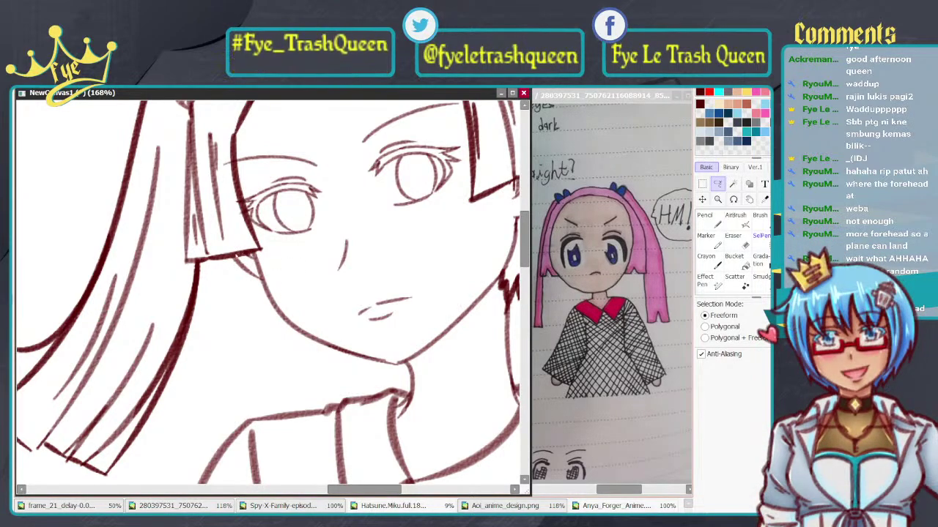
drag(234, 251, 272, 273)
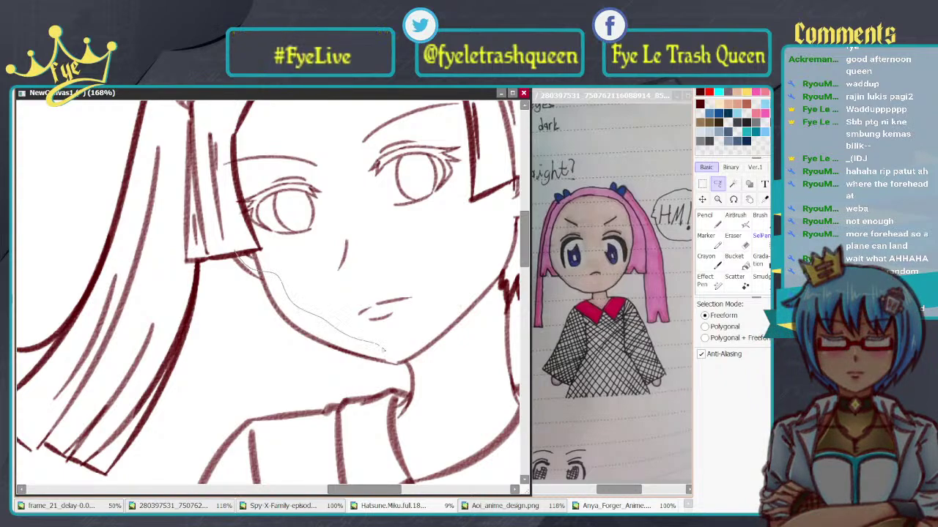
mouse_move(397, 355)
mouse_down()
mouse_move(422, 403)
mouse_move(395, 387)
mouse_move(288, 364)
mouse_move(225, 319)
mouse_move(225, 248)
mouse_up()
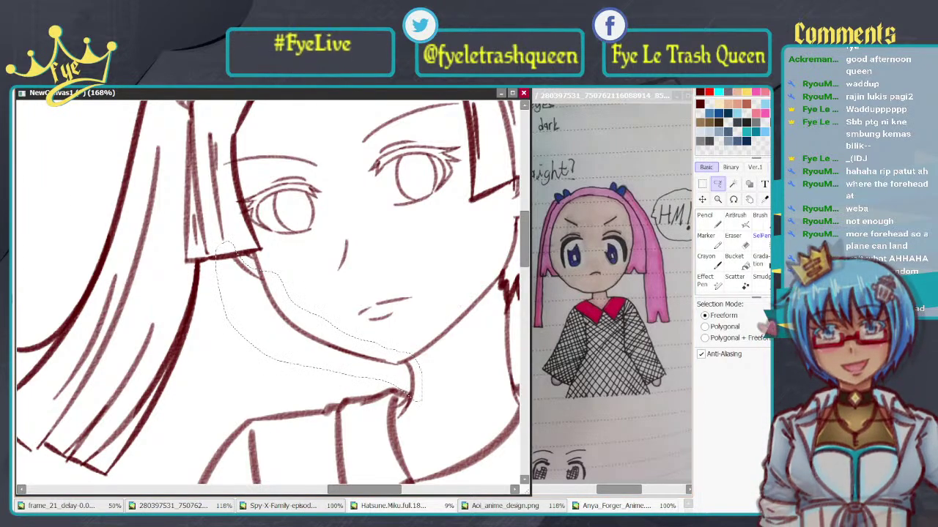
key(ctrl+c)
key(ctrl+v)
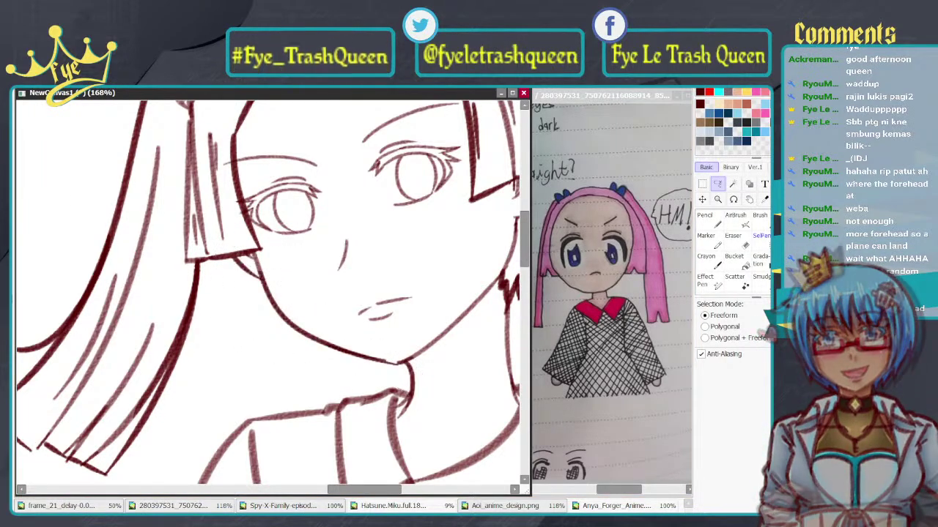
Step: Select the neck line between the nape hair and the collar on her left side freehand, then paste a copy in place to darken it
drag(422, 320, 264, 285)
drag(335, 290, 303, 272)
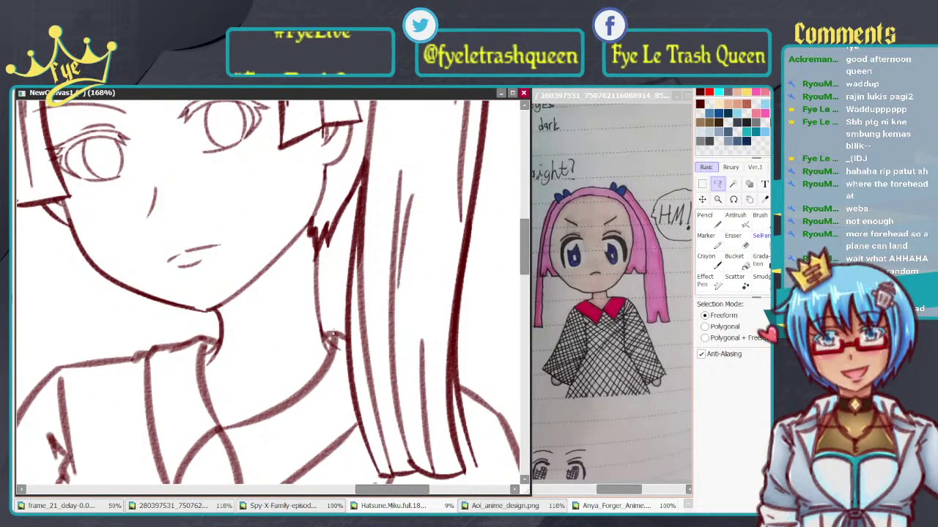
mouse_move(330, 338)
mouse_down()
mouse_move(294, 293)
mouse_move(339, 285)
mouse_move(334, 338)
mouse_up()
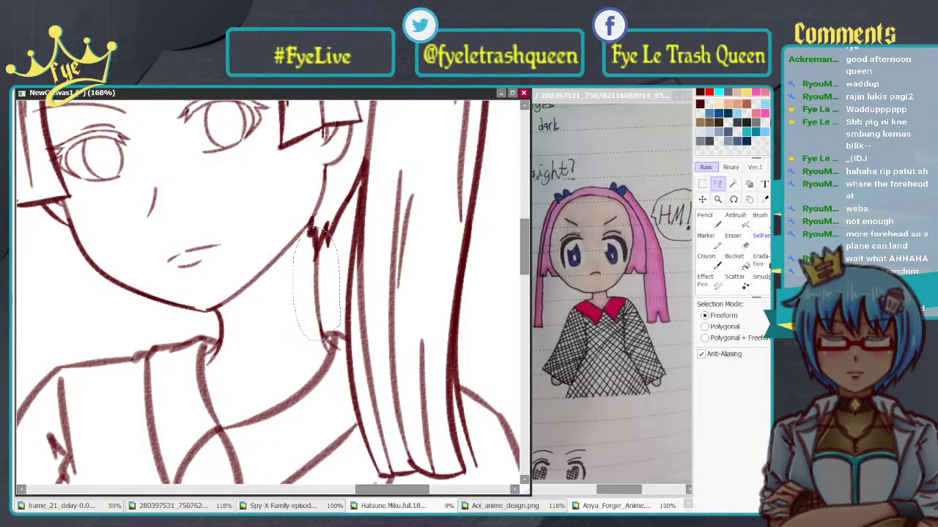
key(ctrl+c)
key(ctrl+v)
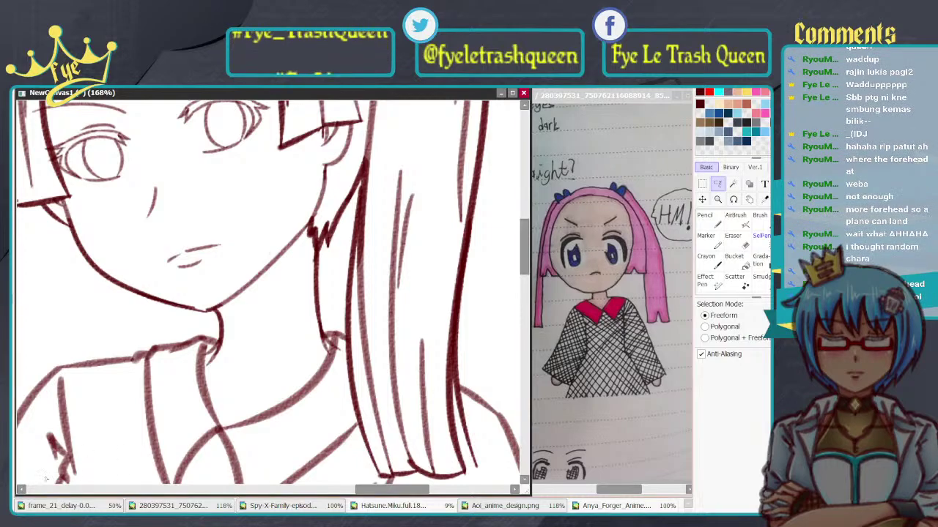
Step: Review the thickened hair, face and neck lines across the whole figure and up close
key(e)
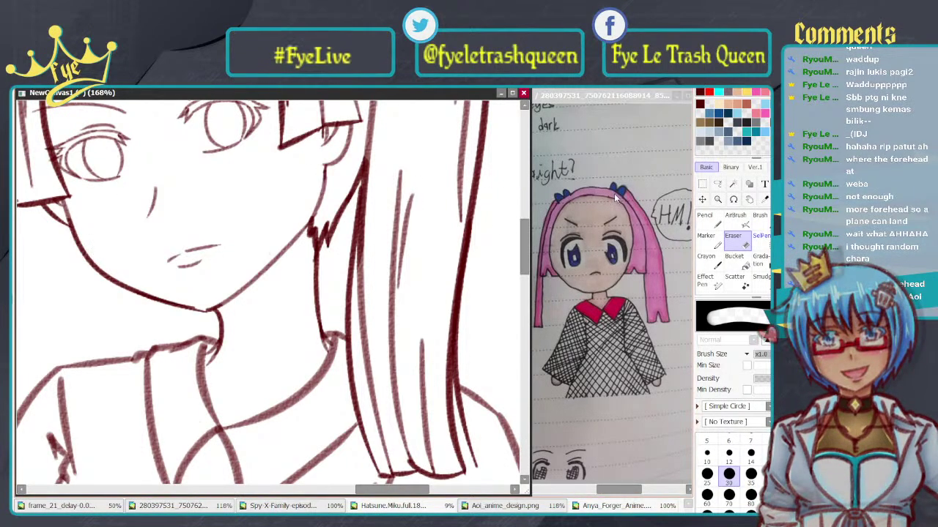
scroll(377, 218, down, 5)
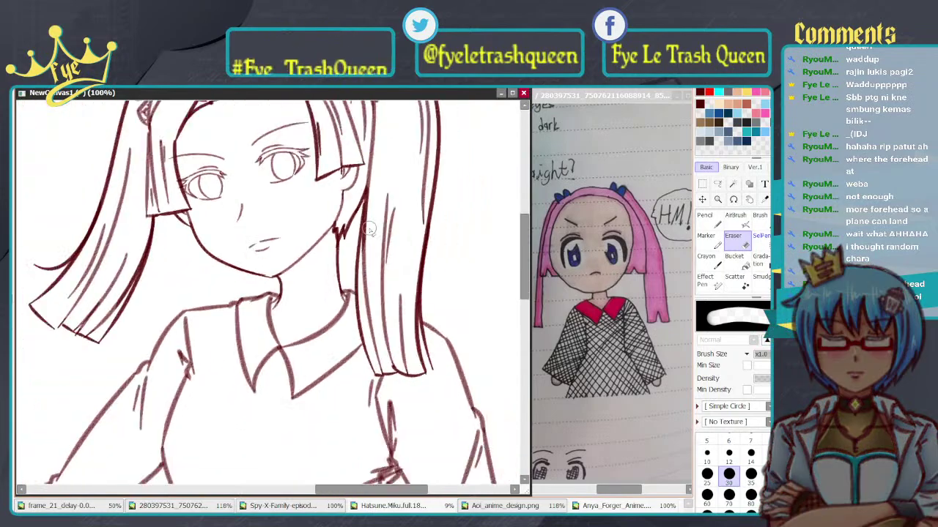
drag(351, 179, 382, 233)
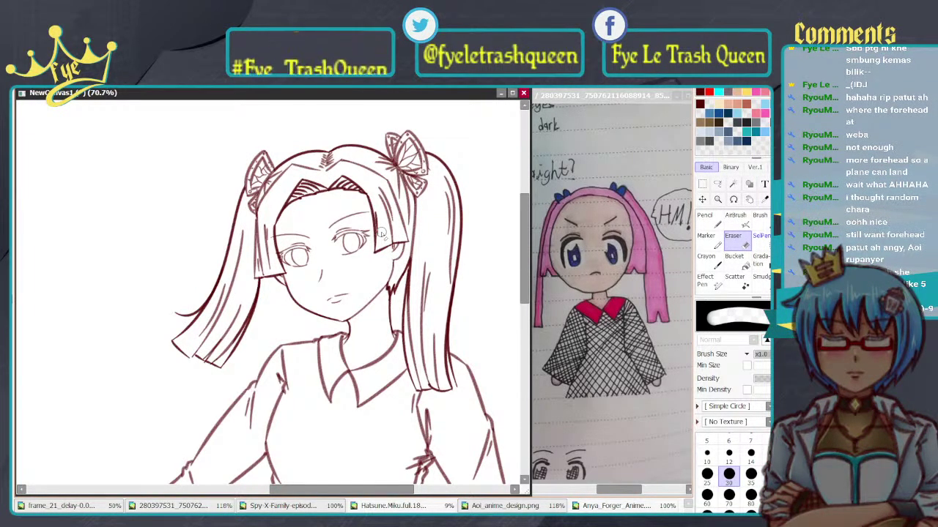
scroll(381, 232, down, 3)
drag(370, 259, 336, 248)
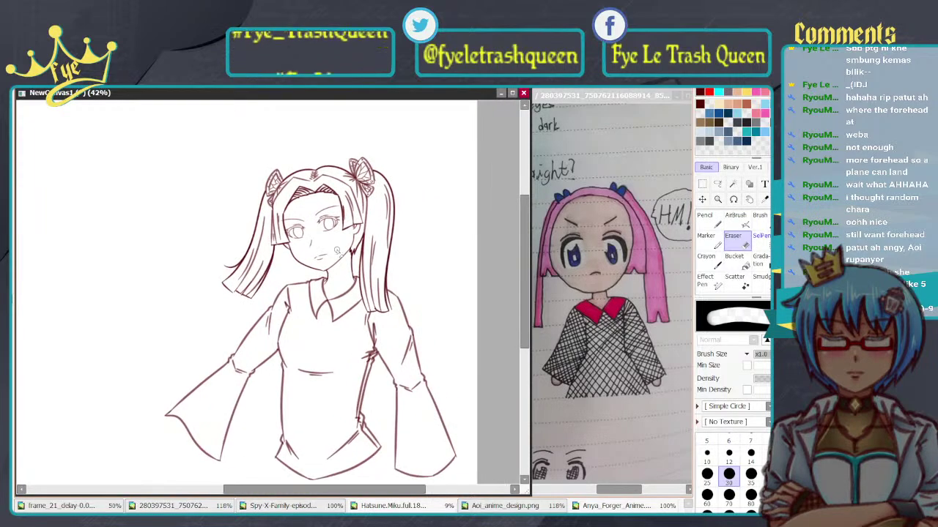
scroll(334, 236, up, 5)
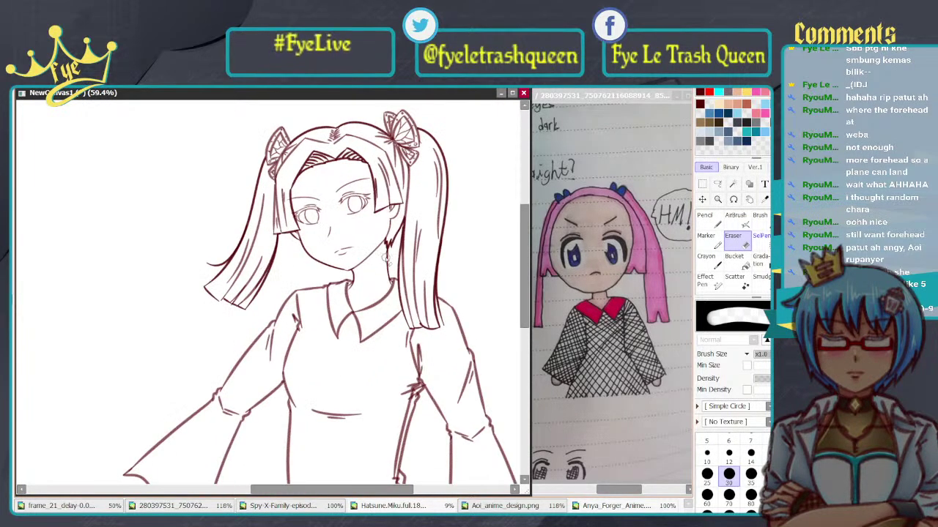
scroll(354, 289, down, 3)
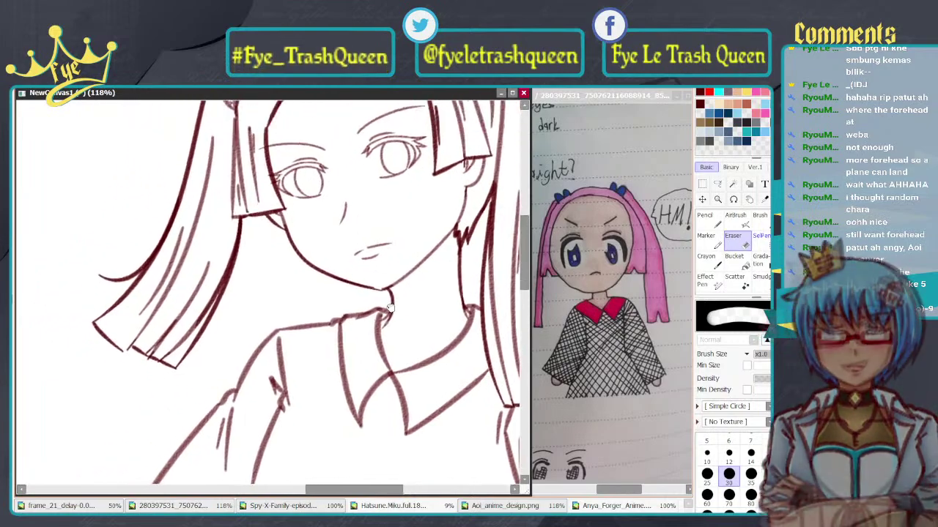
Step: Select the outer outlines of the shoulders, both sleeves, bodice sides and shirt hem freehand, then paste a copy in place to darken them
mouse_move(391, 339)
mouse_down()
mouse_move(342, 281)
mouse_move(371, 245)
mouse_move(353, 166)
mouse_move(325, 258)
mouse_move(298, 274)
mouse_move(348, 261)
mouse_up()
scroll(352, 165, down, 1)
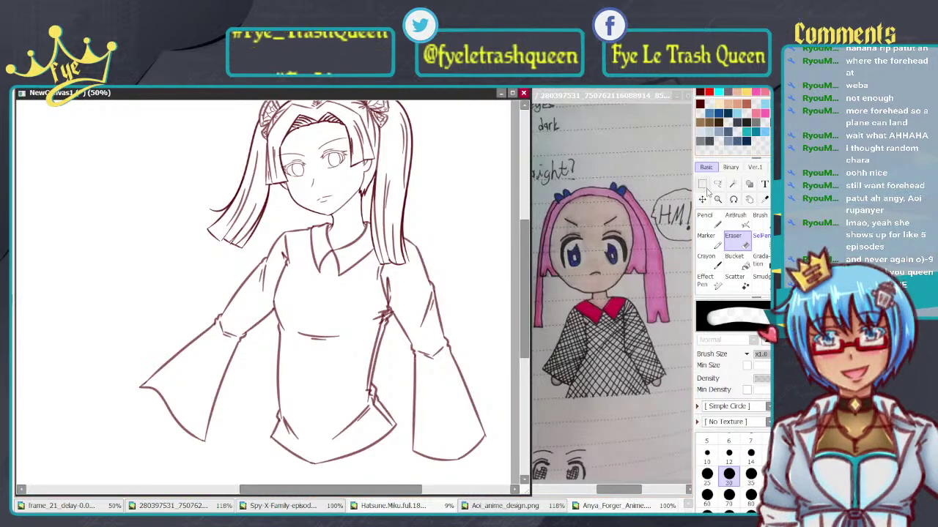
click(718, 184)
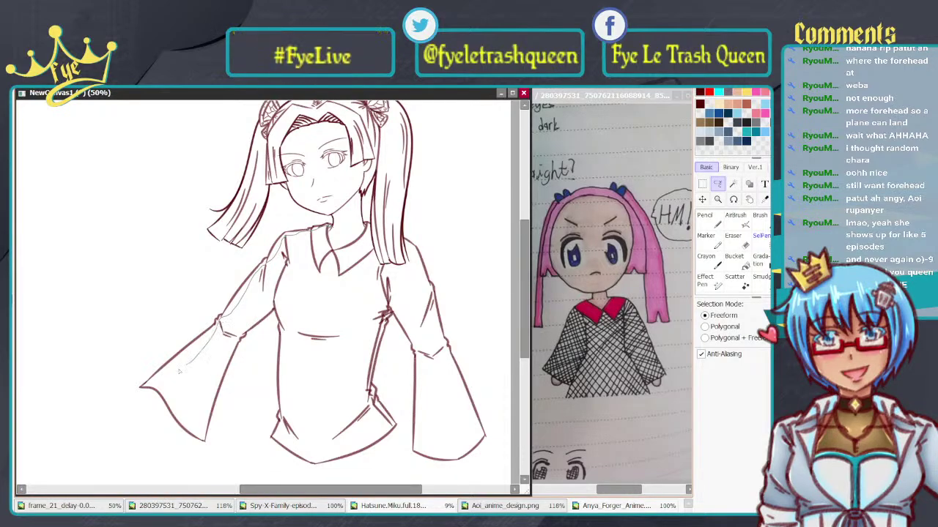
mouse_move(188, 413)
mouse_down()
mouse_move(237, 336)
mouse_move(279, 310)
mouse_up()
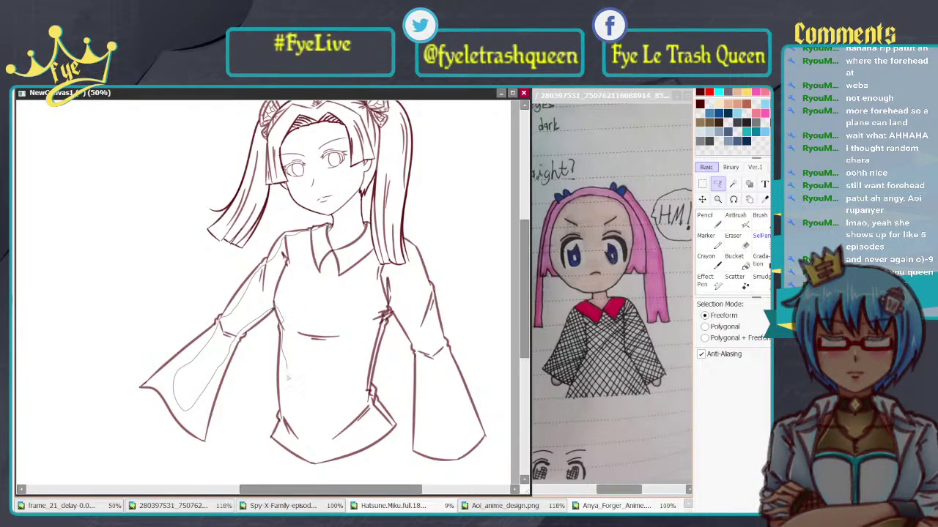
mouse_move(283, 415)
mouse_down()
mouse_move(284, 434)
mouse_move(308, 454)
mouse_up()
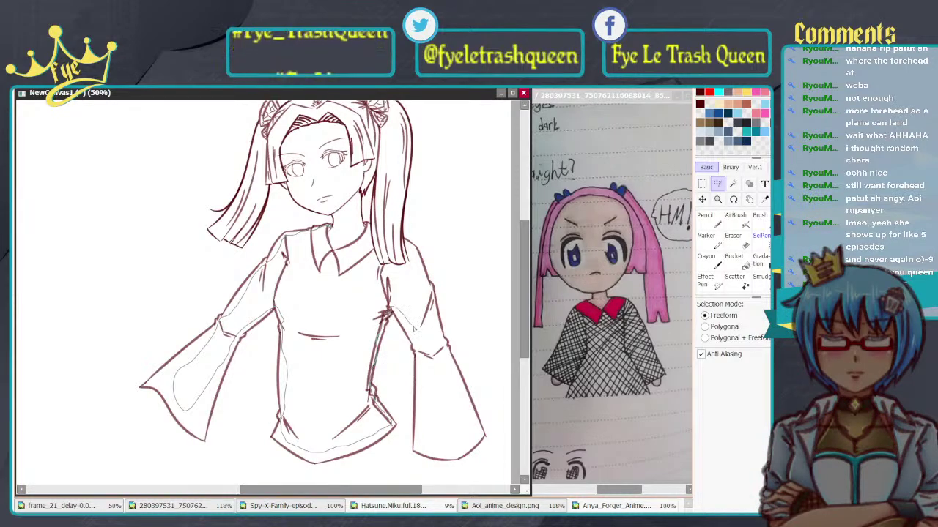
drag(414, 328, 419, 406)
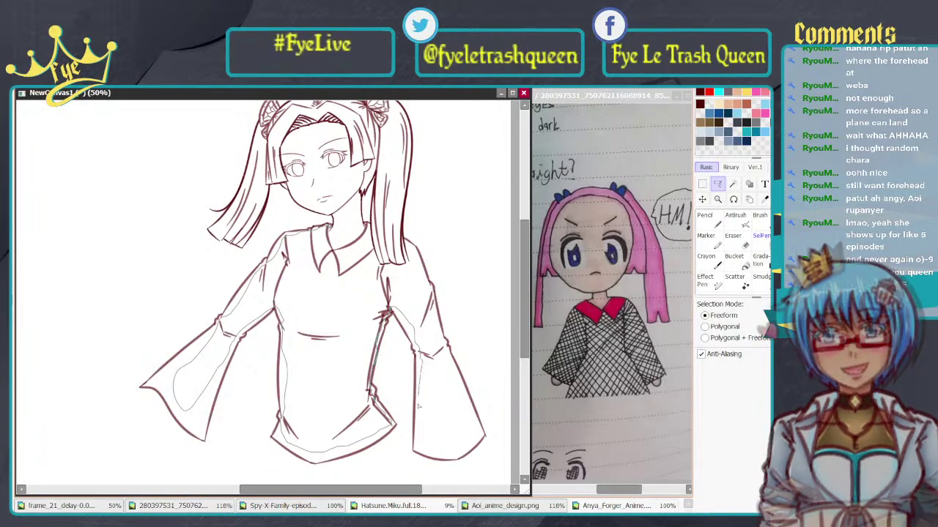
mouse_move(436, 454)
mouse_down()
mouse_move(472, 434)
mouse_move(443, 343)
mouse_up()
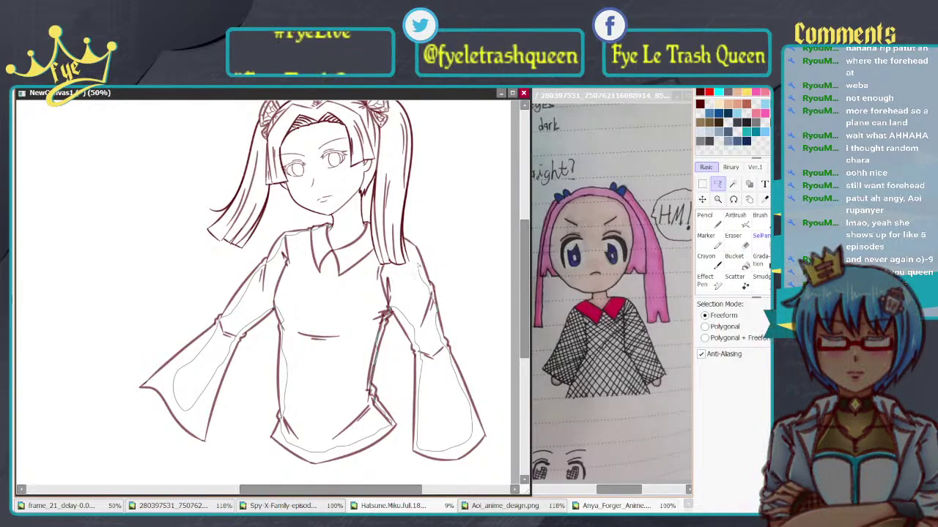
mouse_move(399, 241)
mouse_down()
mouse_move(481, 319)
mouse_move(512, 433)
mouse_move(499, 486)
mouse_move(92, 467)
mouse_move(55, 359)
mouse_move(144, 266)
mouse_up()
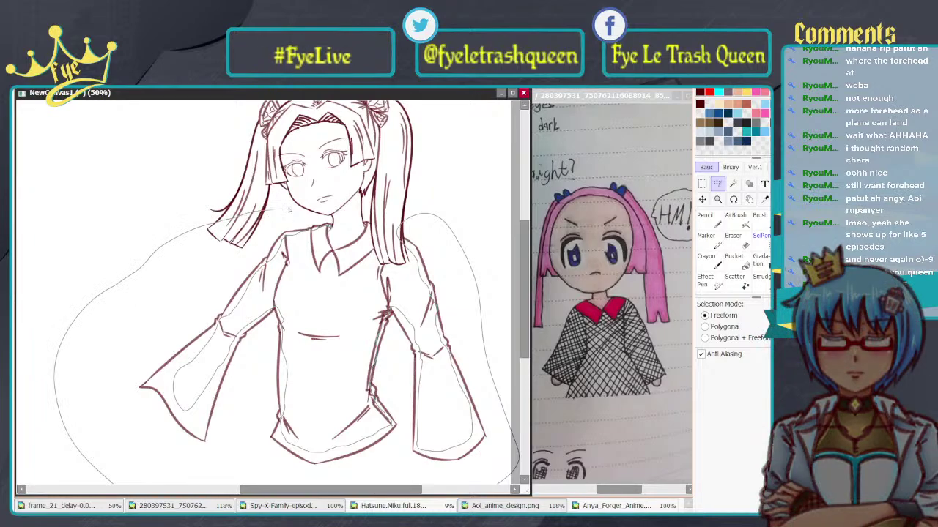
drag(219, 225, 333, 217)
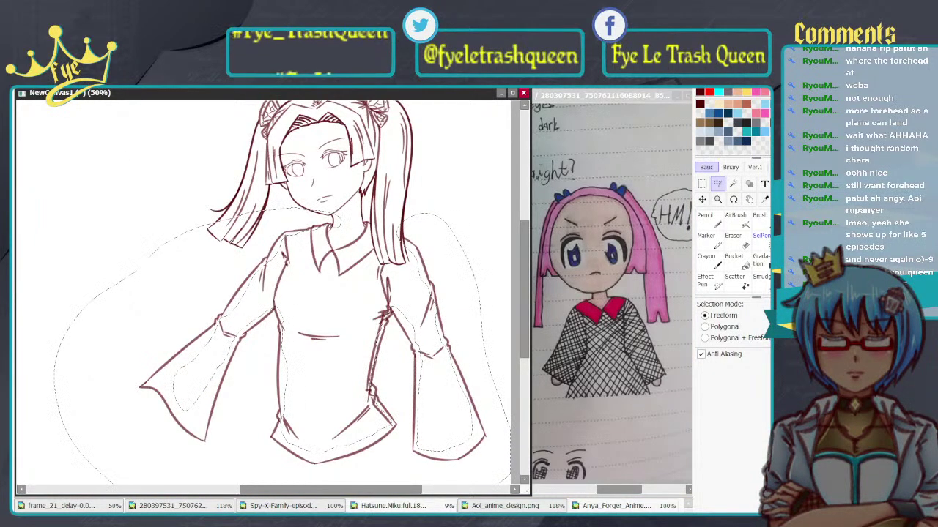
key(ctrl+d)
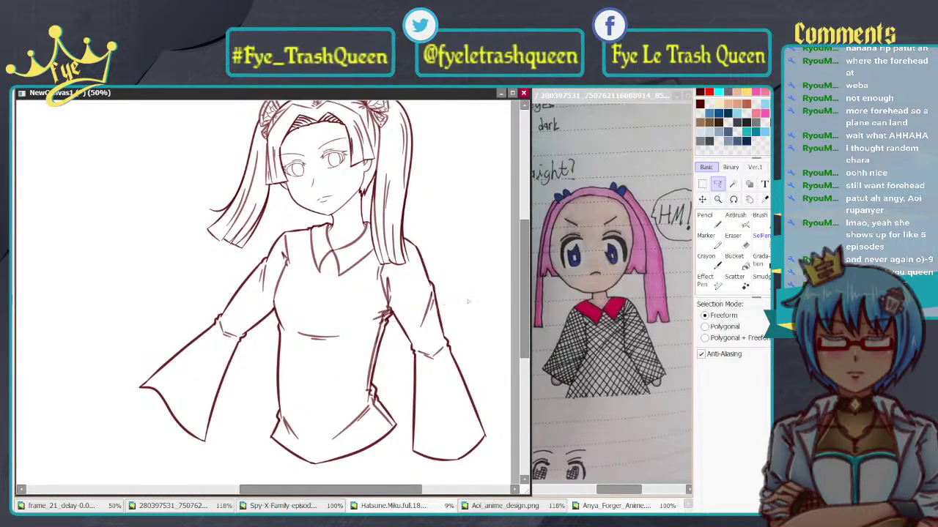
Step: Review the thickened clothing outlines up close and across the whole figure, comparing them with the hair and face lines
scroll(400, 370, up, 3)
scroll(400, 369, down, 4)
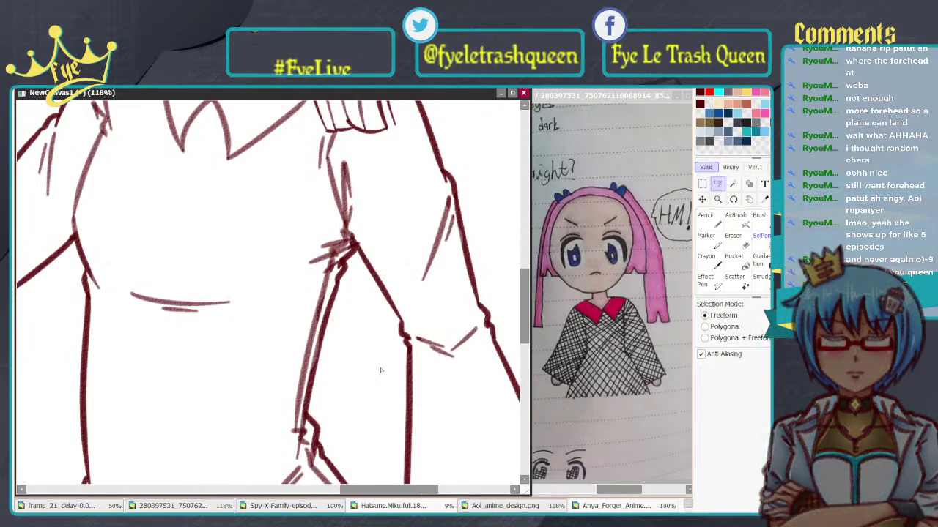
scroll(389, 344, up, 3)
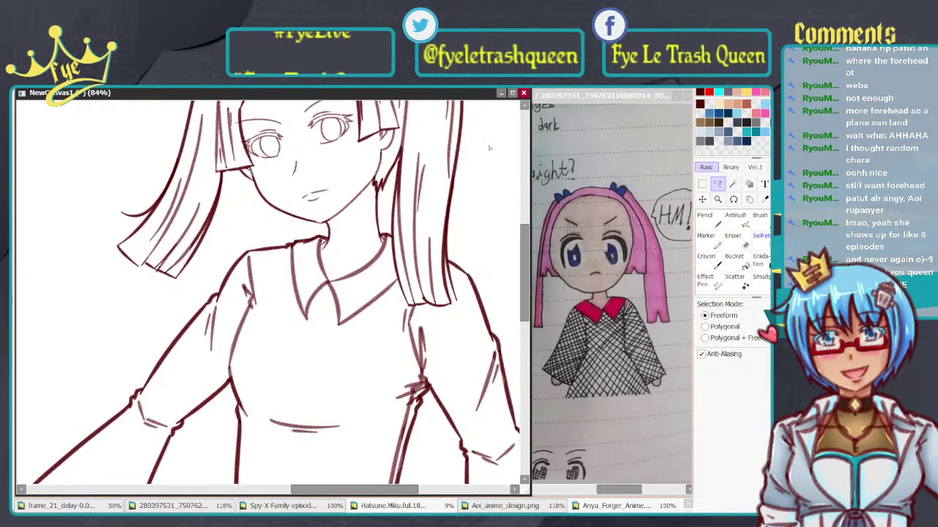
scroll(386, 258, down, 4)
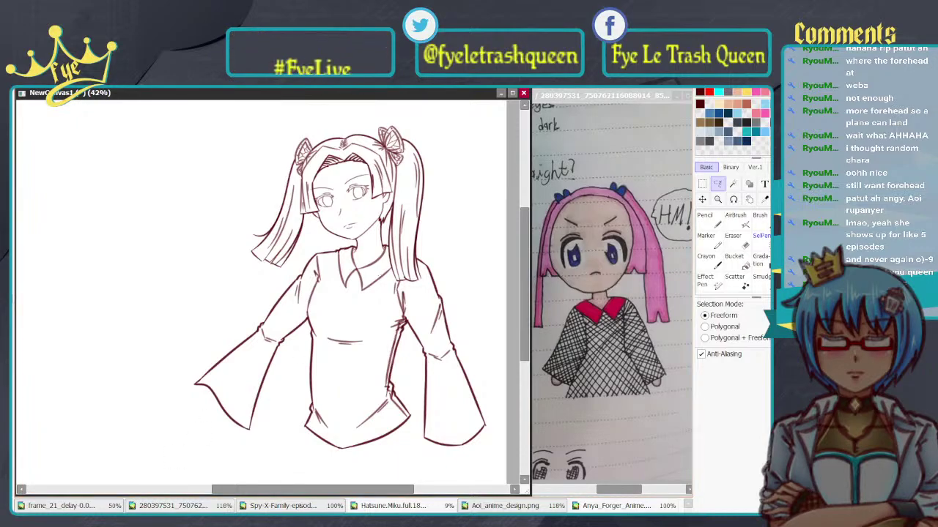
key(alt+Tab)
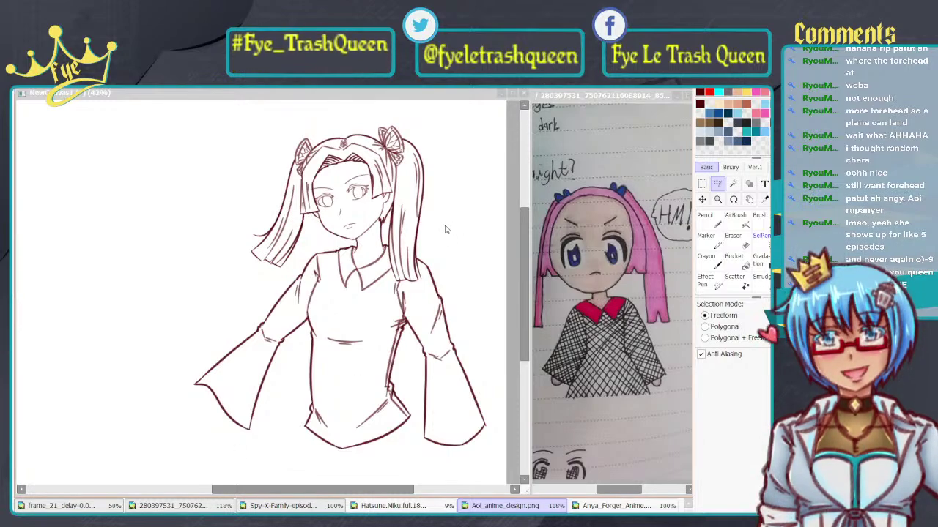
click(393, 96)
drag(391, 169, 407, 218)
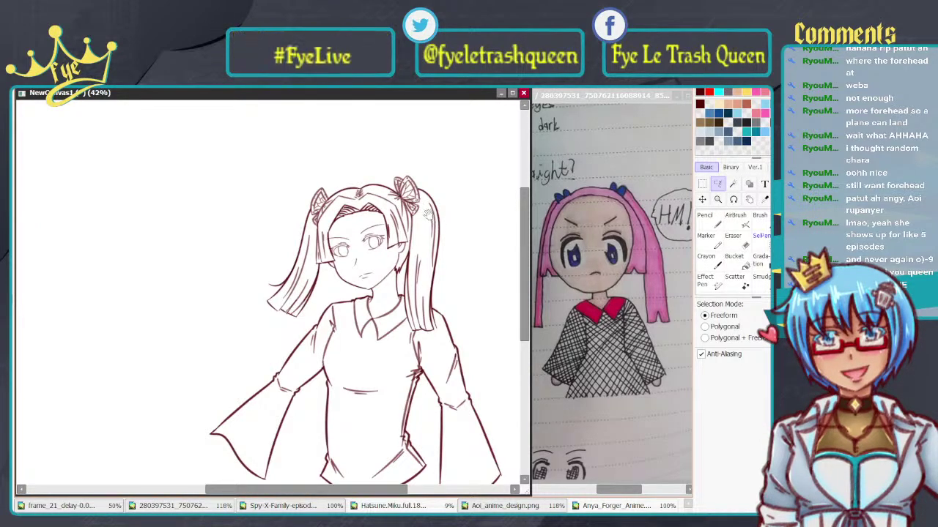
drag(429, 214, 396, 210)
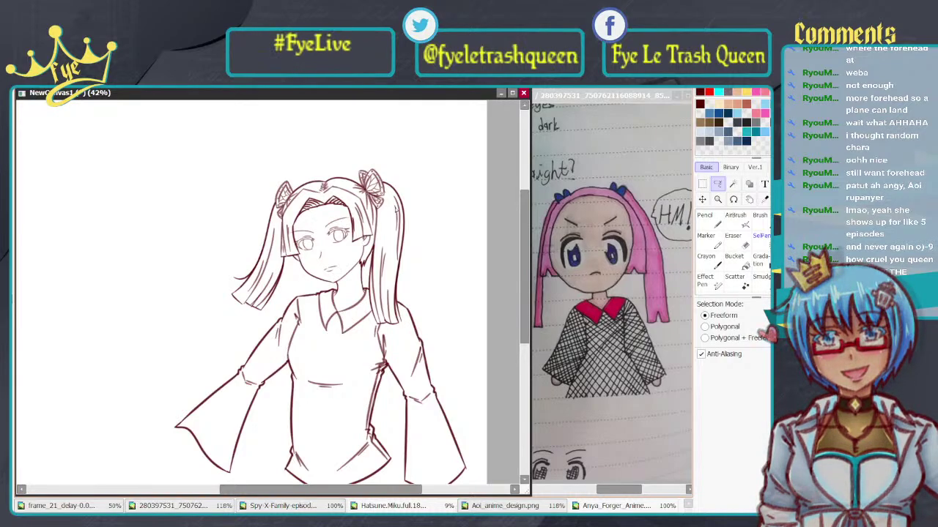
mouse_move(344, 191)
mouse_down()
mouse_move(387, 210)
mouse_move(393, 171)
mouse_move(376, 154)
mouse_up()
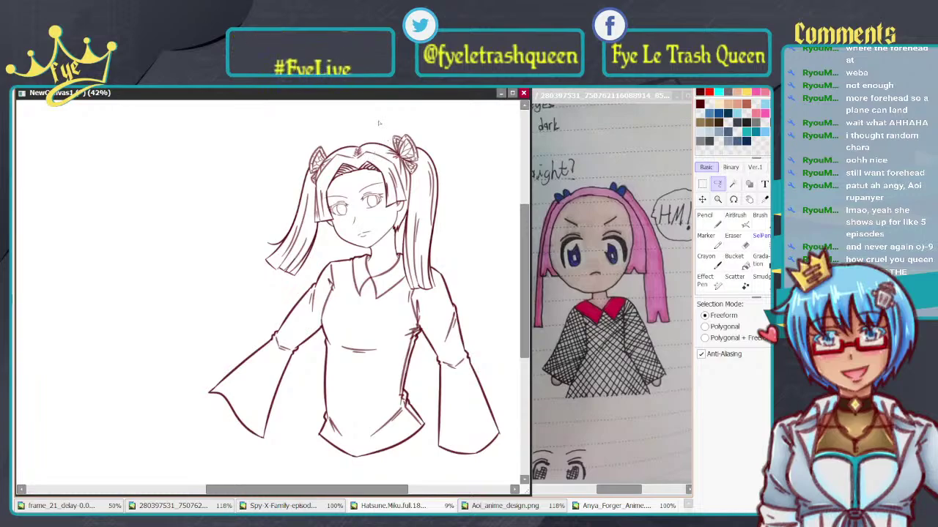
Step: Select the outer edge of the butterfly hair clip on her right side freehand, then paste a copy in place to darken it
scroll(378, 122, up, 2)
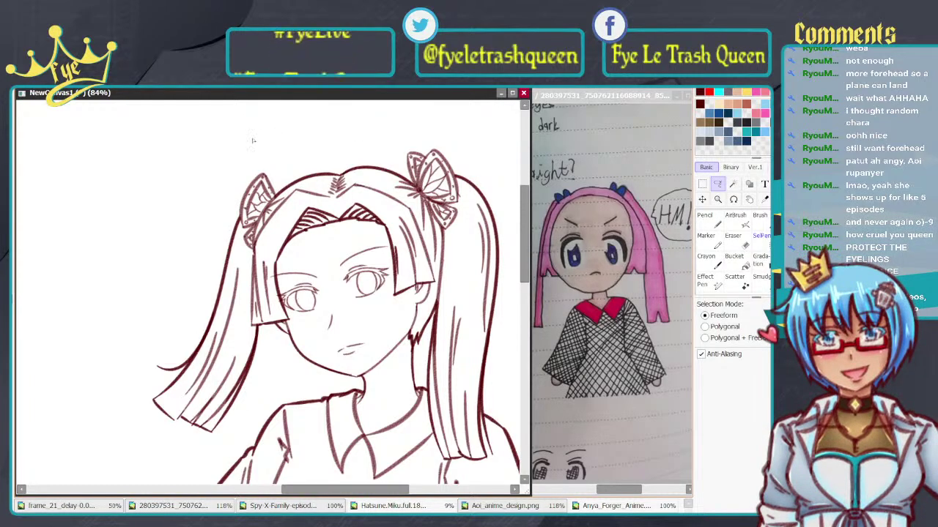
scroll(253, 141, up, 1)
scroll(358, 170, up, 1)
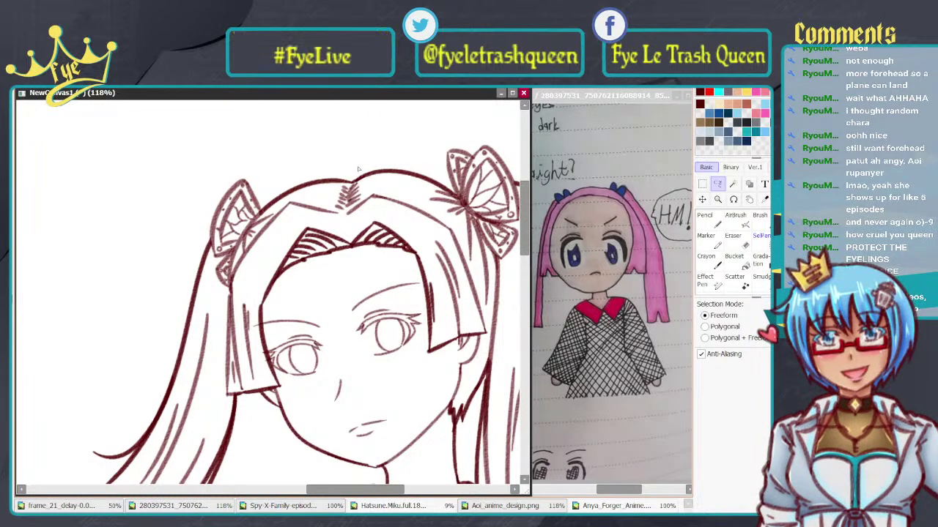
scroll(359, 169, down, 1)
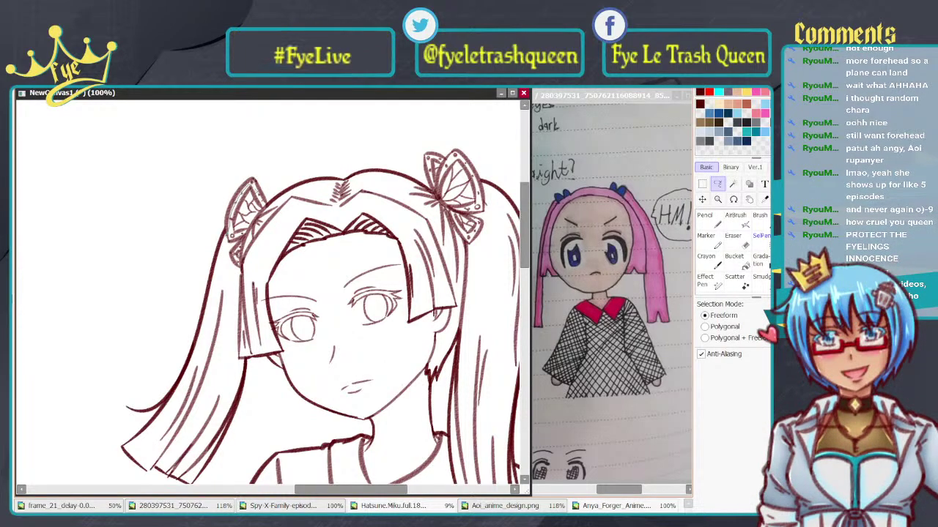
mouse_move(275, 212)
mouse_down()
mouse_move(276, 183)
mouse_move(245, 156)
mouse_move(209, 207)
mouse_move(220, 236)
mouse_up()
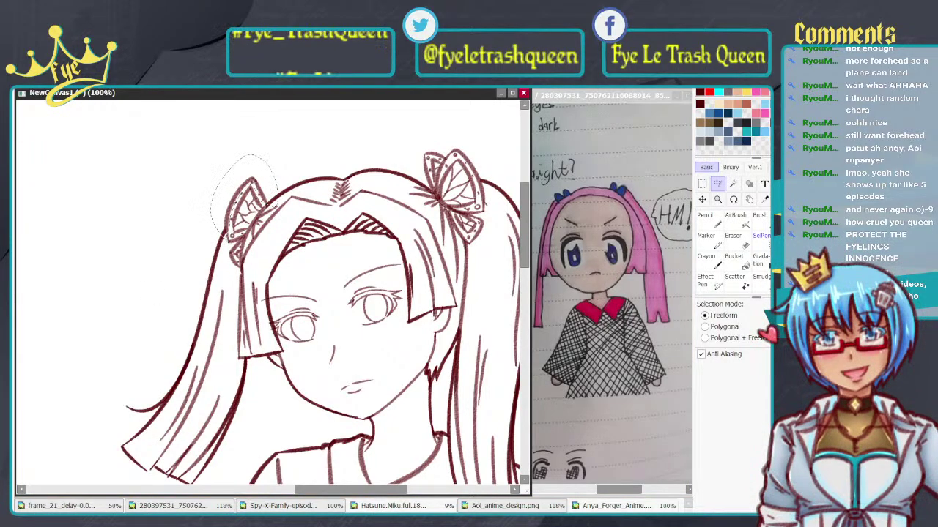
key(ctrl+d)
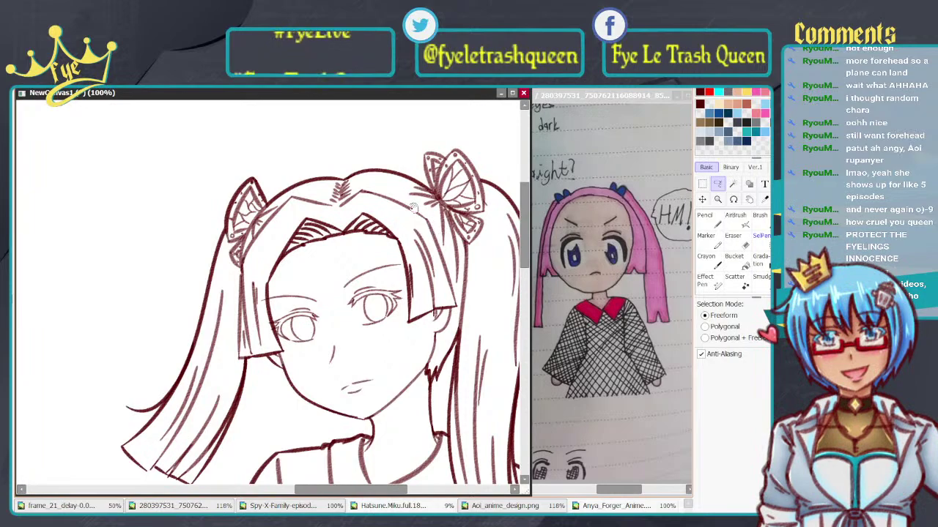
Step: Select the outer edges of the upper wings of the butterfly clip on her left side freehand, then paste a copy in place
mouse_move(412, 208)
mouse_down()
mouse_move(297, 231)
mouse_move(326, 243)
mouse_up()
scroll(348, 181, up, 3)
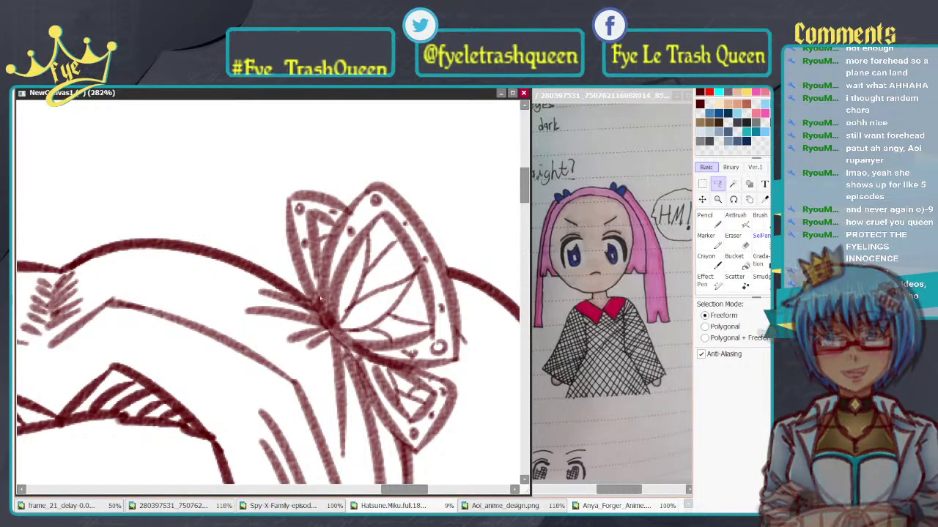
mouse_move(320, 304)
mouse_down()
mouse_move(305, 299)
mouse_move(283, 251)
mouse_move(277, 197)
mouse_up()
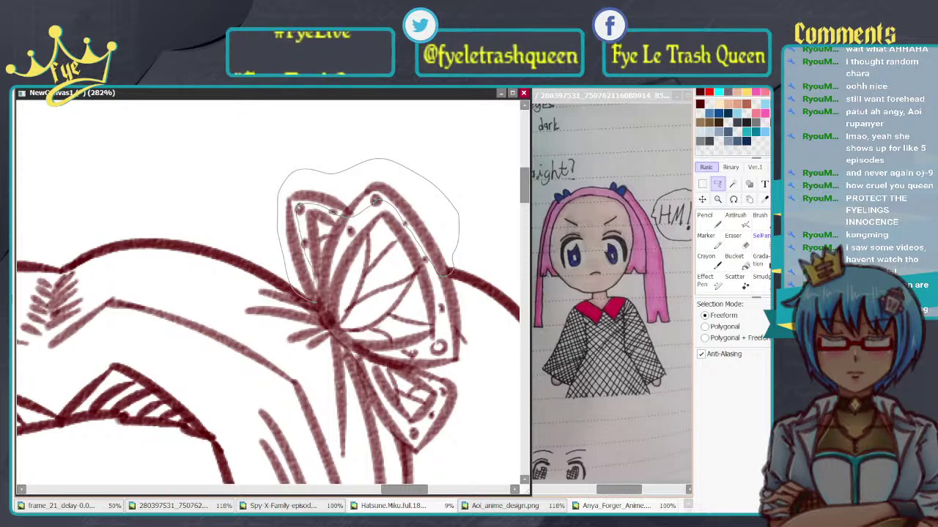
drag(315, 302, 313, 302)
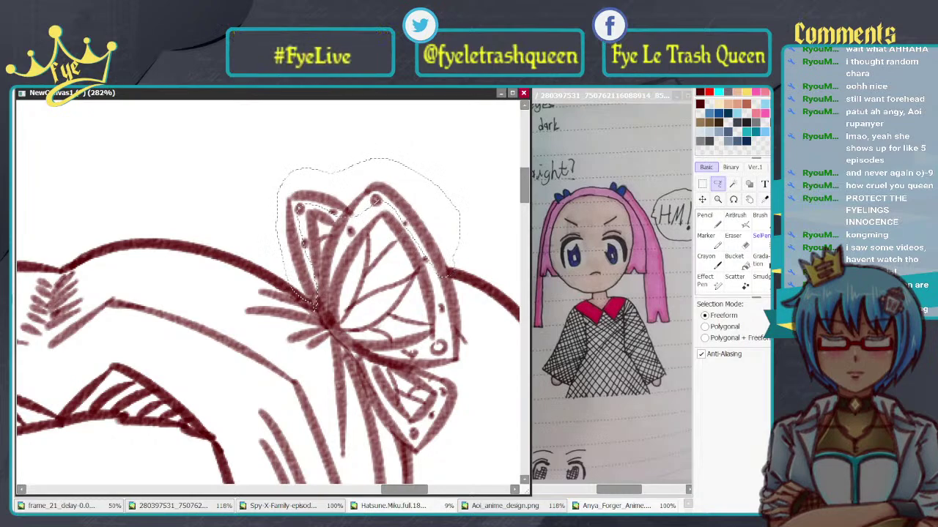
key(ctrl+v)
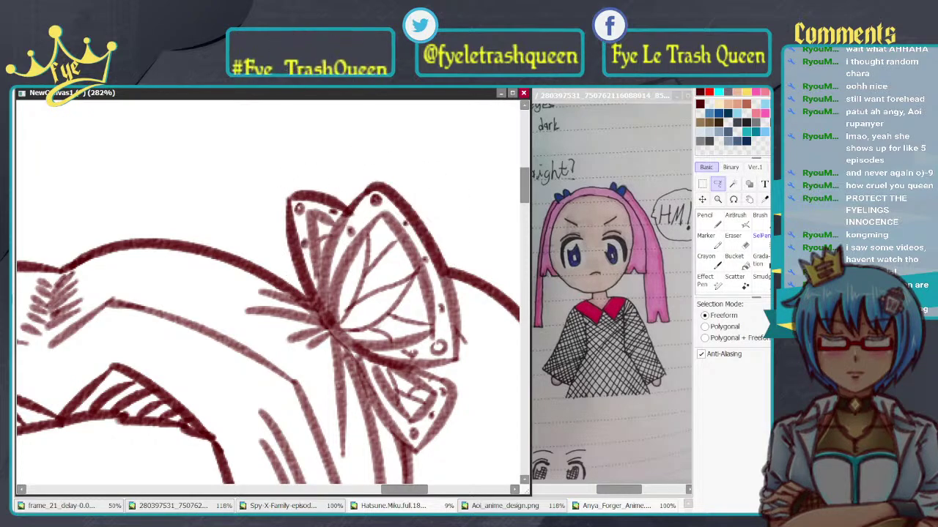
Step: Check the darkened butterfly clips and outer outlines against the rest of the figure
scroll(320, 368, down, 5)
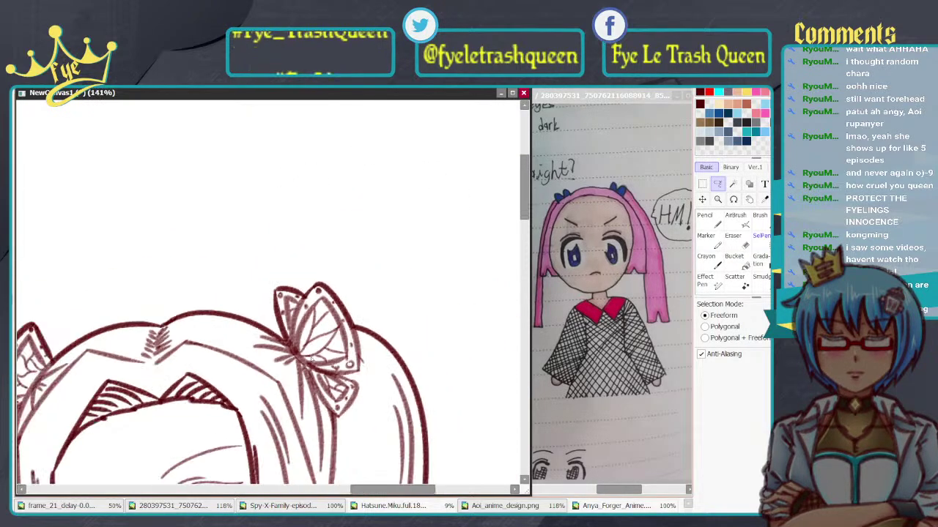
drag(320, 368, 380, 268)
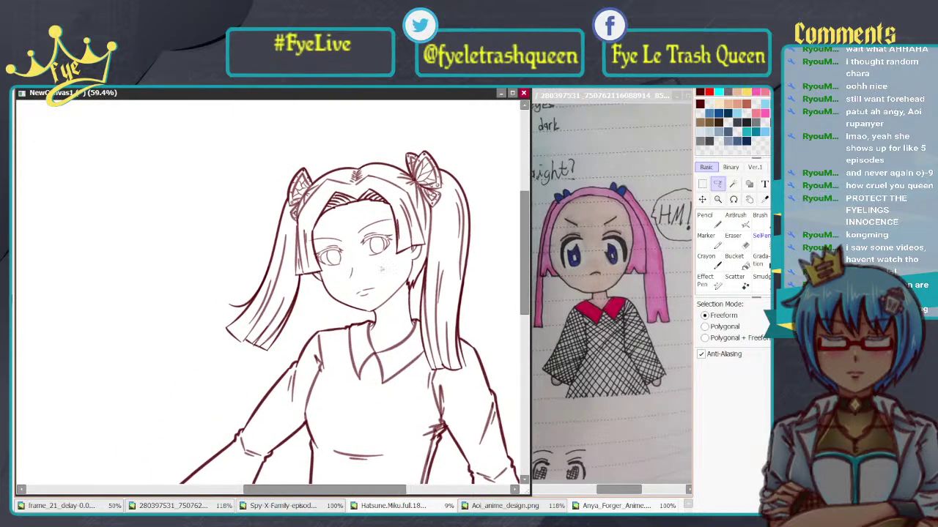
scroll(381, 269, down, 1)
mouse_move(378, 390)
mouse_down()
mouse_move(329, 235)
mouse_move(331, 311)
mouse_up()
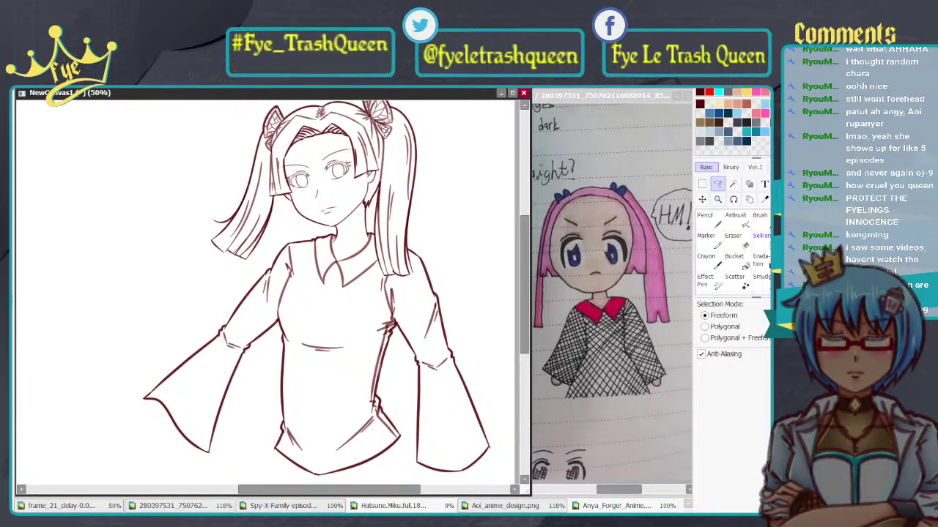
scroll(346, 255, down, 4)
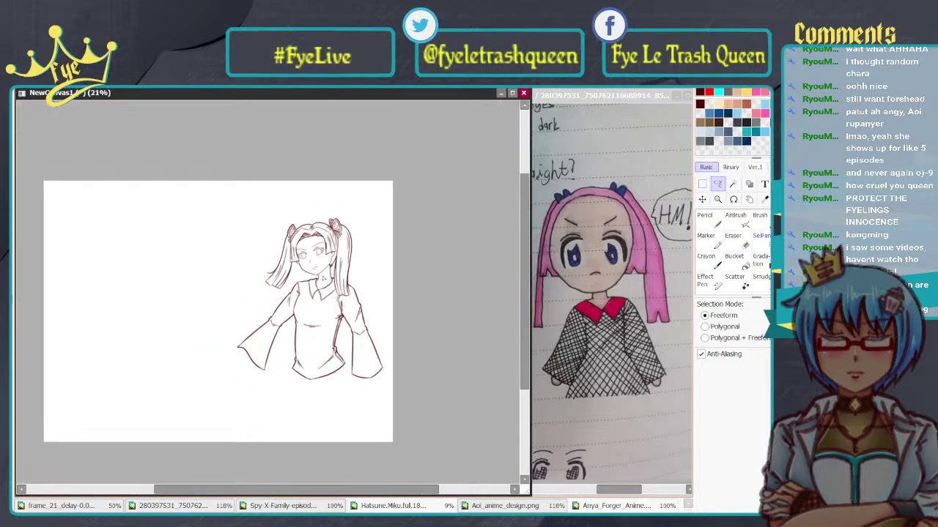
scroll(314, 276, up, 2)
drag(314, 276, 345, 246)
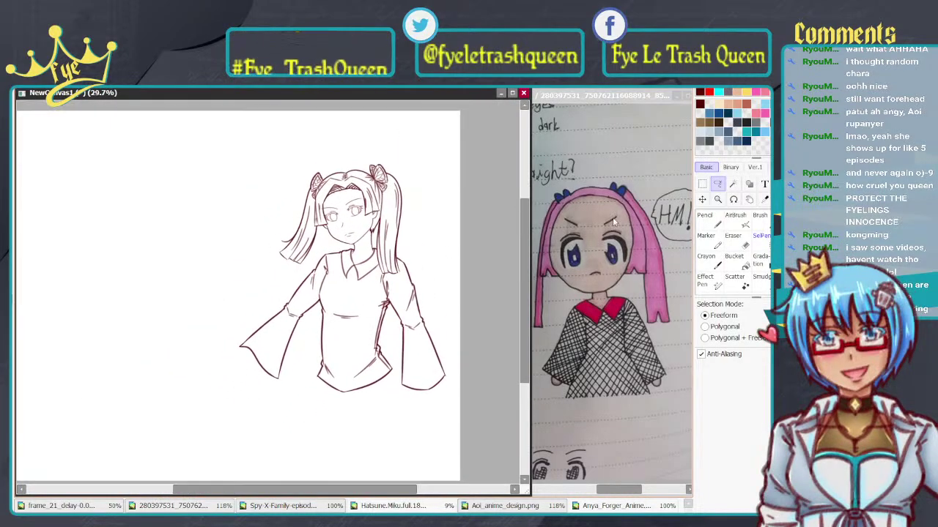
click(702, 184)
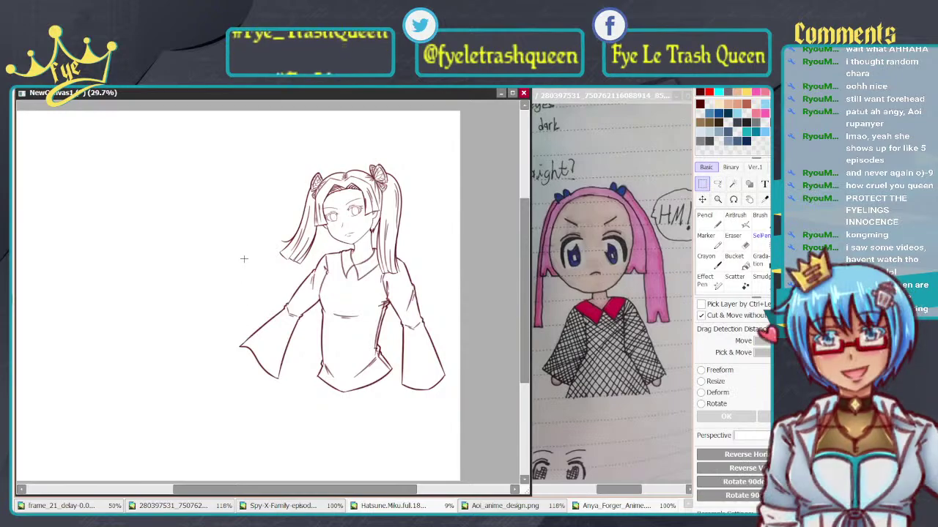
scroll(241, 335, up, 3)
scroll(238, 360, down, 2)
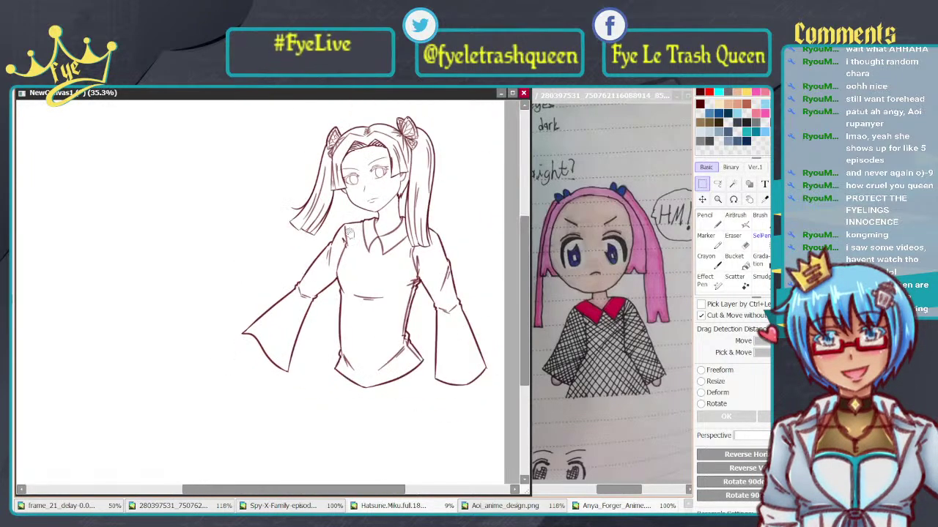
drag(349, 233, 346, 255)
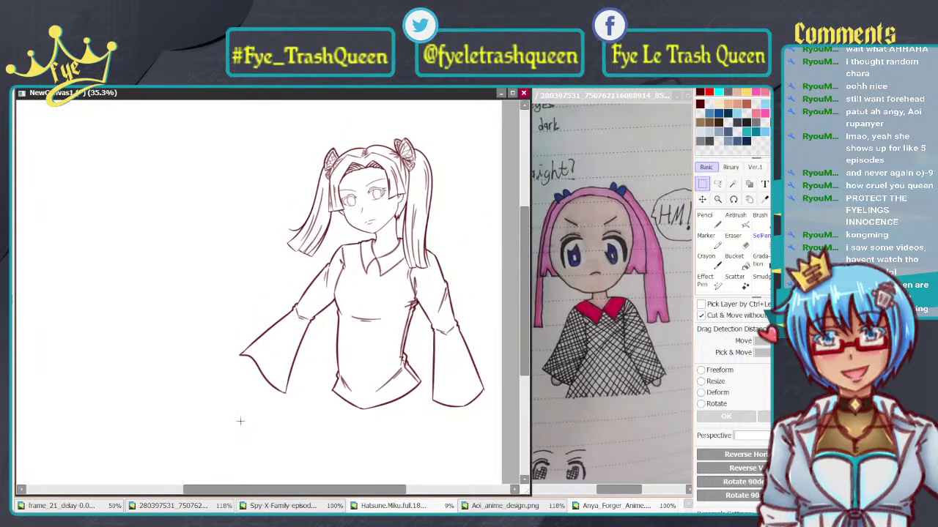
scroll(247, 414, down, 2)
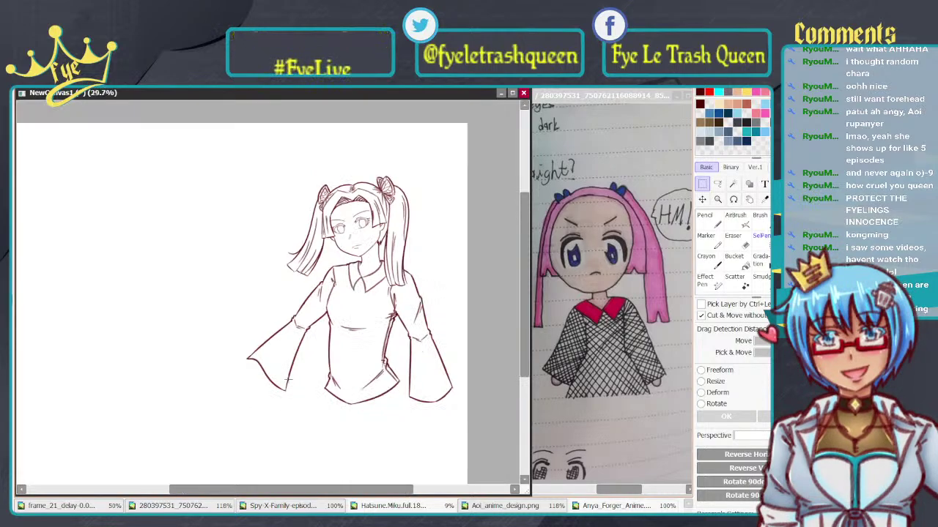
scroll(293, 370, up, 1)
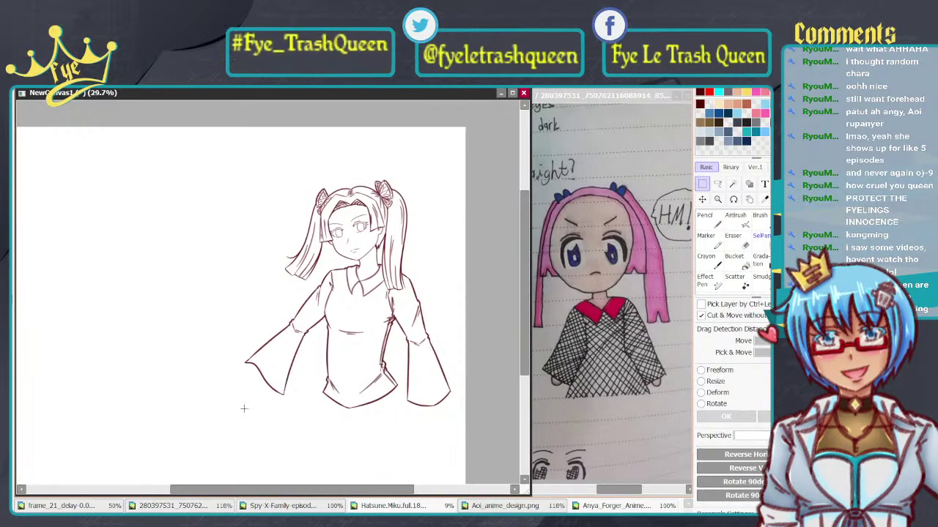
drag(228, 407, 248, 387)
click(418, 450)
click(419, 441)
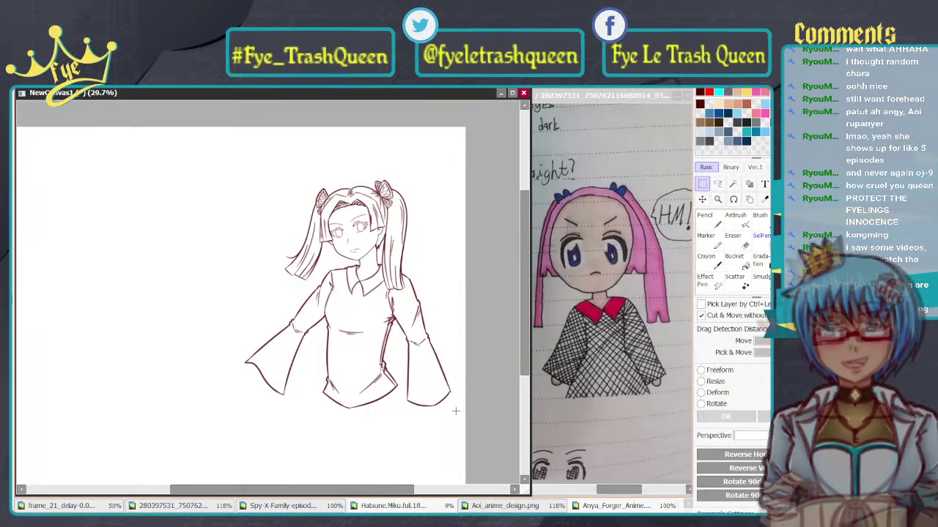
mouse_move(456, 411)
mouse_down()
mouse_move(290, 408)
mouse_move(224, 339)
mouse_move(235, 110)
mouse_up()
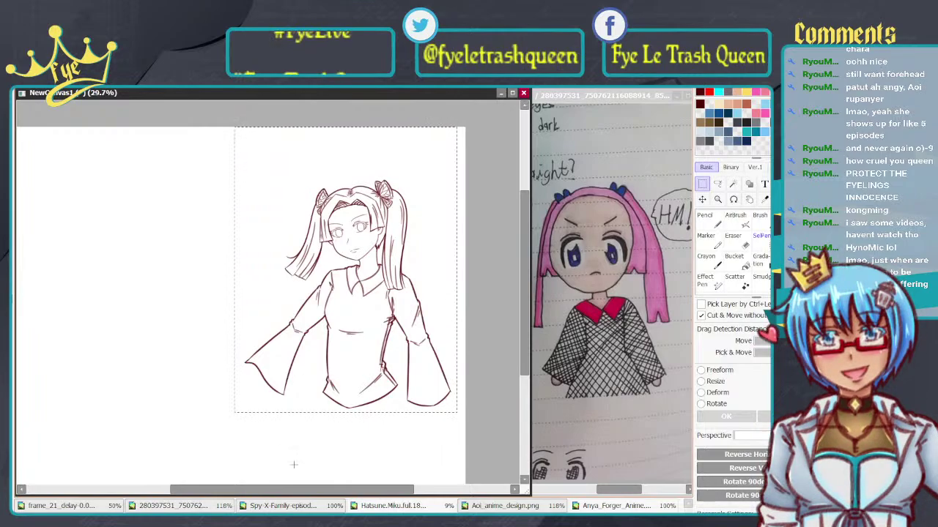
key(ctrl+d)
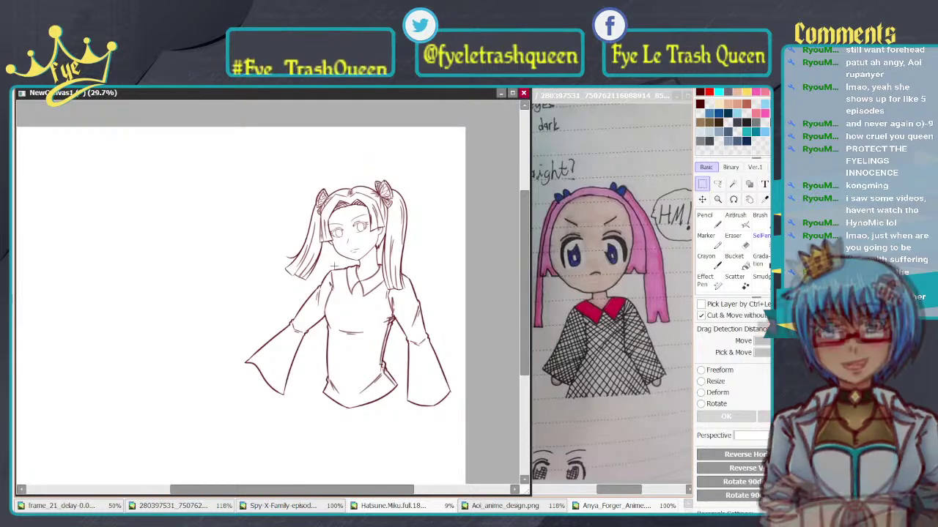
Step: Crop the canvas to a rectangular selection drawn closely around the whole girl, leaving a small margin on each side
scroll(335, 266, down, 2)
scroll(328, 265, up, 3)
scroll(323, 266, down, 2)
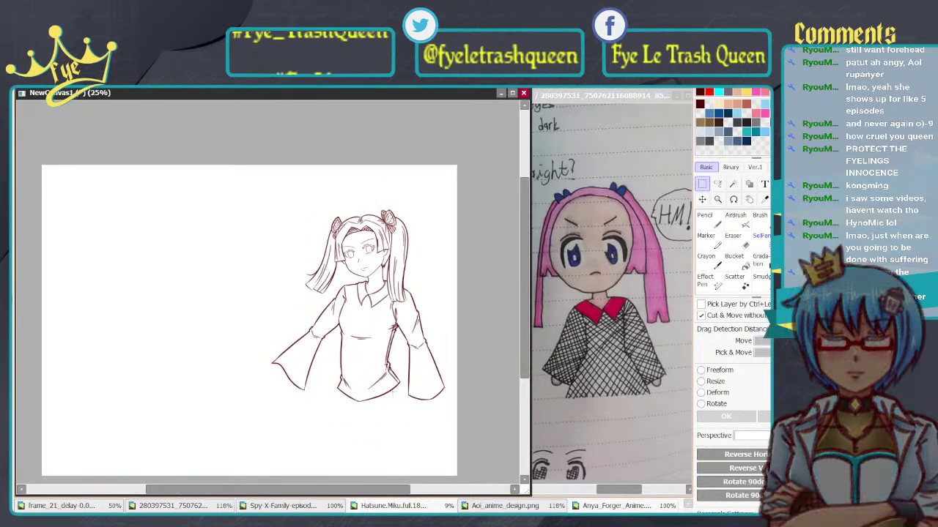
scroll(334, 265, up, 1)
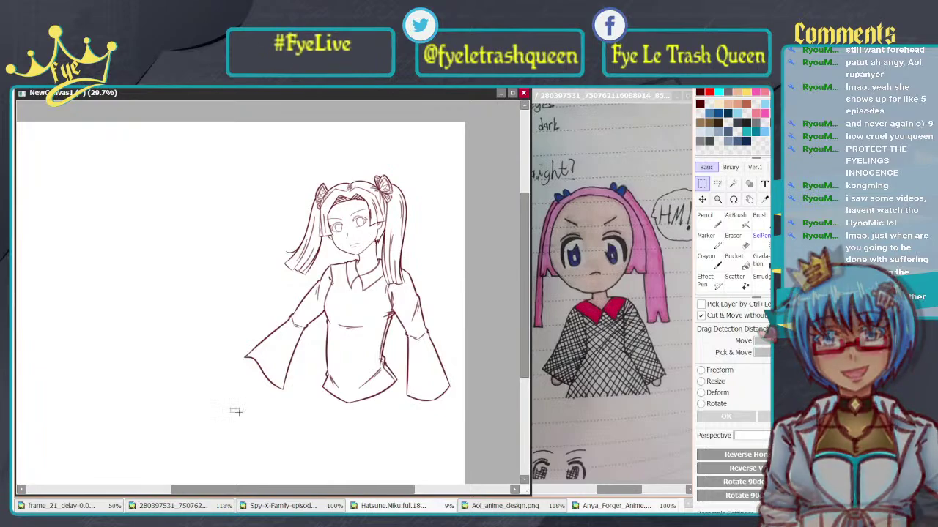
drag(230, 409, 463, 168)
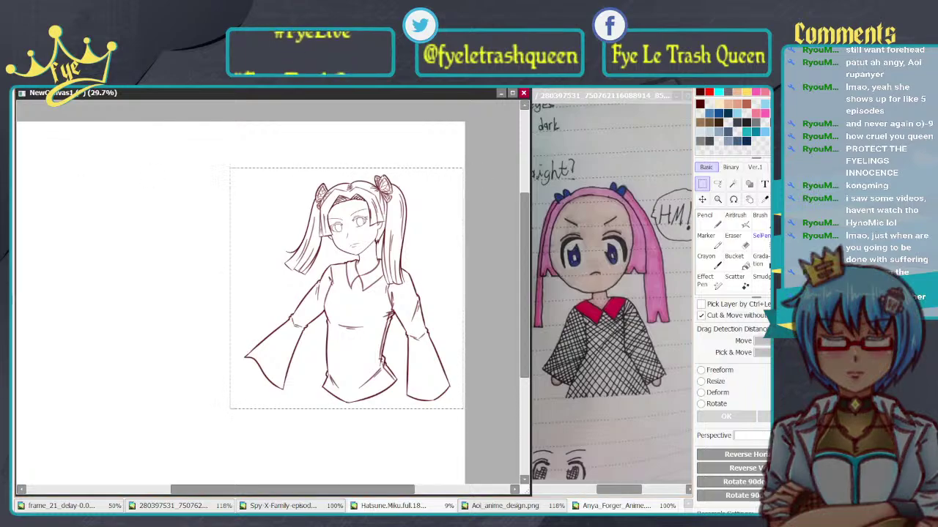
key(alt+c)
key(t)
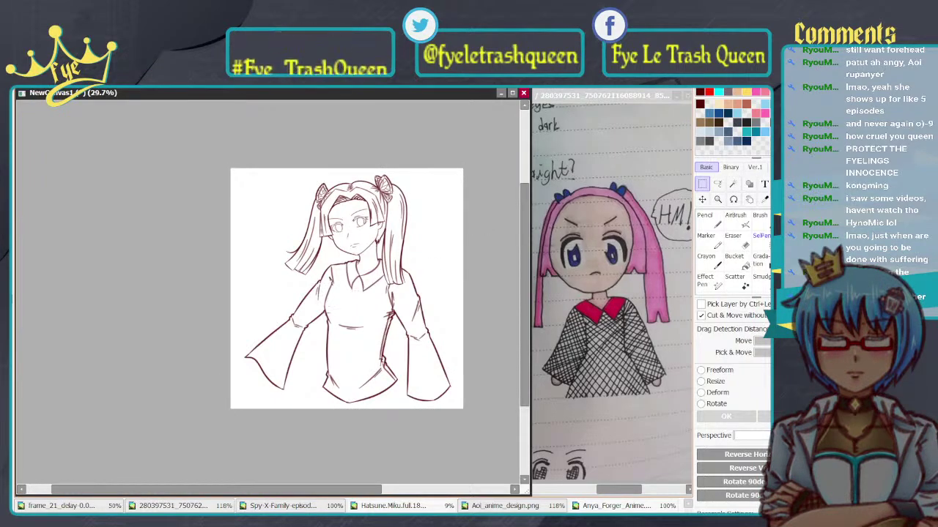
scroll(375, 186, up, 3)
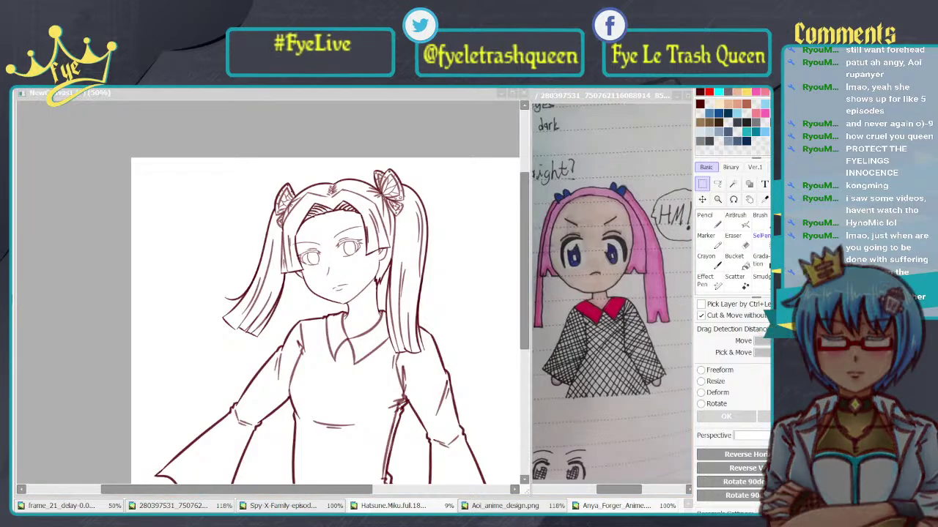
key(alt+Tab)
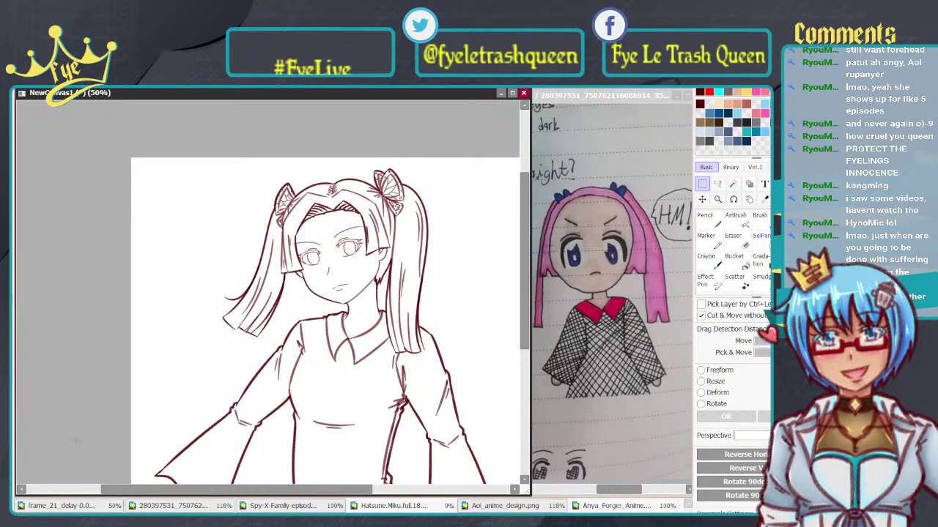
drag(257, 404, 222, 341)
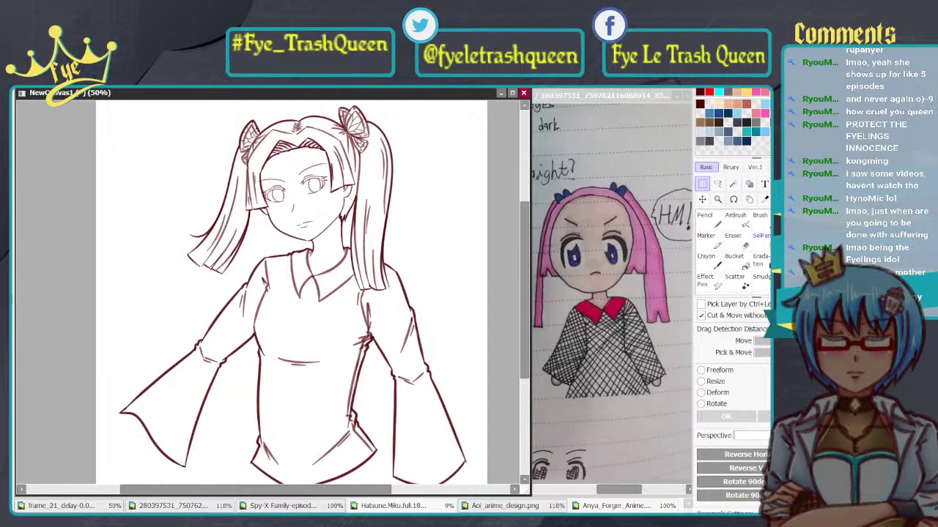
key(alt+Tab)
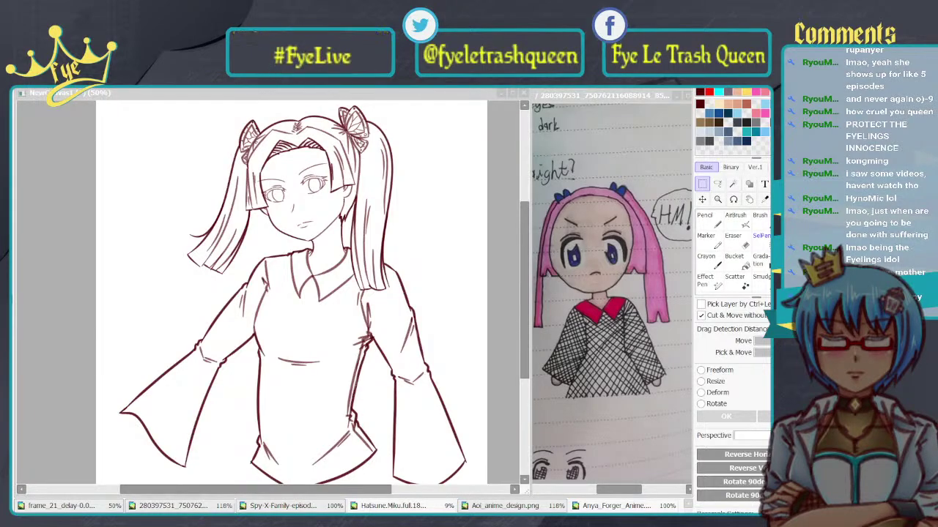
key(alt+Tab)
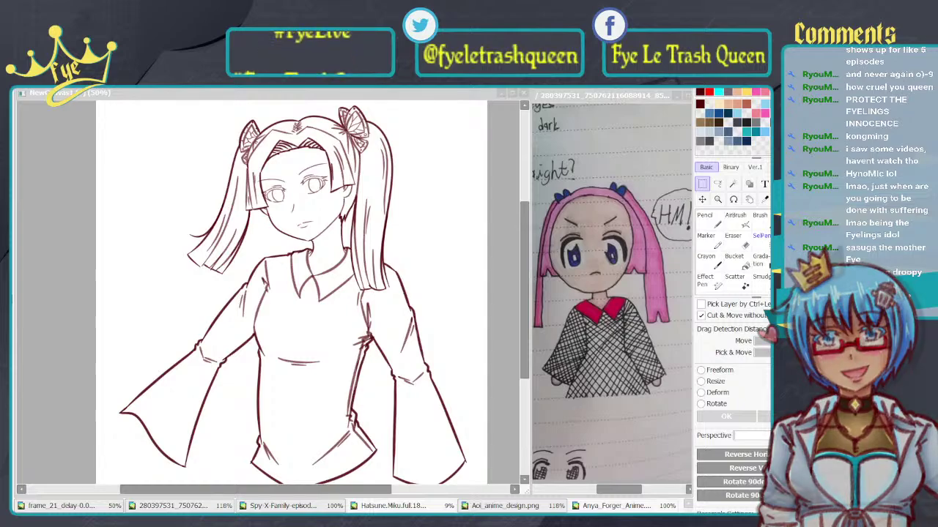
key(alt+Tab)
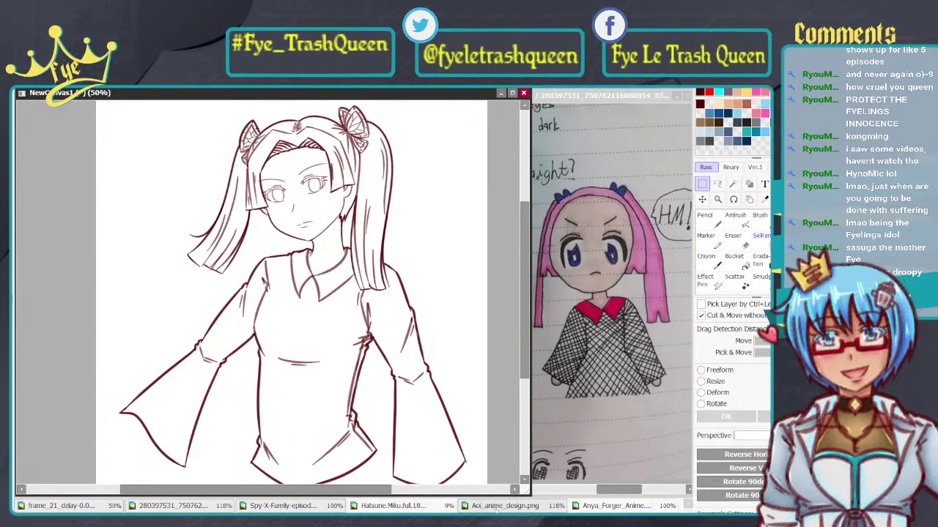
Step: Enlarge the Anya Forger reference image to 200% and bring the colour wheel into view, then return to the drawing
click(614, 505)
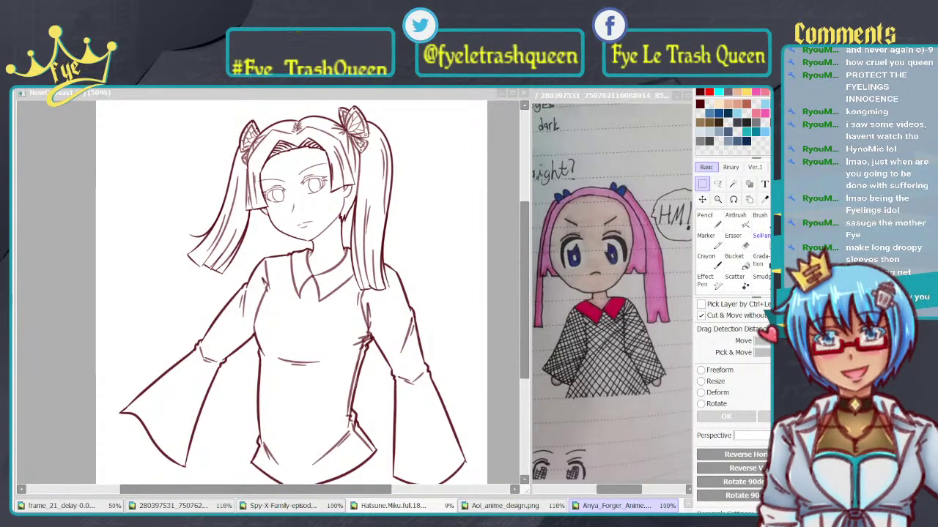
scroll(16, 241, up, 1)
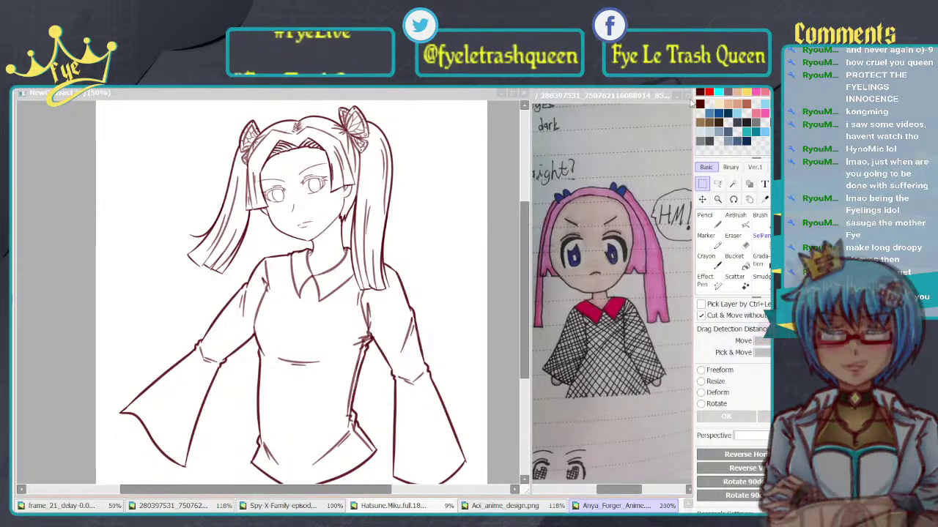
click(705, 82)
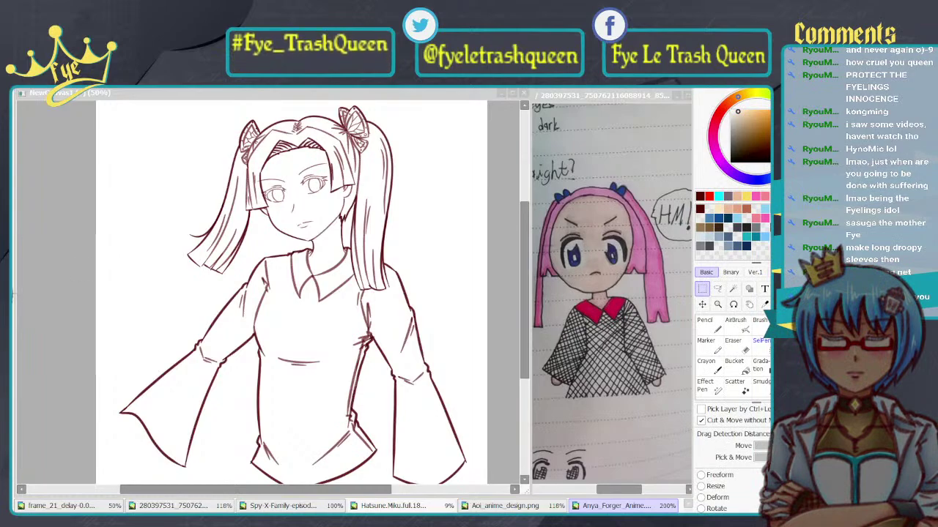
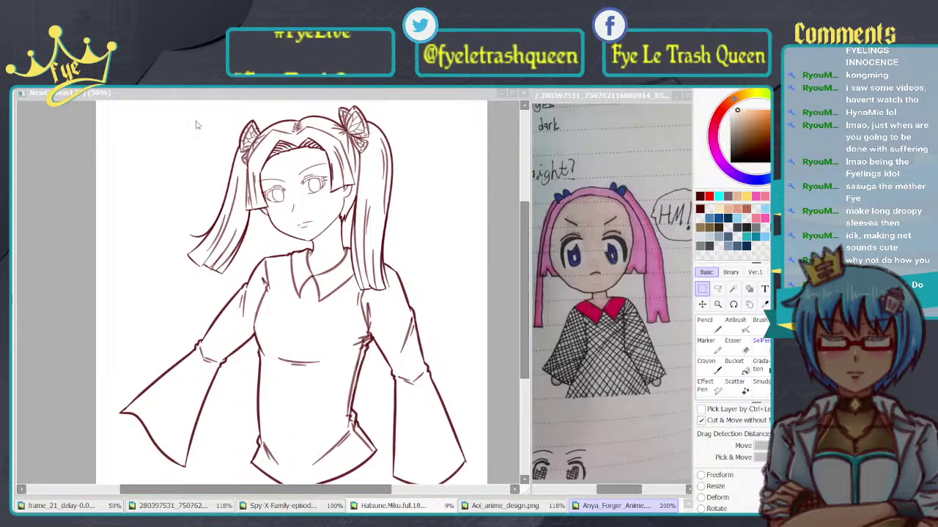
click(152, 123)
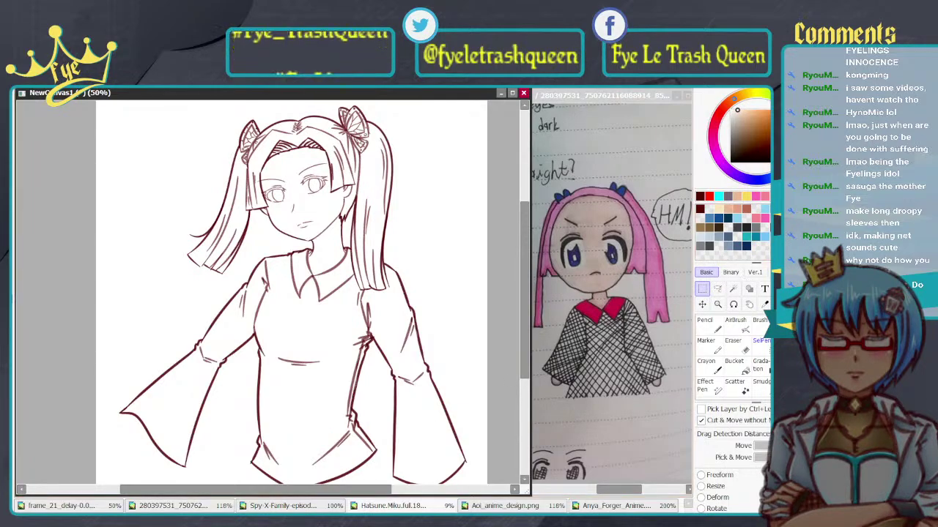
Step: Fill the whole canvas behind the line art with medium green using the Bucket
key(x)
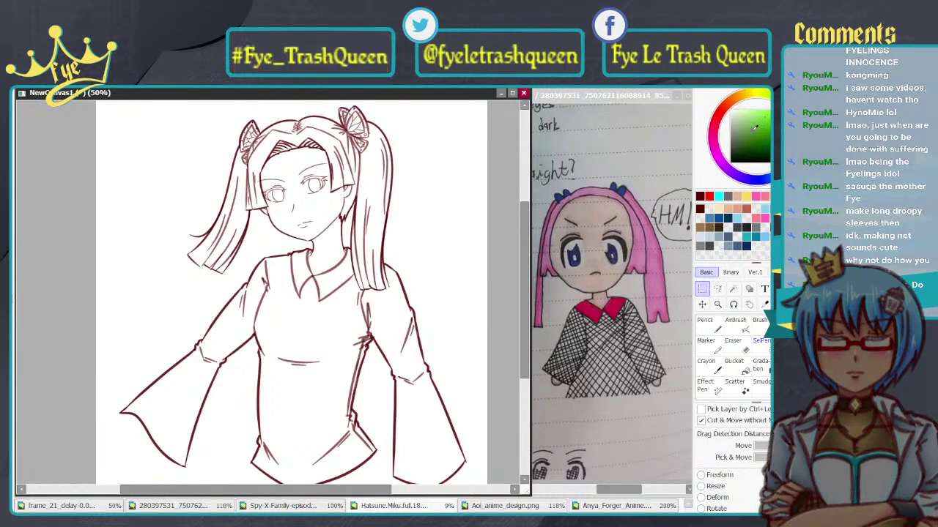
click(734, 362)
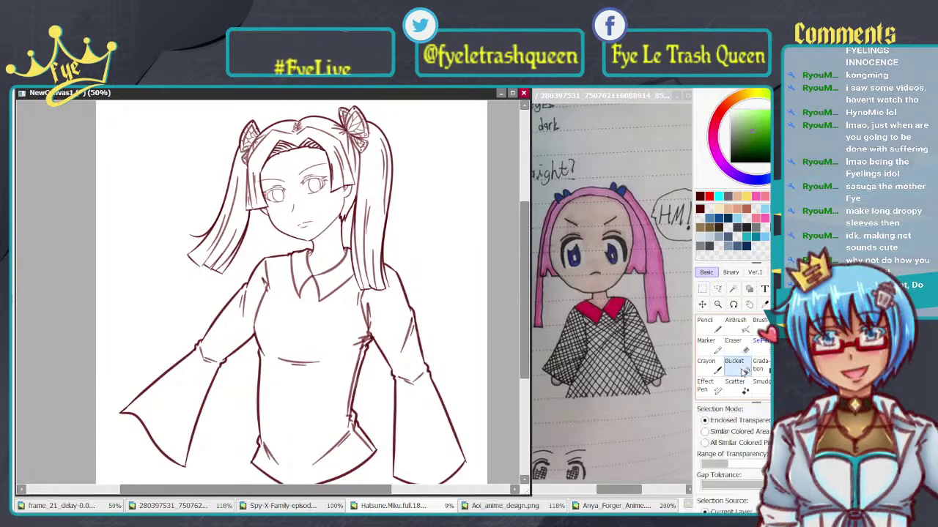
click(399, 247)
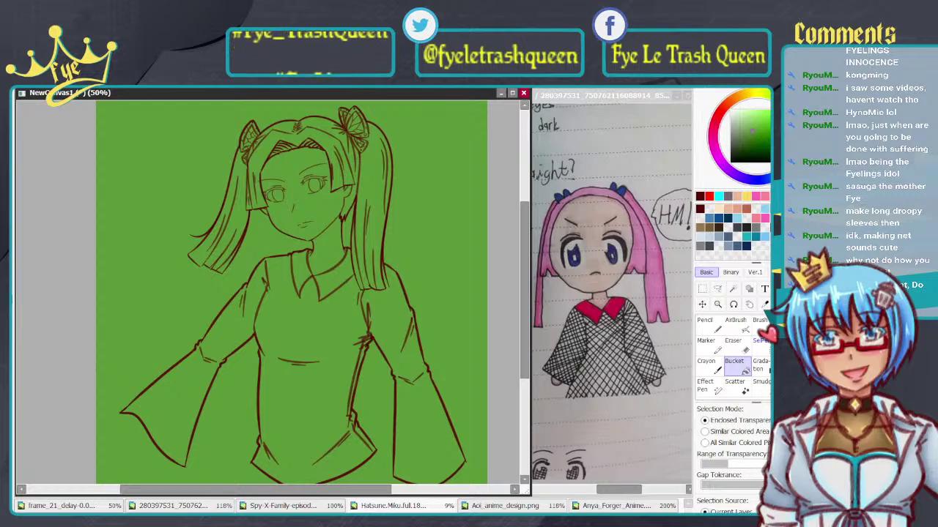
drag(339, 192, 365, 200)
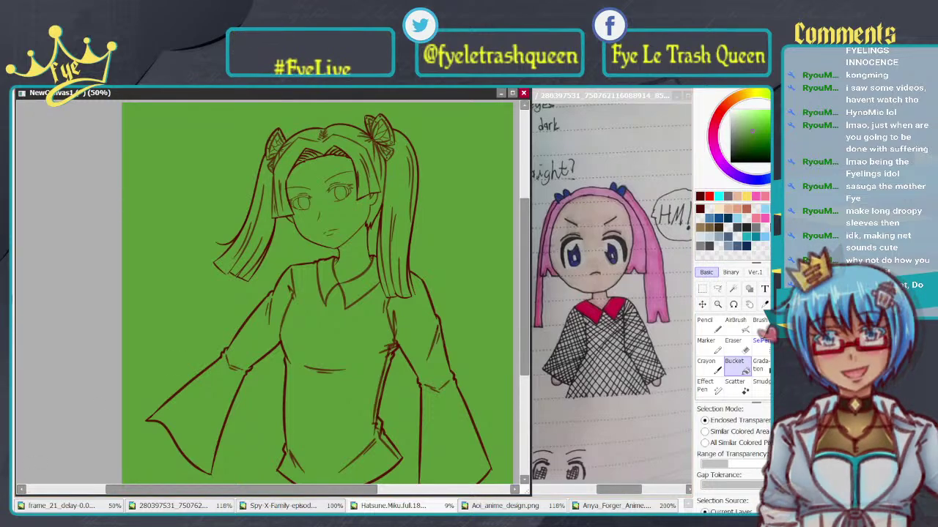
Step: Choose the light skin tone and the Base Brush for painting the face around her right eye and cheek
click(719, 209)
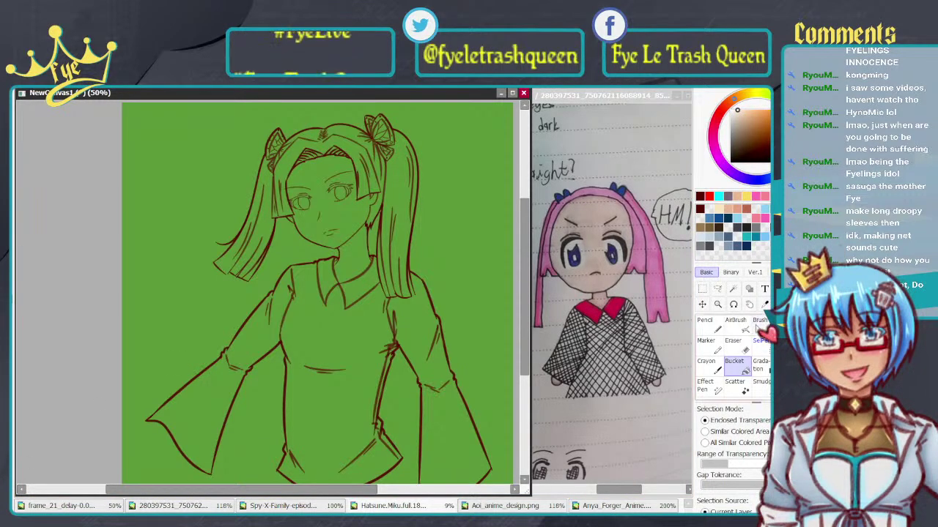
scroll(736, 370, down, 1)
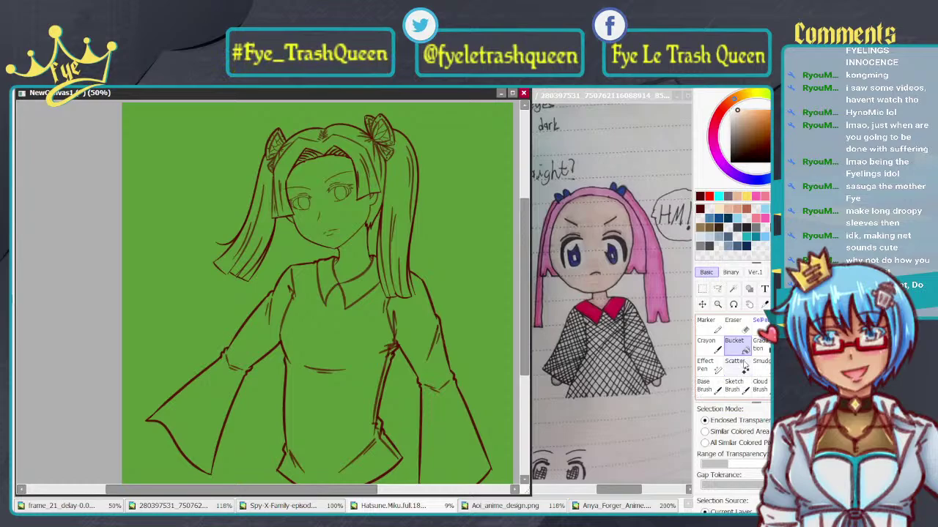
click(707, 384)
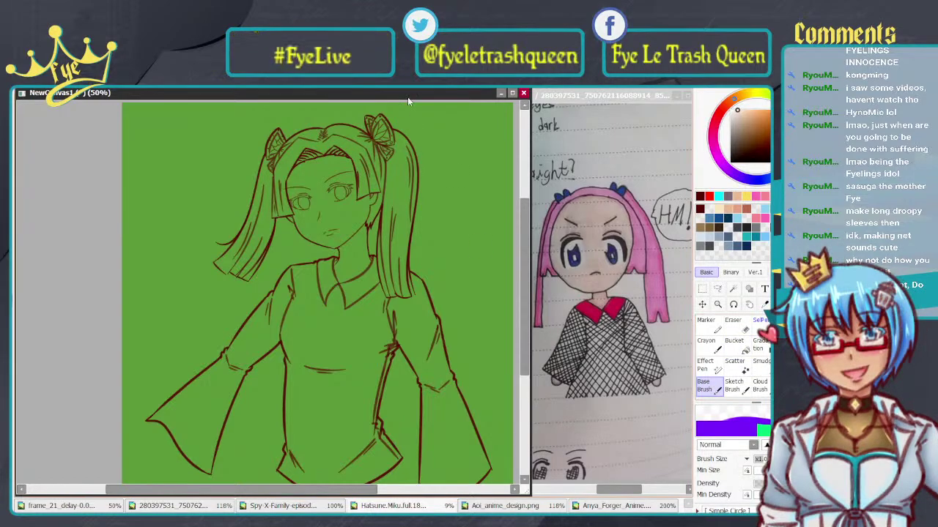
scroll(323, 223, up, 6)
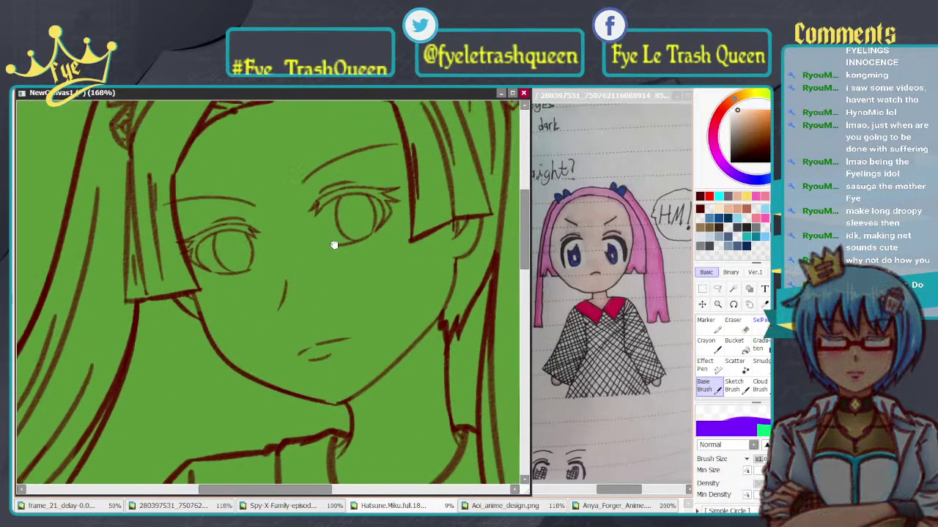
drag(334, 245, 336, 233)
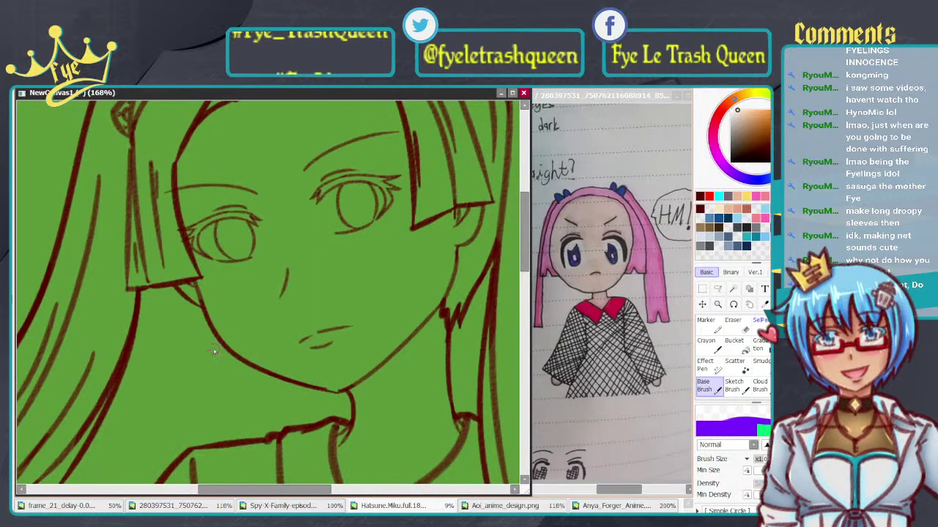
scroll(240, 262, up, 3)
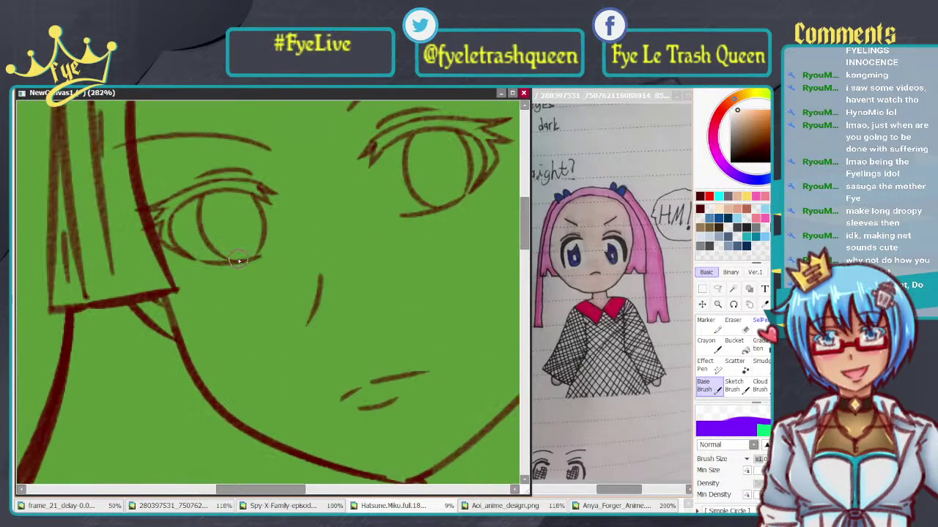
Step: Try to paint the ear area beneath the side bangs with the light skin tone, then undo the strokes
mouse_move(178, 303)
mouse_down()
mouse_move(271, 291)
mouse_move(254, 305)
mouse_move(264, 318)
mouse_up()
key(ctrl+z)
key(ctrl+z)
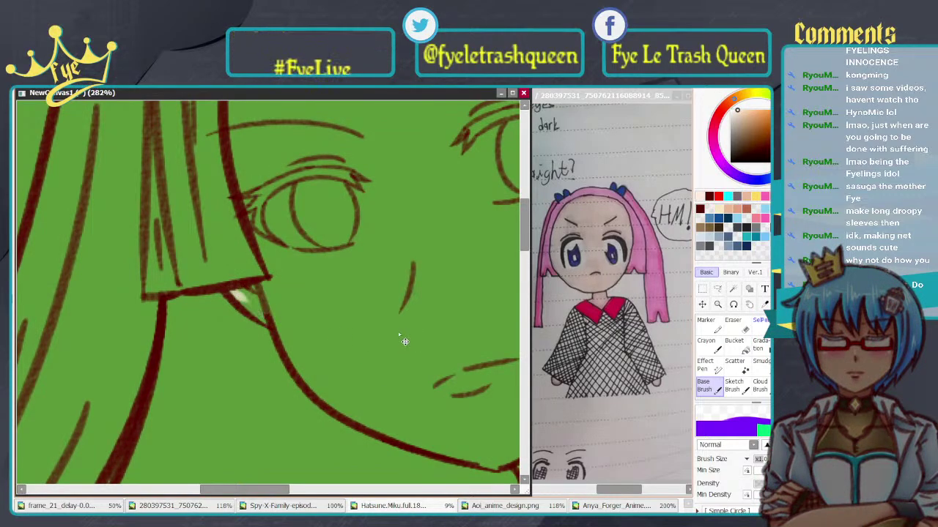
Step: Paint the light skin tone along the inner edge of the bangs beside her right eye, from the ear up to the temple
scroll(736, 455, down, 3)
click(751, 502)
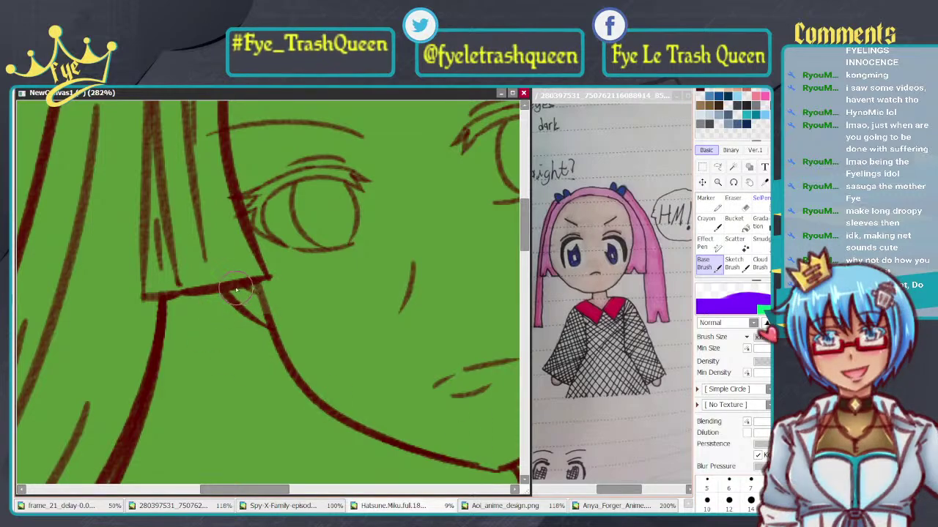
mouse_move(233, 294)
mouse_down()
mouse_move(264, 318)
mouse_move(234, 296)
mouse_move(271, 310)
mouse_move(272, 325)
mouse_move(243, 293)
mouse_move(261, 288)
mouse_move(239, 291)
mouse_move(277, 282)
mouse_up()
mouse_move(241, 159)
mouse_down()
mouse_move(277, 277)
mouse_move(265, 253)
mouse_move(273, 274)
mouse_up()
scroll(293, 198, up, 4)
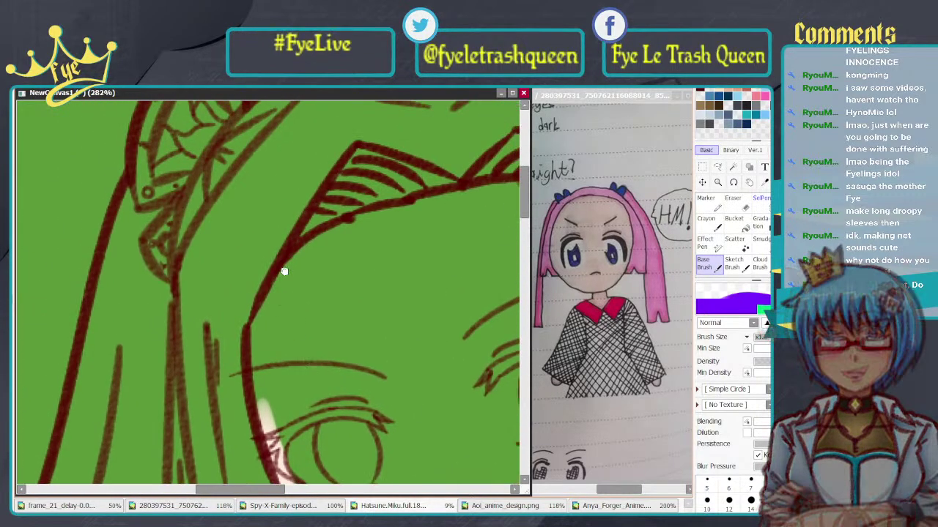
mouse_move(289, 176)
mouse_down()
mouse_move(235, 281)
mouse_move(238, 251)
mouse_move(250, 362)
mouse_up()
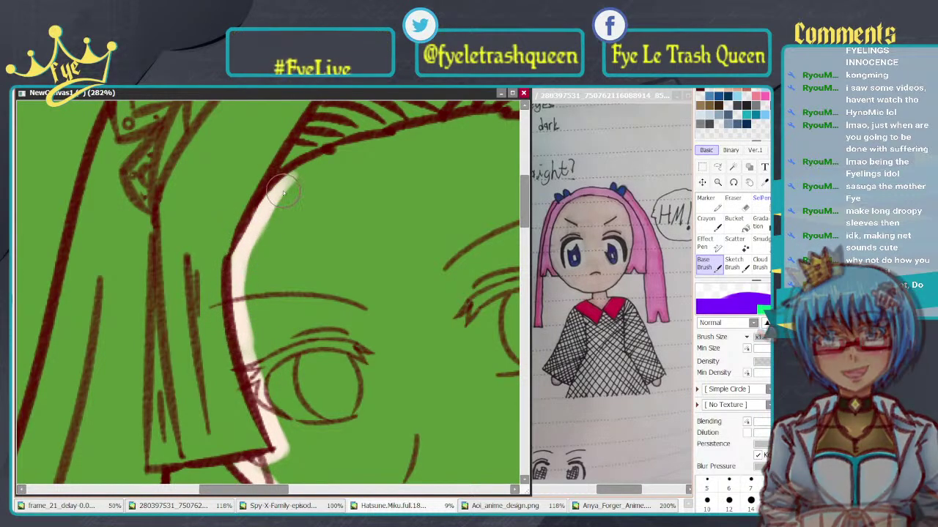
Step: Line the forehead with the light skin tone just beneath the hairline, redoing the uneven strokes
mouse_move(270, 206)
mouse_down()
mouse_move(299, 178)
mouse_move(362, 148)
mouse_move(300, 174)
mouse_move(408, 133)
mouse_up()
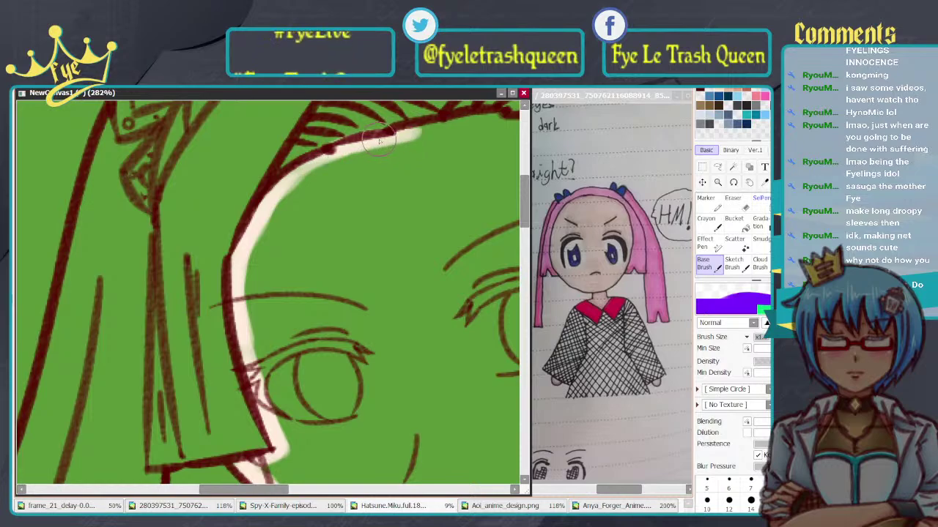
key(ctrl+z)
key(ctrl+z)
mouse_move(316, 177)
mouse_down()
mouse_move(393, 140)
mouse_move(313, 167)
mouse_move(442, 123)
mouse_up()
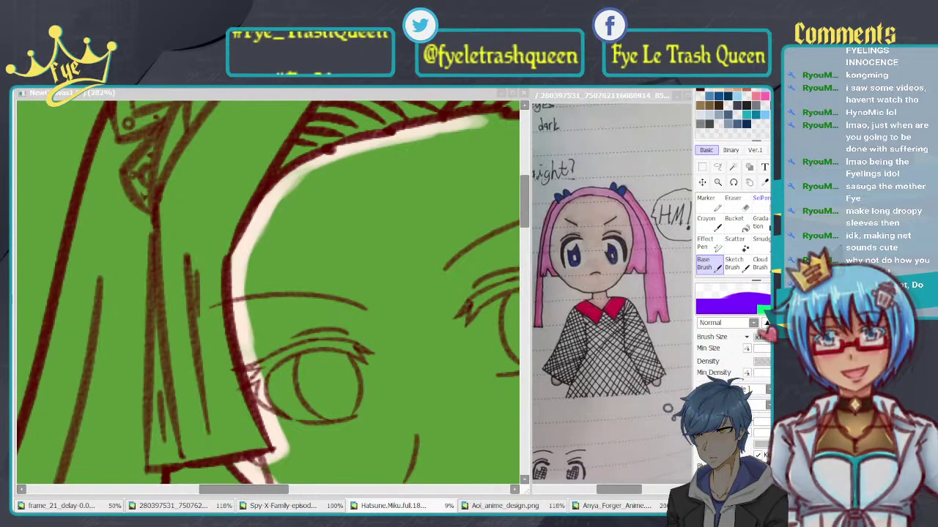
click(218, 459)
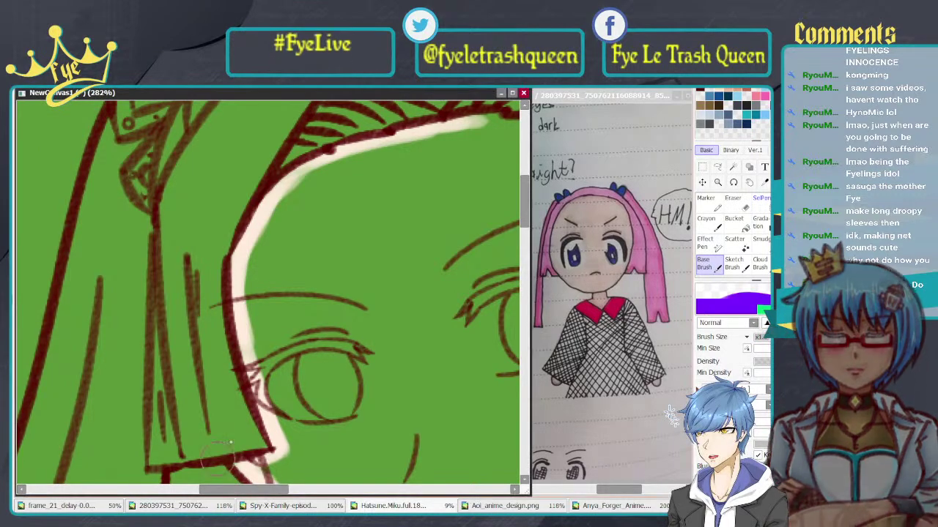
scroll(424, 224, down, 3)
drag(423, 218, 374, 210)
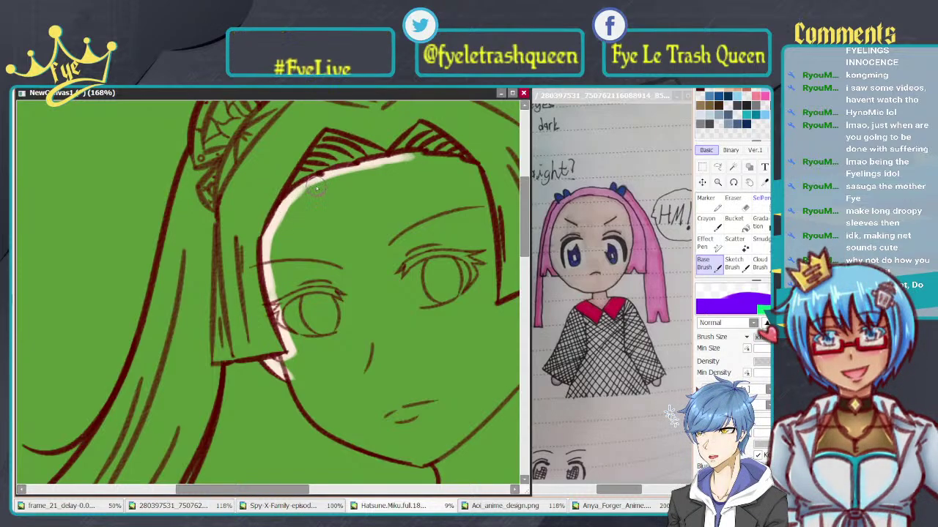
drag(359, 170, 438, 162)
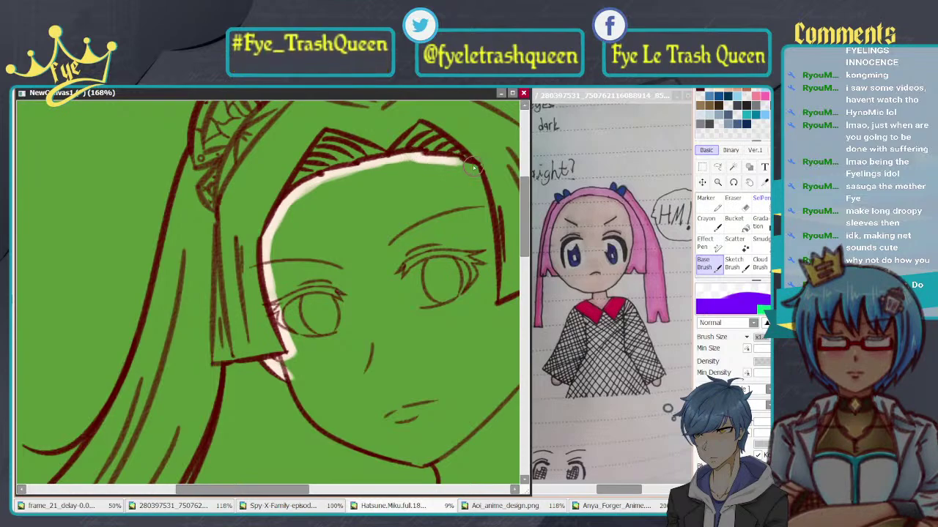
Step: Continue the skin-tone border around the bangs beside her left eye, around the ear and down to the jaw corner
drag(474, 169, 369, 200)
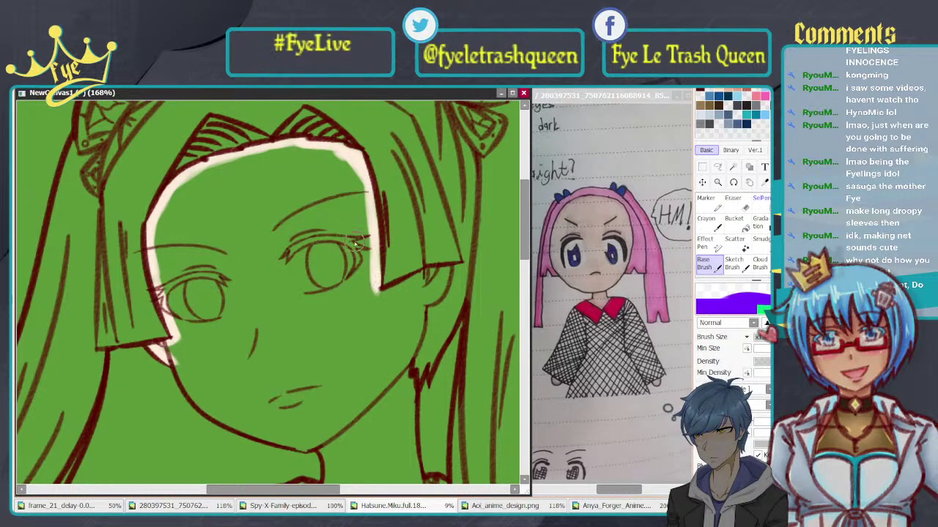
drag(404, 309, 353, 218)
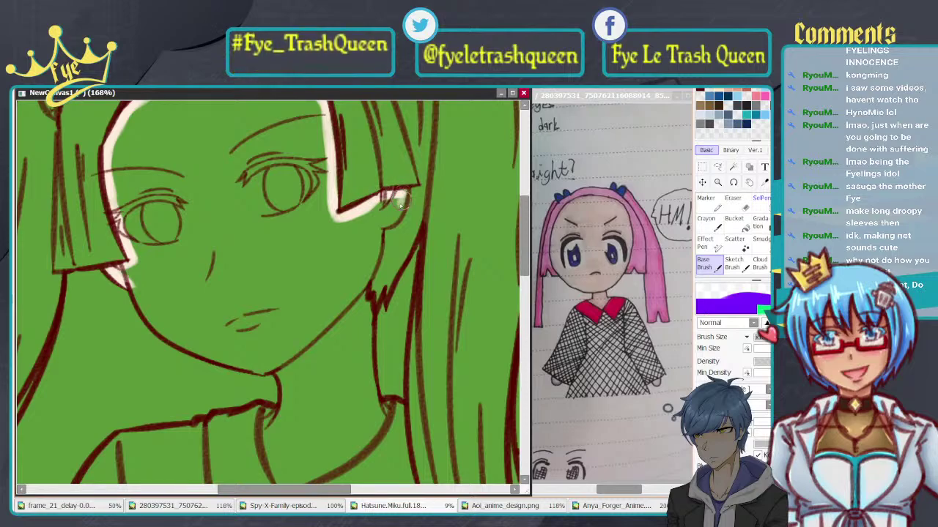
drag(392, 218, 365, 277)
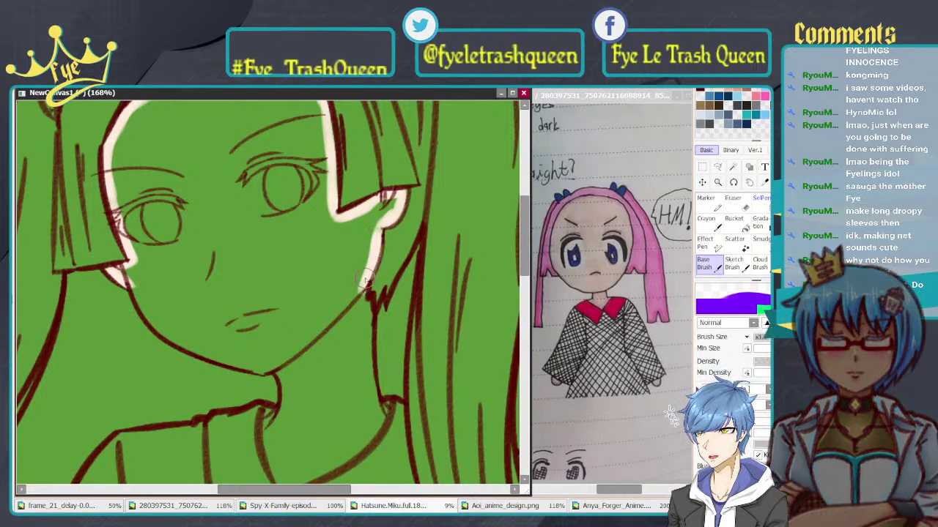
drag(367, 302, 371, 315)
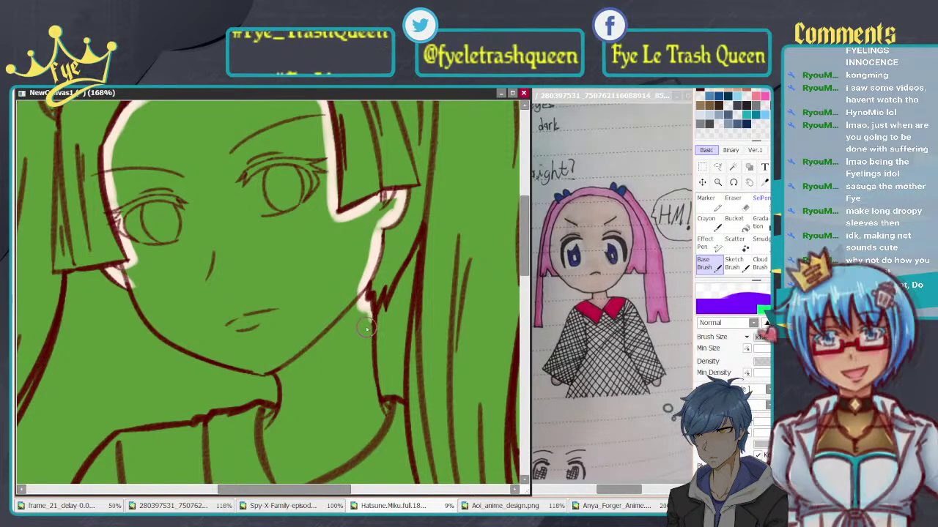
Step: Trace the inside of the jawline to the chin and the front edge of the neck with the light skin tone
drag(374, 348, 432, 225)
drag(177, 151, 222, 211)
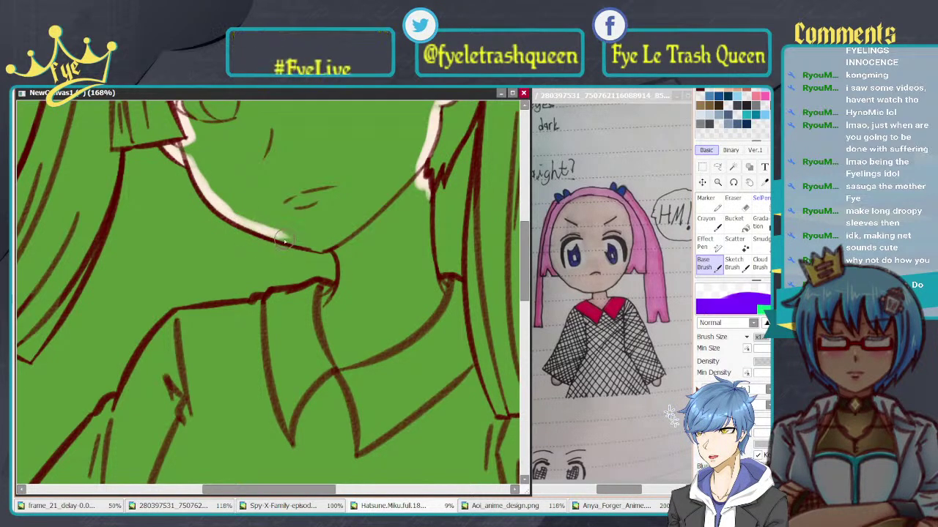
mouse_move(312, 247)
mouse_down()
mouse_move(302, 243)
mouse_move(333, 250)
mouse_up()
key(ctrl+z)
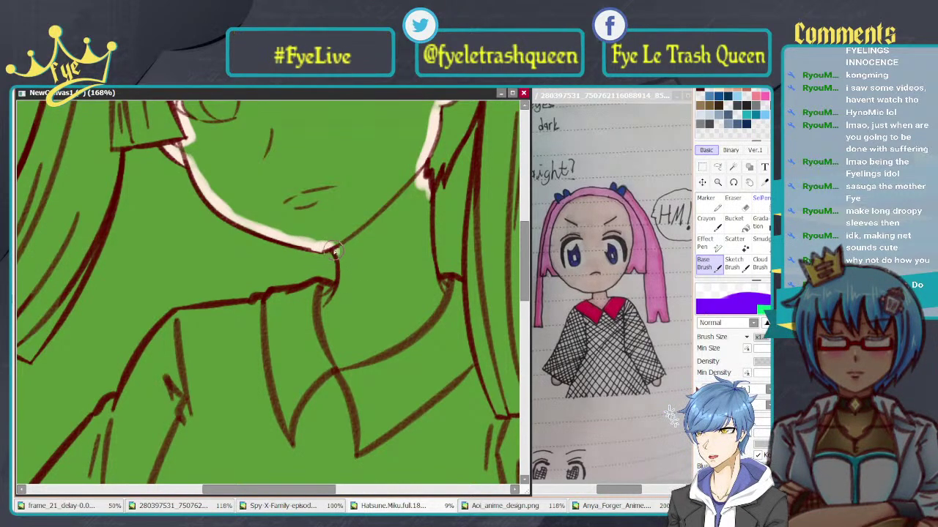
drag(334, 296, 324, 293)
Step: Close the skin-tone border down the back edge of the neck and around the inside of the collar opening
drag(397, 238, 341, 224)
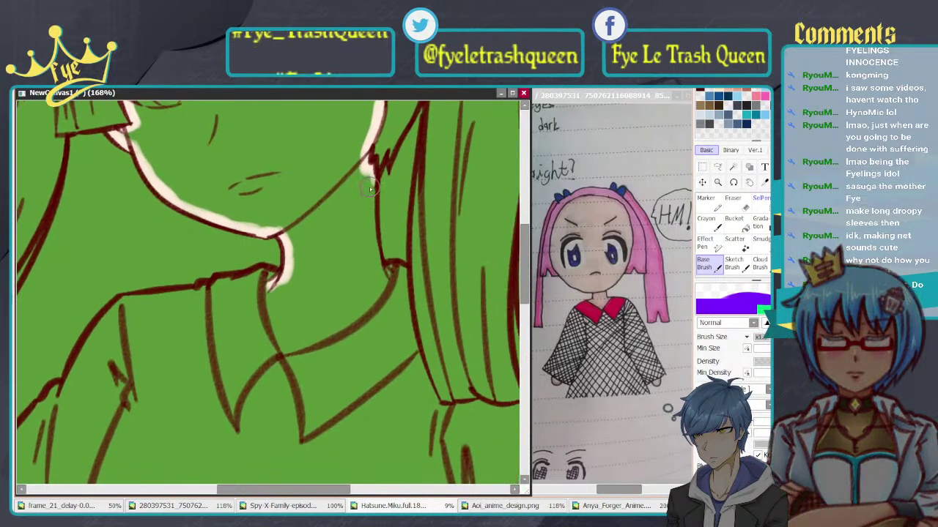
drag(371, 175, 371, 212)
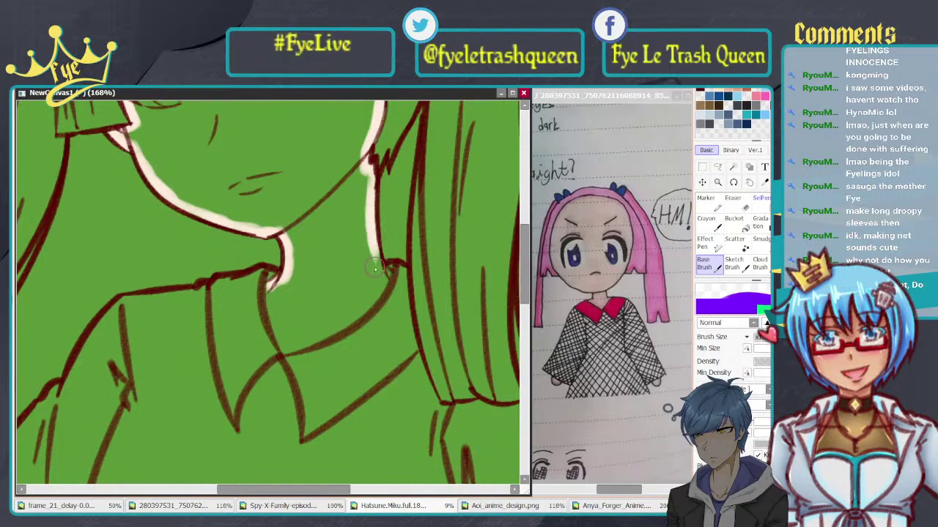
drag(372, 236, 388, 280)
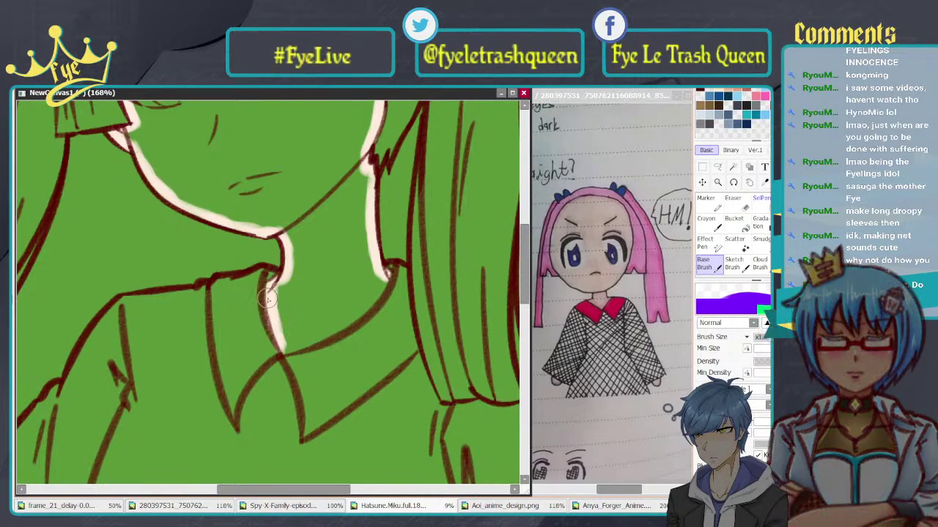
mouse_move(271, 299)
mouse_down()
mouse_move(321, 314)
mouse_move(282, 350)
mouse_up()
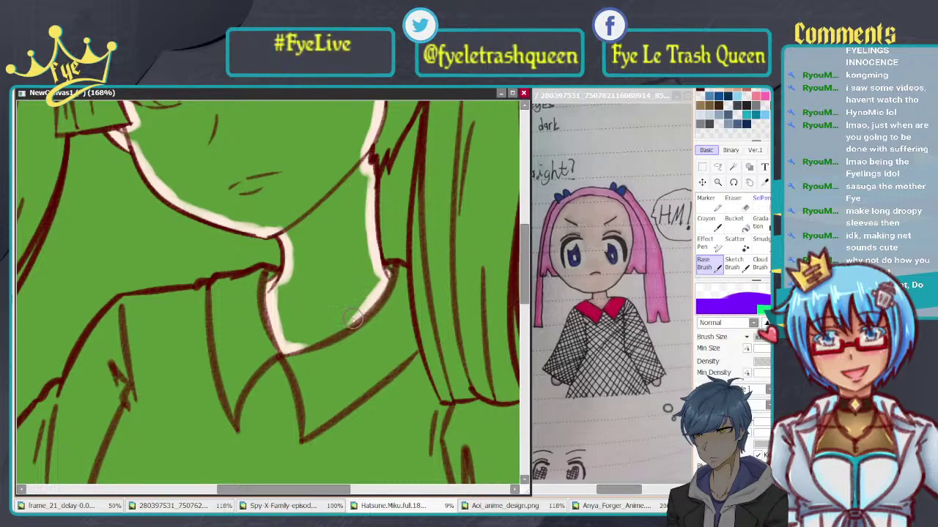
drag(352, 318, 289, 344)
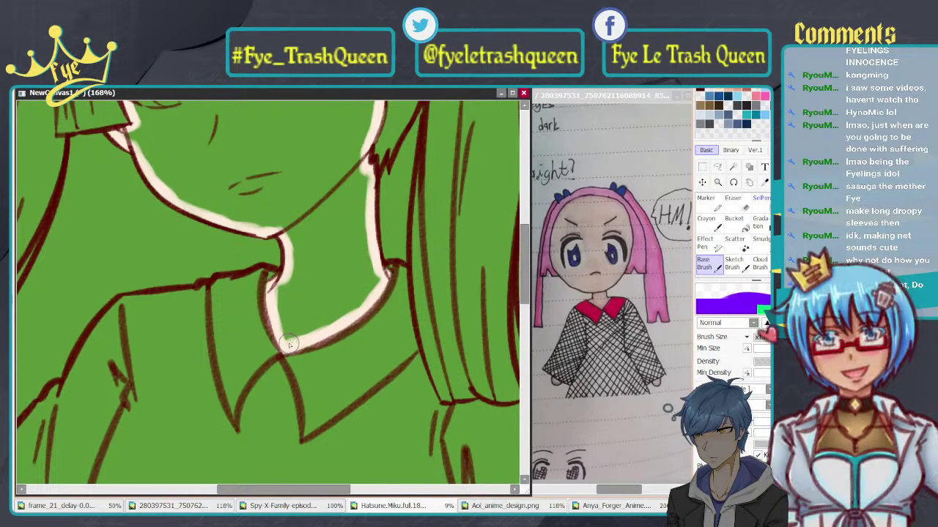
Step: Fill the bordered face and neck area with the light skin tone using the Bucket
scroll(202, 262, down, 7)
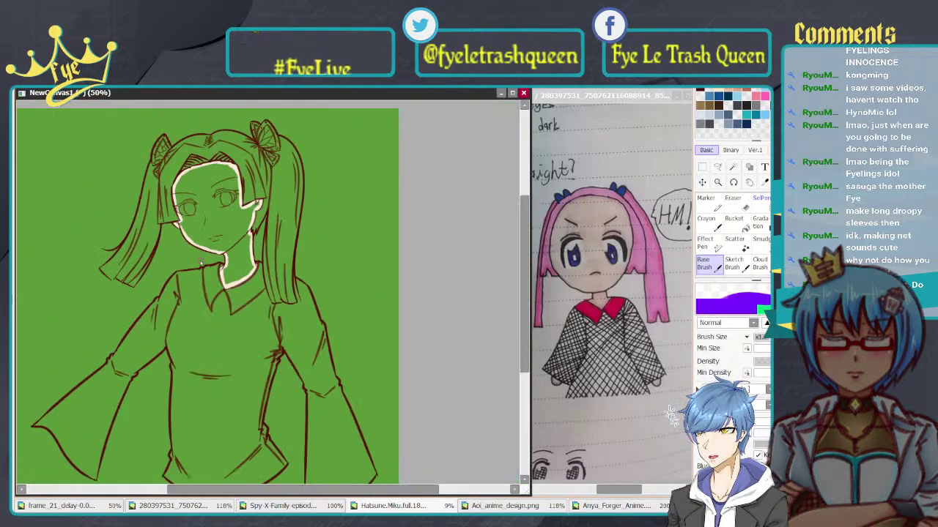
drag(204, 271, 286, 309)
scroll(331, 238, up, 2)
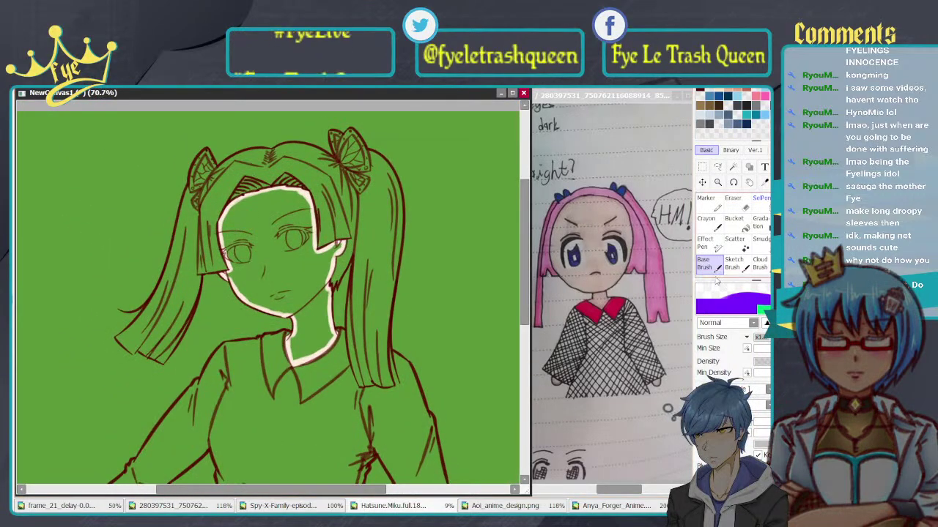
click(733, 220)
click(269, 271)
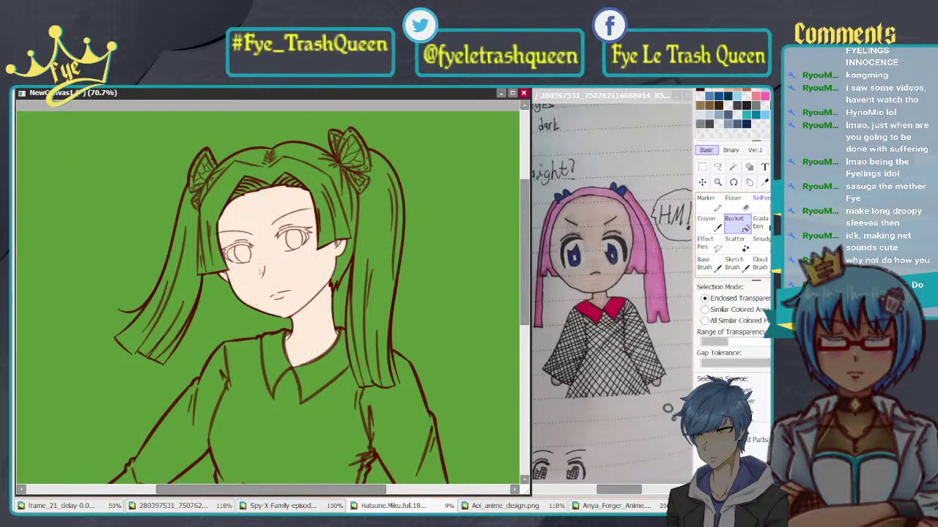
Step: Enlarge the Aoi_anime_design.png reference image to 400%
scroll(269, 272, up, 1)
scroll(269, 271, up, 1)
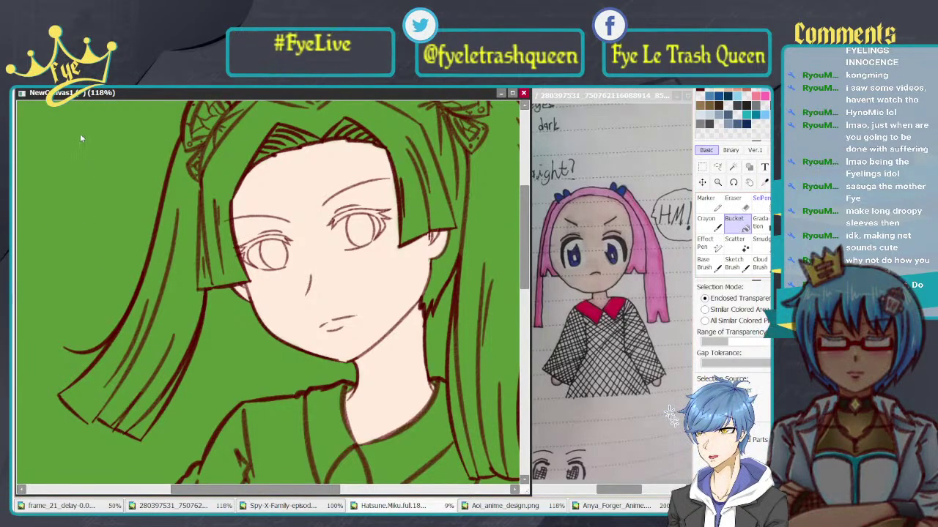
key(ctrl+Tab)
scroll(84, 239, up, 4)
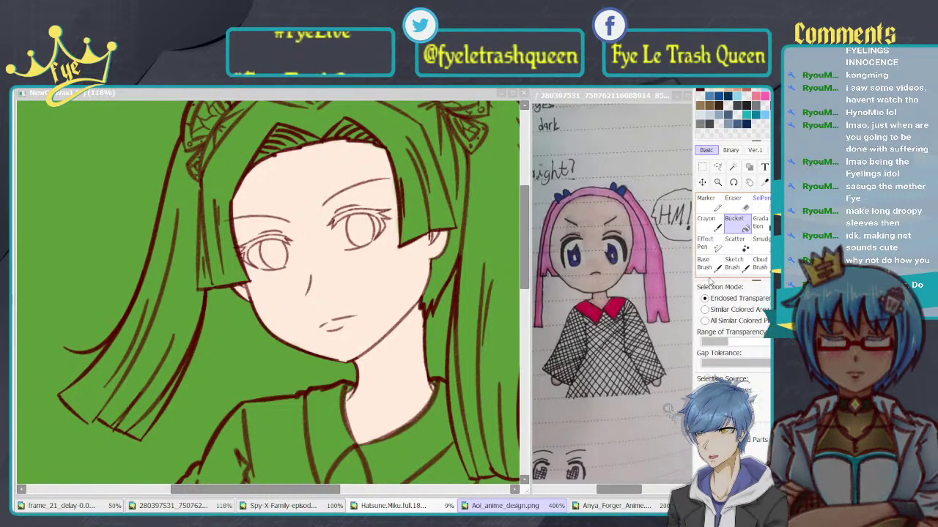
Step: Paint the iris of her right eye dark blue with the Base Brush, starting along its outer edge
click(709, 265)
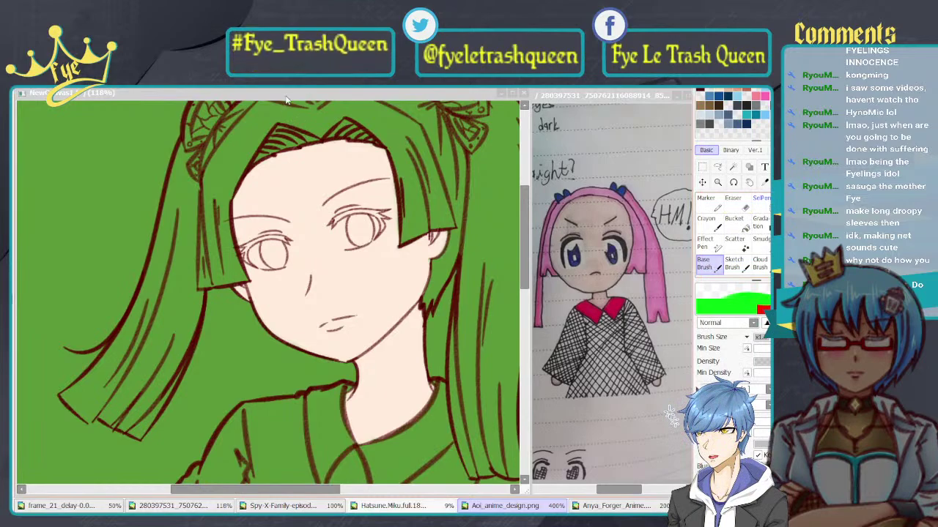
scroll(381, 212, up, 8)
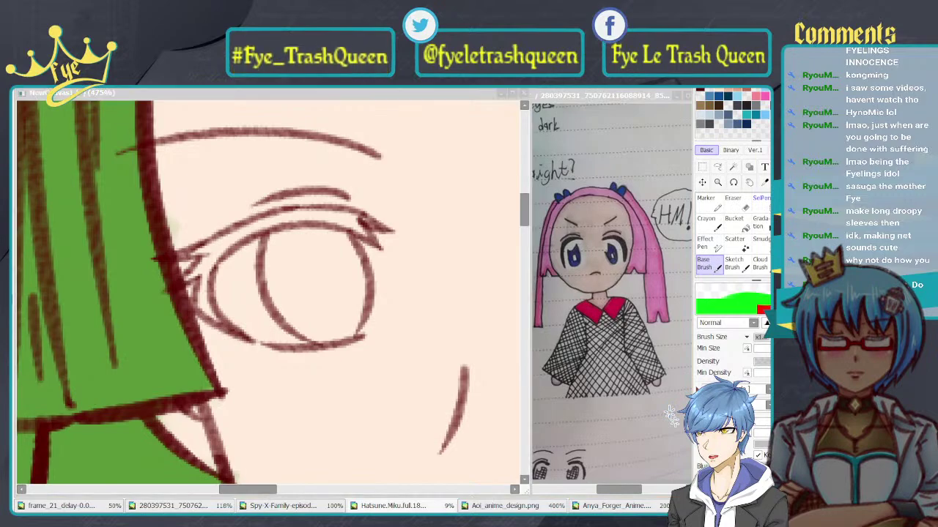
click(161, 357)
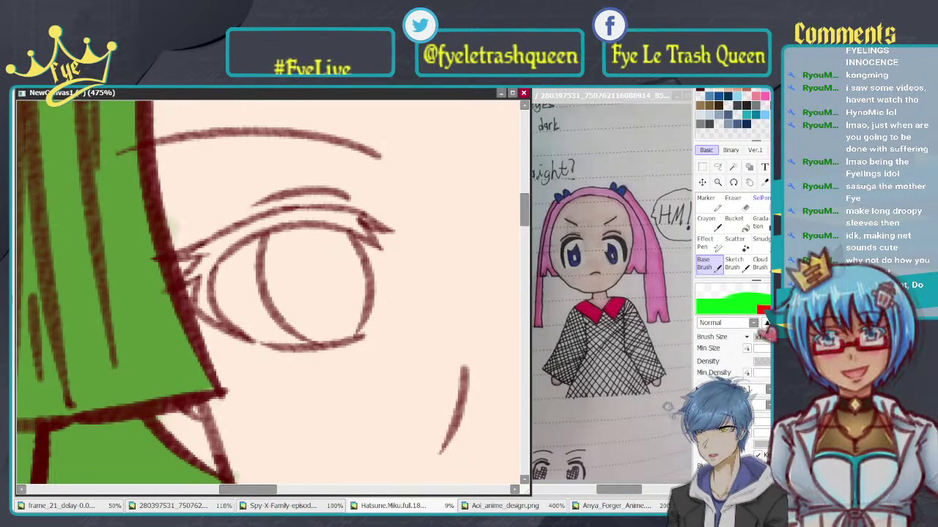
drag(344, 290, 332, 291)
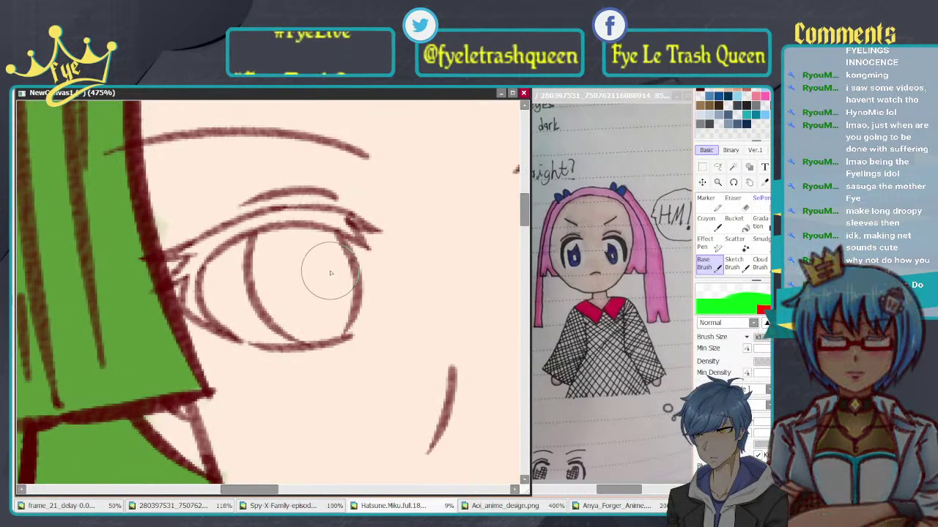
mouse_move(275, 252)
mouse_down()
mouse_move(282, 297)
mouse_move(272, 255)
mouse_up()
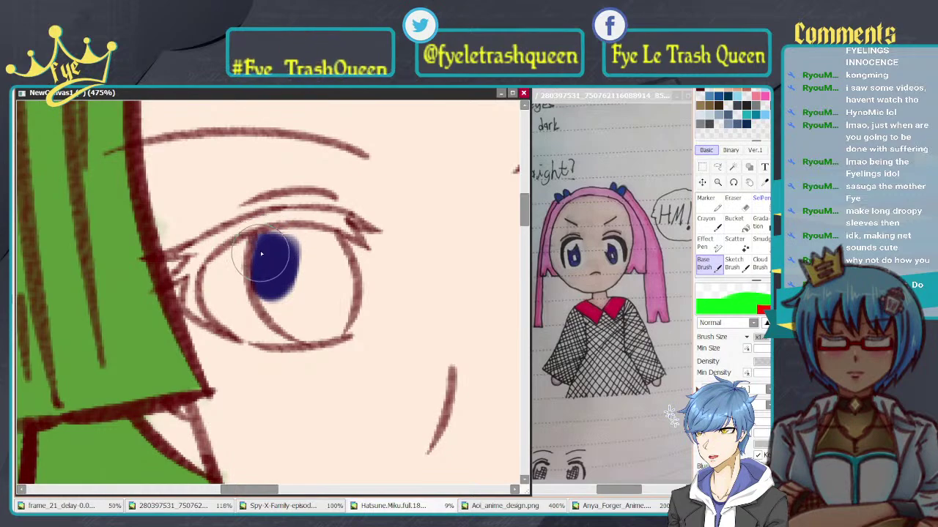
mouse_move(261, 253)
mouse_down()
mouse_move(264, 296)
mouse_move(263, 253)
mouse_move(262, 289)
mouse_move(286, 328)
mouse_move(268, 298)
mouse_move(305, 328)
mouse_up()
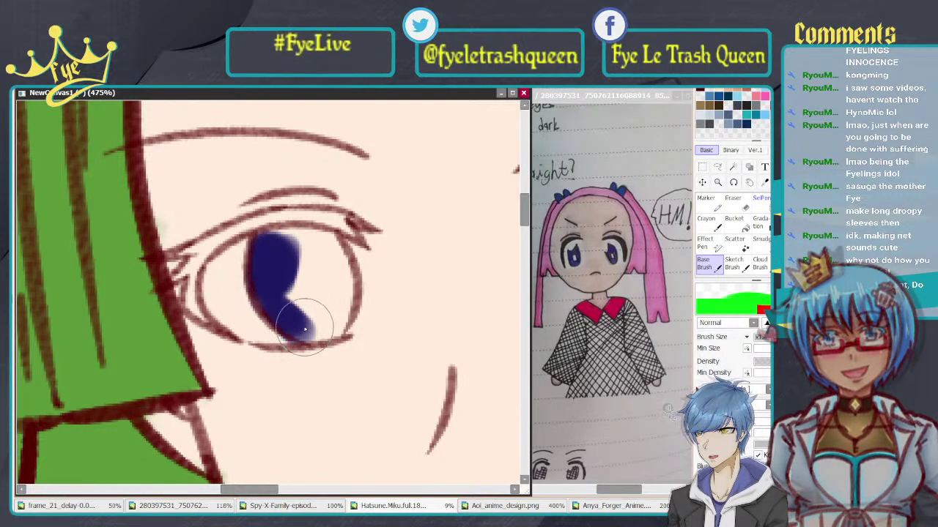
Step: Undo the last brush stroke and fill the iris of the eye on the face's left side with solid dark blue
key(ctrl+z)
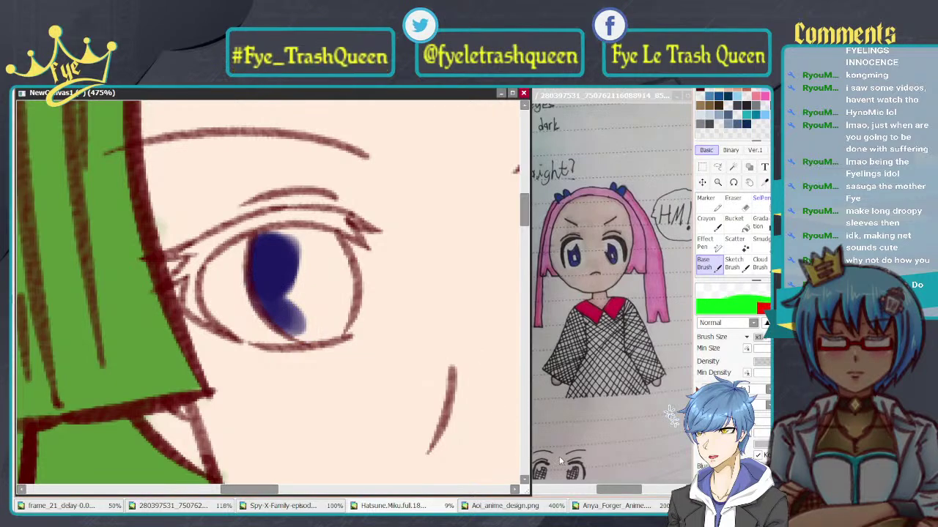
mouse_move(290, 313)
mouse_down()
mouse_move(277, 315)
mouse_move(313, 340)
mouse_move(302, 335)
mouse_move(321, 337)
mouse_move(309, 336)
mouse_move(342, 314)
mouse_move(326, 331)
mouse_up()
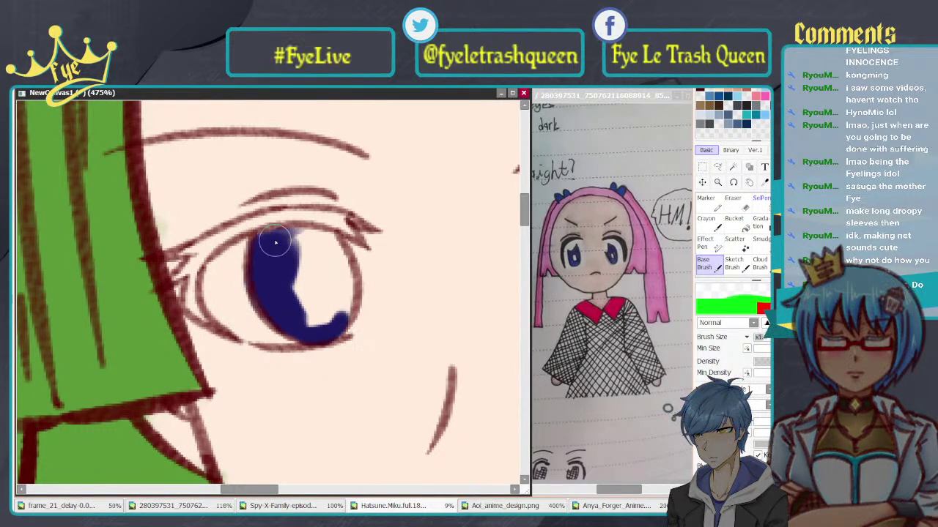
mouse_move(276, 243)
mouse_down()
mouse_move(268, 236)
mouse_move(337, 249)
mouse_up()
mouse_move(350, 295)
mouse_down()
mouse_move(342, 256)
mouse_move(344, 323)
mouse_move(303, 329)
mouse_move(293, 275)
mouse_move(299, 254)
mouse_move(310, 254)
mouse_move(327, 311)
mouse_move(324, 250)
mouse_up()
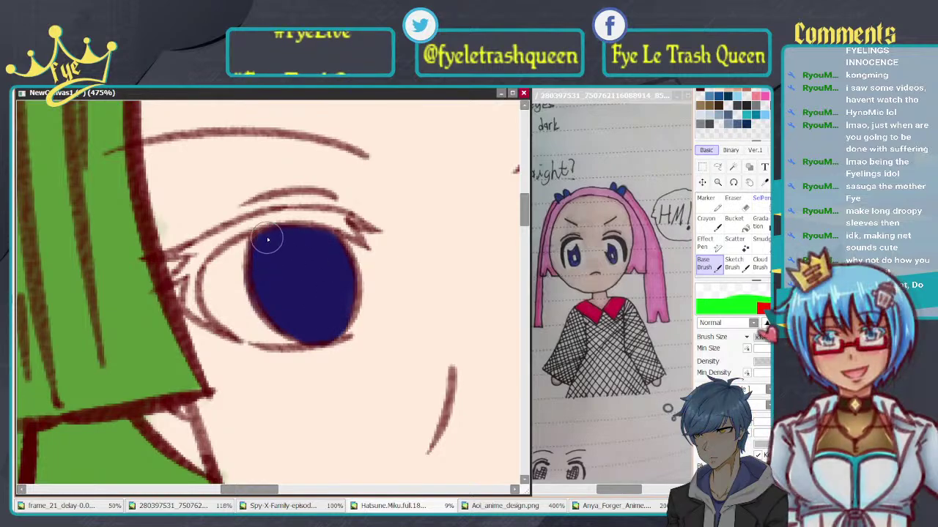
scroll(314, 236, down, 7)
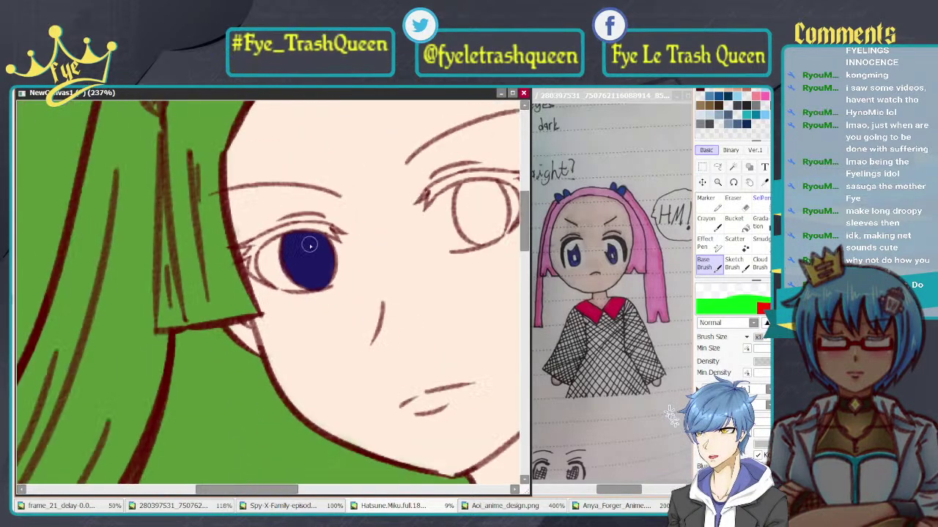
Step: Fill the iris of the eye on the face's right side with the same dark blue, following the lineart
drag(395, 239, 348, 262)
scroll(388, 221, up, 3)
scroll(353, 235, up, 3)
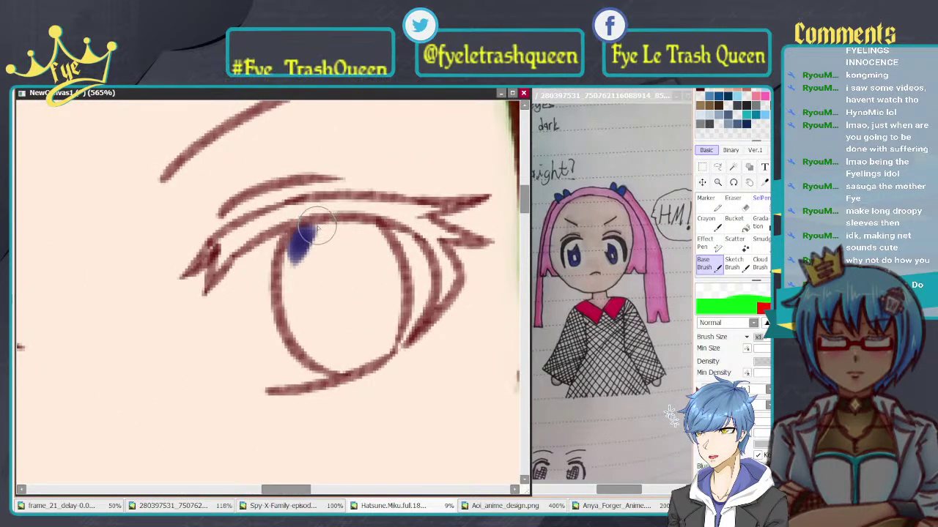
drag(315, 229, 292, 291)
mouse_move(296, 245)
mouse_down()
mouse_move(290, 299)
mouse_move(298, 238)
mouse_move(290, 296)
mouse_move(291, 266)
mouse_move(308, 354)
mouse_move(289, 307)
mouse_move(330, 367)
mouse_move(302, 344)
mouse_move(352, 360)
mouse_up()
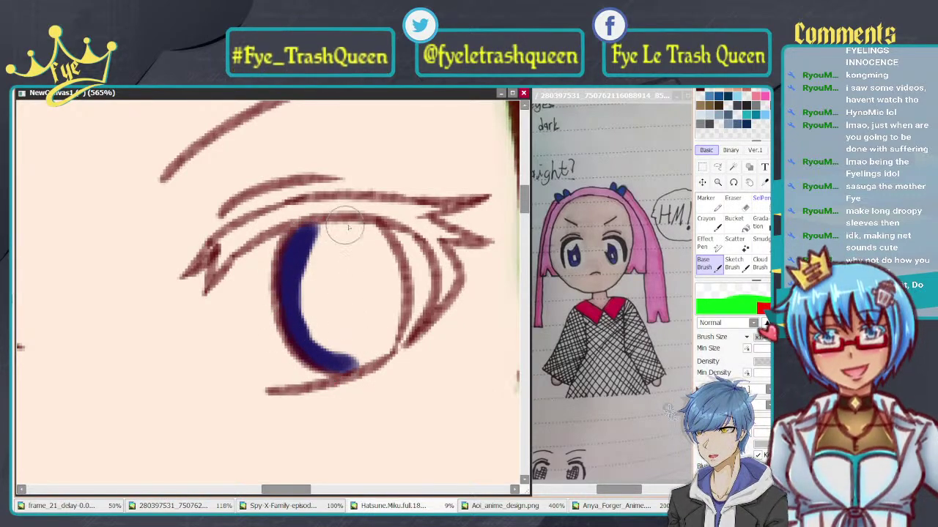
mouse_move(345, 224)
mouse_down()
mouse_move(313, 237)
mouse_move(363, 235)
mouse_move(309, 236)
mouse_move(368, 242)
mouse_move(304, 238)
mouse_move(355, 236)
mouse_move(307, 229)
mouse_move(367, 231)
mouse_move(385, 255)
mouse_move(366, 226)
mouse_move(394, 296)
mouse_move(390, 268)
mouse_move(395, 314)
mouse_move(368, 360)
mouse_move(385, 347)
mouse_move(338, 375)
mouse_up()
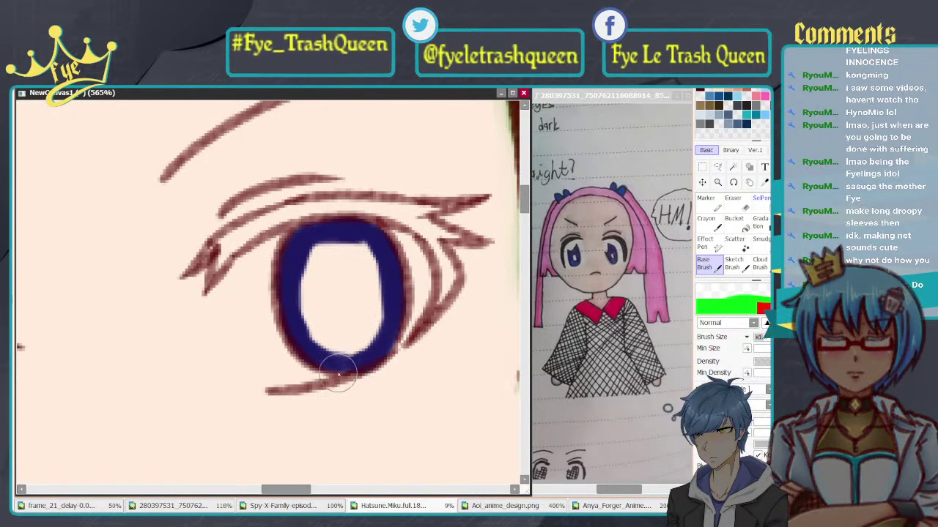
drag(331, 242, 309, 337)
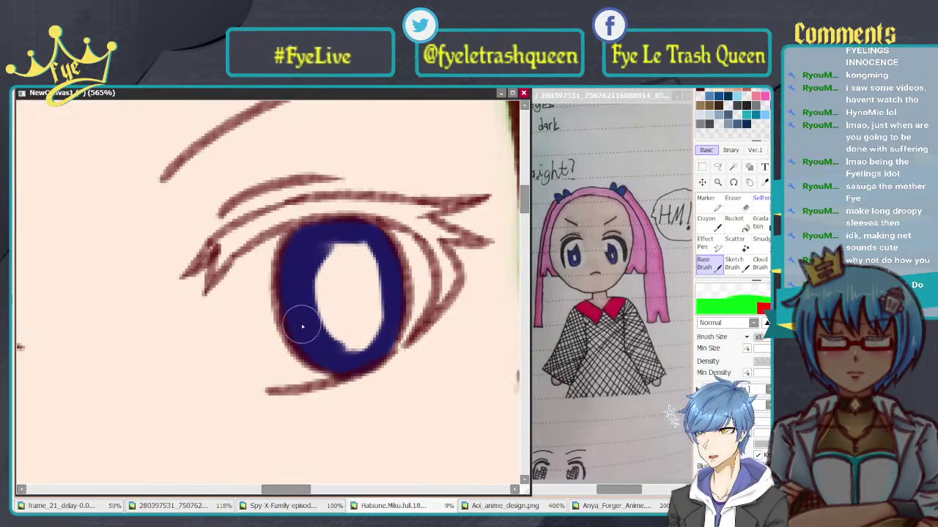
mouse_move(307, 299)
mouse_down()
mouse_move(370, 249)
mouse_move(350, 238)
mouse_move(337, 356)
mouse_move(339, 258)
mouse_move(363, 282)
mouse_move(342, 332)
mouse_move(323, 294)
mouse_up()
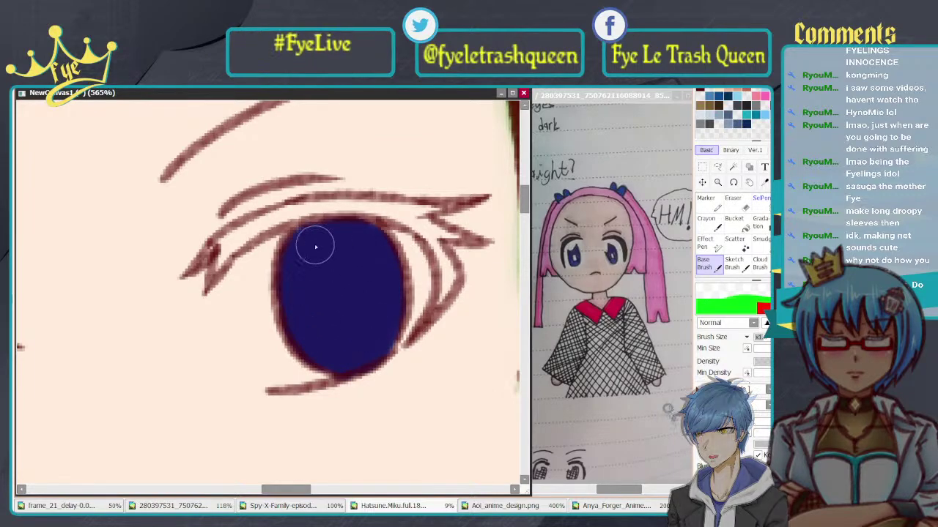
scroll(322, 299, down, 4)
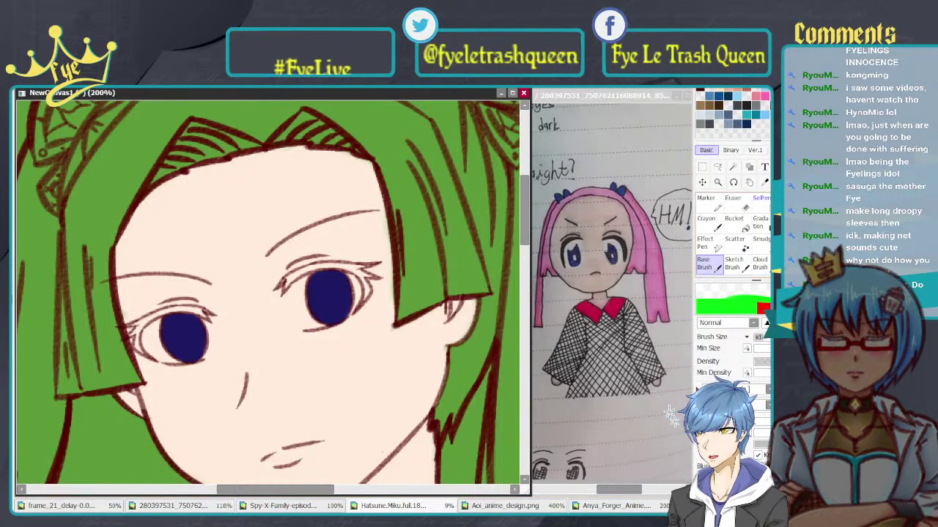
Step: With the skin colour hidden, paint the sclera off-white on both sides of the iris in the face's left eye
scroll(726, 249, up, 3)
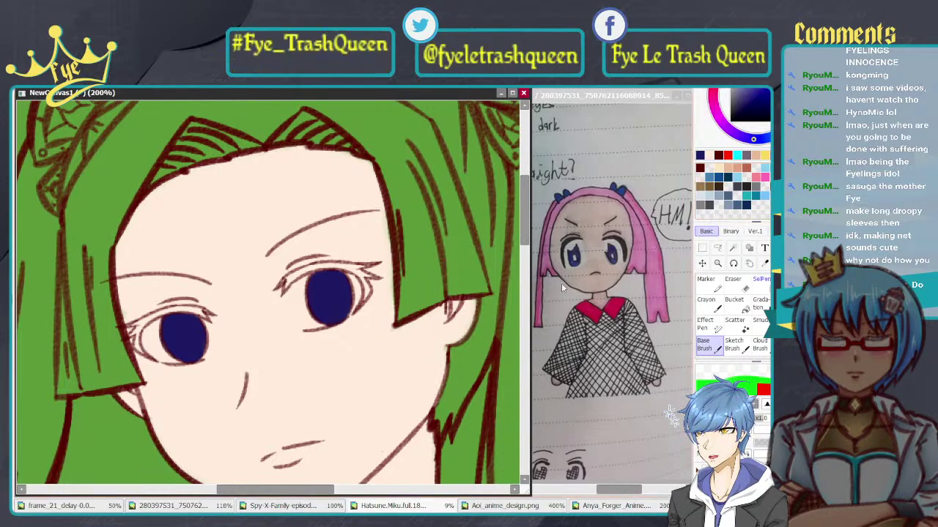
scroll(344, 311, up, 5)
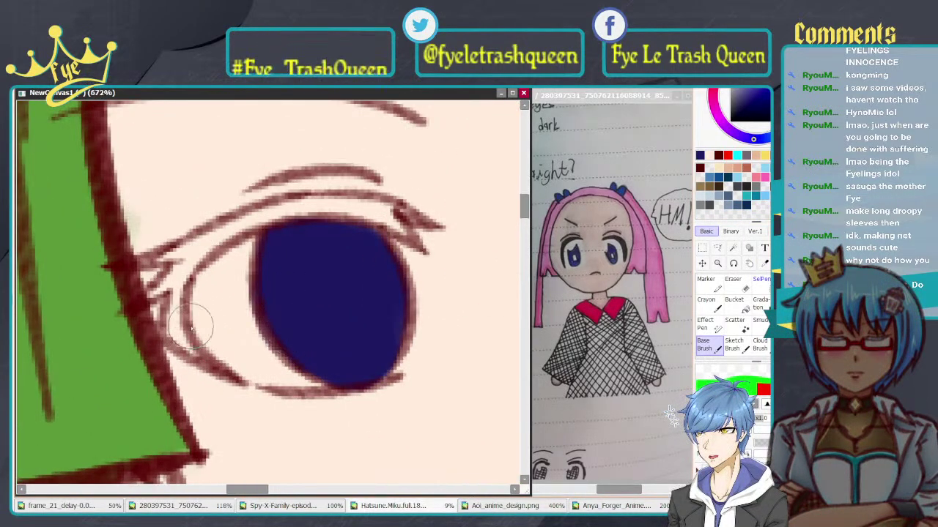
mouse_move(208, 294)
mouse_down()
mouse_move(212, 330)
mouse_move(239, 268)
mouse_move(205, 287)
mouse_move(241, 257)
mouse_move(271, 304)
mouse_move(232, 358)
mouse_move(252, 352)
mouse_move(234, 368)
mouse_move(271, 370)
mouse_move(218, 339)
mouse_up()
key(ctrl+z)
key(ctrl+z)
key(ctrl+z)
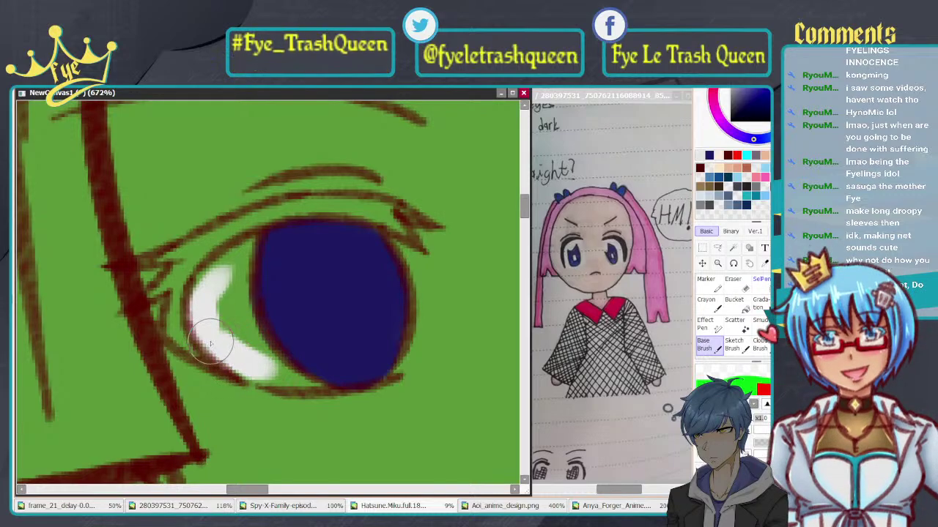
mouse_move(277, 364)
mouse_down()
mouse_move(326, 375)
mouse_move(310, 380)
mouse_move(317, 375)
mouse_move(271, 335)
mouse_up()
mouse_move(219, 315)
mouse_down()
mouse_move(253, 277)
mouse_move(258, 250)
mouse_move(216, 274)
mouse_up()
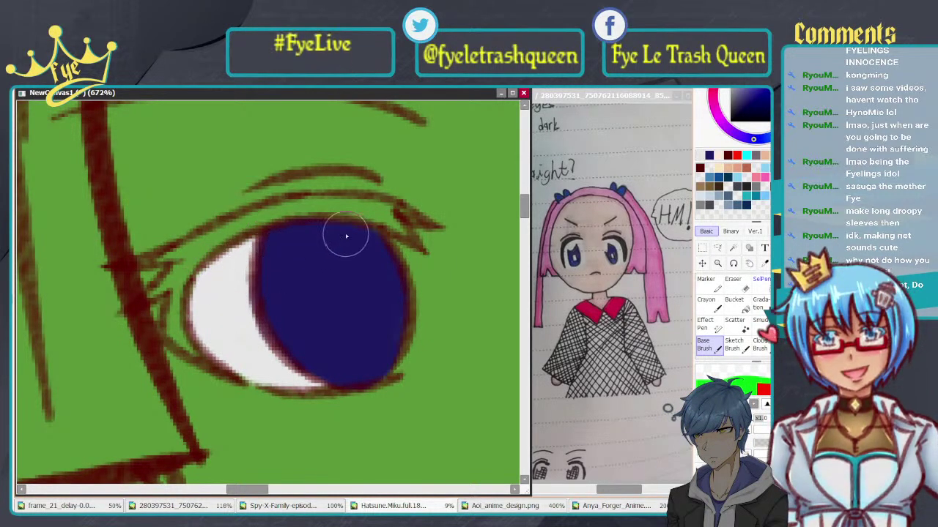
mouse_move(396, 245)
mouse_down()
mouse_move(419, 272)
mouse_move(414, 263)
mouse_move(413, 283)
mouse_move(414, 252)
mouse_move(411, 309)
mouse_move(420, 321)
mouse_move(425, 297)
mouse_move(384, 369)
mouse_move(414, 351)
mouse_move(397, 364)
mouse_move(424, 324)
mouse_move(426, 289)
mouse_move(405, 254)
mouse_move(421, 296)
mouse_up()
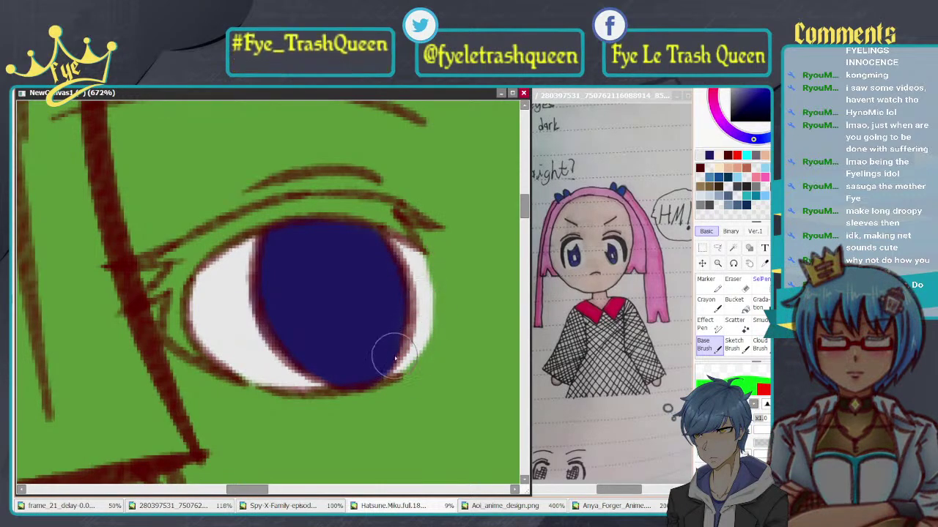
Step: Paint the sclera off-white around the iris of the face's right eye, rounding out its open inner edge
scroll(368, 291, down, 3)
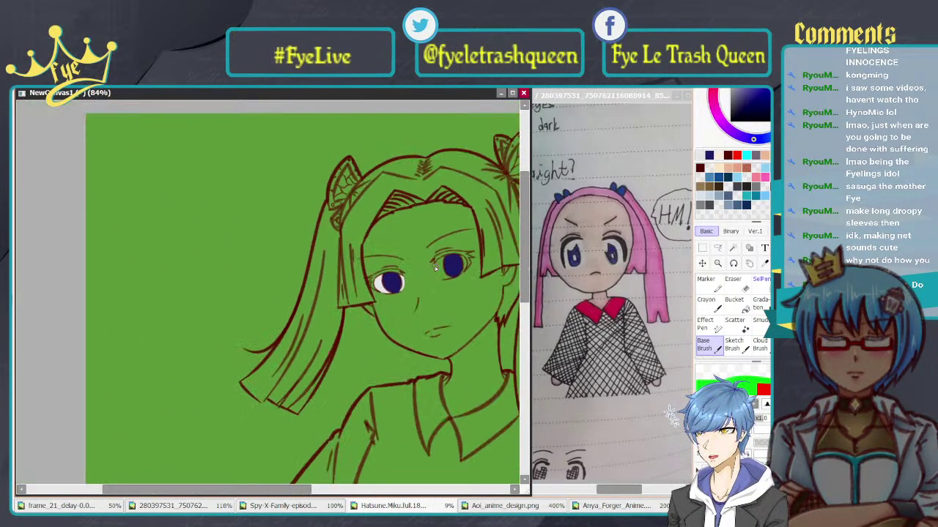
scroll(445, 274, up, 3)
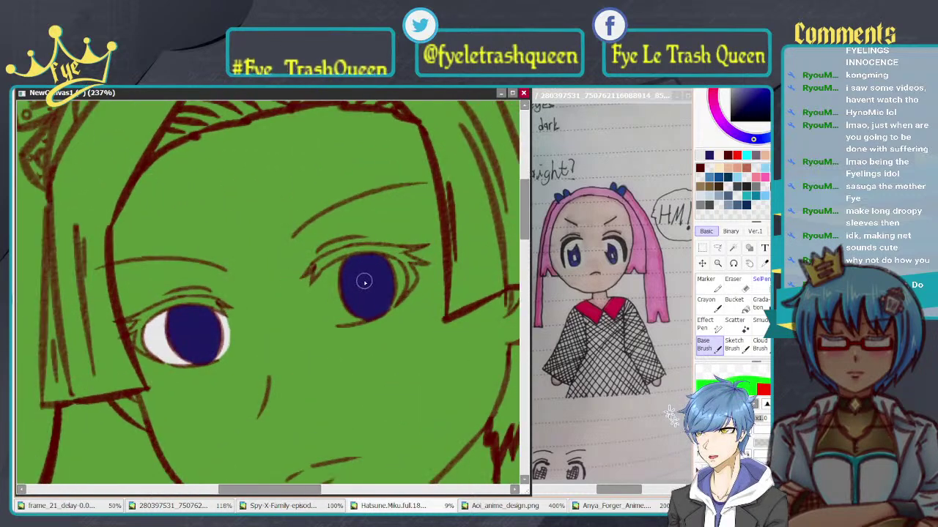
scroll(364, 282, up, 3)
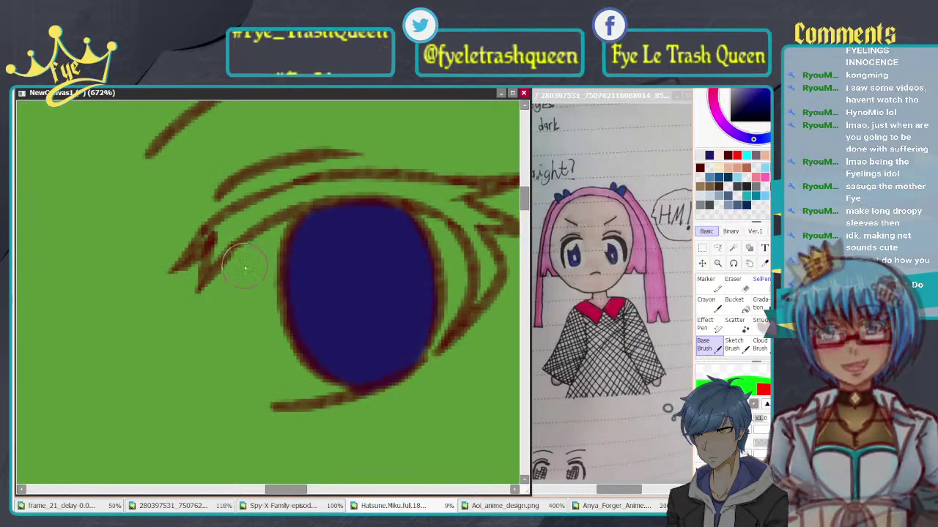
mouse_move(246, 268)
mouse_down()
mouse_move(314, 221)
mouse_move(241, 286)
mouse_move(267, 239)
mouse_move(243, 313)
mouse_move(237, 258)
mouse_move(267, 386)
mouse_move(280, 381)
mouse_move(294, 400)
mouse_move(316, 382)
mouse_move(324, 382)
mouse_move(294, 391)
mouse_move(355, 379)
mouse_up()
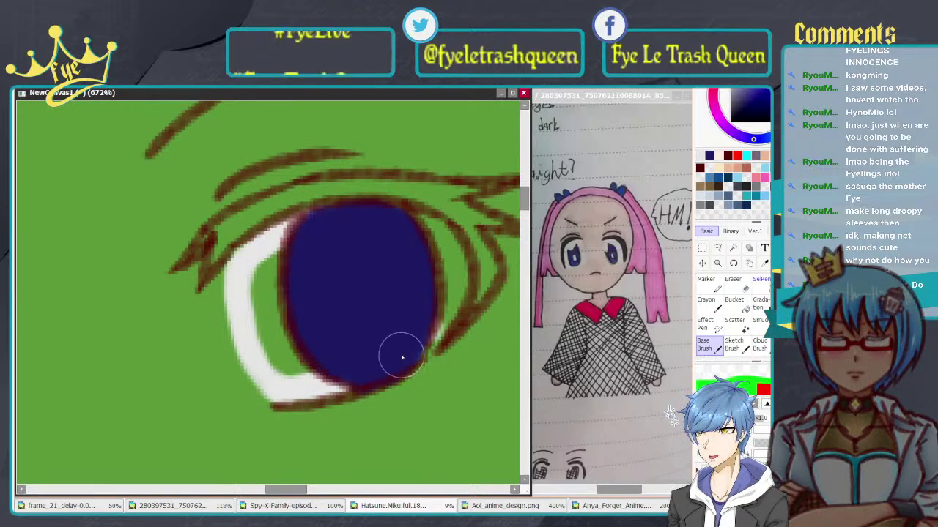
mouse_move(421, 351)
mouse_down()
mouse_move(457, 290)
mouse_move(442, 231)
mouse_up()
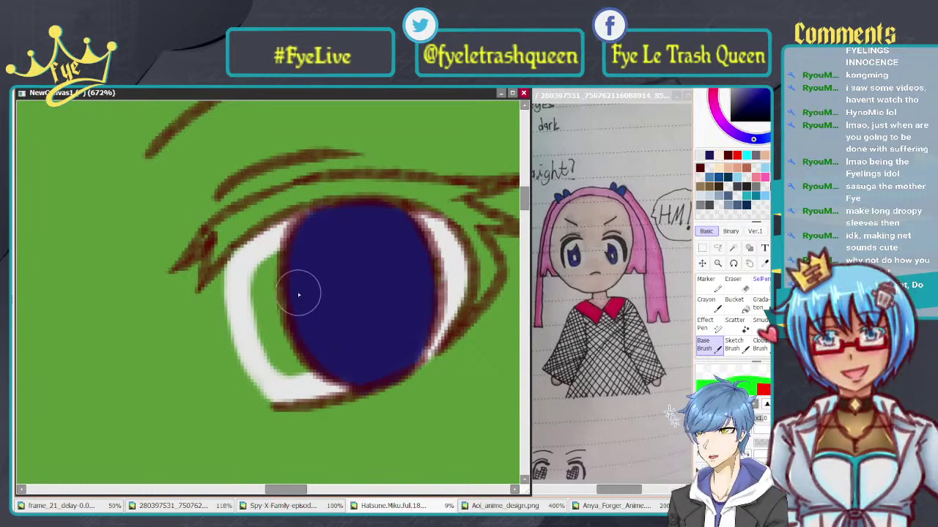
mouse_move(289, 235)
mouse_down()
mouse_move(281, 301)
mouse_move(251, 308)
mouse_up()
mouse_move(277, 357)
mouse_down()
mouse_move(286, 370)
mouse_move(311, 372)
mouse_up()
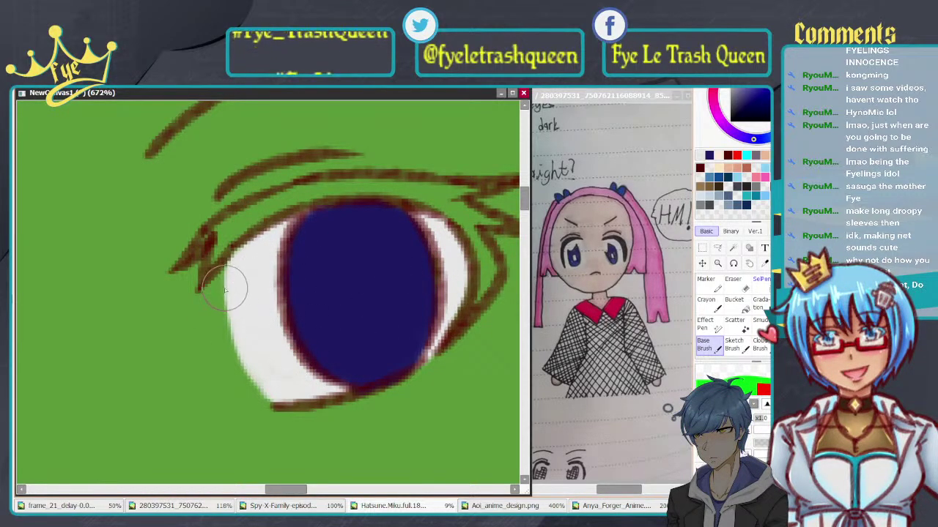
mouse_move(225, 288)
mouse_down()
mouse_move(230, 344)
mouse_move(230, 318)
mouse_move(250, 383)
mouse_move(237, 369)
mouse_move(279, 397)
mouse_up()
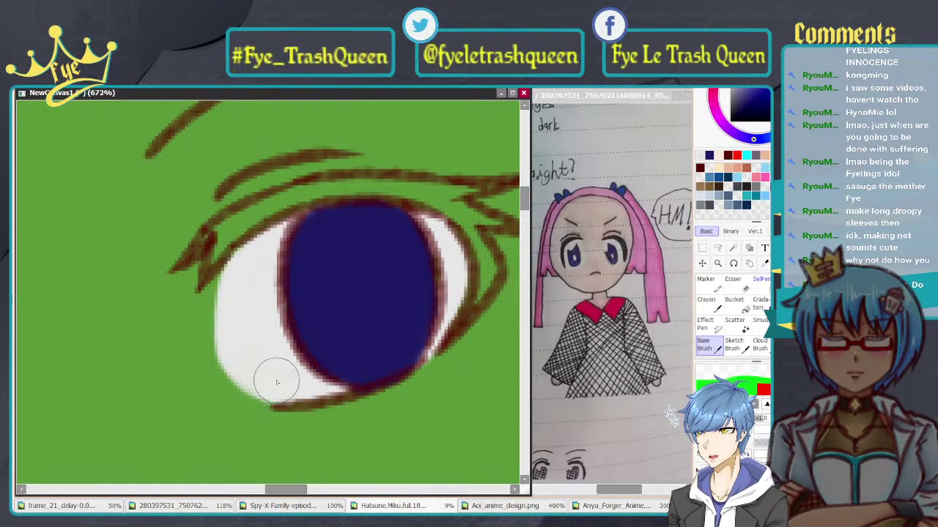
mouse_move(234, 282)
mouse_down()
mouse_move(230, 275)
mouse_move(224, 297)
mouse_move(223, 287)
mouse_up()
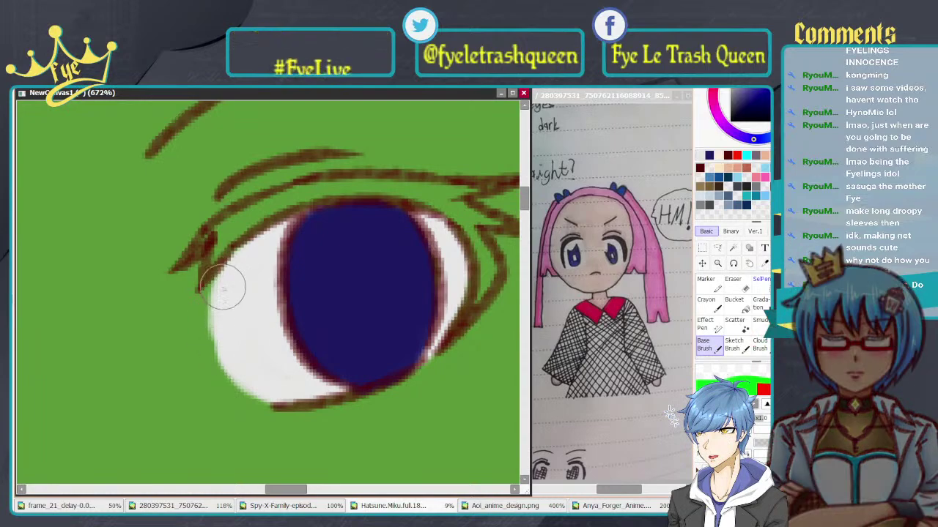
Step: Erase the excess white along the open inner edge of the face's right eye
scroll(278, 386, down, 10)
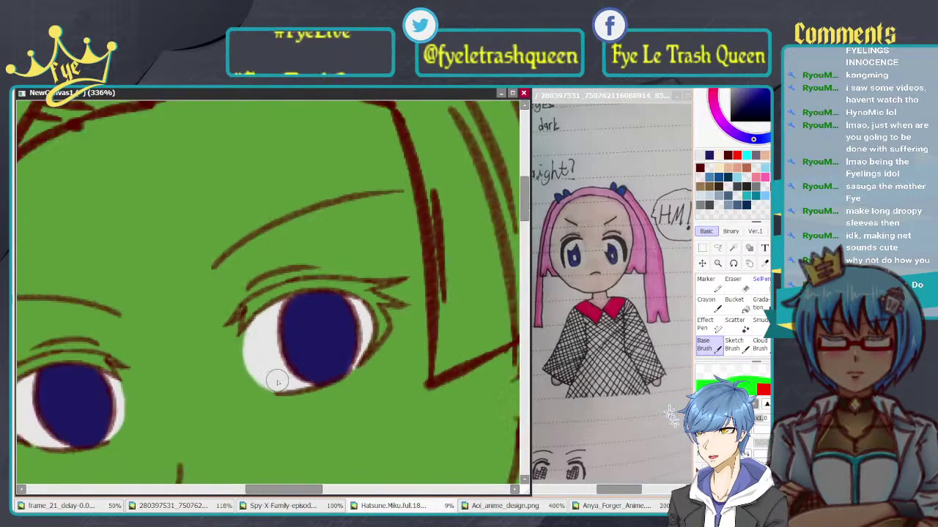
scroll(364, 373, up, 4)
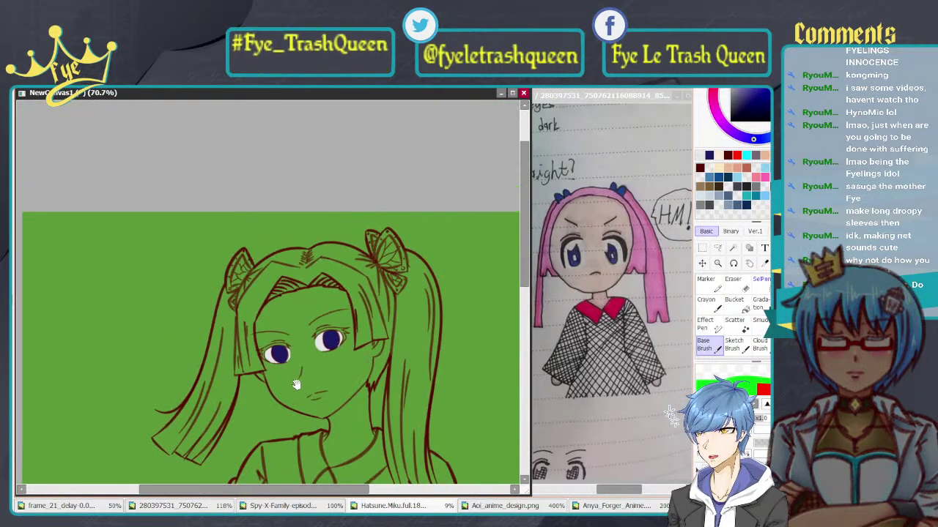
scroll(364, 323, up, 3)
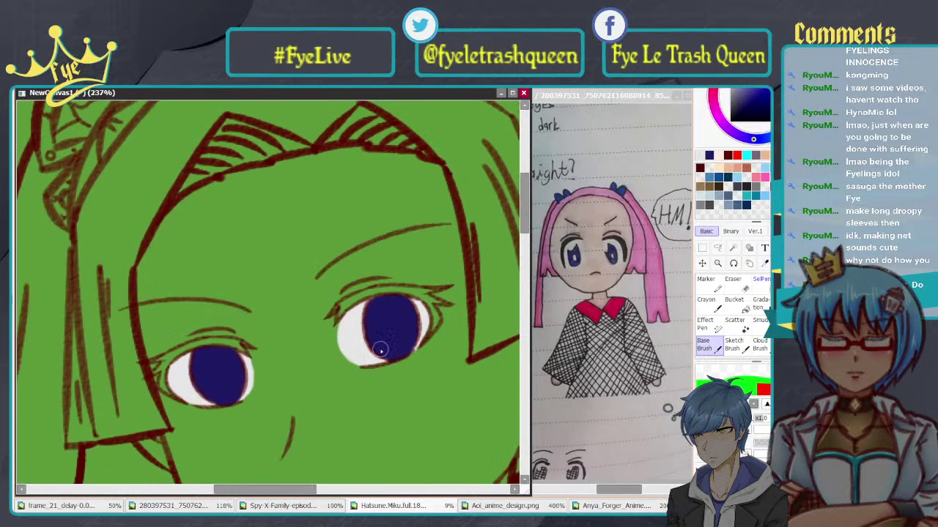
scroll(381, 349, up, 1)
key(e)
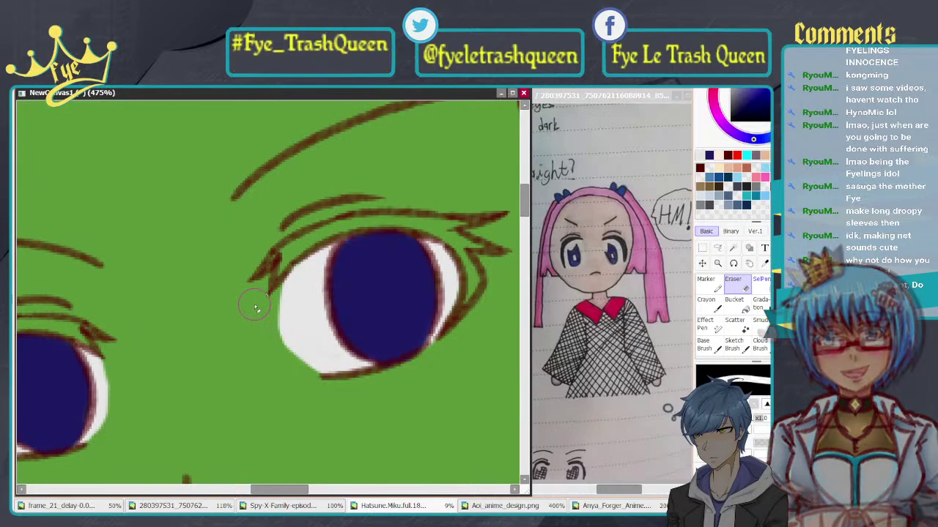
scroll(258, 308, down, 10)
scroll(319, 342, up, 2)
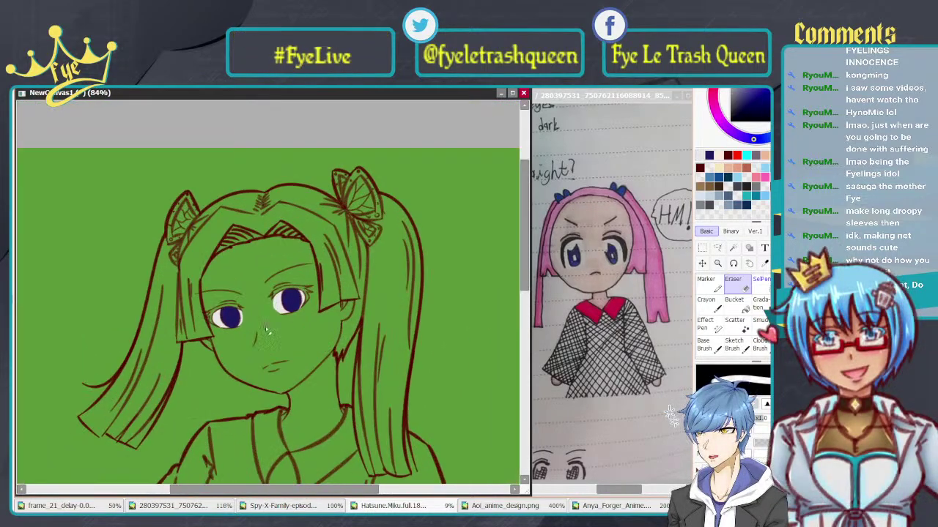
Step: Show the skin colour of the face and neck again beneath the finished eyes
scroll(389, 356, down, 3)
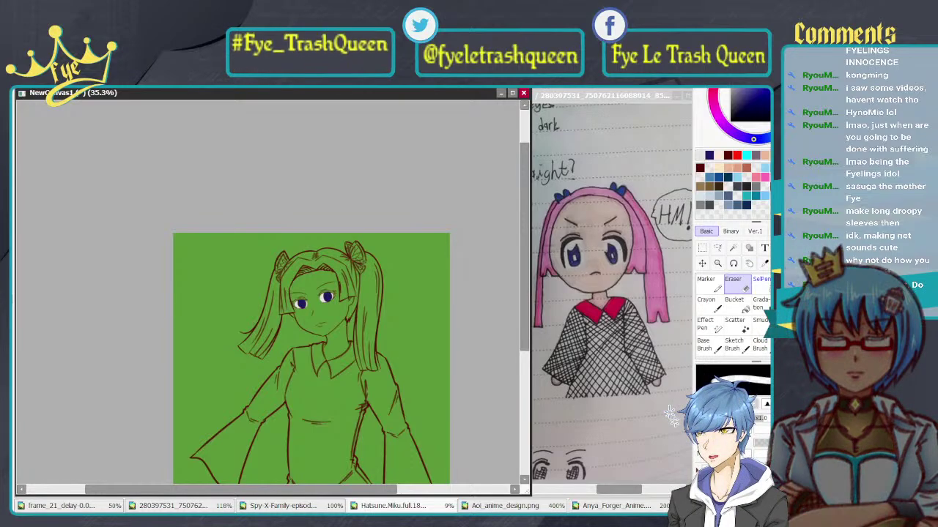
scroll(288, 296, up, 2)
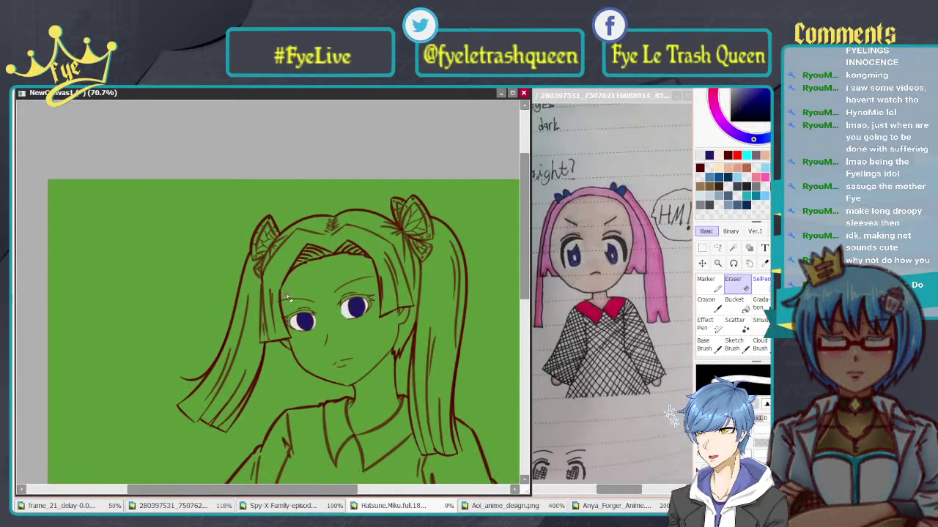
click(15, 381)
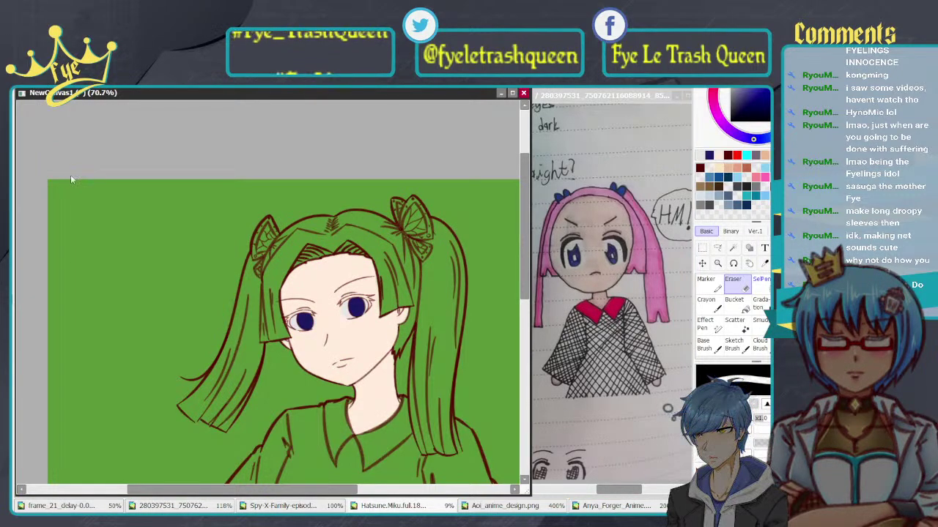
Step: Check the Aoi_anime_design.png and Anya_Forger_Anime reference images, sample a reference colour, and return to the character canvas
click(73, 119)
scroll(84, 182, down, 4)
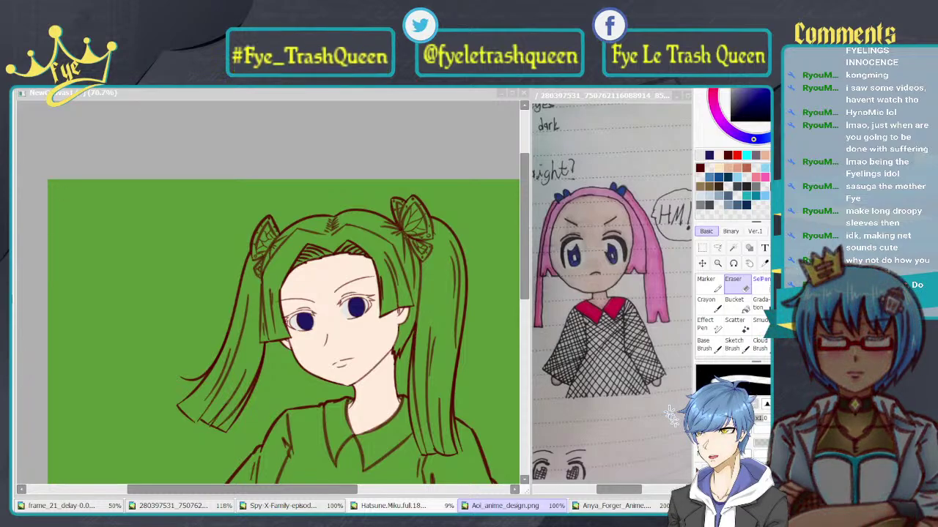
key(ctrl+Tab)
right_click(13, 212)
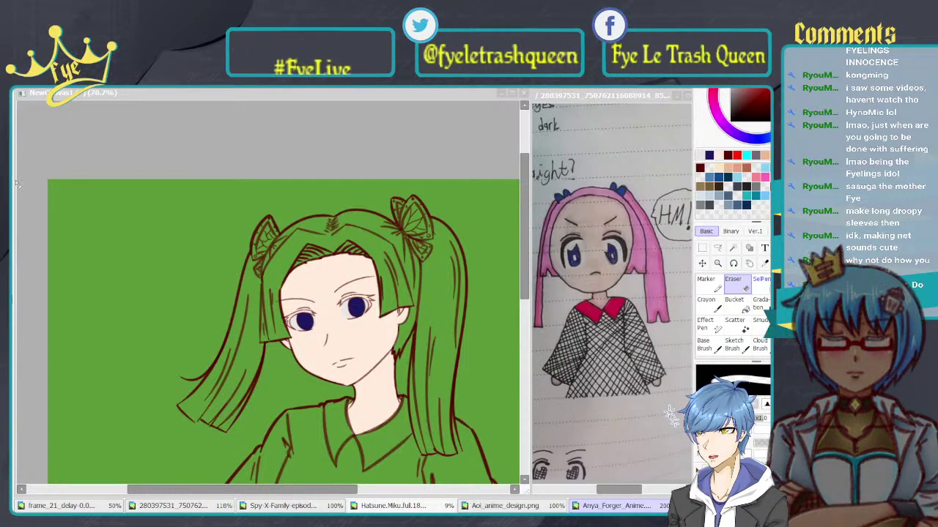
click(211, 142)
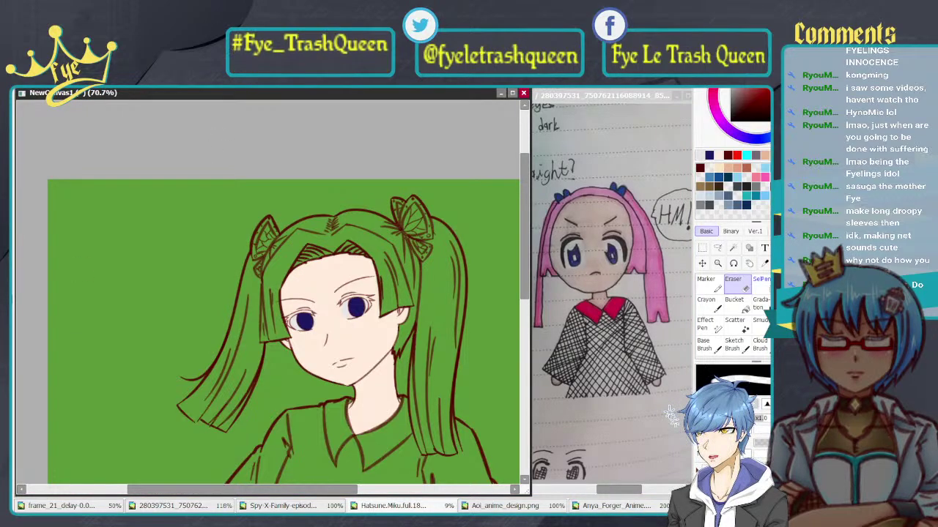
key(alt+Tab)
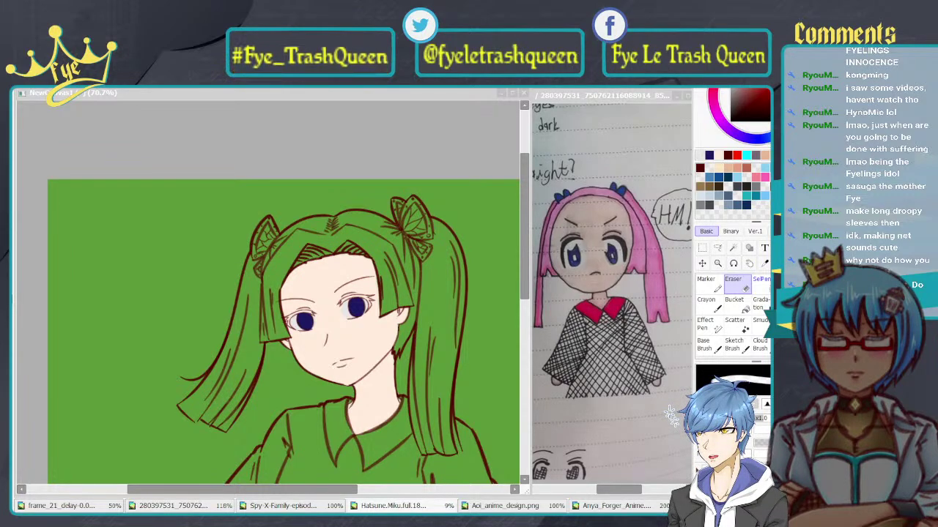
Step: Using the Base Brush, paint light pink along the inner and bottom edges of the left-hand front hair lock
key(alt+Tab)
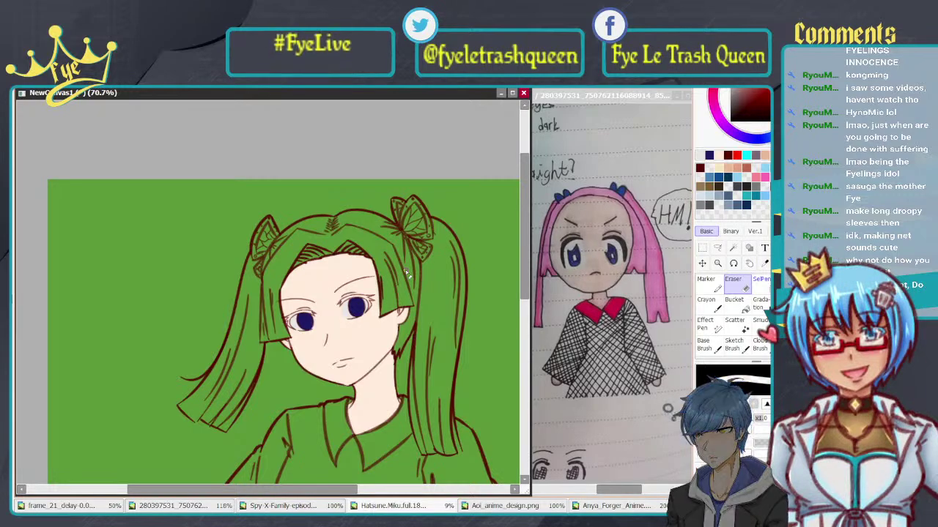
scroll(393, 275, up, 1)
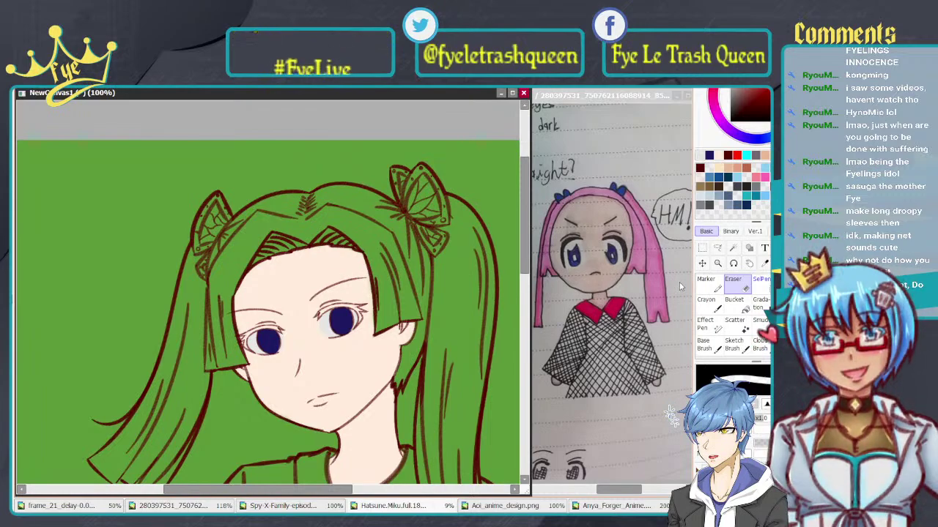
click(718, 350)
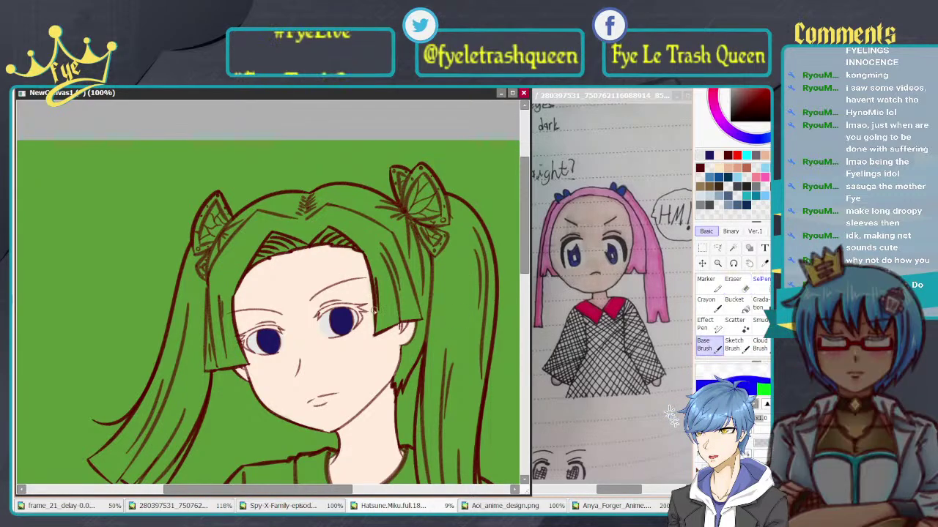
scroll(285, 293, up, 1)
drag(238, 352, 293, 325)
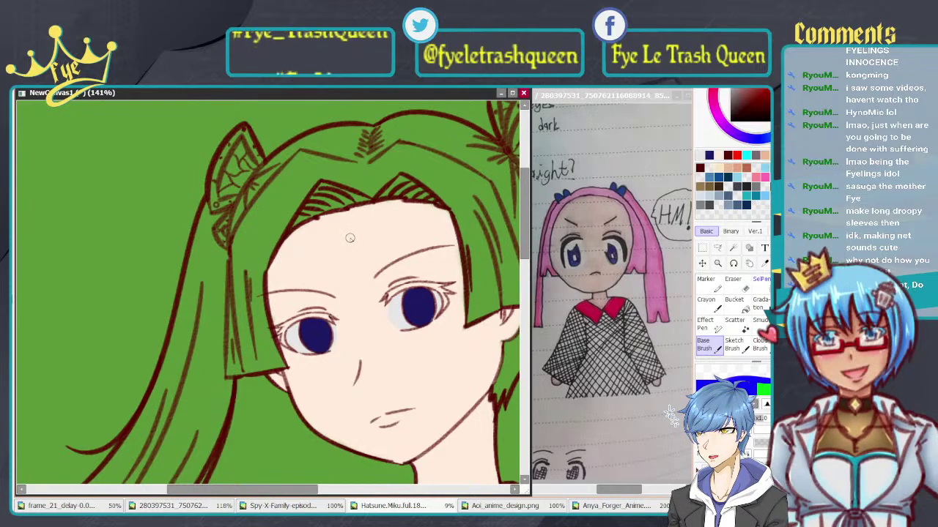
scroll(292, 230, up, 1)
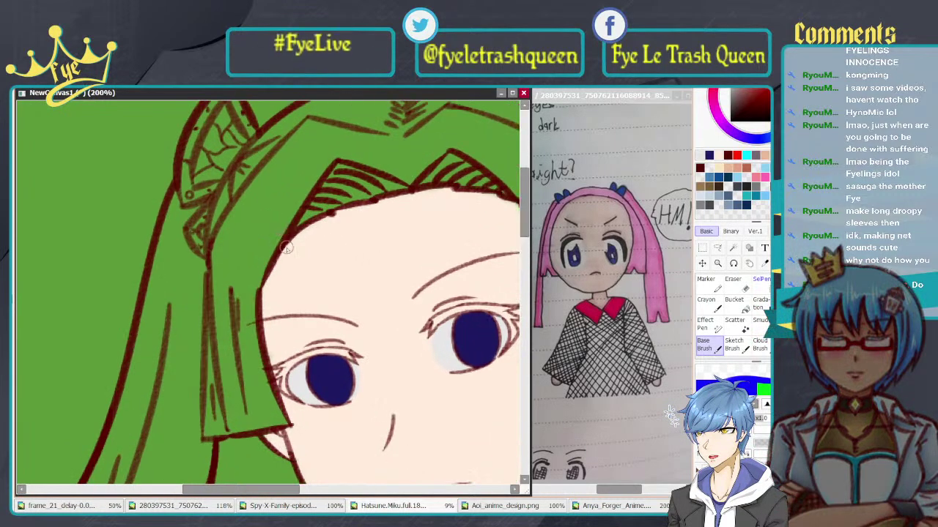
drag(345, 272, 282, 226)
scroll(300, 213, up, 2)
scroll(283, 226, down, 1)
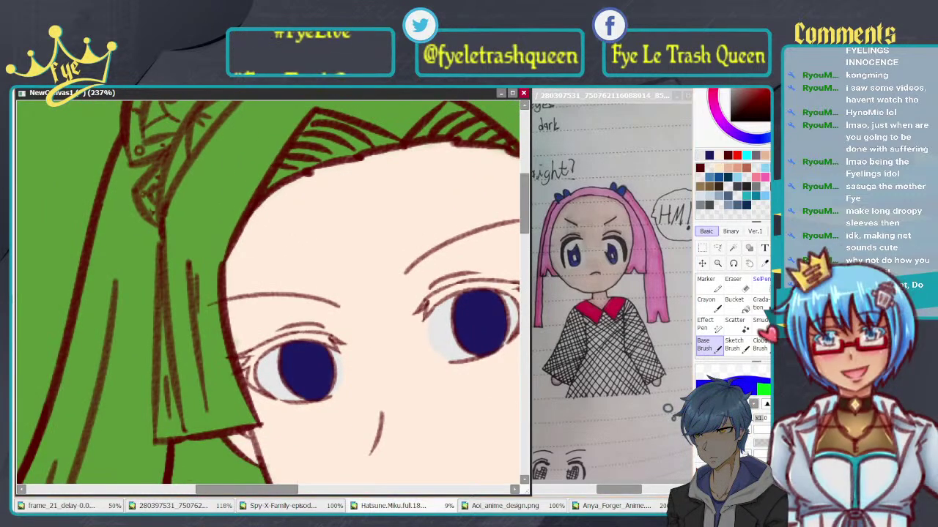
scroll(732, 293, down, 3)
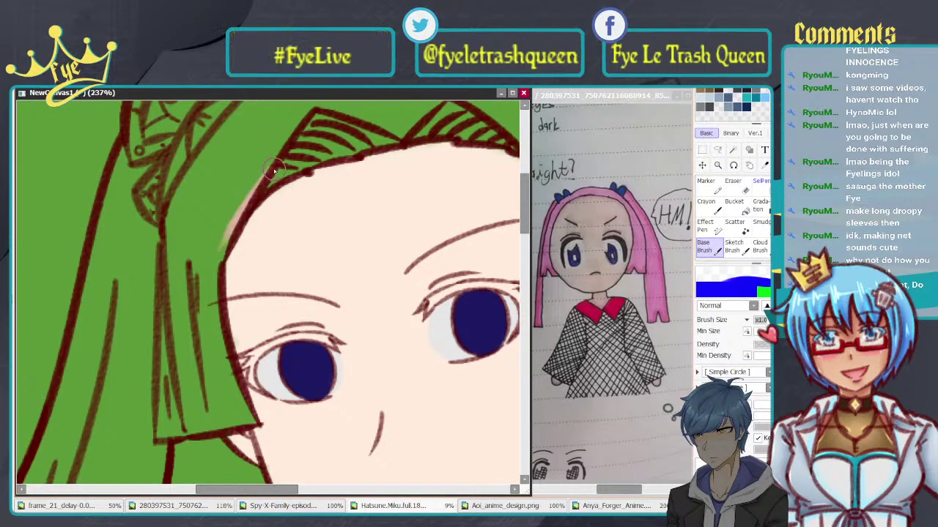
drag(297, 227, 362, 208)
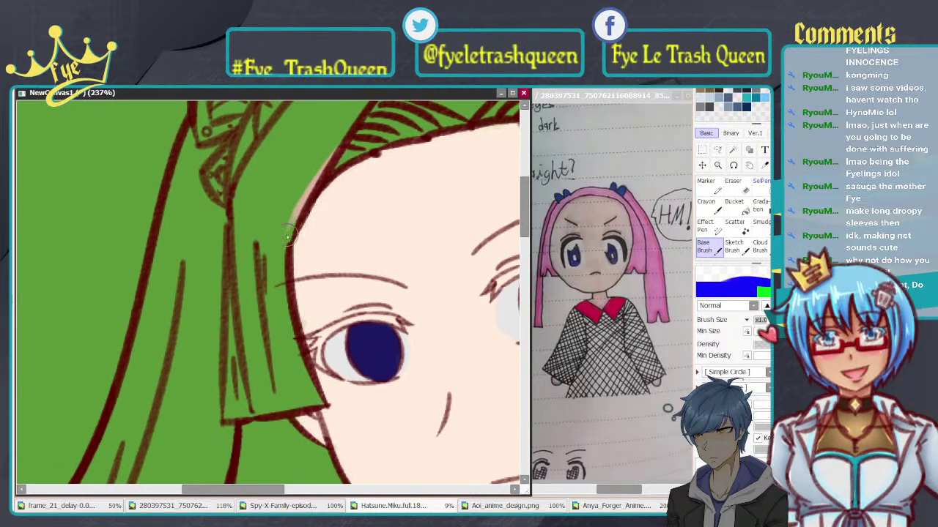
mouse_move(333, 168)
mouse_down()
mouse_move(298, 213)
mouse_move(321, 167)
mouse_move(277, 264)
mouse_move(294, 213)
mouse_move(281, 245)
mouse_up()
mouse_move(284, 339)
mouse_down()
mouse_move(277, 252)
mouse_move(288, 344)
mouse_move(286, 300)
mouse_move(290, 333)
mouse_up()
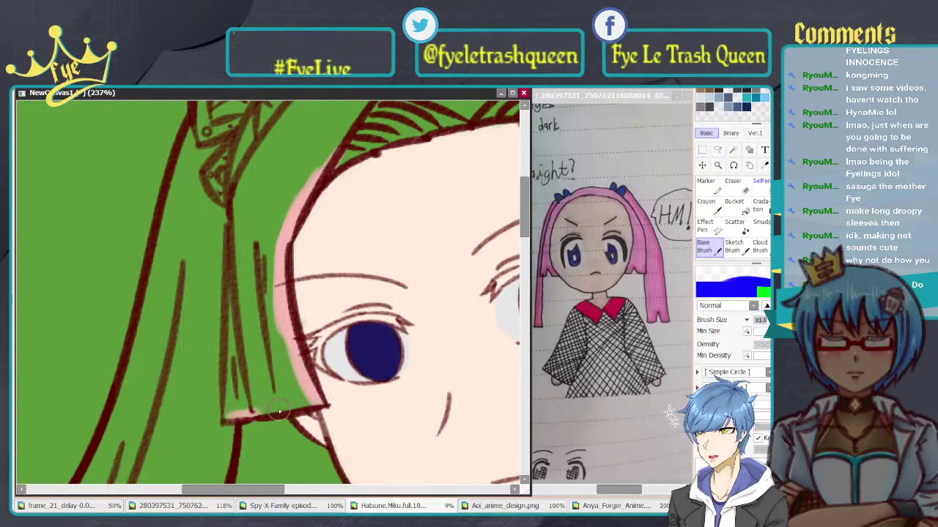
mouse_move(298, 404)
mouse_down()
mouse_move(290, 405)
mouse_move(313, 399)
mouse_up()
Step: Paint light pink along the hairline above the forehead and down the inner edge of the right-hand front hair lock
drag(411, 178, 329, 239)
mouse_move(253, 229)
mouse_down()
mouse_move(325, 192)
mouse_move(245, 231)
mouse_move(342, 197)
mouse_move(283, 206)
mouse_move(404, 182)
mouse_move(383, 180)
mouse_move(452, 178)
mouse_move(268, 182)
mouse_move(320, 190)
mouse_move(278, 186)
mouse_move(339, 207)
mouse_move(288, 183)
mouse_move(325, 197)
mouse_move(347, 229)
mouse_up()
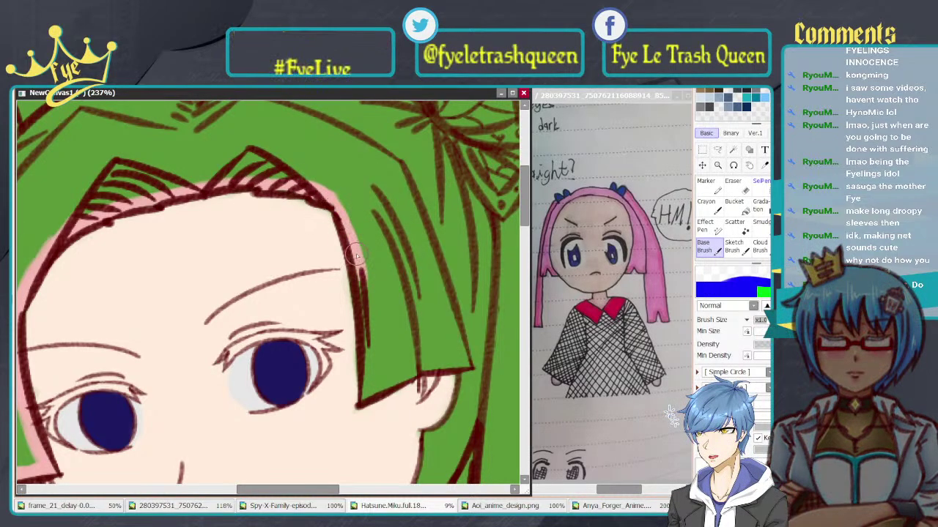
mouse_move(366, 343)
mouse_down()
mouse_move(362, 291)
mouse_move(365, 400)
mouse_move(365, 335)
mouse_up()
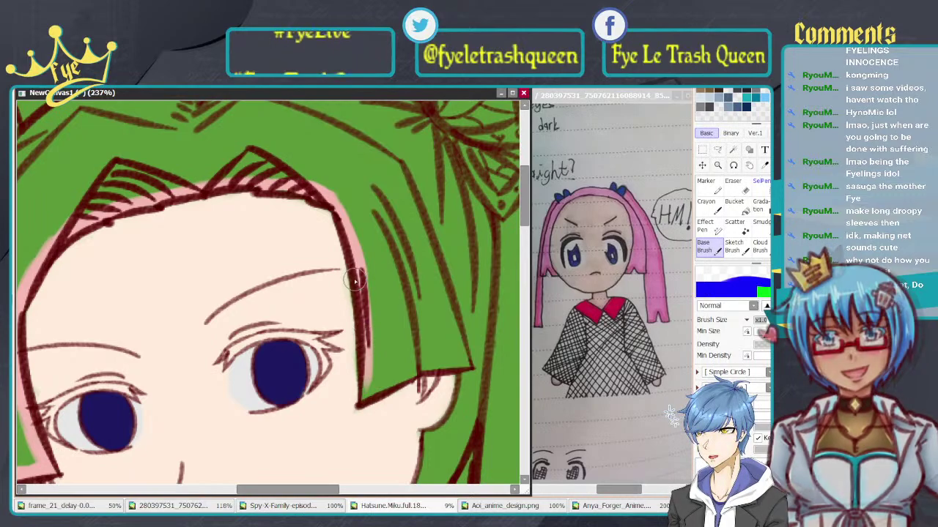
Step: Paint light pink along the bottom edge of the right-hand front lock and around the outside of the ear
scroll(355, 280, down, 3)
scroll(295, 320, up, 4)
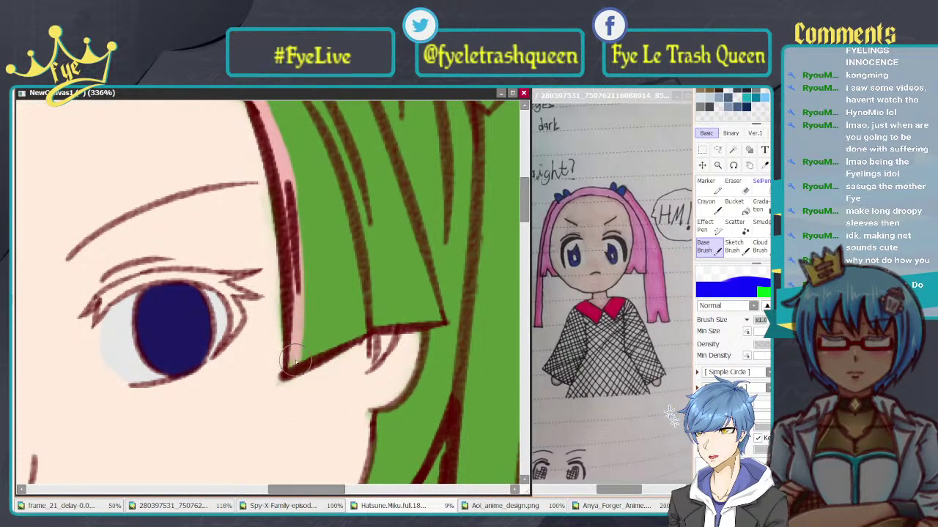
mouse_move(302, 357)
mouse_down()
mouse_move(375, 326)
mouse_move(326, 343)
mouse_up()
mouse_move(394, 317)
mouse_down()
mouse_move(435, 319)
mouse_move(427, 316)
mouse_move(428, 349)
mouse_move(457, 247)
mouse_move(452, 286)
mouse_move(452, 241)
mouse_move(439, 310)
mouse_move(451, 282)
mouse_up()
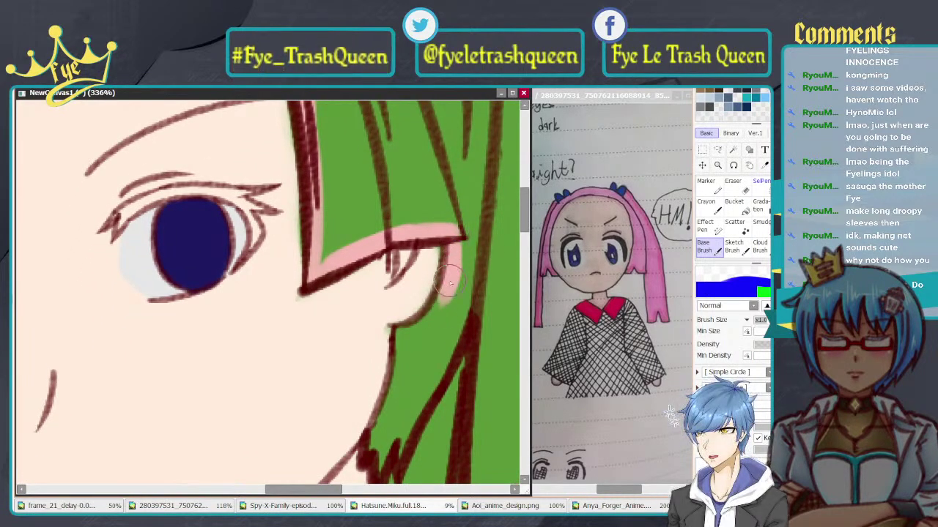
Step: Fill the hair behind the ear and jaw with light pink, extending it past the inner line of the right-hand pigtail
drag(400, 343, 422, 330)
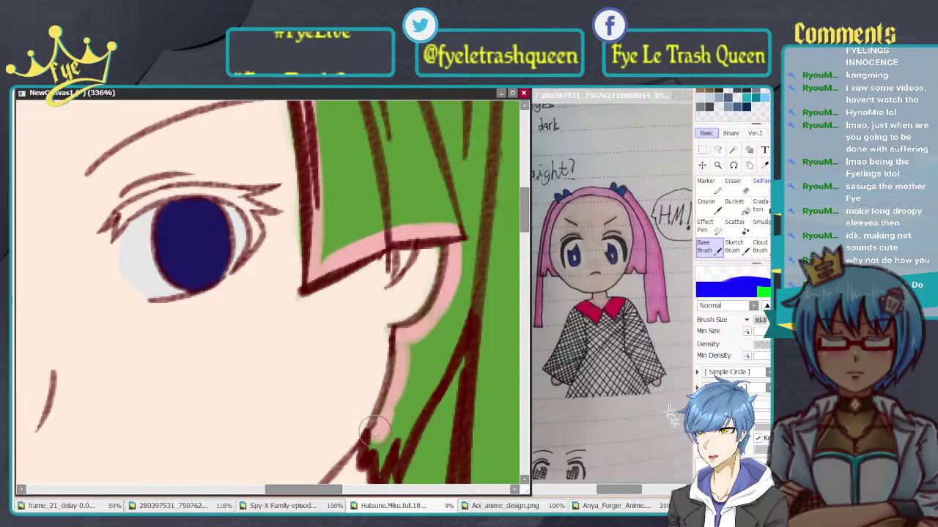
drag(383, 446, 419, 338)
mouse_move(428, 279)
mouse_down()
mouse_move(413, 294)
mouse_move(415, 350)
mouse_move(425, 354)
mouse_move(410, 385)
mouse_up()
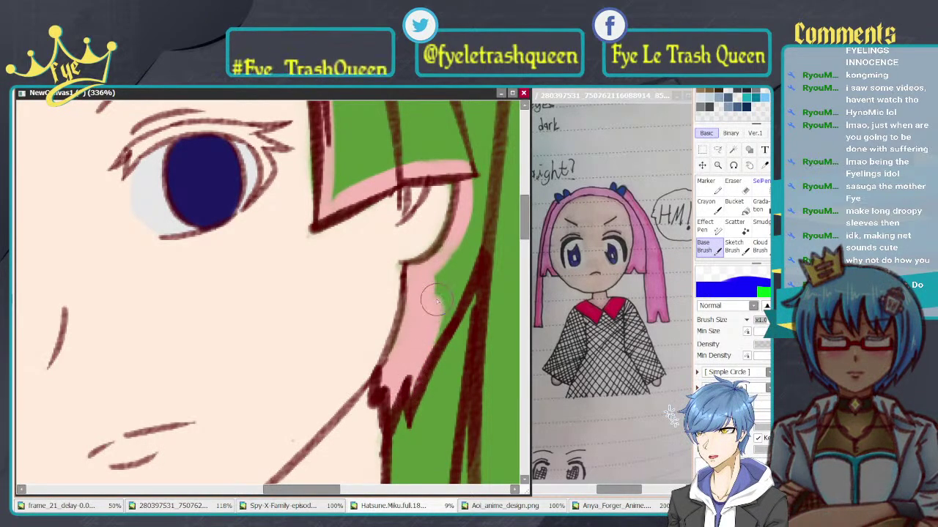
mouse_move(448, 308)
mouse_down()
mouse_move(464, 285)
mouse_move(441, 280)
mouse_move(455, 259)
mouse_move(411, 296)
mouse_move(378, 265)
mouse_move(394, 311)
mouse_move(388, 330)
mouse_move(405, 298)
mouse_move(382, 309)
mouse_move(384, 295)
mouse_move(426, 276)
mouse_move(422, 346)
mouse_move(427, 279)
mouse_move(410, 375)
mouse_move(413, 299)
mouse_up()
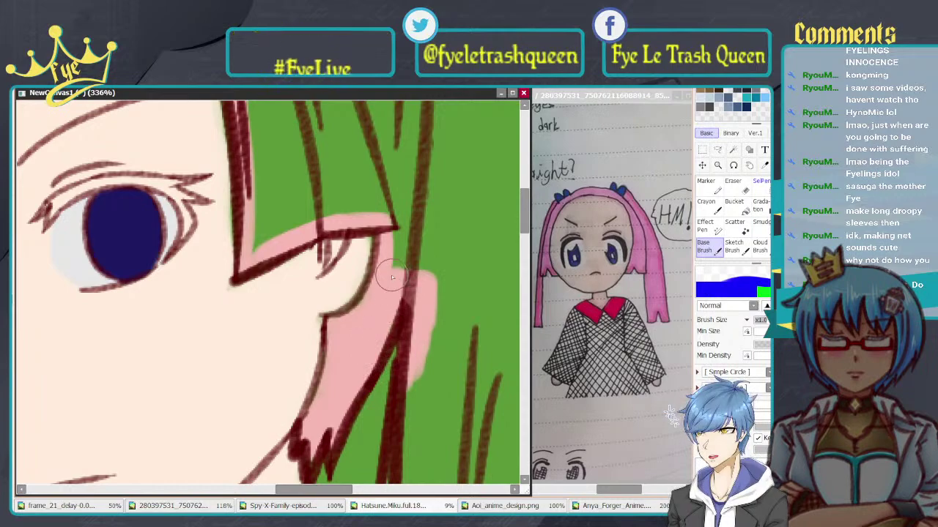
Step: Paint a light pink band down the inner edge of the right-hand pigtail, from behind the jaw past the neck
scroll(371, 358, down, 4)
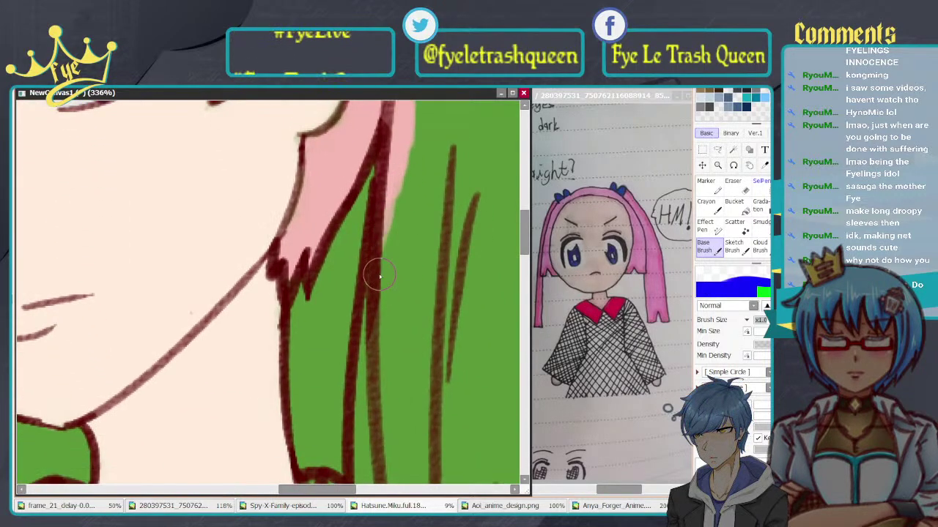
scroll(380, 276, down, 5)
drag(379, 276, 364, 227)
scroll(364, 227, up, 2)
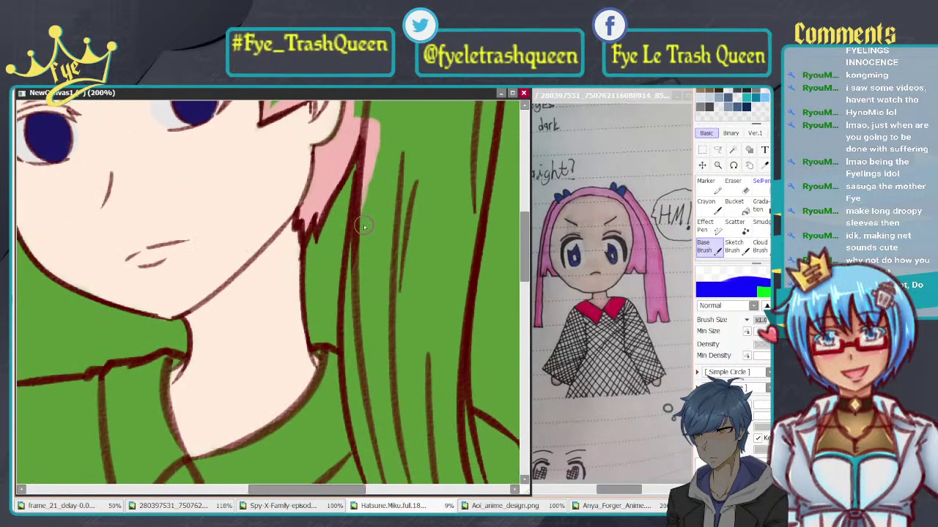
drag(362, 195, 350, 289)
drag(357, 217, 351, 299)
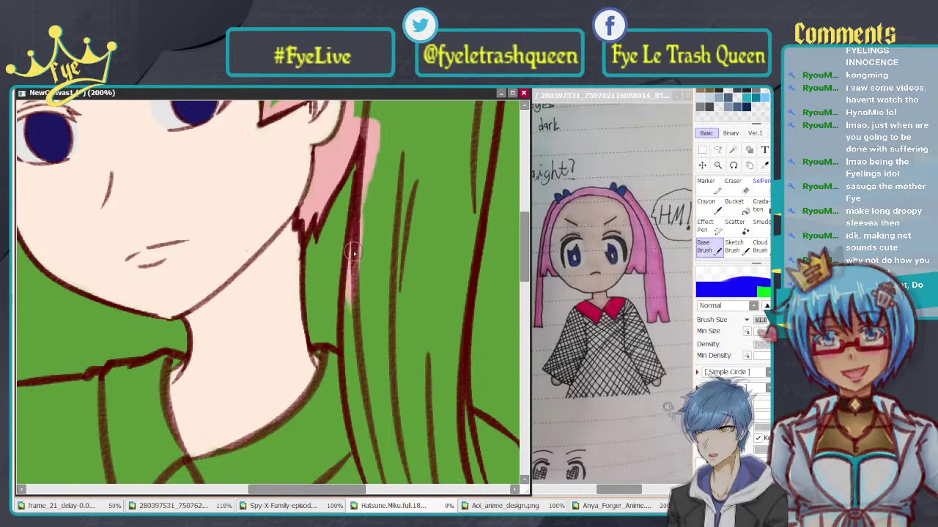
drag(353, 252, 350, 283)
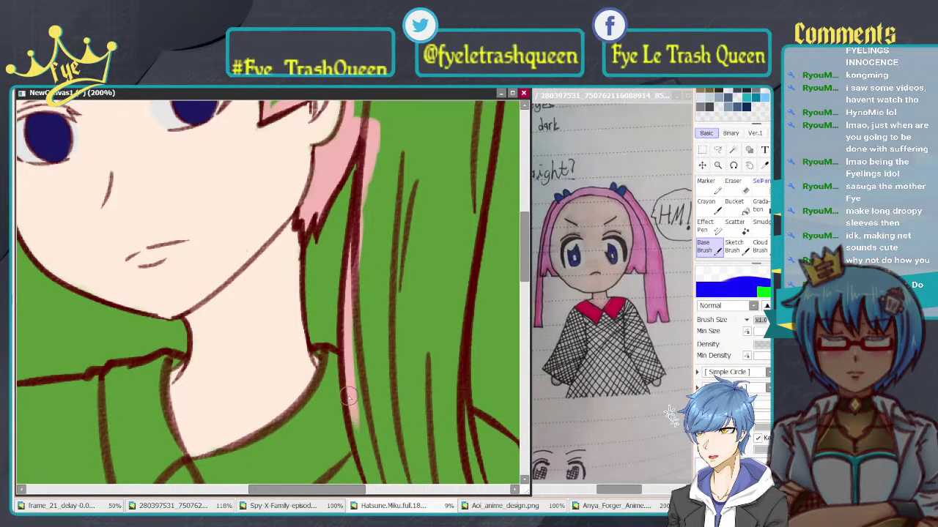
Step: Extend the pink down the lower inner edge of the right-hand pigtail and along its curved bottom tips
scroll(356, 188, up, 3)
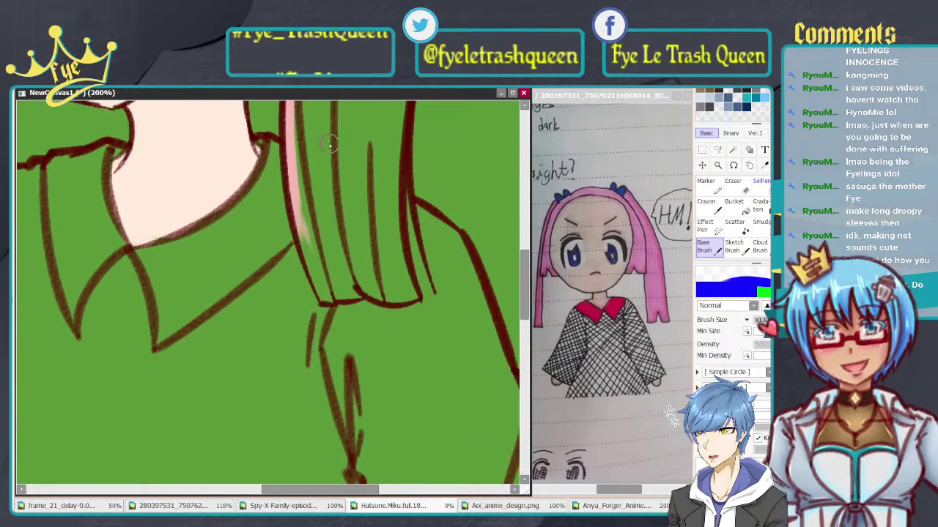
drag(403, 371, 345, 308)
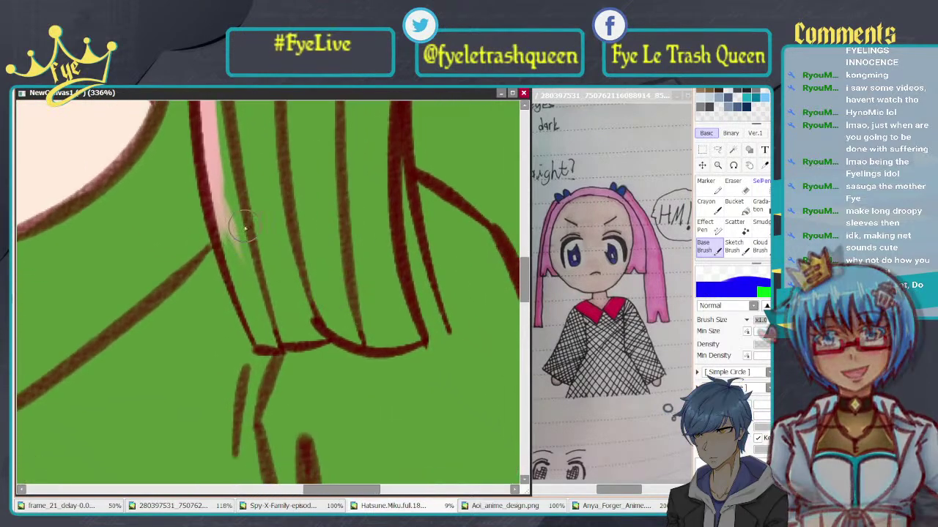
mouse_move(226, 236)
mouse_down()
mouse_move(242, 306)
mouse_move(244, 290)
mouse_move(259, 336)
mouse_up()
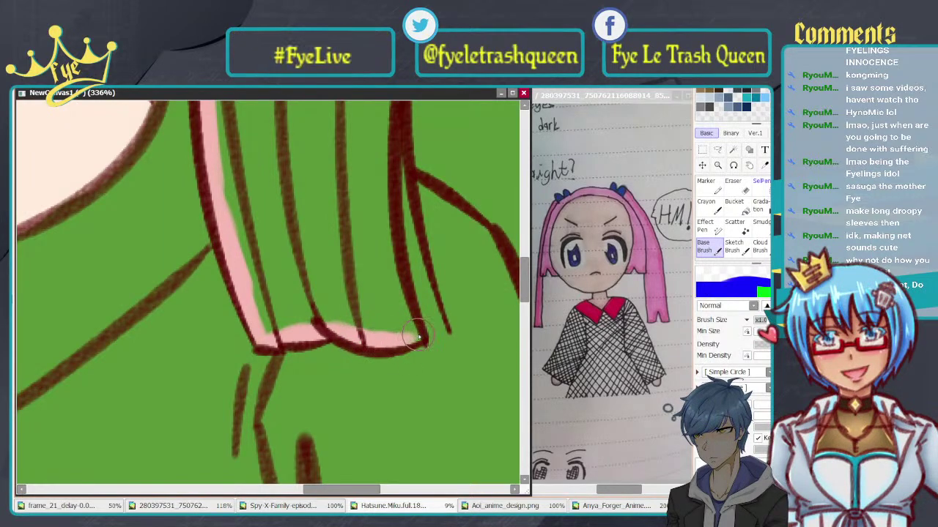
Step: Paint light pink just inside the outer outline of the right-hand pigtail, working up from its tip towards the bow
drag(379, 214, 310, 287)
mouse_move(327, 153)
mouse_down()
mouse_move(314, 260)
mouse_move(338, 396)
mouse_up()
mouse_move(334, 175)
mouse_down()
mouse_move(301, 323)
mouse_move(298, 233)
mouse_move(315, 145)
mouse_up()
drag(323, 133, 324, 299)
mouse_move(344, 192)
mouse_down()
mouse_move(312, 345)
mouse_move(320, 362)
mouse_up()
drag(342, 156, 332, 269)
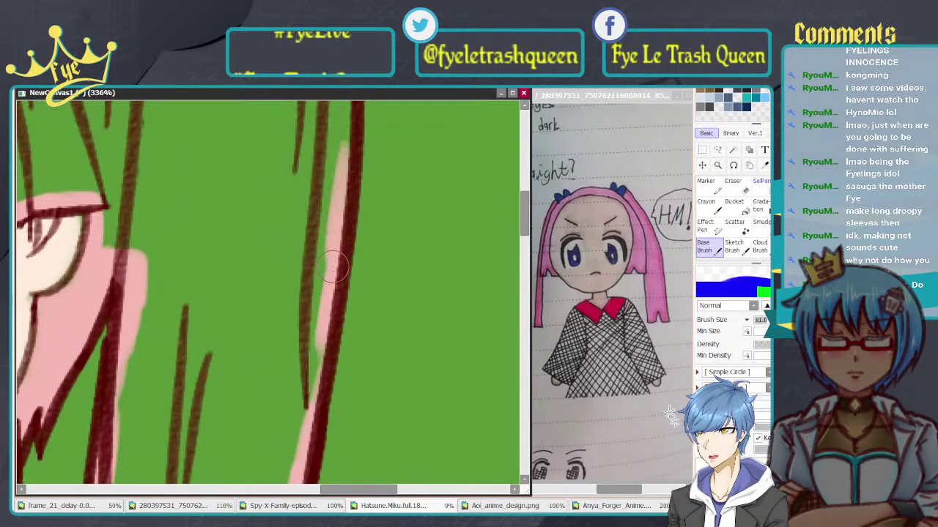
drag(330, 179, 306, 376)
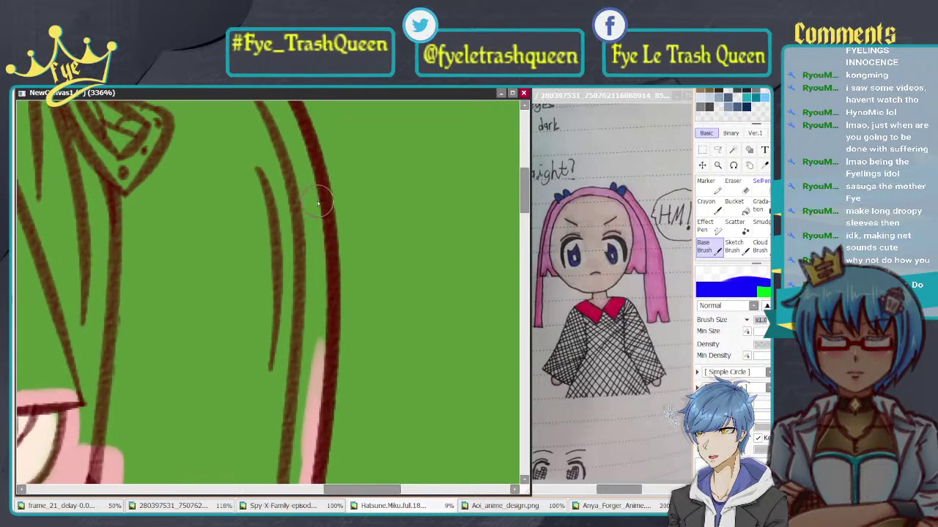
drag(306, 174, 320, 333)
drag(318, 277, 320, 295)
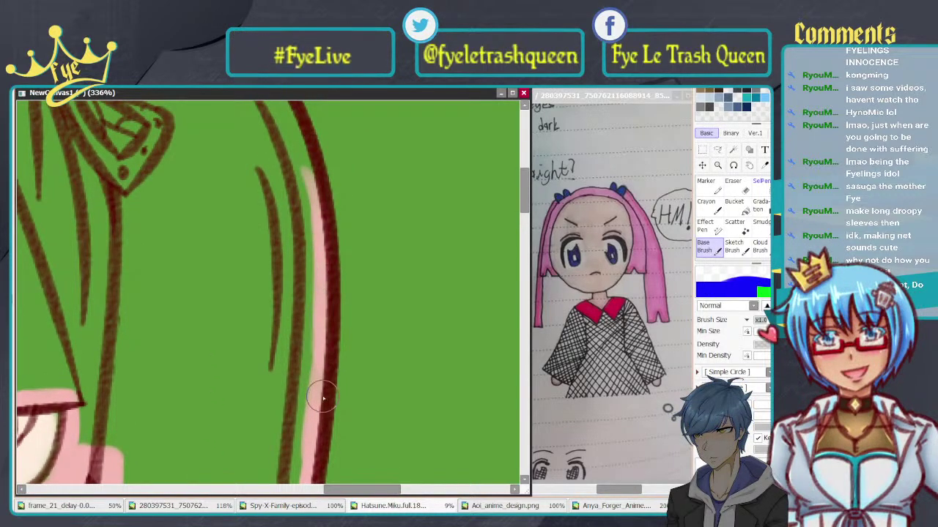
drag(307, 186, 294, 292)
Step: Outline the outer and inner edges of the right-hand butterfly bow in light pink and cover the pigtail's upper curve
mouse_move(224, 183)
mouse_down()
mouse_move(335, 176)
mouse_move(345, 204)
mouse_up()
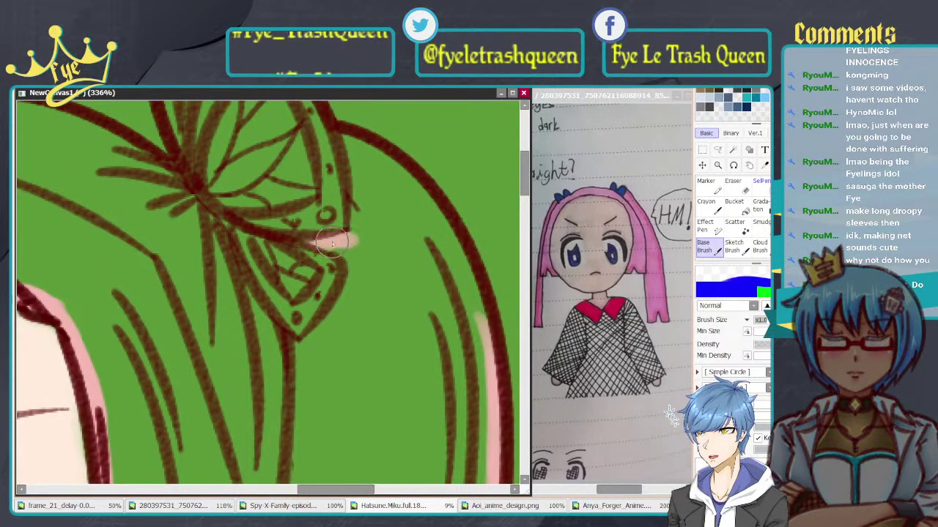
mouse_move(326, 247)
mouse_down()
mouse_move(357, 259)
mouse_move(355, 283)
mouse_move(312, 344)
mouse_up()
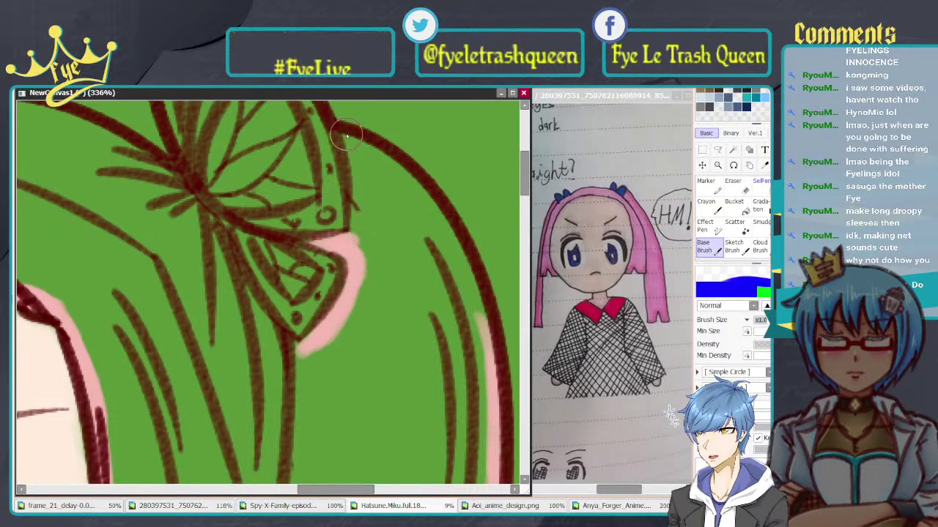
drag(348, 143, 361, 241)
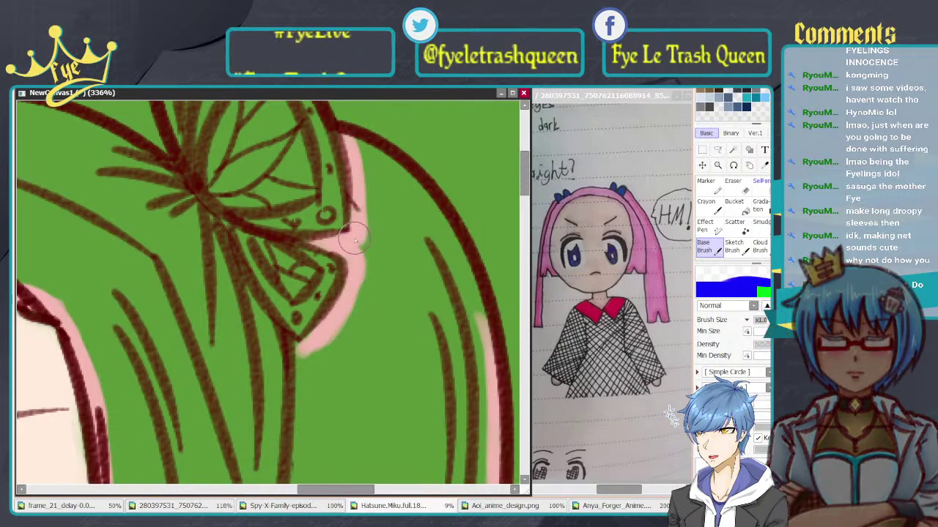
mouse_move(396, 168)
mouse_down()
mouse_move(462, 253)
mouse_move(505, 476)
mouse_up()
mouse_move(368, 320)
mouse_down()
mouse_move(469, 310)
mouse_move(460, 333)
mouse_up()
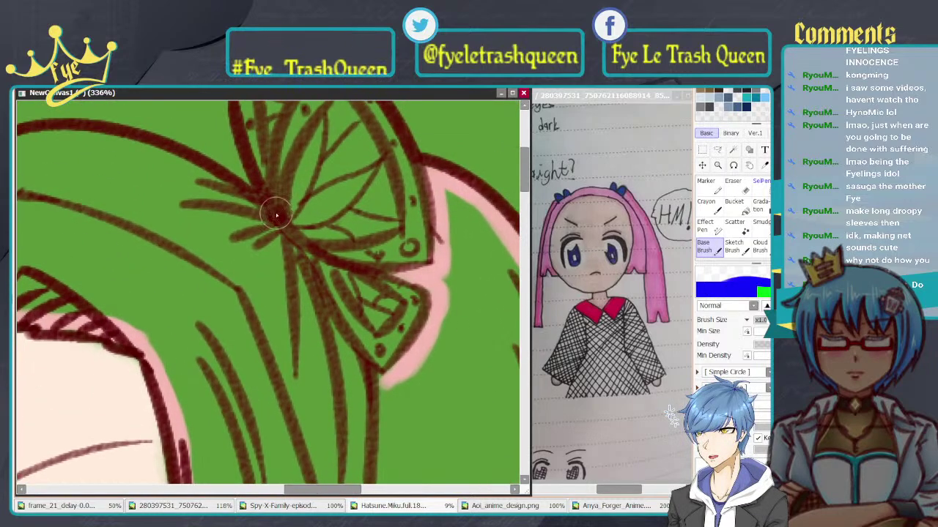
mouse_move(234, 188)
mouse_down()
mouse_move(267, 224)
mouse_move(291, 271)
mouse_up()
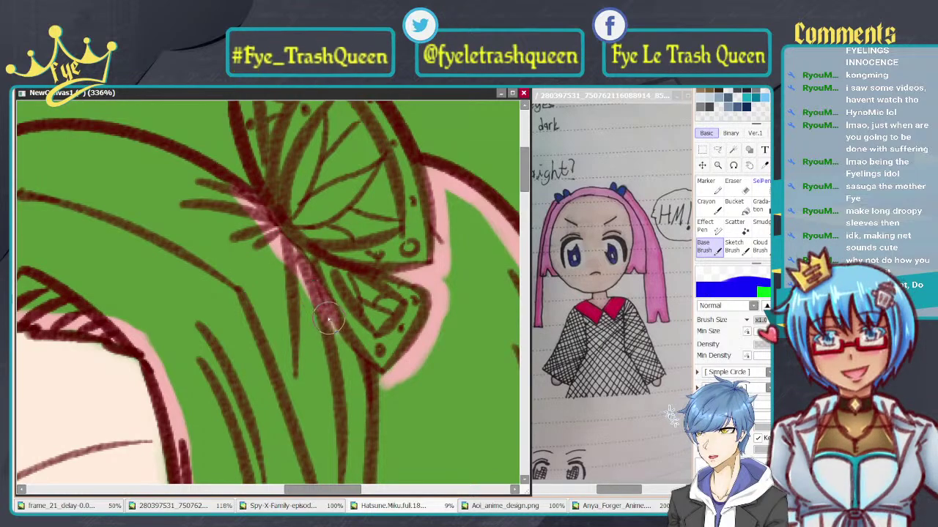
mouse_move(300, 271)
mouse_down()
mouse_move(346, 355)
mouse_move(327, 322)
mouse_move(370, 374)
mouse_up()
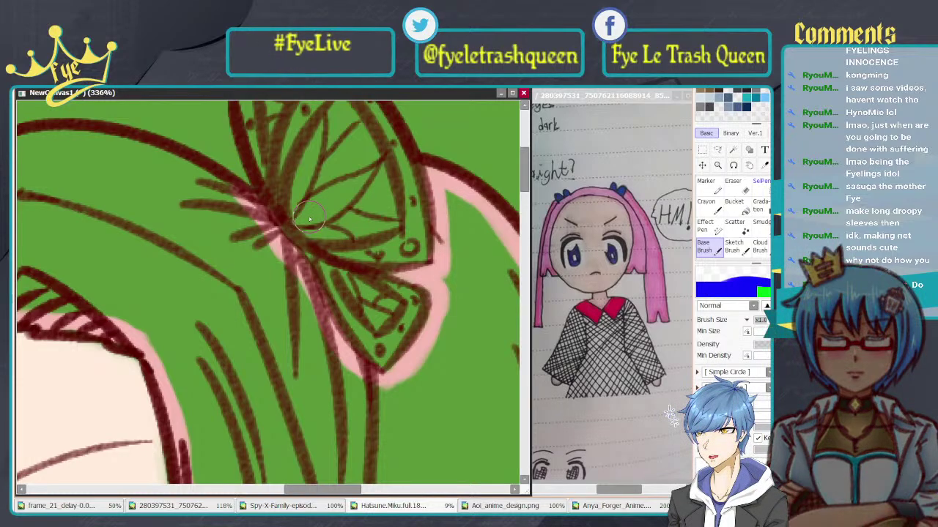
Step: Paint light pink beneath the top outline of the head's right half, from the centre parting to the butterfly bow
drag(288, 257, 534, 262)
drag(359, 224, 446, 253)
drag(321, 218, 238, 192)
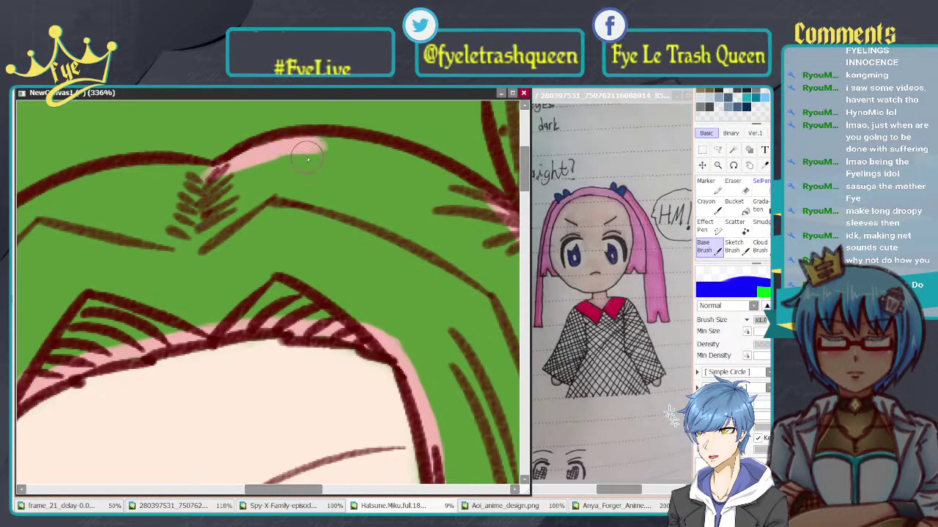
mouse_move(307, 159)
mouse_down()
mouse_move(458, 184)
mouse_move(463, 194)
mouse_up()
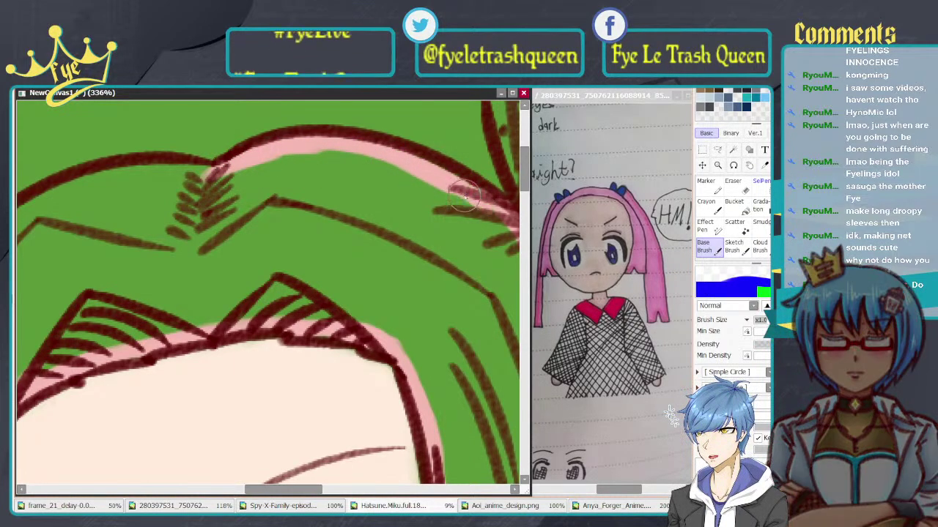
drag(221, 178, 456, 171)
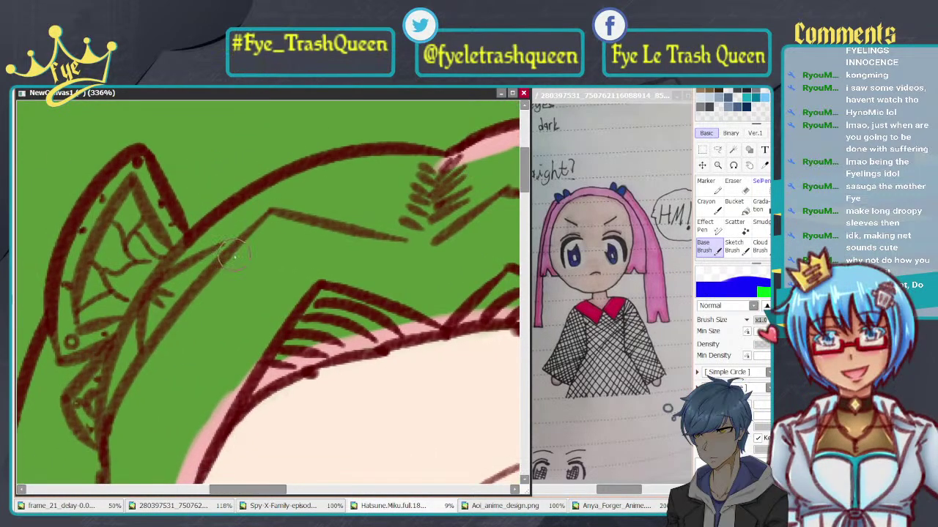
Step: Paint light pink beneath the top outline of the head's left half, from the centre parting down along the left-hand butterfly bow
mouse_move(183, 256)
mouse_down()
mouse_move(228, 221)
mouse_move(204, 243)
mouse_move(313, 171)
mouse_move(233, 217)
mouse_move(373, 170)
mouse_move(276, 184)
mouse_move(418, 164)
mouse_up()
drag(348, 162, 451, 166)
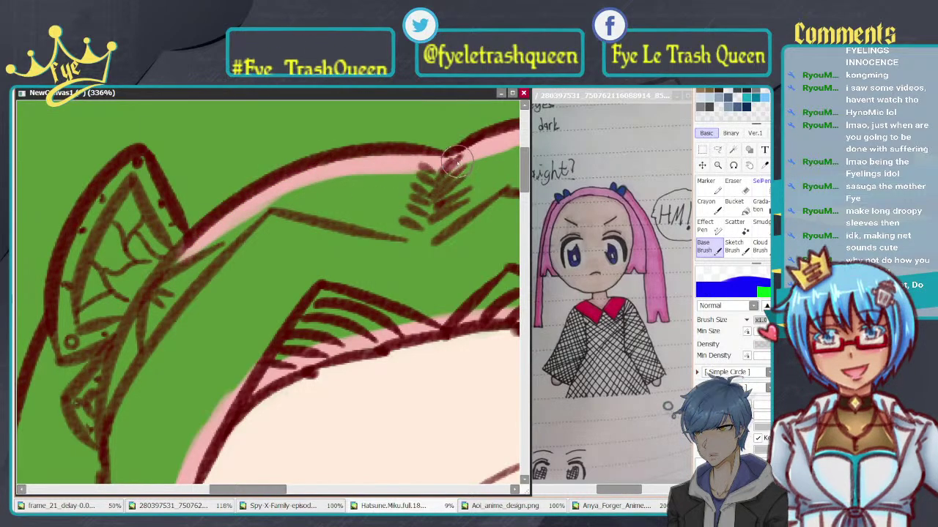
mouse_move(300, 221)
mouse_down()
mouse_move(428, 137)
mouse_move(491, 119)
mouse_up()
drag(358, 162, 381, 153)
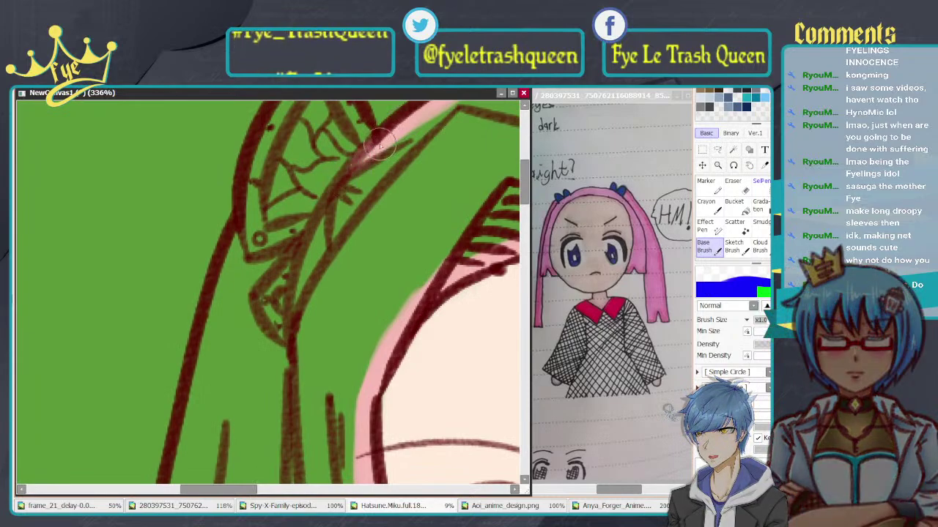
drag(317, 228, 351, 189)
drag(315, 247, 309, 271)
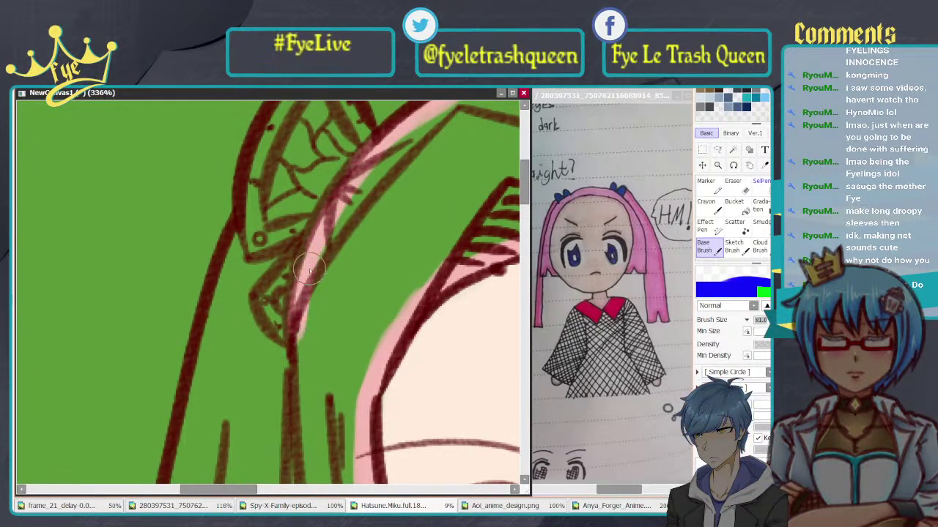
Step: Paint light pink around the left-hand bow's lower wing and down just inside the outer outline of that pigtail
mouse_move(236, 243)
mouse_down()
mouse_move(238, 280)
mouse_move(234, 253)
mouse_move(170, 480)
mouse_up()
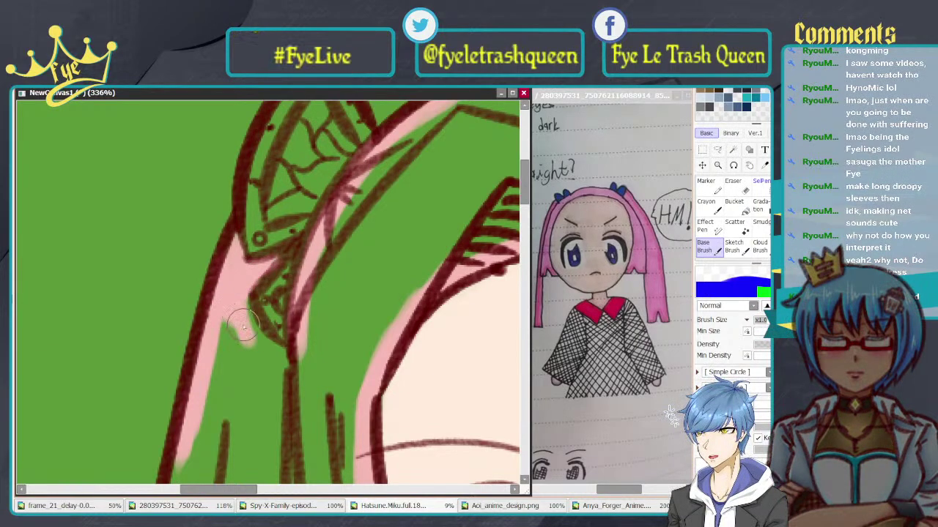
mouse_move(242, 322)
mouse_down()
mouse_move(235, 300)
mouse_move(243, 290)
mouse_move(274, 360)
mouse_move(284, 365)
mouse_move(274, 350)
mouse_move(289, 359)
mouse_move(253, 337)
mouse_up()
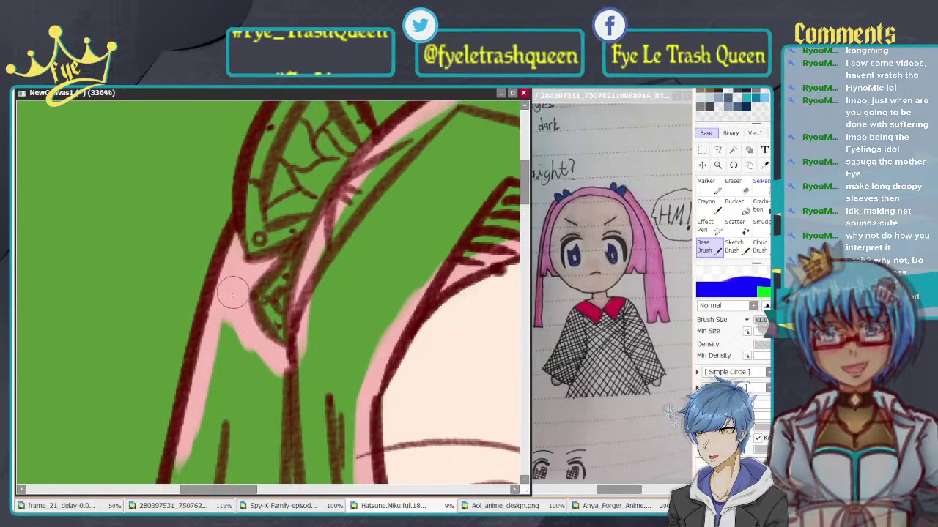
drag(325, 354, 328, 192)
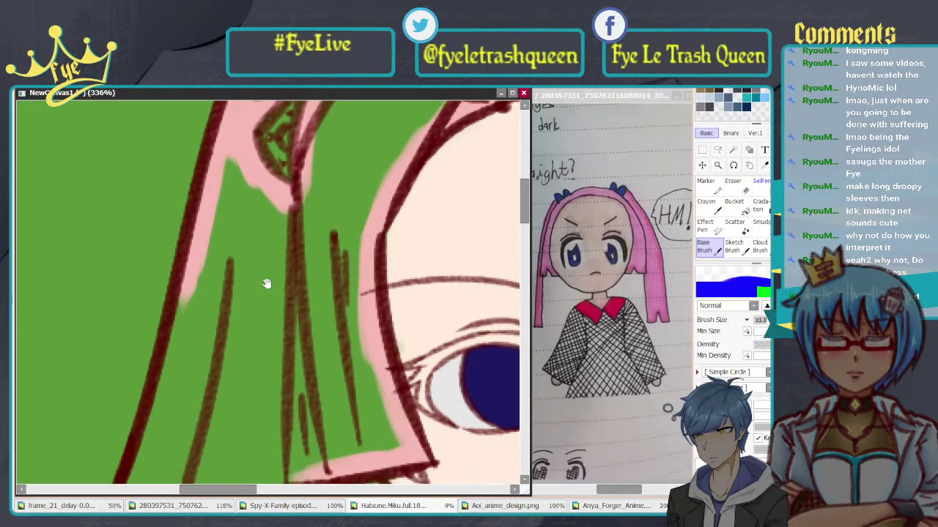
drag(267, 284, 329, 200)
mouse_move(325, 135)
mouse_down()
mouse_move(265, 371)
mouse_move(305, 249)
mouse_move(231, 419)
mouse_move(286, 313)
mouse_move(220, 431)
mouse_move(247, 384)
mouse_move(200, 447)
mouse_up()
Step: Paint light pink along the inner edge of the left-hand pigtail, from below the side bangs to its bottom corner
drag(372, 360, 323, 167)
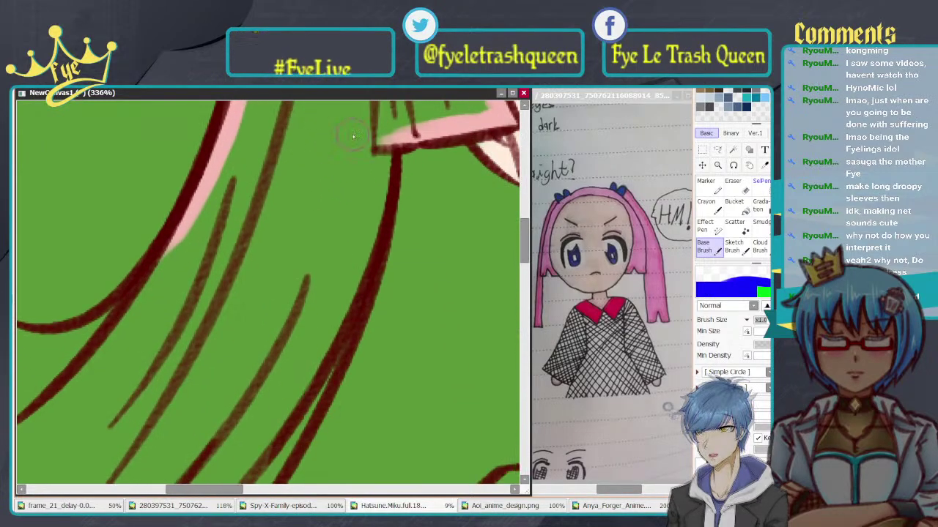
mouse_move(387, 145)
mouse_down()
mouse_move(358, 273)
mouse_move(374, 230)
mouse_move(334, 323)
mouse_up()
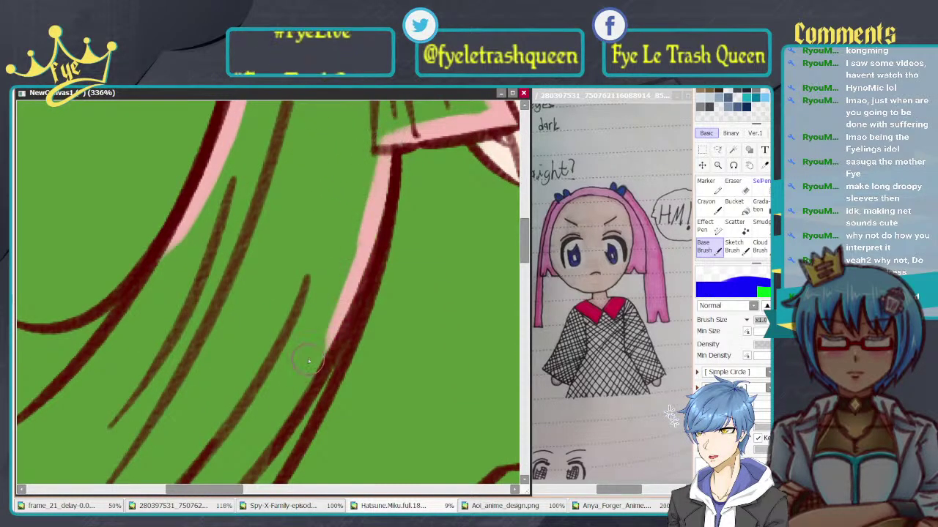
mouse_move(308, 361)
mouse_down()
mouse_move(372, 136)
mouse_move(369, 183)
mouse_up()
drag(326, 277, 281, 345)
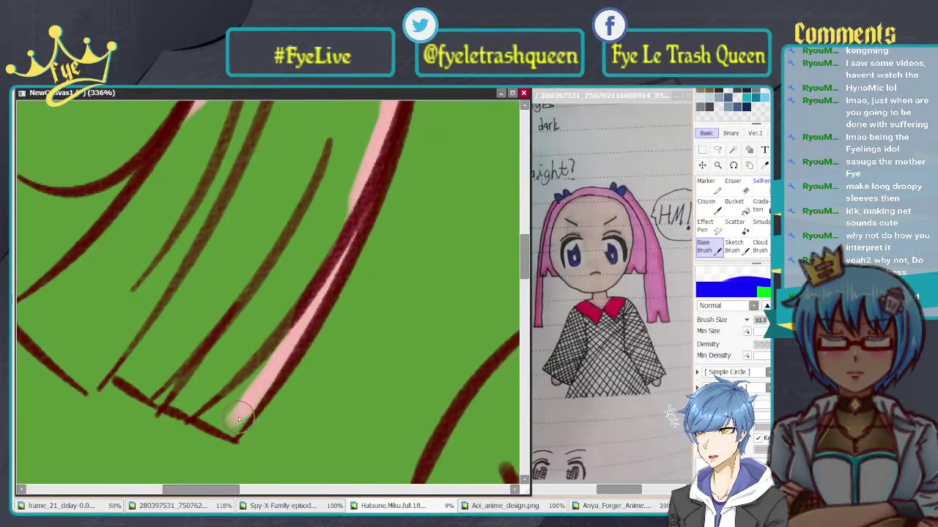
mouse_move(238, 419)
mouse_down()
mouse_move(233, 434)
mouse_move(231, 416)
mouse_up()
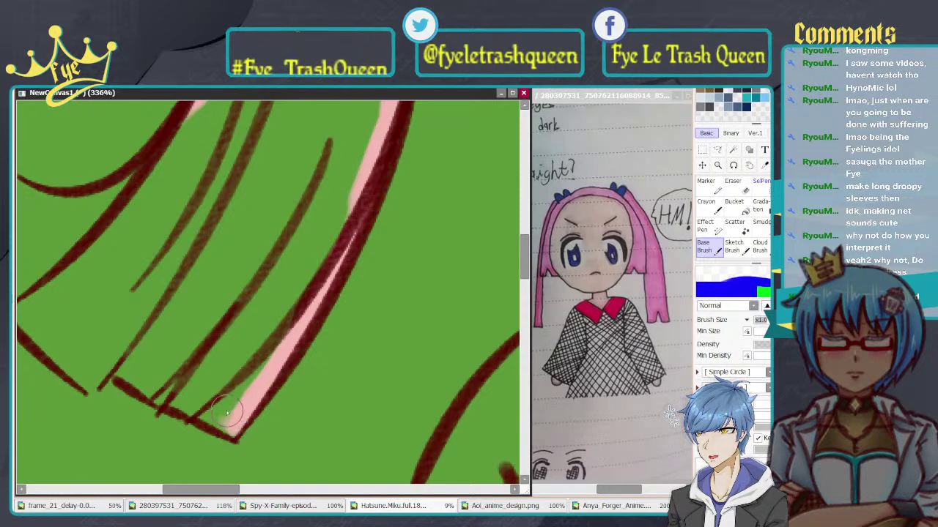
Step: Outline the cut bottom tips of the left-hand pigtail in light pink and close the remaining gap along its lower outer edge
mouse_move(238, 374)
mouse_down()
mouse_move(345, 320)
mouse_move(381, 334)
mouse_up()
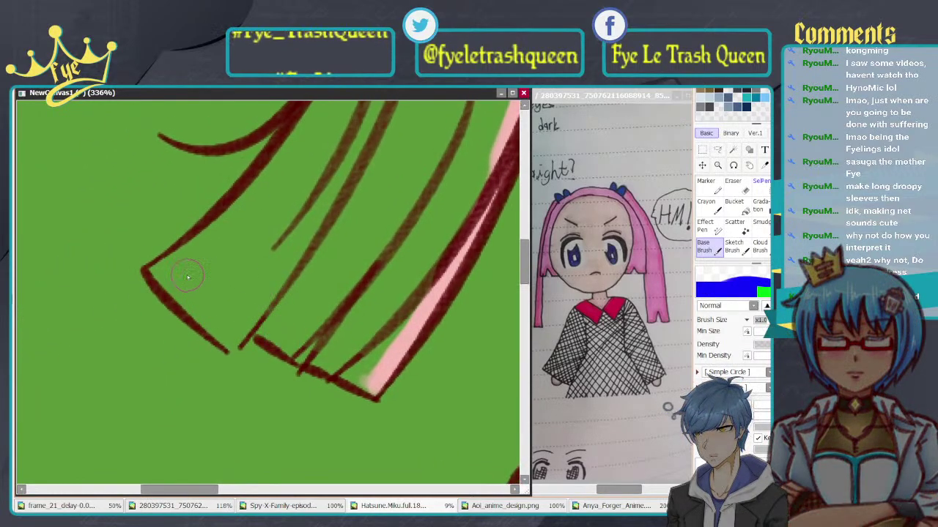
drag(220, 278, 299, 256)
mouse_move(247, 269)
mouse_down()
mouse_move(252, 236)
mouse_move(246, 246)
mouse_move(331, 167)
mouse_up()
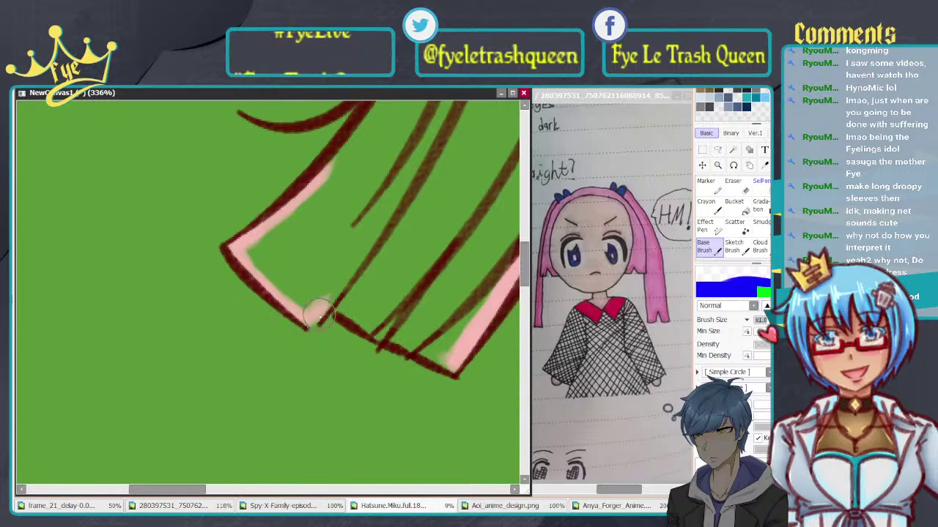
mouse_move(320, 316)
mouse_down()
mouse_move(327, 307)
mouse_move(381, 336)
mouse_move(336, 304)
mouse_up()
mouse_move(414, 344)
mouse_down()
mouse_move(351, 314)
mouse_move(403, 344)
mouse_move(372, 331)
mouse_move(446, 355)
mouse_move(398, 330)
mouse_up()
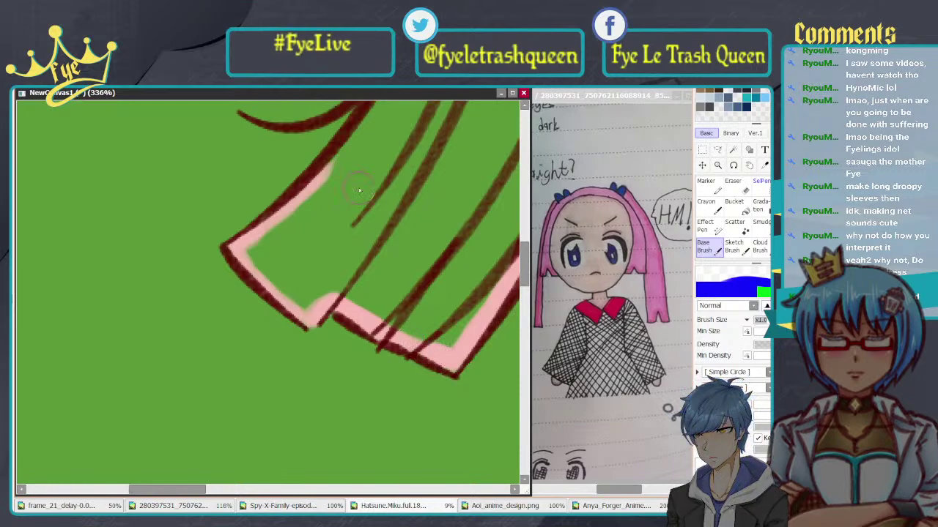
drag(336, 227, 276, 372)
drag(359, 185, 280, 312)
drag(311, 265, 270, 326)
Step: Fill the outlined hair and both pigtails, including the lower pigtail sections, with light pink using the Bucket tool
scroll(292, 275, down, 4)
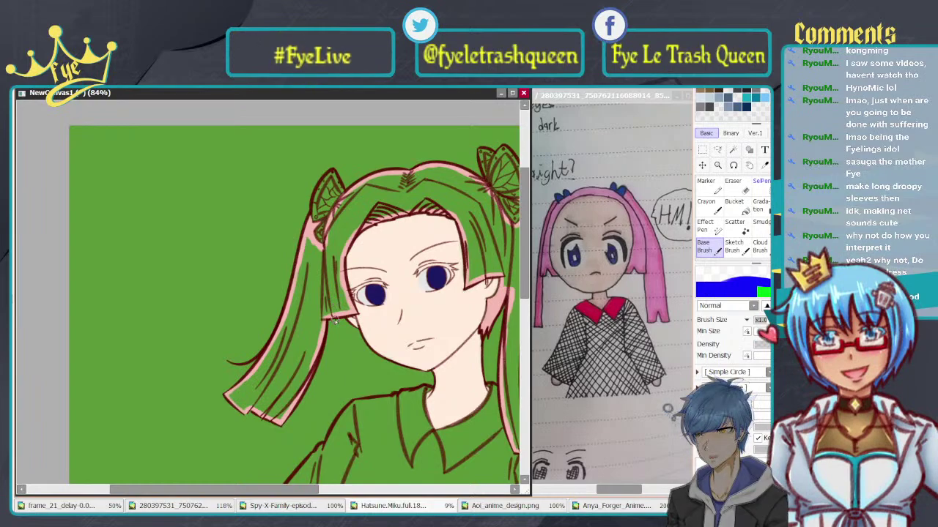
drag(411, 296, 346, 255)
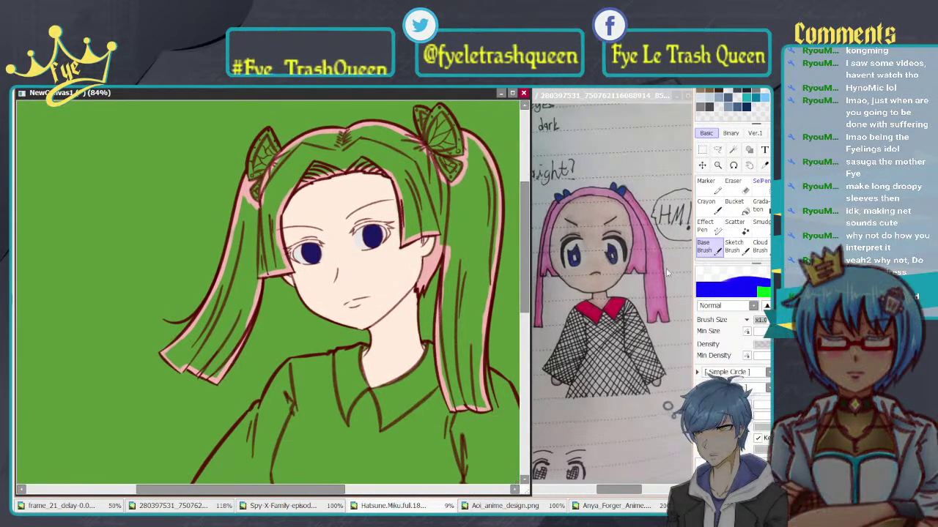
click(744, 212)
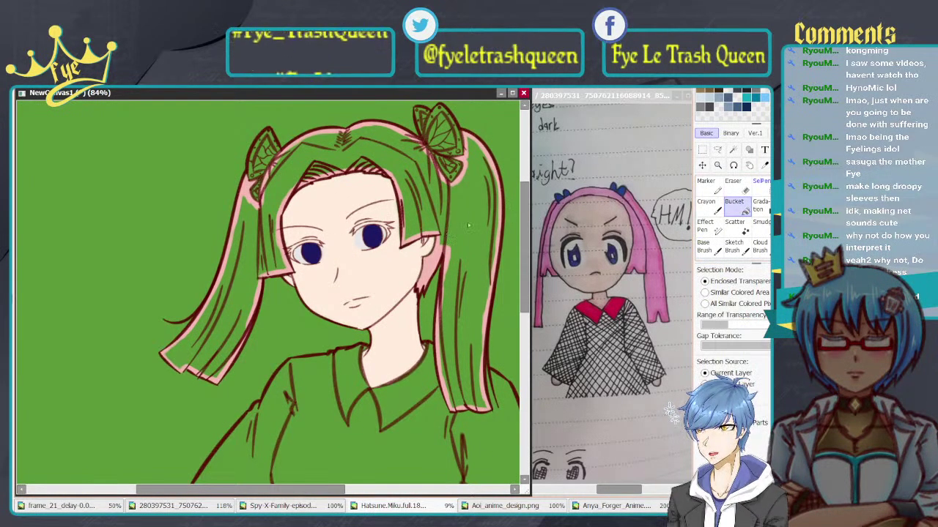
click(249, 192)
click(242, 264)
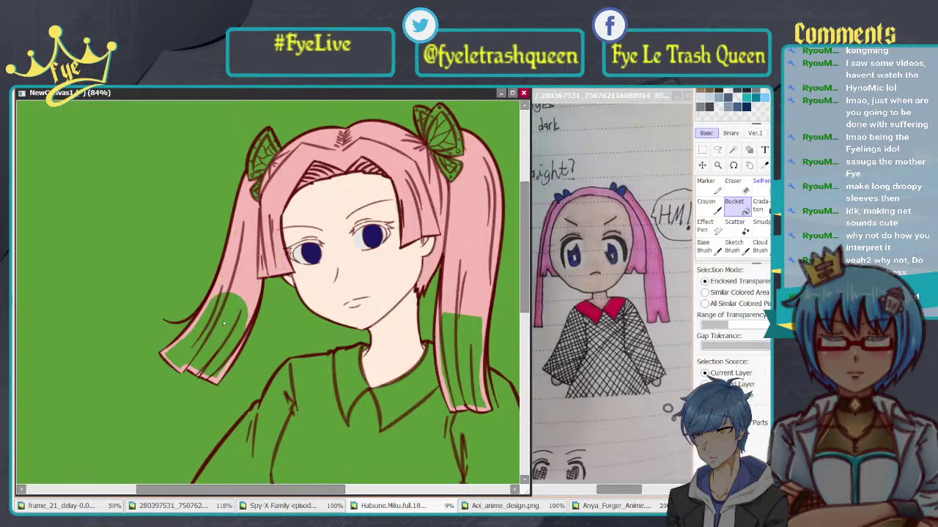
click(201, 337)
click(469, 359)
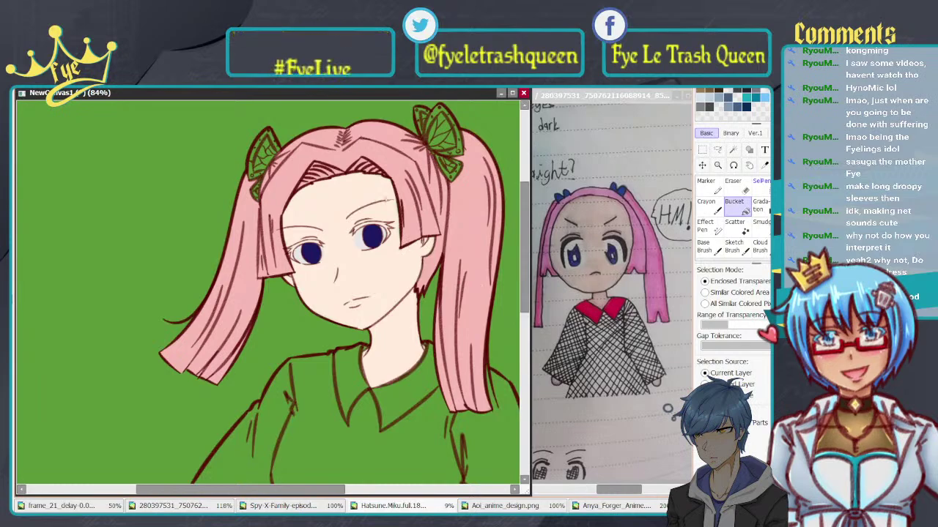
Step: Bring the whole figure into view and narrow the canvas window to uncover more of the hand-drawn reference
scroll(387, 199, down, 4)
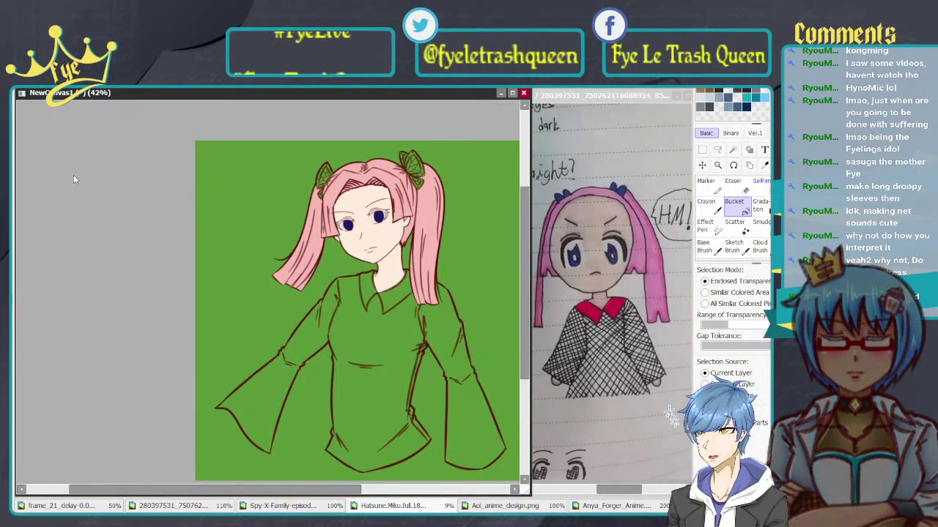
key(ctrl+Tab)
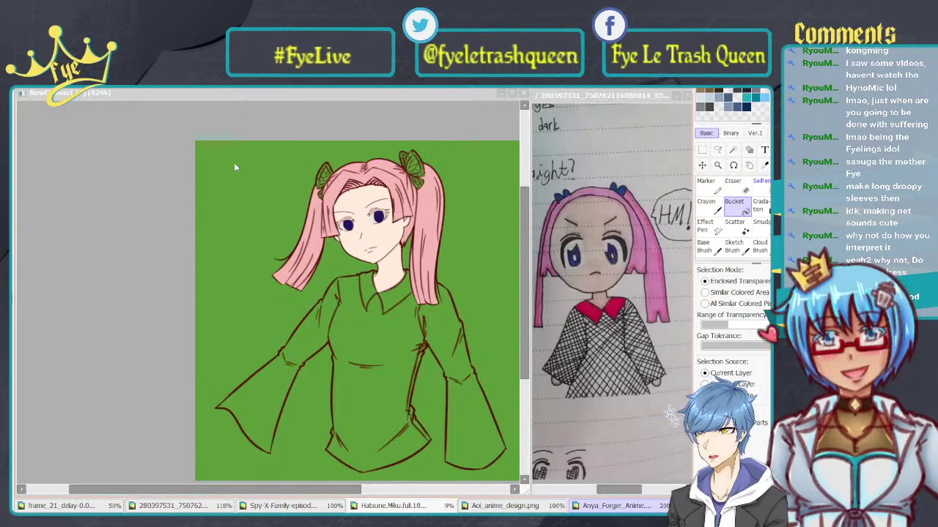
click(374, 123)
drag(432, 127, 399, 115)
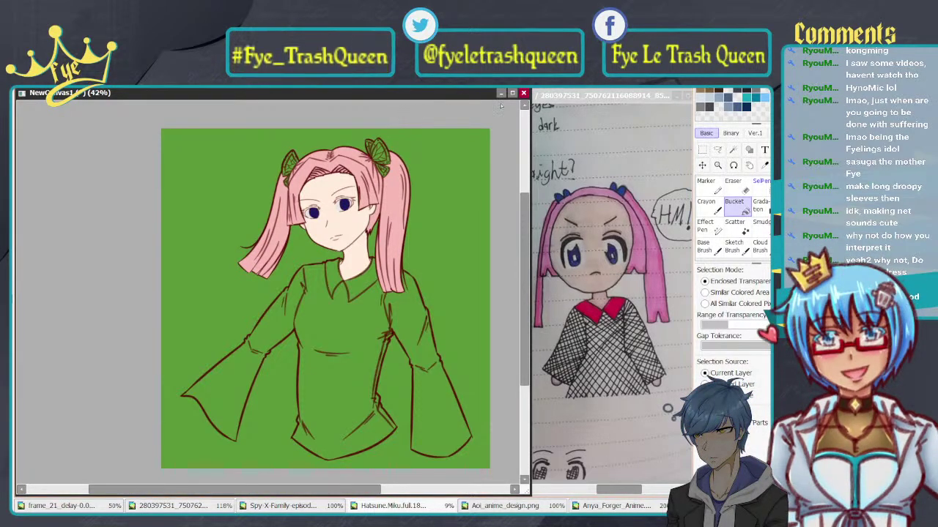
drag(529, 129, 519, 132)
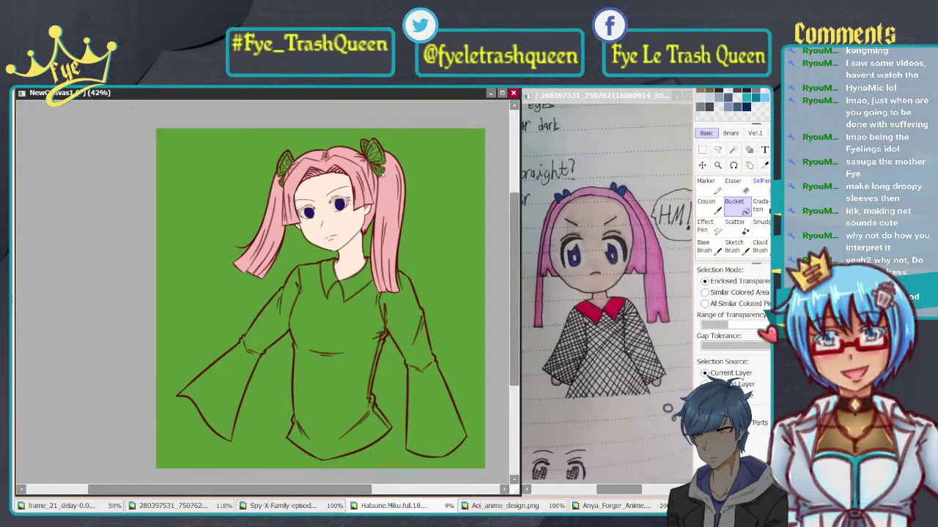
scroll(386, 179, up, 2)
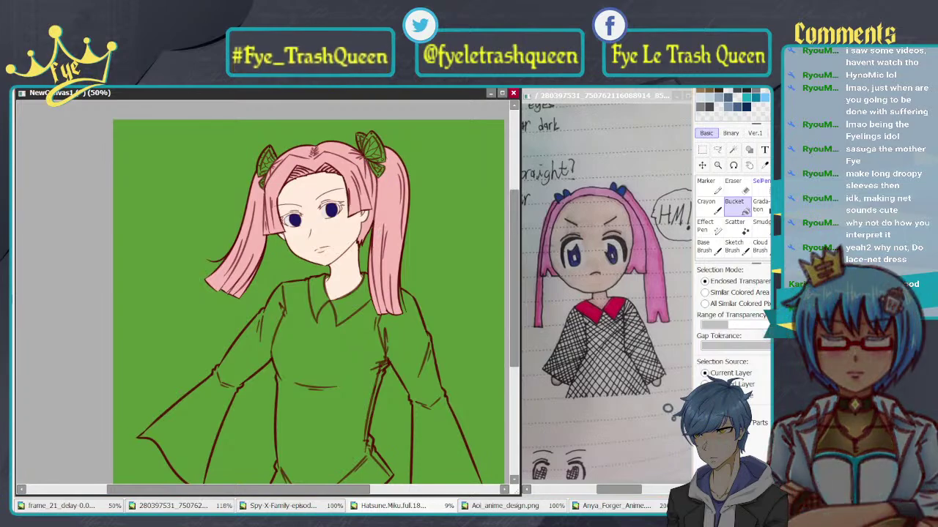
Step: Inspect the Aoi_anime_design.png reference at 400% magnification and return to the drawing canvas
click(669, 412)
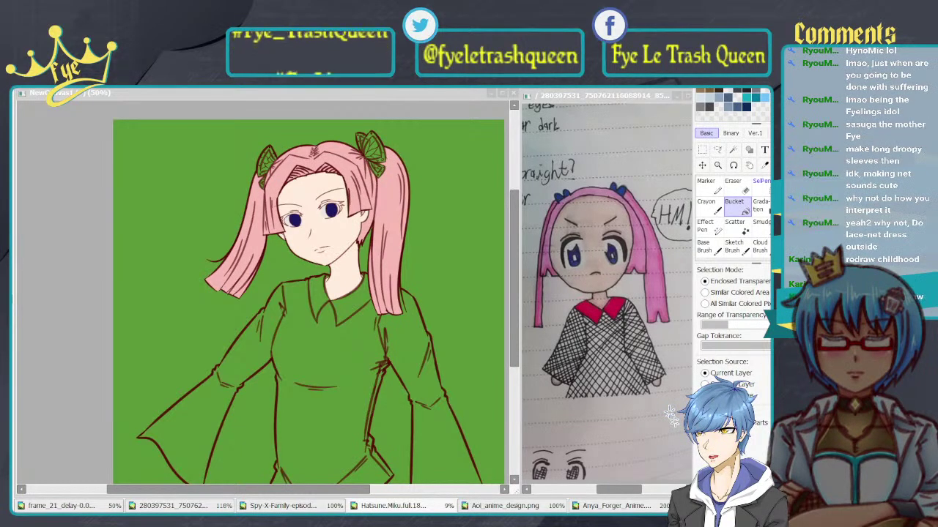
key(alt+Tab)
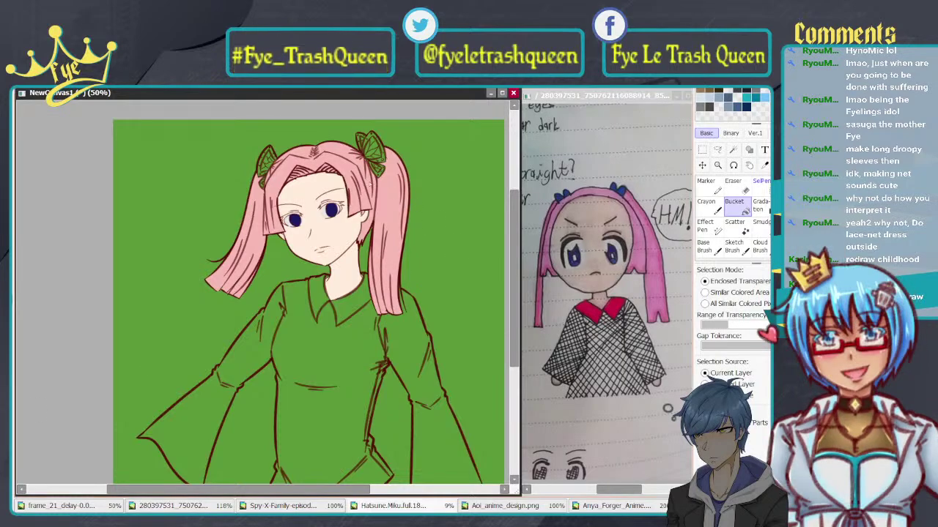
drag(370, 184, 389, 229)
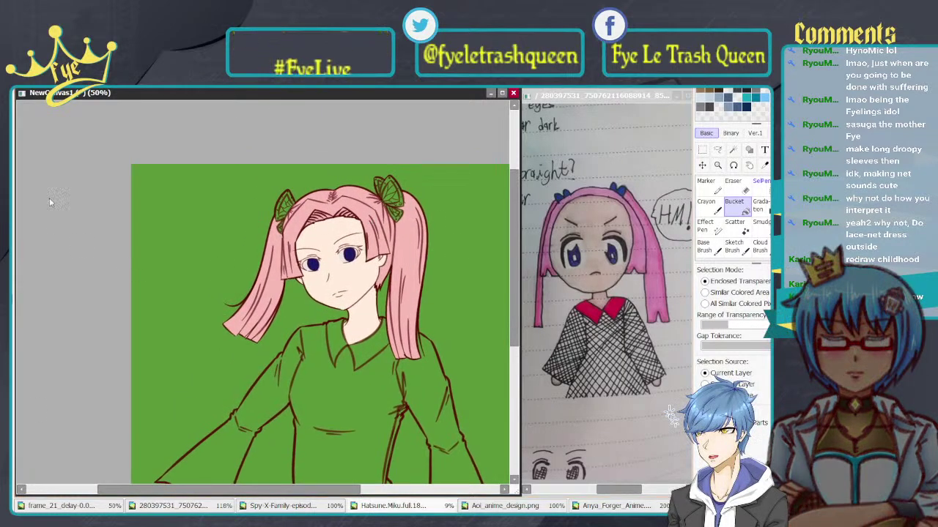
click(15, 171)
scroll(15, 171, up, 2)
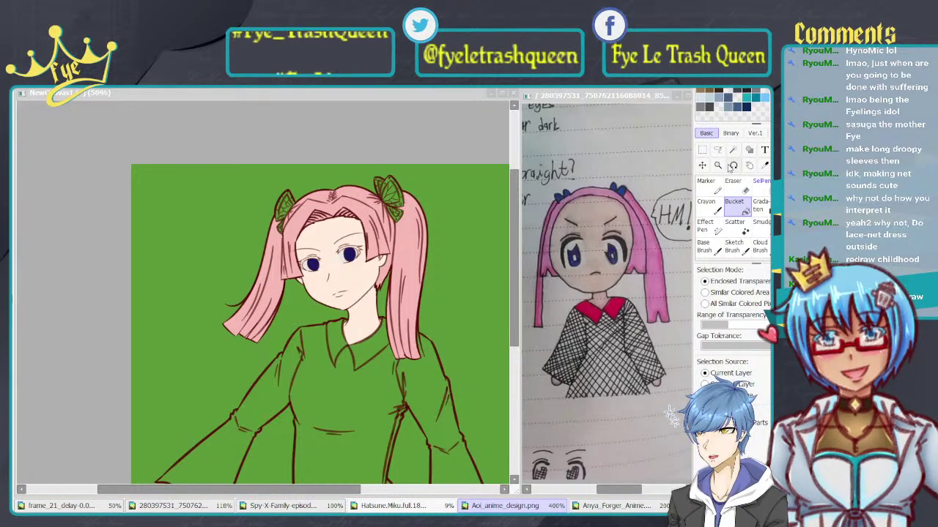
click(280, 144)
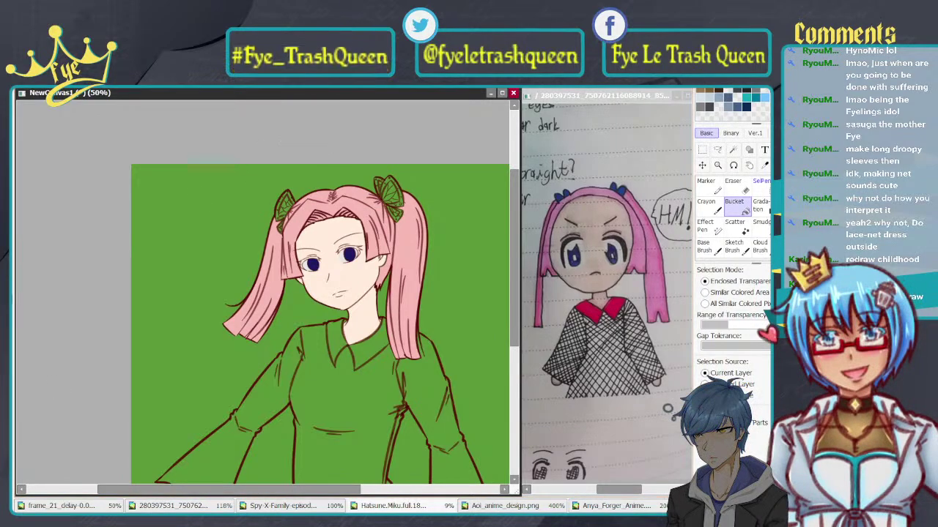
Step: Paint the wing border and small lower wing of the left-hand butterfly bow blue-violet with the Base Brush
scroll(249, 198, up, 4)
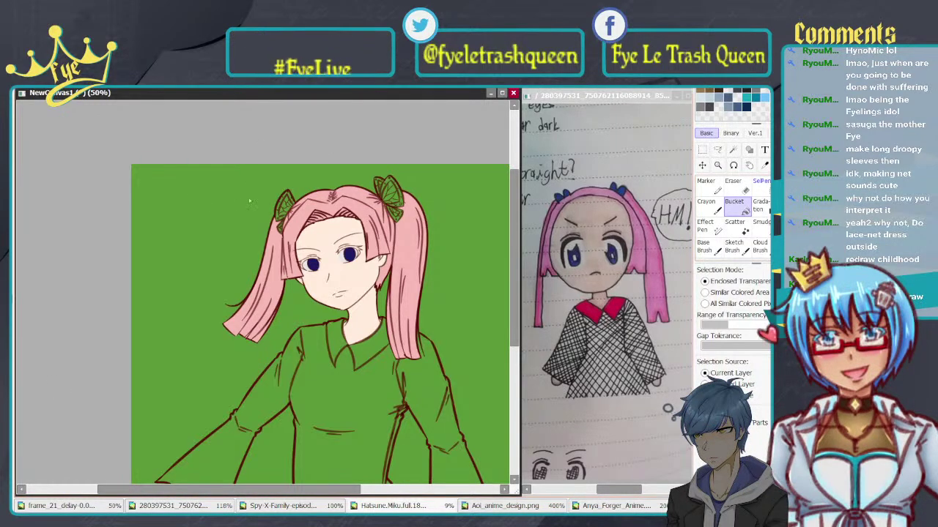
scroll(356, 215, up, 2)
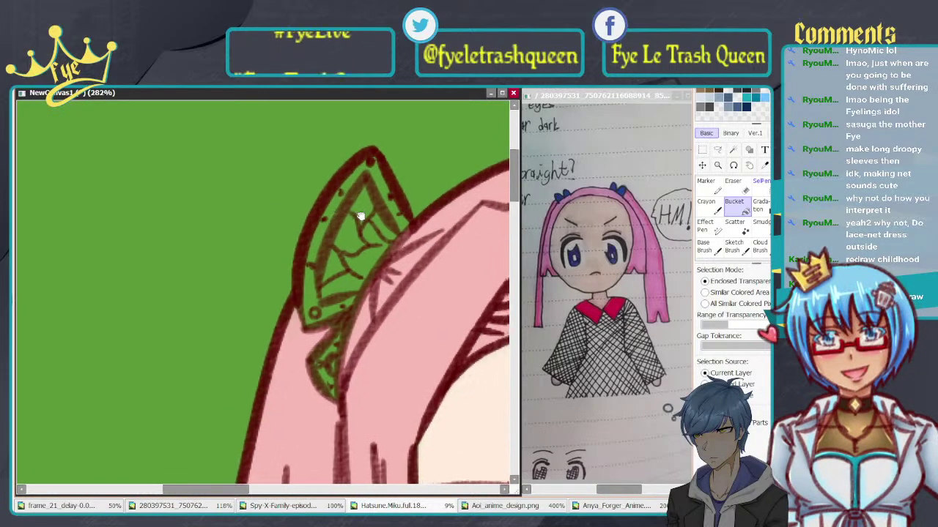
scroll(311, 243, up, 1)
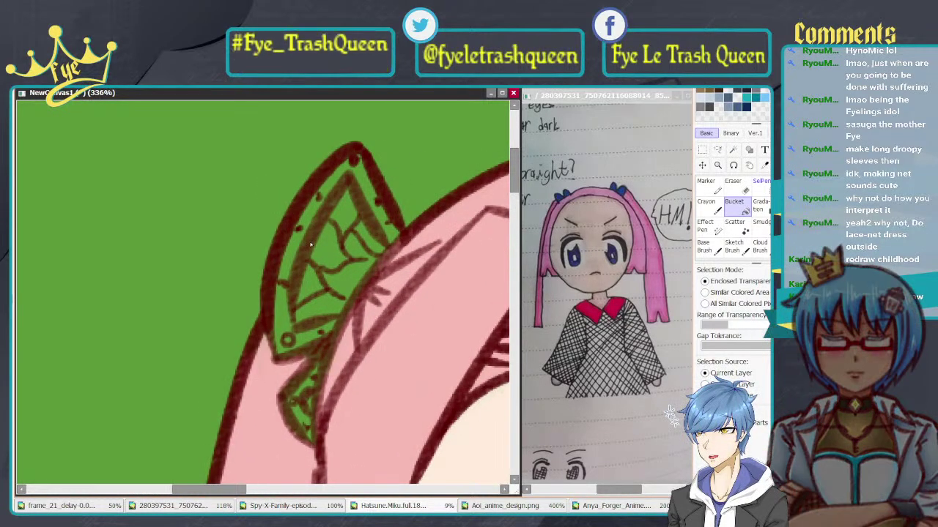
click(713, 250)
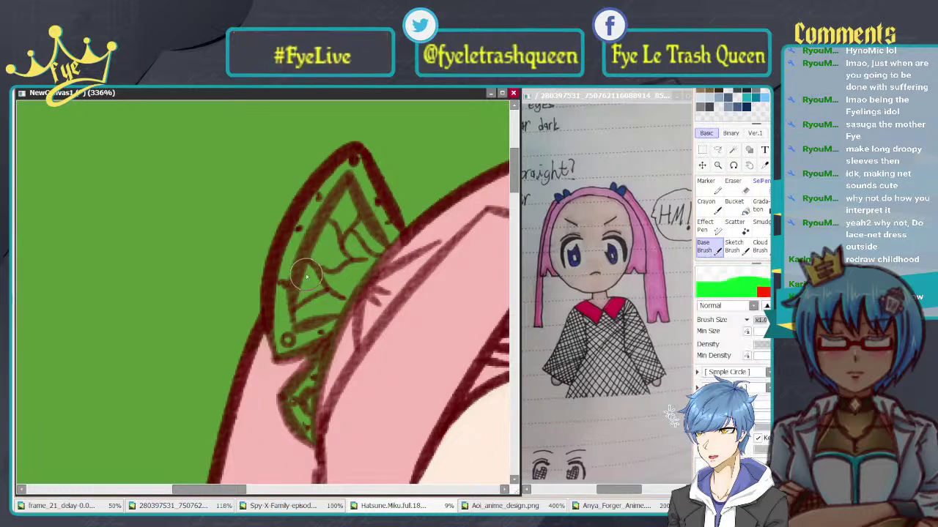
mouse_move(322, 184)
mouse_down()
mouse_move(299, 231)
mouse_move(304, 214)
mouse_move(275, 302)
mouse_move(286, 260)
mouse_move(286, 341)
mouse_up()
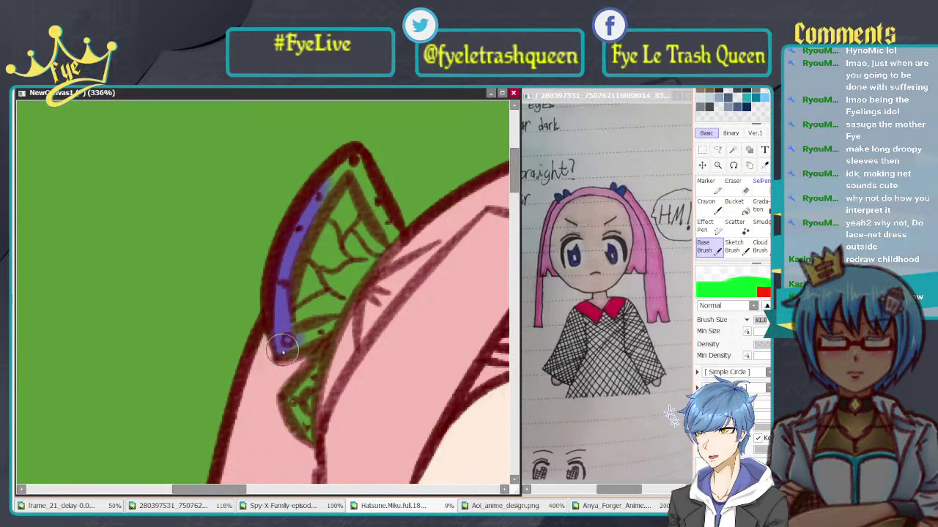
mouse_move(291, 347)
mouse_down()
mouse_move(332, 330)
mouse_move(290, 400)
mouse_move(309, 432)
mouse_up()
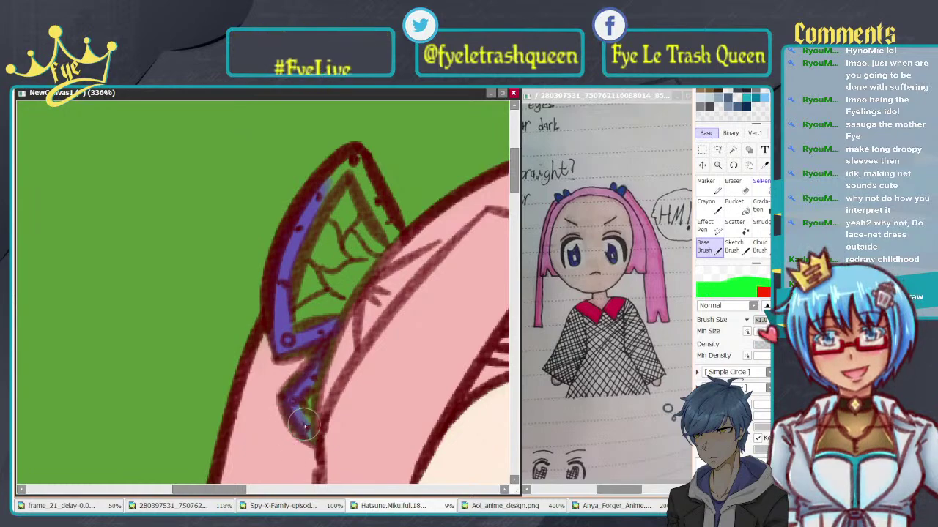
mouse_move(329, 189)
mouse_down()
mouse_move(316, 208)
mouse_move(352, 164)
mouse_move(370, 197)
mouse_move(353, 158)
mouse_move(373, 170)
mouse_move(353, 158)
mouse_move(390, 240)
mouse_move(372, 183)
mouse_up()
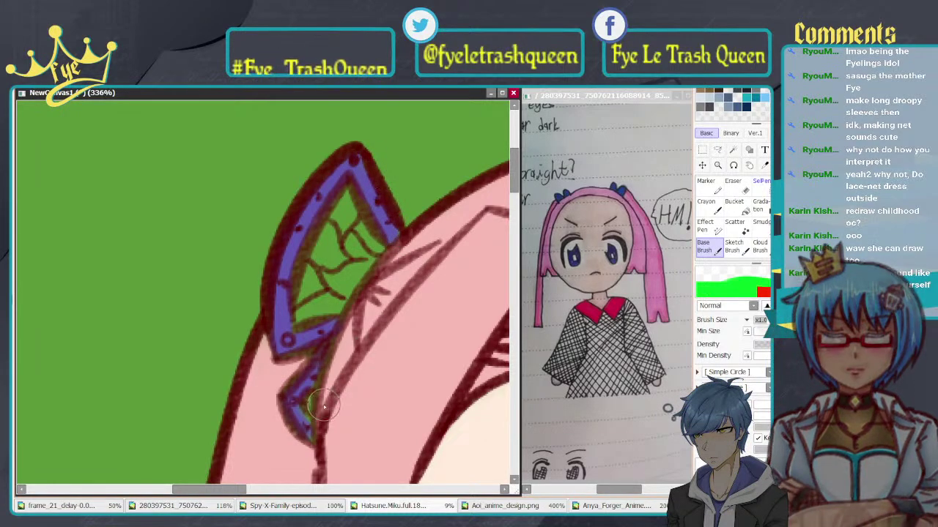
Step: Finish the left-hand bow's small lower wing and paint the upper wing borders of the right-hand butterfly bow blue-violet
drag(314, 430, 300, 411)
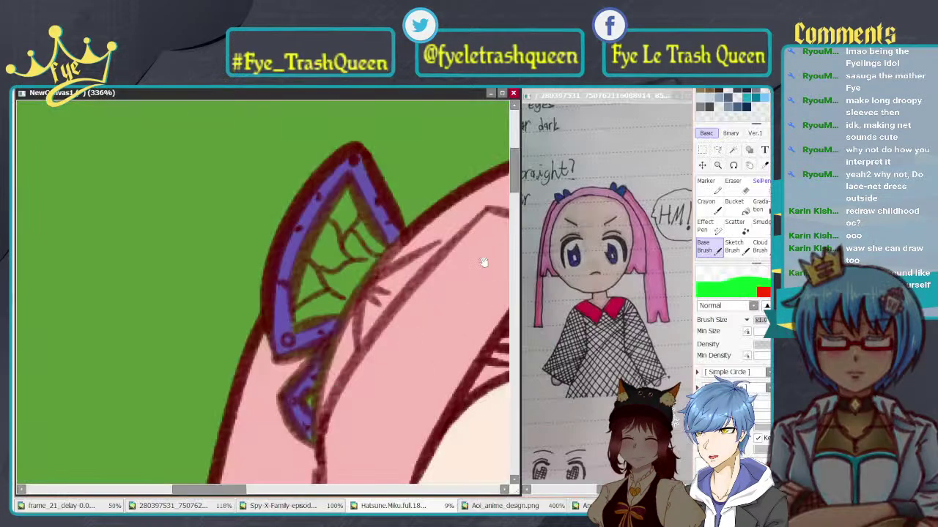
drag(483, 261, 293, 228)
scroll(294, 228, down, 5)
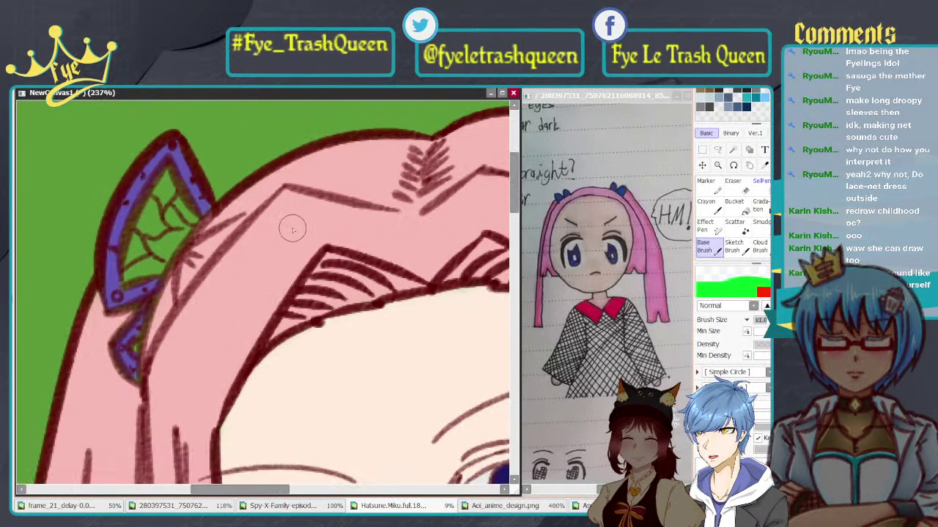
drag(446, 222, 281, 245)
scroll(366, 162, up, 4)
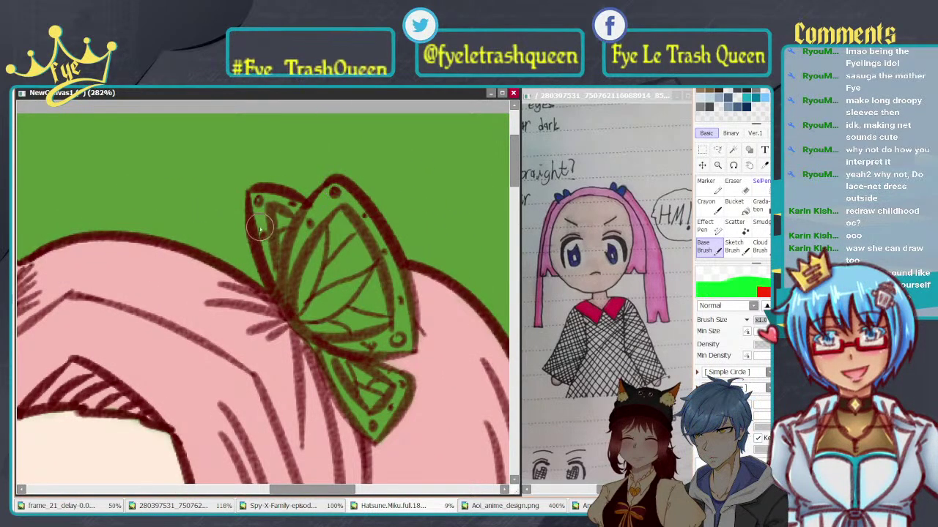
drag(255, 198, 273, 253)
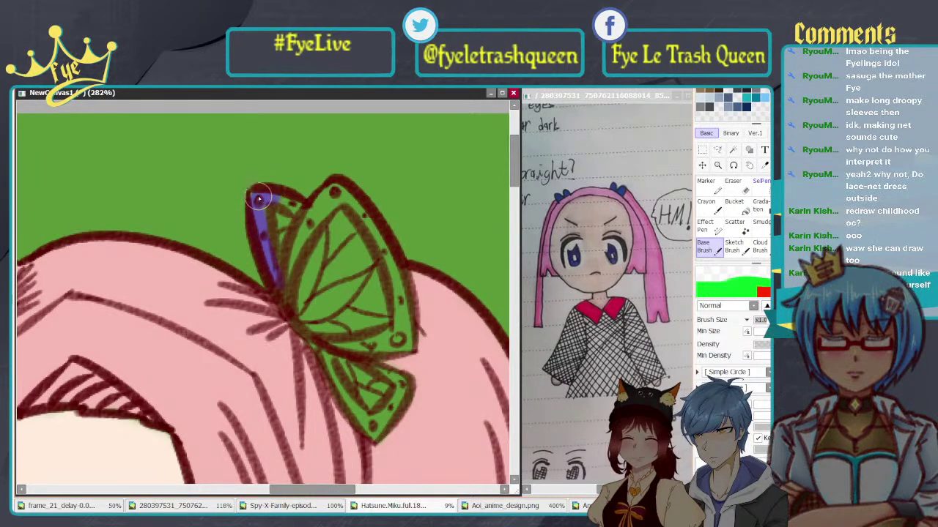
mouse_move(259, 198)
mouse_down()
mouse_move(320, 221)
mouse_move(332, 196)
mouse_move(296, 245)
mouse_move(279, 285)
mouse_up()
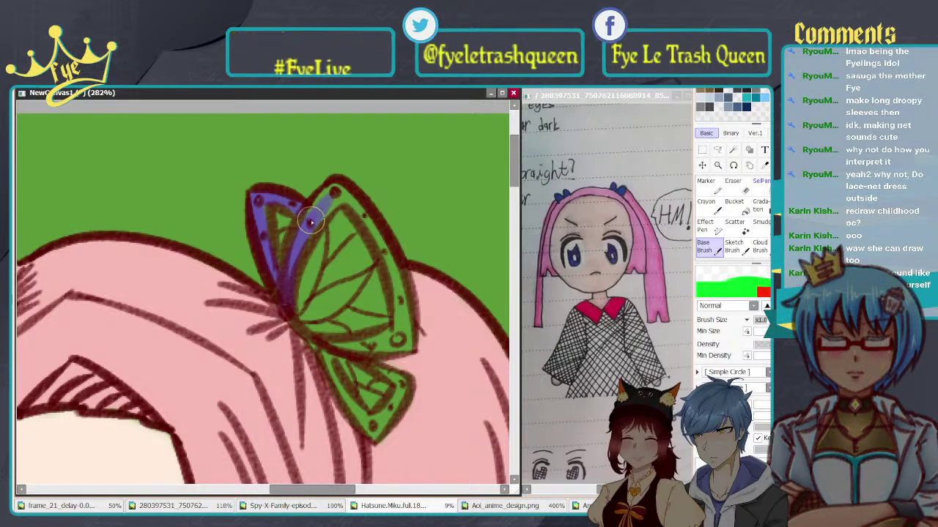
mouse_move(349, 205)
mouse_down()
mouse_move(391, 261)
mouse_move(388, 250)
mouse_move(380, 240)
mouse_move(400, 304)
mouse_move(403, 338)
mouse_up()
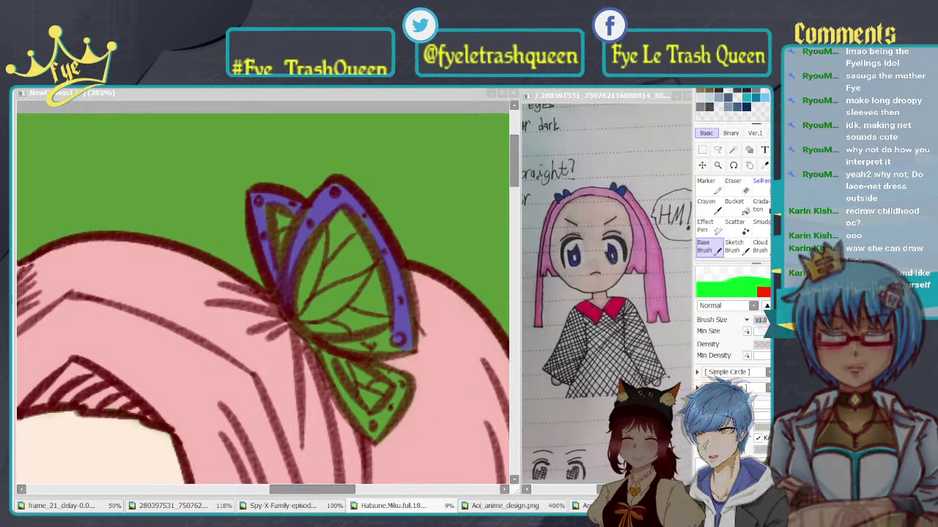
Step: Paint the bottom border of the right-hand bow's large wing and the border of its small lower wing blue-violet
click(310, 433)
drag(424, 160, 370, 87)
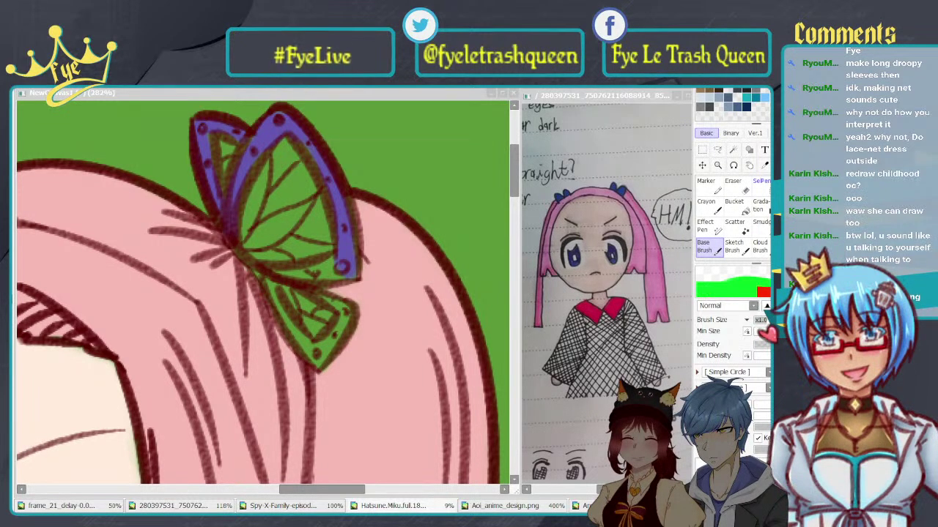
click(394, 102)
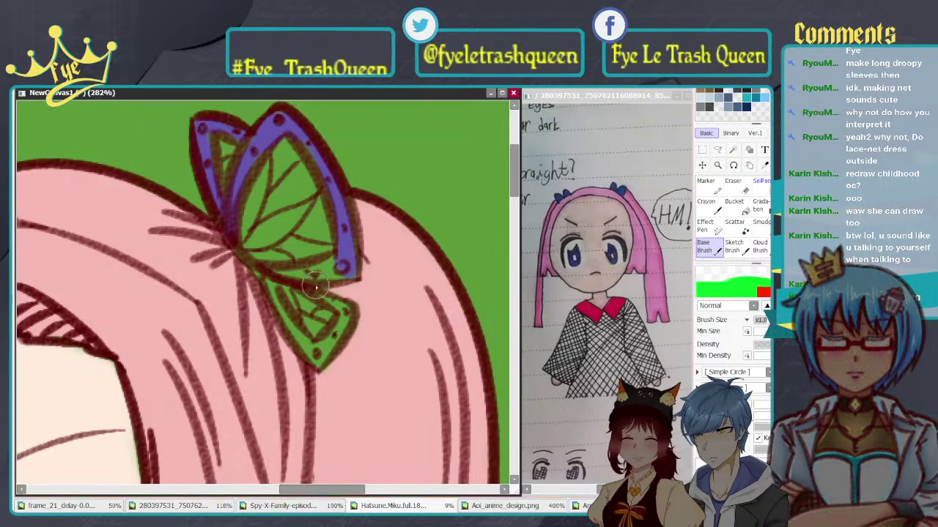
scroll(348, 243, down, 3)
scroll(338, 248, up, 4)
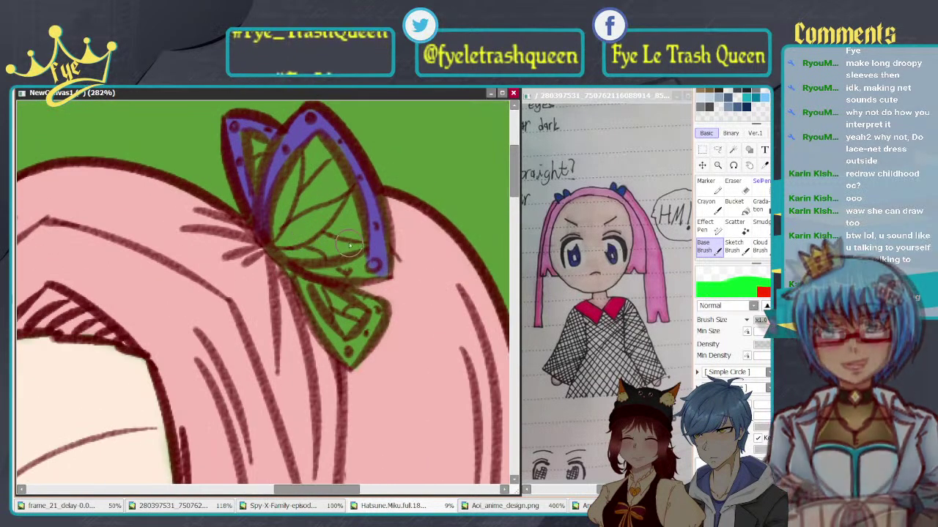
mouse_move(308, 267)
mouse_down()
mouse_move(382, 273)
mouse_move(281, 279)
mouse_move(315, 342)
mouse_move(289, 298)
mouse_move(322, 348)
mouse_move(290, 293)
mouse_move(345, 374)
mouse_move(360, 370)
mouse_move(348, 385)
mouse_move(369, 352)
mouse_move(348, 388)
mouse_move(375, 345)
mouse_move(351, 383)
mouse_up()
mouse_move(381, 326)
mouse_down()
mouse_move(354, 305)
mouse_move(386, 324)
mouse_up()
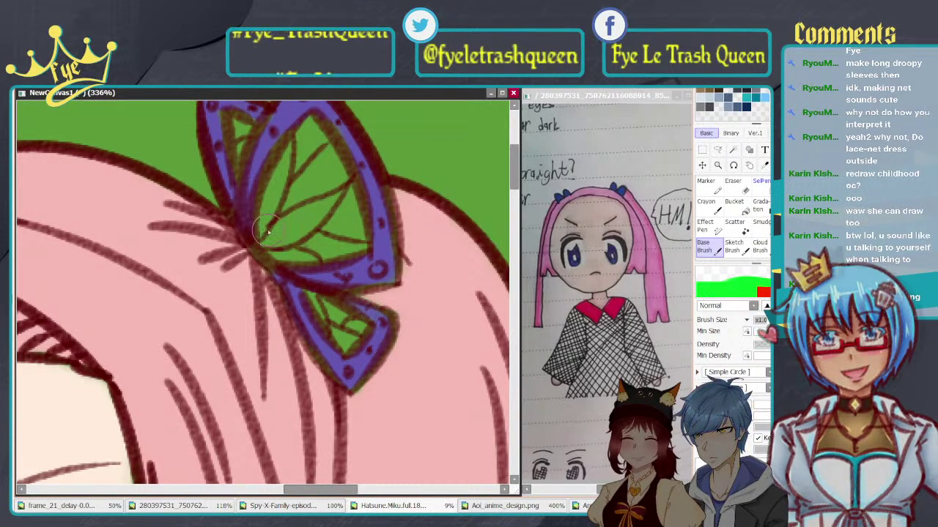
scroll(300, 232, down, 11)
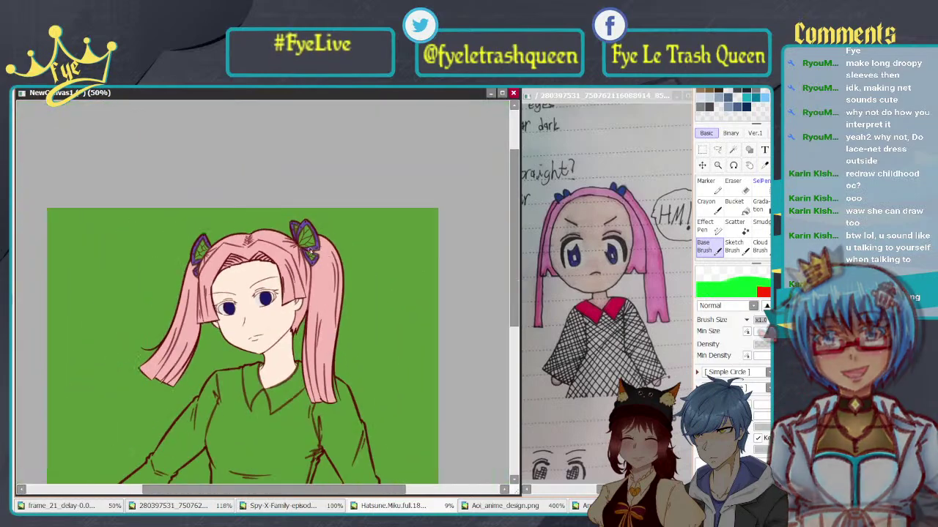
drag(289, 273, 367, 261)
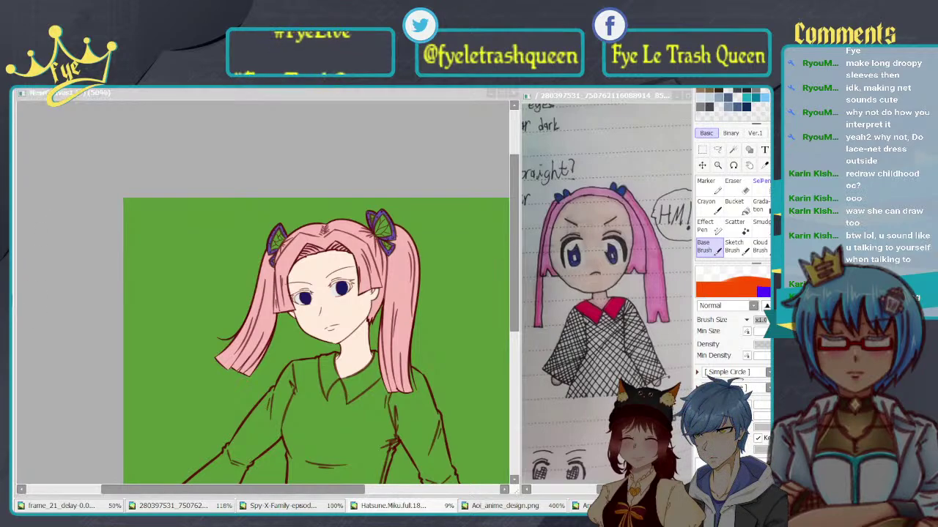
key(alt+Tab)
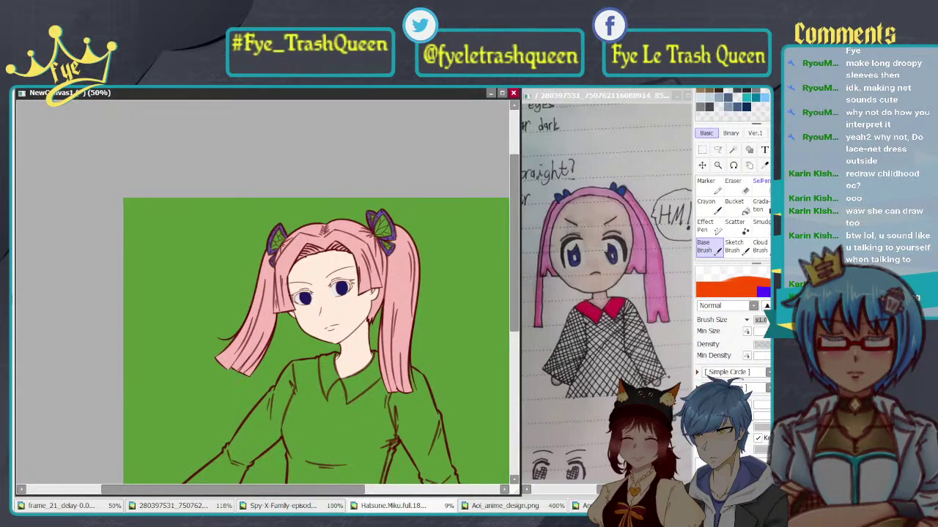
key(alt+Tab)
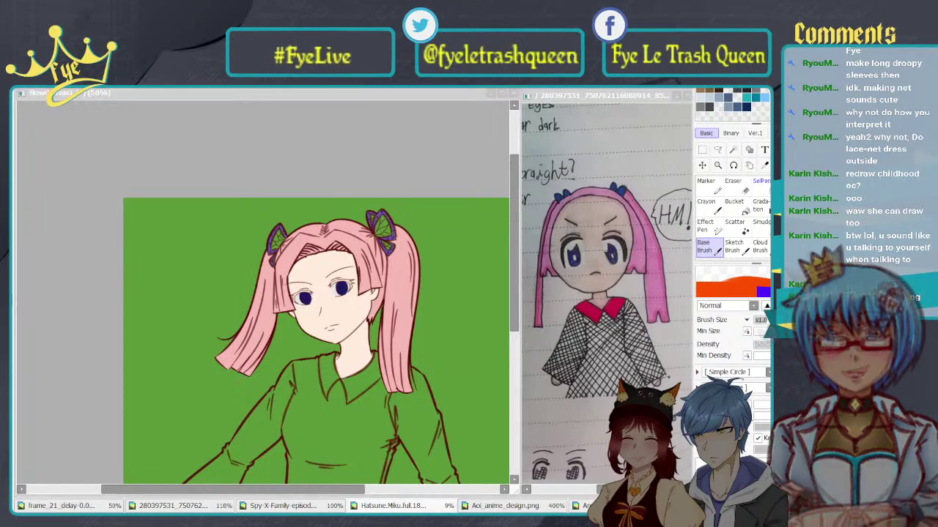
key(alt+Tab)
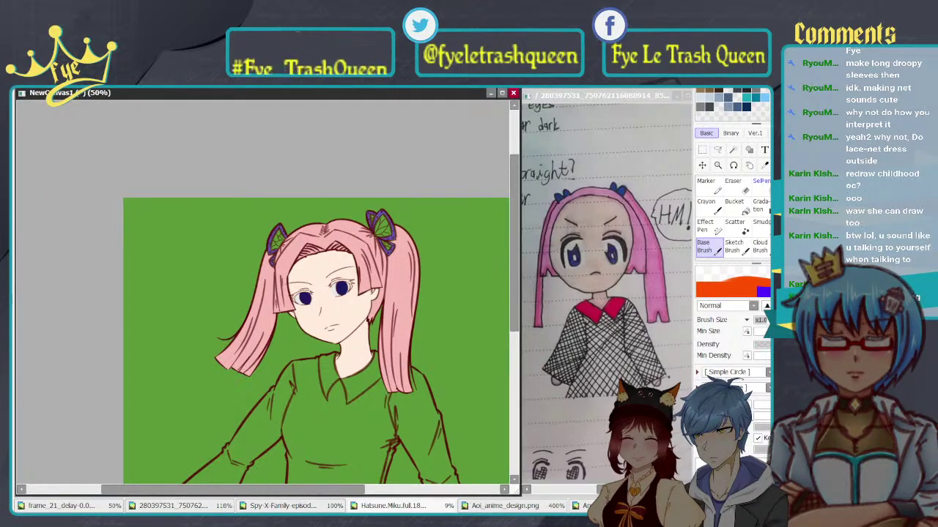
Step: Paint the veined inner area of the left-hand bow's large wing a very pale bluish white with the Base Brush
scroll(277, 238, up, 6)
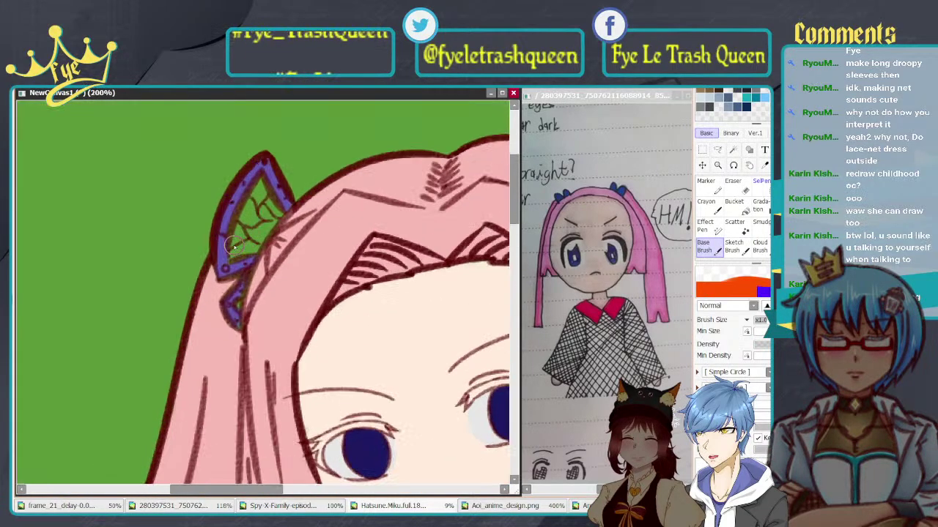
drag(217, 277, 235, 308)
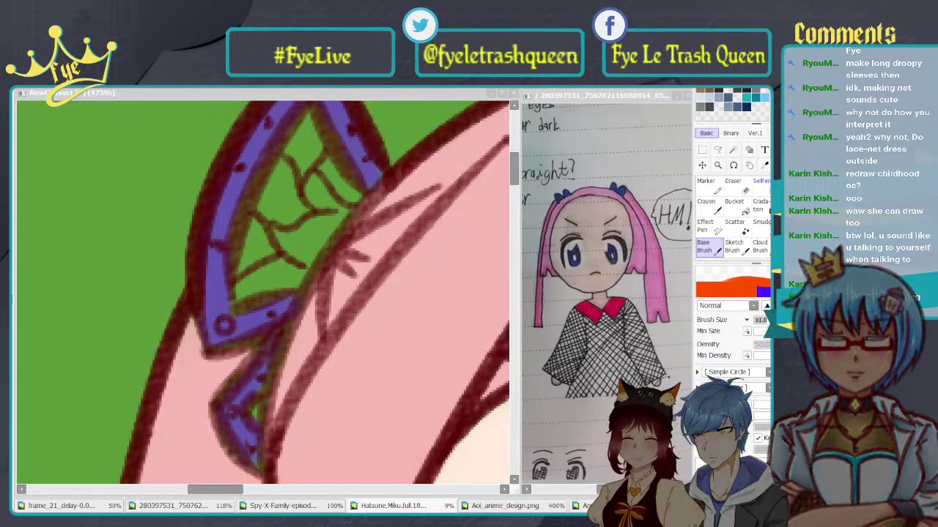
click(272, 389)
drag(383, 161, 427, 261)
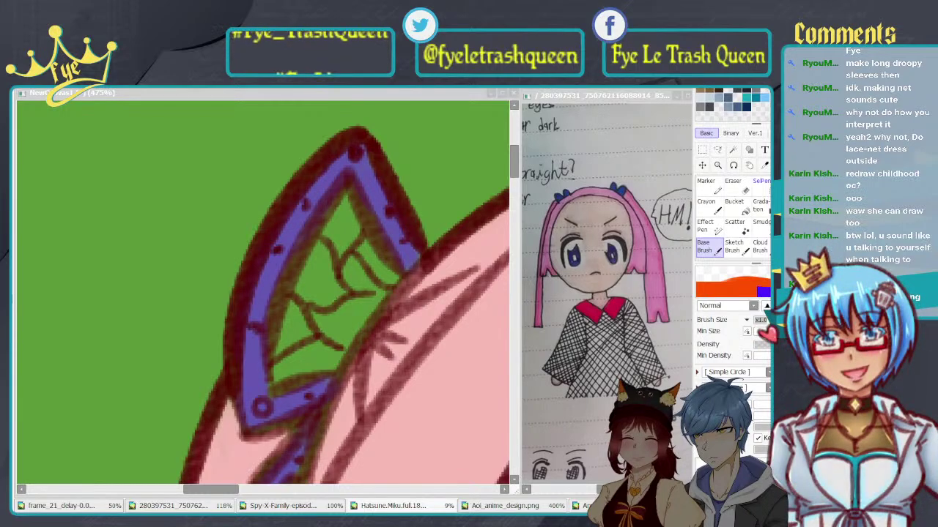
click(345, 358)
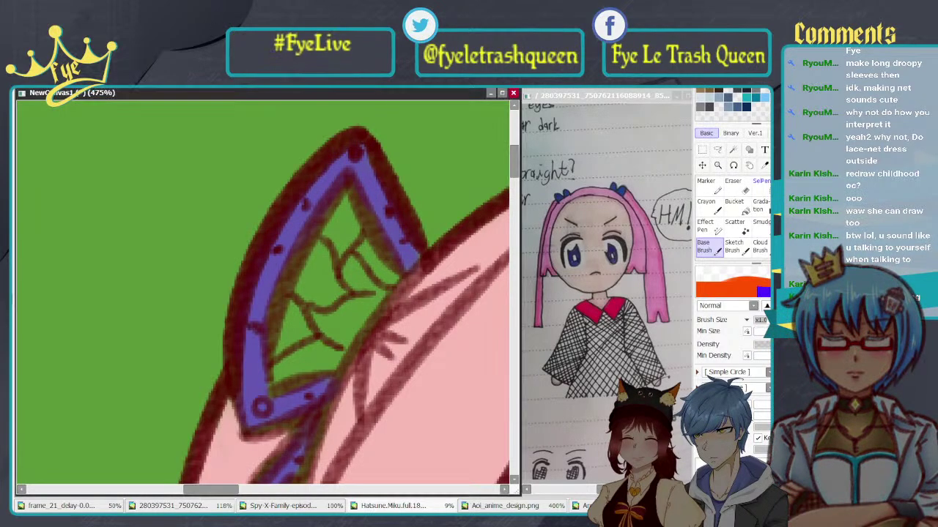
key(ctrl+z)
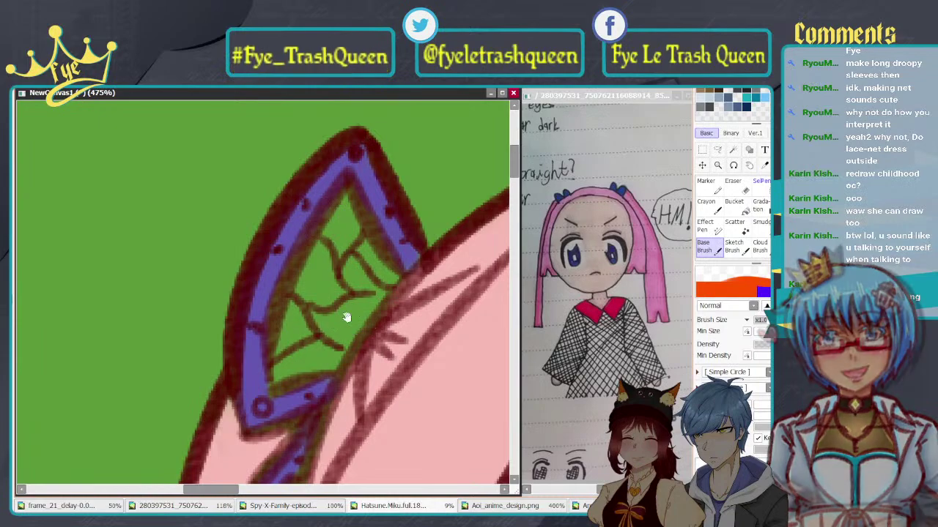
mouse_move(347, 318)
mouse_down()
mouse_move(327, 293)
mouse_move(258, 357)
mouse_move(252, 344)
mouse_move(304, 315)
mouse_move(271, 352)
mouse_move(315, 322)
mouse_move(377, 242)
mouse_move(341, 286)
mouse_up()
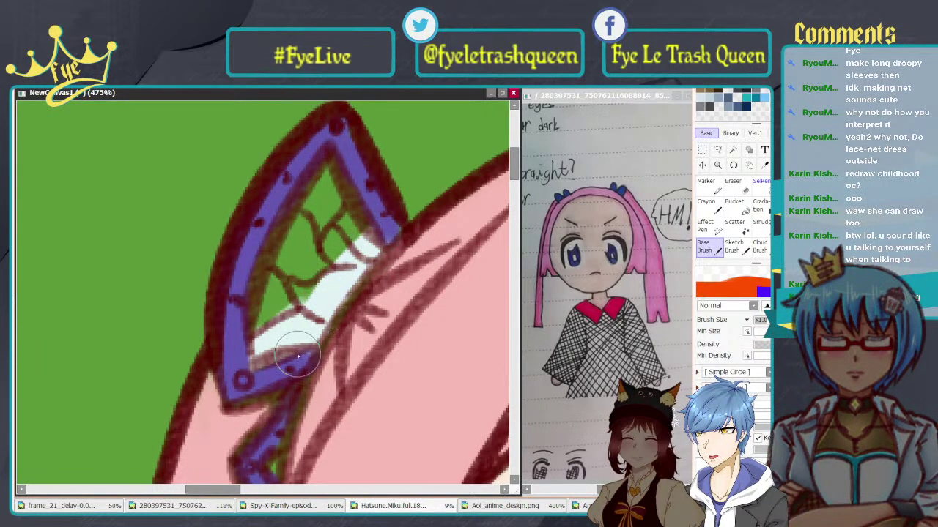
mouse_move(316, 328)
mouse_down()
mouse_move(383, 227)
mouse_move(376, 213)
mouse_move(324, 246)
mouse_move(298, 249)
mouse_move(306, 228)
mouse_move(295, 229)
mouse_move(312, 204)
mouse_move(305, 192)
mouse_move(334, 151)
mouse_move(312, 229)
mouse_move(333, 239)
mouse_move(343, 225)
mouse_move(326, 164)
mouse_up()
Step: Paint the tiny inner gap of the left-hand bow's small lower wing pale bluish white, undoing strokes that spill over
scroll(293, 310, down, 3)
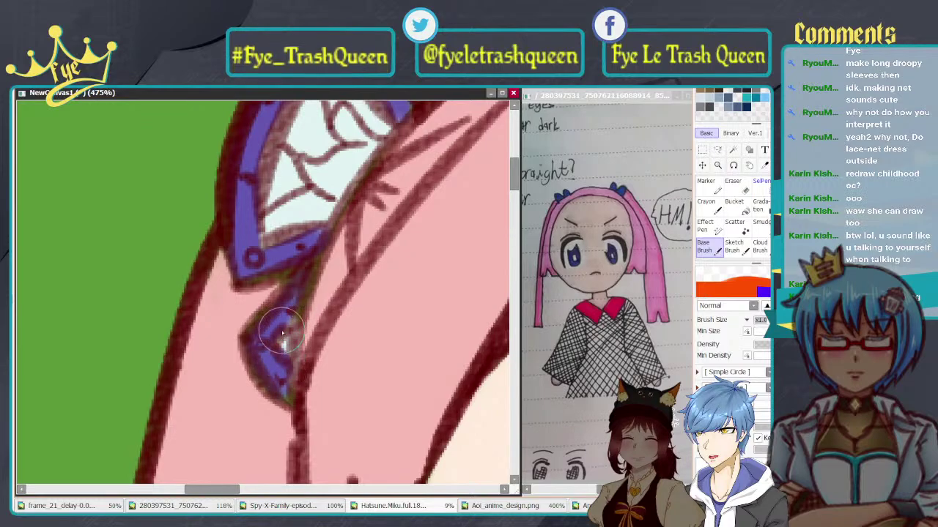
key(ctrl+z)
mouse_move(320, 284)
mouse_down()
mouse_move(294, 309)
mouse_move(286, 370)
mouse_up()
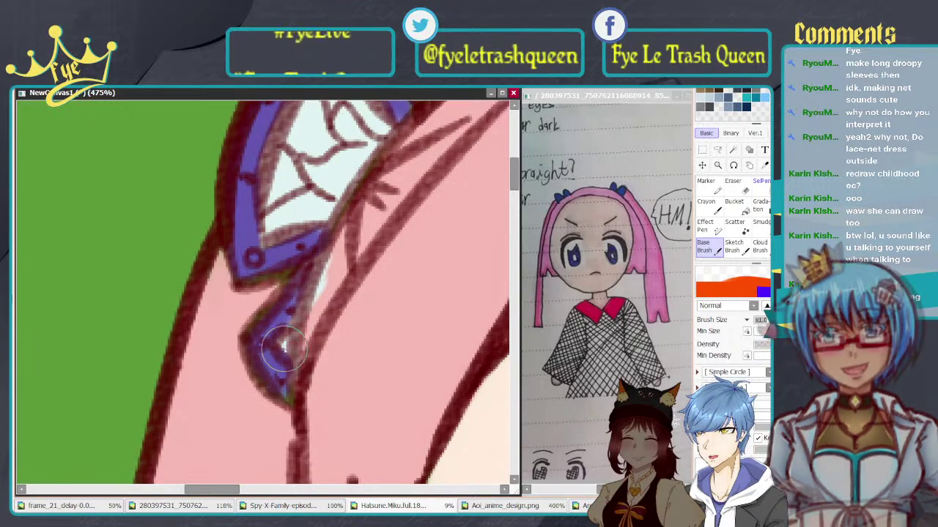
key(ctrl+z)
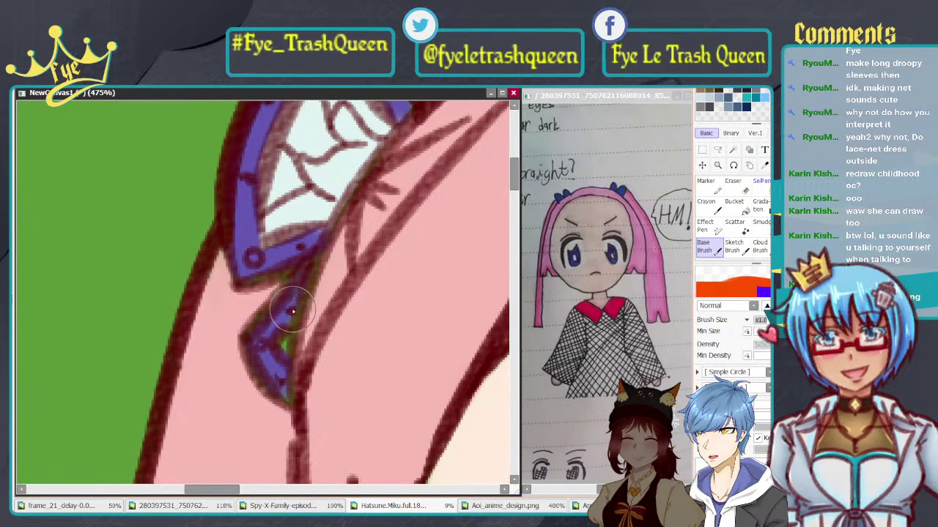
drag(305, 281, 285, 324)
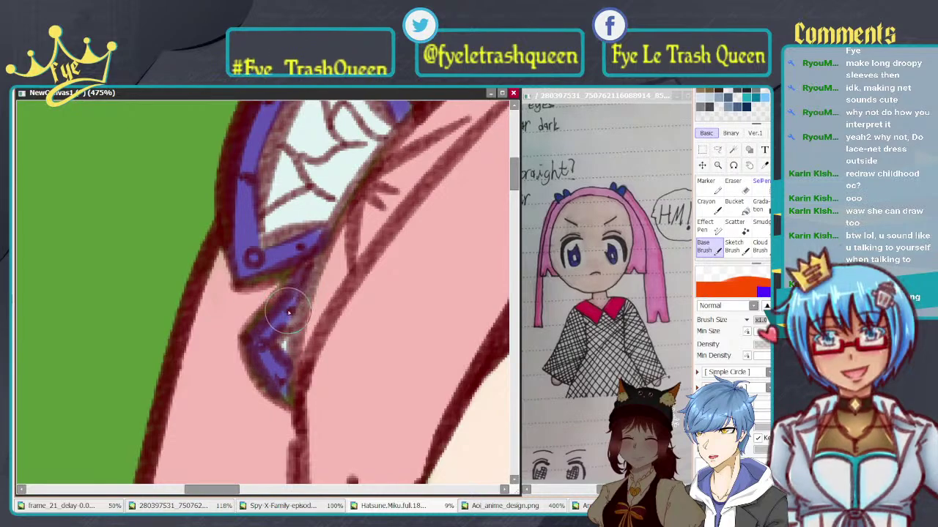
Step: Paint the inner areas of the right-hand bow's small rear wing and large front wing the same pale bluish white
scroll(289, 313, down, 6)
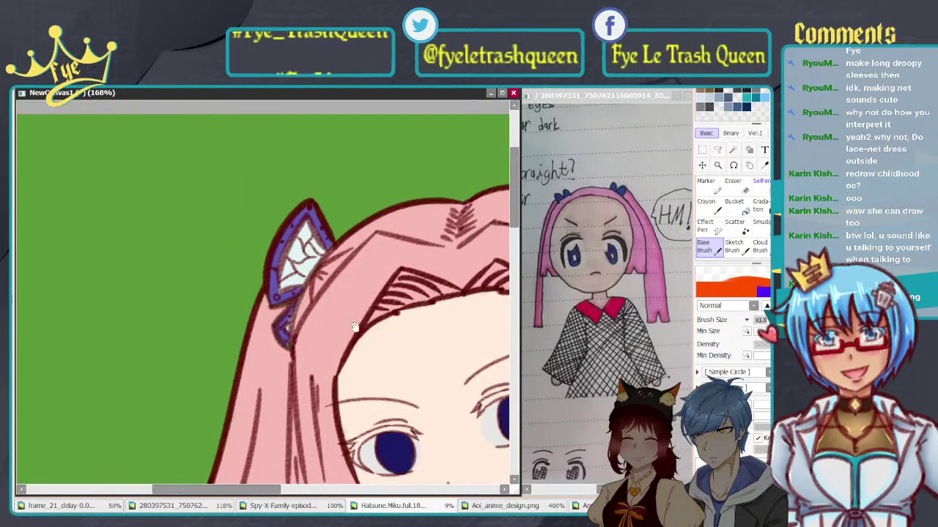
drag(466, 341, 337, 264)
scroll(343, 256, down, 4)
drag(433, 199, 313, 261)
scroll(315, 256, up, 2)
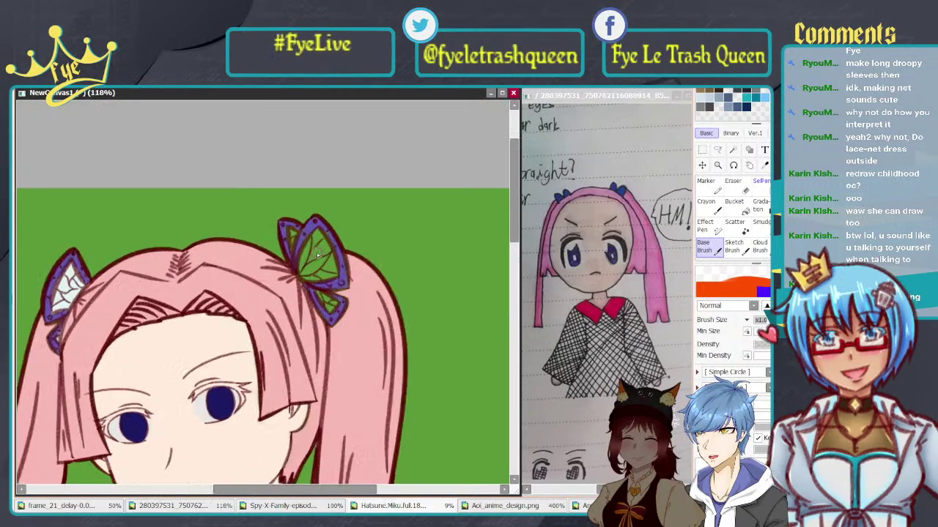
scroll(317, 254, up, 5)
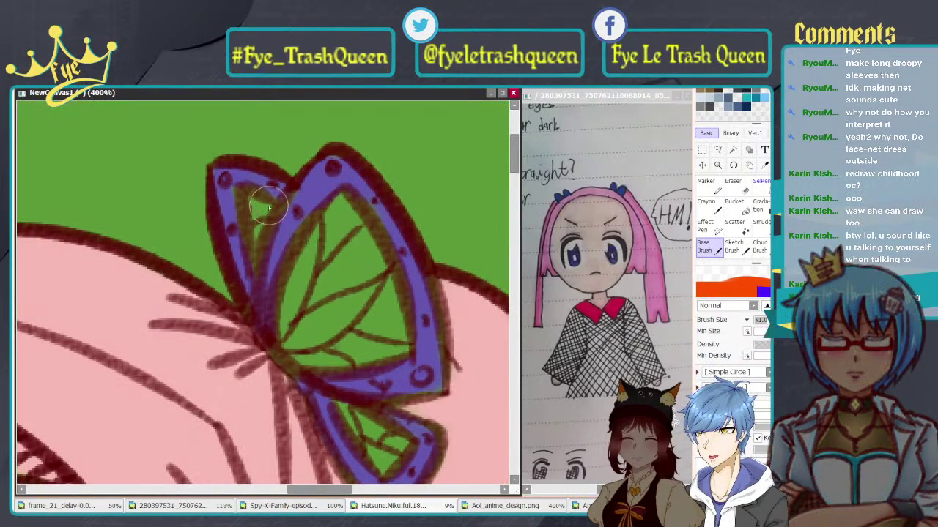
mouse_move(242, 191)
mouse_down()
mouse_move(248, 242)
mouse_move(253, 203)
mouse_move(278, 208)
mouse_up()
drag(254, 256, 276, 202)
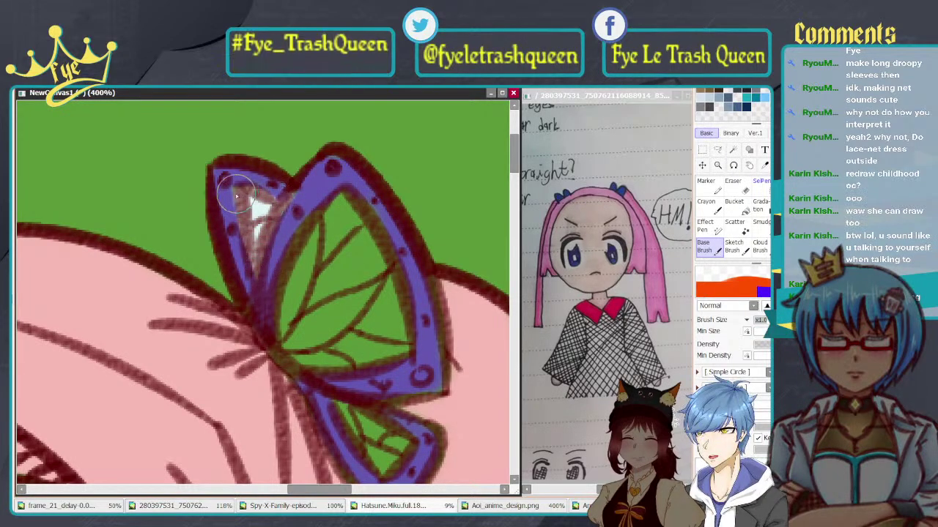
mouse_move(332, 199)
mouse_down()
mouse_move(294, 265)
mouse_move(289, 300)
mouse_move(308, 346)
mouse_move(274, 330)
mouse_up()
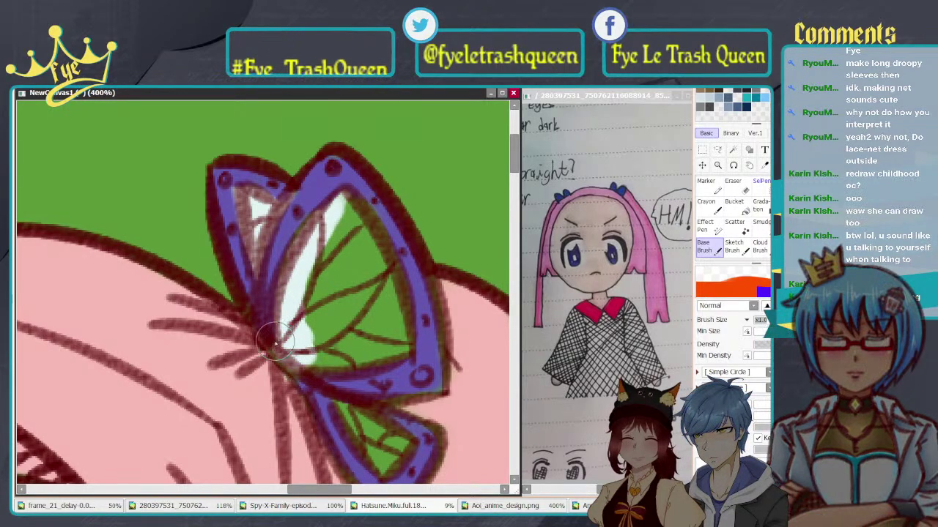
mouse_move(315, 358)
mouse_down()
mouse_move(344, 350)
mouse_move(307, 362)
mouse_move(410, 346)
mouse_move(346, 365)
mouse_move(344, 350)
mouse_move(381, 333)
mouse_move(408, 287)
mouse_move(355, 208)
mouse_move(401, 291)
mouse_move(366, 290)
mouse_up()
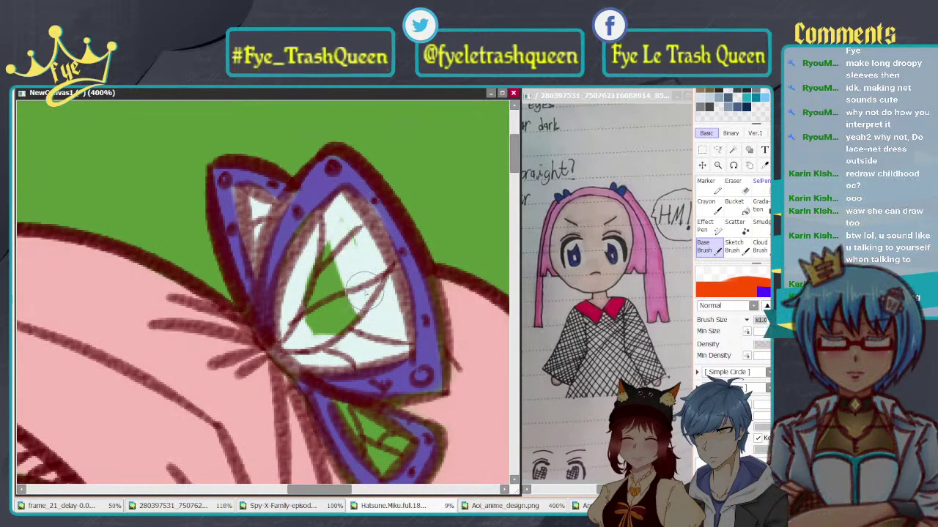
mouse_move(339, 319)
mouse_down()
mouse_move(348, 300)
mouse_move(337, 278)
mouse_move(317, 321)
mouse_up()
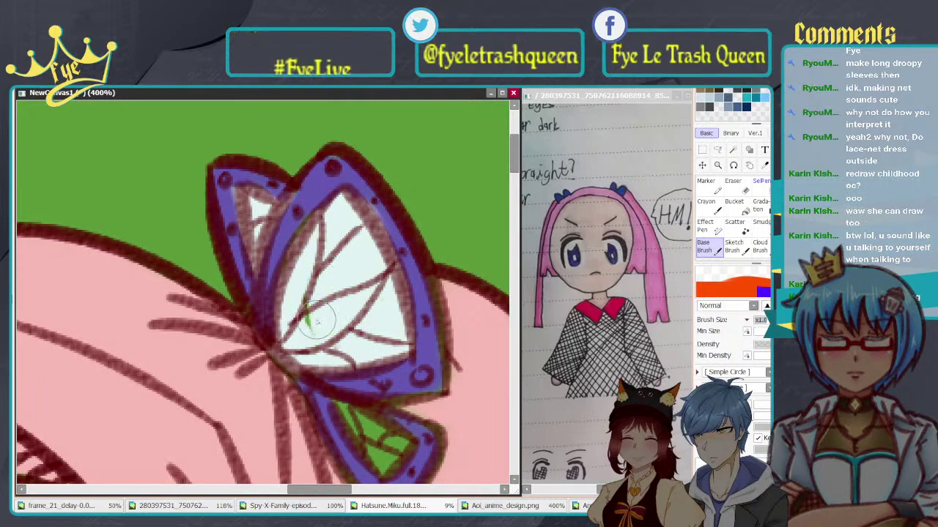
Step: Fill the inner area of the right-hand bow's small lower wing with pale bluish white brush strokes
drag(381, 375, 316, 255)
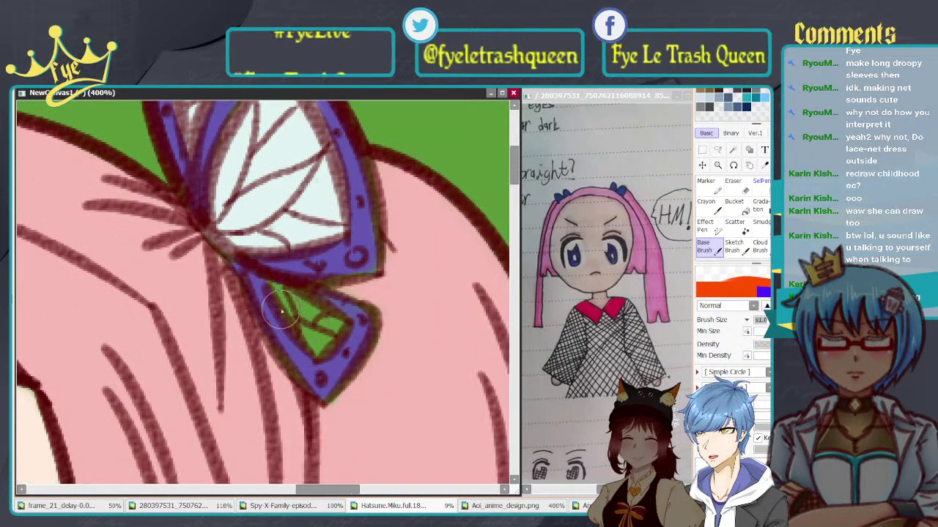
drag(274, 285, 301, 342)
mouse_move(271, 283)
mouse_down()
mouse_move(280, 307)
mouse_move(315, 337)
mouse_move(285, 284)
mouse_up()
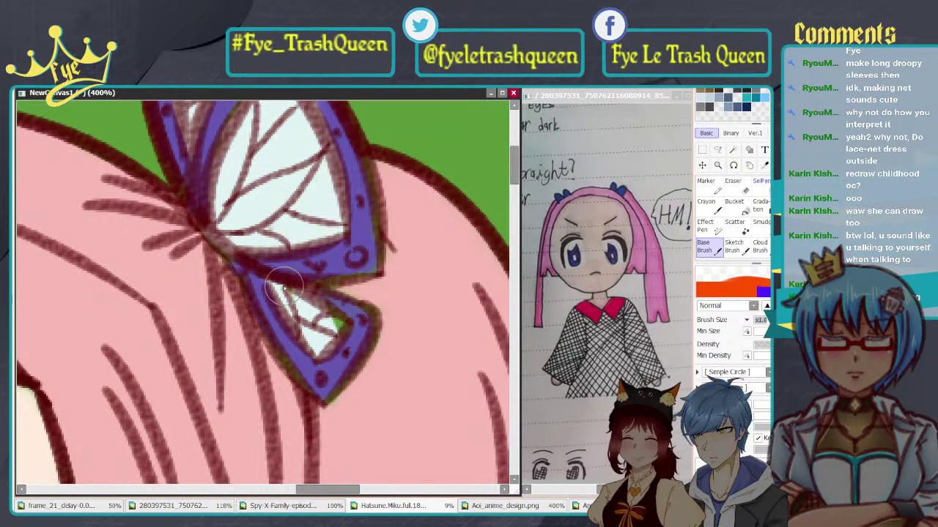
drag(323, 319, 345, 342)
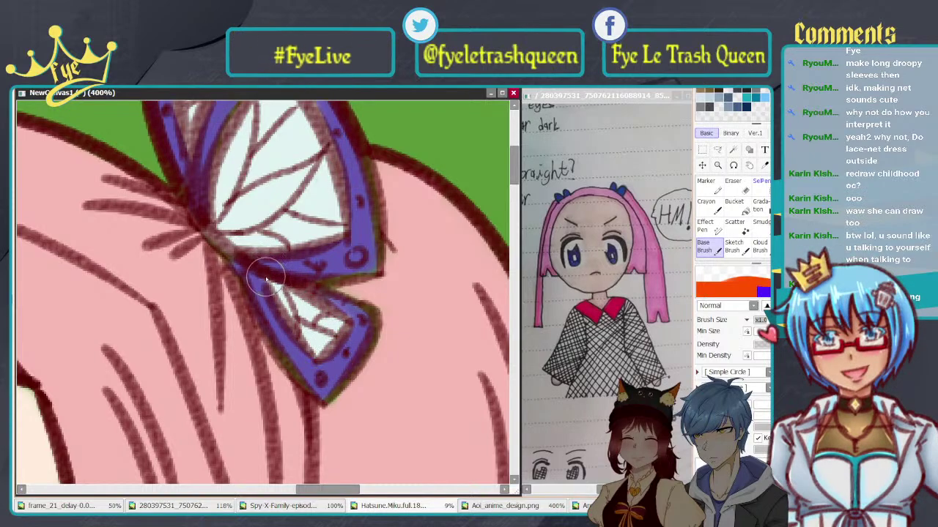
Step: Paint blue-violet beneath the inner border outlines of the right-hand bow's small rear wing and the adjoining side of its large front wing
mouse_move(249, 210)
mouse_down()
mouse_move(311, 264)
mouse_move(360, 335)
mouse_up()
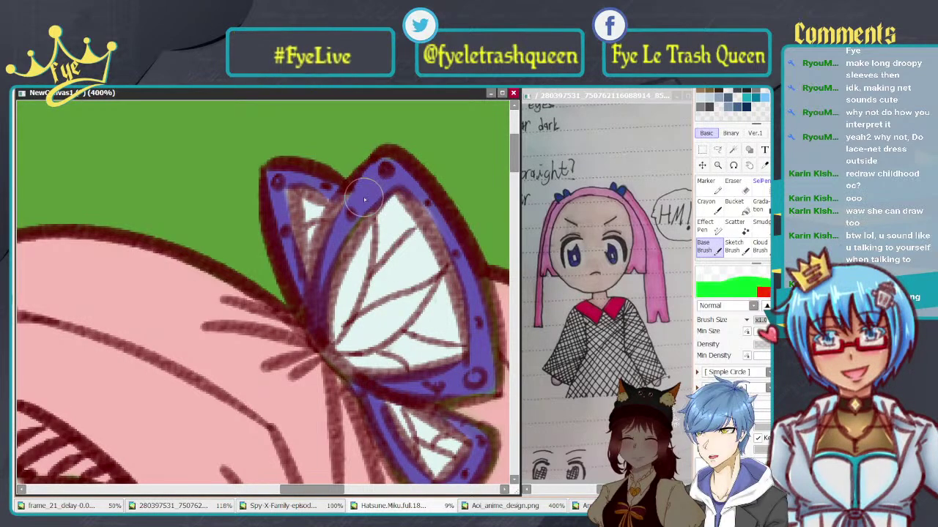
scroll(362, 178, up, 3)
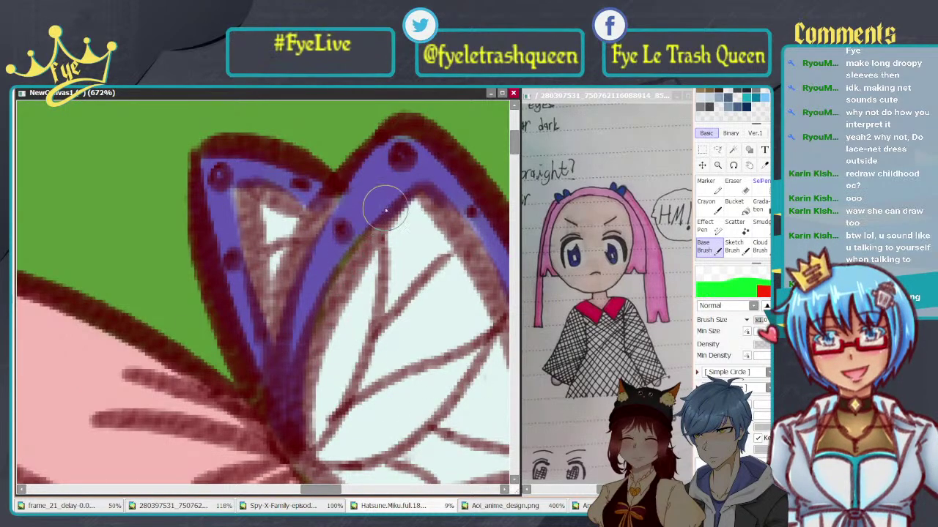
mouse_move(382, 221)
mouse_down()
mouse_move(323, 303)
mouse_move(382, 209)
mouse_move(297, 353)
mouse_up()
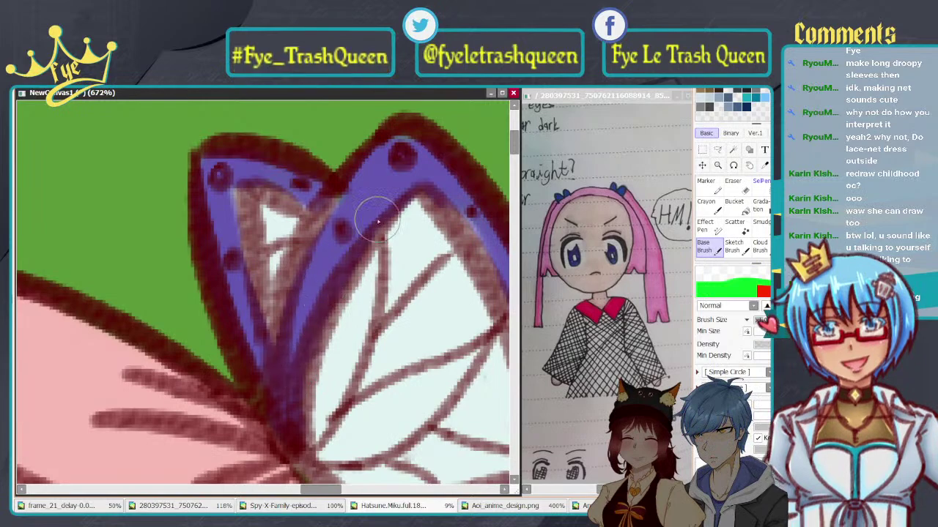
mouse_move(316, 242)
mouse_down()
mouse_move(282, 350)
mouse_move(330, 193)
mouse_move(283, 326)
mouse_move(308, 232)
mouse_move(300, 269)
mouse_up()
mouse_move(230, 231)
mouse_down()
mouse_move(235, 187)
mouse_move(247, 303)
mouse_move(231, 170)
mouse_move(273, 339)
mouse_move(238, 249)
mouse_move(245, 317)
mouse_move(234, 174)
mouse_move(241, 299)
mouse_move(244, 178)
mouse_move(266, 326)
mouse_move(274, 199)
mouse_move(238, 177)
mouse_up()
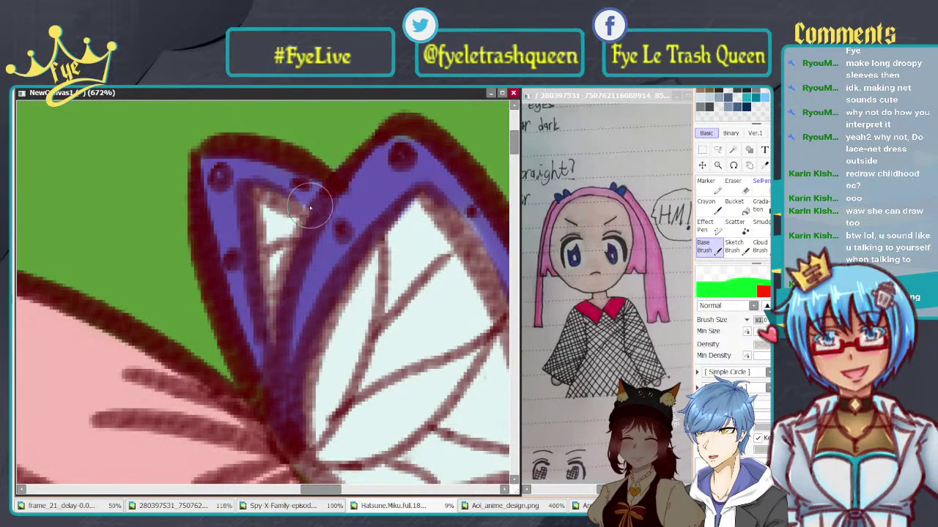
mouse_move(310, 208)
mouse_down()
mouse_move(268, 180)
mouse_move(318, 208)
mouse_up()
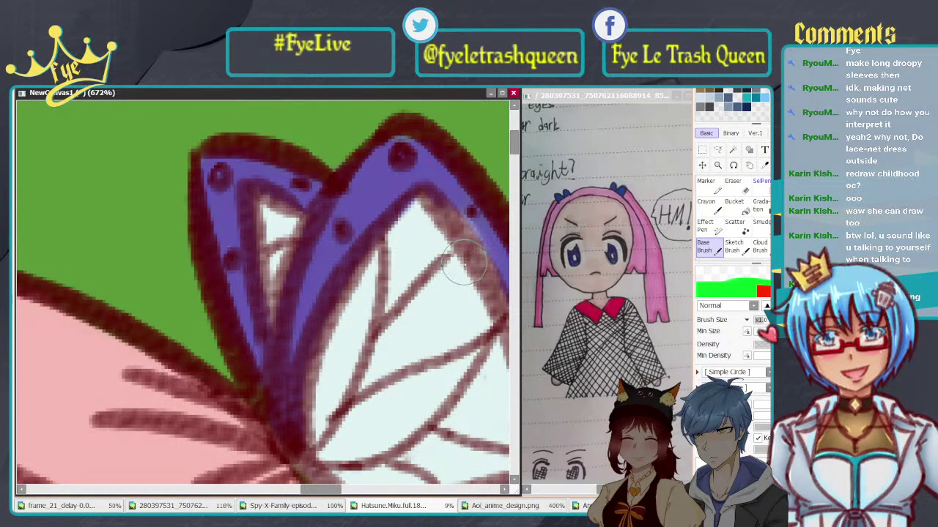
Step: Extend the blue-violet beneath the inner outline along the outer side and lower edge of the right-hand bow's large front wing
drag(395, 350, 253, 357)
drag(331, 239, 318, 198)
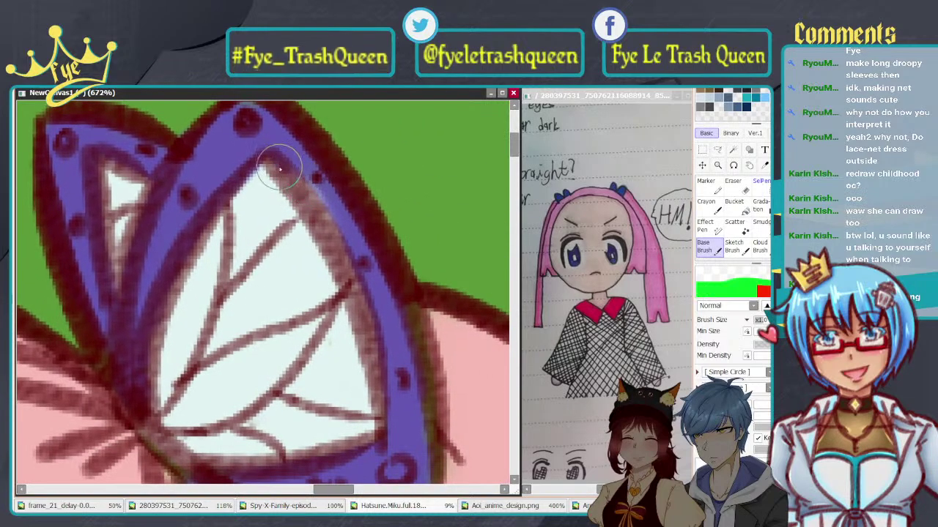
mouse_move(280, 169)
mouse_down()
mouse_move(329, 209)
mouse_move(290, 166)
mouse_move(354, 269)
mouse_move(296, 177)
mouse_move(378, 331)
mouse_up()
drag(321, 232, 378, 350)
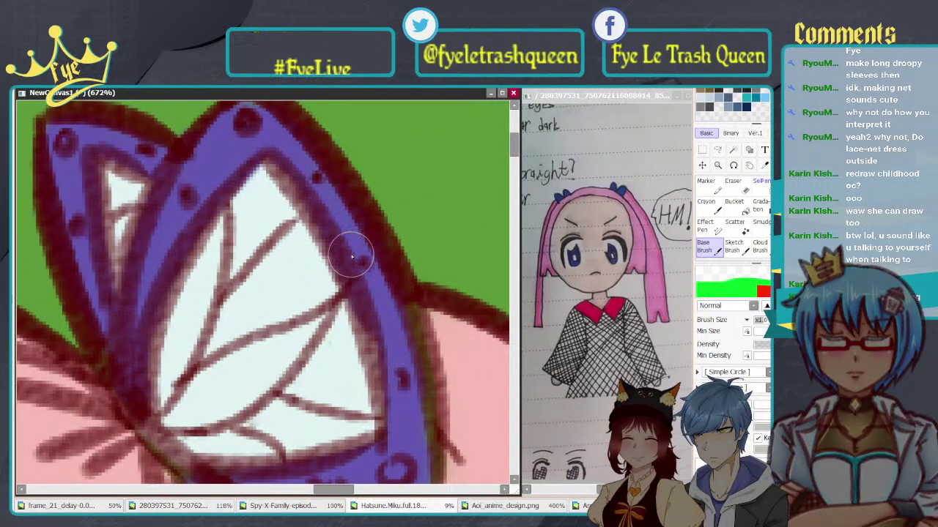
drag(368, 296, 387, 406)
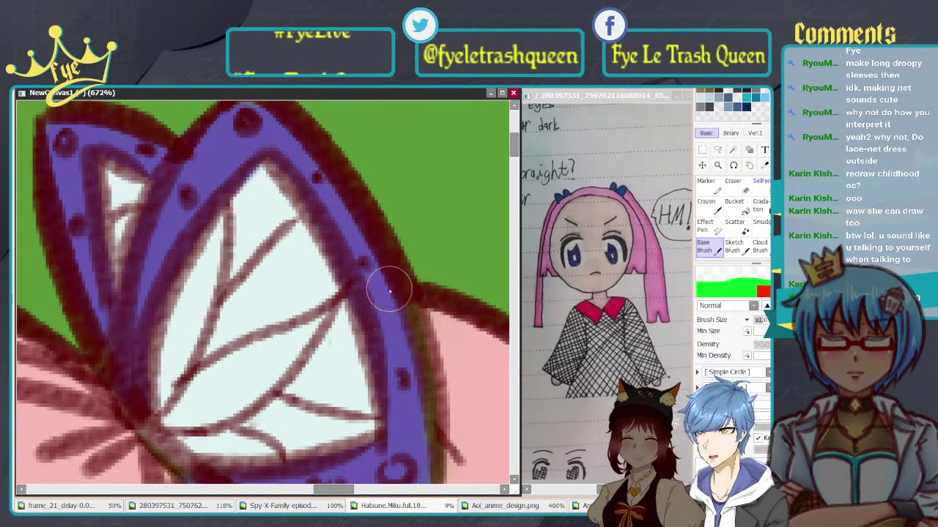
drag(402, 290, 429, 423)
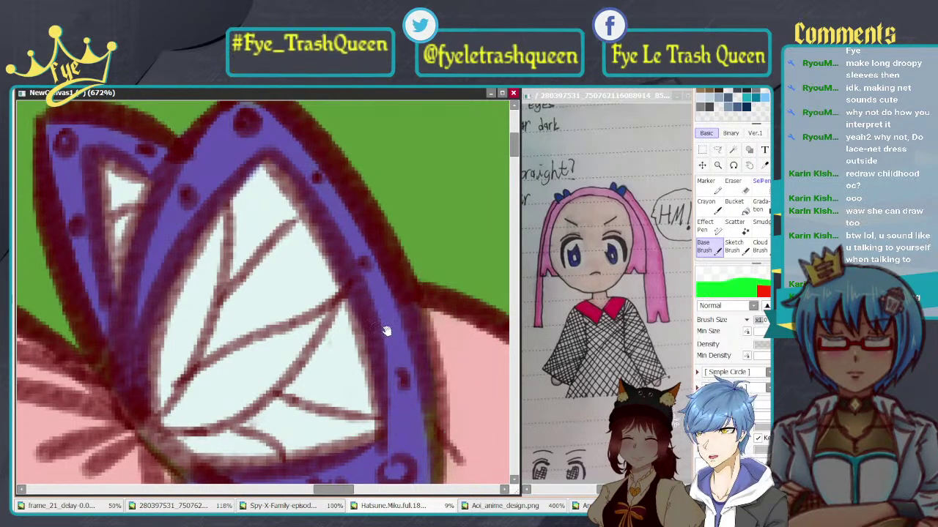
mouse_move(387, 329)
mouse_down()
mouse_move(368, 174)
mouse_move(420, 312)
mouse_up()
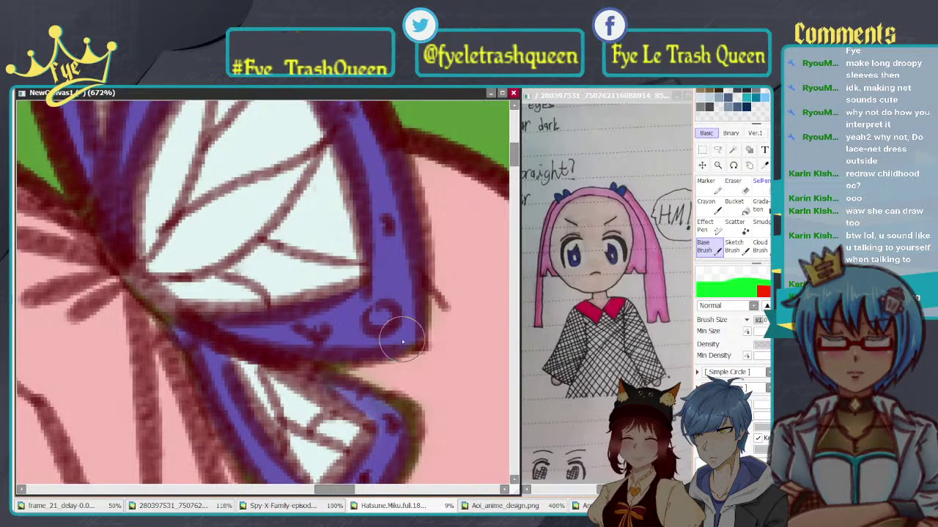
drag(385, 397, 348, 257)
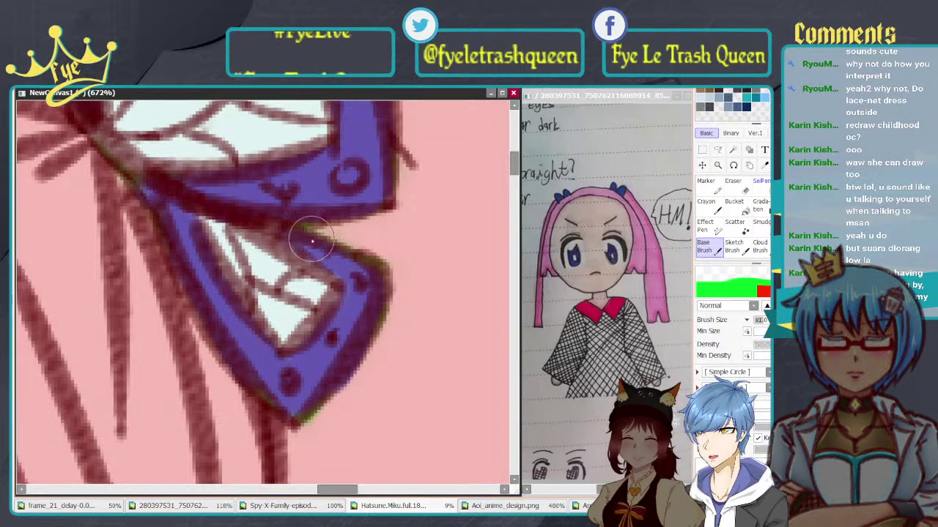
scroll(294, 232, down, 8)
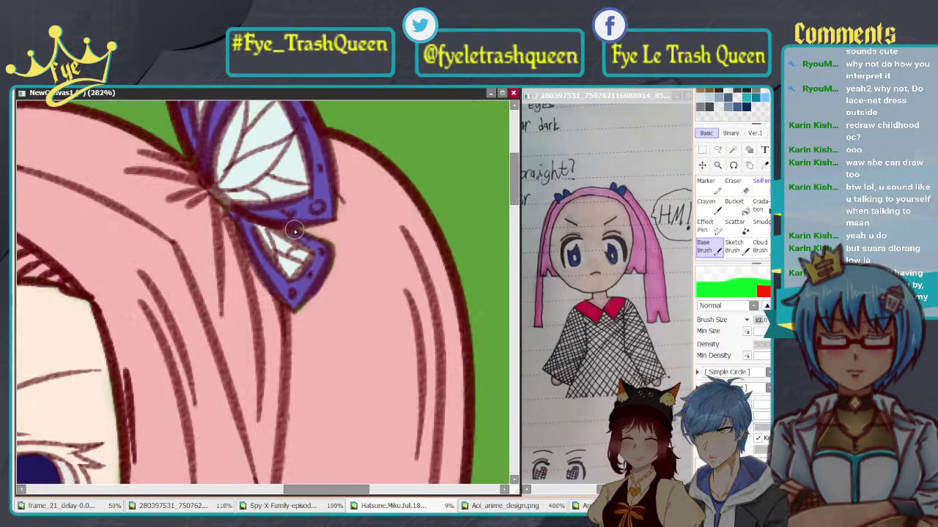
Step: Paint blue-violet beneath the border outlines of the left-hand bow's small lower wing and around its large wing's veined area
scroll(246, 290, up, 8)
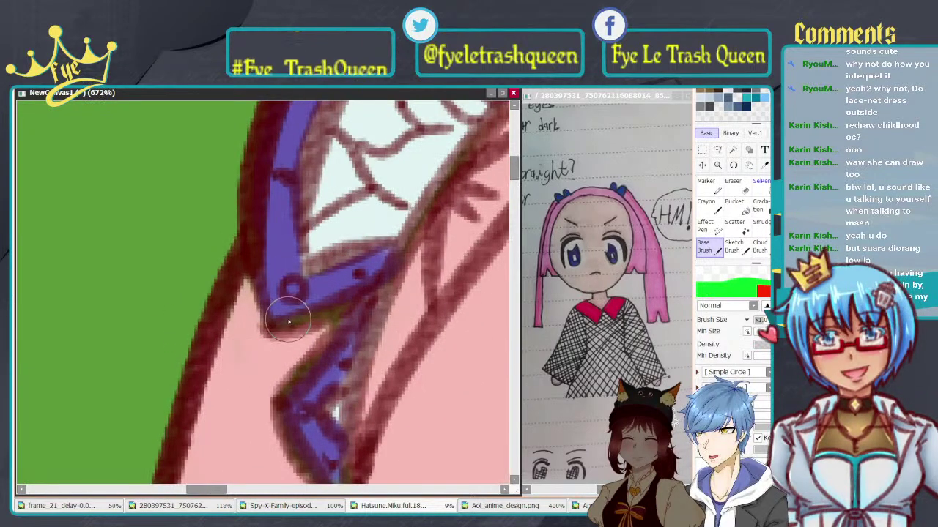
mouse_move(358, 333)
mouse_down()
mouse_move(358, 238)
mouse_move(325, 249)
mouse_up()
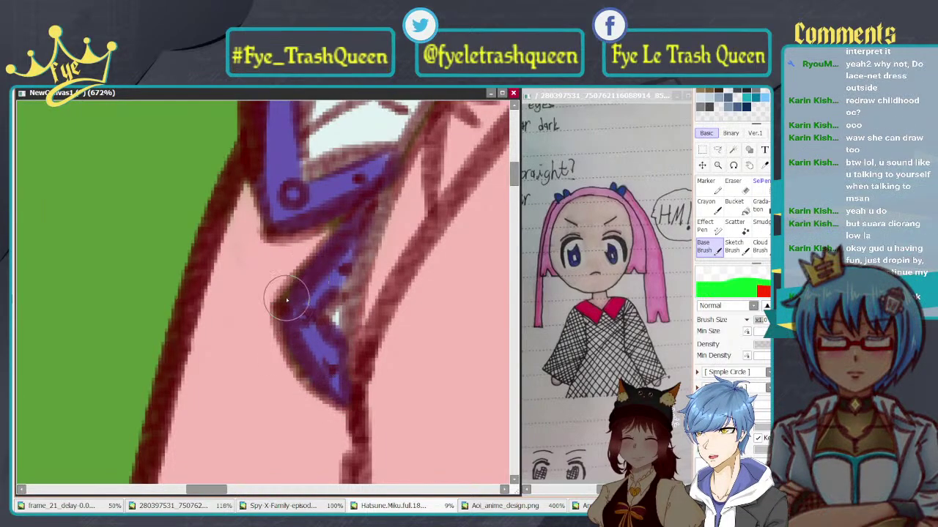
drag(286, 299, 340, 241)
drag(351, 204, 288, 219)
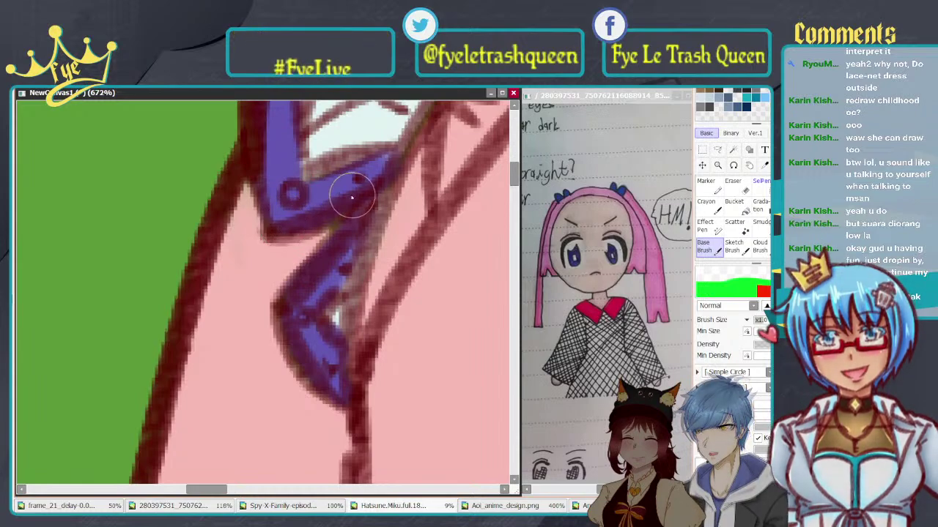
mouse_move(328, 187)
mouse_down()
mouse_move(300, 249)
mouse_move(309, 235)
mouse_move(354, 228)
mouse_up()
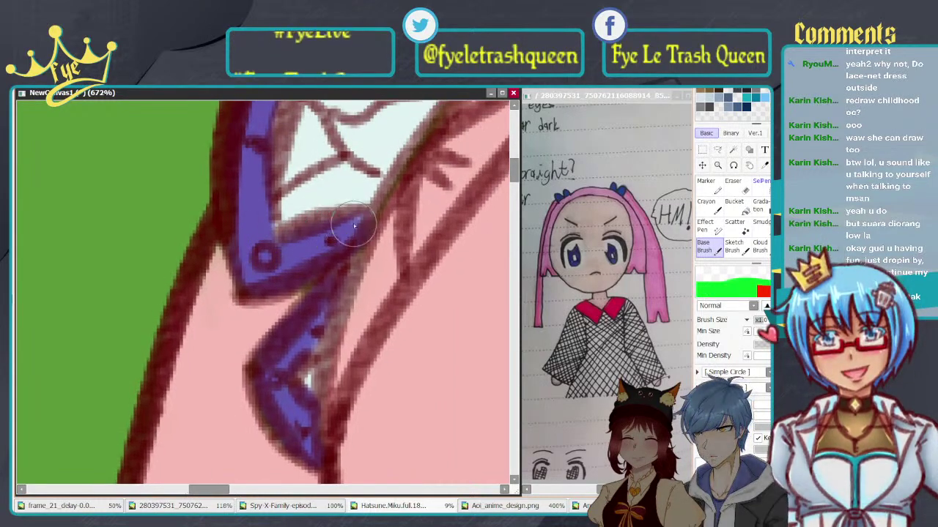
scroll(257, 197, up, 3)
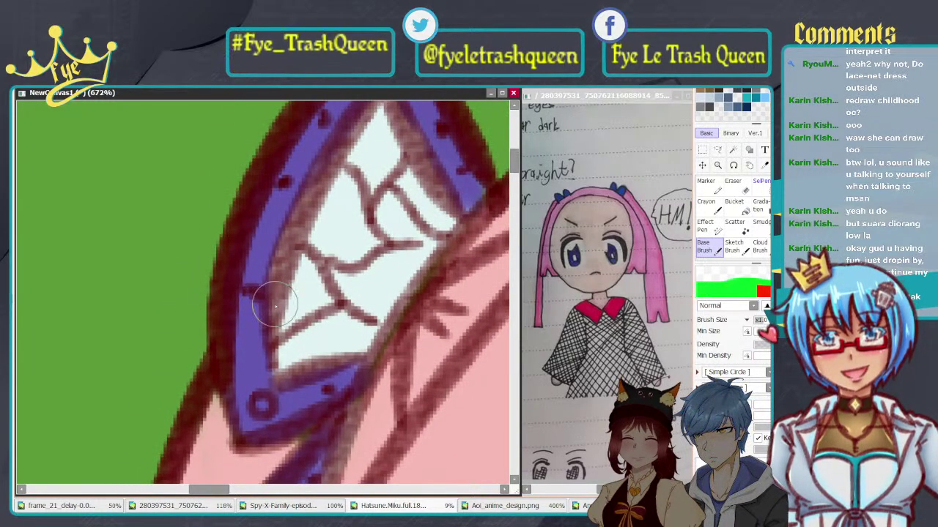
mouse_move(286, 196)
mouse_down()
mouse_move(304, 183)
mouse_move(309, 162)
mouse_move(293, 275)
mouse_up()
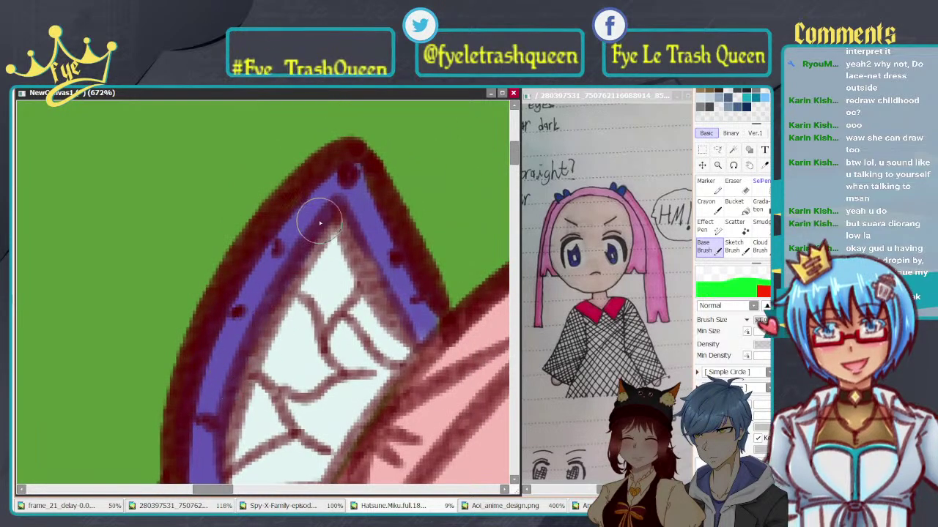
mouse_move(371, 253)
mouse_down()
mouse_move(420, 347)
mouse_move(406, 315)
mouse_up()
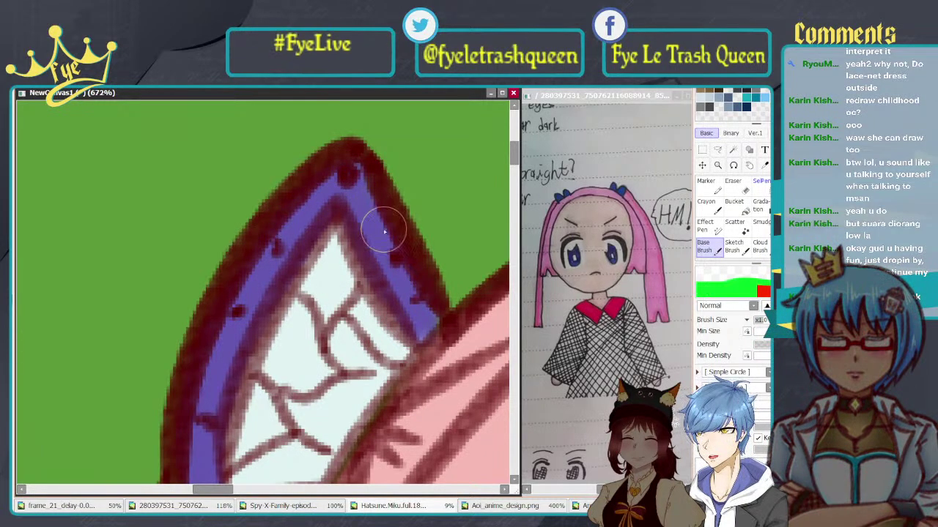
scroll(408, 299, down, 10)
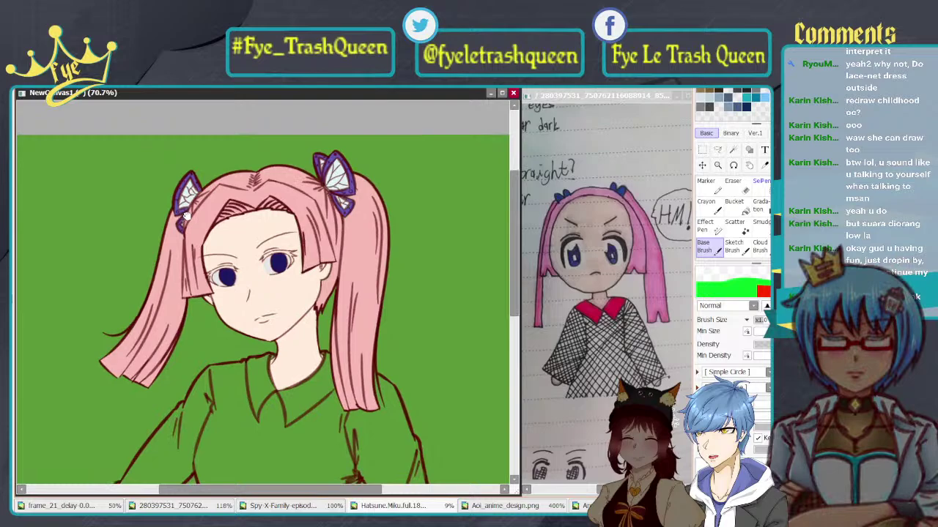
drag(187, 216, 277, 216)
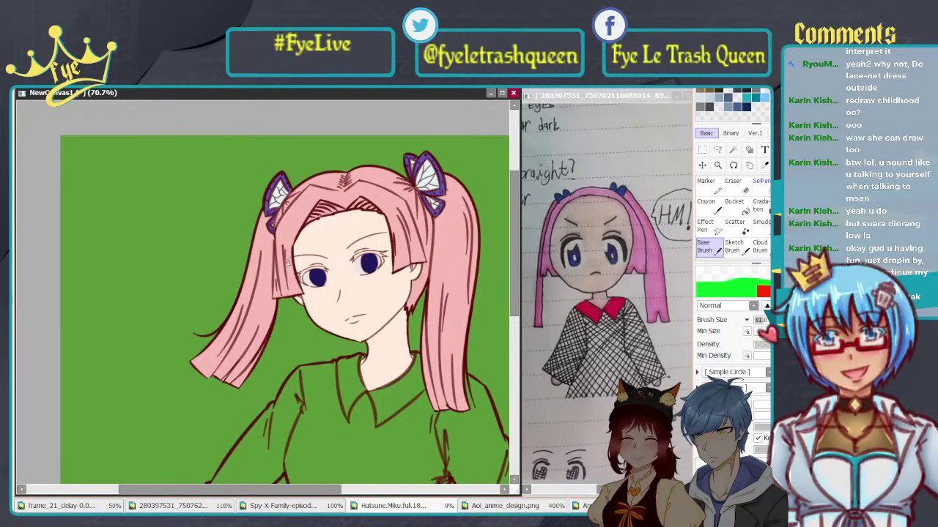
scroll(287, 262, down, 1)
drag(288, 261, 267, 183)
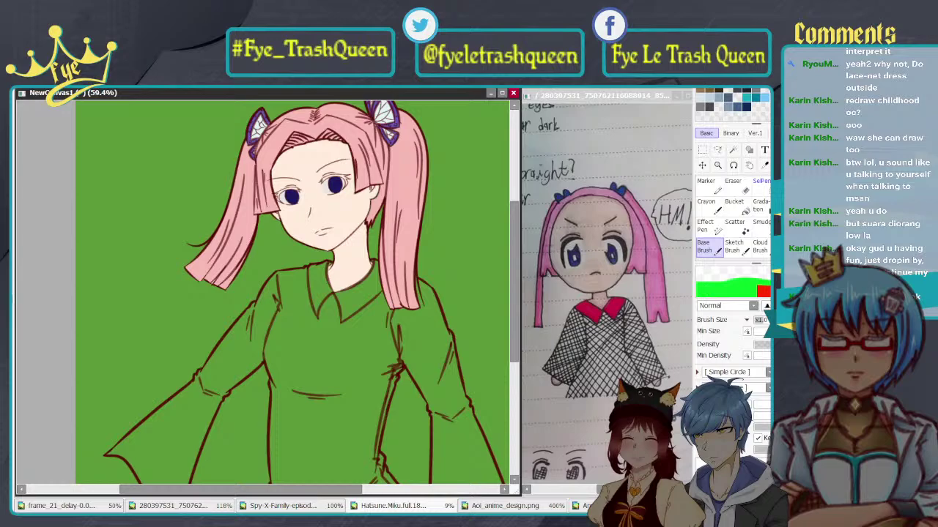
key(alt+Tab)
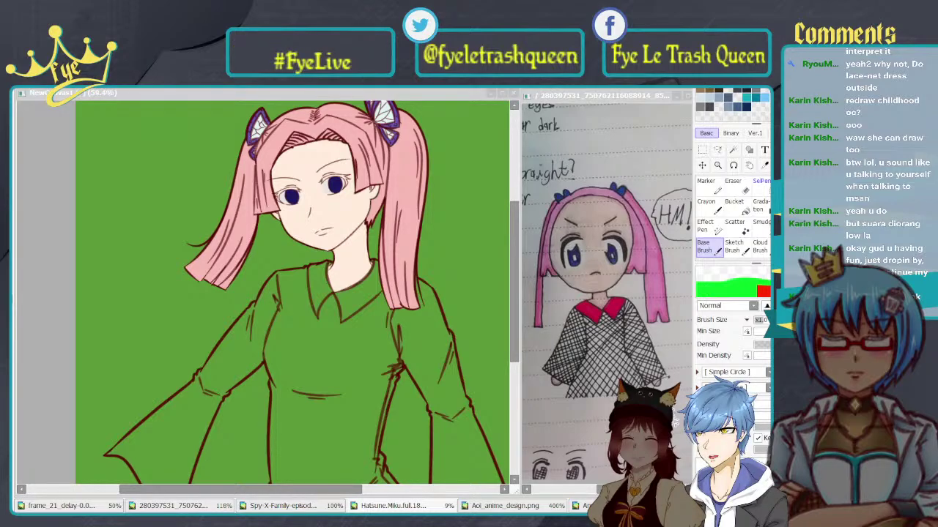
key(alt+Tab)
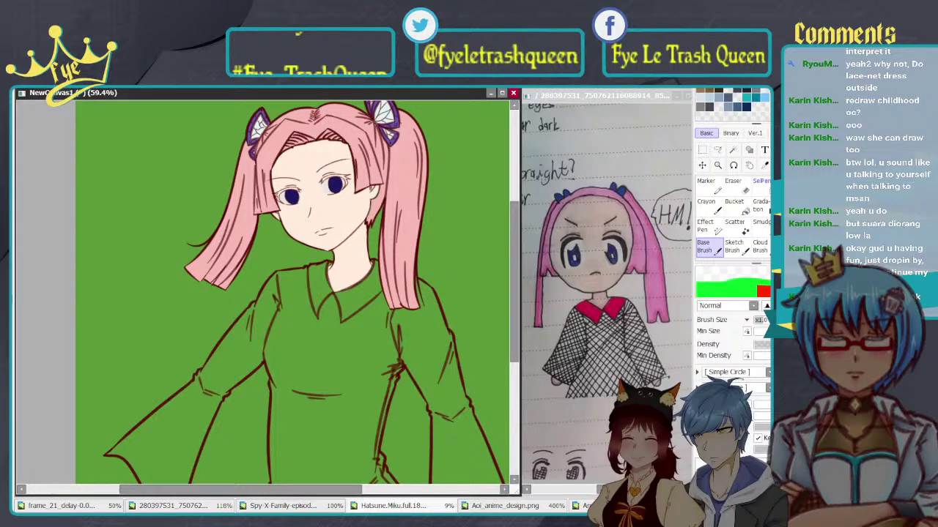
key(alt+Tab)
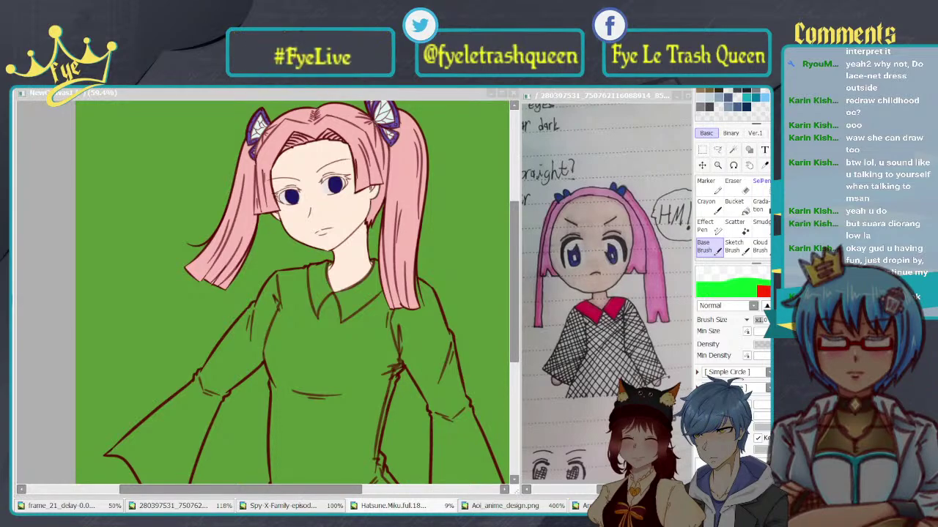
key(alt+Tab)
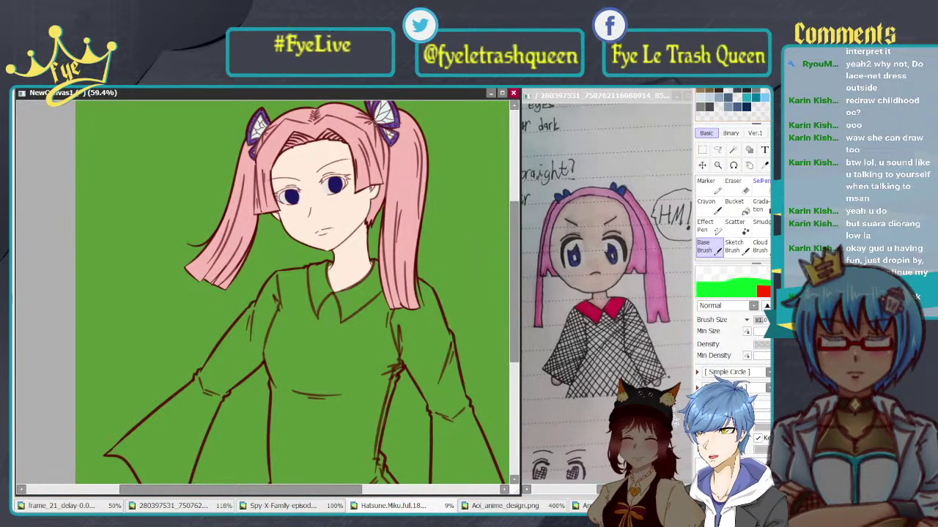
Step: Choose a bright red and paint along the outer side and top edge of the dress's left-hand collar flap
scroll(733, 249, up, 4)
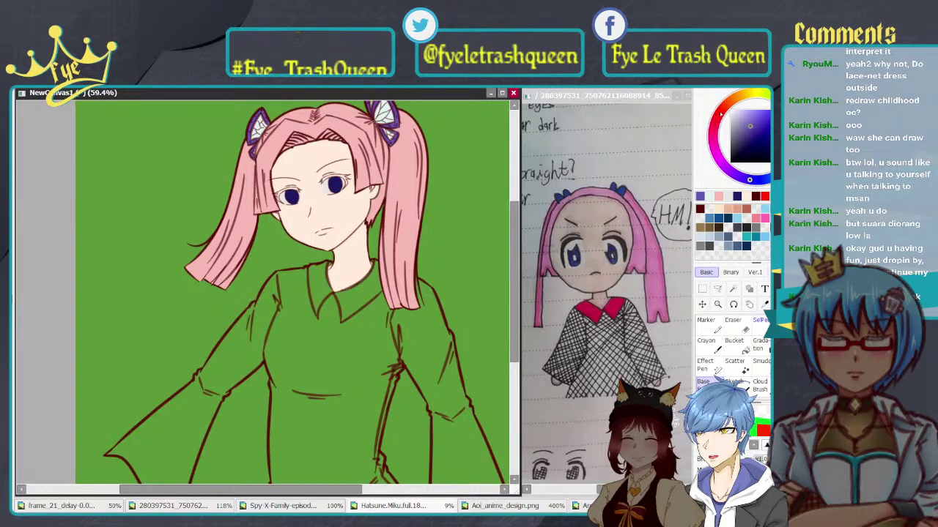
click(721, 114)
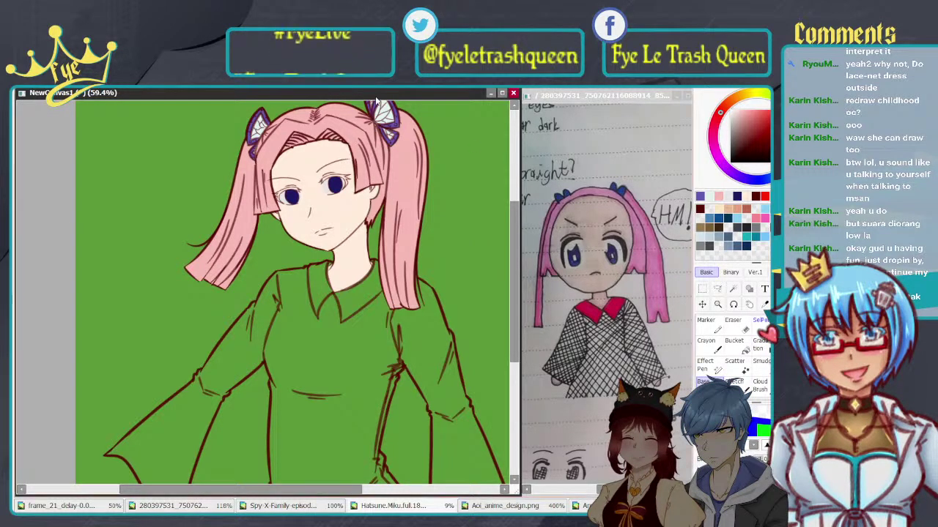
mouse_move(281, 209)
mouse_down()
mouse_move(308, 249)
mouse_move(302, 194)
mouse_move(293, 199)
mouse_up()
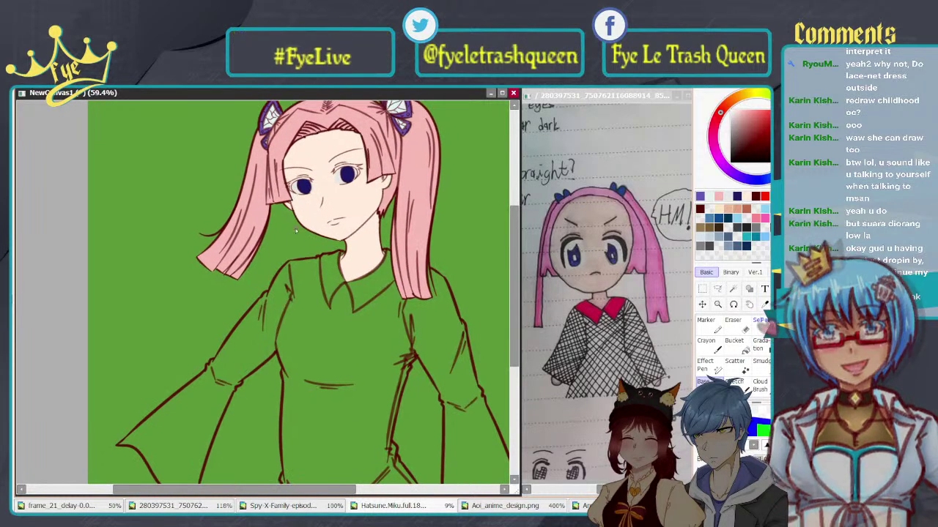
scroll(360, 238, up, 5)
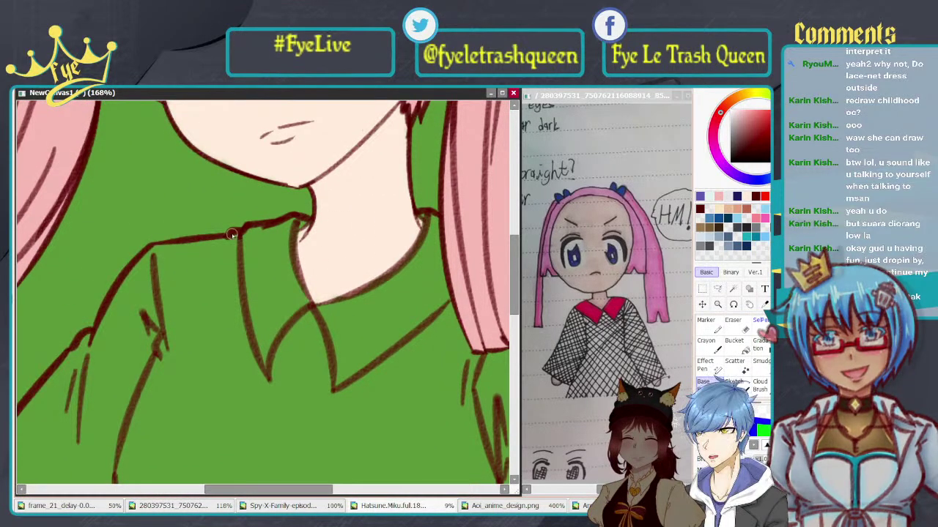
scroll(290, 304, up, 2)
drag(304, 300, 312, 262)
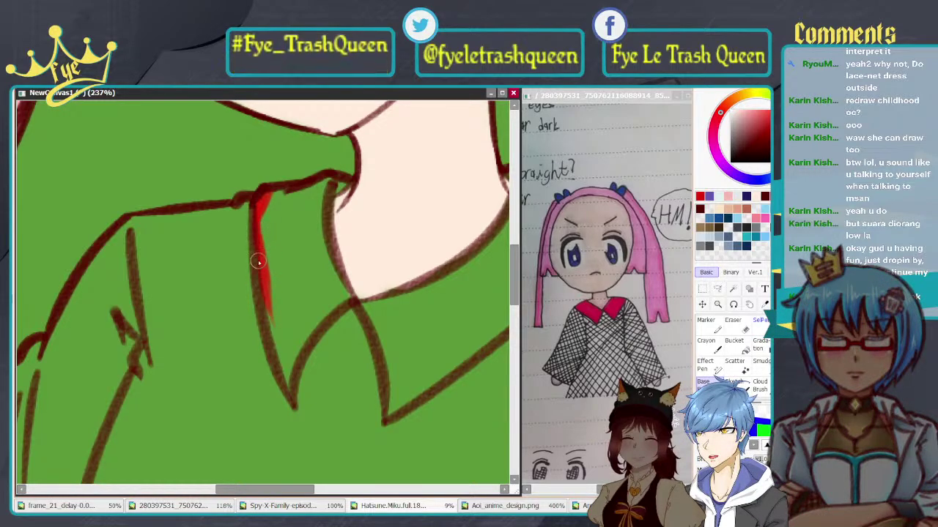
drag(259, 265, 275, 353)
drag(264, 312, 276, 351)
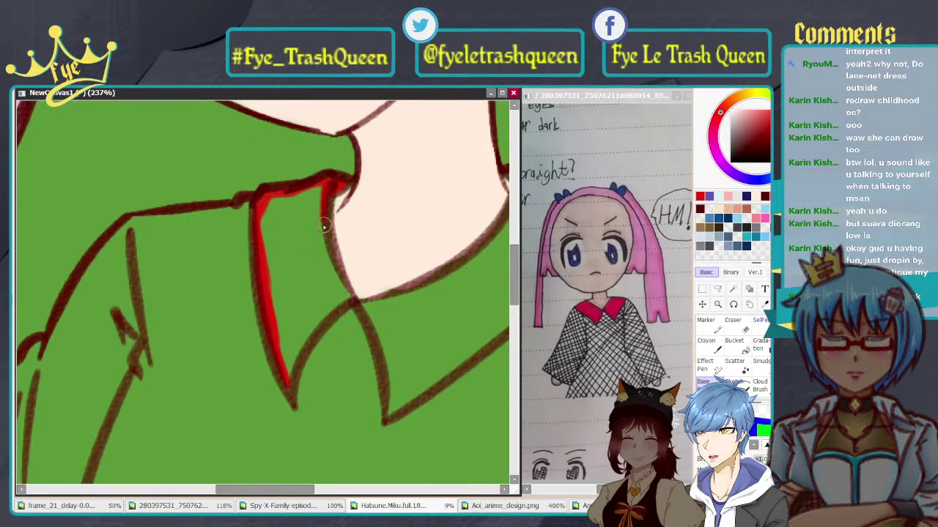
Step: Paint red beneath the neckline side and curved lower edge of the left-hand collar flap, down to its pointed tip
drag(324, 217, 341, 281)
drag(323, 244, 342, 283)
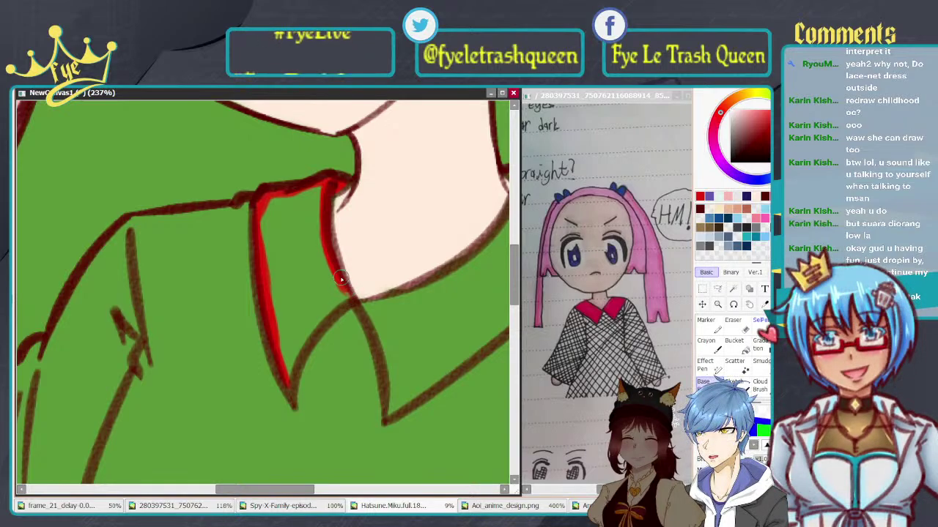
scroll(308, 333, up, 3)
drag(327, 355, 329, 334)
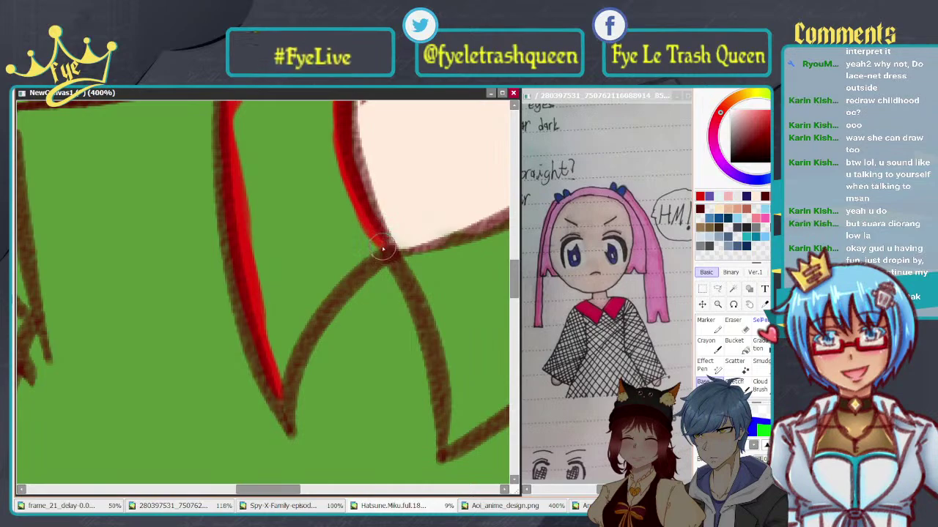
drag(387, 253, 340, 282)
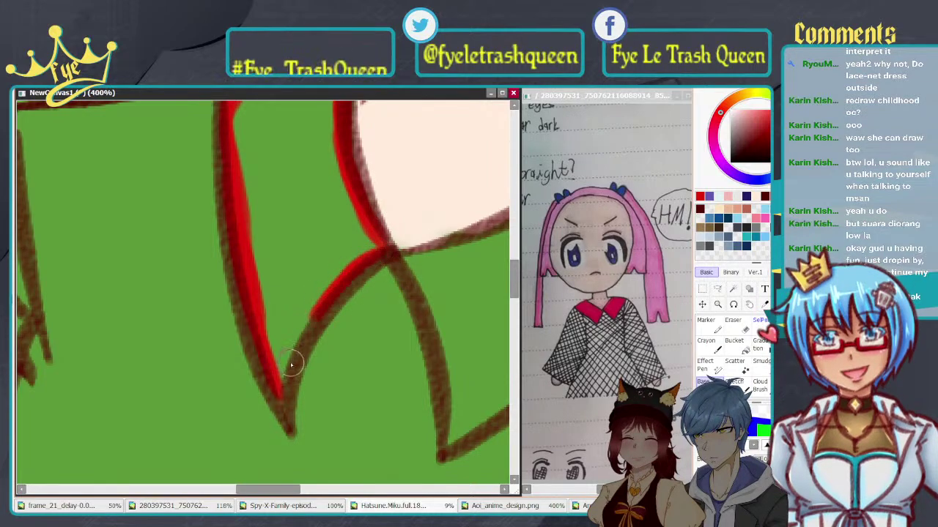
drag(291, 364, 290, 389)
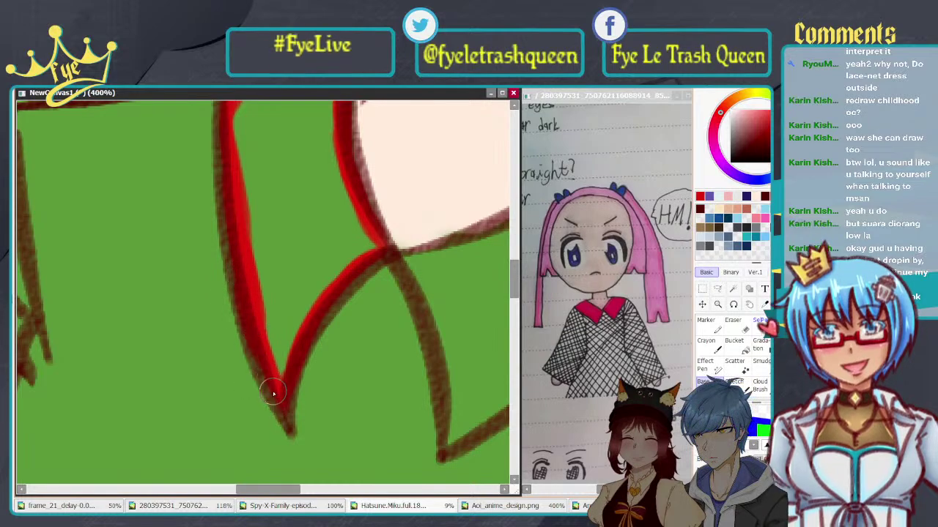
Step: Paint red inside the front edge of the right-hand collar flap and along the beginning of its neckline edge
drag(274, 201, 317, 282)
drag(372, 324, 200, 153)
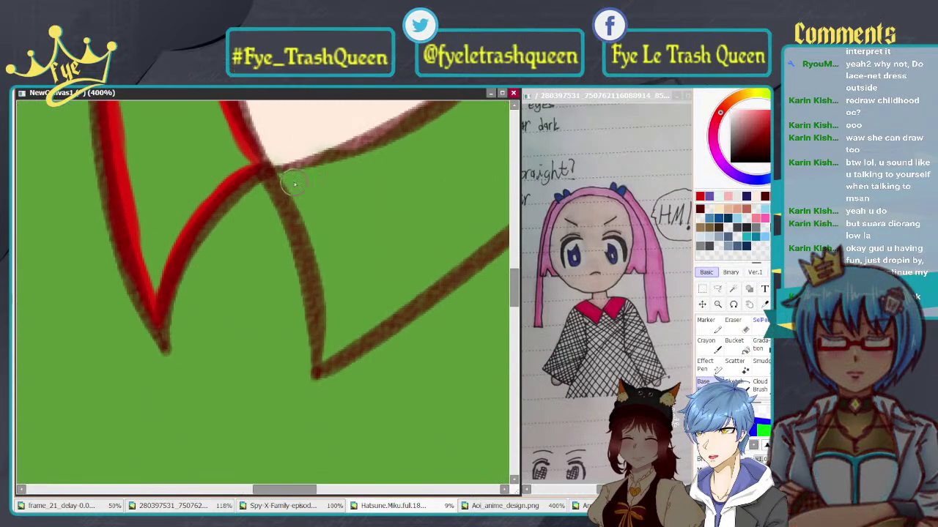
mouse_move(277, 183)
mouse_down()
mouse_move(314, 283)
mouse_move(310, 242)
mouse_move(322, 331)
mouse_up()
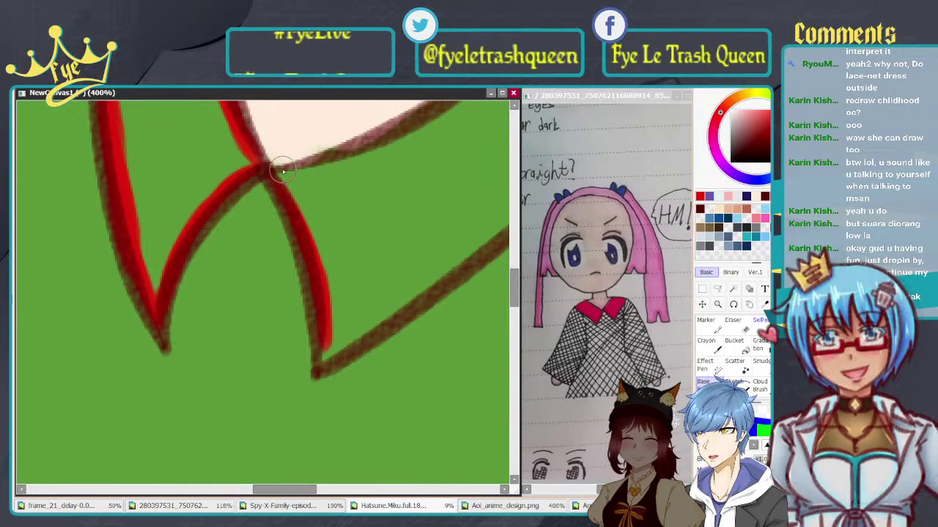
drag(266, 178, 379, 151)
key(ctrl+z)
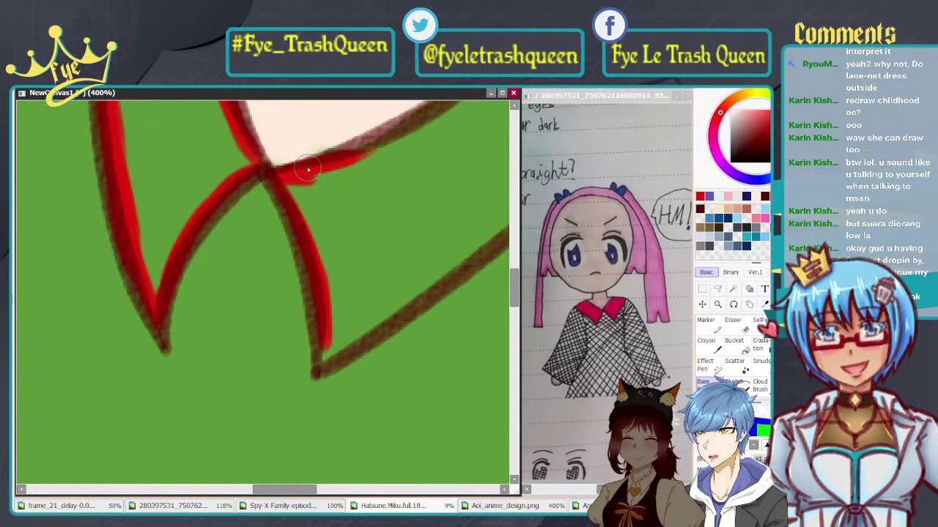
key(ctrl+z)
Step: Continue the red beneath the right-hand collar flap's neckline outline up to the side of the neck
mouse_move(277, 176)
mouse_down()
mouse_move(370, 156)
mouse_move(426, 123)
mouse_move(253, 266)
mouse_up()
drag(337, 191, 374, 242)
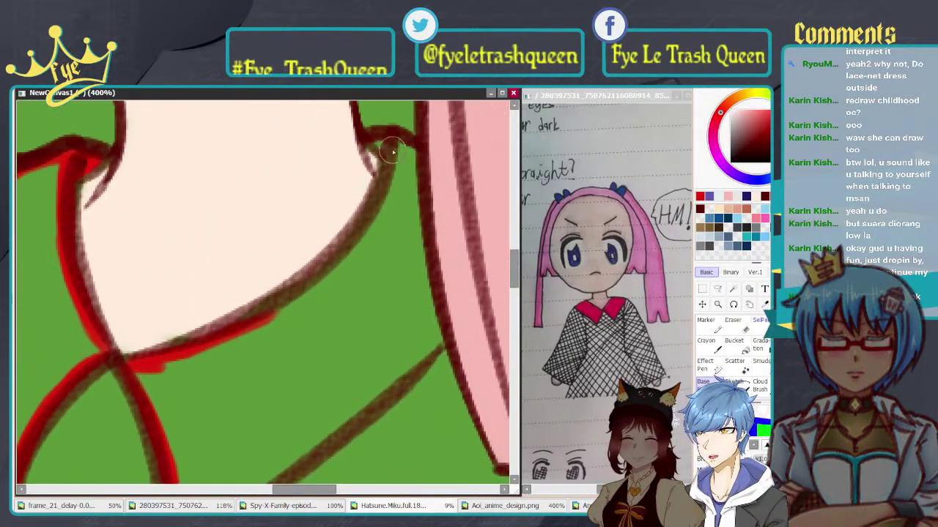
mouse_move(378, 141)
mouse_down()
mouse_move(395, 146)
mouse_move(394, 176)
mouse_move(363, 245)
mouse_move(323, 287)
mouse_up()
drag(358, 245, 286, 300)
key(ctrl+z)
drag(337, 250, 274, 307)
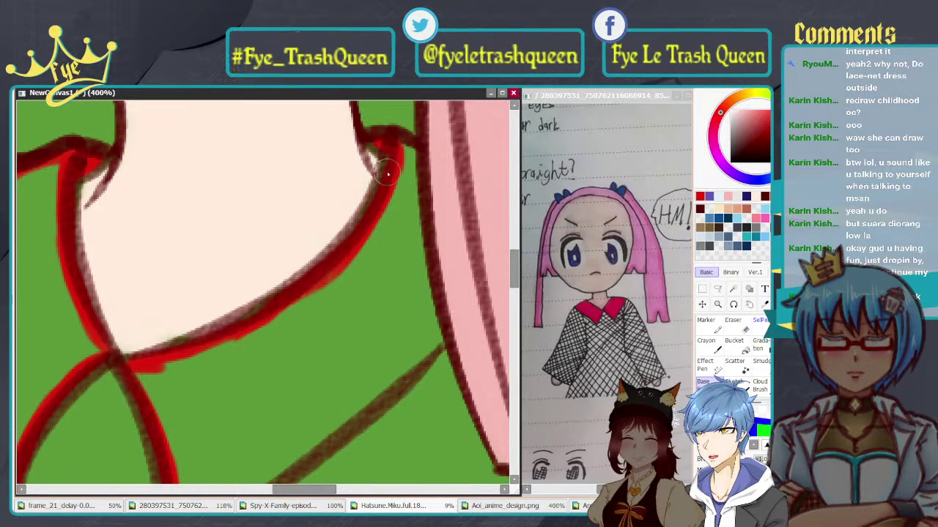
Step: Paint red along the right-hand collar flap's outer side beside the hair and along its straight lower edge
mouse_move(397, 143)
mouse_down()
mouse_move(409, 168)
mouse_move(407, 151)
mouse_move(398, 162)
mouse_move(414, 170)
mouse_move(423, 282)
mouse_move(412, 221)
mouse_move(420, 247)
mouse_up()
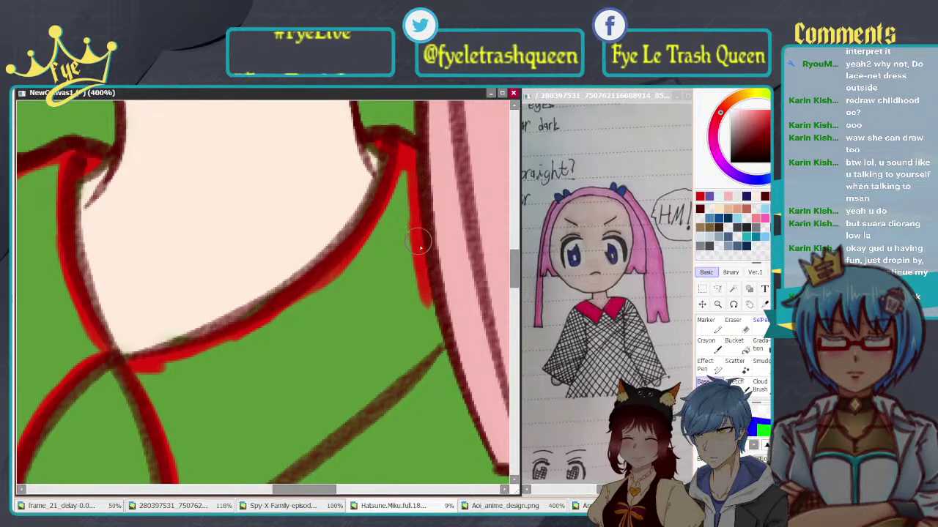
drag(428, 301, 439, 335)
drag(358, 313, 400, 144)
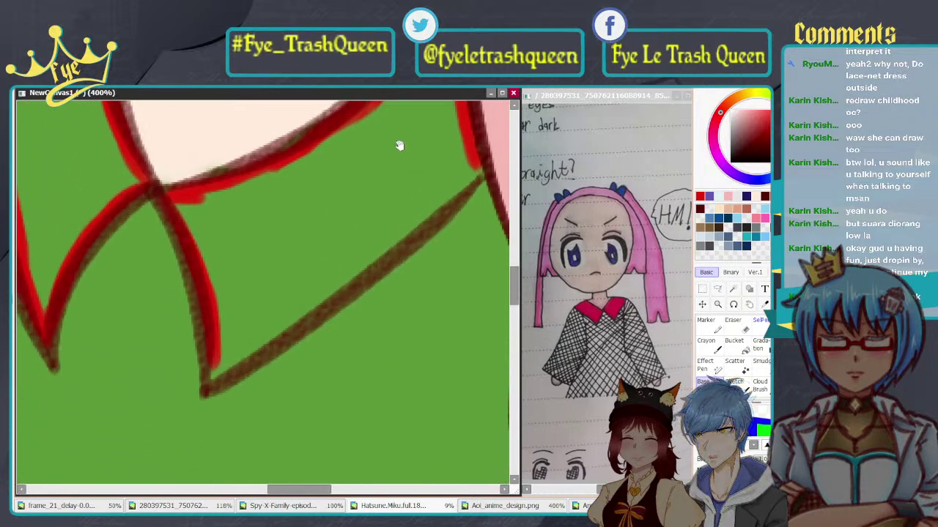
drag(480, 170, 410, 227)
drag(377, 263, 331, 297)
mouse_move(375, 262)
mouse_down()
mouse_move(253, 354)
mouse_move(280, 331)
mouse_up()
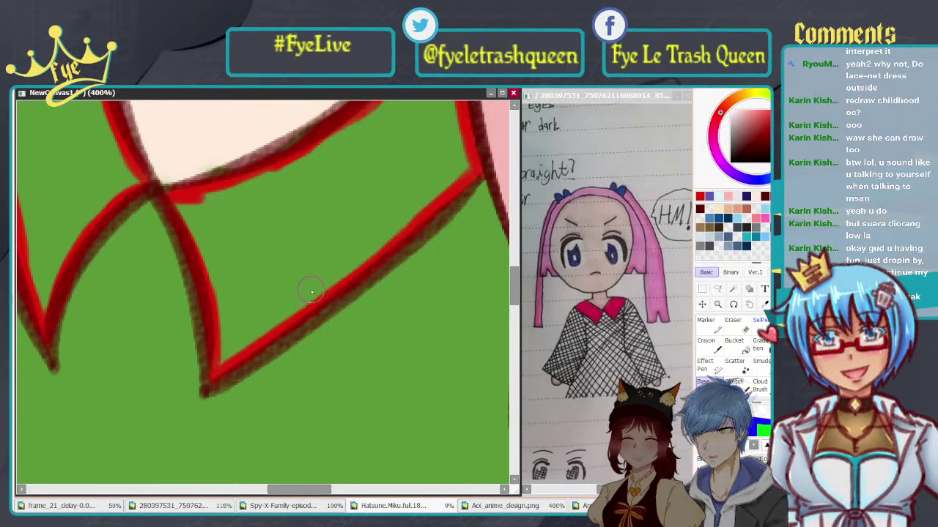
Step: Fill the interiors of both collar flaps with the same red using the Bucket
scroll(303, 283, down, 2)
drag(290, 256, 410, 295)
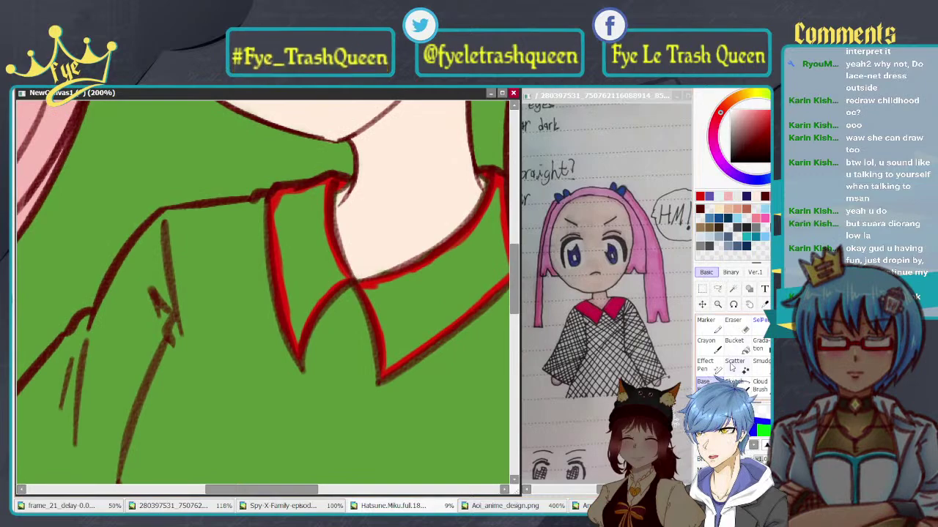
click(734, 343)
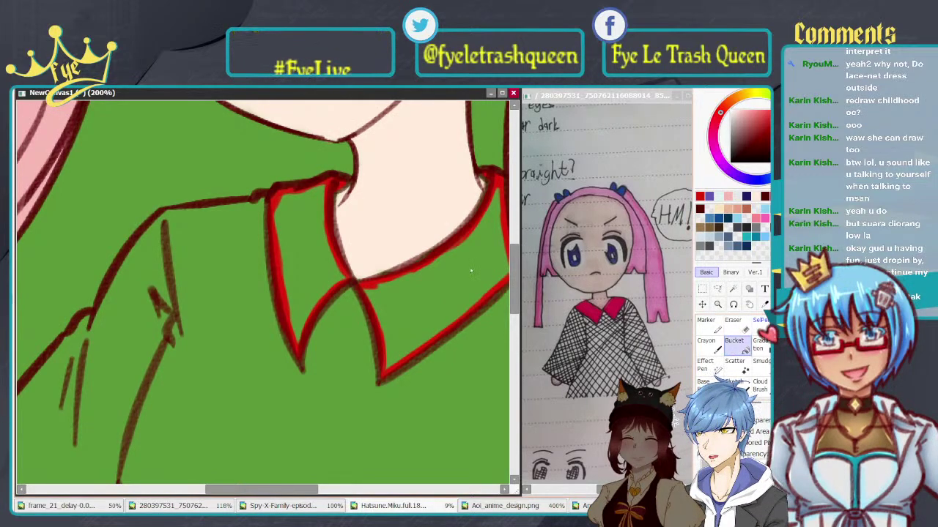
click(410, 323)
click(307, 256)
Step: Shift the collar's bright red to a slightly softer crimson and pick up that new colour
scroll(307, 256, down, 4)
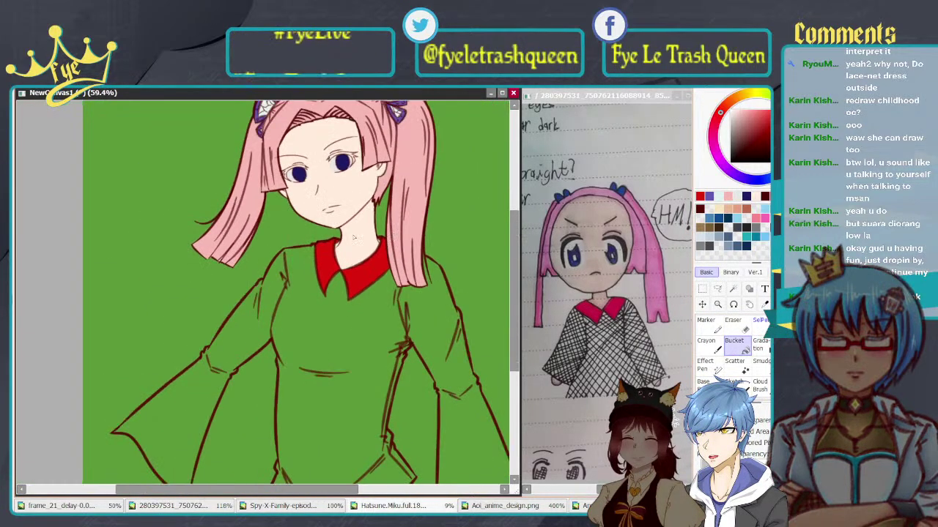
scroll(353, 236, up, 2)
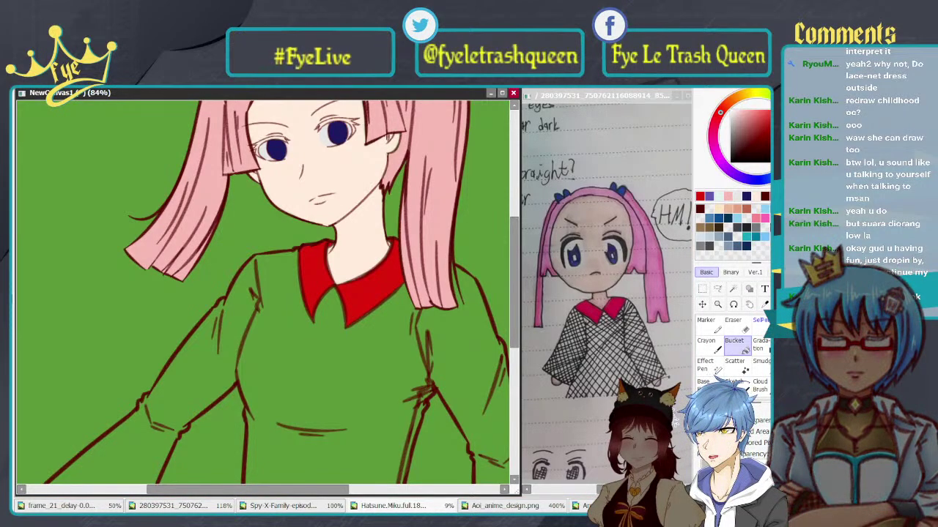
key(ctrl+s)
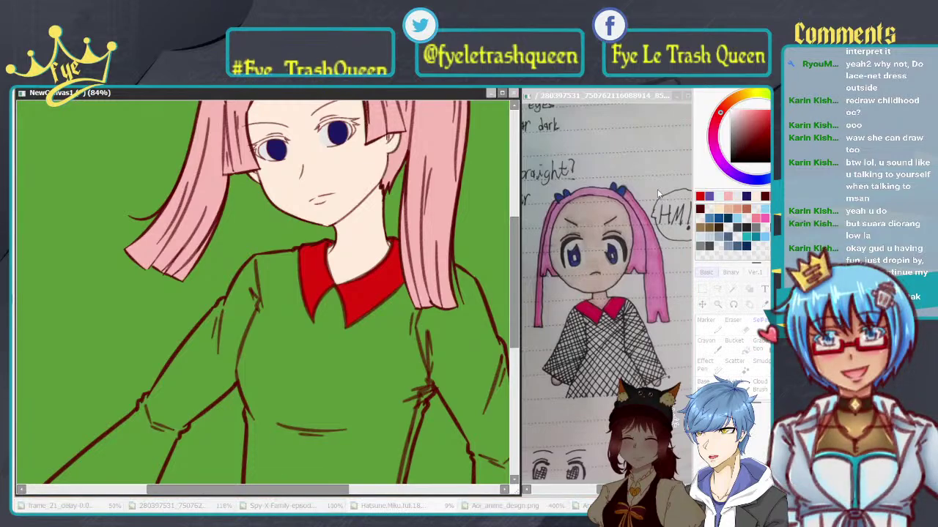
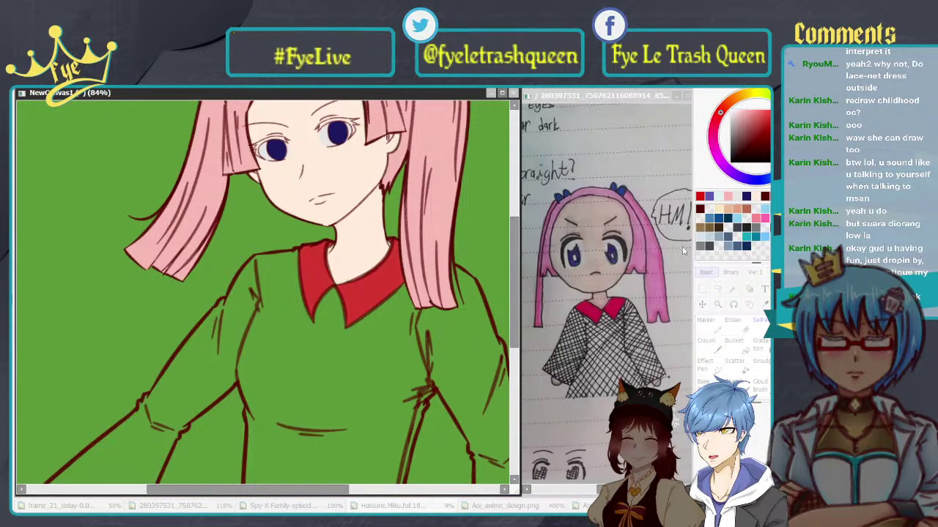
click(384, 300)
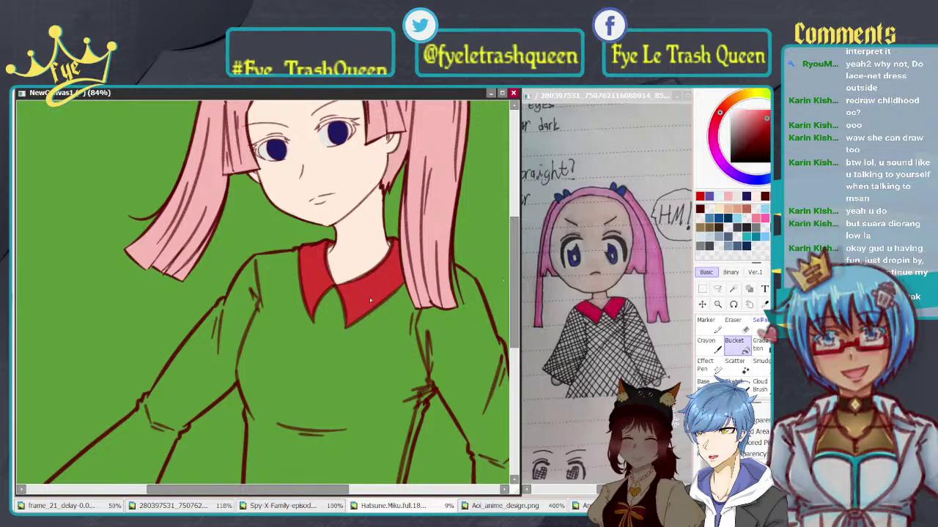
scroll(280, 342, down, 3)
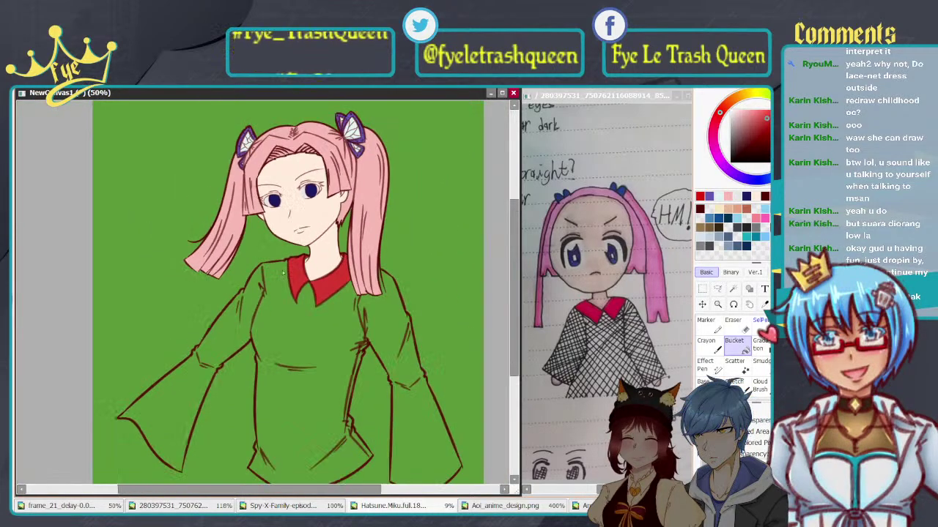
Step: Switch to the Magic Wand and try to select the dress's torso
drag(356, 351, 404, 282)
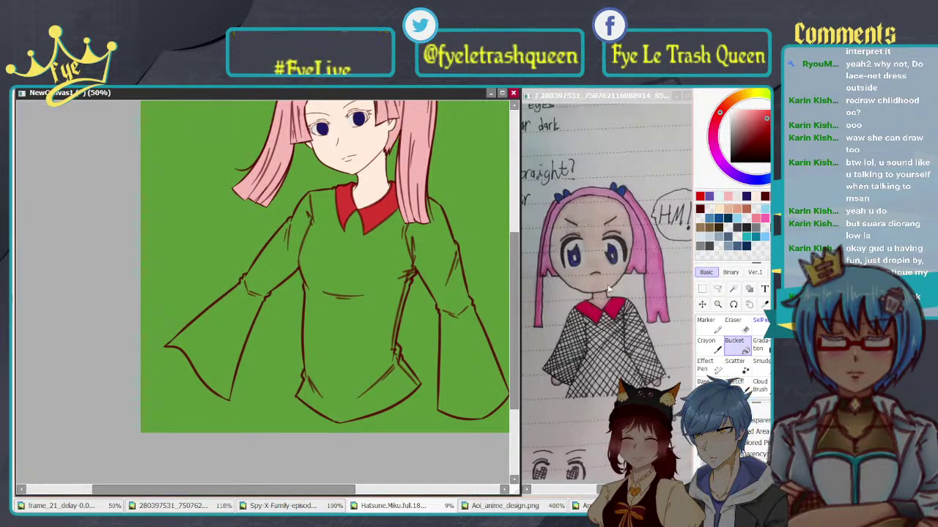
click(732, 288)
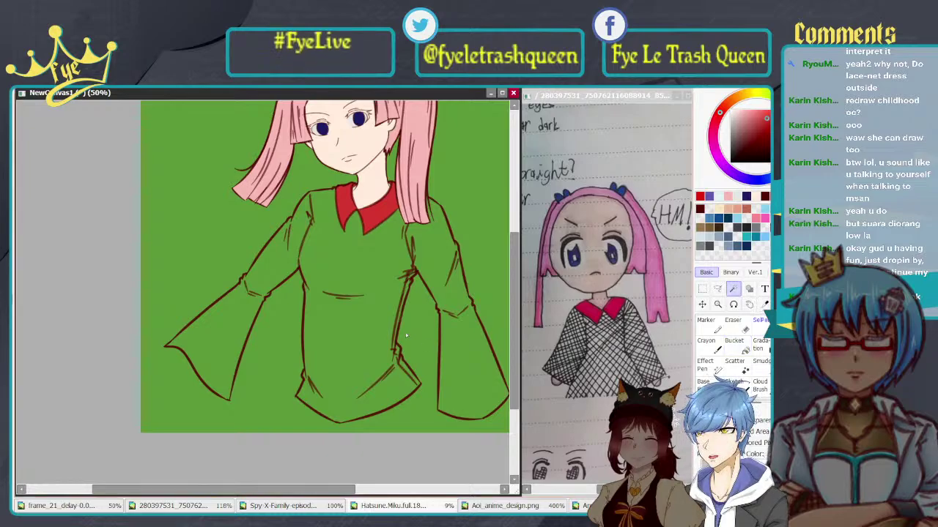
click(380, 286)
key(ctrl+z)
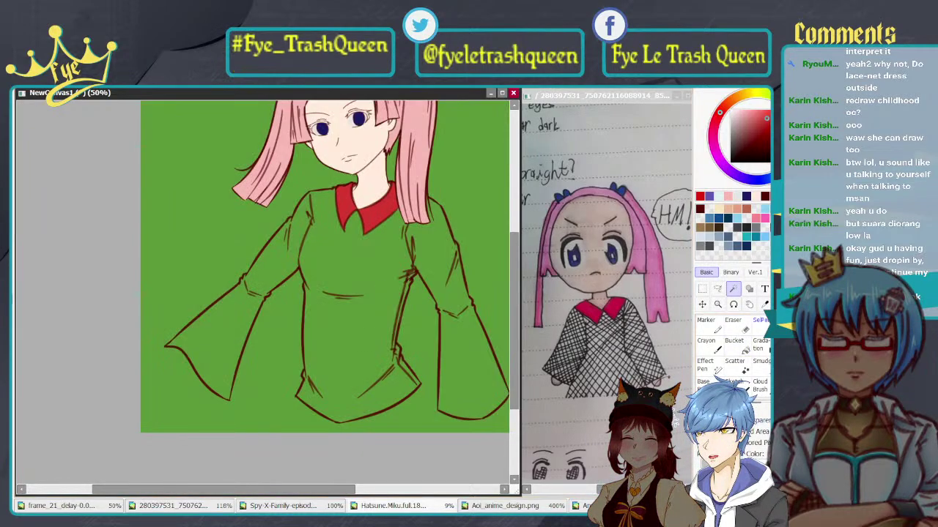
click(341, 326)
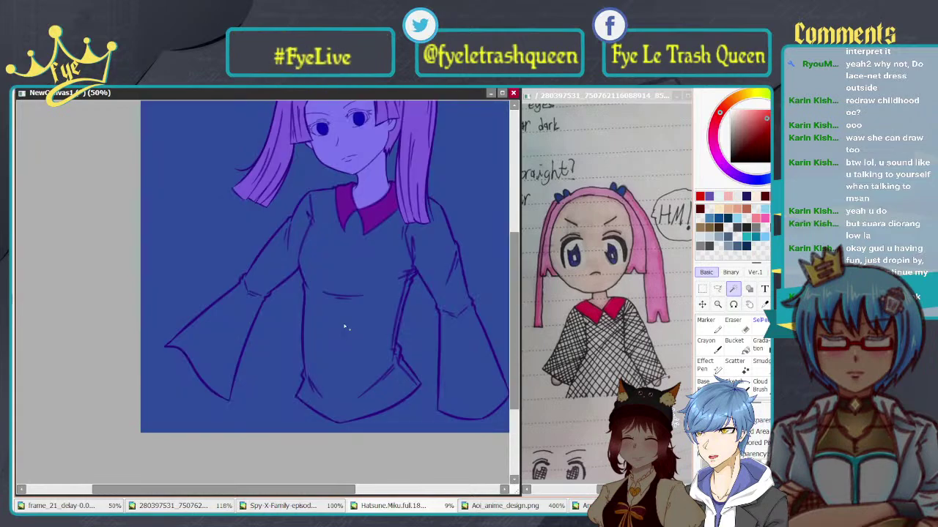
key(ctrl+z)
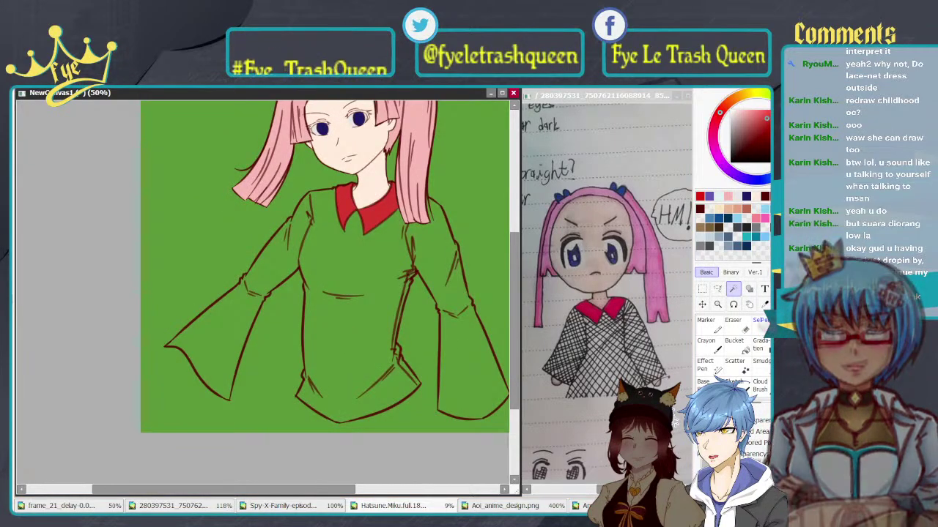
scroll(718, 395, down, 1)
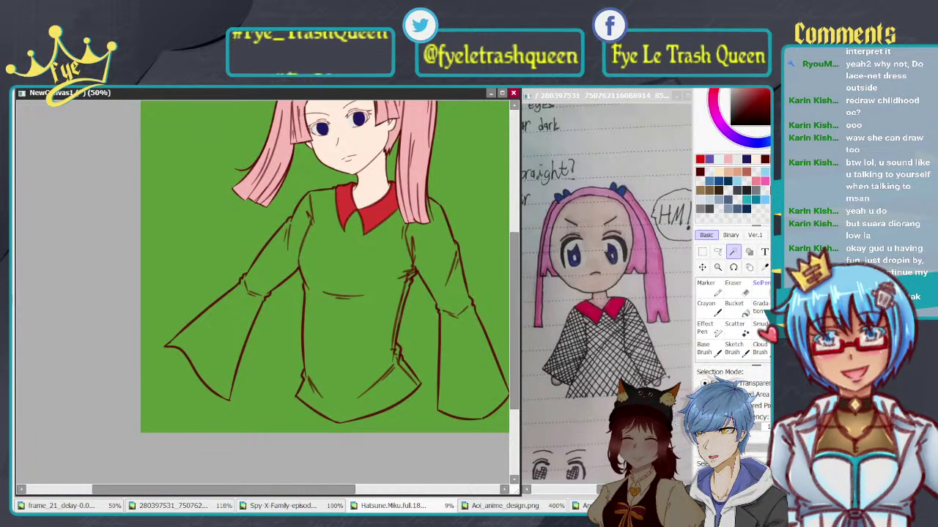
click(349, 332)
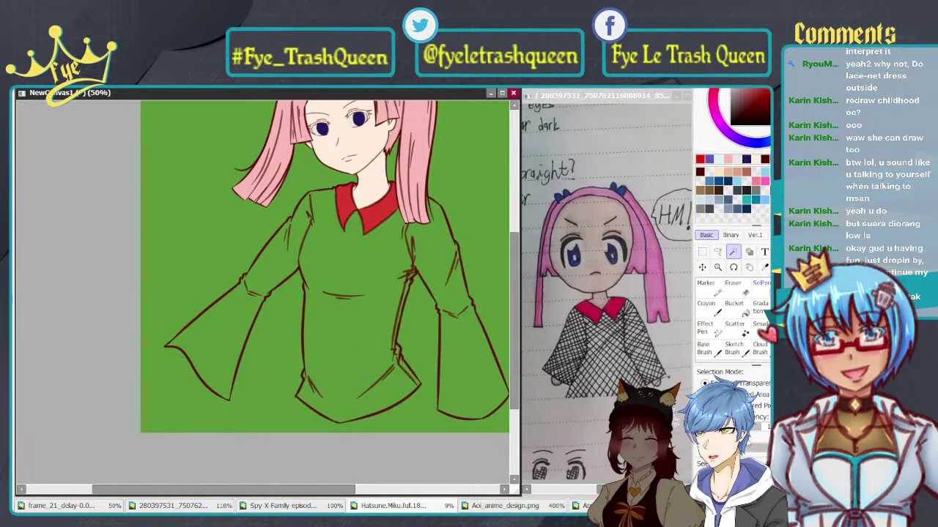
click(460, 366)
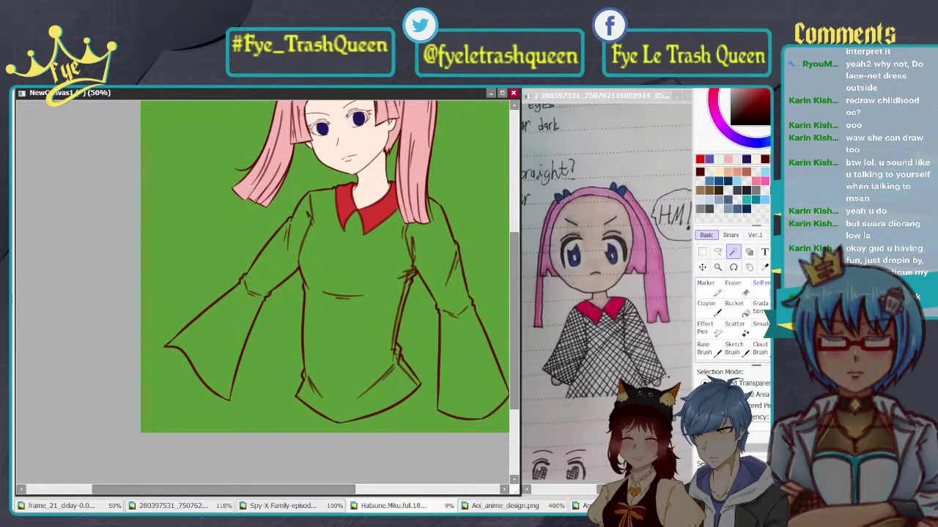
click(381, 359)
key(ctrl+z)
scroll(732, 330, down, 1)
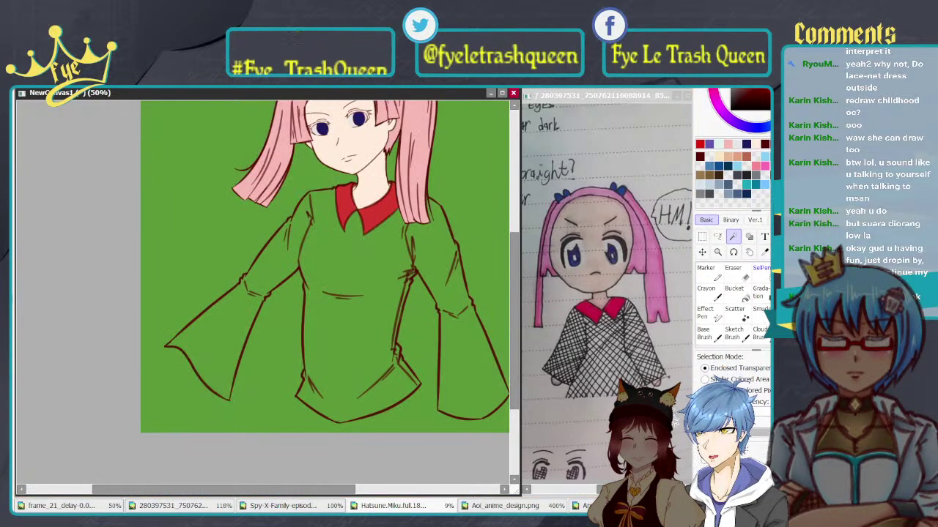
click(364, 383)
key(ctrl+z)
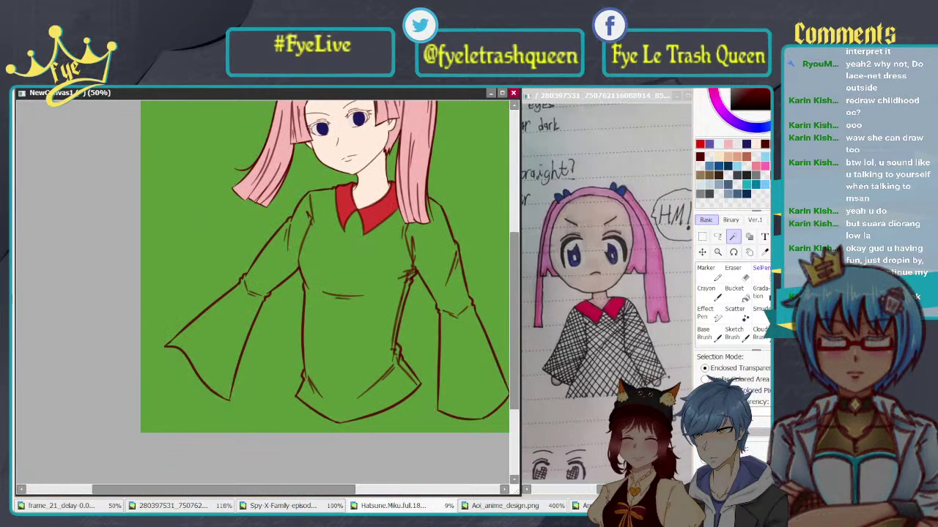
click(373, 282)
key(ctrl+z)
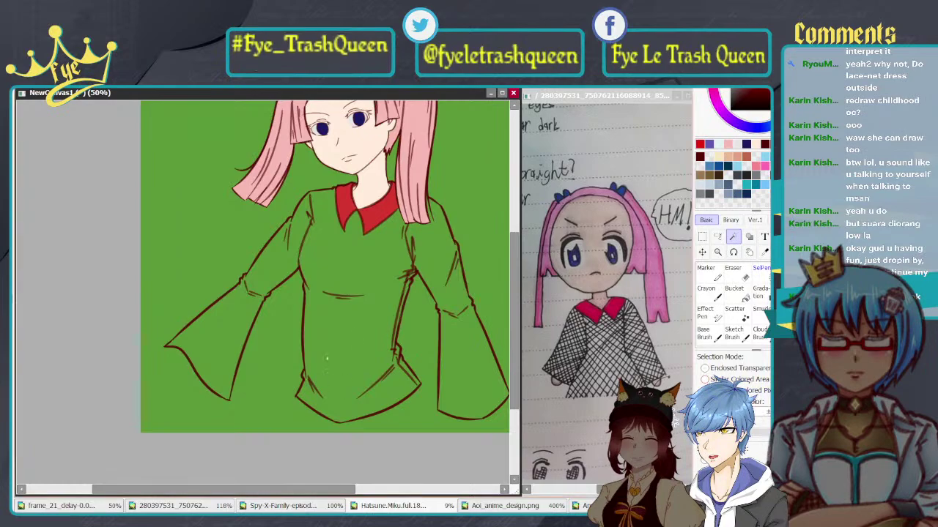
Step: Select the dress's torso with the Magic Wand in Similar Colored Area mode
click(352, 339)
key(ctrl+z)
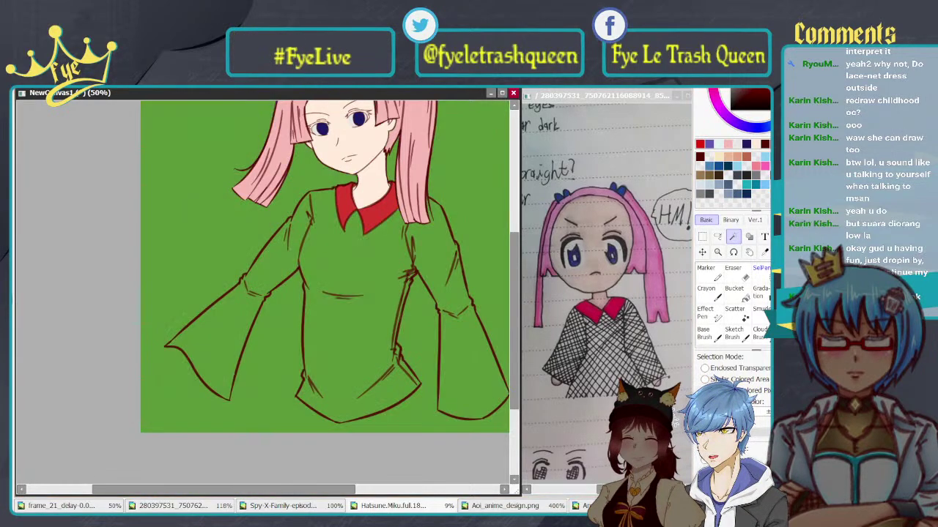
click(408, 370)
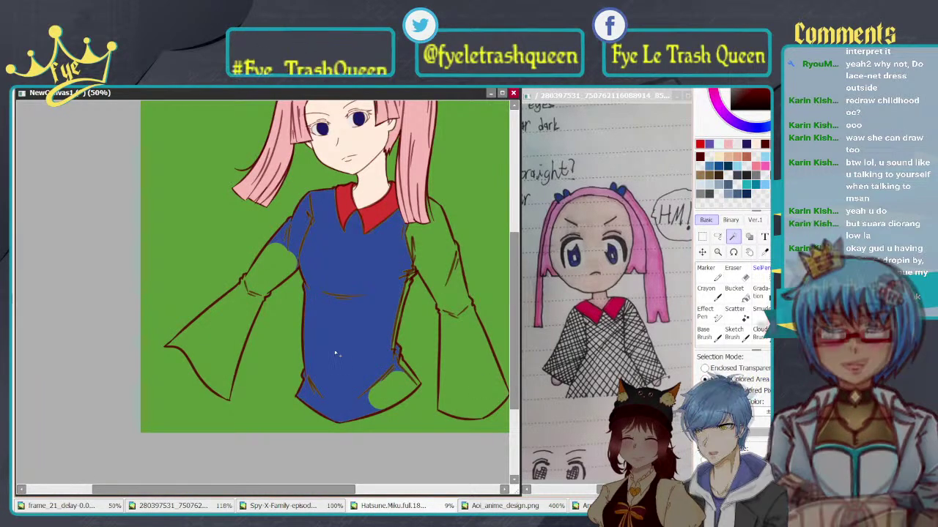
Step: Add the left-hand upper arm, its flared sleeve and the torso's unselected lower hem corner to the selection
scroll(293, 308, up, 1)
click(231, 284)
mouse_move(252, 328)
mouse_down()
mouse_move(404, 234)
mouse_move(399, 241)
mouse_up()
click(331, 300)
scroll(337, 299, down, 1)
drag(379, 311, 323, 275)
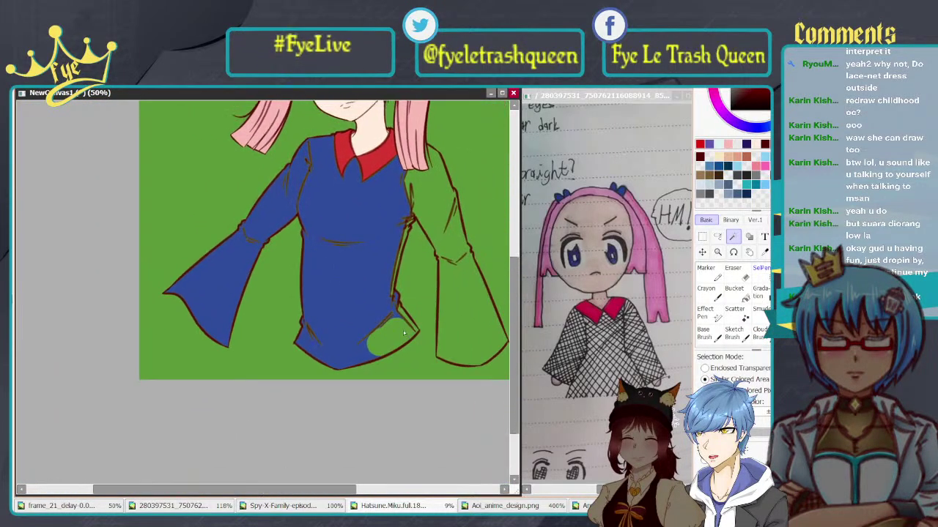
scroll(426, 294, up, 1)
click(385, 351)
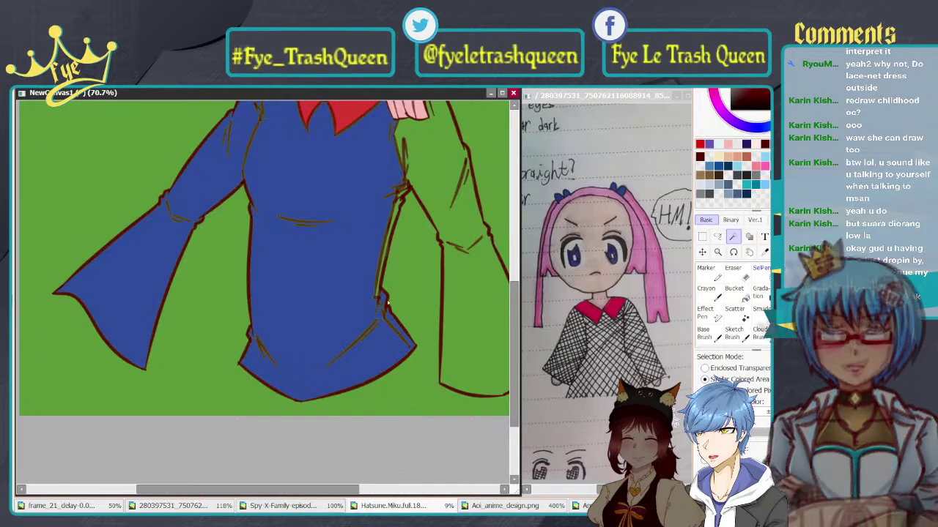
Step: Add the right-hand upper arm and its flared sleeve to the dress selection with the Magic Wand
scroll(387, 302, up, 3)
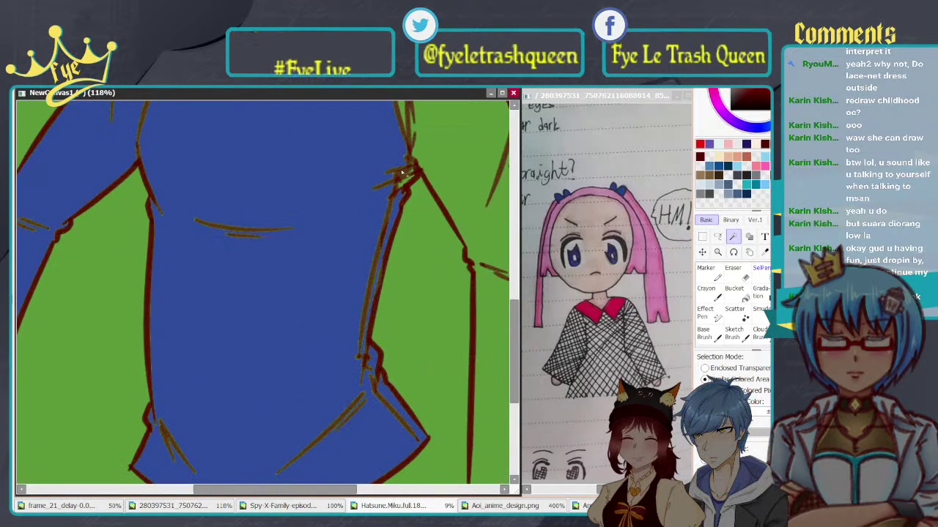
scroll(442, 164, down, 4)
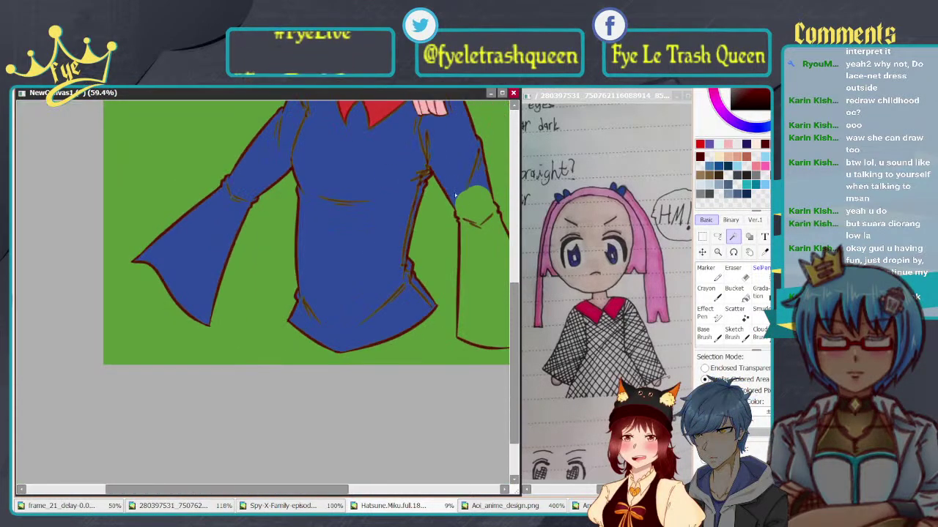
click(455, 195)
click(489, 278)
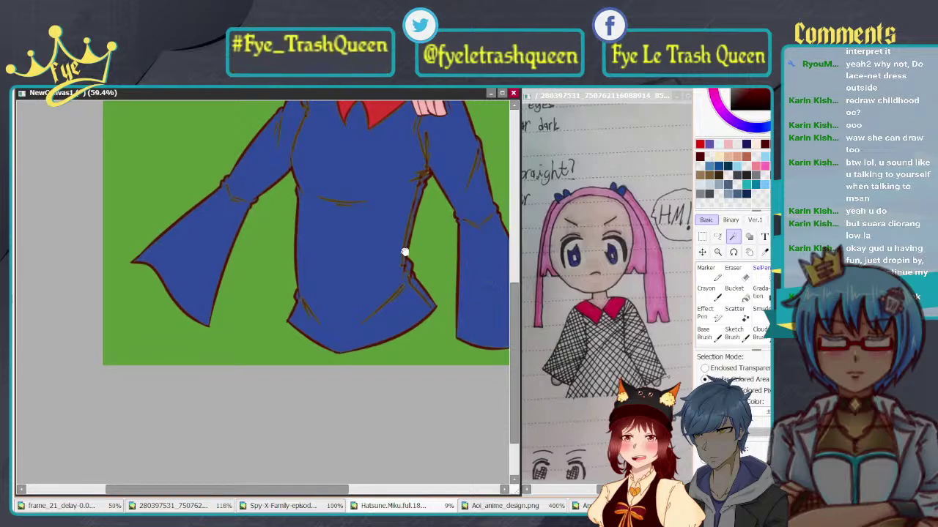
drag(406, 253, 373, 323)
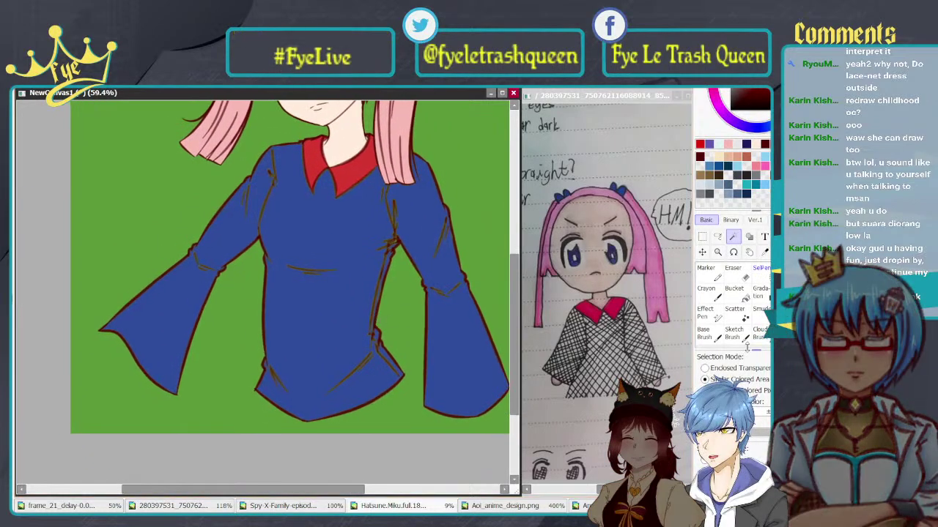
Step: Switch to the Selection Pen and paint the left-hand elbow's crease lines and notched edges into the selection
click(764, 277)
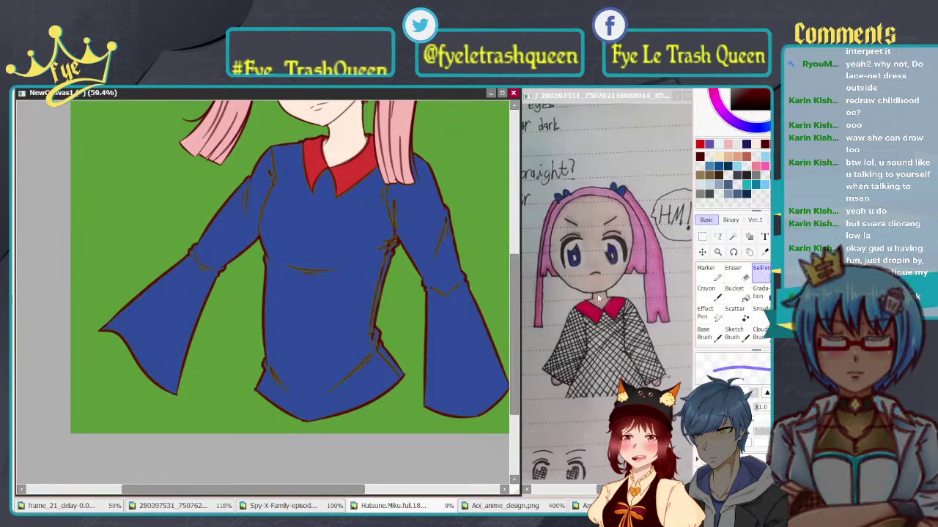
scroll(405, 290, down, 3)
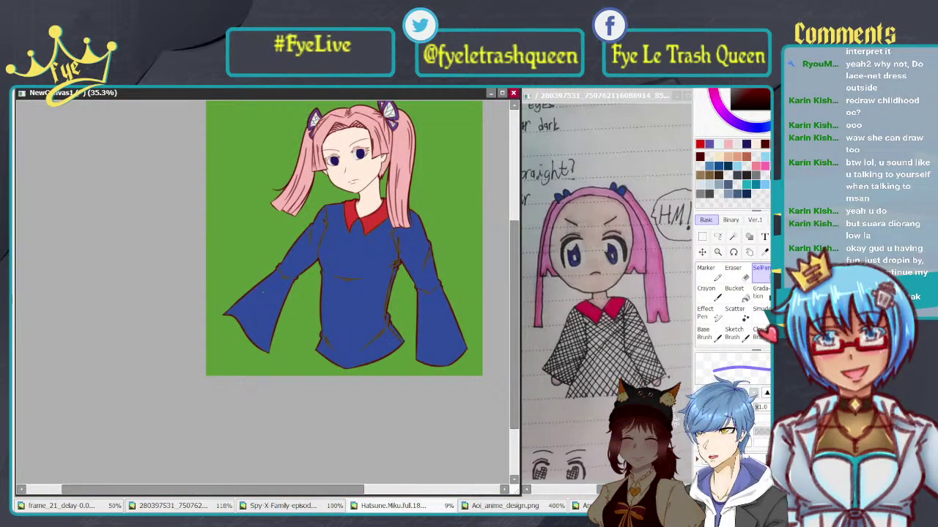
scroll(272, 288, up, 2)
scroll(272, 288, up, 6)
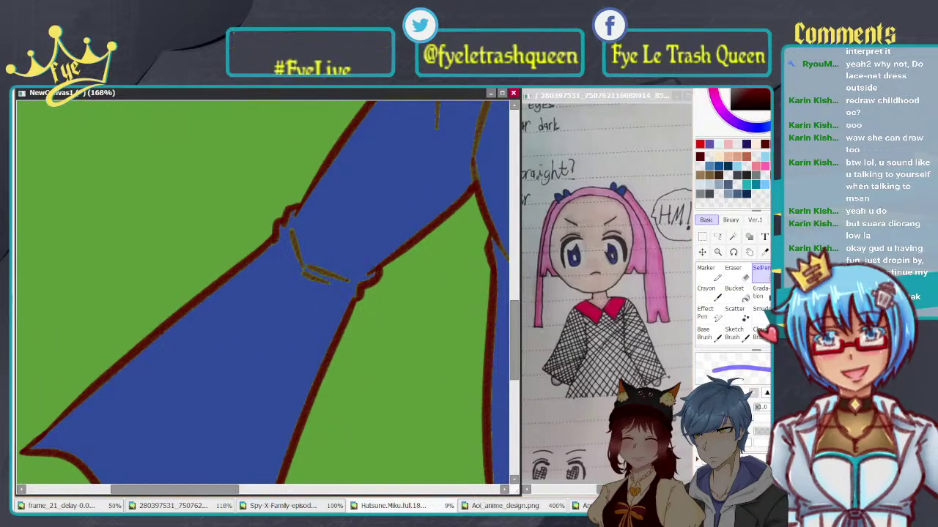
scroll(732, 308, down, 2)
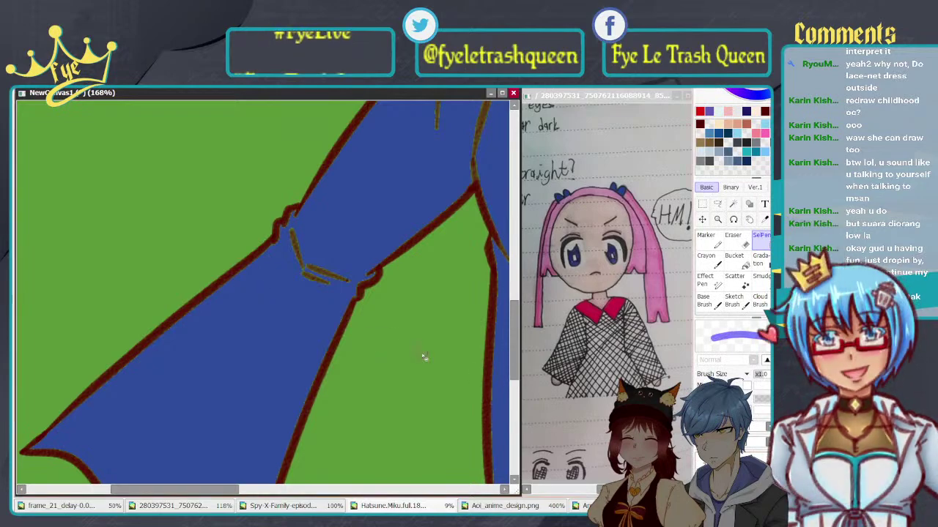
click(290, 233)
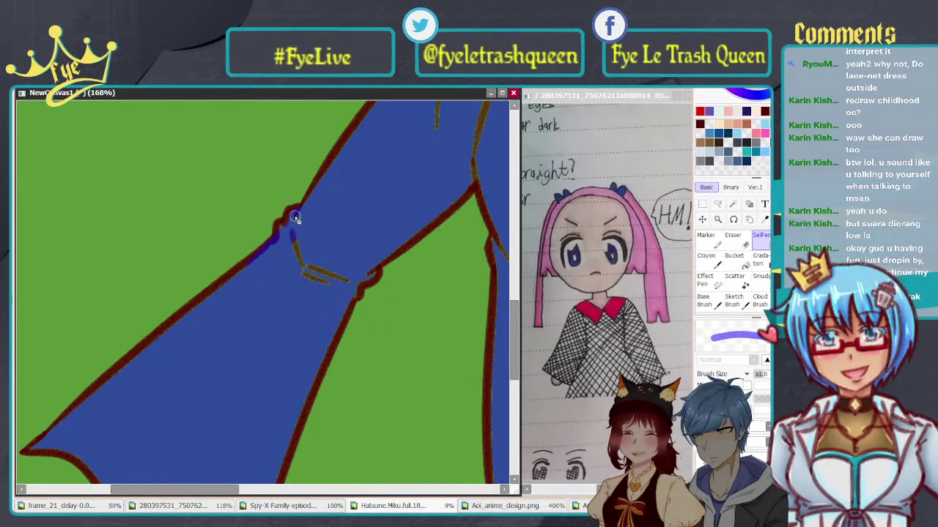
mouse_move(292, 231)
mouse_down()
mouse_move(302, 269)
mouse_move(332, 279)
mouse_up()
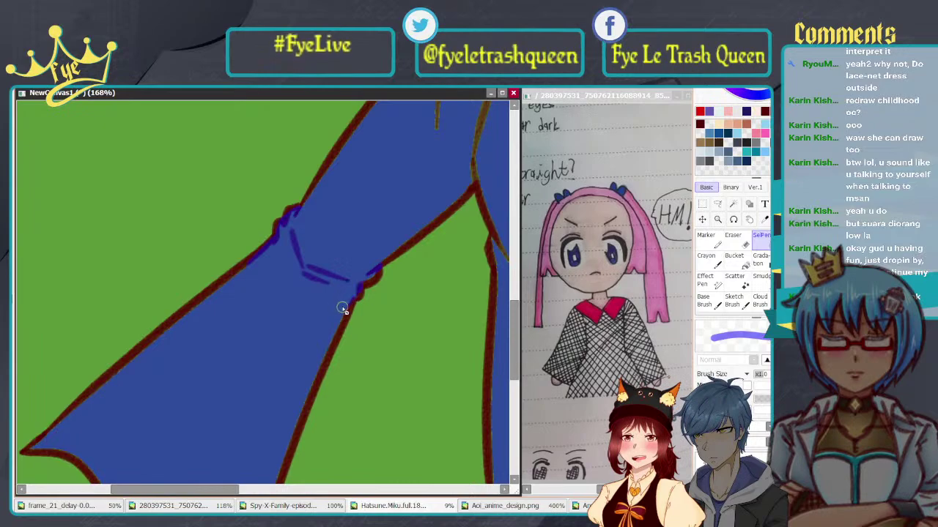
Step: Extend the selection onto the outline of the left-hand flared sleeve along both long edges and the curved hem
drag(339, 310, 417, 203)
mouse_move(356, 177)
mouse_down()
mouse_move(391, 175)
mouse_move(253, 297)
mouse_up()
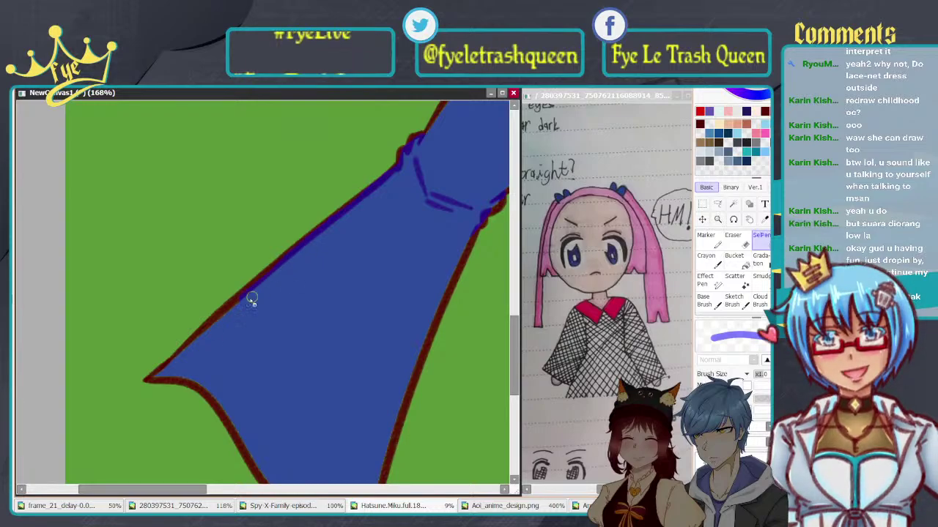
drag(207, 340, 295, 305)
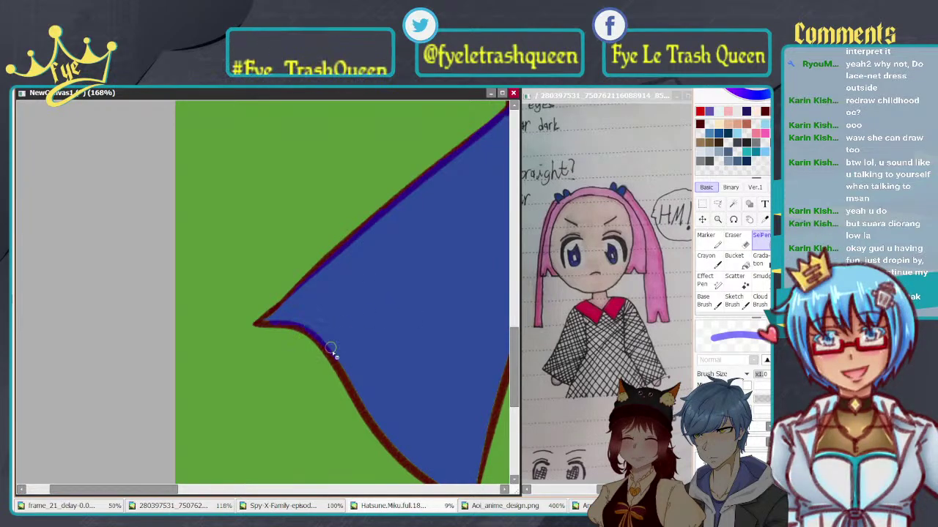
drag(364, 398, 227, 318)
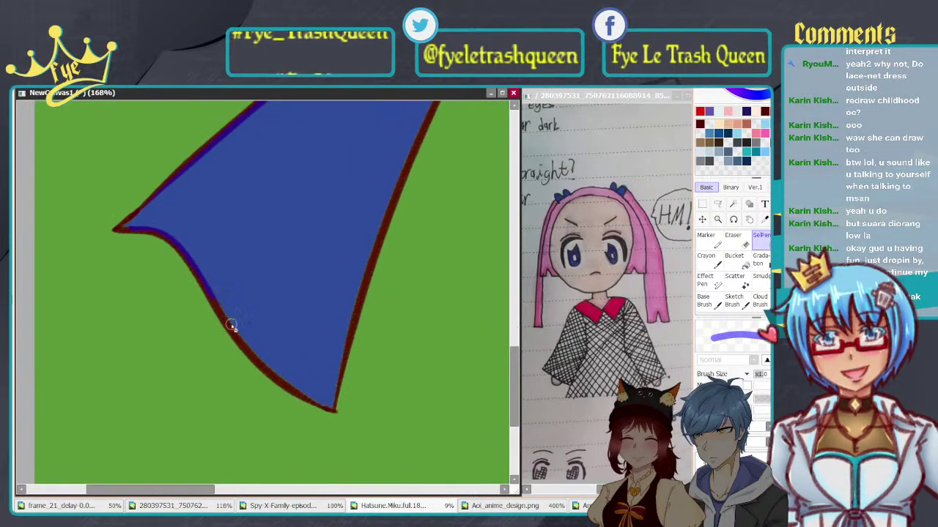
mouse_move(262, 358)
mouse_down()
mouse_move(280, 372)
mouse_move(256, 352)
mouse_move(322, 398)
mouse_up()
drag(394, 178, 352, 319)
drag(392, 160, 304, 342)
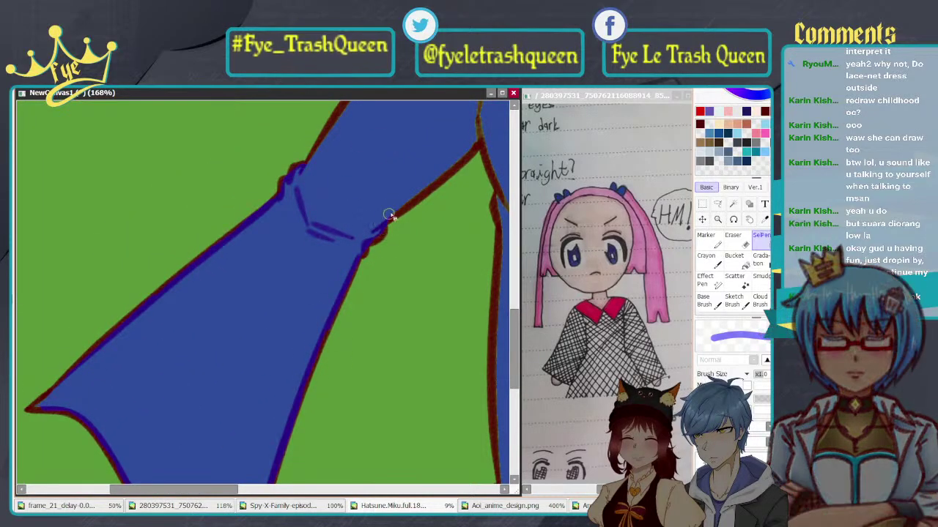
Step: Paint the left-hand upper arm's inner edges, armpit line, shoulder seam and short fold lines into the selection
drag(478, 137, 400, 201)
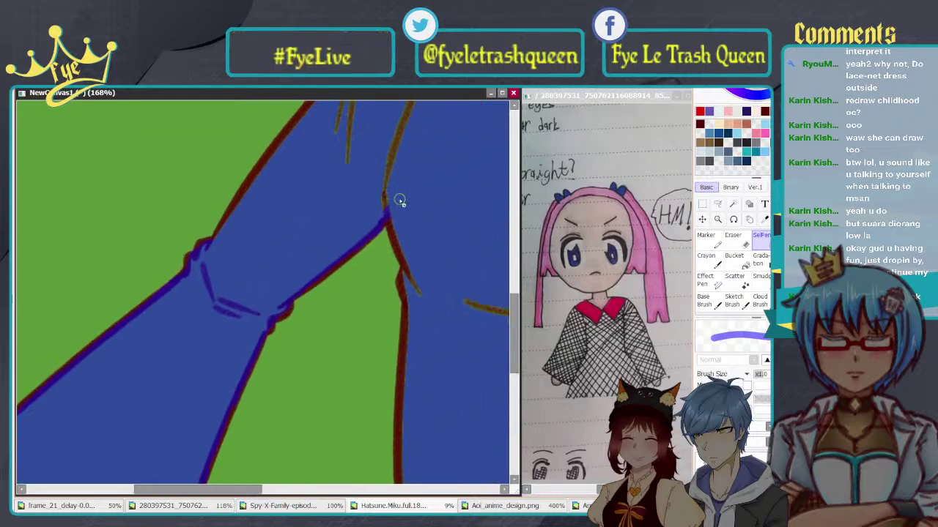
mouse_move(385, 163)
mouse_down()
mouse_move(335, 257)
mouse_move(355, 261)
mouse_up()
drag(228, 342, 283, 260)
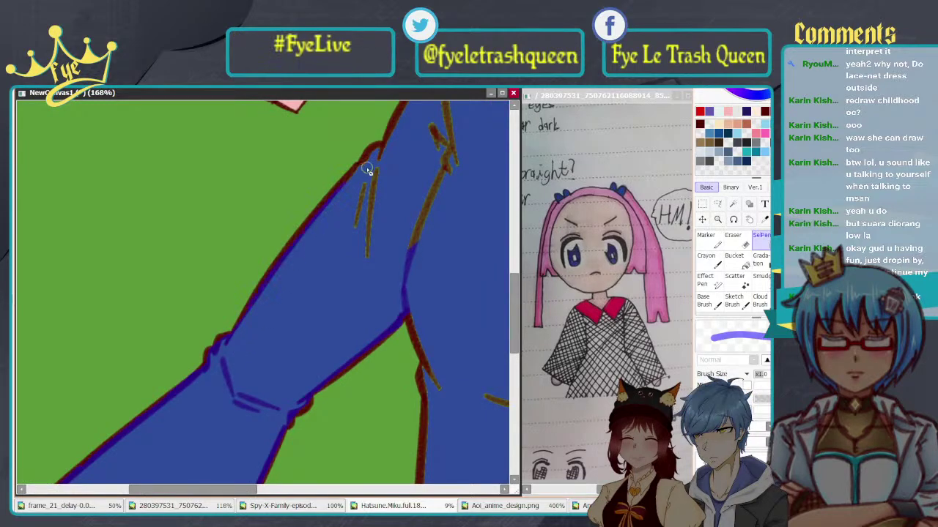
drag(385, 148, 378, 159)
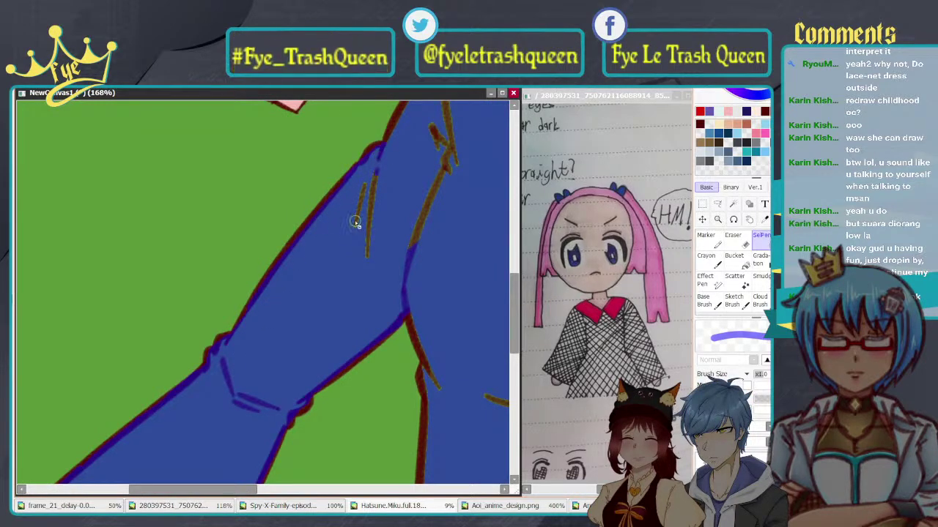
mouse_move(356, 225)
mouse_down()
mouse_move(364, 185)
mouse_move(368, 252)
mouse_up()
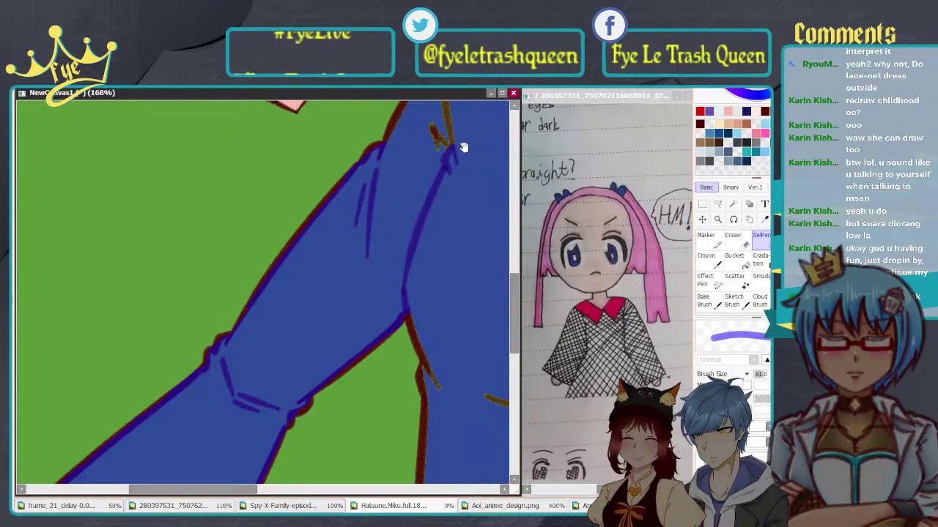
Step: Extend the selection over the left-hand shoulder's outline and along the dress edge beneath both points of the red collar
mouse_move(463, 148)
mouse_down()
mouse_move(385, 232)
mouse_move(367, 204)
mouse_up()
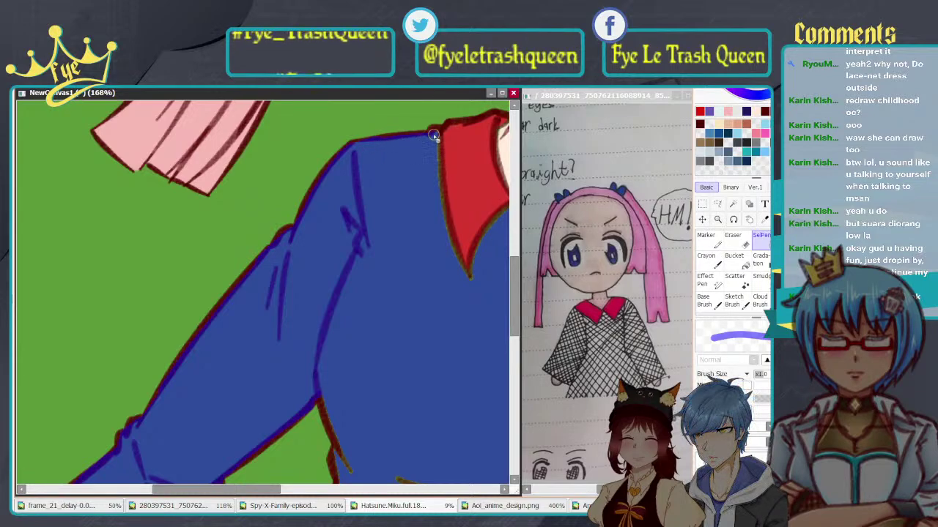
drag(428, 141, 431, 146)
drag(430, 181, 358, 205)
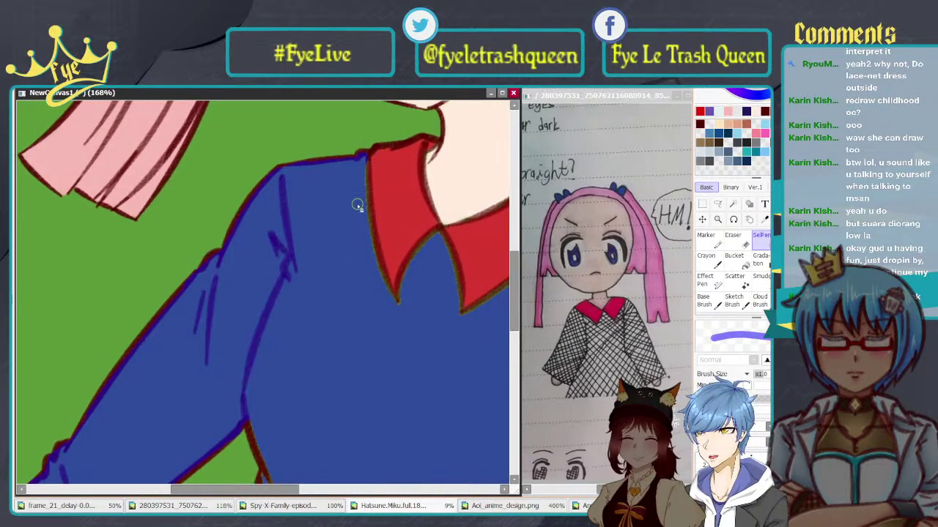
click(360, 156)
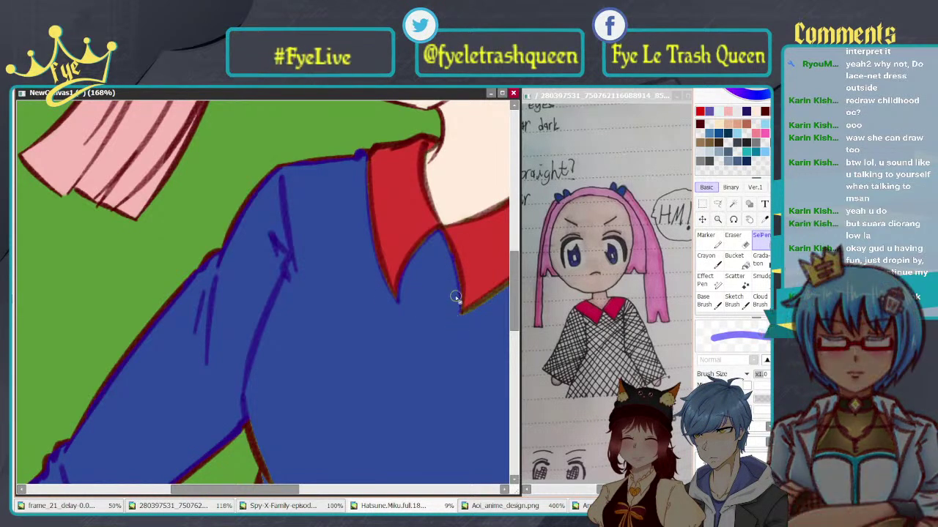
drag(425, 308, 318, 282)
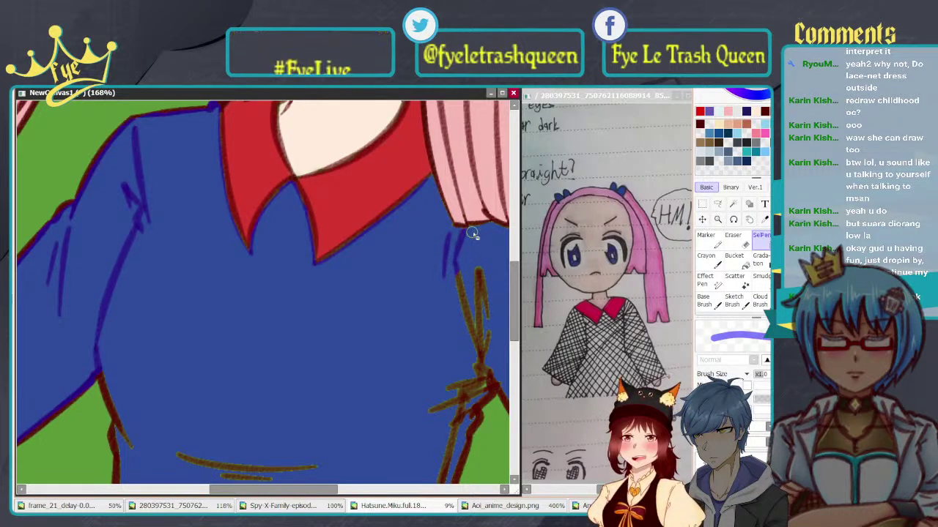
Step: Paint the crease lines below the right-hand pigtail and the cluster of armpit wrinkles into the selection
mouse_move(449, 279)
mouse_down()
mouse_move(359, 181)
mouse_move(343, 253)
mouse_up()
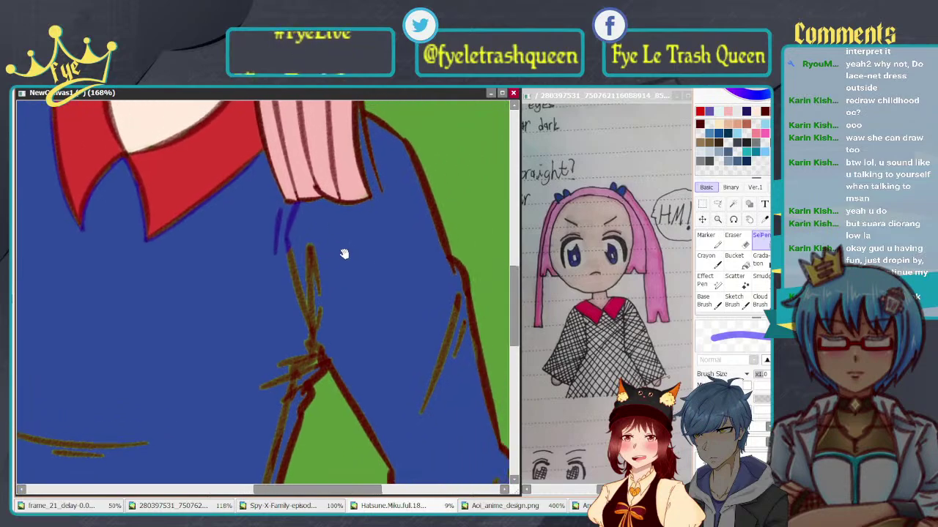
drag(381, 179, 389, 199)
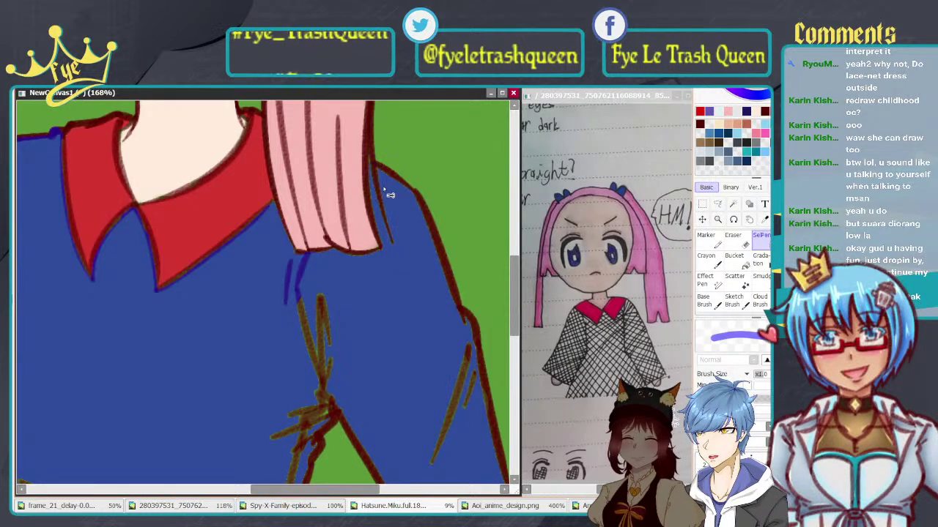
mouse_move(356, 310)
mouse_down()
mouse_move(389, 216)
mouse_move(375, 178)
mouse_move(362, 213)
mouse_move(385, 217)
mouse_move(393, 235)
mouse_up()
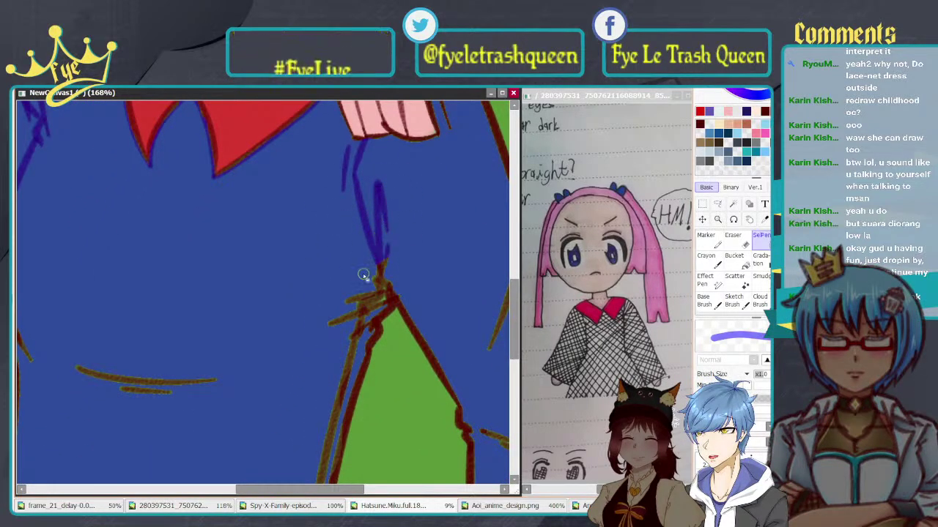
mouse_move(362, 274)
mouse_down()
mouse_move(336, 313)
mouse_move(343, 308)
mouse_move(341, 325)
mouse_move(385, 296)
mouse_move(330, 323)
mouse_move(335, 345)
mouse_move(365, 332)
mouse_up()
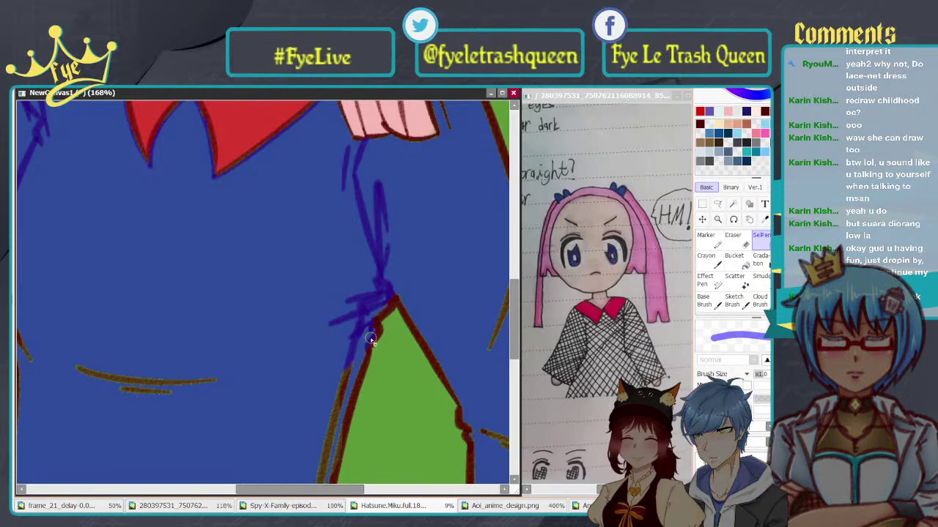
Step: Add the right-hand upper arm's fold lines, shoulder outline and inner arm edges to the selection
drag(433, 287, 266, 318)
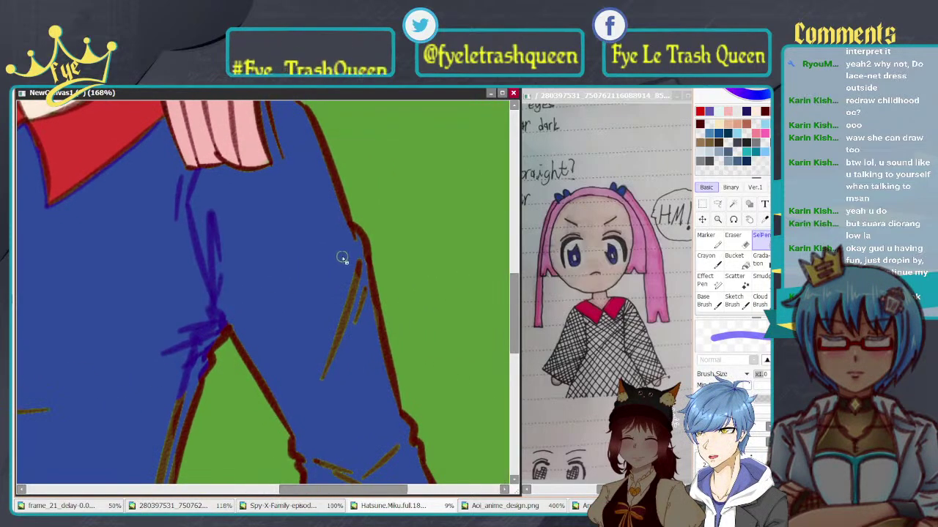
drag(362, 263, 340, 319)
mouse_move(324, 376)
mouse_down()
mouse_move(352, 297)
mouse_move(323, 369)
mouse_move(365, 284)
mouse_up()
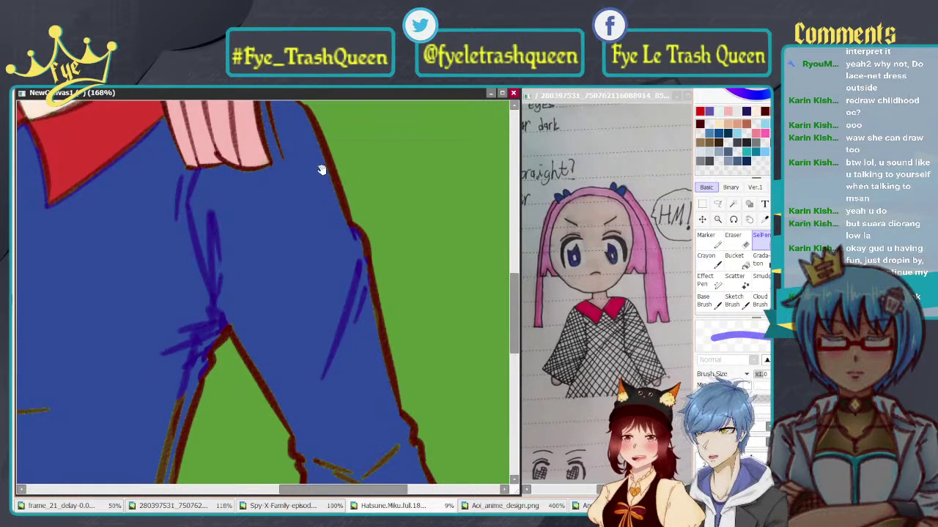
scroll(303, 179, up, 2)
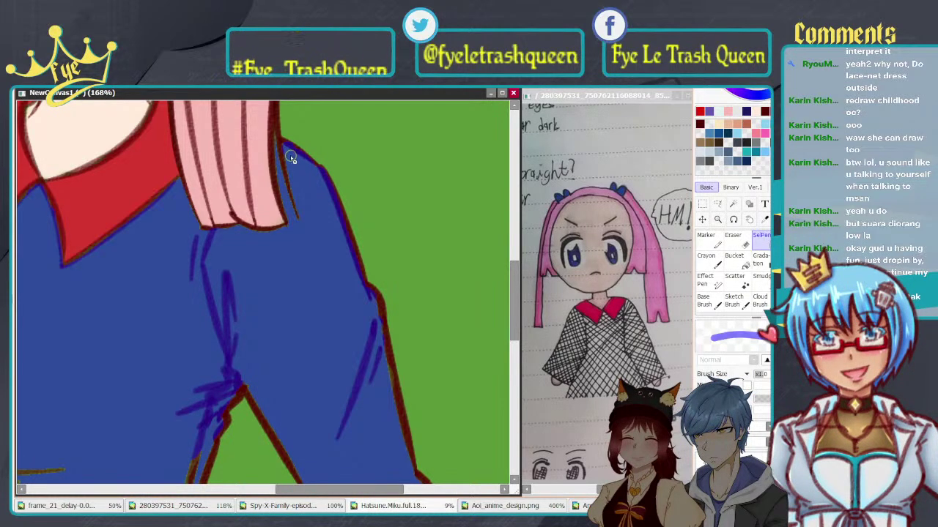
drag(333, 353, 280, 132)
drag(330, 225, 337, 237)
drag(329, 139, 343, 202)
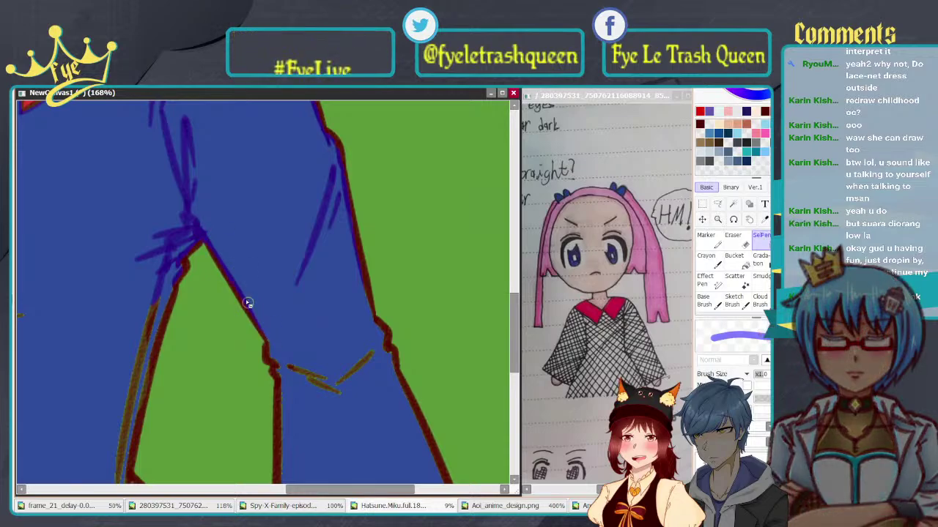
Step: Paint the double line down the torso's right-hand side, from the armpit to the waist notch, into the selection
drag(298, 307, 422, 152)
mouse_move(274, 168)
mouse_down()
mouse_move(245, 246)
mouse_move(268, 218)
mouse_move(241, 300)
mouse_move(244, 326)
mouse_up()
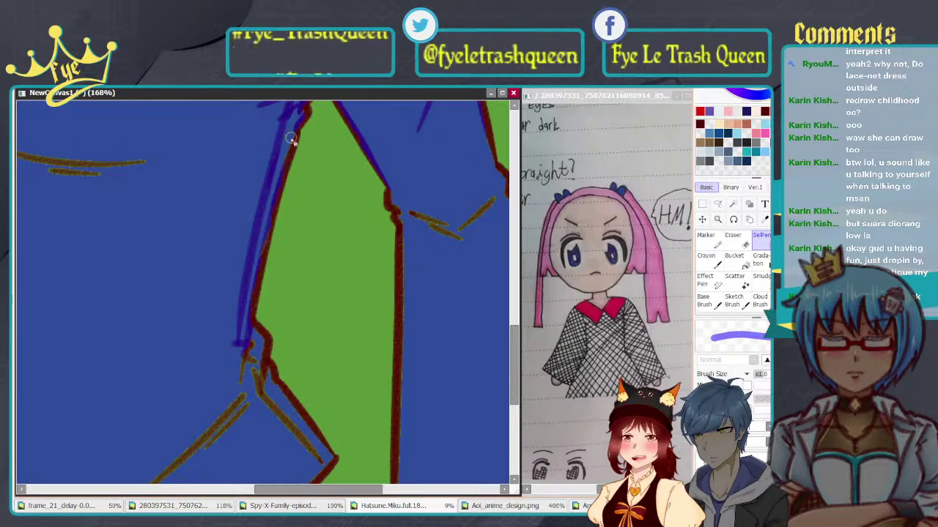
drag(290, 137, 246, 311)
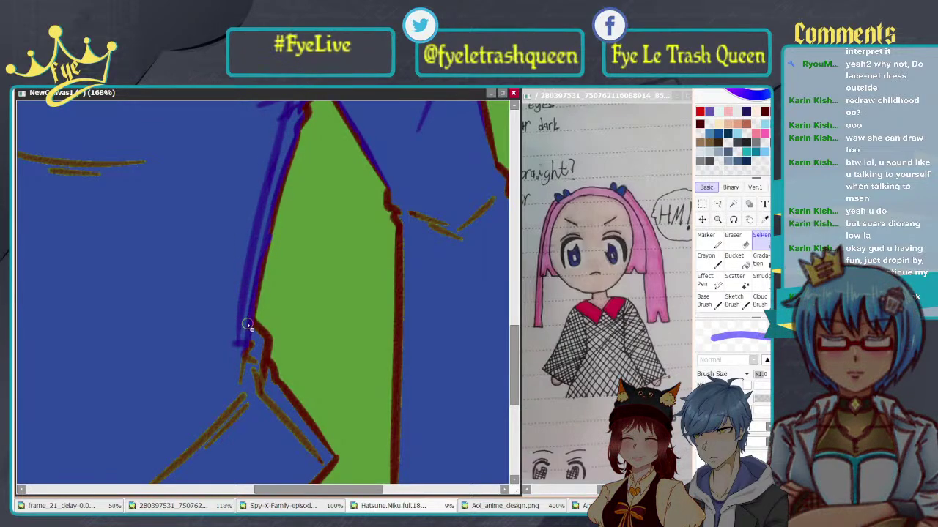
Step: Paint the right-hand sleeve's elbow creases, both flared side edges and curved hem into the selection
drag(358, 183, 260, 230)
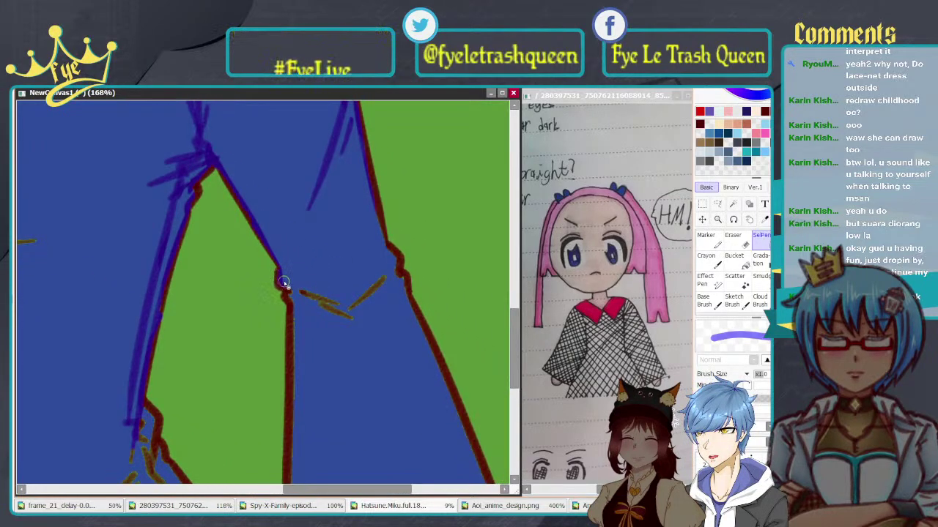
mouse_move(305, 298)
mouse_down()
mouse_move(329, 295)
mouse_move(344, 315)
mouse_up()
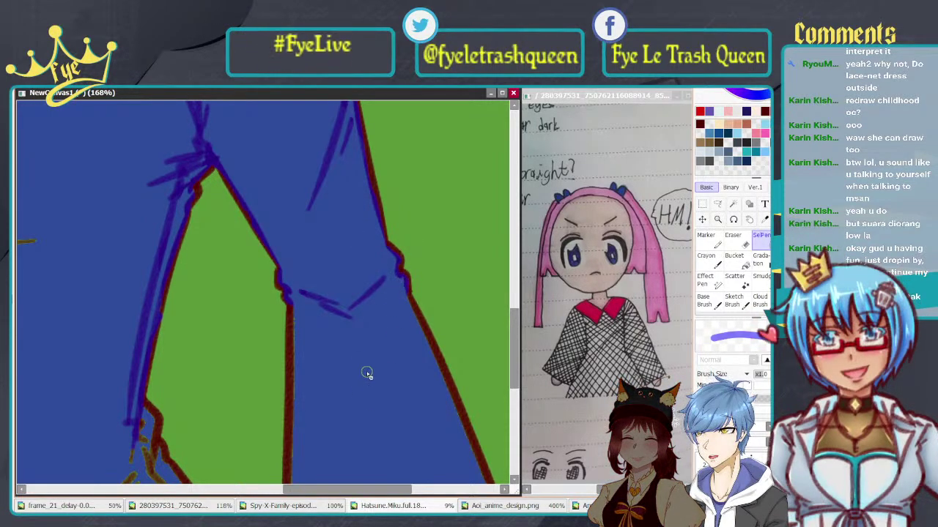
drag(343, 324, 329, 196)
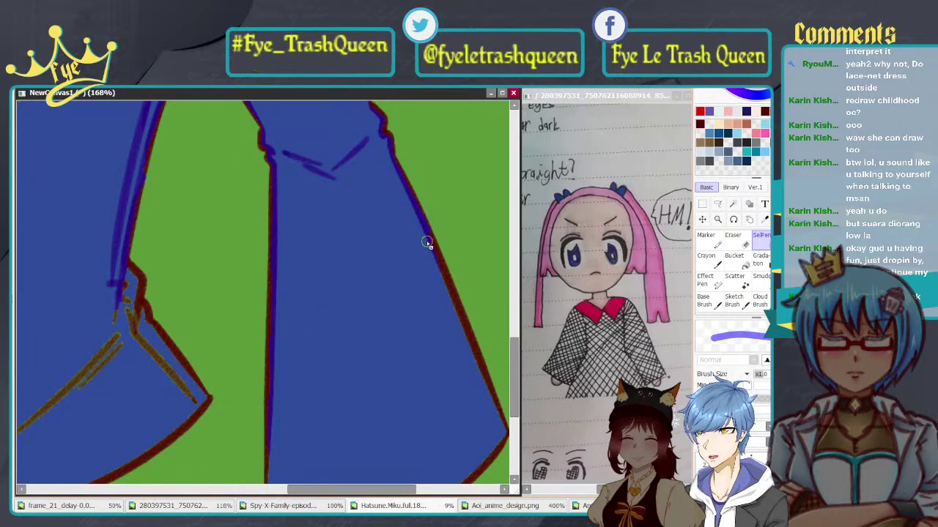
drag(465, 351, 429, 262)
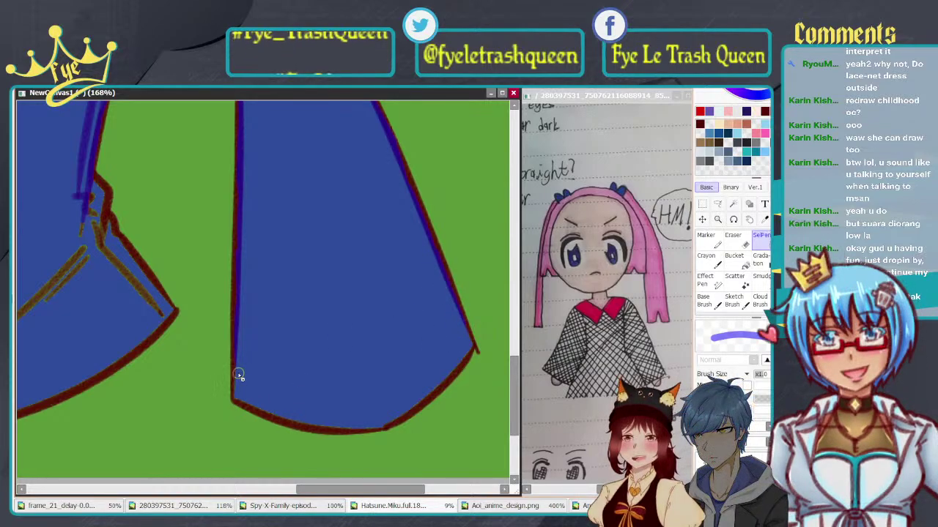
mouse_move(241, 398)
mouse_down()
mouse_move(368, 434)
mouse_move(328, 425)
mouse_move(355, 425)
mouse_up()
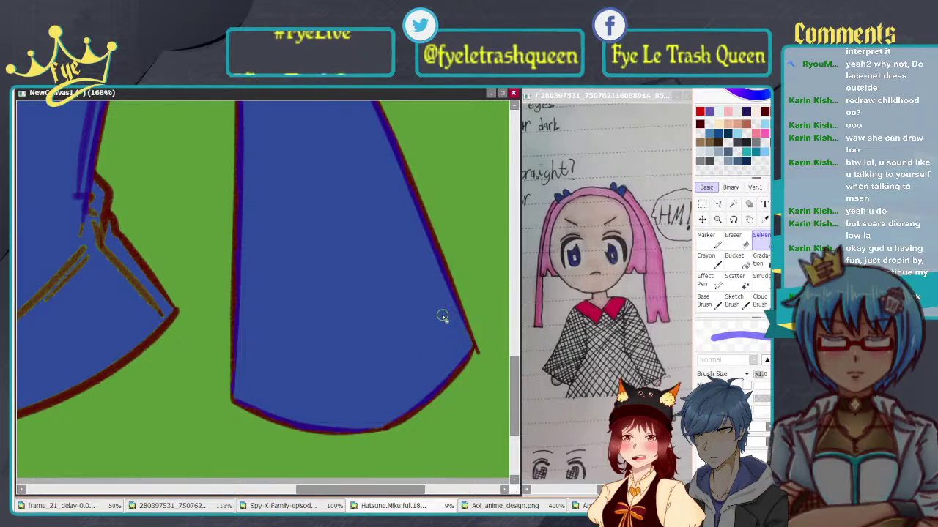
Step: Add the torso's left-hand outline below the armpit and the two crease lines under the bust to the selection
scroll(441, 318, down, 4)
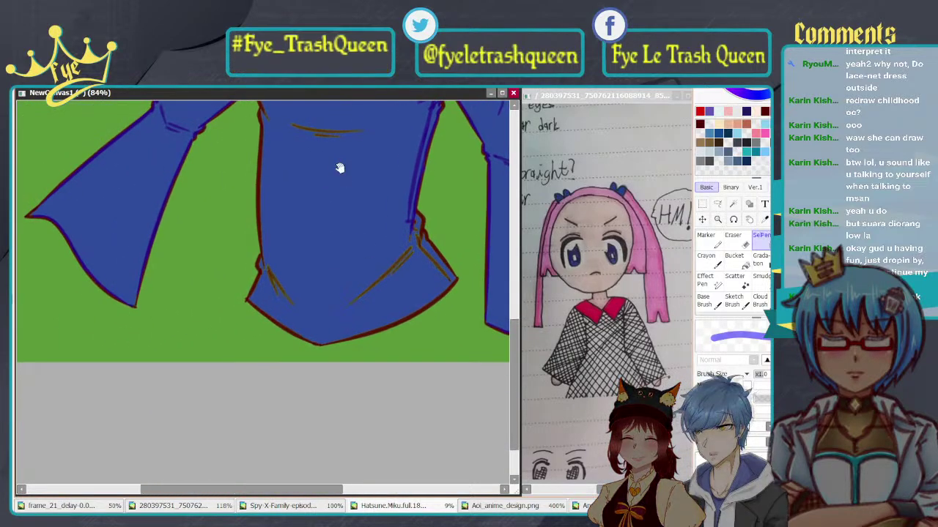
drag(339, 168, 351, 263)
scroll(272, 185, up, 4)
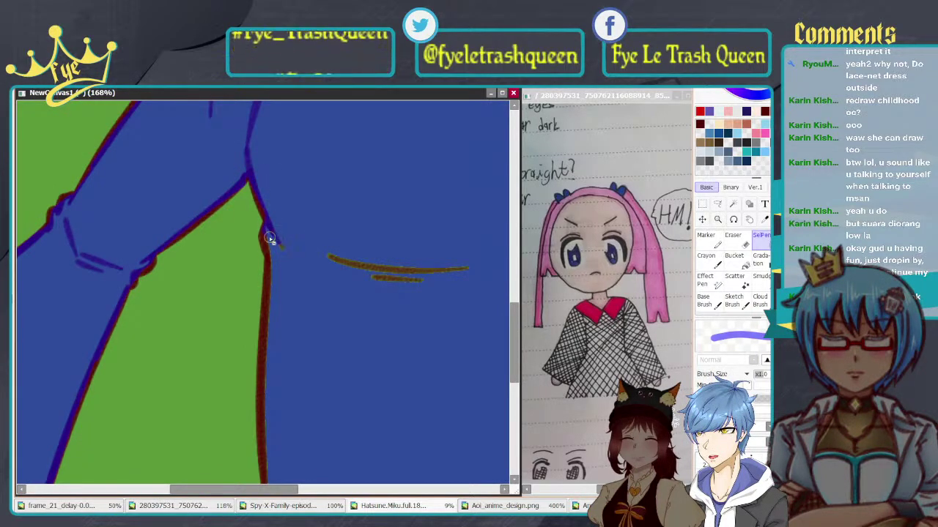
drag(268, 232, 272, 256)
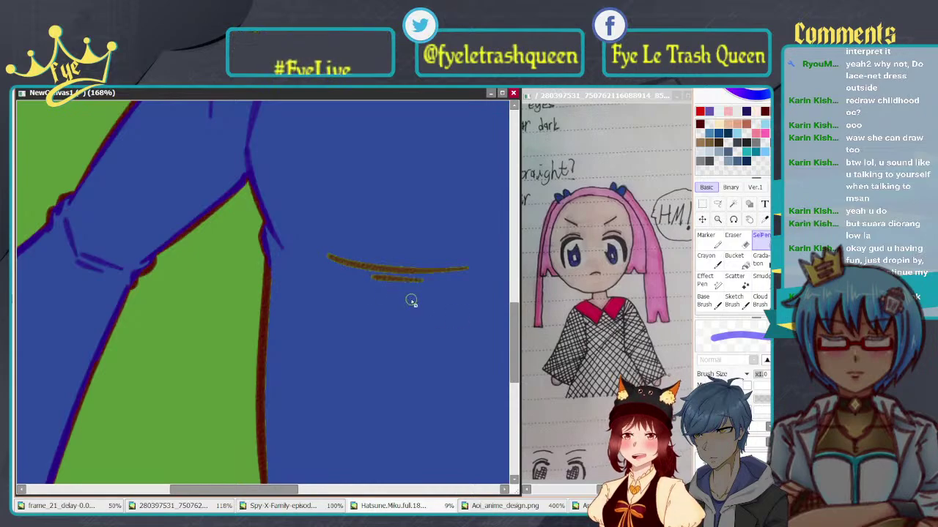
mouse_move(361, 270)
mouse_down()
mouse_move(355, 242)
mouse_move(340, 291)
mouse_move(387, 269)
mouse_up()
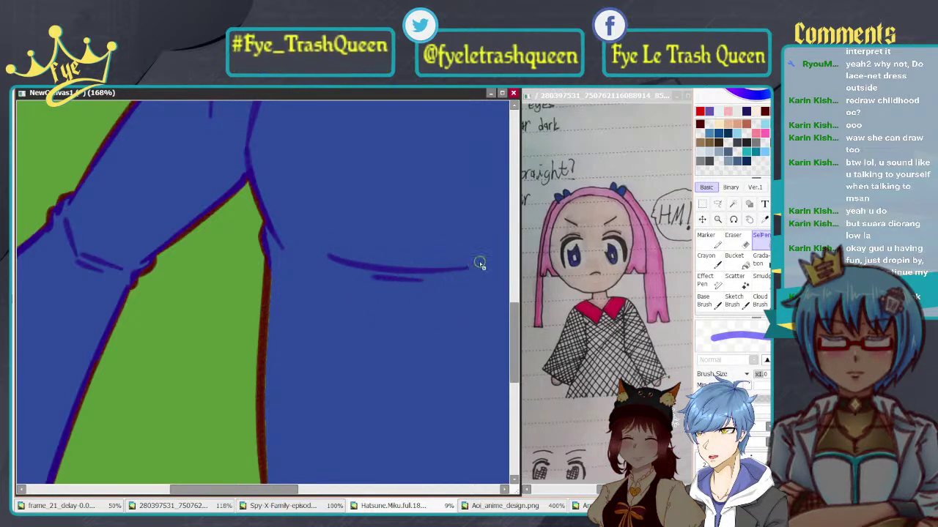
Step: Paint the torso's lower left-hand edge, the waist notches and the diagonal fold lines at both hips into the selection
scroll(272, 193, down, 3)
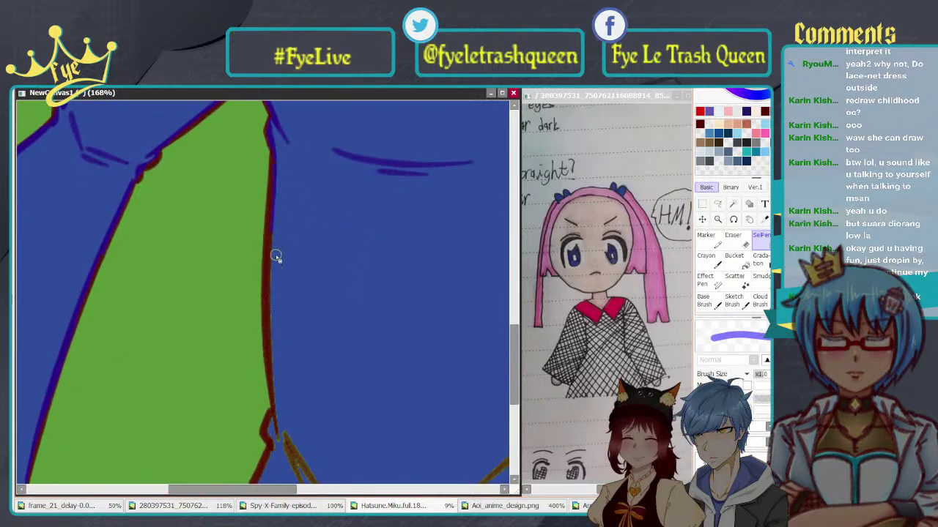
mouse_move(276, 255)
mouse_down()
mouse_move(276, 229)
mouse_move(278, 384)
mouse_move(255, 336)
mouse_move(274, 387)
mouse_move(276, 349)
mouse_move(277, 433)
mouse_move(270, 424)
mouse_move(268, 433)
mouse_move(278, 463)
mouse_move(291, 364)
mouse_move(337, 243)
mouse_up()
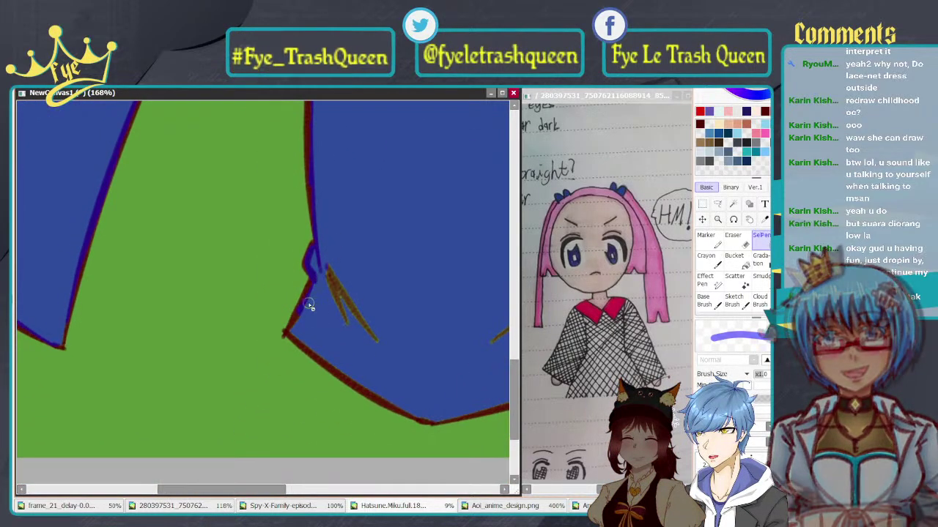
drag(327, 261, 355, 321)
drag(416, 332, 256, 306)
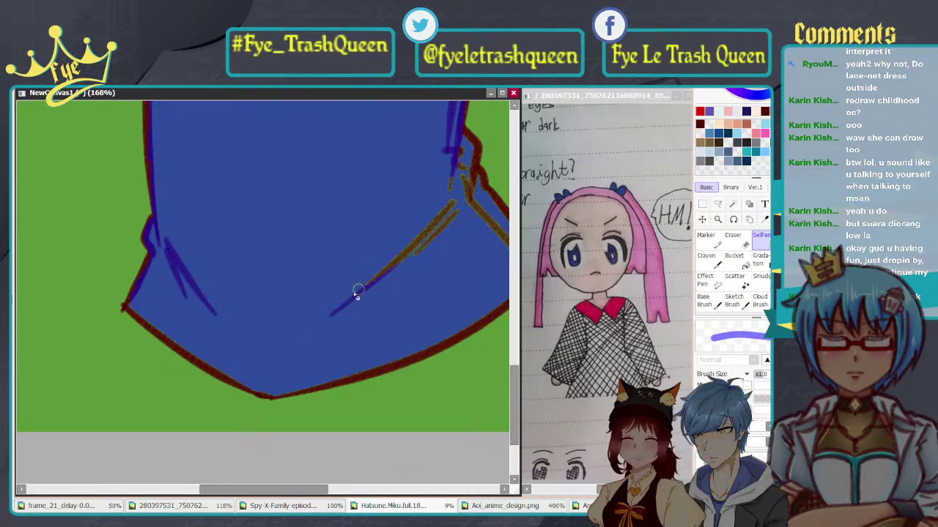
mouse_move(356, 293)
mouse_down()
mouse_move(451, 197)
mouse_move(308, 273)
mouse_up()
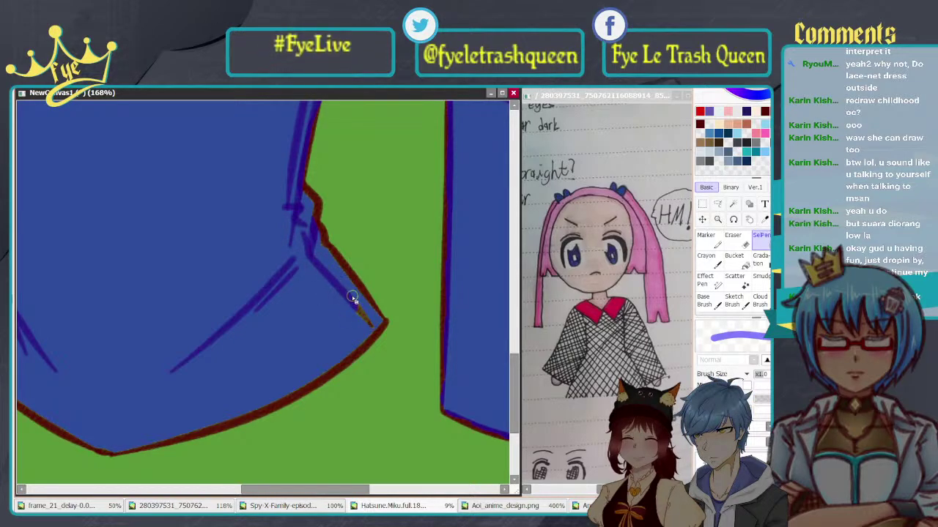
drag(353, 298, 372, 322)
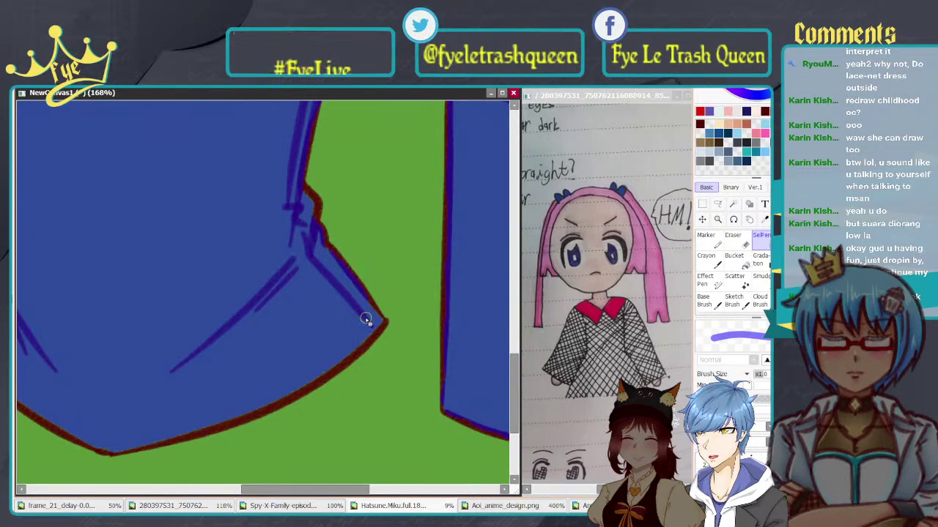
Step: Fill the selected dress with light grey using the Bucket and clear the selection
scroll(312, 261, down, 2)
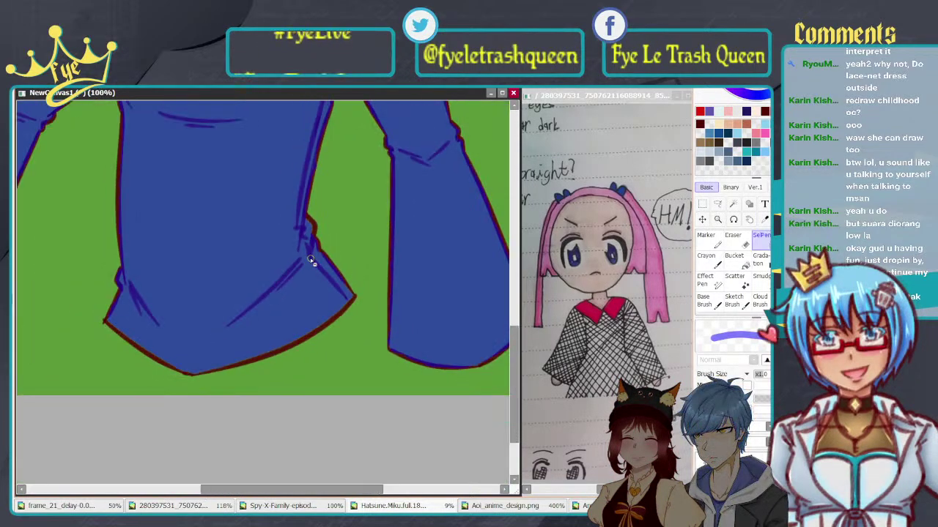
scroll(311, 261, down, 4)
drag(323, 203, 372, 315)
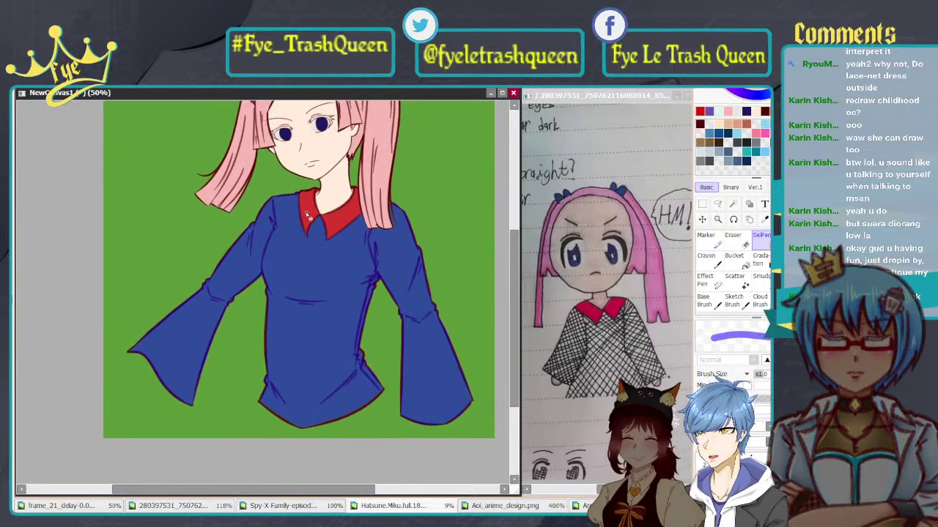
scroll(308, 215, down, 1)
scroll(311, 282, up, 1)
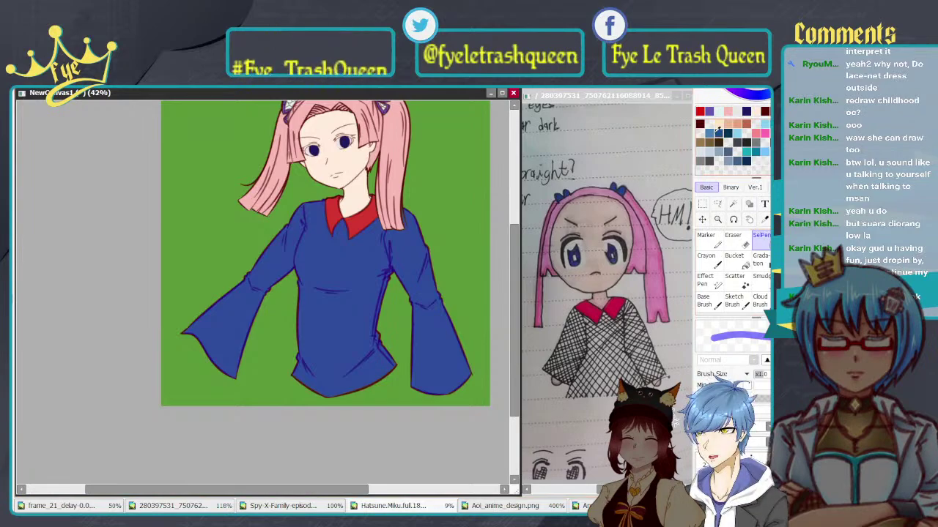
key(ctrl+z)
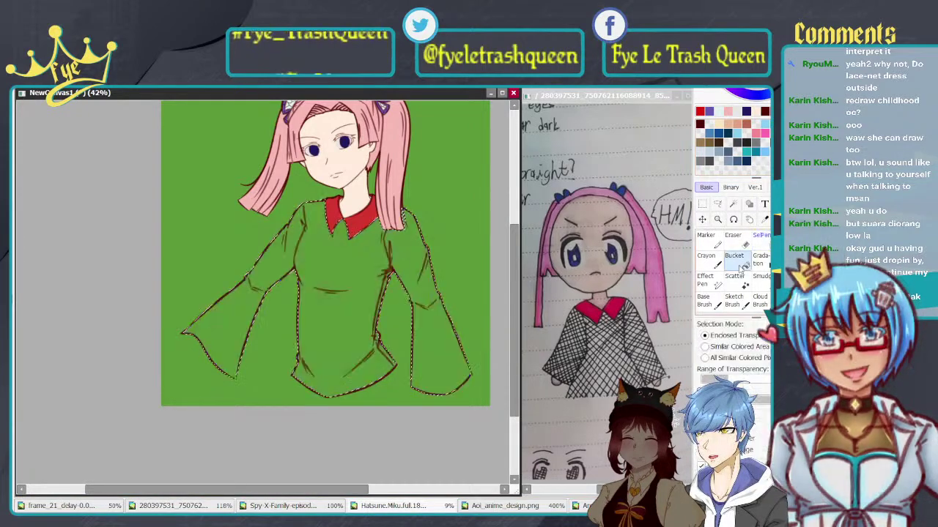
click(734, 256)
click(366, 267)
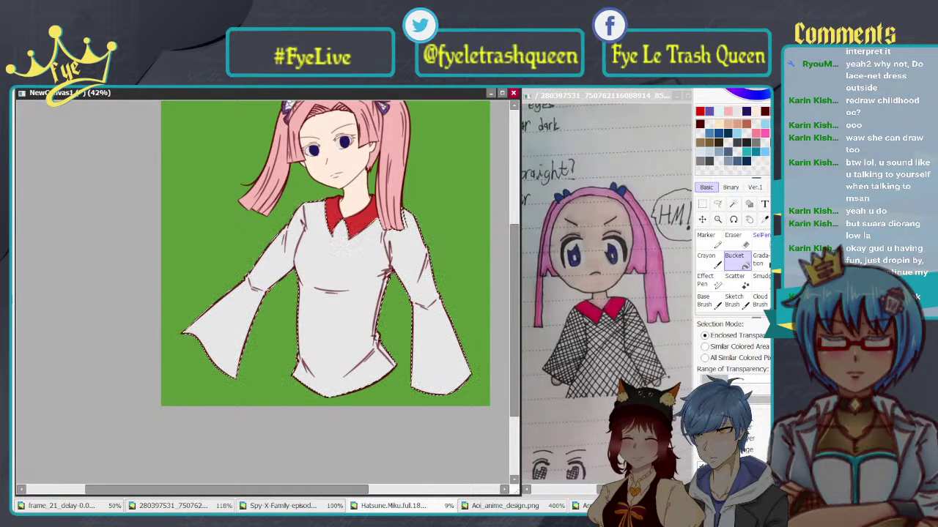
scroll(402, 296, down, 3)
scroll(390, 205, up, 3)
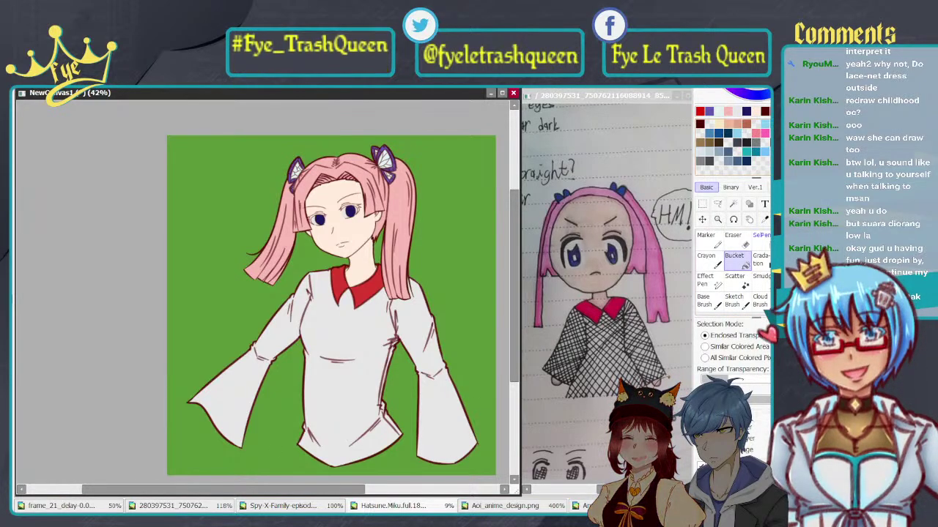
Step: Paint the left-hand eye's outer corner and thick upper lash line dark brown with the Base Brush
scroll(733, 220, up, 2)
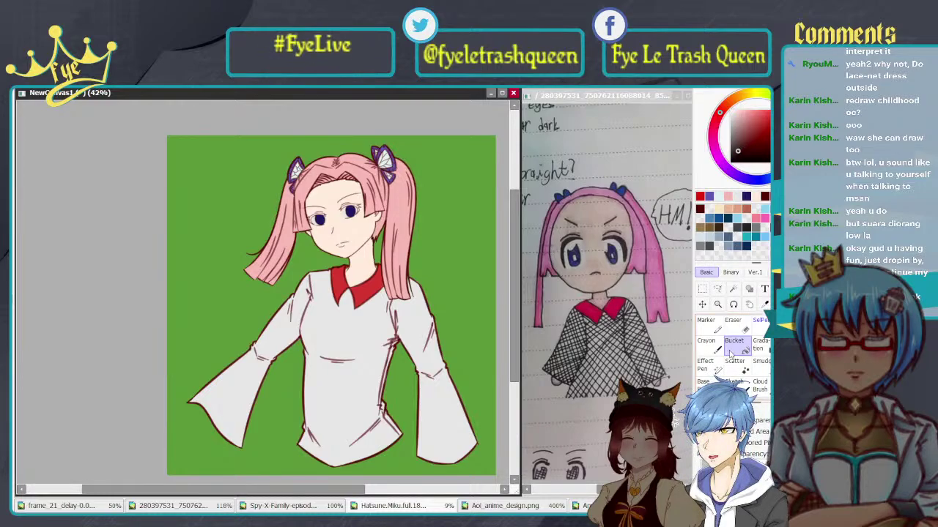
scroll(302, 246, up, 5)
scroll(302, 246, up, 5)
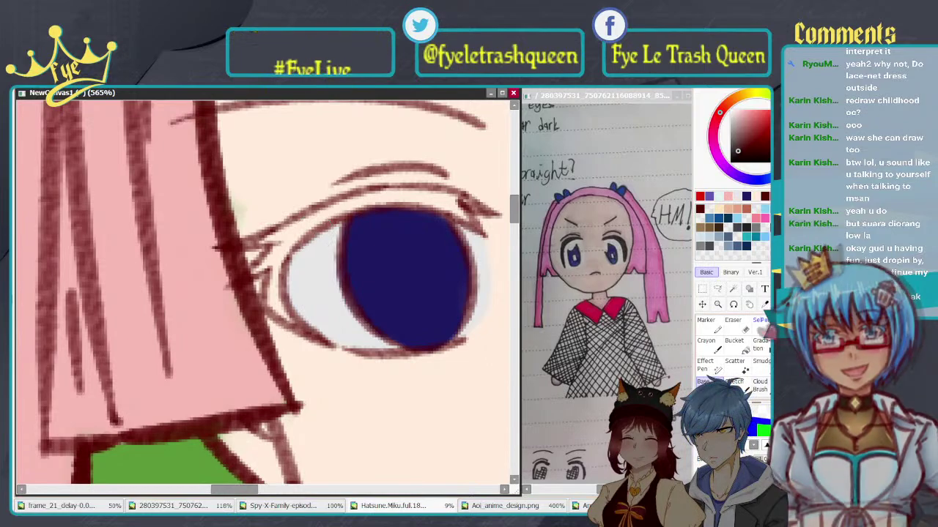
scroll(733, 293, down, 4)
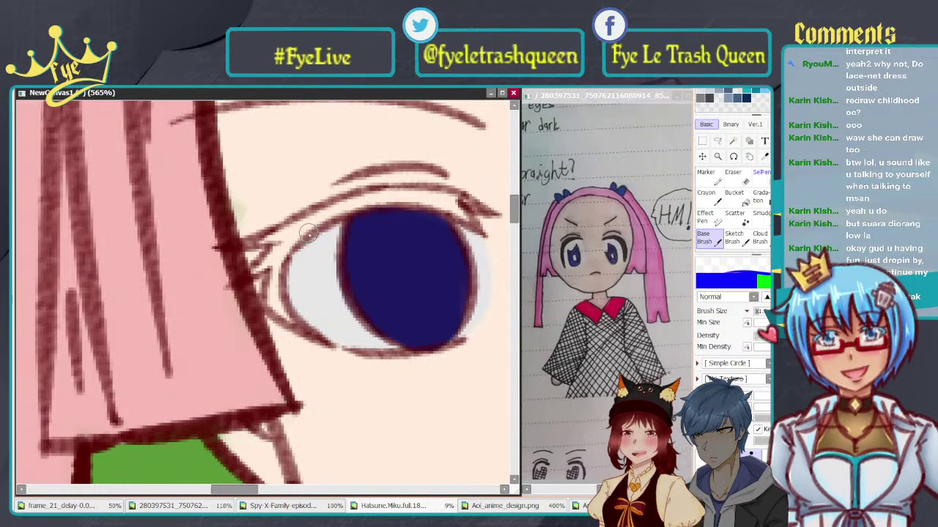
scroll(366, 224, up, 2)
scroll(315, 224, down, 1)
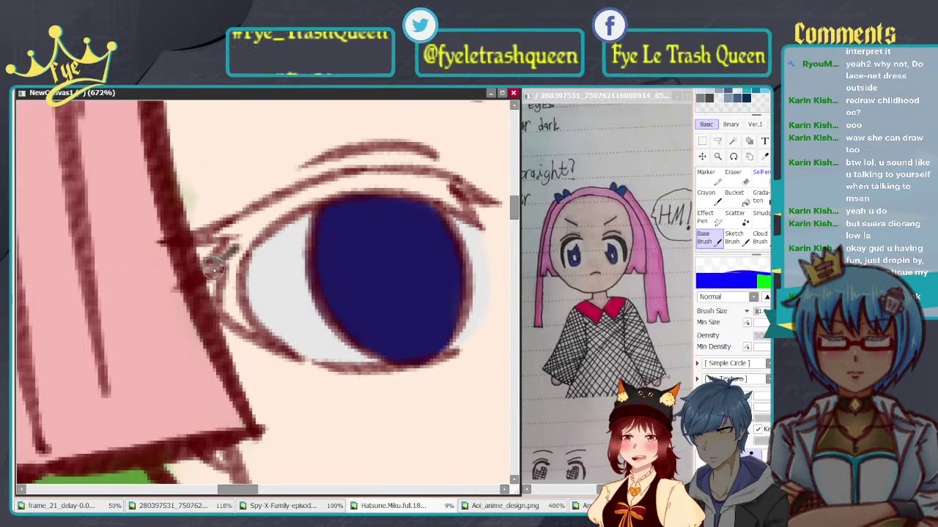
drag(253, 230, 273, 220)
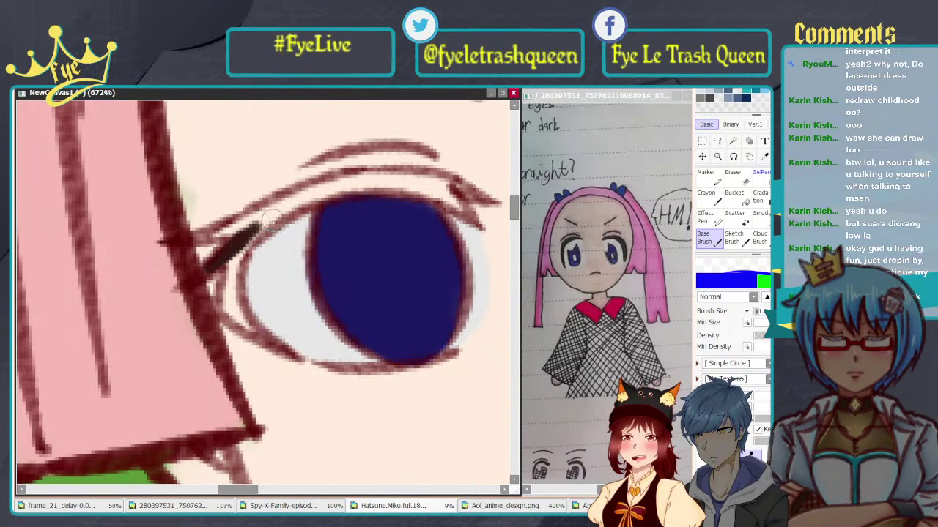
mouse_move(226, 280)
mouse_down()
mouse_move(240, 321)
mouse_move(231, 302)
mouse_move(247, 237)
mouse_move(241, 254)
mouse_move(302, 197)
mouse_move(242, 238)
mouse_move(264, 215)
mouse_move(209, 237)
mouse_move(333, 182)
mouse_move(286, 209)
mouse_up()
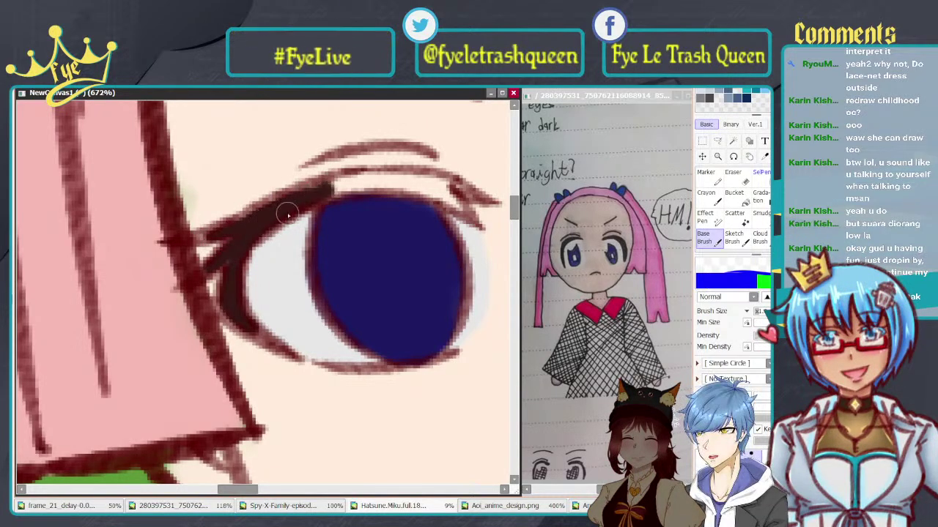
drag(242, 322, 271, 344)
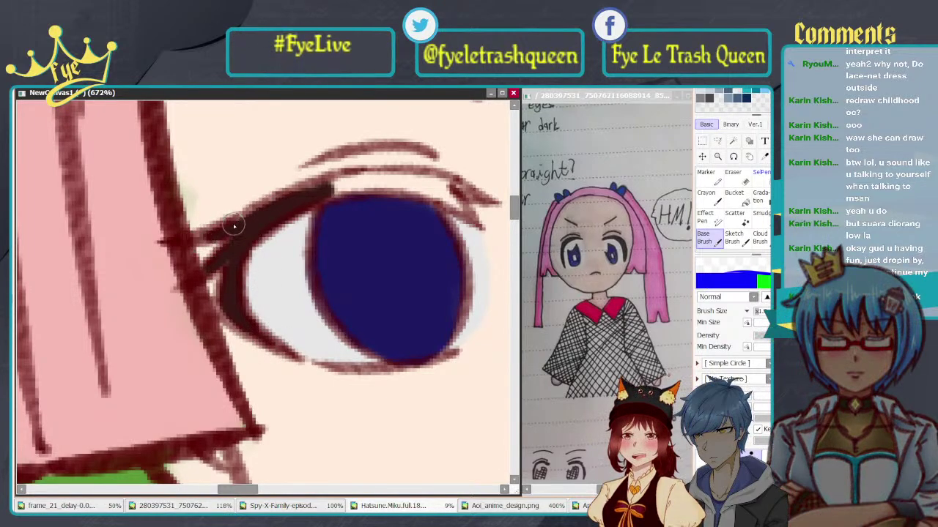
mouse_move(300, 196)
mouse_down()
mouse_move(389, 179)
mouse_move(364, 176)
mouse_move(414, 179)
mouse_move(355, 186)
mouse_move(428, 184)
mouse_move(344, 189)
mouse_move(421, 182)
mouse_up()
Step: Flip the canvas view horizontally and fill the inner end of the same eye's upper lash line dark brown
key(h)
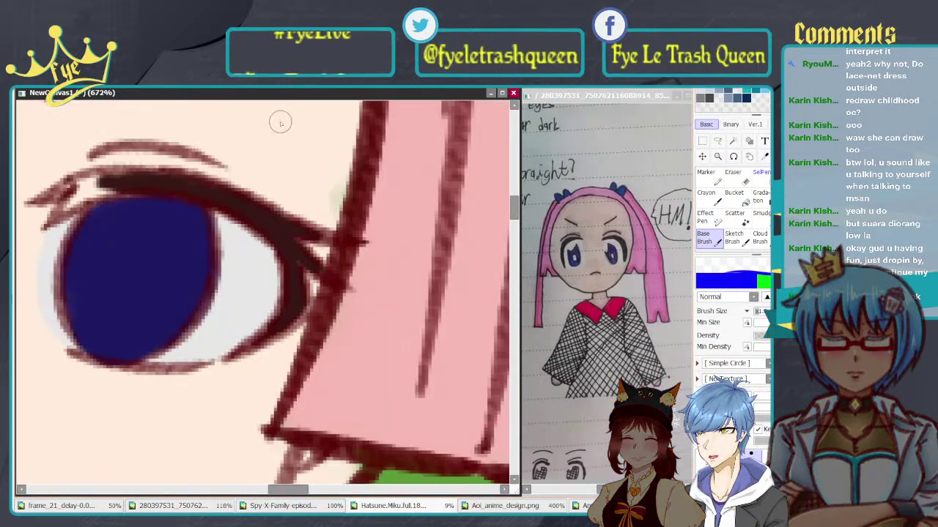
drag(276, 232, 469, 223)
drag(388, 178, 293, 174)
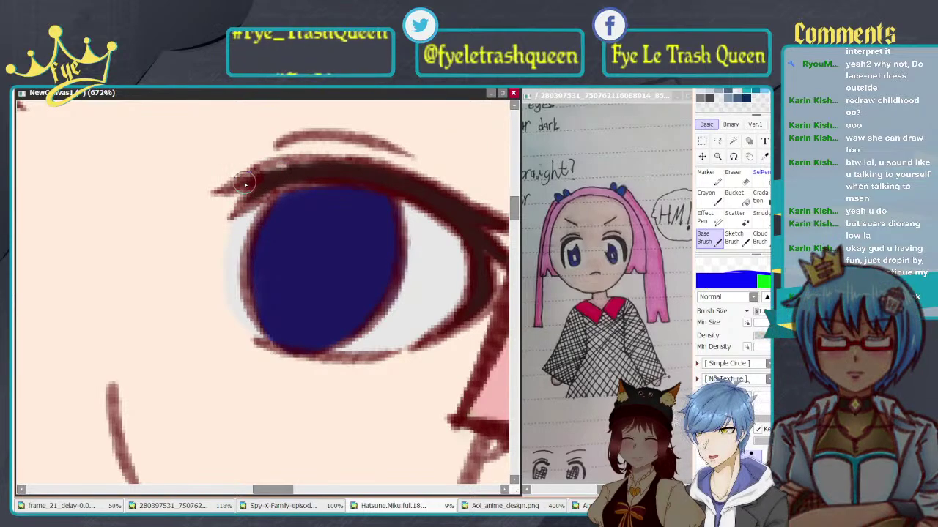
drag(246, 183, 325, 167)
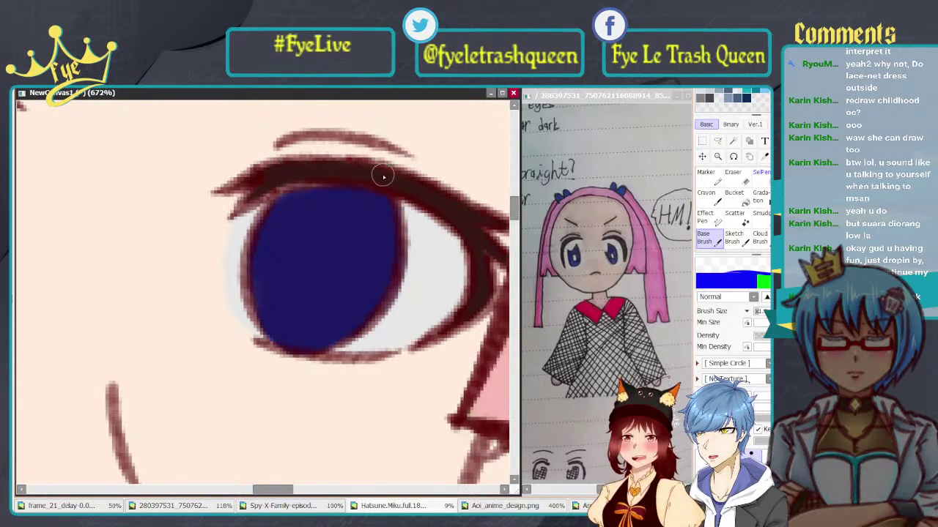
Step: Paint the other eye's outer corner and the start of its upper lash line dark brown
drag(205, 211, 480, 237)
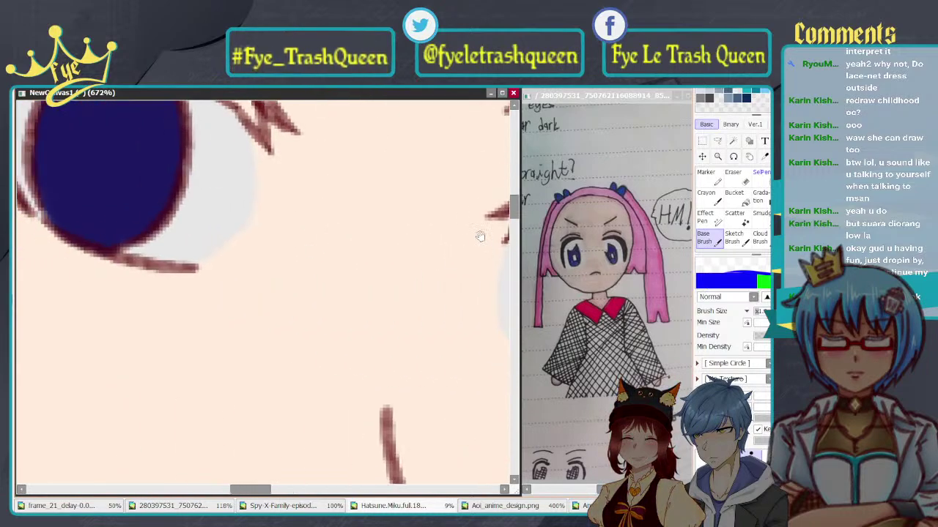
drag(247, 214, 515, 329)
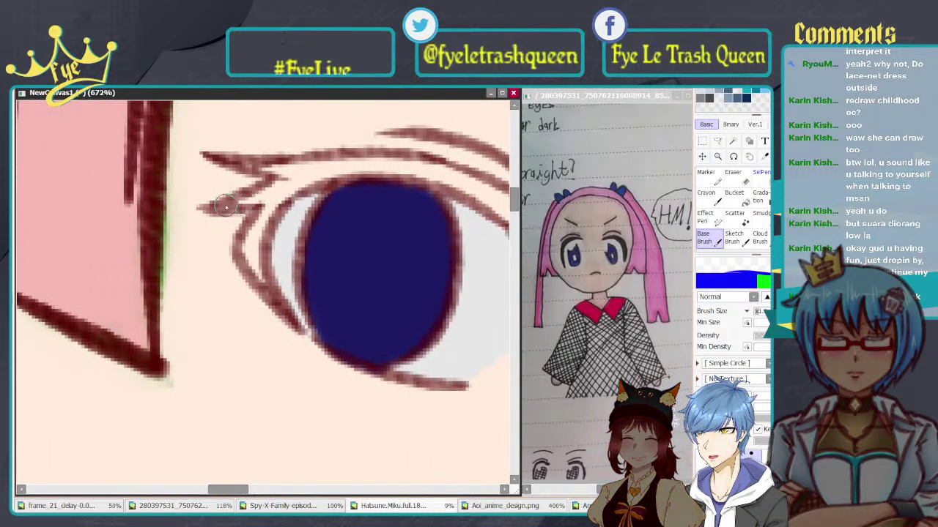
mouse_move(225, 208)
mouse_down()
mouse_move(289, 184)
mouse_move(274, 187)
mouse_up()
mouse_move(281, 189)
mouse_down()
mouse_move(246, 201)
mouse_move(264, 210)
mouse_move(243, 247)
mouse_move(264, 287)
mouse_move(271, 222)
mouse_move(261, 250)
mouse_move(270, 298)
mouse_move(251, 258)
mouse_move(268, 210)
mouse_move(261, 182)
mouse_move(280, 170)
mouse_move(267, 196)
mouse_move(294, 177)
mouse_move(249, 166)
mouse_move(299, 176)
mouse_move(265, 169)
mouse_up()
mouse_move(325, 178)
mouse_down()
mouse_move(274, 189)
mouse_move(362, 174)
mouse_up()
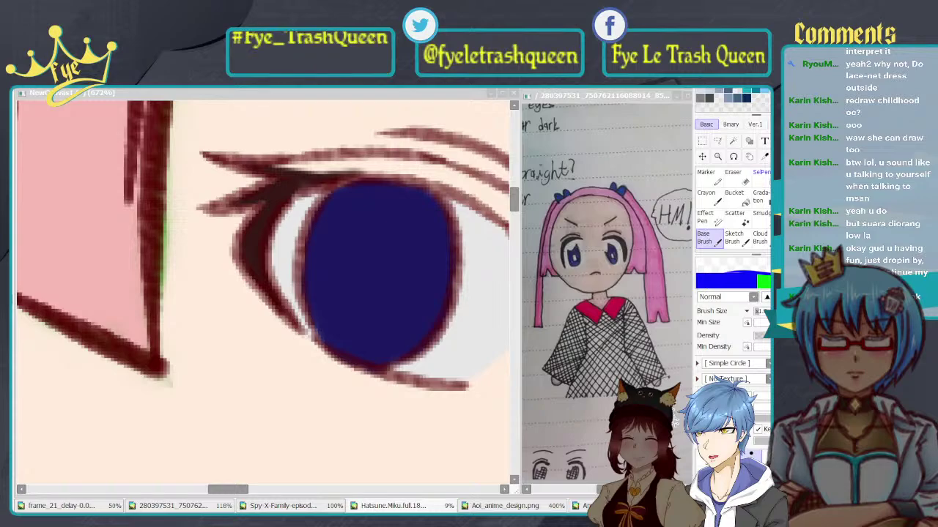
click(293, 344)
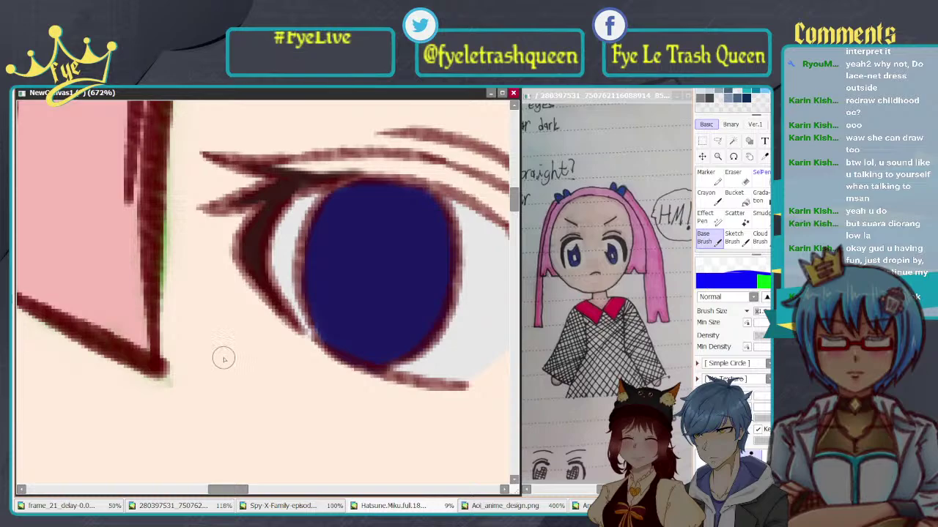
drag(354, 175, 315, 182)
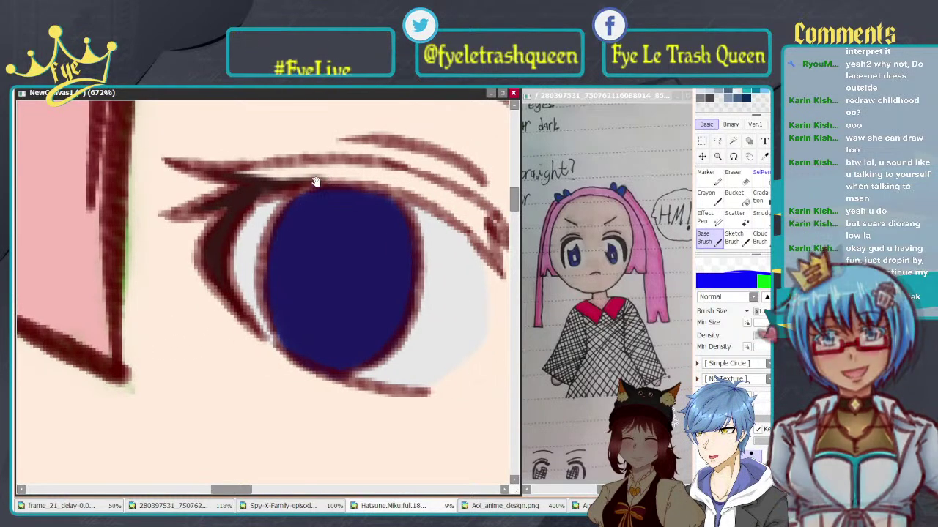
Step: Fill the rest of the same eye's upper lash line dark brown through to its inner tip, flipping the canvas view horizontally midway
mouse_move(237, 175)
mouse_down()
mouse_move(288, 178)
mouse_move(228, 173)
mouse_move(322, 167)
mouse_move(285, 176)
mouse_move(385, 180)
mouse_move(350, 166)
mouse_move(362, 171)
mouse_move(345, 174)
mouse_move(433, 191)
mouse_move(407, 179)
mouse_up()
key(h)
drag(258, 197, 489, 198)
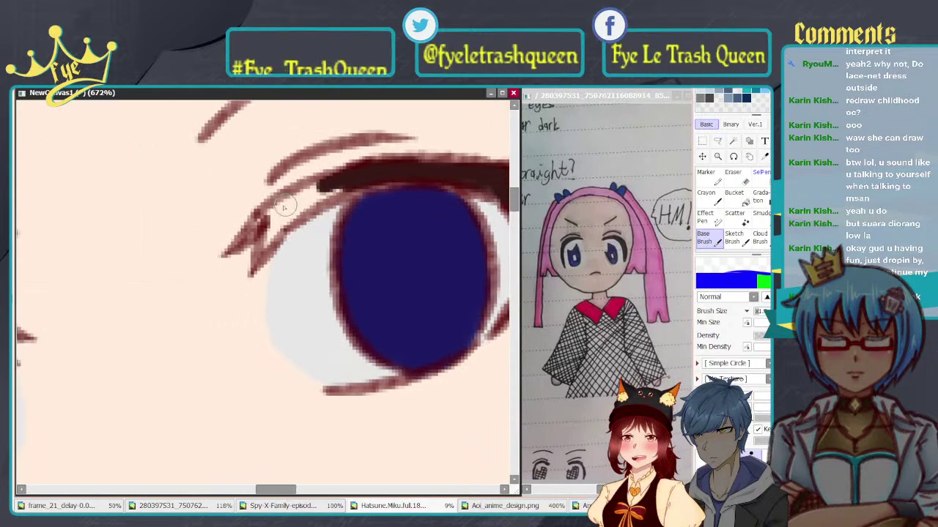
mouse_move(343, 187)
mouse_down()
mouse_move(257, 242)
mouse_move(256, 263)
mouse_move(305, 209)
mouse_move(359, 188)
mouse_up()
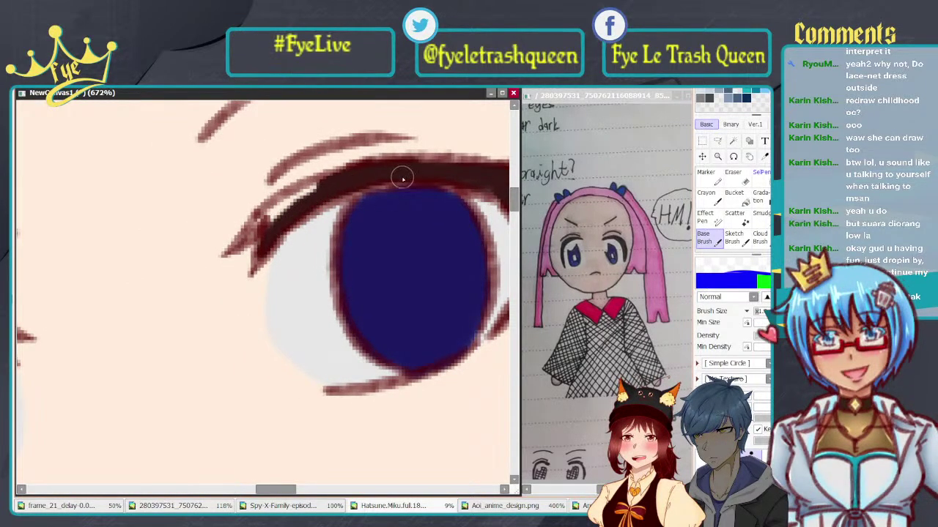
mouse_move(285, 203)
mouse_down()
mouse_move(248, 240)
mouse_move(321, 194)
mouse_move(260, 222)
mouse_move(319, 186)
mouse_move(274, 213)
mouse_move(307, 200)
mouse_move(289, 198)
mouse_move(316, 196)
mouse_move(261, 218)
mouse_move(345, 179)
mouse_move(278, 207)
mouse_up()
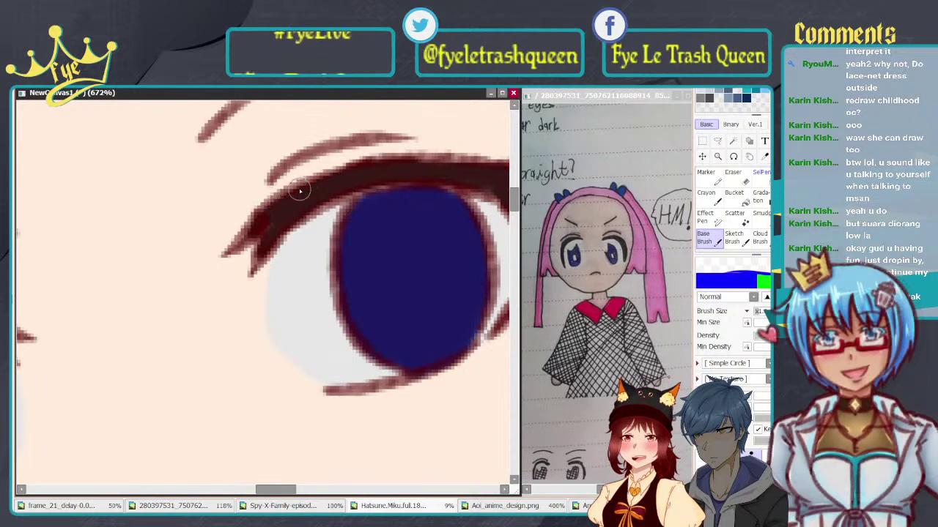
Step: Review the finished lashes and the flat colours across the whole figure
scroll(351, 173, down, 5)
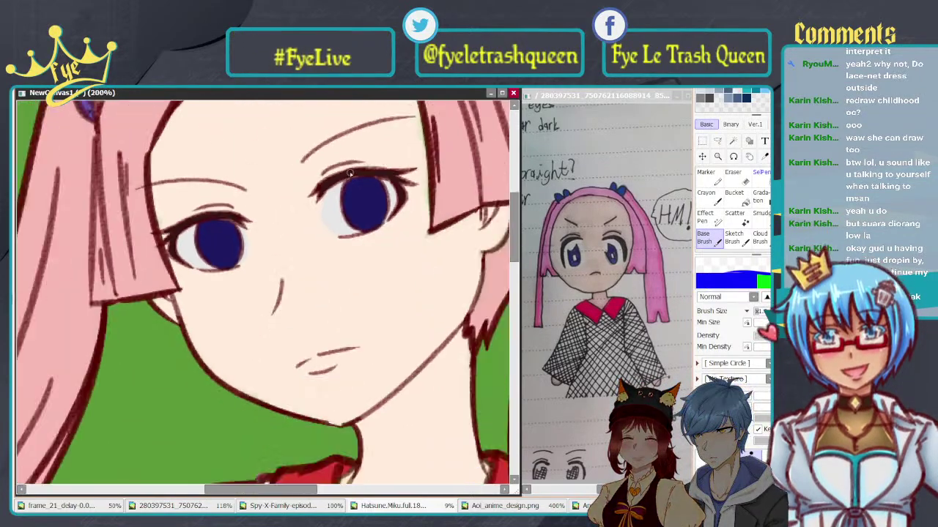
scroll(350, 172, down, 2)
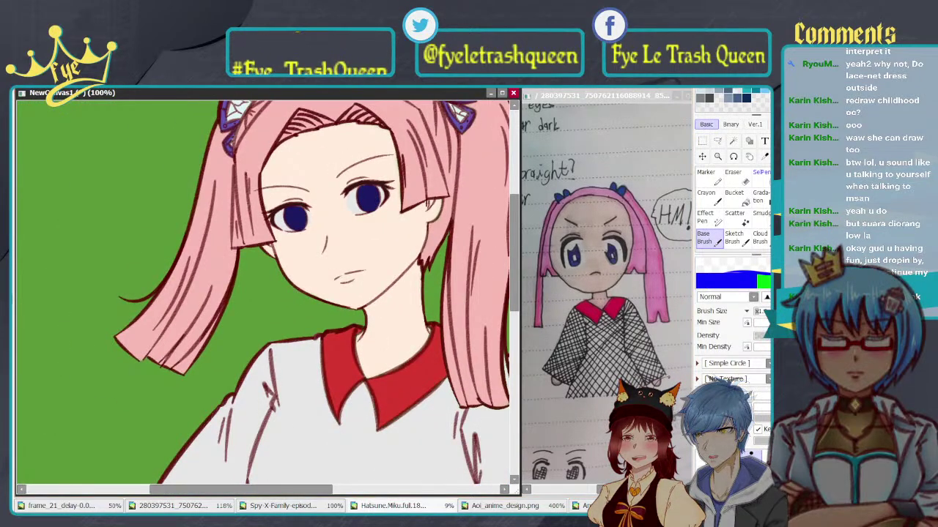
scroll(373, 208, down, 2)
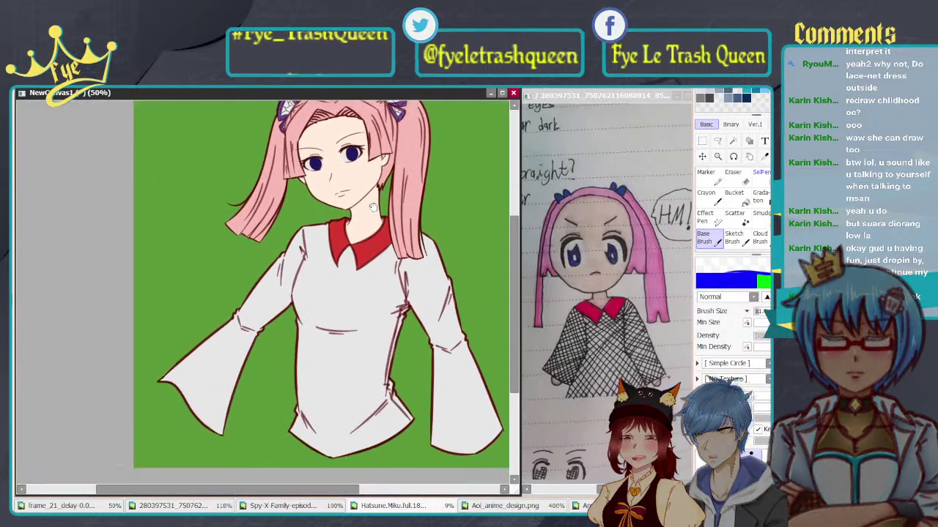
mouse_move(373, 208)
mouse_down()
mouse_move(342, 270)
mouse_move(356, 220)
mouse_up()
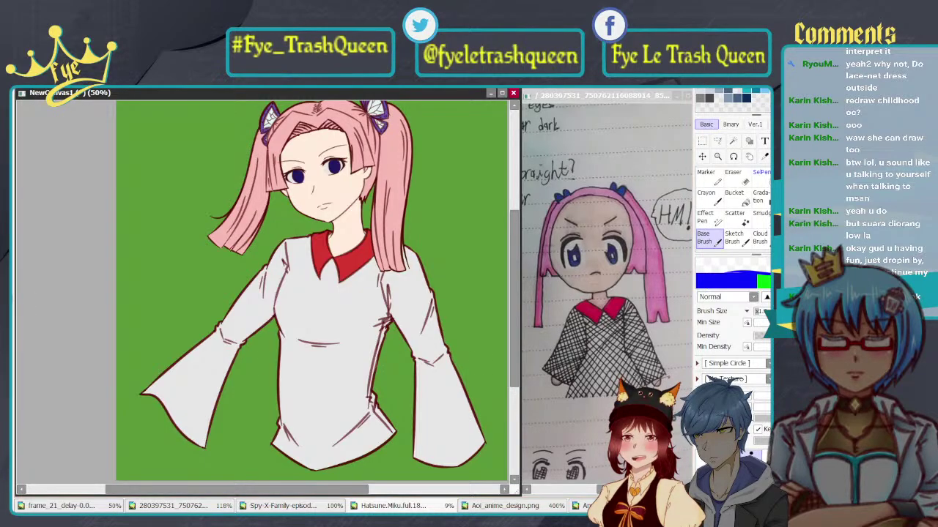
scroll(381, 352, down, 2)
scroll(381, 352, up, 1)
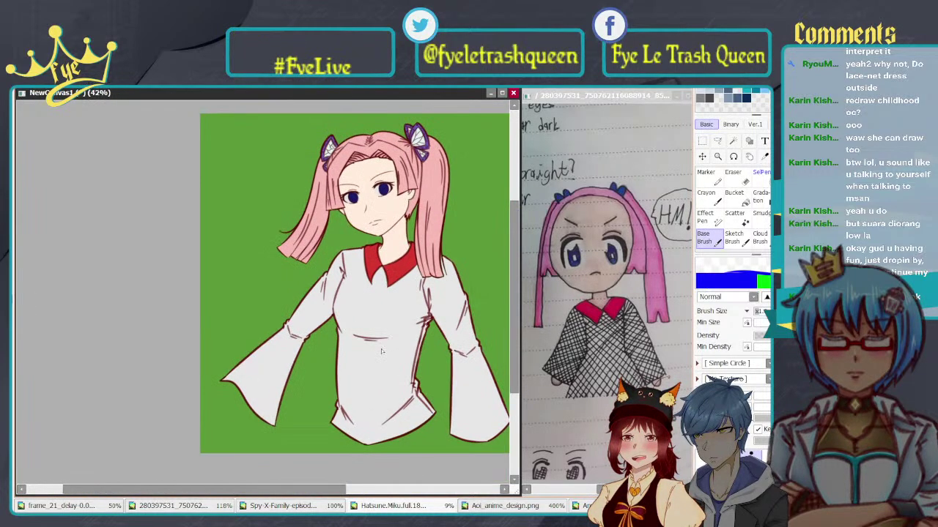
drag(411, 357, 386, 343)
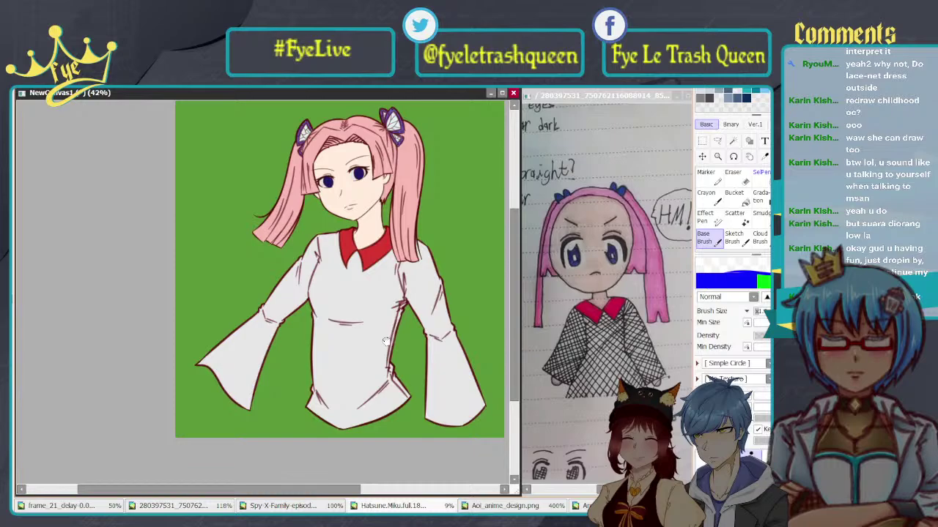
scroll(206, 373, up, 1)
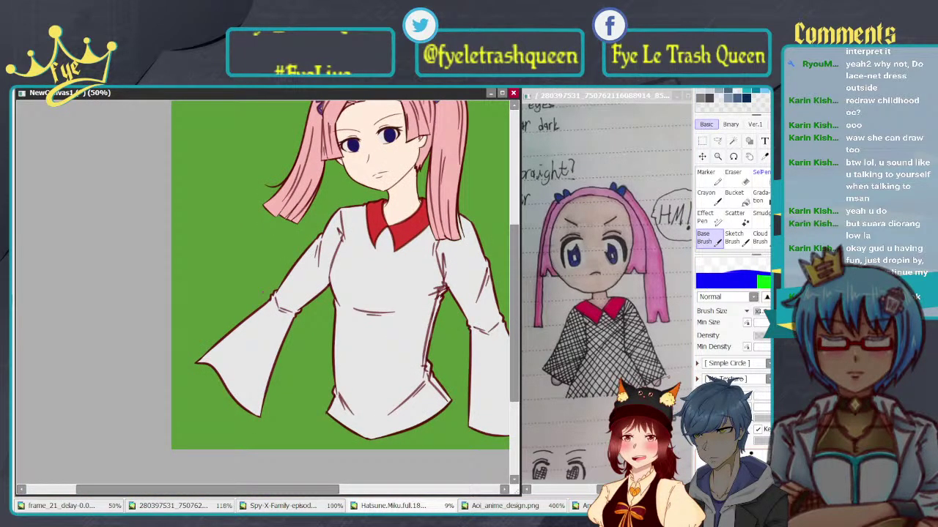
scroll(263, 293, down, 1)
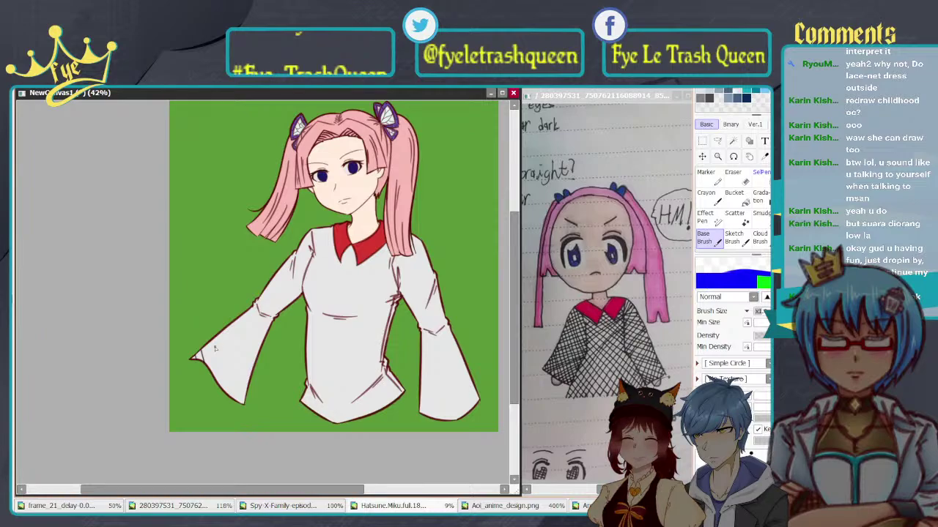
Step: Try hatching the left-hand sleeve with steep parallel dark lines from the cuff up to the shoulder
drag(215, 348, 228, 386)
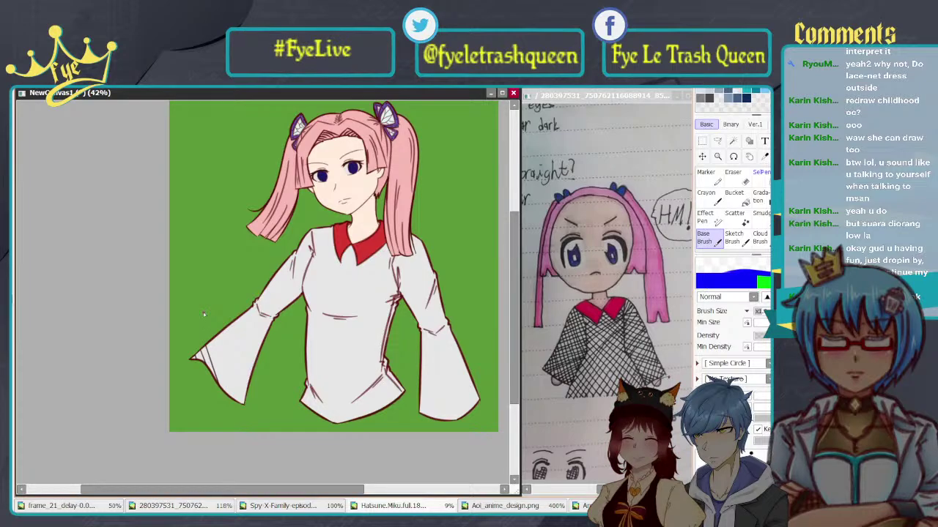
drag(213, 341, 229, 396)
drag(225, 331, 242, 402)
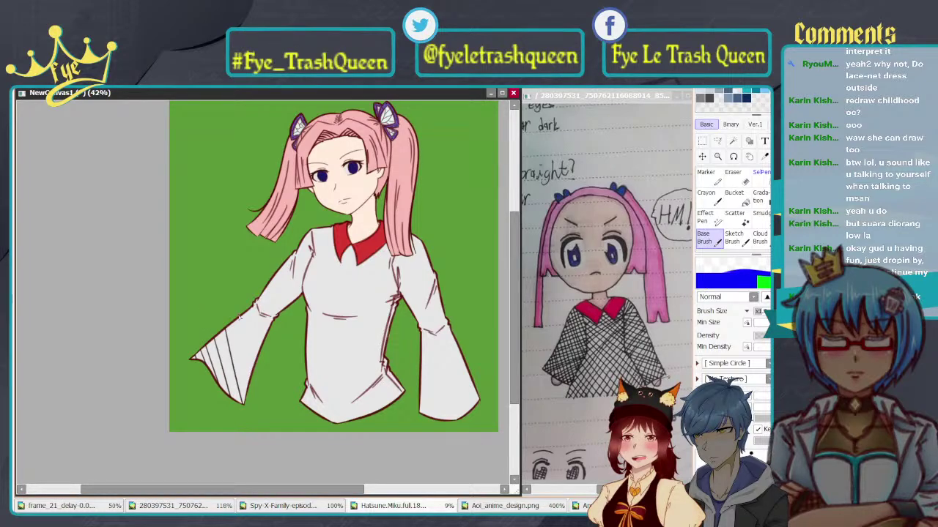
drag(240, 316, 282, 386)
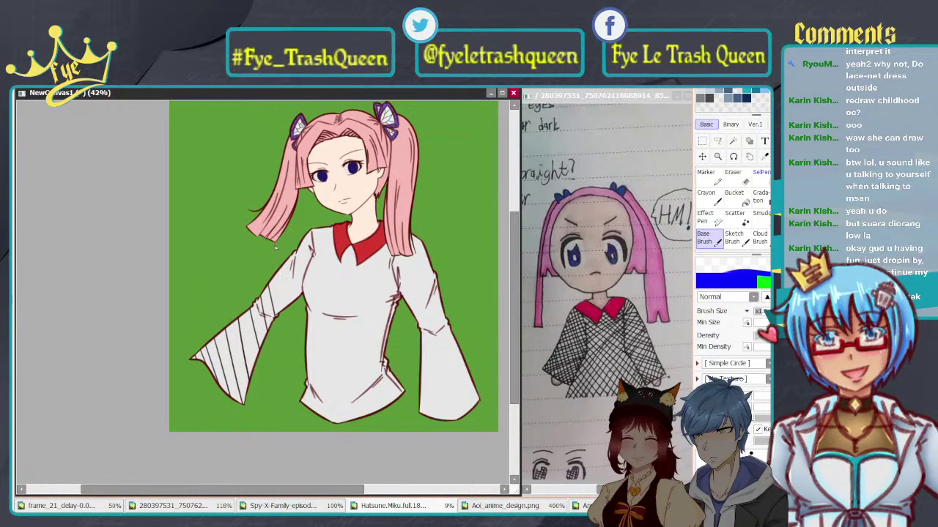
mouse_move(276, 274)
mouse_down()
mouse_move(284, 311)
mouse_move(293, 303)
mouse_up()
drag(294, 254, 301, 294)
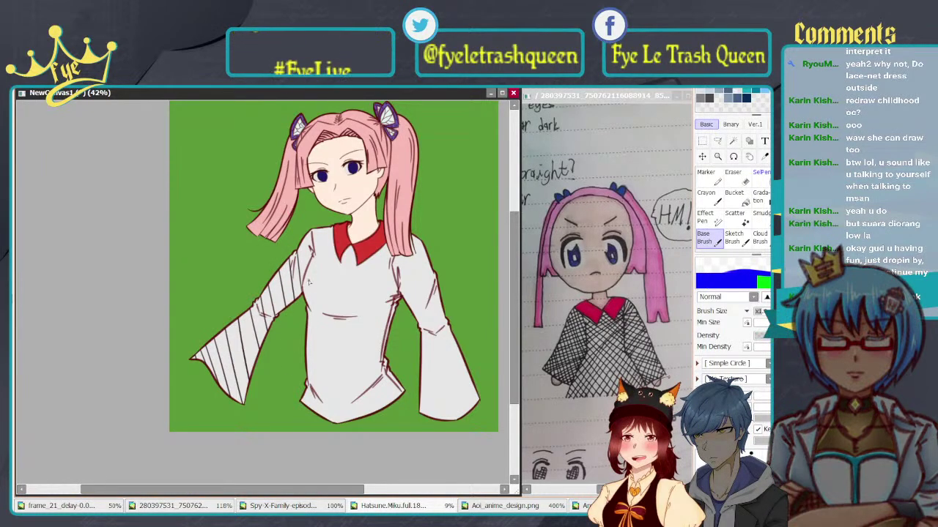
drag(307, 240, 303, 260)
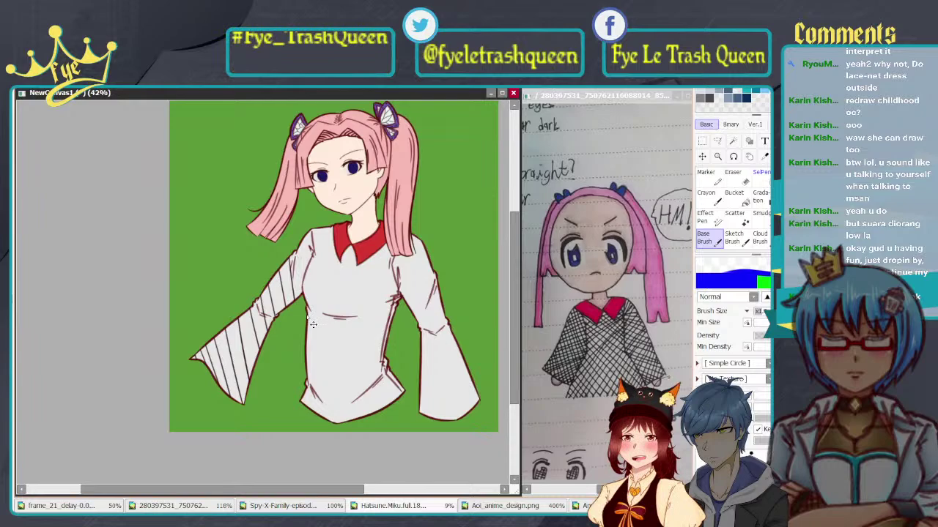
Step: Undo all the steep hatch lines on the left-hand sleeve
key(ctrl+z)
key(ctrl+z)
key(ctrl+z)
key(ctrl+z)
key(ctrl+z)
key(ctrl+z)
key(ctrl+z)
key(ctrl+z)
key(ctrl+z)
key(ctrl+z)
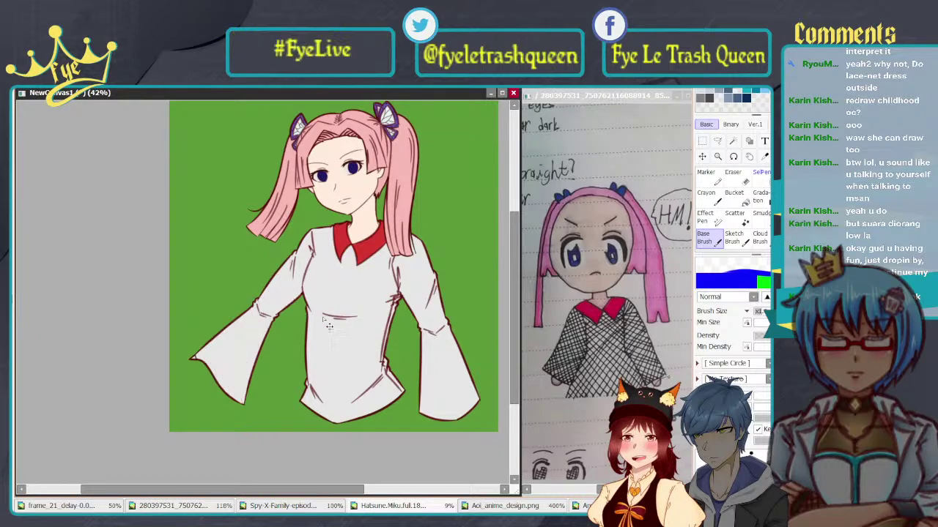
Step: Draw two thin dark slanted lines across the left-hand shoulder towards the collar
drag(329, 326, 334, 281)
drag(305, 198, 356, 184)
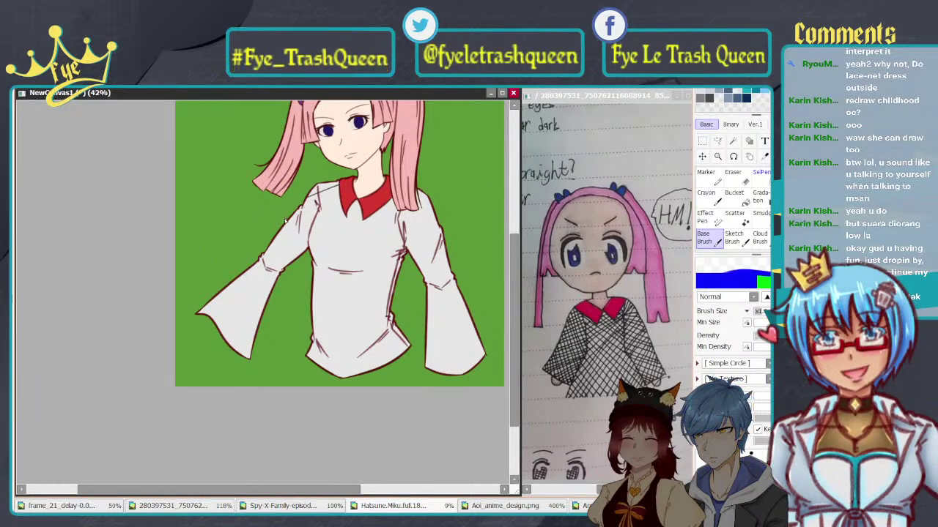
drag(296, 211, 342, 195)
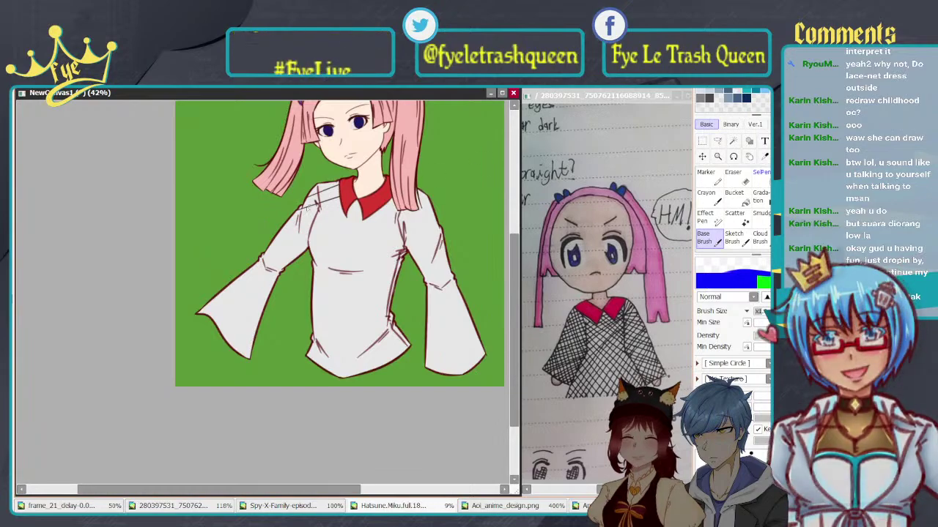
Step: Try striping the shoulders, torso and sleeves with nearly horizontal thin dark lines
drag(284, 225, 346, 207)
drag(265, 251, 435, 213)
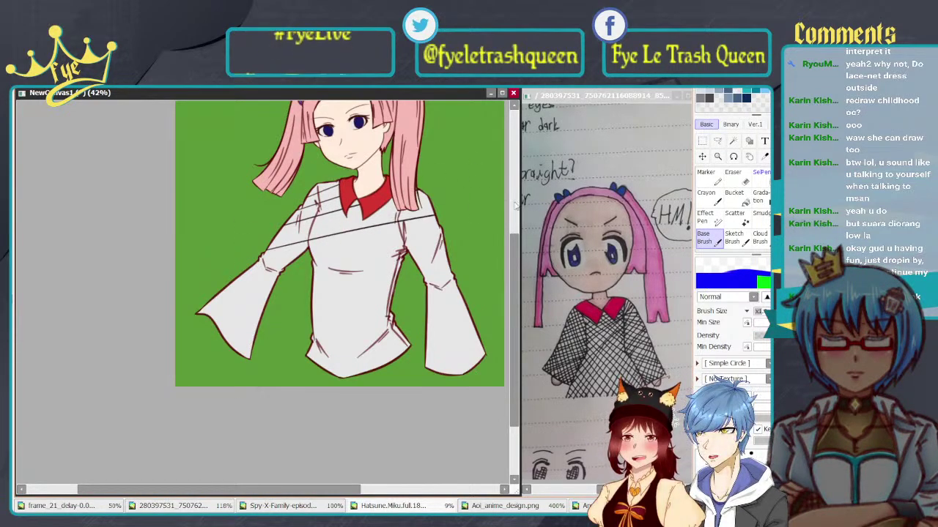
key(ctrl+z)
drag(271, 241, 433, 208)
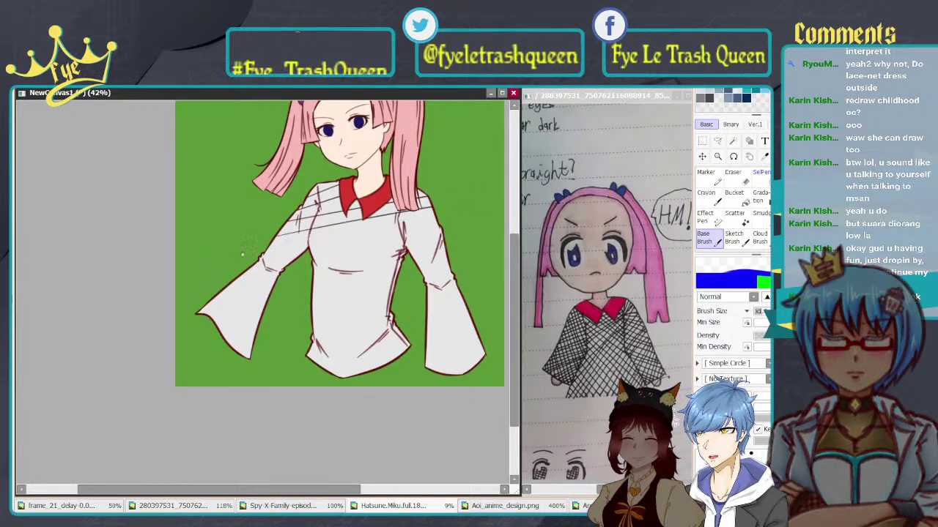
drag(267, 252, 439, 226)
drag(311, 256, 445, 238)
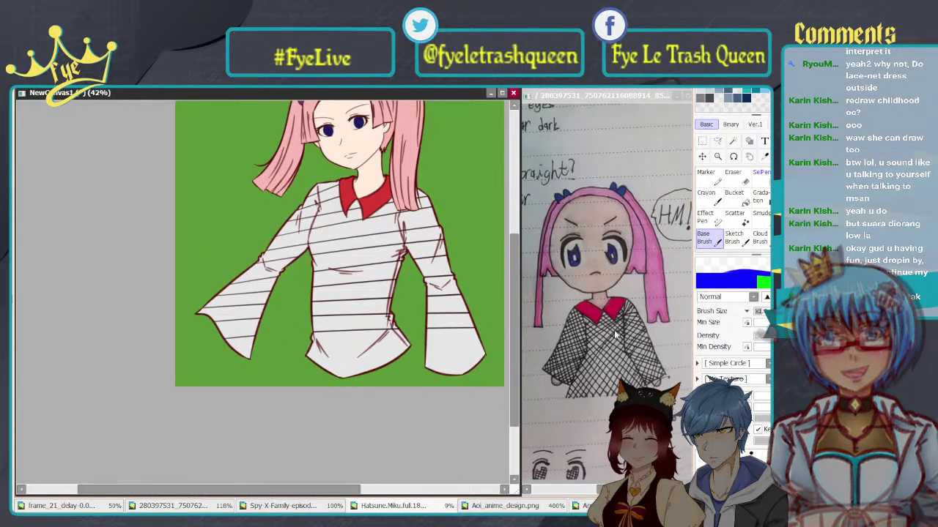
Step: Undo the nearly horizontal stripes back to the first two shoulder lines
key(ctrl+z)
key(ctrl+z)
key(ctrl+z)
key(ctrl+z)
key(ctrl+z)
key(ctrl+z)
key(ctrl+z)
key(ctrl+z)
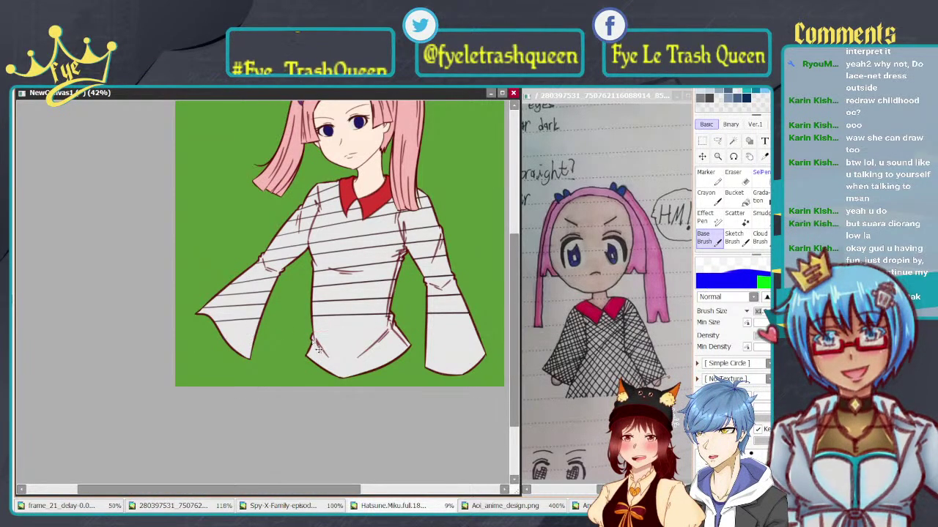
key(ctrl+z)
key(ctrl+z)
key(ctrl+z)
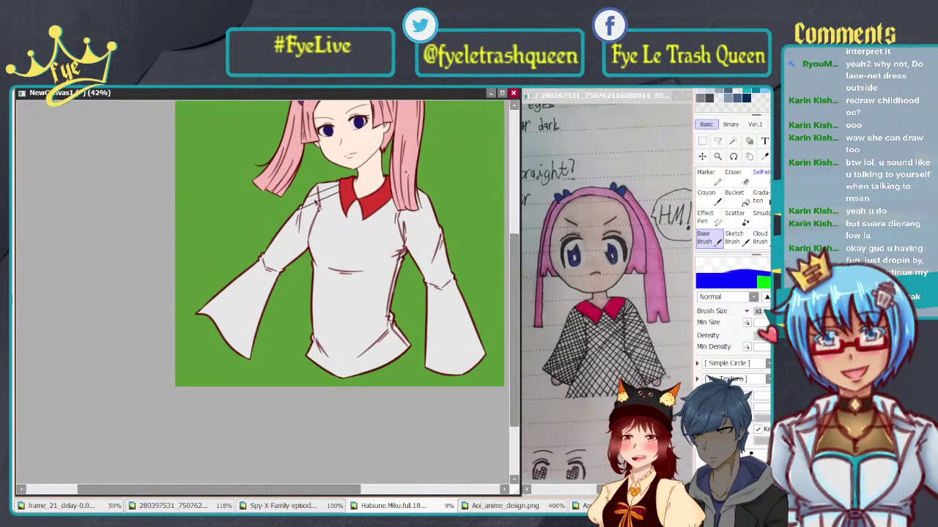
Step: Draw thin dark parallel slanted lines across the shoulders and chest, redoing the misplaced strokes
drag(345, 212, 271, 243)
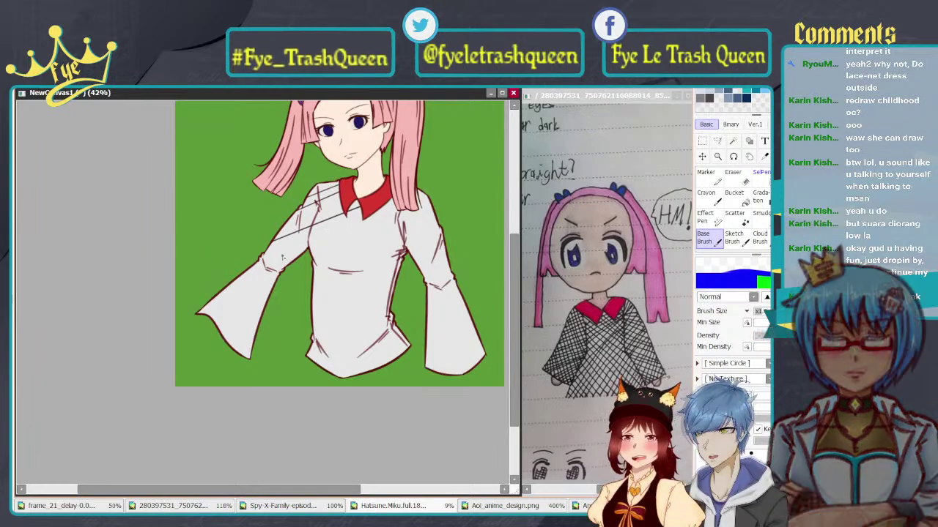
key(ctrl+z)
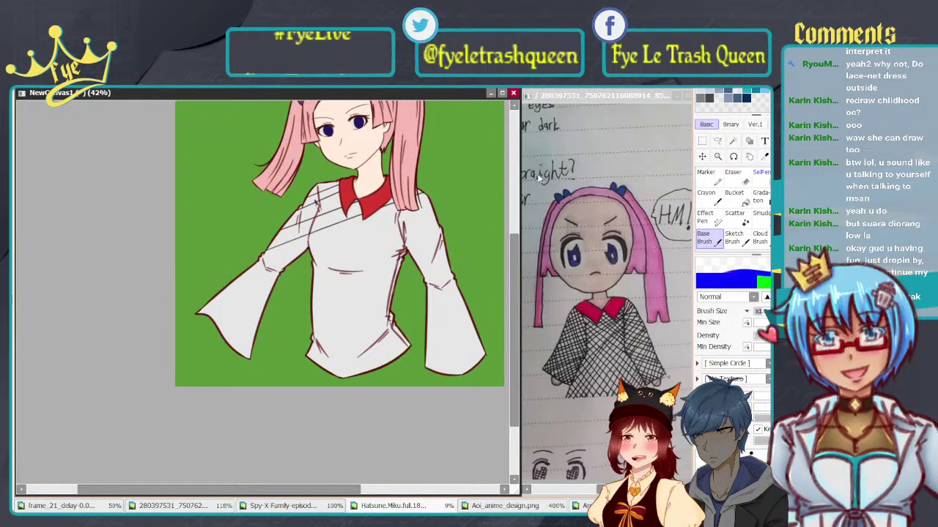
drag(433, 207, 309, 251)
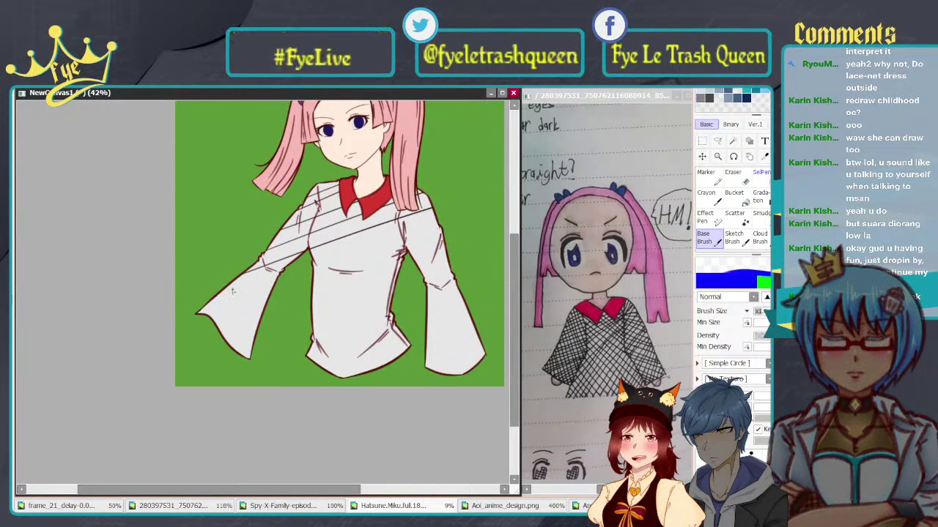
key(ctrl+z)
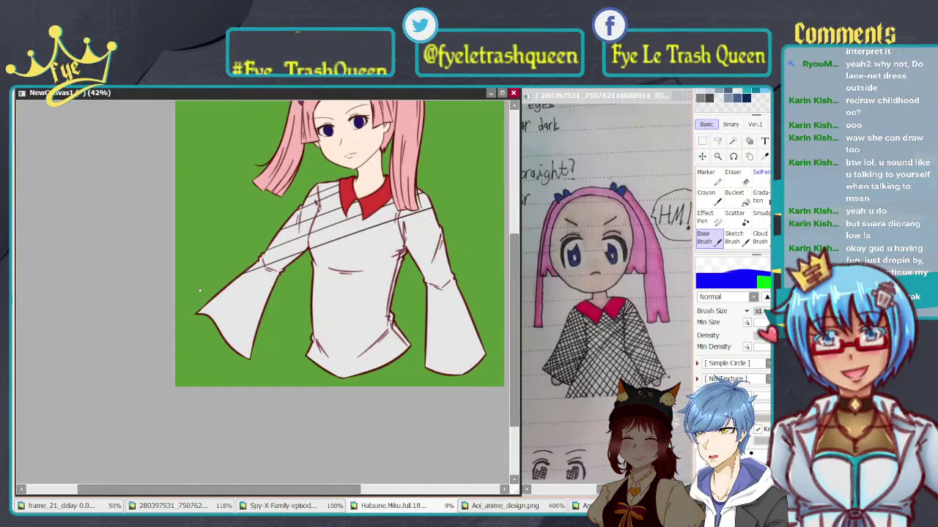
drag(205, 302, 441, 224)
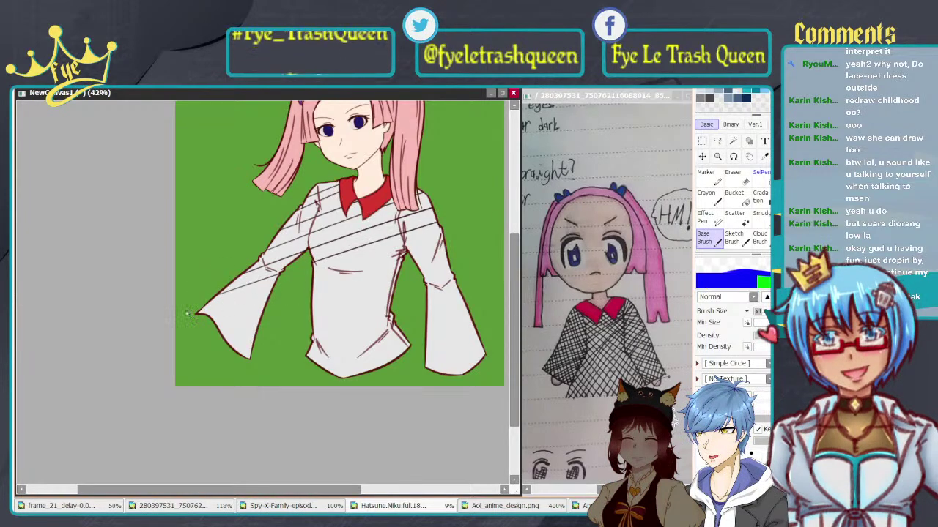
Step: Continue the parallel slanted lines down the torso and both flared sleeves to the hem
drag(199, 312, 445, 251)
key(ctrl+z)
drag(205, 310, 445, 248)
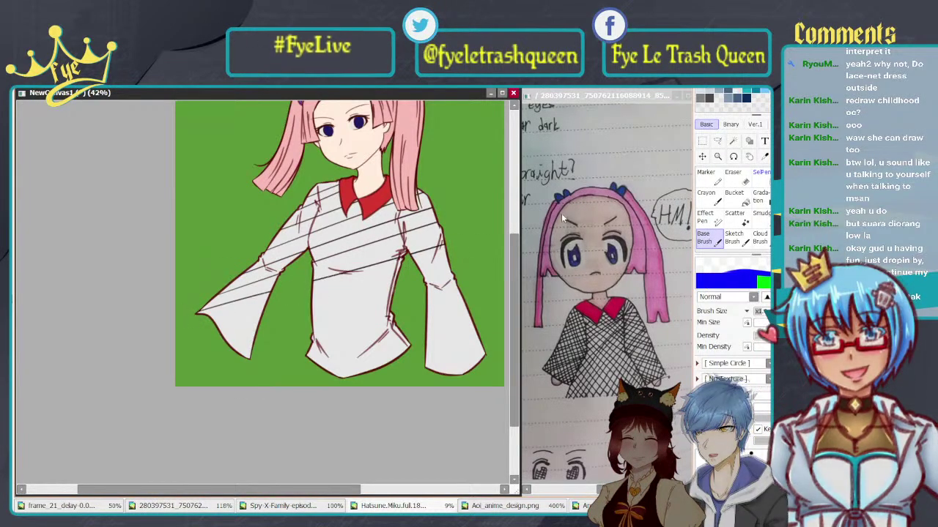
key(ctrl+z)
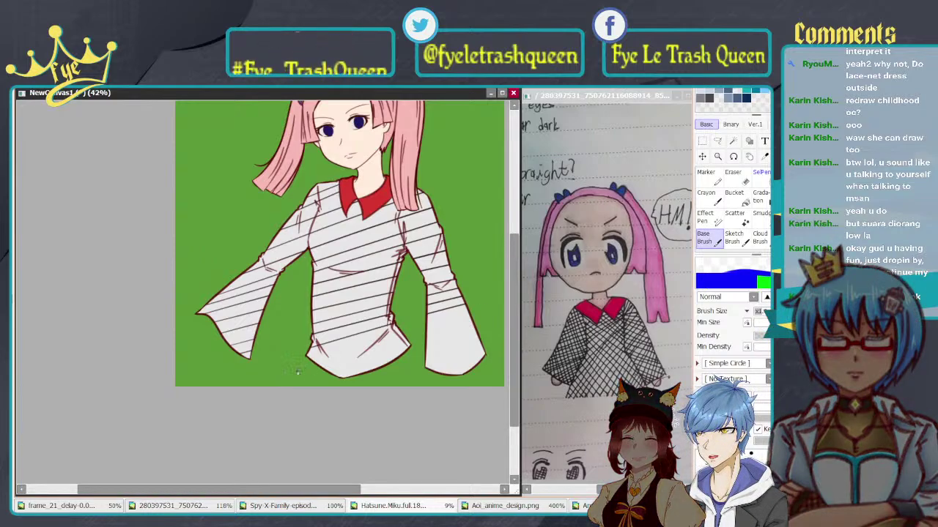
key(ctrl+z)
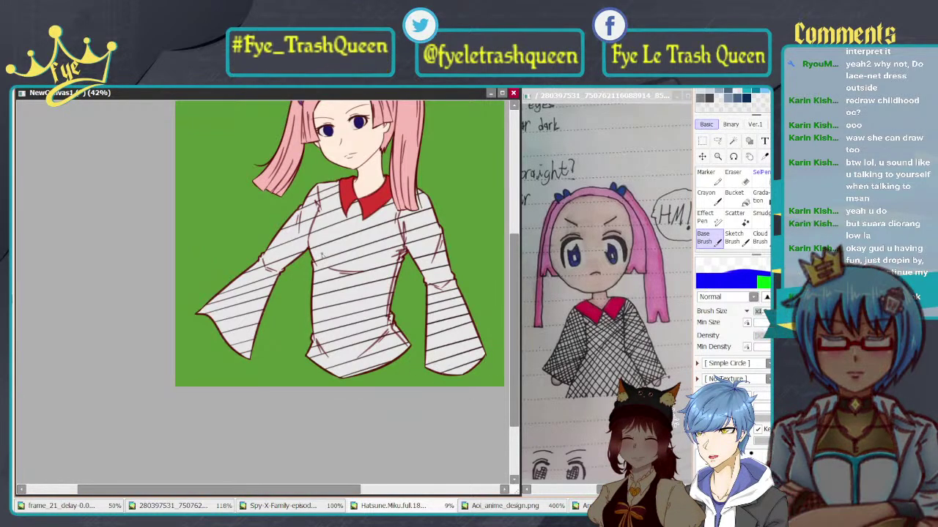
Step: Mirror the canvas view and draw crossing diagonal lines over the shoulders, torso and sleeves to form the net
key(h)
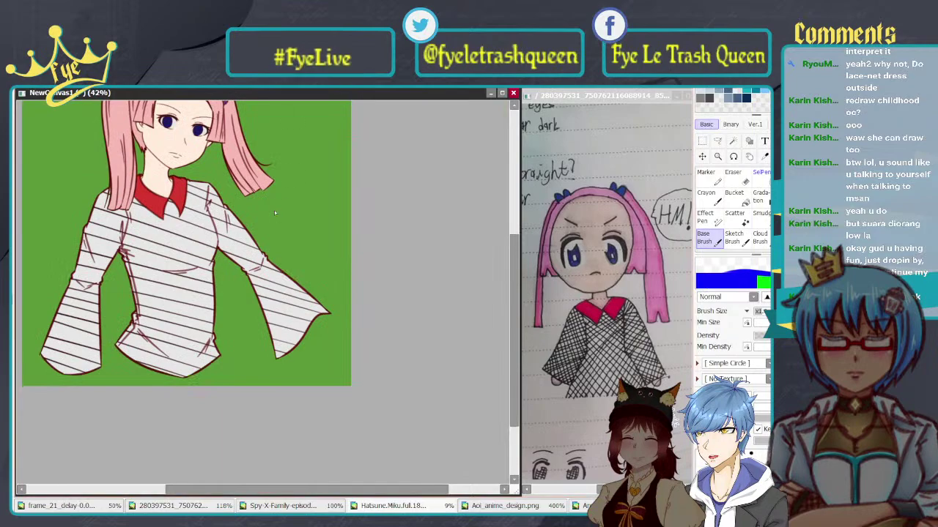
drag(286, 205, 433, 190)
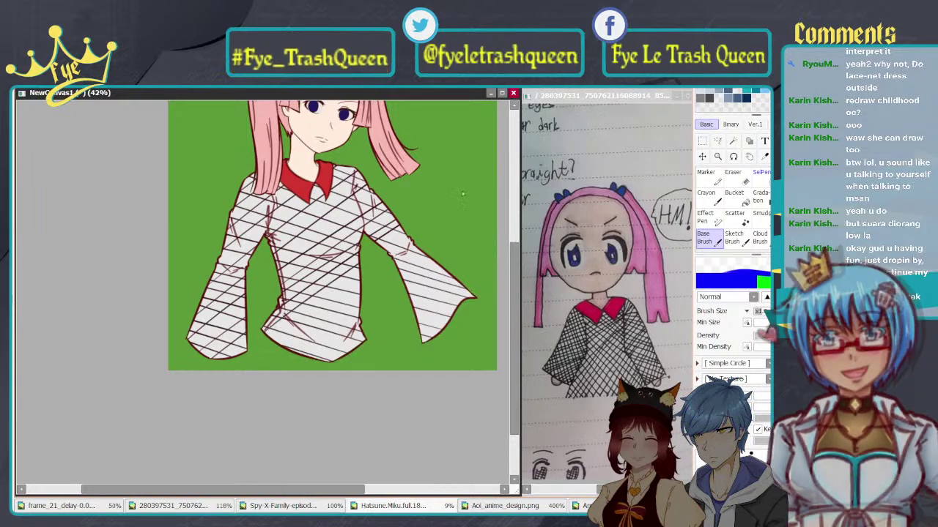
drag(261, 337, 361, 266)
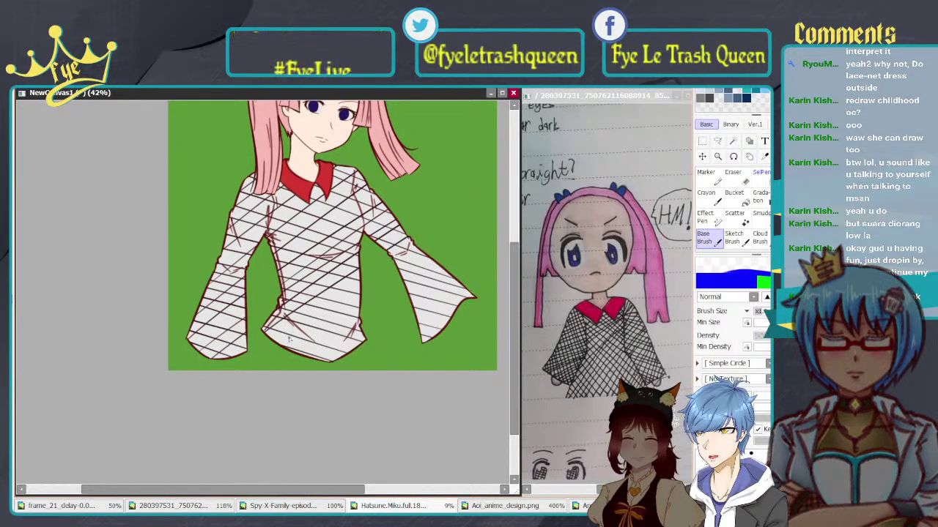
drag(278, 341, 530, 169)
key(ctrl+z)
drag(279, 343, 527, 180)
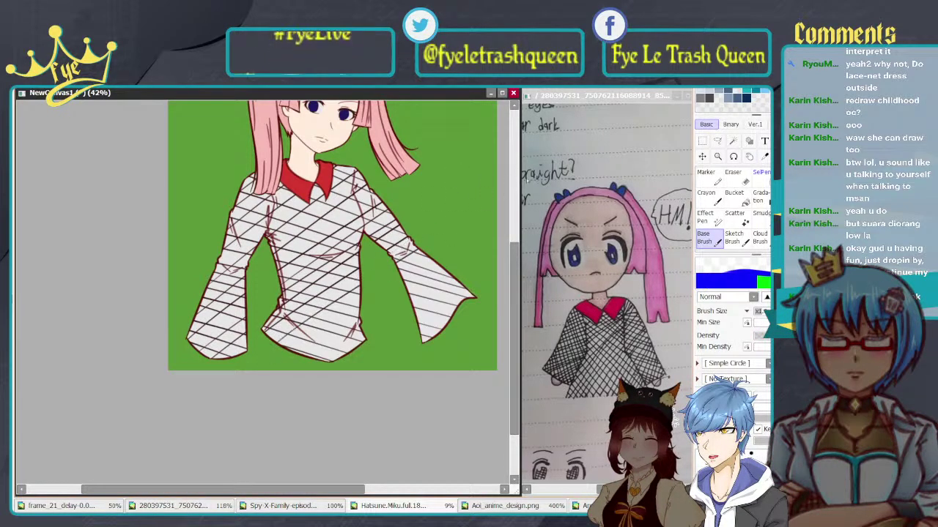
Step: Complete the crossing diagonals on the dress's lower hem and the unfinished flared sleeve, redoing misplaced strokes
drag(292, 353, 364, 306)
key(ctrl+z)
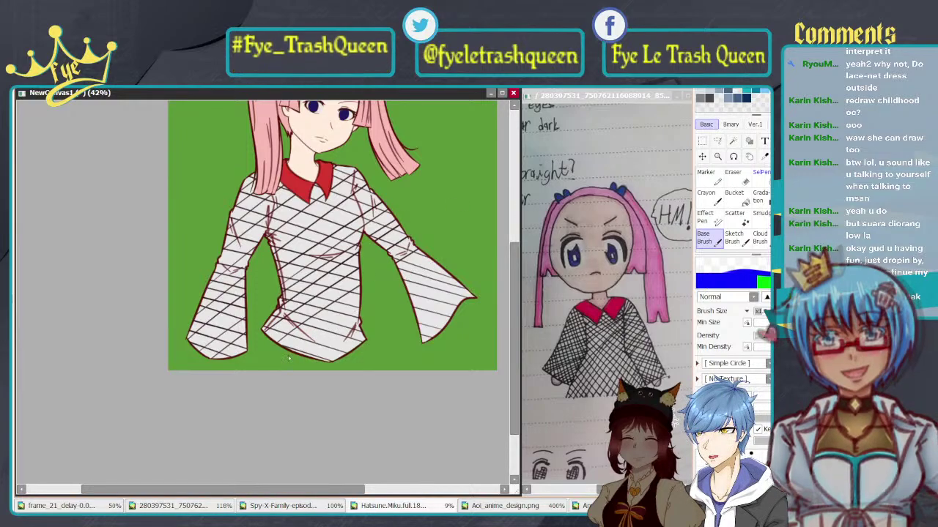
key(ctrl+z)
drag(272, 366, 538, 191)
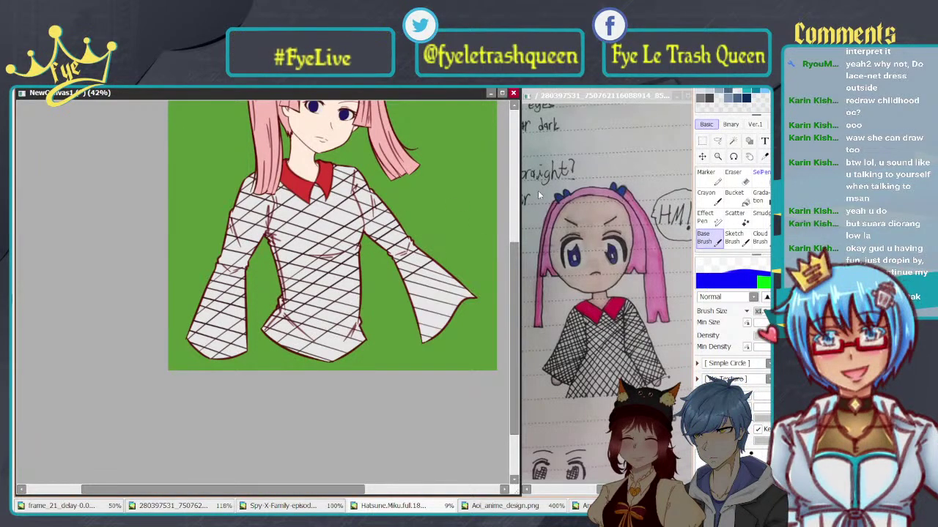
key(ctrl+z)
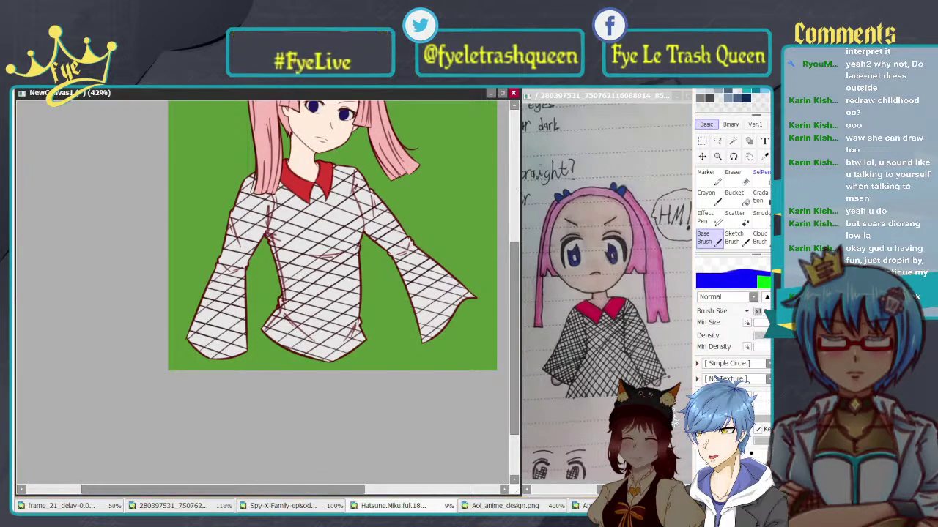
Step: Inspect the dress's net pattern in normal and mirrored views, both close up and as a whole figure
scroll(313, 277, down, 4)
key(h)
scroll(329, 258, up, 5)
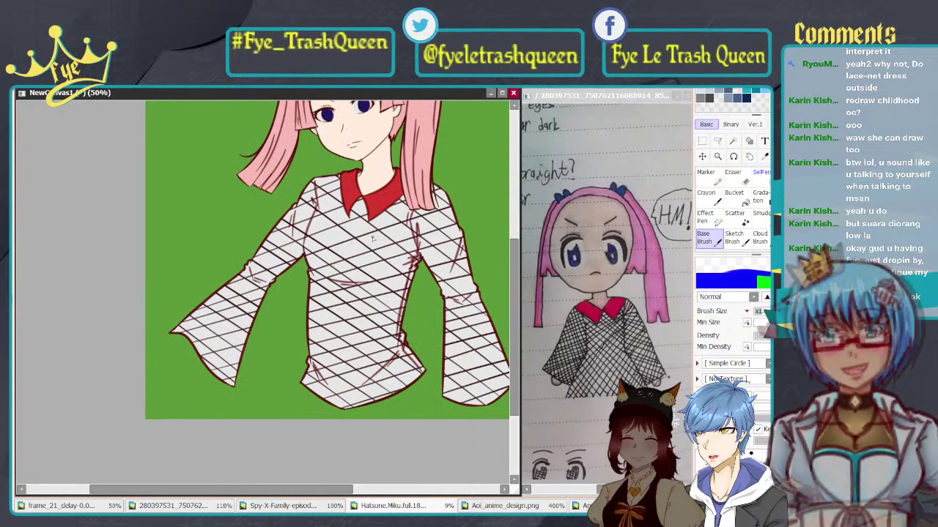
scroll(373, 238, down, 3)
scroll(298, 229, up, 2)
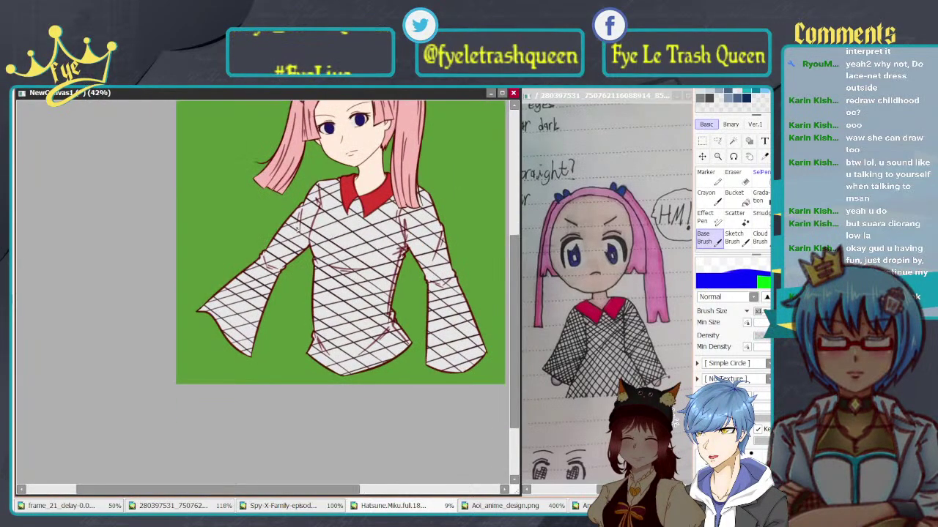
scroll(297, 228, up, 1)
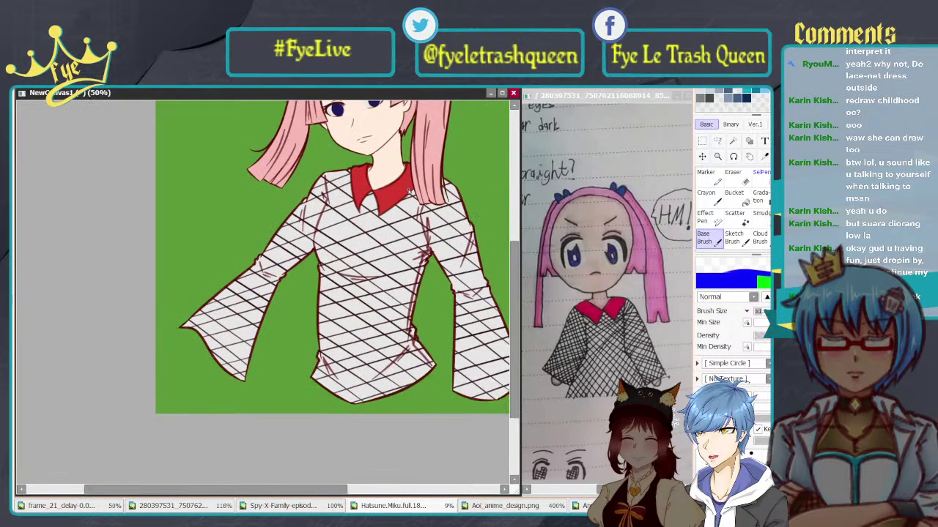
key(h)
scroll(246, 292, up, 1)
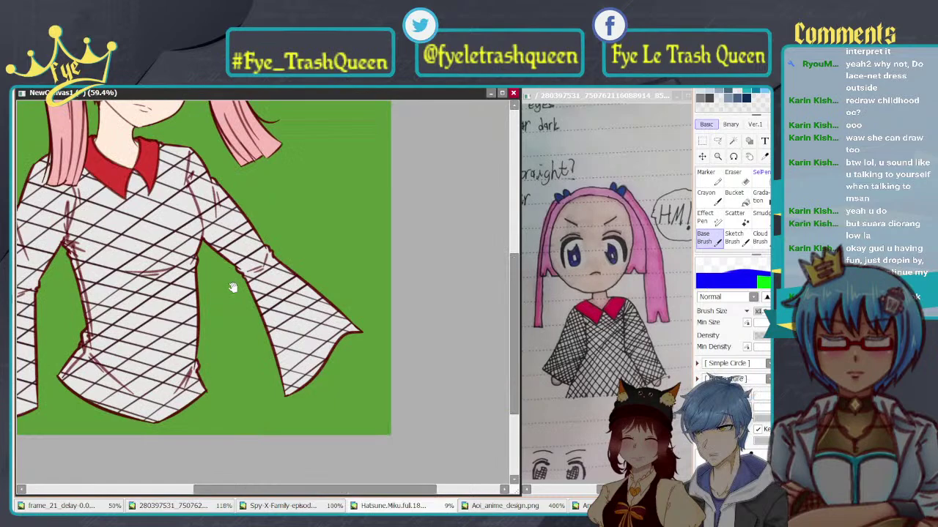
drag(232, 287, 429, 313)
scroll(408, 275, down, 1)
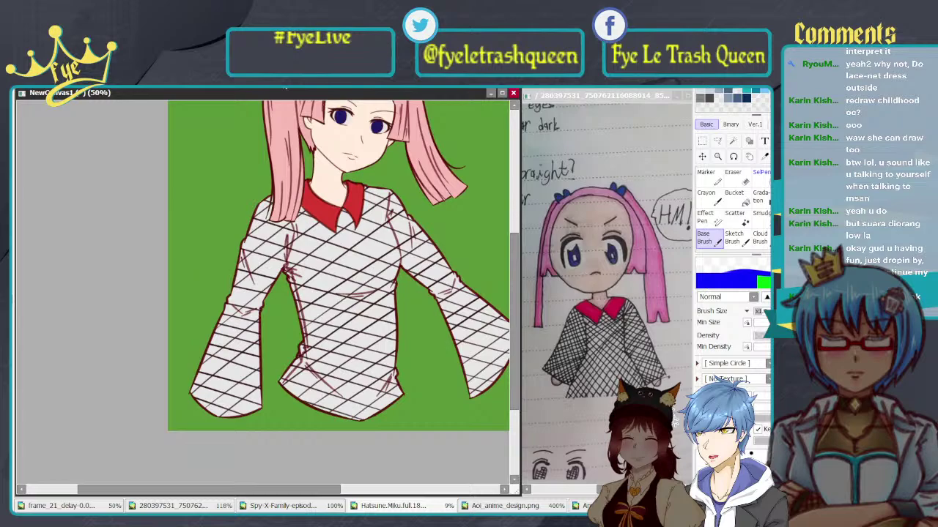
scroll(367, 228, down, 3)
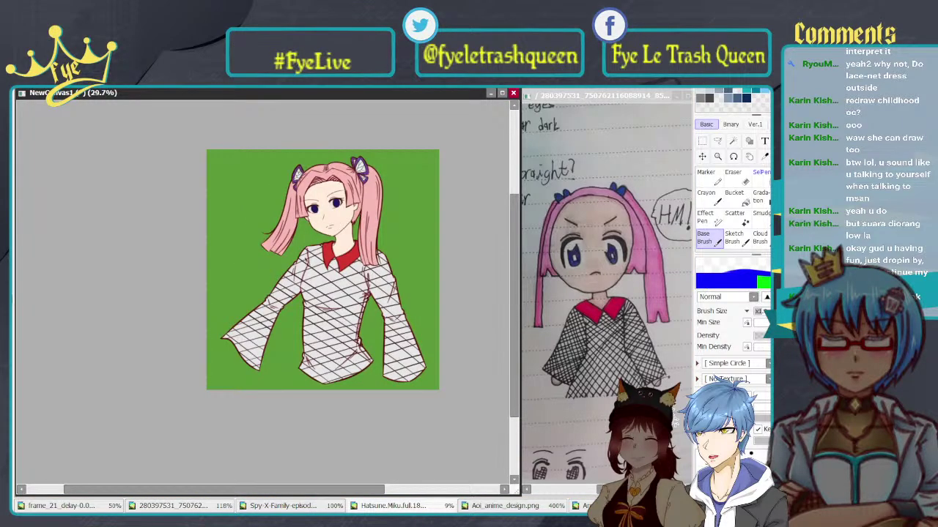
Step: Save the drawing to the Desktop as a .sai2 file
scroll(49, 248, down, 1)
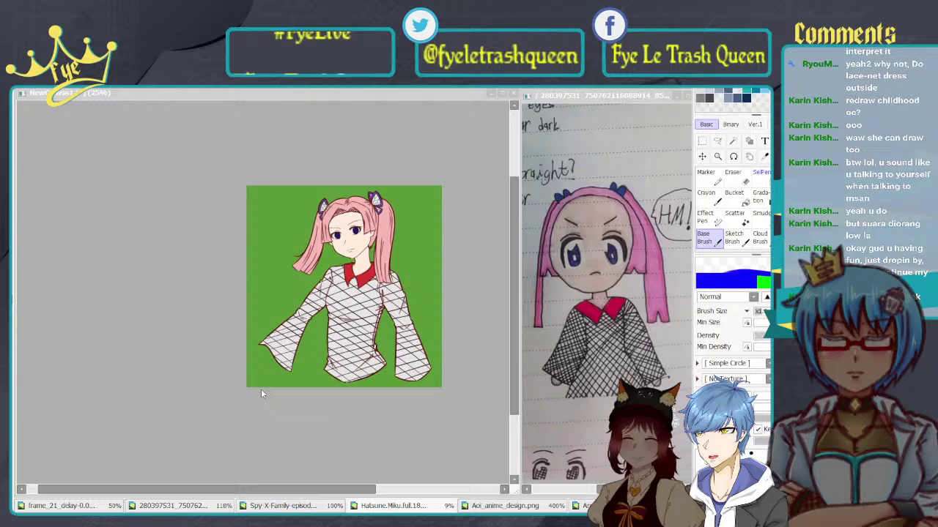
scroll(260, 393, up, 1)
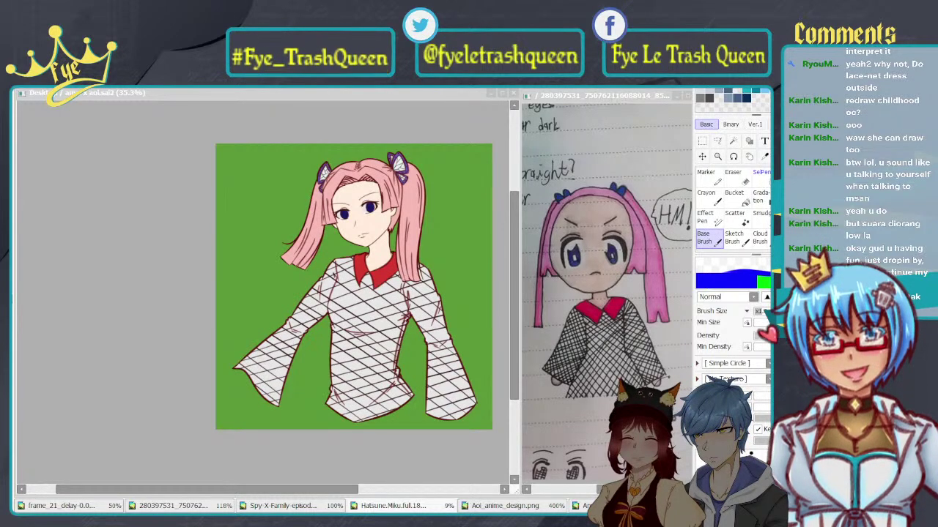
key(alt+Tab)
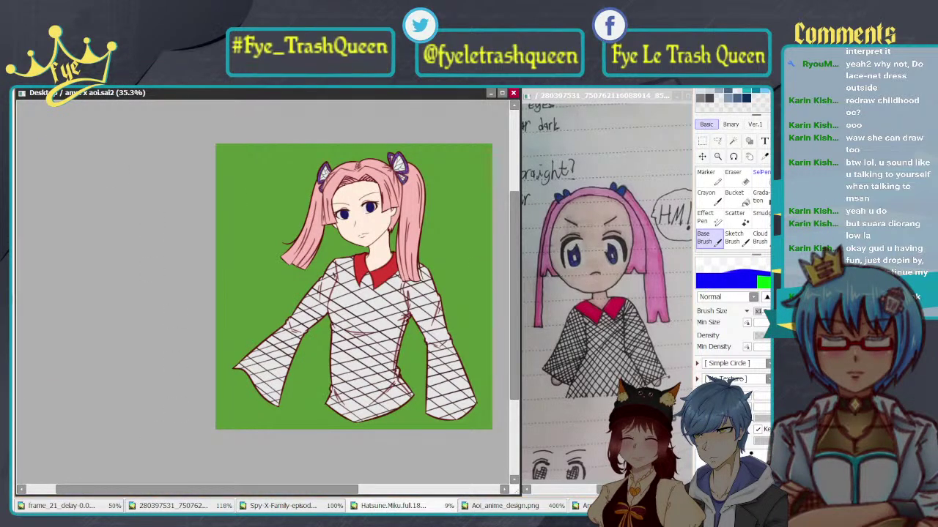
key(alt+Tab)
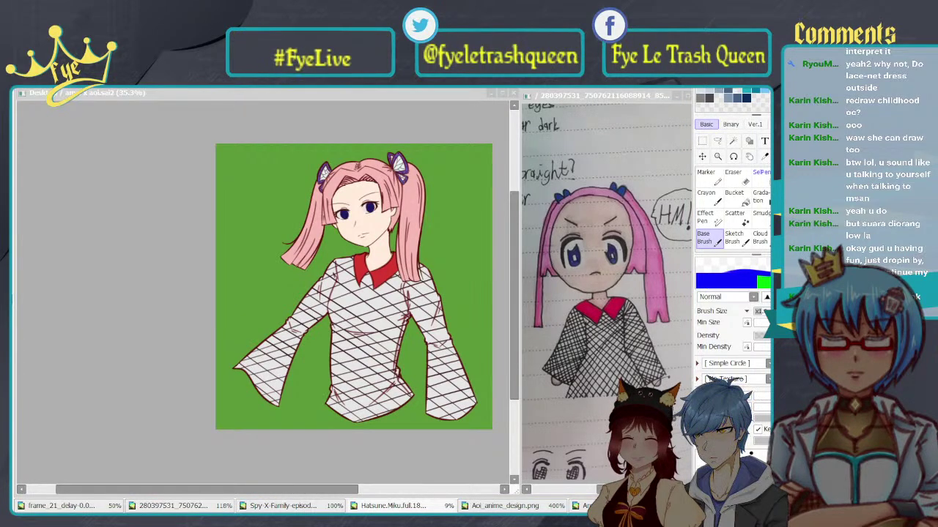